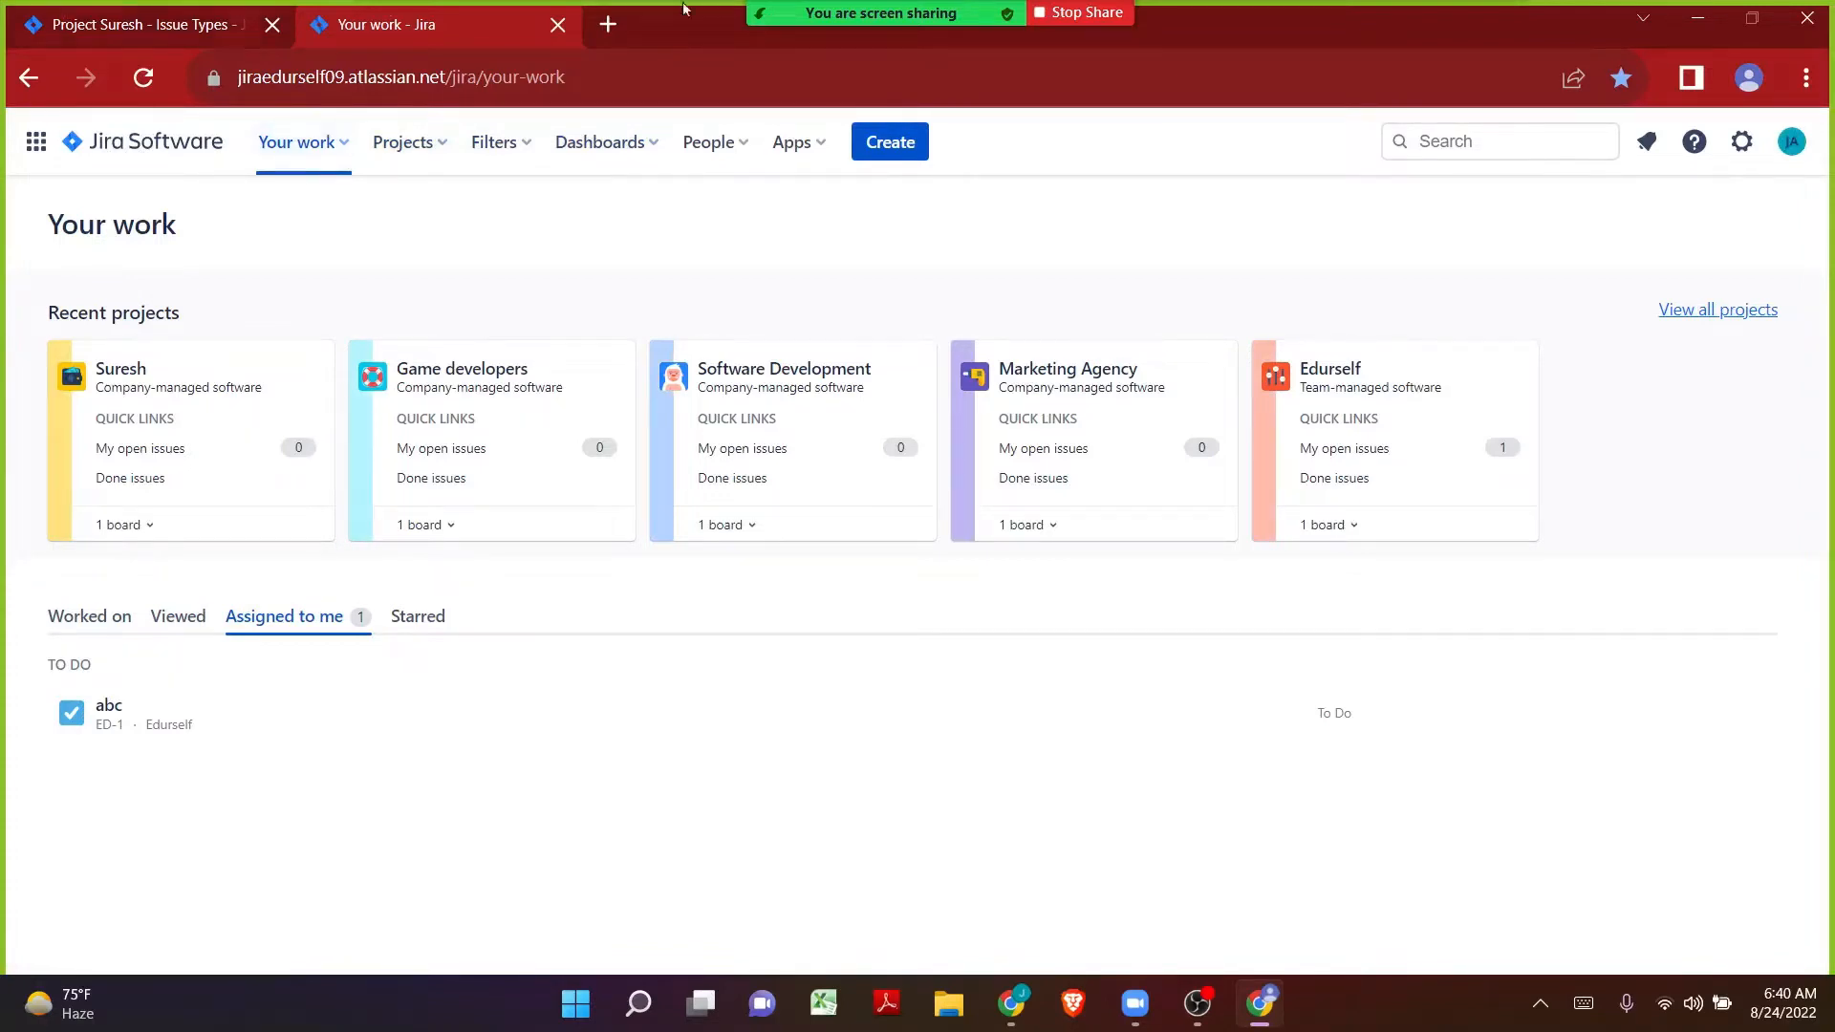
Open the issue types administration page and filter the list by "Devel" to inspect the Development issue type.
{"action": "left_click", "coordinate": [1741, 144]}
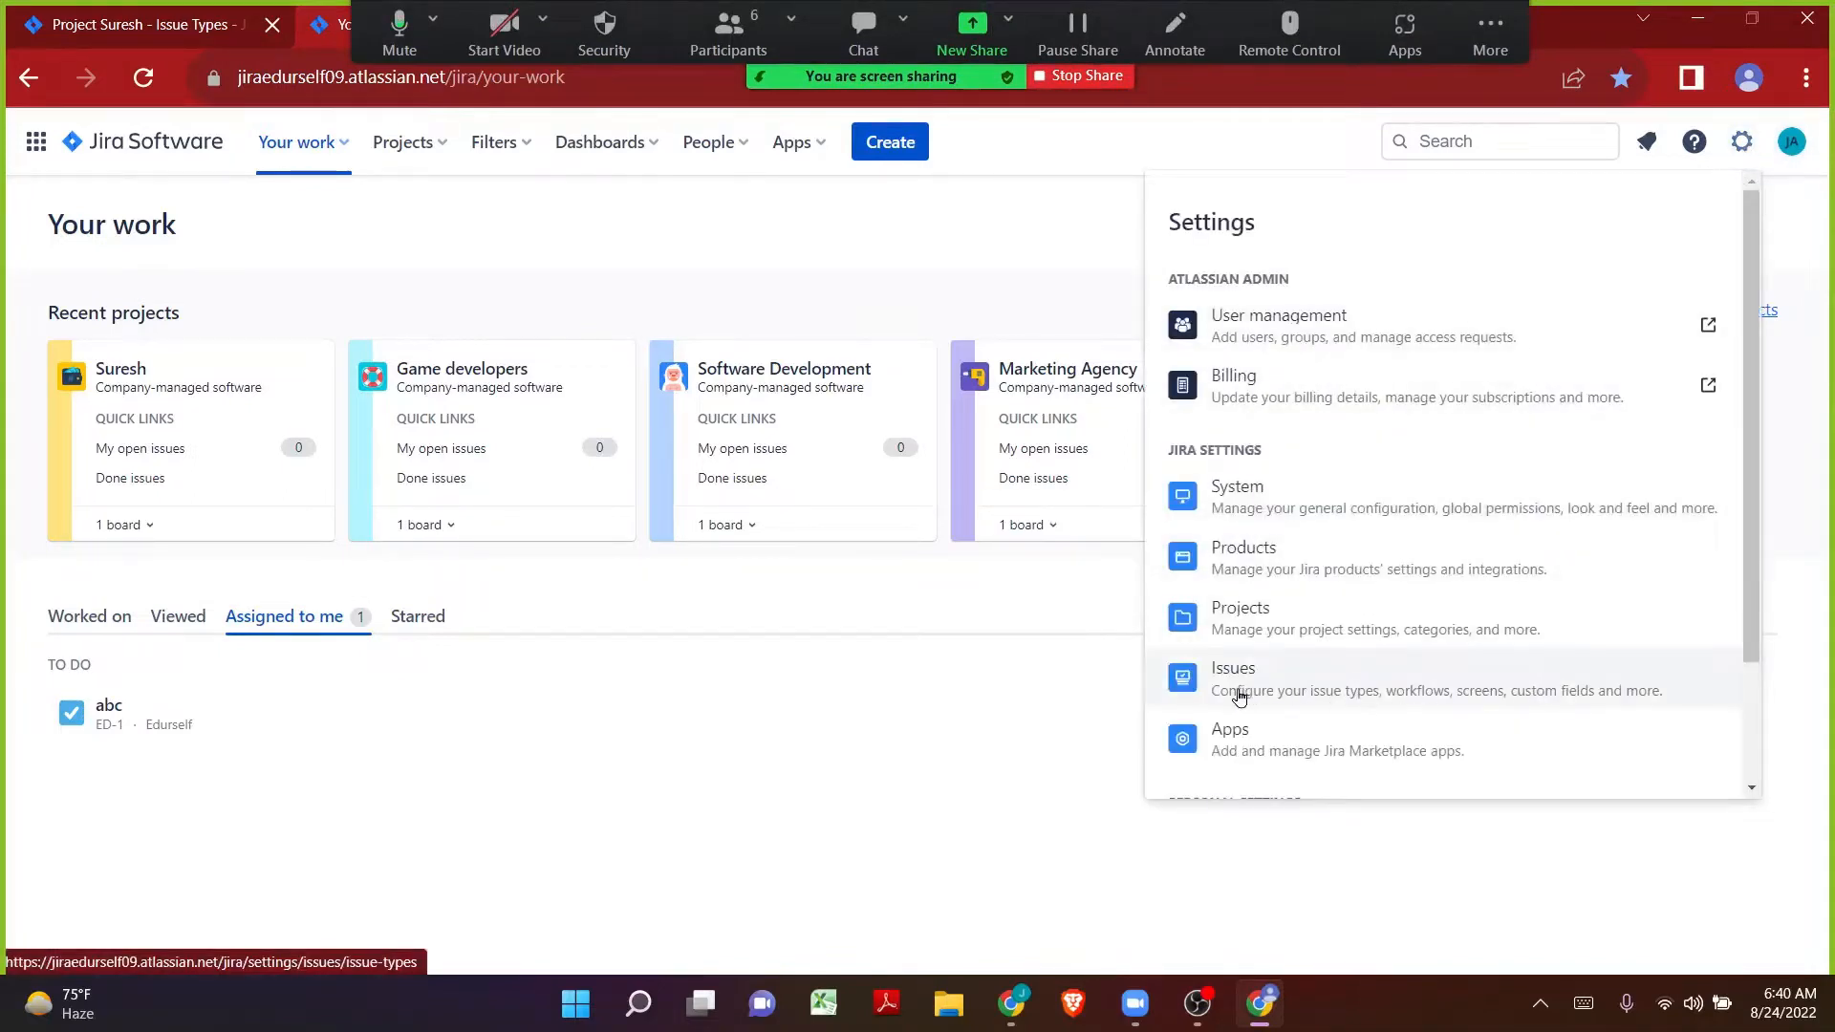
{"action": "left_click", "coordinate": [1332, 680]}
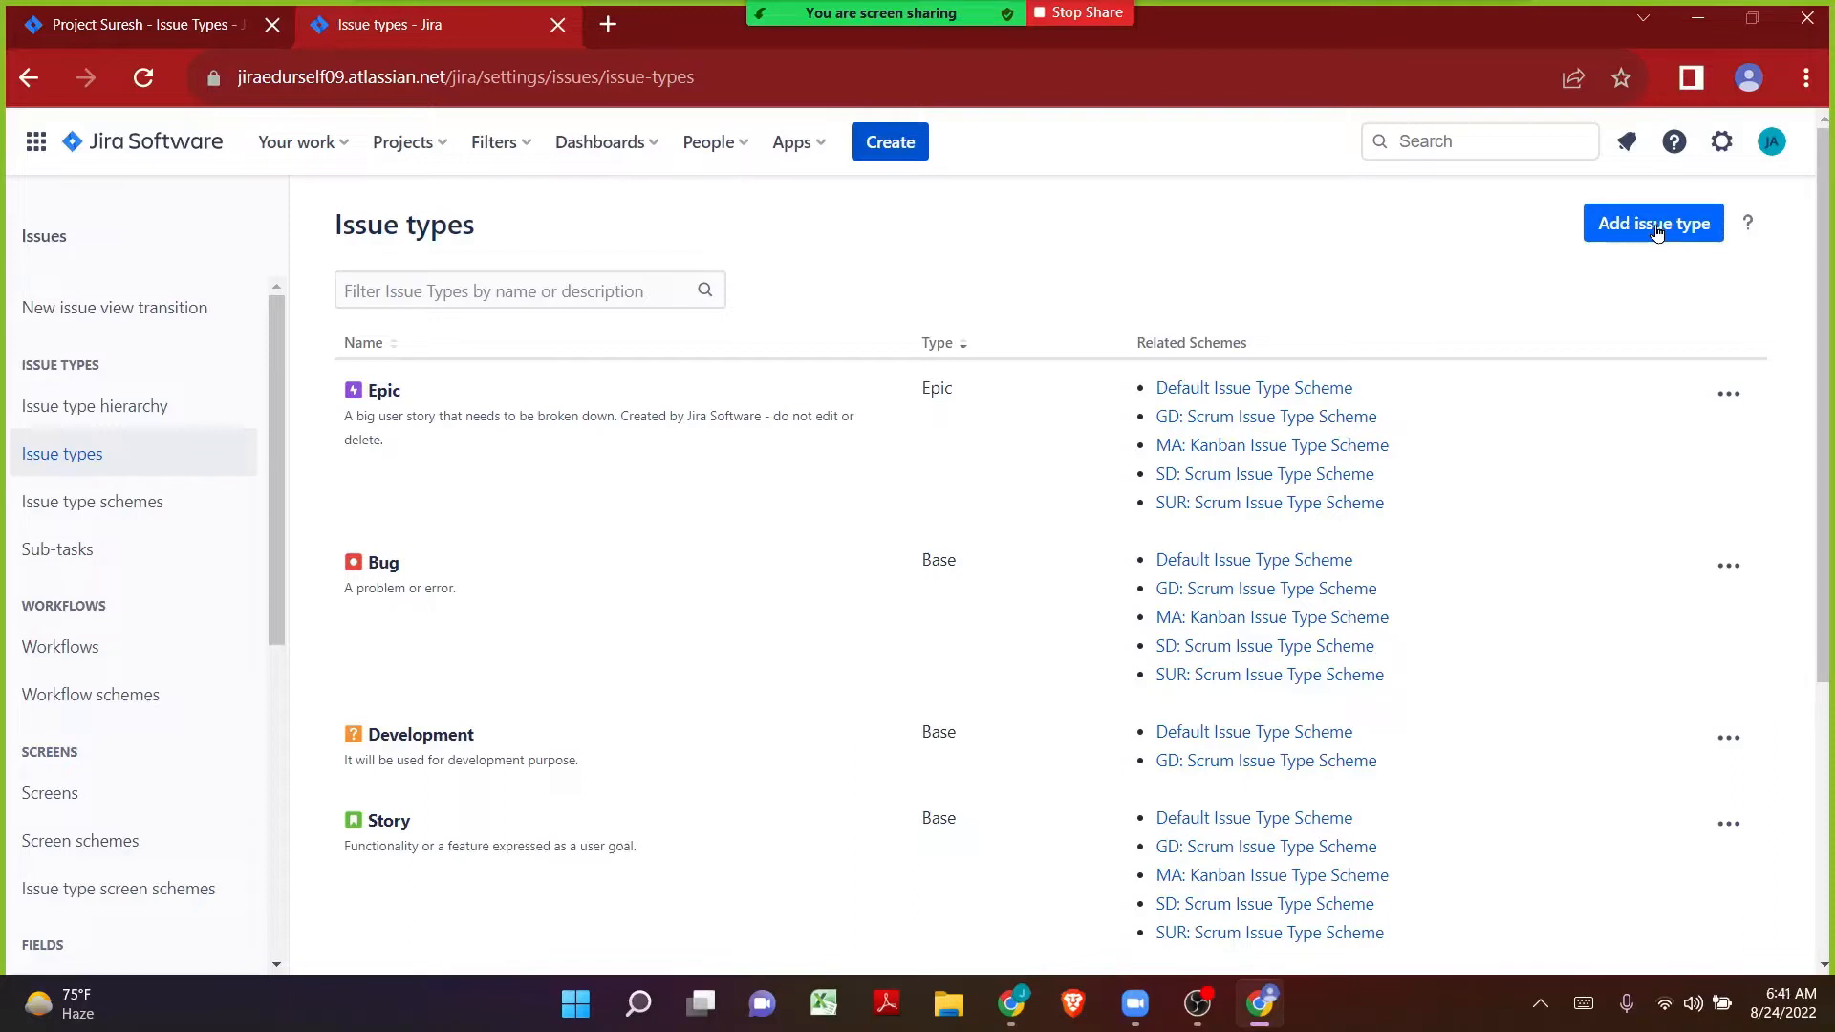
{"action": "left_click", "coordinate": [481, 285]}
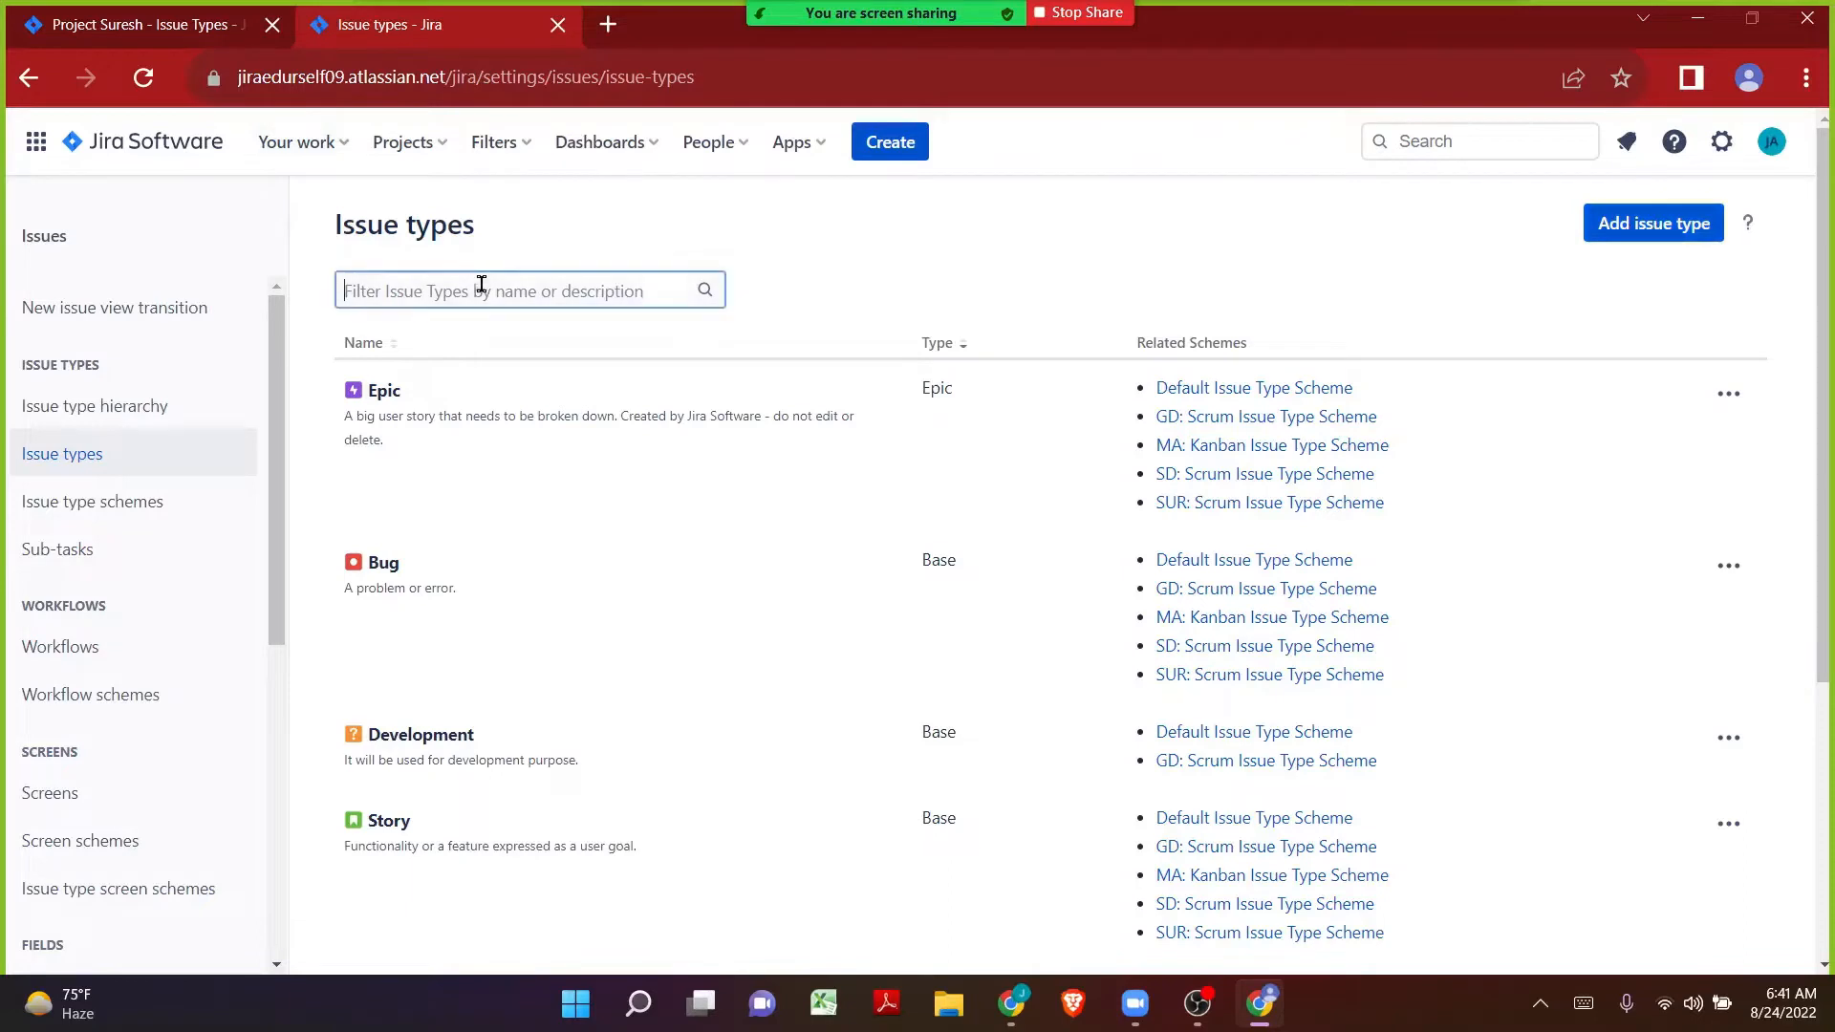
{"action": "type", "text": "Devel"}
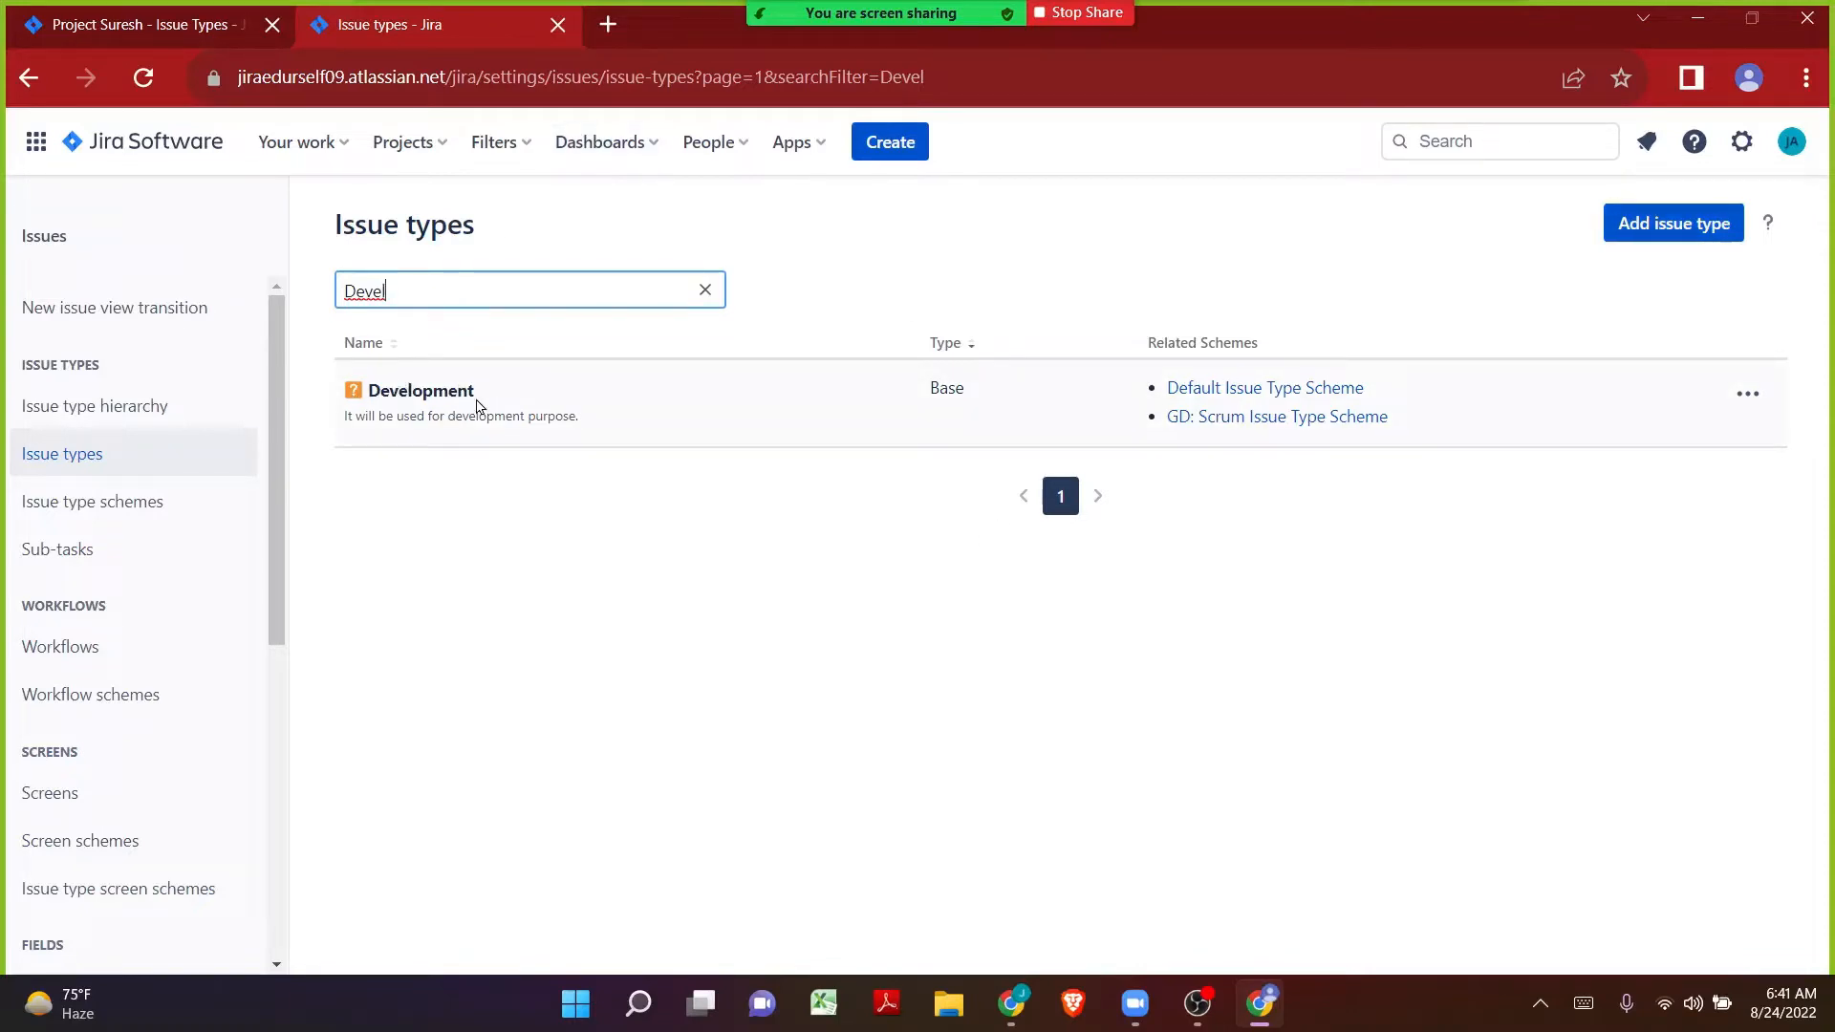
{"action": "left_click_drag", "start_coordinate": [345, 415], "coordinate": [377, 412]}
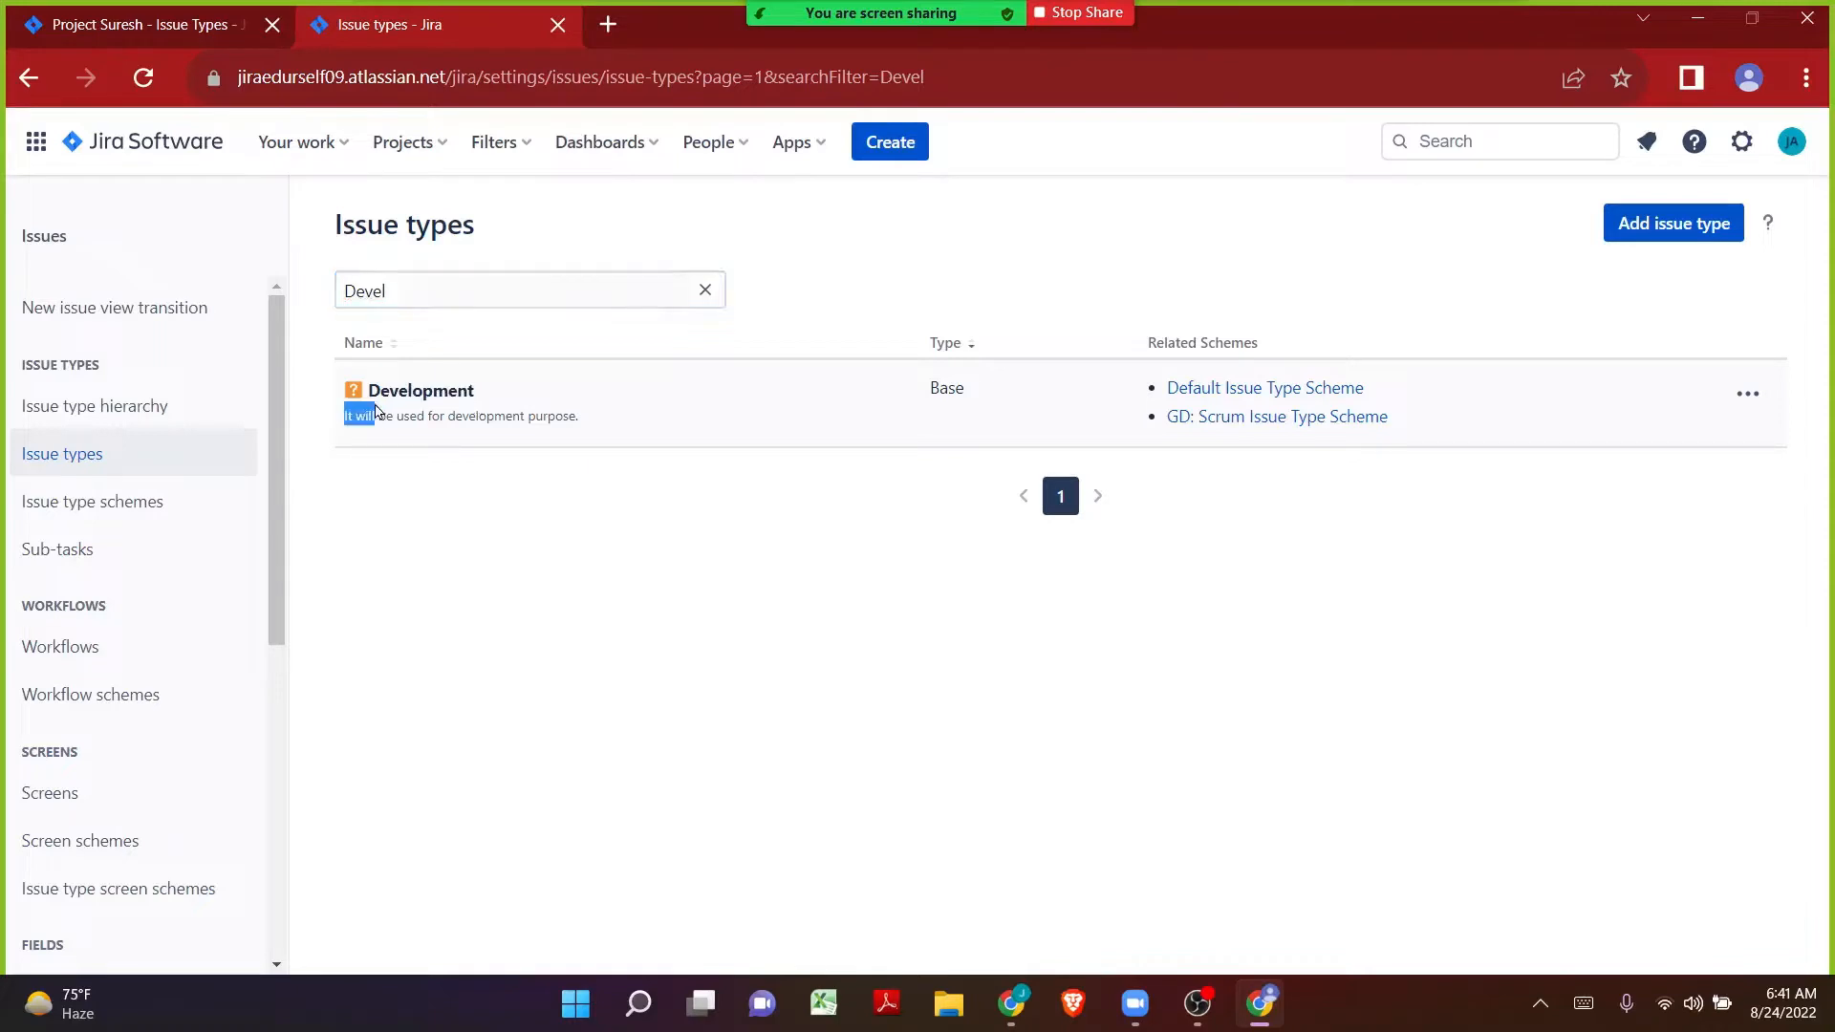
{"action": "double_click", "coordinate": [371, 394]}
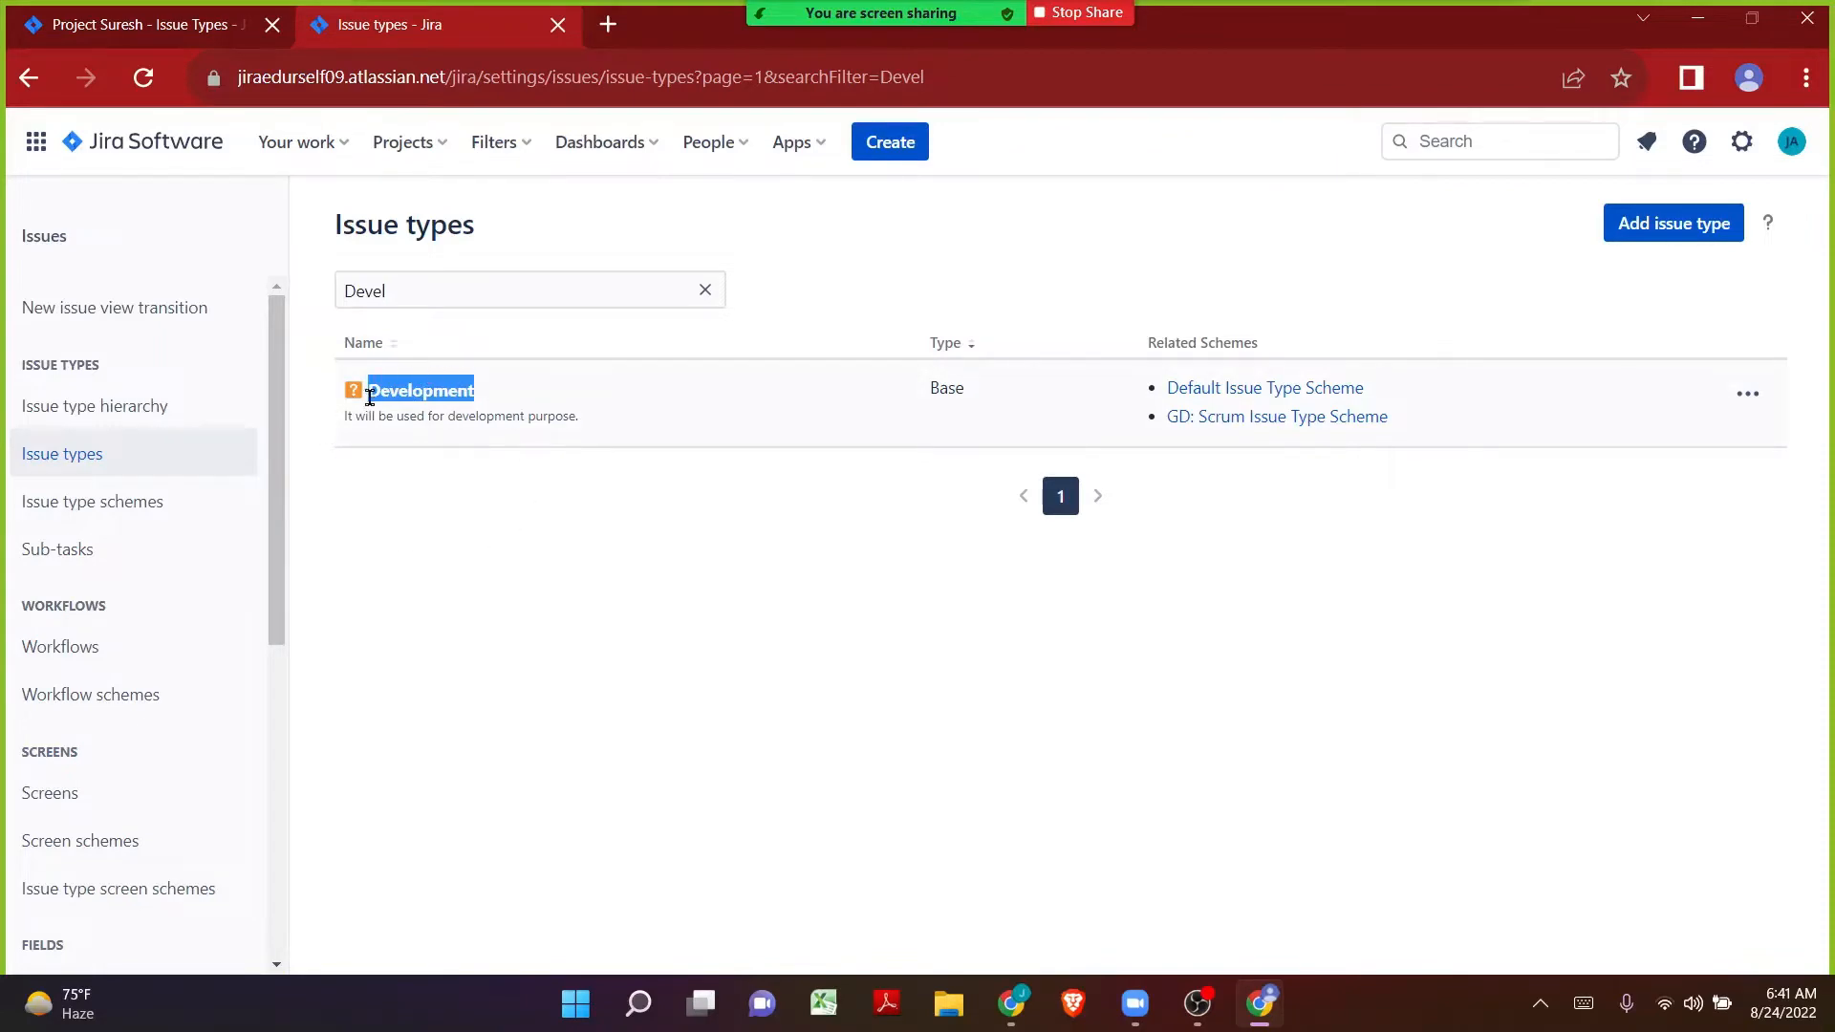
Copy the scheme name "SUR: Scrum Issue Type Scheme" from the SUR project's issue types page and find it among the issue type schemes.
{"action": "left_click", "coordinate": [151, 21]}
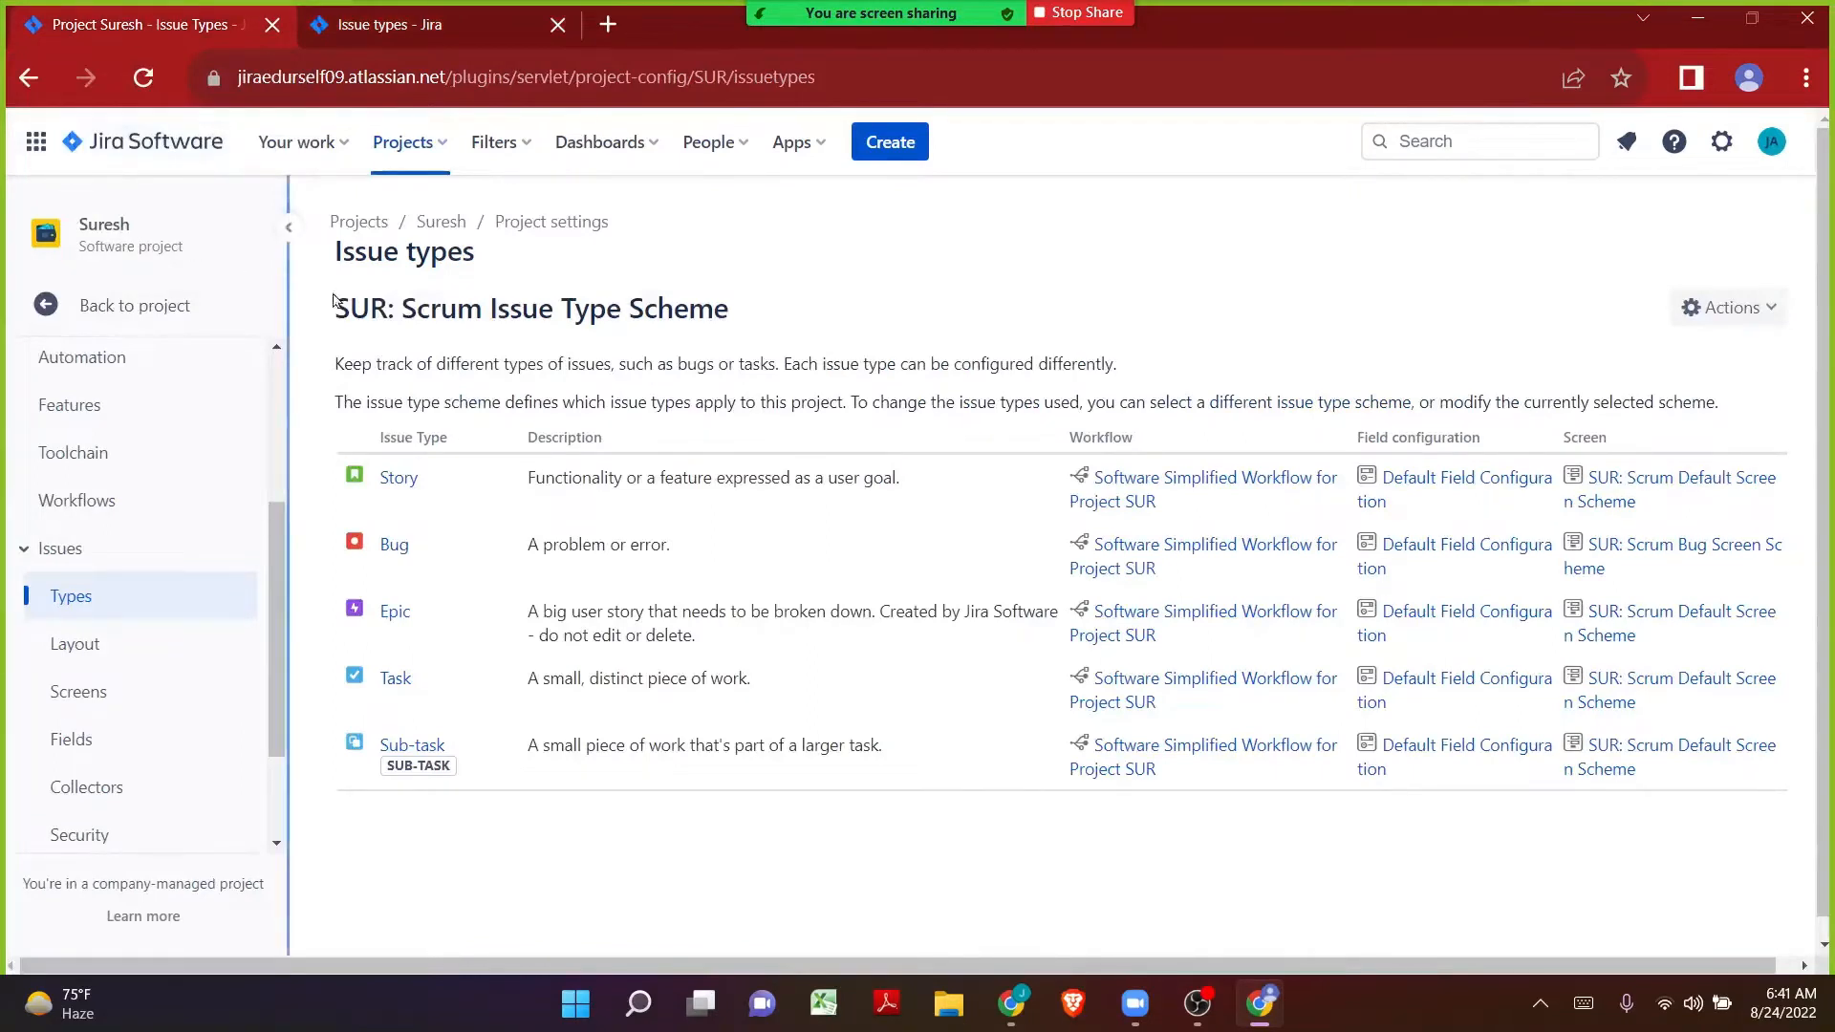
{"action": "left_click_drag", "start_coordinate": [338, 309], "coordinate": [734, 312]}
{"action": "key", "text": "ctrl+c"}
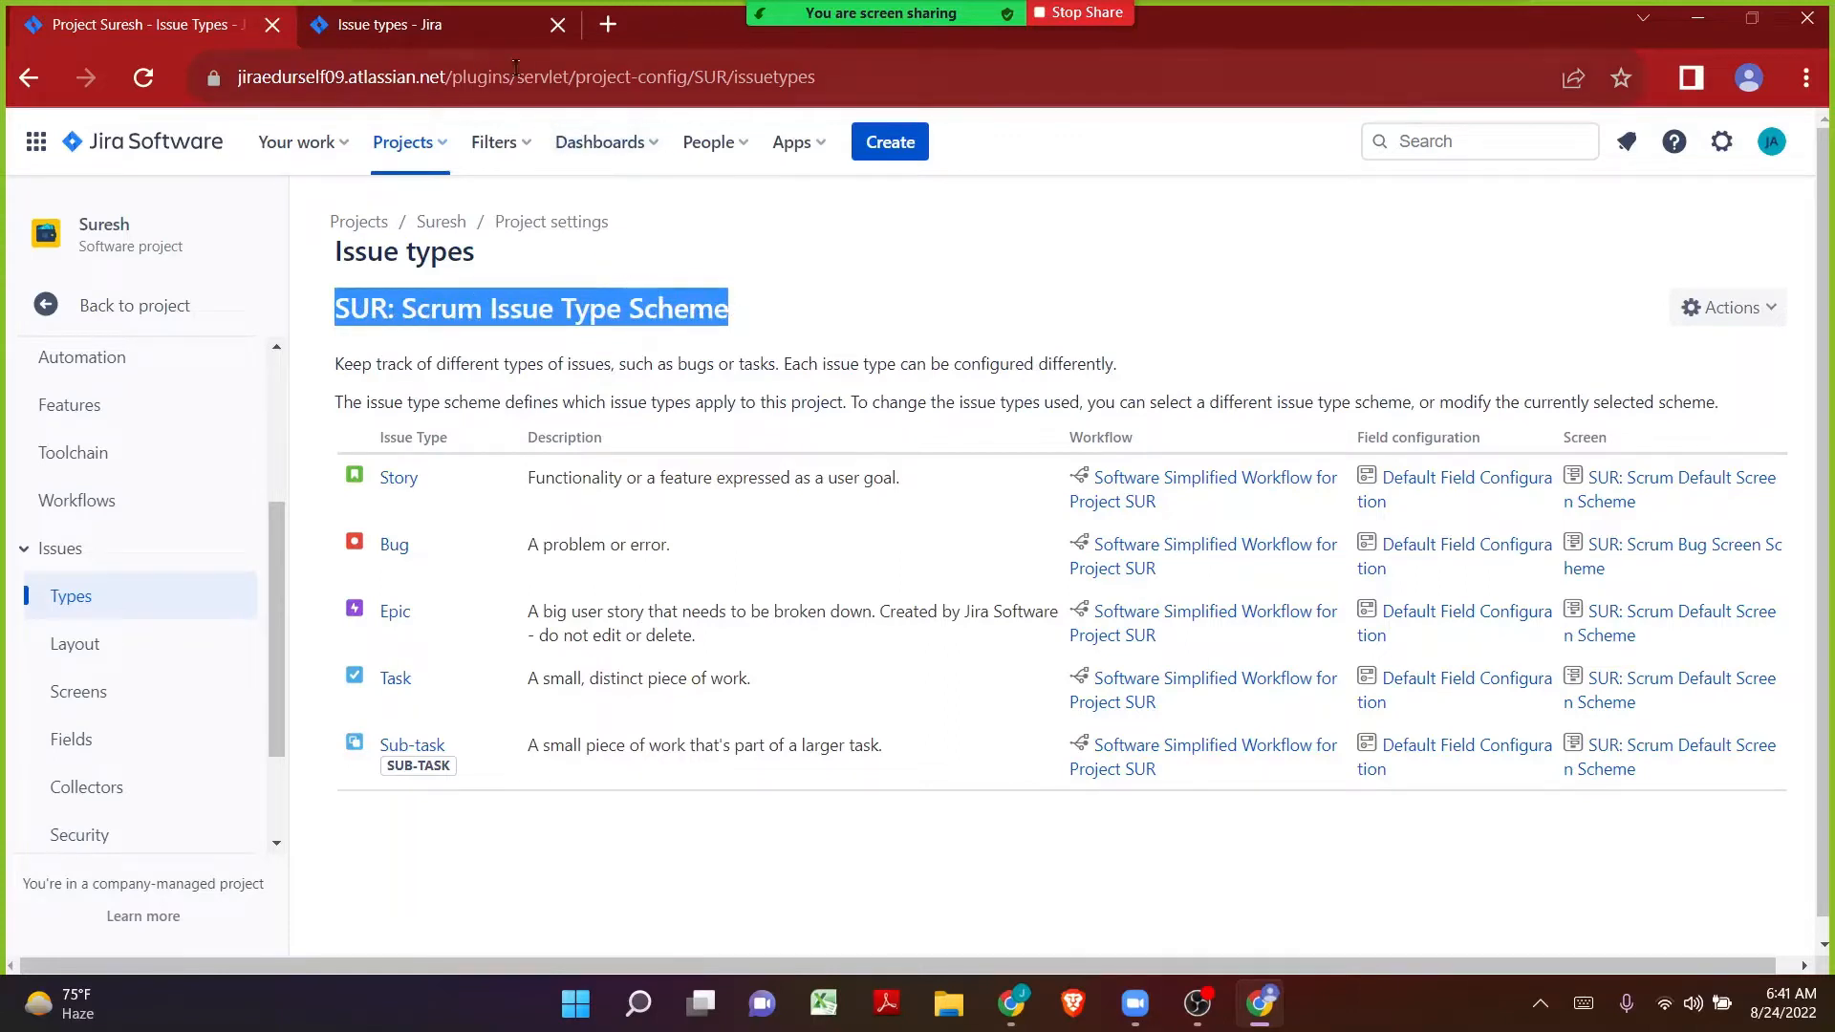
{"action": "left_click", "coordinate": [492, 25]}
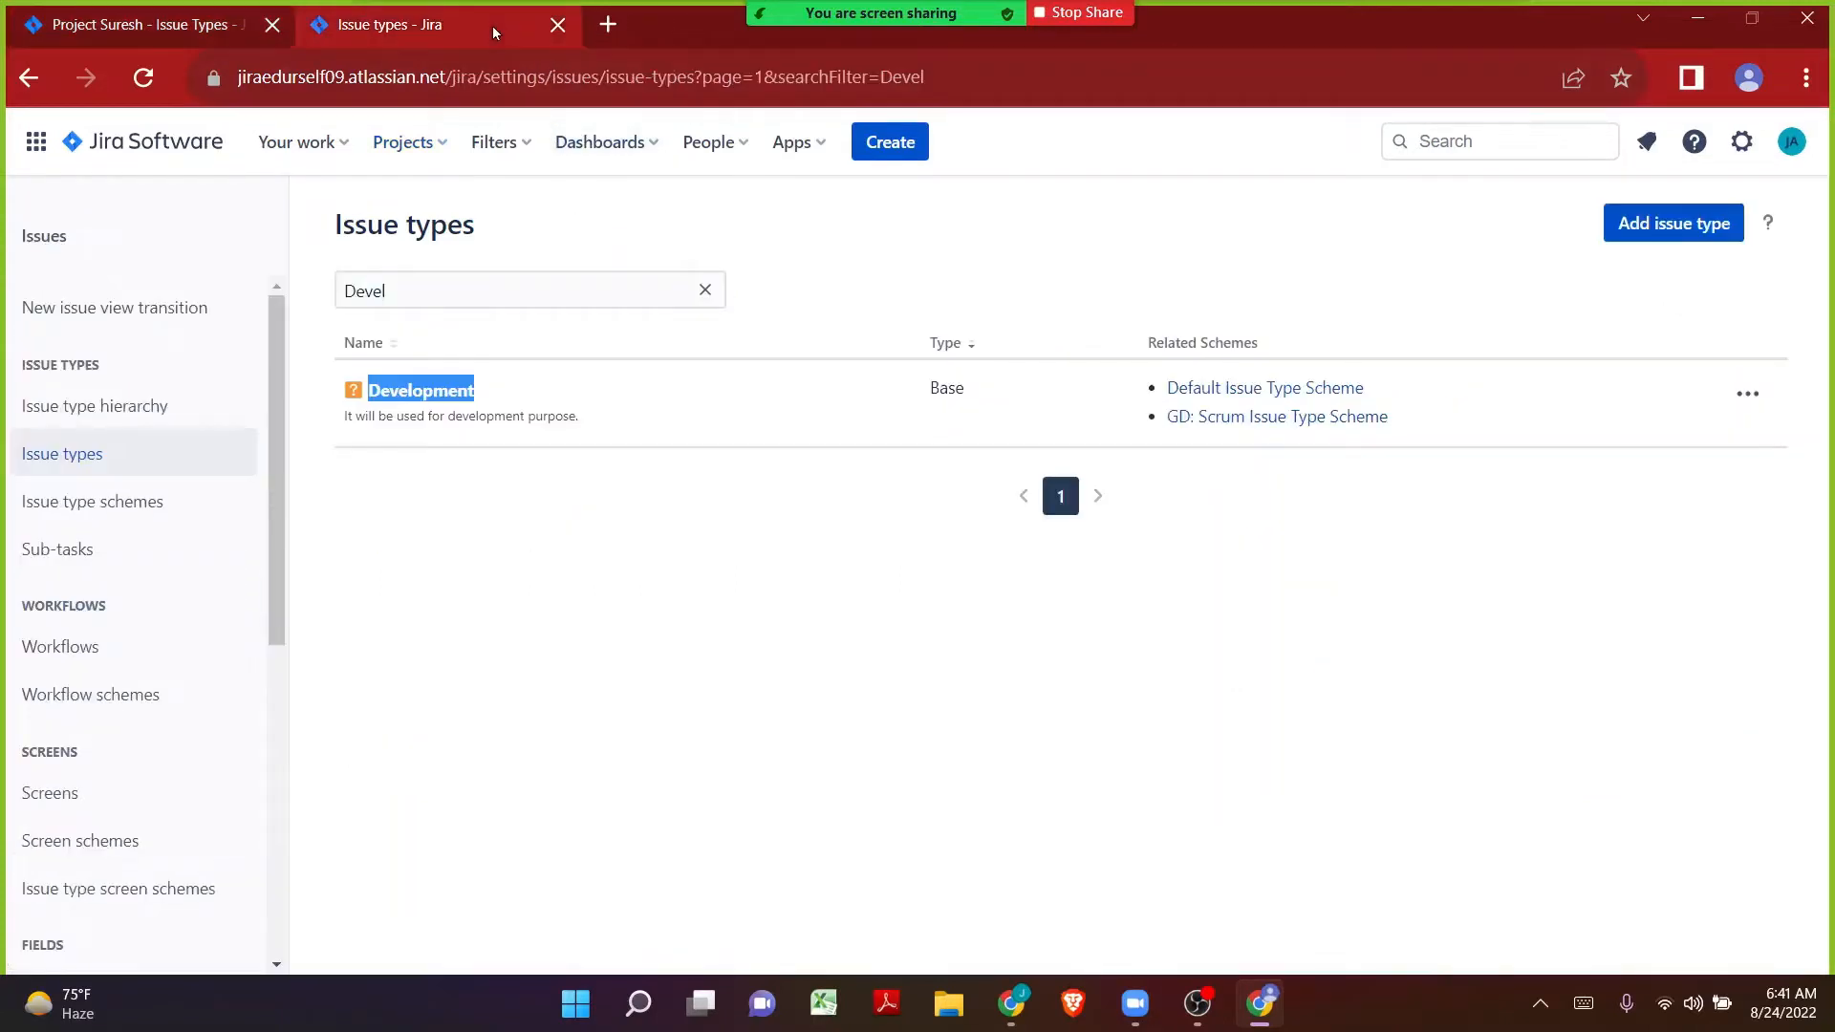
{"action": "left_click", "coordinate": [145, 508]}
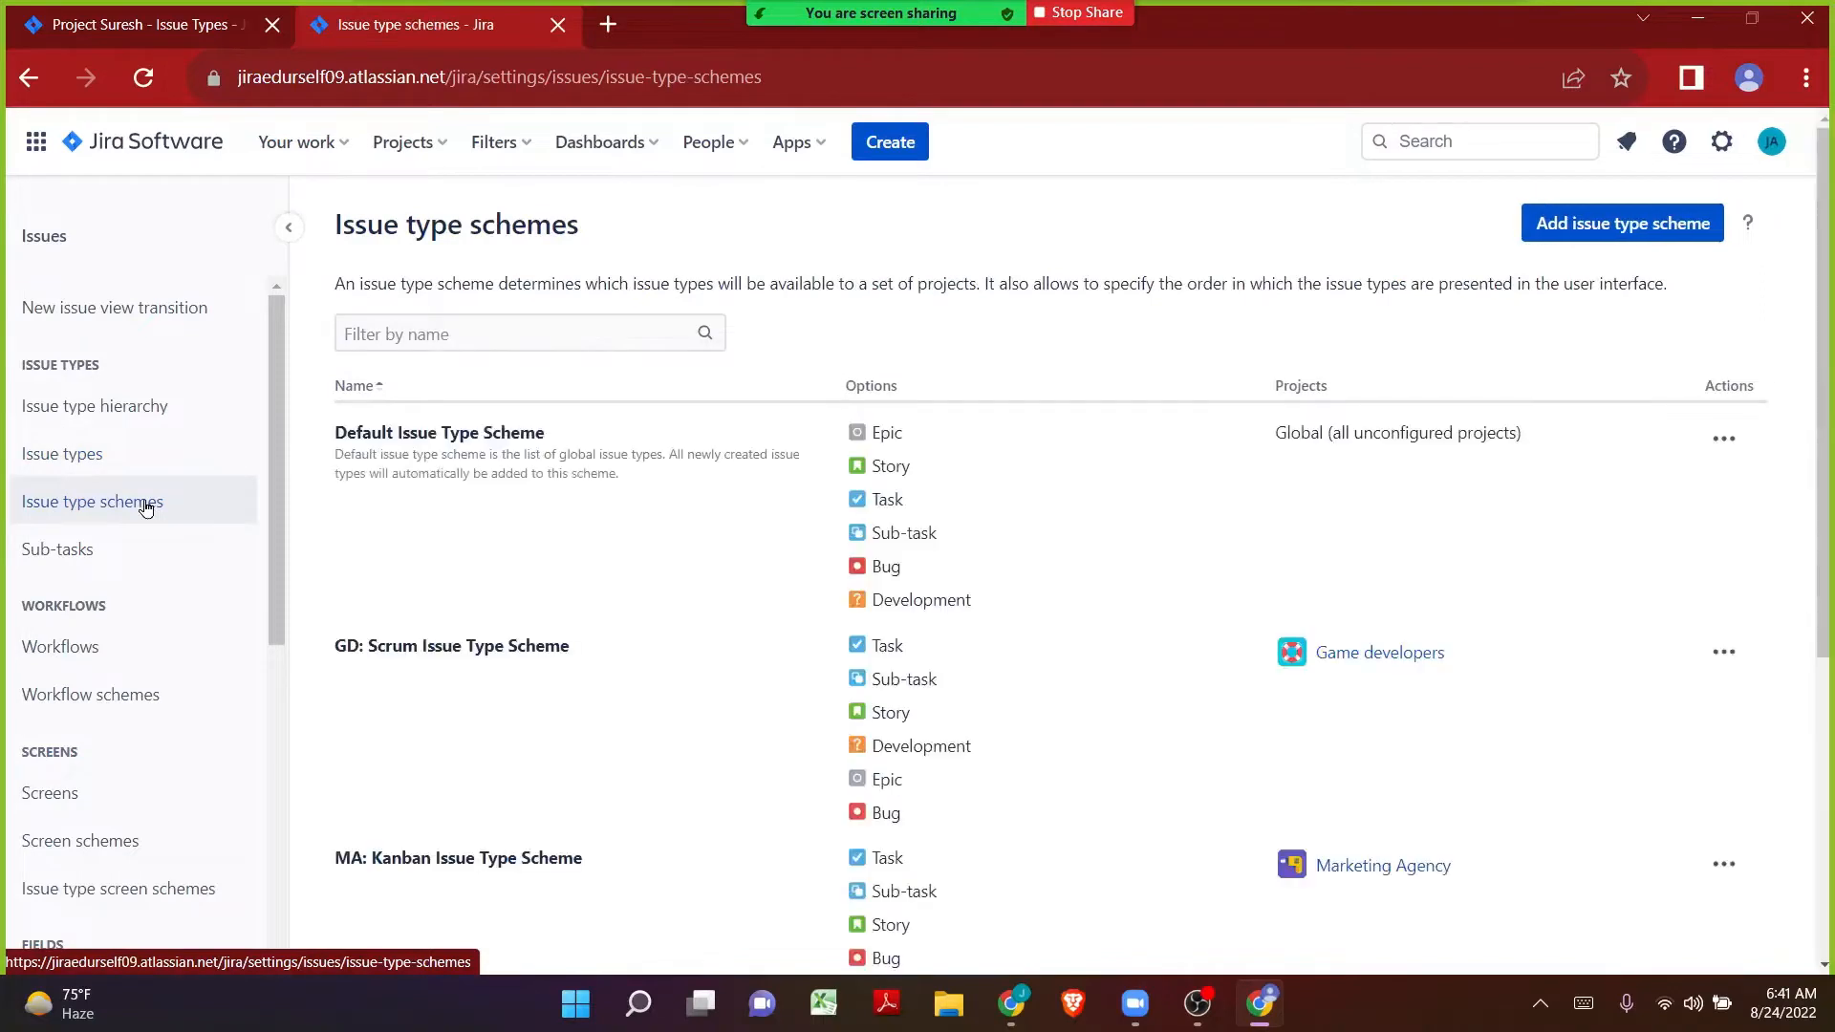
{"action": "key", "text": "ctrl+f"}
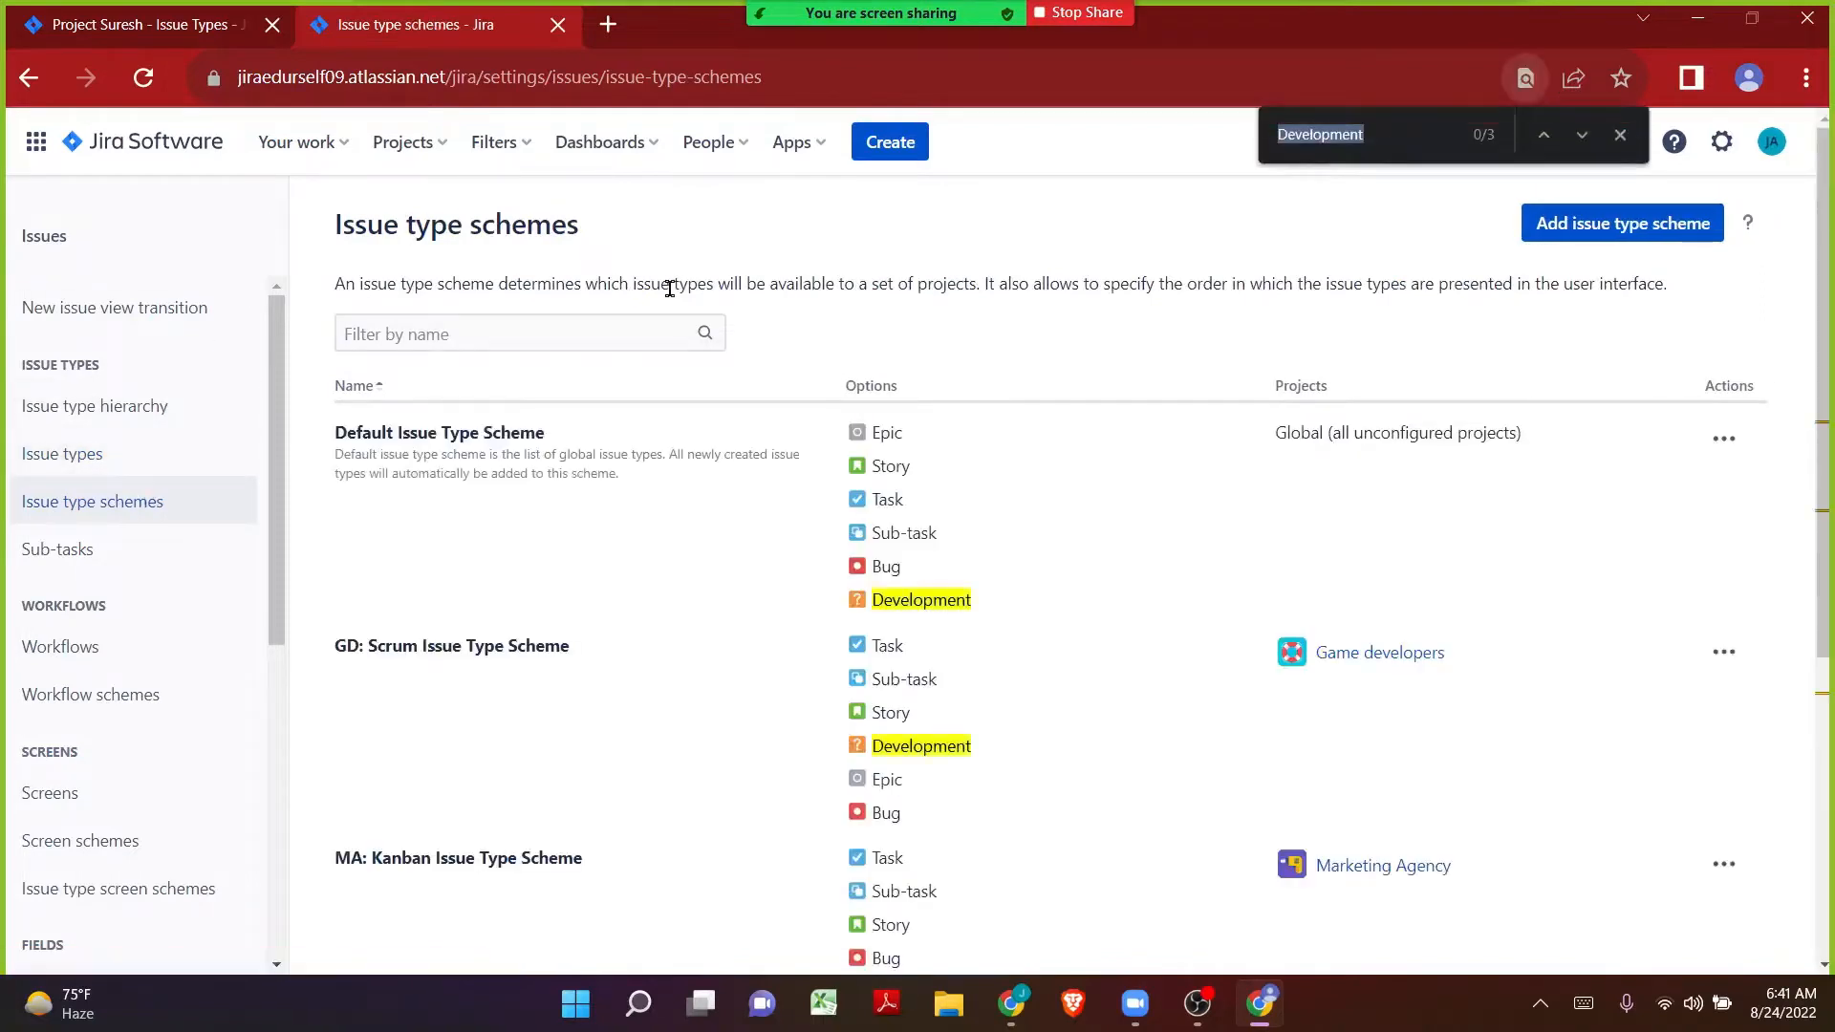
{"action": "key", "text": "ctrl+v"}
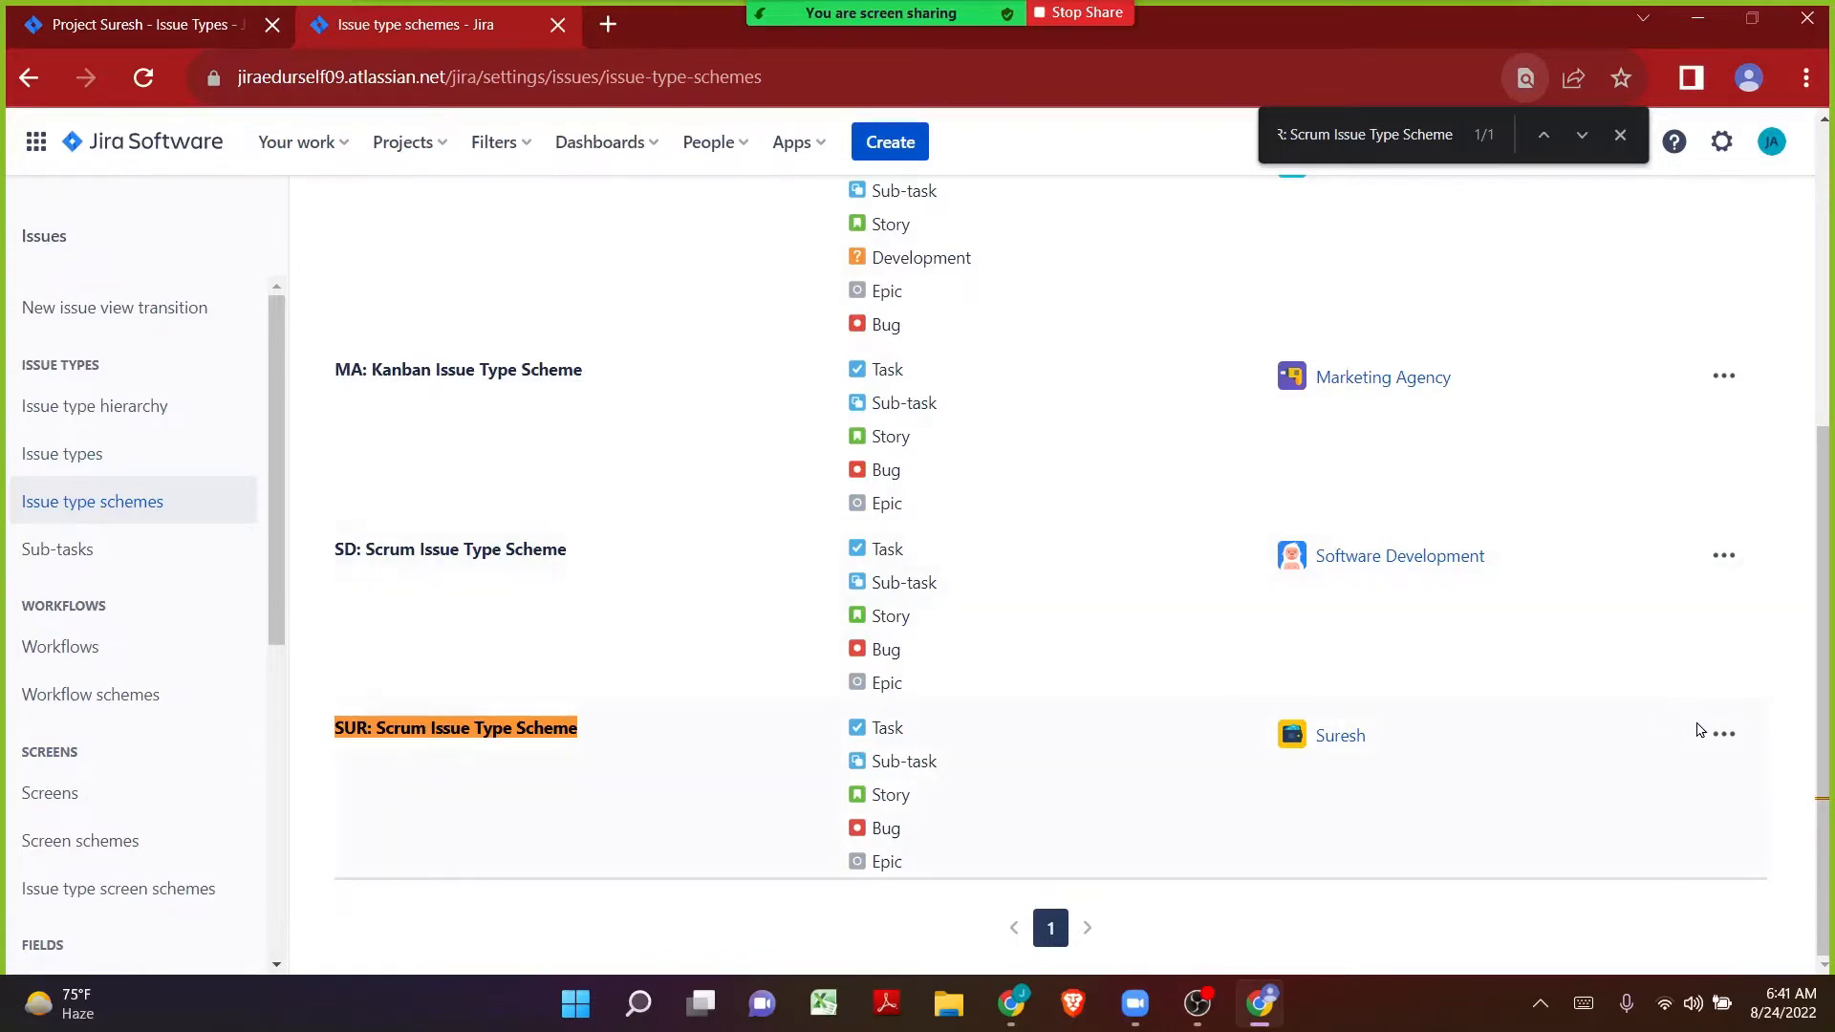
Add the Development issue type at the head of the SUR: Scrum Issue Type Scheme, save it, and reload the project's issue types page.
{"action": "left_click", "coordinate": [1711, 737]}
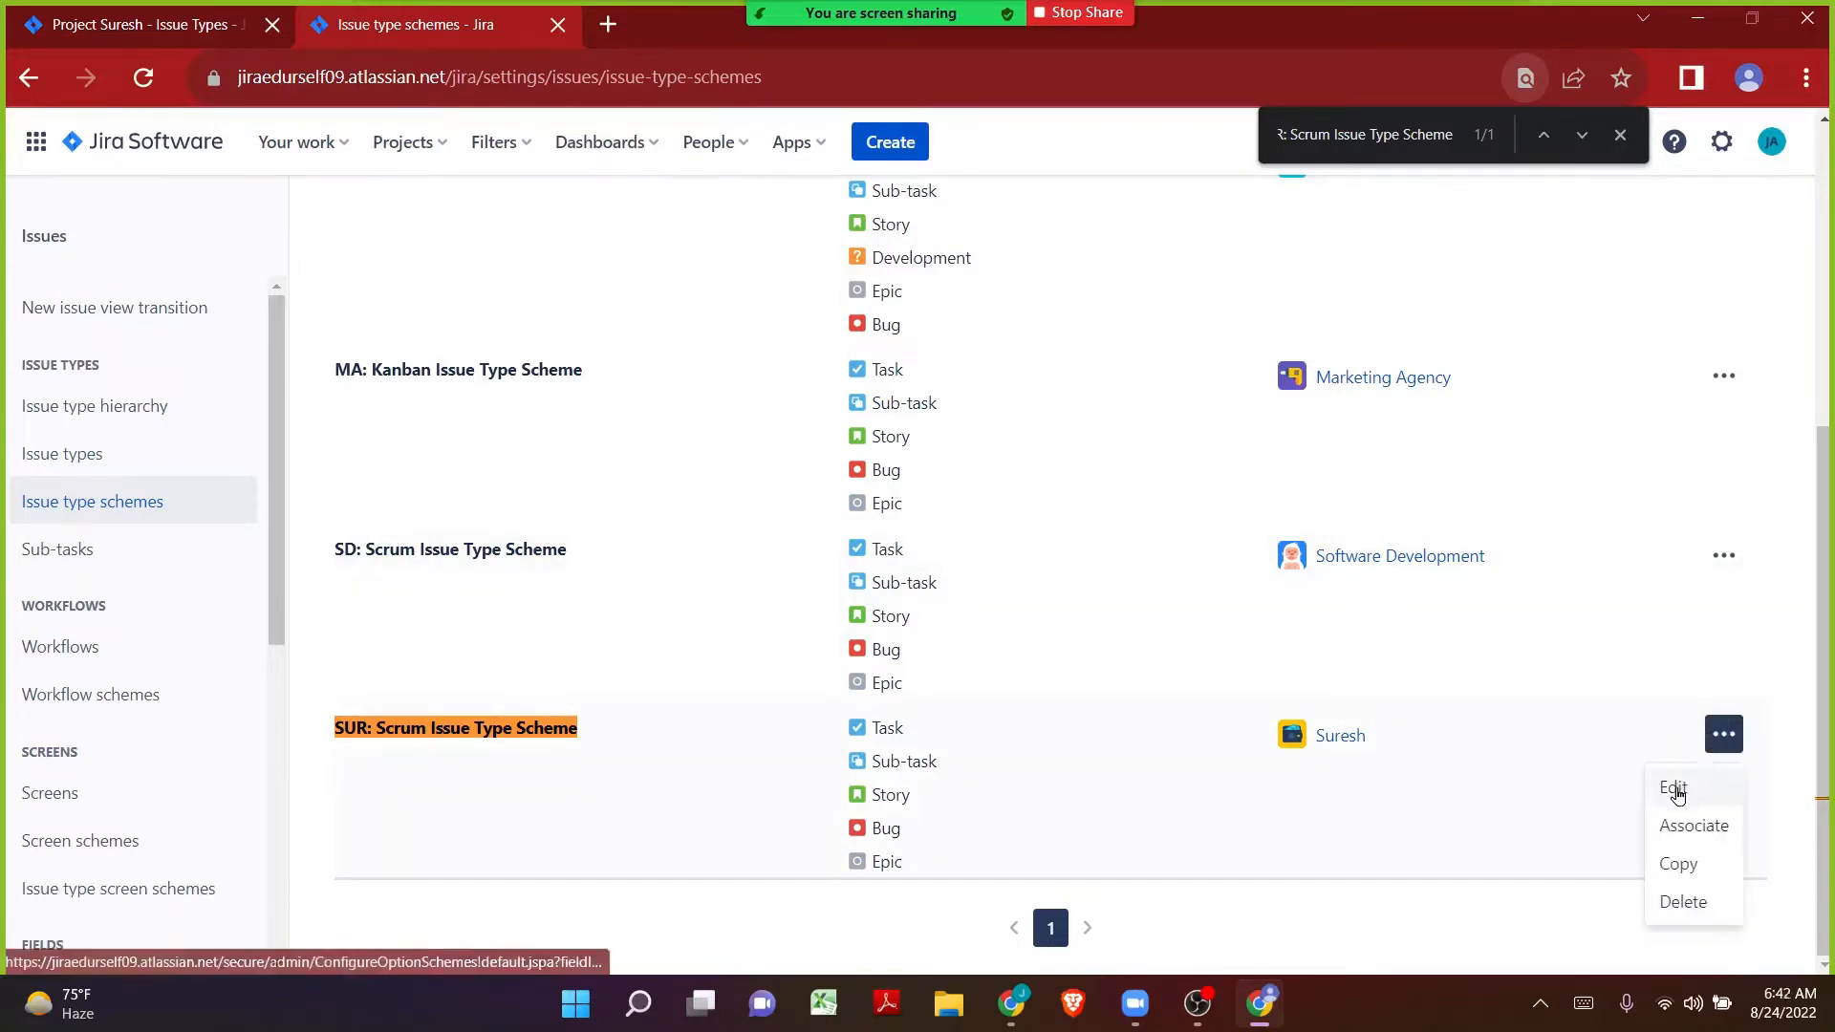
{"action": "left_click", "coordinate": [1679, 789]}
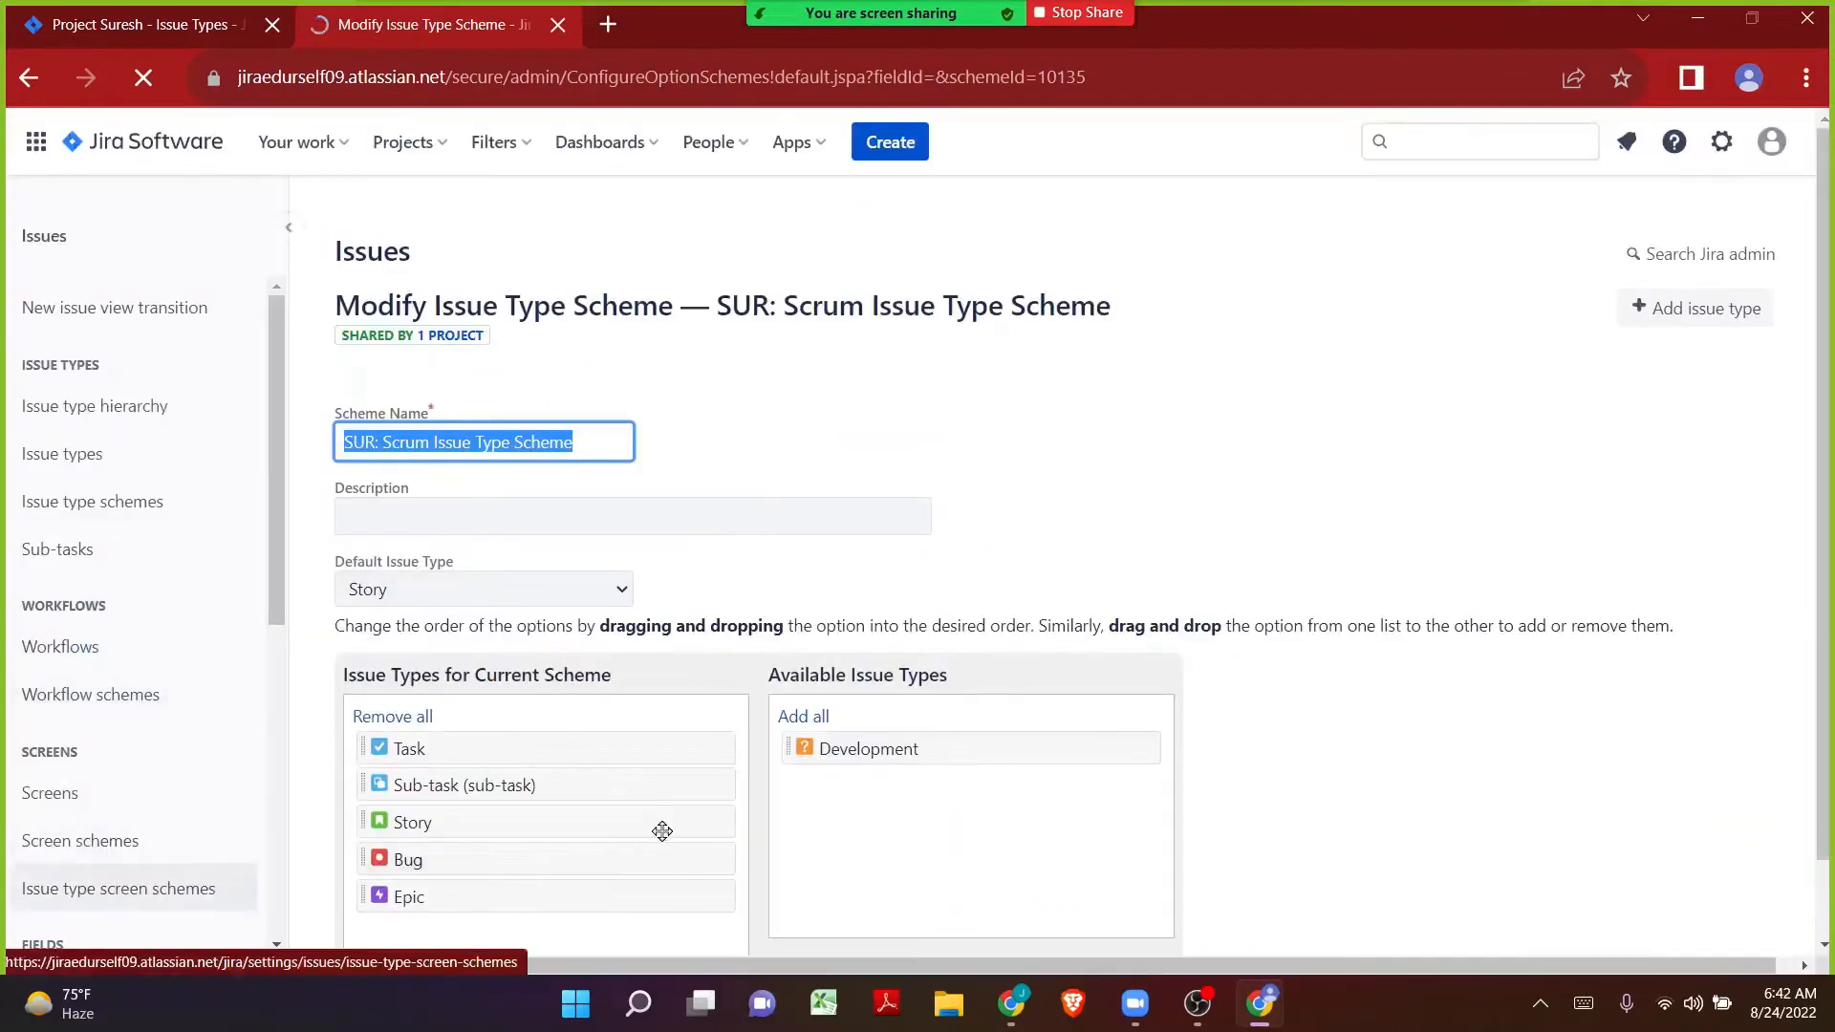
{"action": "scroll", "coordinate": [663, 830], "scroll_direction": "down", "scroll_amount": 1}
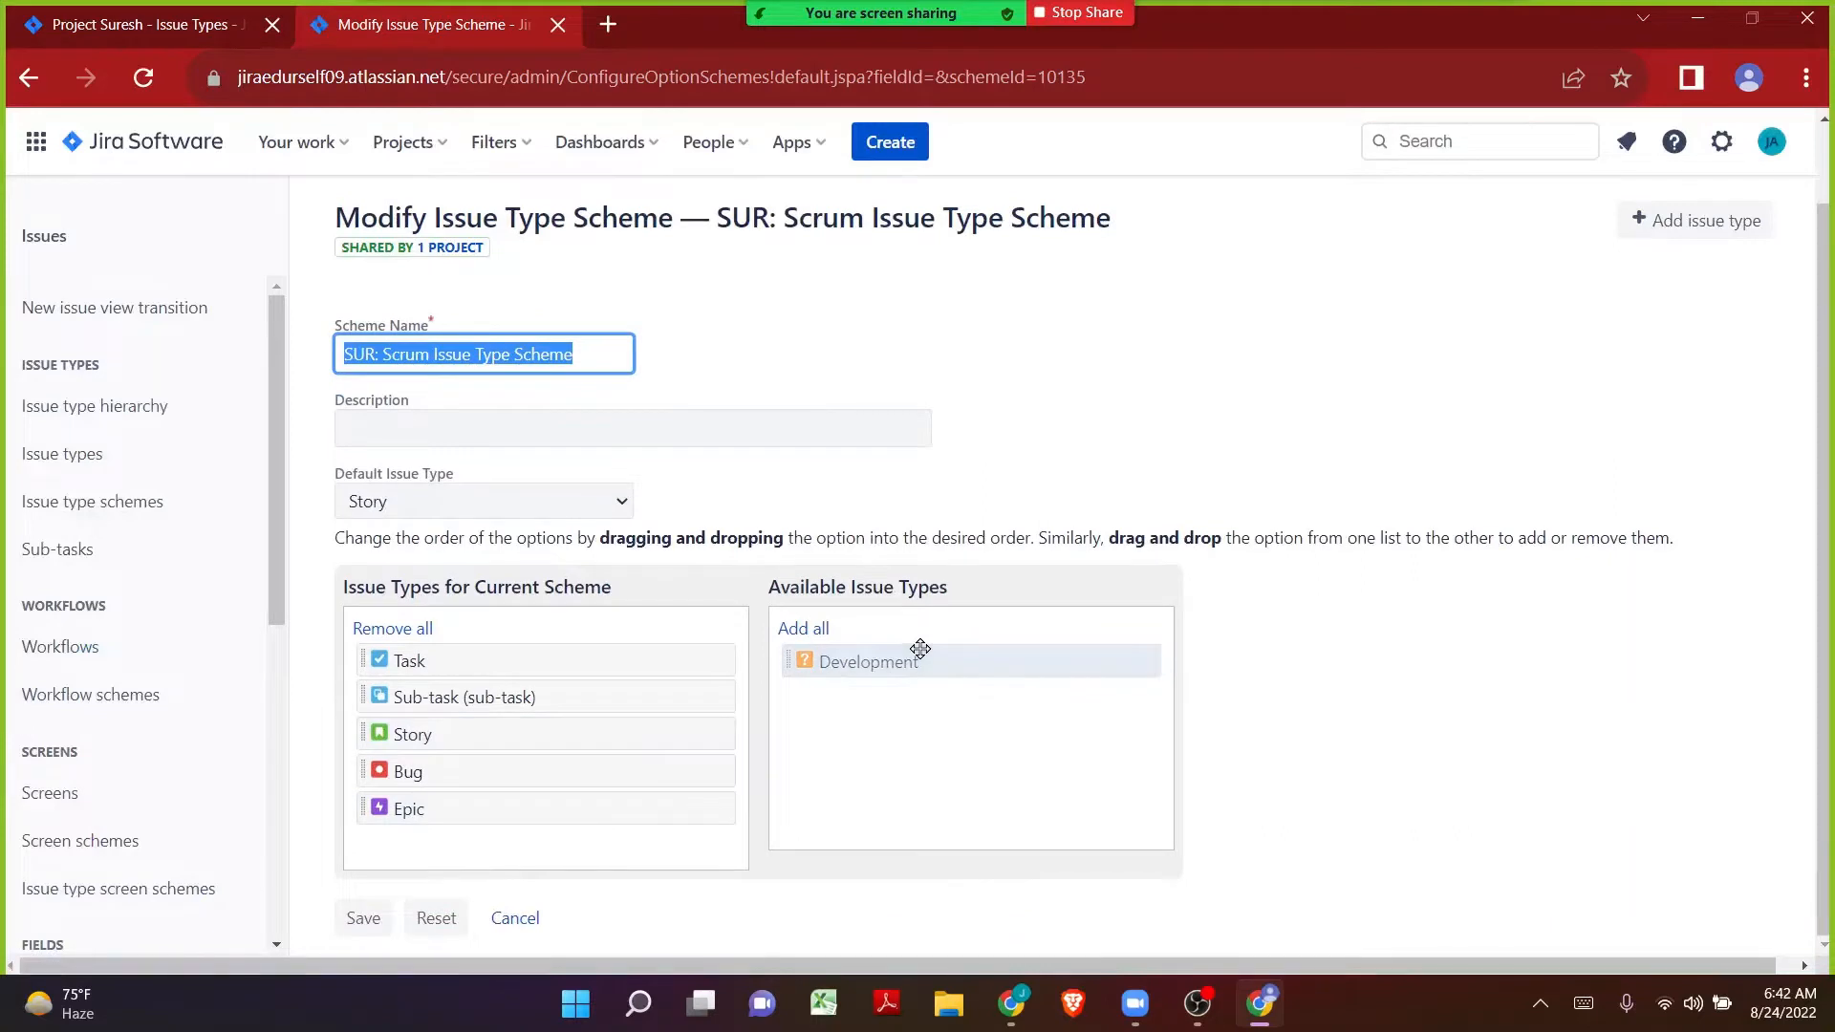
{"action": "left_click_drag", "start_coordinate": [921, 650], "coordinate": [482, 694]}
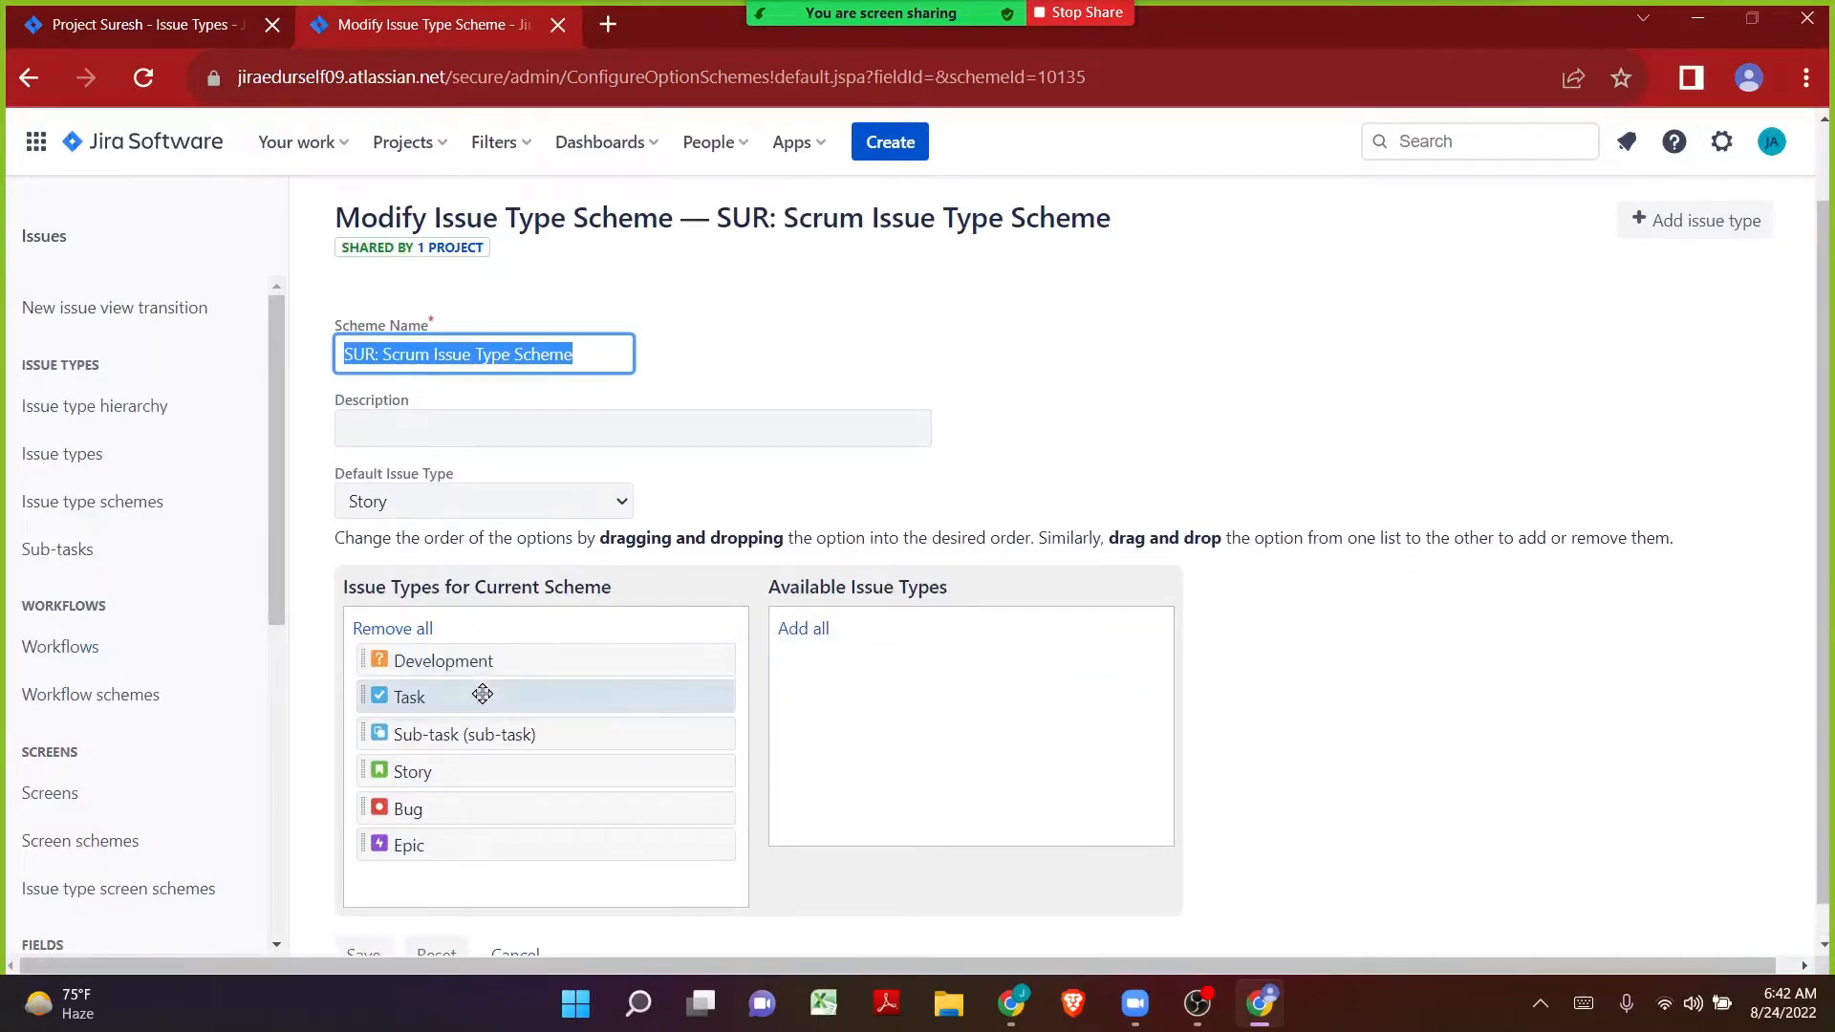
{"action": "scroll", "coordinate": [483, 694], "scroll_direction": "down", "scroll_amount": 1}
{"action": "left_click", "coordinate": [358, 919]}
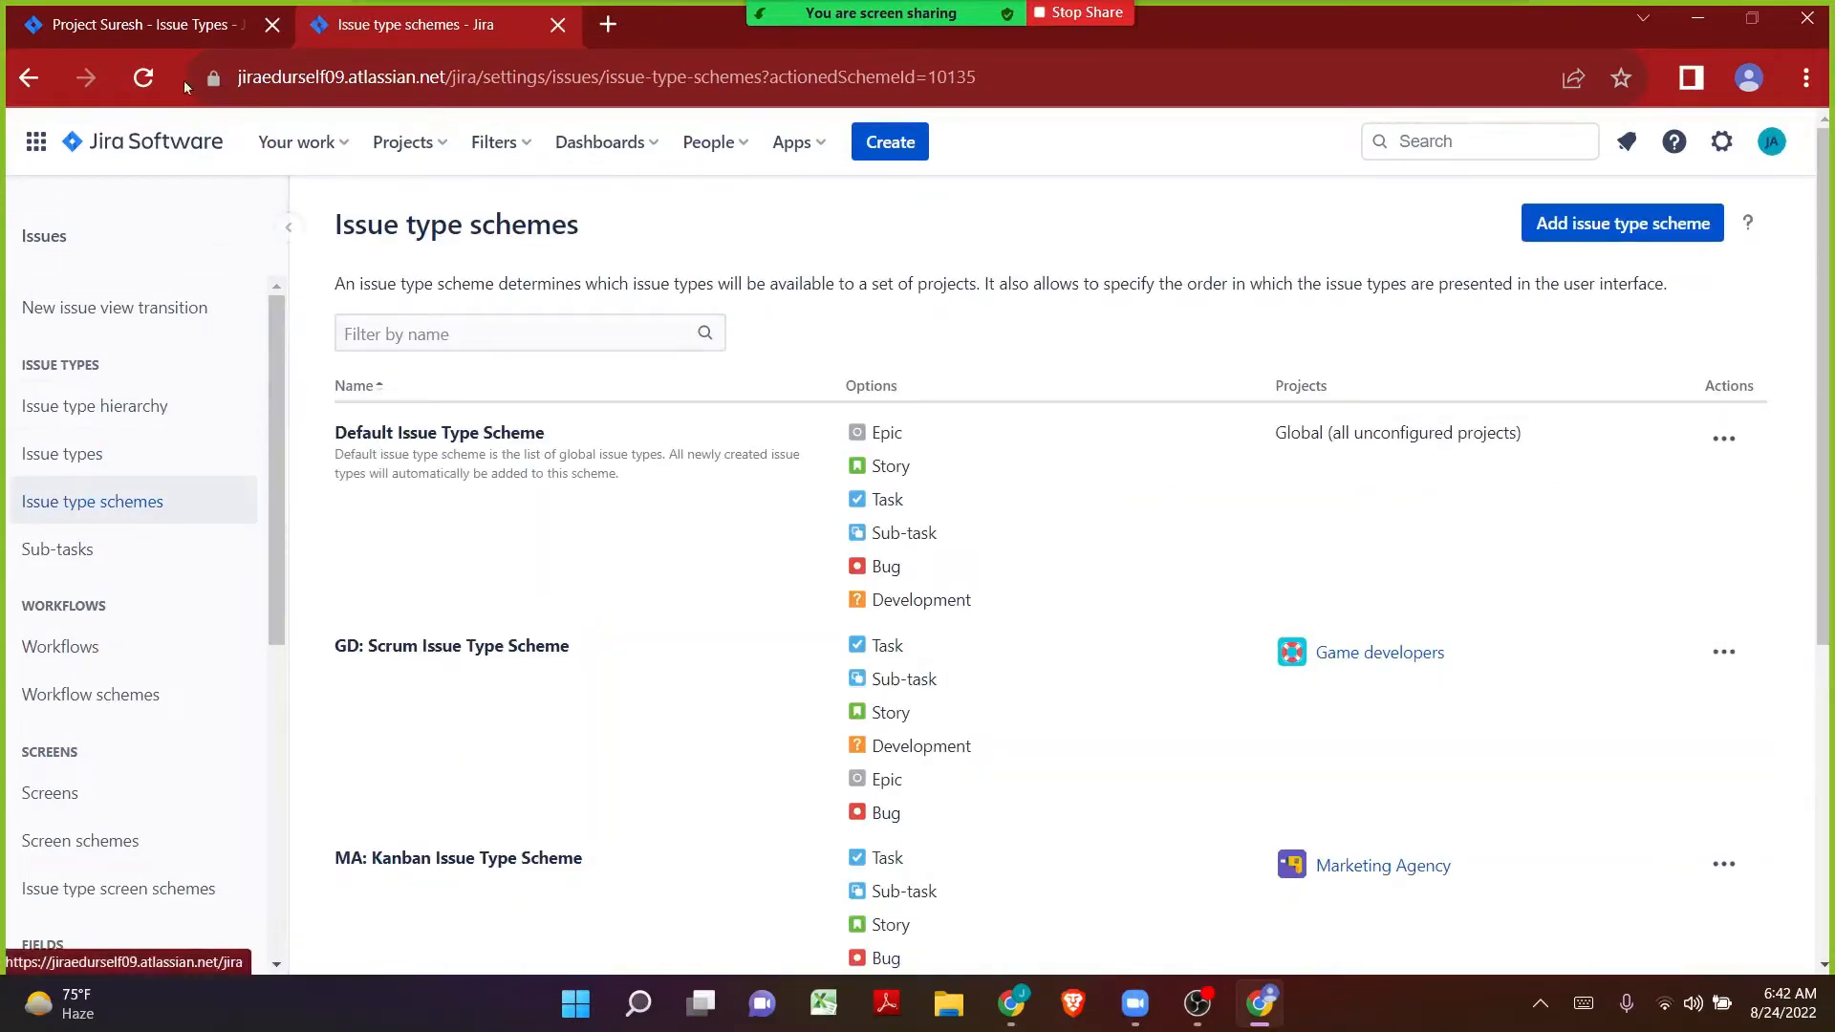
{"action": "left_click", "coordinate": [165, 34]}
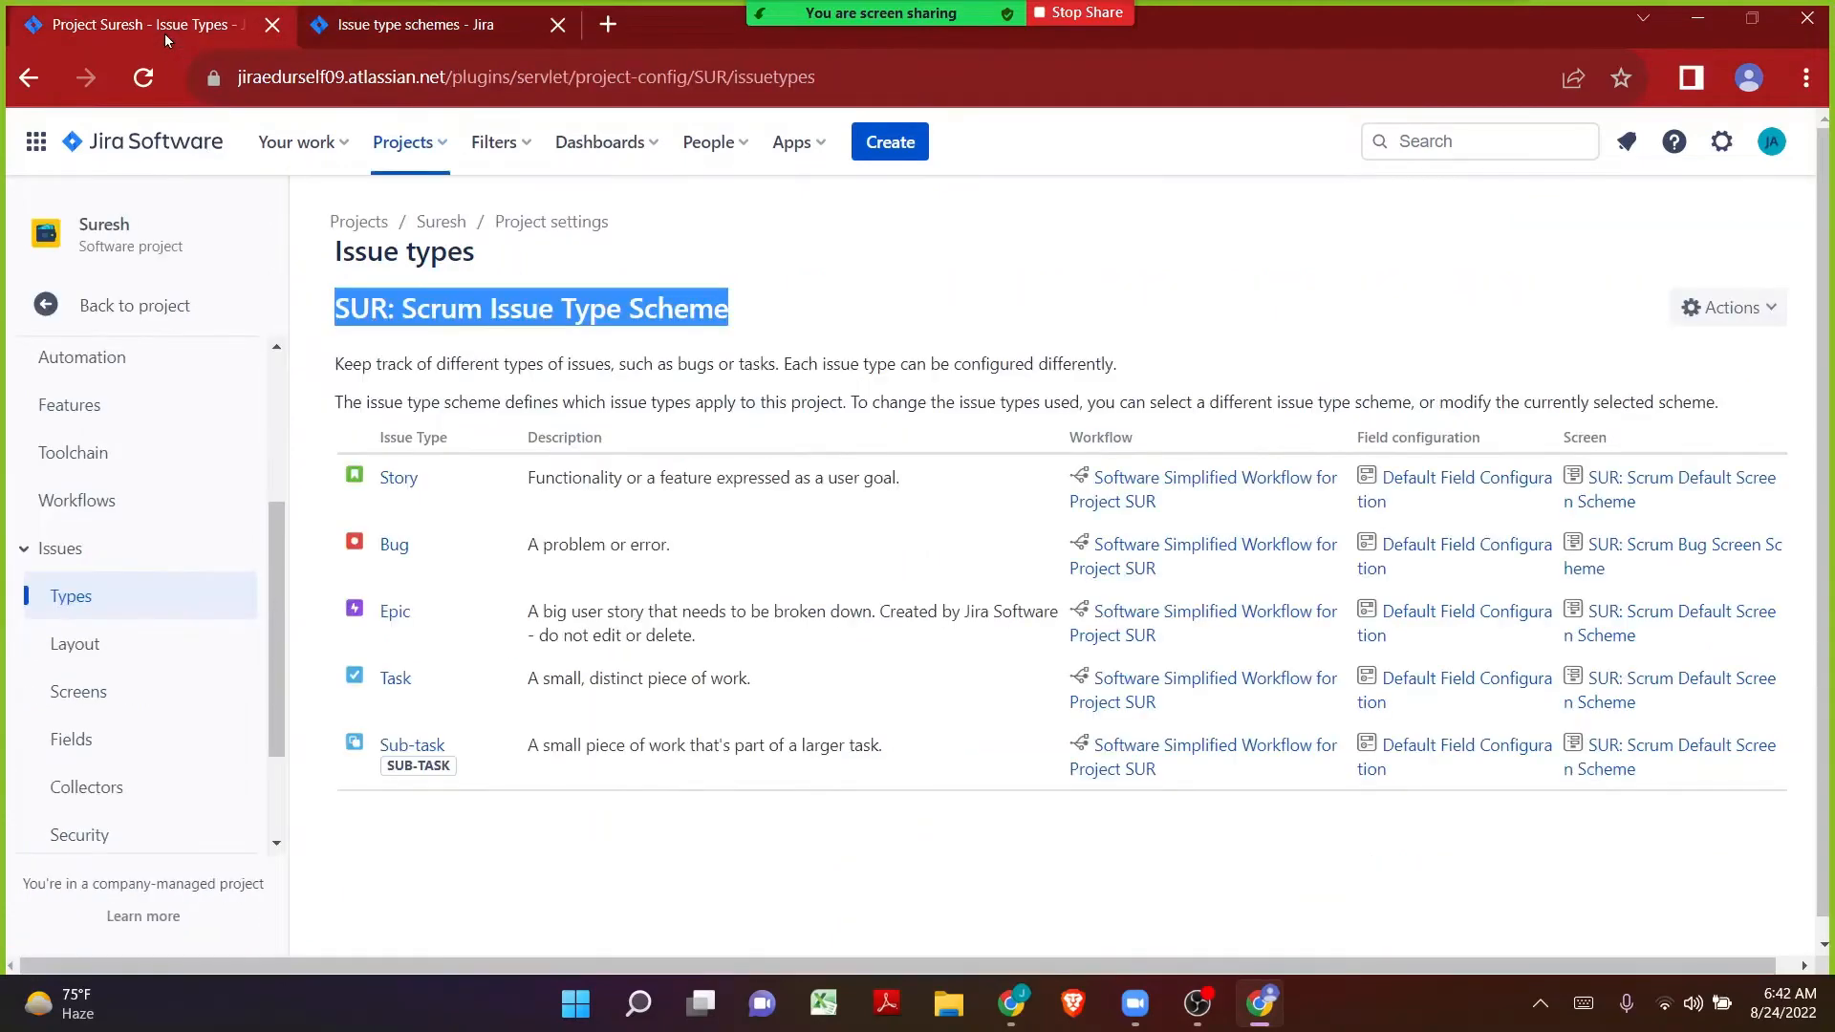
{"action": "left_click", "coordinate": [139, 79]}
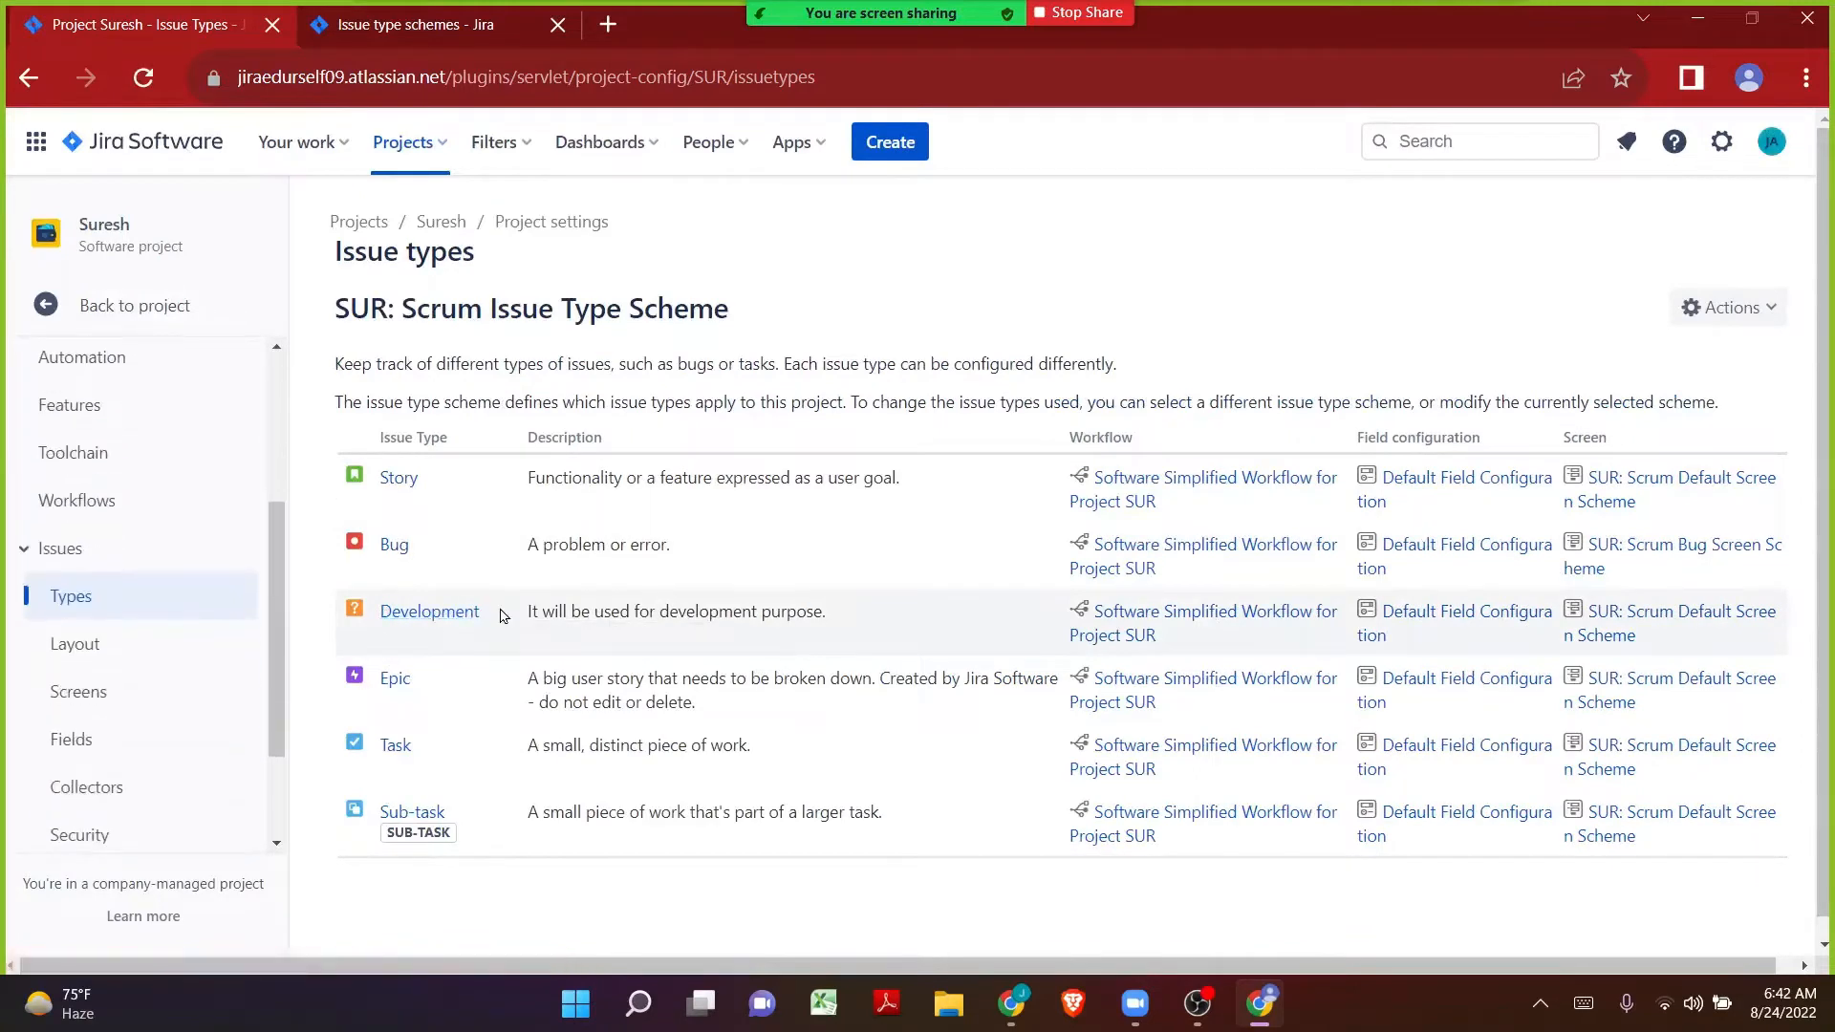
Open the Jira Admin09 Reference sheet in Excel and highlight the Screens definition in cell B24.
{"action": "right_click", "coordinate": [820, 1009]}
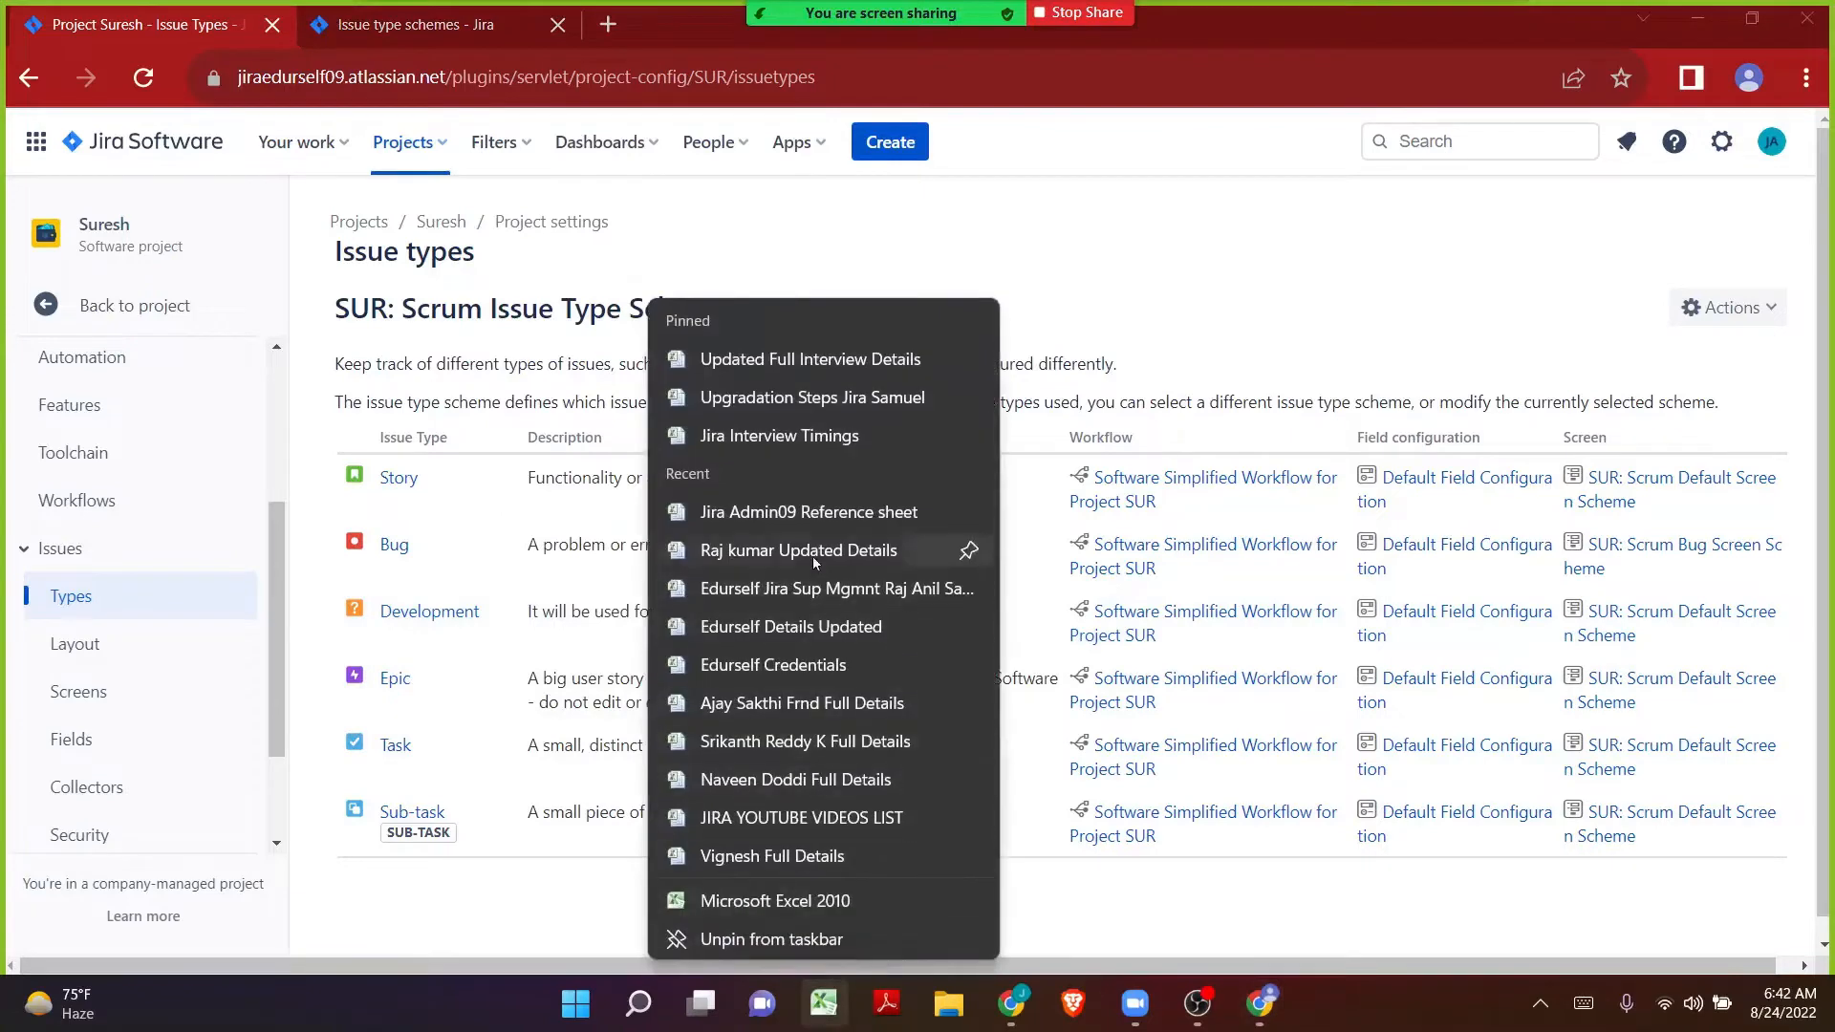
{"action": "left_click", "coordinate": [798, 509]}
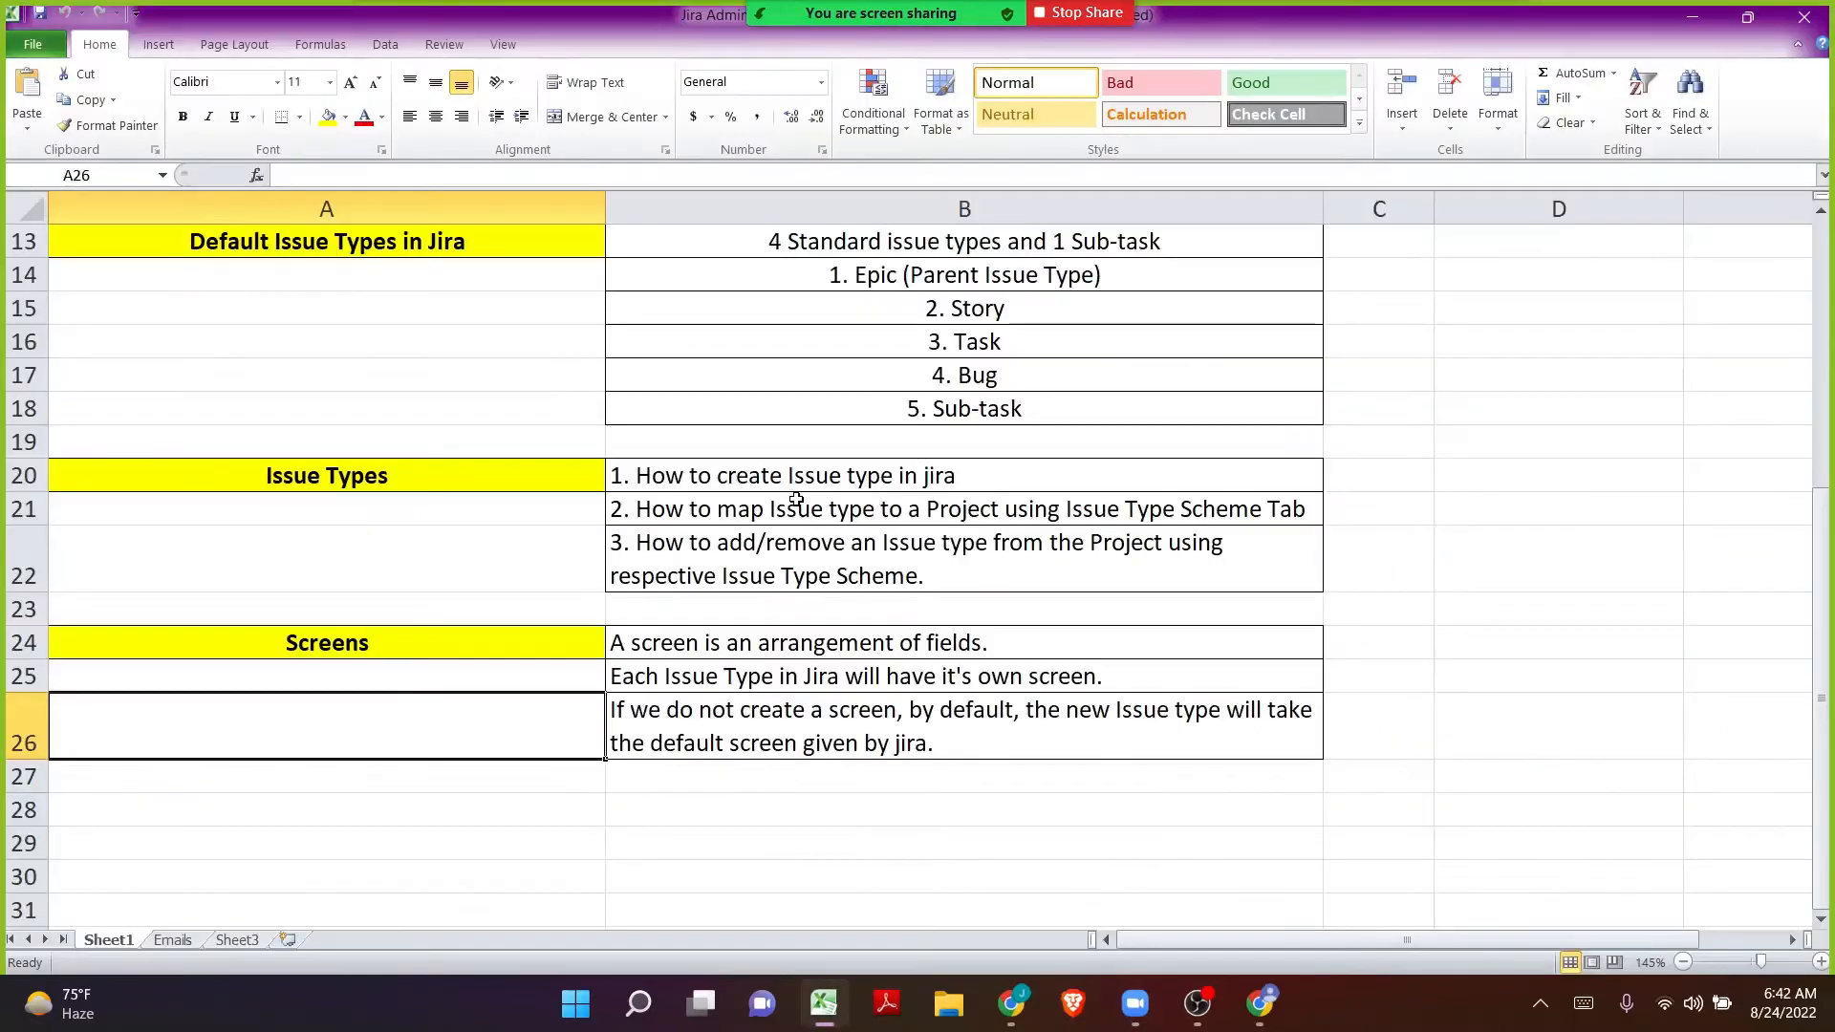
{"action": "left_click", "coordinate": [382, 642]}
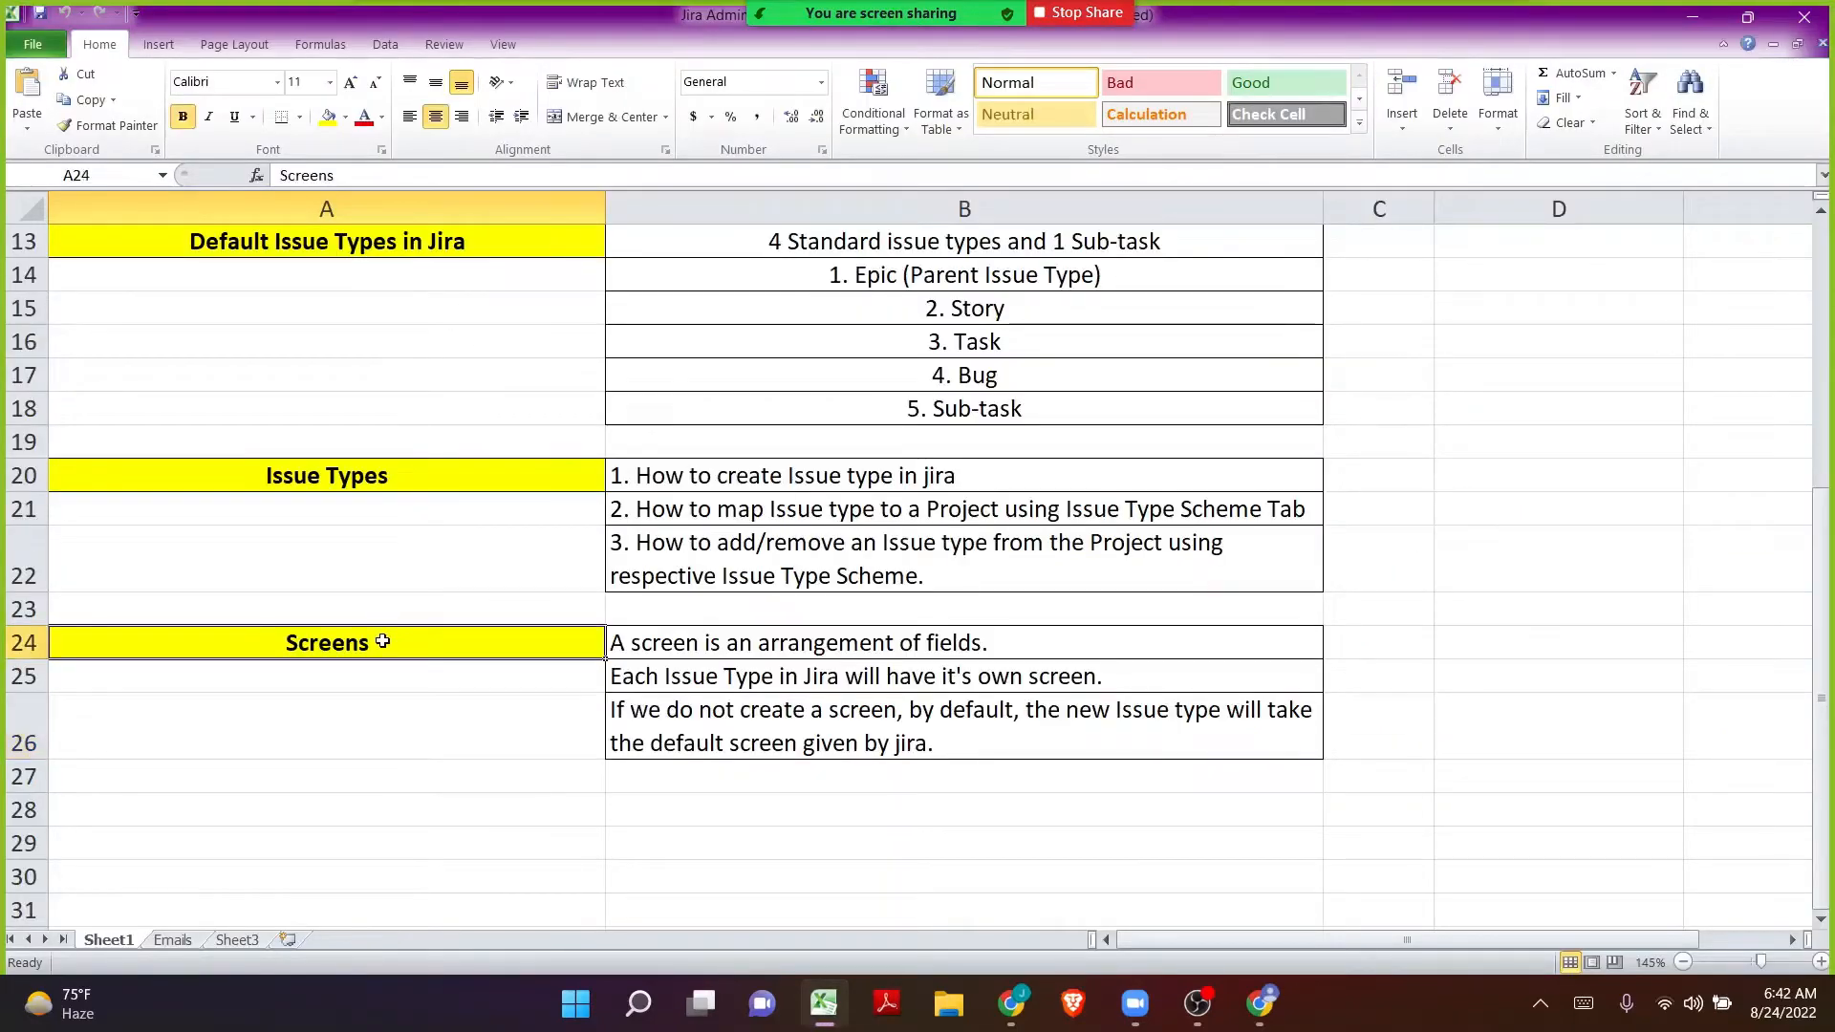
{"action": "left_click", "coordinate": [1163, 723]}
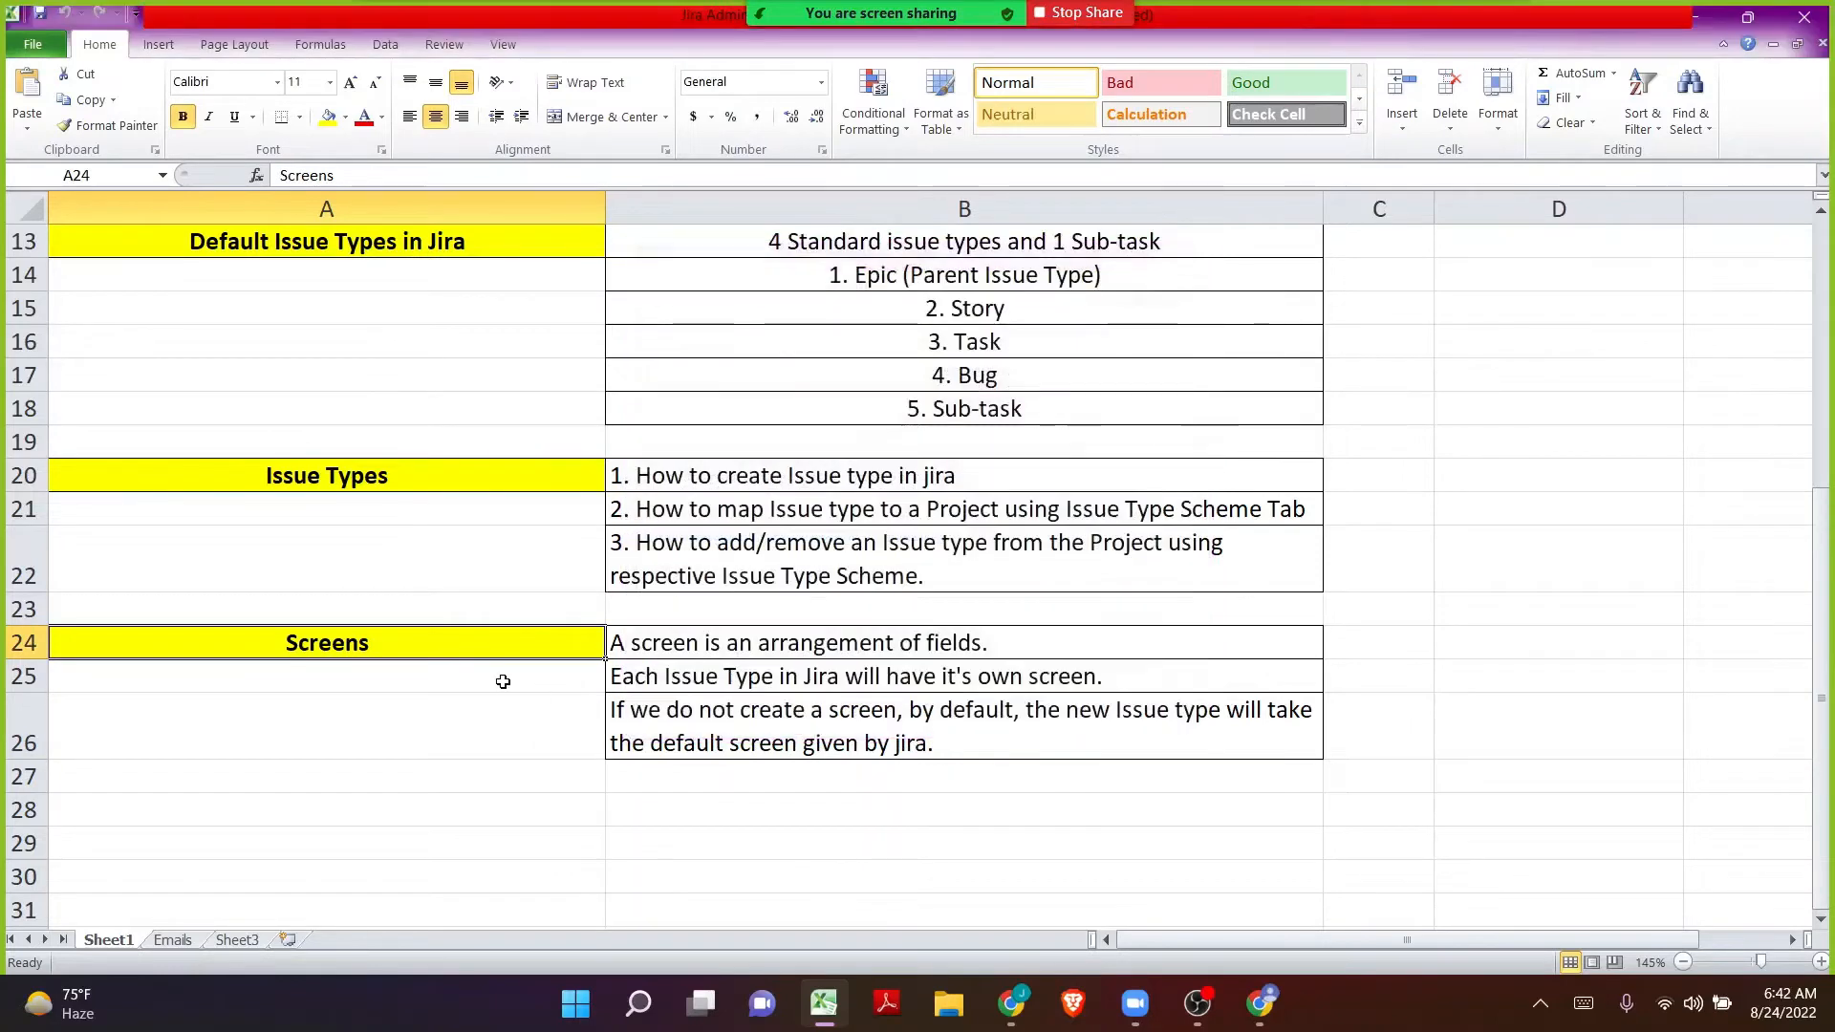
{"action": "double_click", "coordinate": [443, 639]}
{"action": "left_click", "coordinate": [628, 633]}
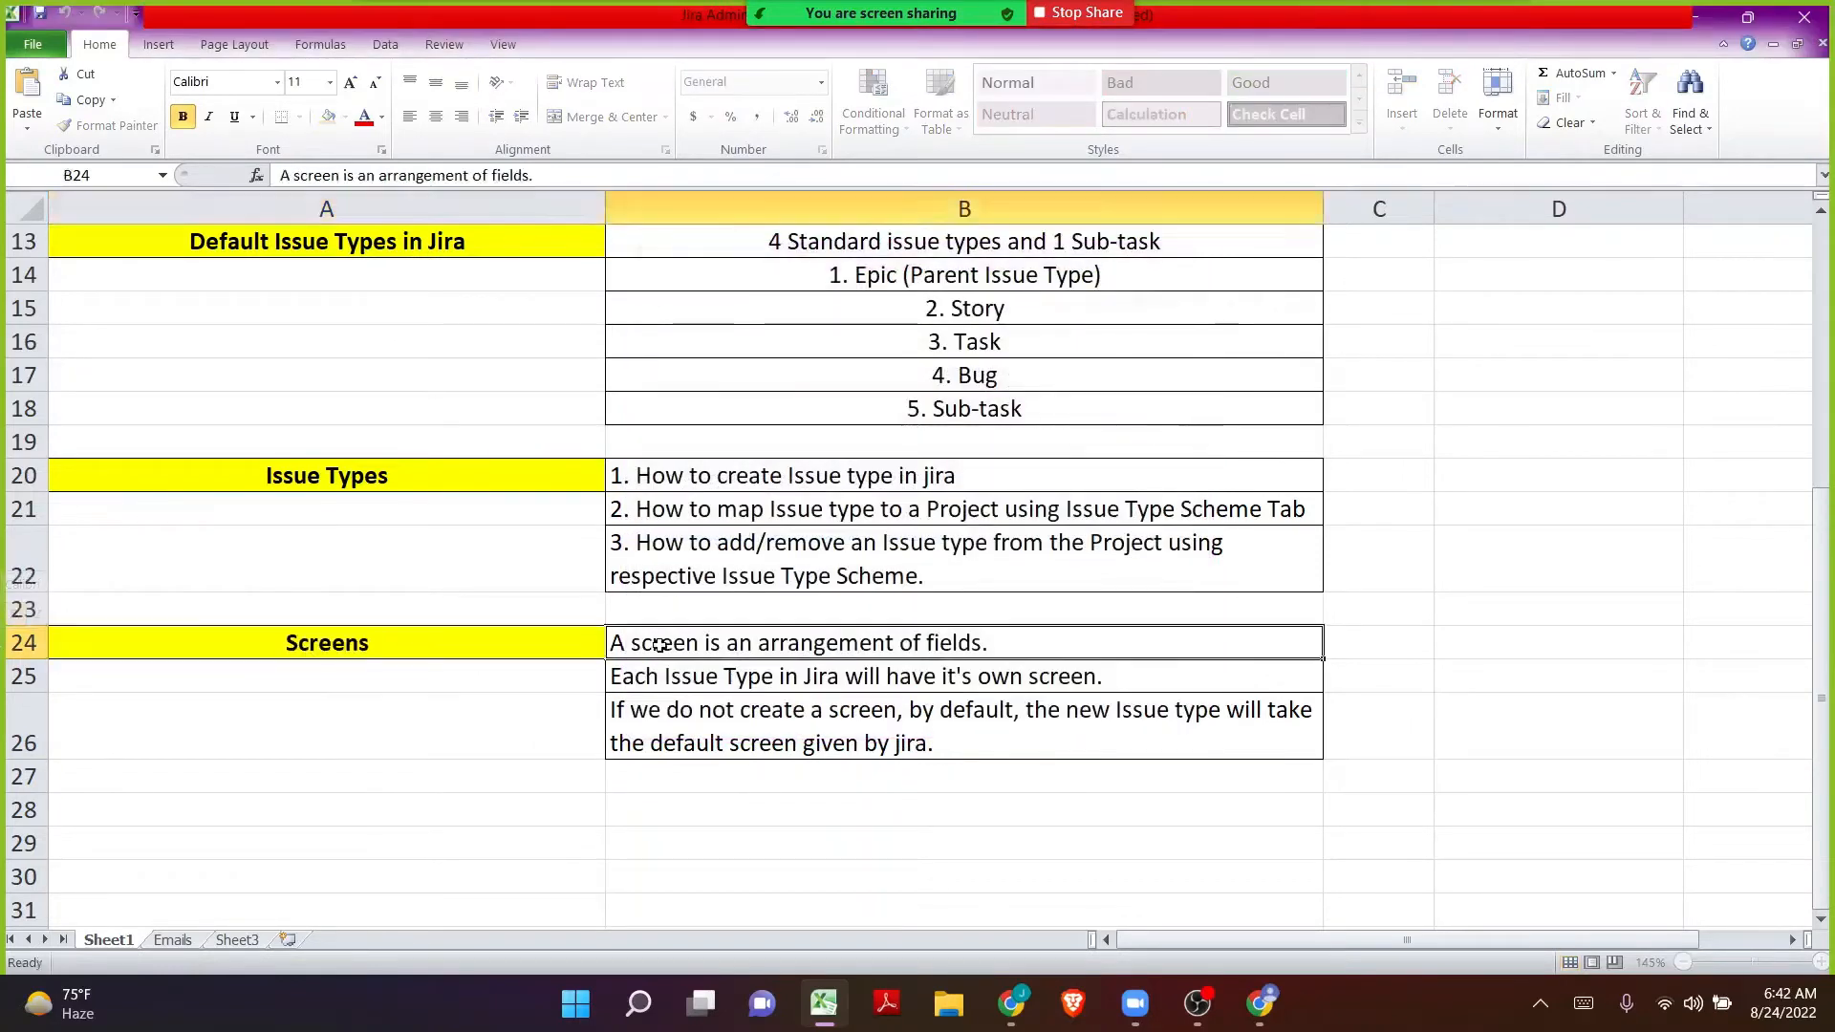
{"action": "double_click", "coordinate": [643, 642]}
{"action": "left_click_drag", "start_coordinate": [612, 642], "coordinate": [1036, 633]}
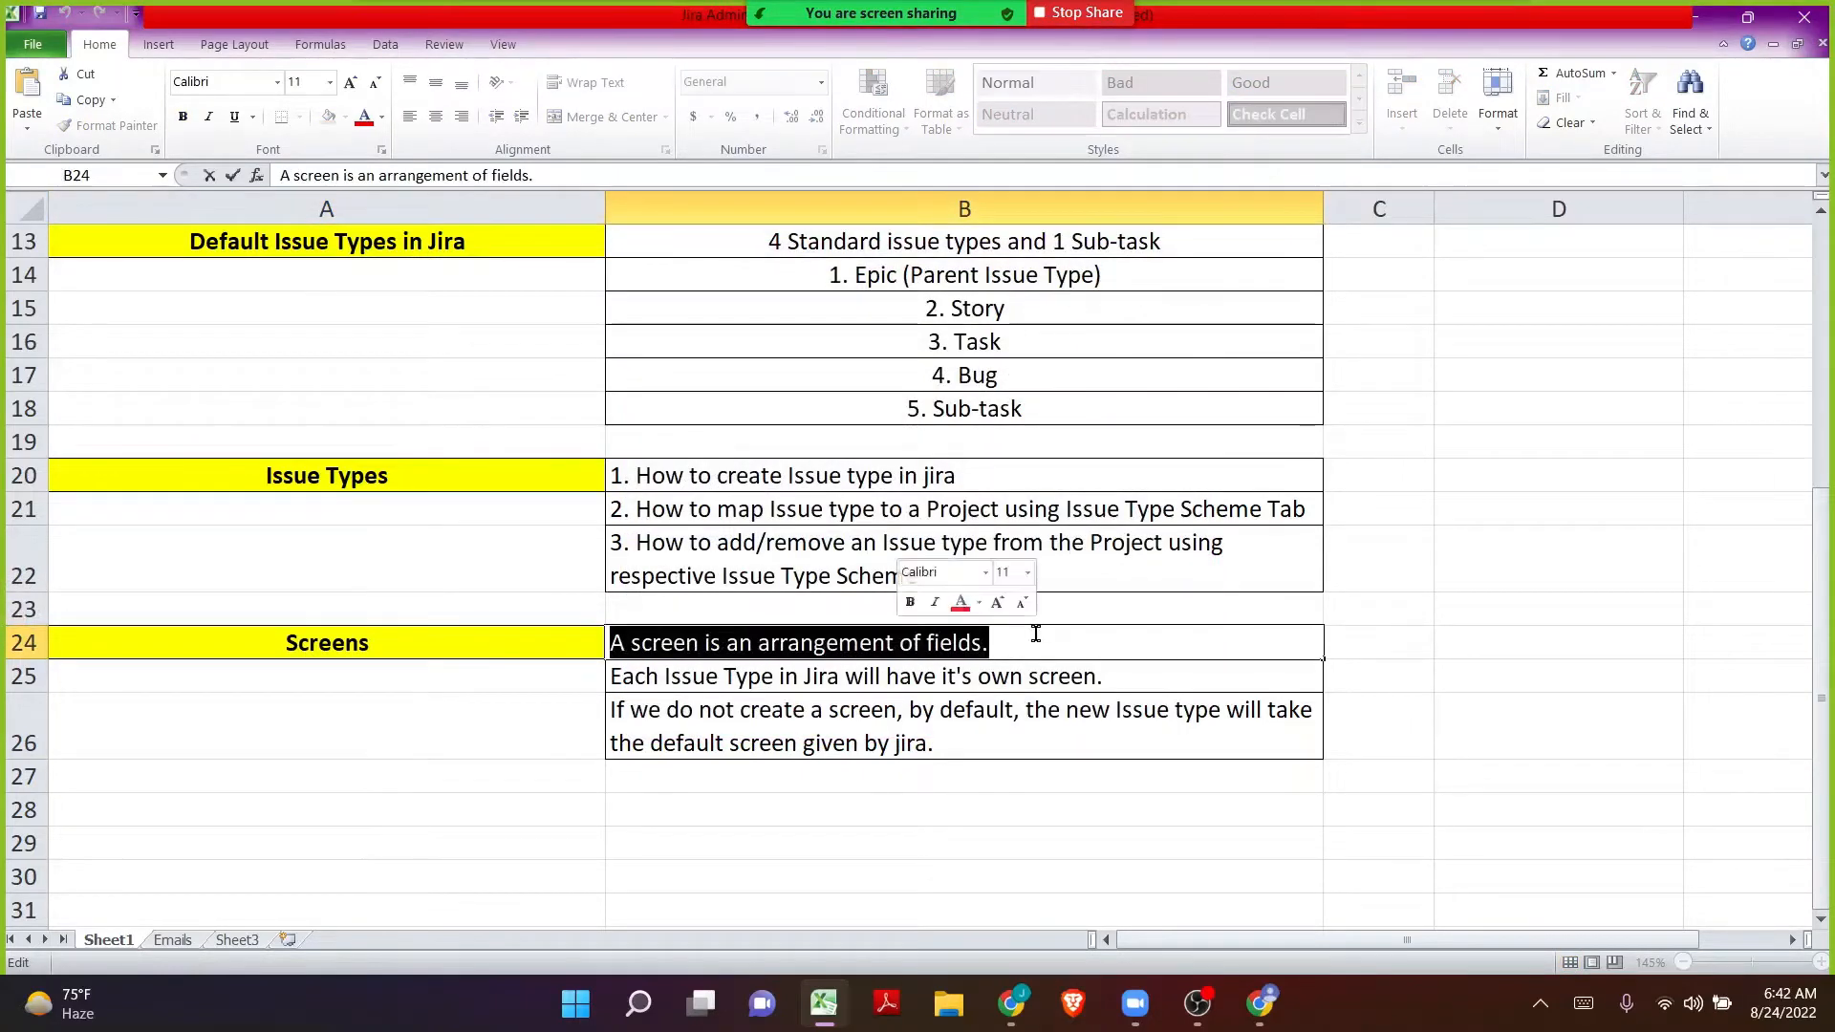
Switch back to Jira in the browser, start a new issue in the SUR project and set its issue type to Development.
{"action": "key", "text": "alt+Tab"}
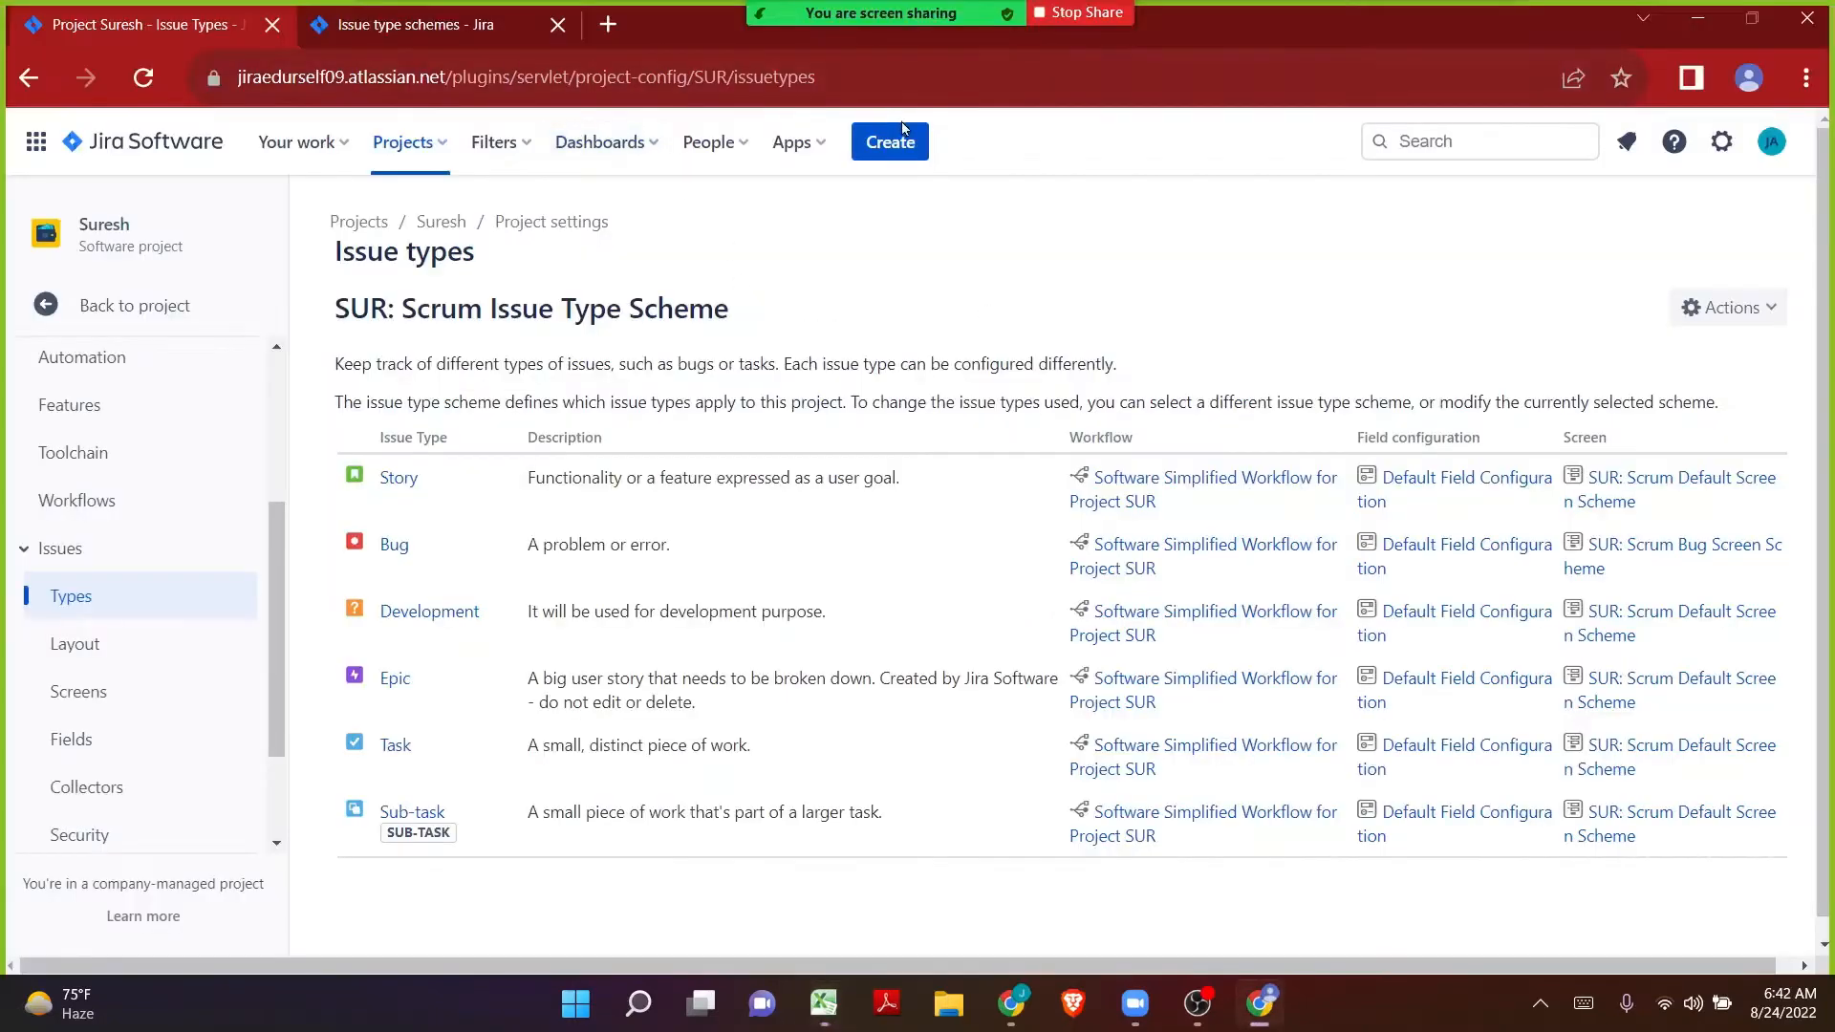
{"action": "left_click", "coordinate": [903, 142]}
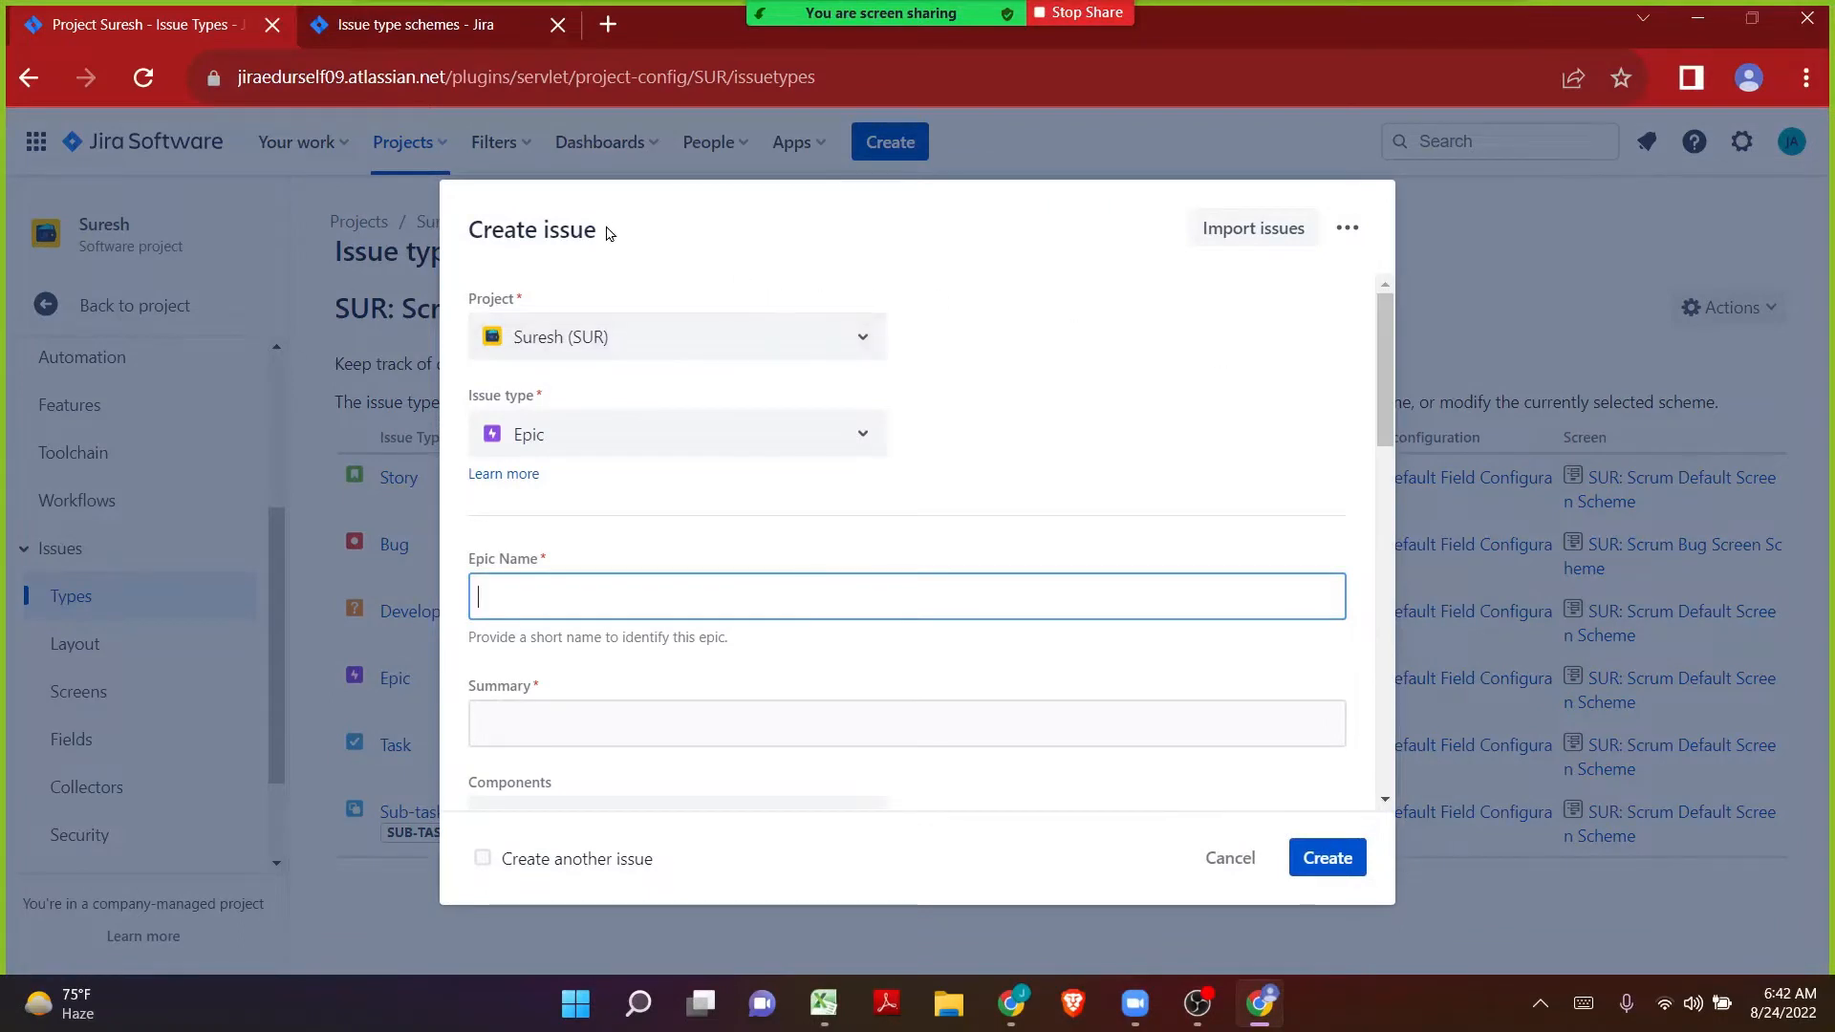
{"action": "left_click_drag", "start_coordinate": [602, 233], "coordinate": [466, 236]}
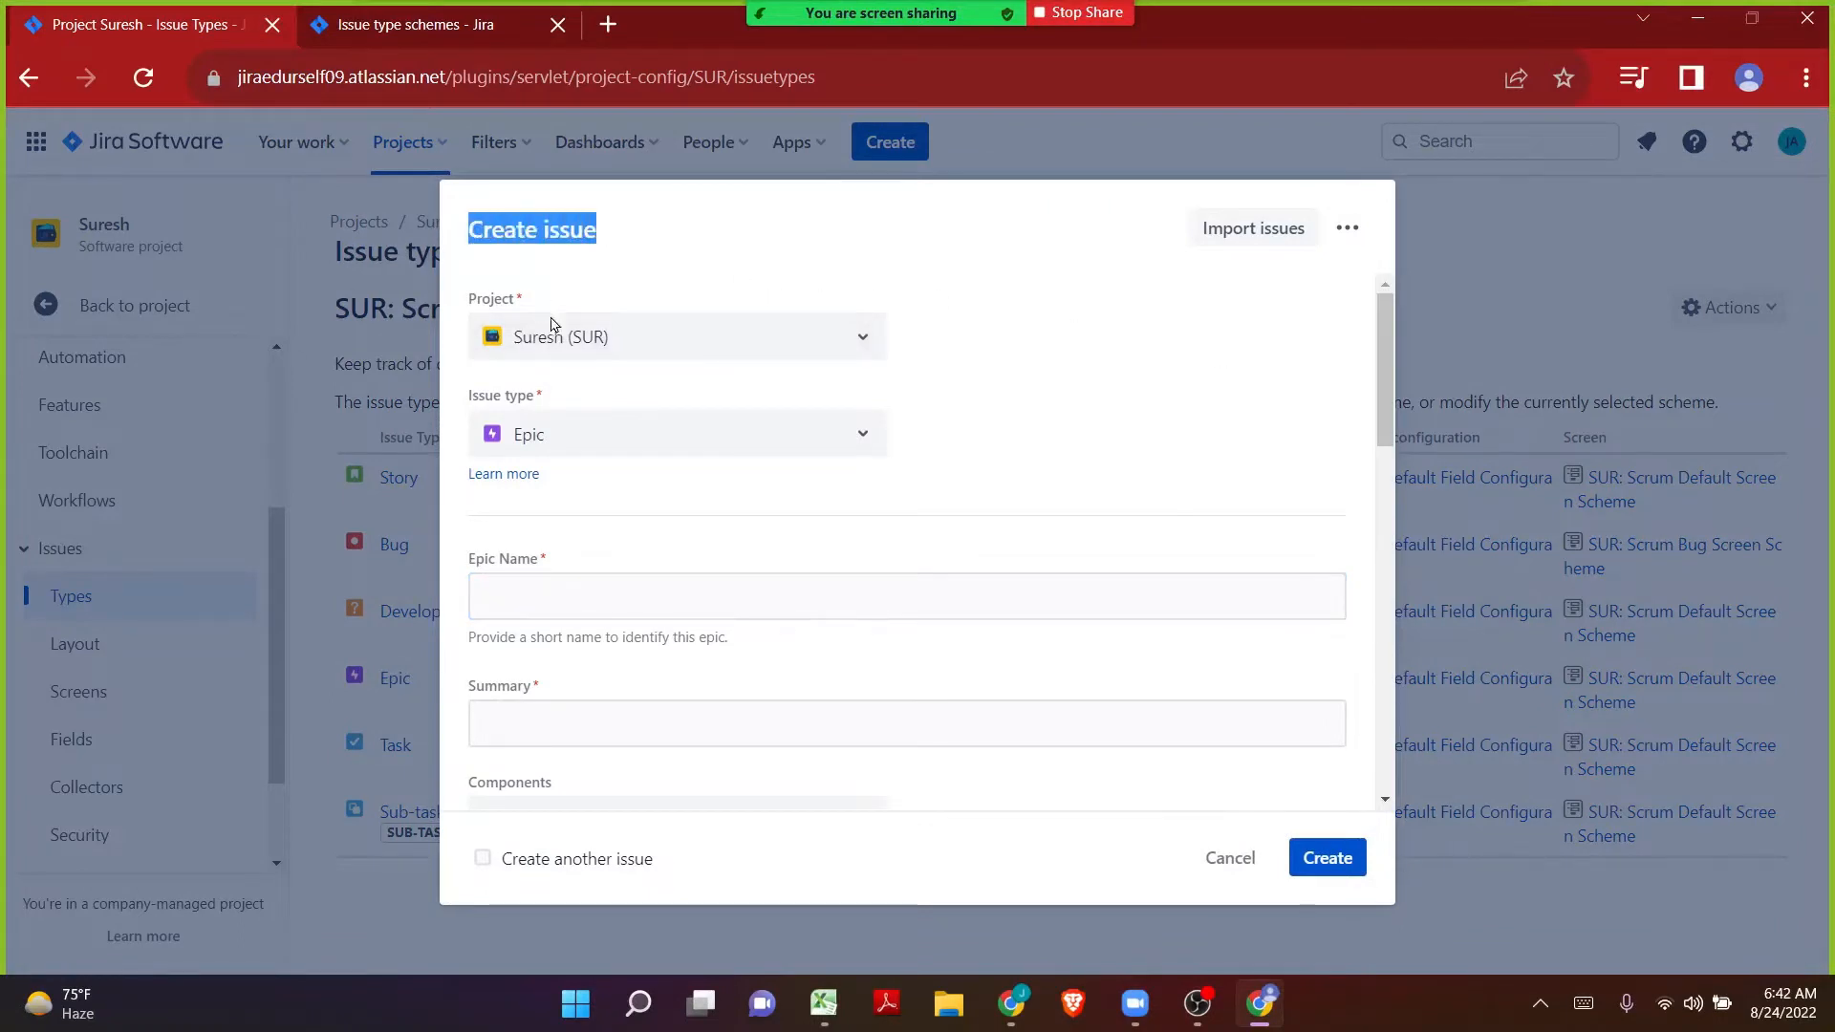
{"action": "left_click", "coordinate": [570, 449]}
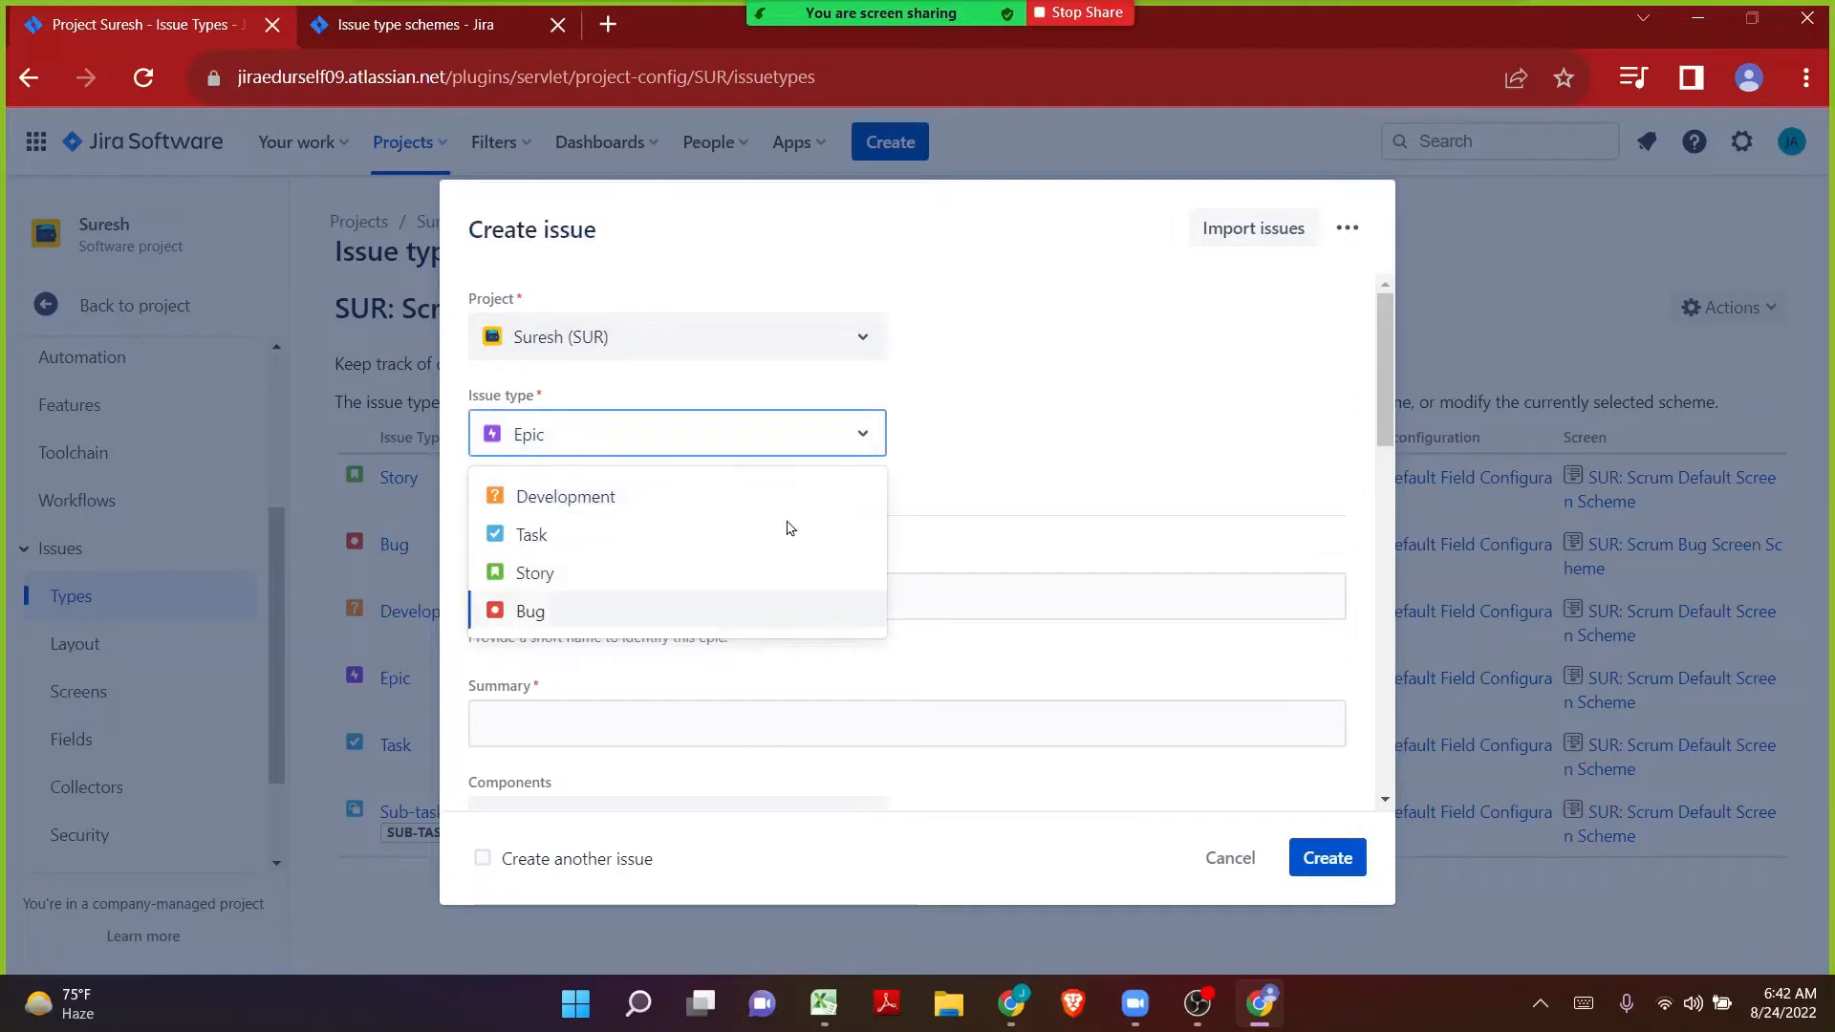
{"action": "left_click", "coordinate": [554, 494]}
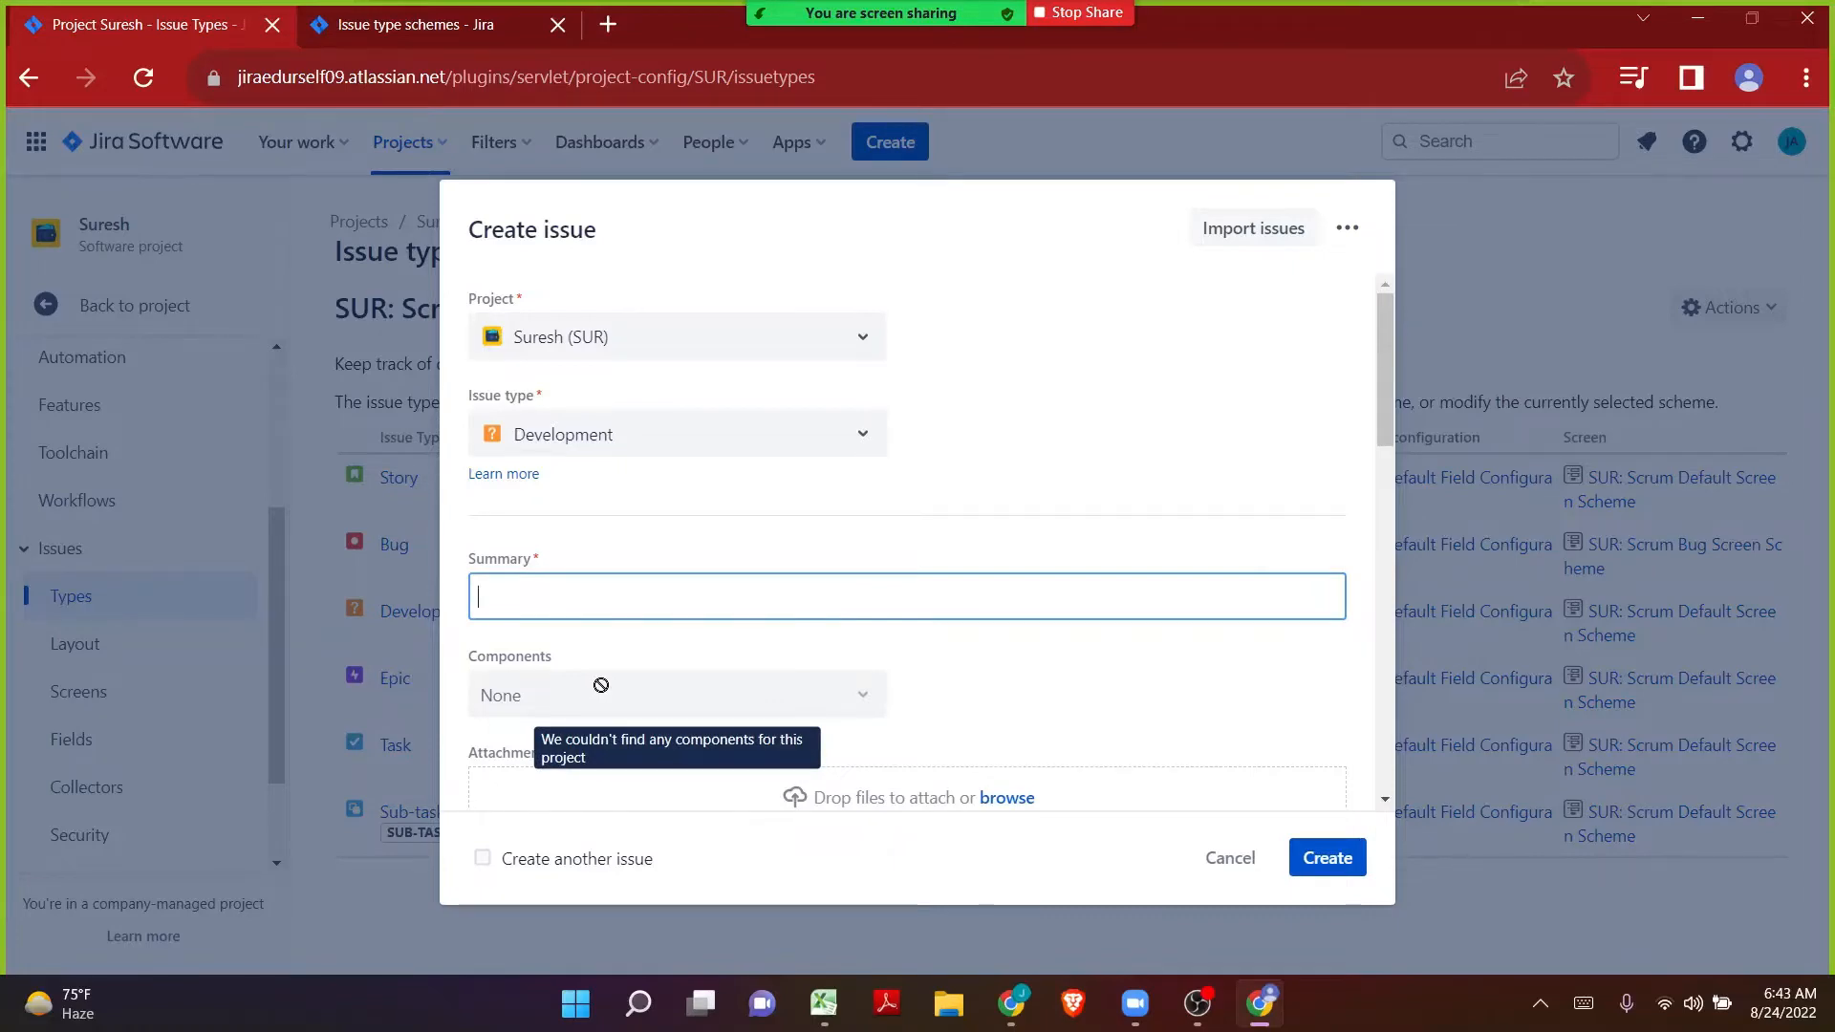
Switch to the Excel reference sheet and highlight the sentence in cell B25 about each issue type having its own screen.
{"action": "key", "text": "alt+Tab"}
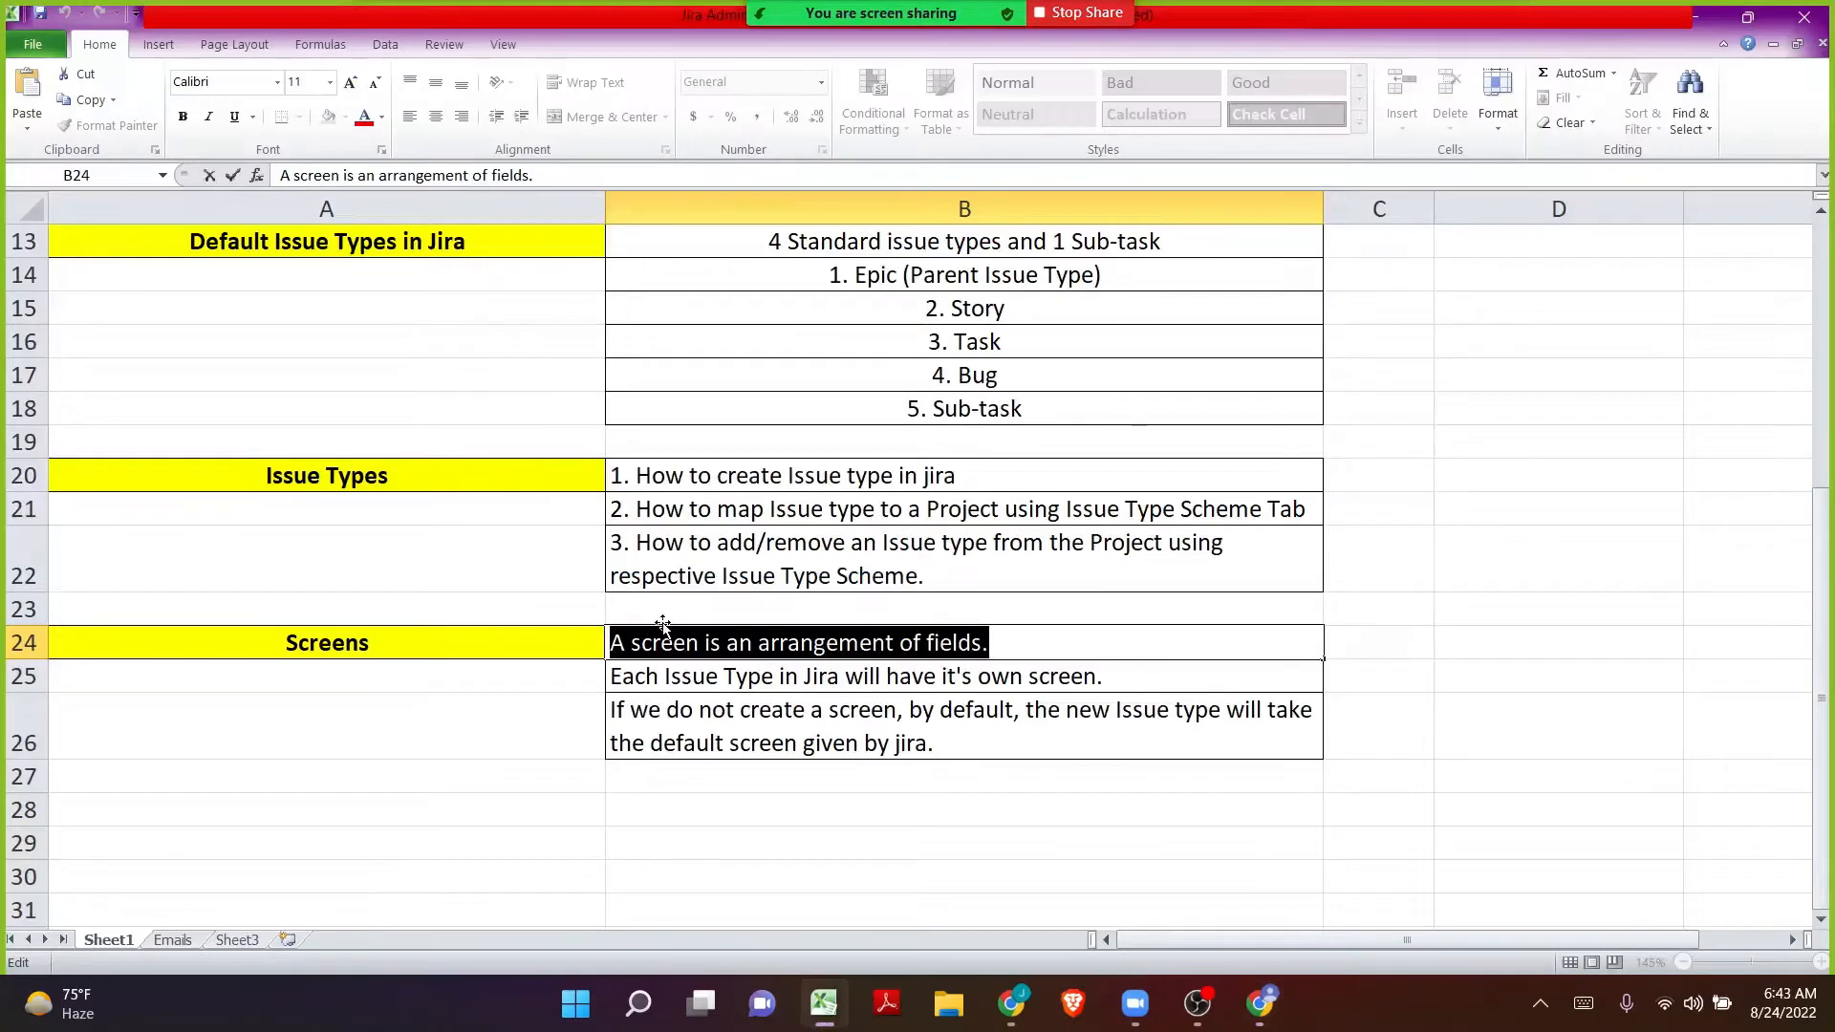
{"action": "left_click", "coordinate": [692, 674]}
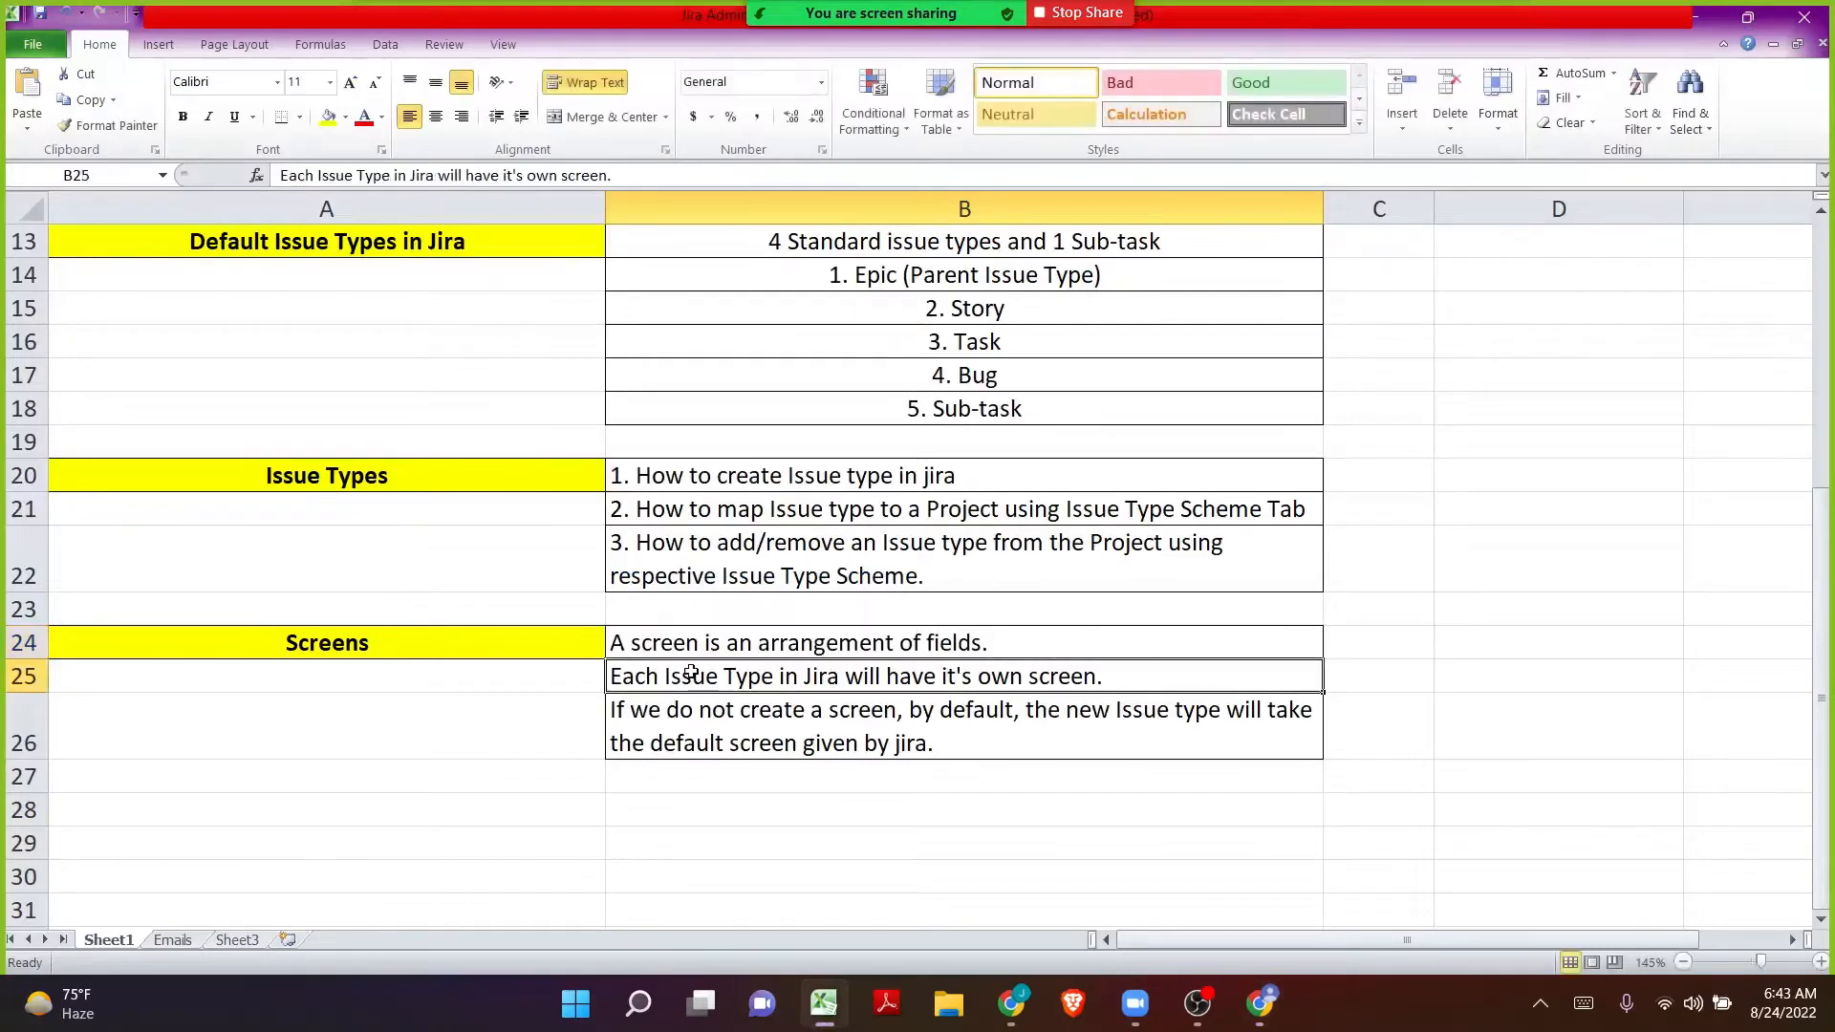
{"action": "double_click", "coordinate": [610, 677]}
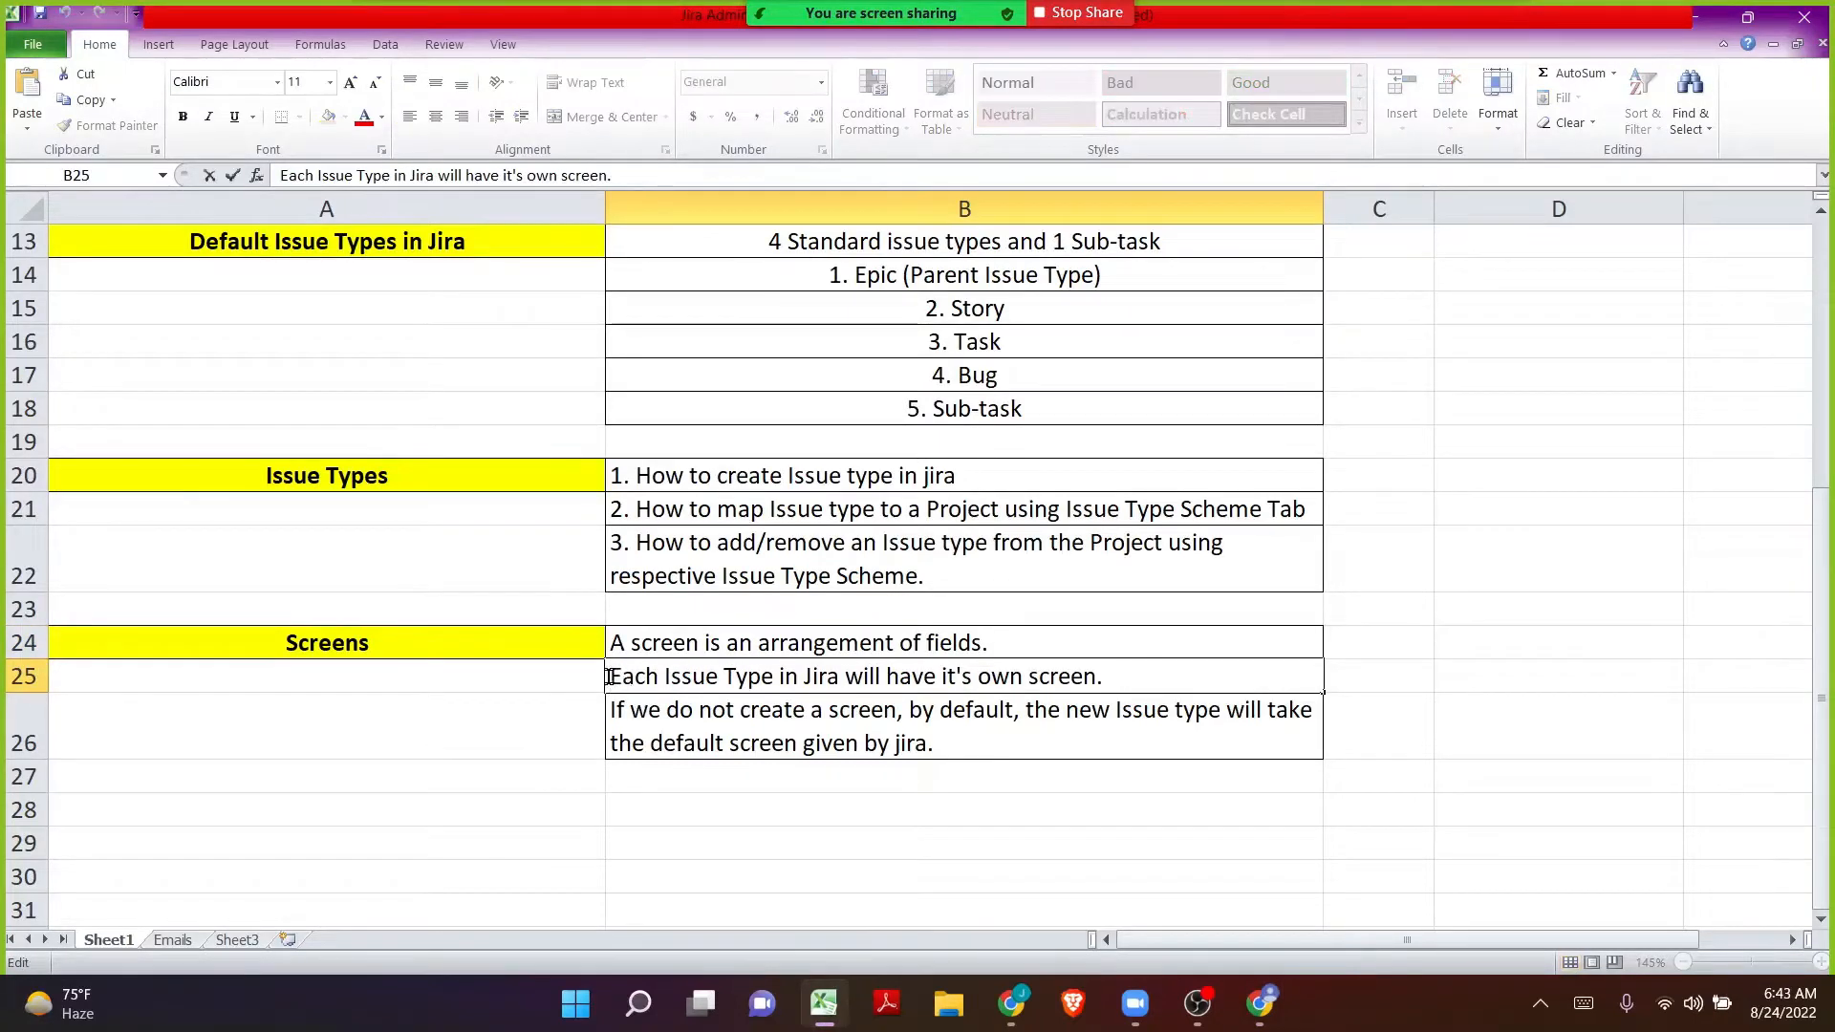
{"action": "left_click_drag", "start_coordinate": [610, 676], "coordinate": [715, 675]}
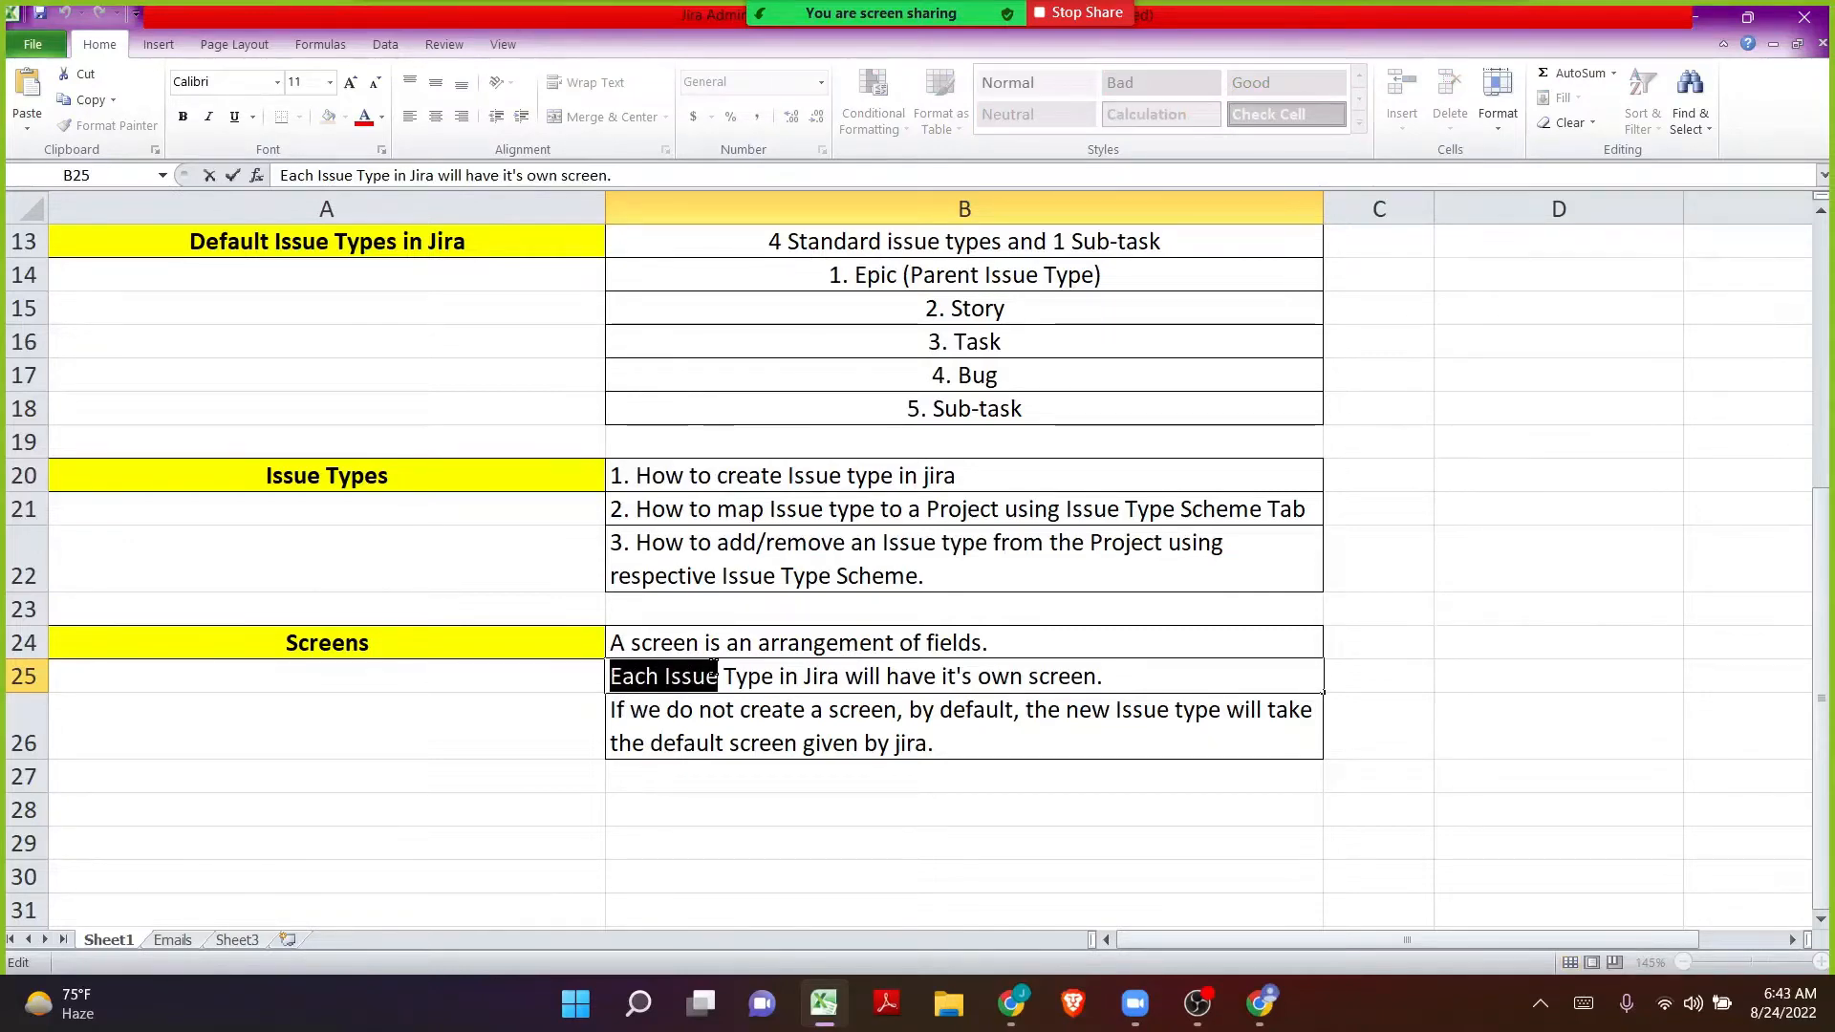
{"action": "left_click_drag", "start_coordinate": [715, 675], "coordinate": [777, 662]}
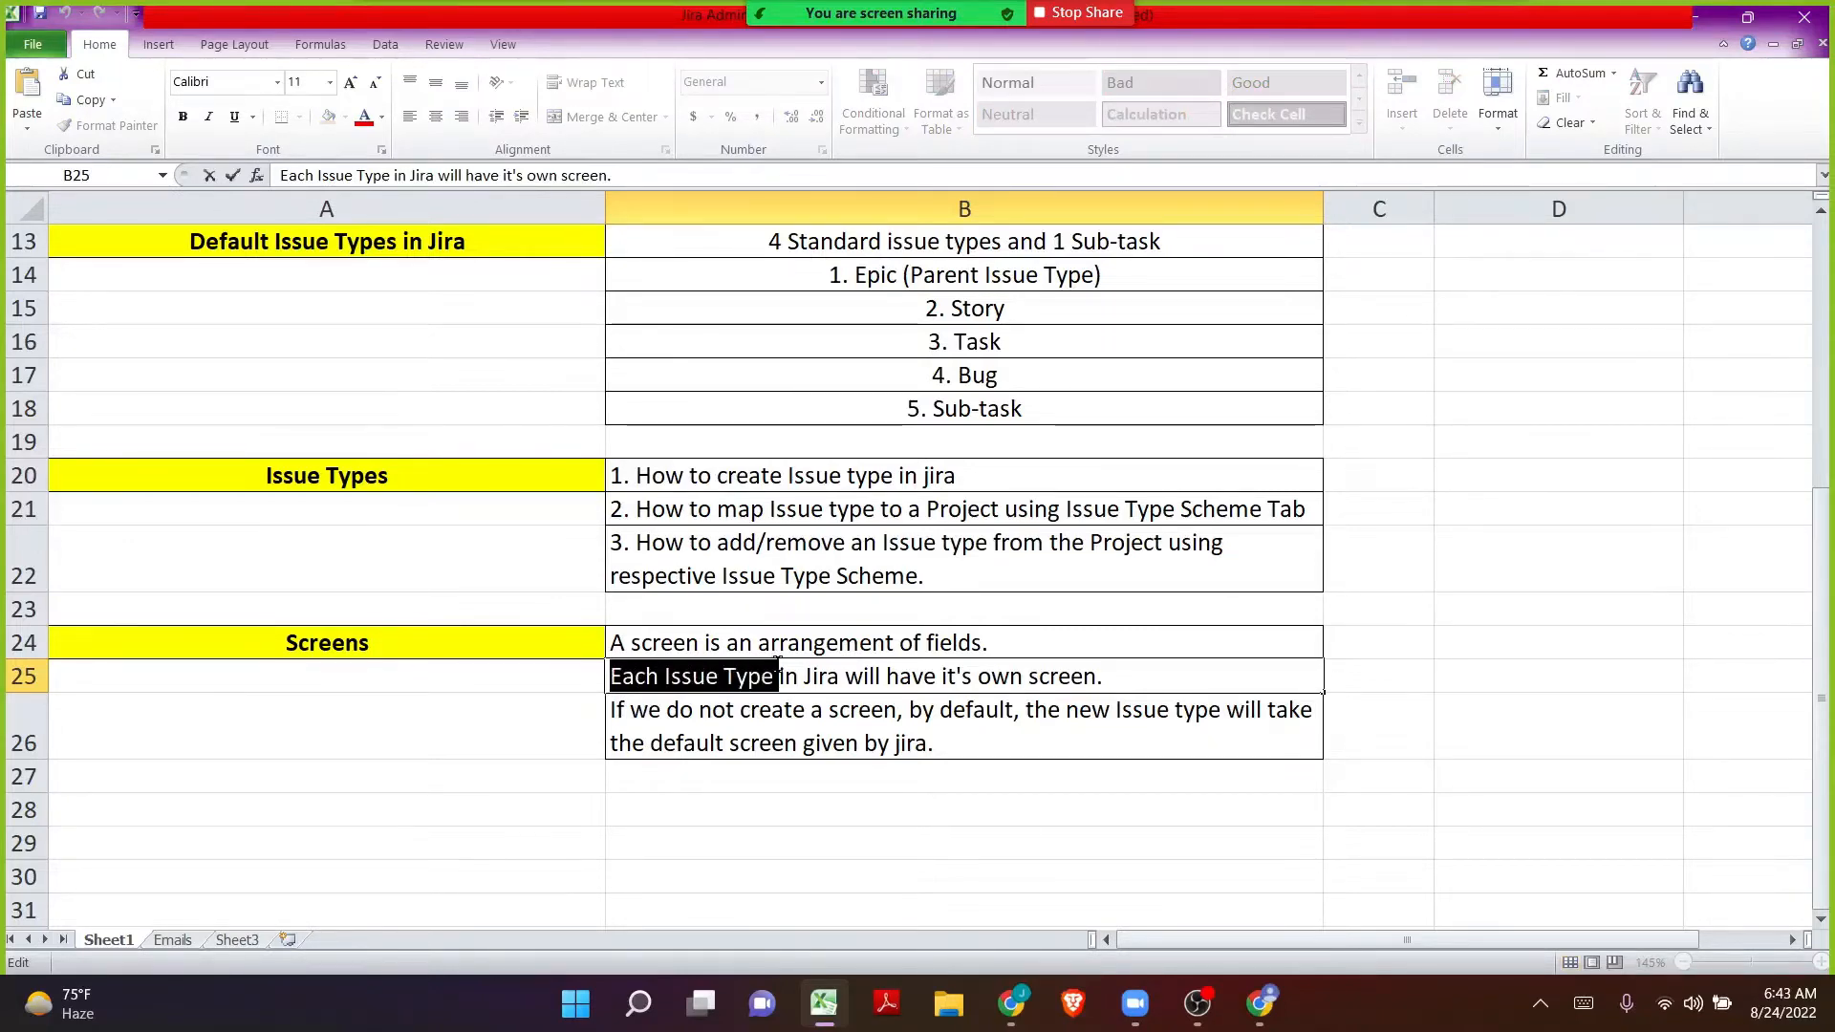
{"action": "left_click_drag", "start_coordinate": [779, 661], "coordinate": [1119, 666]}
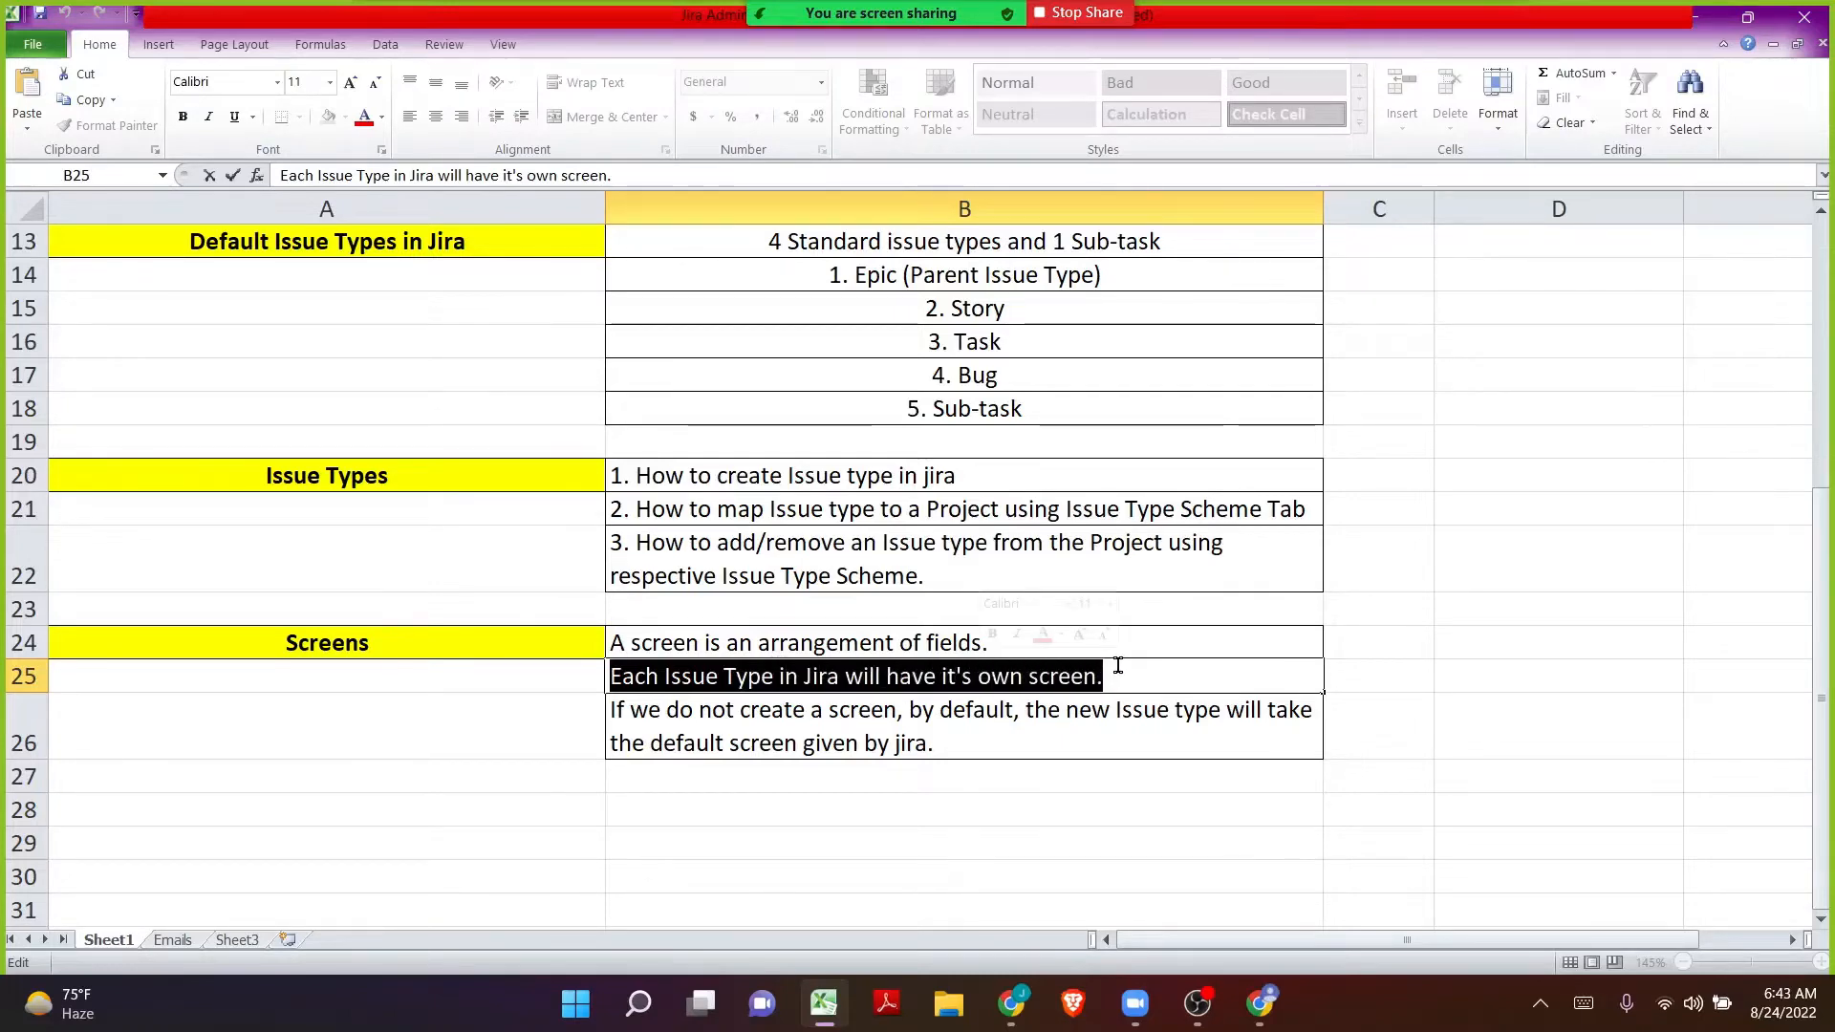
Return to the new issue form in Jira, review the available issue types and change the issue type to Task.
{"action": "key", "text": "alt+Tab"}
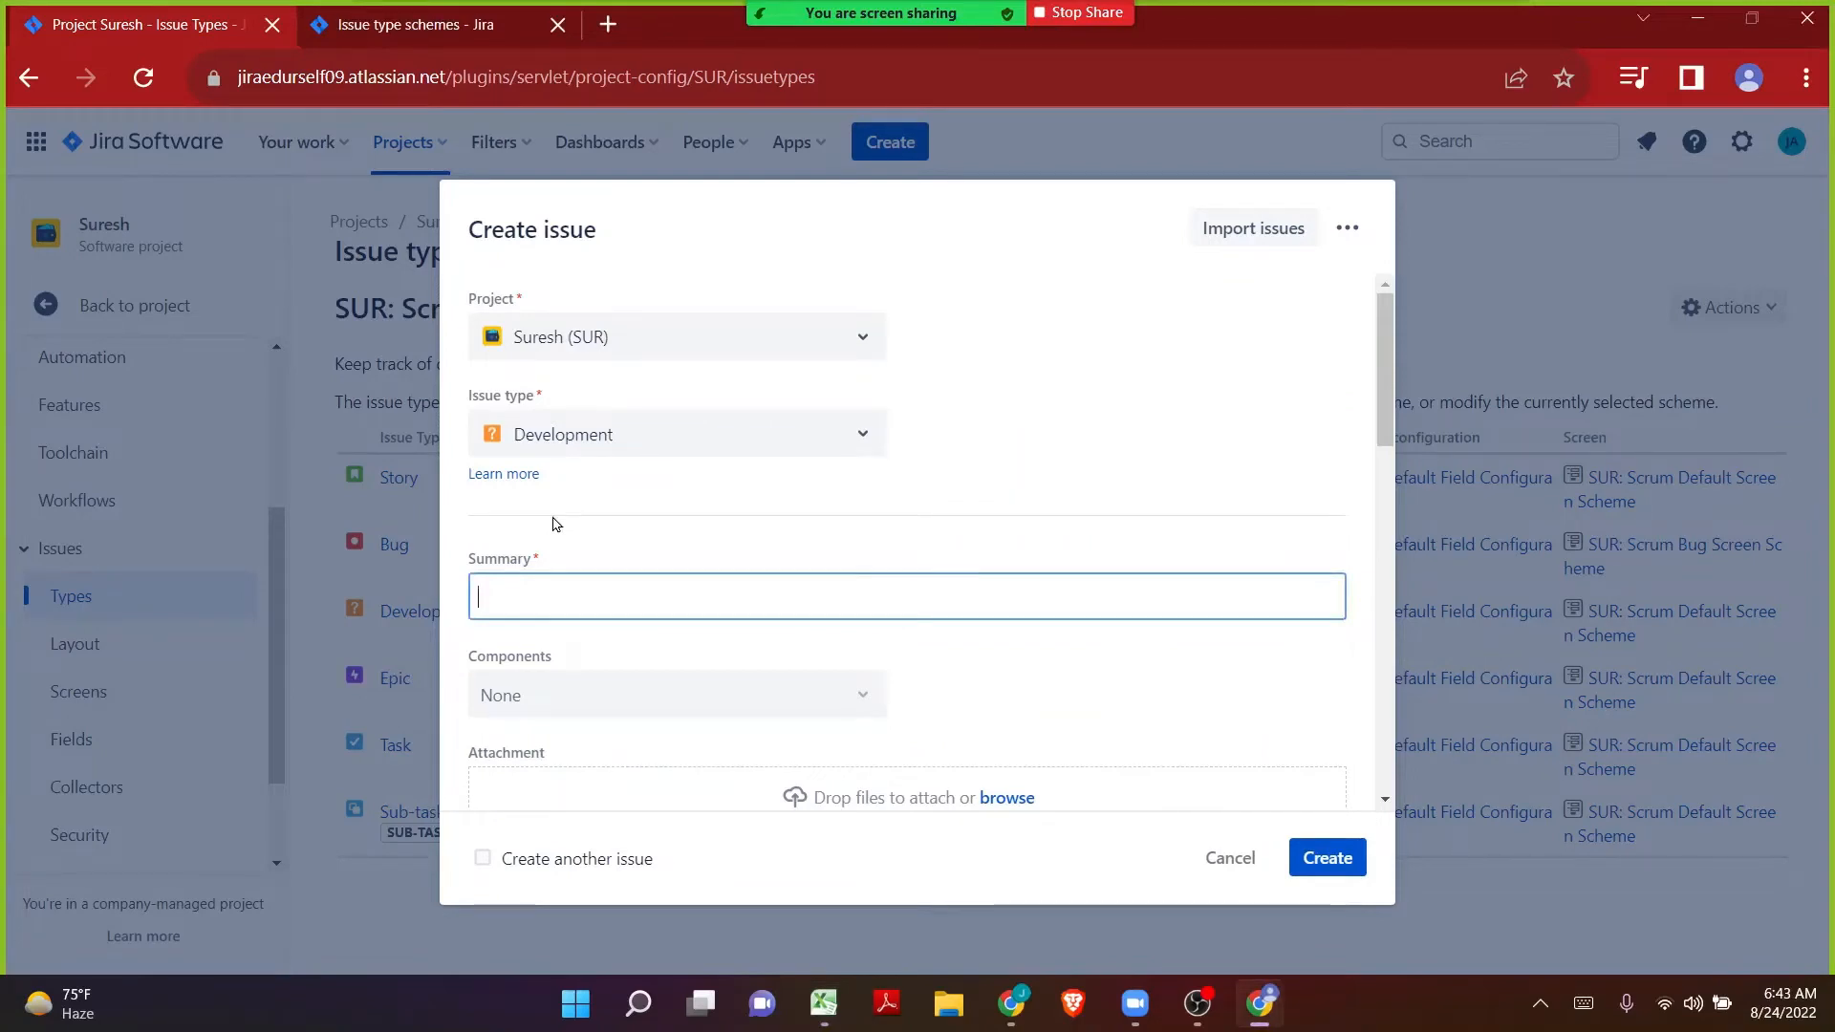
{"action": "left_click", "coordinate": [556, 448]}
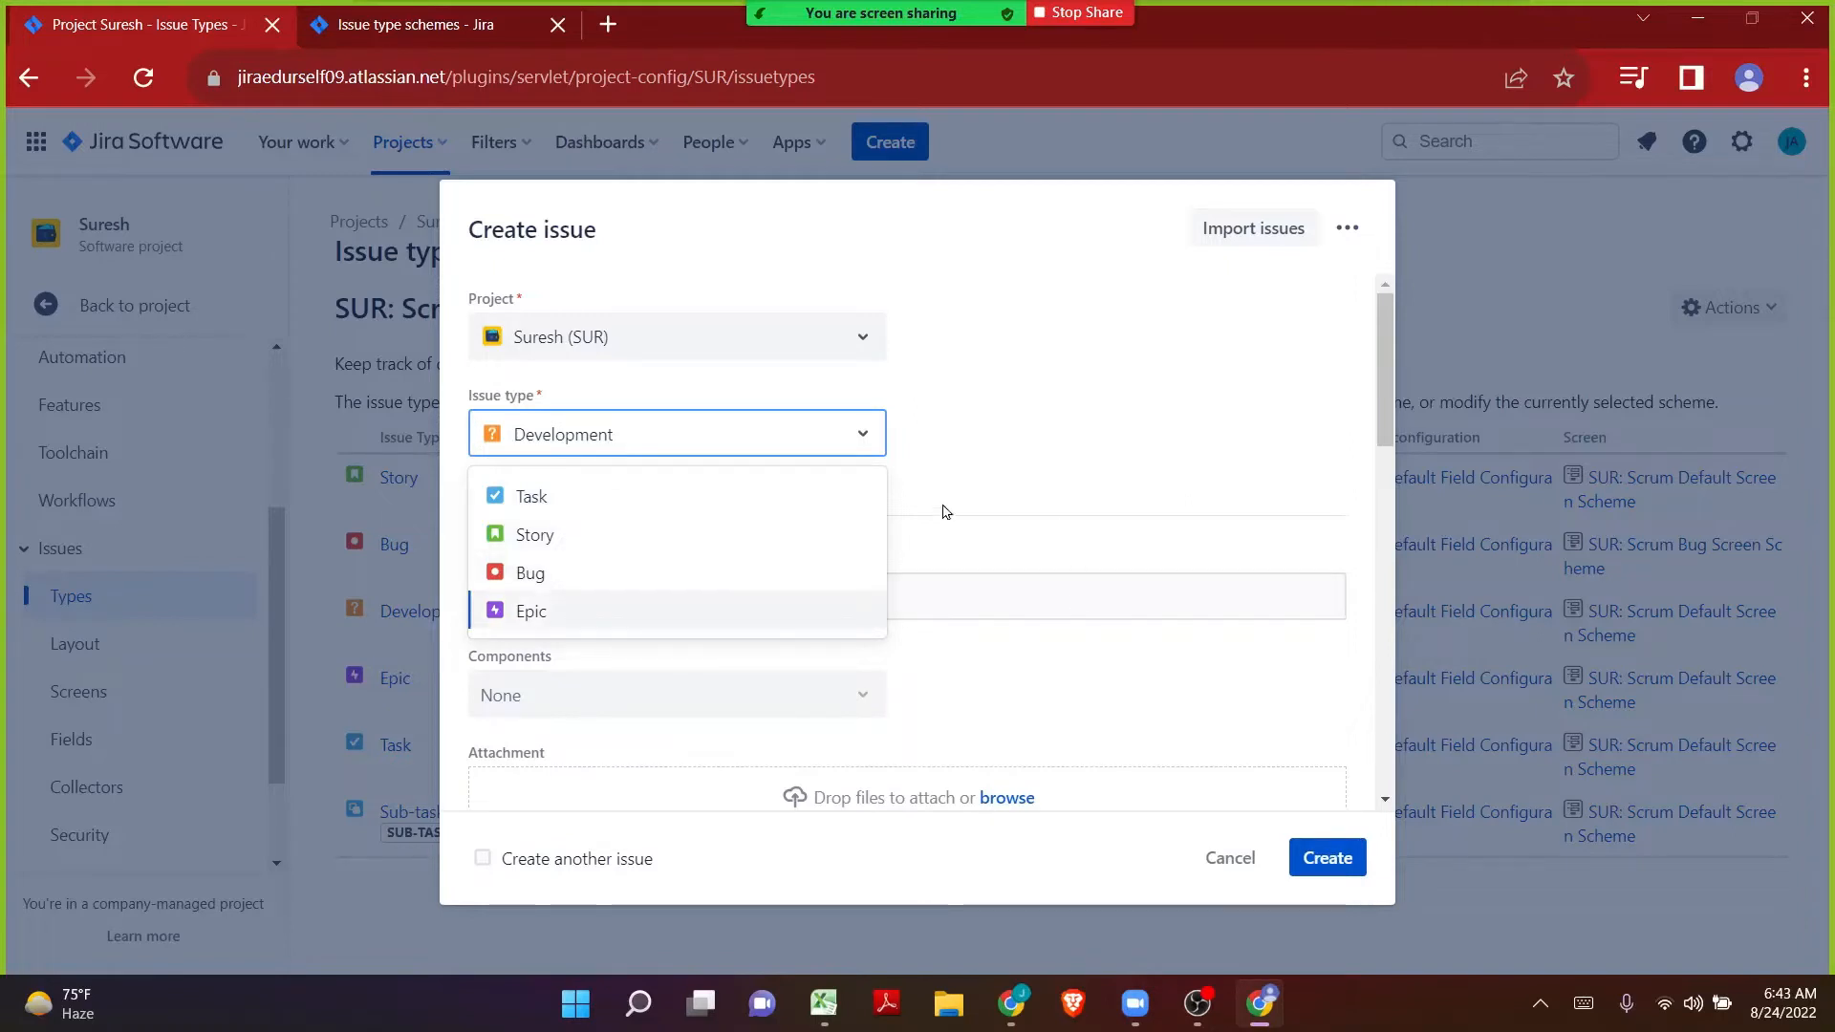
{"action": "left_click", "coordinate": [571, 494]}
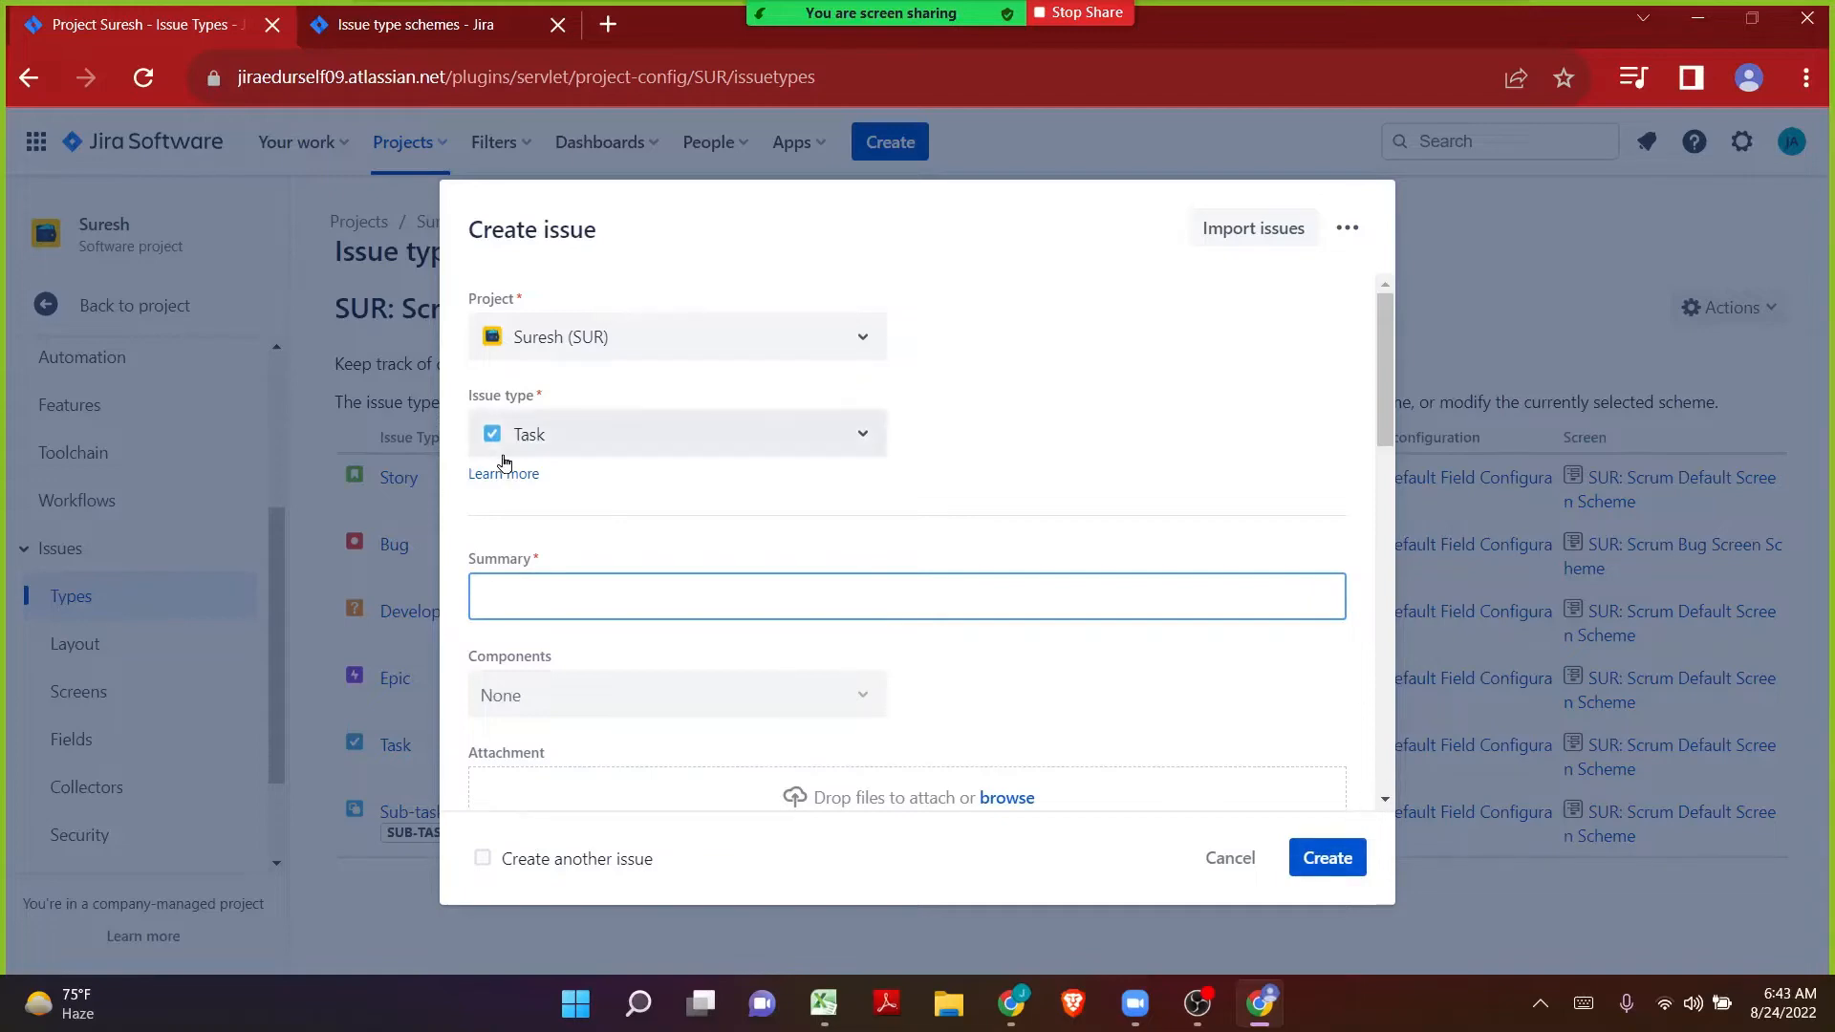
Switch to the Excel reference sheet and highlight the cell B26 text about new issue types taking Jira's default screen.
{"action": "left_click", "coordinate": [817, 1005]}
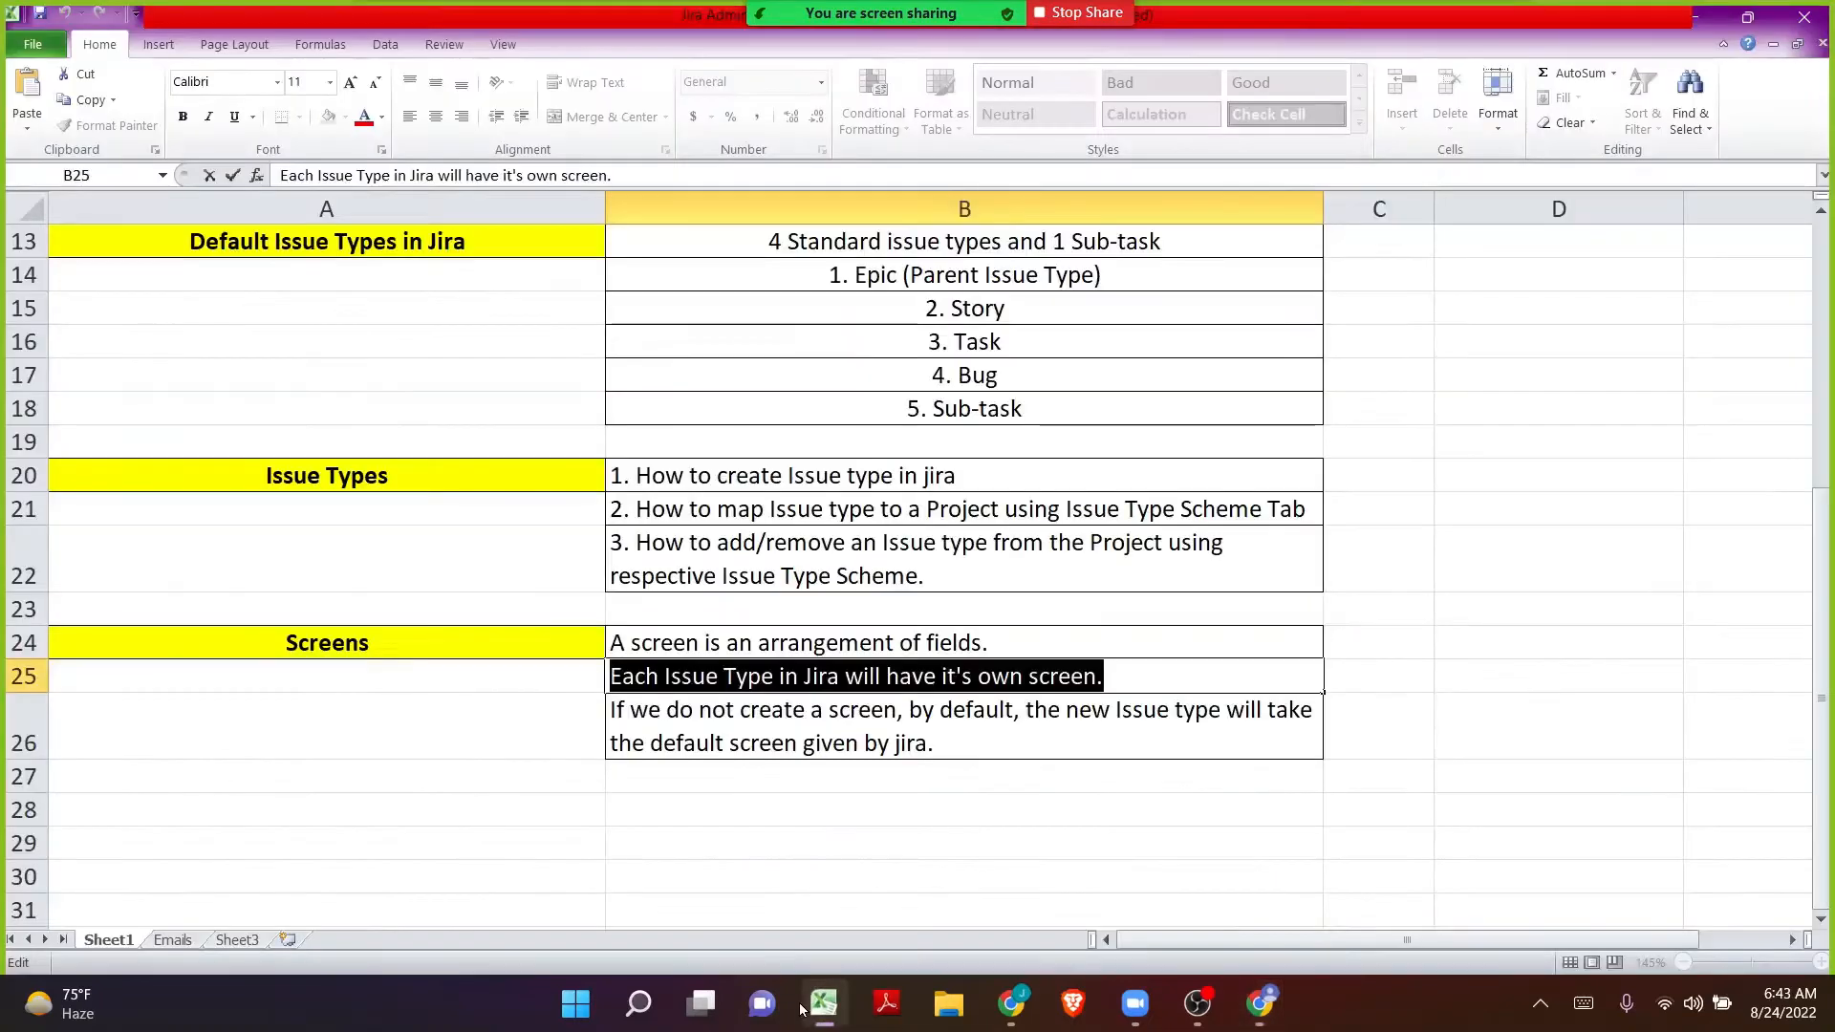
{"action": "left_click", "coordinate": [736, 721]}
{"action": "double_click", "coordinate": [646, 709]}
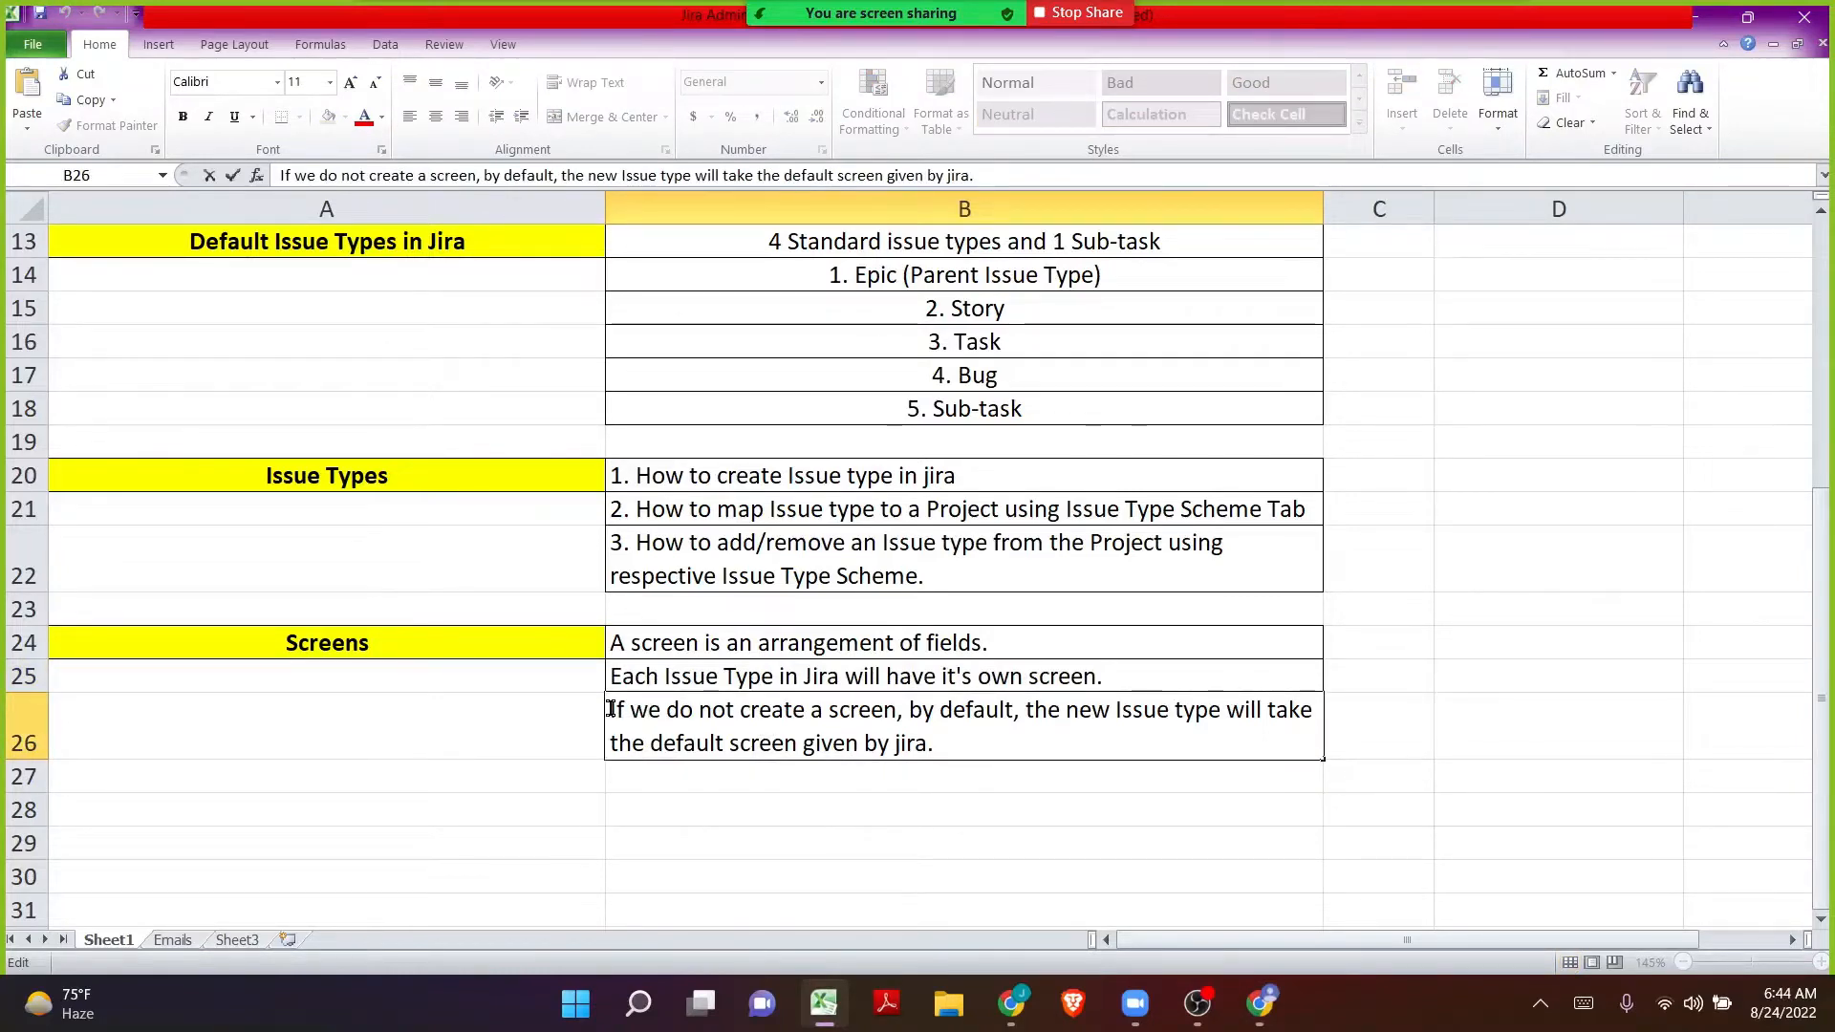
{"action": "left_click_drag", "start_coordinate": [609, 709], "coordinate": [877, 709]}
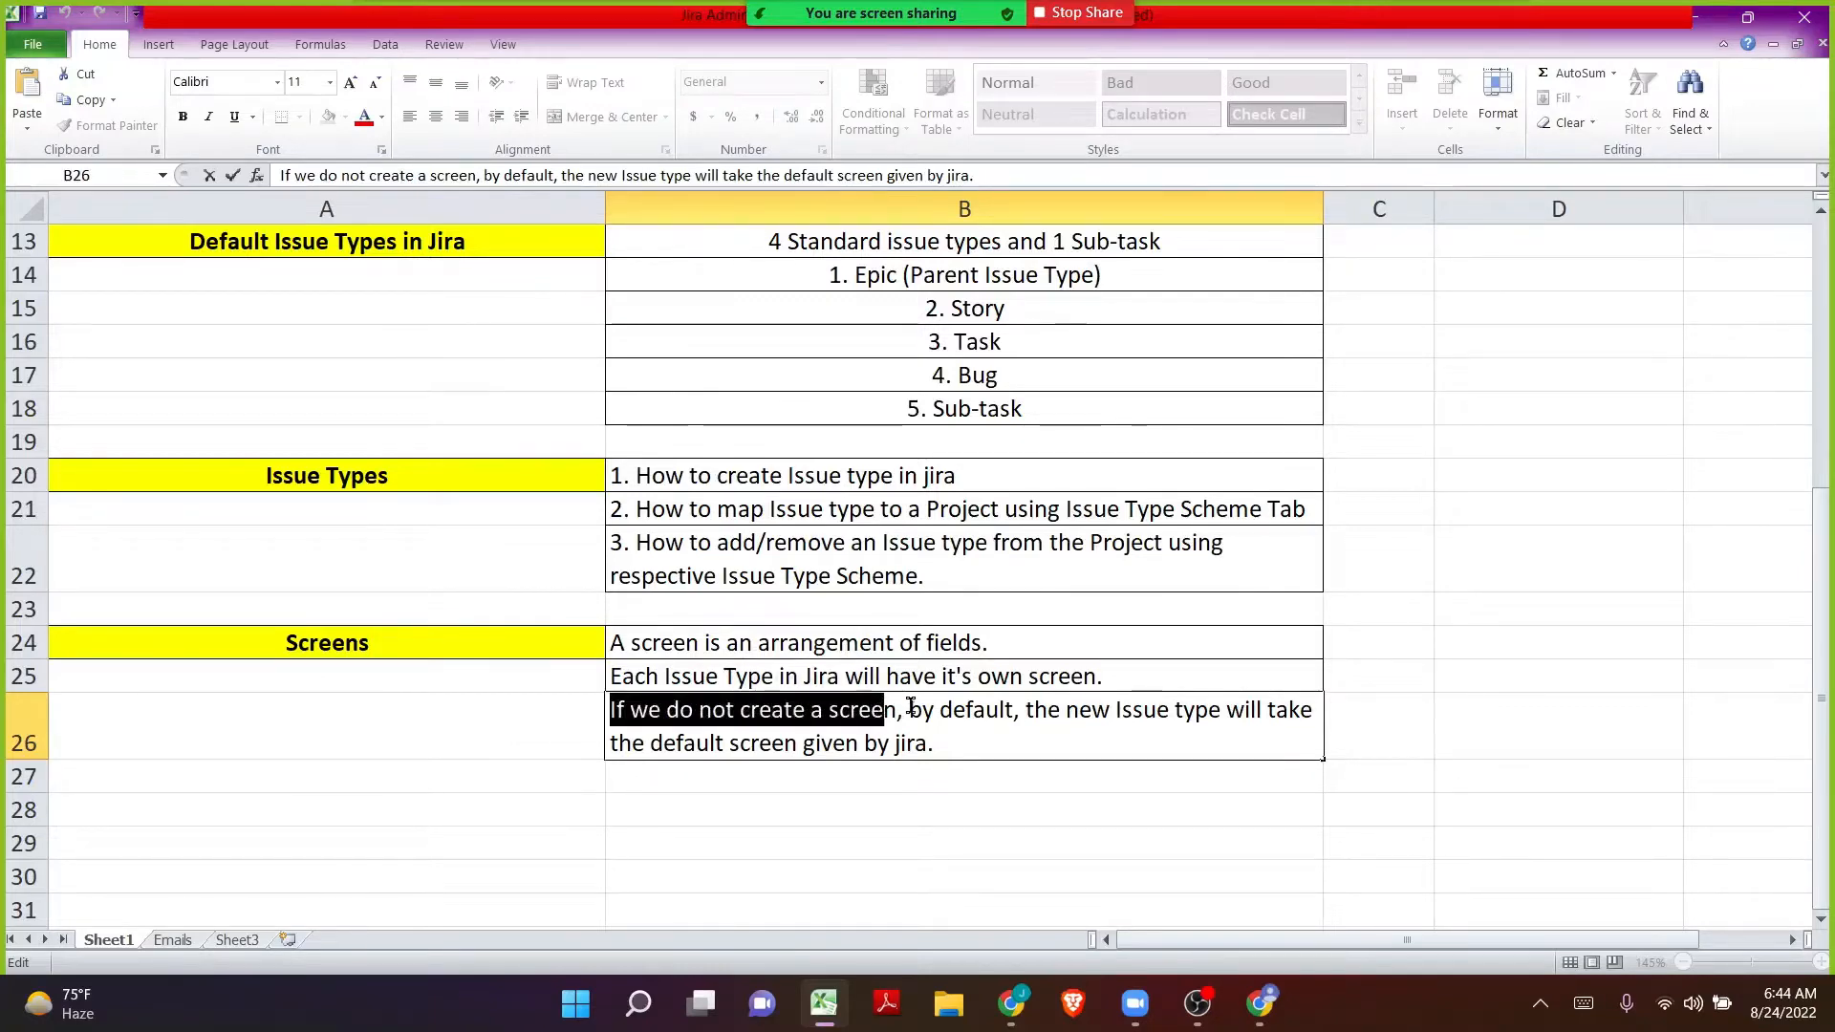
{"action": "left_click", "coordinate": [910, 708]}
{"action": "left_click_drag", "start_coordinate": [911, 708], "coordinate": [1223, 749]}
{"action": "left_click", "coordinate": [1022, 706]}
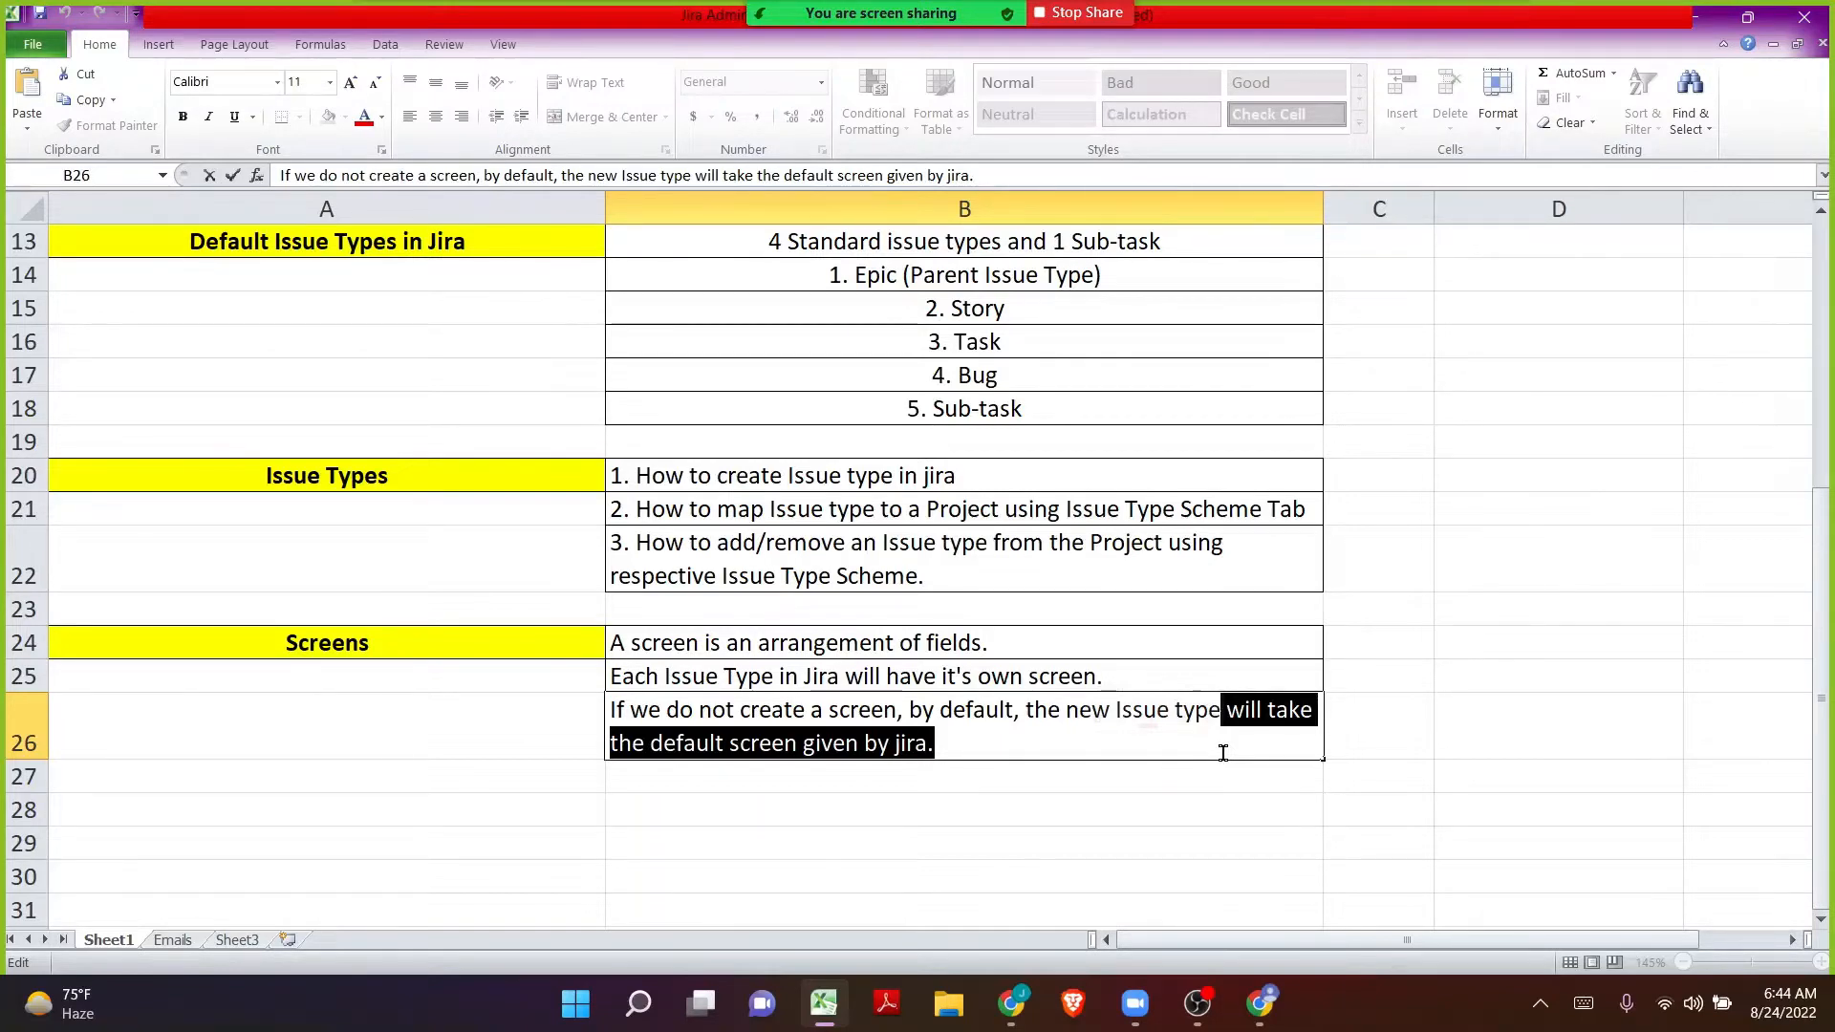
Switch back to Jira in the browser and set the new issue's type to Development.
{"action": "key", "text": "alt+Tab"}
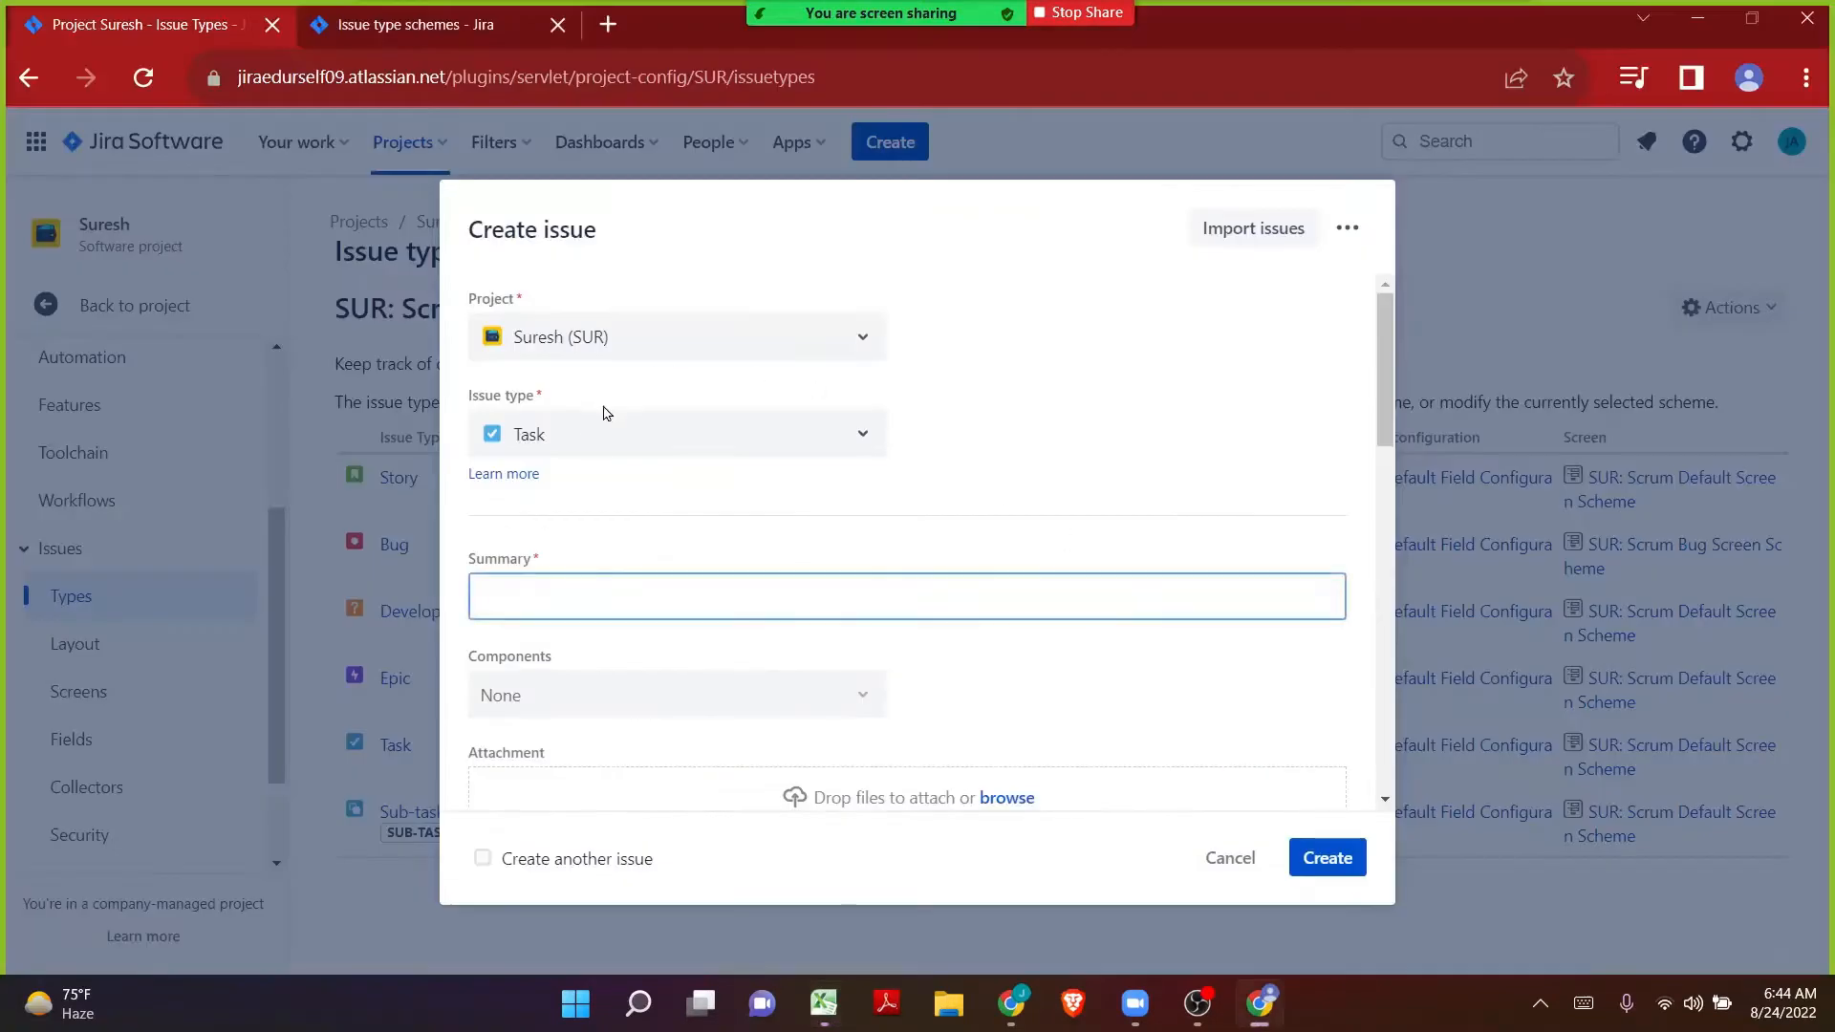
{"action": "left_click", "coordinate": [592, 434]}
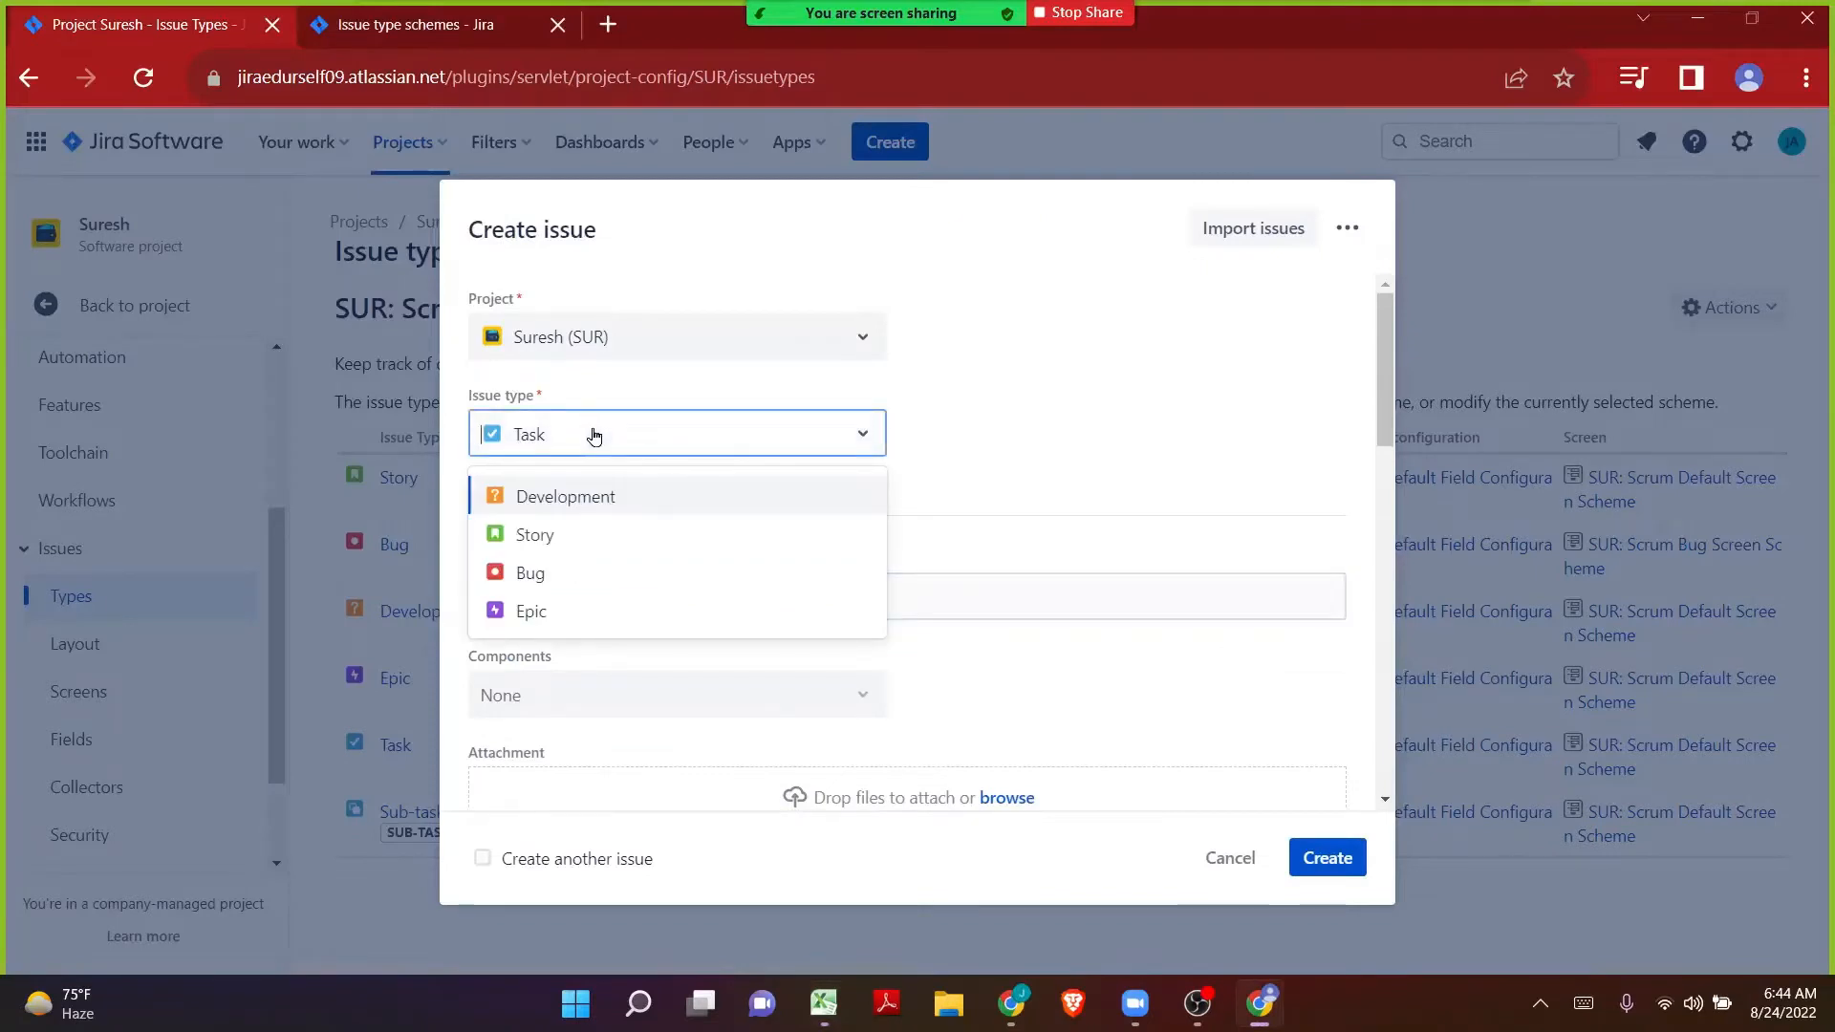
{"action": "left_click", "coordinate": [629, 499]}
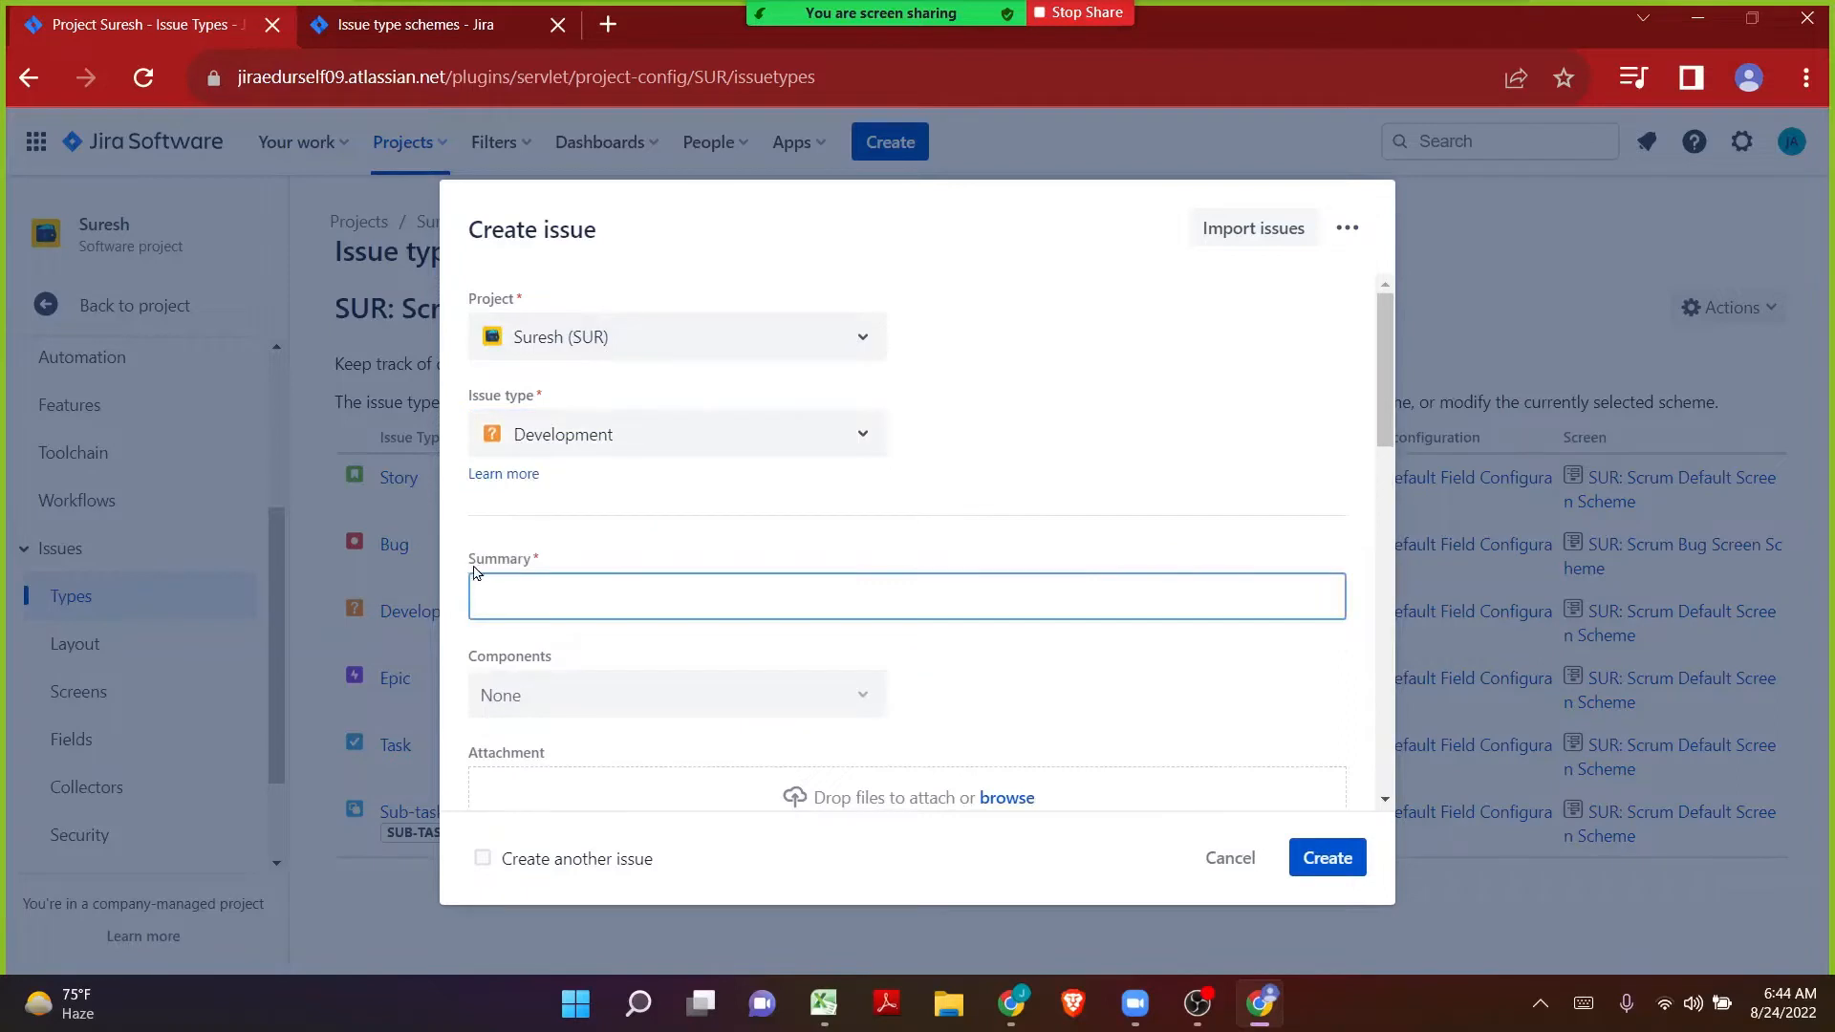
Review the fields on the Development create form, highlighting the Summary, Components, Attachment and Reporter labels.
{"action": "left_click_drag", "start_coordinate": [467, 563], "coordinate": [551, 563]}
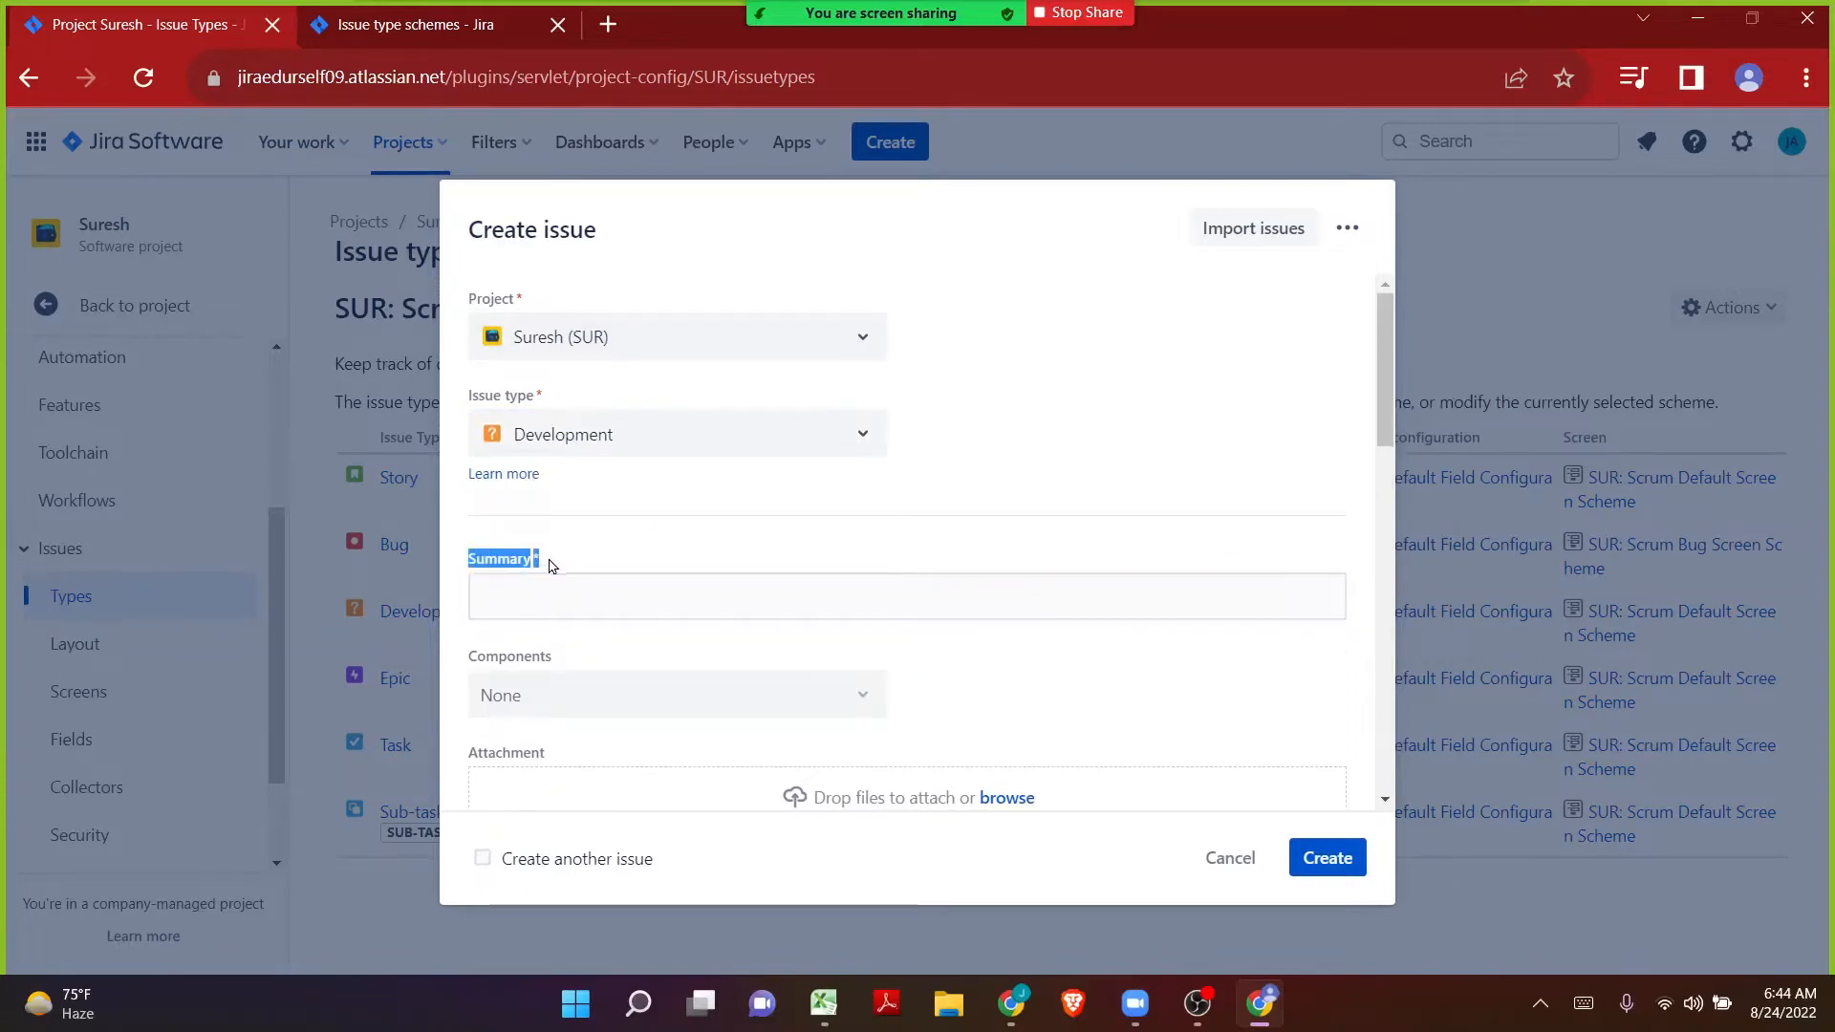
{"action": "left_click_drag", "start_coordinate": [474, 658], "coordinate": [564, 662]}
{"action": "left_click", "coordinate": [481, 760]}
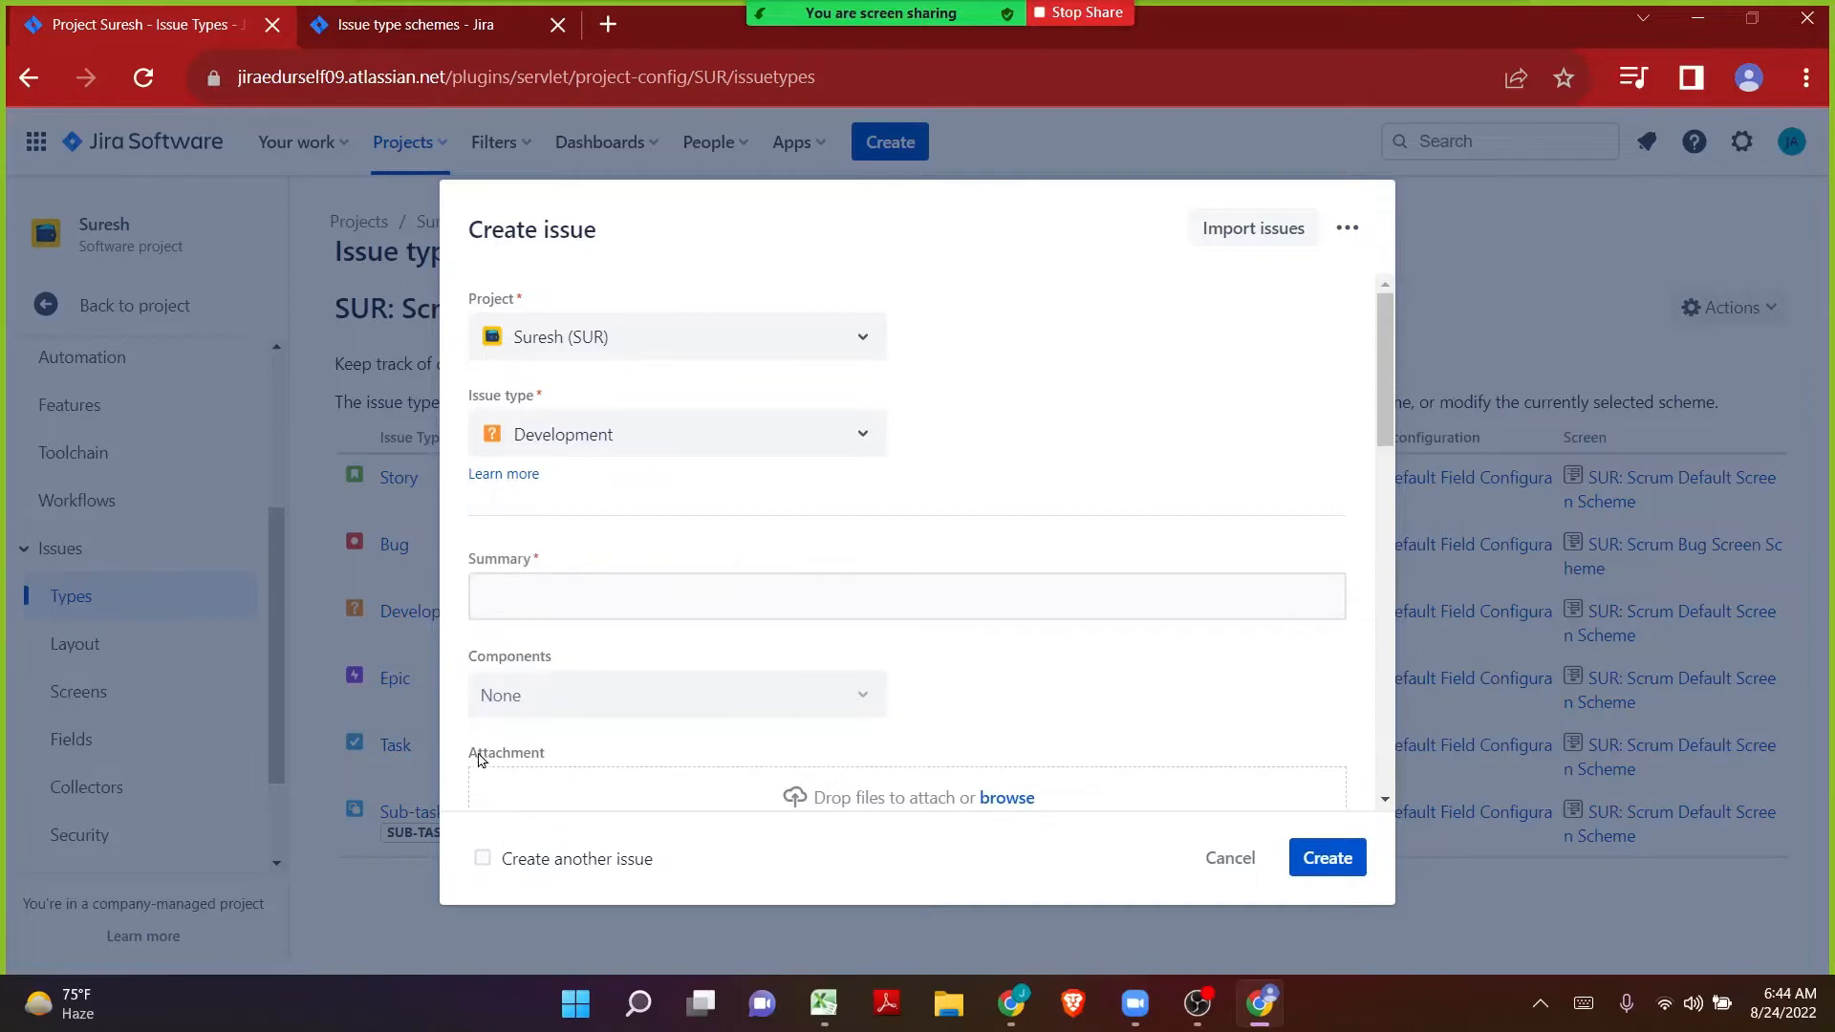
{"action": "left_click_drag", "start_coordinate": [481, 760], "coordinate": [547, 755]}
{"action": "scroll", "coordinate": [573, 754], "scroll_direction": "down", "scroll_amount": 2}
{"action": "left_click_drag", "start_coordinate": [473, 626], "coordinate": [525, 618]}
{"action": "scroll", "coordinate": [548, 638], "scroll_direction": "down", "scroll_amount": 2}
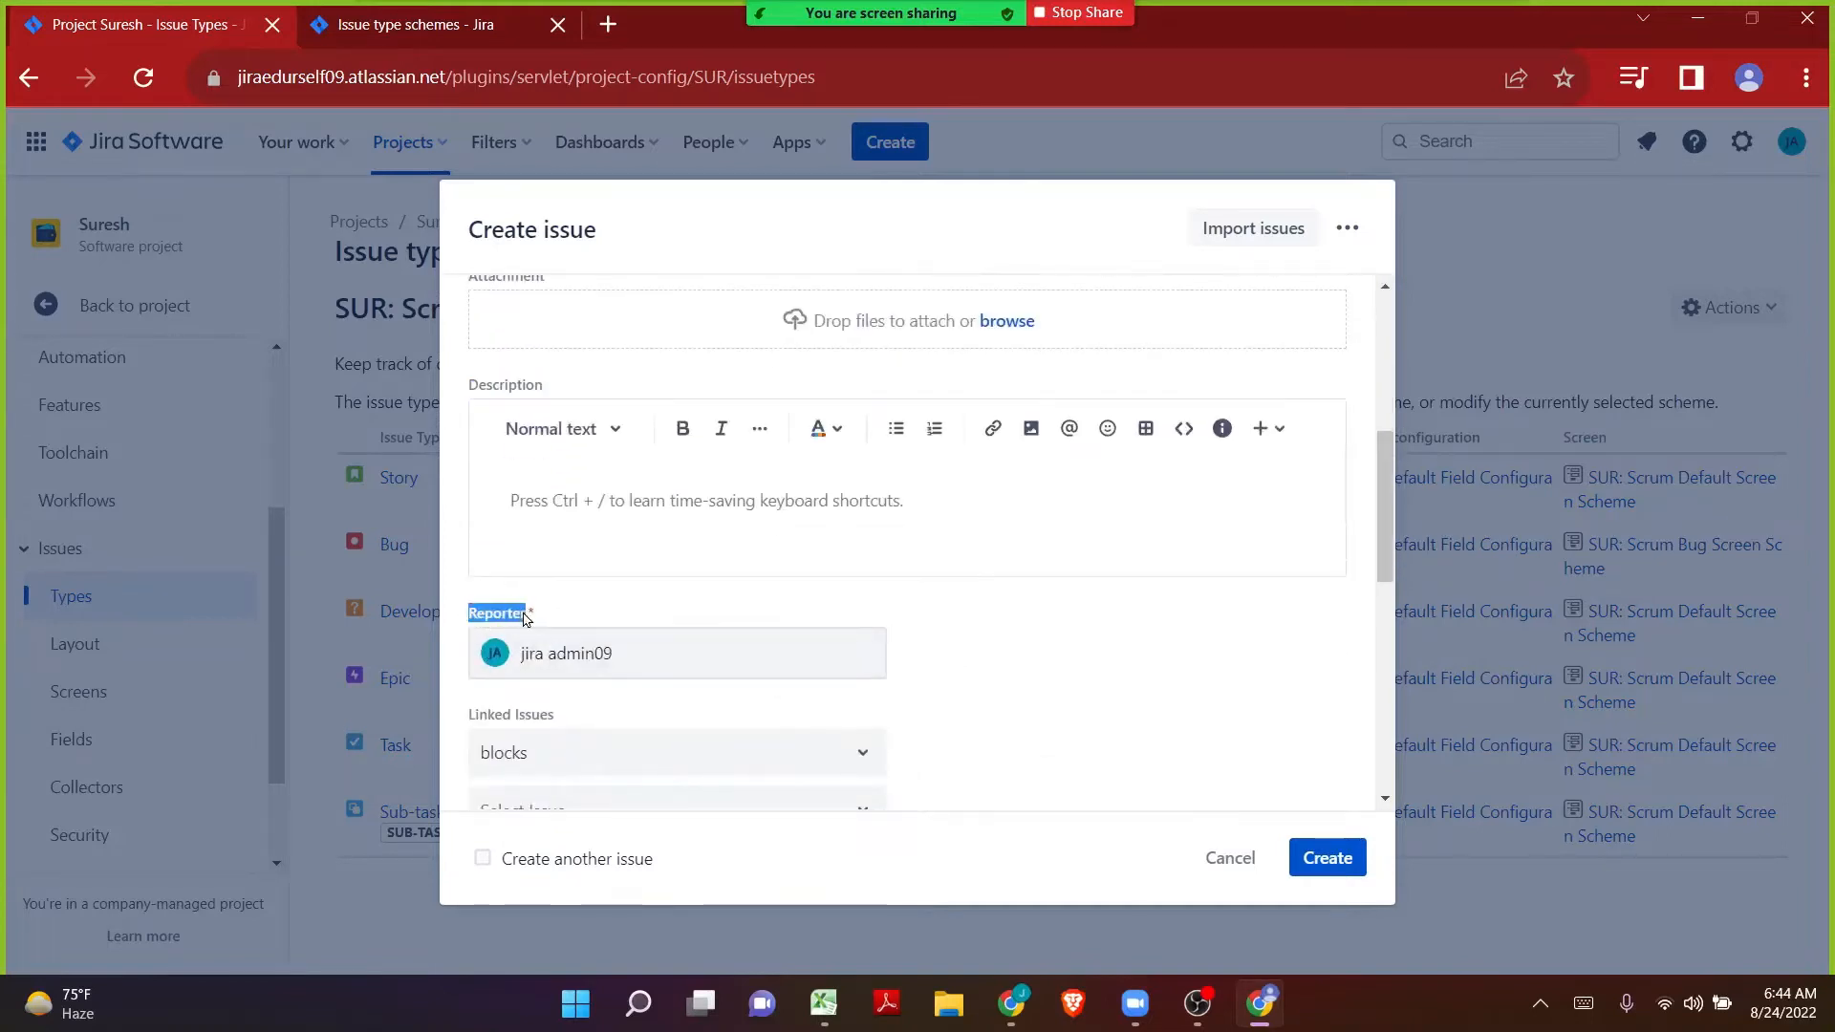
Try to create the Development issue without a Summary, then enter a single character in that field and erase it.
{"action": "scroll", "coordinate": [525, 617], "scroll_direction": "up", "scroll_amount": 5}
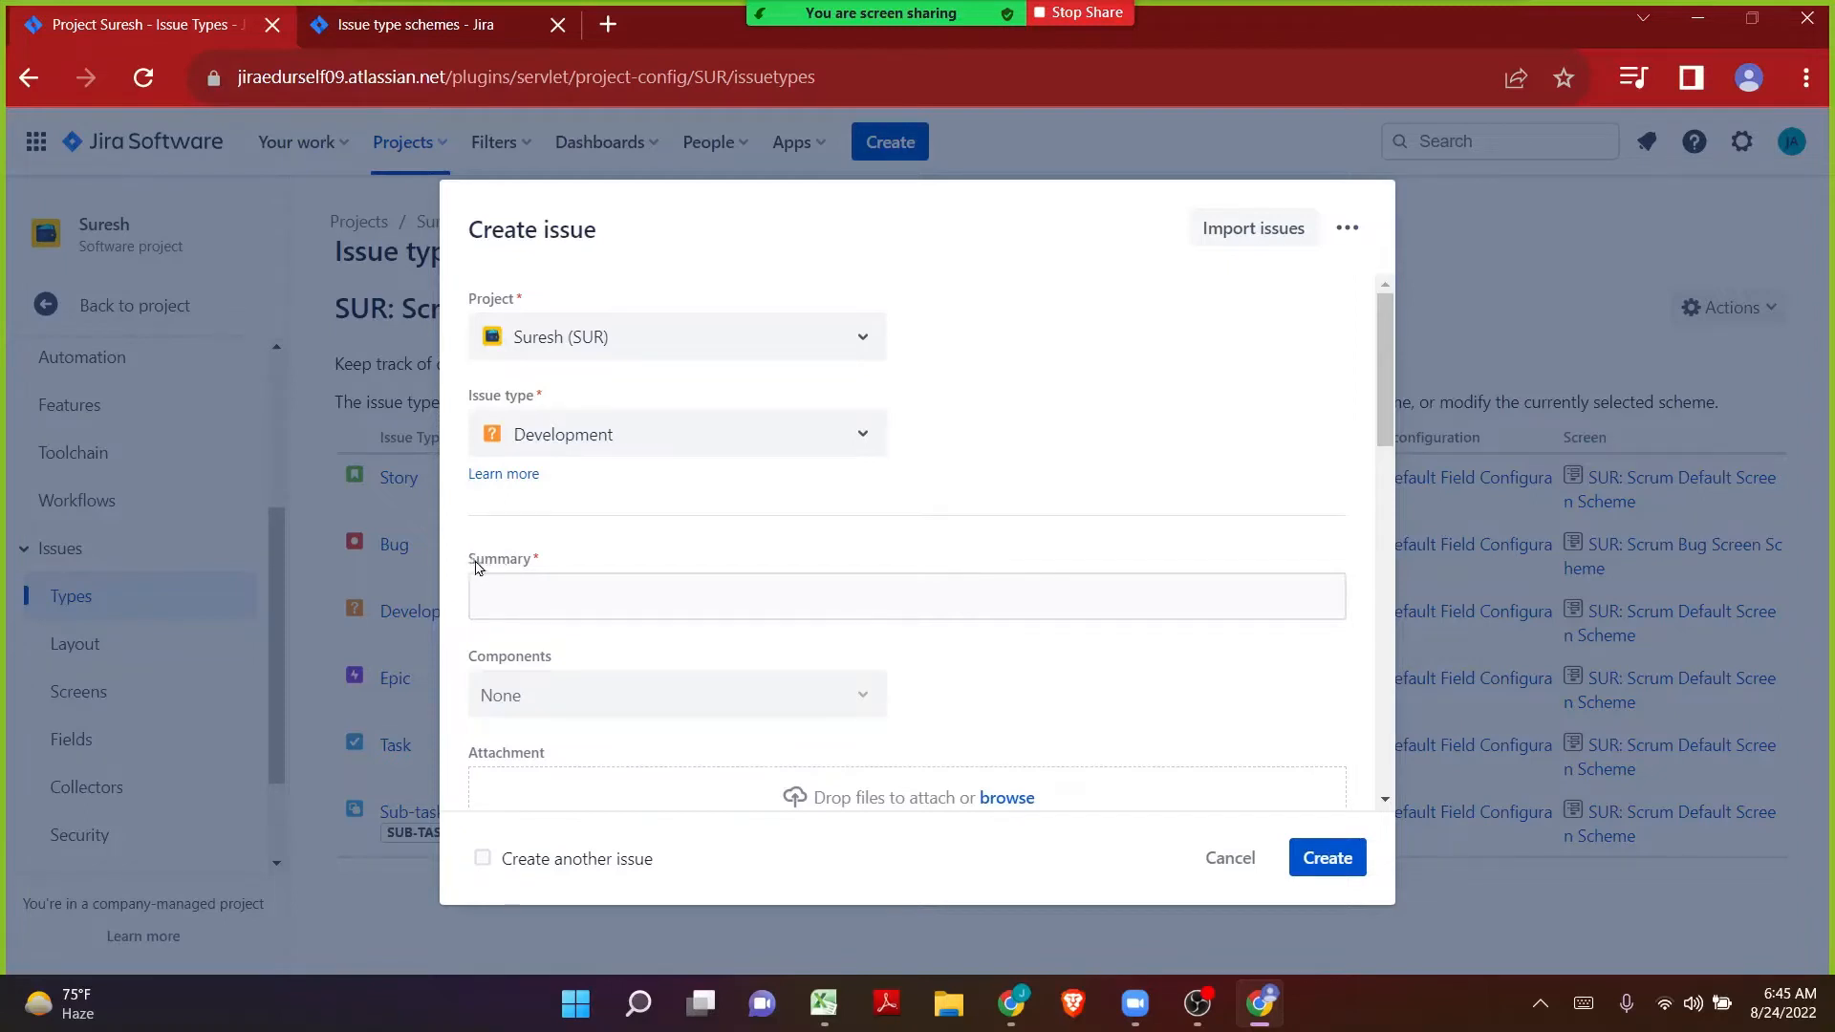
{"action": "left_click_drag", "start_coordinate": [467, 560], "coordinate": [541, 571]}
{"action": "left_click", "coordinate": [543, 571]}
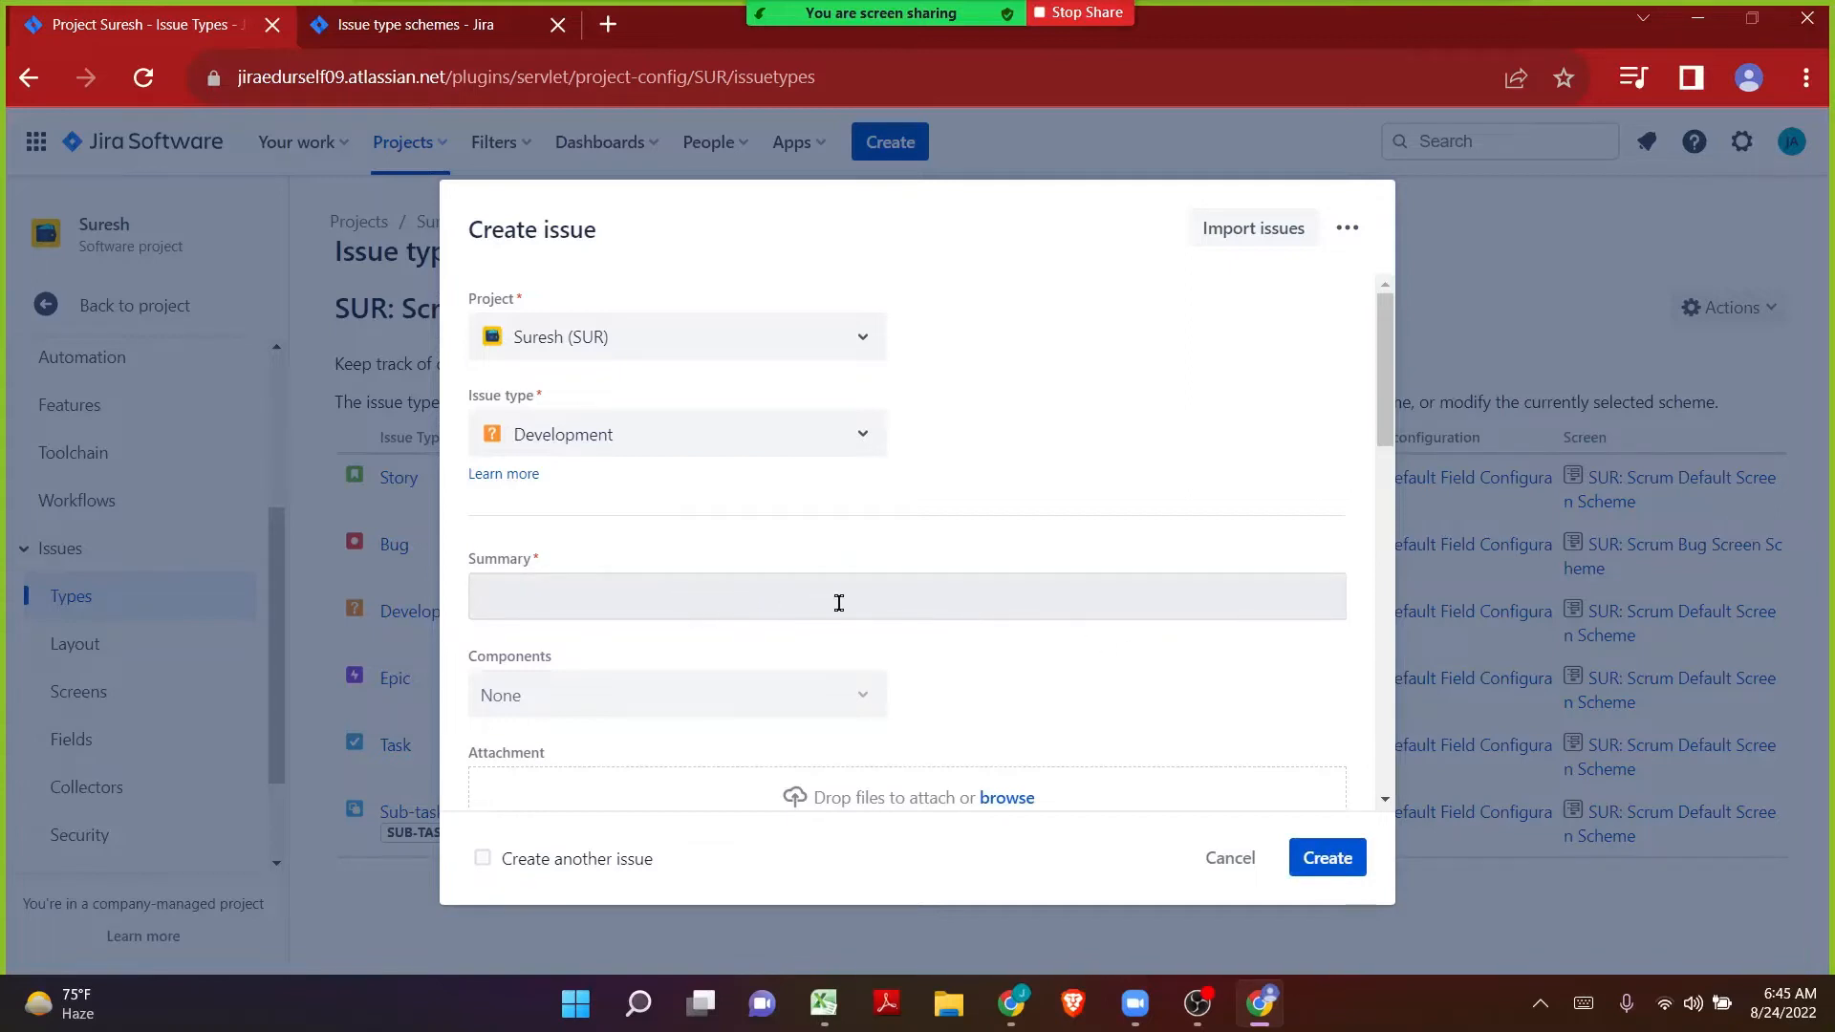
{"action": "left_click", "coordinate": [1327, 865]}
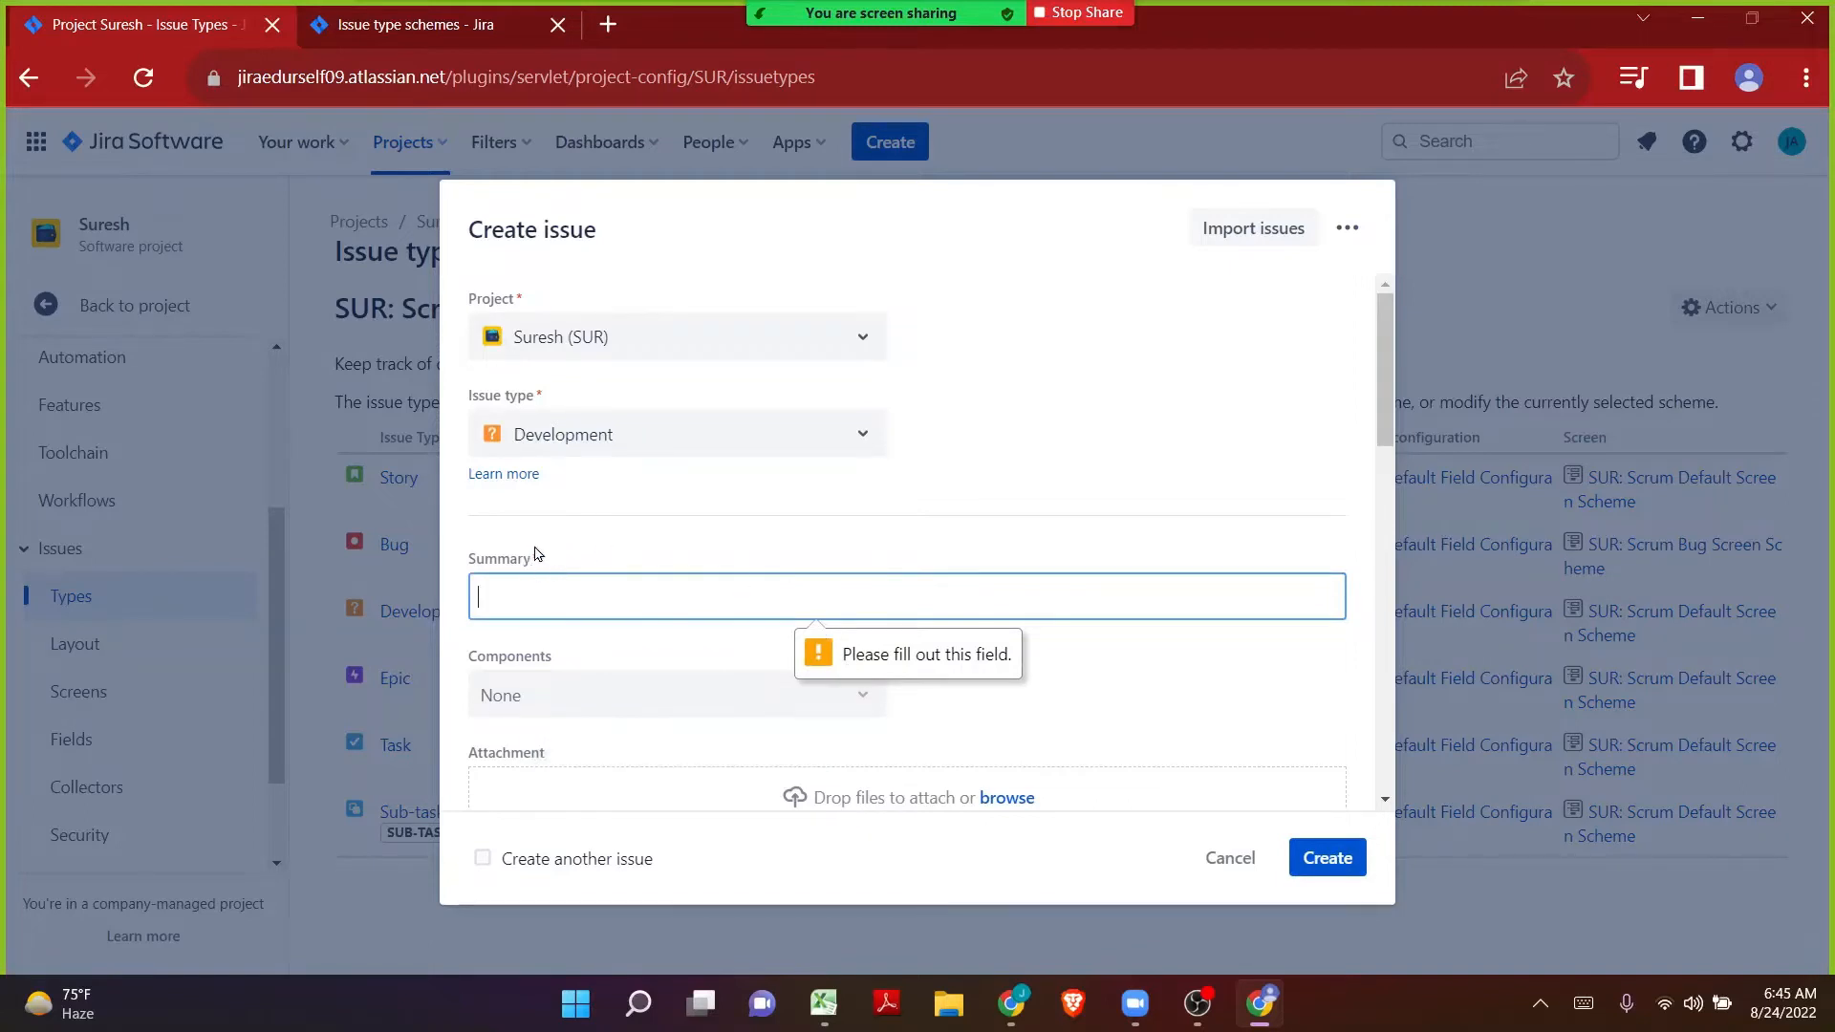
{"action": "type", "text": "s"}
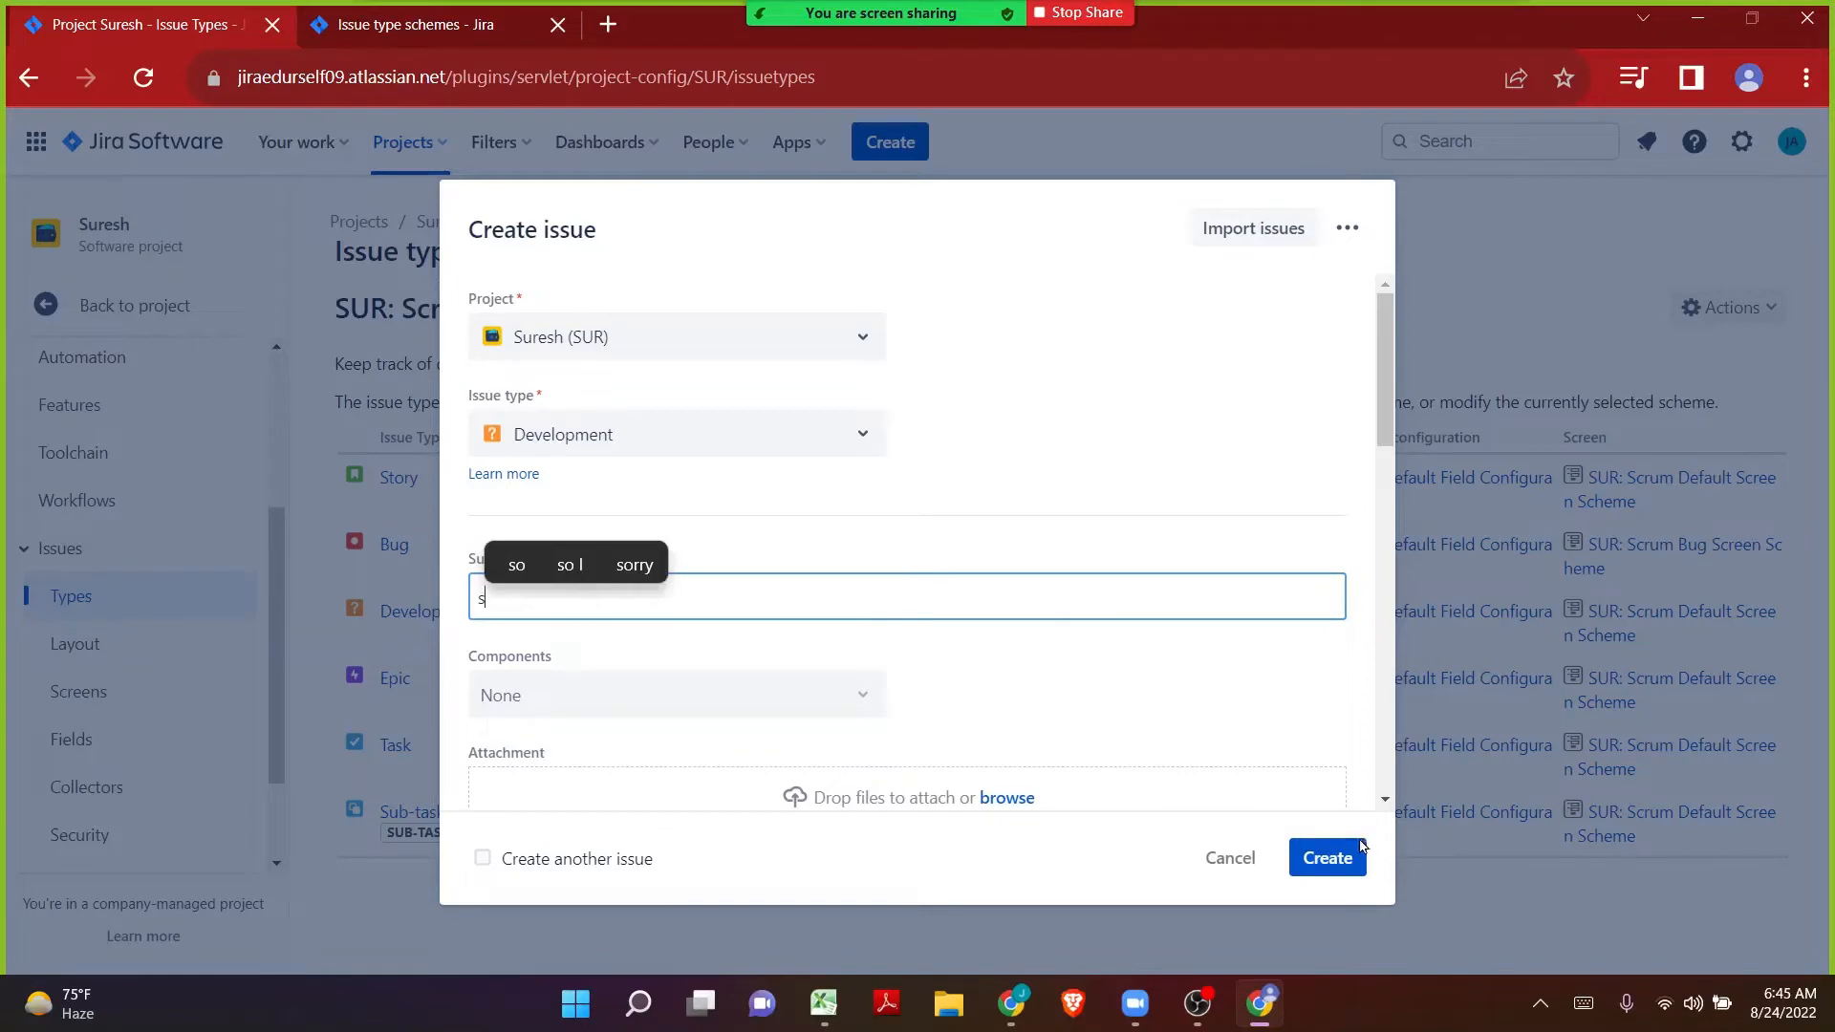
{"action": "key", "text": "BackSpace"}
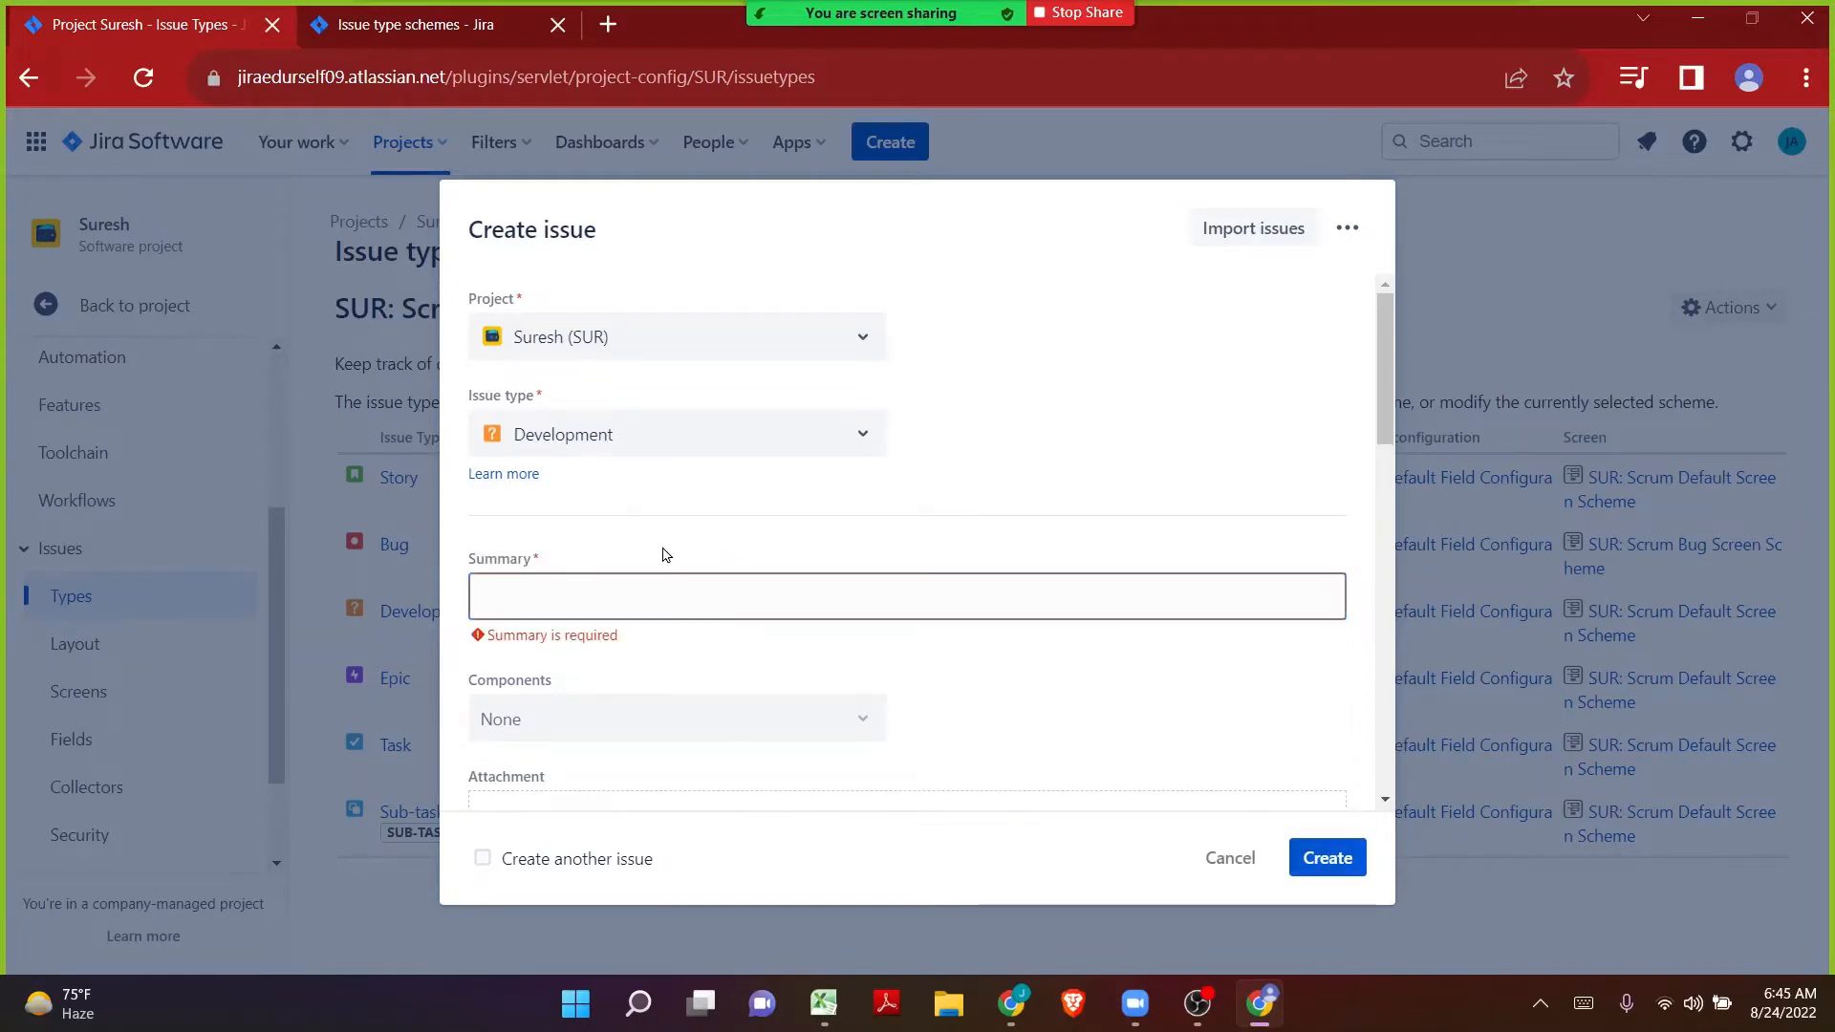
{"action": "left_click", "coordinate": [662, 550]}
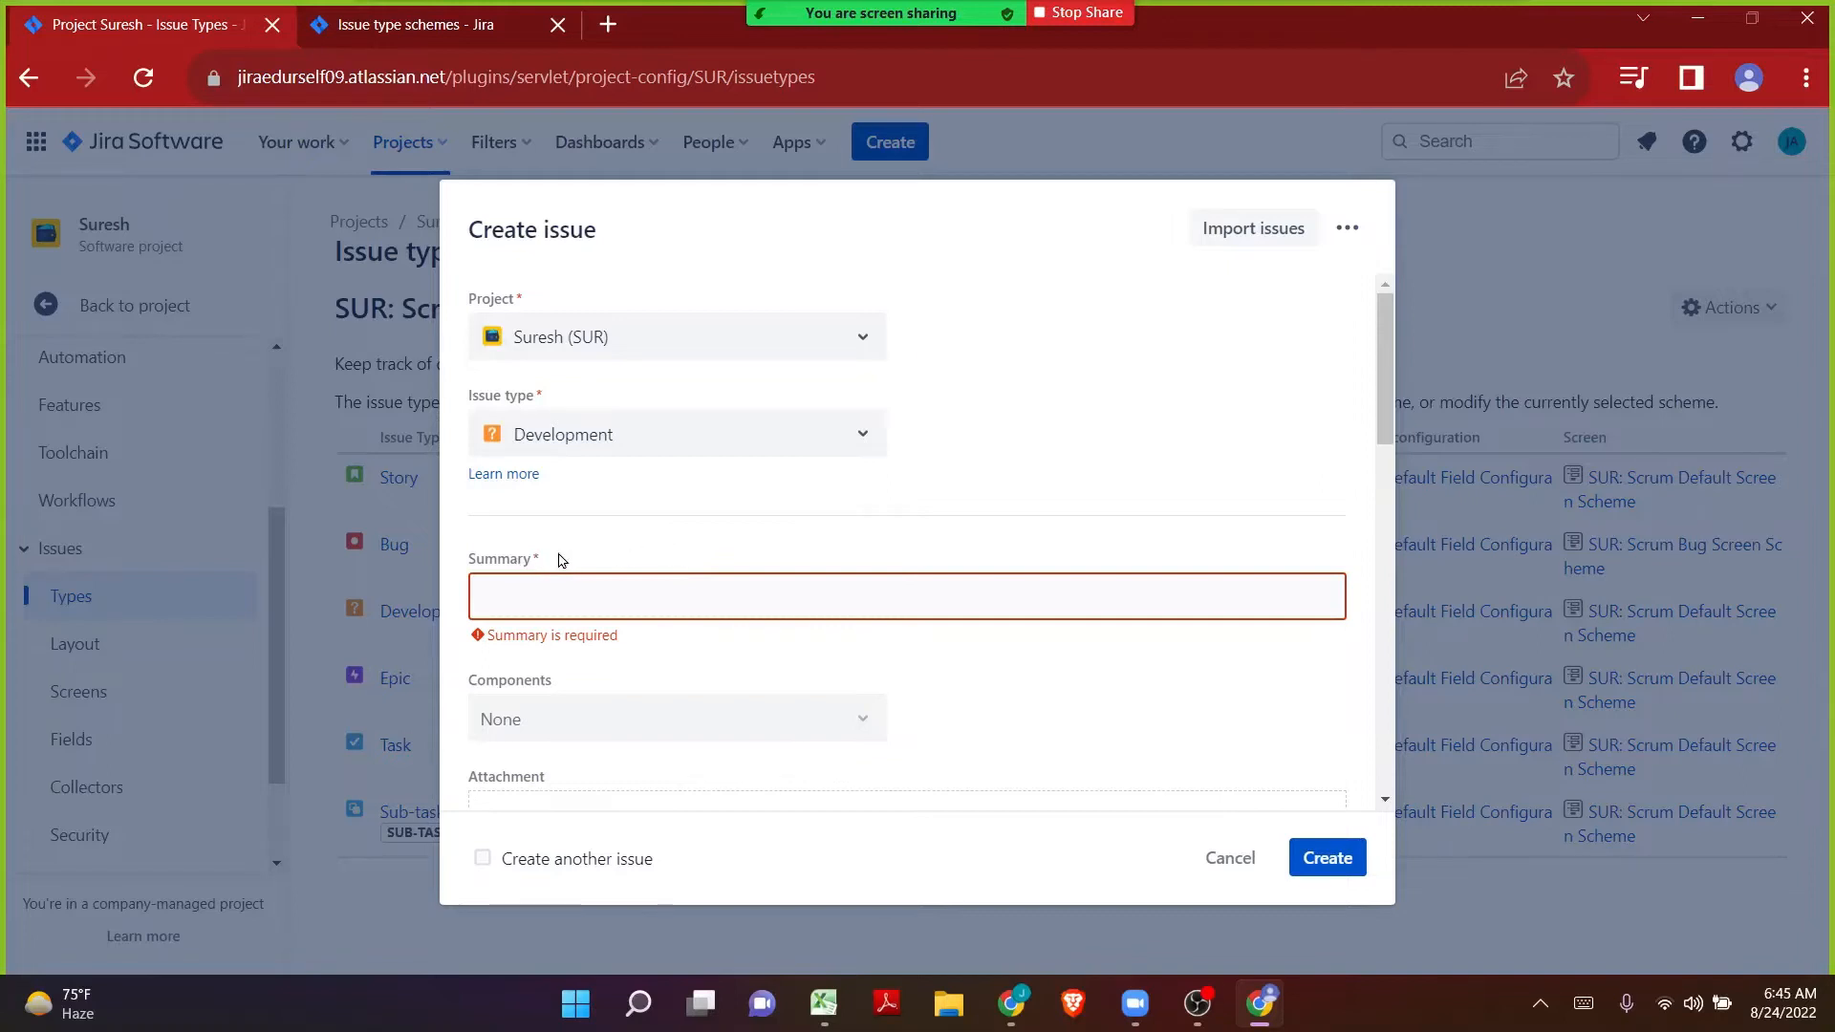
Compare the Description field with the required Summary field on the Development create form, placing the cursor in each.
{"action": "scroll", "coordinate": [558, 561], "scroll_direction": "down", "scroll_amount": 1}
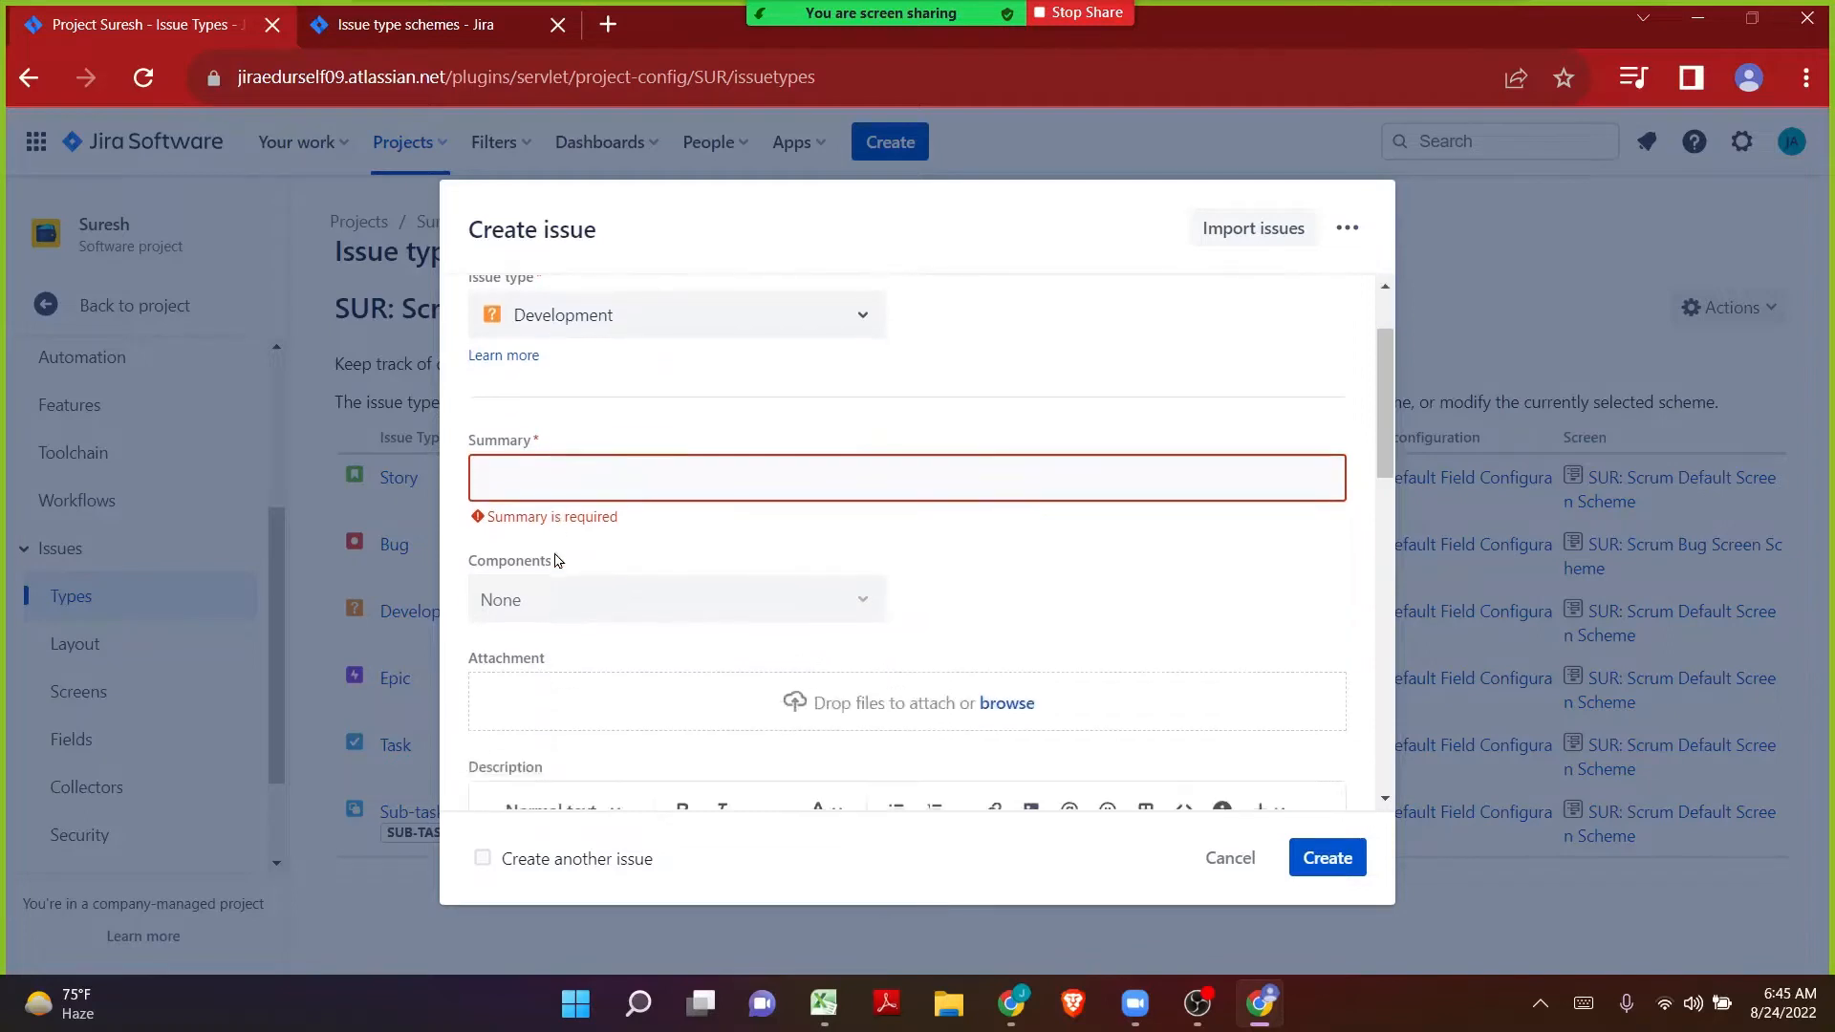
{"action": "scroll", "coordinate": [555, 560], "scroll_direction": "down", "scroll_amount": 3}
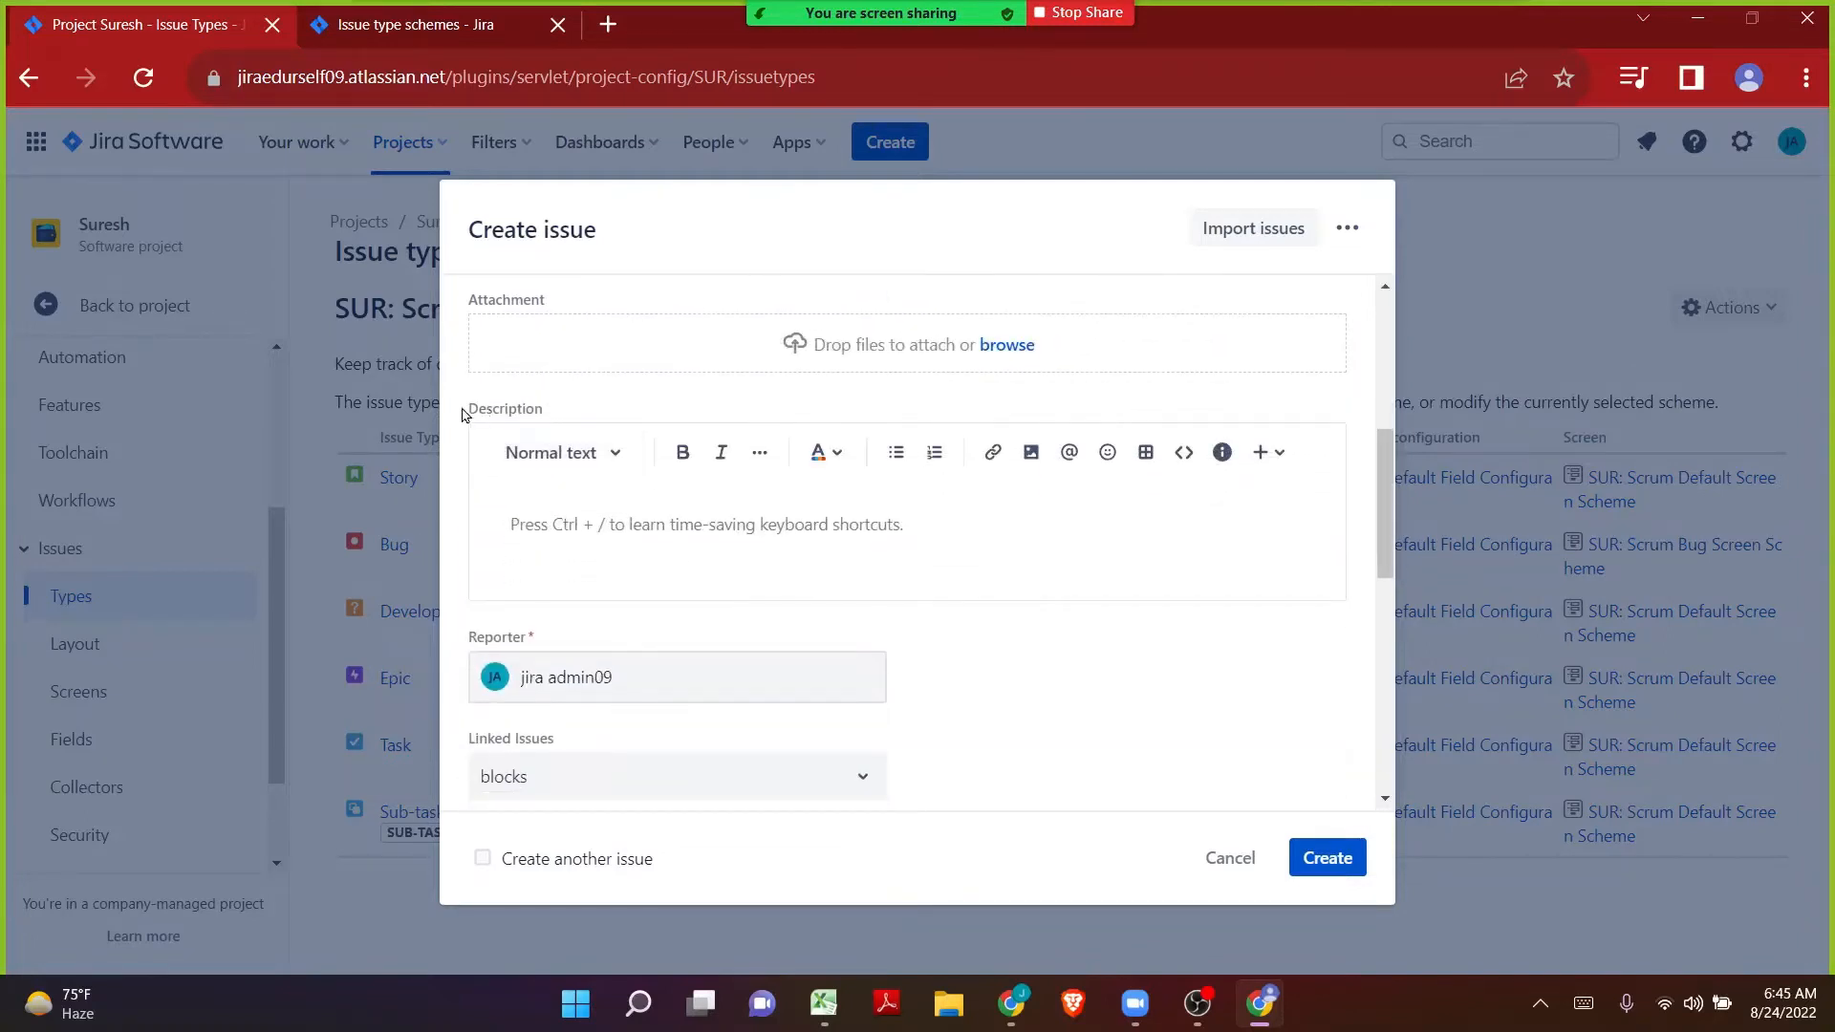
{"action": "left_click_drag", "start_coordinate": [465, 410], "coordinate": [541, 421]}
{"action": "scroll", "coordinate": [541, 421], "scroll_direction": "up", "scroll_amount": 4}
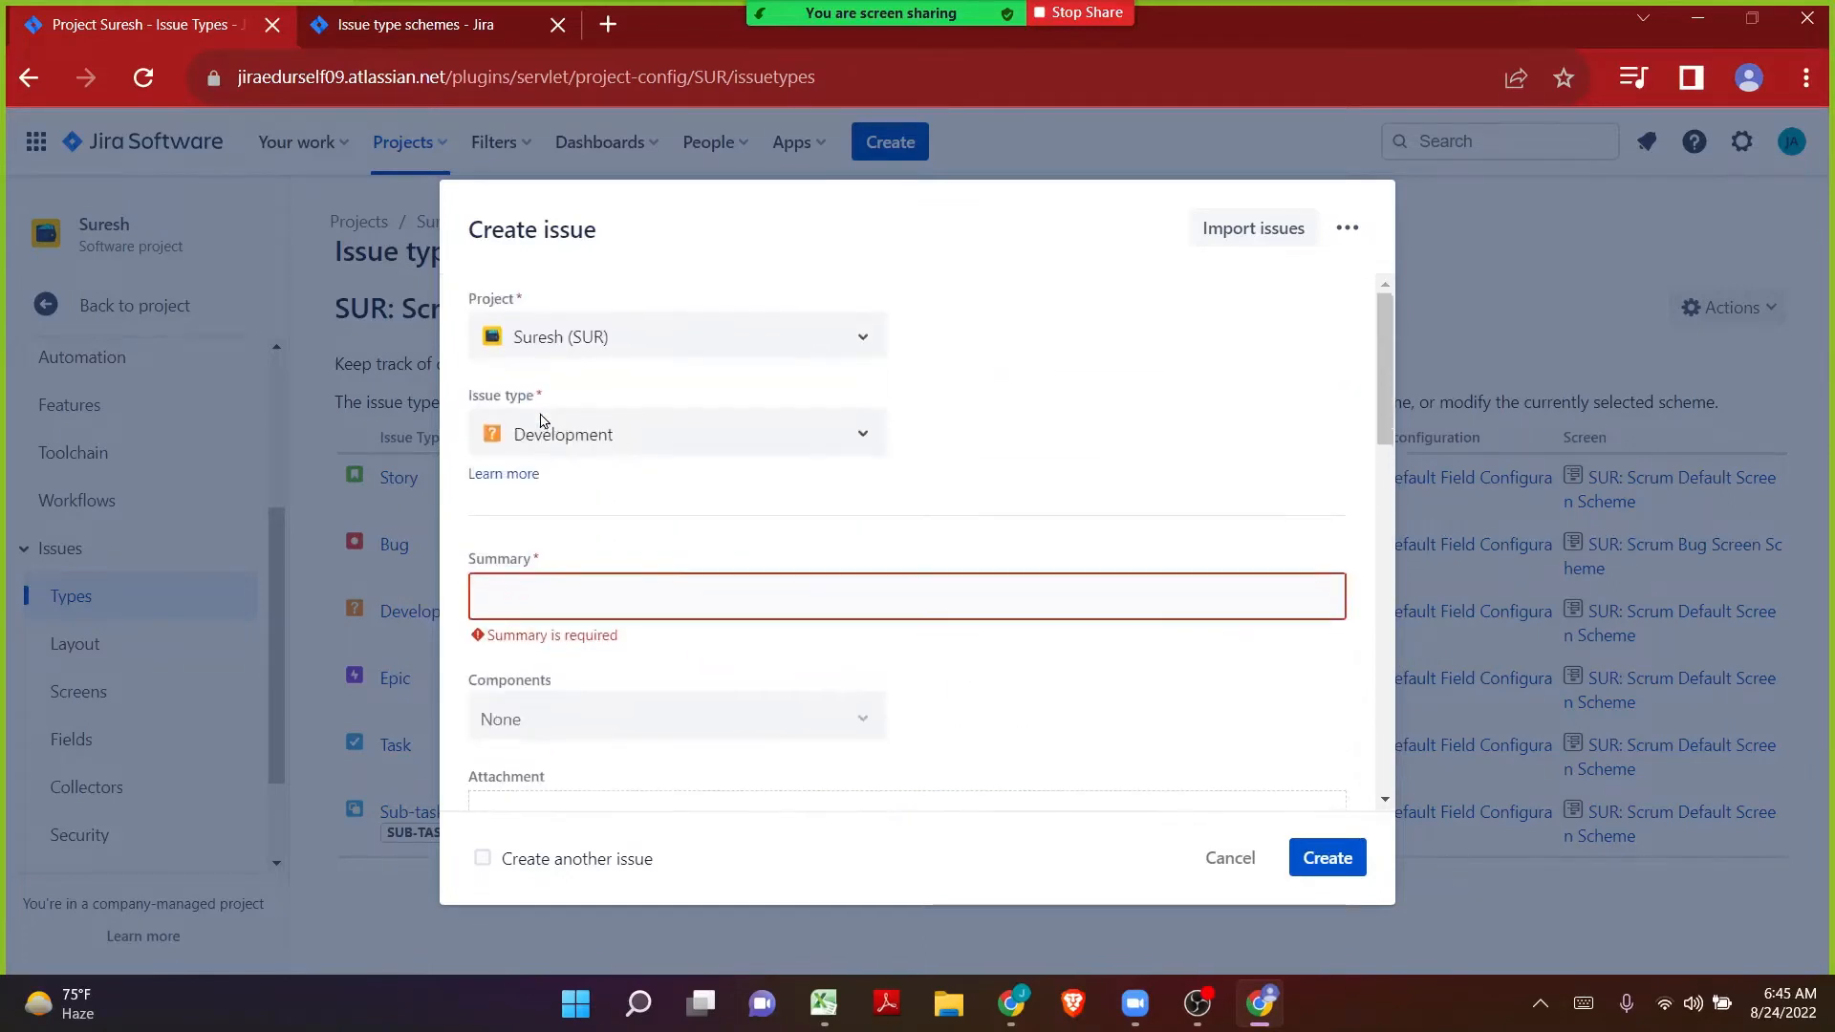
{"action": "left_click", "coordinate": [539, 589]}
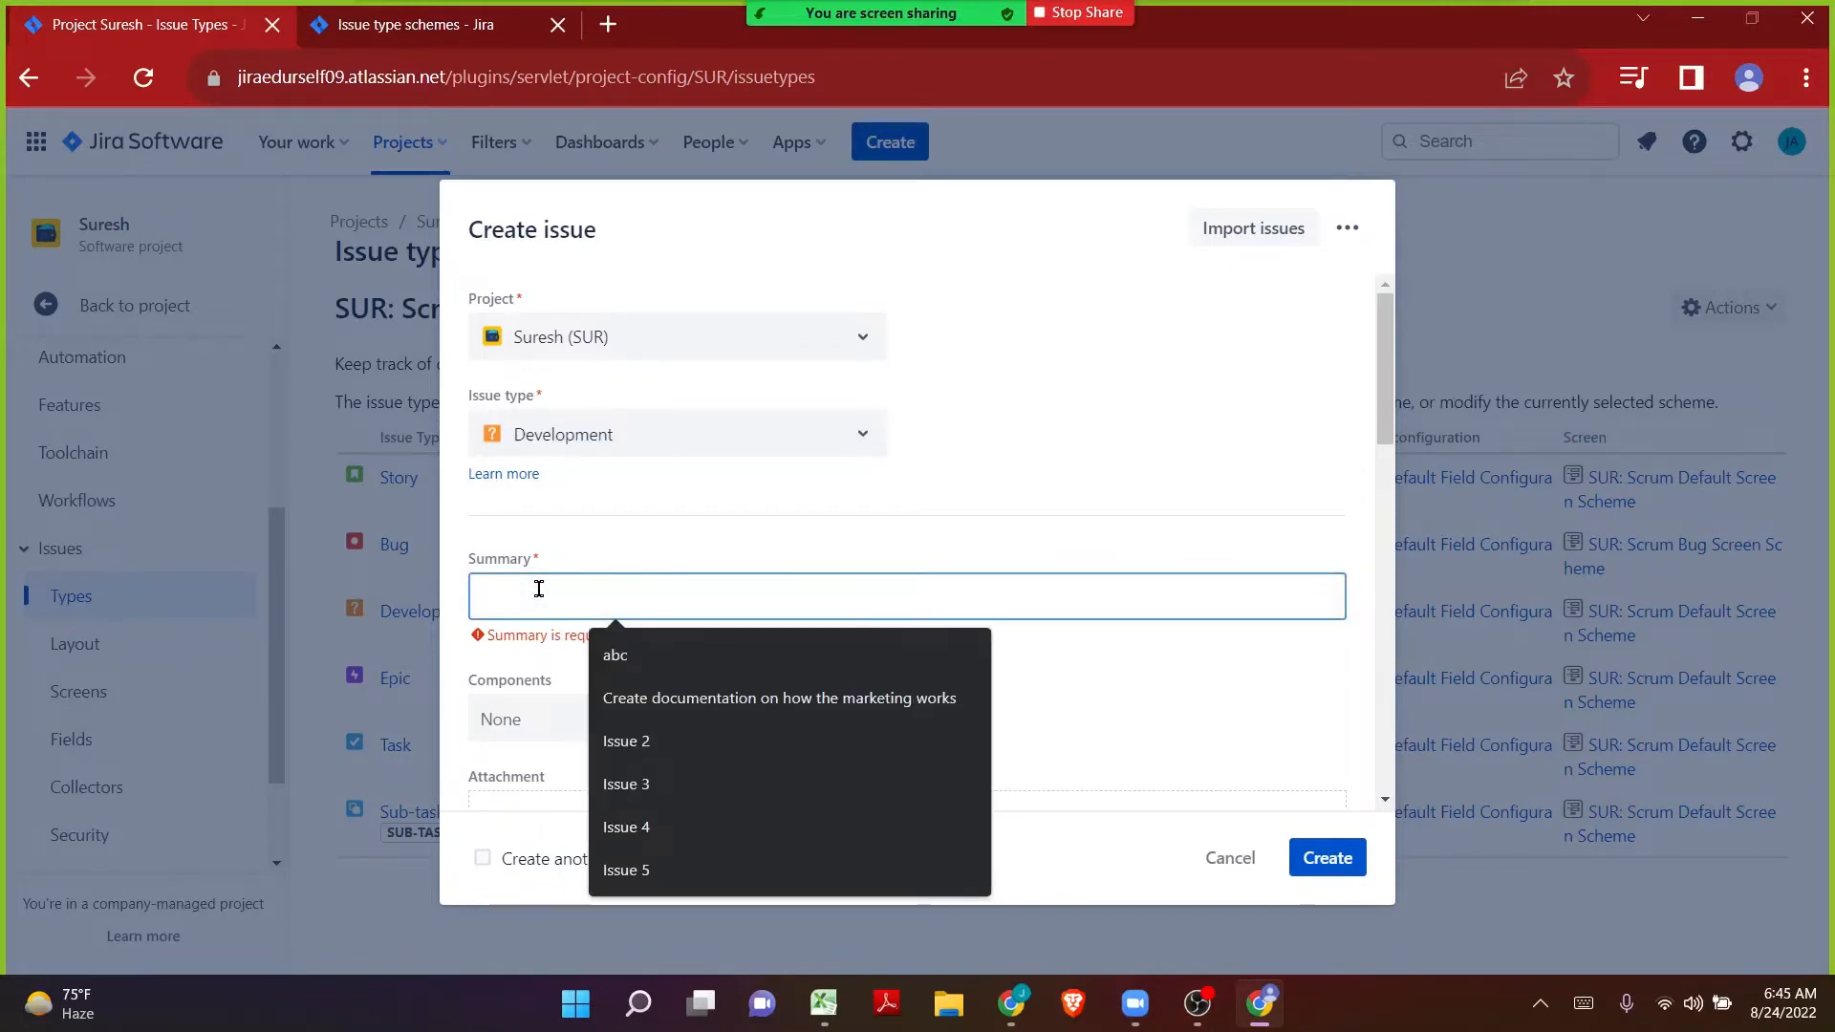
{"action": "scroll", "coordinate": [539, 588], "scroll_direction": "down", "scroll_amount": 4}
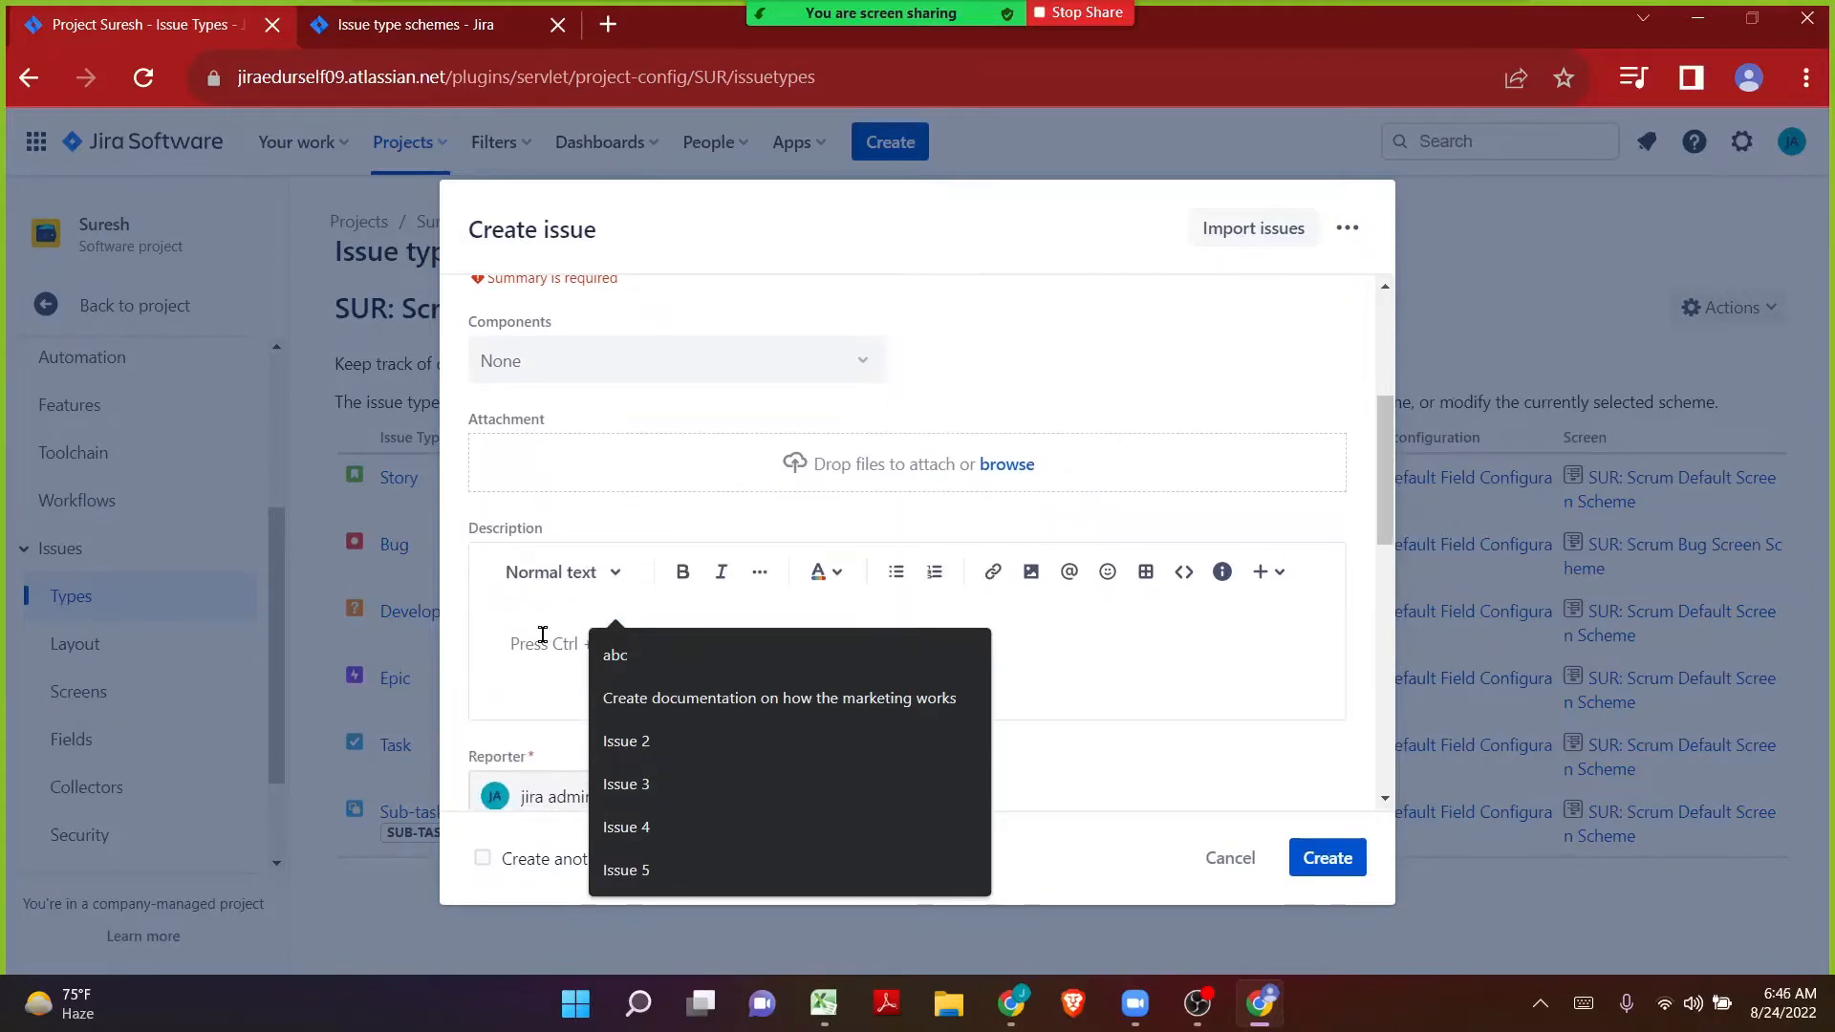
{"action": "left_click", "coordinate": [543, 635]}
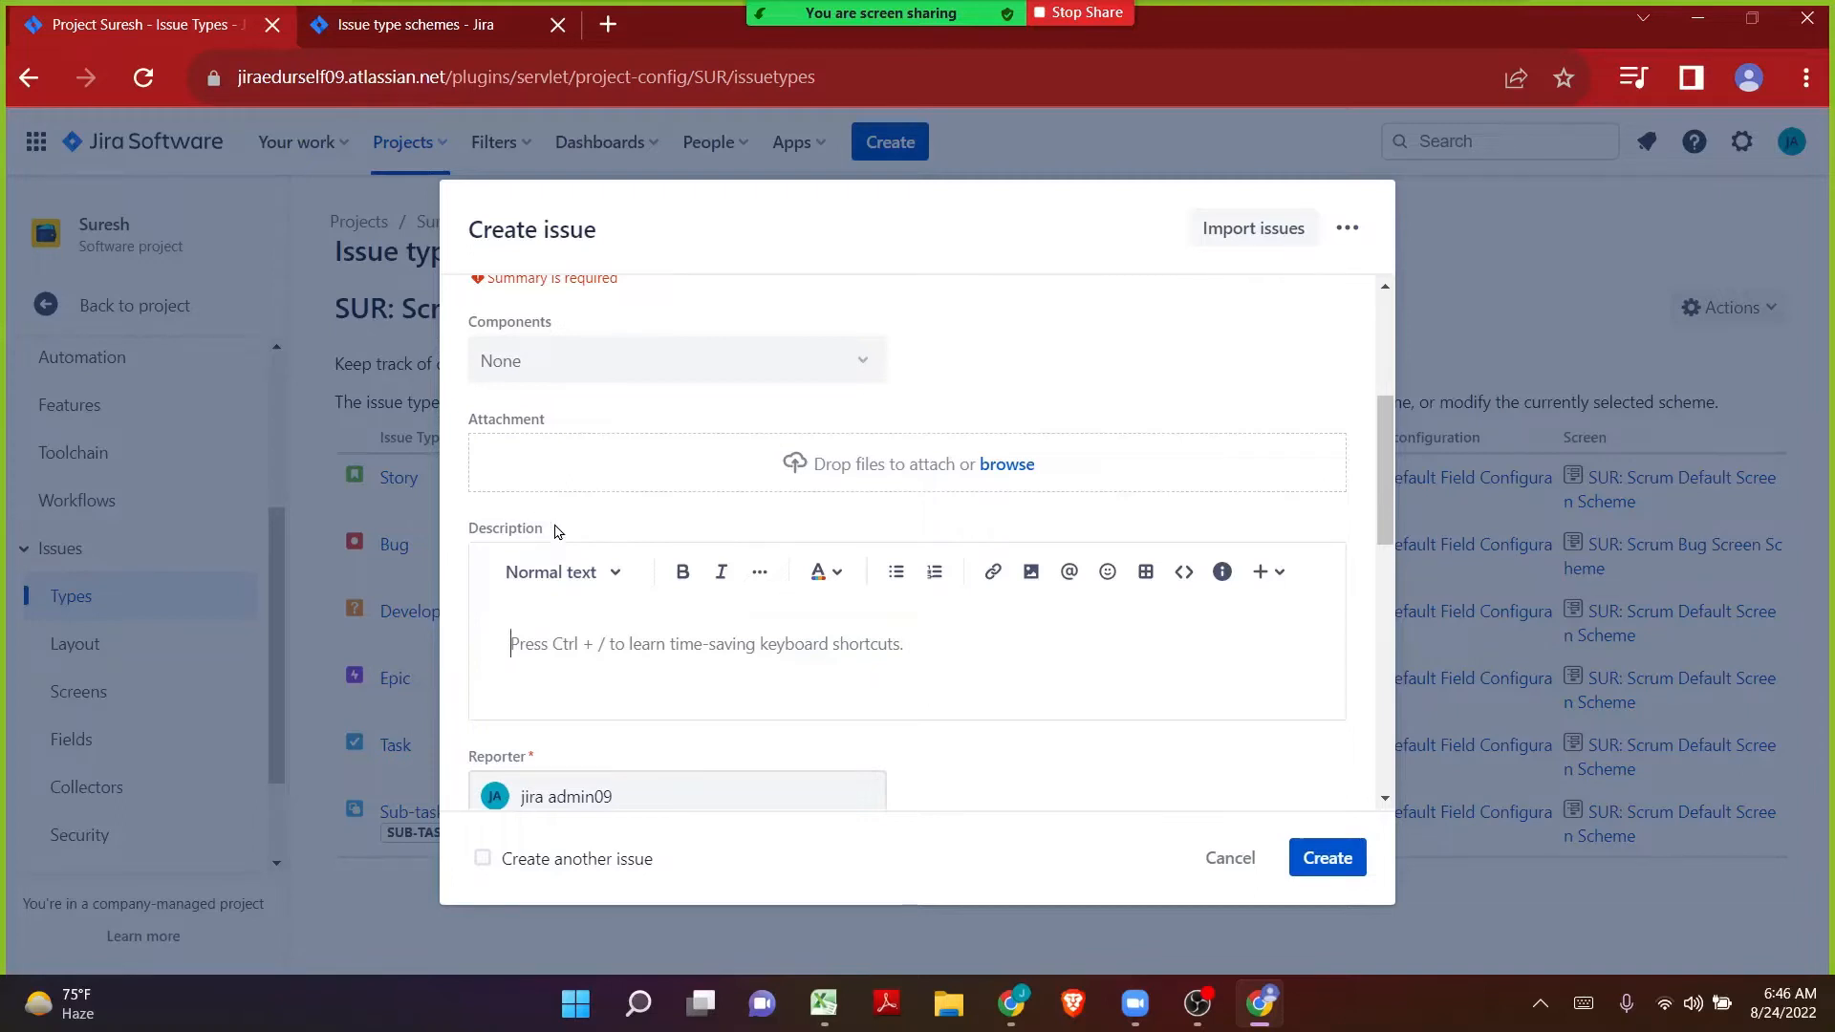
Highlight the Attachment and Reporter labels on the create form and open the choices for the Reporter field.
{"action": "left_click_drag", "start_coordinate": [459, 421], "coordinate": [560, 435]}
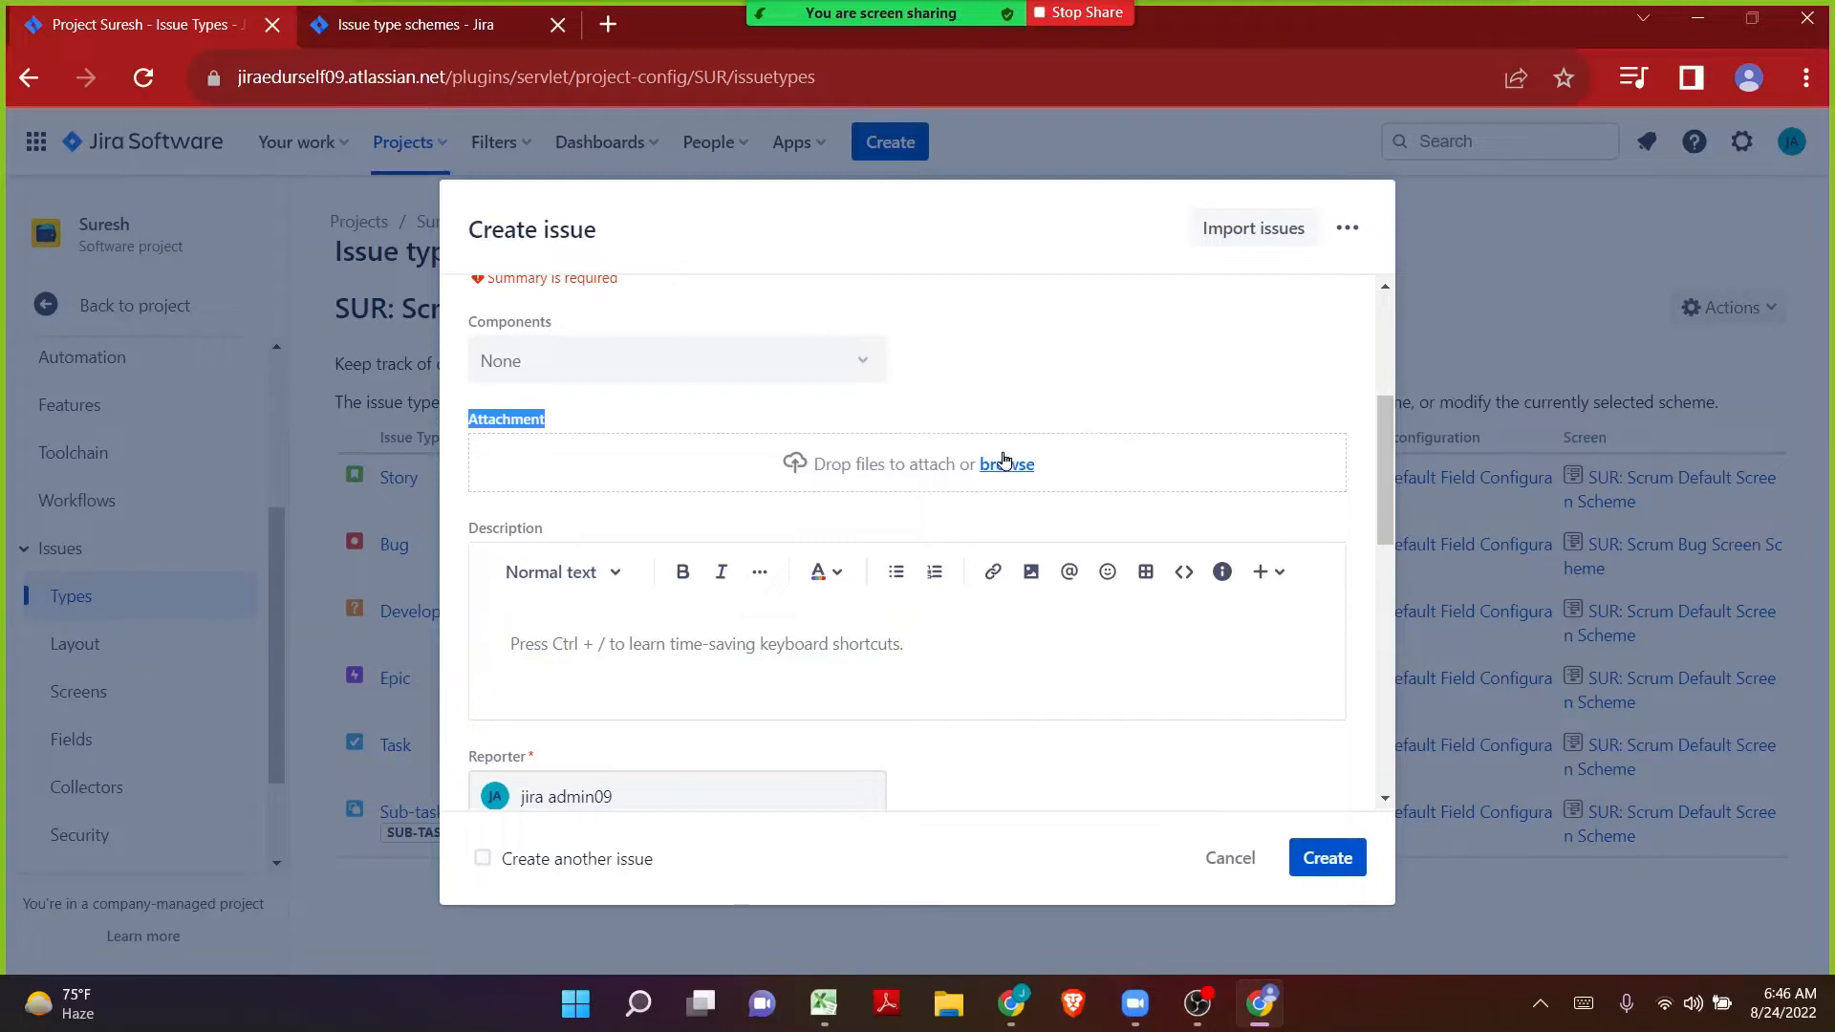
{"action": "scroll", "coordinate": [1004, 461], "scroll_direction": "down", "scroll_amount": 4}
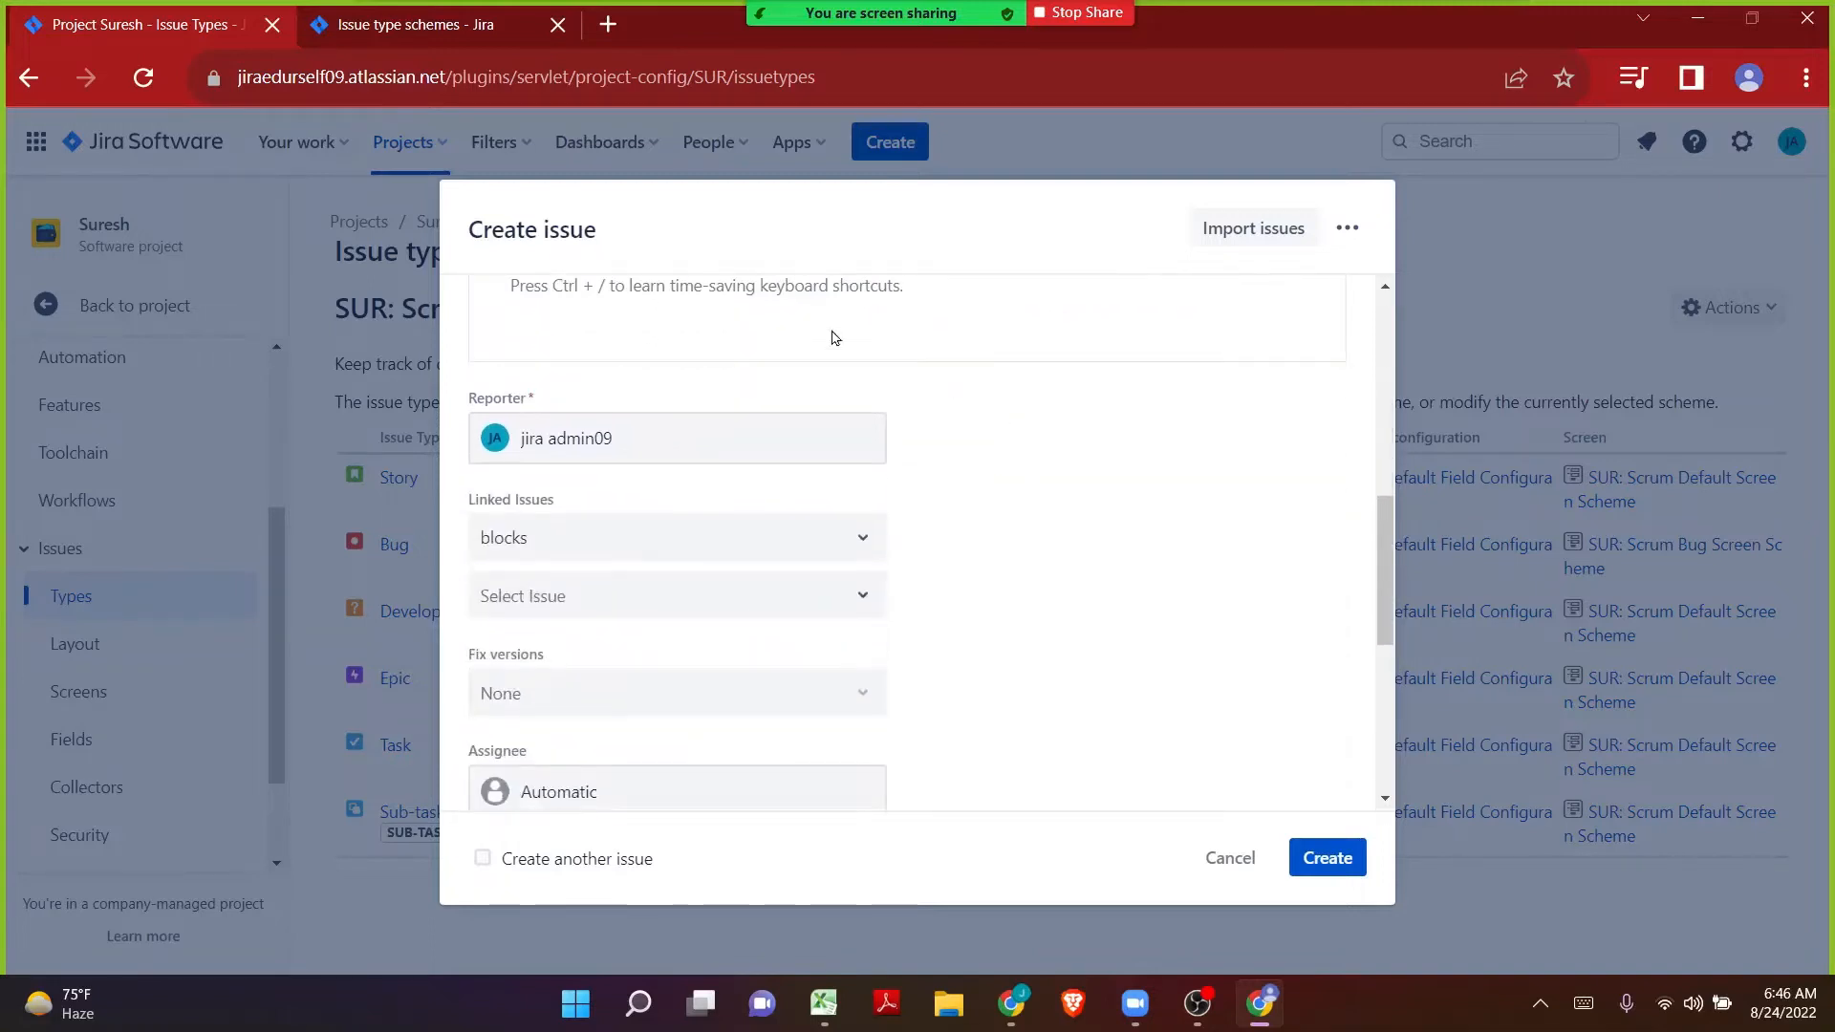
{"action": "left_click_drag", "start_coordinate": [470, 399], "coordinate": [522, 408]}
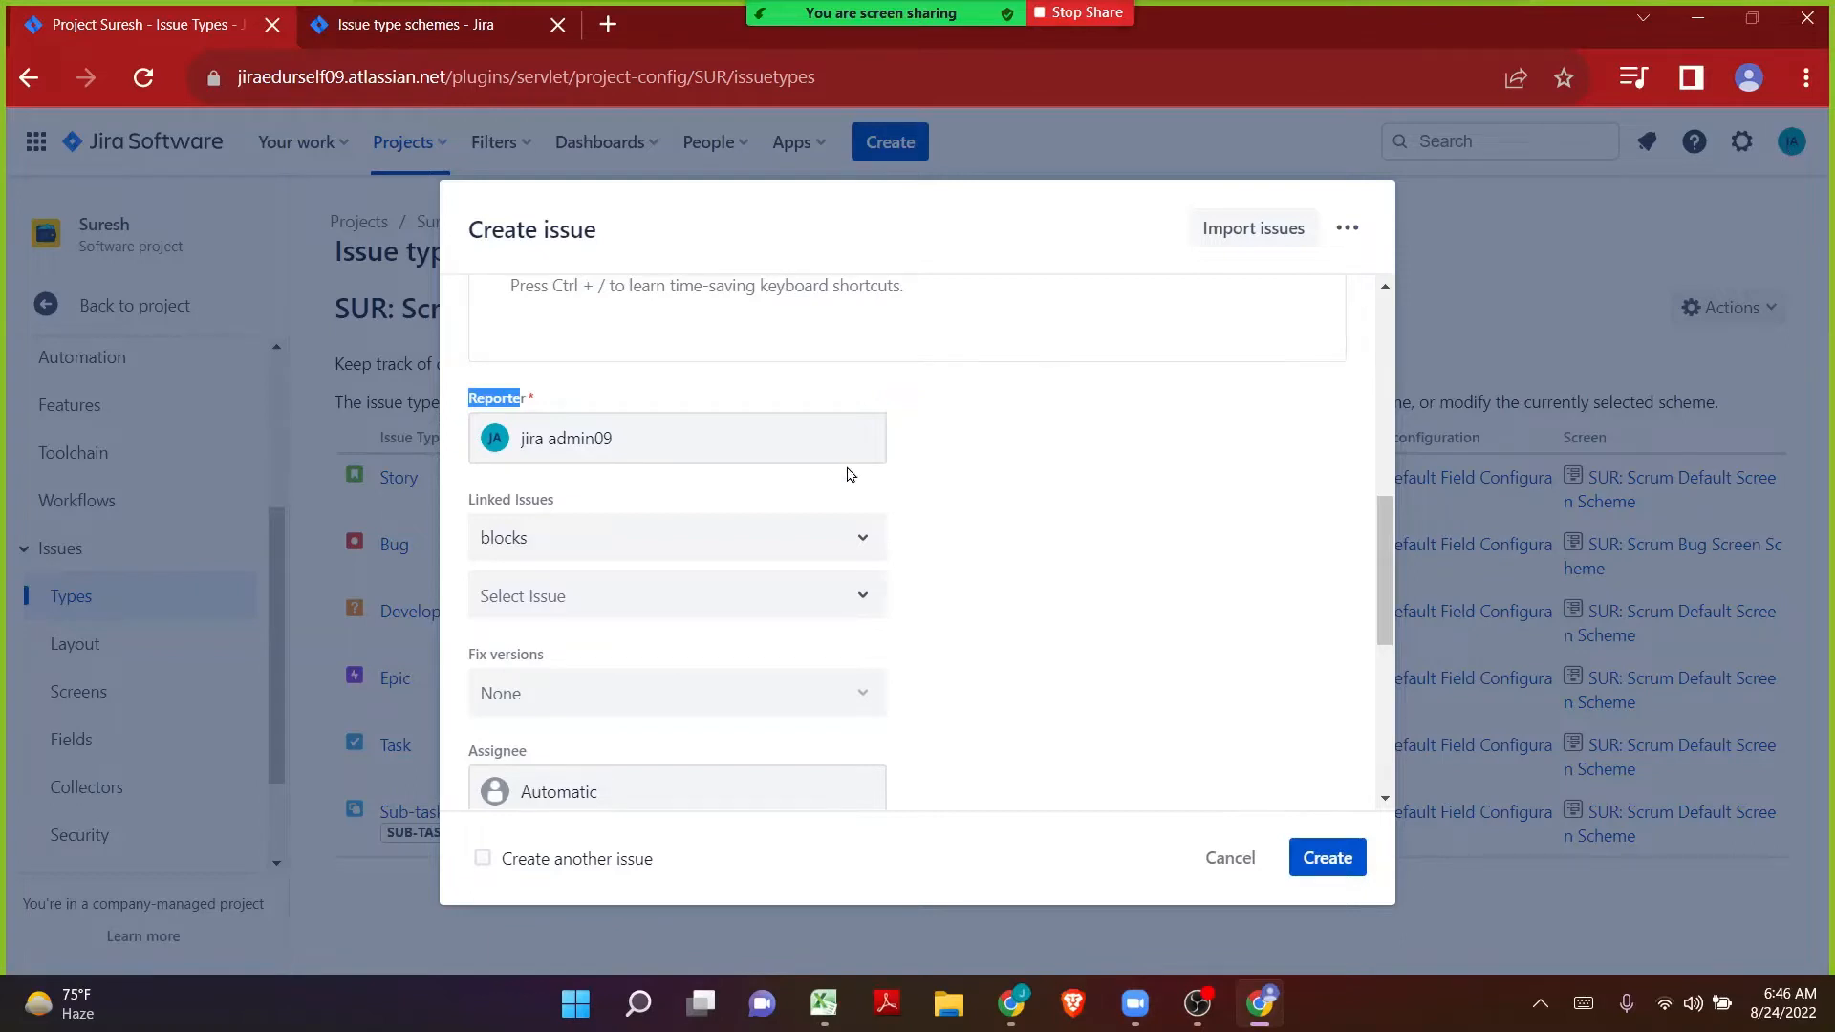
{"action": "left_click", "coordinate": [603, 444]}
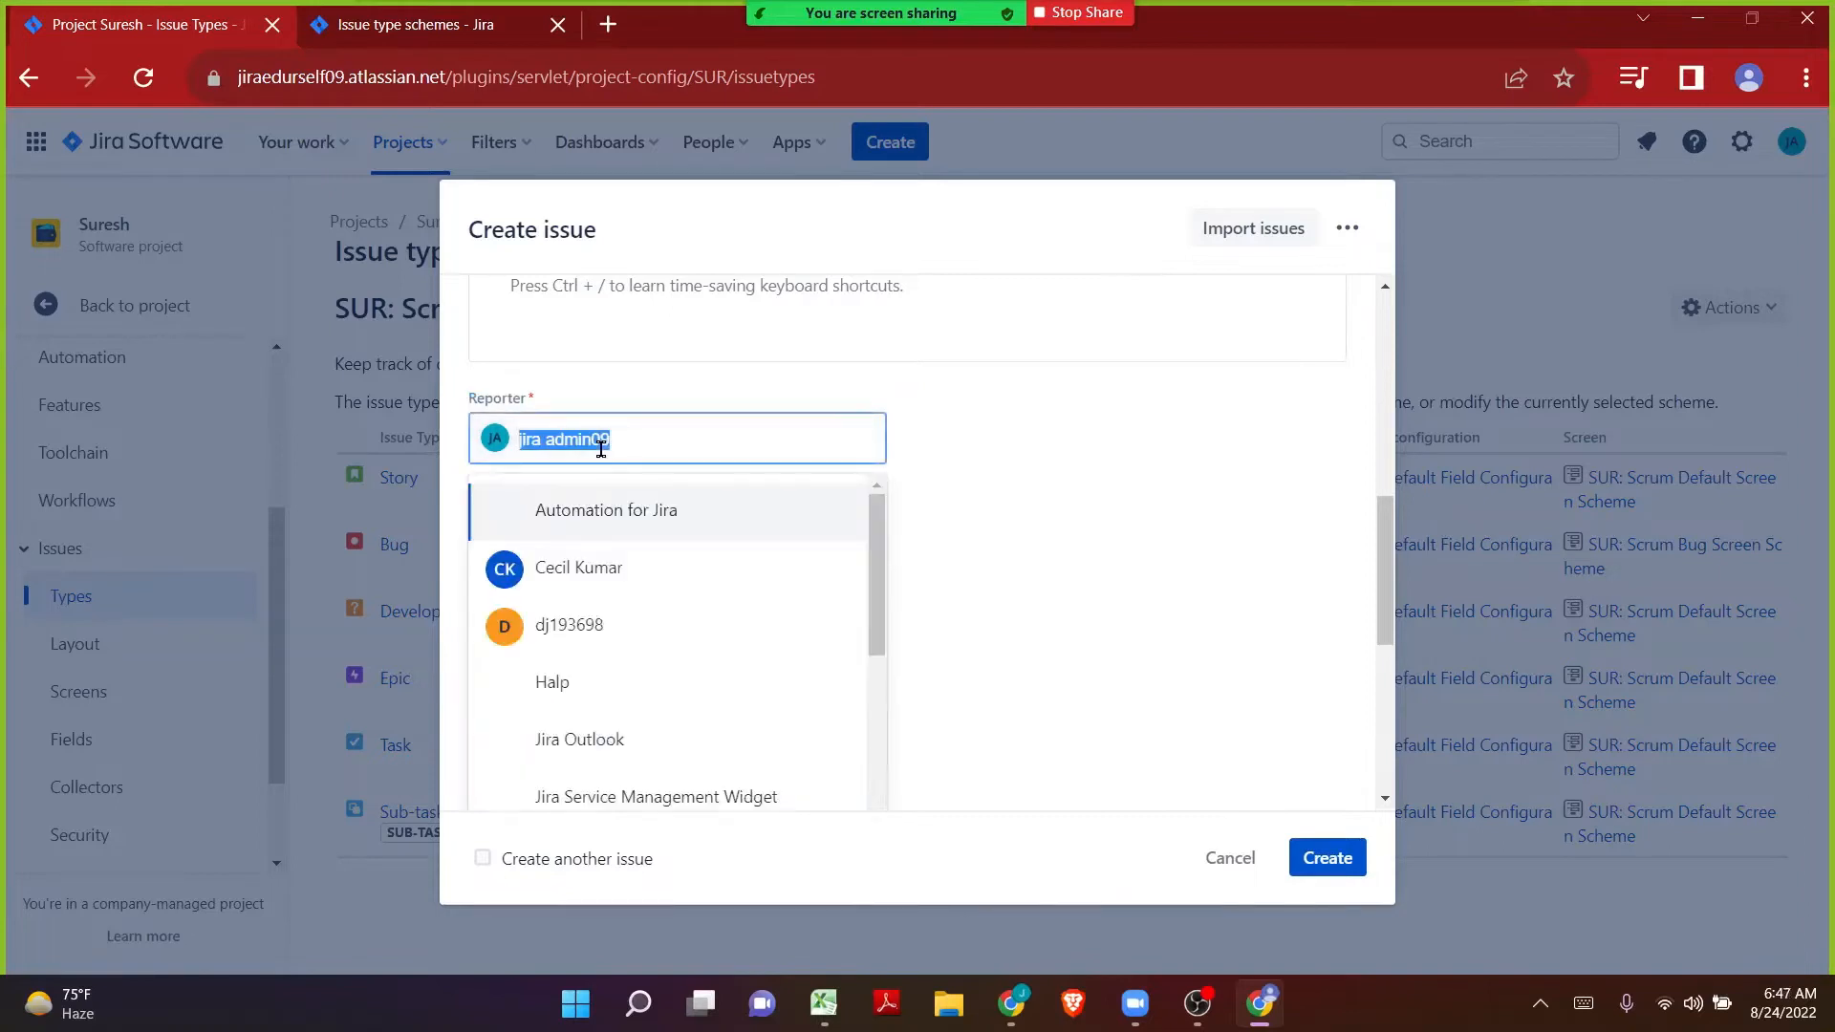
Choose the second listed user as the Reporter and highlight the Linked Issues and Fix versions labels.
{"action": "left_click", "coordinate": [605, 548]}
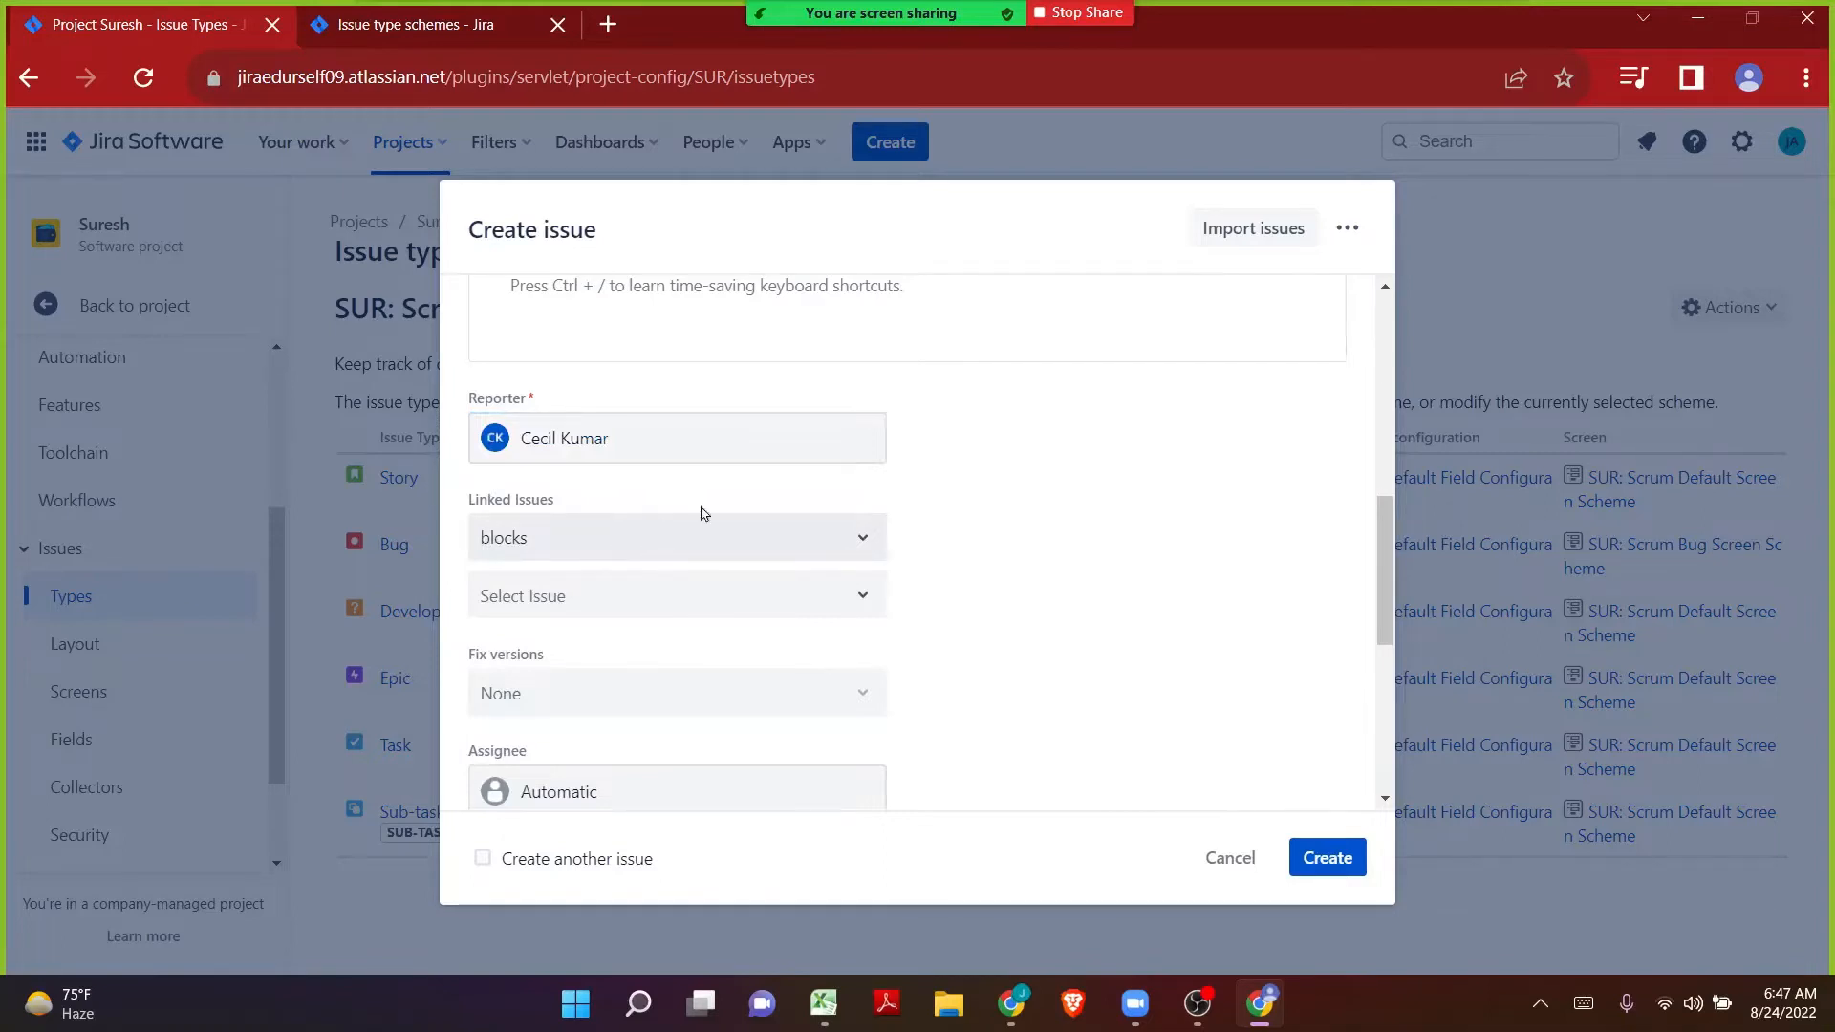
{"action": "left_click_drag", "start_coordinate": [464, 504], "coordinate": [574, 509]}
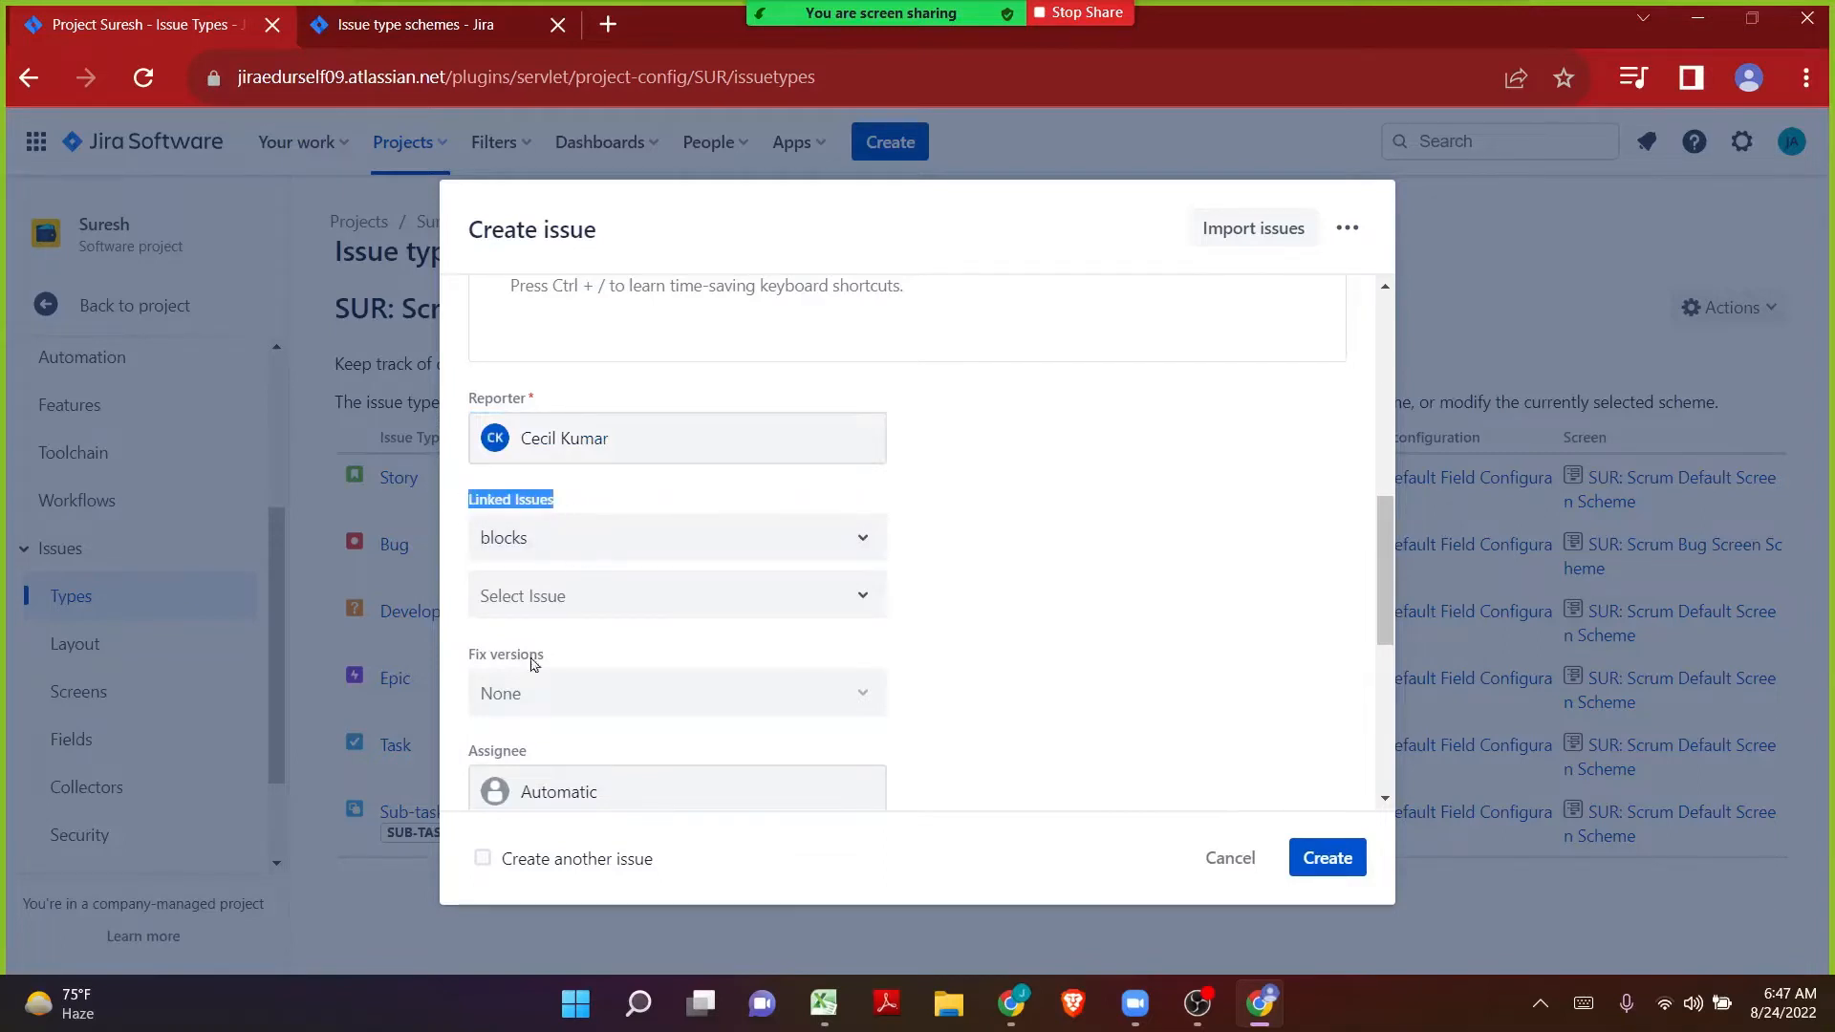
{"action": "left_click_drag", "start_coordinate": [475, 660], "coordinate": [589, 666]}
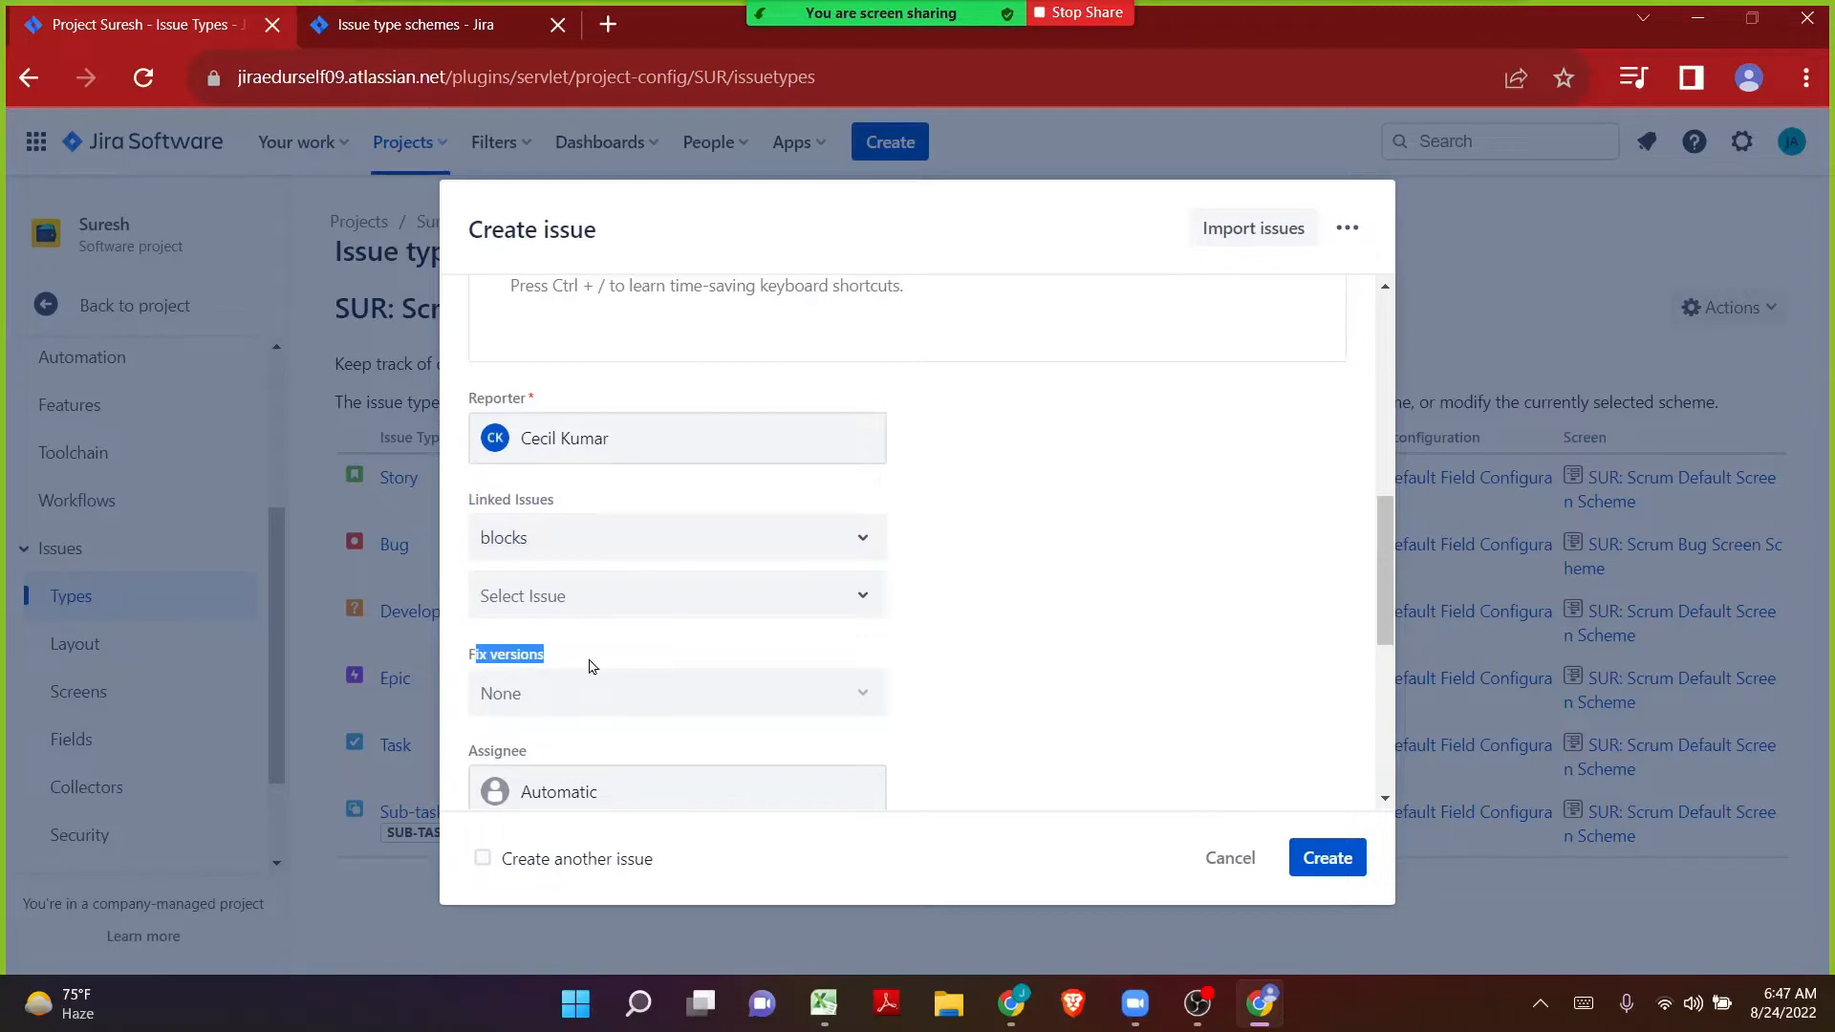
{"action": "left_click", "coordinate": [972, 611]}
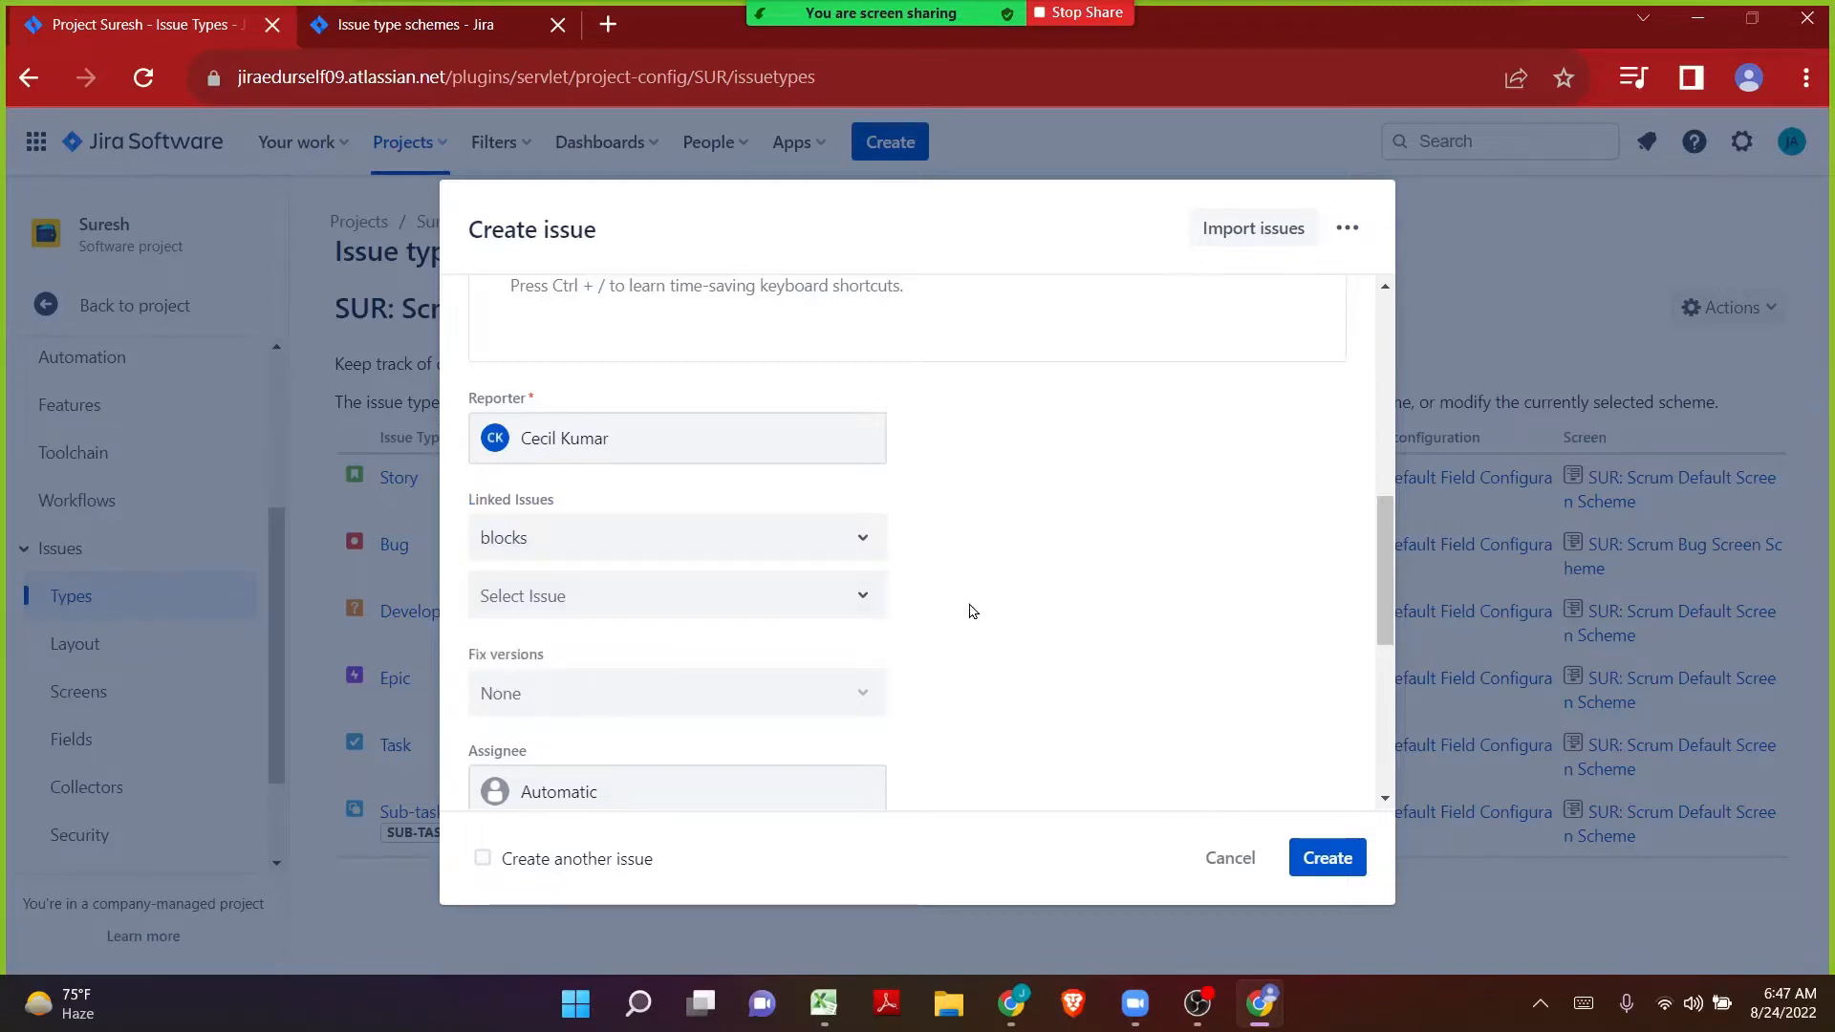
Highlight the Assignee label, set a different user from the Reporter as the Assignee, and compare the two fields.
{"action": "scroll", "coordinate": [972, 612], "scroll_direction": "down", "scroll_amount": 4}
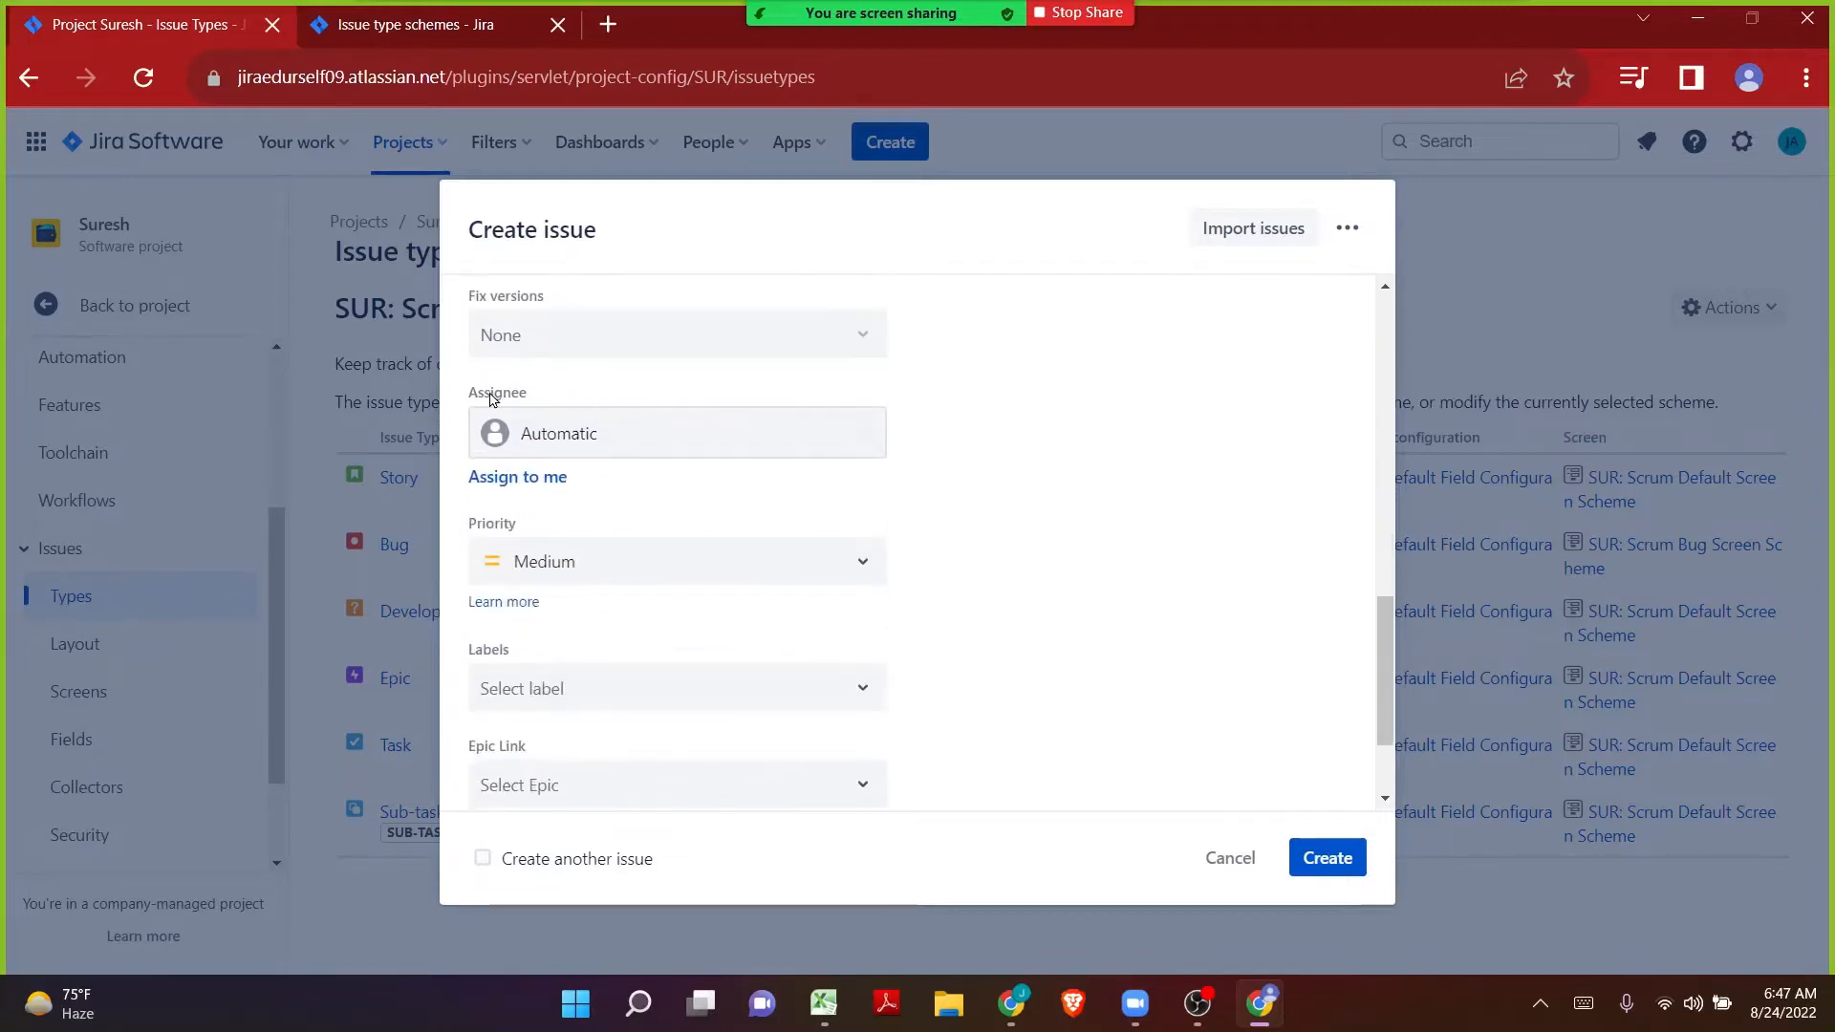
{"action": "left_click_drag", "start_coordinate": [471, 398], "coordinate": [537, 400]}
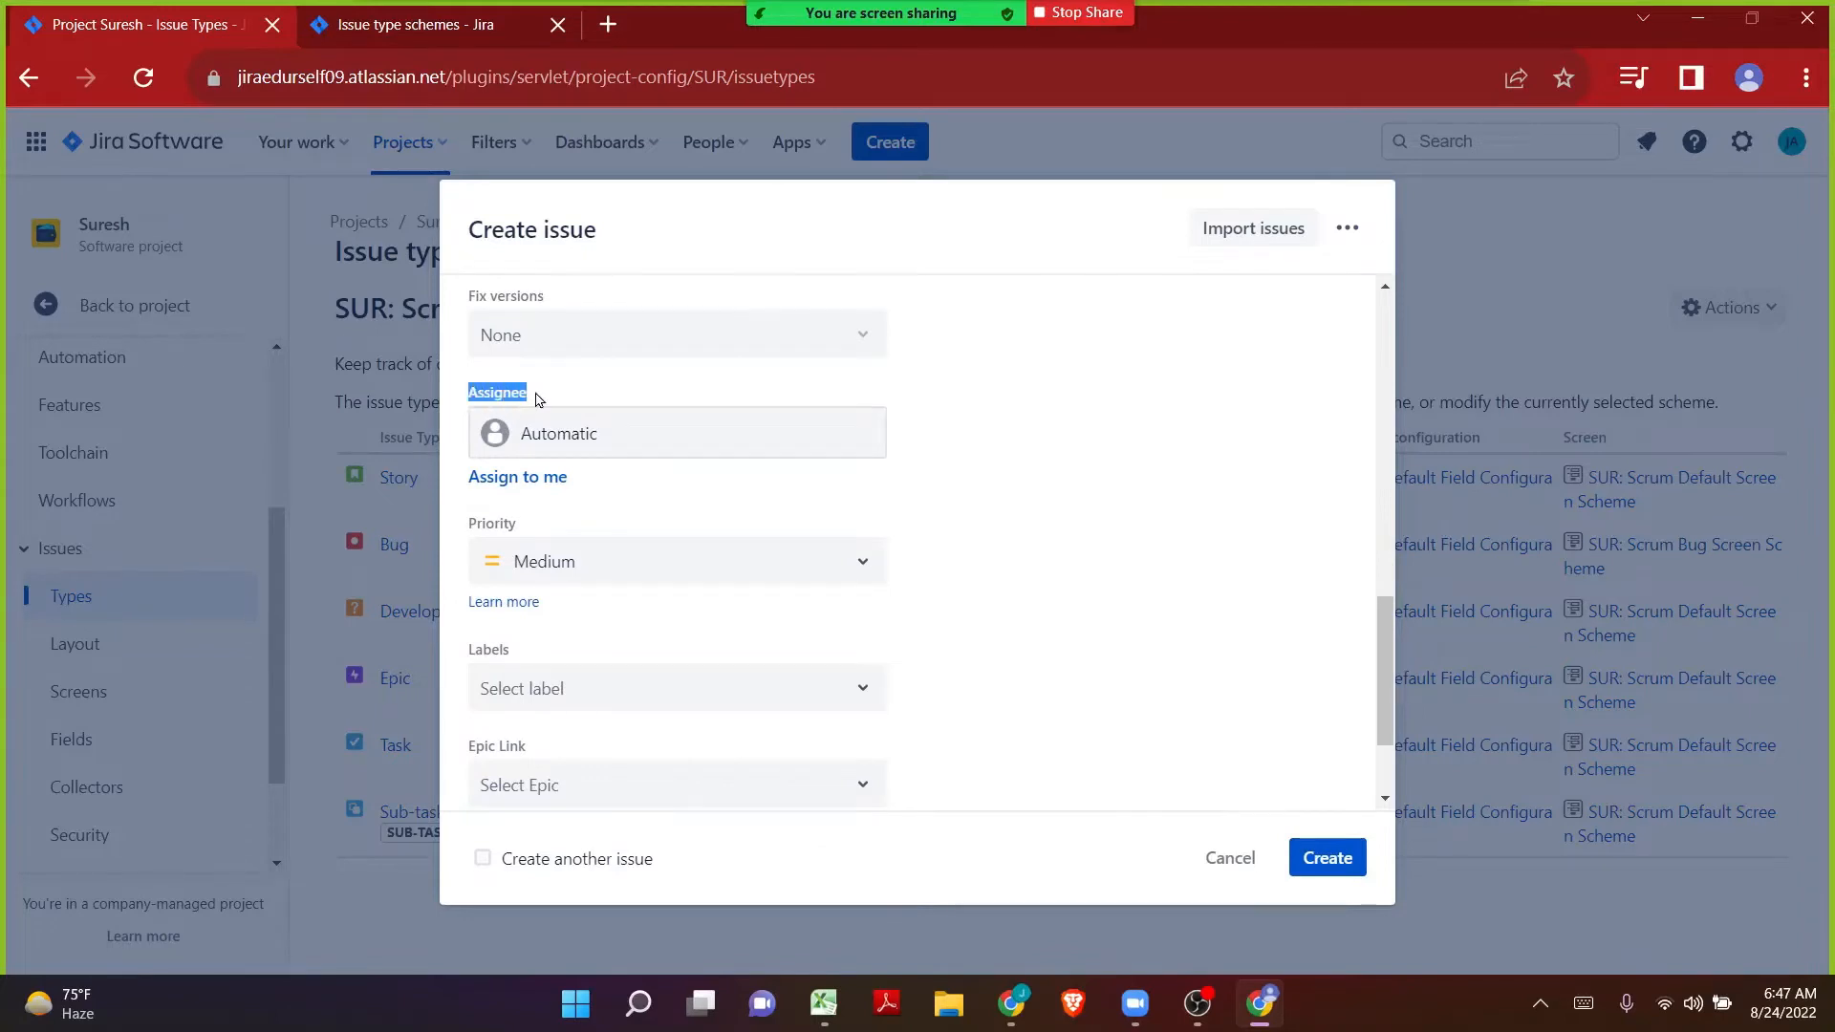
{"action": "scroll", "coordinate": [537, 400], "scroll_direction": "up", "scroll_amount": 3}
{"action": "scroll", "coordinate": [536, 400], "scroll_direction": "down", "scroll_amount": 1}
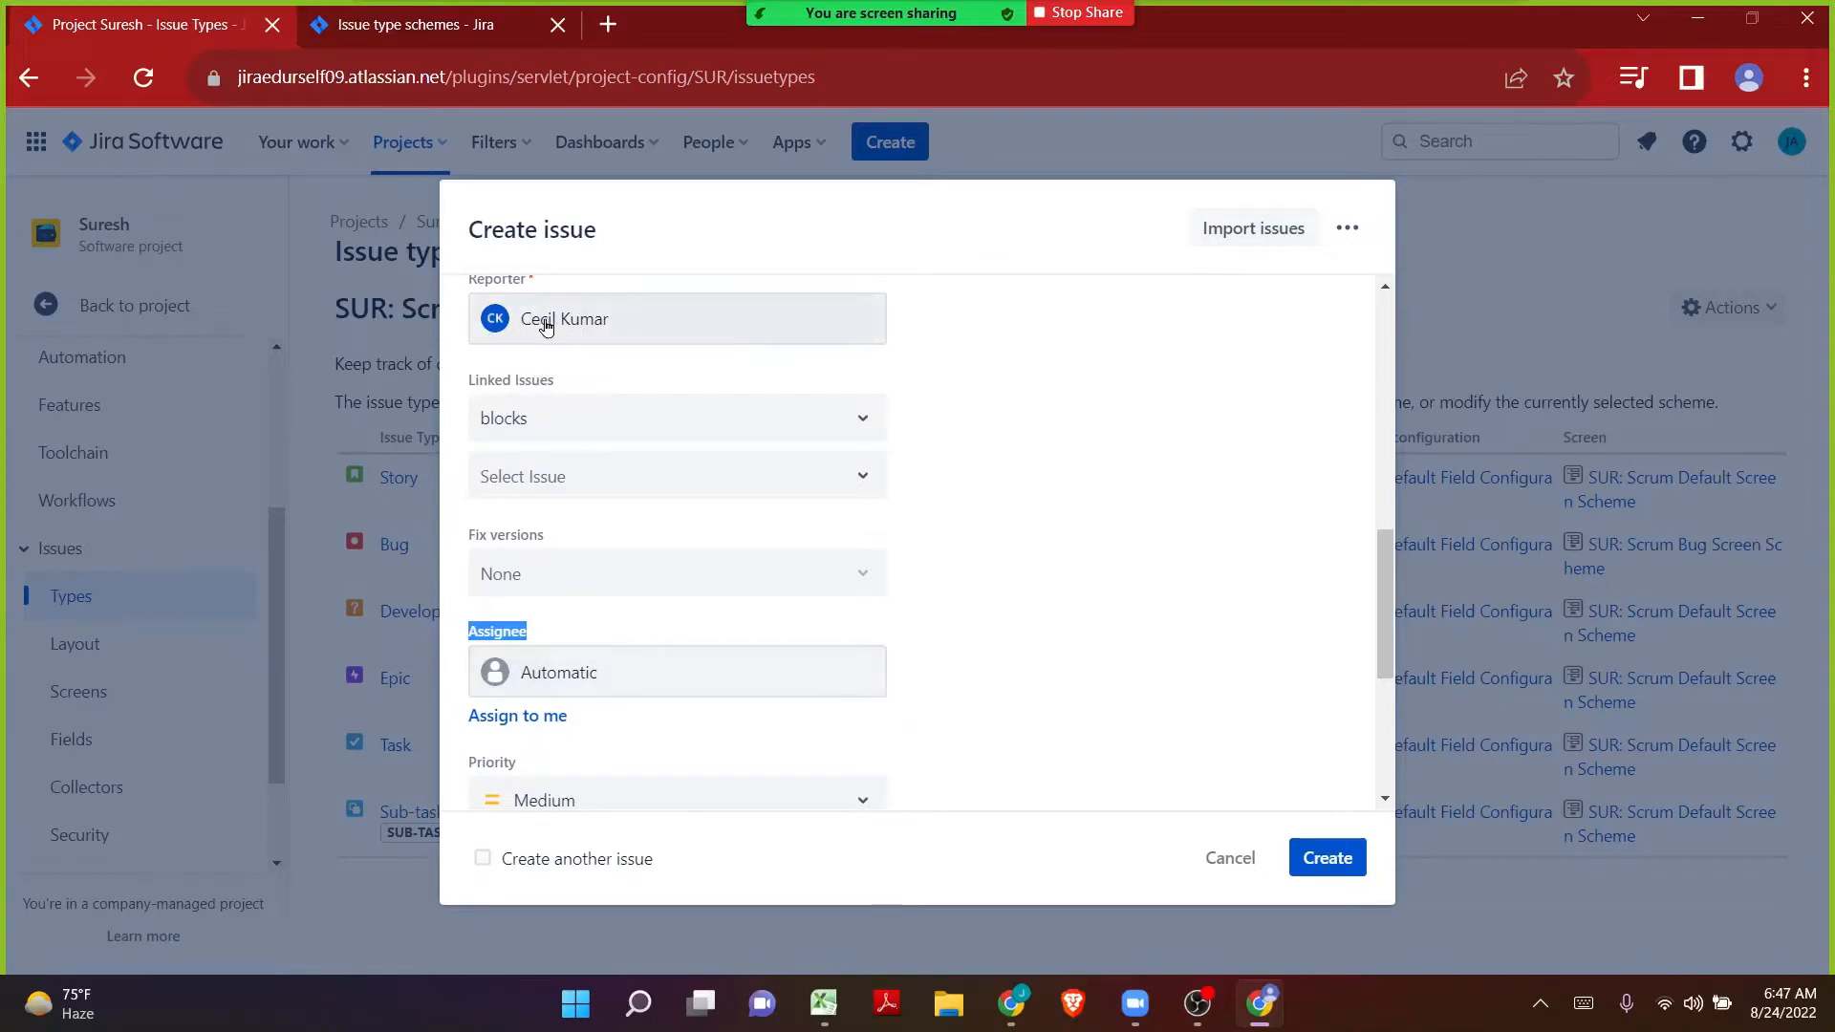
{"action": "left_click", "coordinate": [612, 681]}
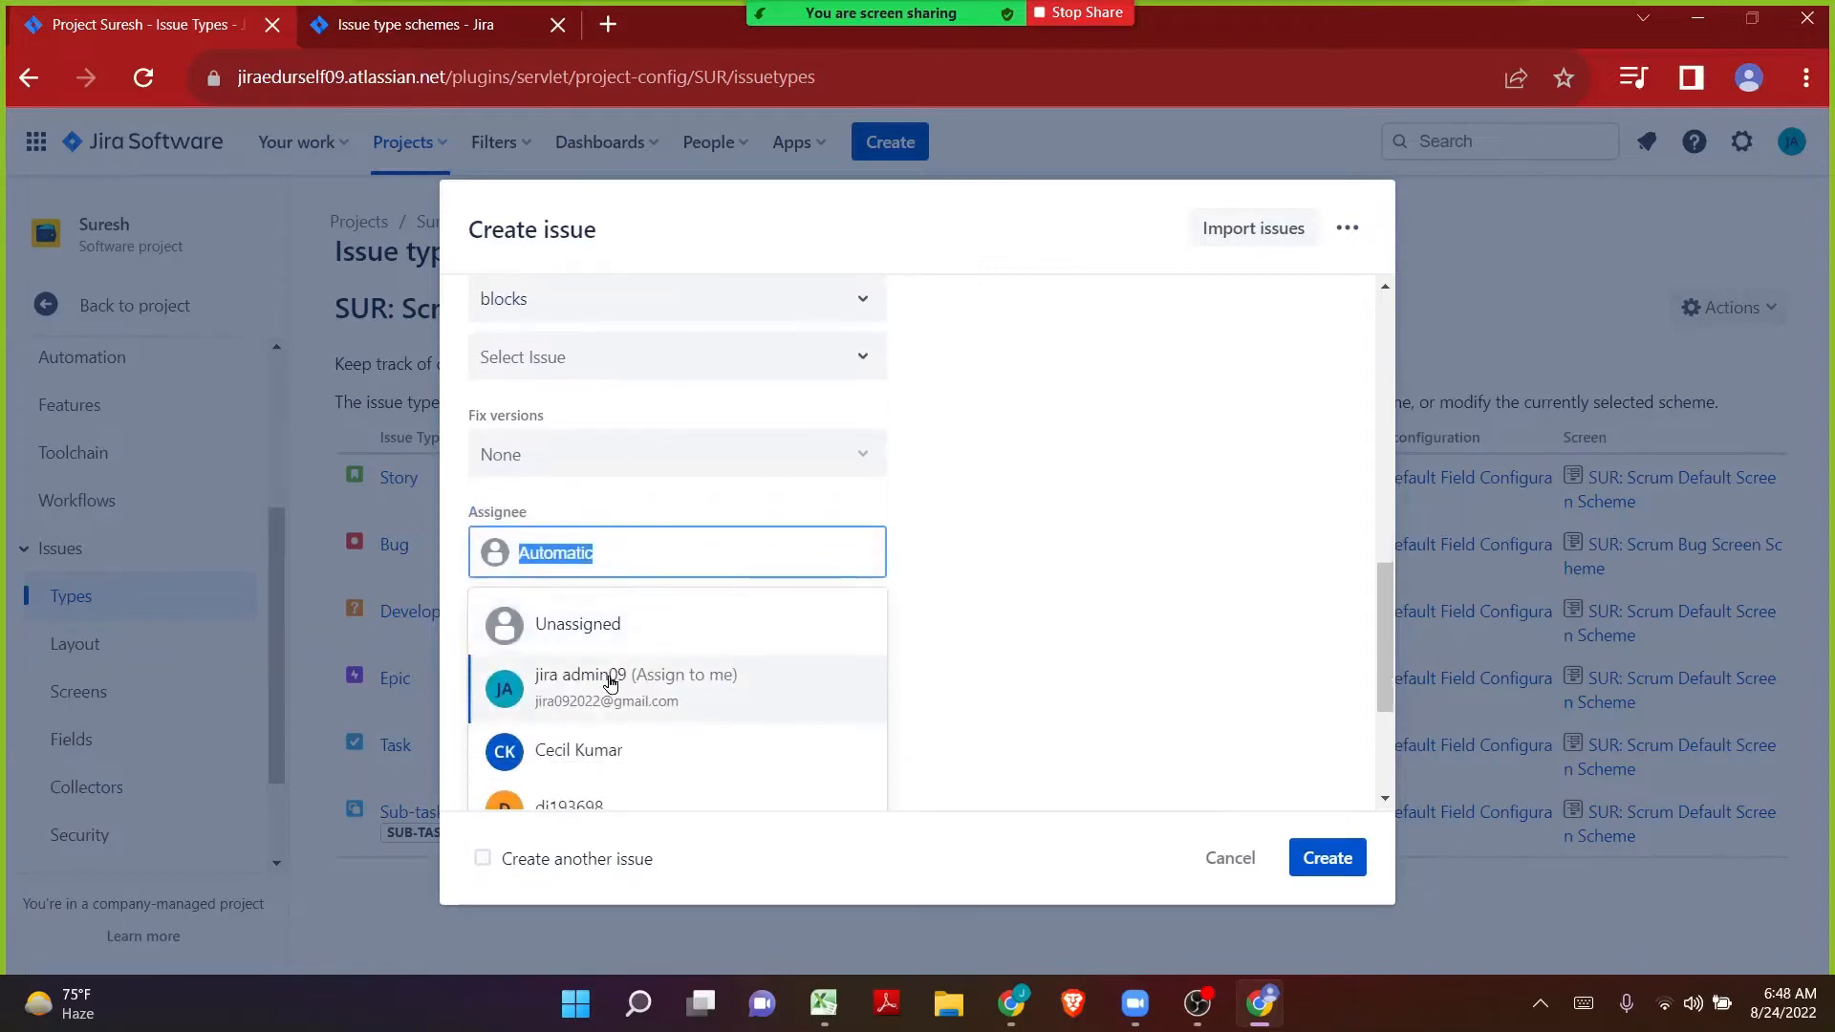
{"action": "left_click", "coordinate": [603, 807]}
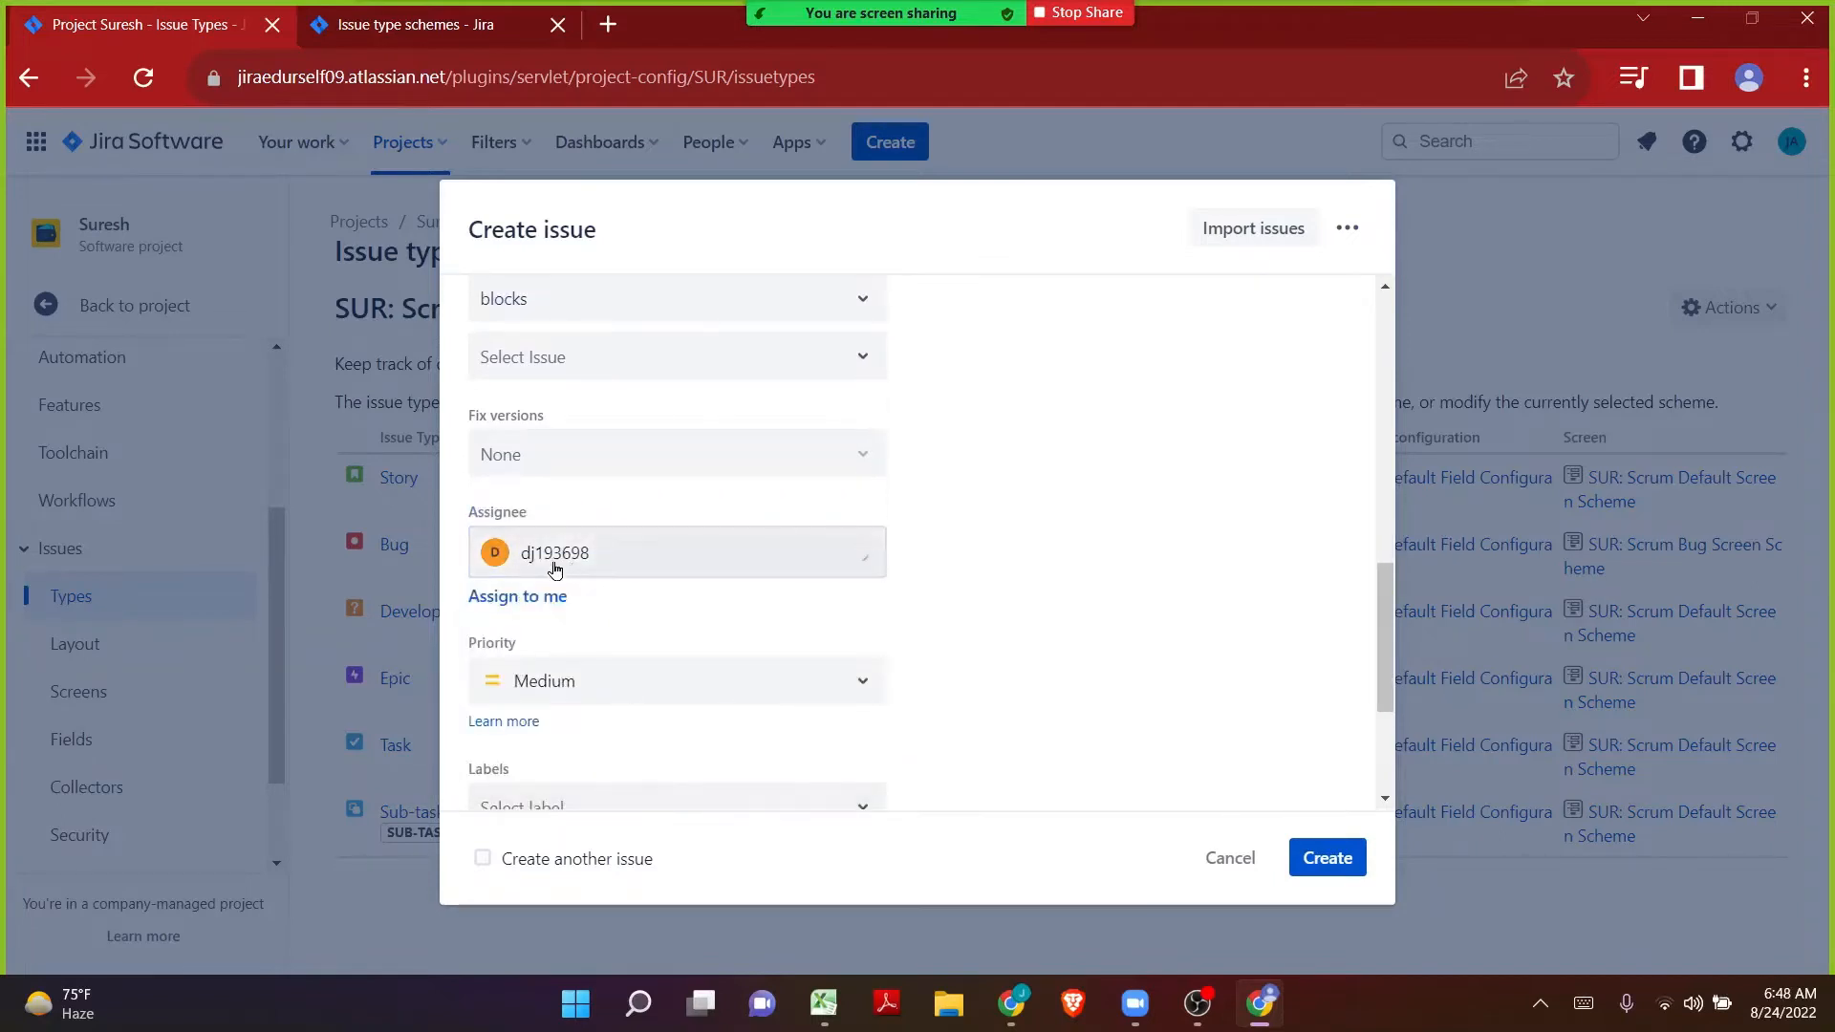
{"action": "scroll", "coordinate": [554, 574], "scroll_direction": "up", "scroll_amount": 1}
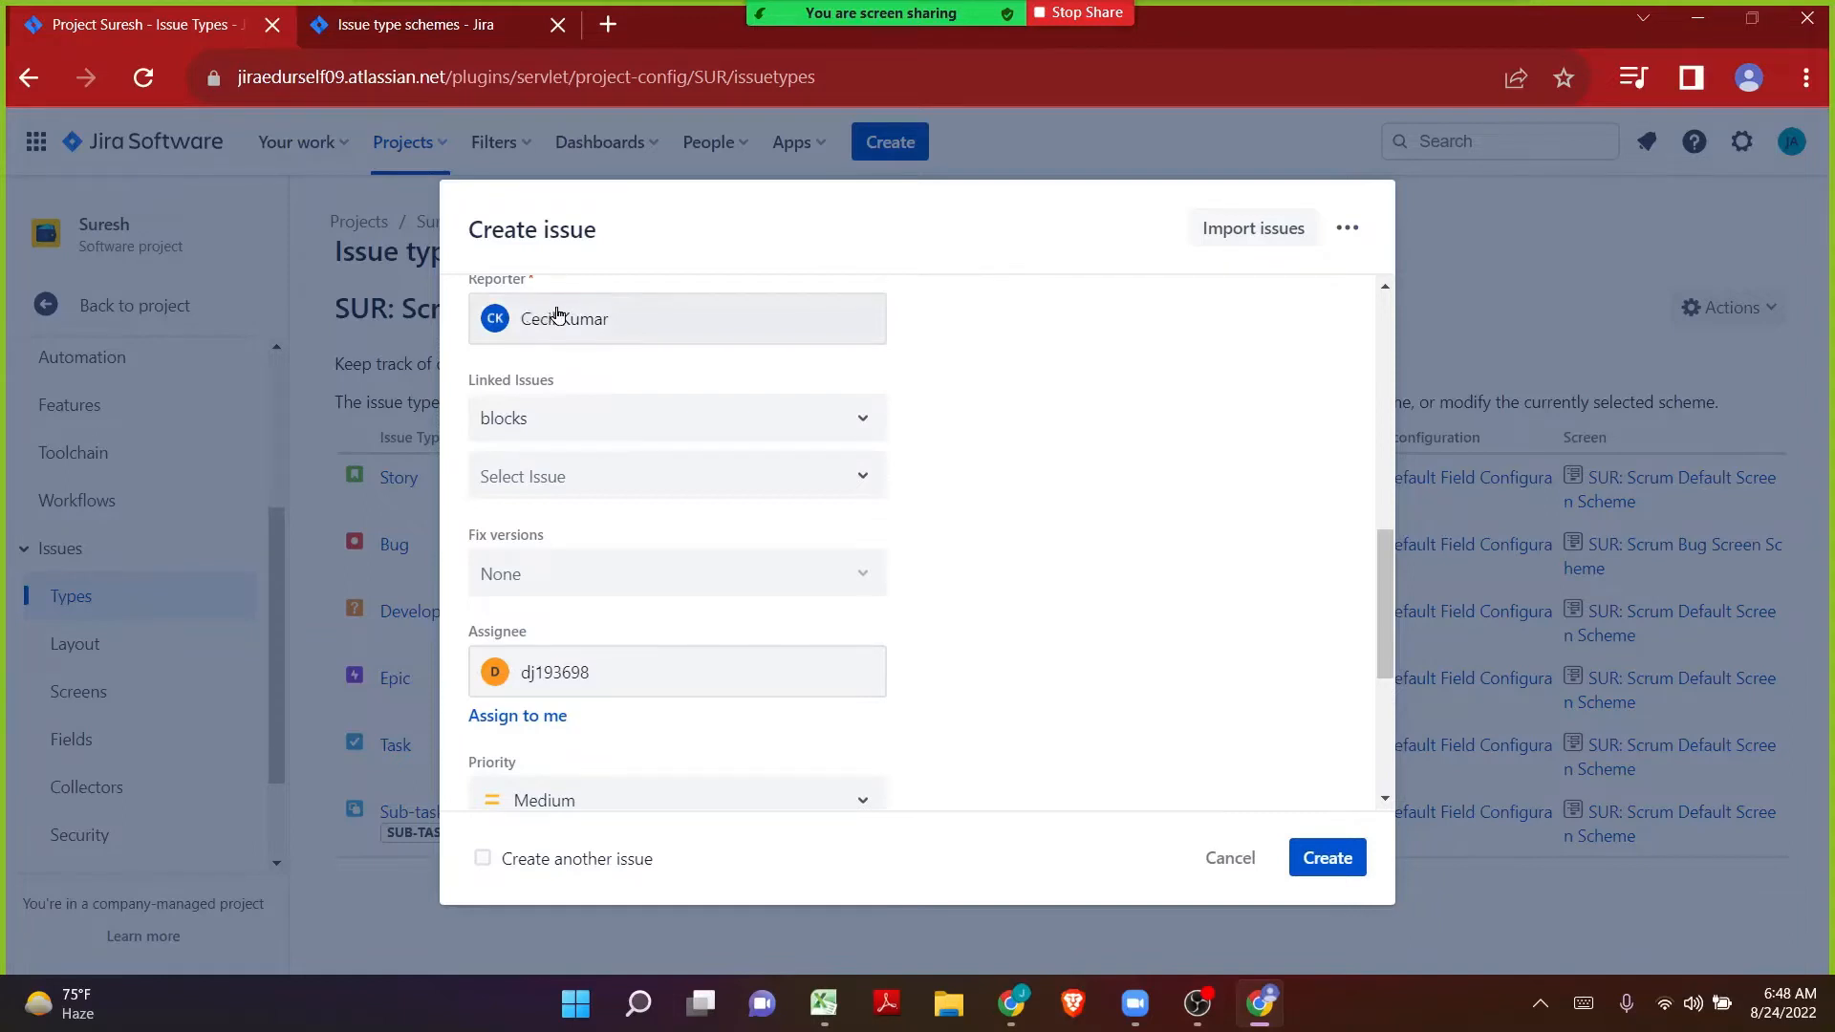
Highlight the Priority label on the Development create form and set the priority to High.
{"action": "scroll", "coordinate": [988, 487], "scroll_direction": "down", "scroll_amount": 3}
{"action": "scroll", "coordinate": [1012, 485], "scroll_direction": "down", "scroll_amount": 1}
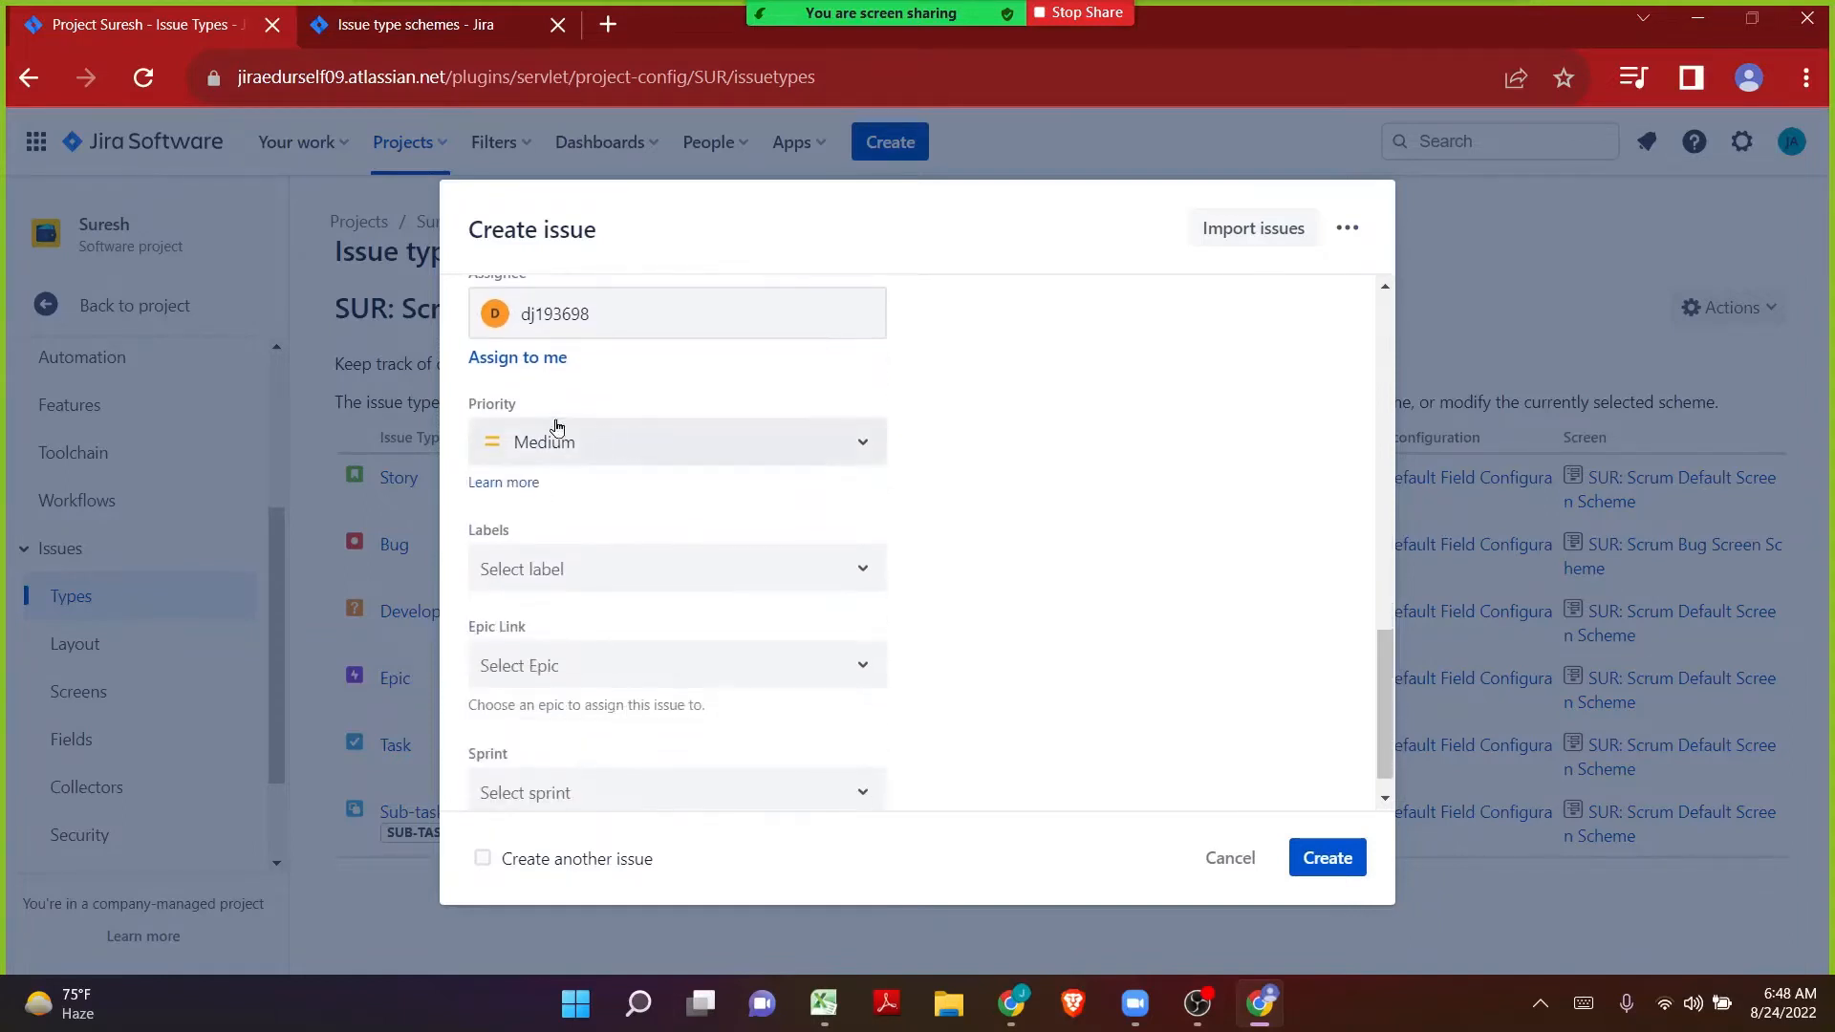
{"action": "left_click_drag", "start_coordinate": [468, 405], "coordinate": [521, 411]}
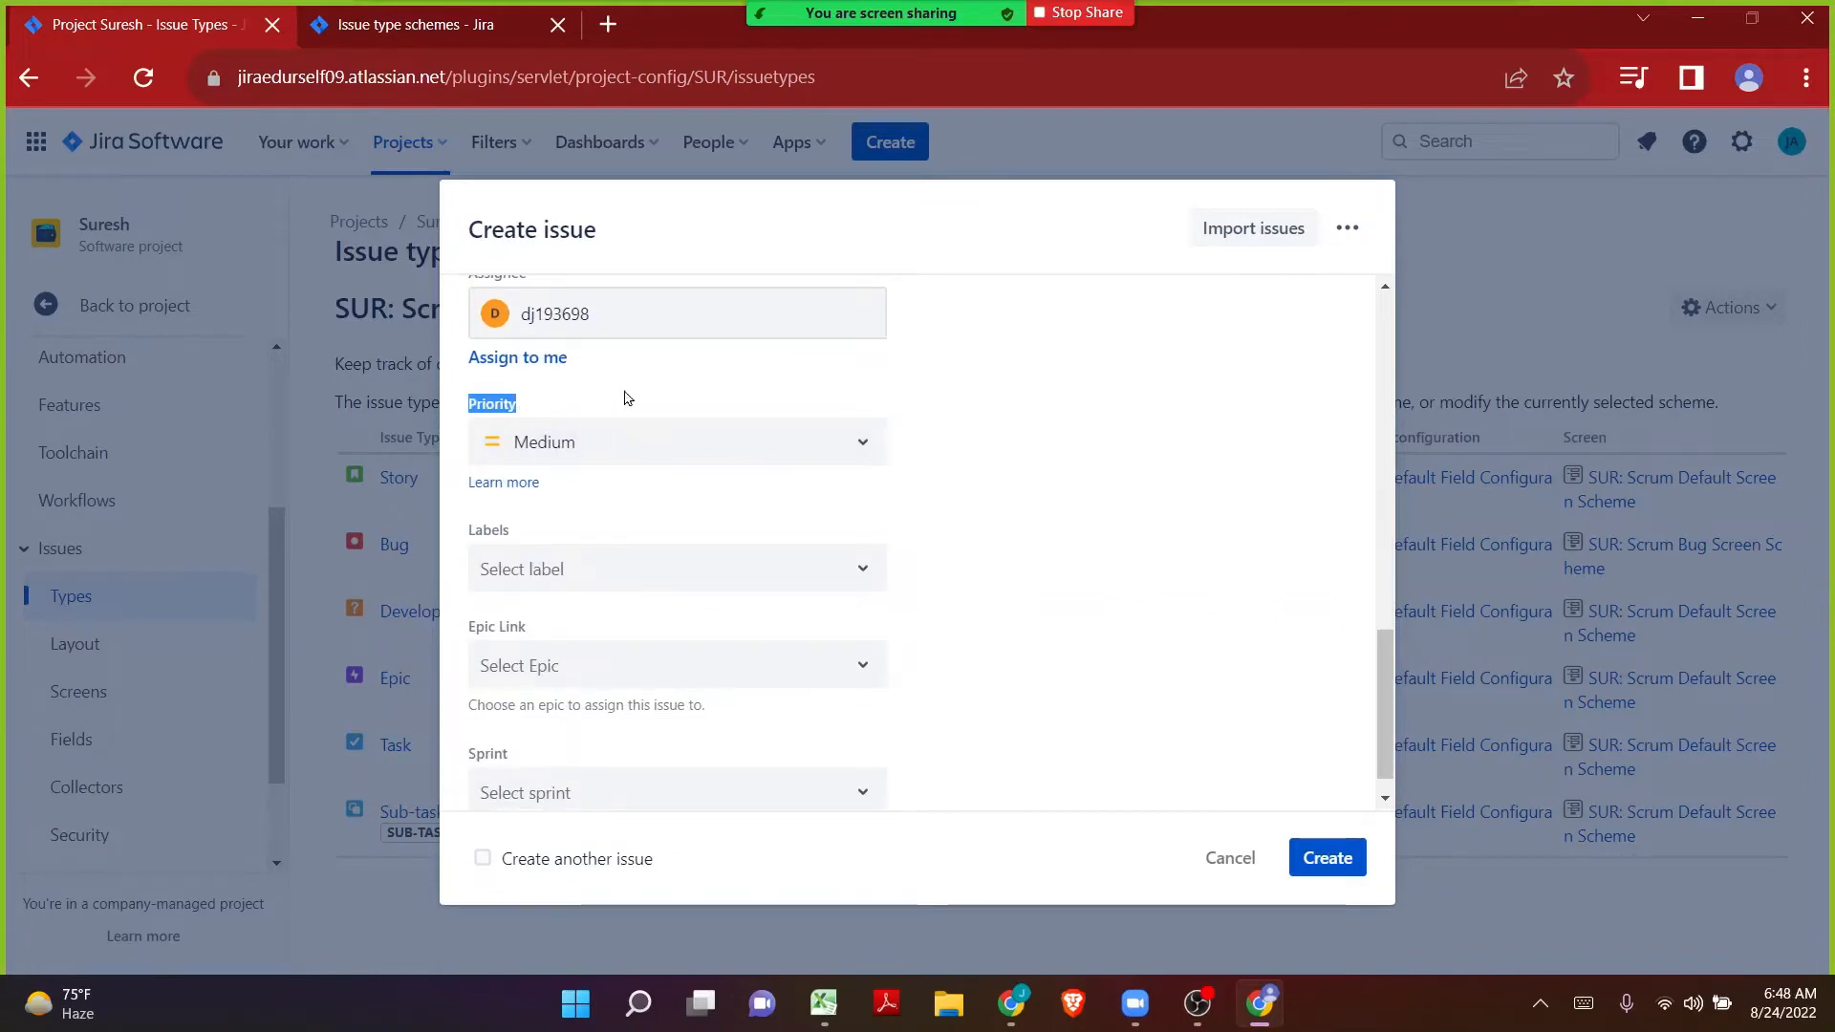
{"action": "left_click", "coordinate": [559, 452]}
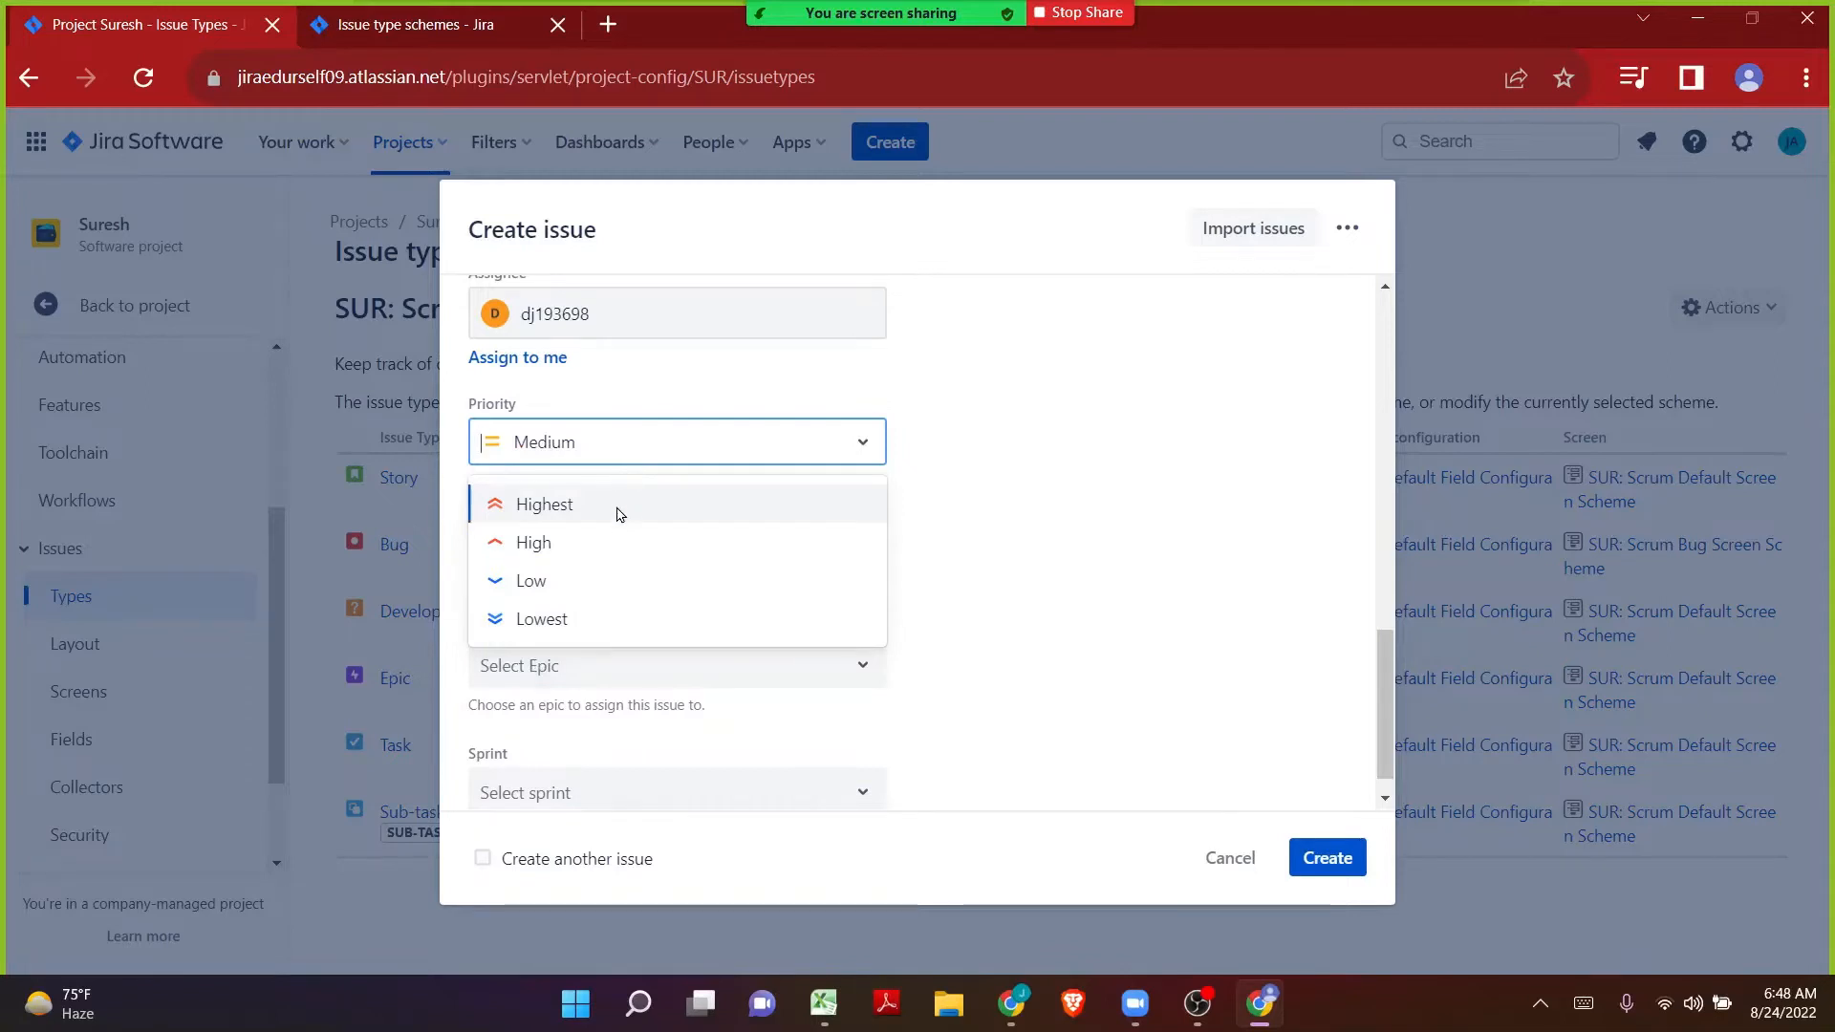
{"action": "left_click", "coordinate": [597, 549]}
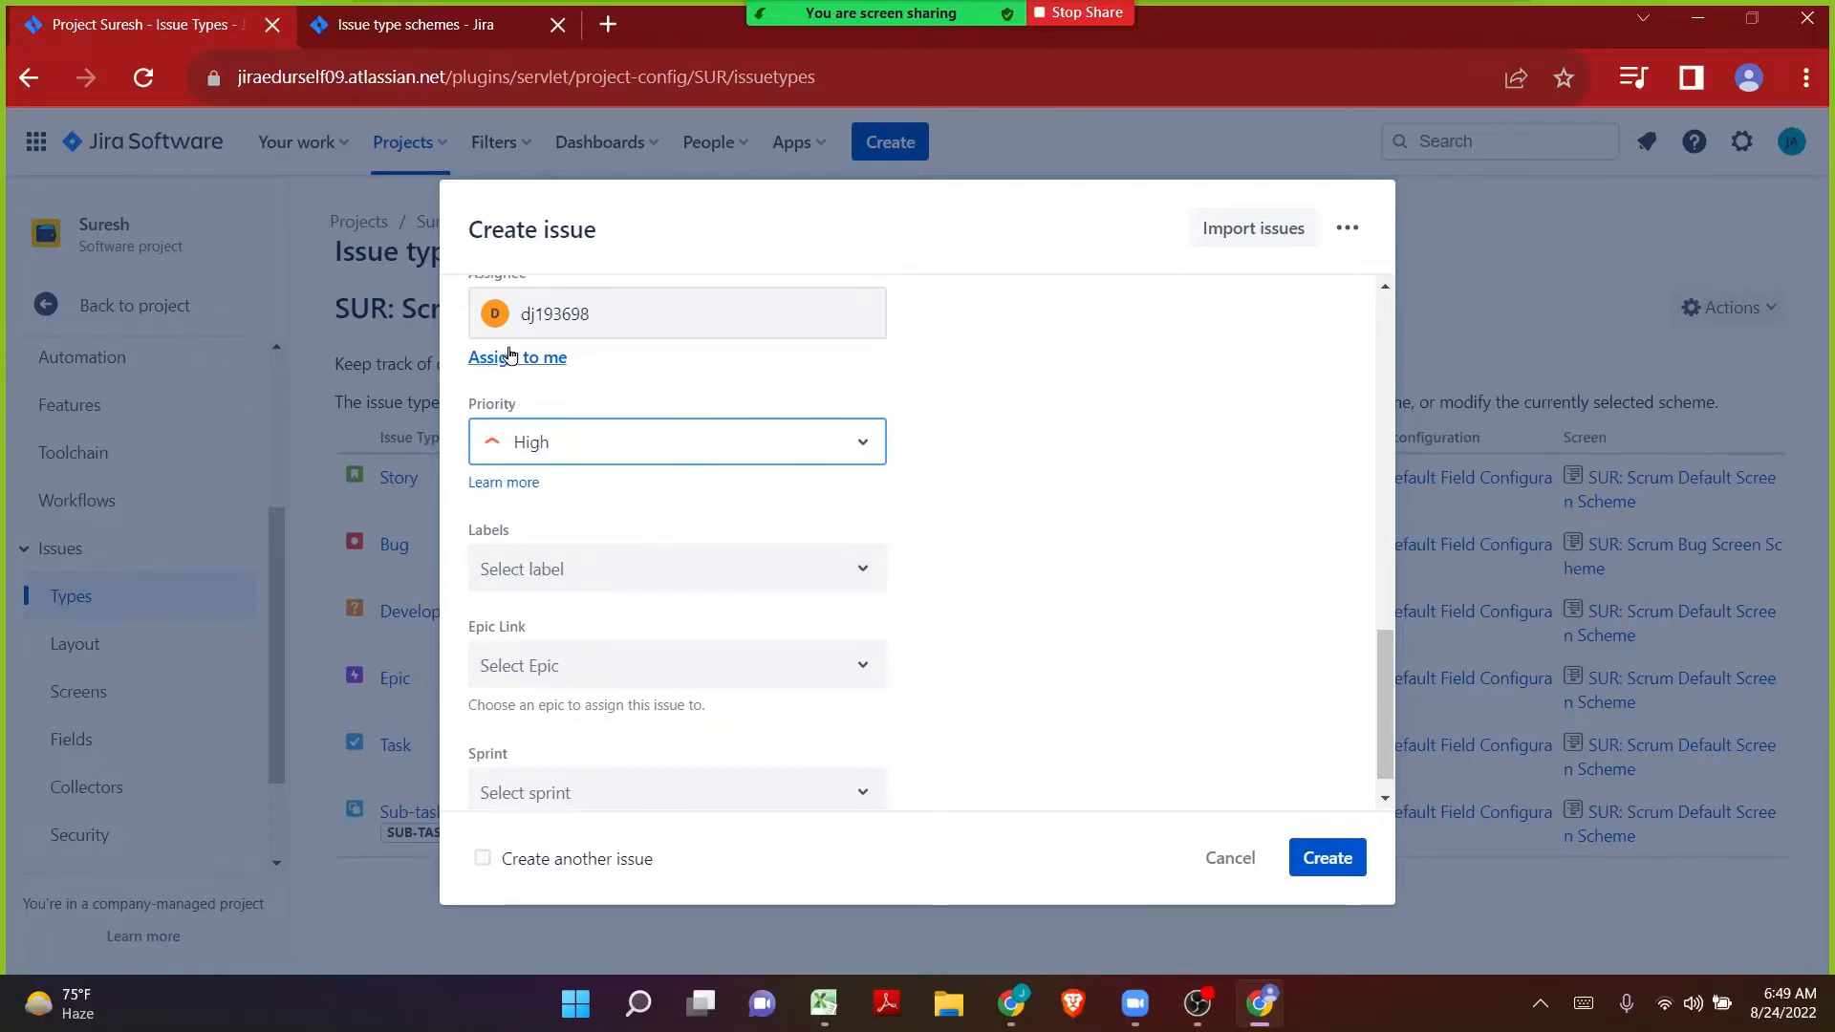
Highlight the Labels and Epic Link labels on the Development create form.
{"action": "scroll", "coordinate": [521, 392], "scroll_direction": "down", "scroll_amount": 1}
{"action": "left_click_drag", "start_coordinate": [466, 498], "coordinate": [514, 500]}
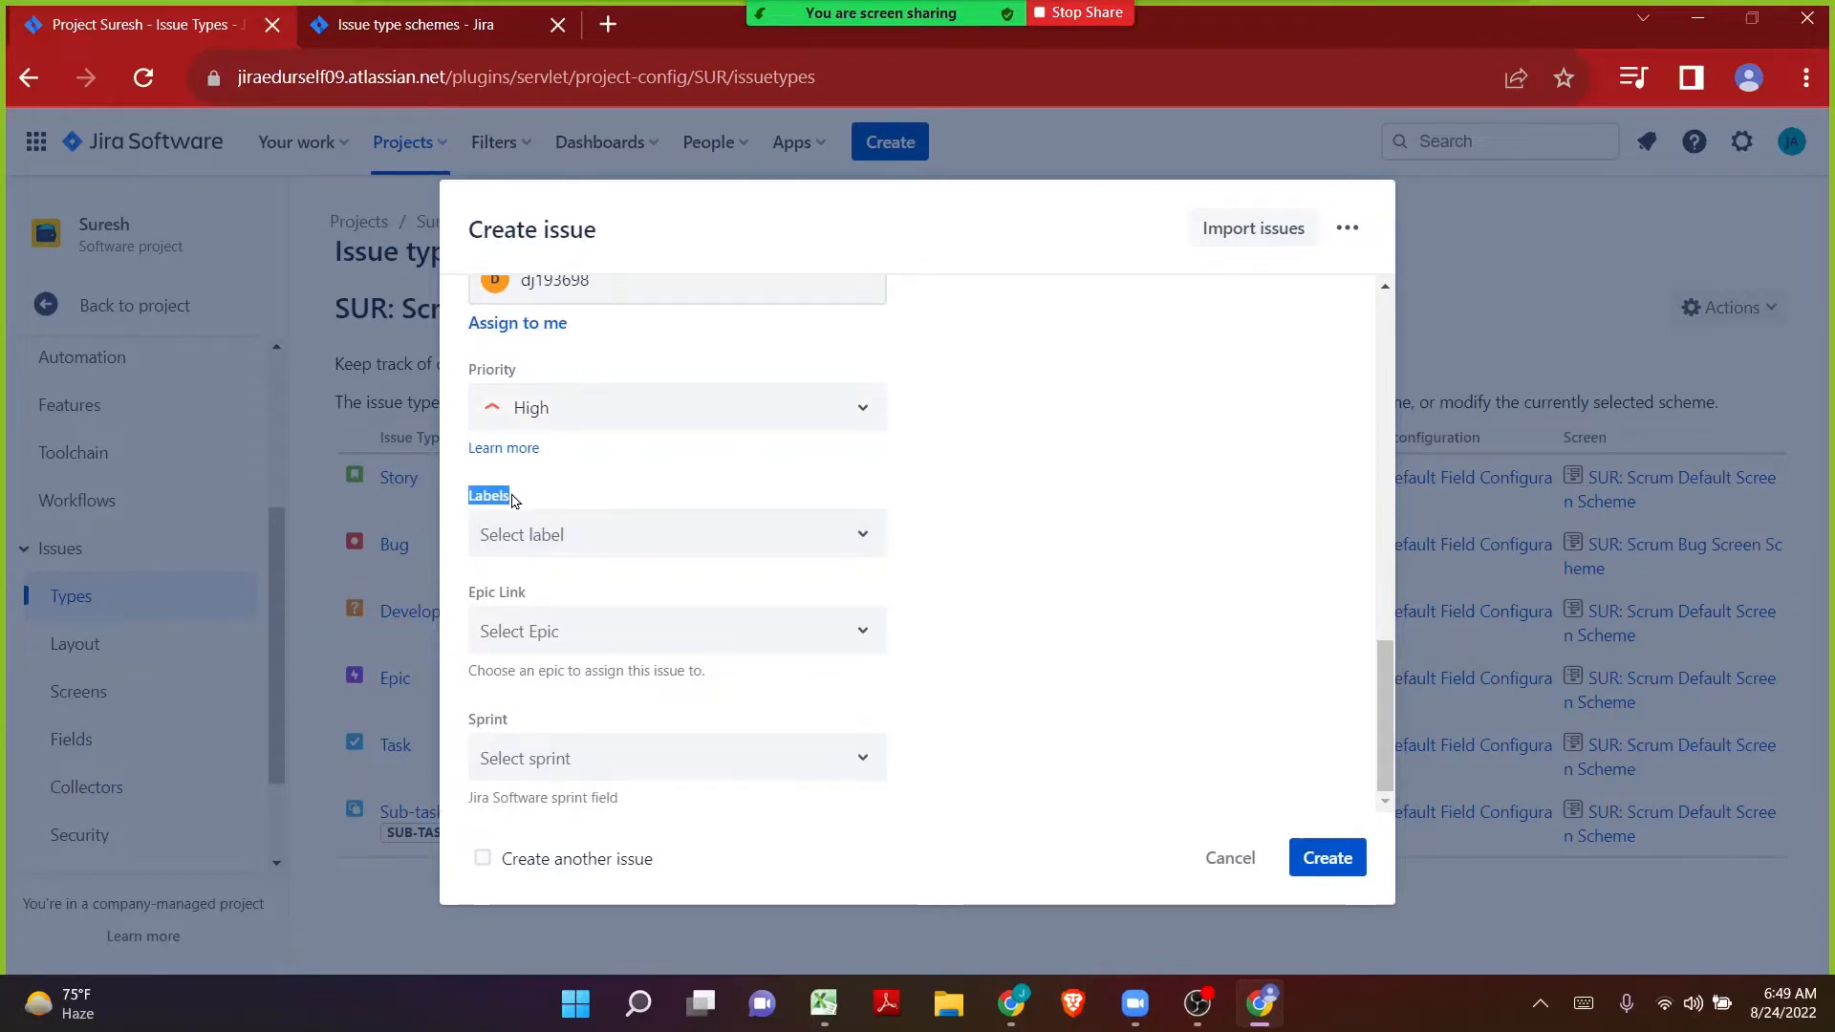
{"action": "left_click_drag", "start_coordinate": [462, 595], "coordinate": [563, 588]}
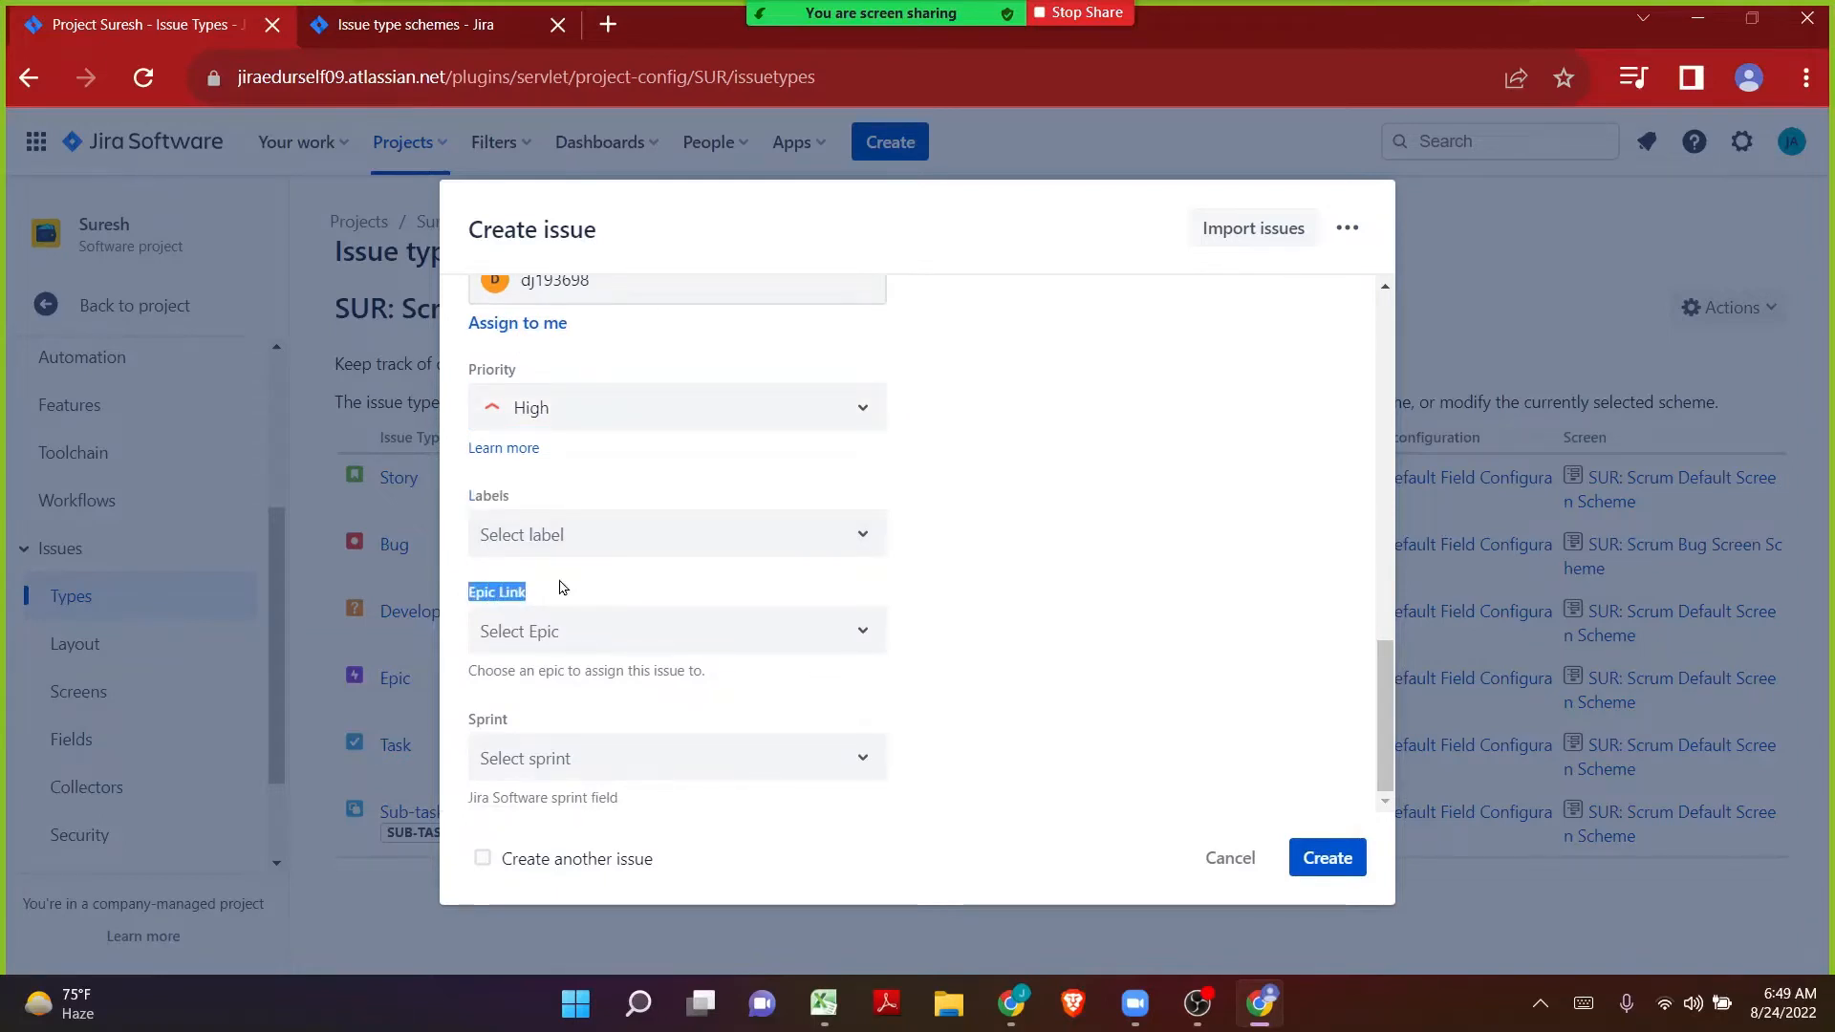
Enter "sdadadf" in the required Summary field of the Development issue.
{"action": "scroll", "coordinate": [564, 587], "scroll_direction": "up", "scroll_amount": 6}
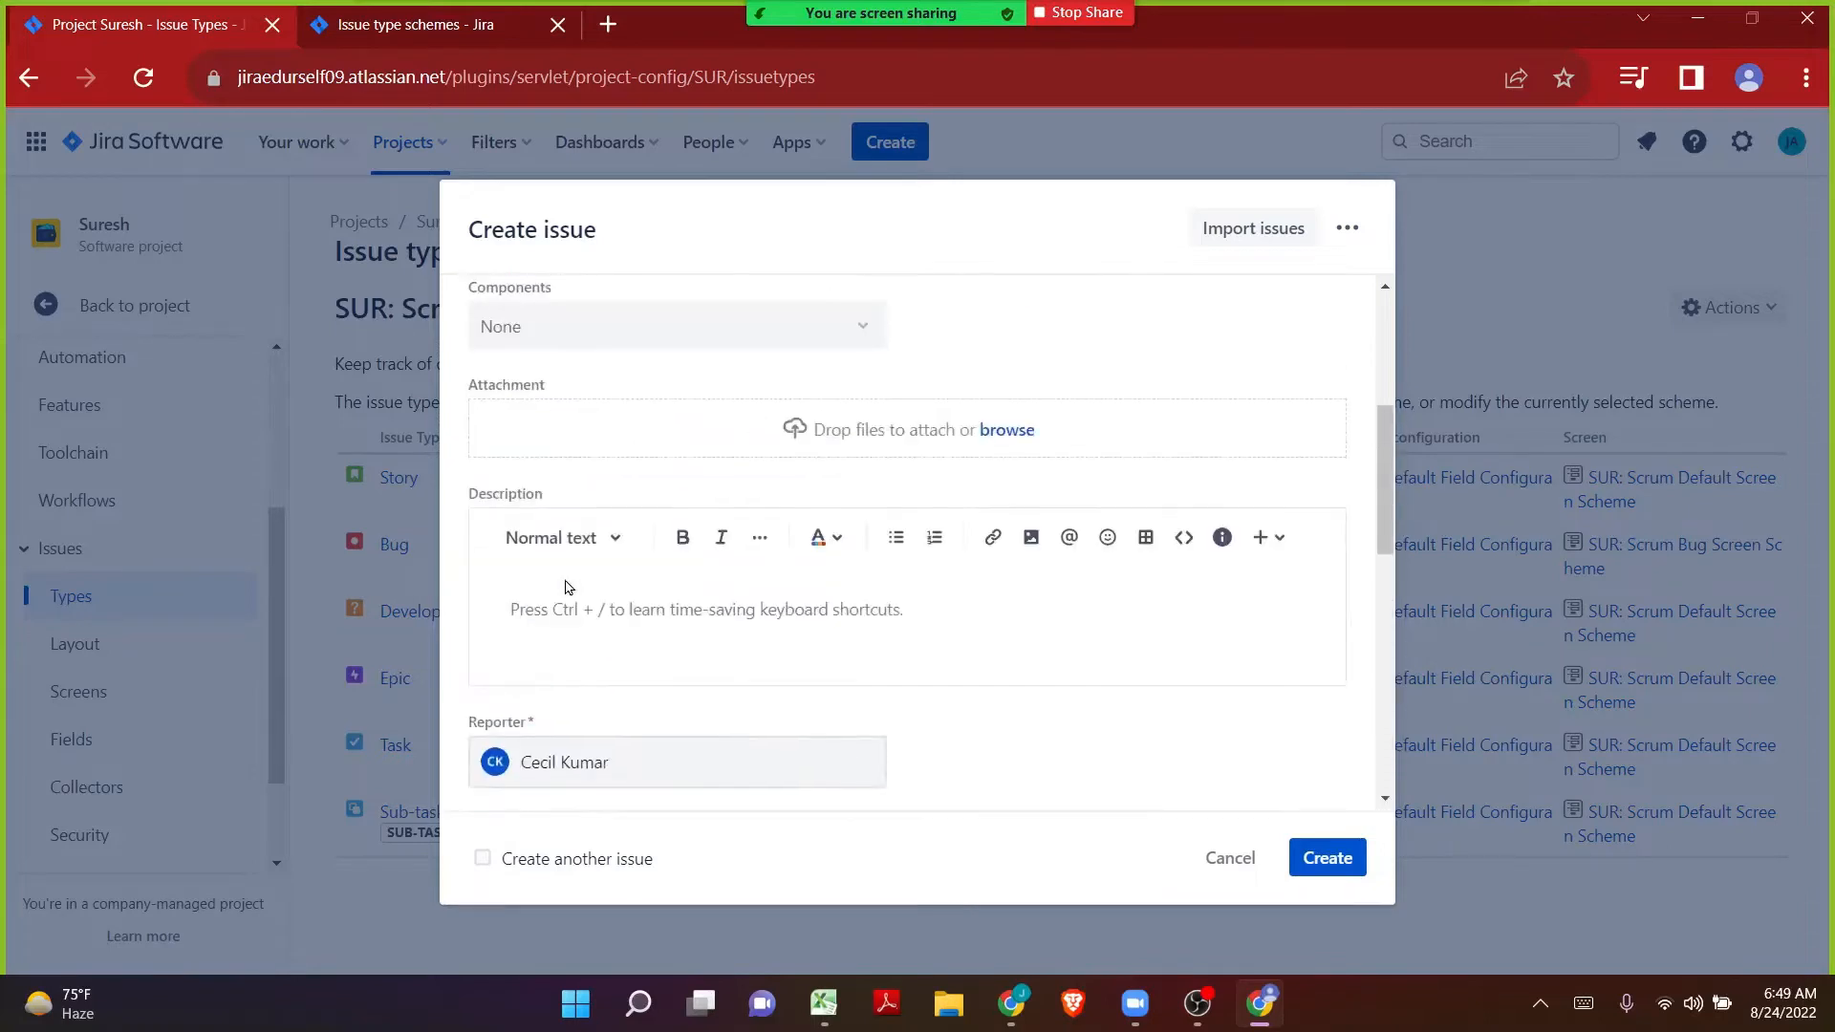
{"action": "scroll", "coordinate": [565, 587], "scroll_direction": "up", "scroll_amount": 3}
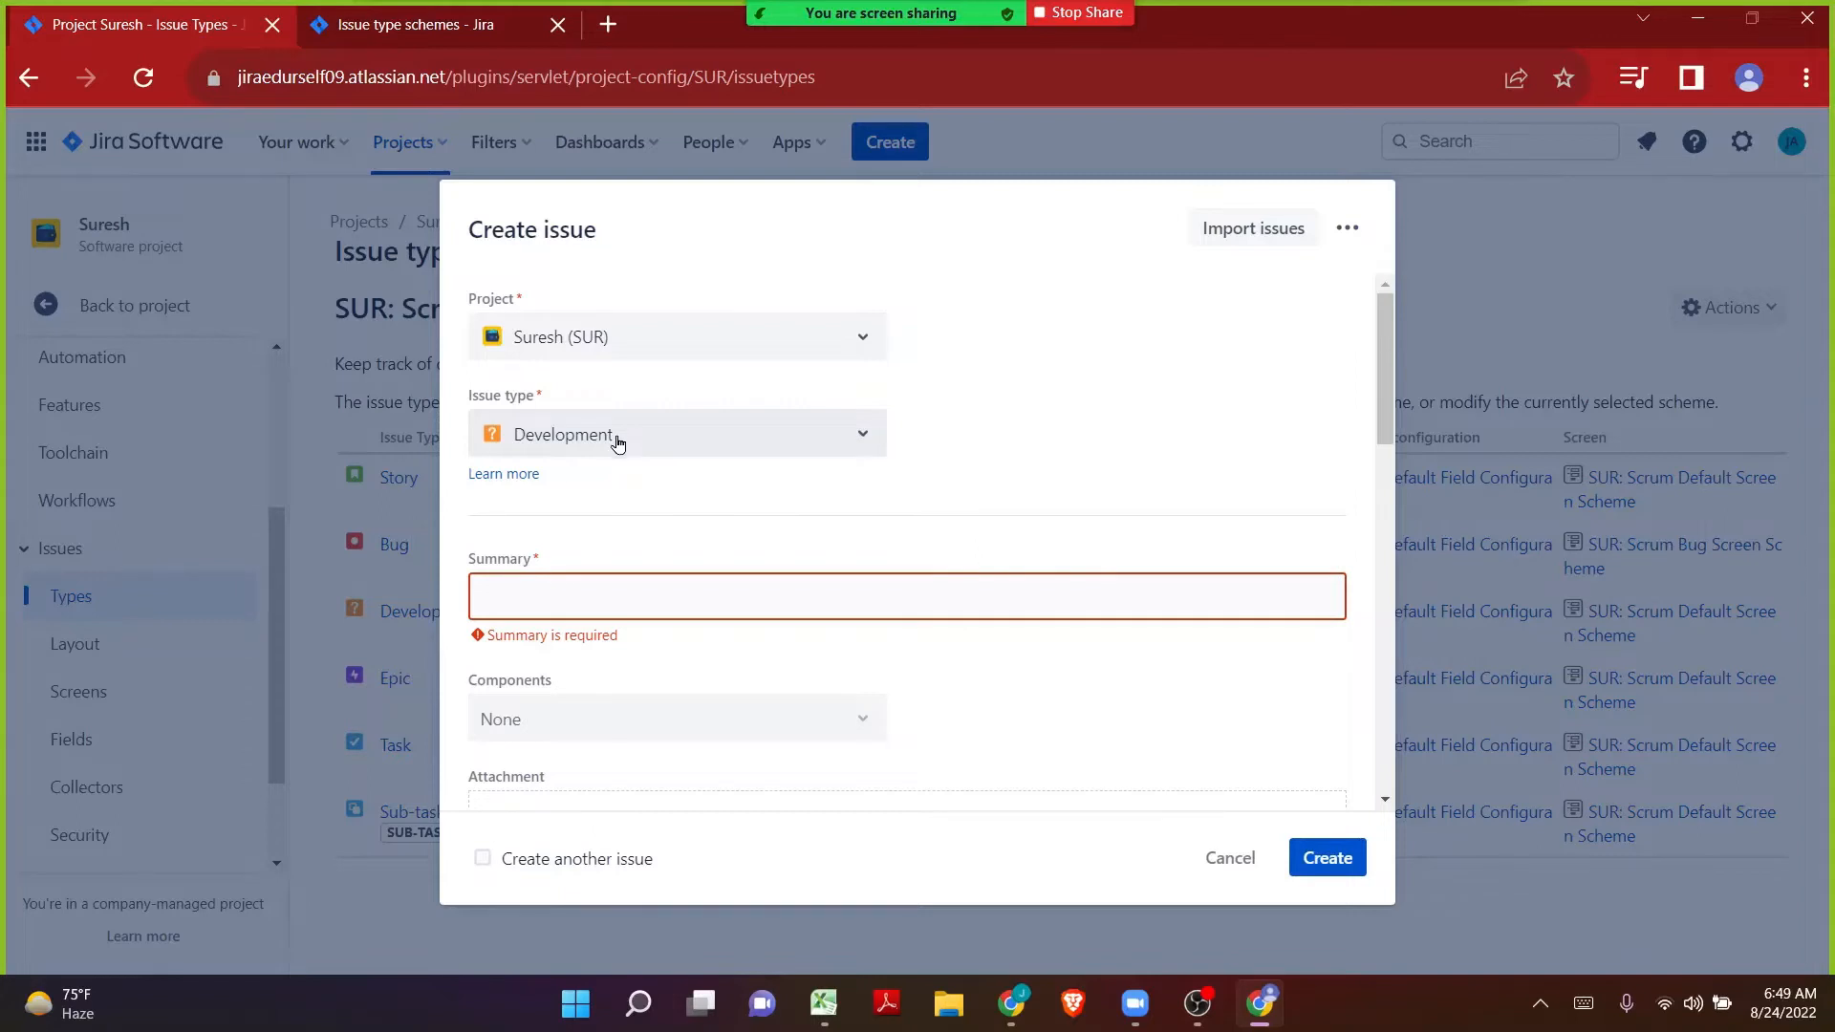
{"action": "left_click", "coordinate": [521, 598]}
{"action": "type", "text": "sdadadf"}
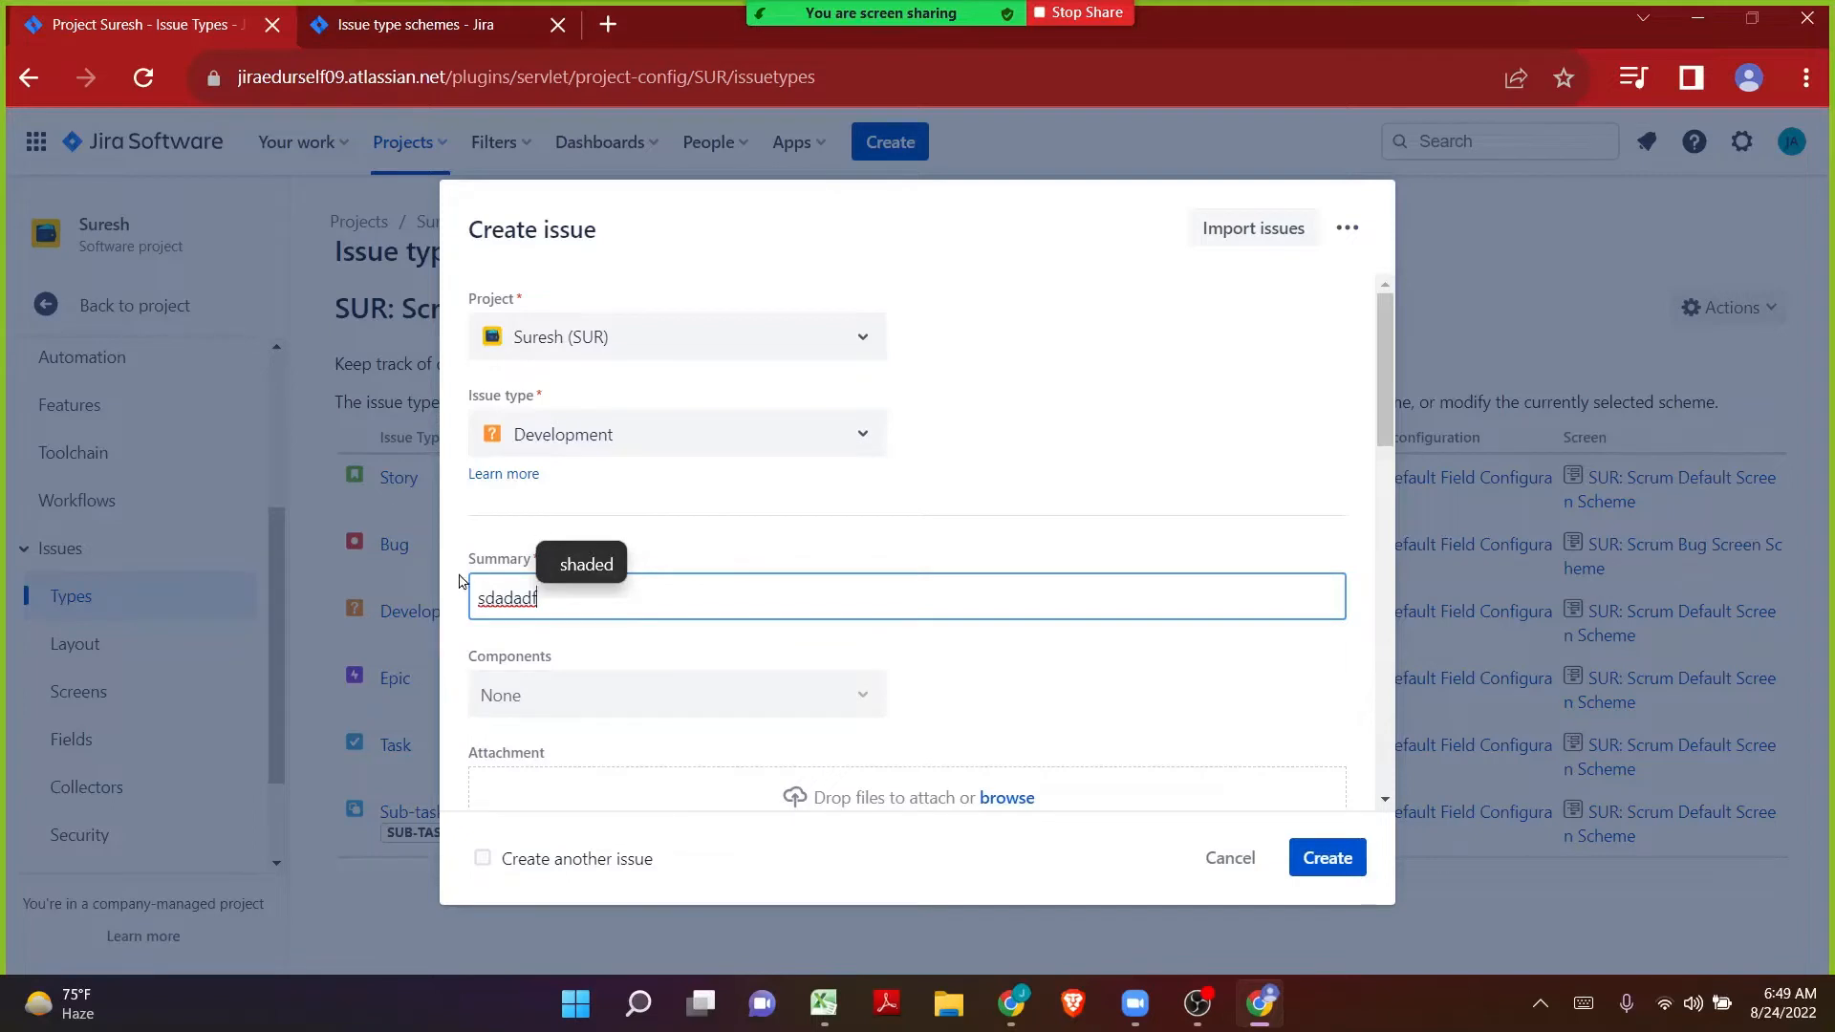
Look at the available choices for the Epic Link and Sprint fields, closing each list without selecting anything.
{"action": "scroll", "coordinate": [462, 585], "scroll_direction": "down", "scroll_amount": 5}
{"action": "scroll", "coordinate": [461, 589], "scroll_direction": "down", "scroll_amount": 5}
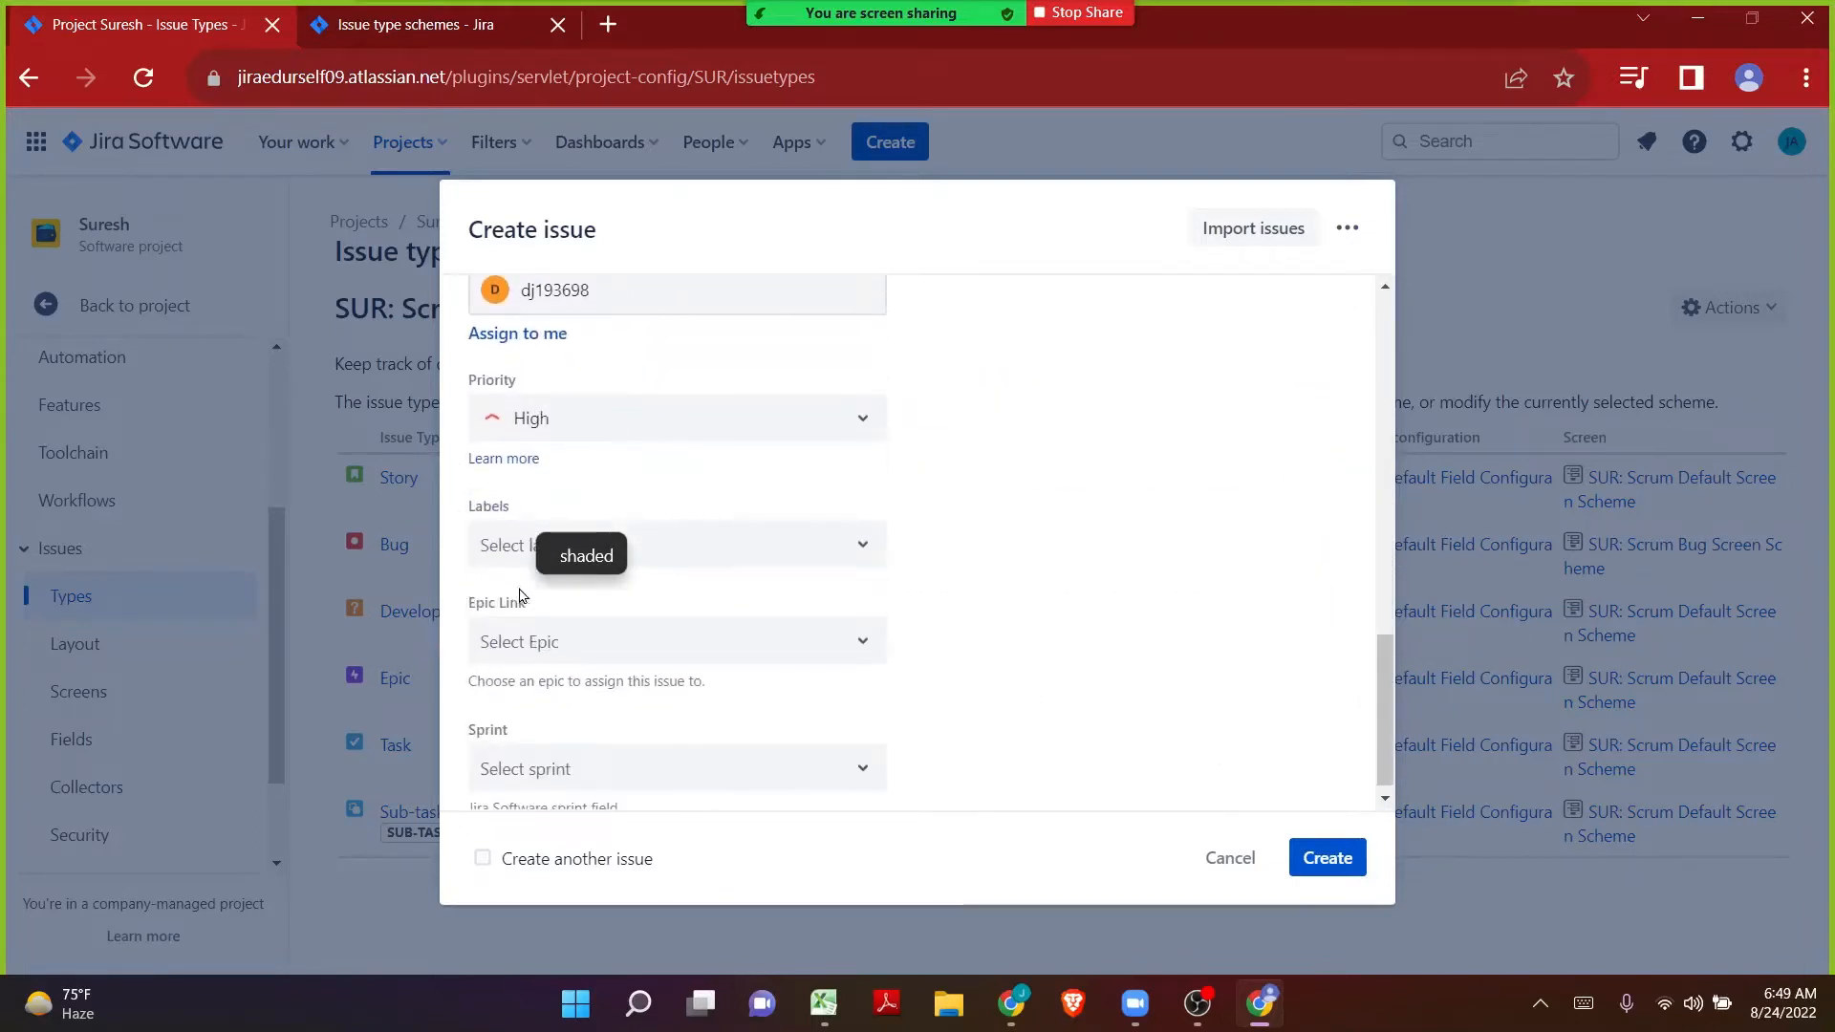
{"action": "left_click", "coordinate": [548, 639]}
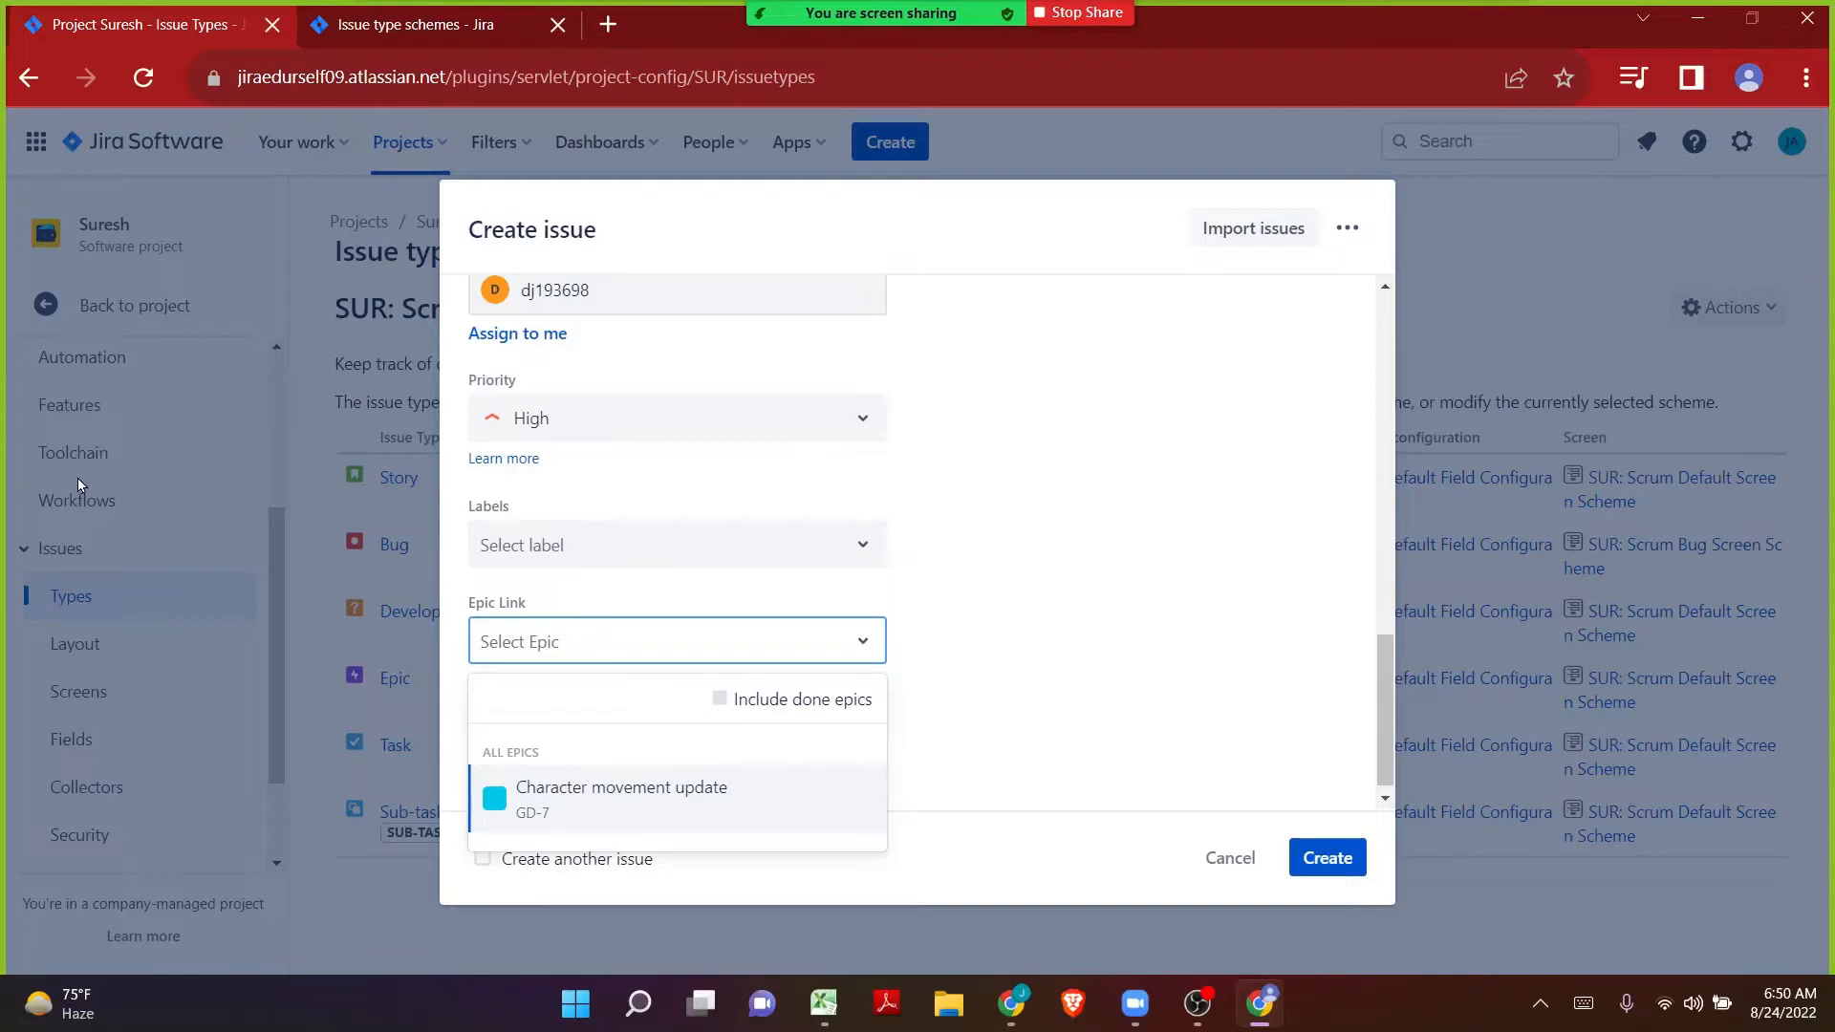
{"action": "left_click", "coordinate": [884, 588]}
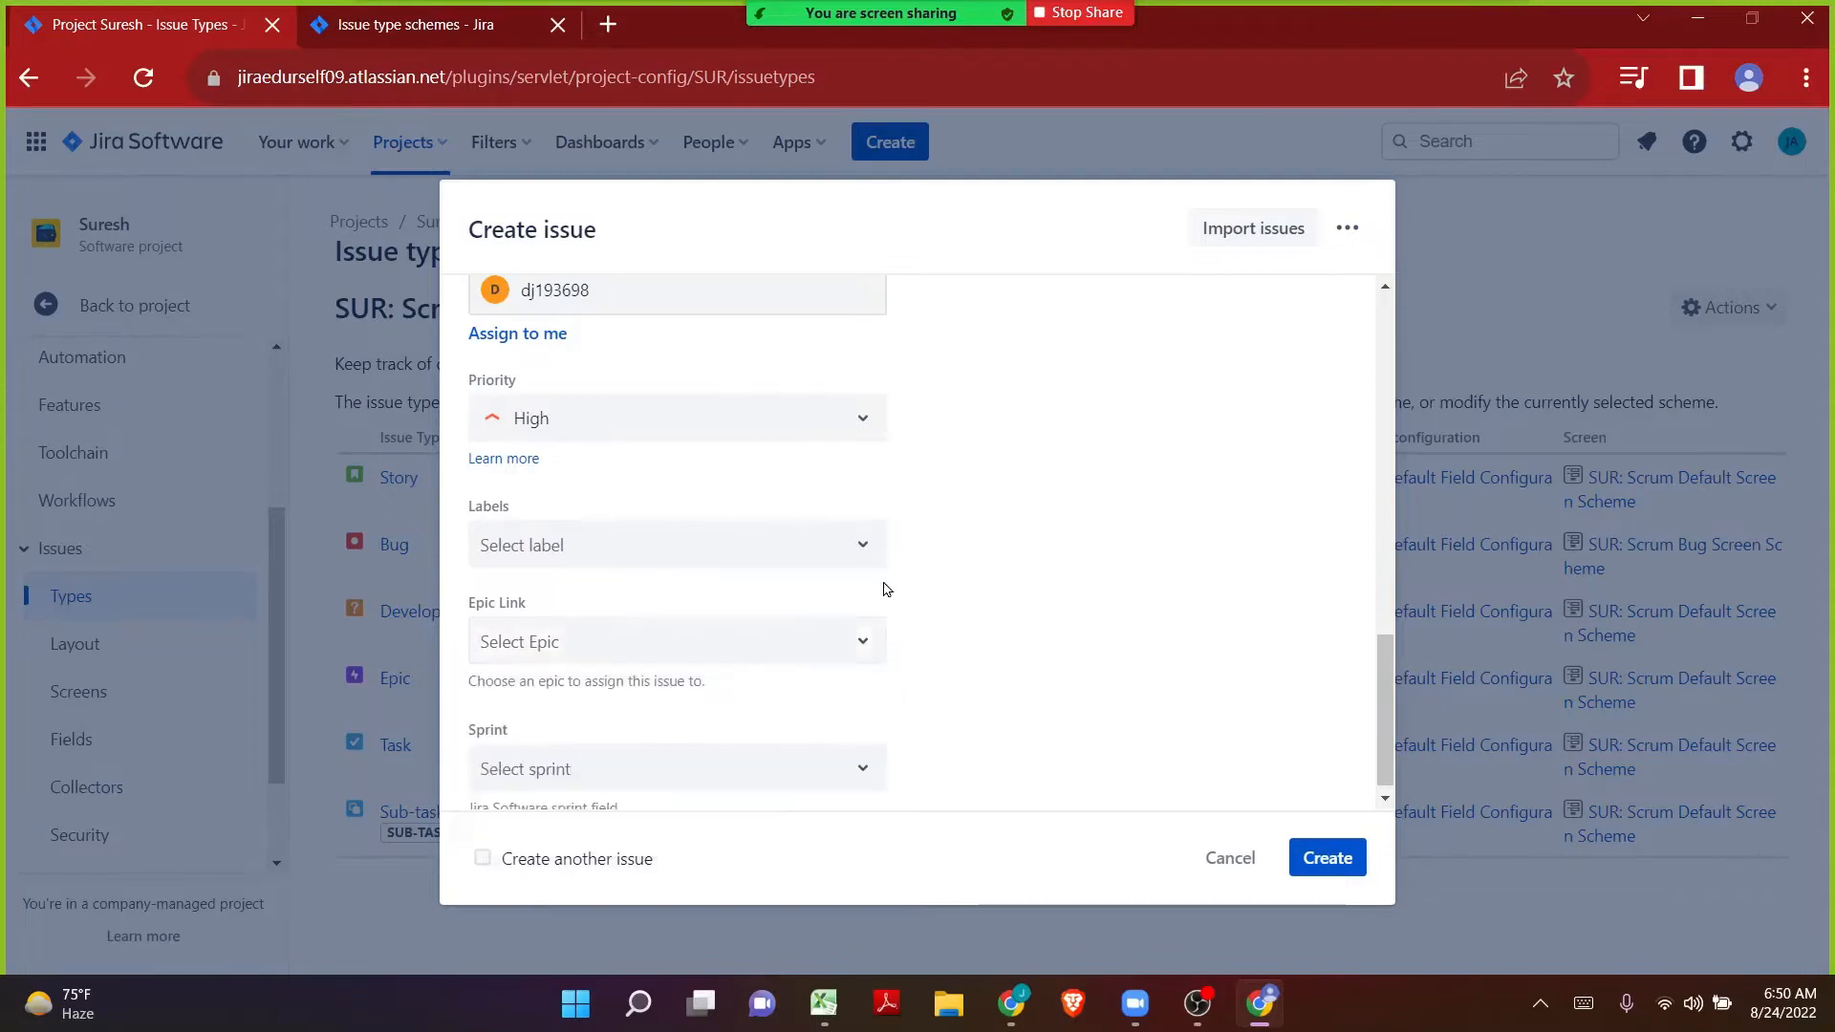
{"action": "scroll", "coordinate": [884, 588], "scroll_direction": "down", "scroll_amount": 1}
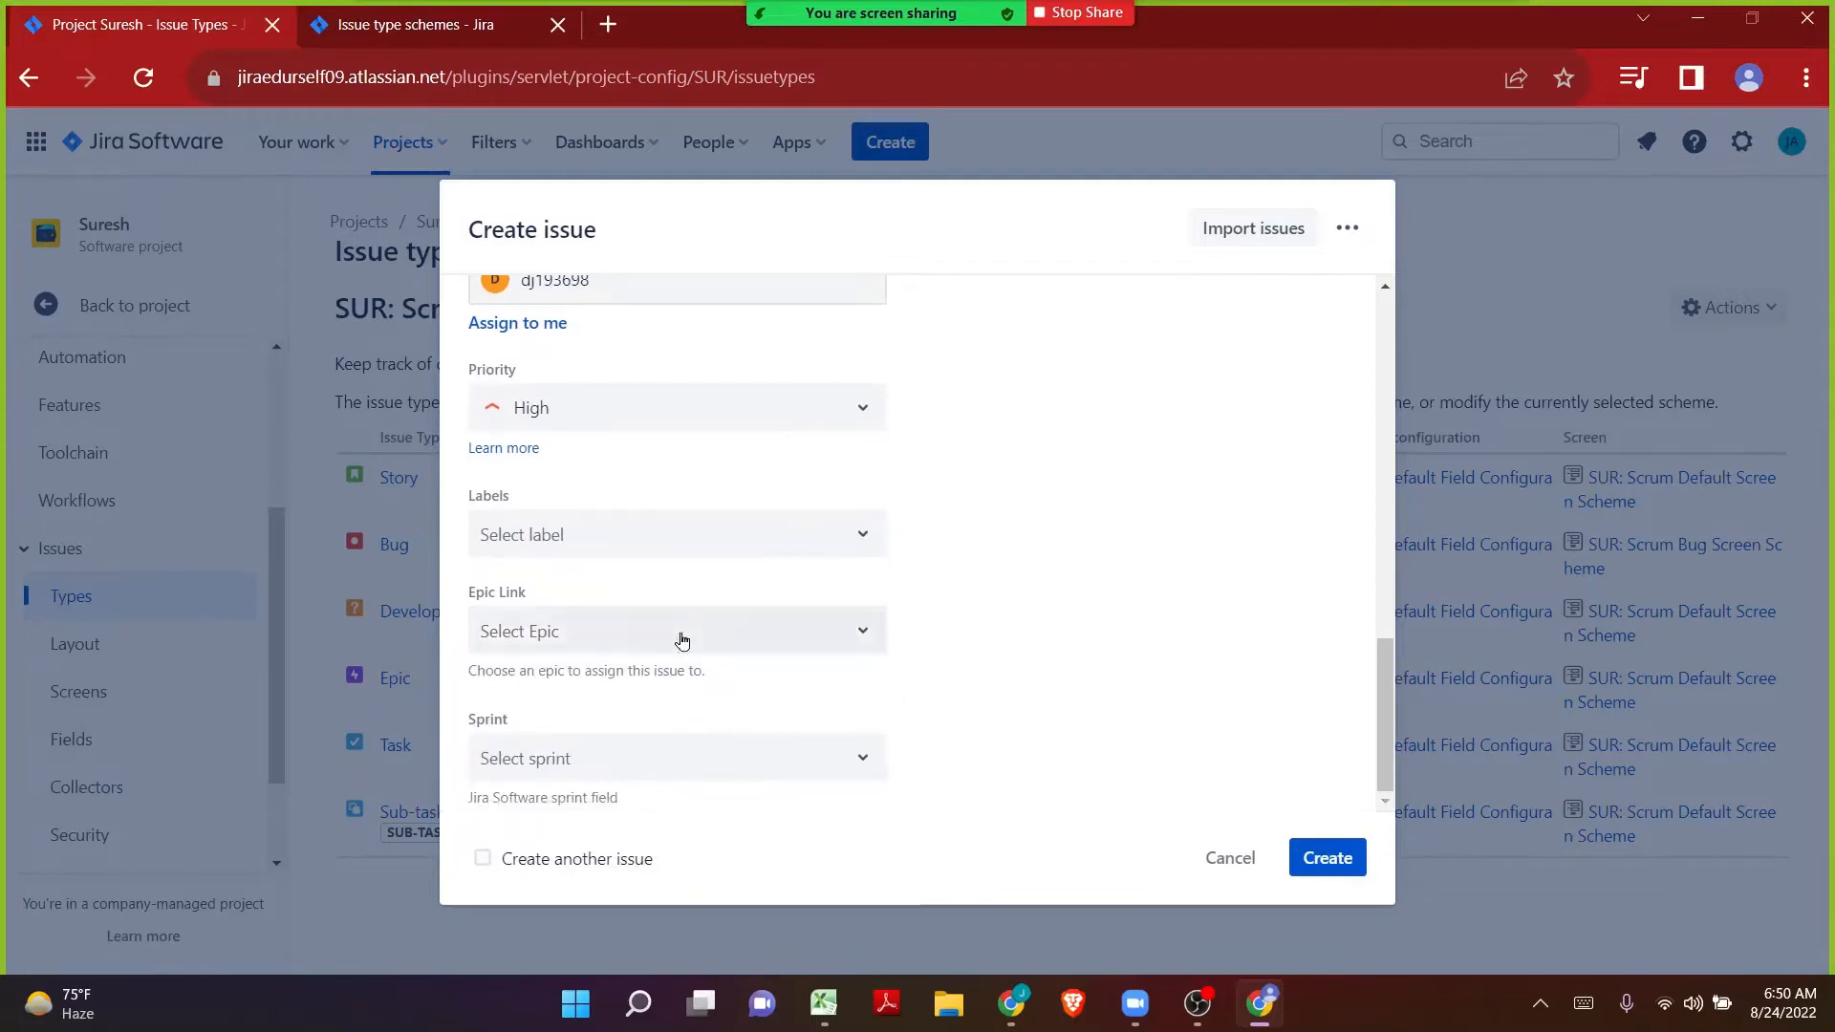
{"action": "left_click", "coordinate": [560, 754]}
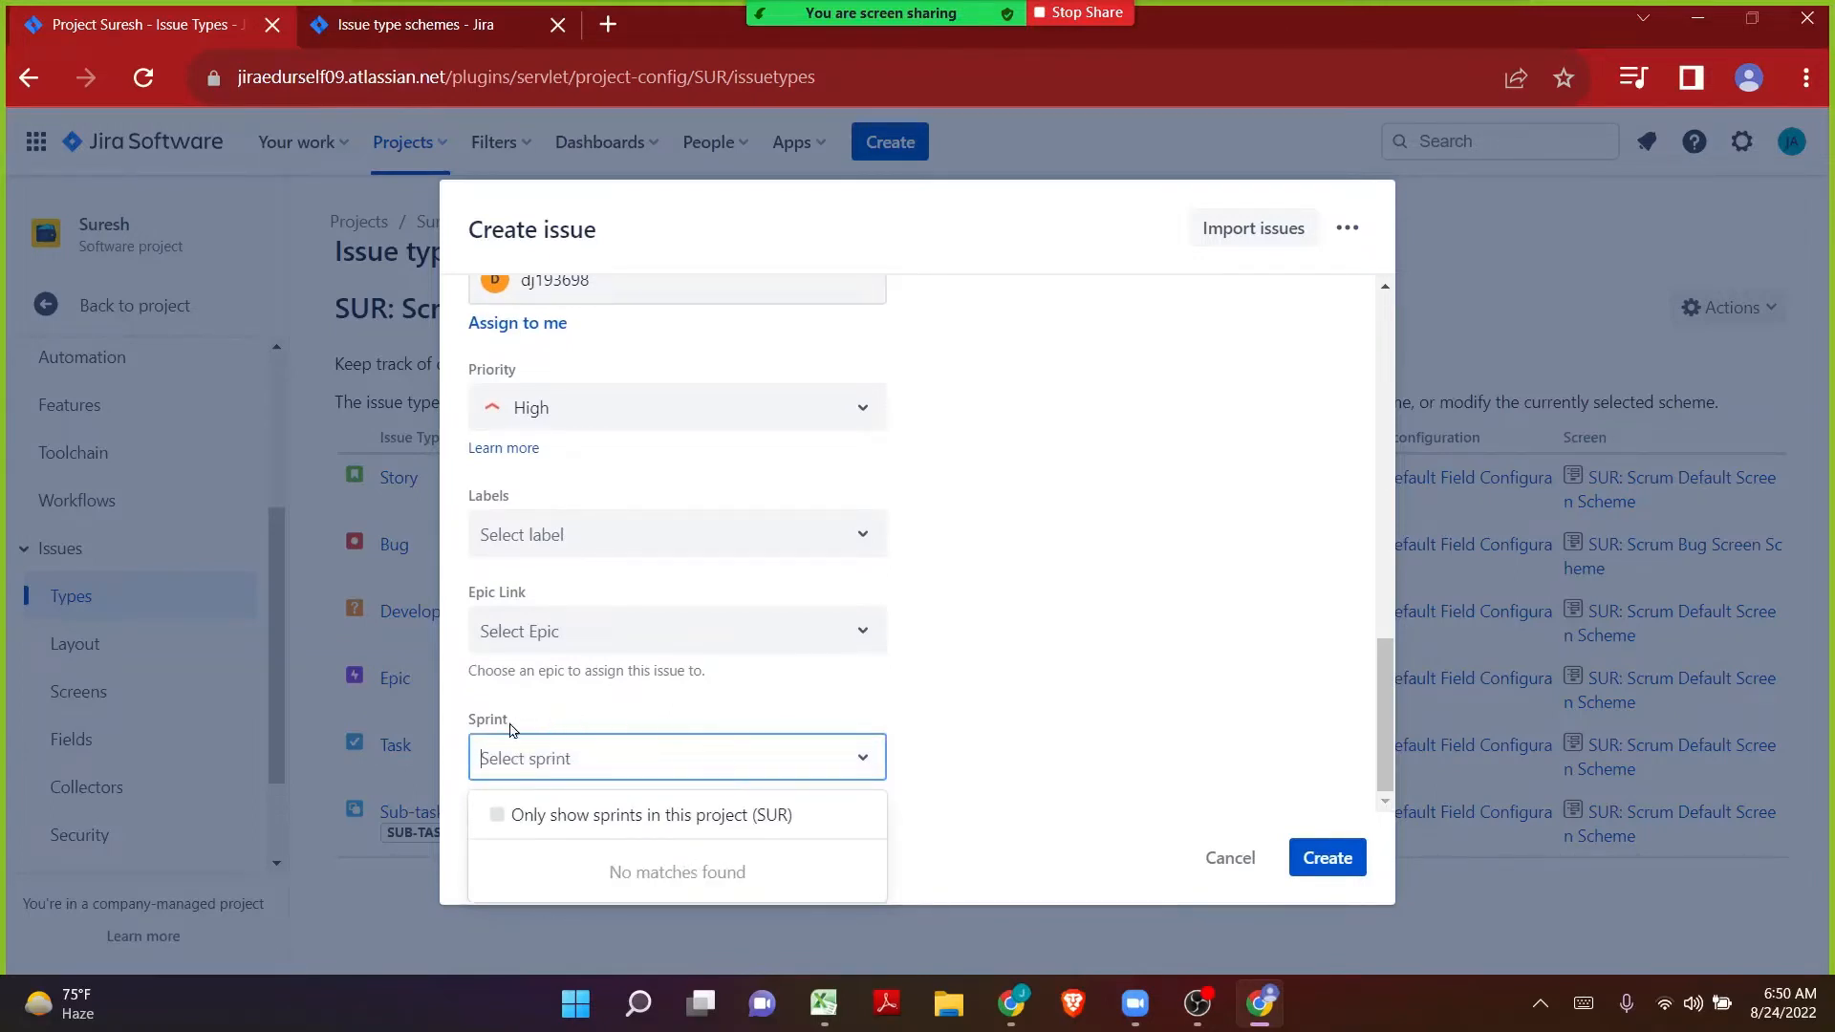
{"action": "left_click", "coordinate": [1038, 631]}
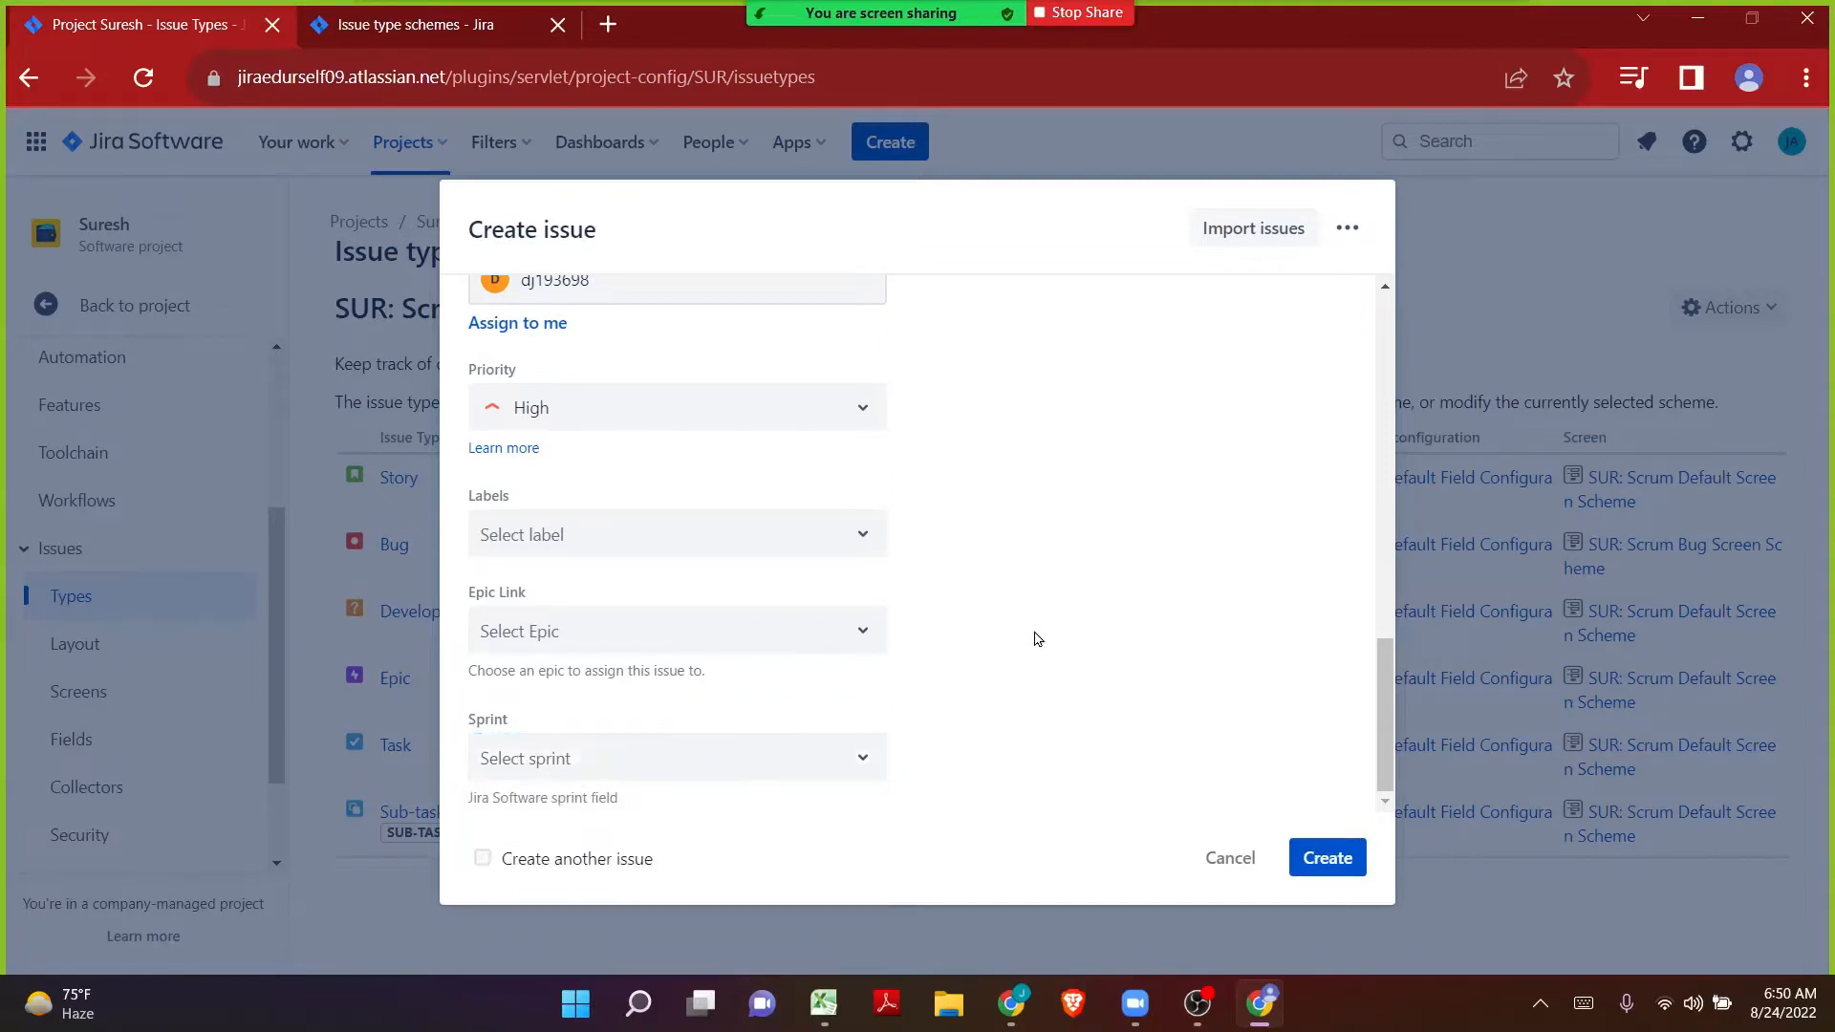
Switch to the Excel notes and enter "System Fields - given by Jira and can be same across the" in cell B27.
{"action": "left_click", "coordinate": [845, 999]}
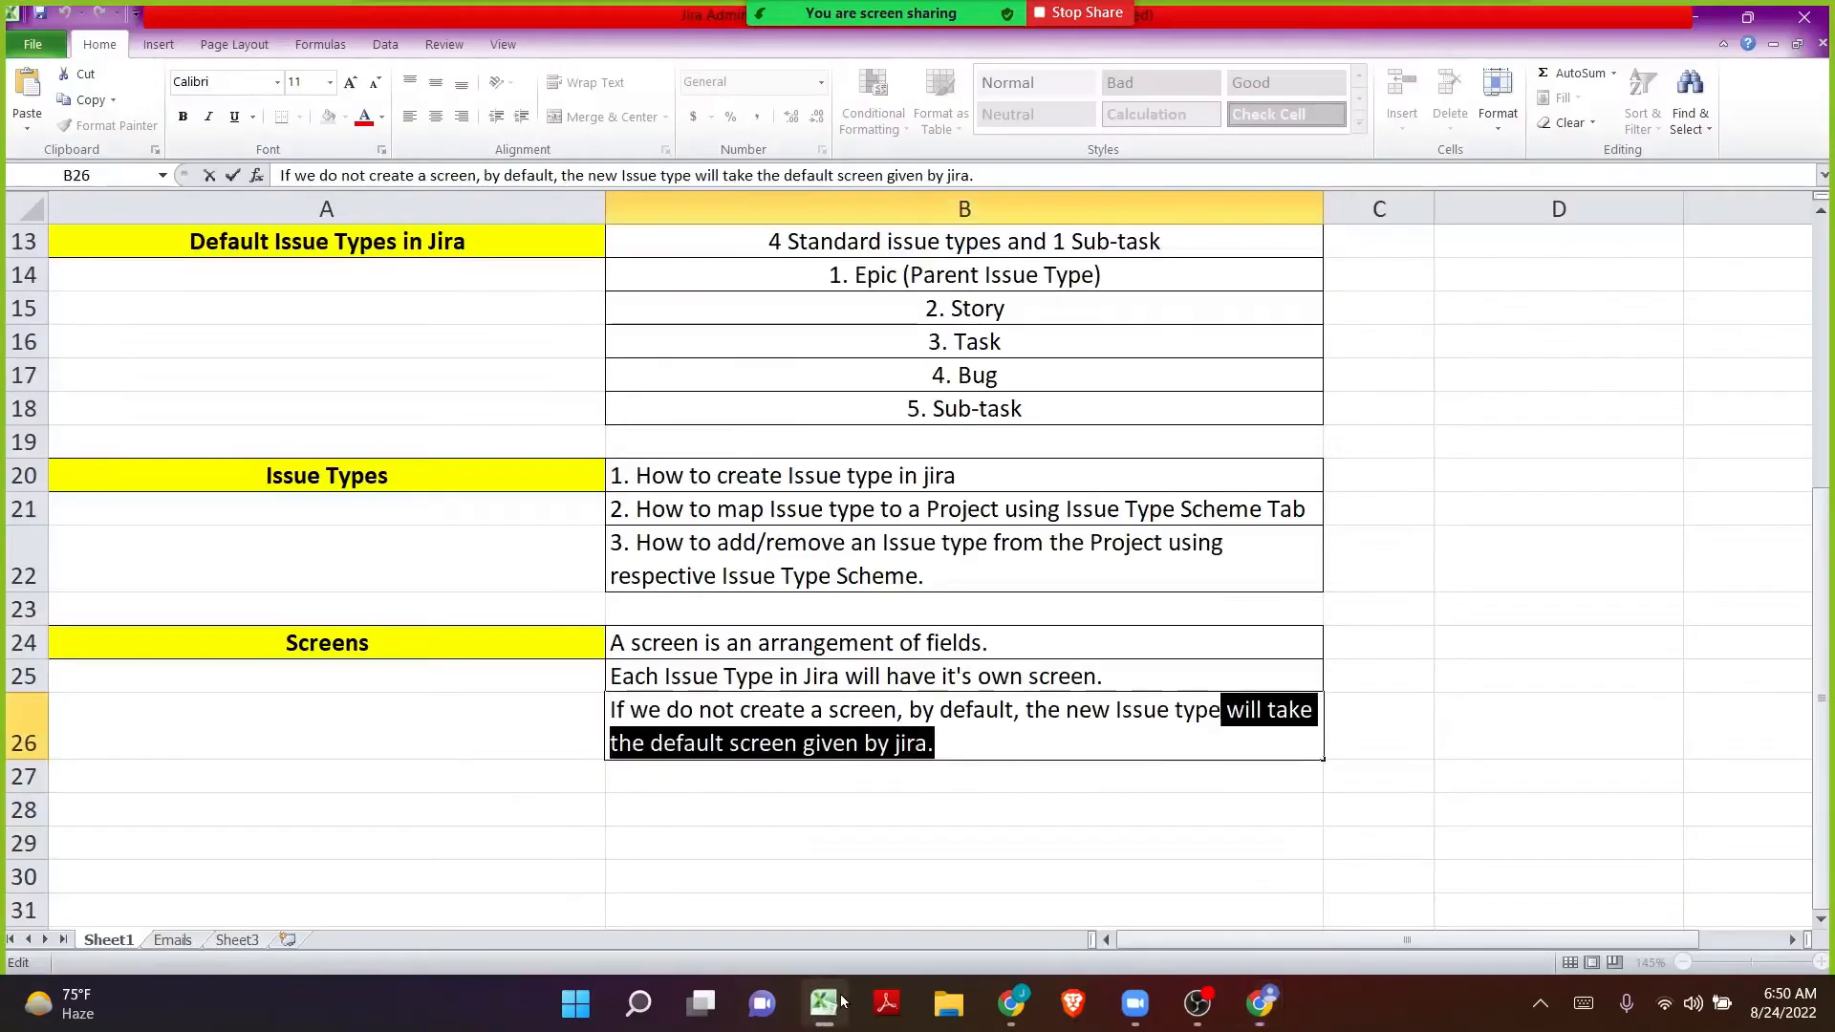
{"action": "left_click", "coordinate": [753, 803]}
{"action": "left_click", "coordinate": [743, 779]}
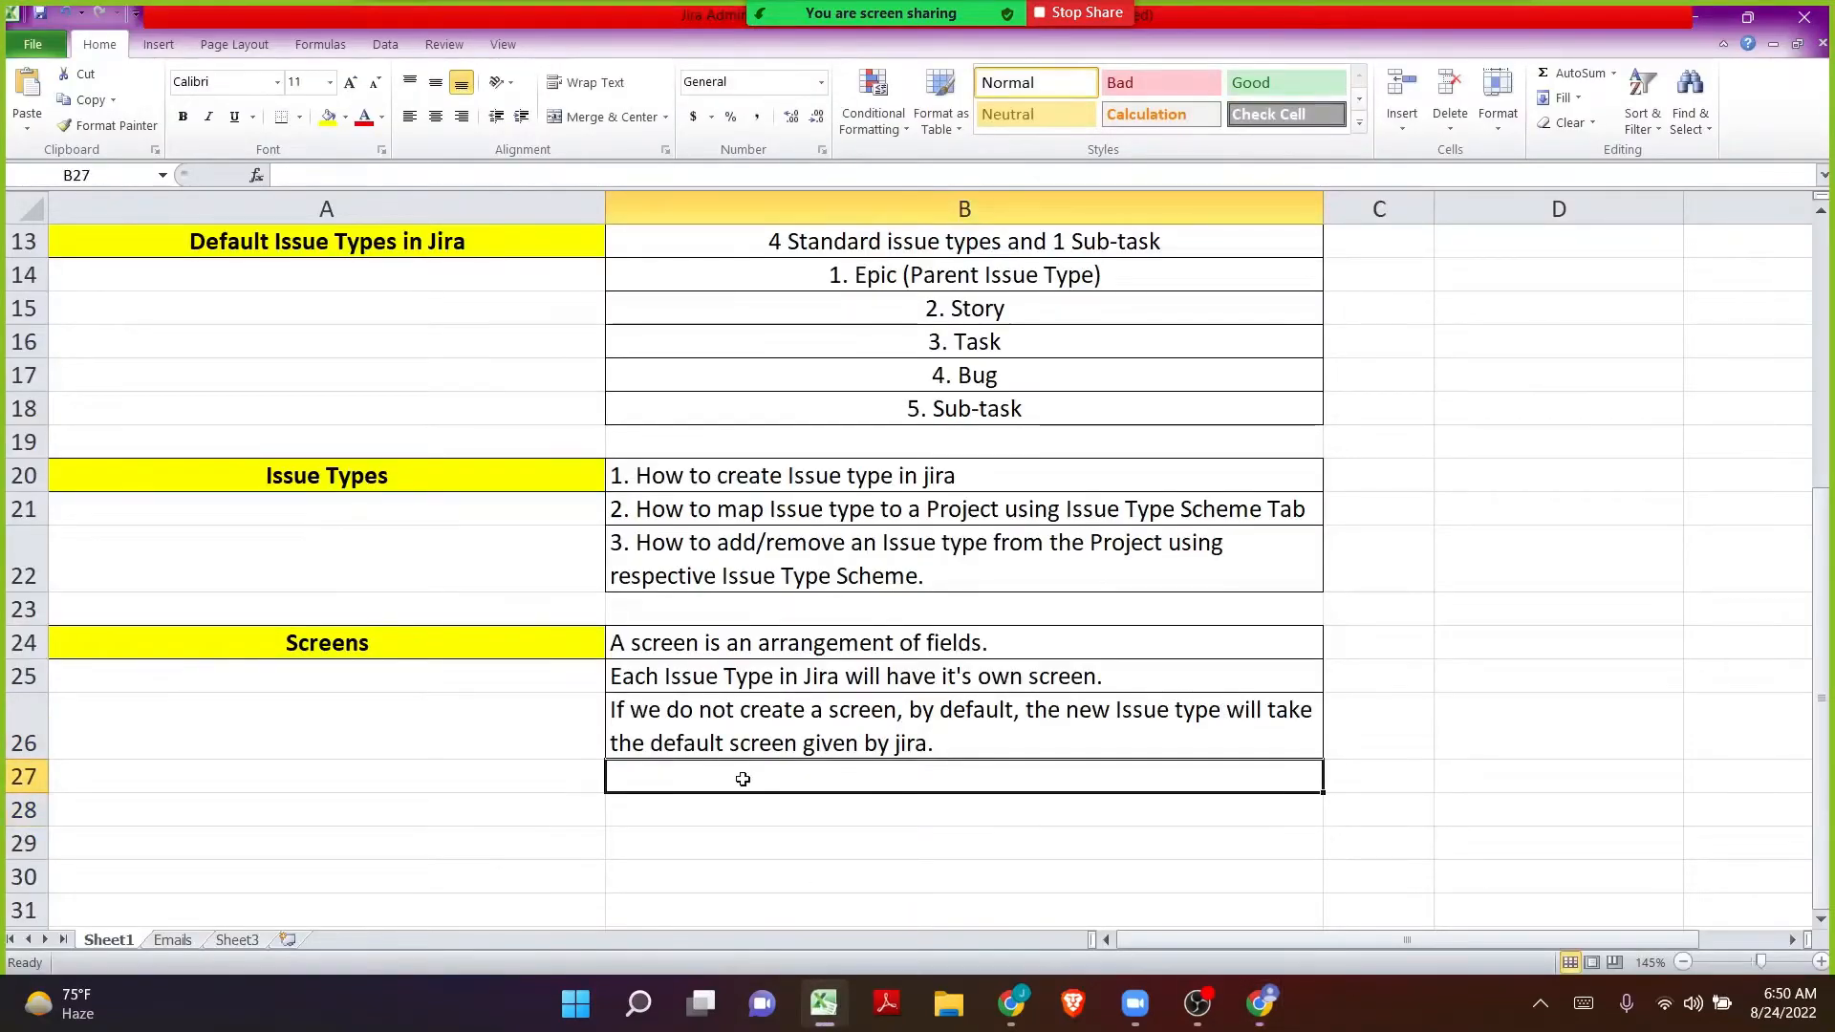
{"action": "type", "text": "System"}
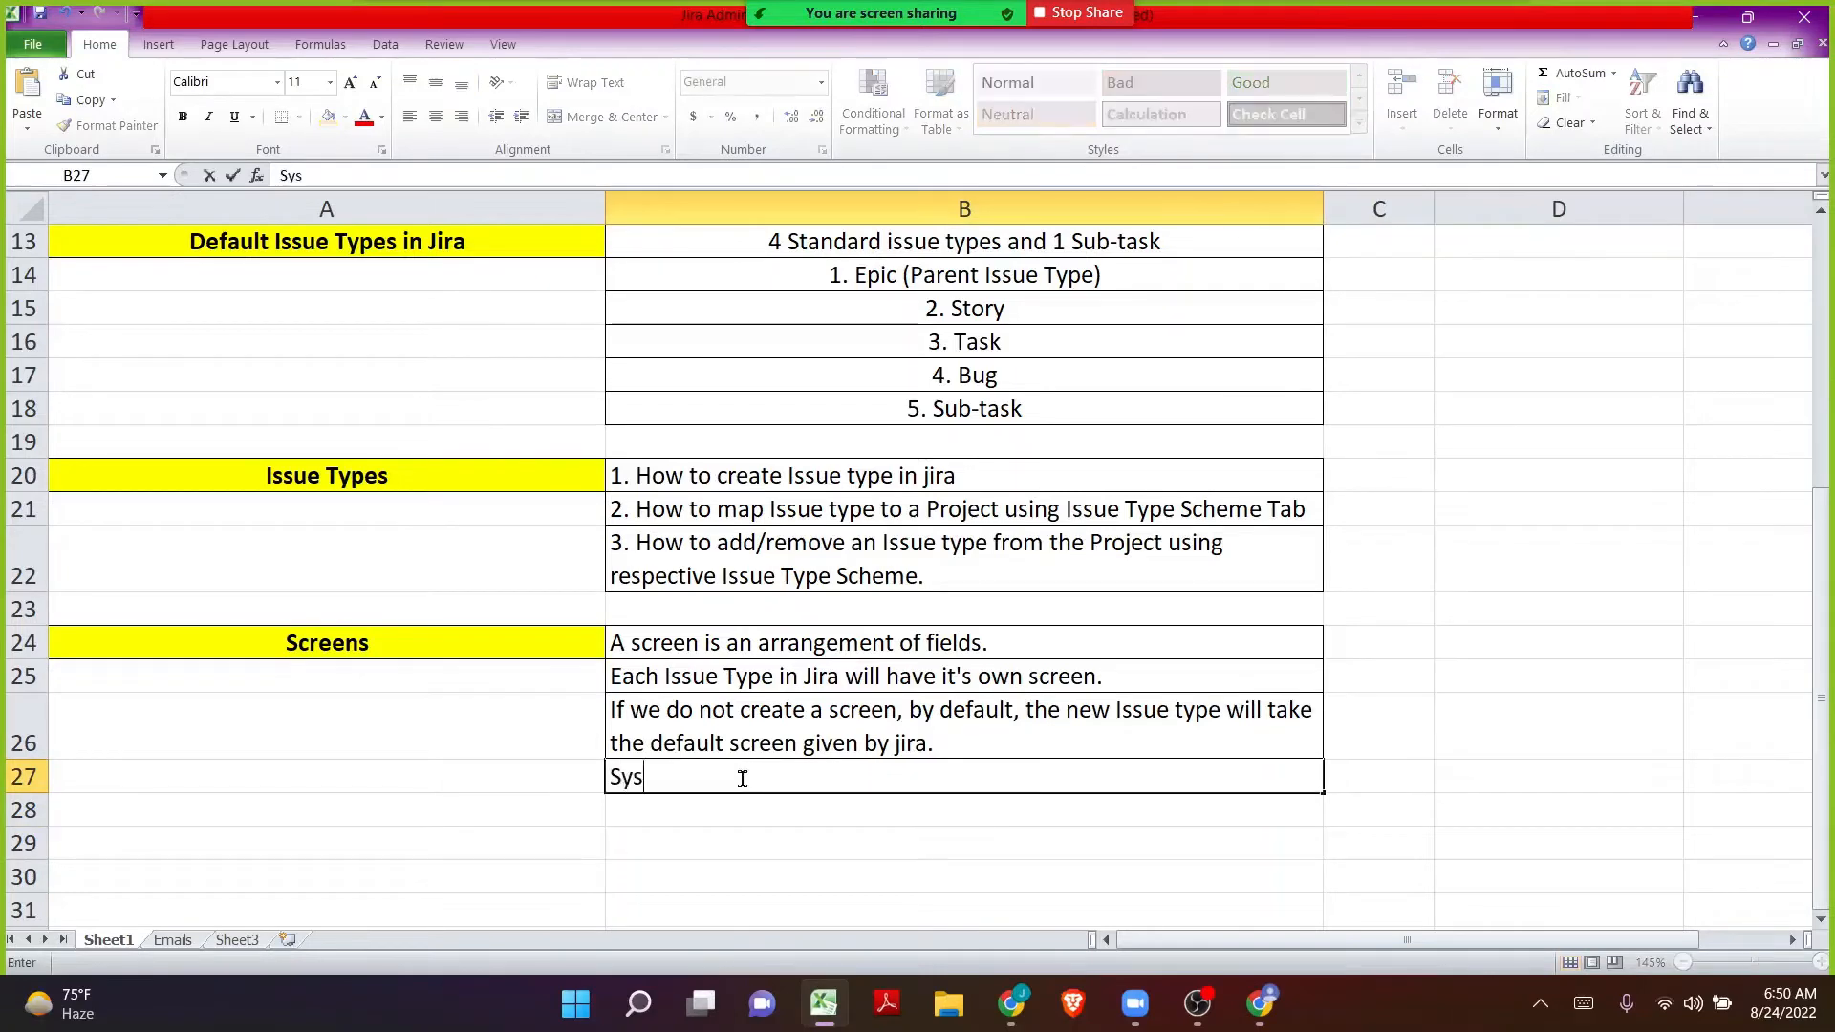
{"action": "type", "text": "lds - "}
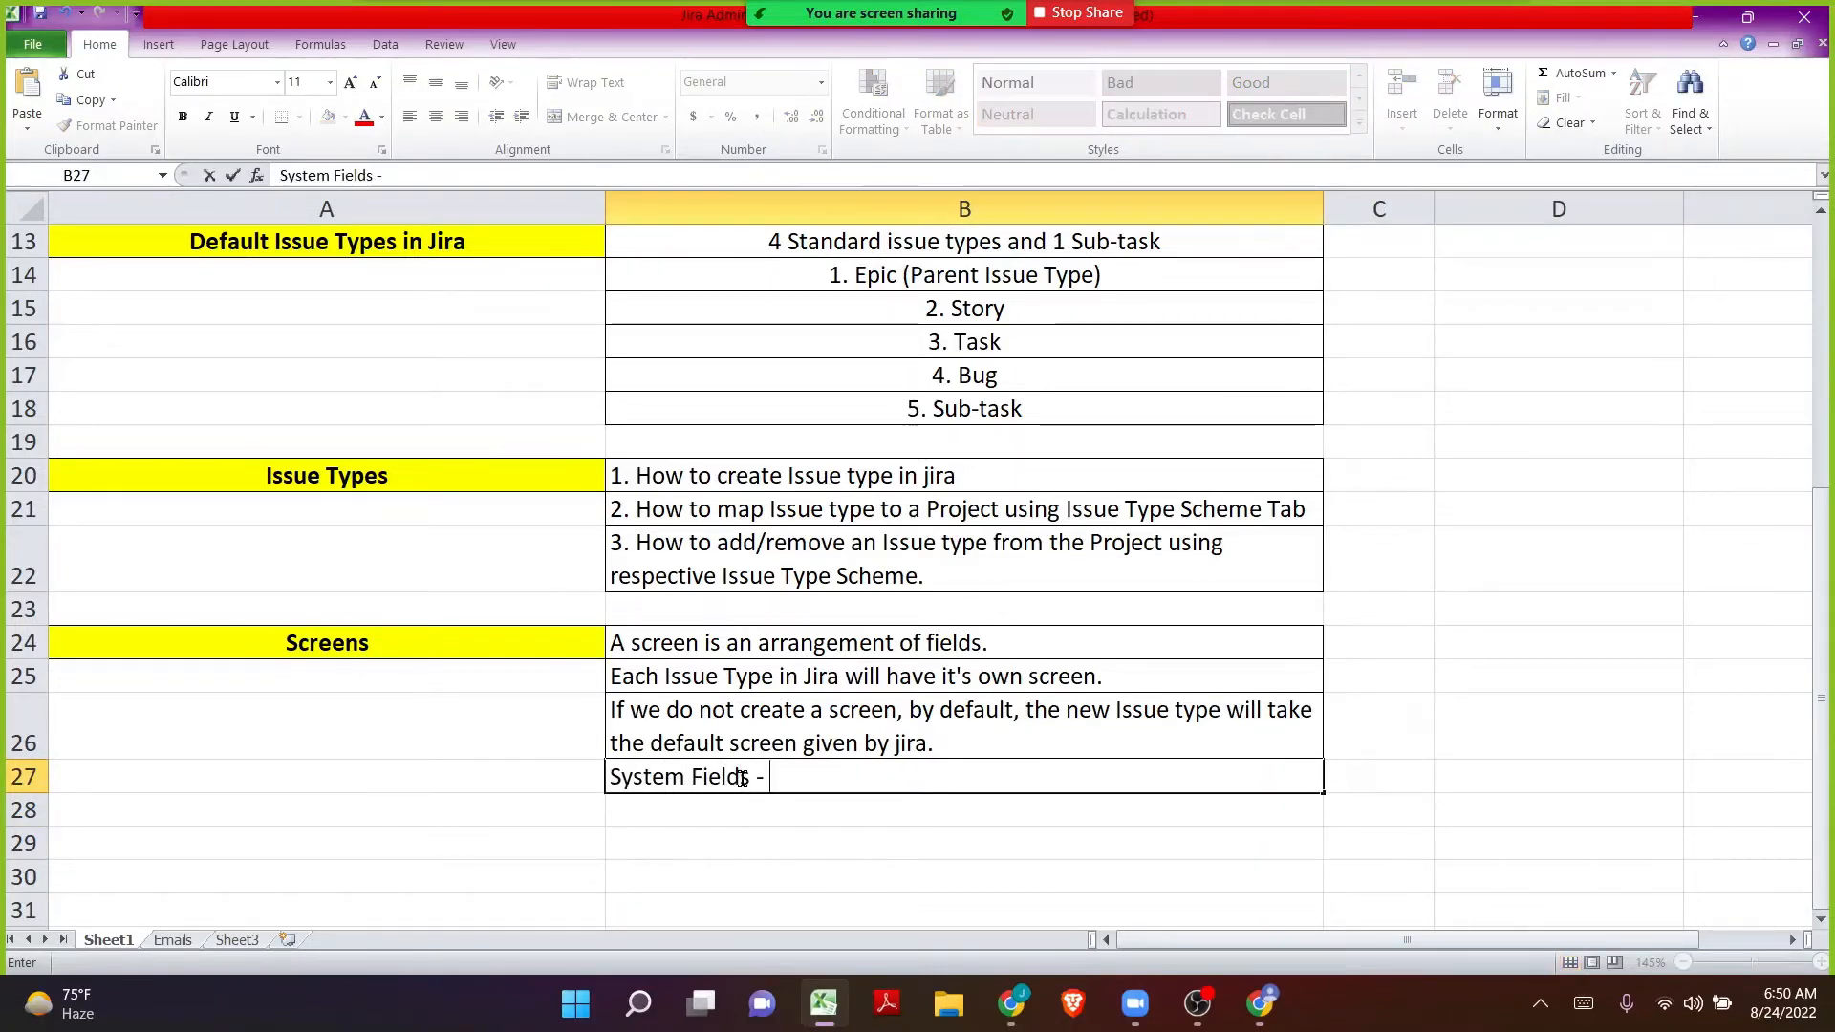
{"action": "type", "text": "given by "}
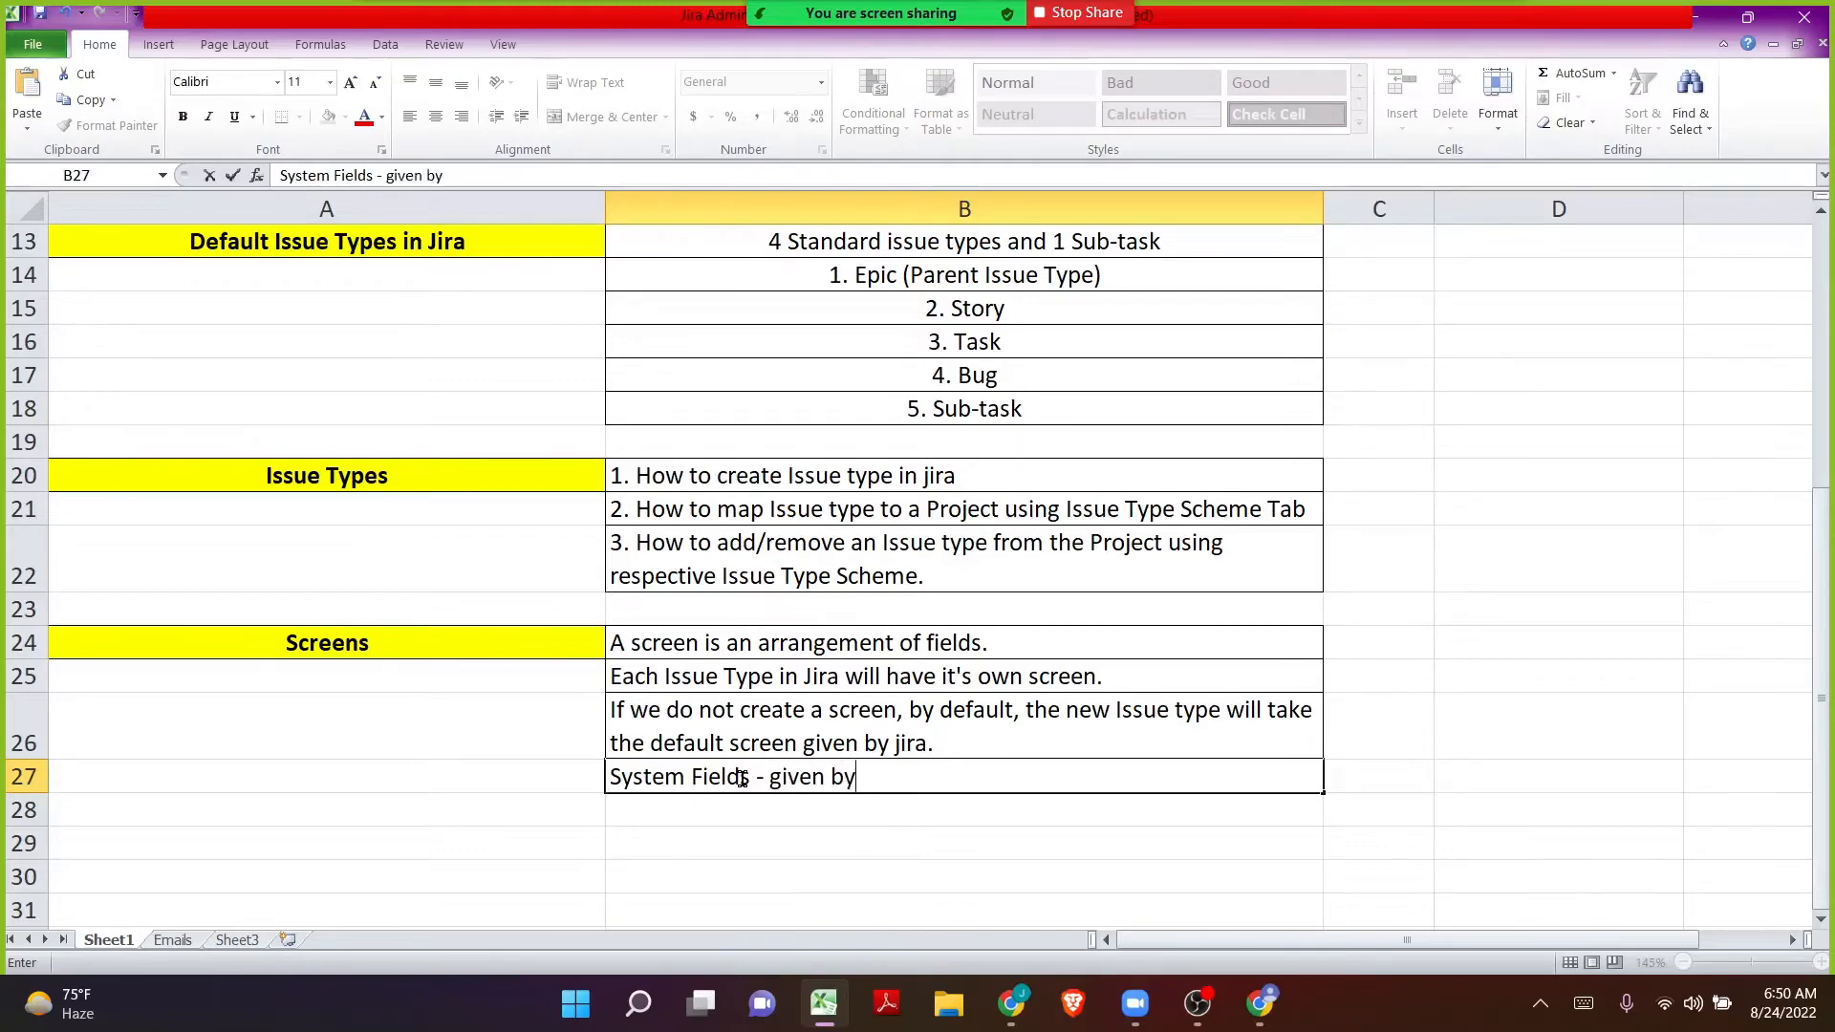
{"action": "type", "text": "Jira "}
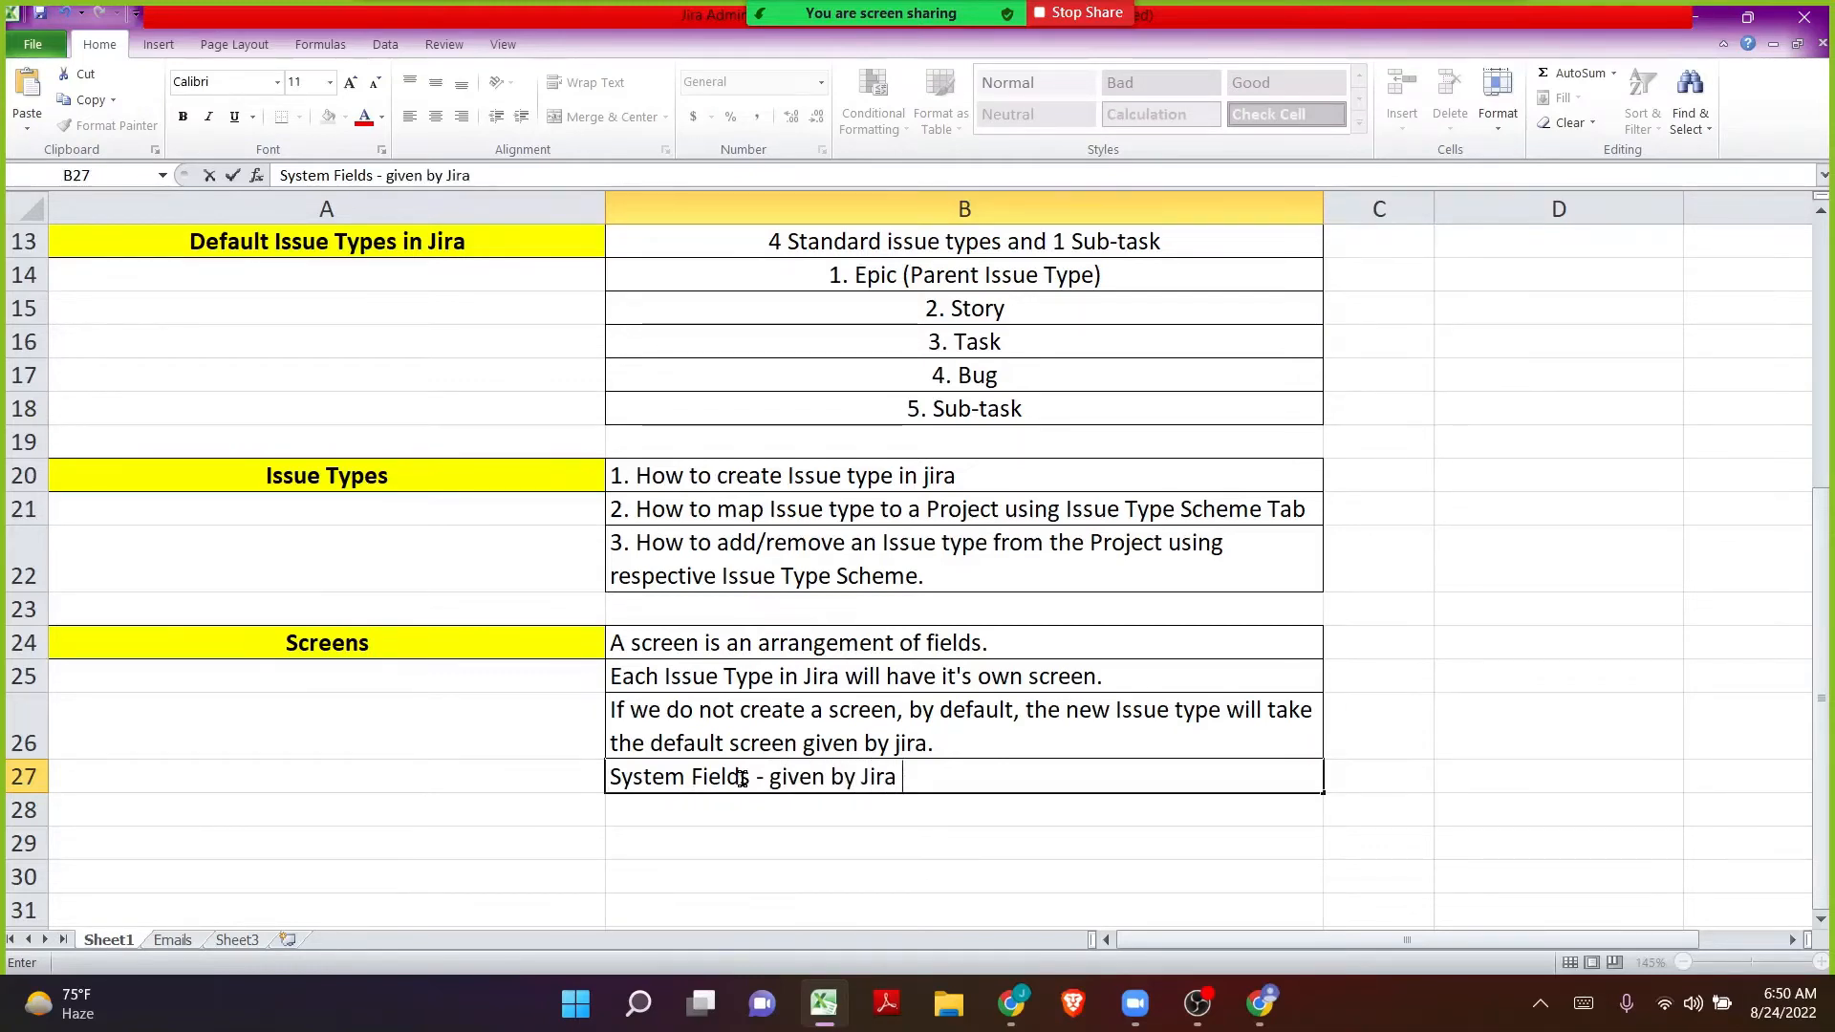
{"action": "type", "text": "and can be sa"}
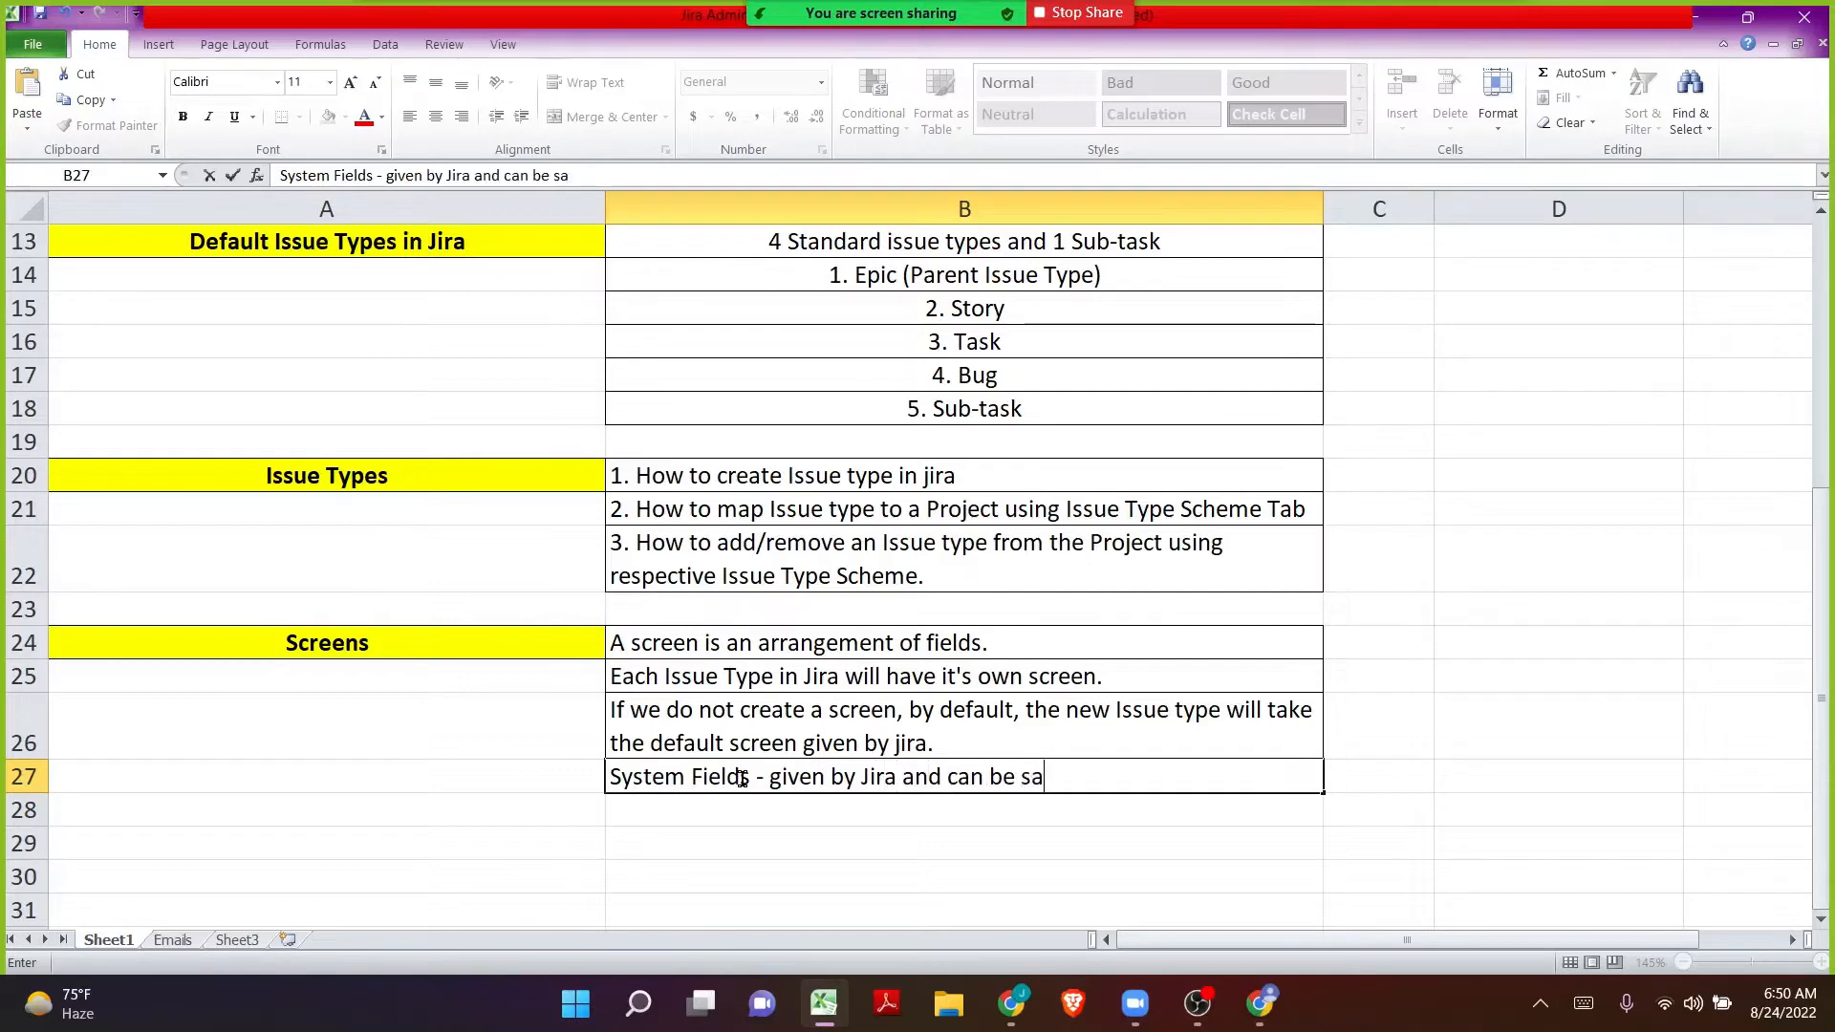
{"action": "type", "text": "me across t"}
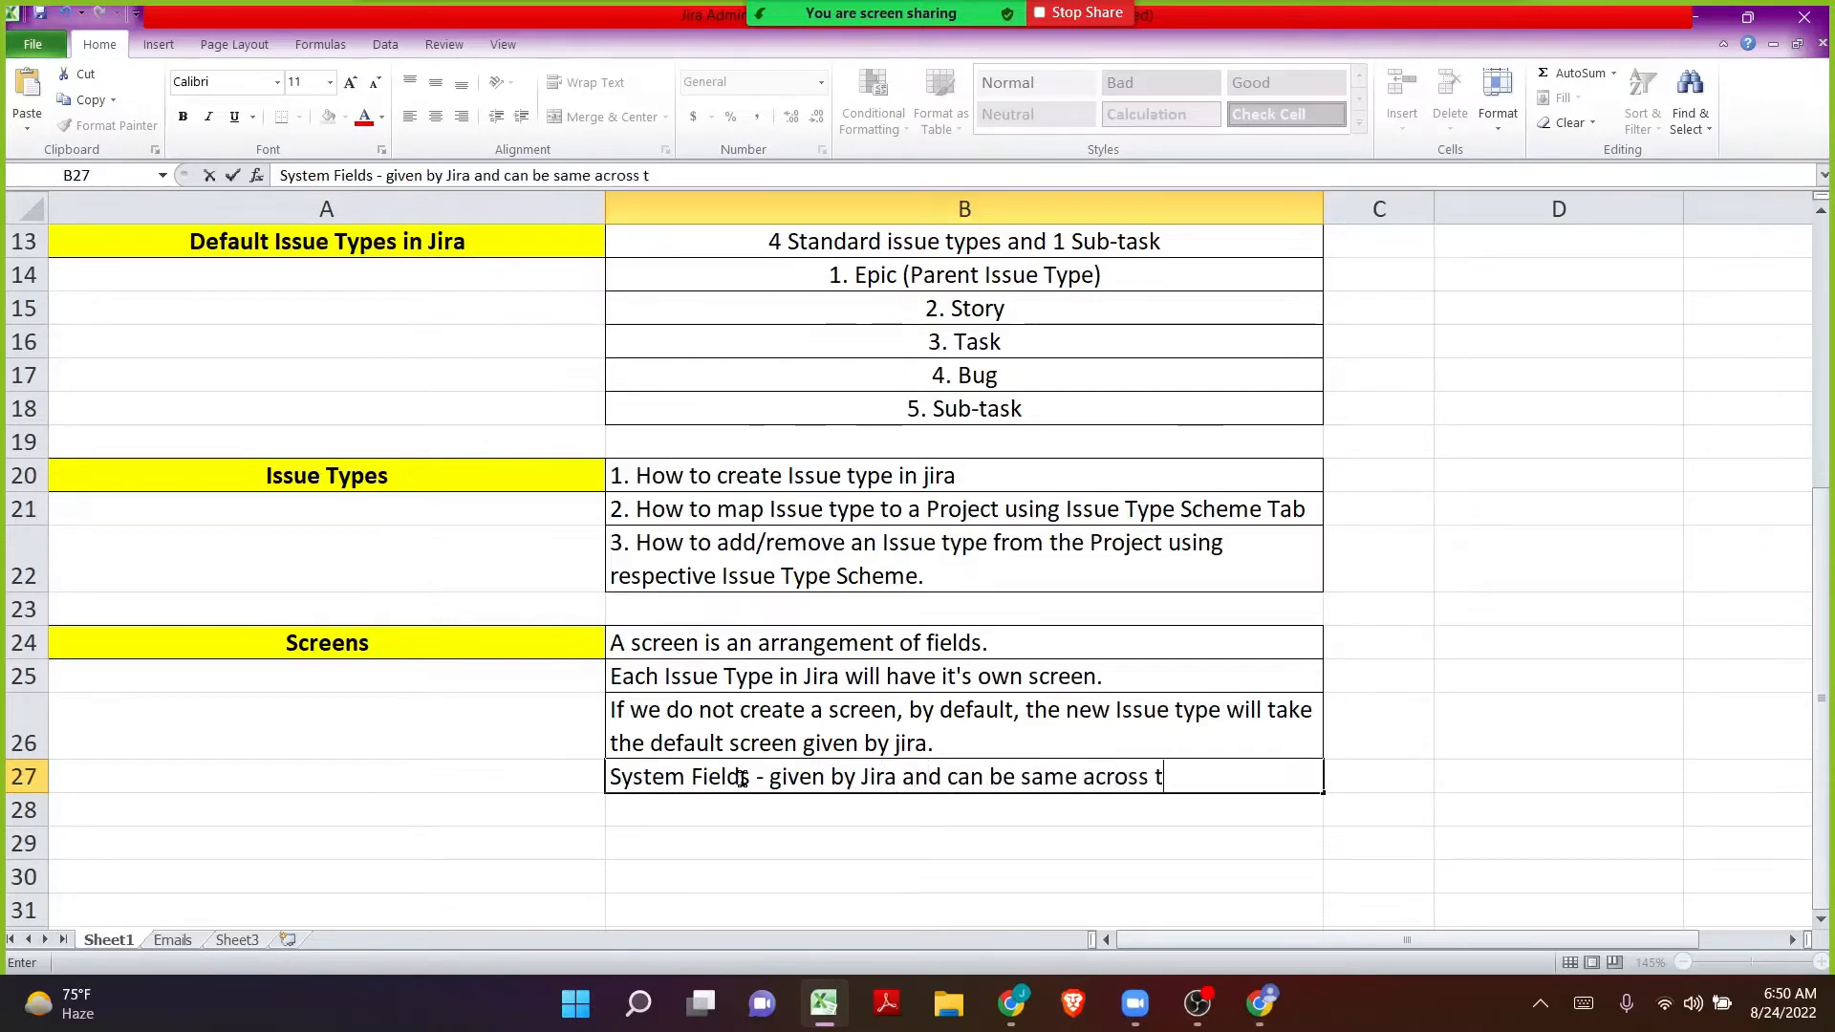
{"action": "type", "text": "he"}
Complete the note in cell B27 to read "System Fields - given by Jira and can be same across all the Jira instances.".
{"action": "key", "text": "shift+Left"}
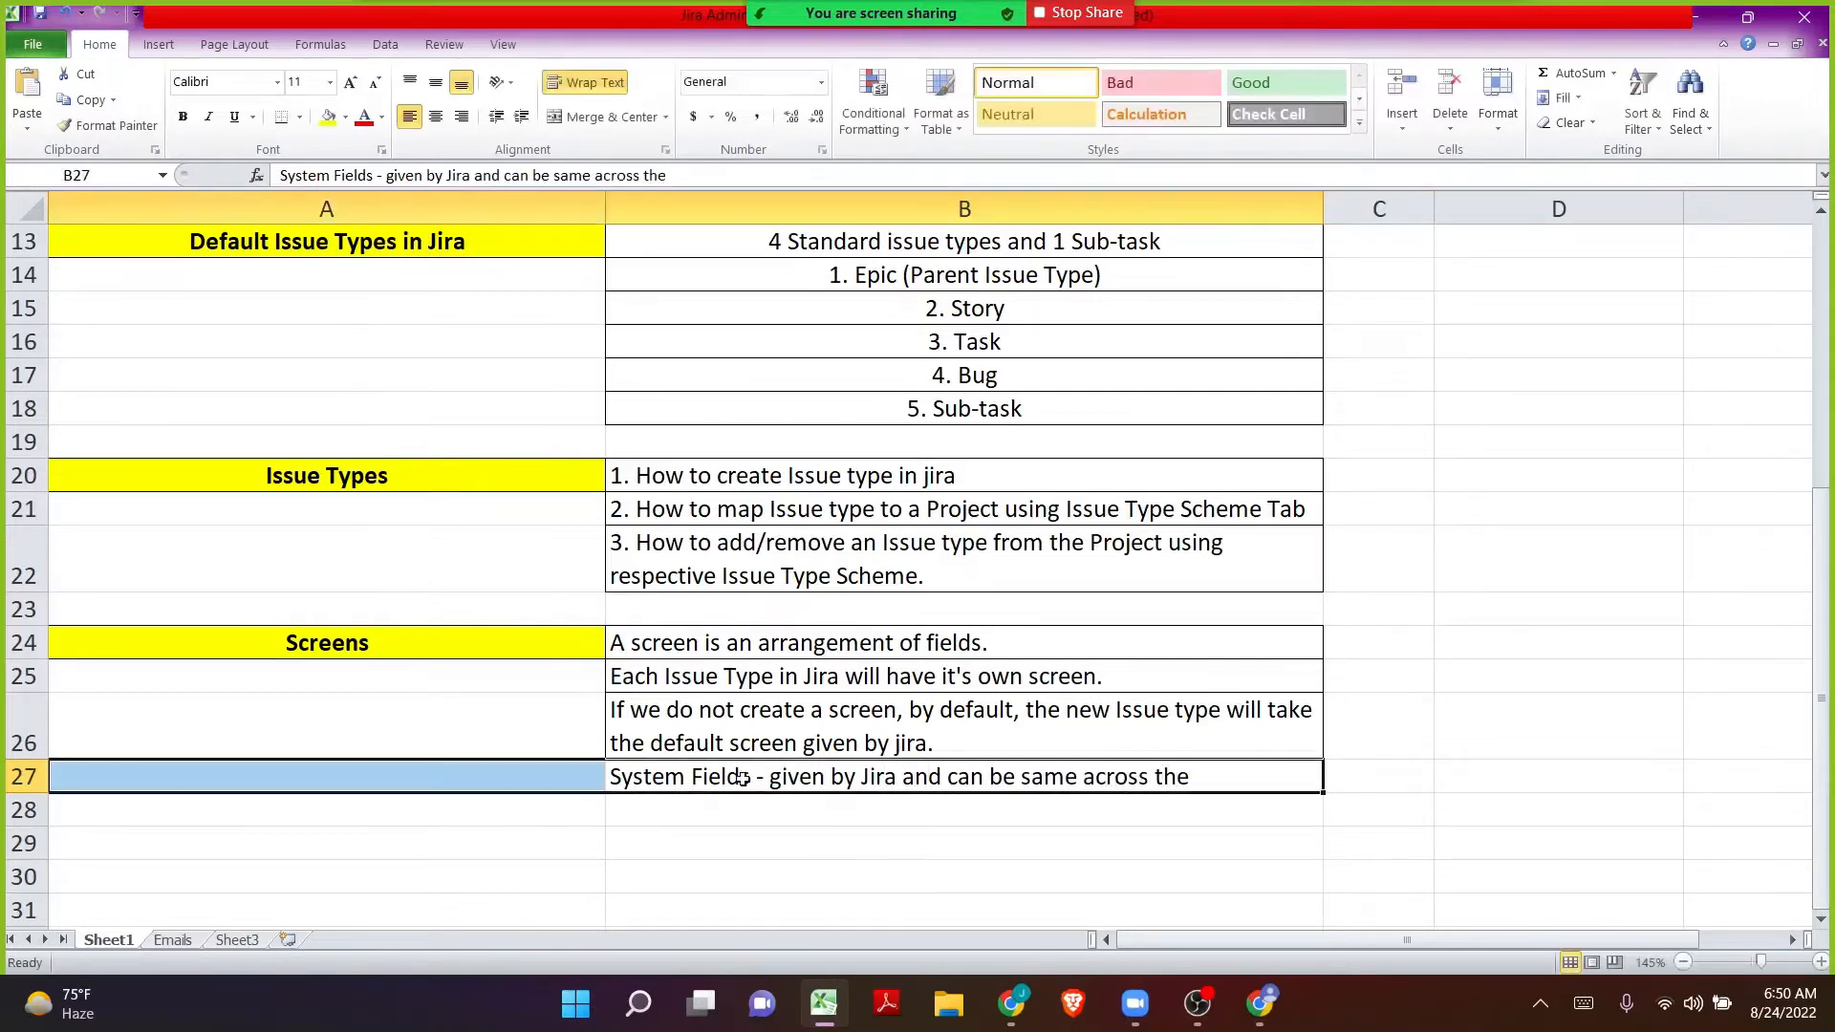
{"action": "left_click", "coordinate": [741, 779]}
{"action": "key", "text": "F2"}
{"action": "key", "text": "BackSpace"}
{"action": "key", "text": "BackSpace"}
{"action": "key", "text": "BackSpace"}
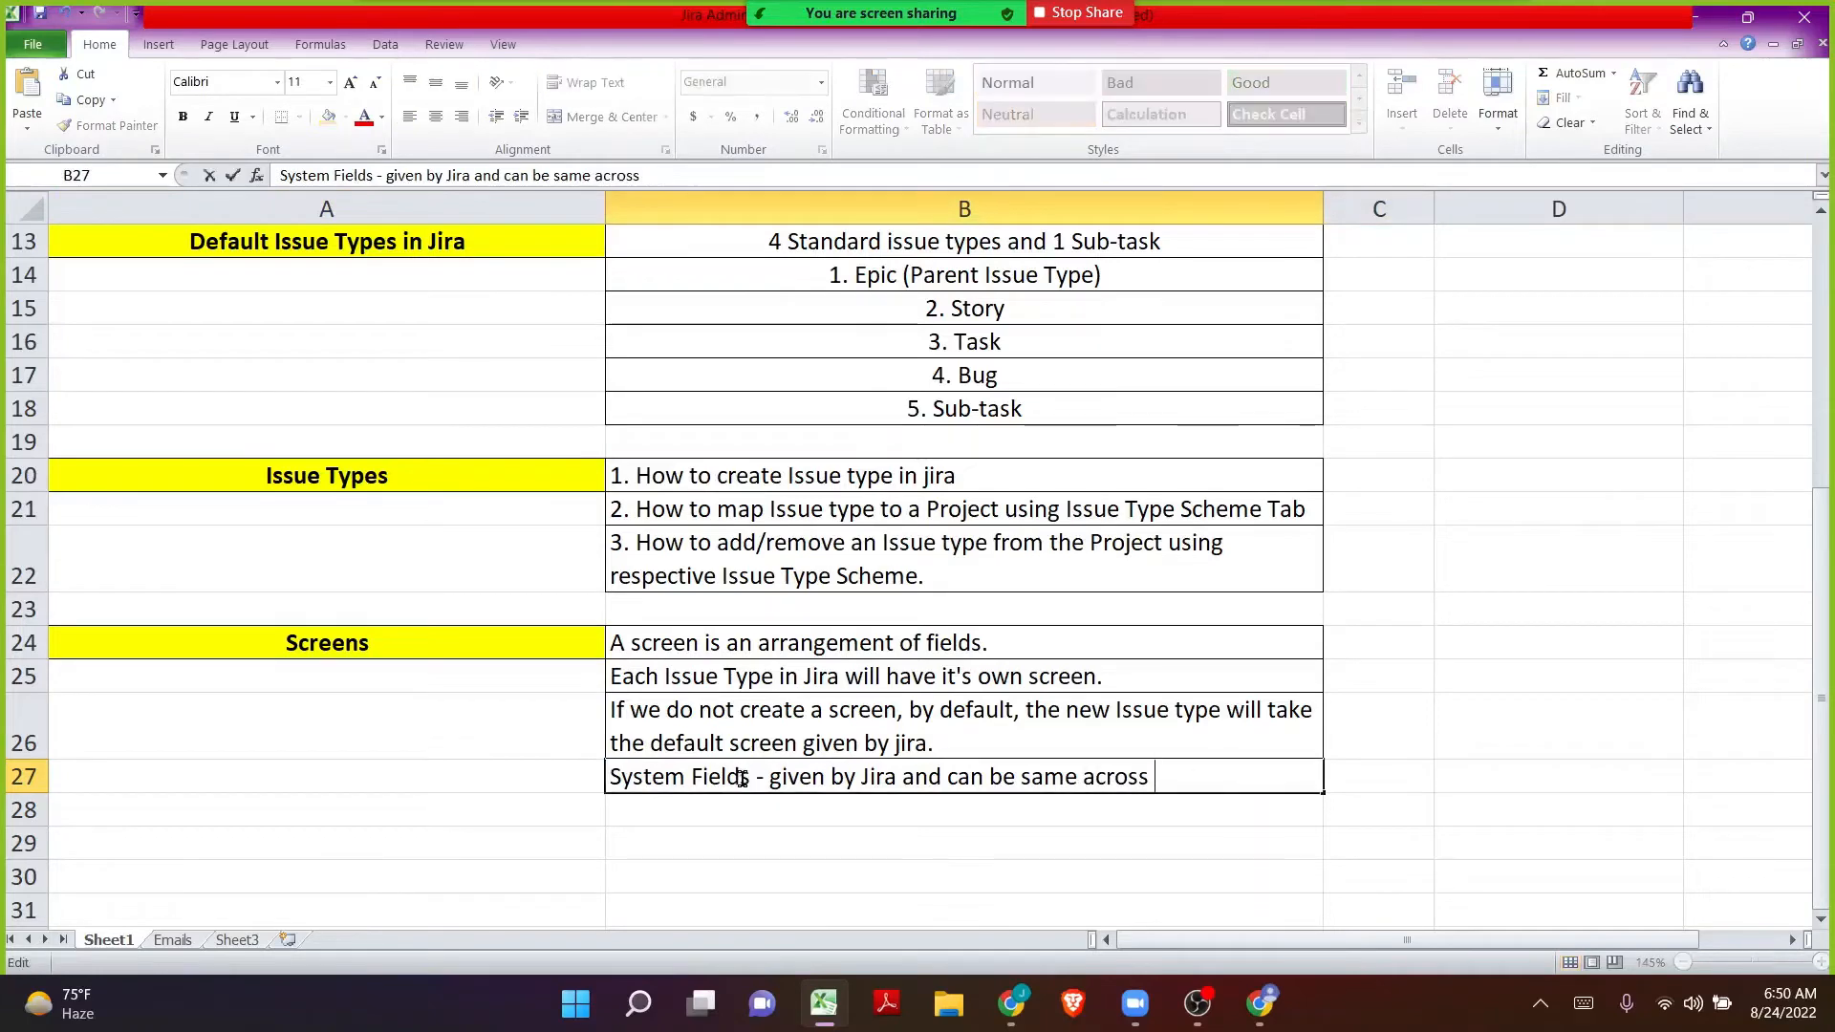
{"action": "type", "text": "all the Jira instanc"}
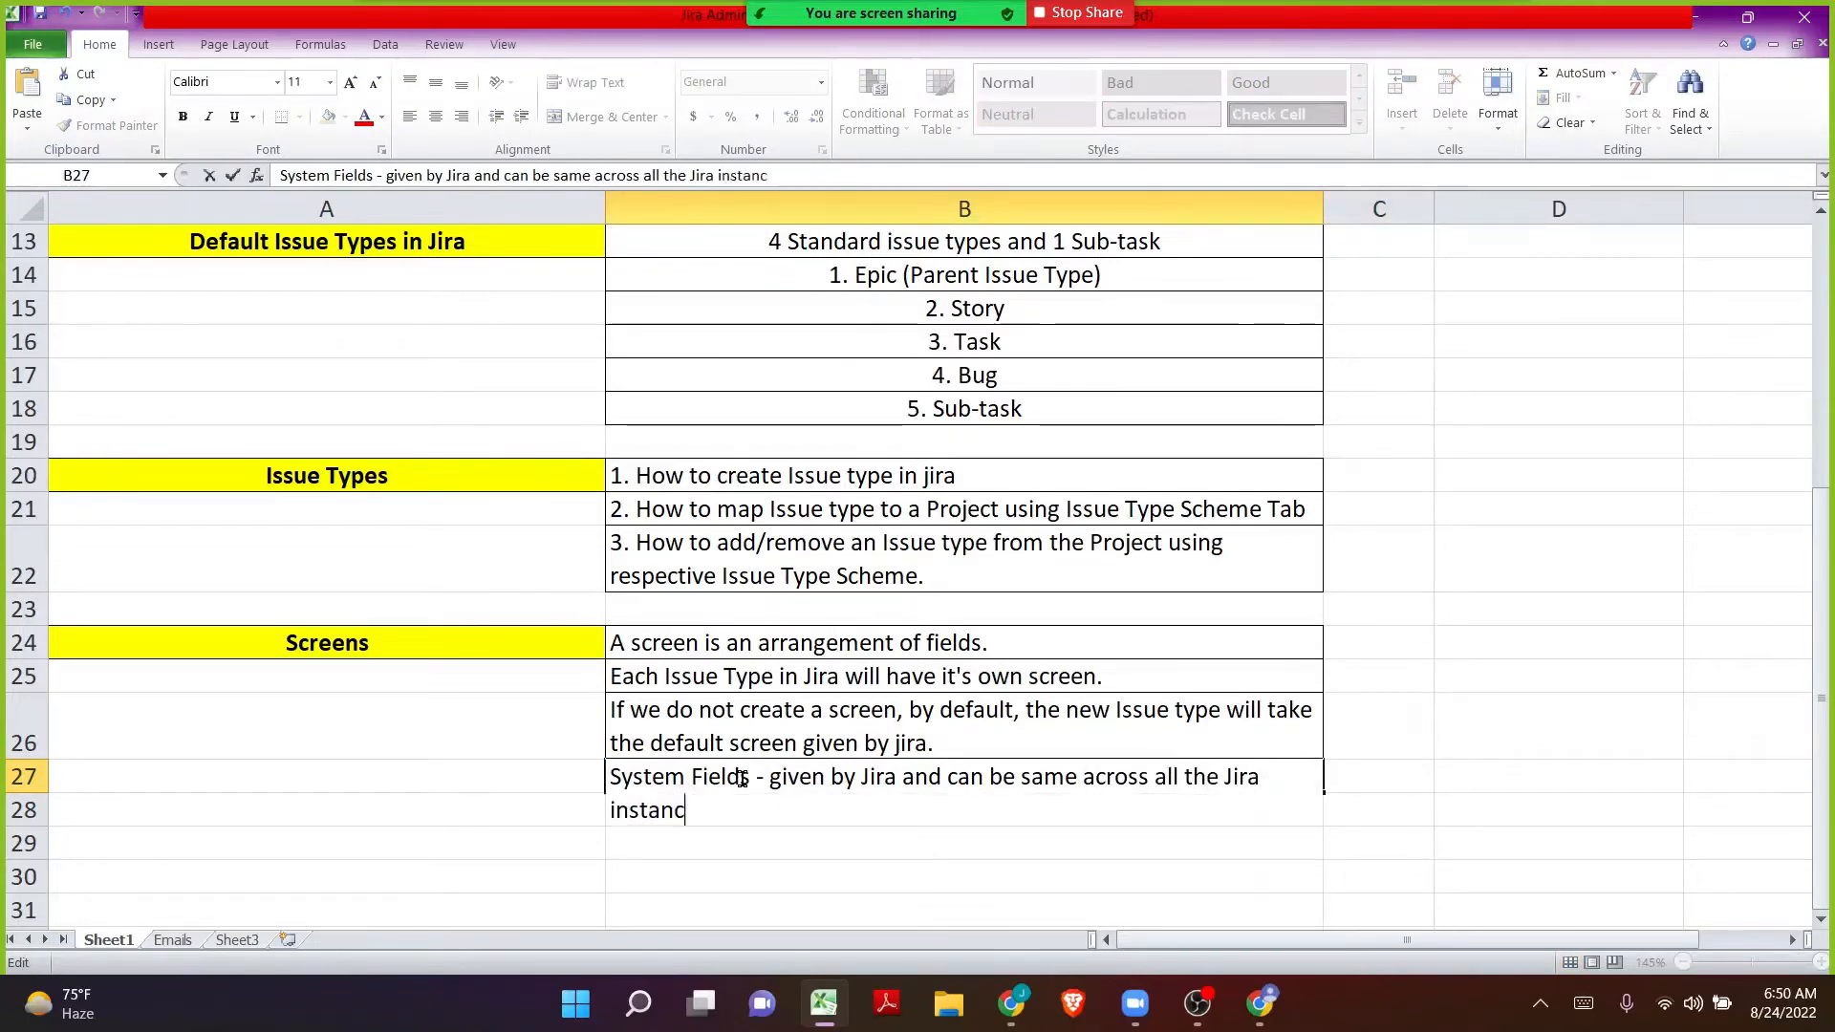
{"action": "type", "text": "es."}
{"action": "key", "text": "Return"}
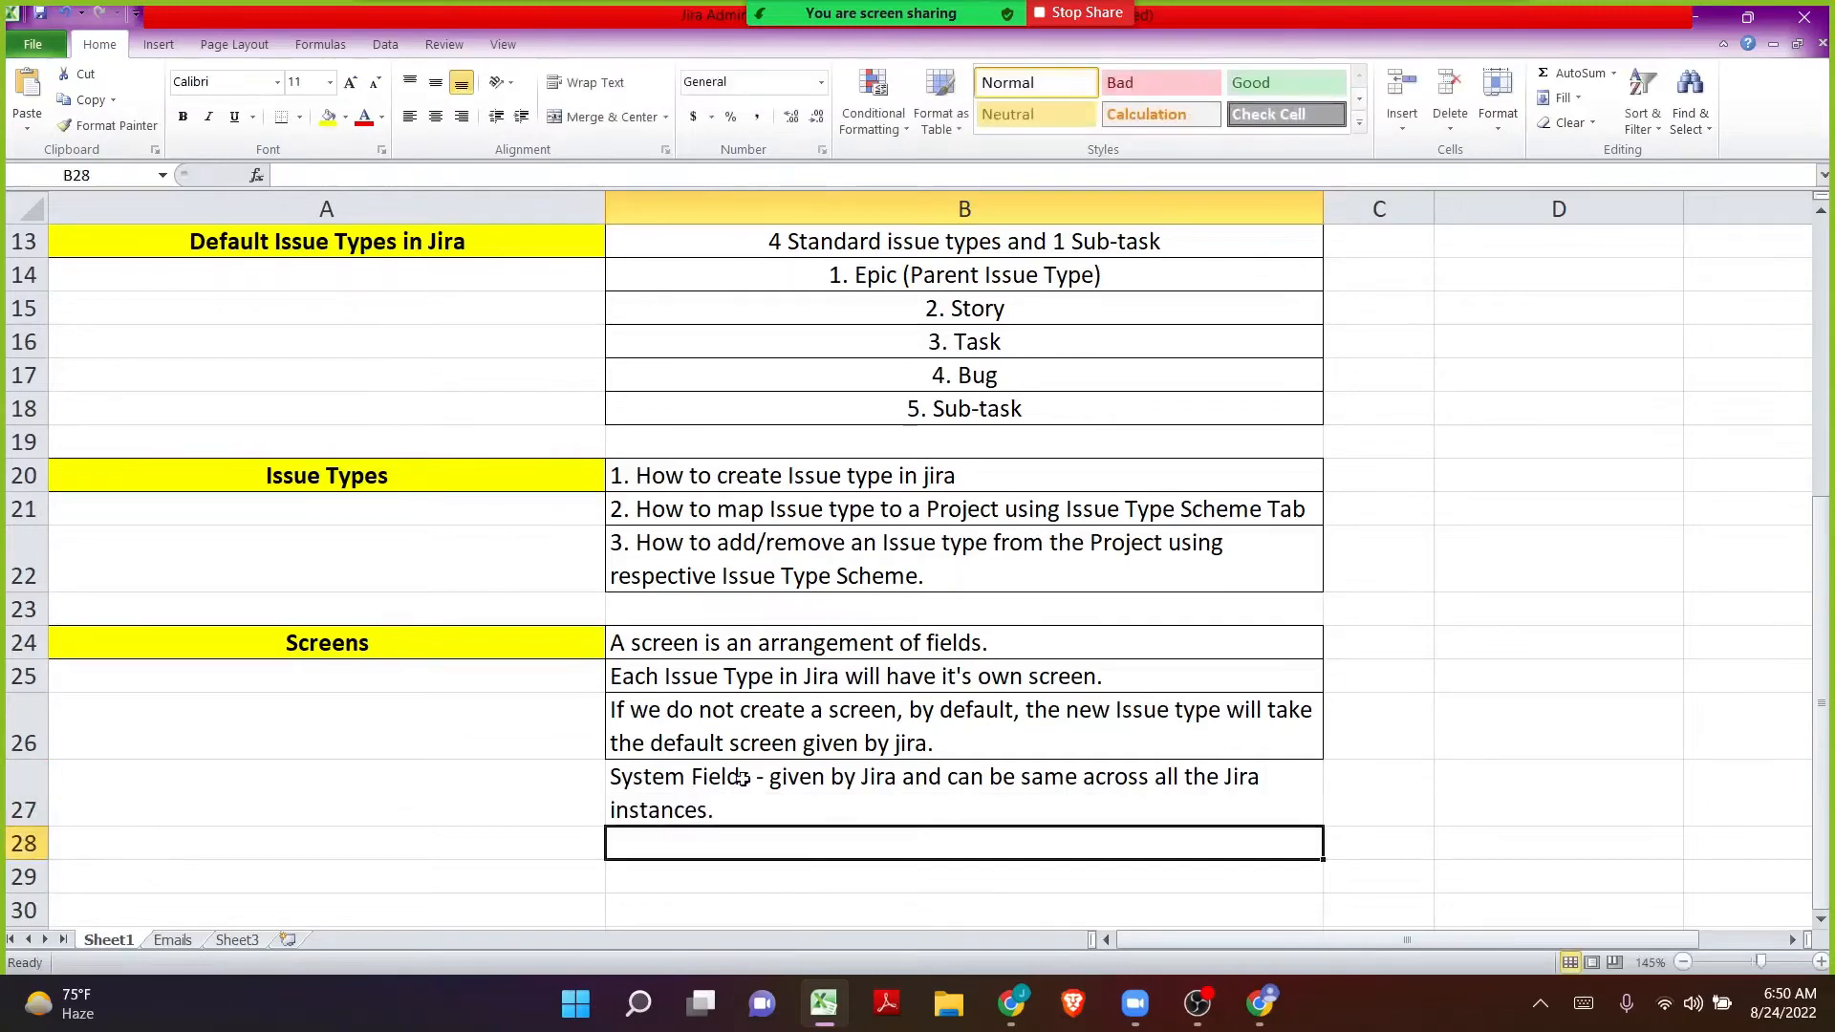
{"action": "left_click", "coordinate": [742, 779]}
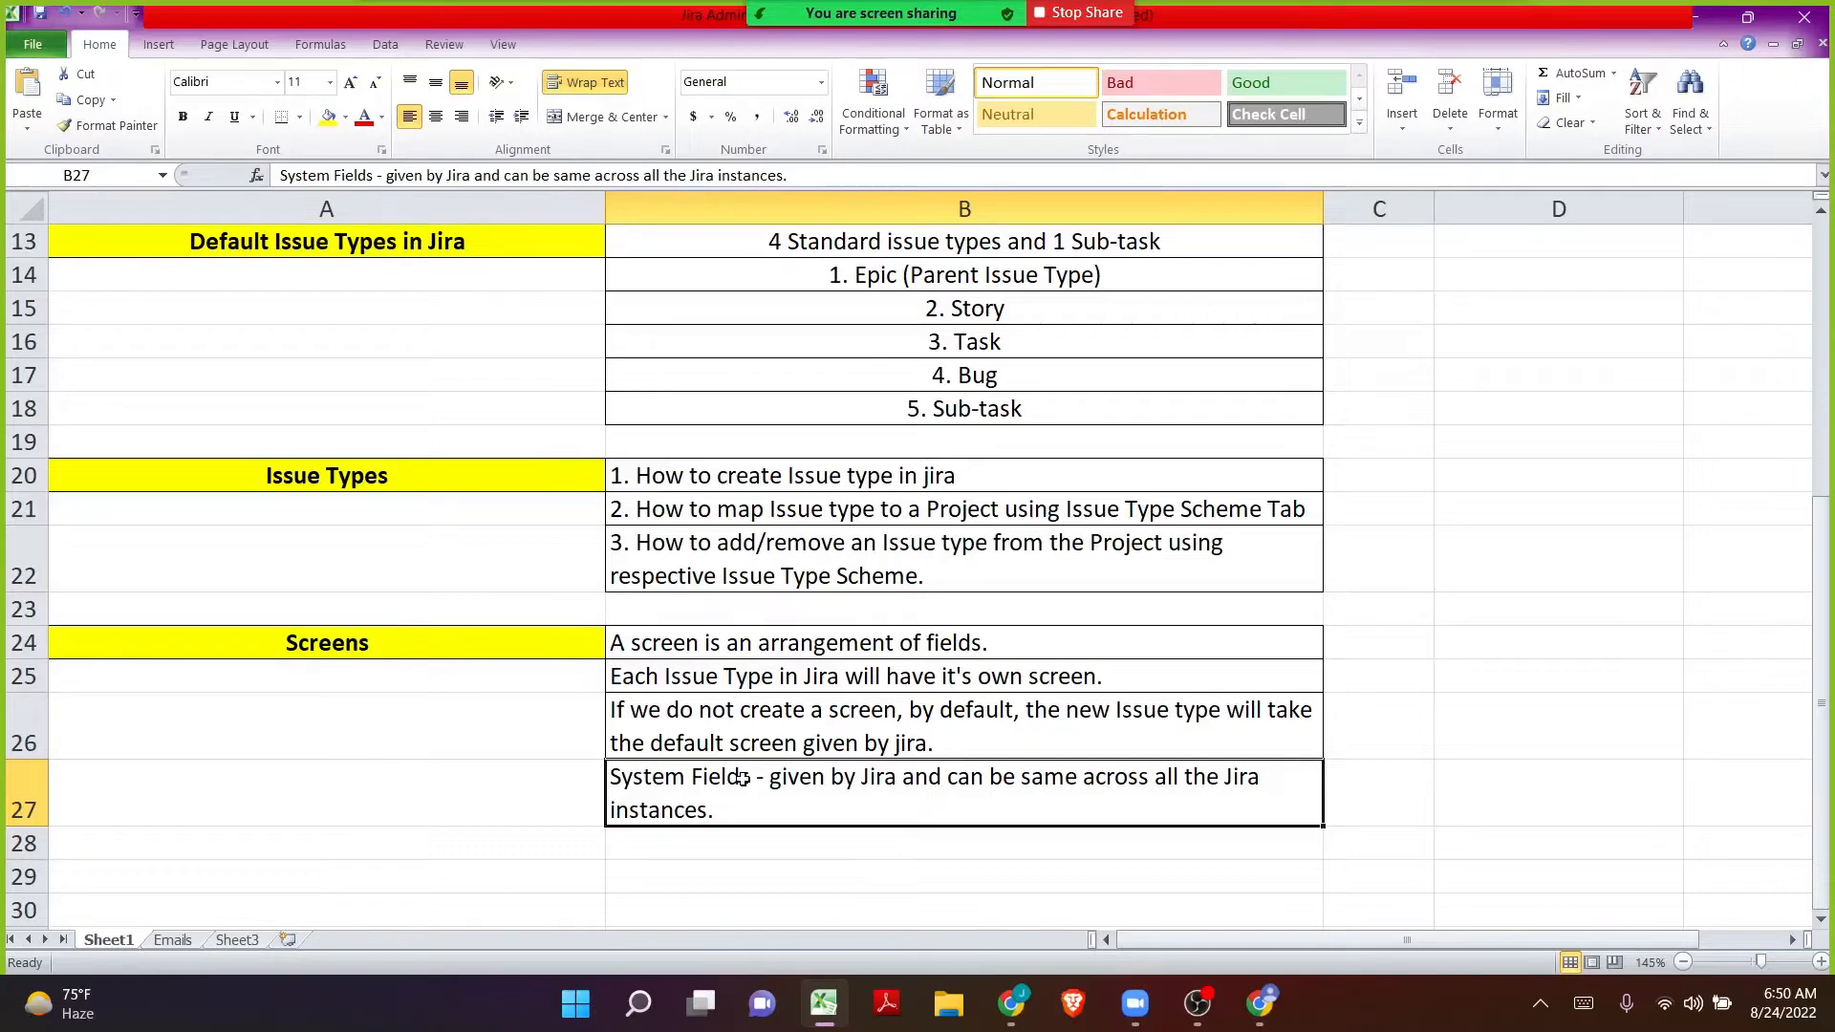
Switch to Jira, cancel the Create issue form, and highlight the "SUR: Scrum Issue Type Scheme" heading.
{"action": "left_click", "coordinate": [1266, 1006]}
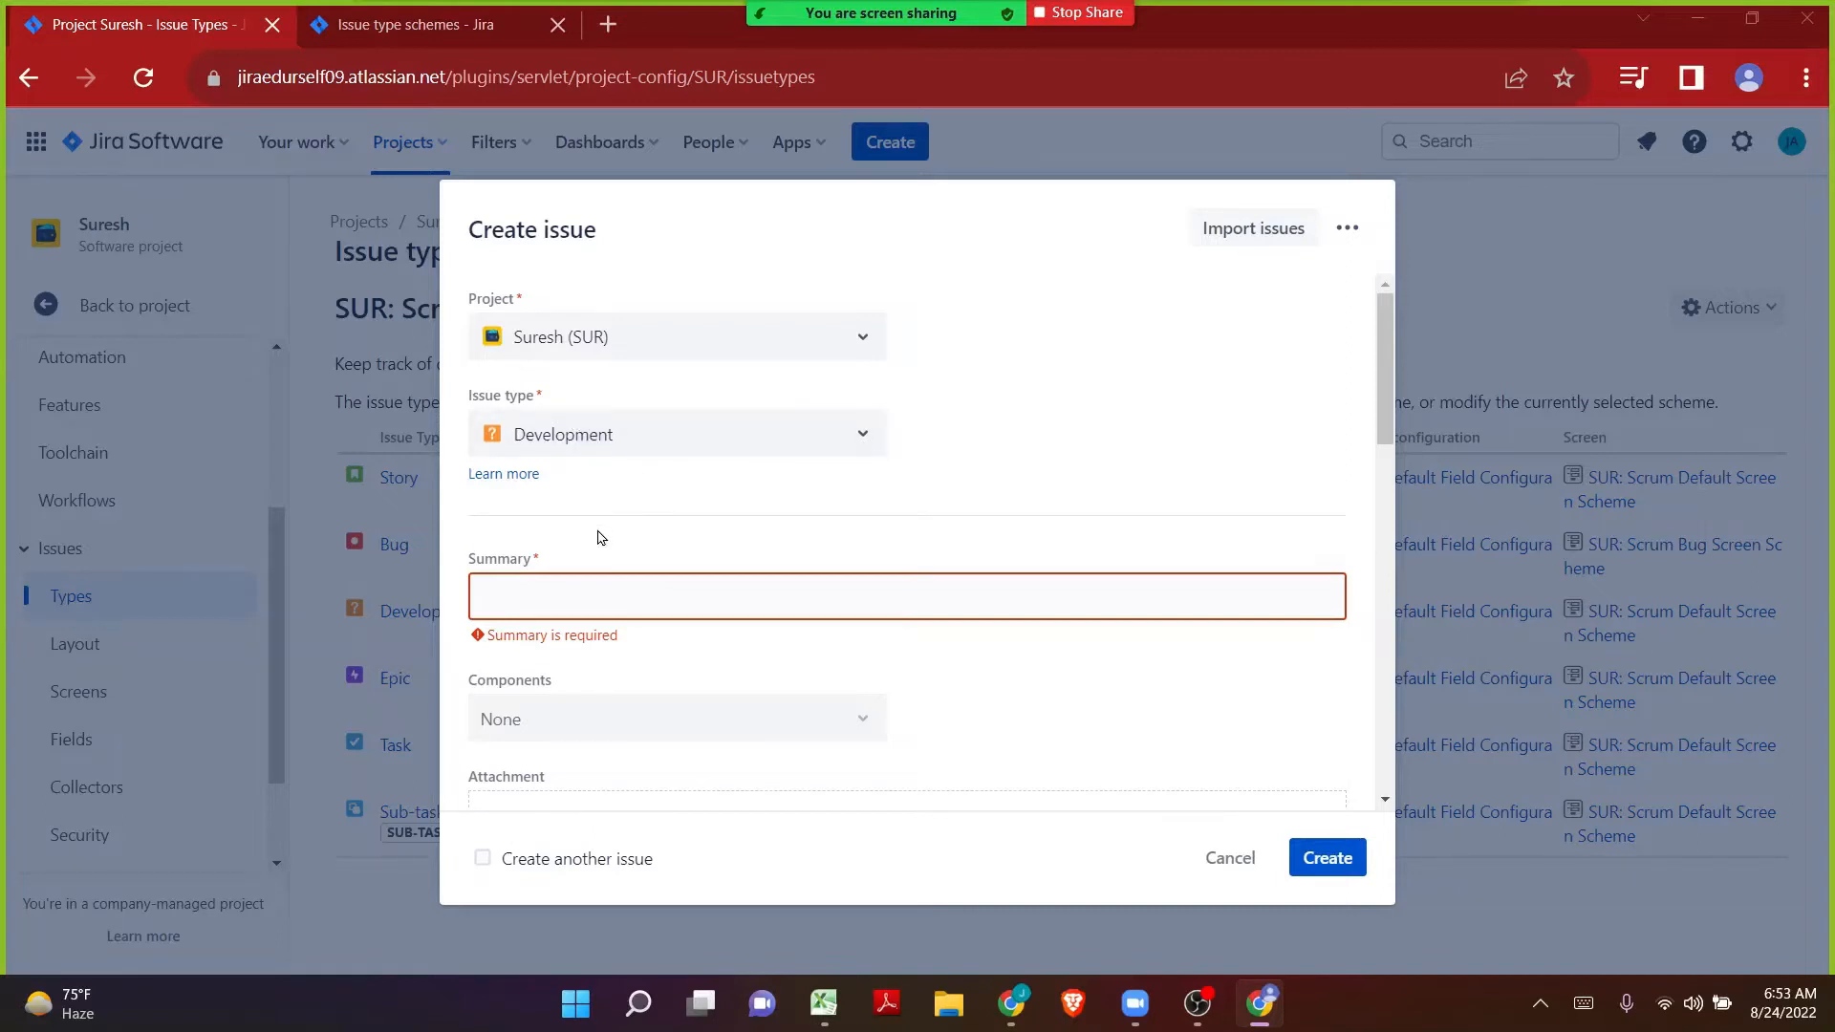
{"action": "left_click", "coordinate": [1226, 855]}
{"action": "left_click", "coordinate": [1034, 353]}
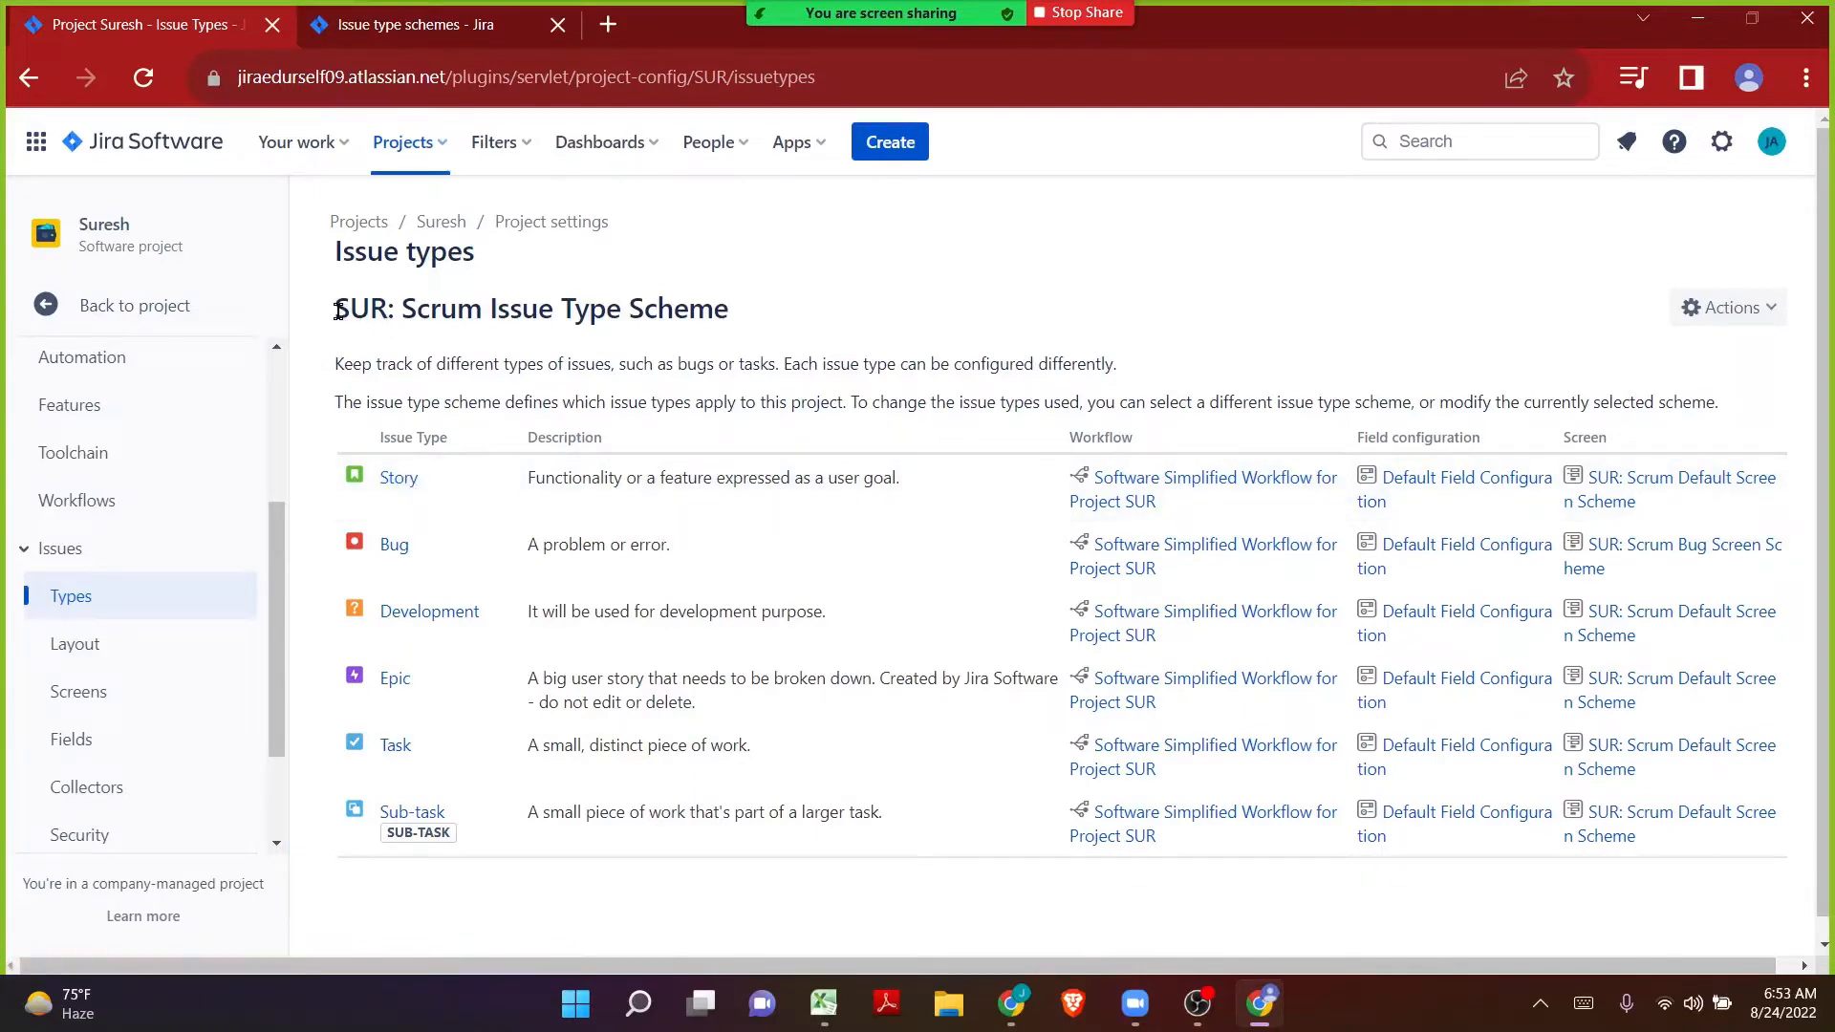
{"action": "left_click_drag", "start_coordinate": [339, 310], "coordinate": [722, 297]}
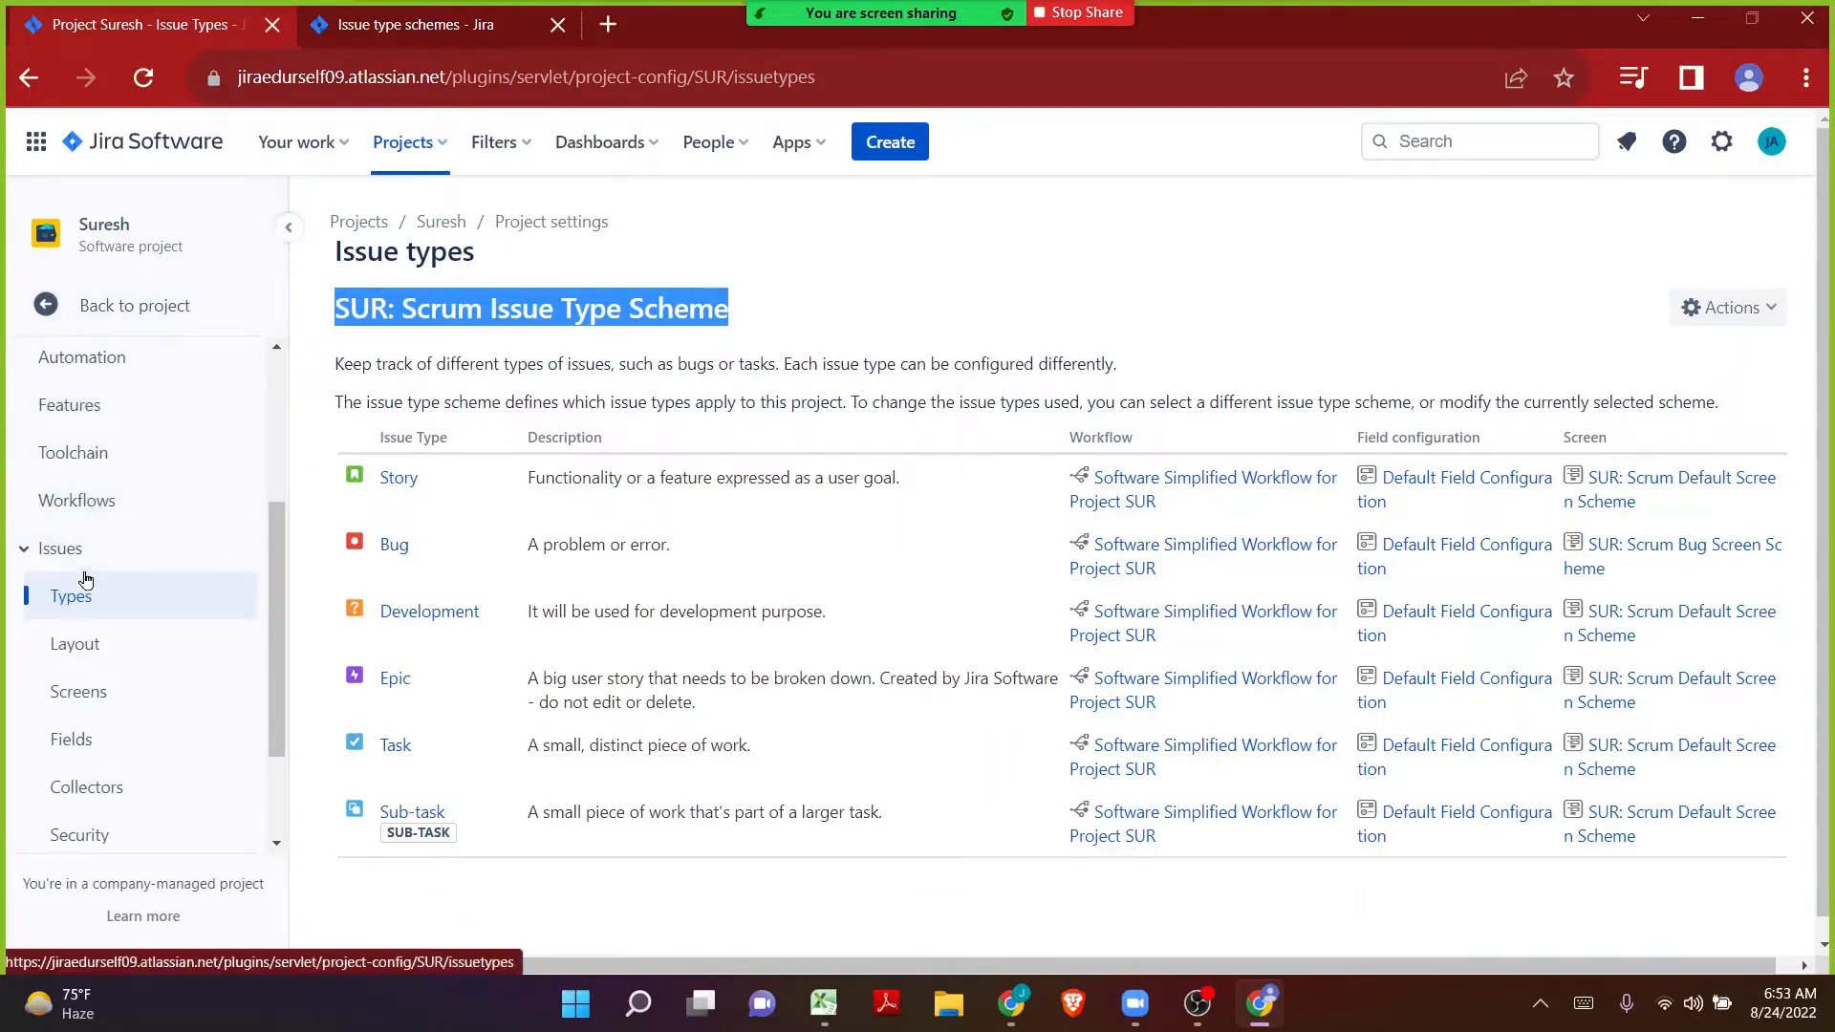
Open the project's Screens settings and copy the "SUR: Scrum Issue Type Screen Scheme" heading.
{"action": "left_click", "coordinate": [72, 701]}
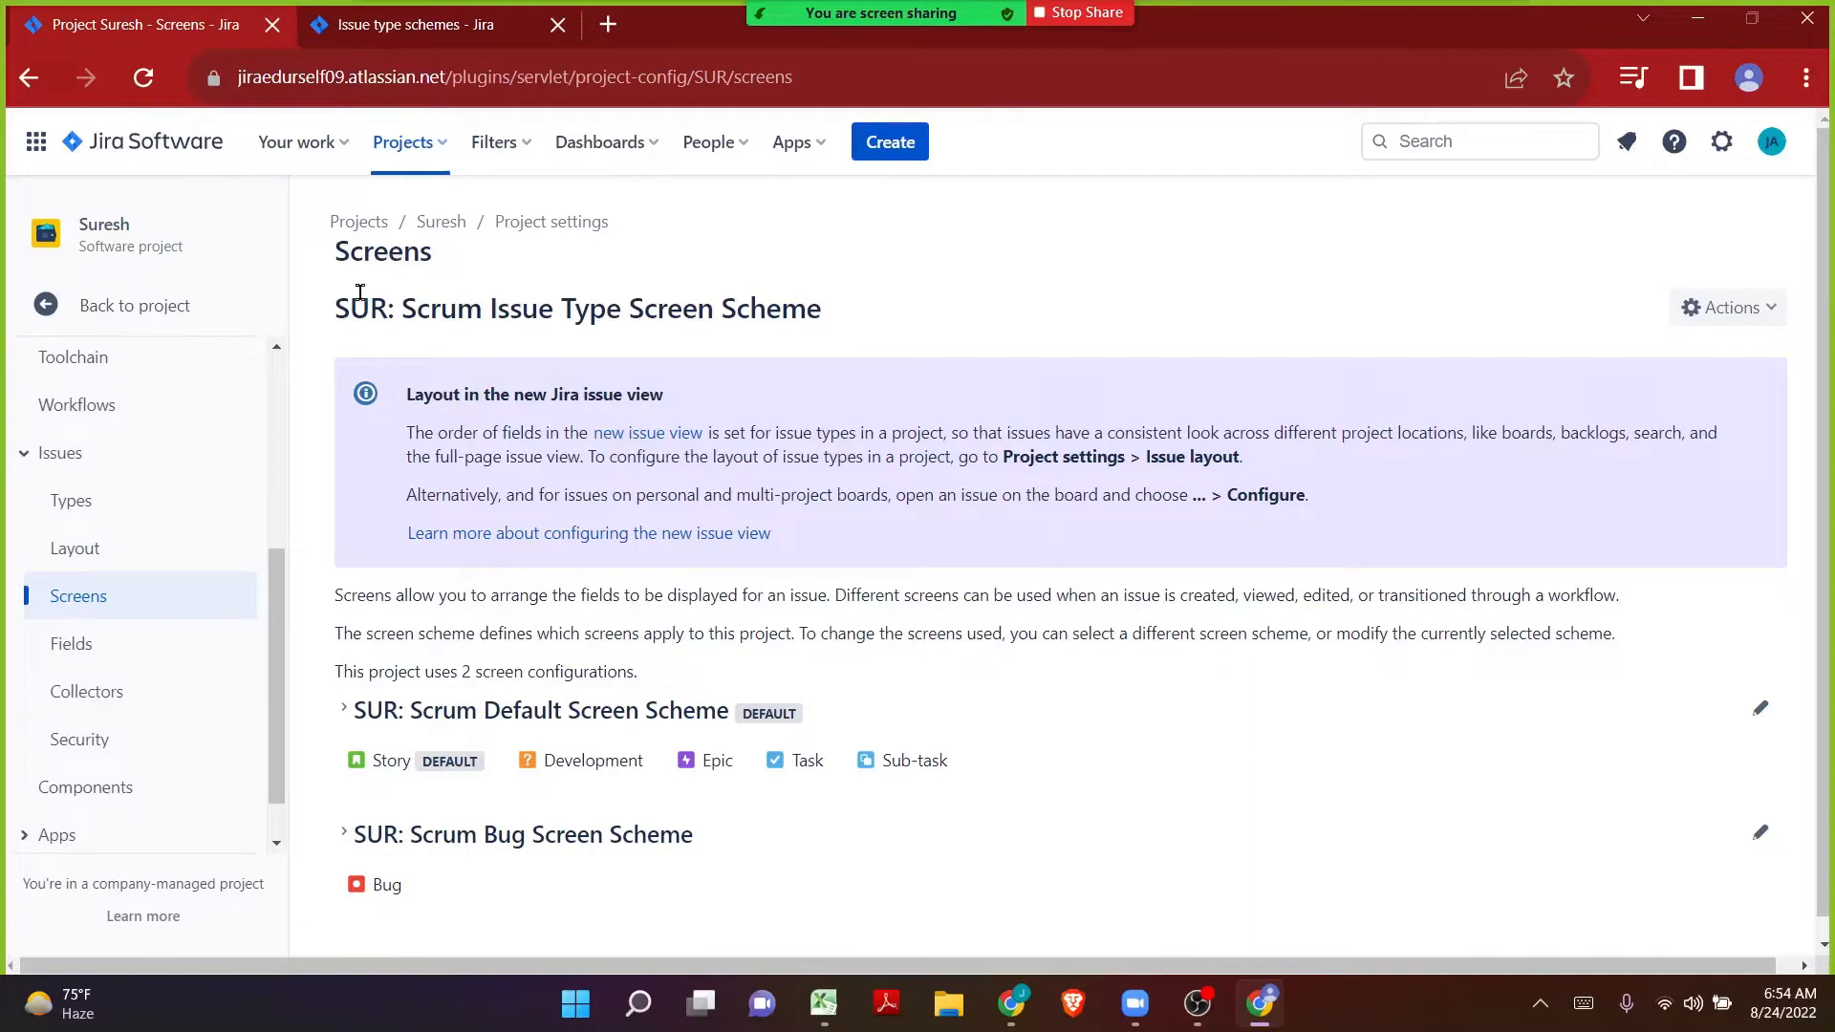
{"action": "left_click_drag", "start_coordinate": [491, 319], "coordinate": [335, 292]}
{"action": "key", "text": "ctrl+c"}
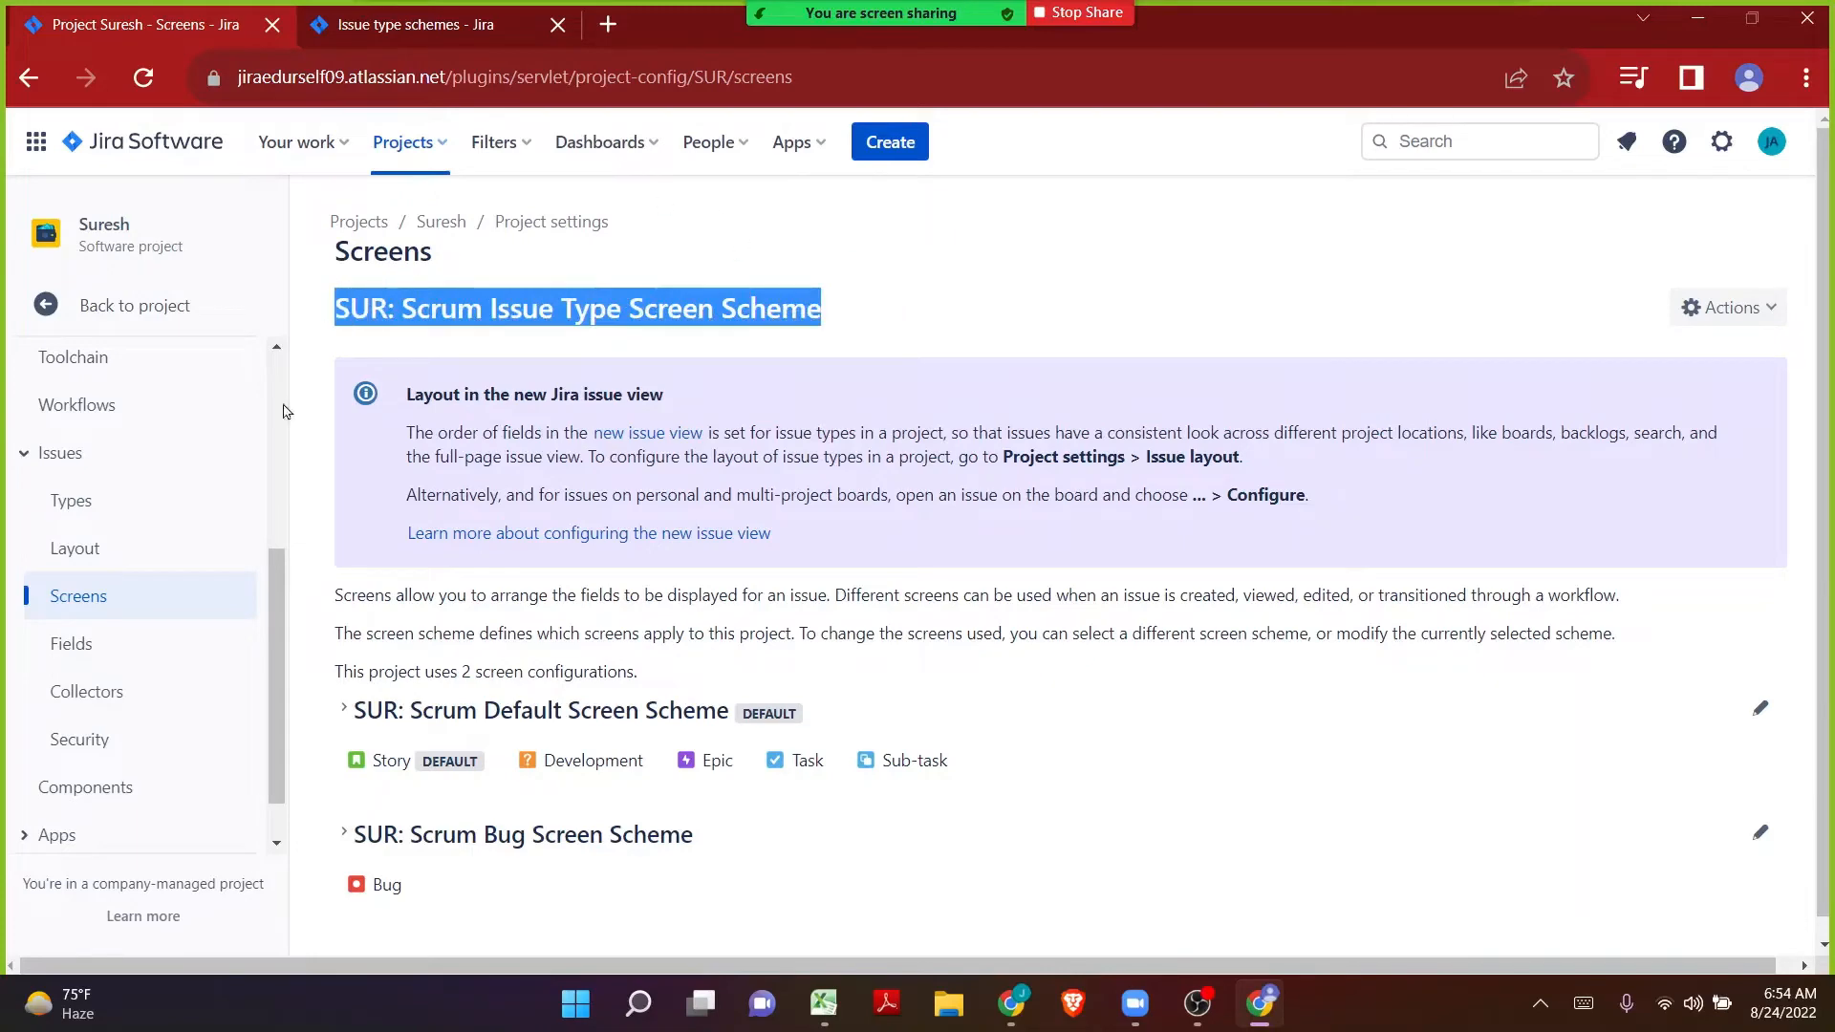
Open Paint and draw a large black rectangle outline in the middle of the blank canvas.
{"action": "key", "text": "super"}
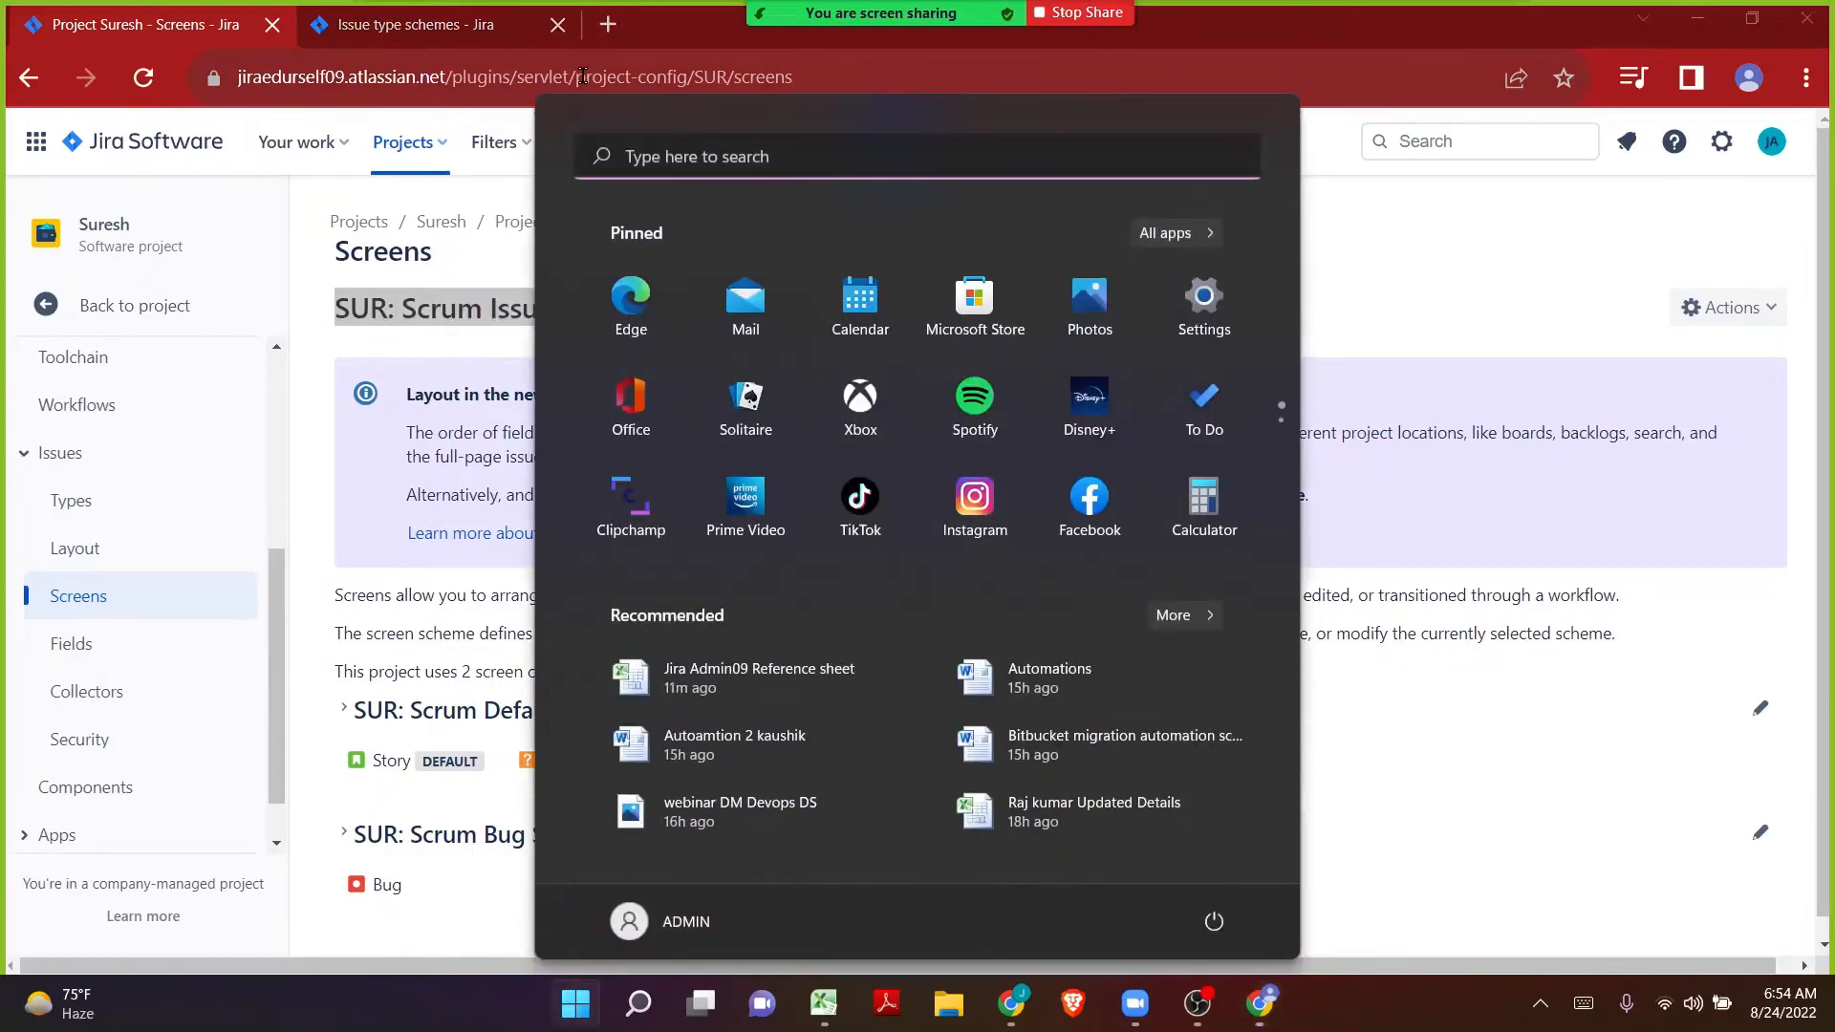
{"action": "type", "text": "pai"}
{"action": "key", "text": "Return"}
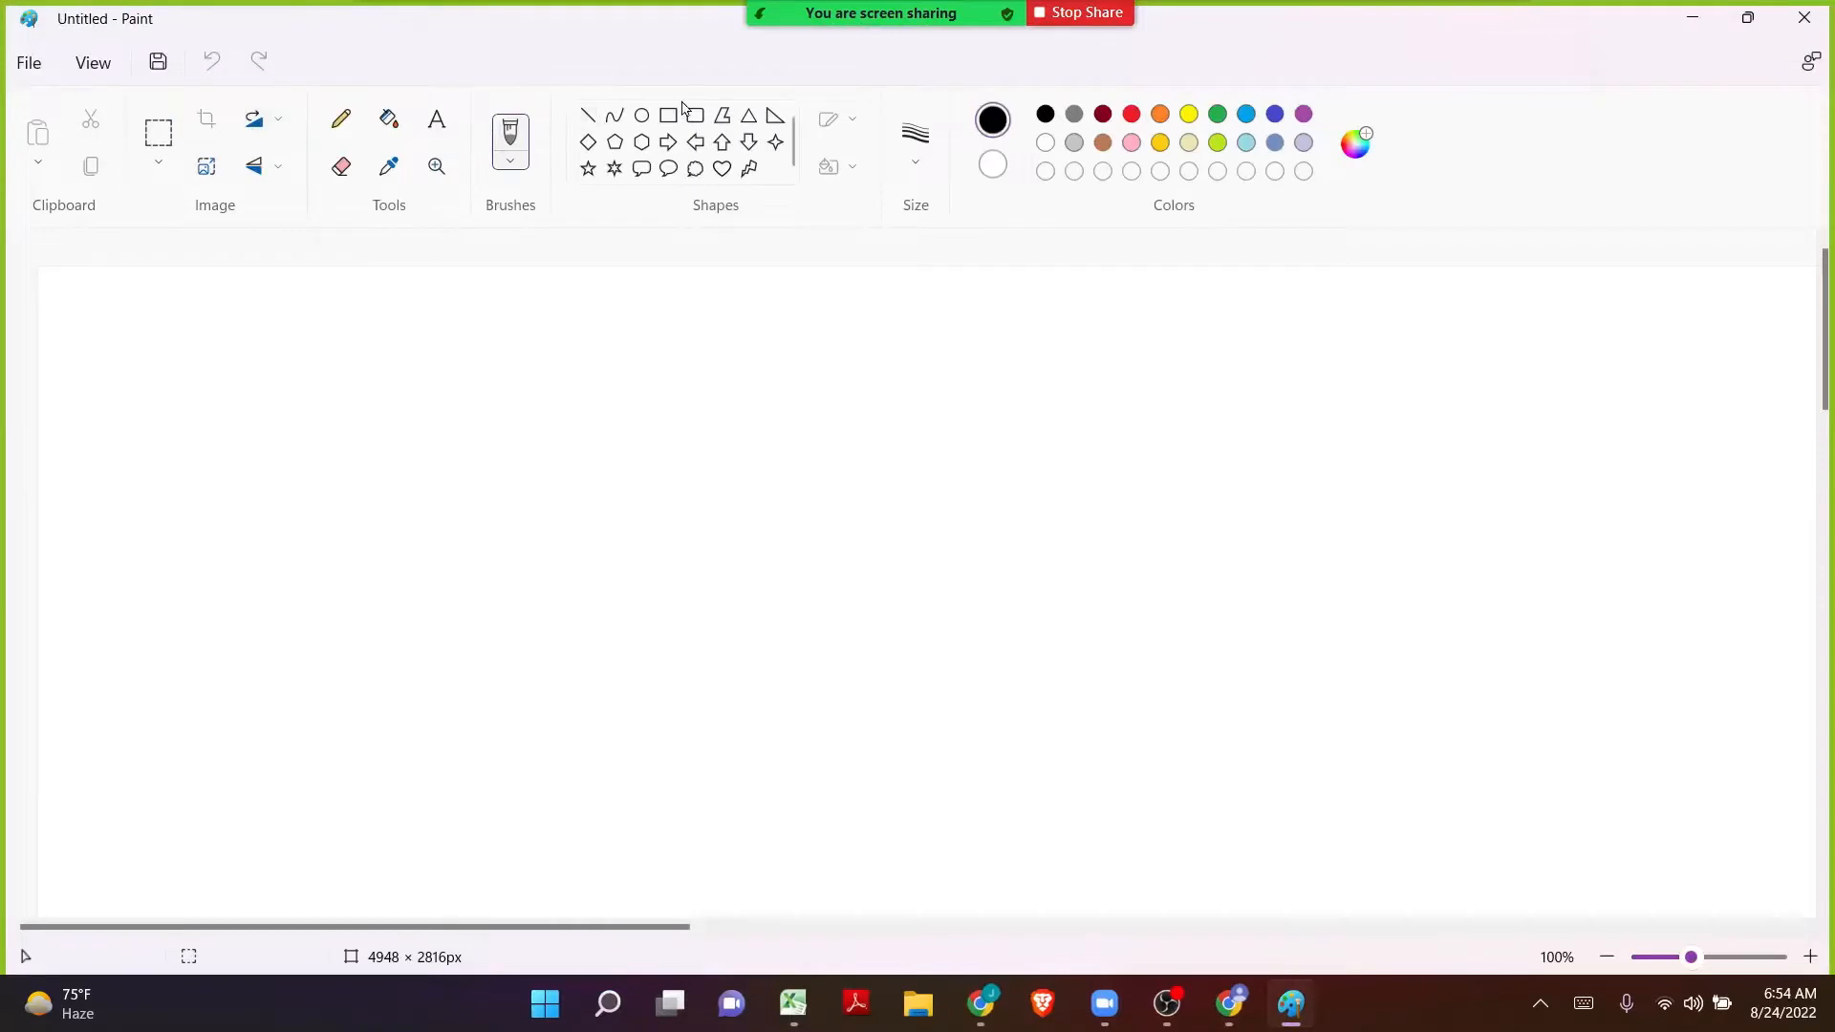
{"action": "left_click", "coordinate": [676, 116]}
{"action": "left_click_drag", "start_coordinate": [537, 463], "coordinate": [1403, 877]}
{"action": "left_click", "coordinate": [549, 307]}
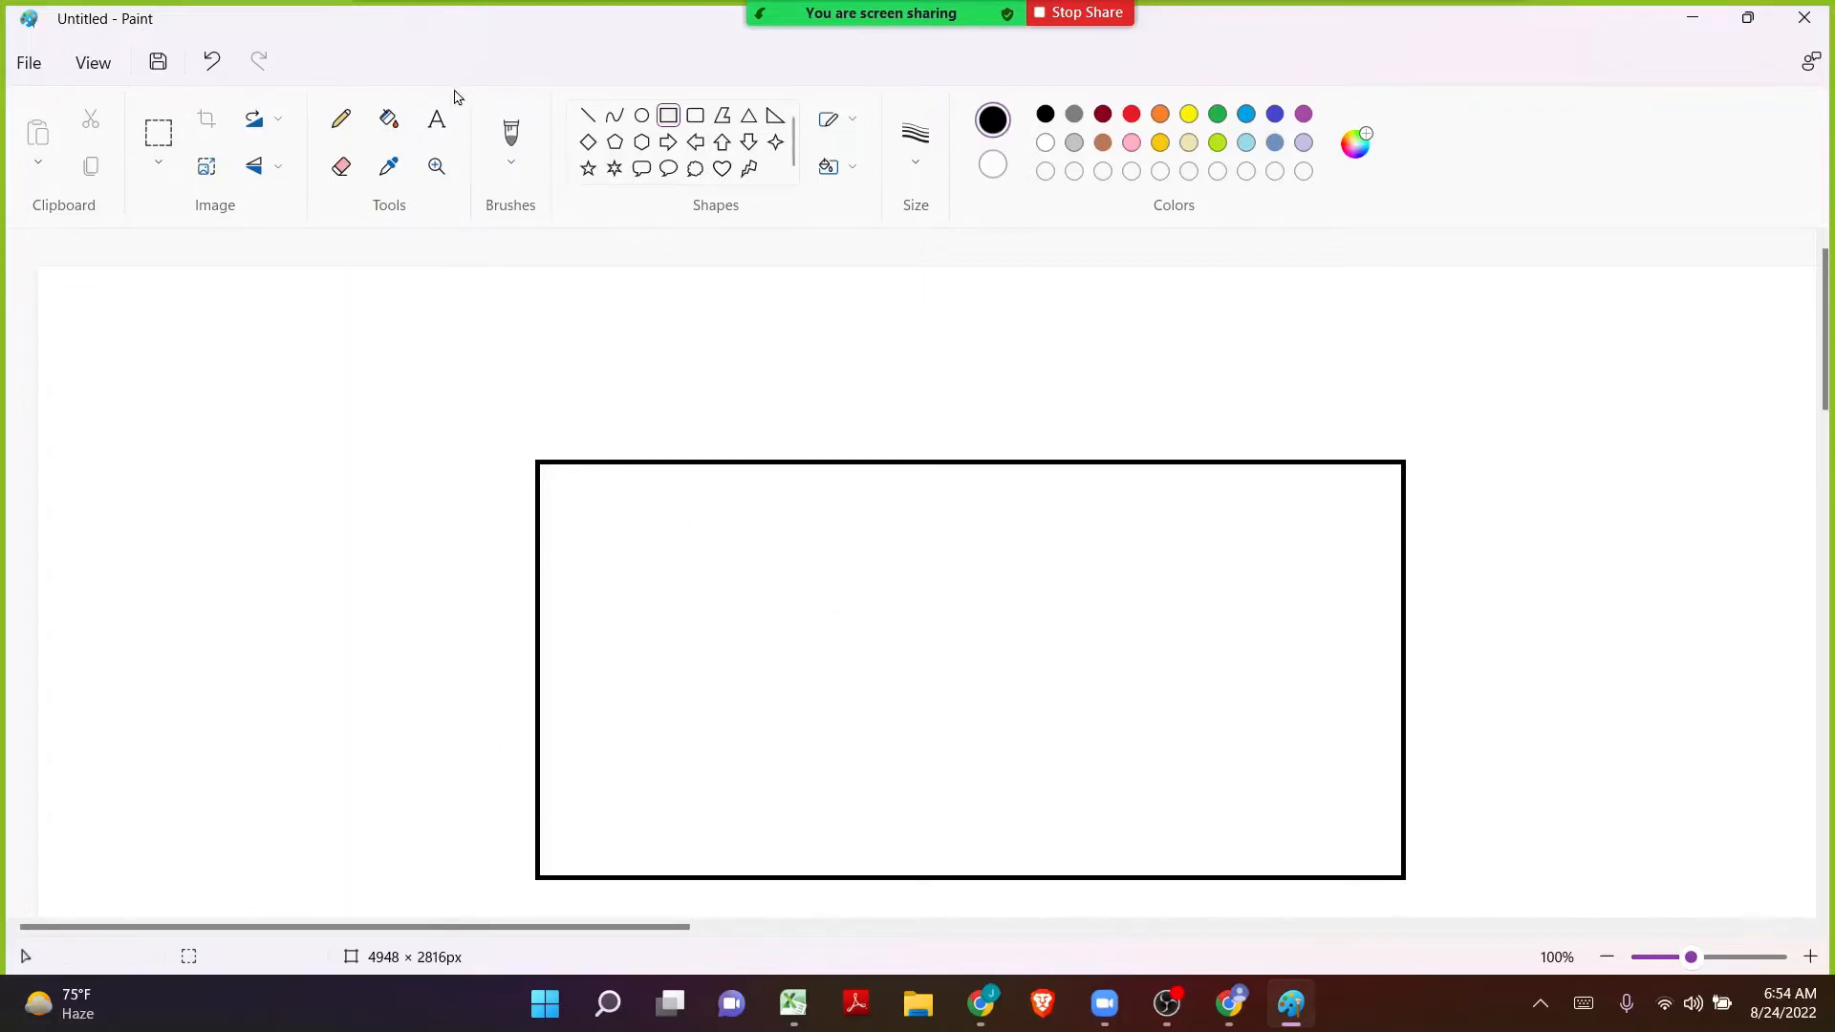
Add the text "SUR: Scrum Issue Type Scheme" just above the rectangle and widen its box so it fits on one line.
{"action": "left_click", "coordinate": [436, 119]}
{"action": "left_click", "coordinate": [538, 409]}
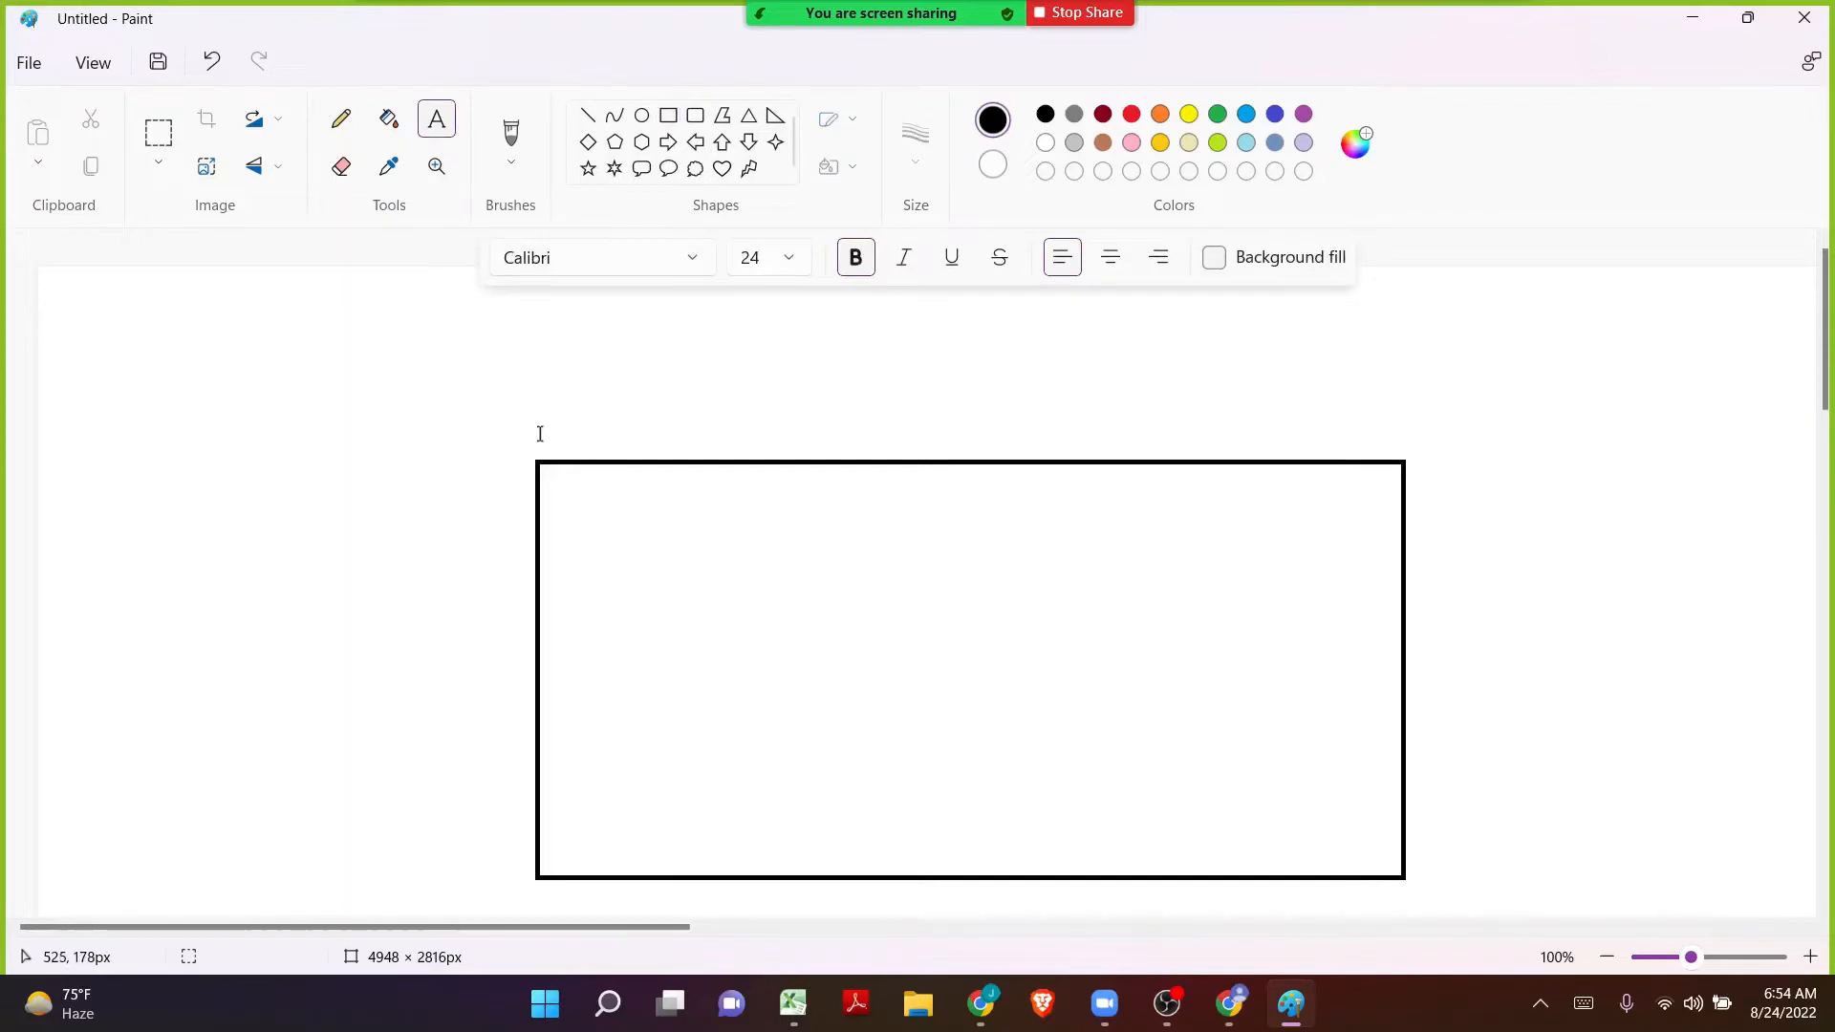
{"action": "type", "text": "SUR: Scrum Issue Type Scheme"}
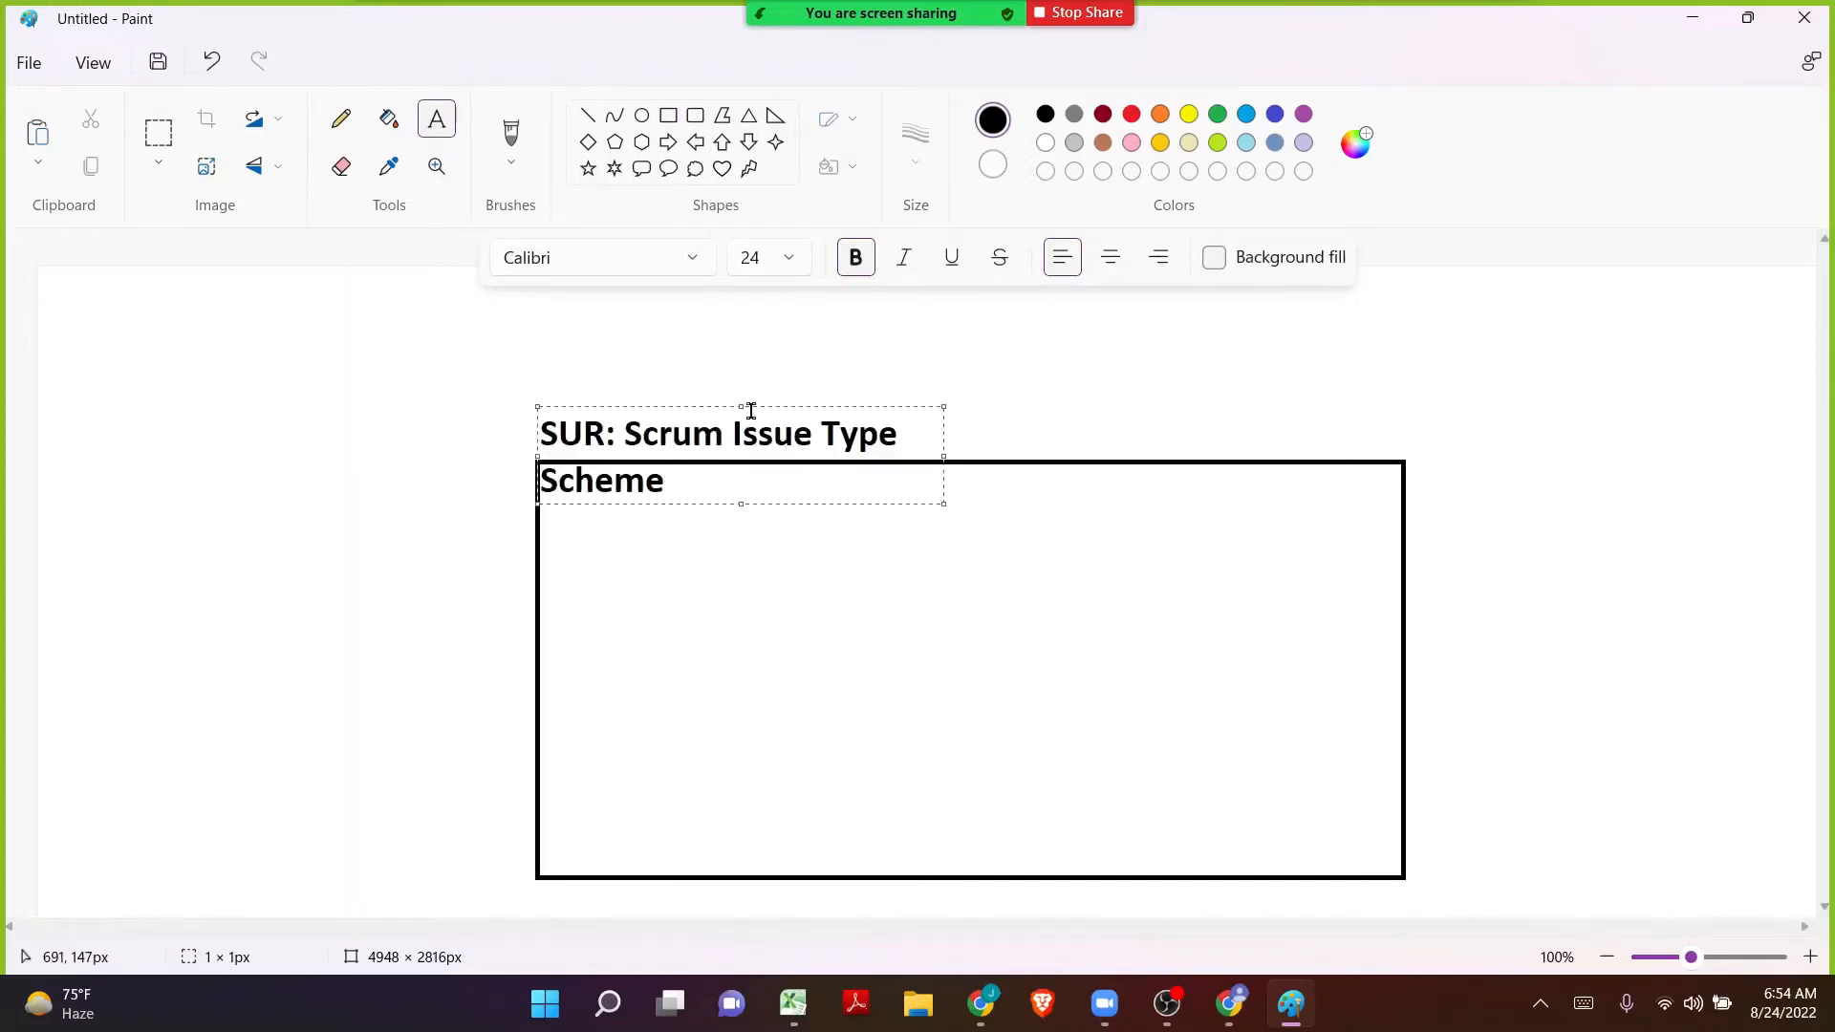
{"action": "left_click_drag", "start_coordinate": [943, 455], "coordinate": [1095, 455]}
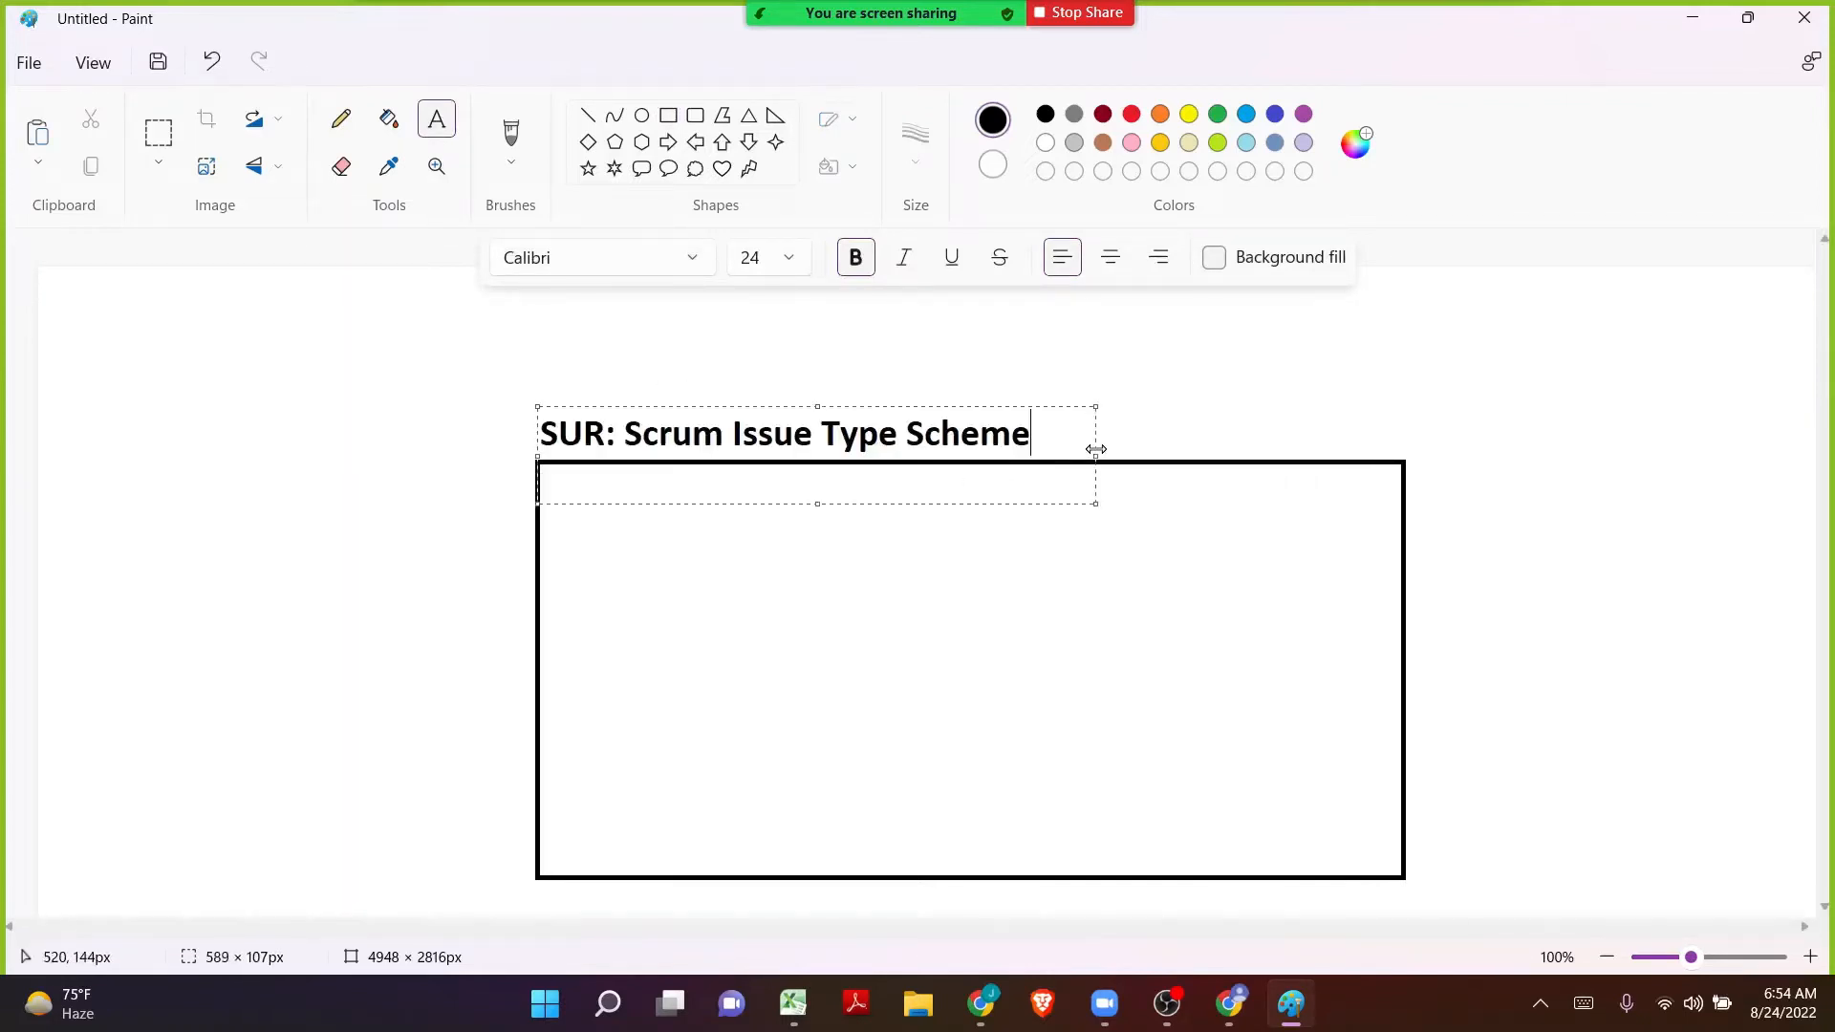
{"action": "left_click_drag", "start_coordinate": [951, 405], "coordinate": [949, 400]}
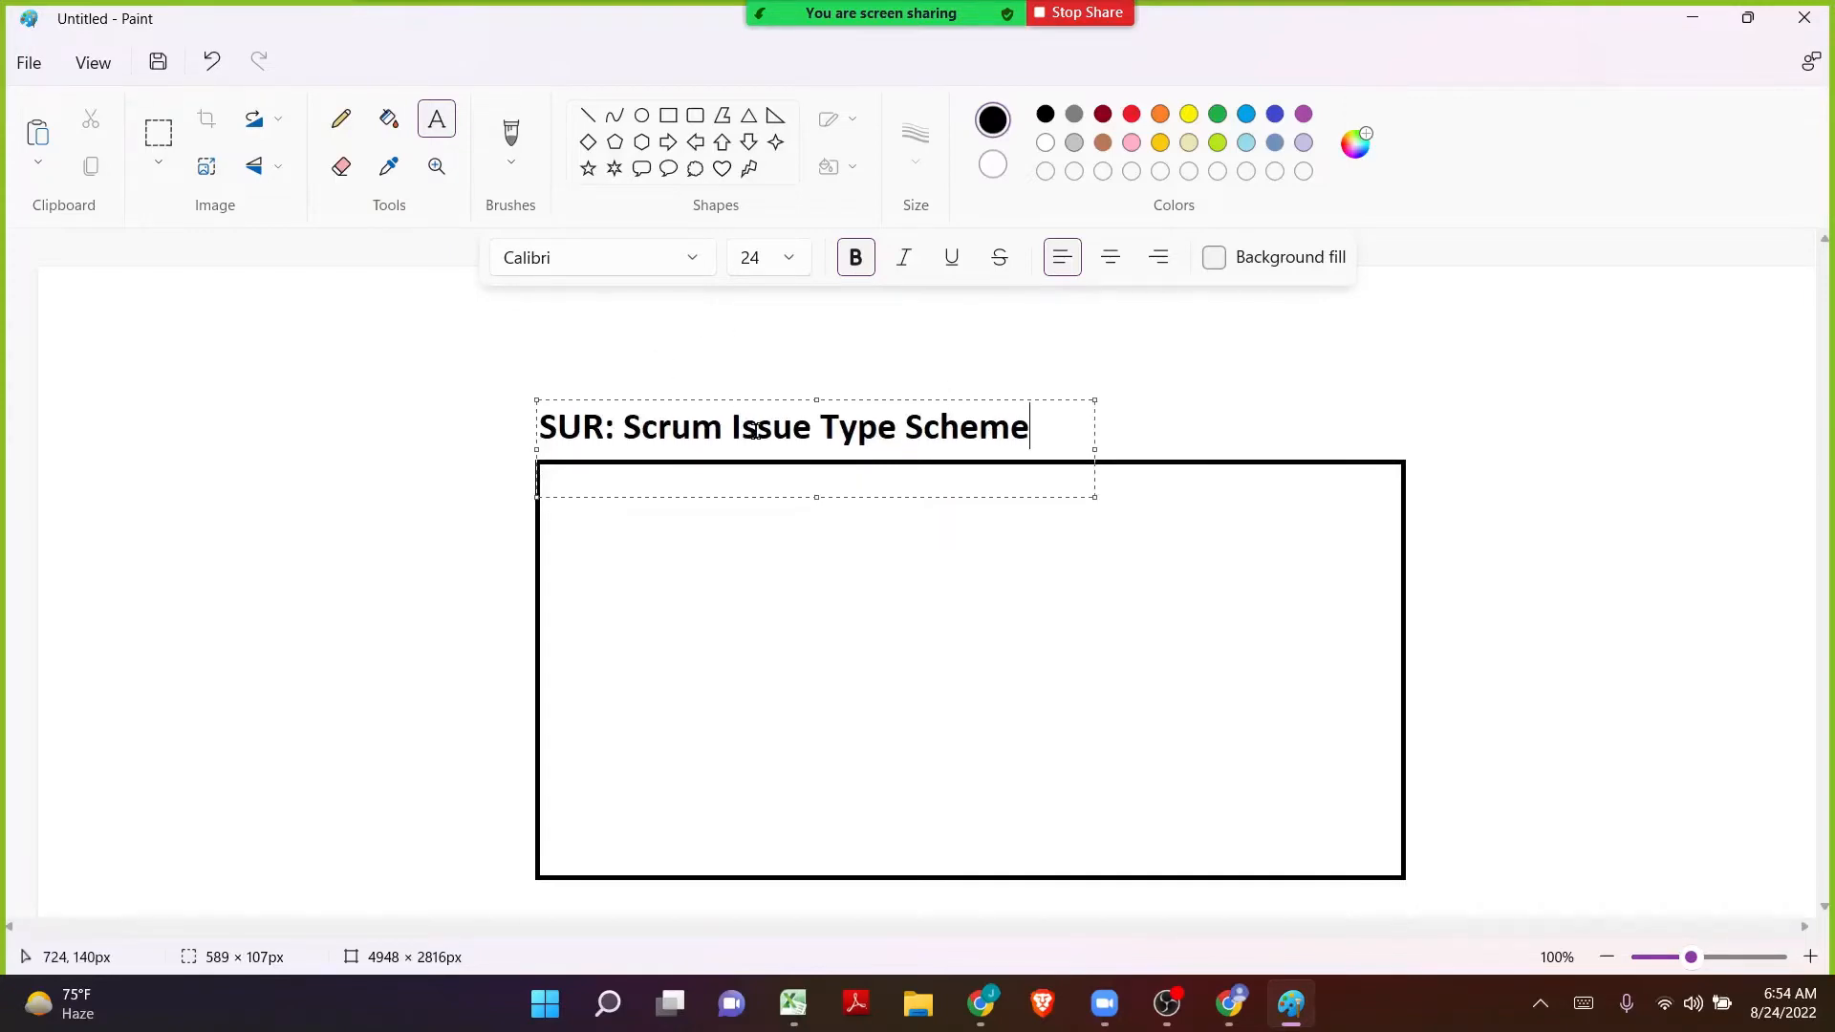
Replace the heading text with "SUR: Scrum Issue Type Screen Scheme" from the Jira Screens page, widening the box to keep it on one line.
{"action": "key", "text": "ctrl+a"}
{"action": "key", "text": "Delete"}
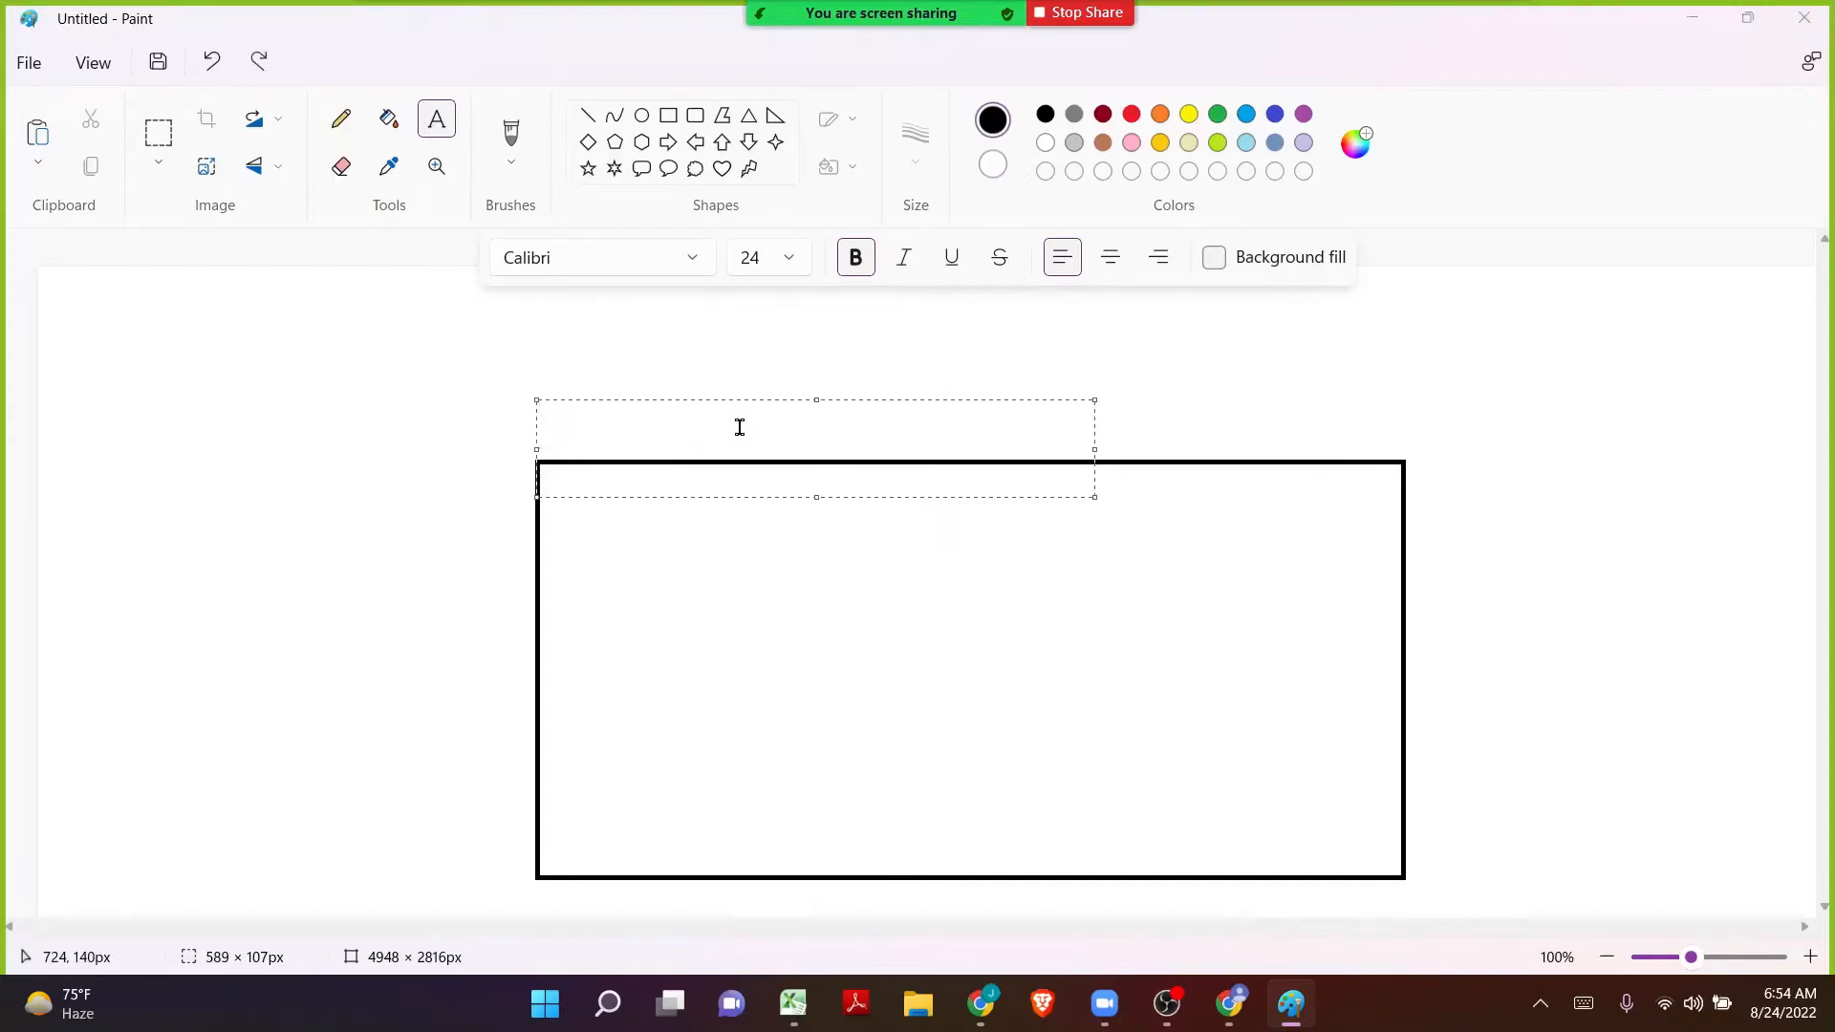
{"action": "key", "text": "alt+Tab"}
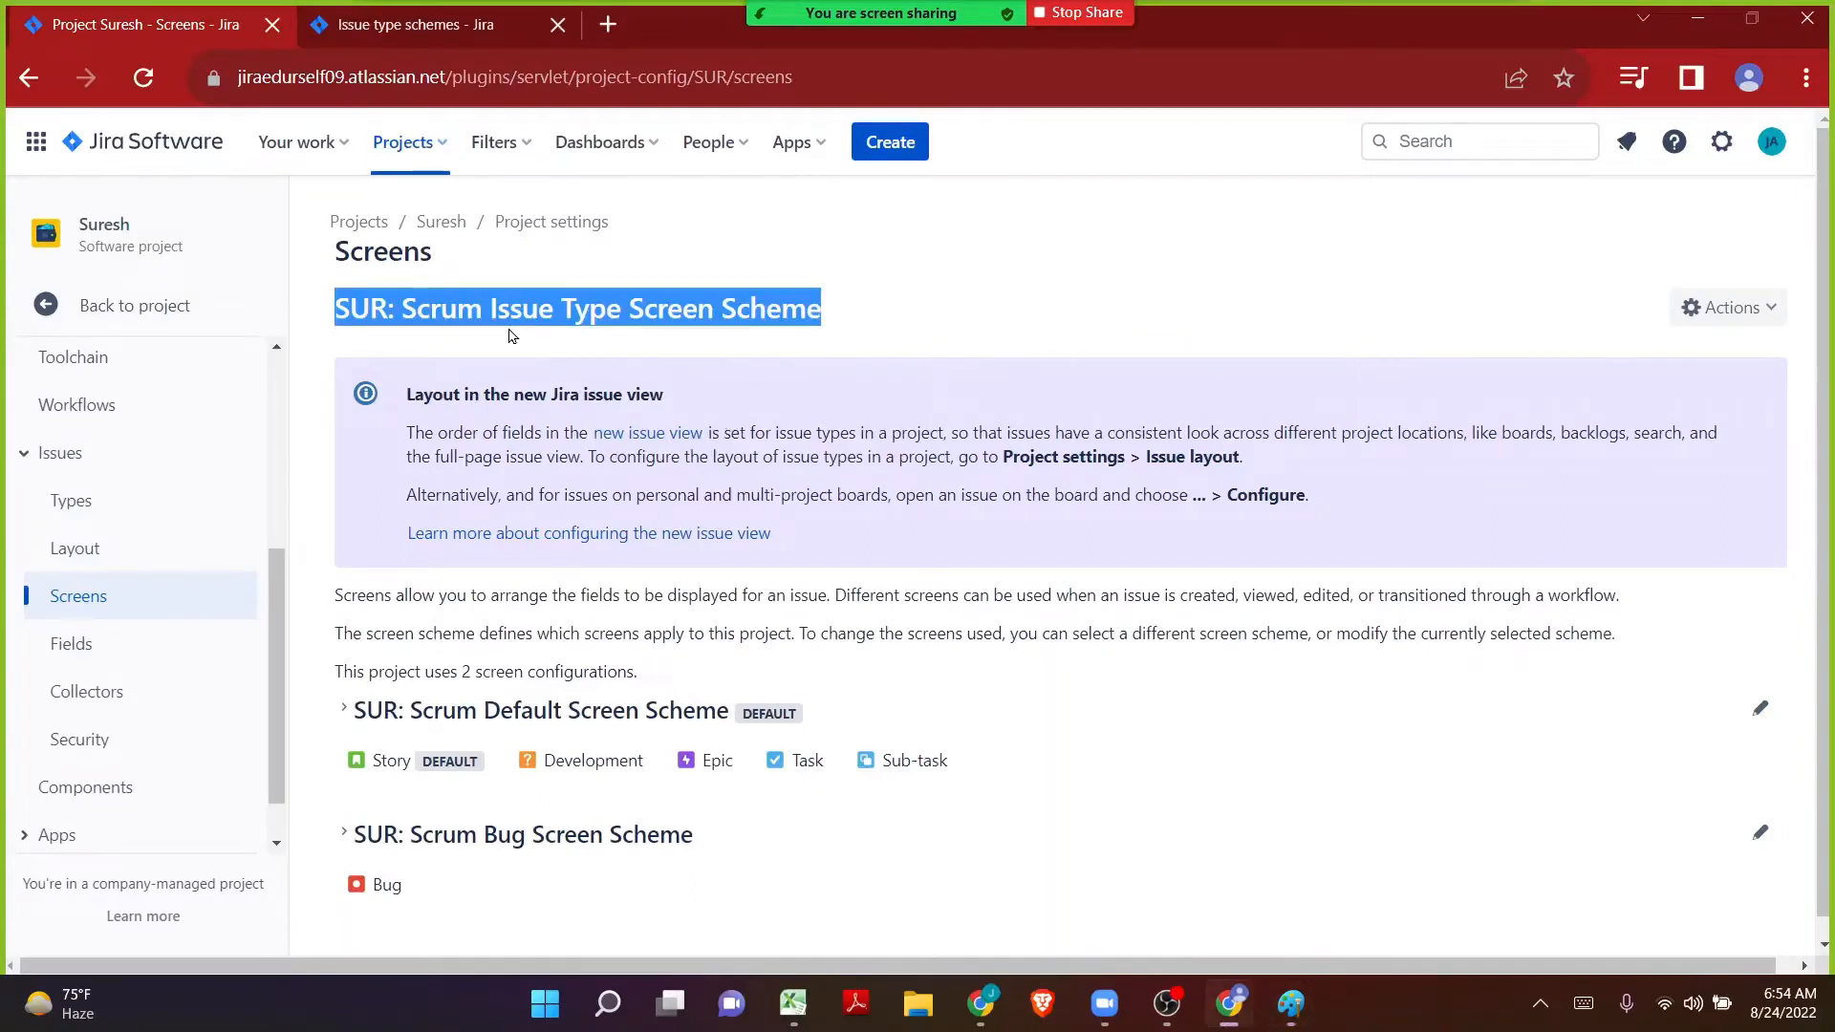
{"action": "key", "text": "alt+Tab"}
{"action": "key", "text": "ctrl+v"}
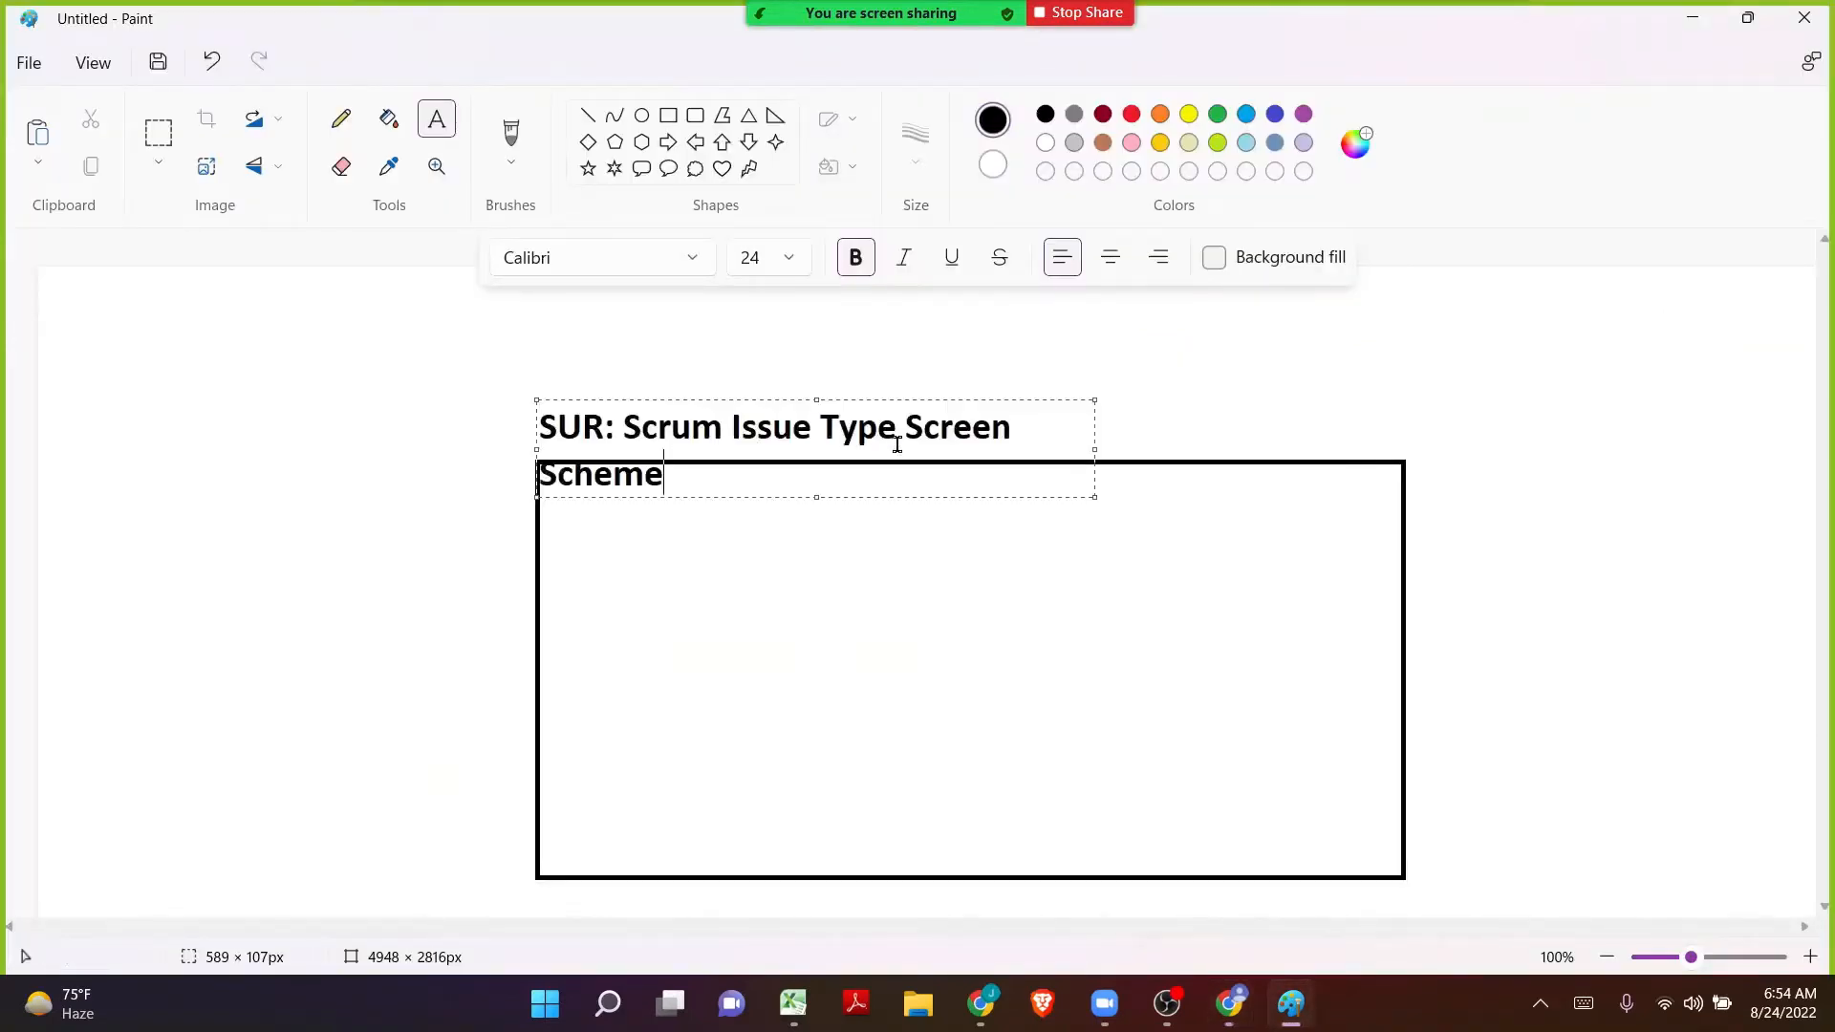
{"action": "left_click_drag", "start_coordinate": [1093, 453], "coordinate": [1200, 445]}
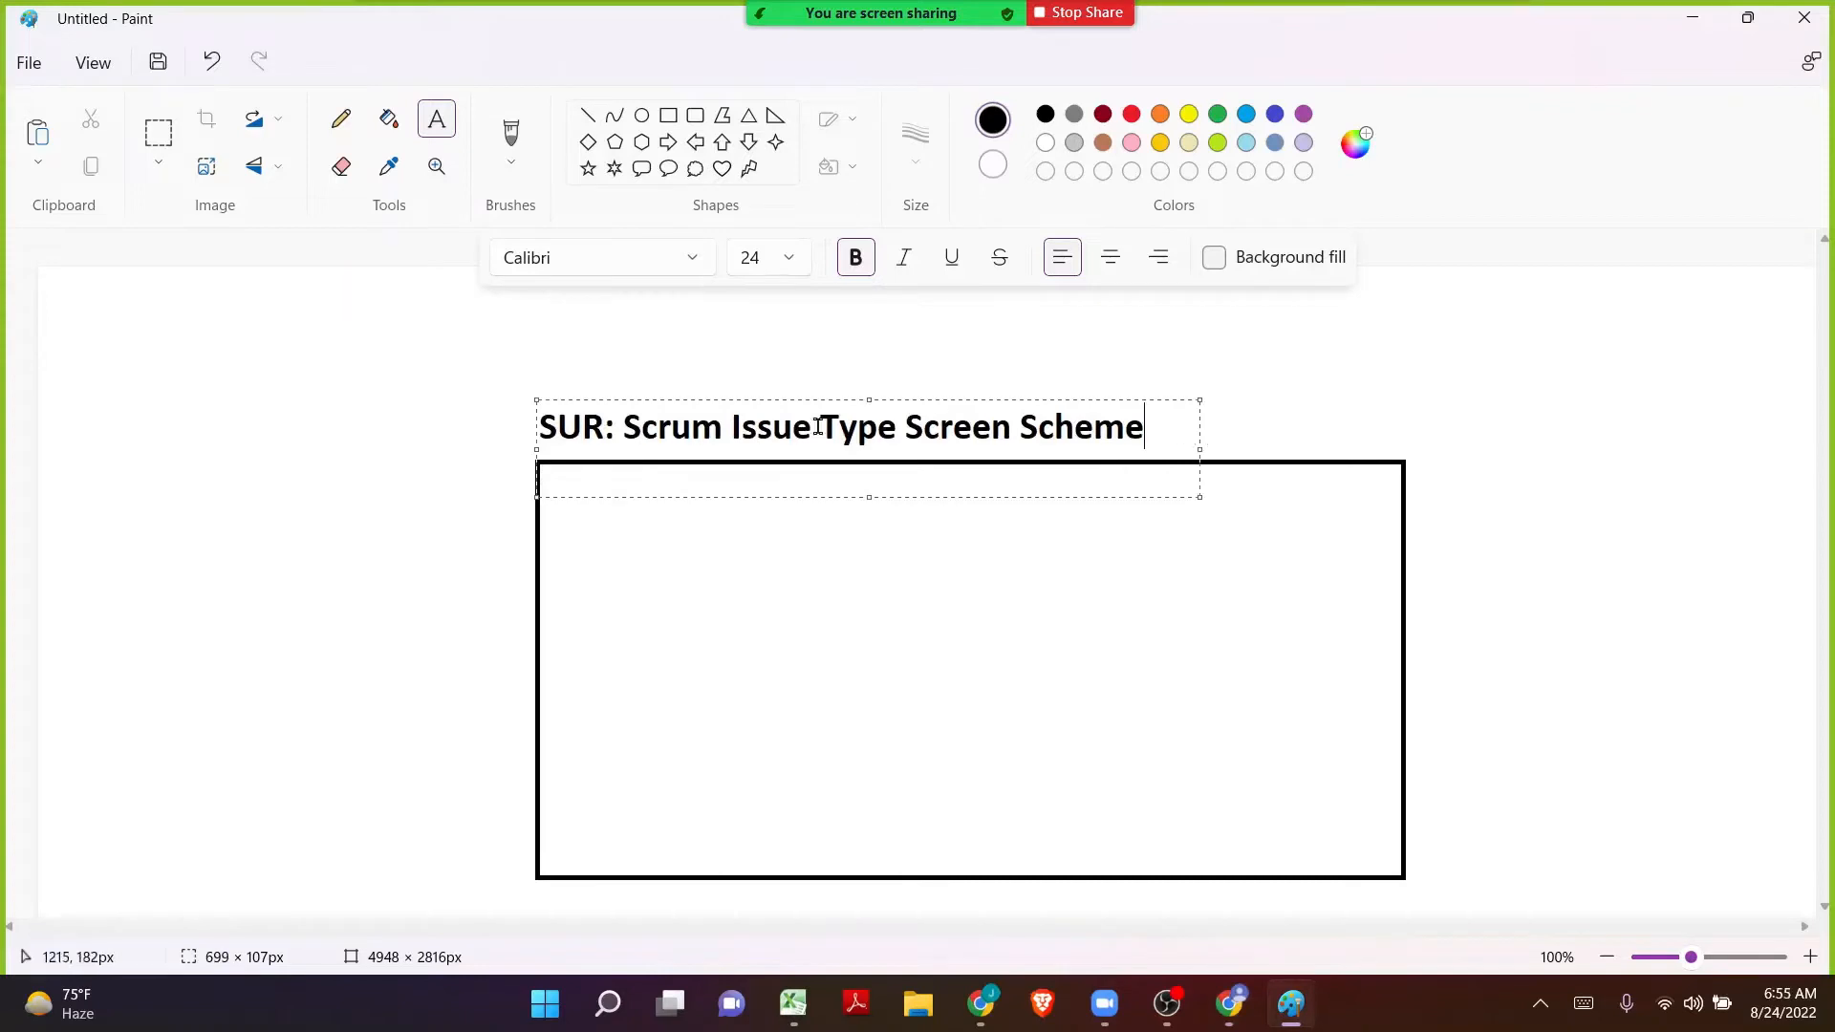
Highlight the "SUR:", "Scrum" and "Issue Type Screen Scheme" parts of the heading, and finish by deselecting the text box.
{"action": "left_click_drag", "start_coordinate": [734, 427], "coordinate": [1146, 427]}
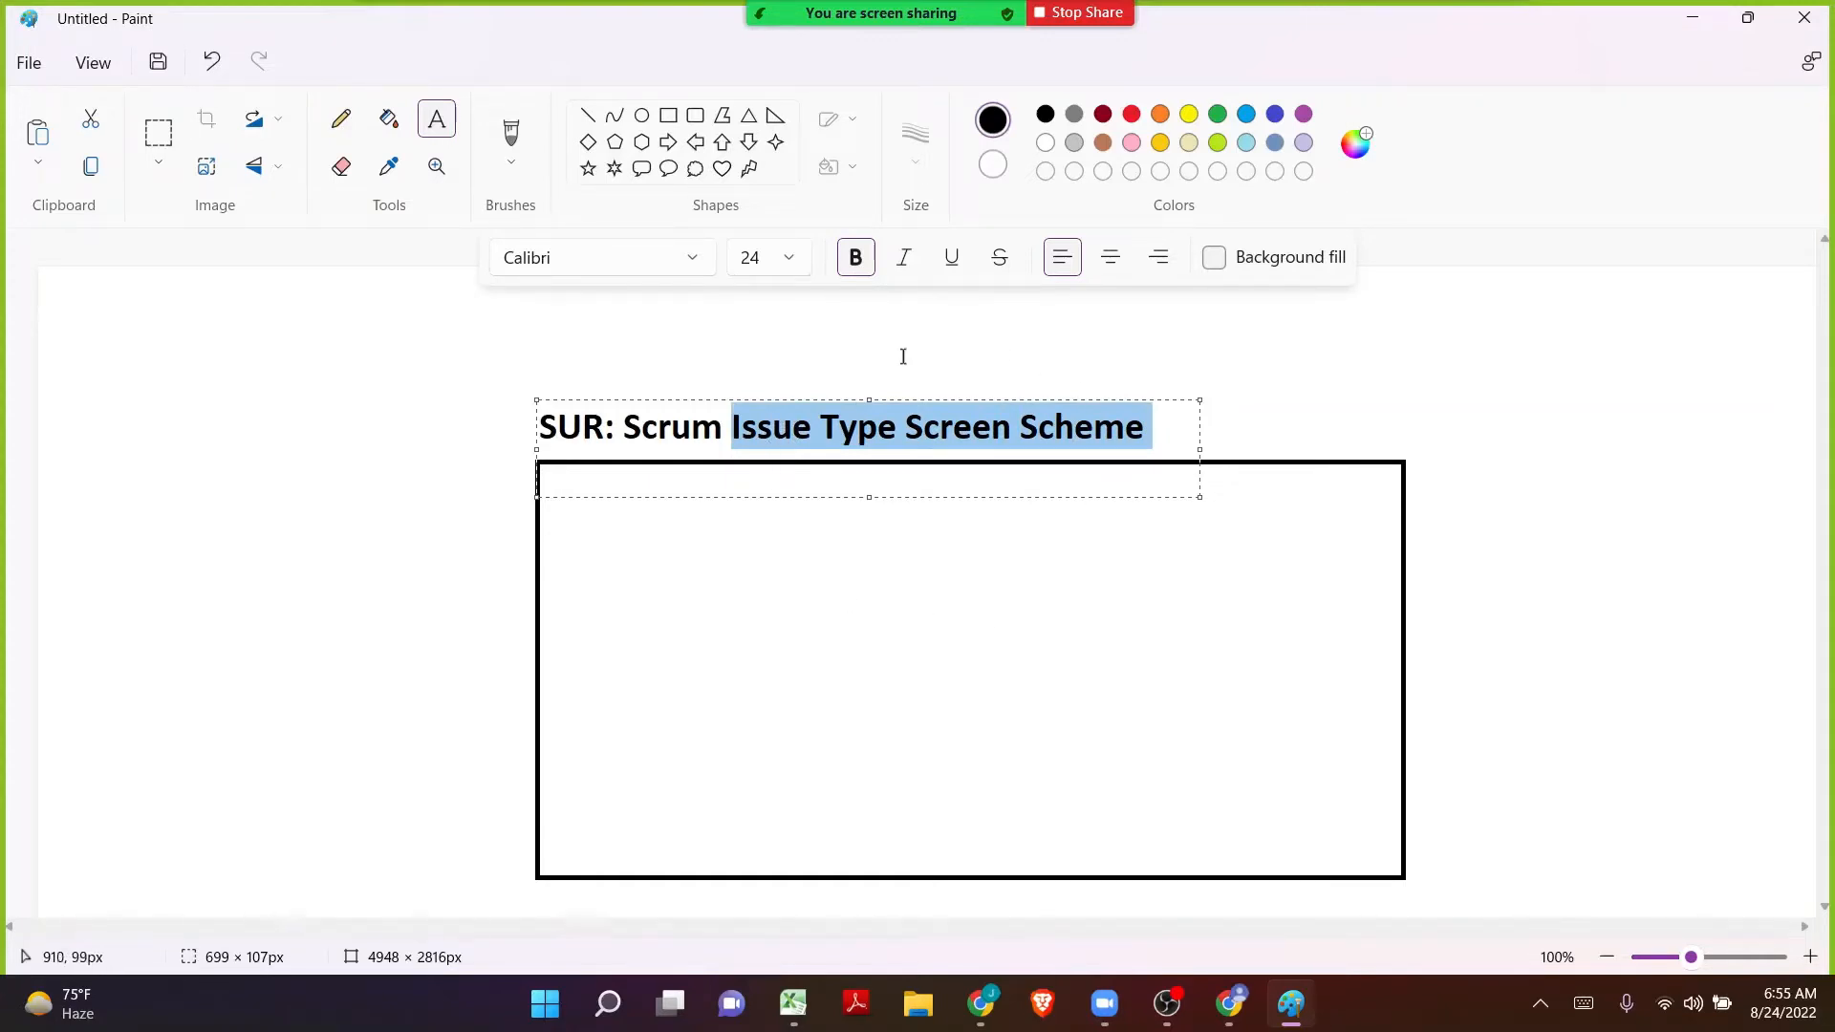
{"action": "double_click", "coordinate": [642, 430]}
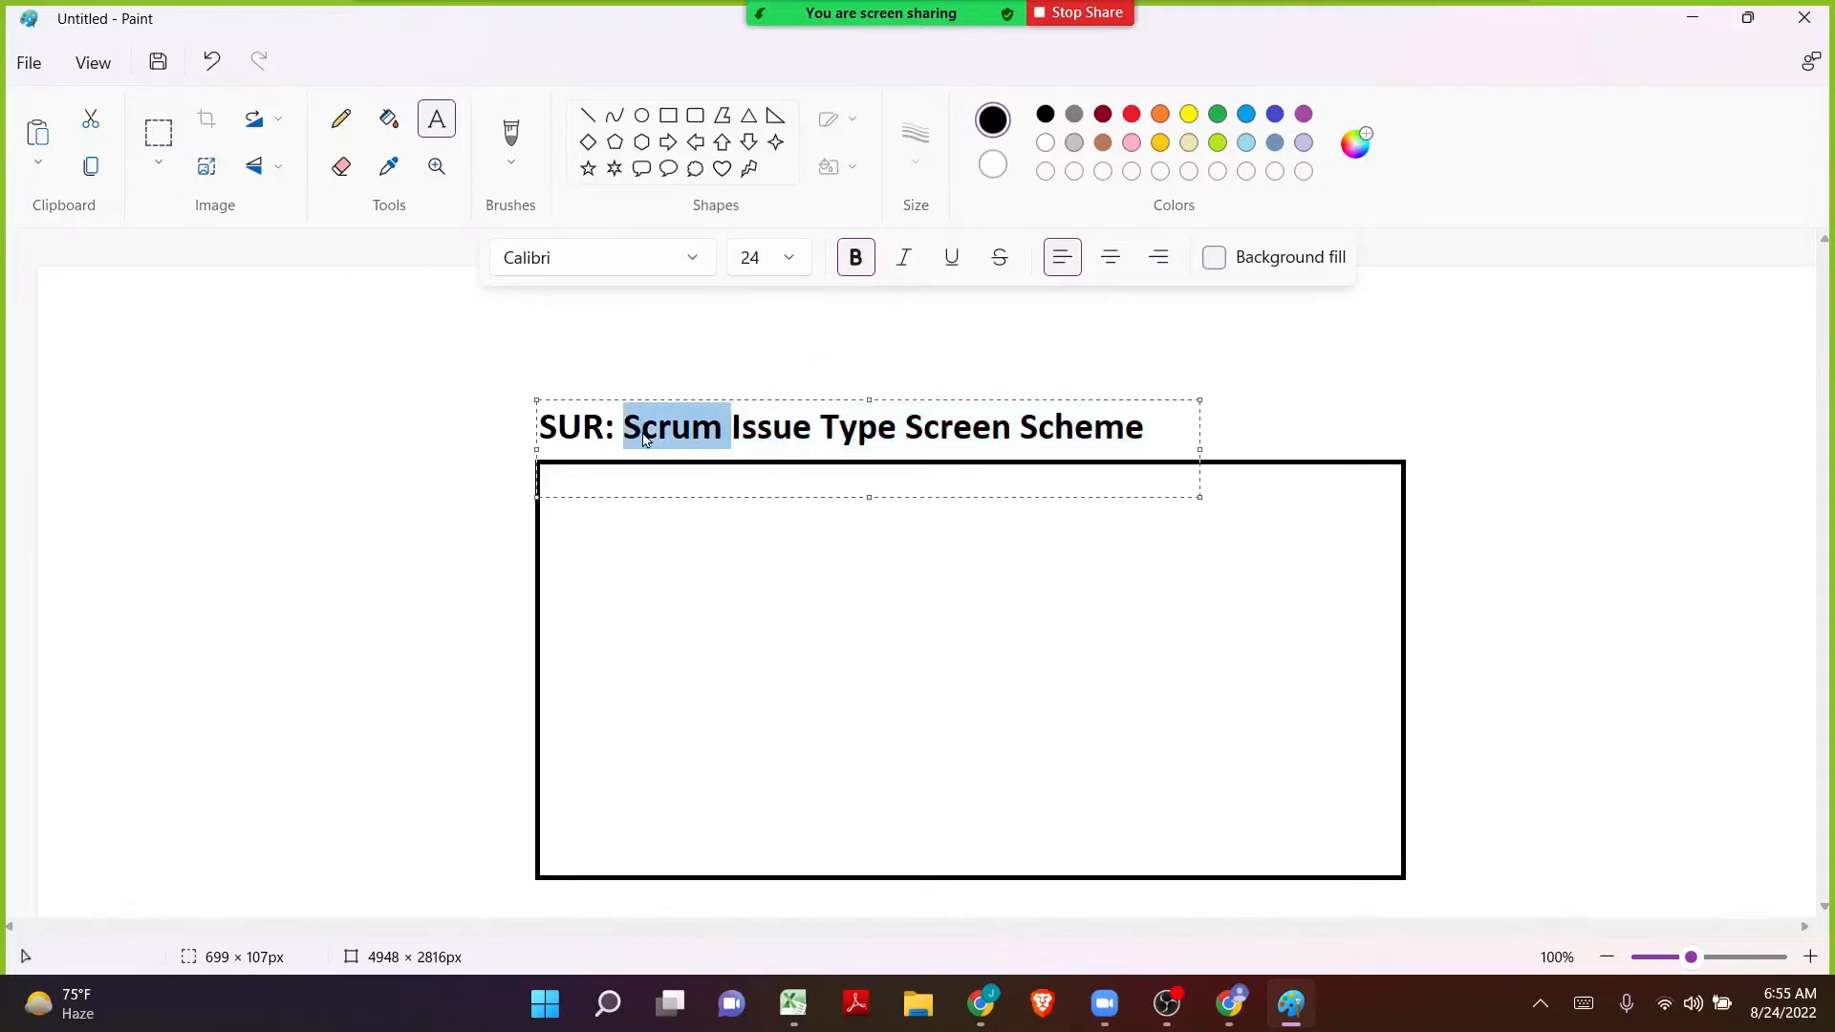
{"action": "left_click_drag", "start_coordinate": [616, 432], "coordinate": [532, 432]}
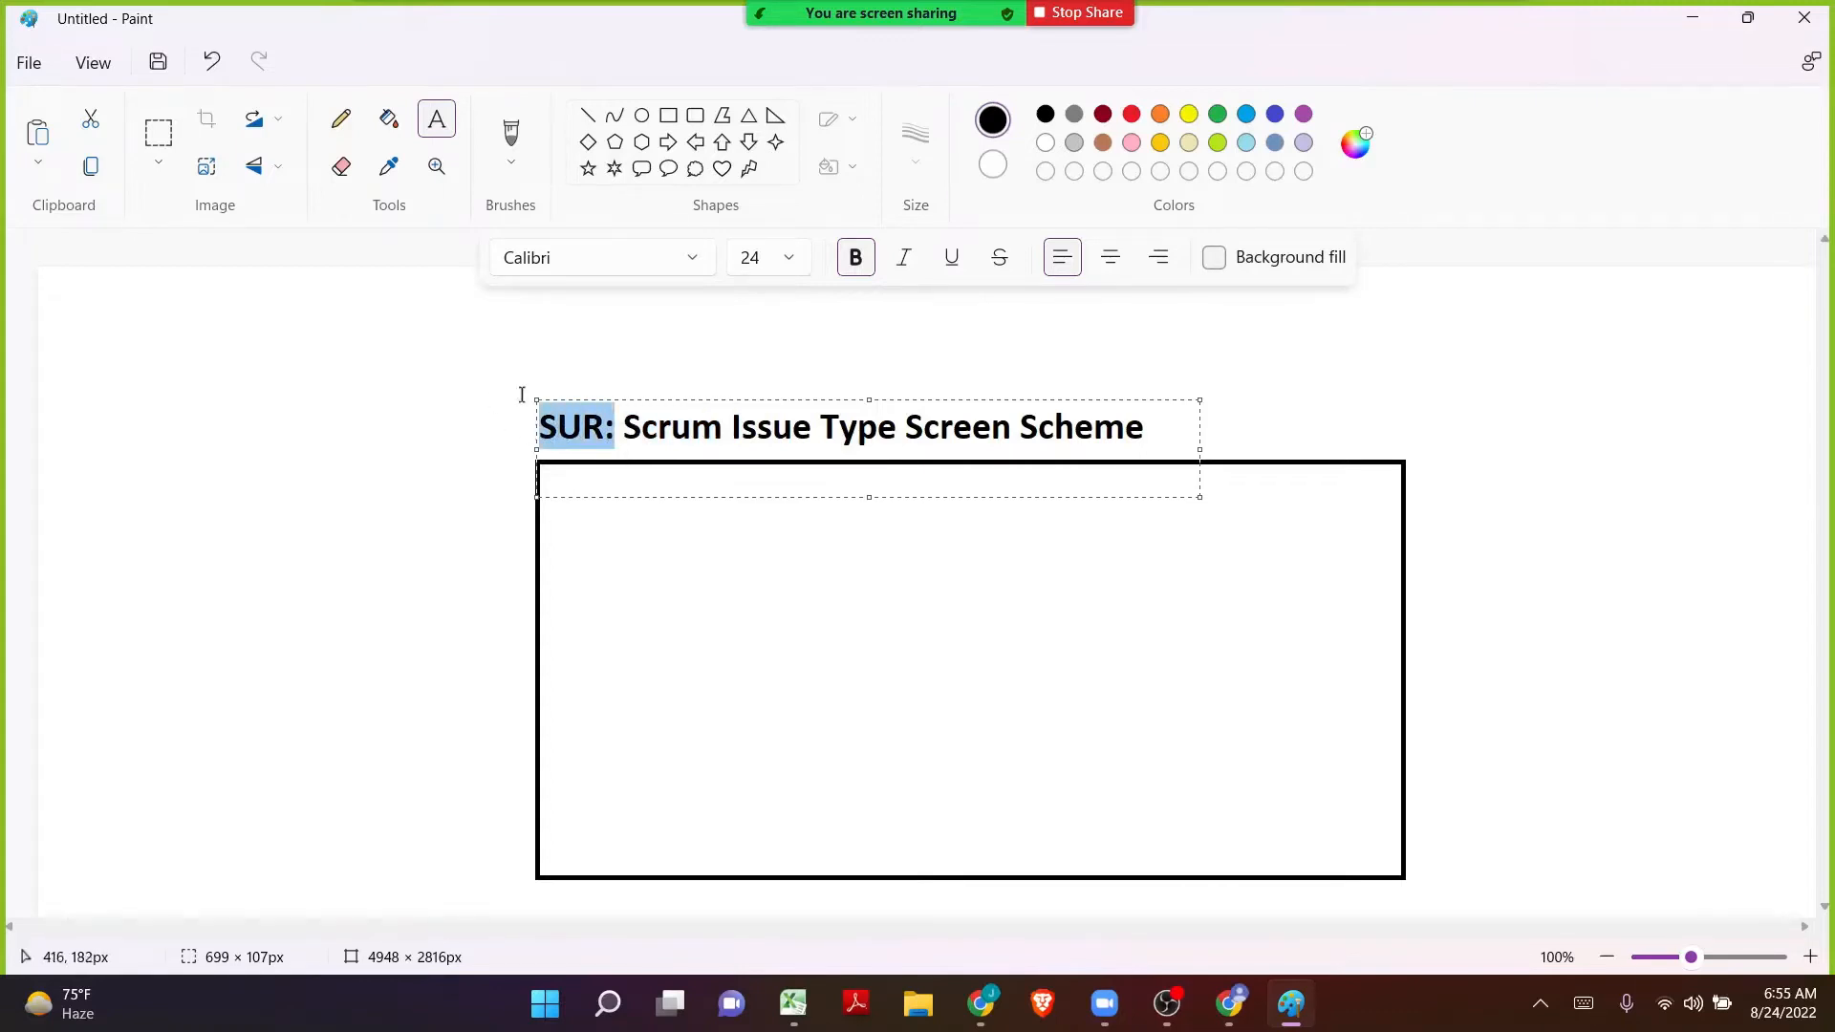
{"action": "double_click", "coordinate": [674, 428]}
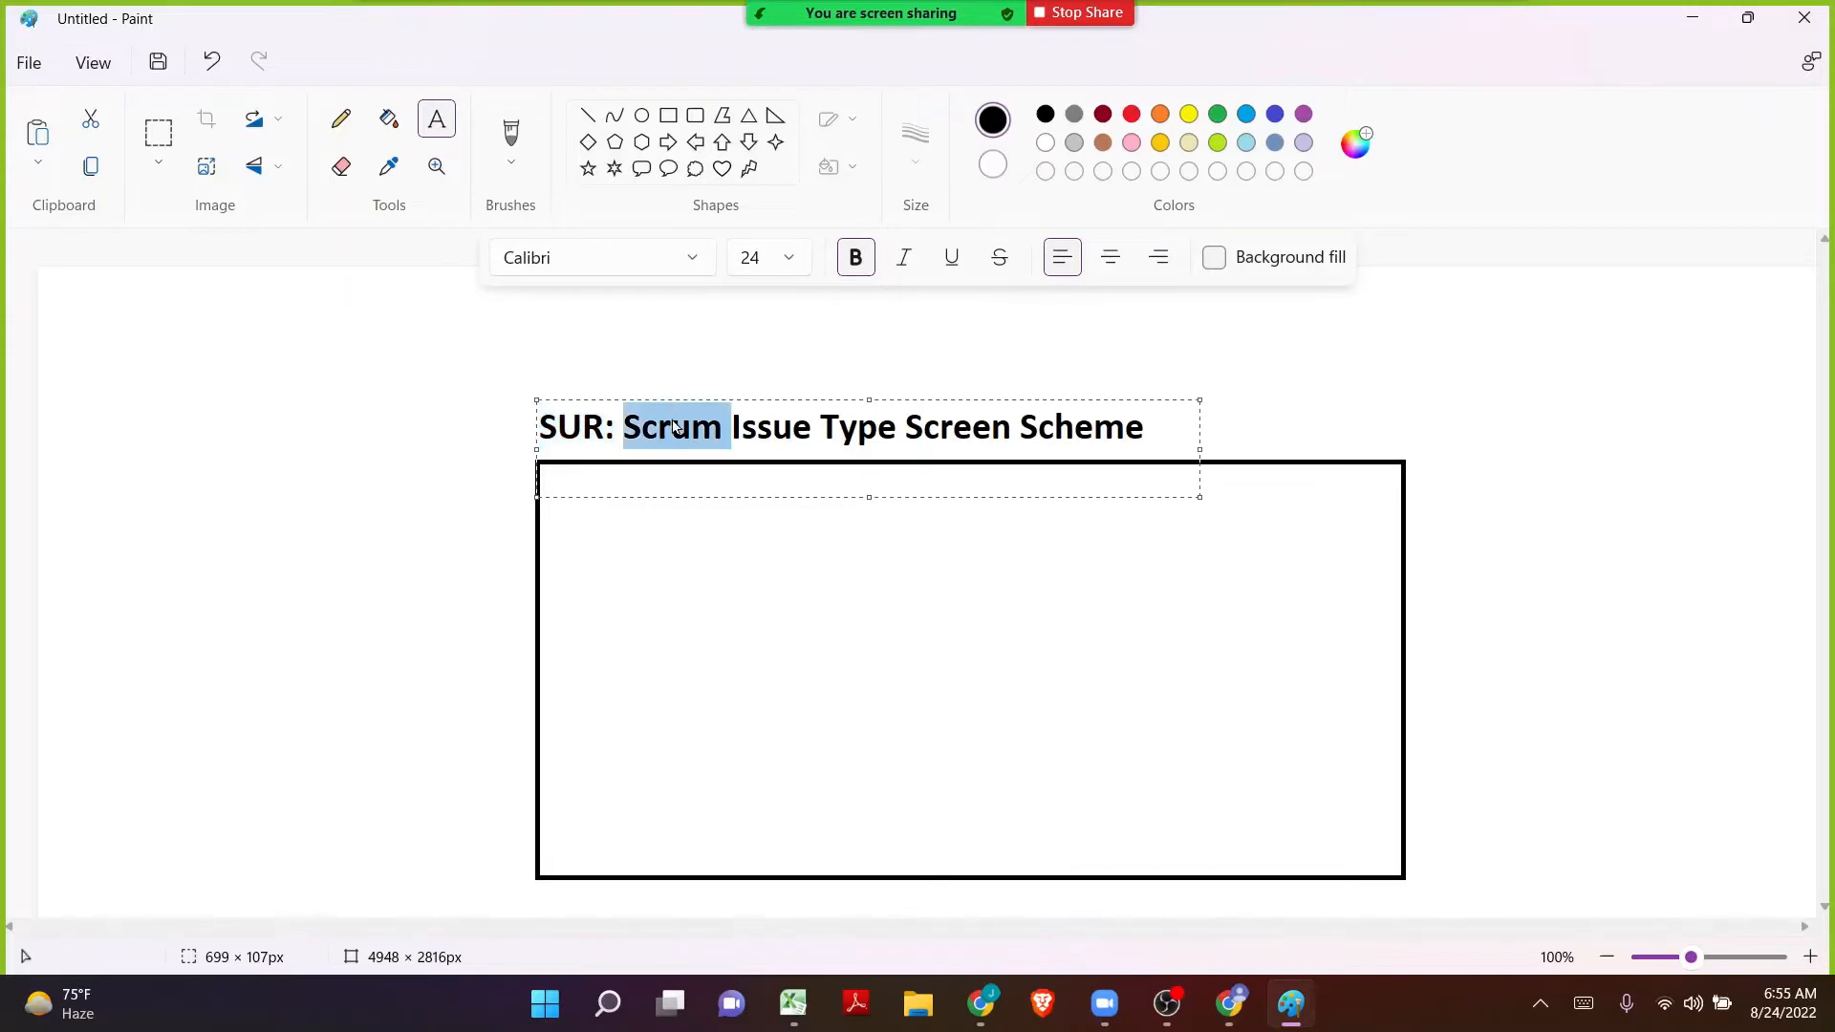
{"action": "left_click_drag", "start_coordinate": [735, 427], "coordinate": [1162, 439]}
{"action": "left_click", "coordinate": [544, 544]}
{"action": "left_click", "coordinate": [348, 548]}
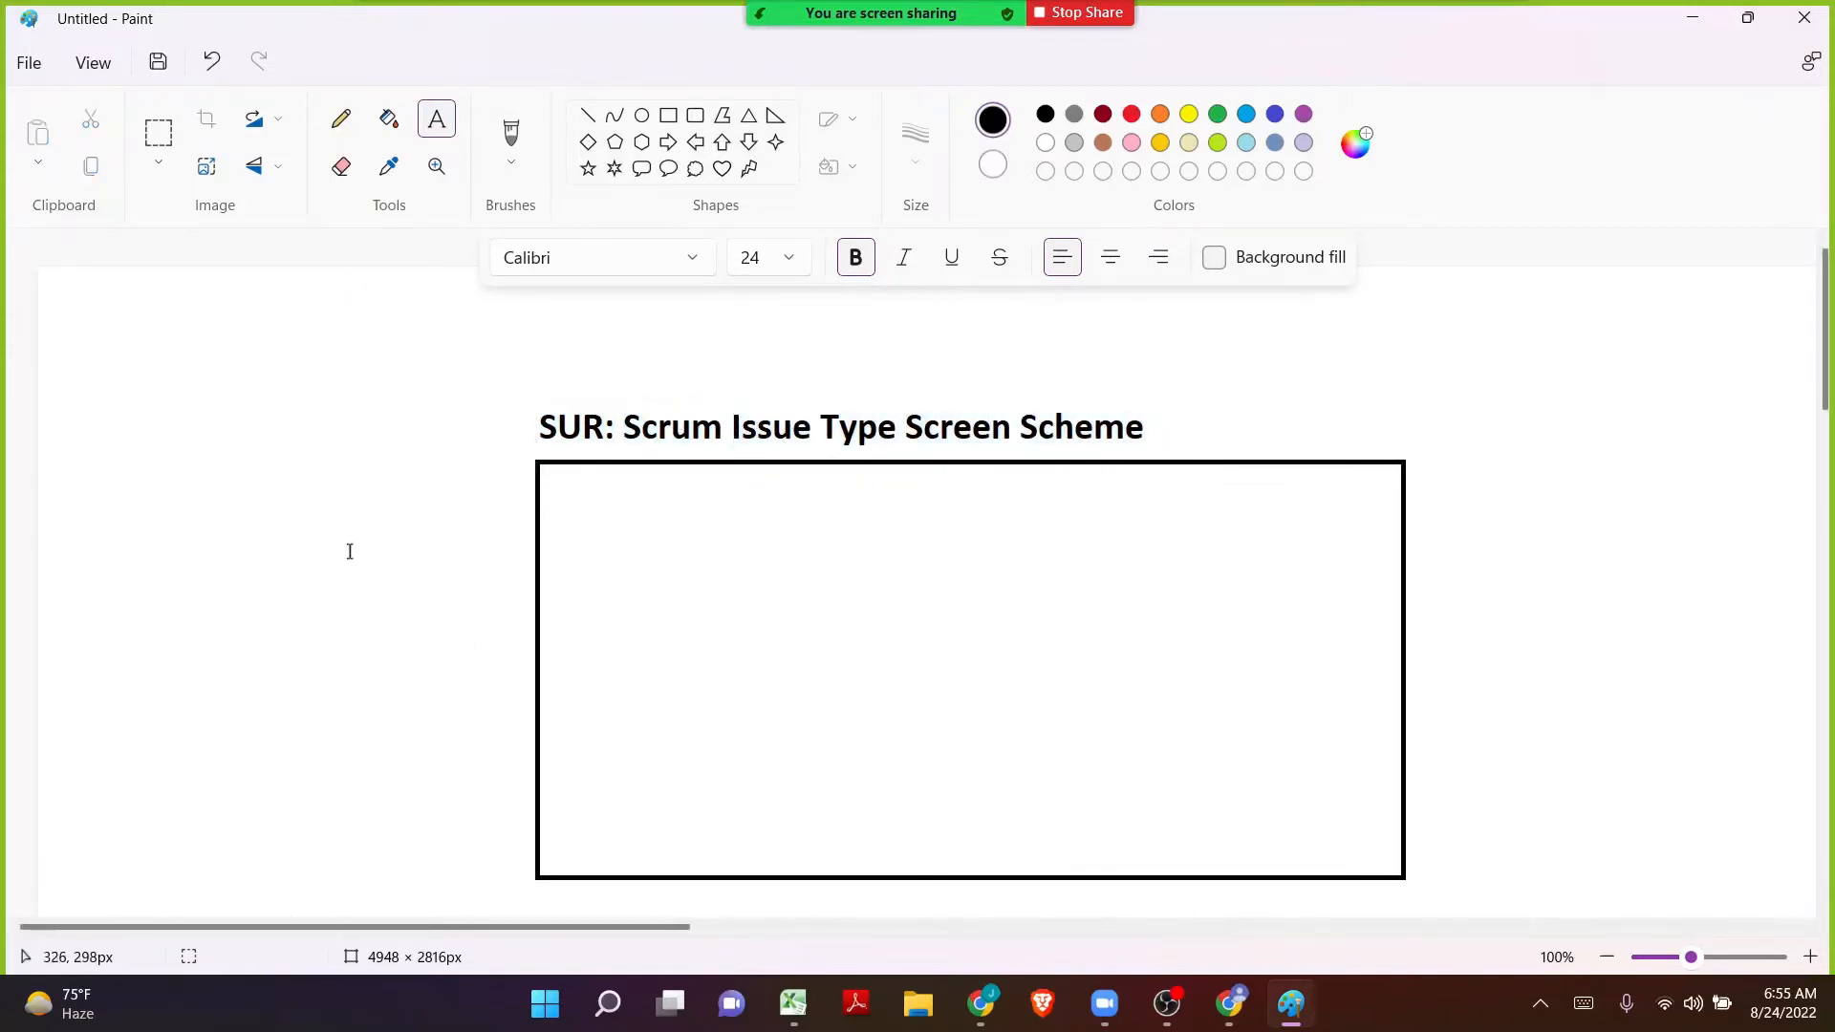
{"action": "left_click", "coordinate": [390, 372]}
{"action": "scroll", "coordinate": [464, 384], "scroll_direction": "down", "scroll_amount": 1}
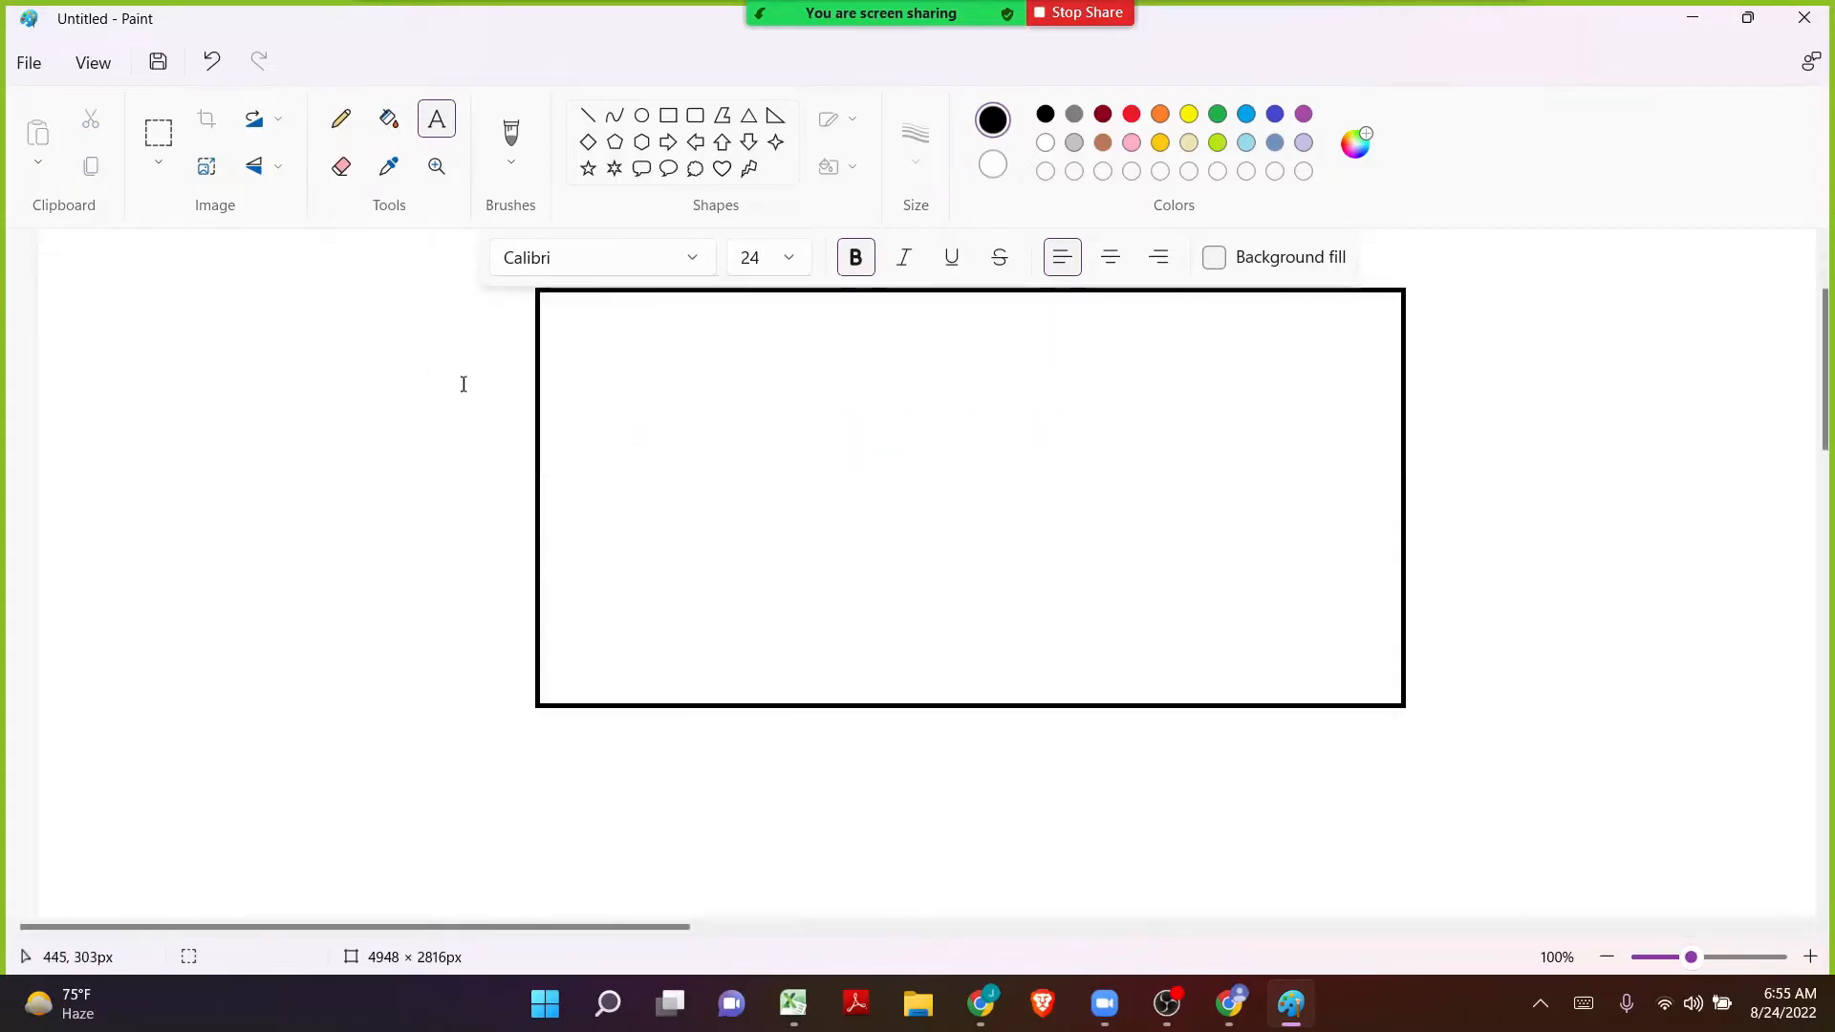
{"action": "scroll", "coordinate": [464, 384], "scroll_direction": "up", "scroll_amount": 1}
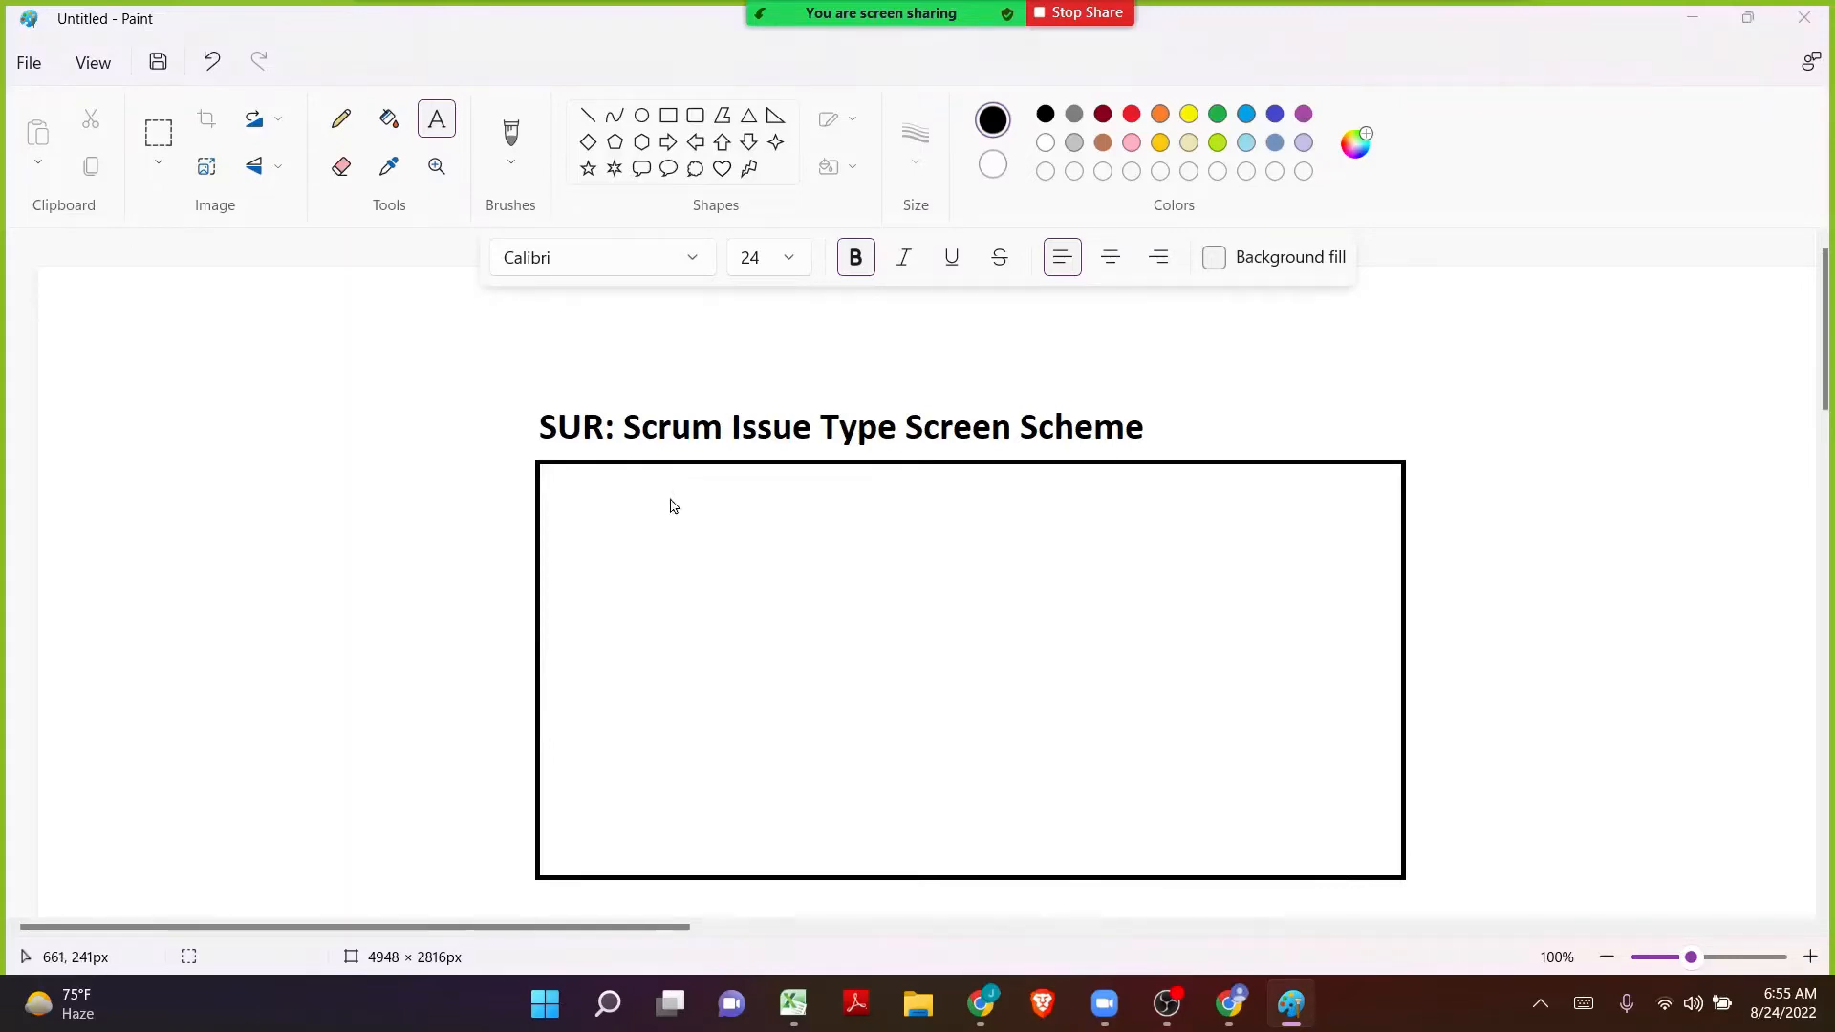
Switch to Jira and highlight the issue types listed under the Scrum Default Screen Scheme and the Scrum Bug Screen Scheme.
{"action": "key", "text": "alt+Tab"}
{"action": "left_click", "coordinate": [863, 287]}
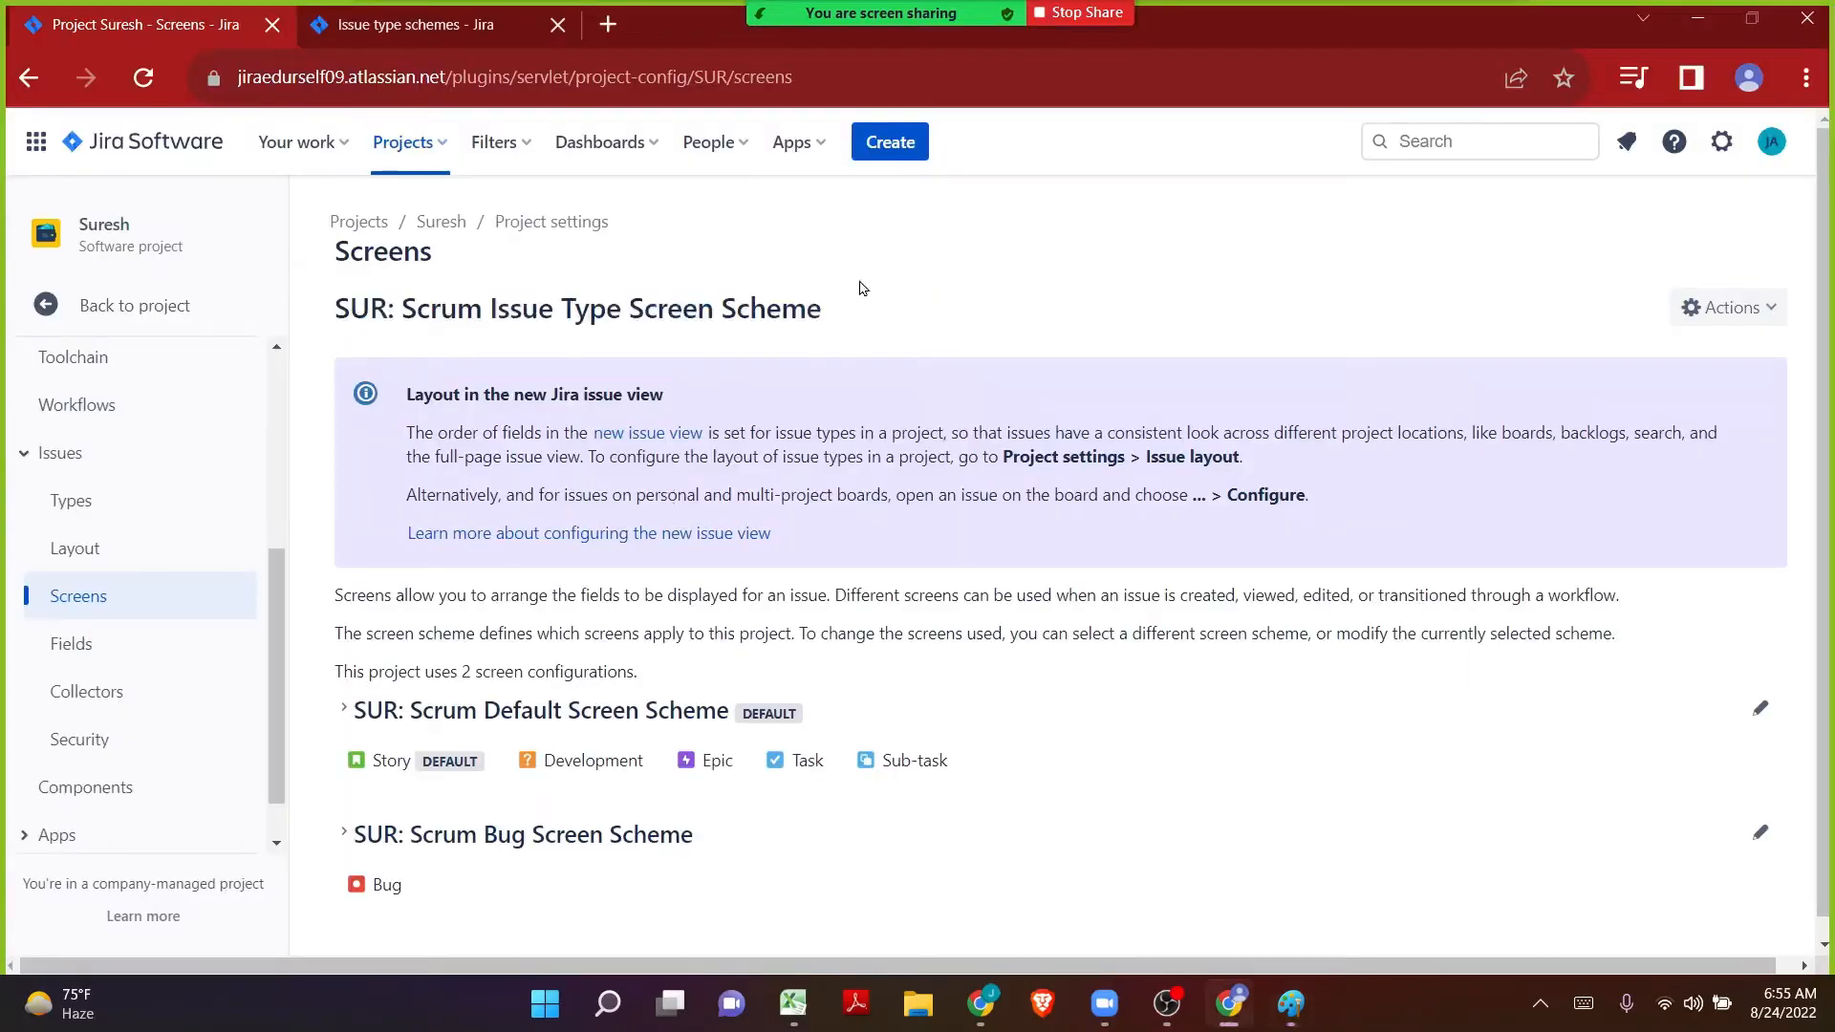
{"action": "scroll", "coordinate": [863, 288], "scroll_direction": "down", "scroll_amount": 1}
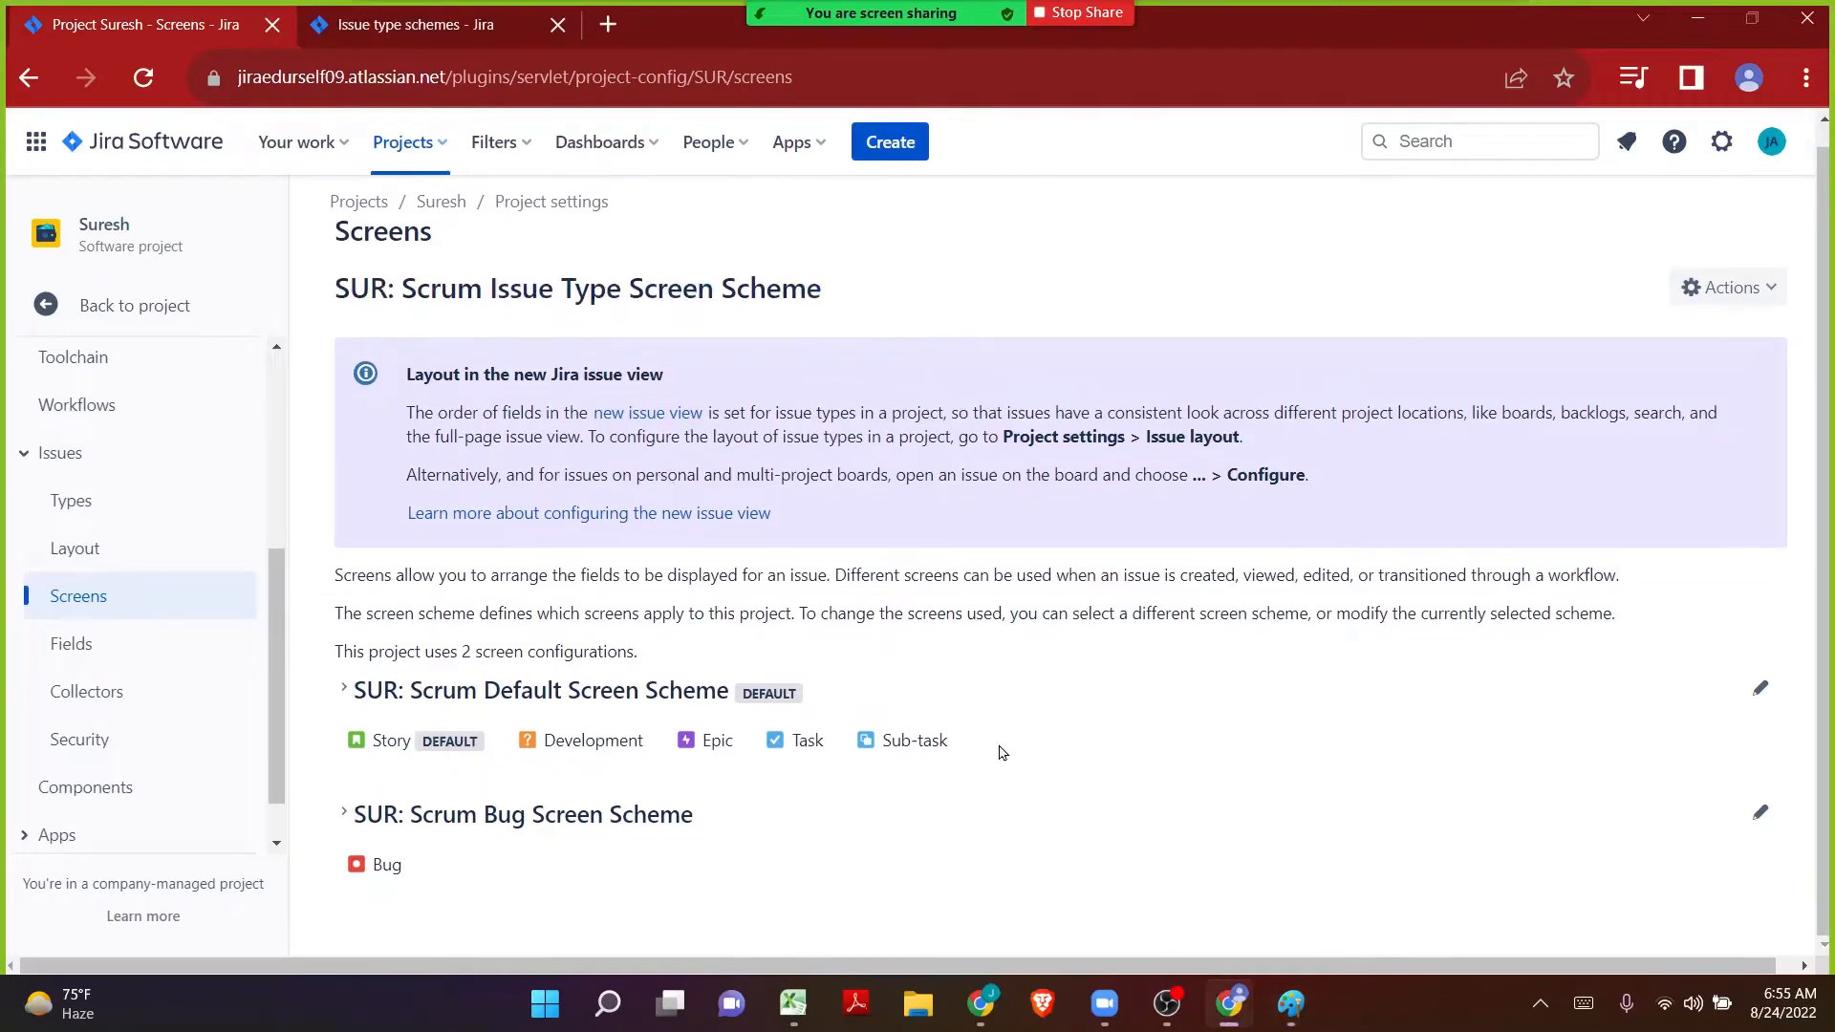
{"action": "left_click_drag", "start_coordinate": [1001, 753], "coordinate": [373, 758]}
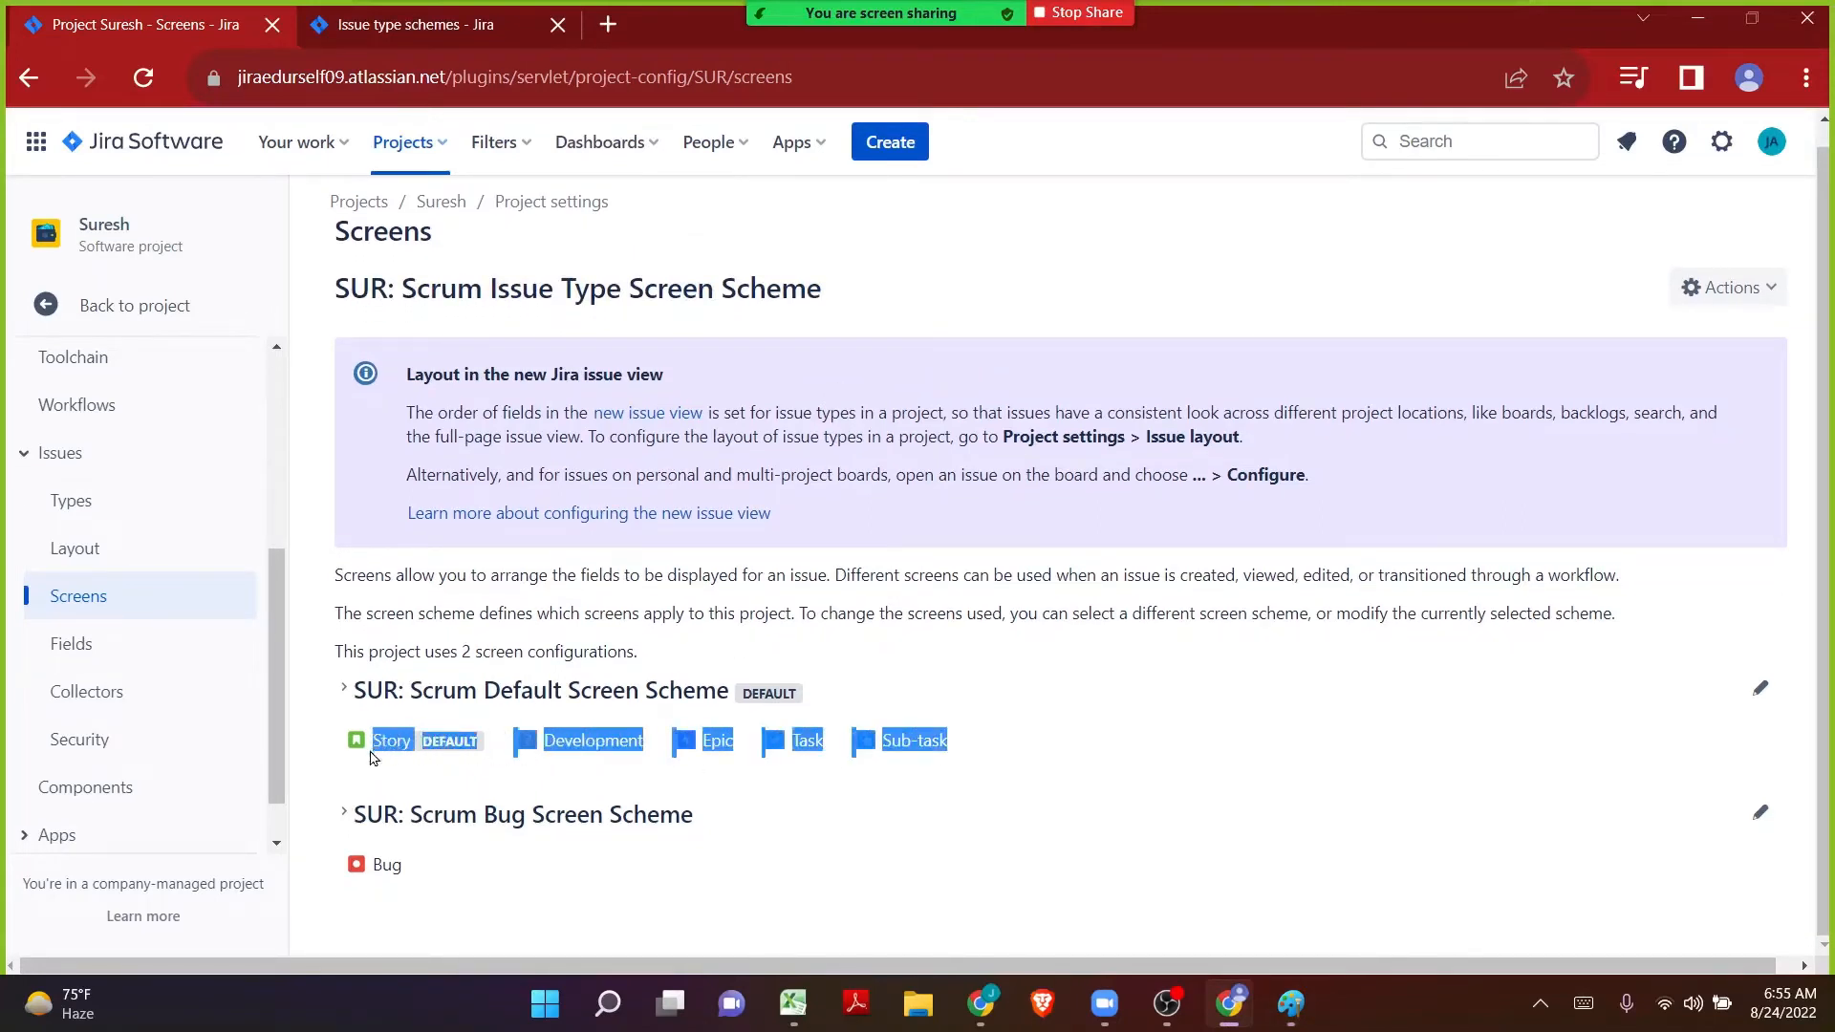
{"action": "left_click_drag", "start_coordinate": [436, 880], "coordinate": [354, 877]}
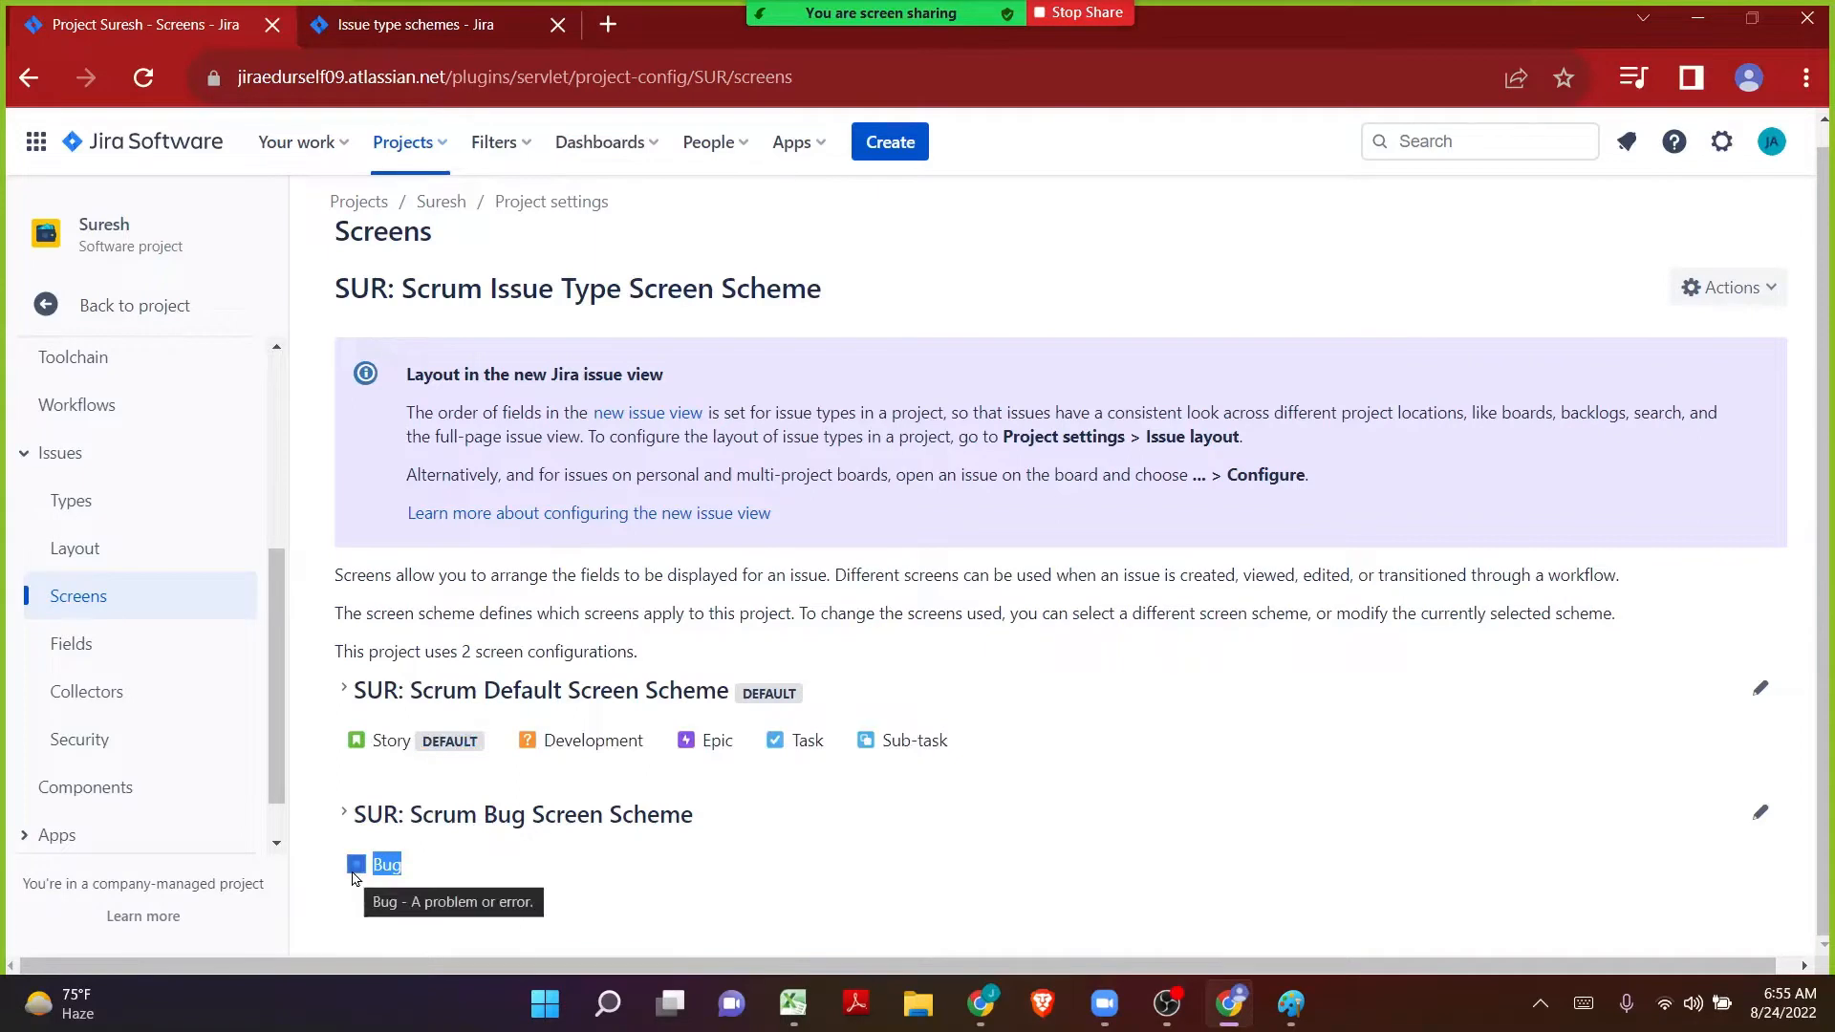
Switch to Paint and add the text "Issue Type 1, Issue Type 2..," inside the rectangle's upper part, widening its box to fit one line.
{"action": "key", "text": "alt+Tab"}
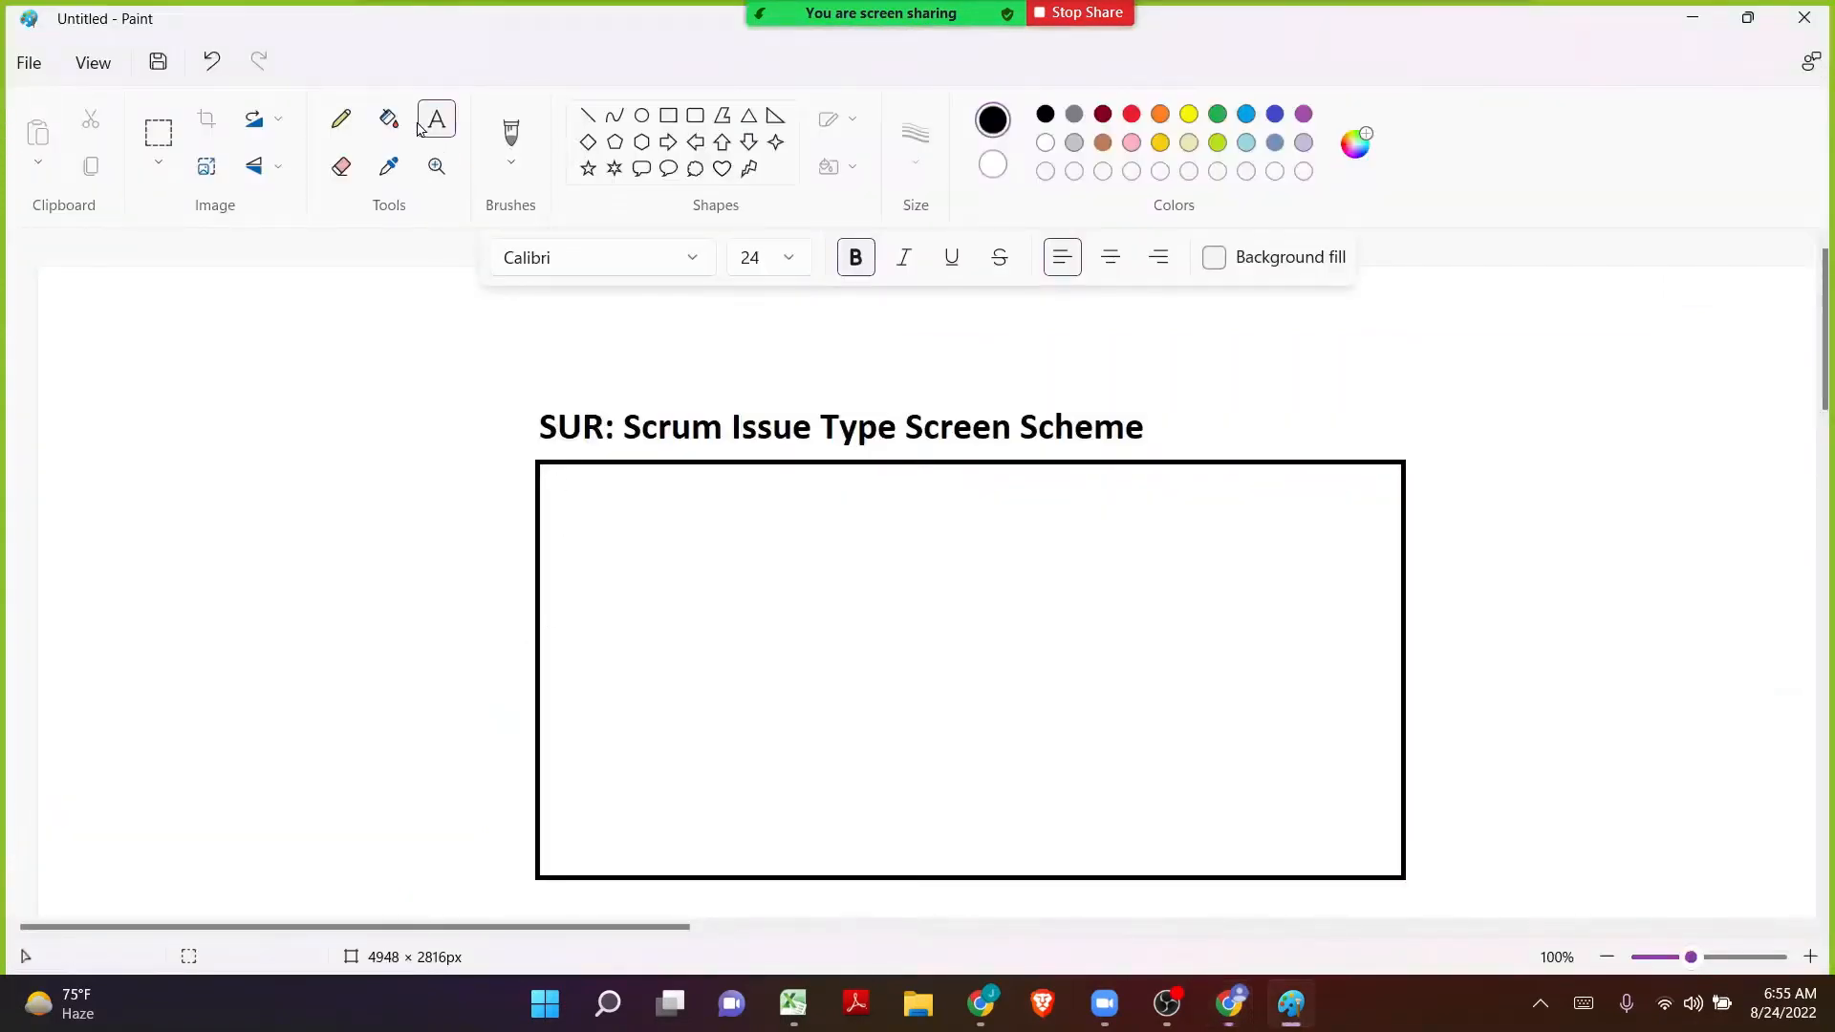
{"action": "left_click", "coordinate": [563, 550]}
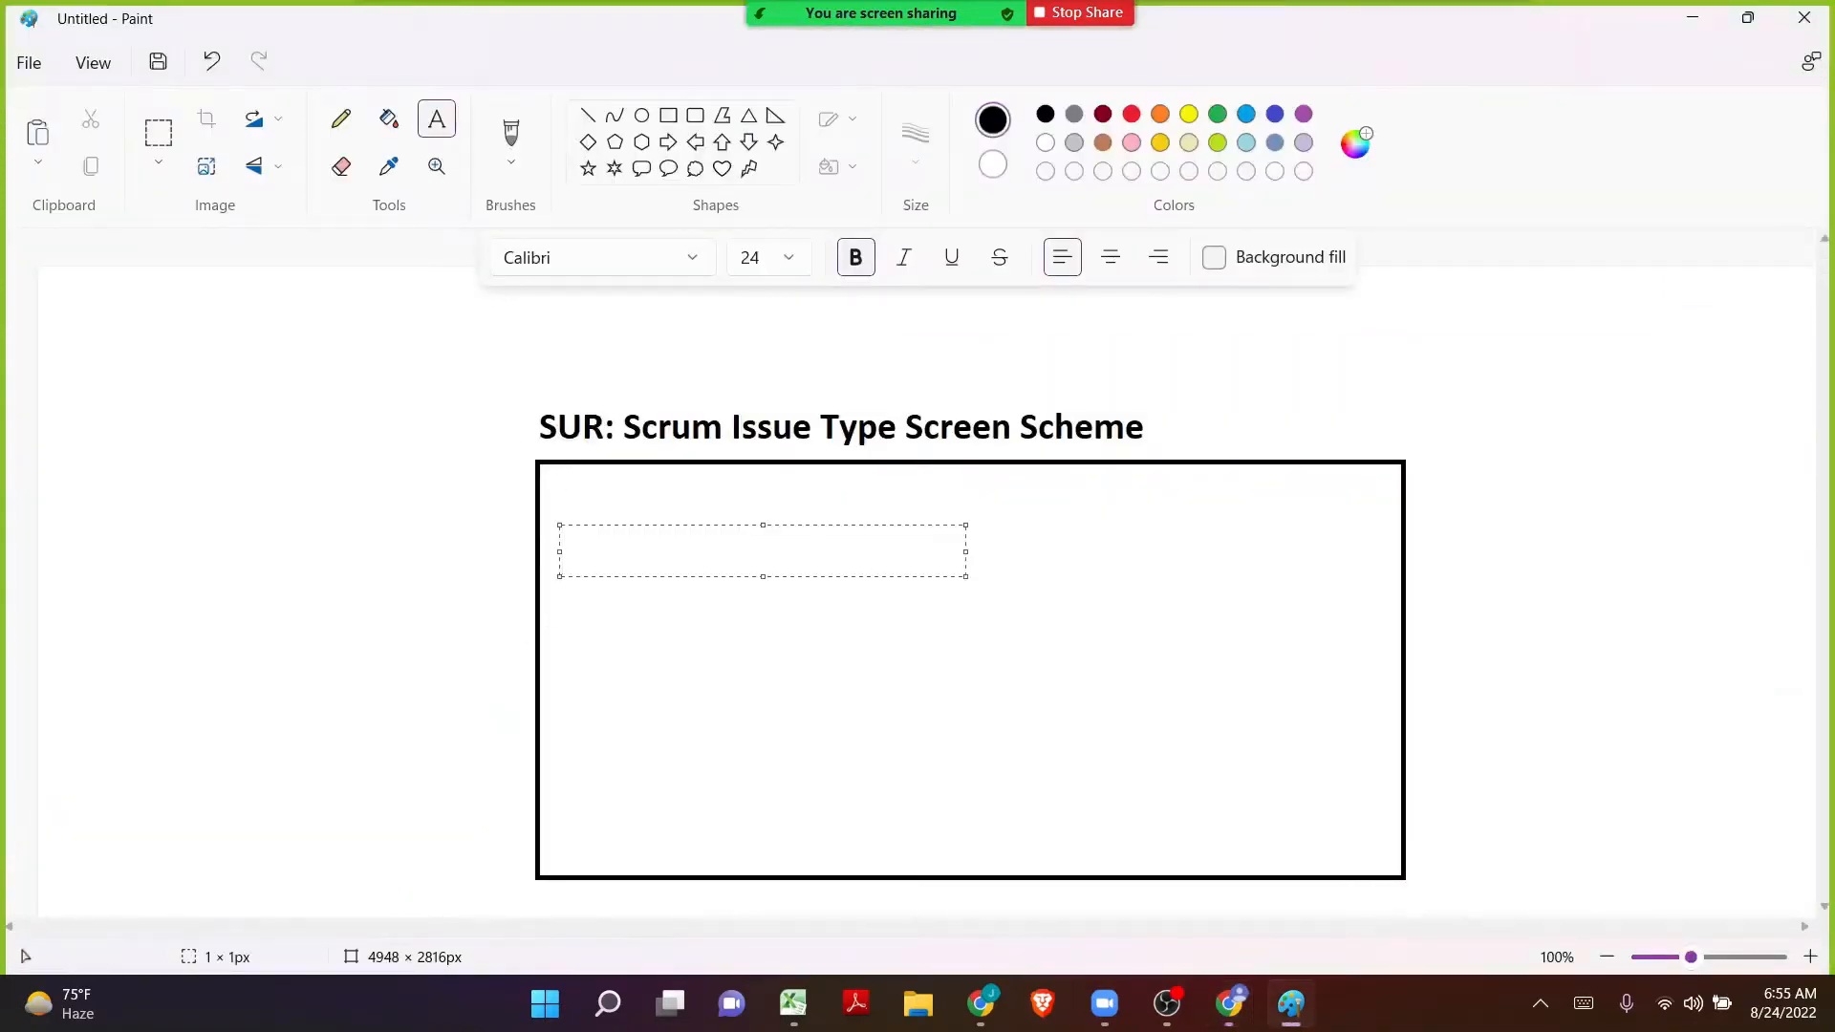
{"action": "type", "text": "Issue Type "}
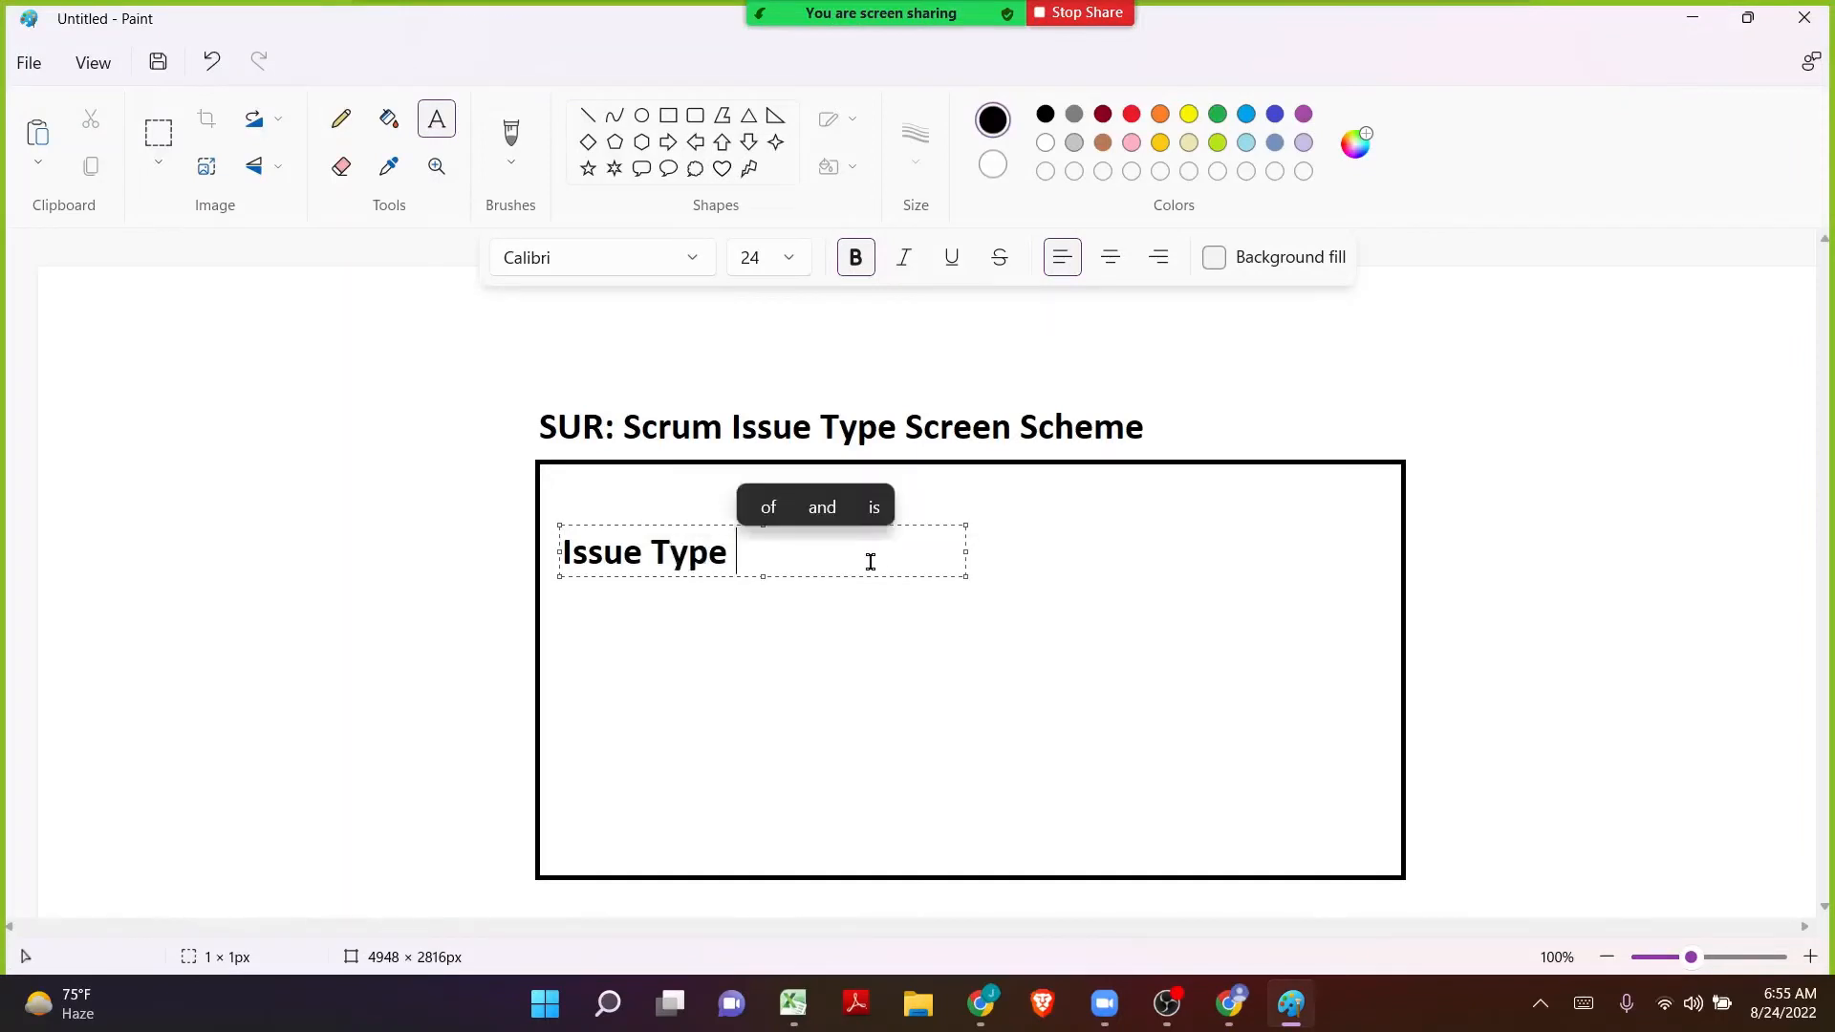
{"action": "type", "text": "1,"}
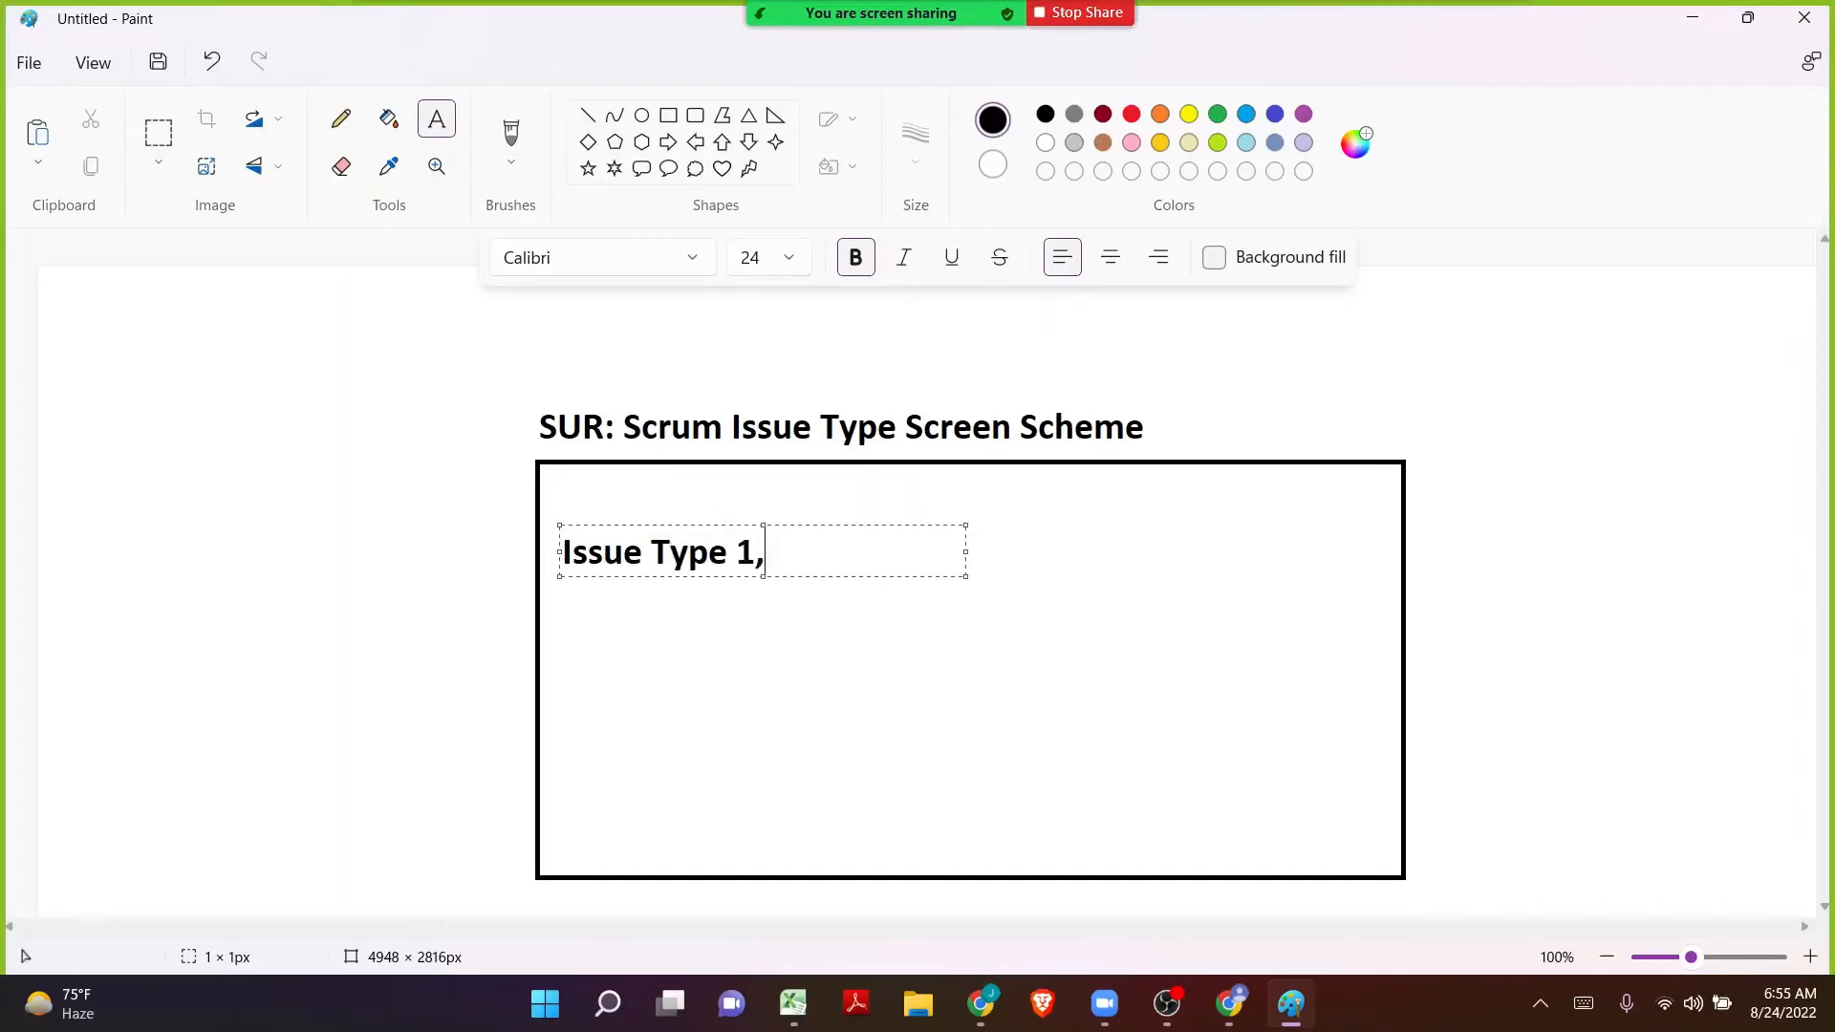
{"action": "type", "text": " Issue Type "}
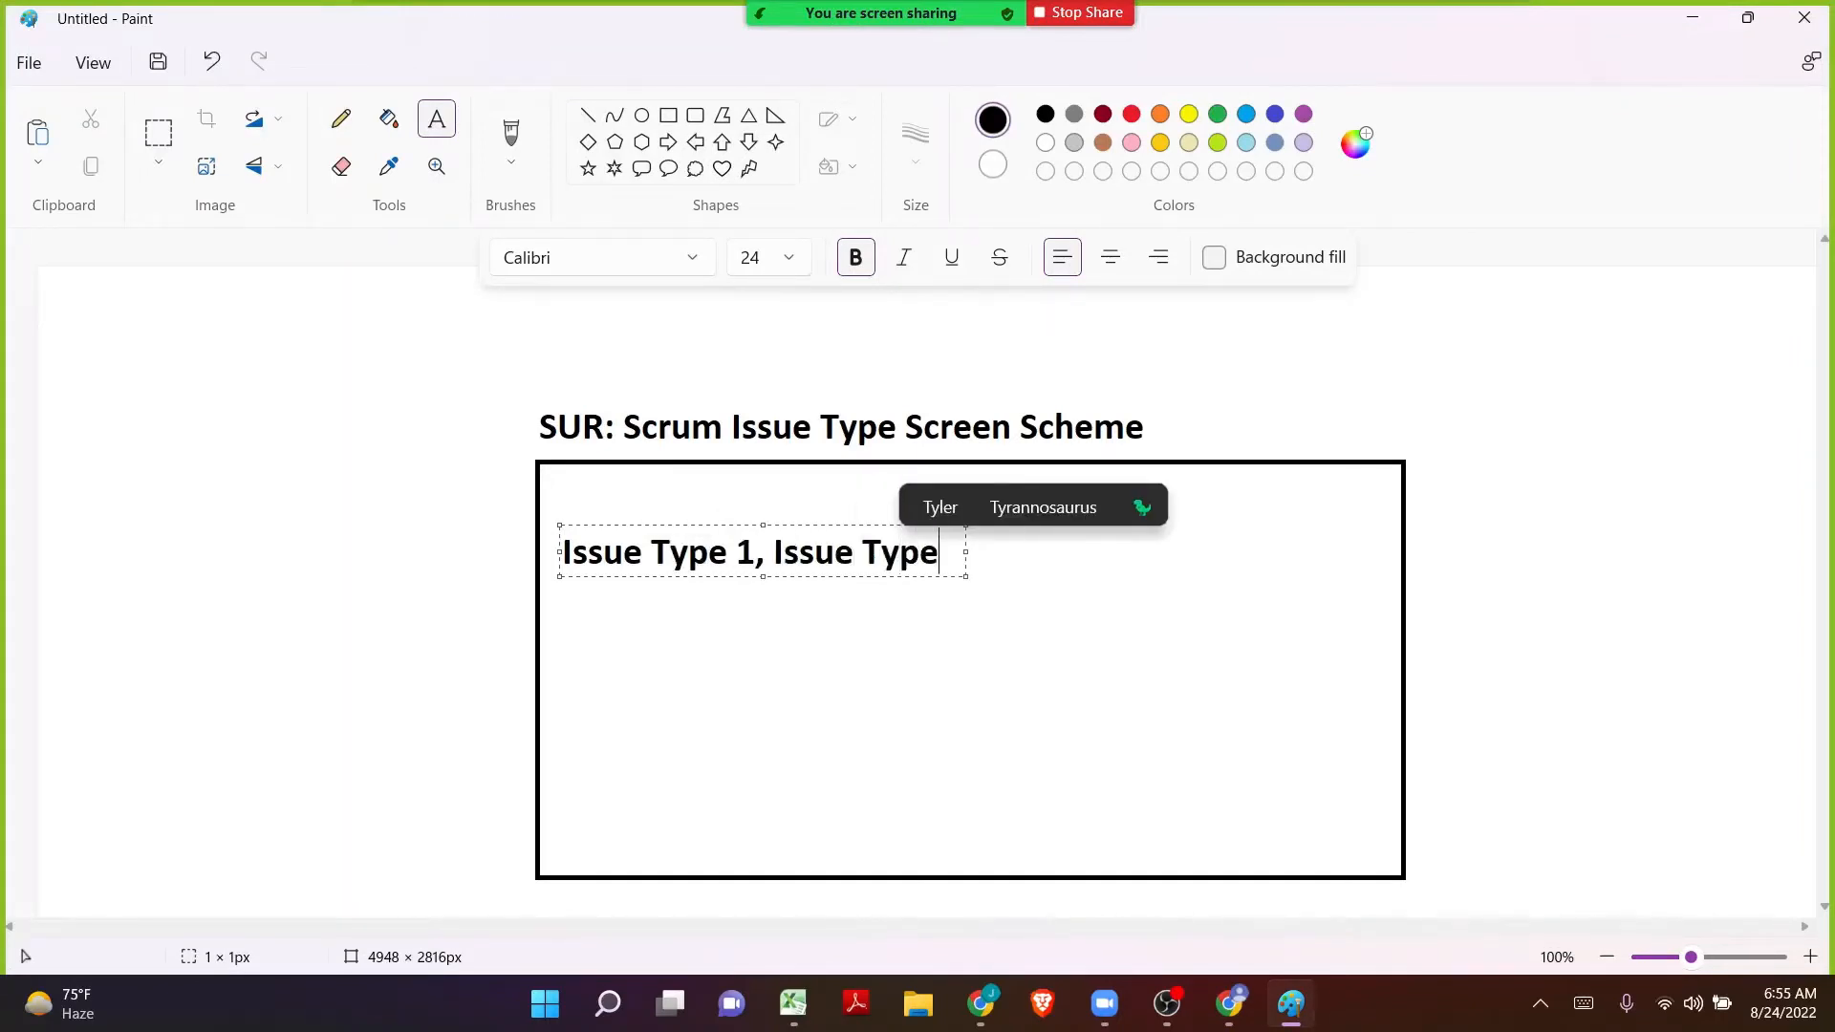
{"action": "type", "text": "2..,"}
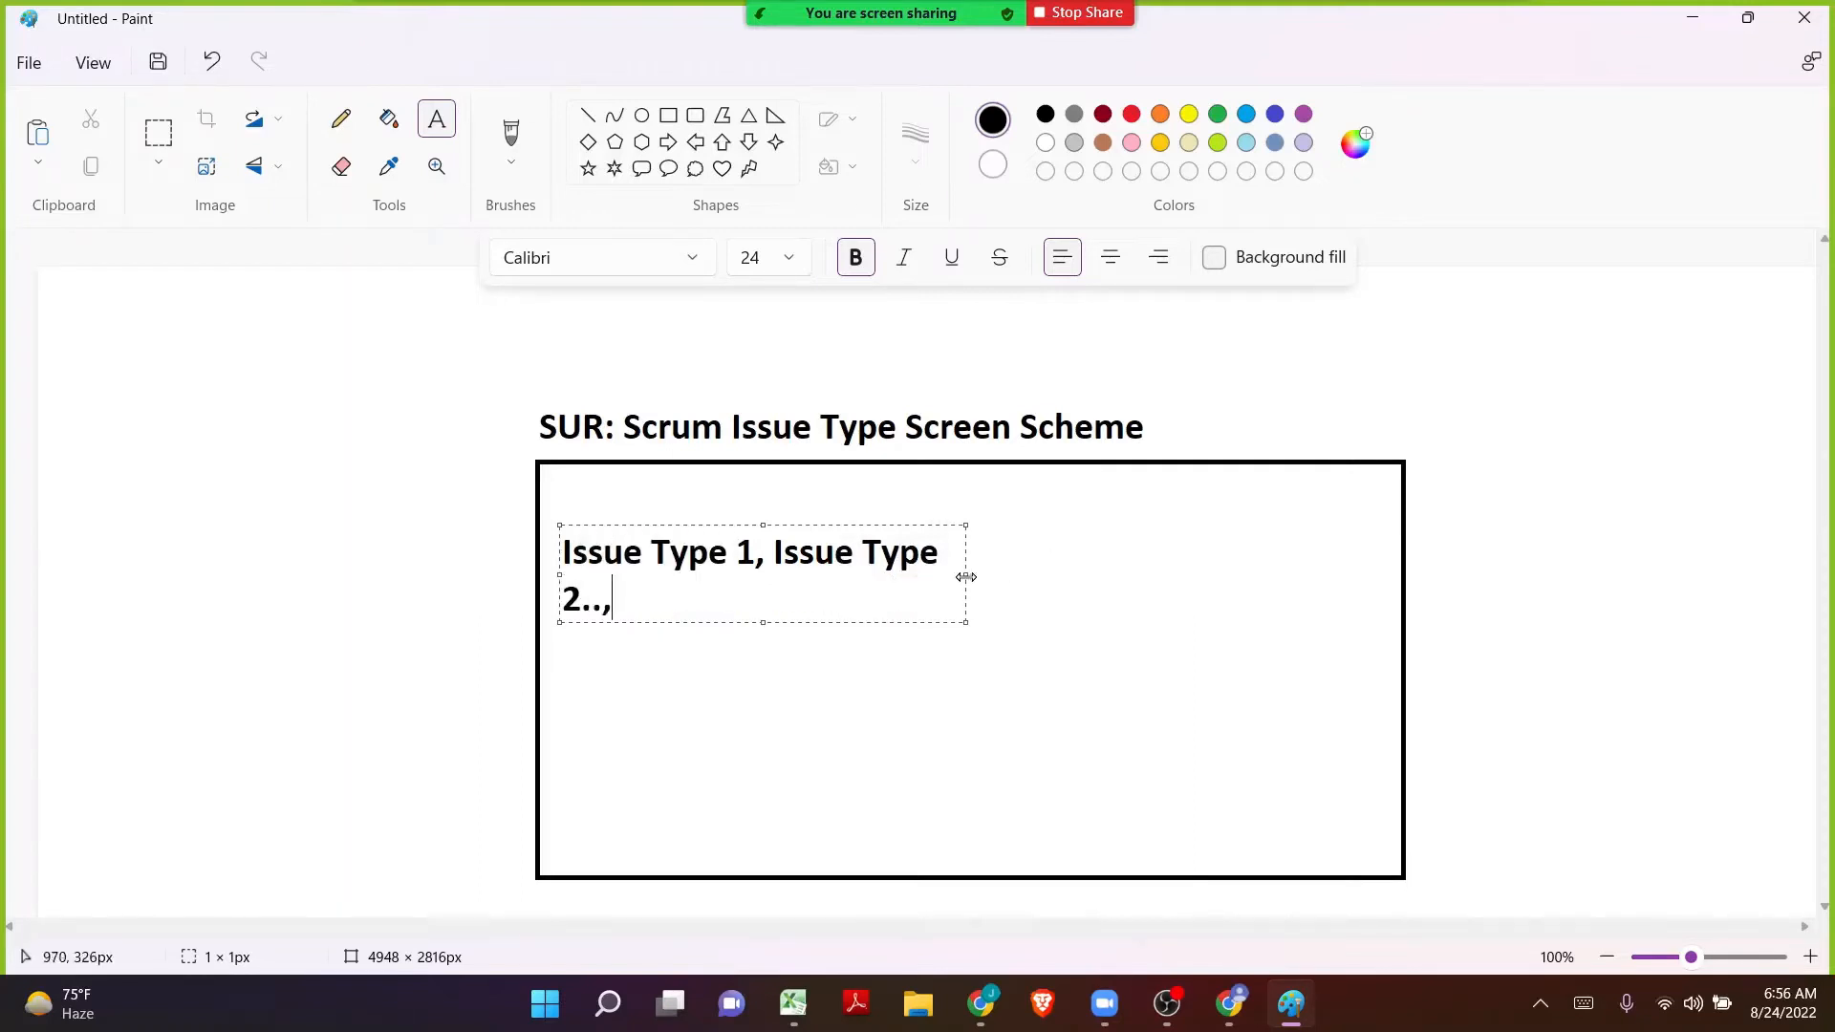
{"action": "left_click_drag", "start_coordinate": [966, 577], "coordinate": [1130, 576]}
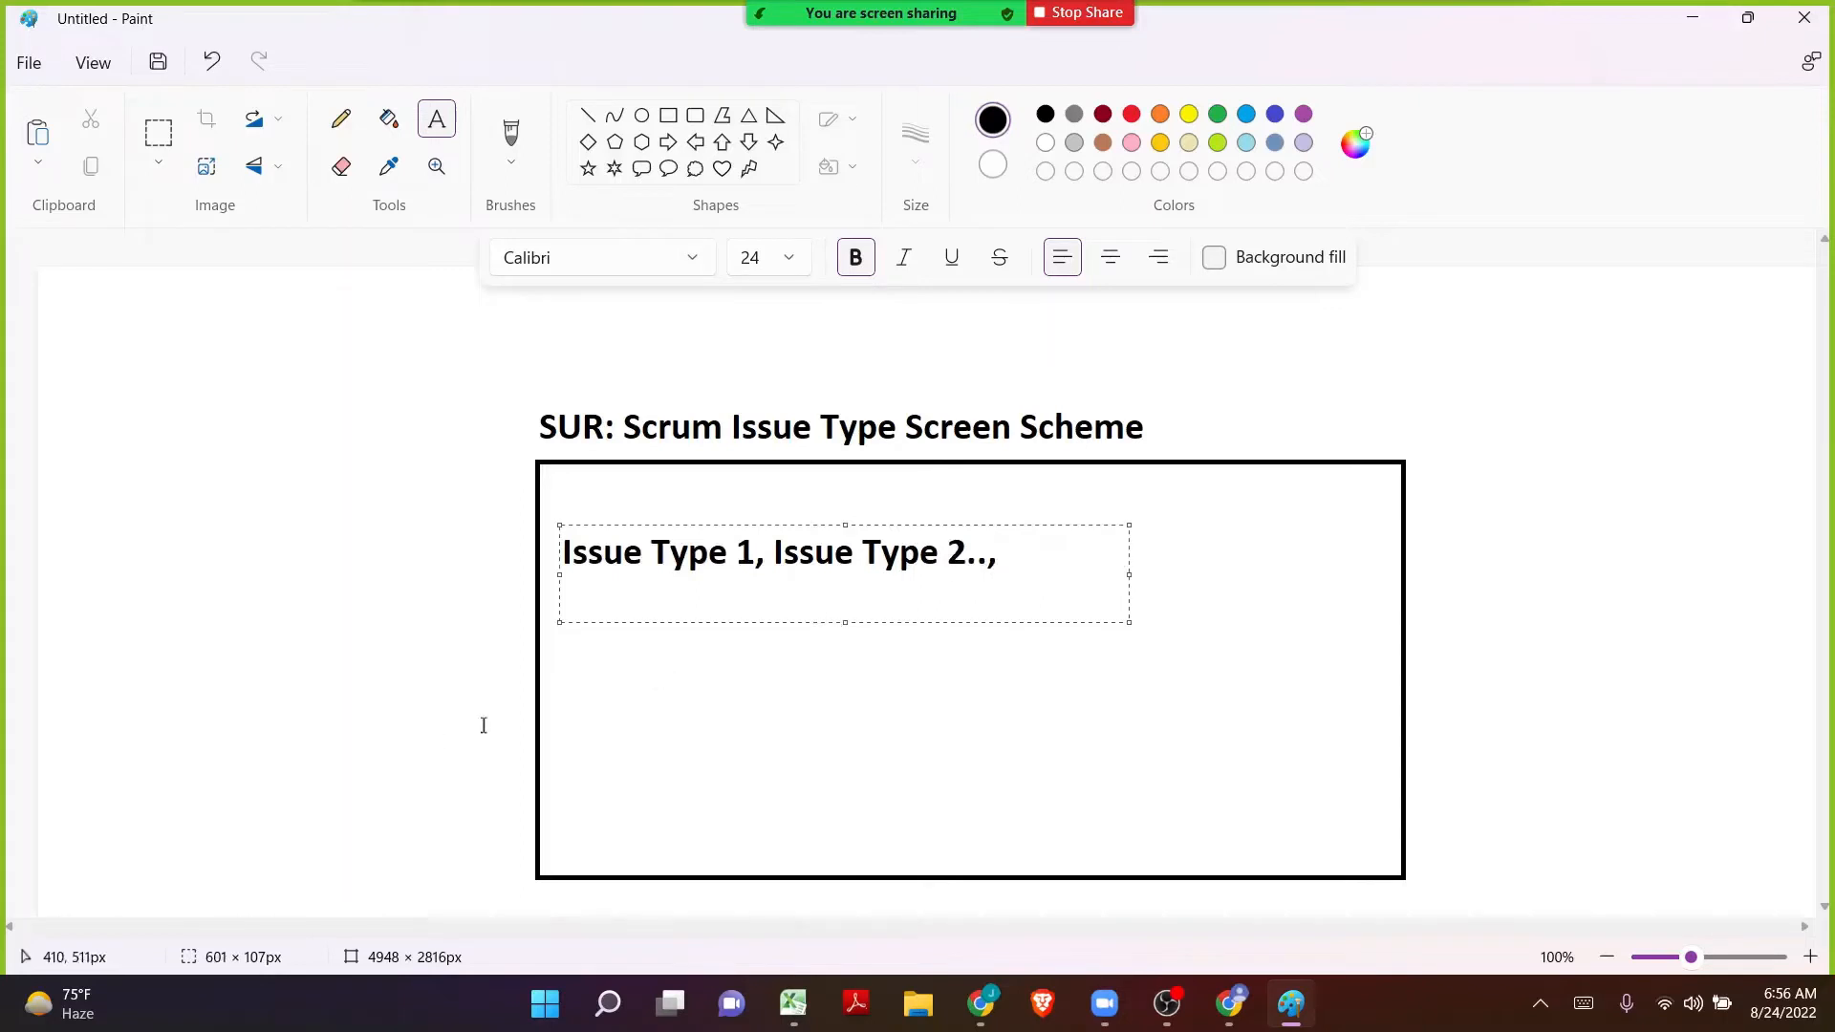
Add the text "Issue Type 5" inside the rectangle, below the "Issue Type 1, Issue Type 2..," line.
{"action": "left_click", "coordinate": [548, 704]}
{"action": "left_click", "coordinate": [556, 690]}
{"action": "type", "text": "Is"}
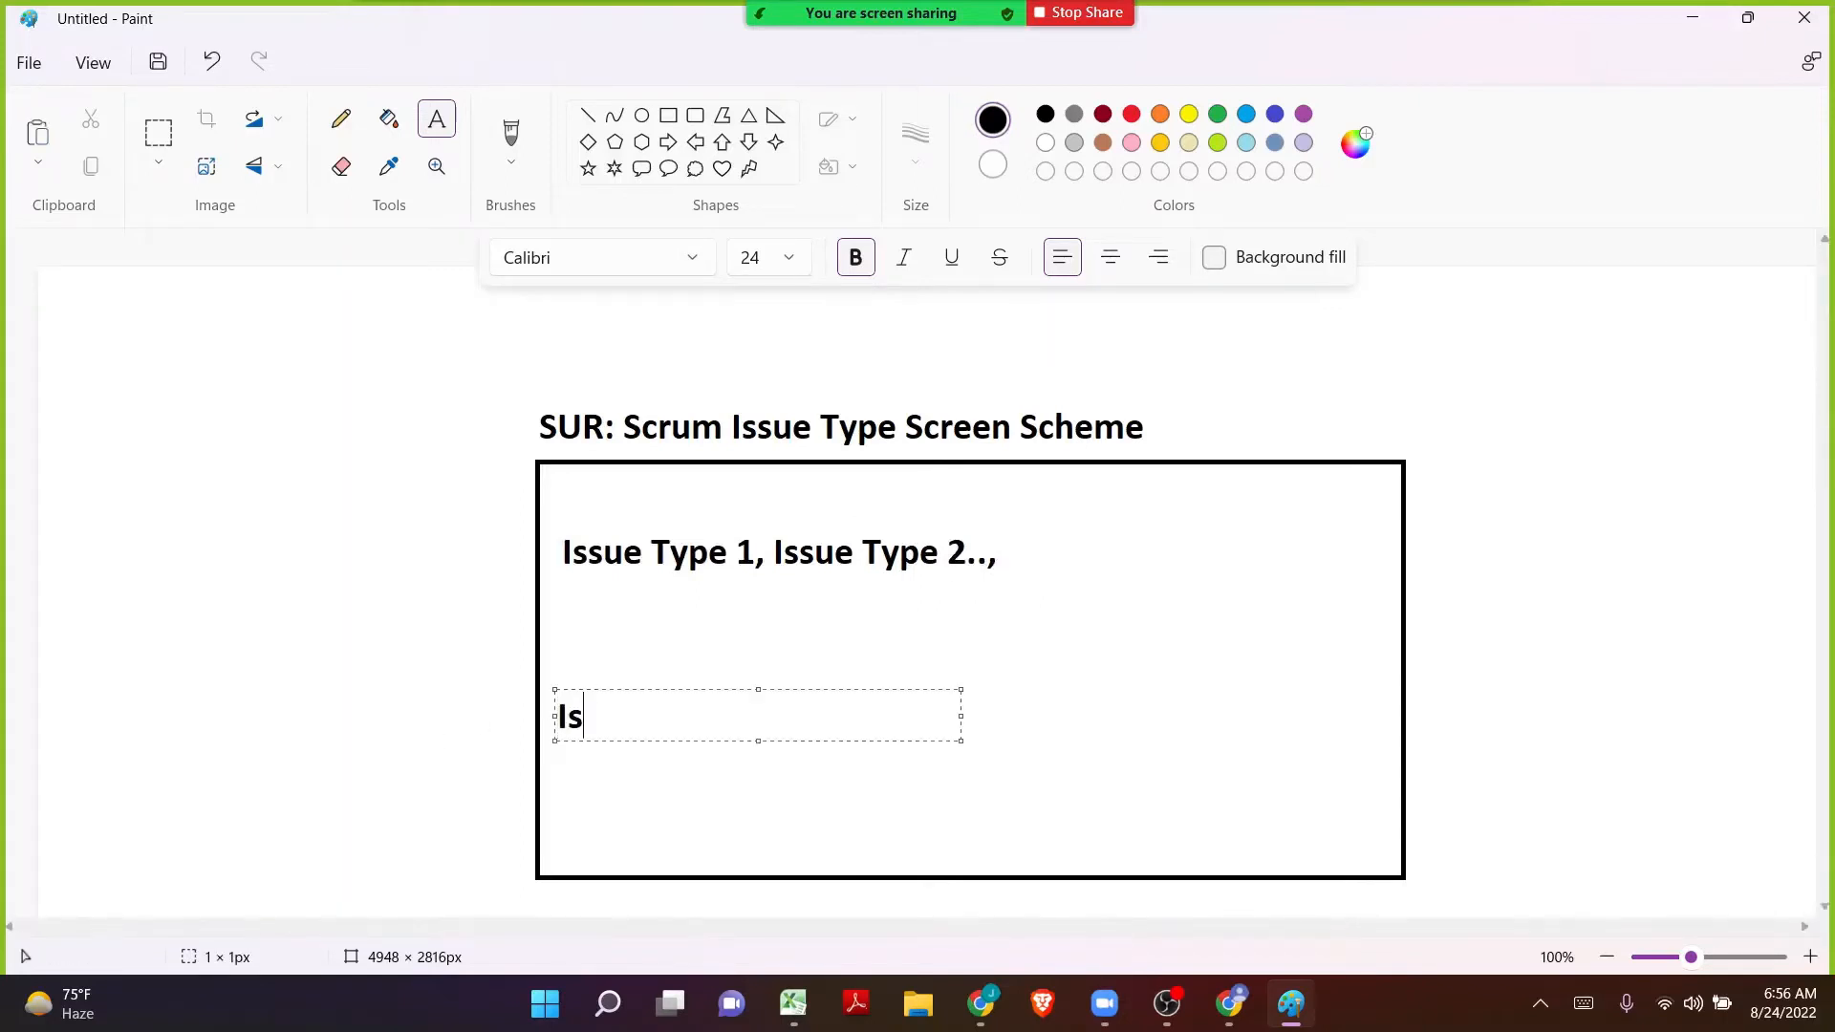
{"action": "type", "text": "sue Type 5"}
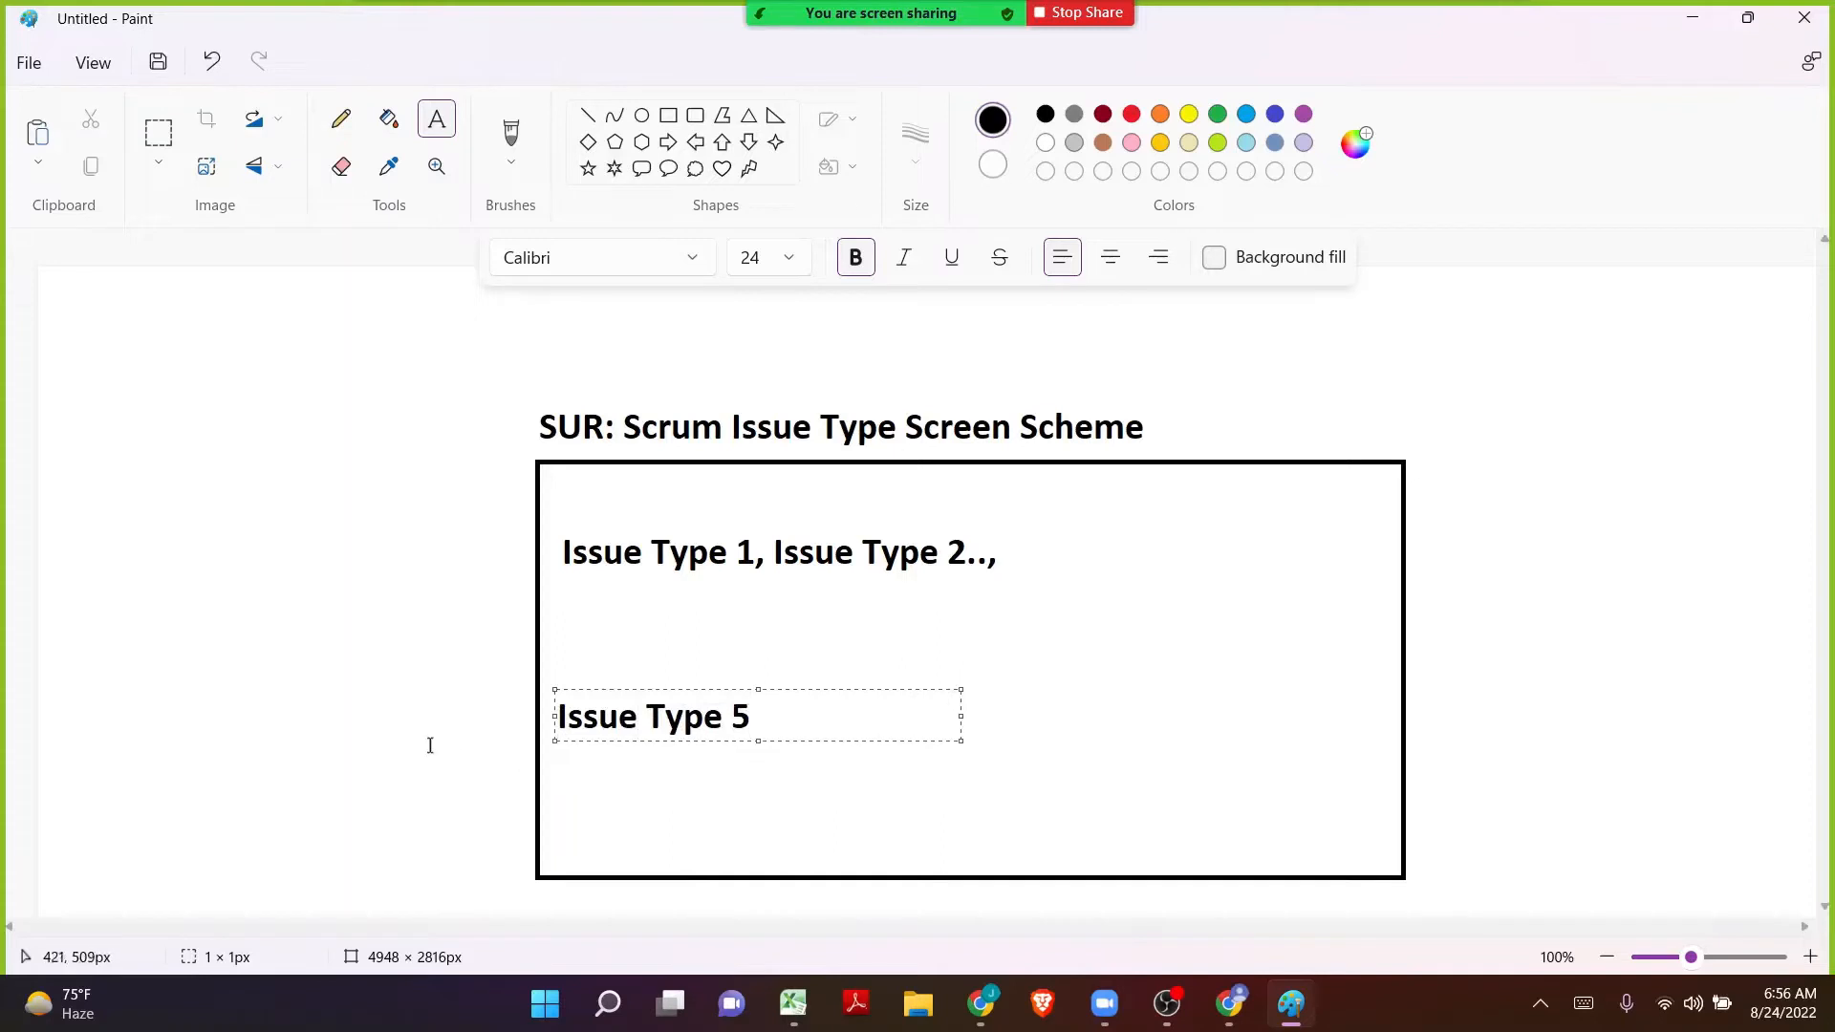
{"action": "left_click", "coordinate": [506, 702]}
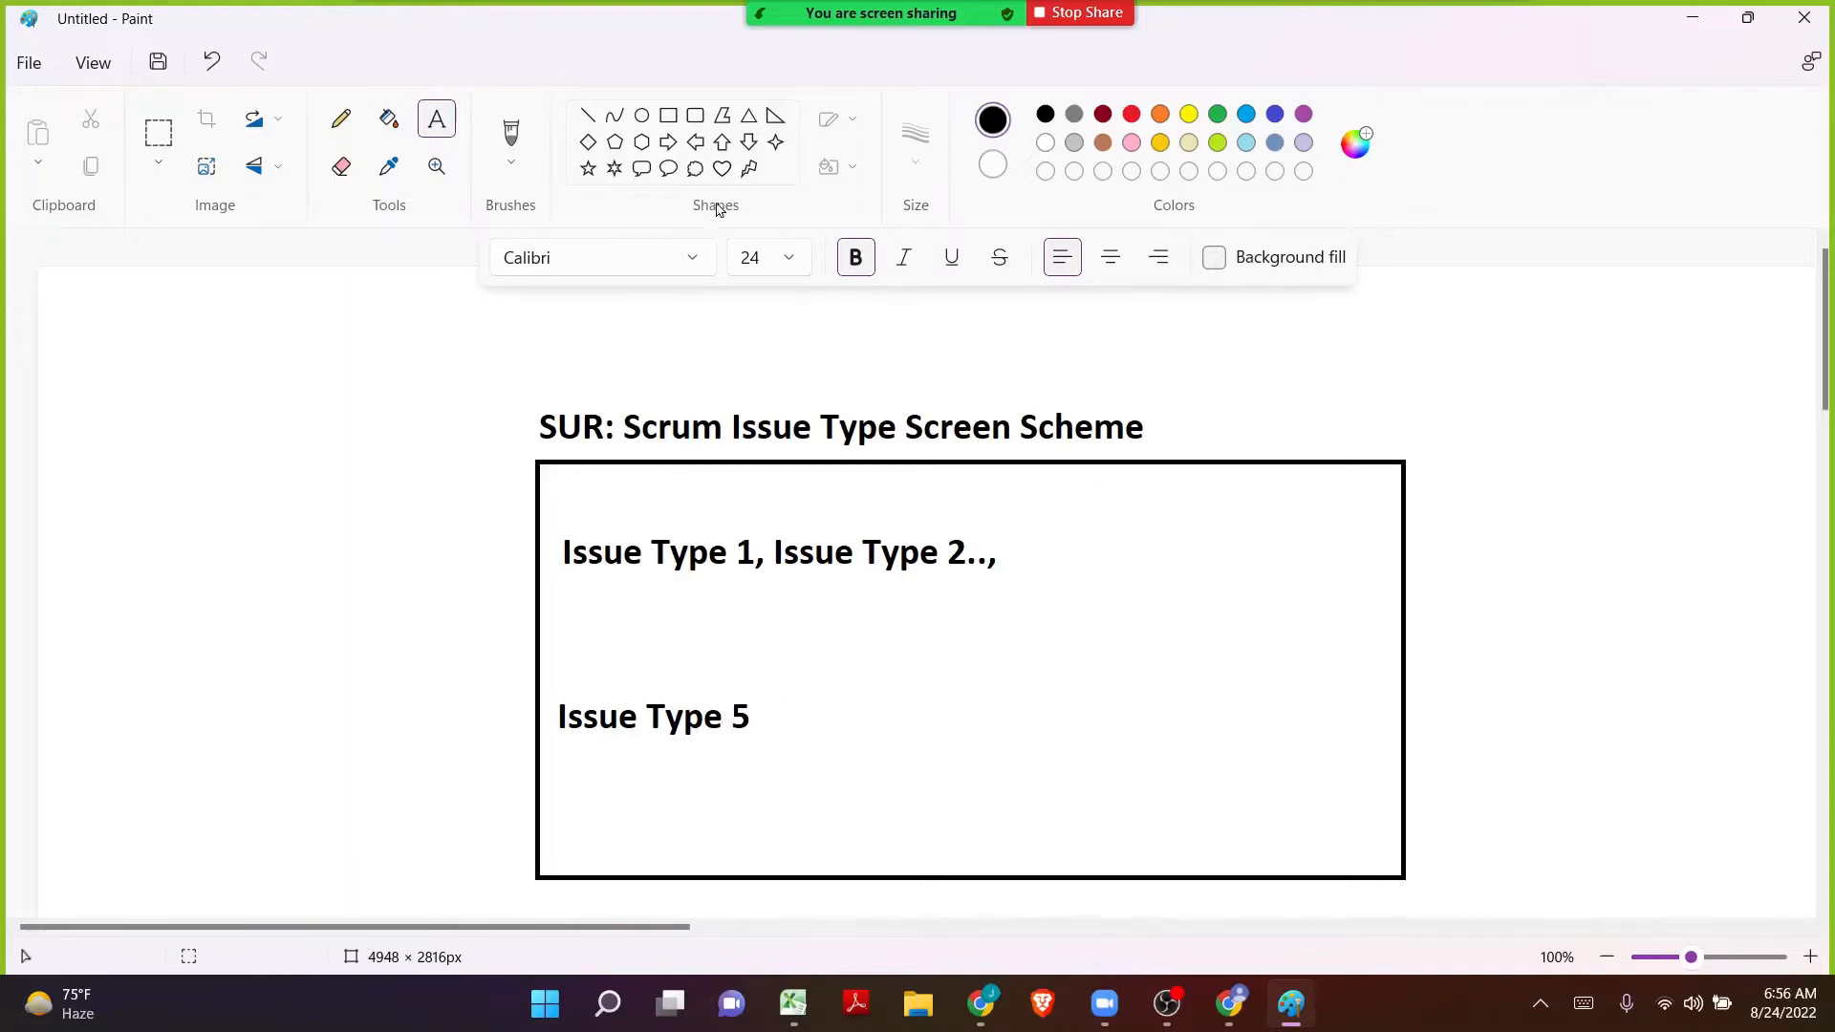
Switch to Jira and highlight the Issue Type Screen Scheme title, the default scheme's issue types, and the Scrum Bug Screen Scheme with its Bug type.
{"action": "key", "text": "alt+Tab"}
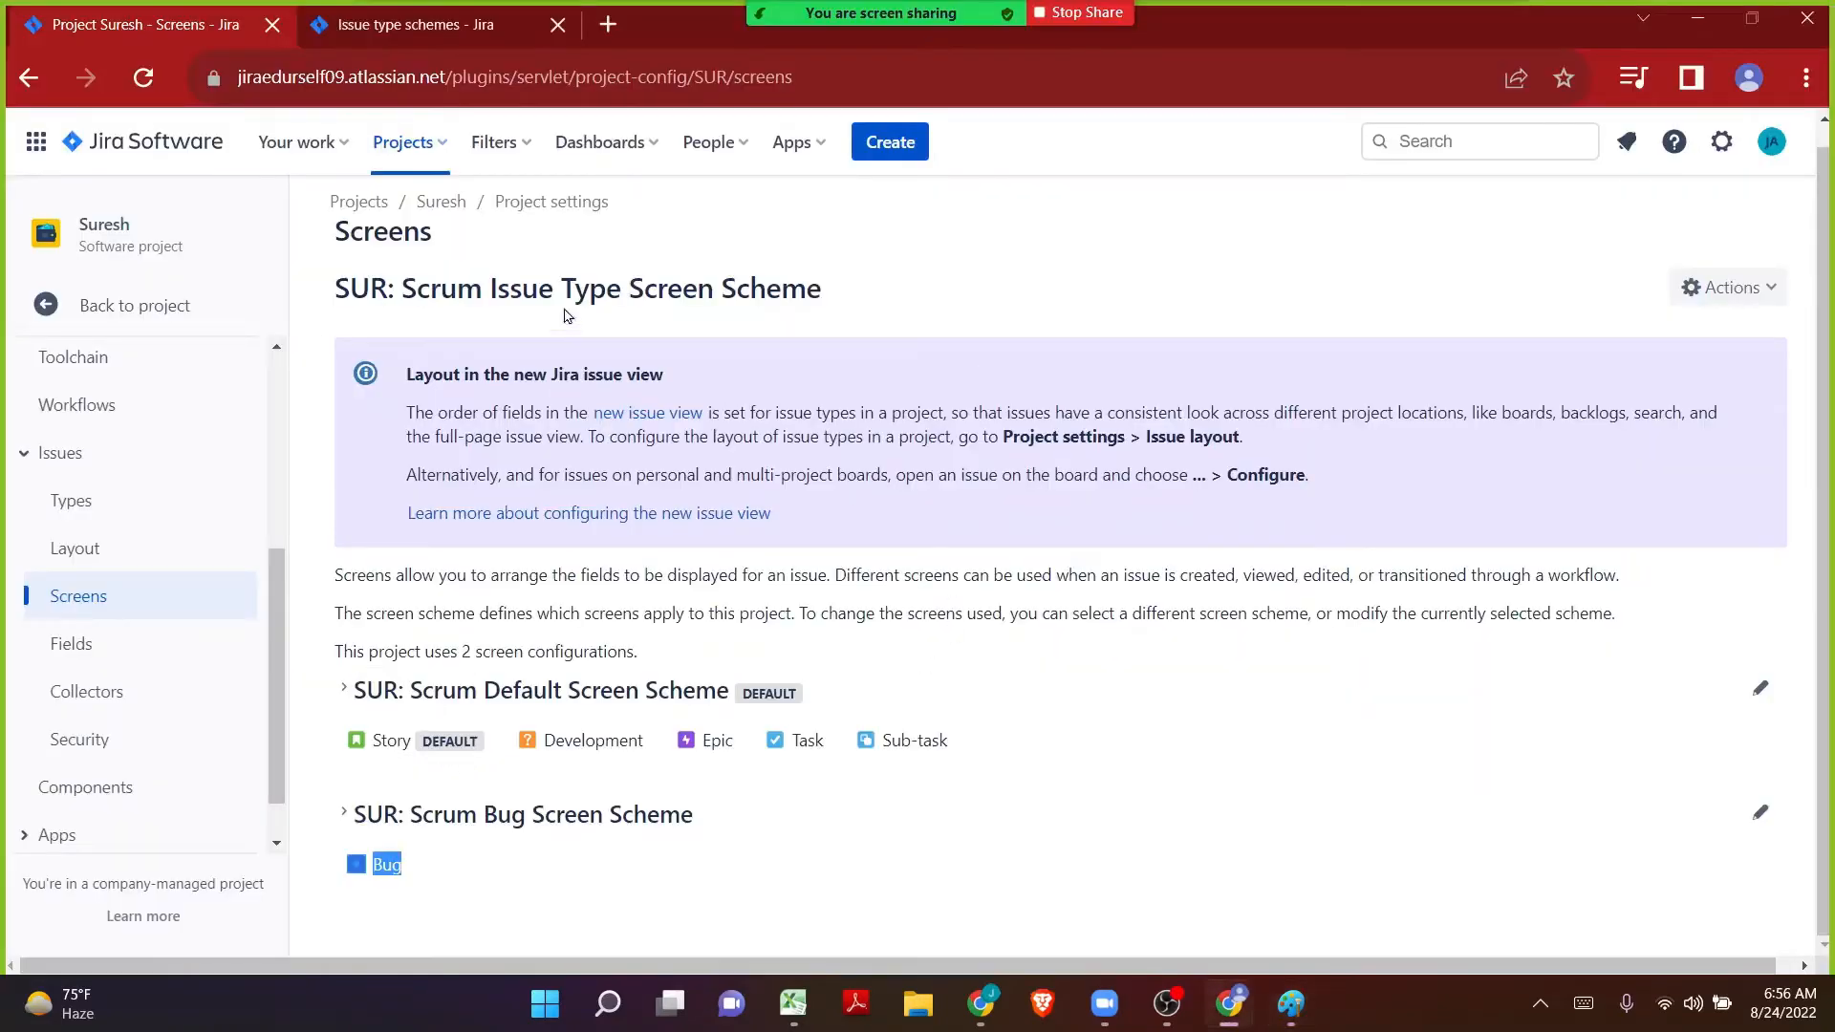
{"action": "left_click_drag", "start_coordinate": [350, 287], "coordinate": [822, 288]}
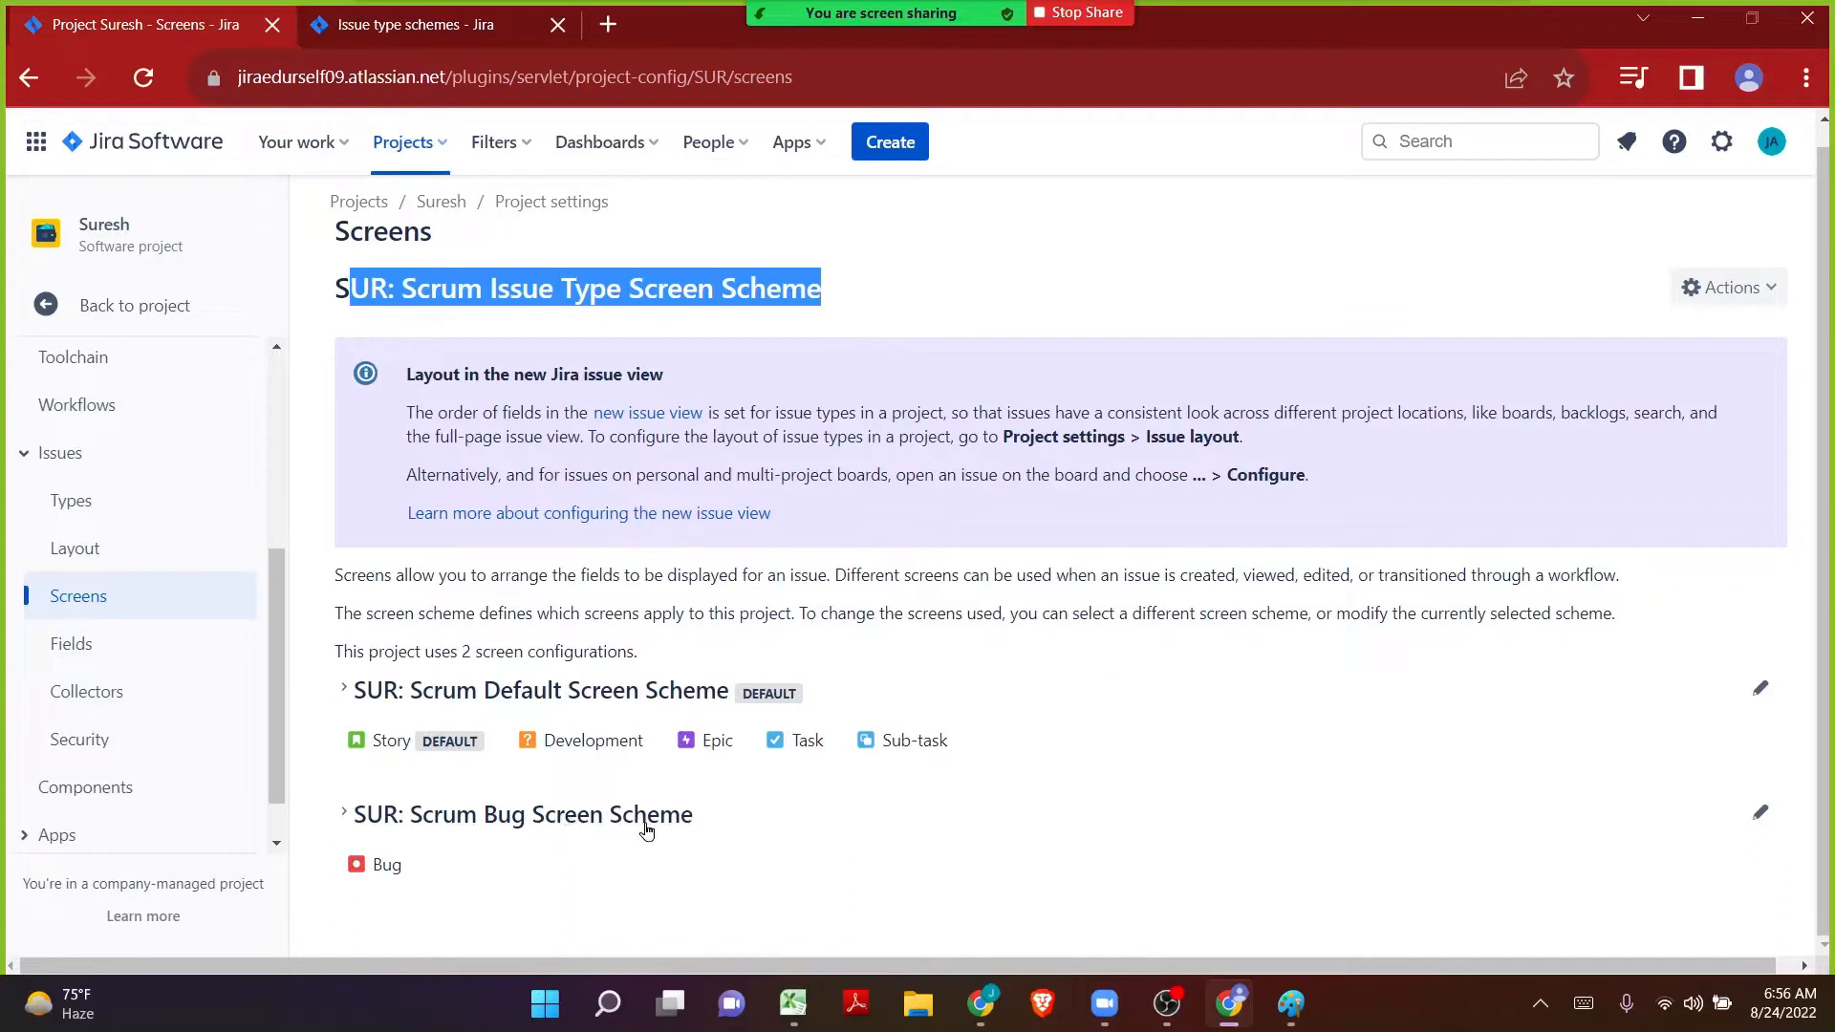
{"action": "left_click_drag", "start_coordinate": [375, 738], "coordinate": [540, 752]}
{"action": "left_click_drag", "start_coordinate": [671, 749], "coordinate": [1000, 751]}
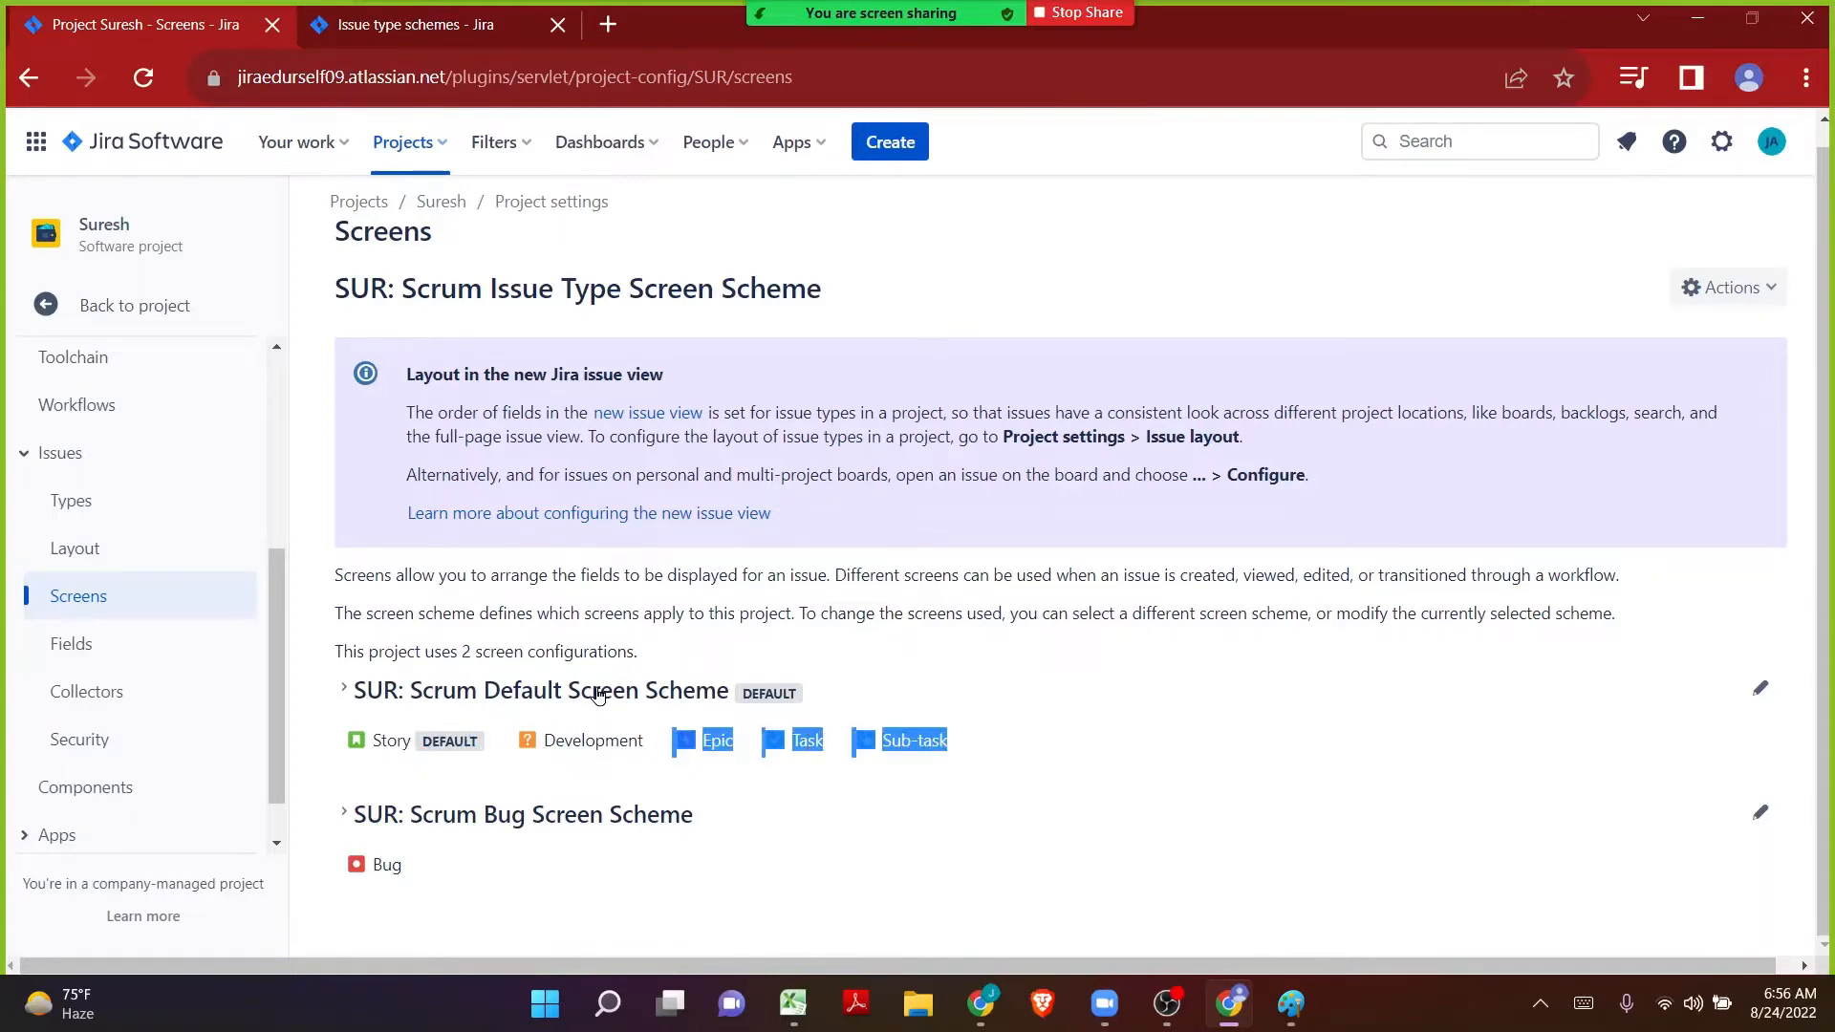
{"action": "left_click_drag", "start_coordinate": [418, 884], "coordinate": [357, 827]}
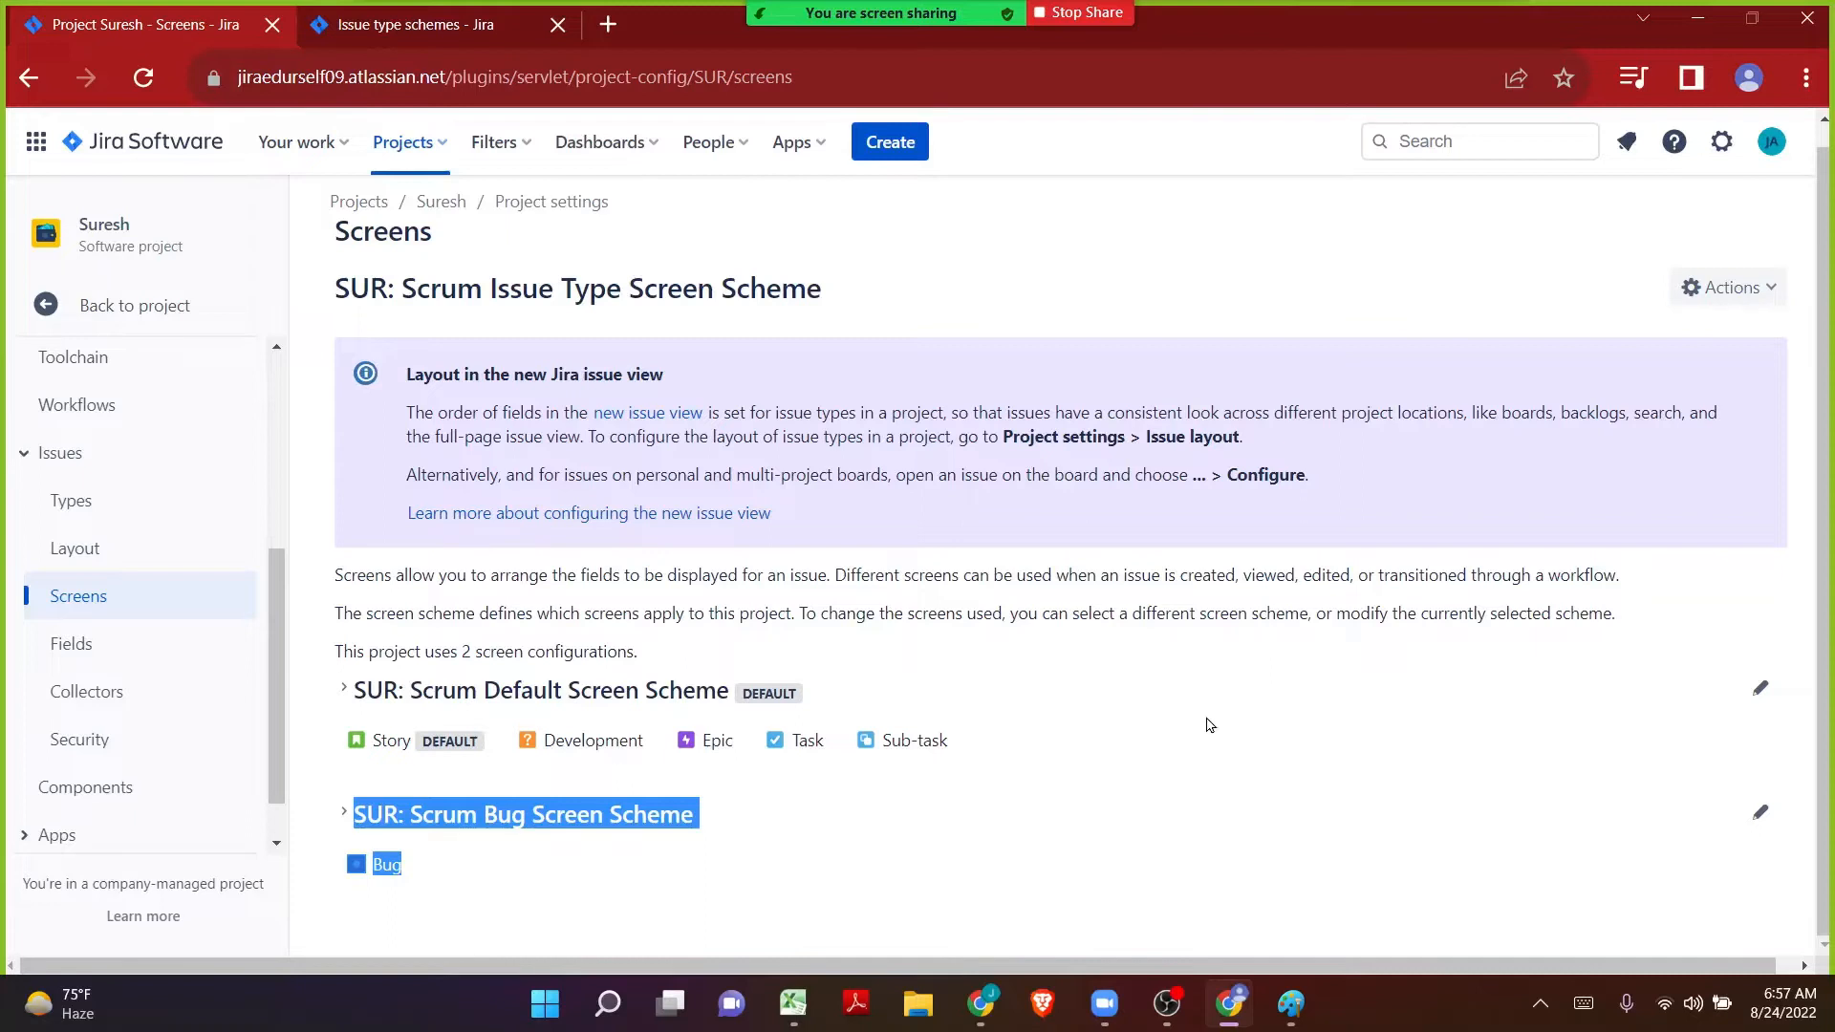
Highlight the DEFAULT label, the Development issue type and the words "Screen Scheme" in the Scrum Default Screen Scheme section.
{"action": "double_click", "coordinate": [766, 692]}
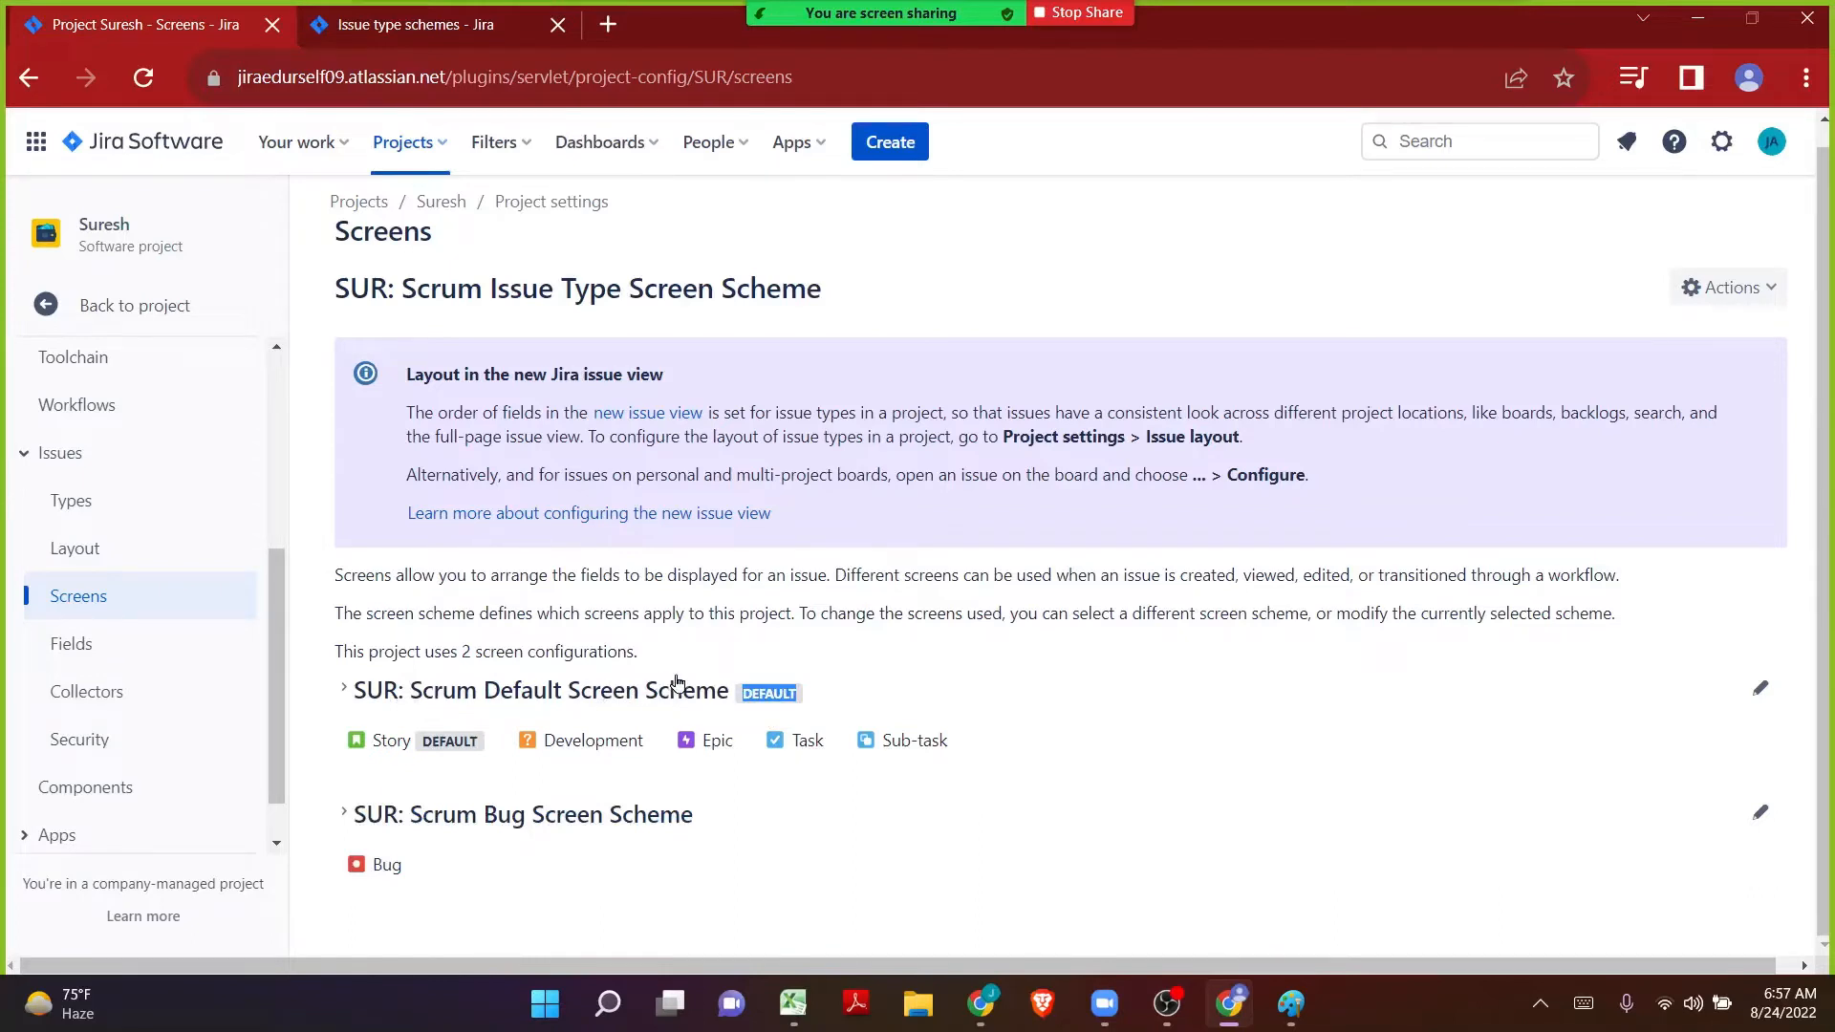
{"action": "left_click", "coordinate": [561, 748]}
{"action": "double_click", "coordinate": [561, 748]}
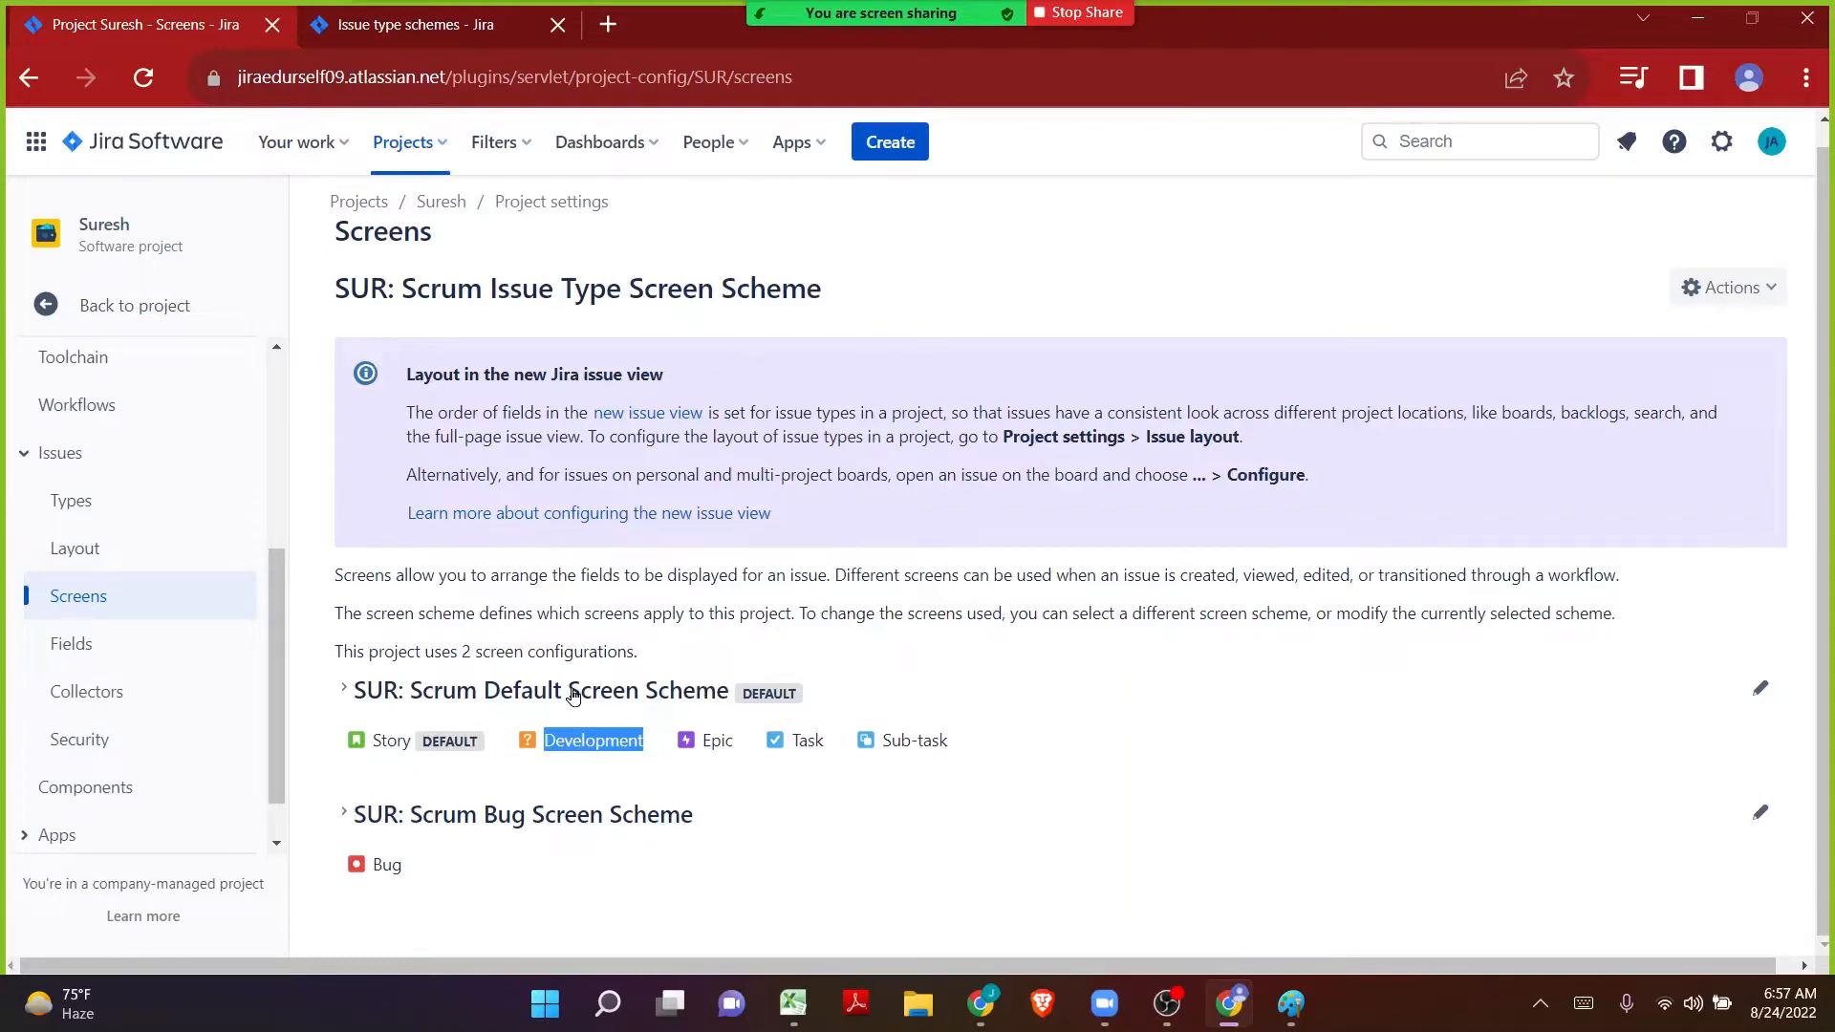
{"action": "left_click_drag", "start_coordinate": [569, 692], "coordinate": [732, 692]}
Switch to Paint and draw a short red horizontal line after each of the two issue type labels, the upper one about 60 px long.
{"action": "key", "text": "super+Tab"}
{"action": "left_click", "coordinate": [710, 412]}
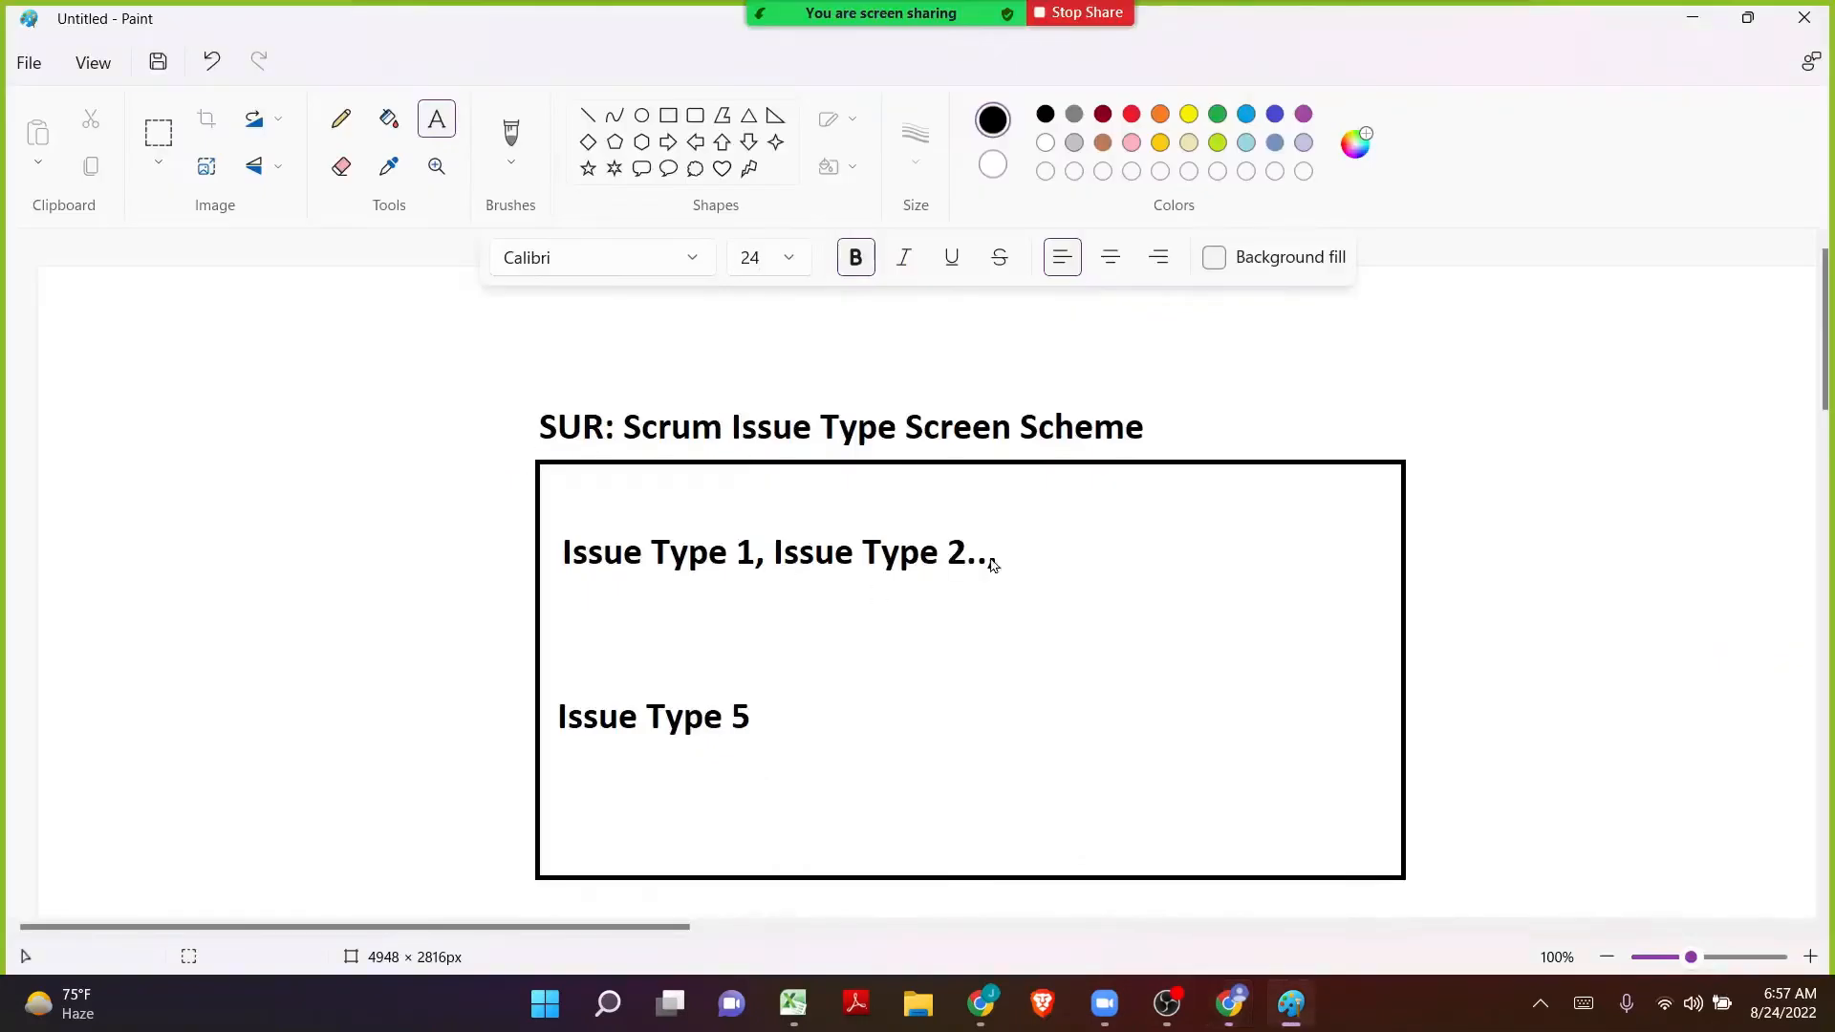
{"action": "left_click", "coordinate": [588, 117]}
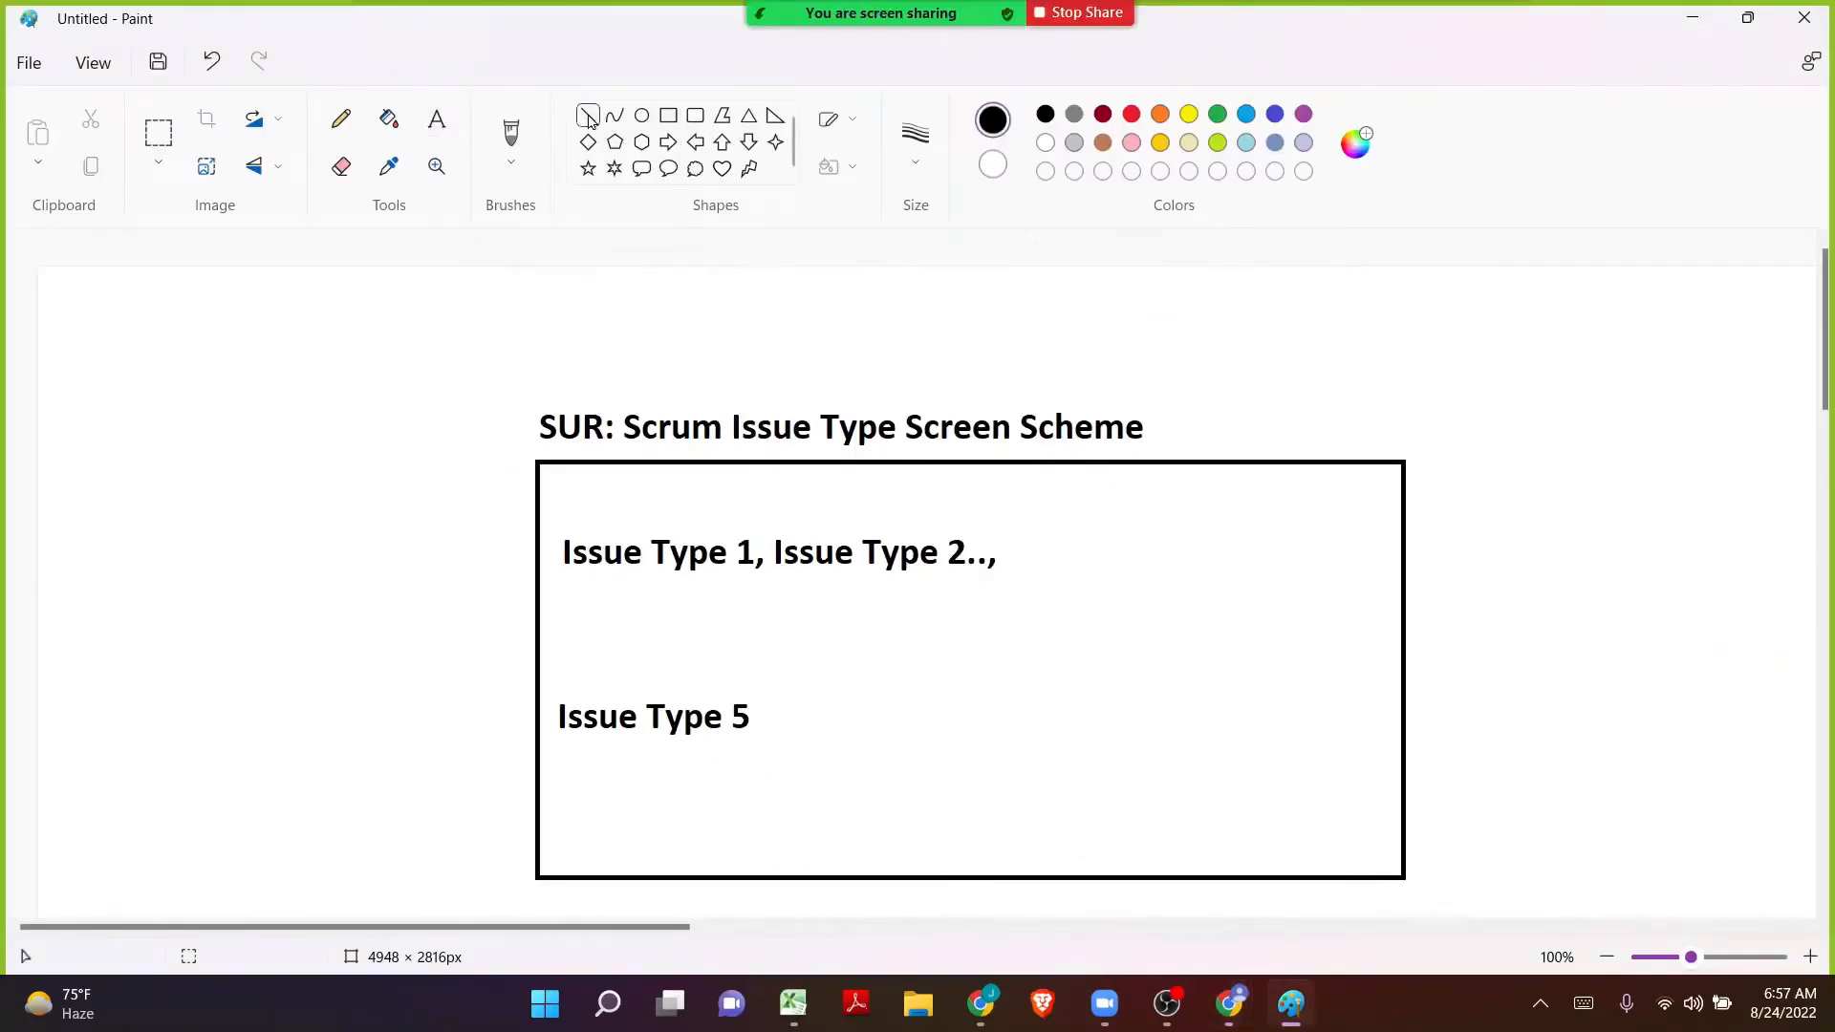
{"action": "left_click", "coordinate": [1131, 123]}
{"action": "left_click_drag", "start_coordinate": [1015, 558], "coordinate": [1074, 558]}
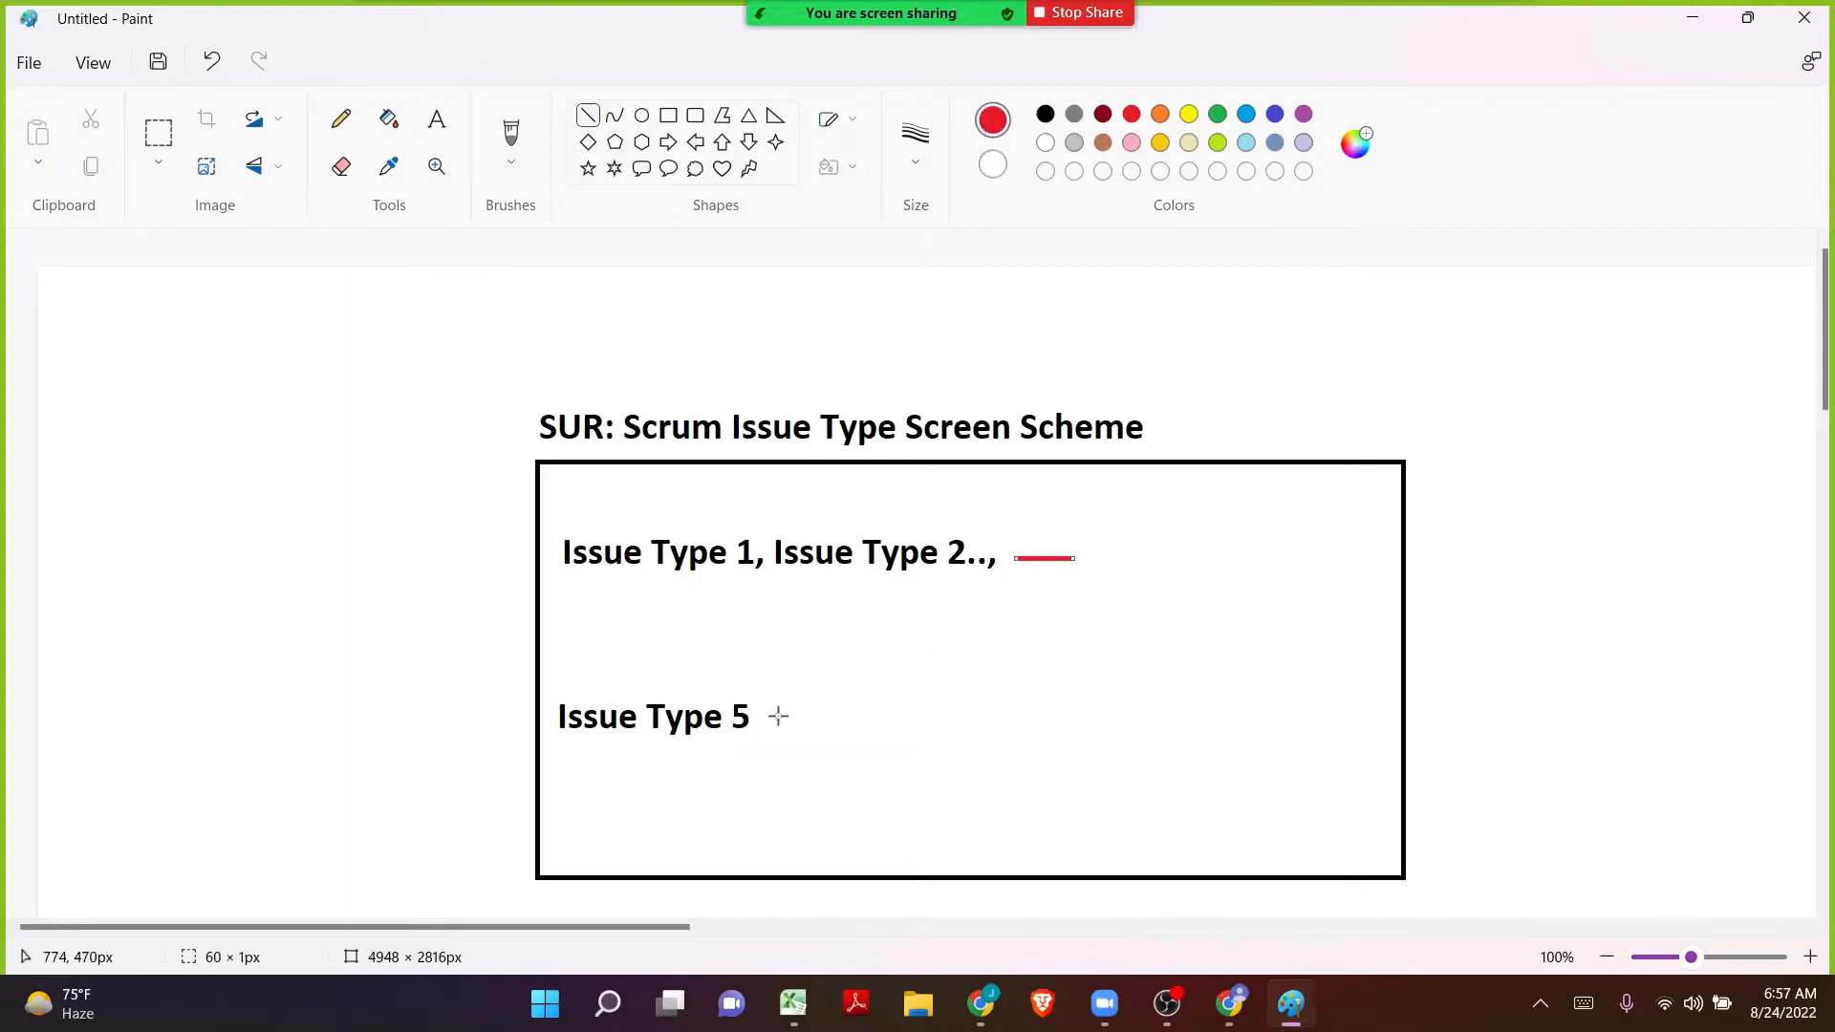
{"action": "left_click_drag", "start_coordinate": [778, 716], "coordinate": [881, 716]}
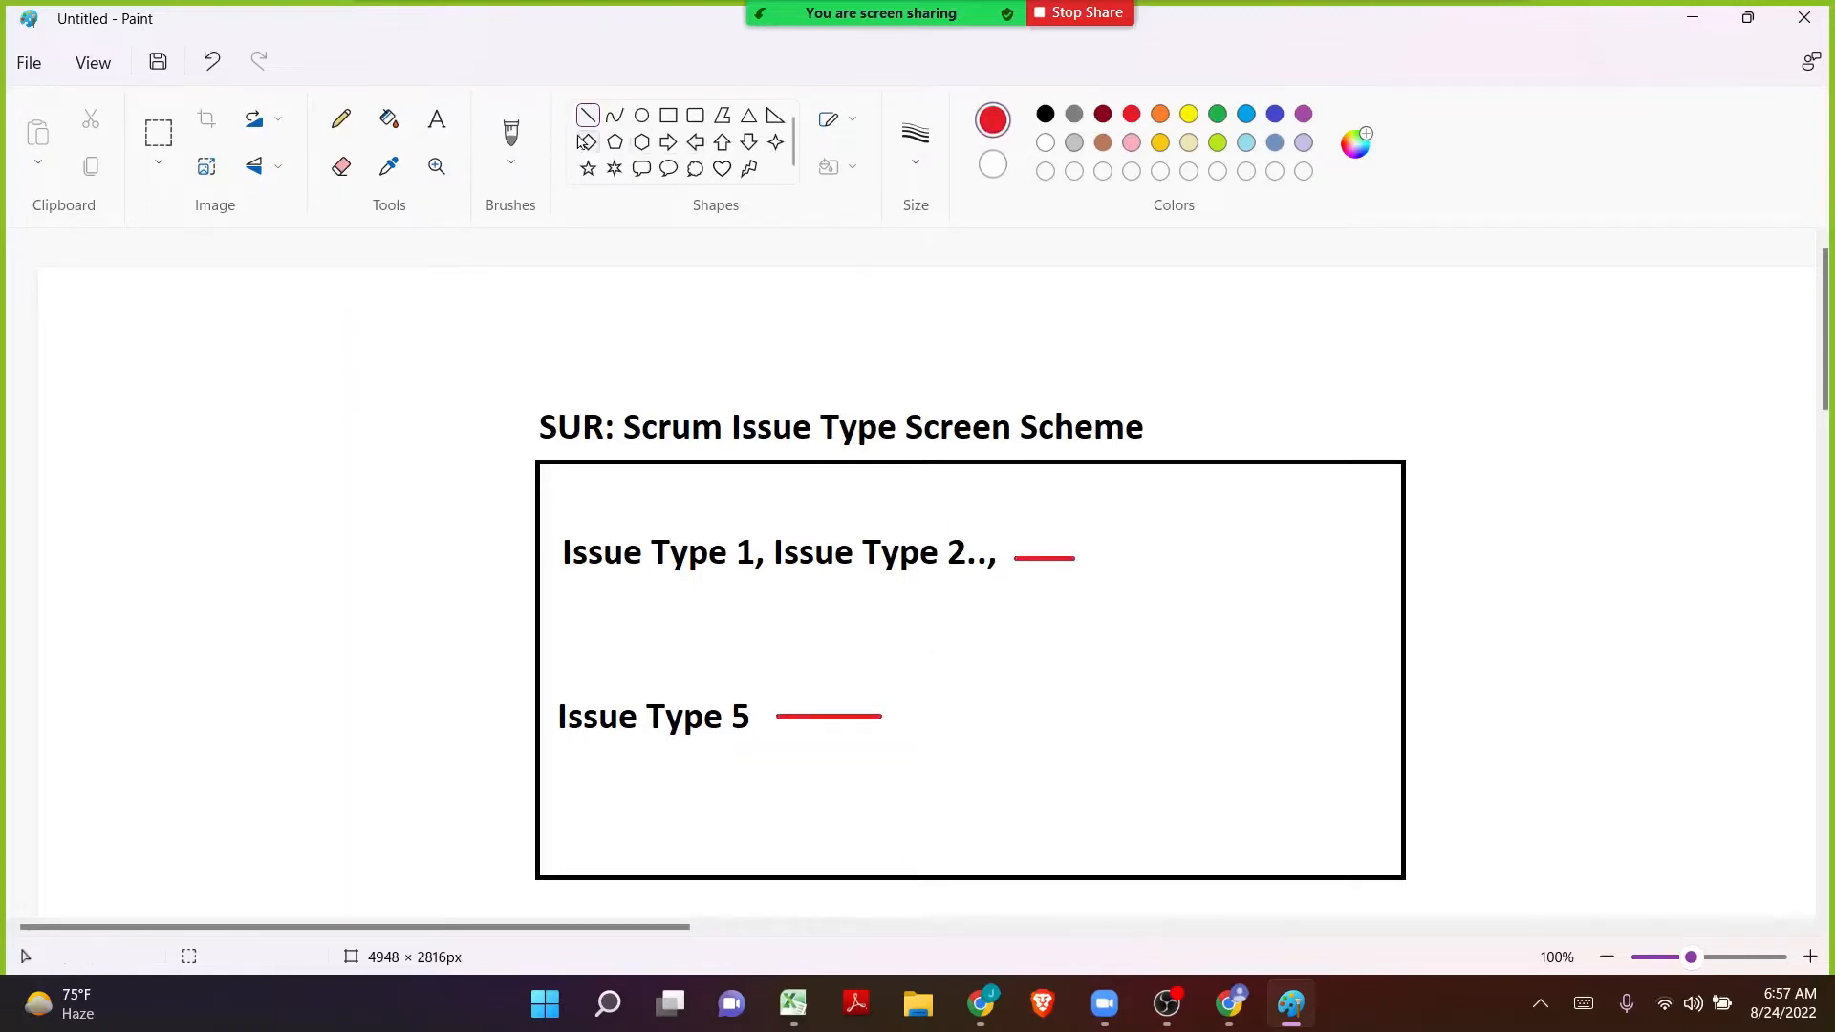
Add the red text "Screen Scheme1" at the end of the upper red line, copying the words "Screen Scheme" for reuse.
{"action": "left_click", "coordinate": [437, 118]}
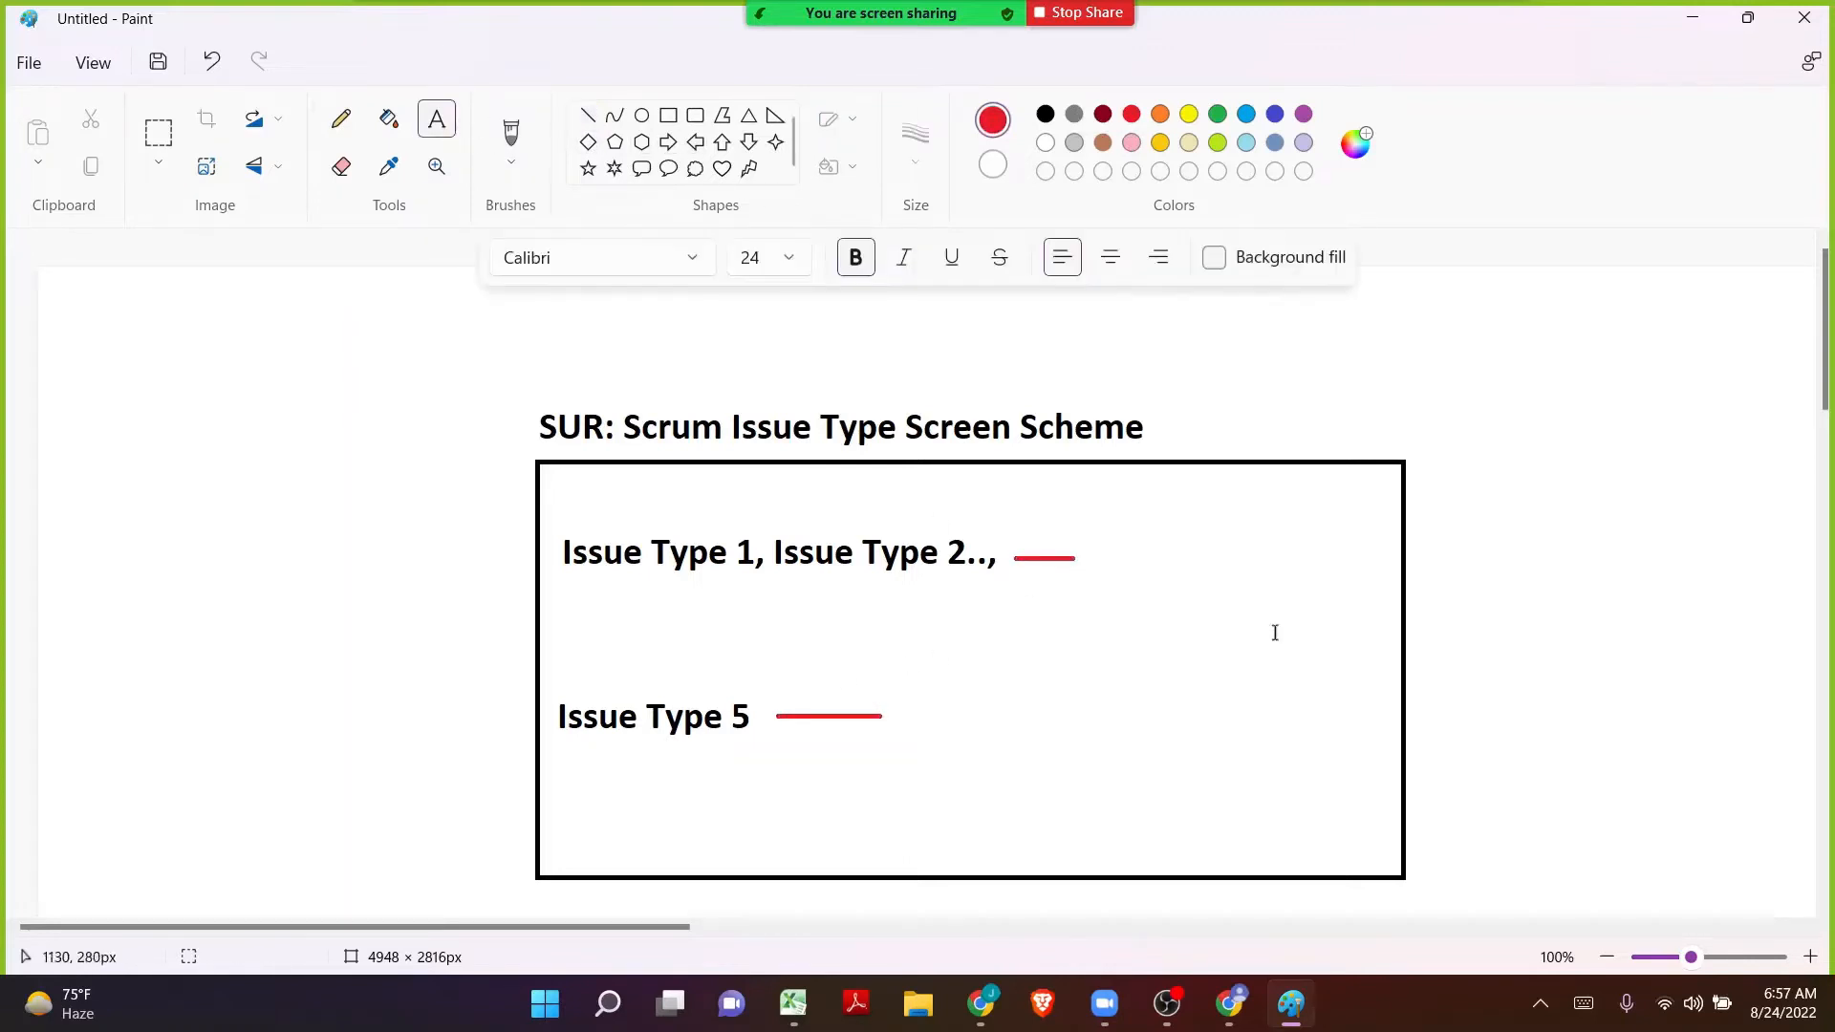
{"action": "left_click", "coordinate": [1081, 555]}
{"action": "type", "text": "Scree"}
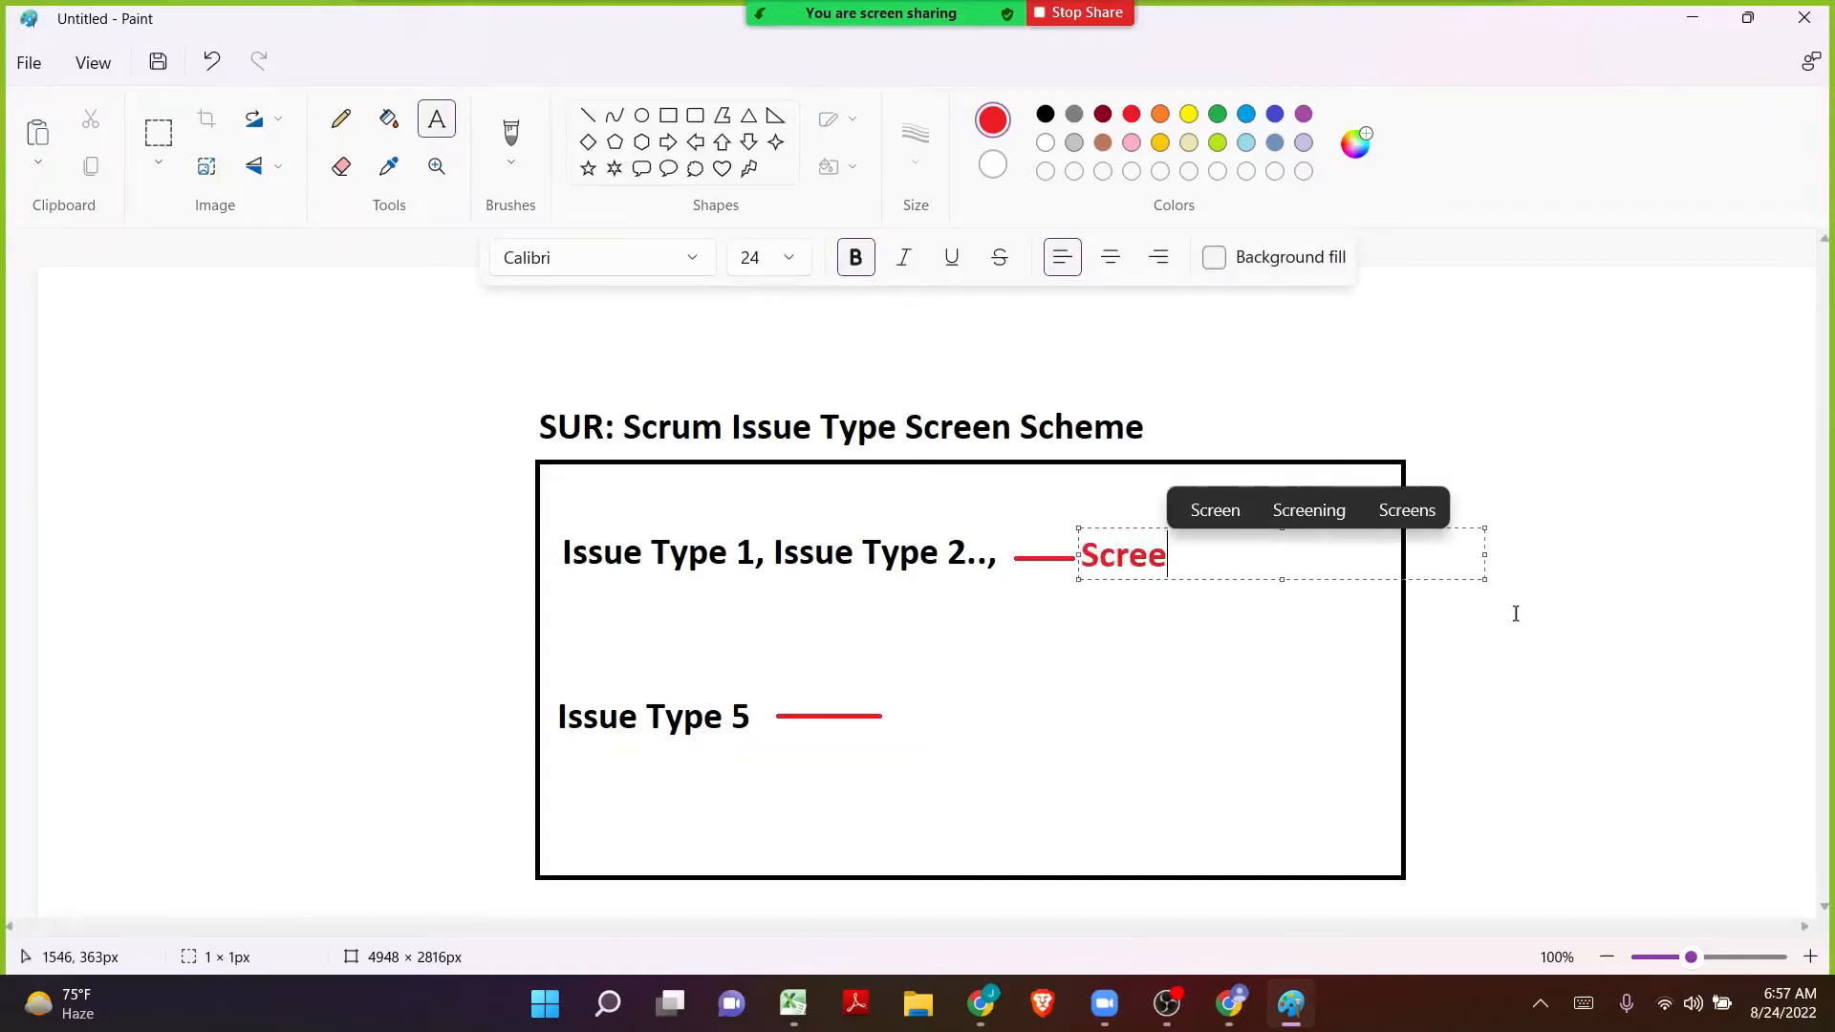
{"action": "type", "text": "n C"}
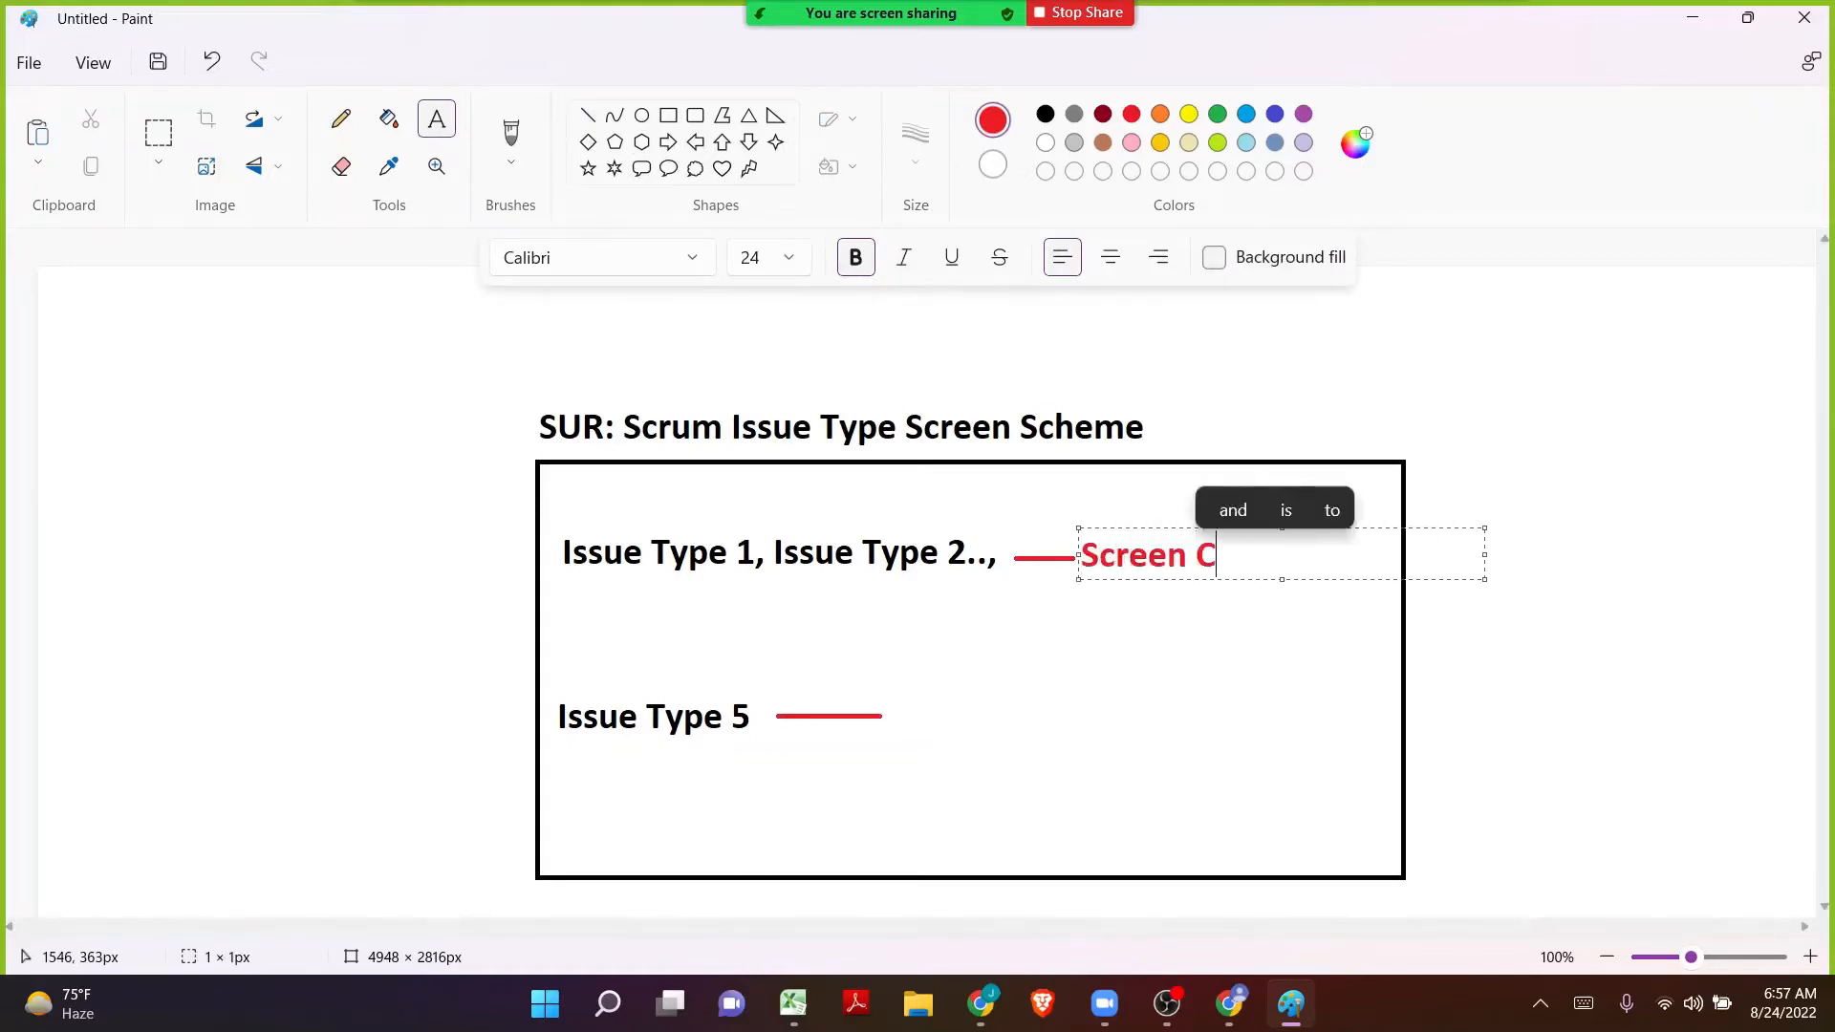
{"action": "key", "text": "BackSpace"}
{"action": "type", "text": "c"}
{"action": "key", "text": "BackSpace"}
{"action": "type", "text": "Scheme"}
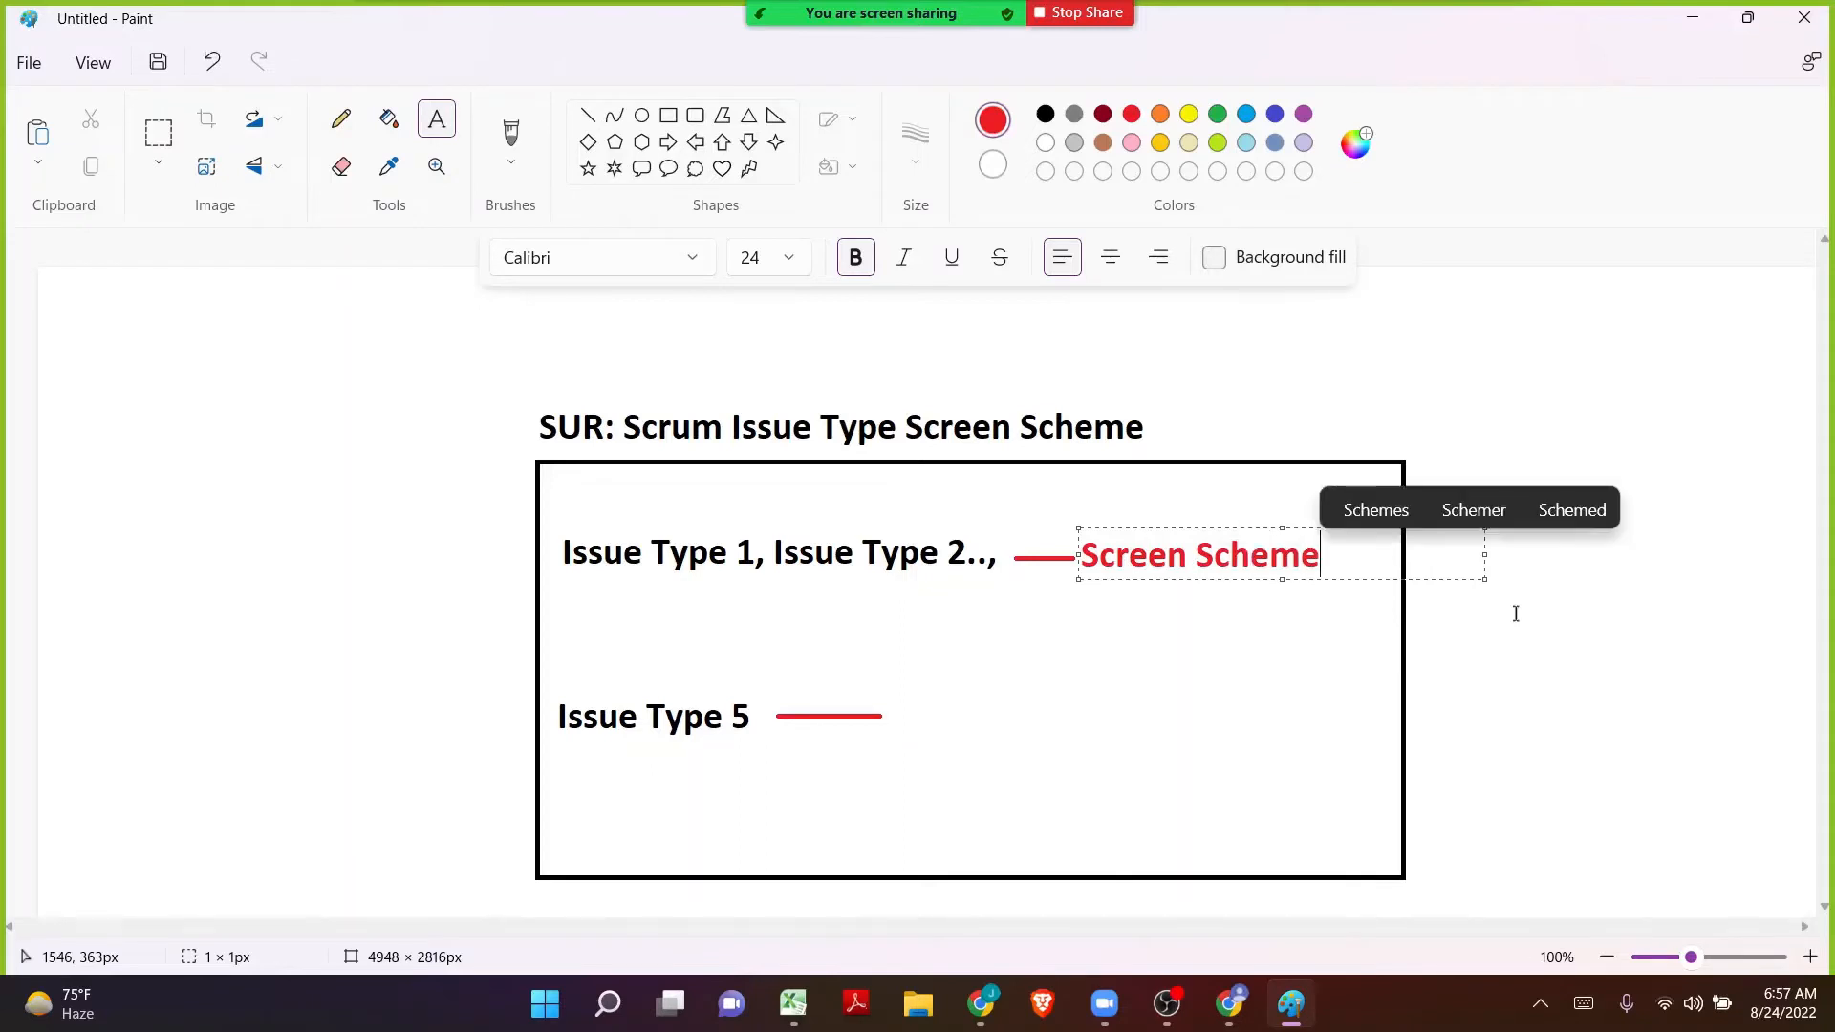
{"action": "key", "text": "ctrl+shift+Left"}
{"action": "key", "text": "ctrl+shift+Left"}
{"action": "key", "text": "ctrl+c"}
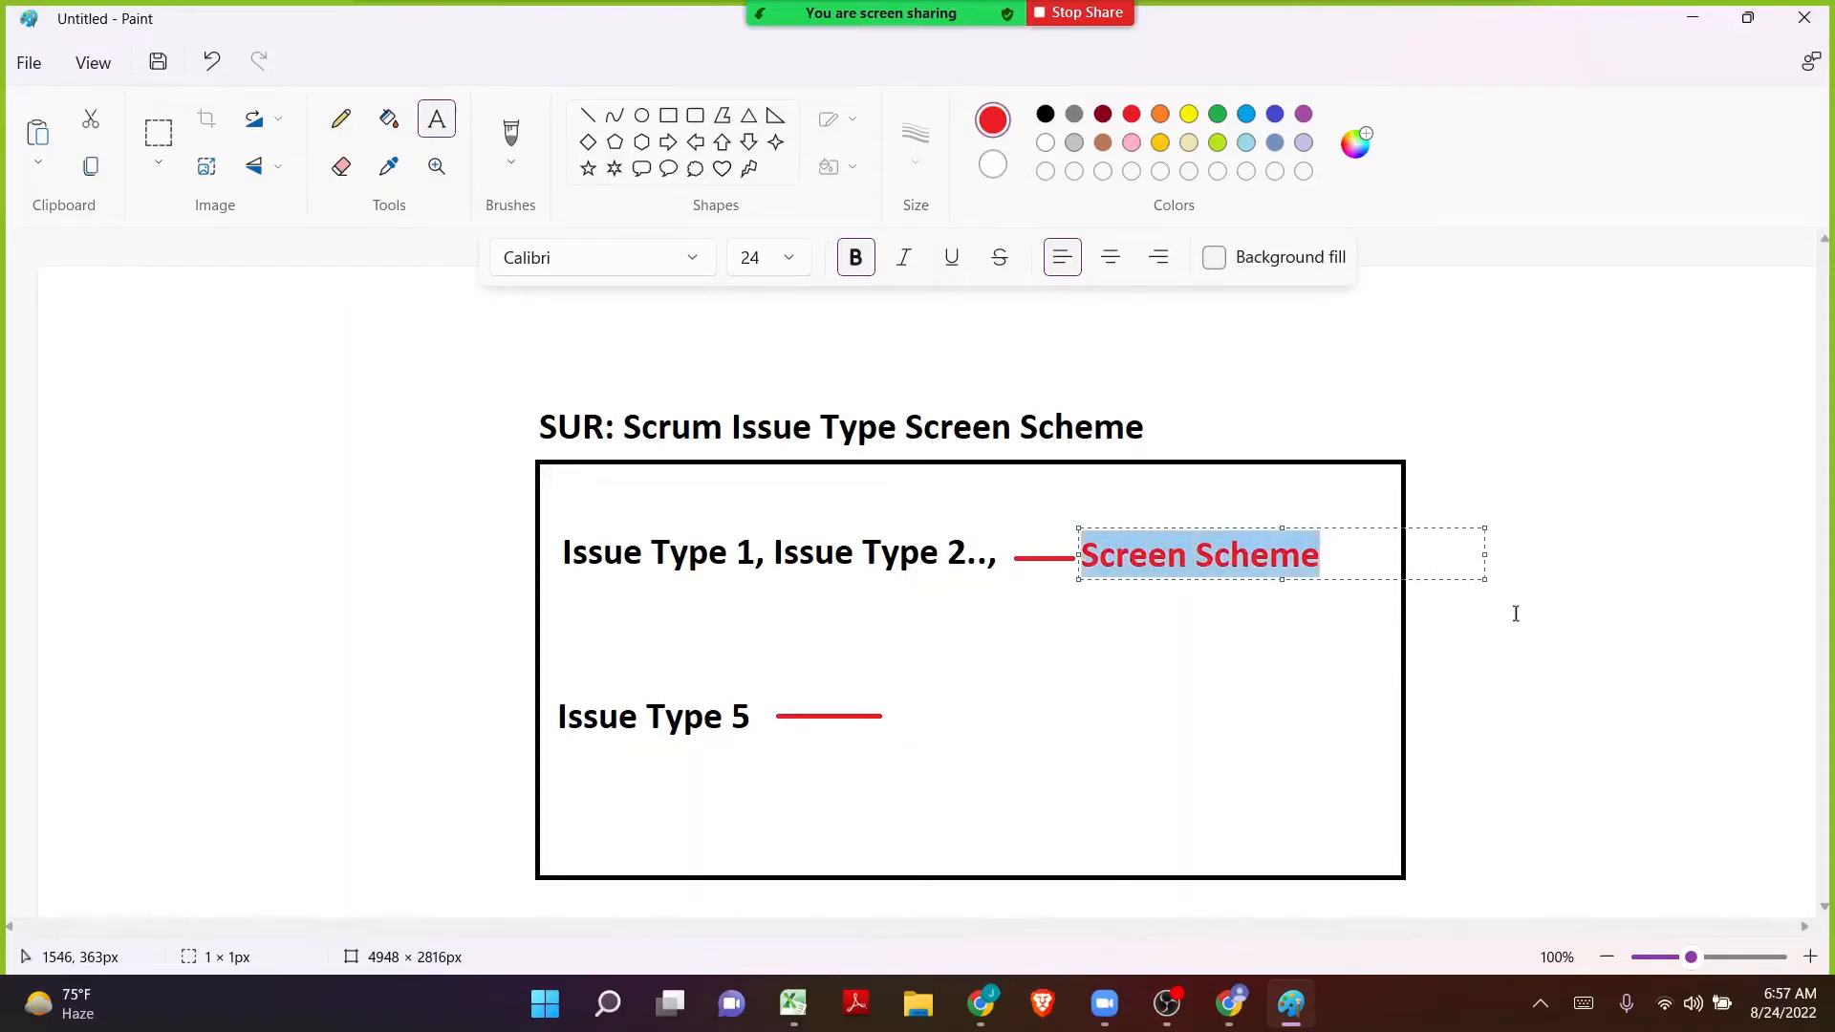
{"action": "key", "text": "Right"}
{"action": "type", "text": "1"}
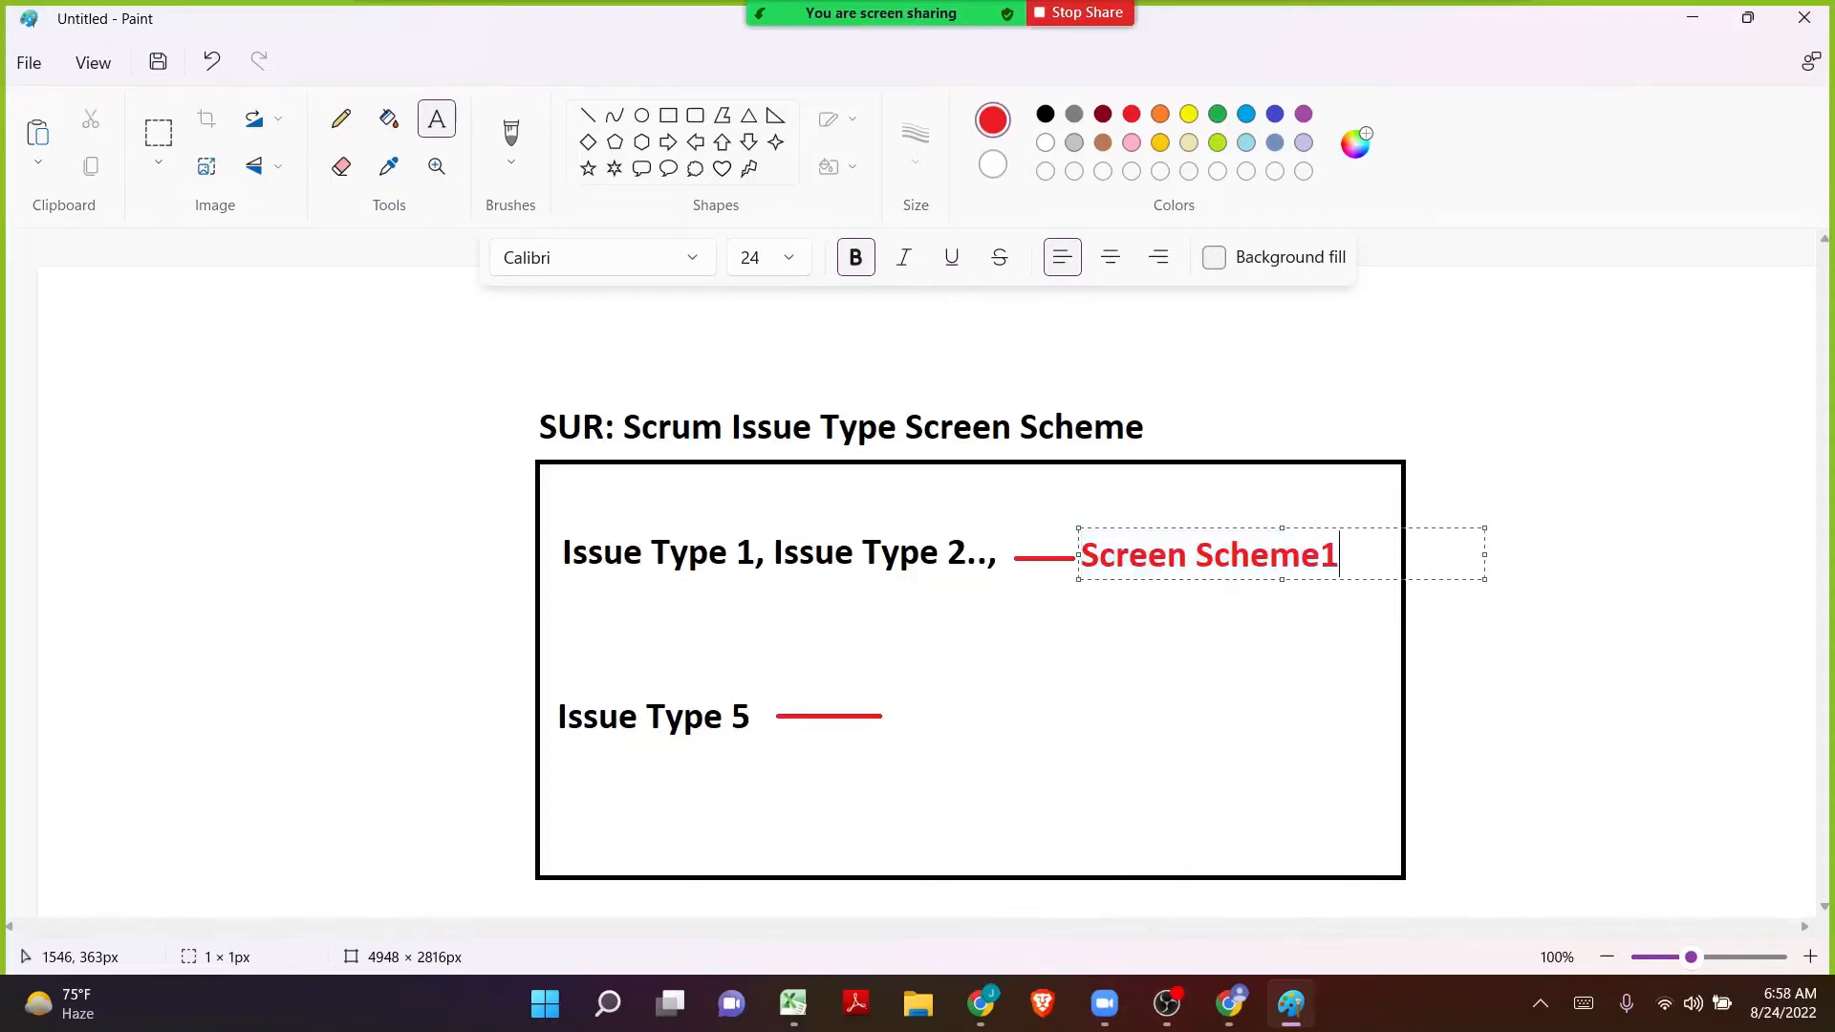
Paste the copied "Screen Scheme" text at the end of the red line beside "Issue Type 5".
{"action": "left_click", "coordinate": [908, 726]}
{"action": "left_click", "coordinate": [886, 692]}
{"action": "key", "text": "ctrl+v"}
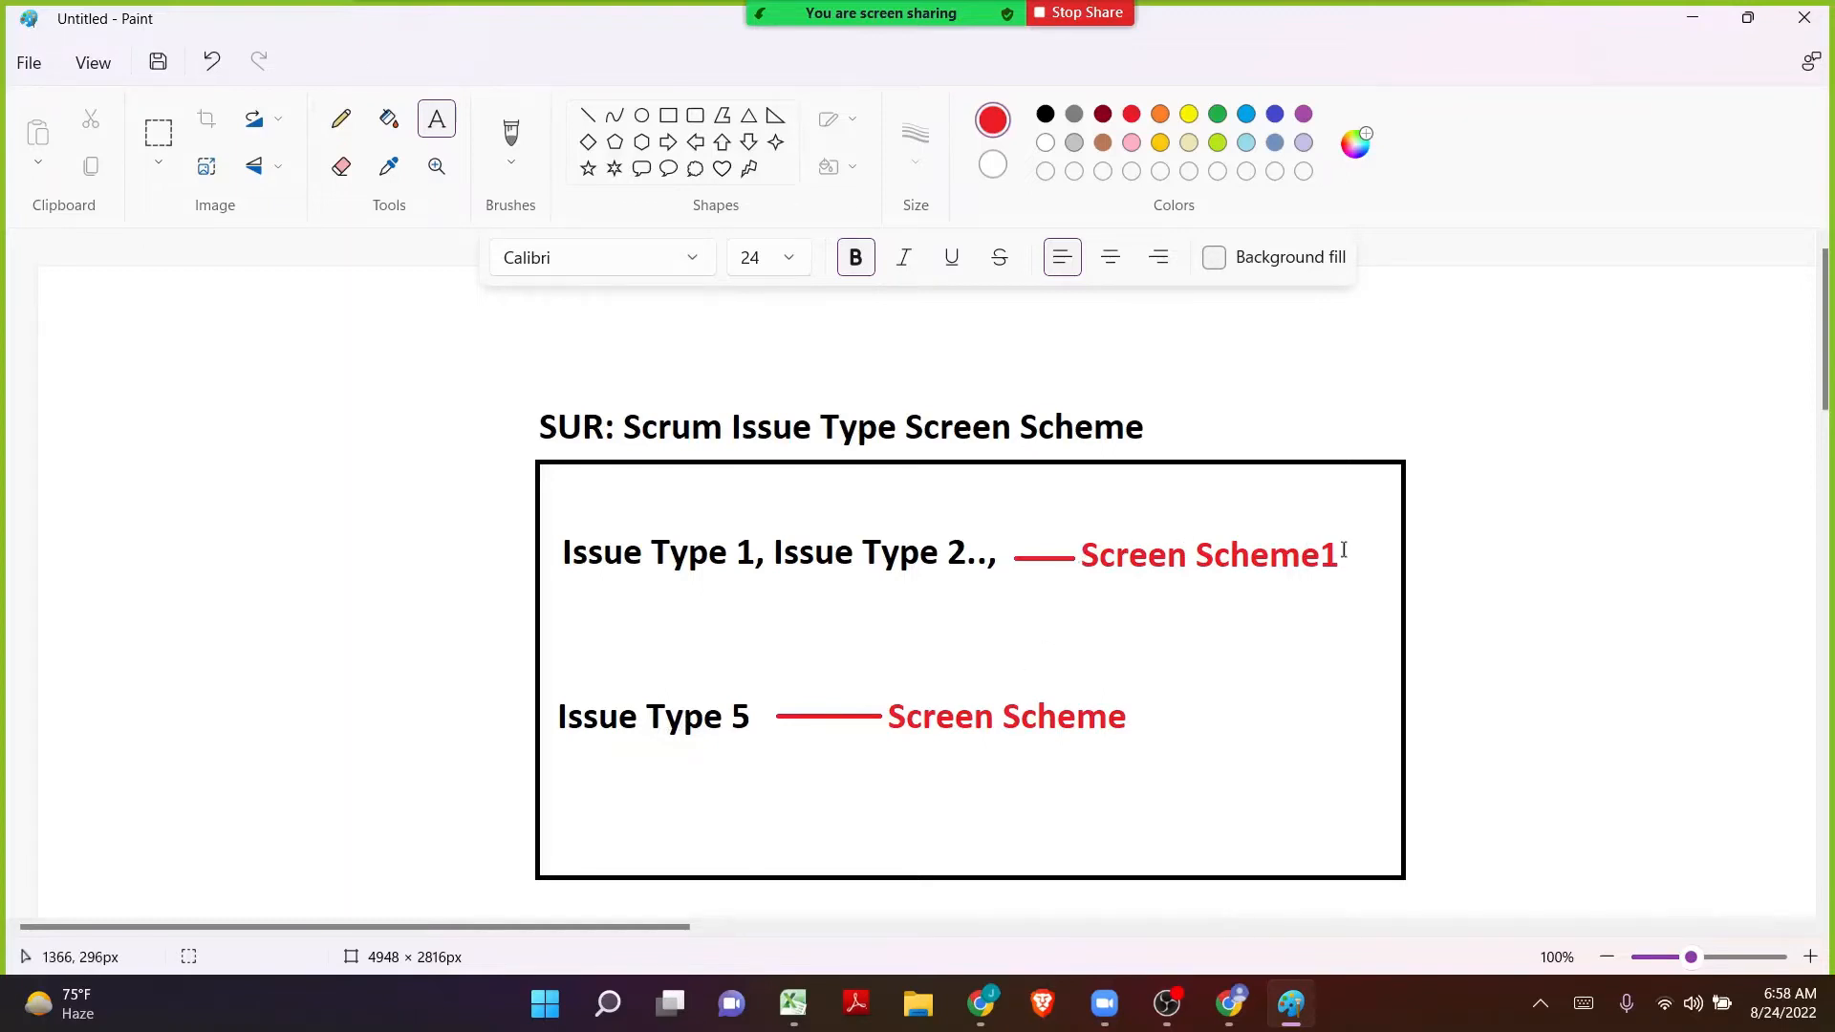
Switch to Jira, expand the Scrum Default and Scrum Bug Screen Schemes, and highlight their create, edit and view issue operations.
{"action": "key", "text": "alt+Tab"}
{"action": "left_click", "coordinate": [676, 344]}
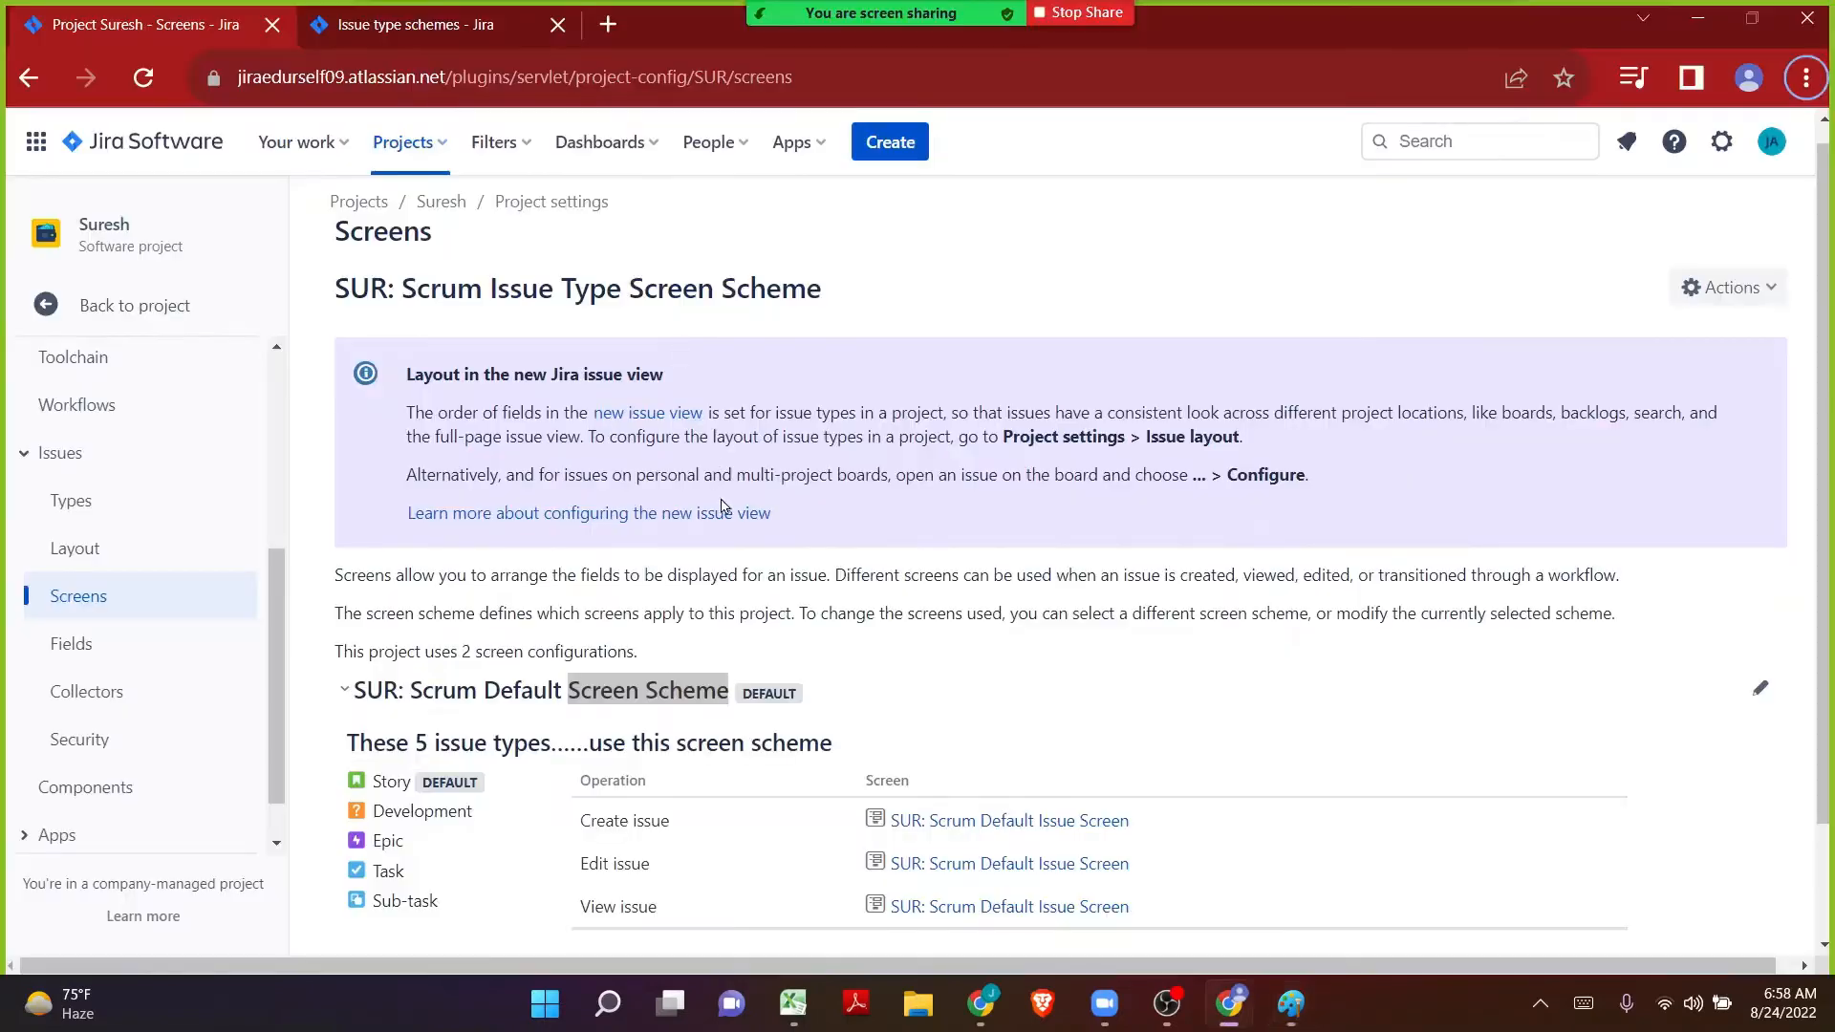
{"action": "scroll", "coordinate": [724, 507], "scroll_direction": "down", "scroll_amount": 2}
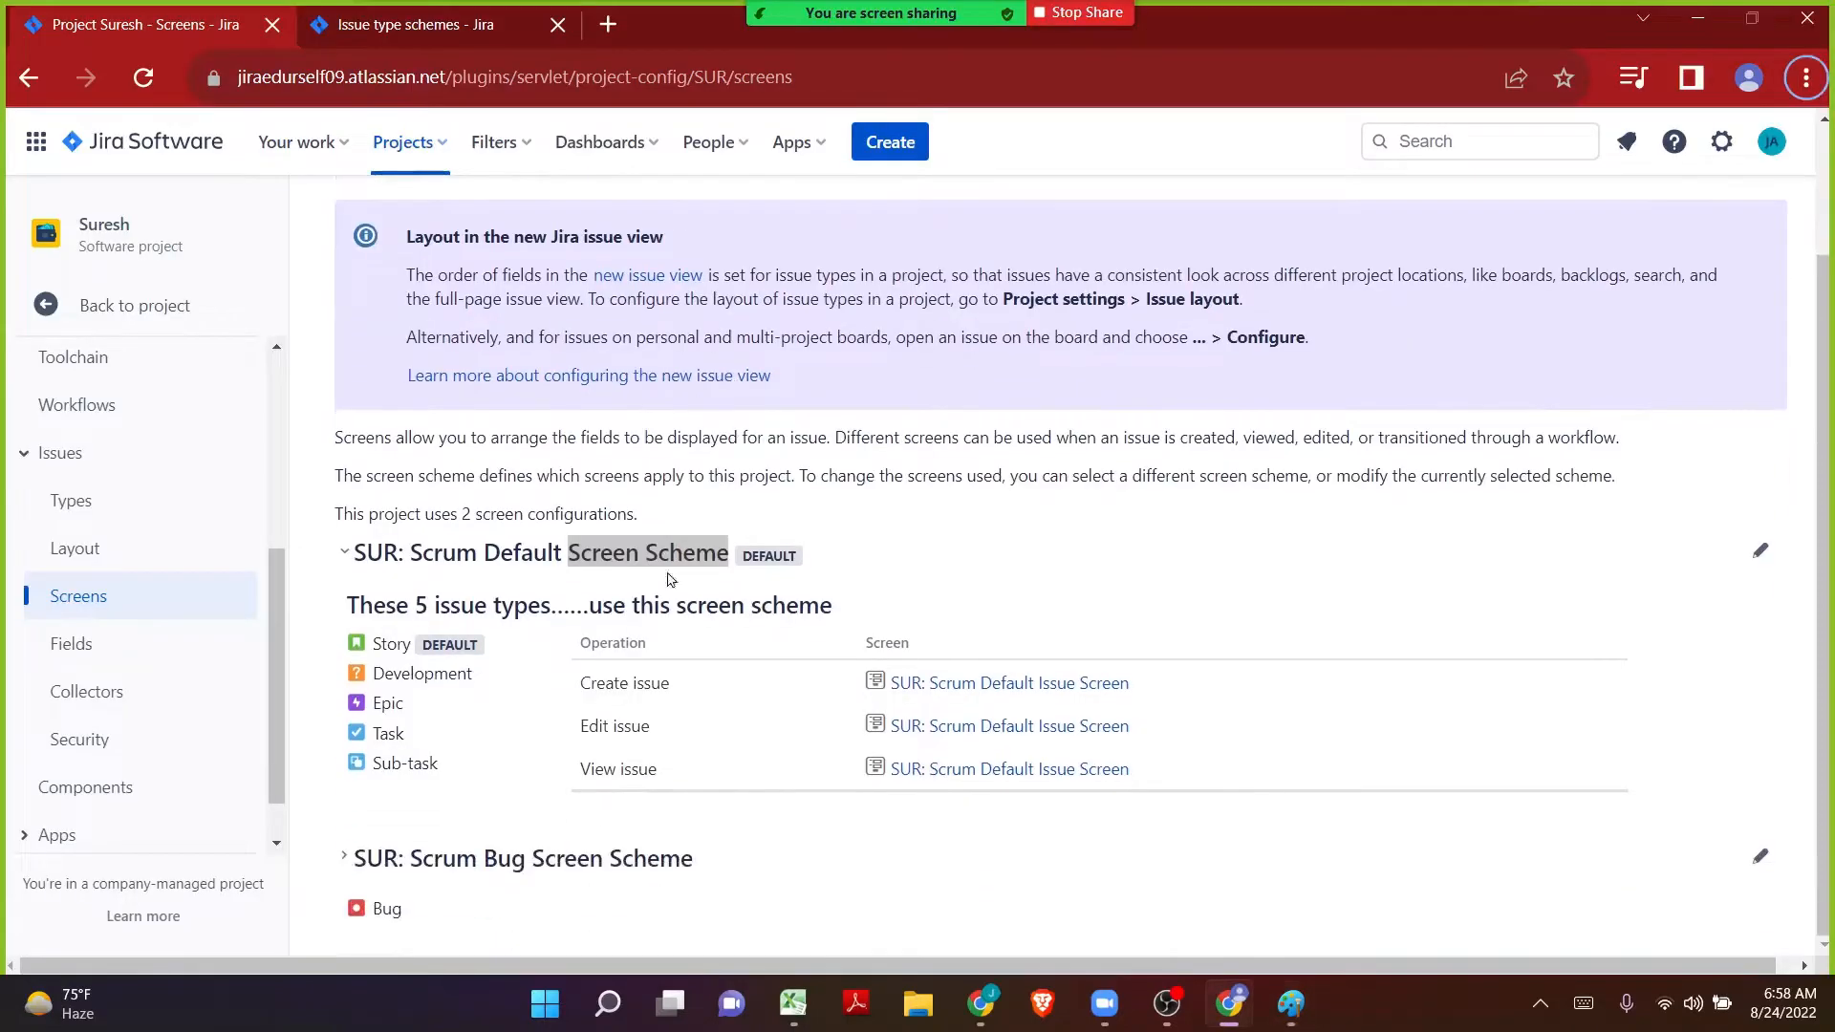
{"action": "left_click", "coordinate": [346, 860]}
{"action": "scroll", "coordinate": [356, 851], "scroll_direction": "down", "scroll_amount": 3}
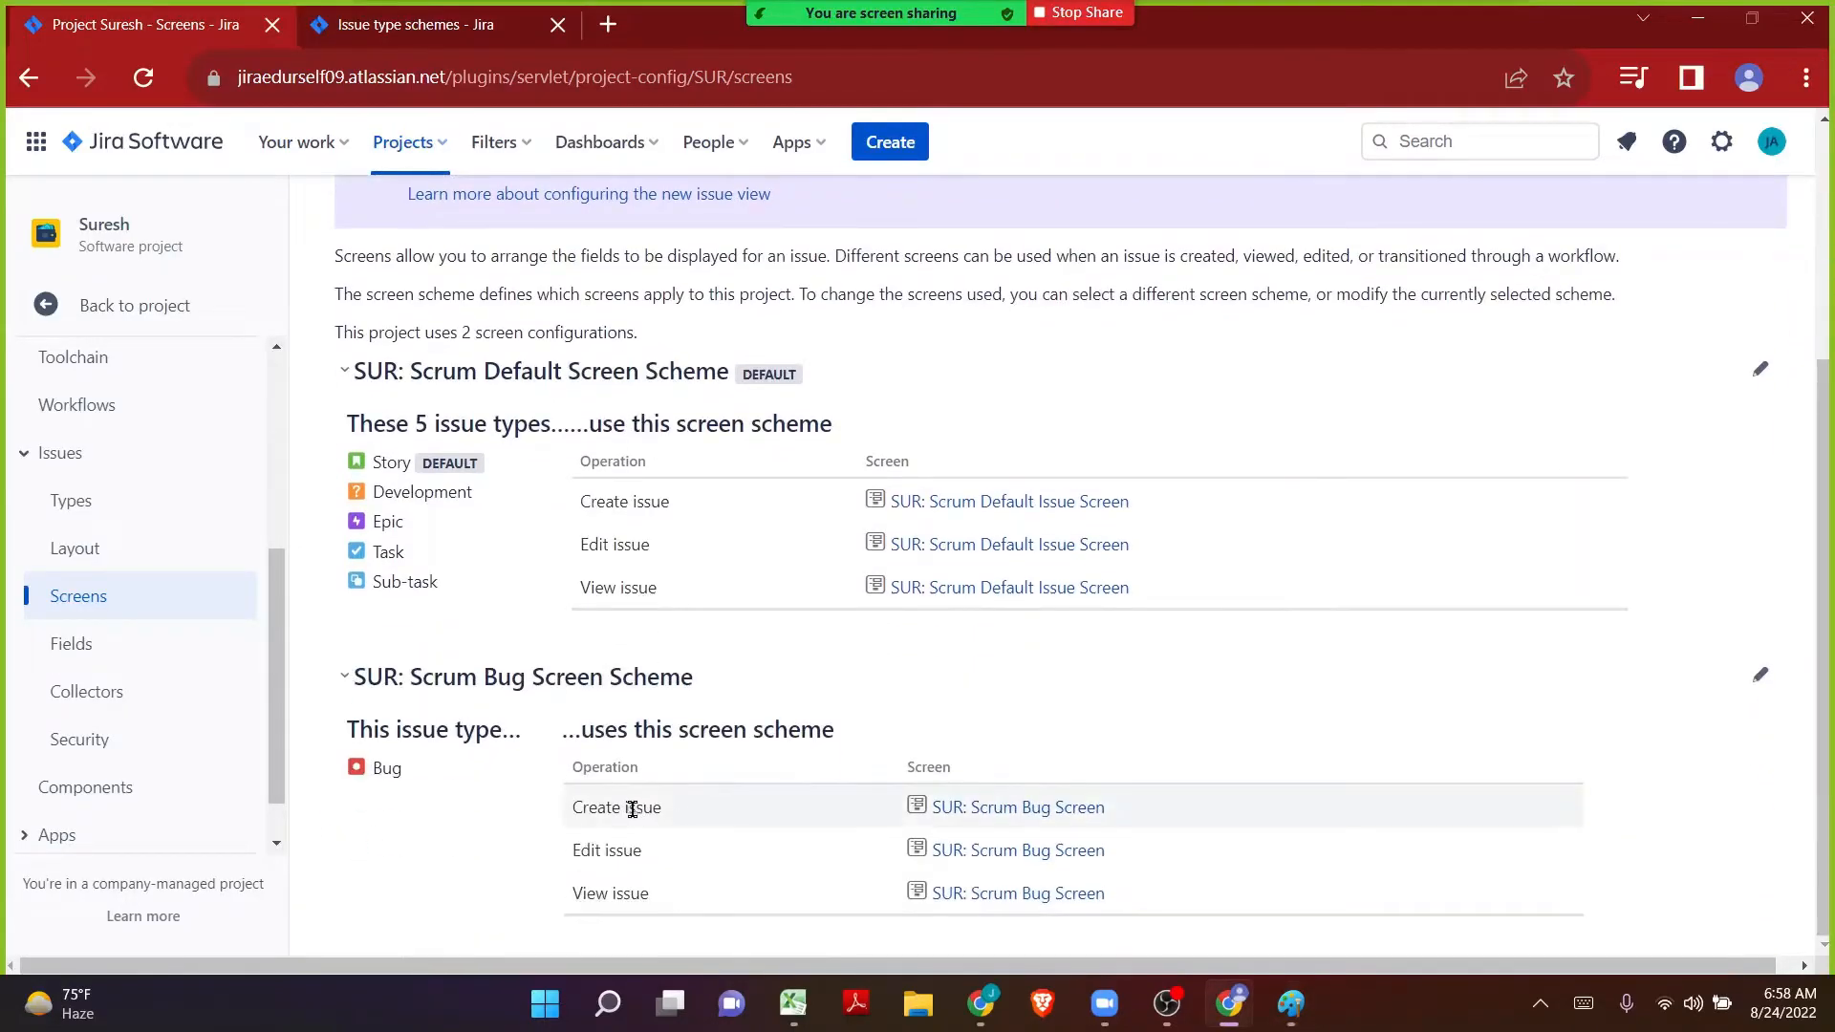
{"action": "left_click_drag", "start_coordinate": [577, 810], "coordinate": [672, 901]}
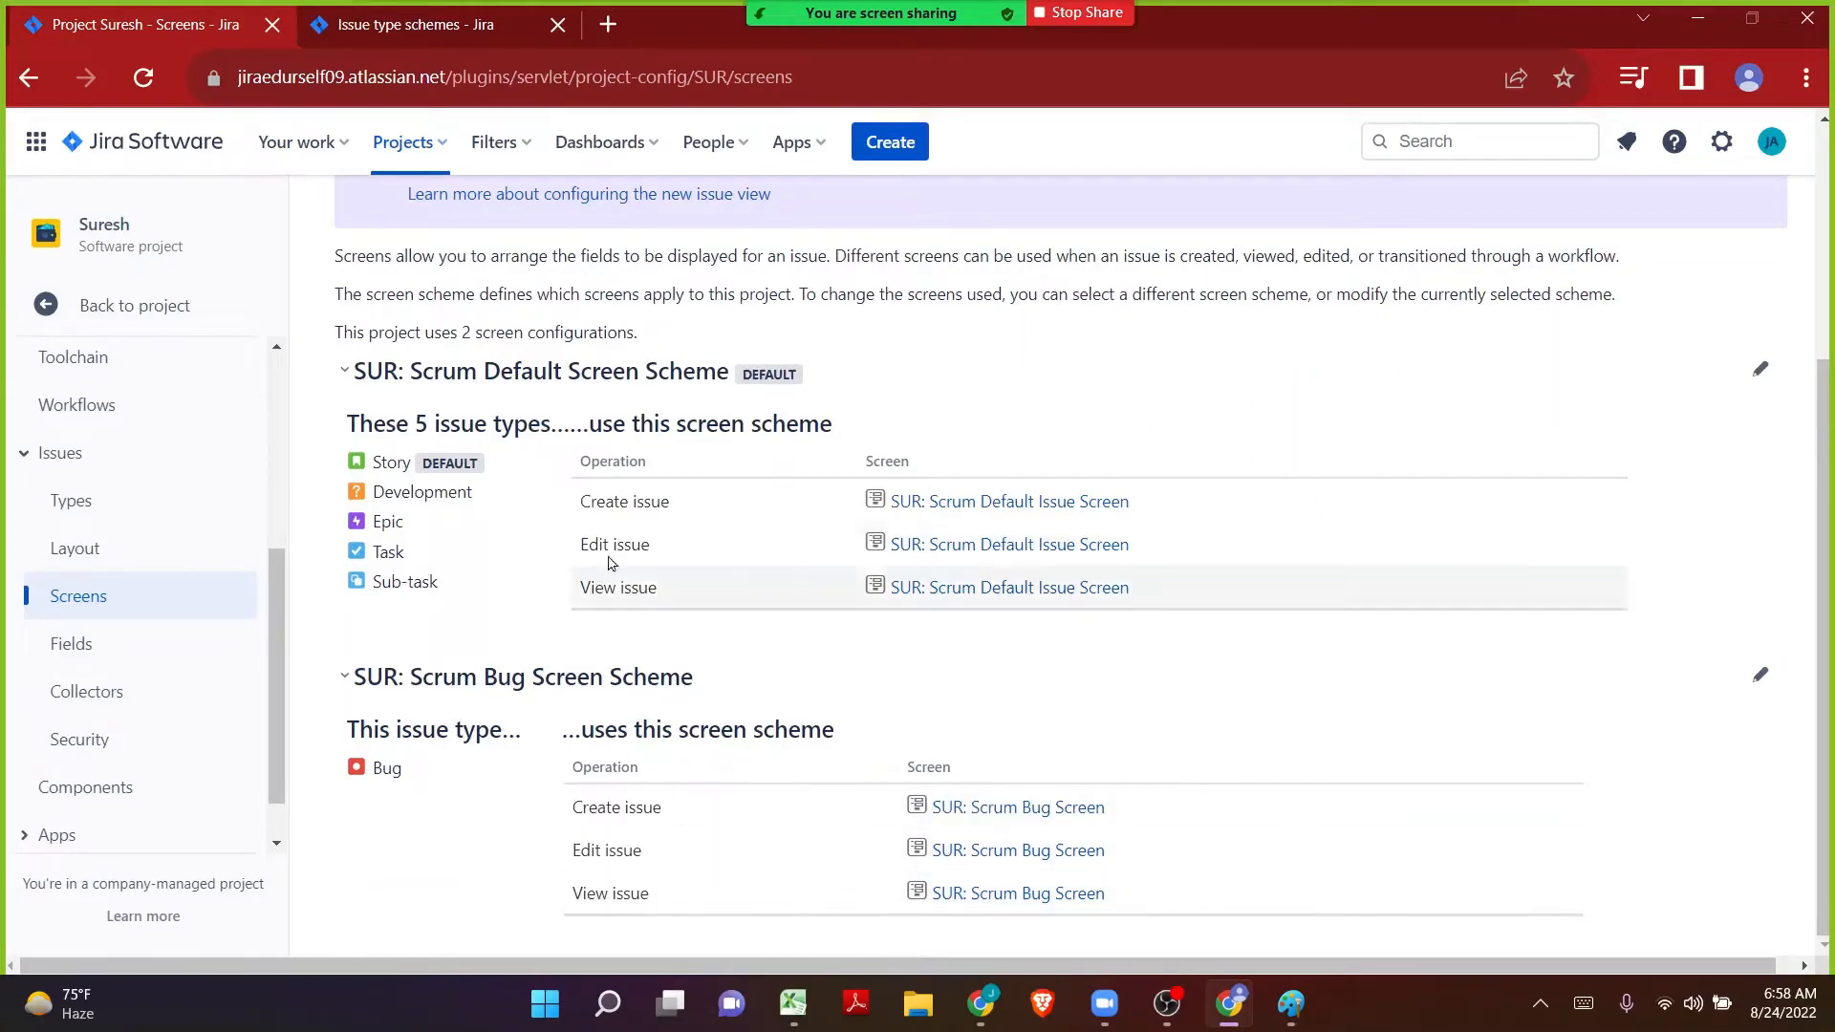
{"action": "left_click_drag", "start_coordinate": [670, 501], "coordinate": [568, 557]}
{"action": "left_click_drag", "start_coordinate": [669, 586], "coordinate": [580, 588]}
Switch to Paint and add a blue text line "Create issue Screen" directly beneath the red "Screen Scheme1" label.
{"action": "key", "text": "alt+Tab"}
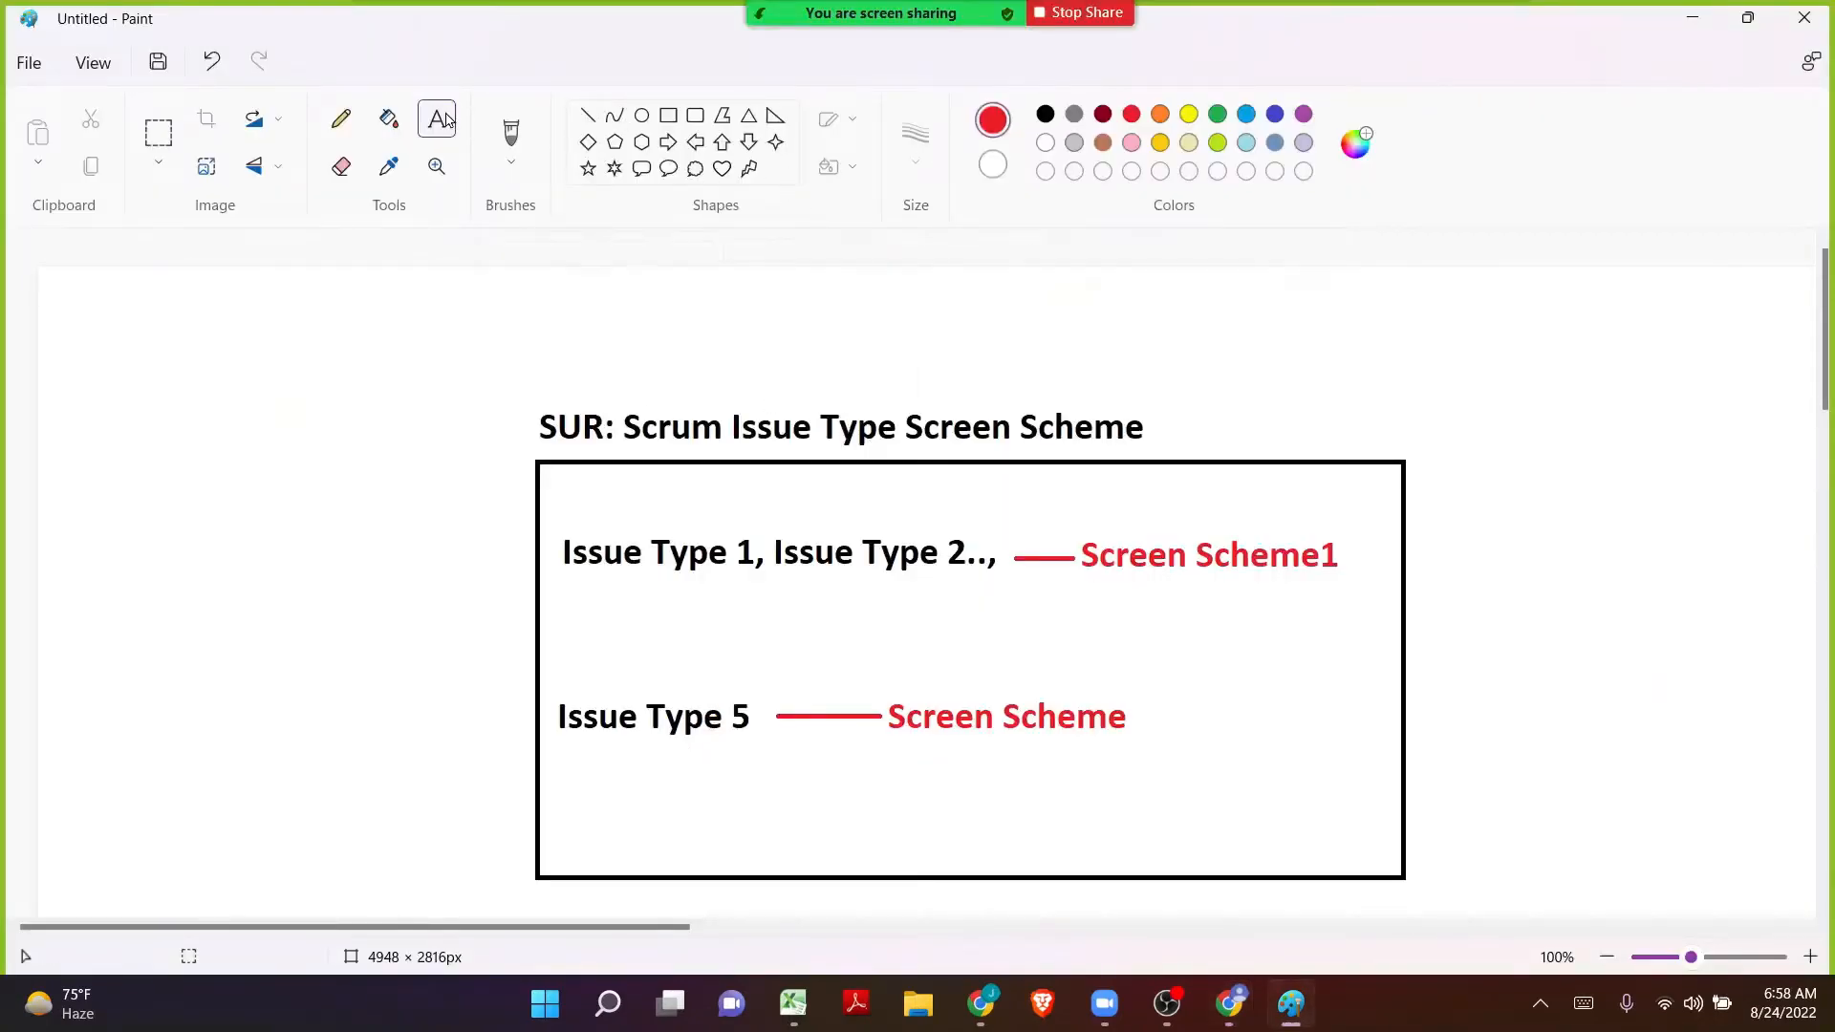
{"action": "left_click", "coordinate": [1069, 600]}
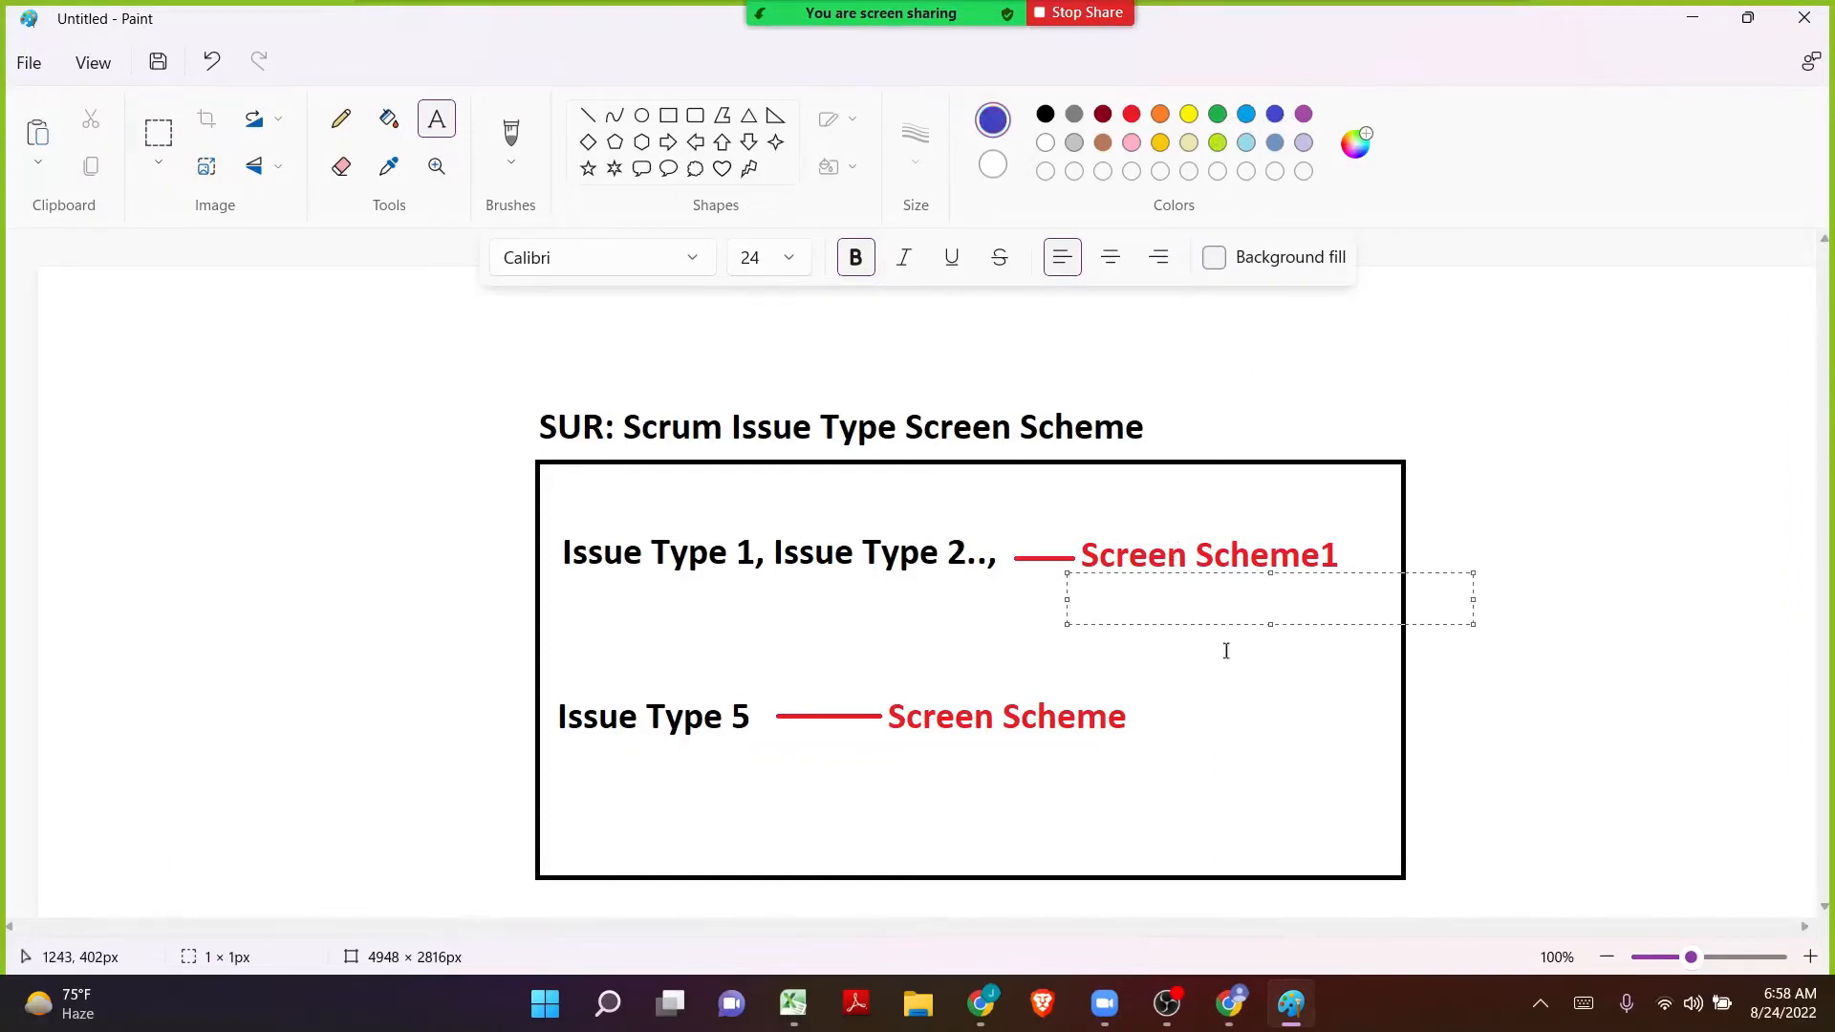
{"action": "left_click_drag", "start_coordinate": [1271, 627], "coordinate": [1273, 717]}
{"action": "left_click_drag", "start_coordinate": [1080, 580], "coordinate": [1356, 713]}
{"action": "type", "text": "Create "}
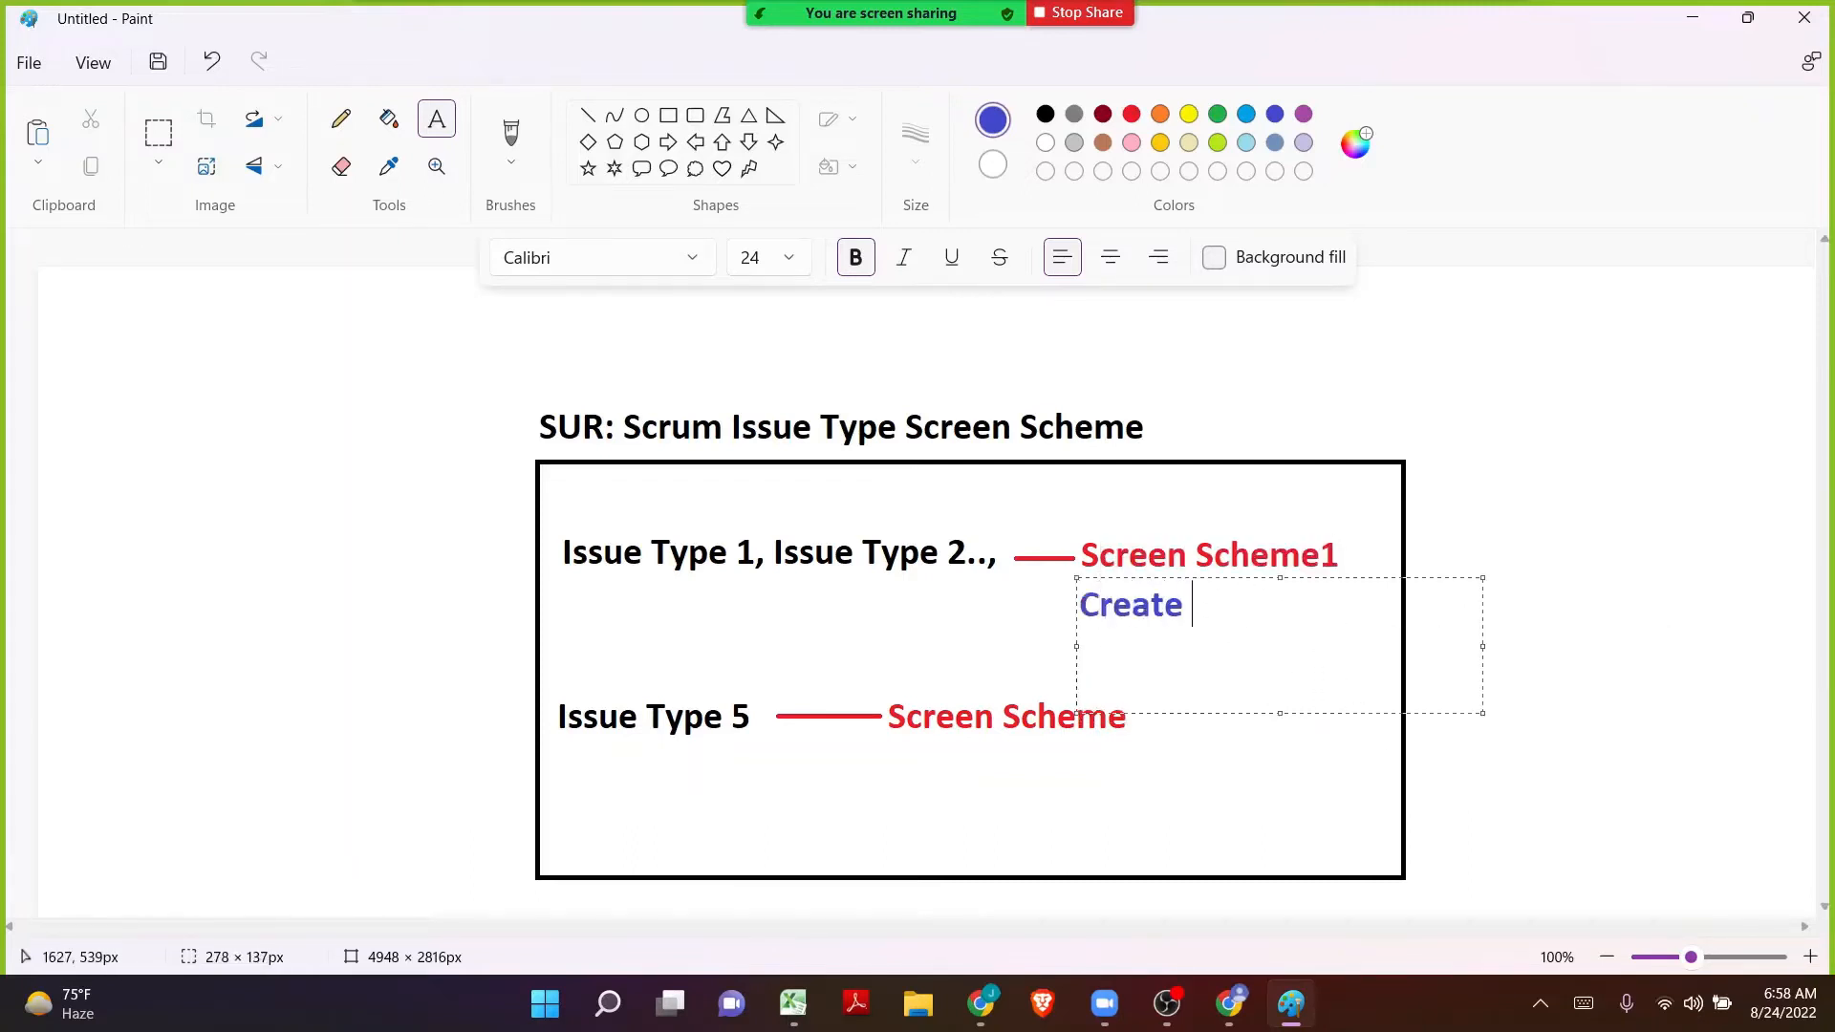
{"action": "type", "text": "issue Scr"}
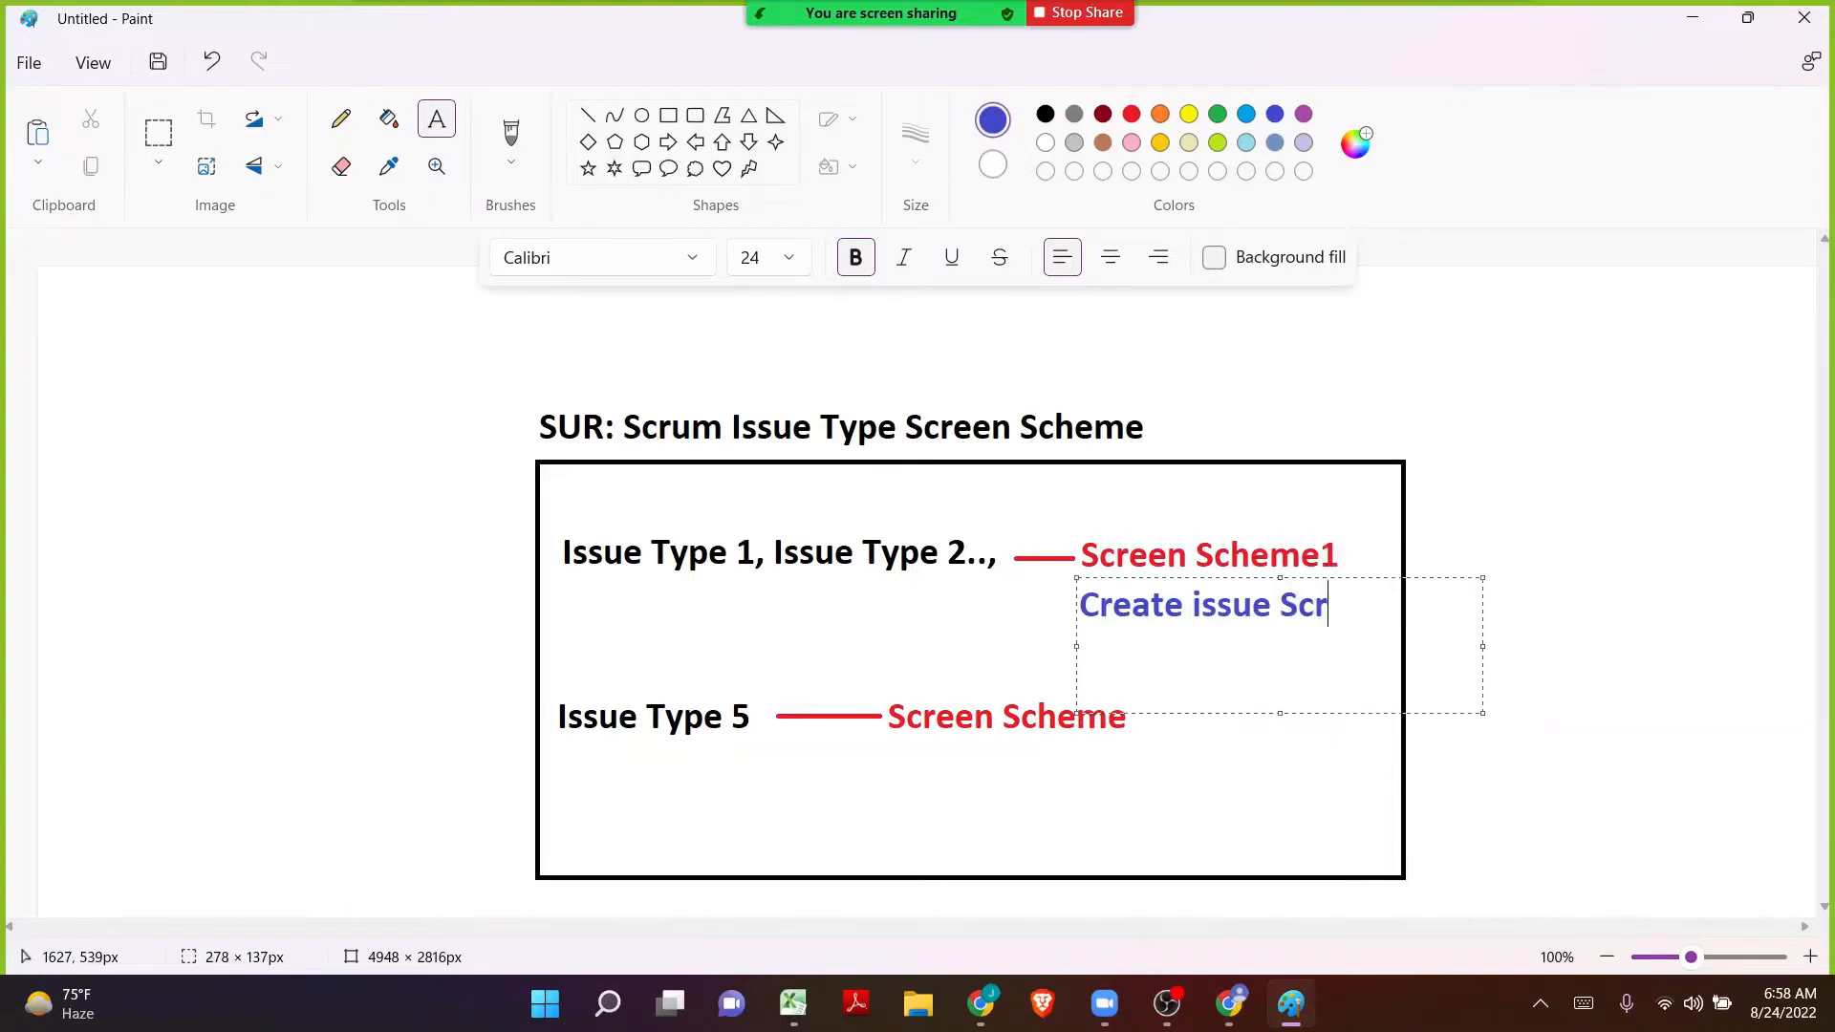
{"action": "type", "text": "eem"}
{"action": "key", "text": "BackSpace"}
{"action": "type", "text": "n"}
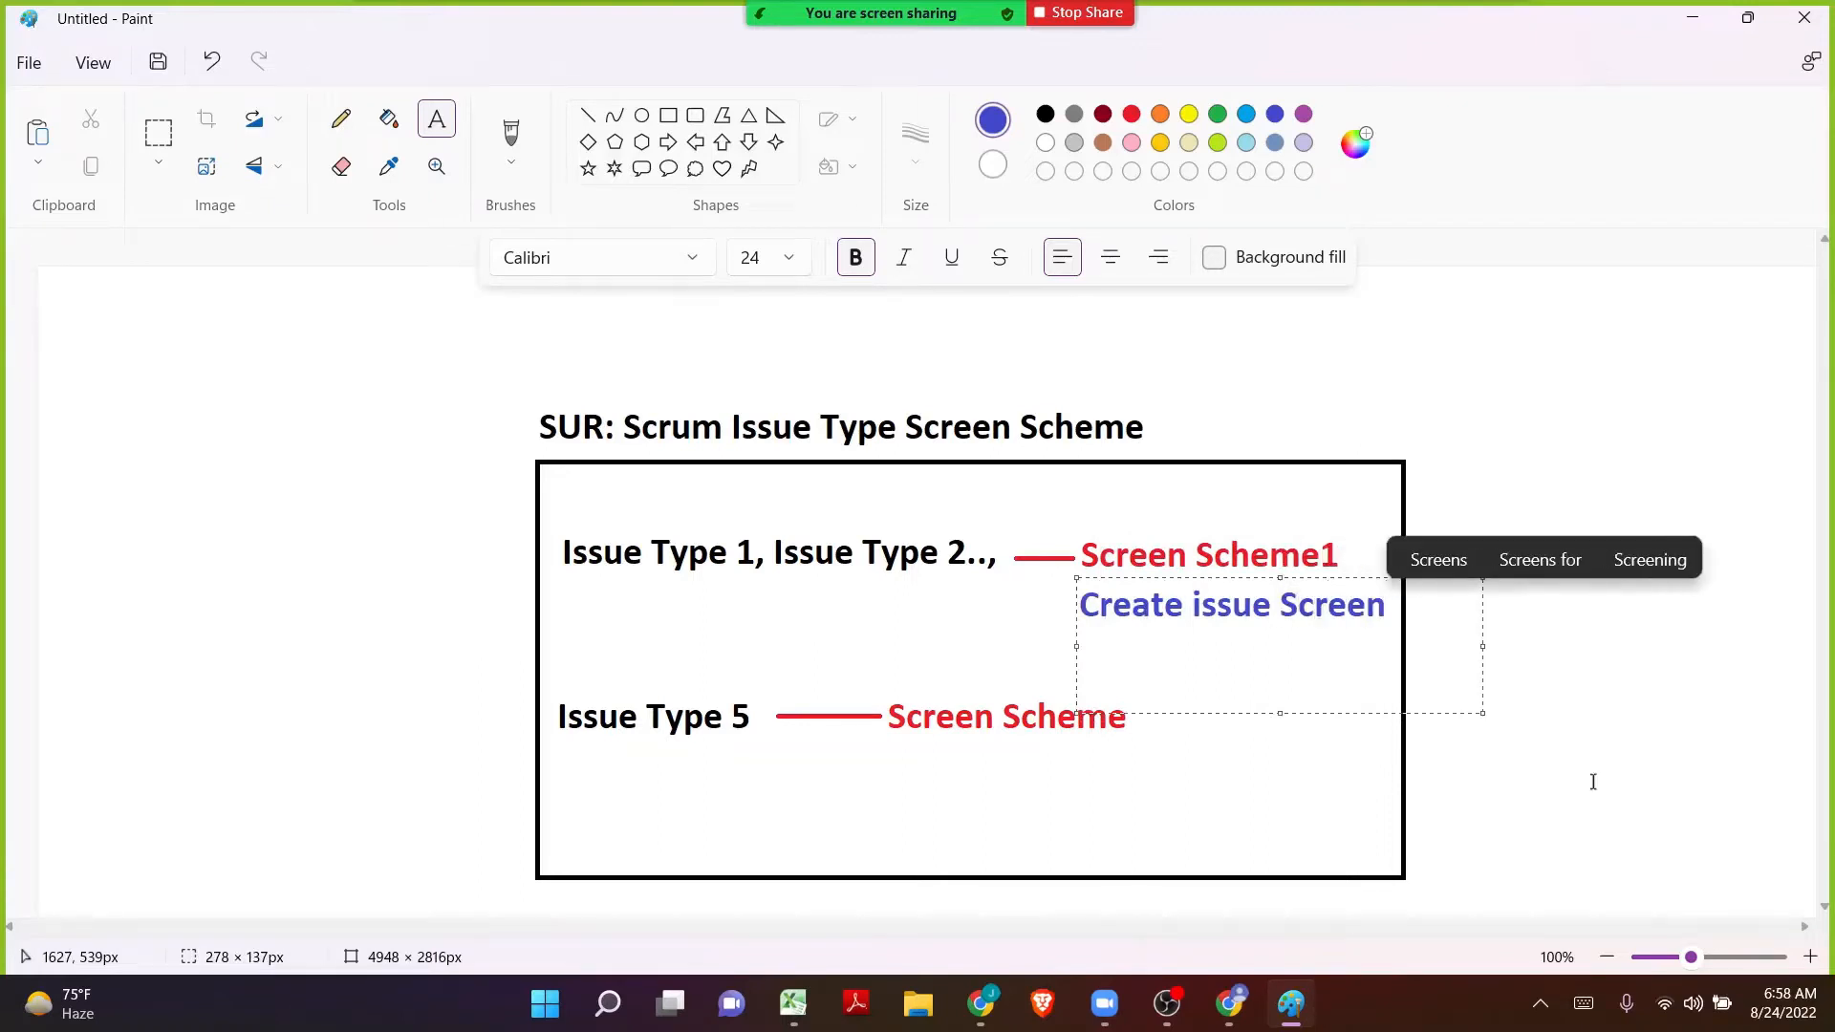
Add the lines "View Issue Screen" and "Edit Issue Screen" to the same text block and copy all three lines.
{"action": "key", "text": "Return"}
{"action": "type", "text": "Vie"}
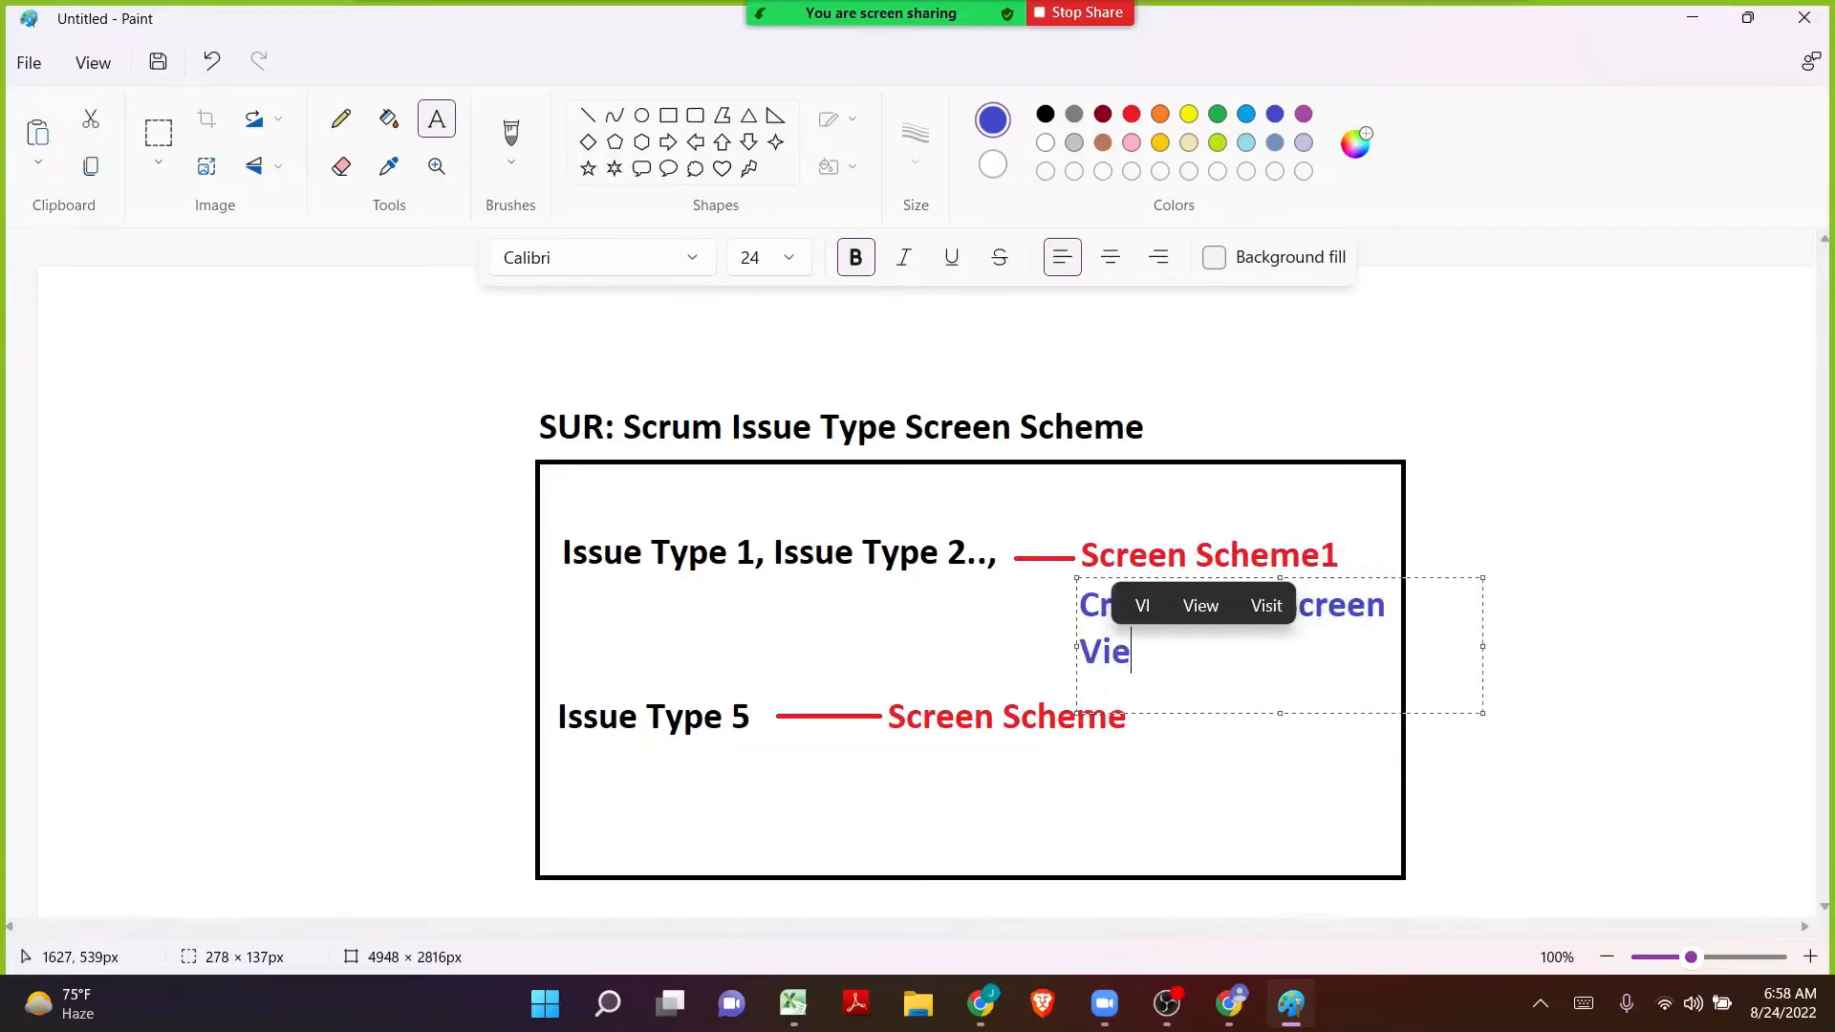
{"action": "type", "text": "w Issue Screen"}
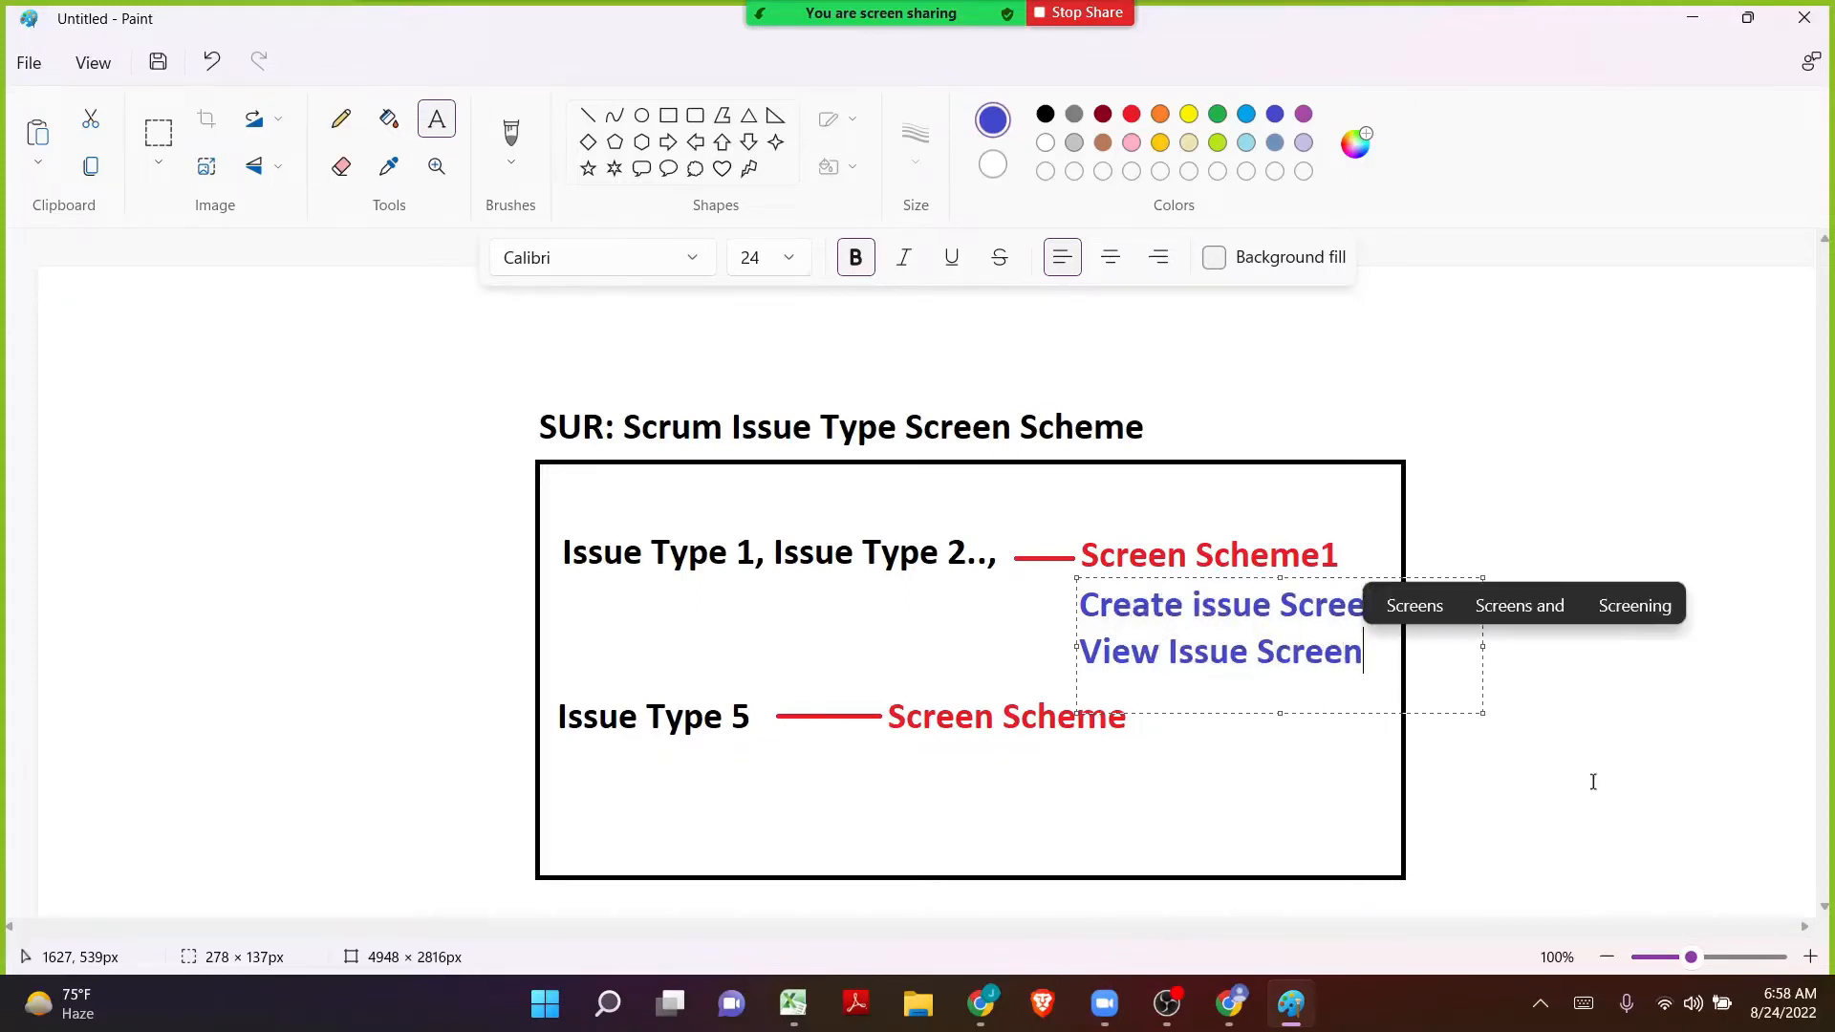
{"action": "key", "text": "Return"}
{"action": "type", "text": "E"}
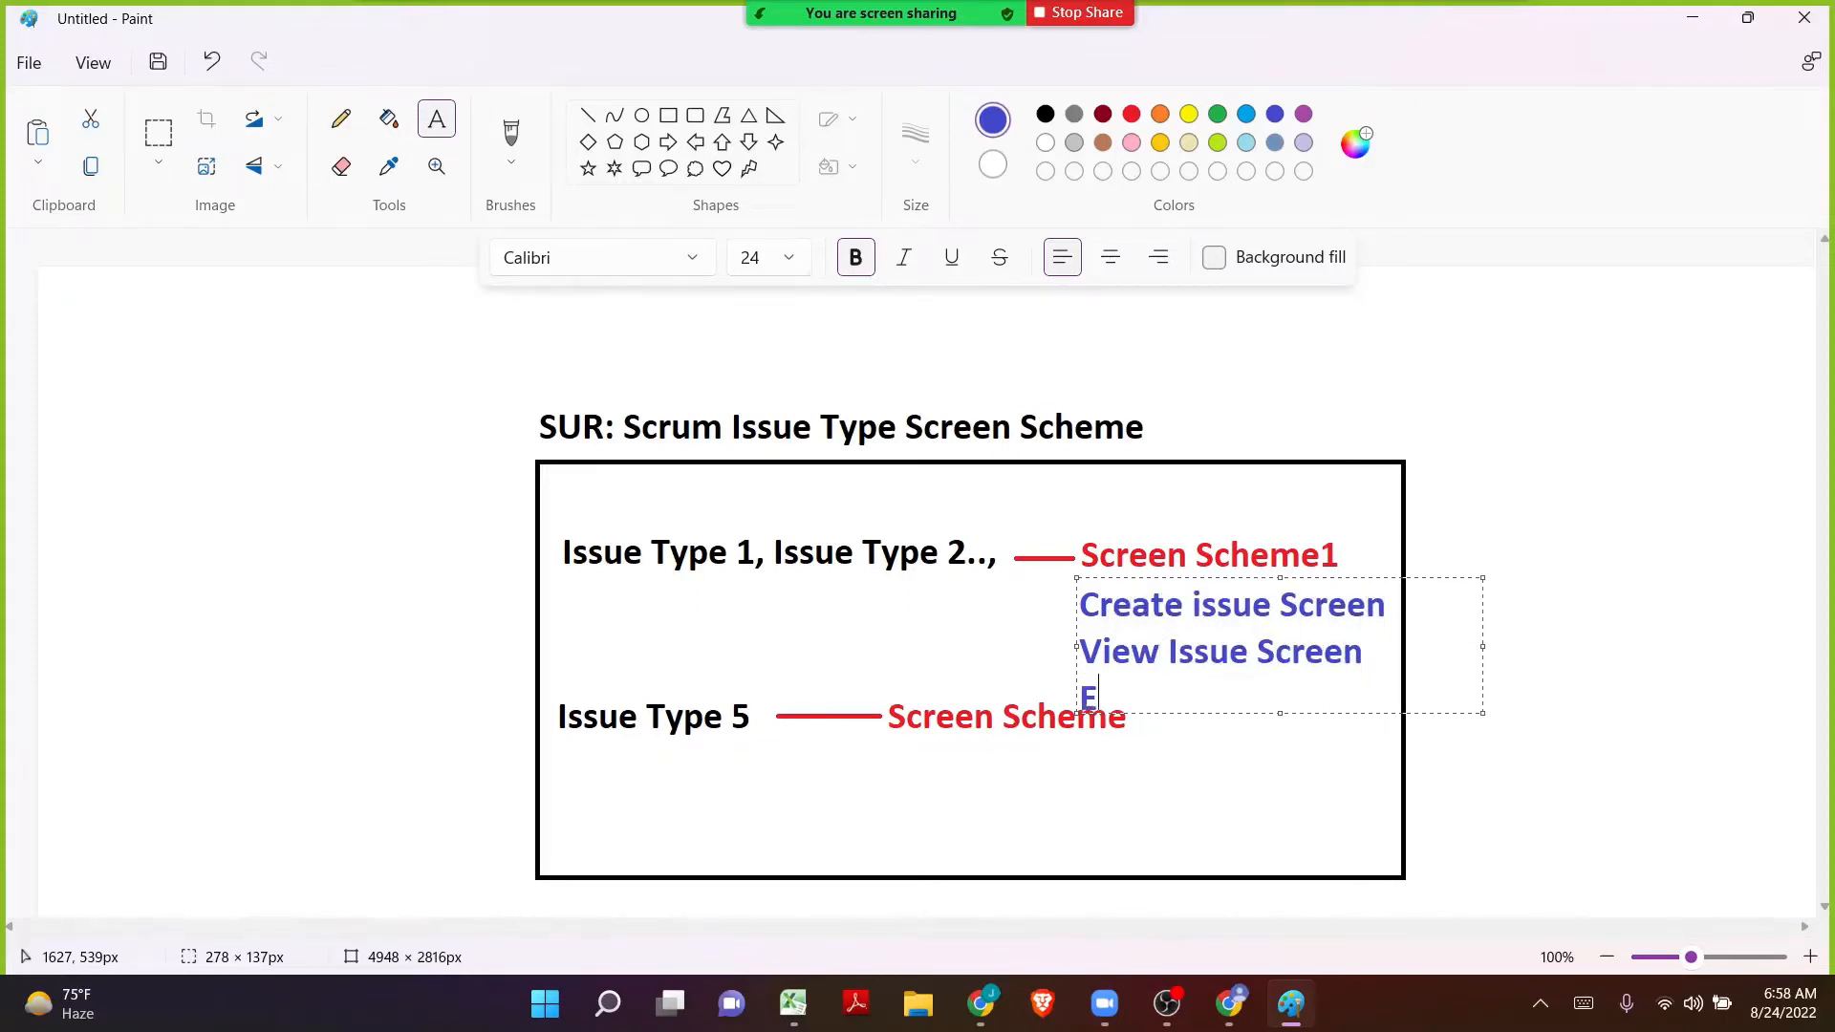
{"action": "type", "text": "dit Issu"}
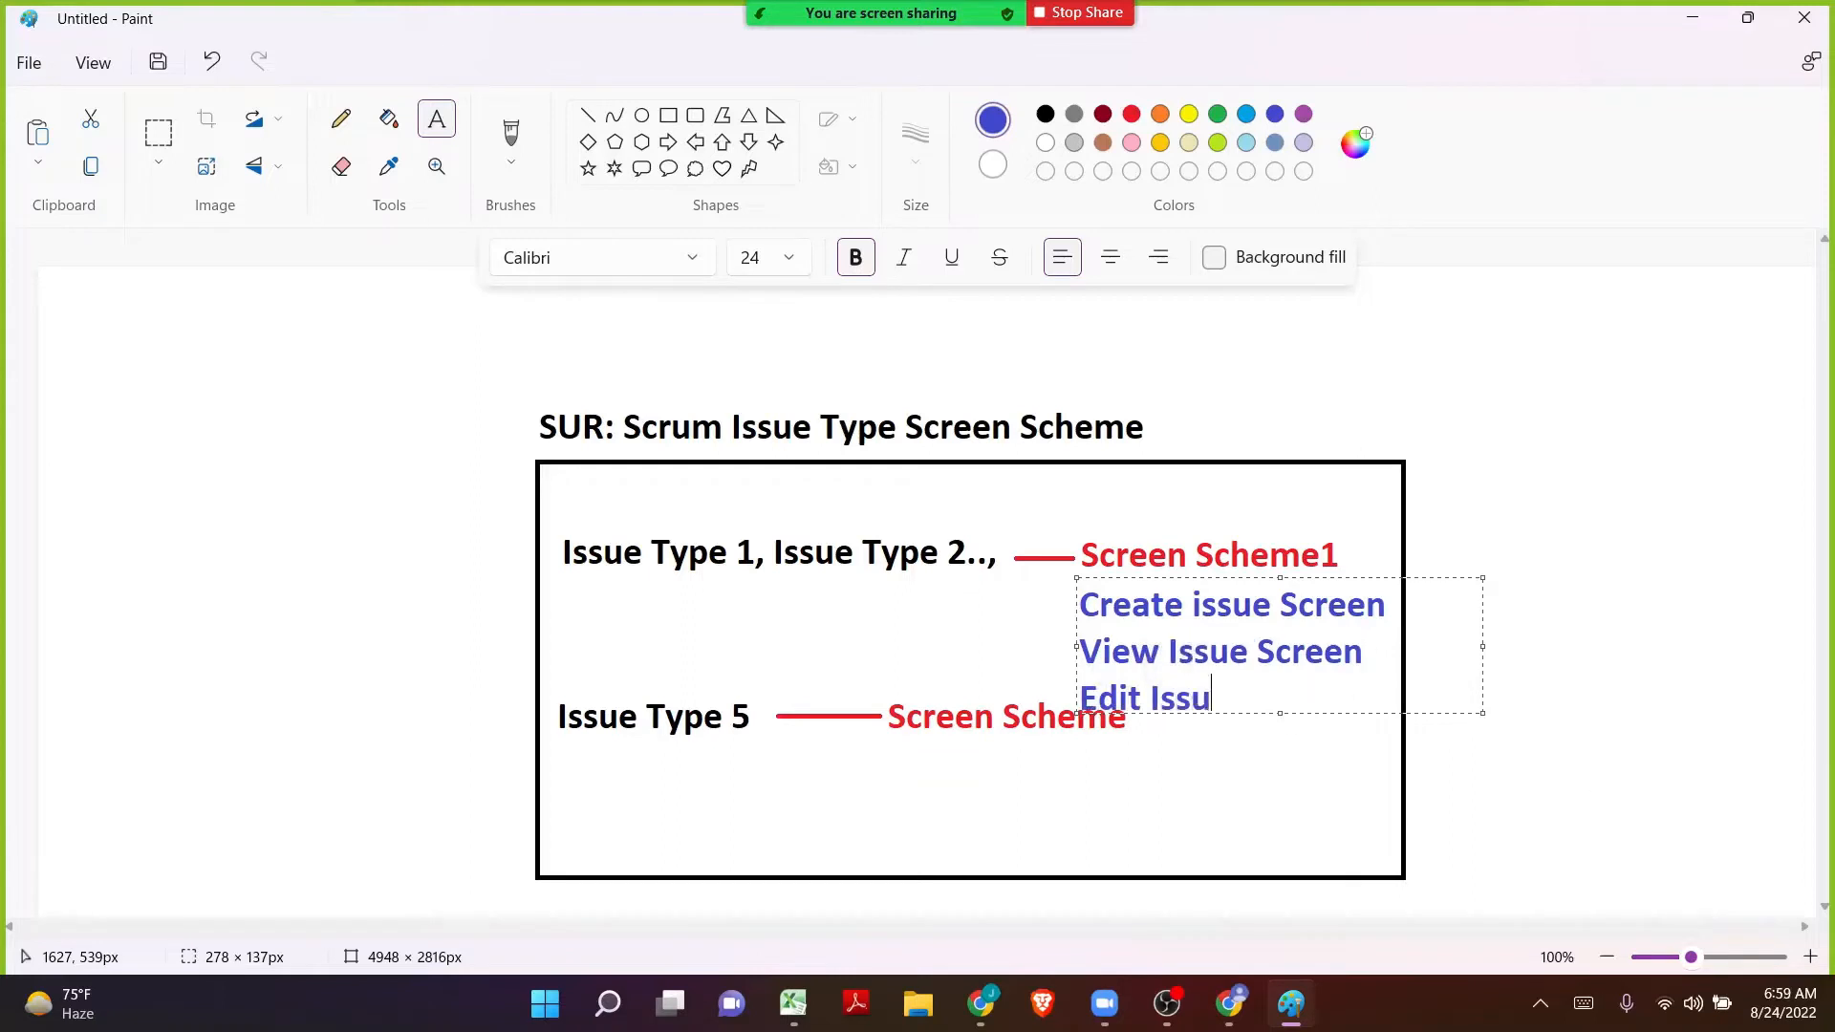
{"action": "type", "text": "e Screen"}
{"action": "key", "text": "ctrl+a"}
{"action": "key", "text": "ctrl+c"}
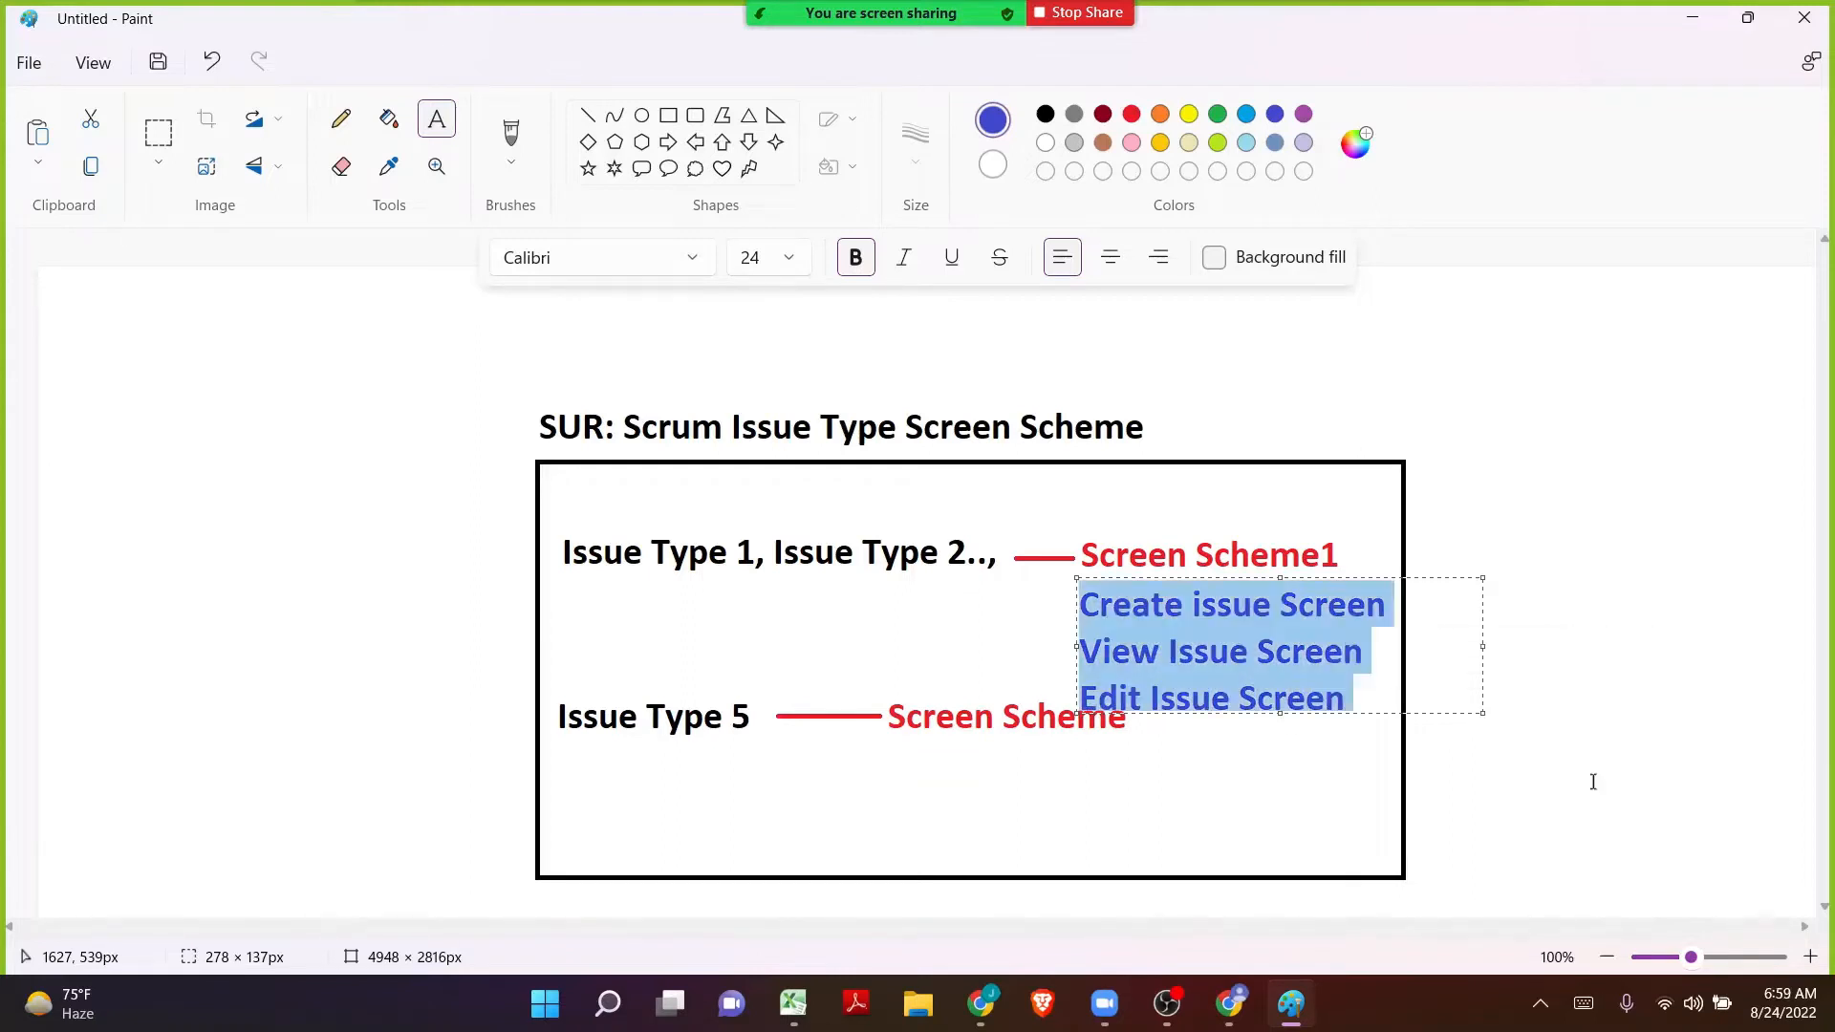
Paste the copied three lines of screen names beneath the red "Screen Scheme" label for "Issue Type 5".
{"action": "left_click", "coordinate": [1004, 815]}
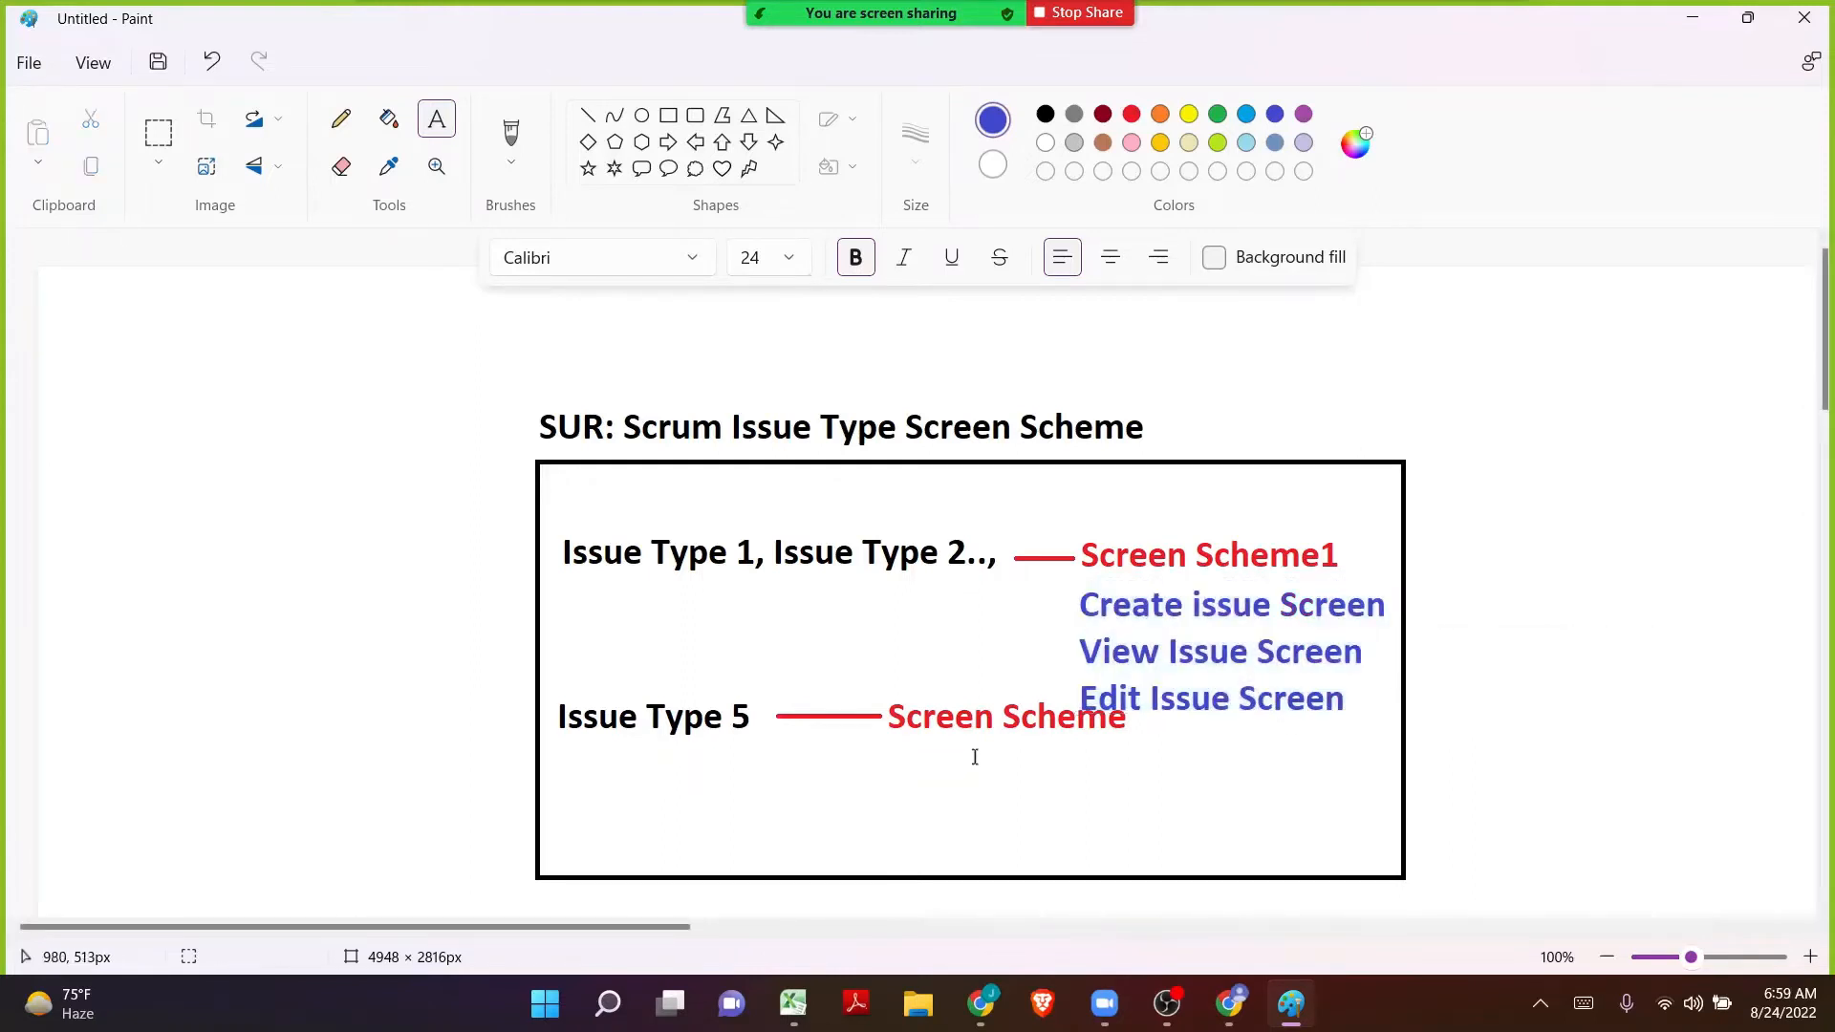
{"action": "left_click", "coordinate": [900, 764]}
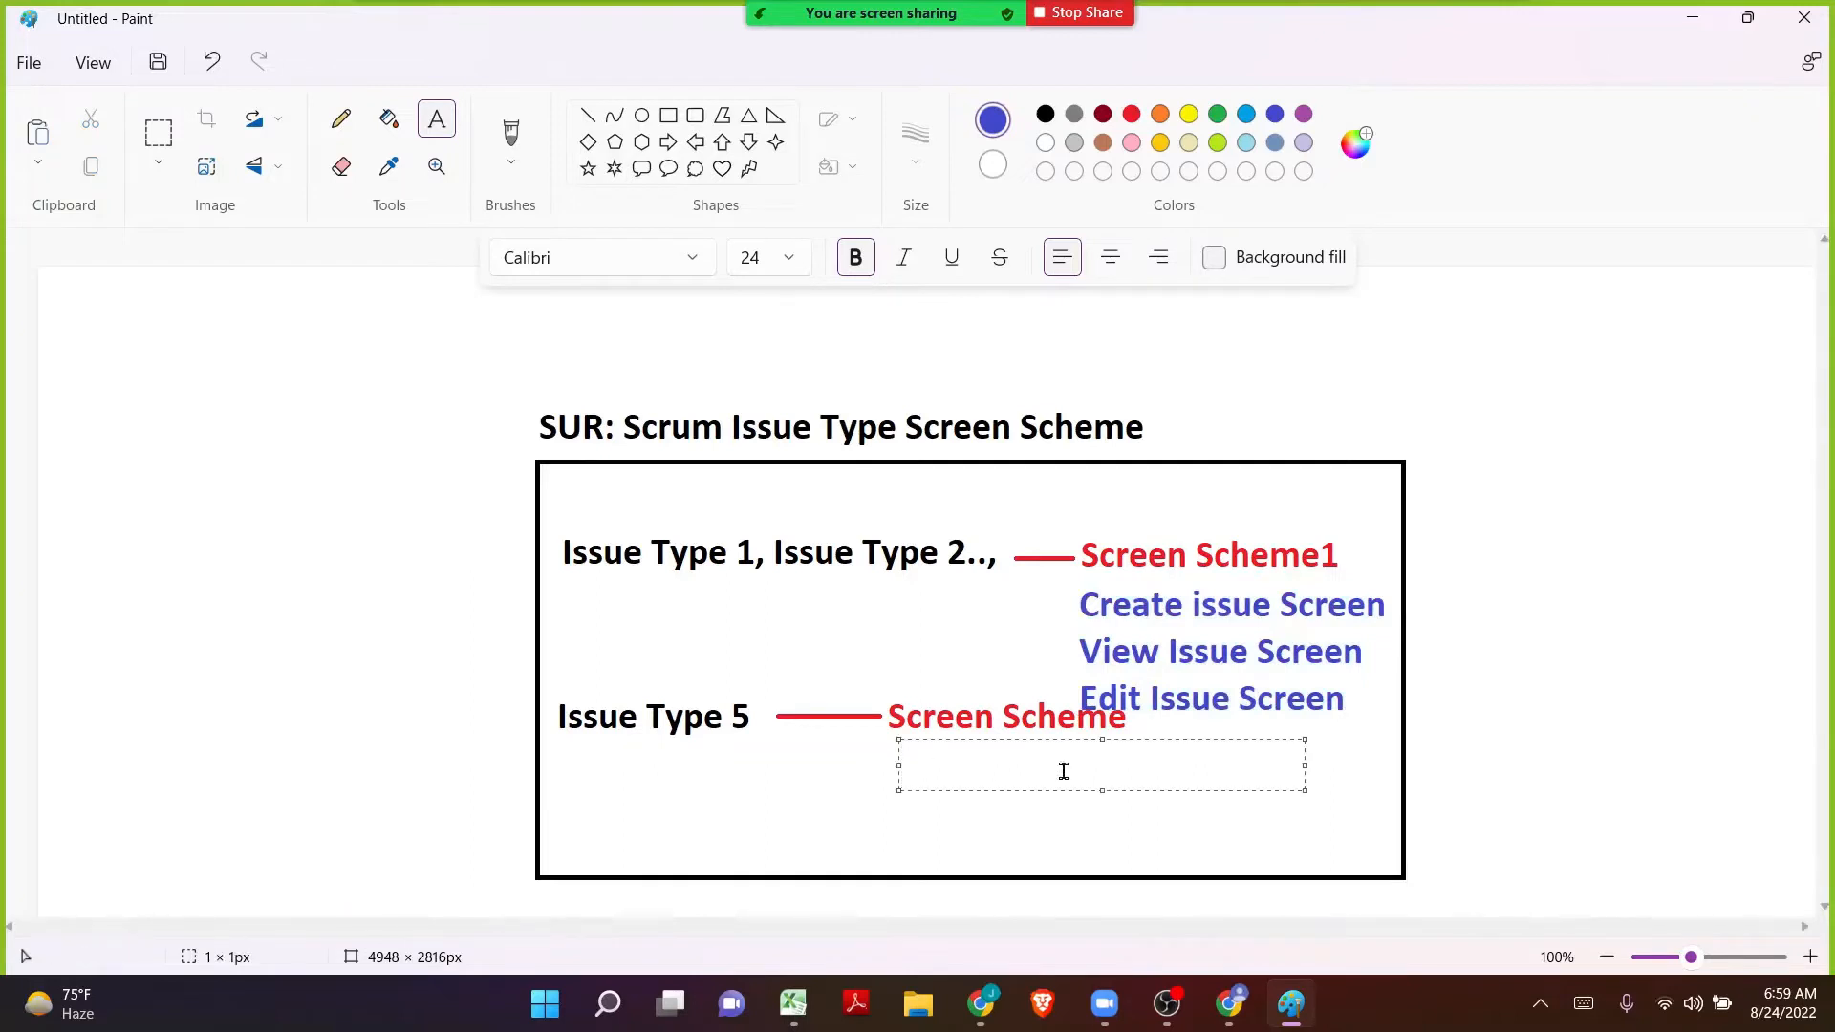
{"action": "key", "text": "ctrl+v"}
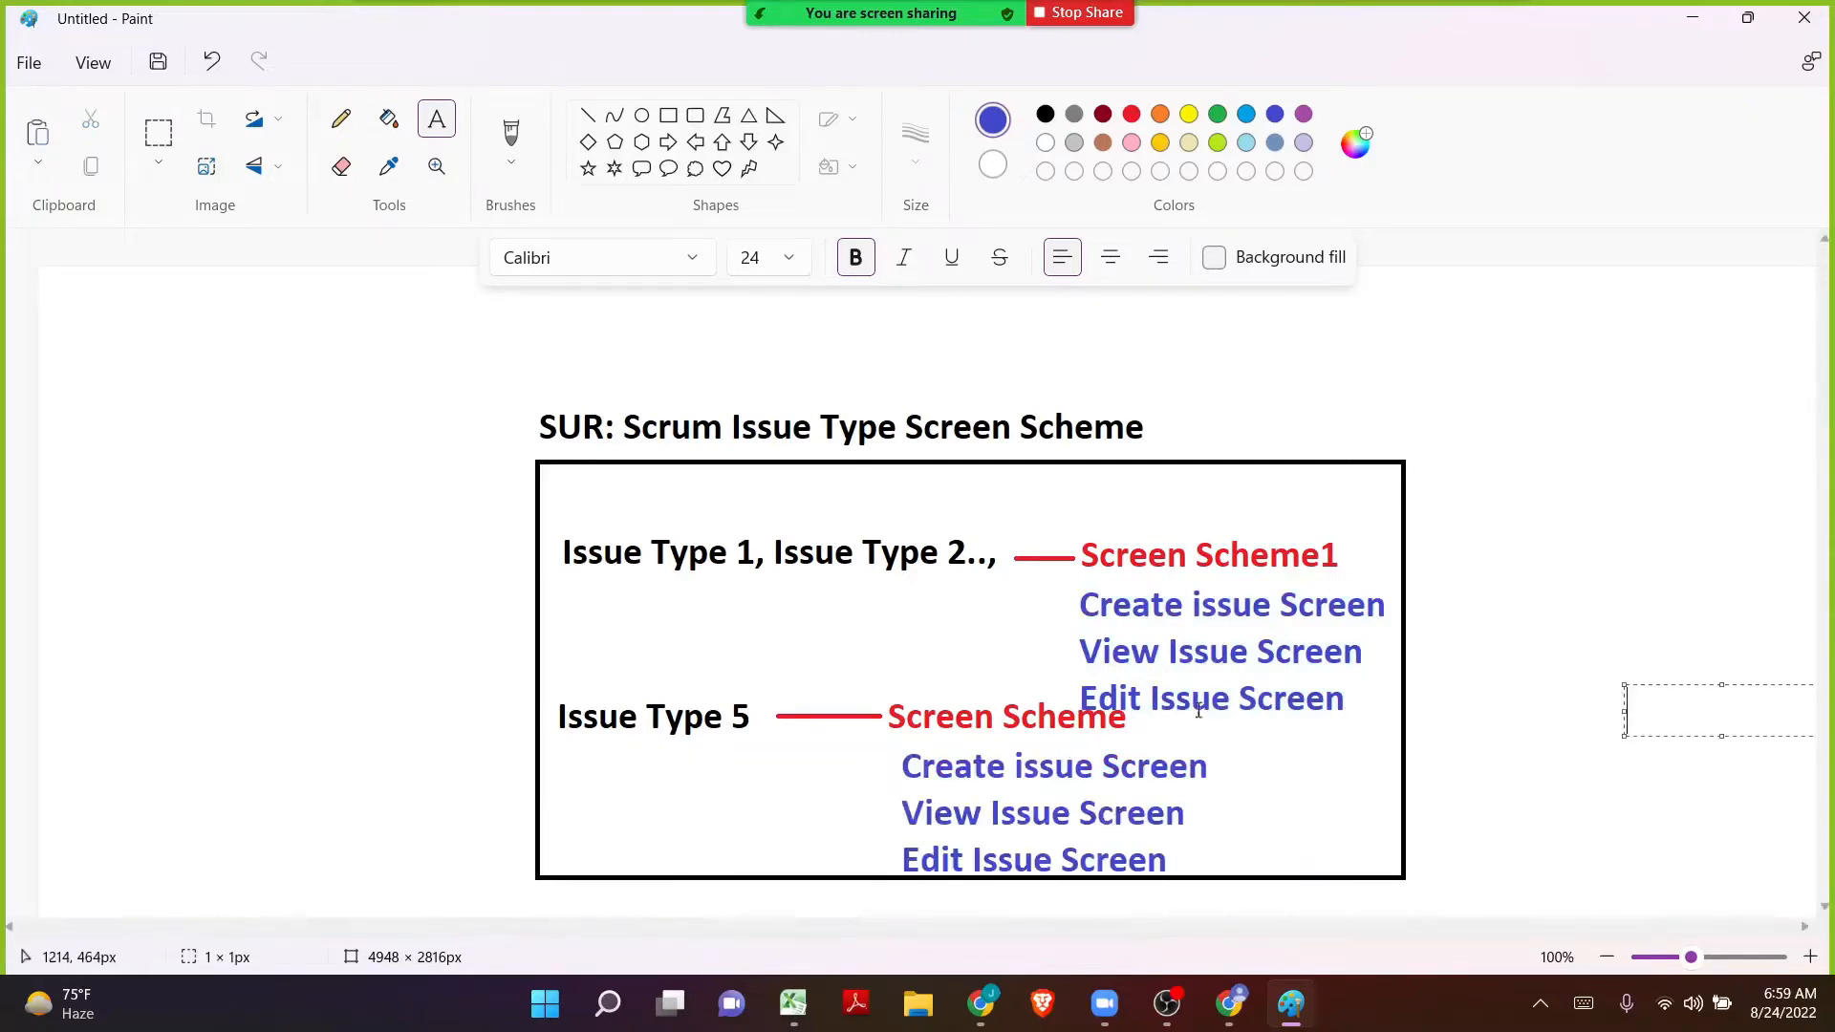
{"action": "left_click", "coordinate": [1418, 523]}
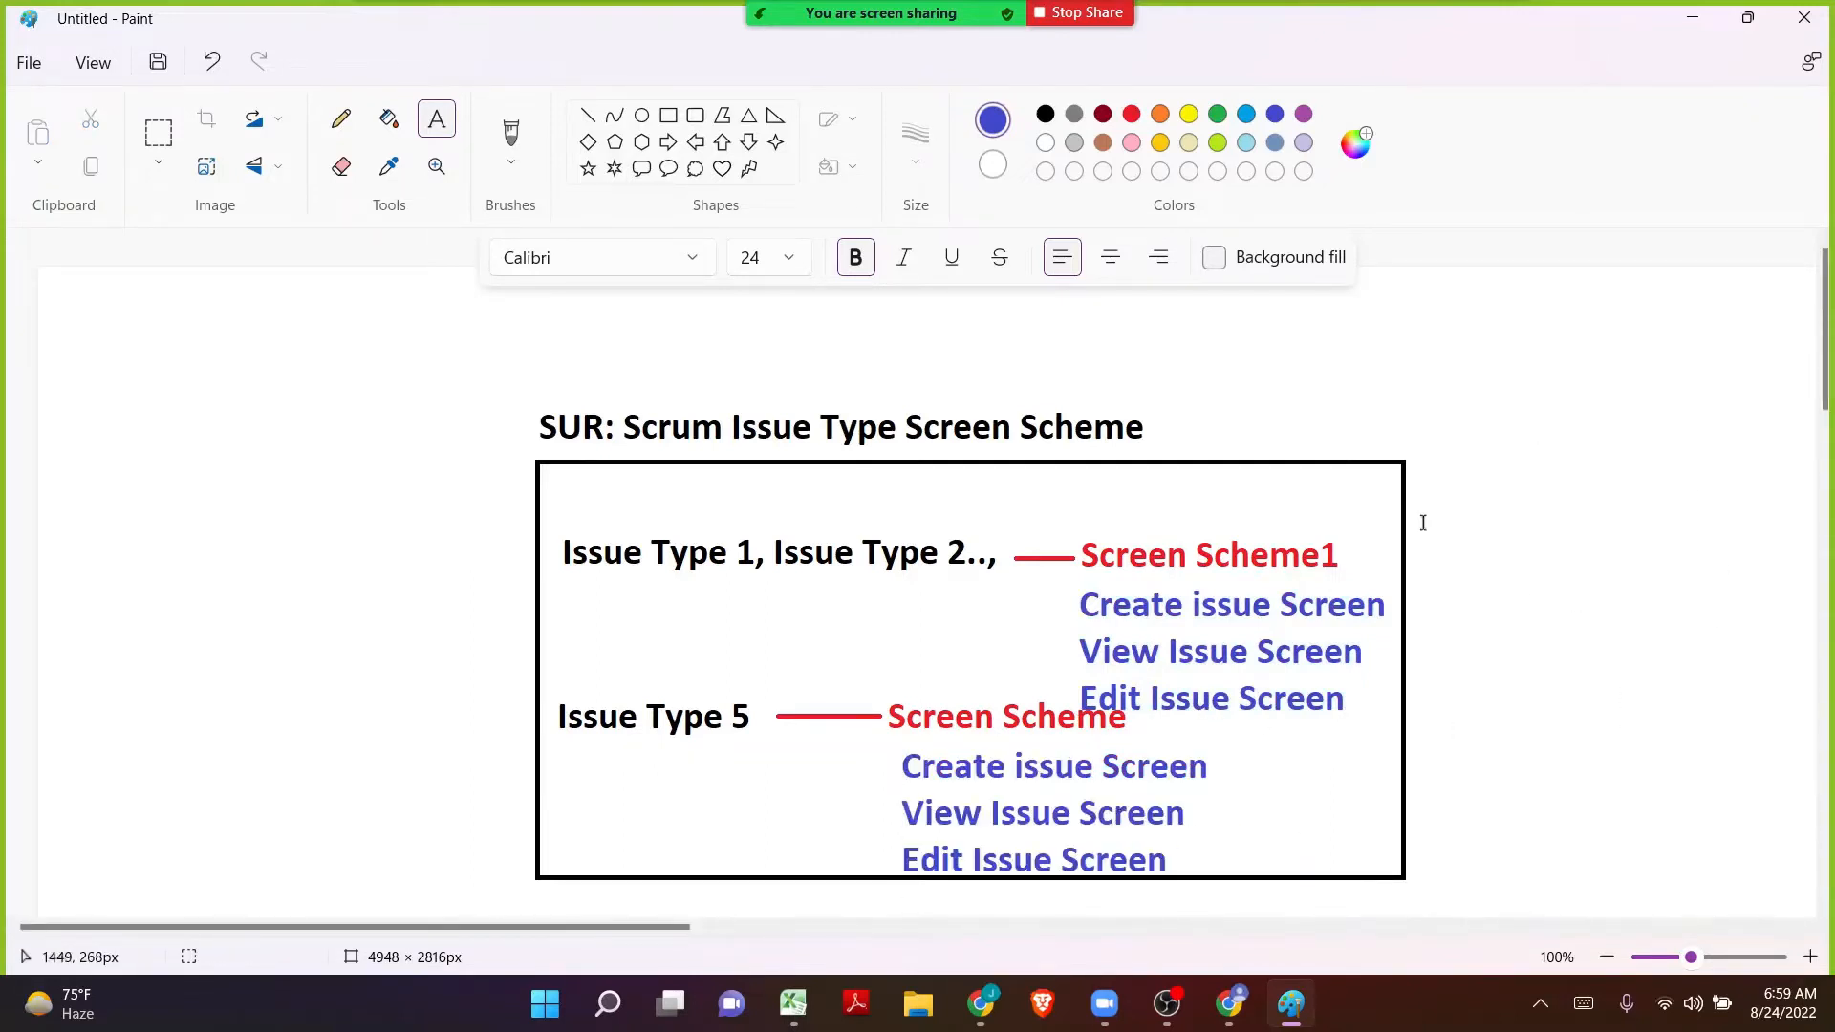
{"action": "mouse_move", "coordinate": [818, 1011]}
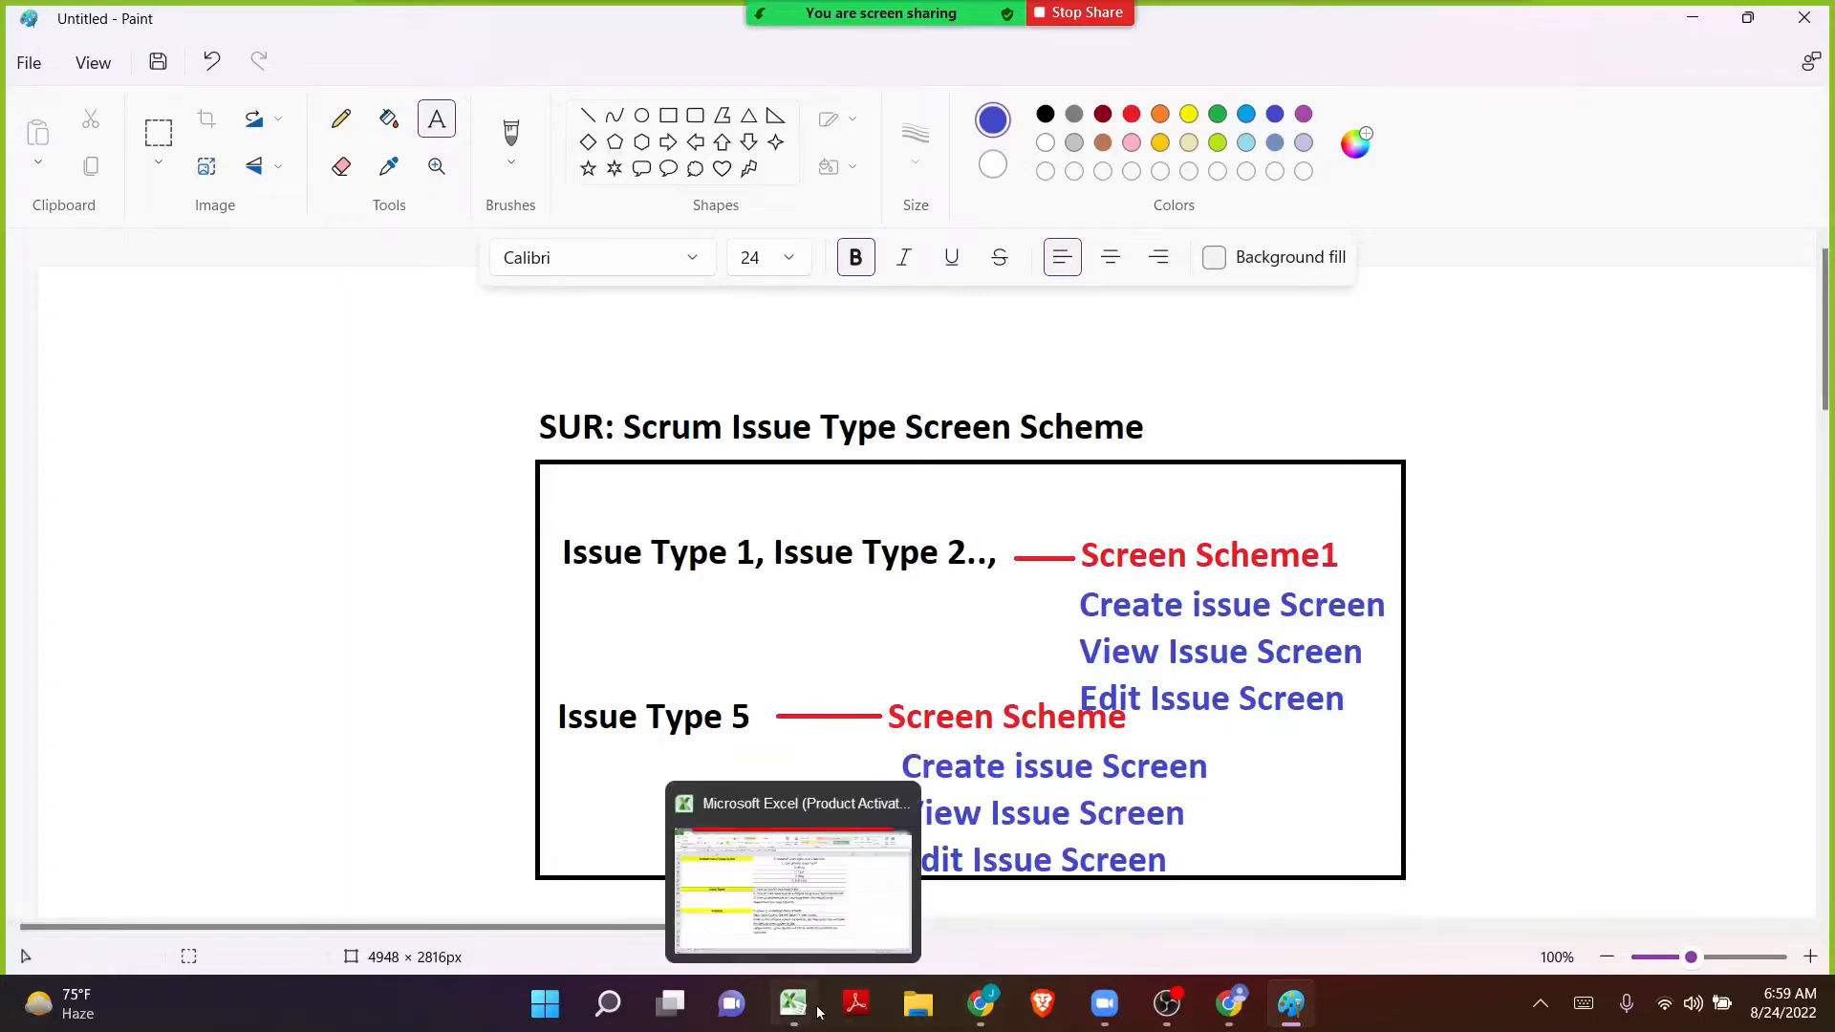
{"action": "left_click", "coordinate": [979, 1004]}
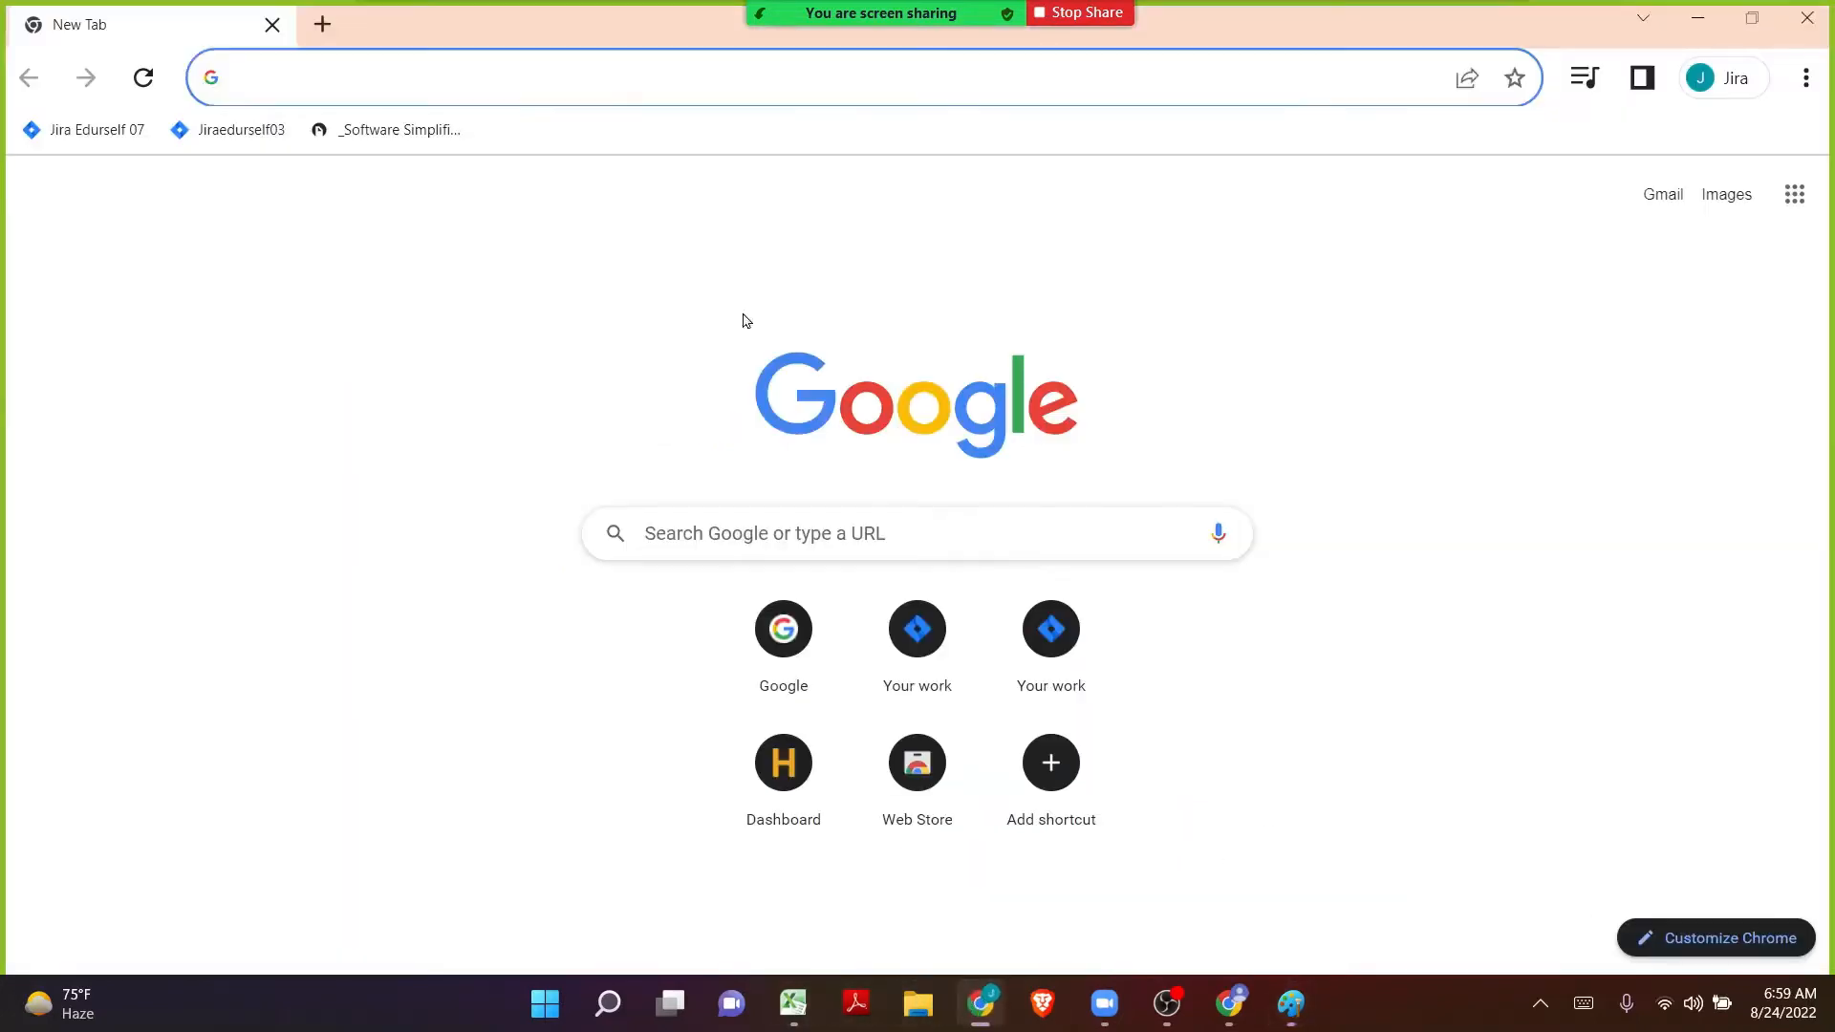
{"action": "left_click", "coordinate": [1807, 17]}
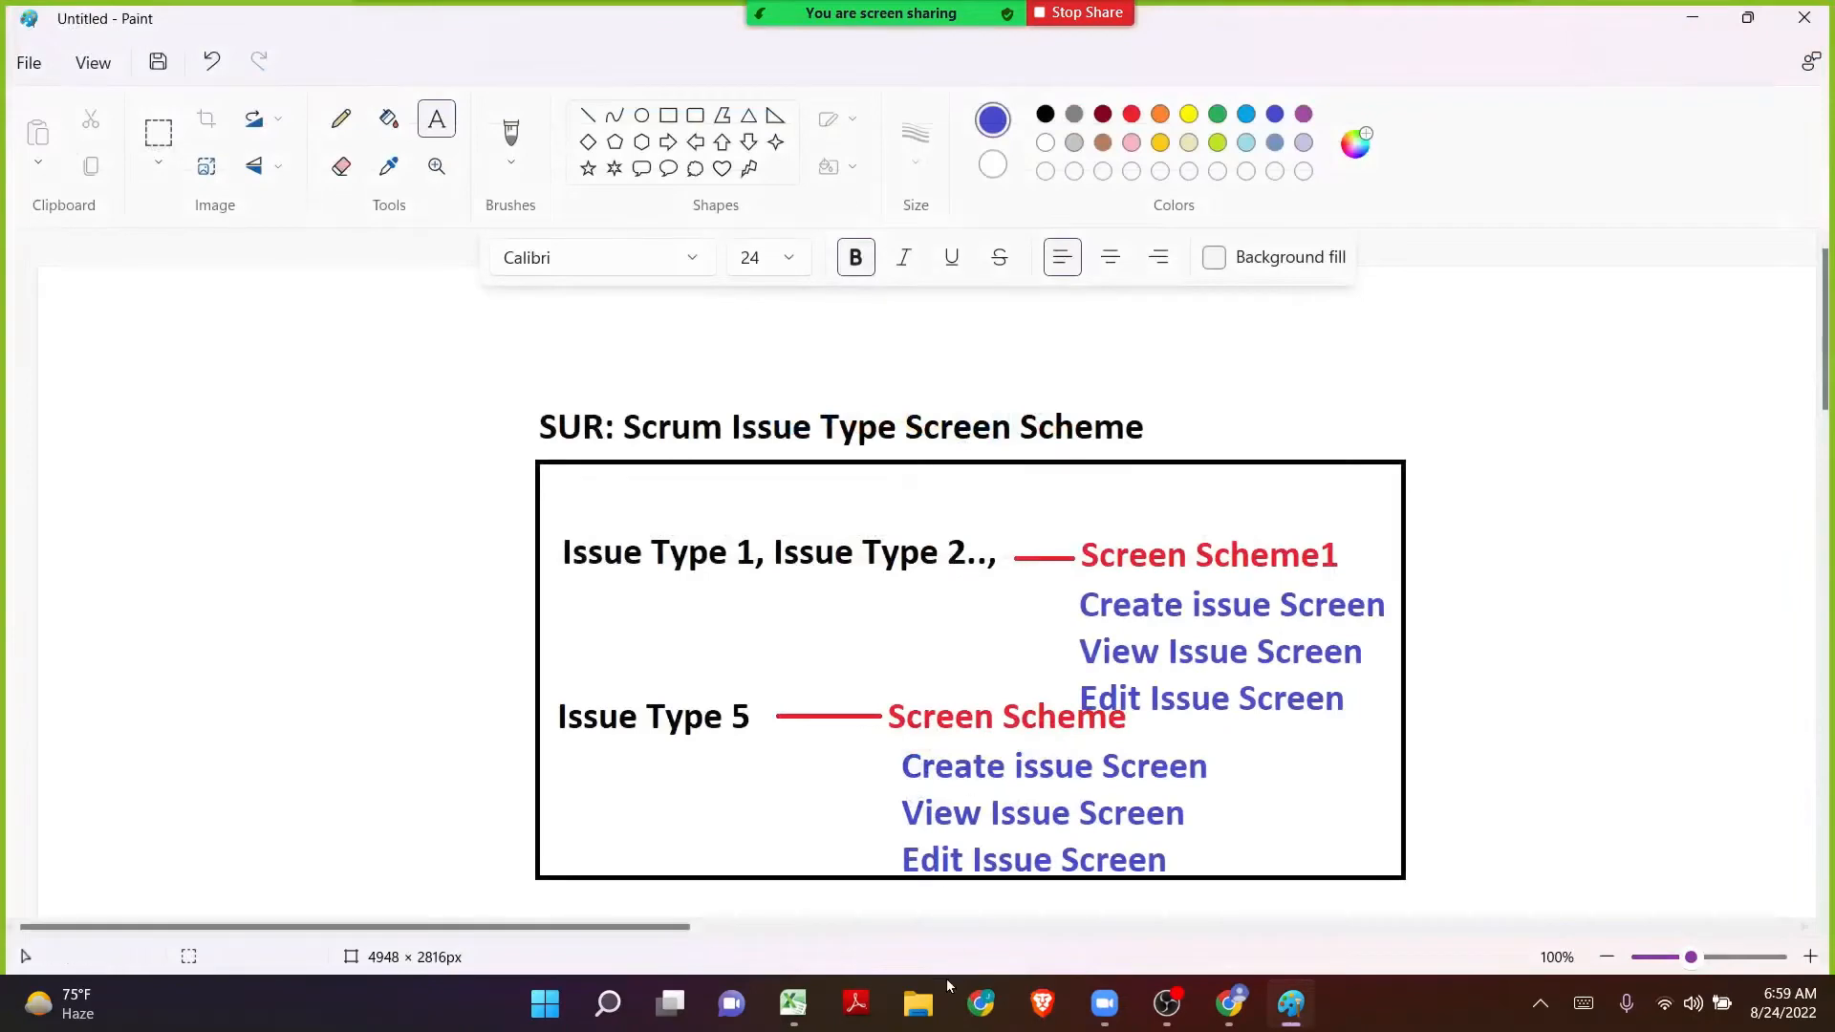
Switch to Jira and start a new issue in the SUR project with the issue type Development.
{"action": "left_click", "coordinate": [1230, 1004]}
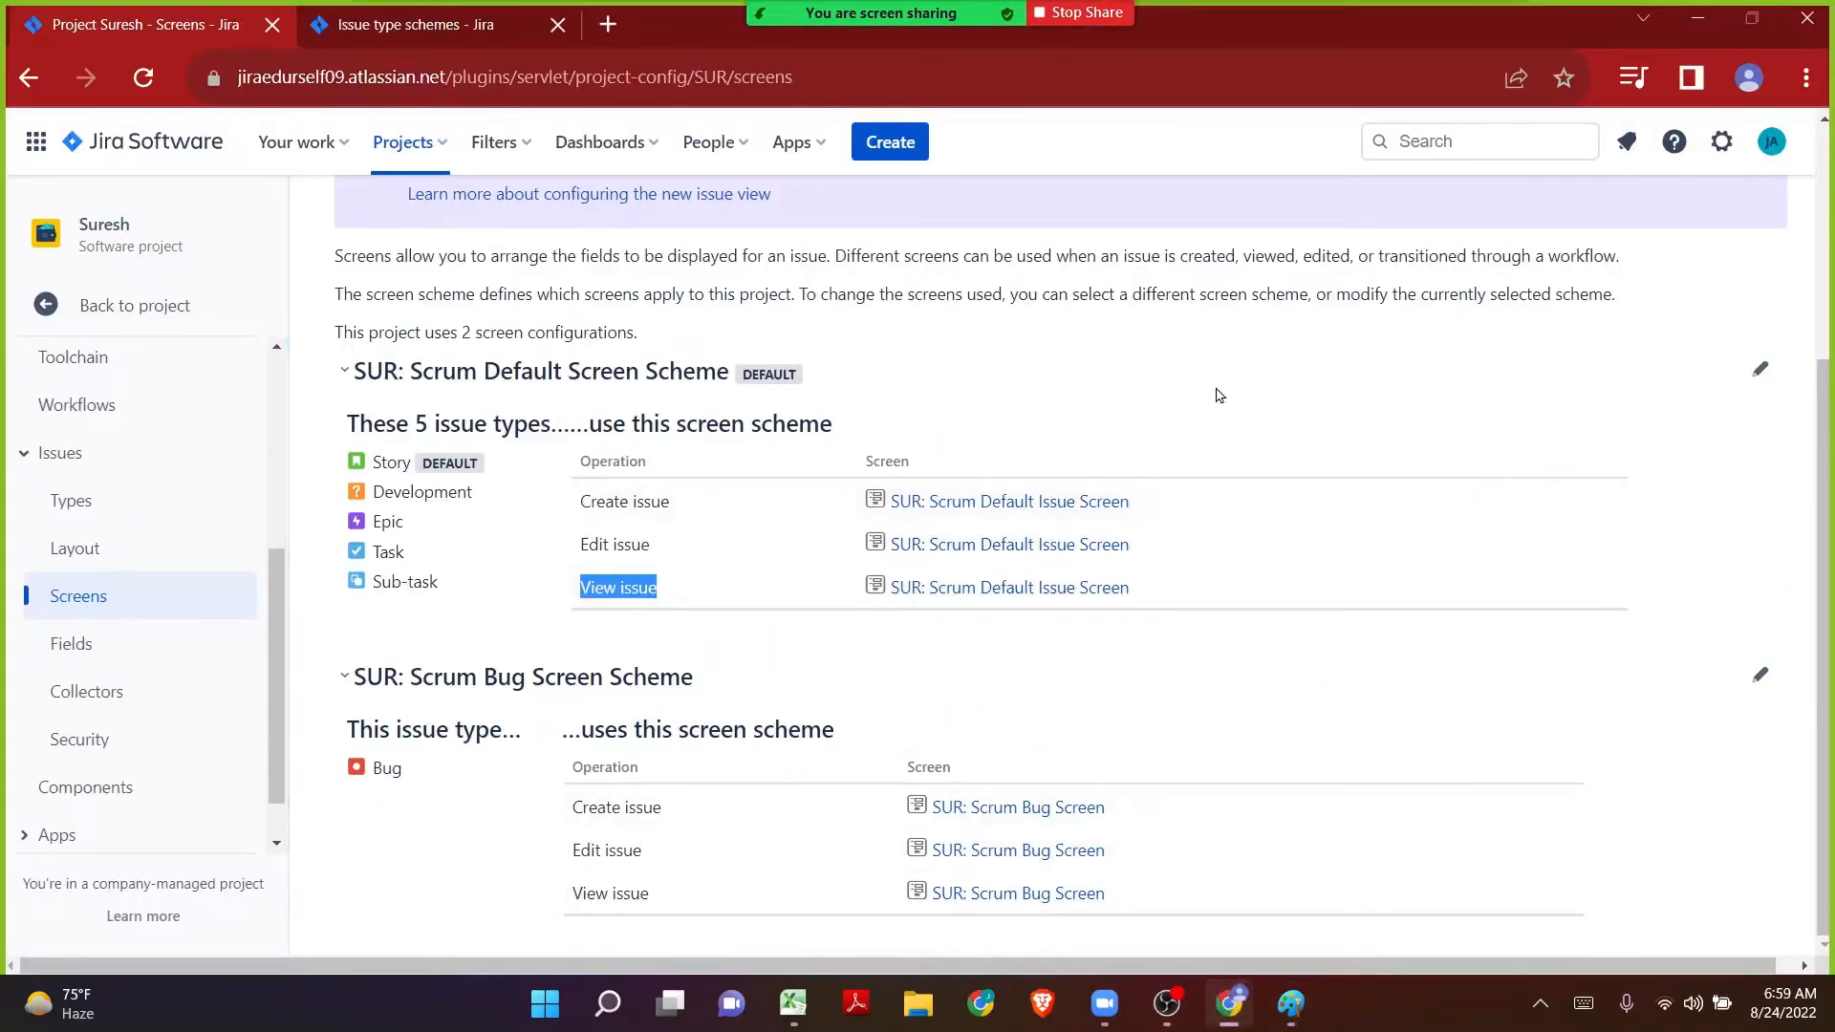
{"action": "left_click", "coordinate": [861, 134]}
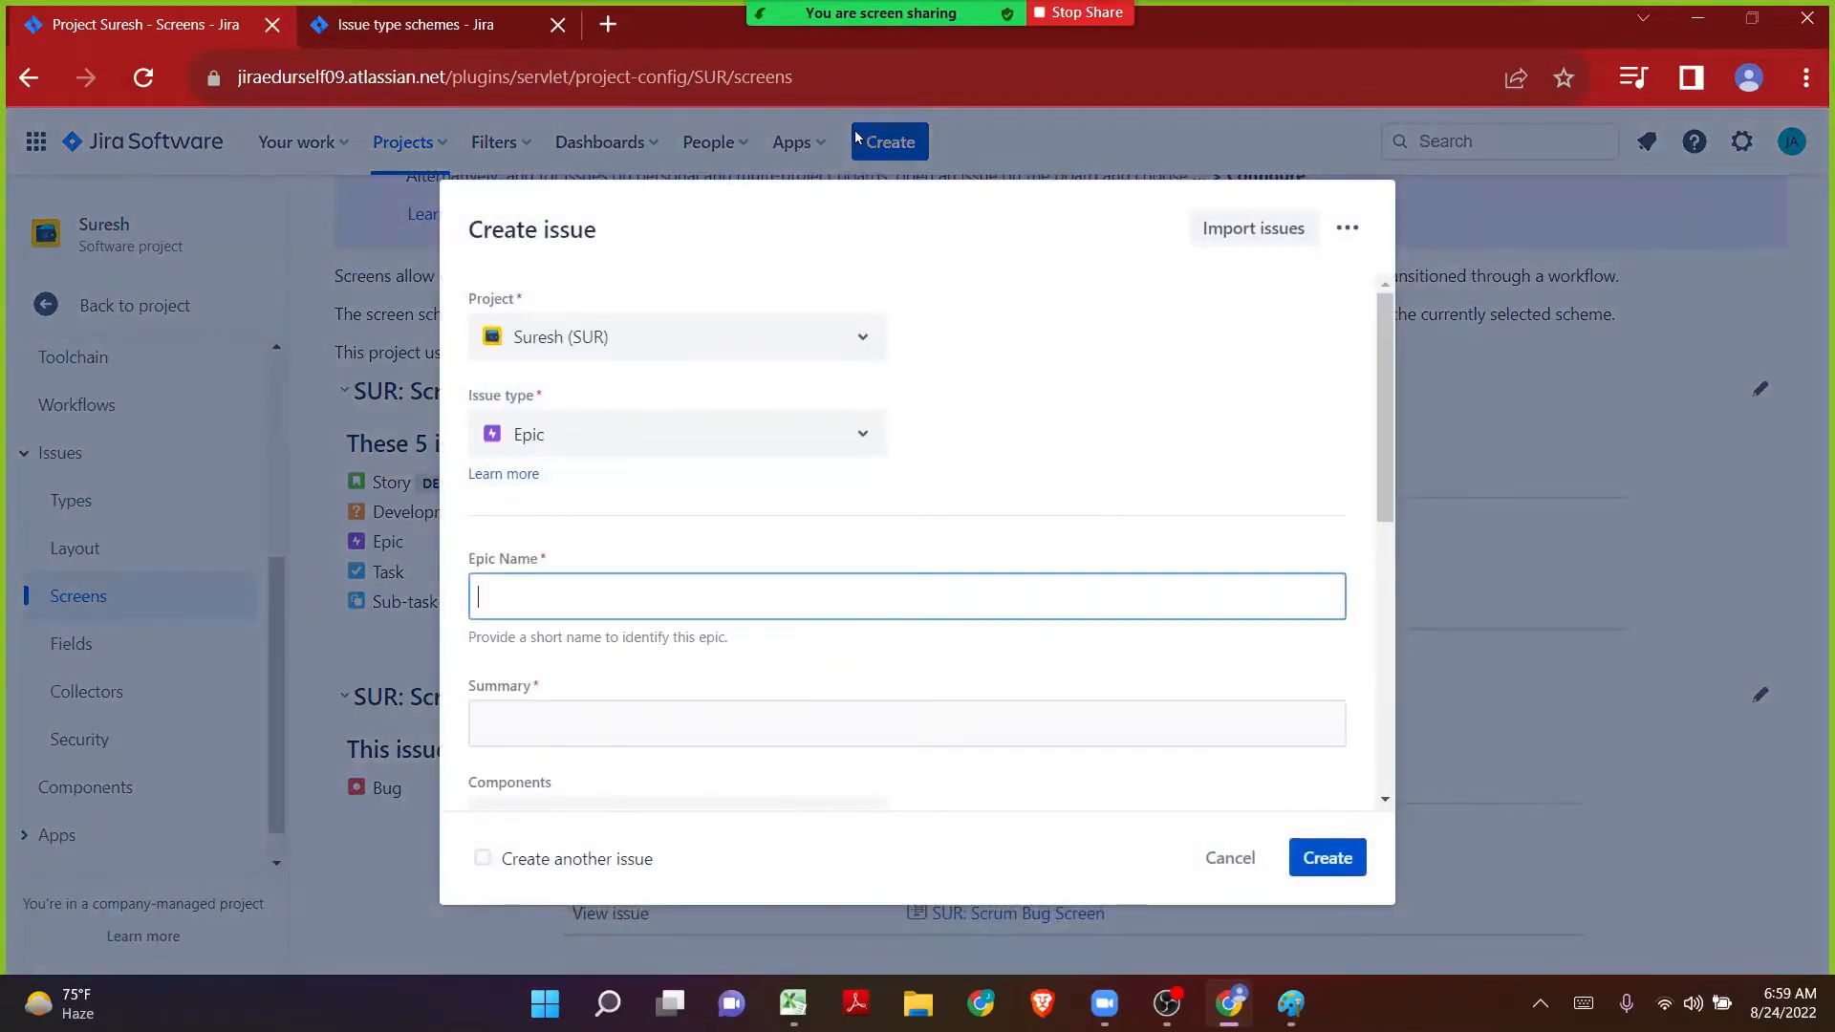
{"action": "left_click", "coordinate": [619, 425]}
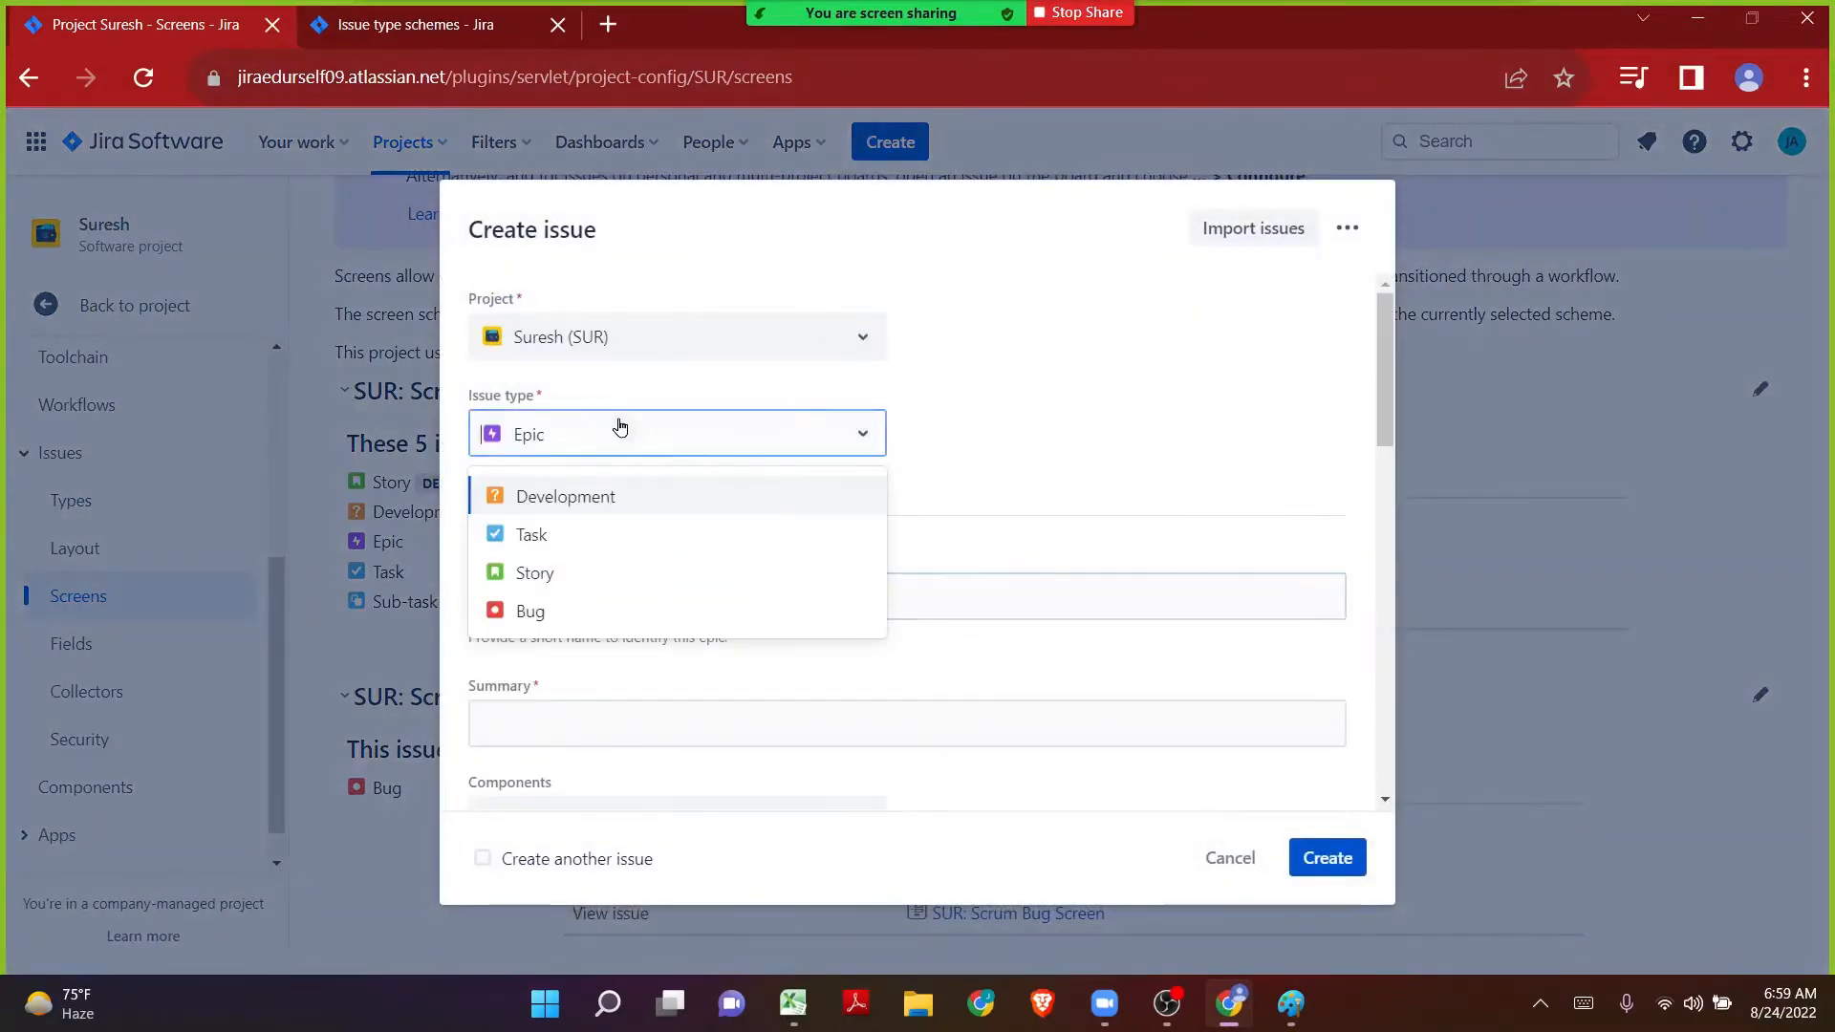
{"action": "left_click", "coordinate": [587, 497]}
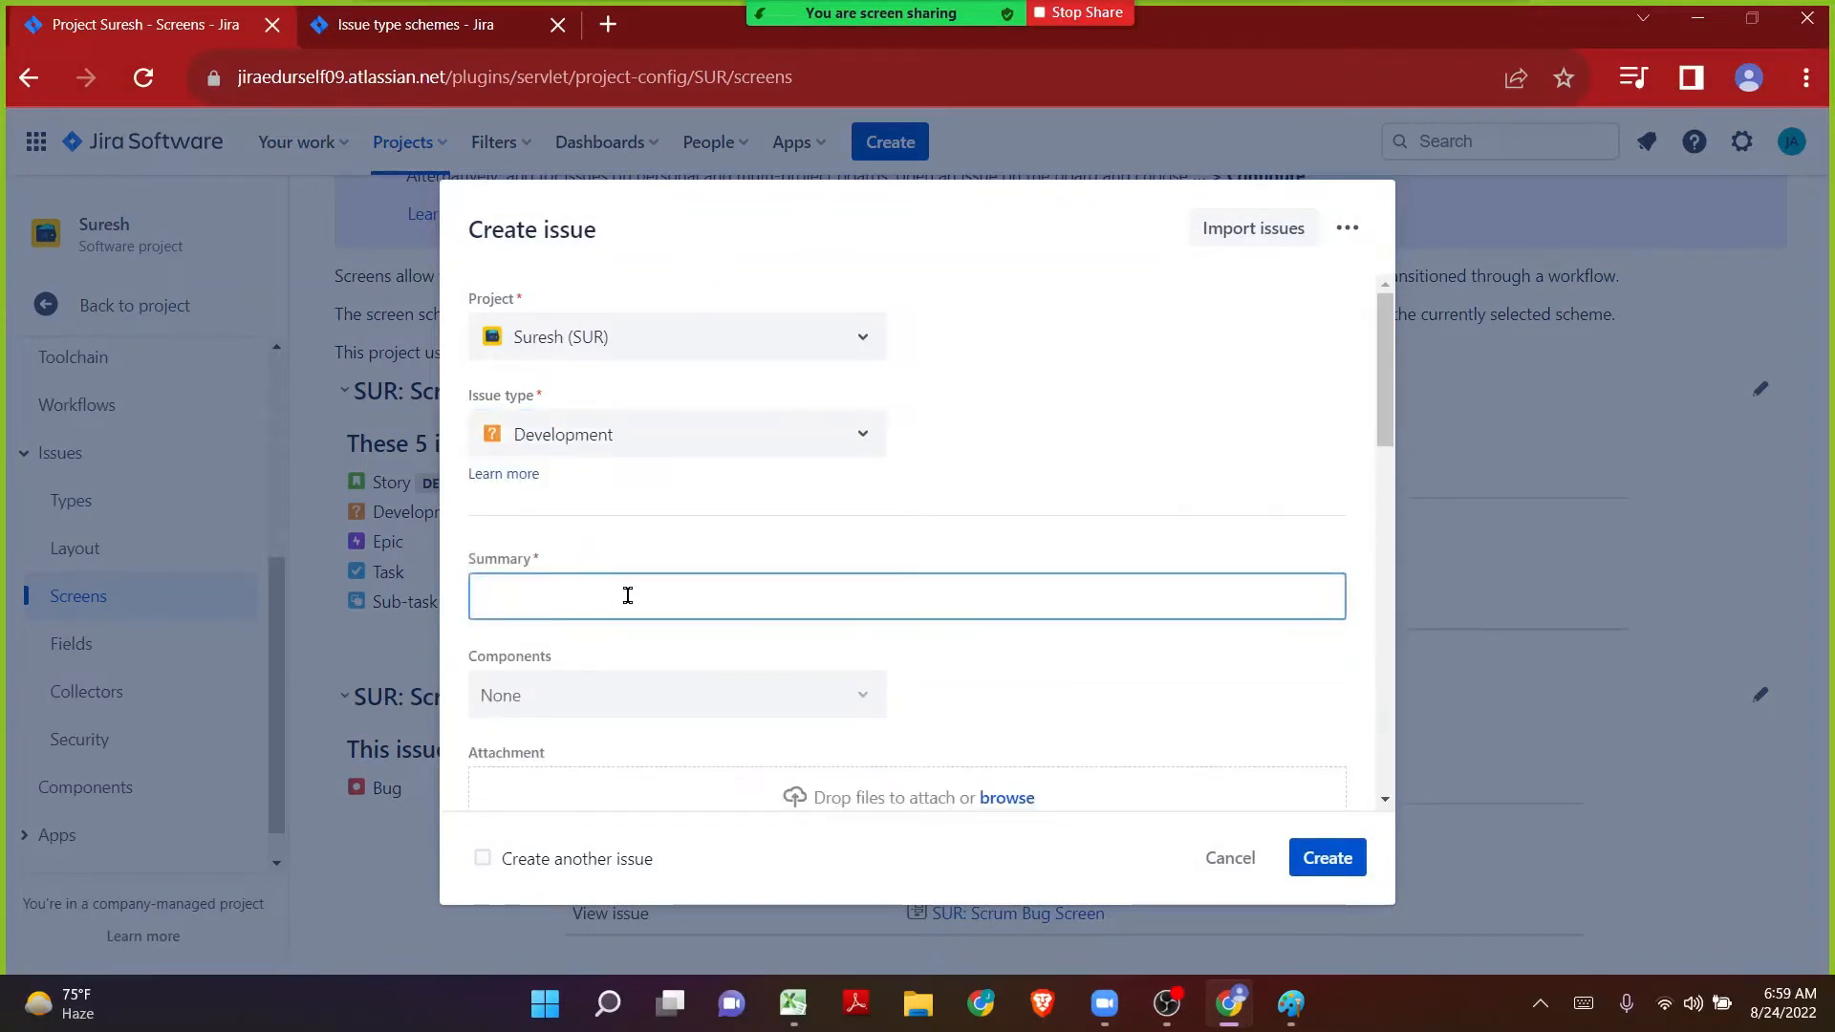
Enter the issue summary "Develop the document related to Project creation in Jira" and highlight it briefly.
{"action": "type", "text": "Develop"}
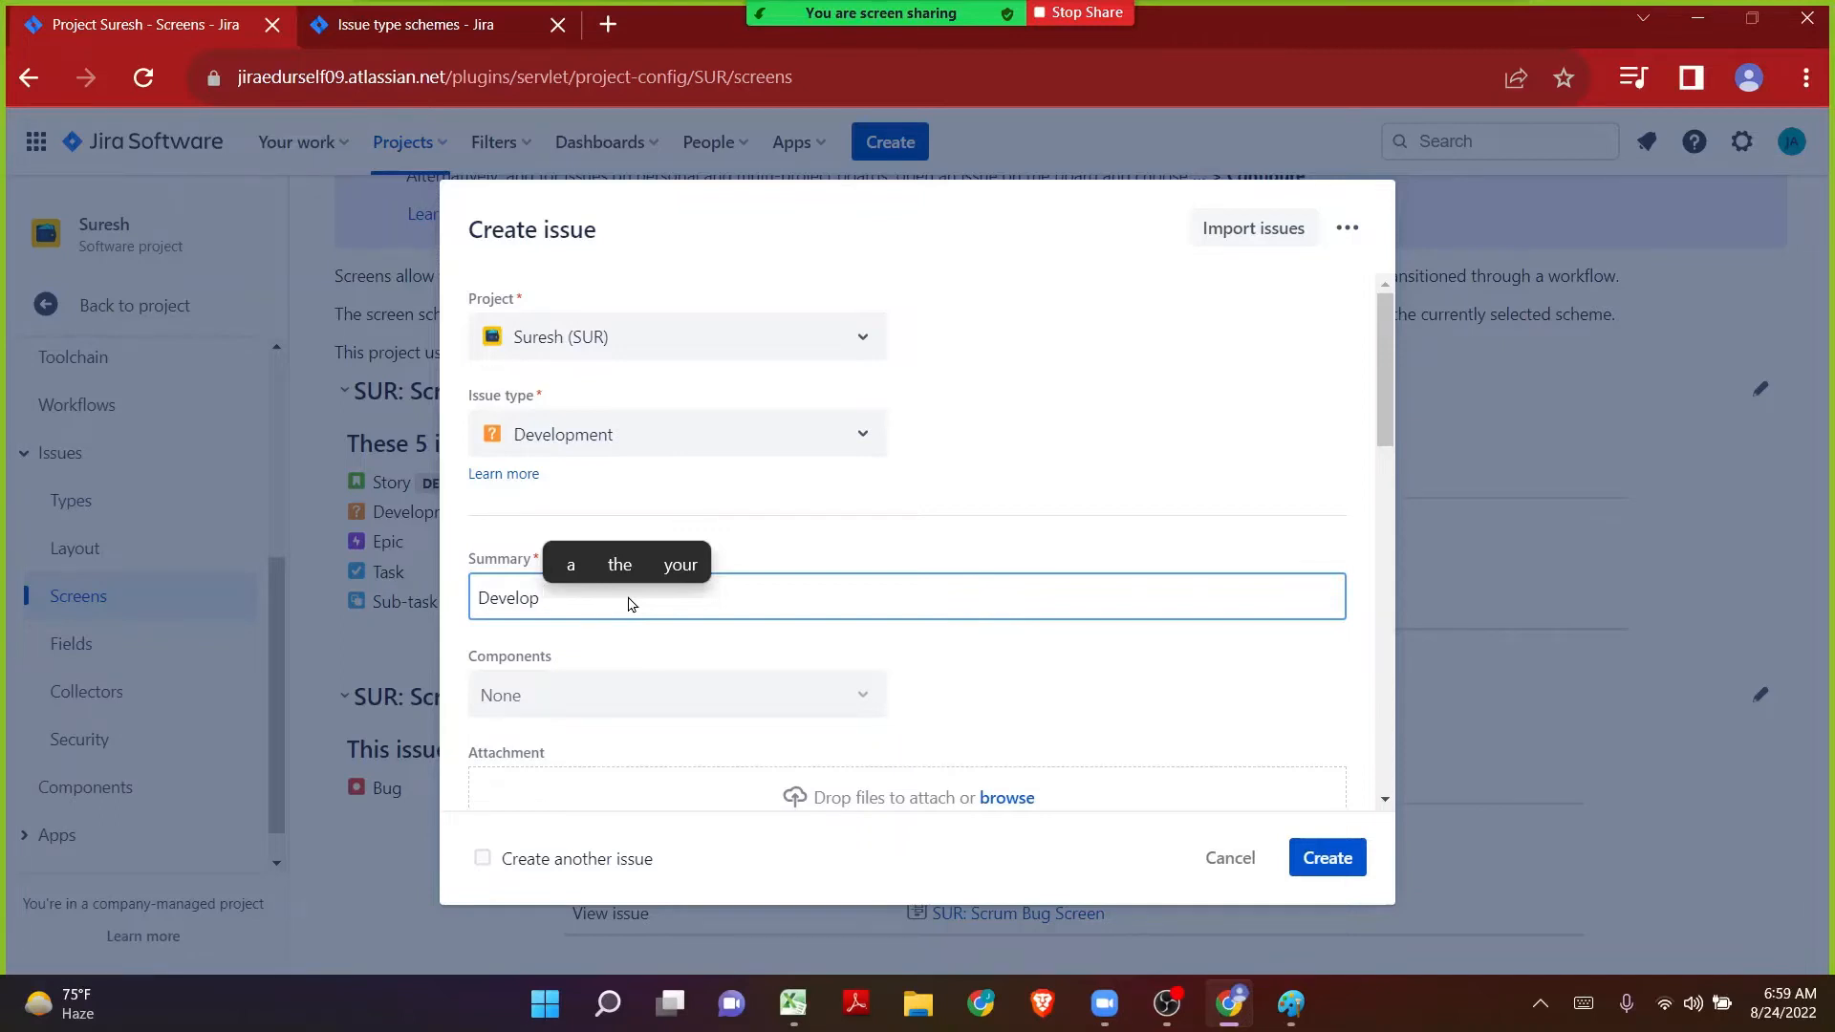
{"action": "type", "text": "the d"}
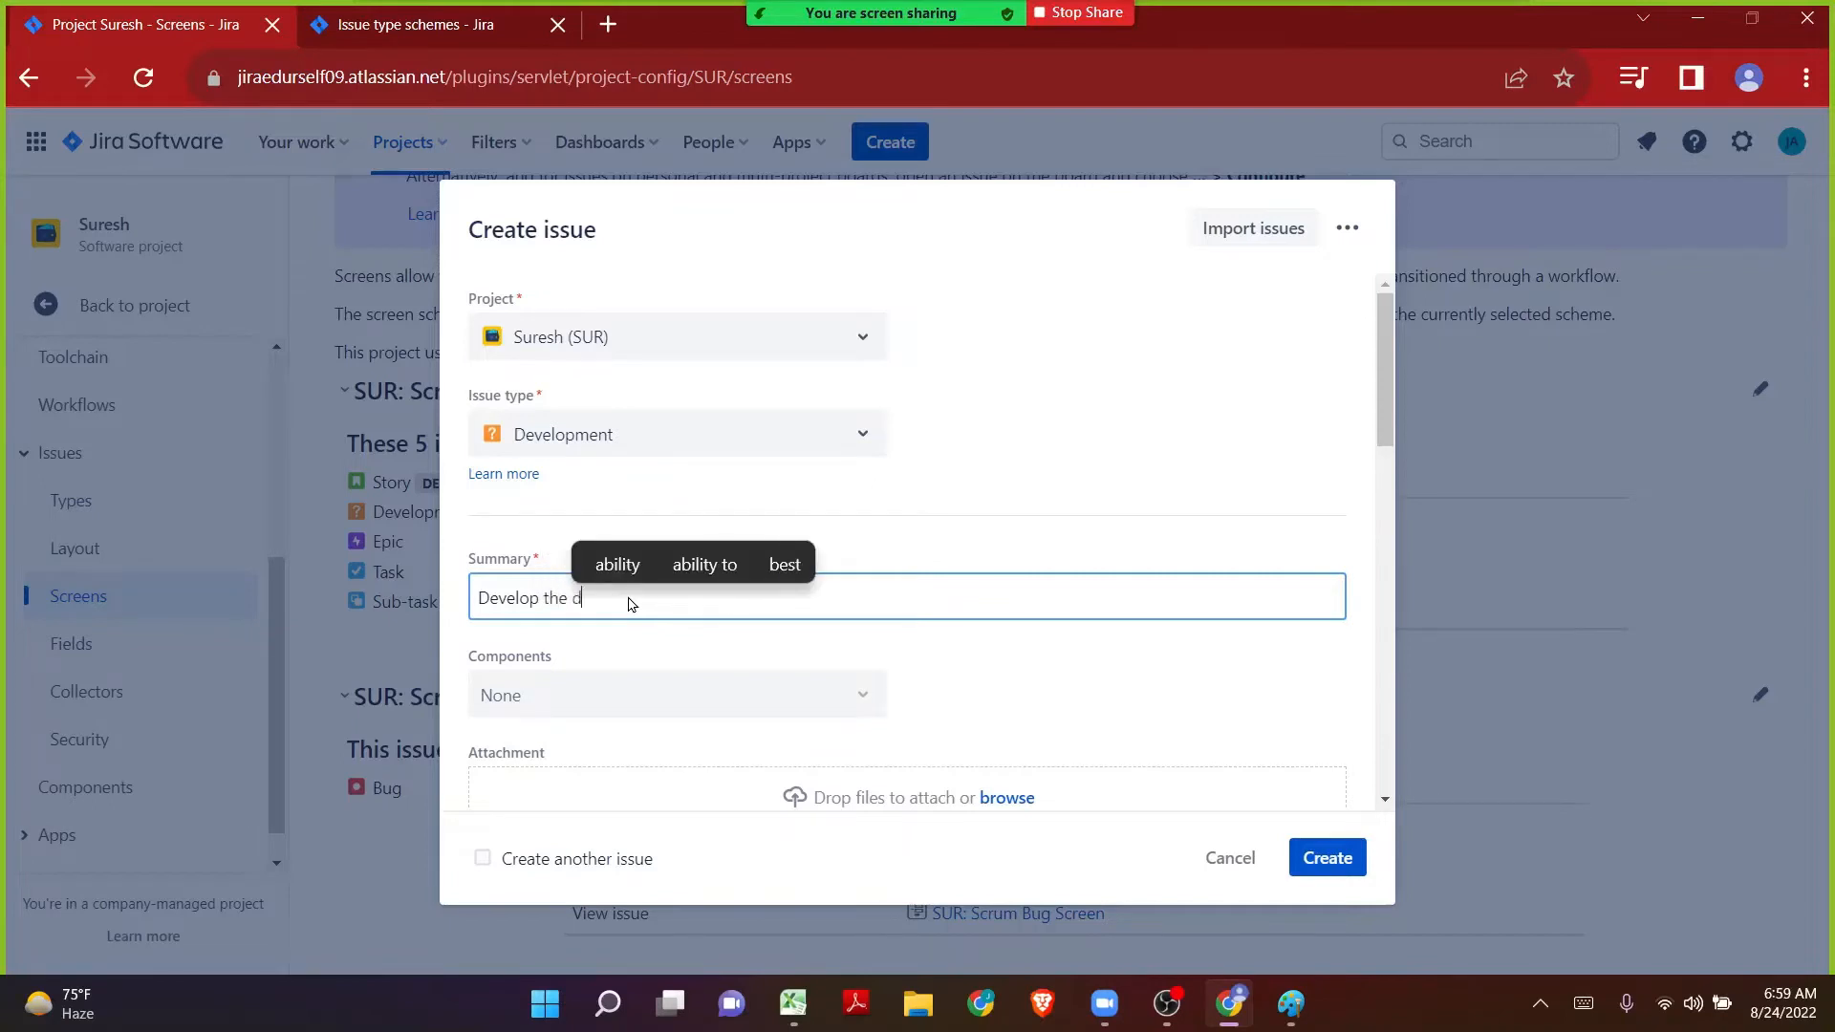
{"action": "type", "text": "ocument rela"}
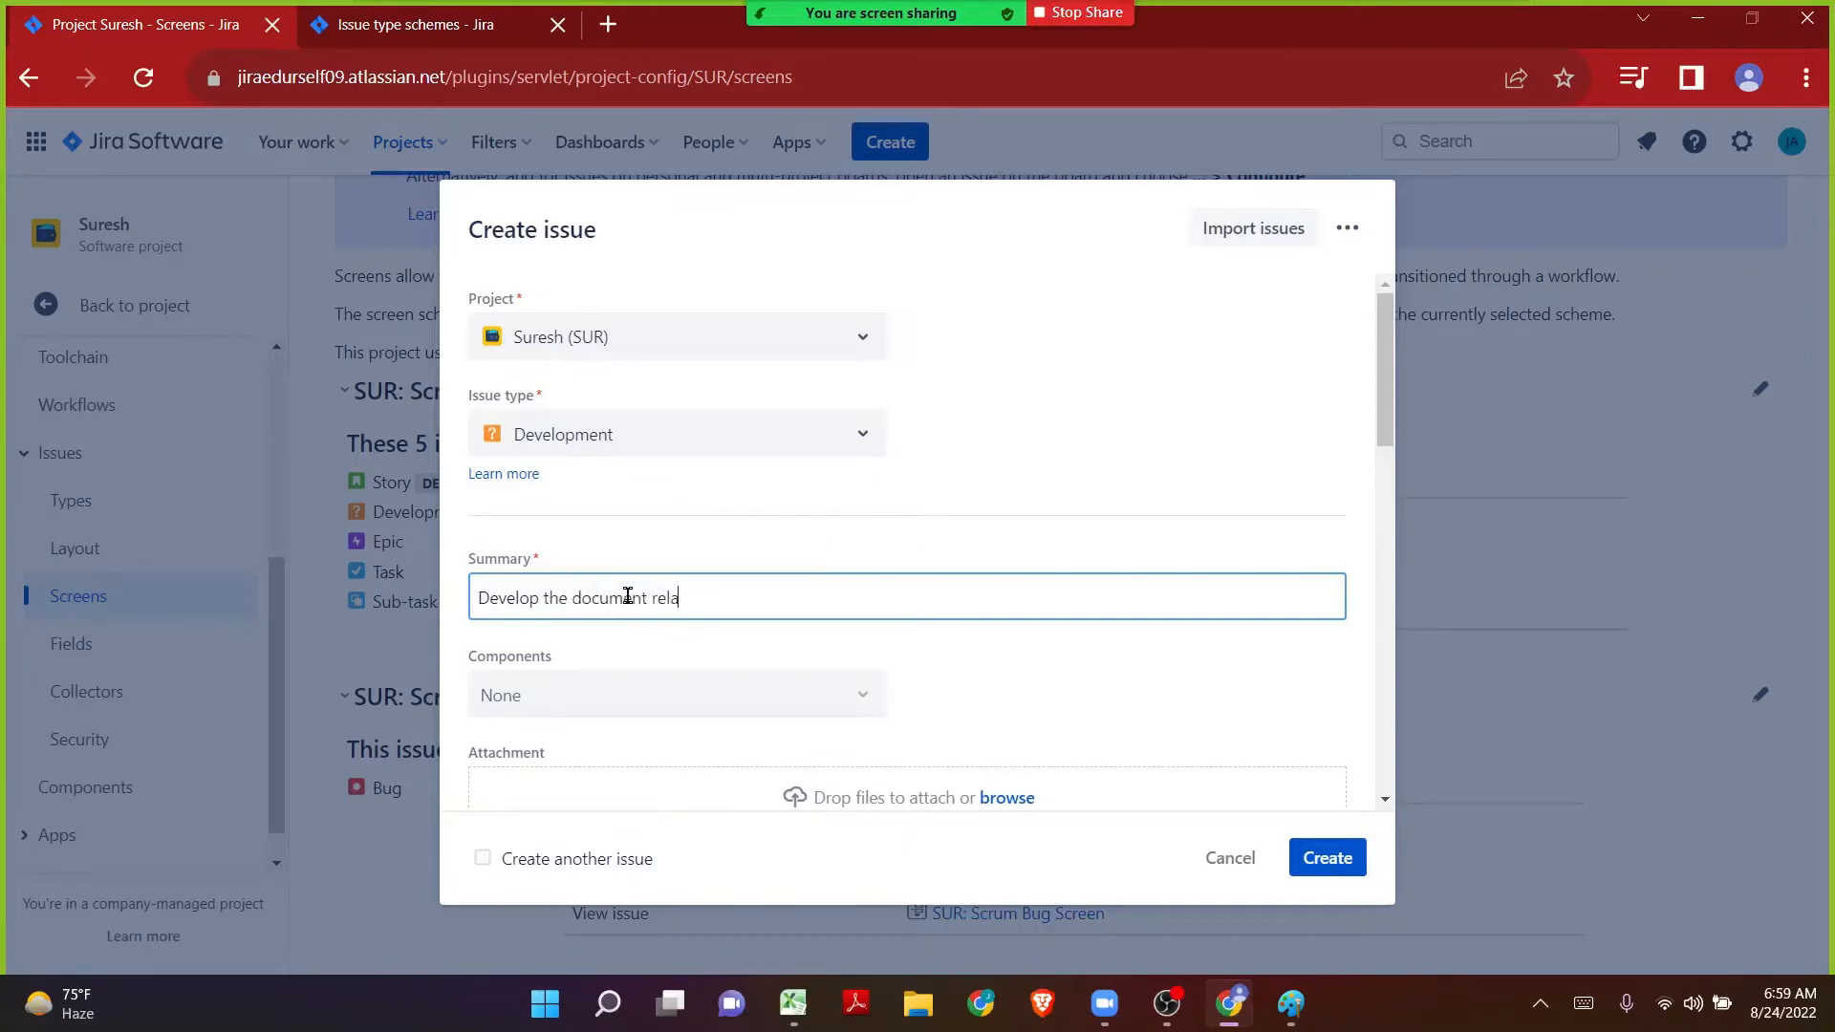
{"action": "type", "text": "ted to"}
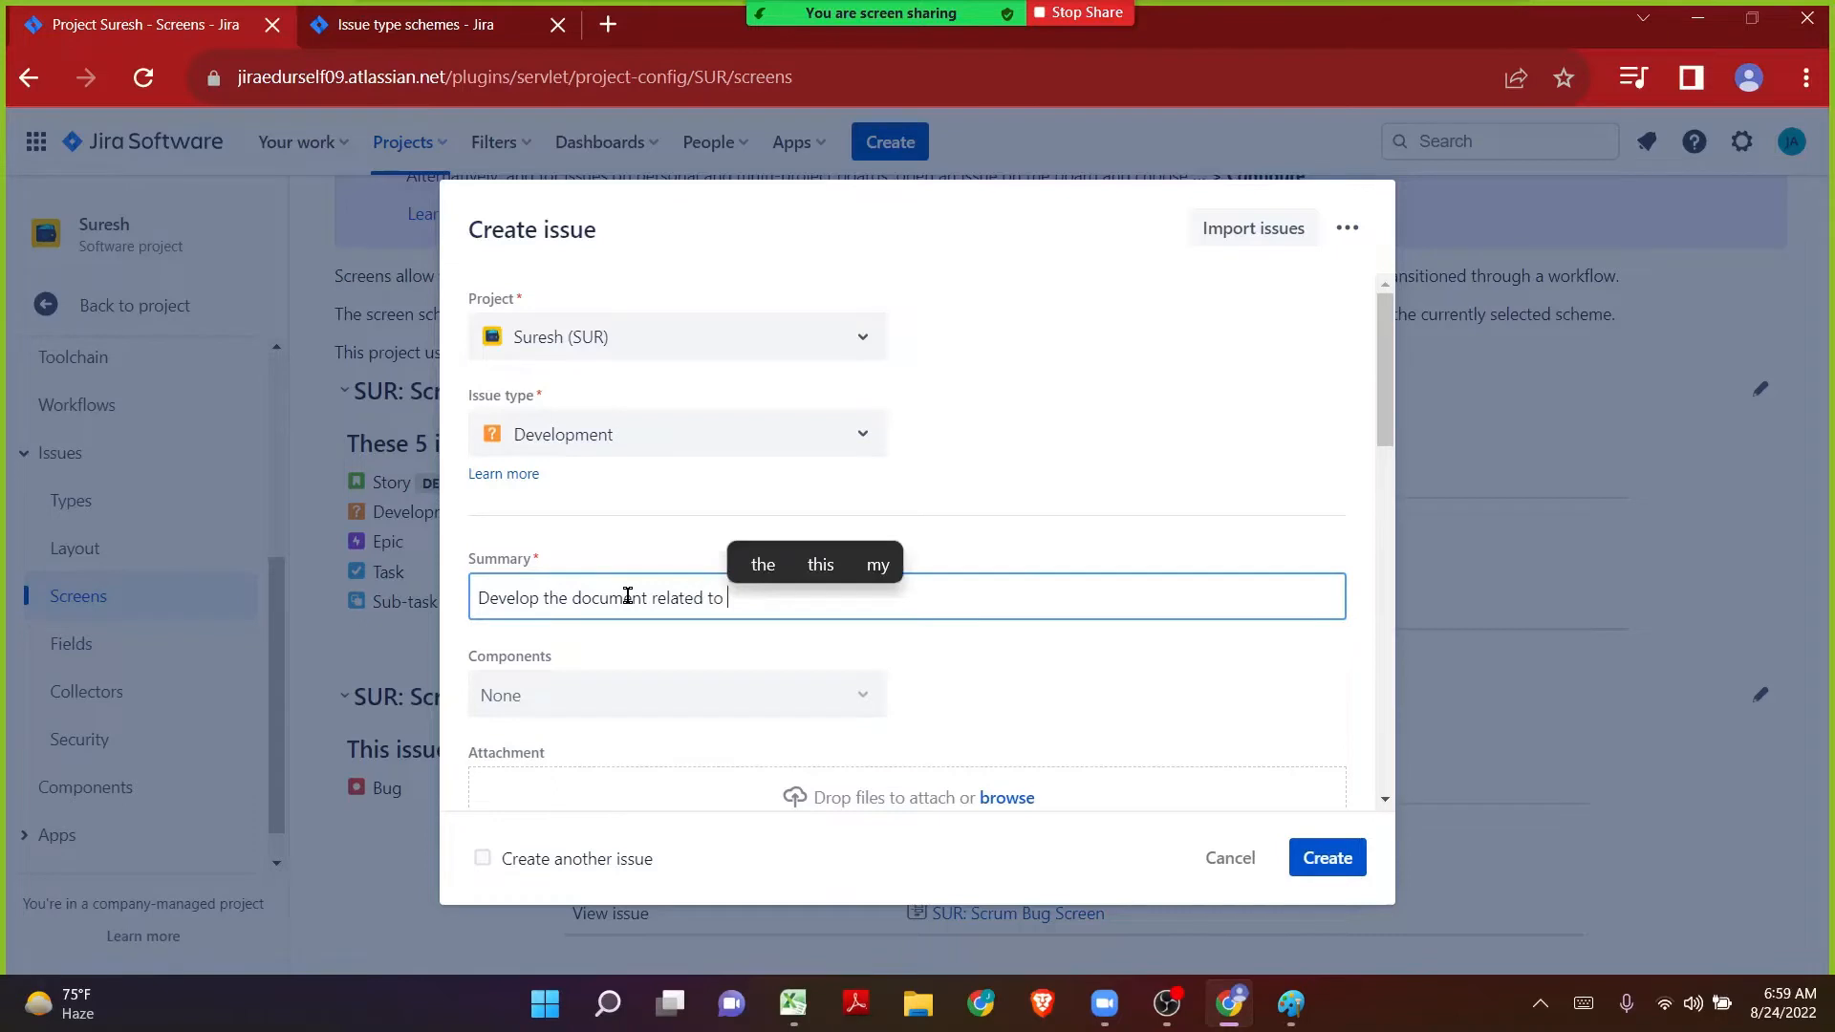
{"action": "type", "text": " Project "}
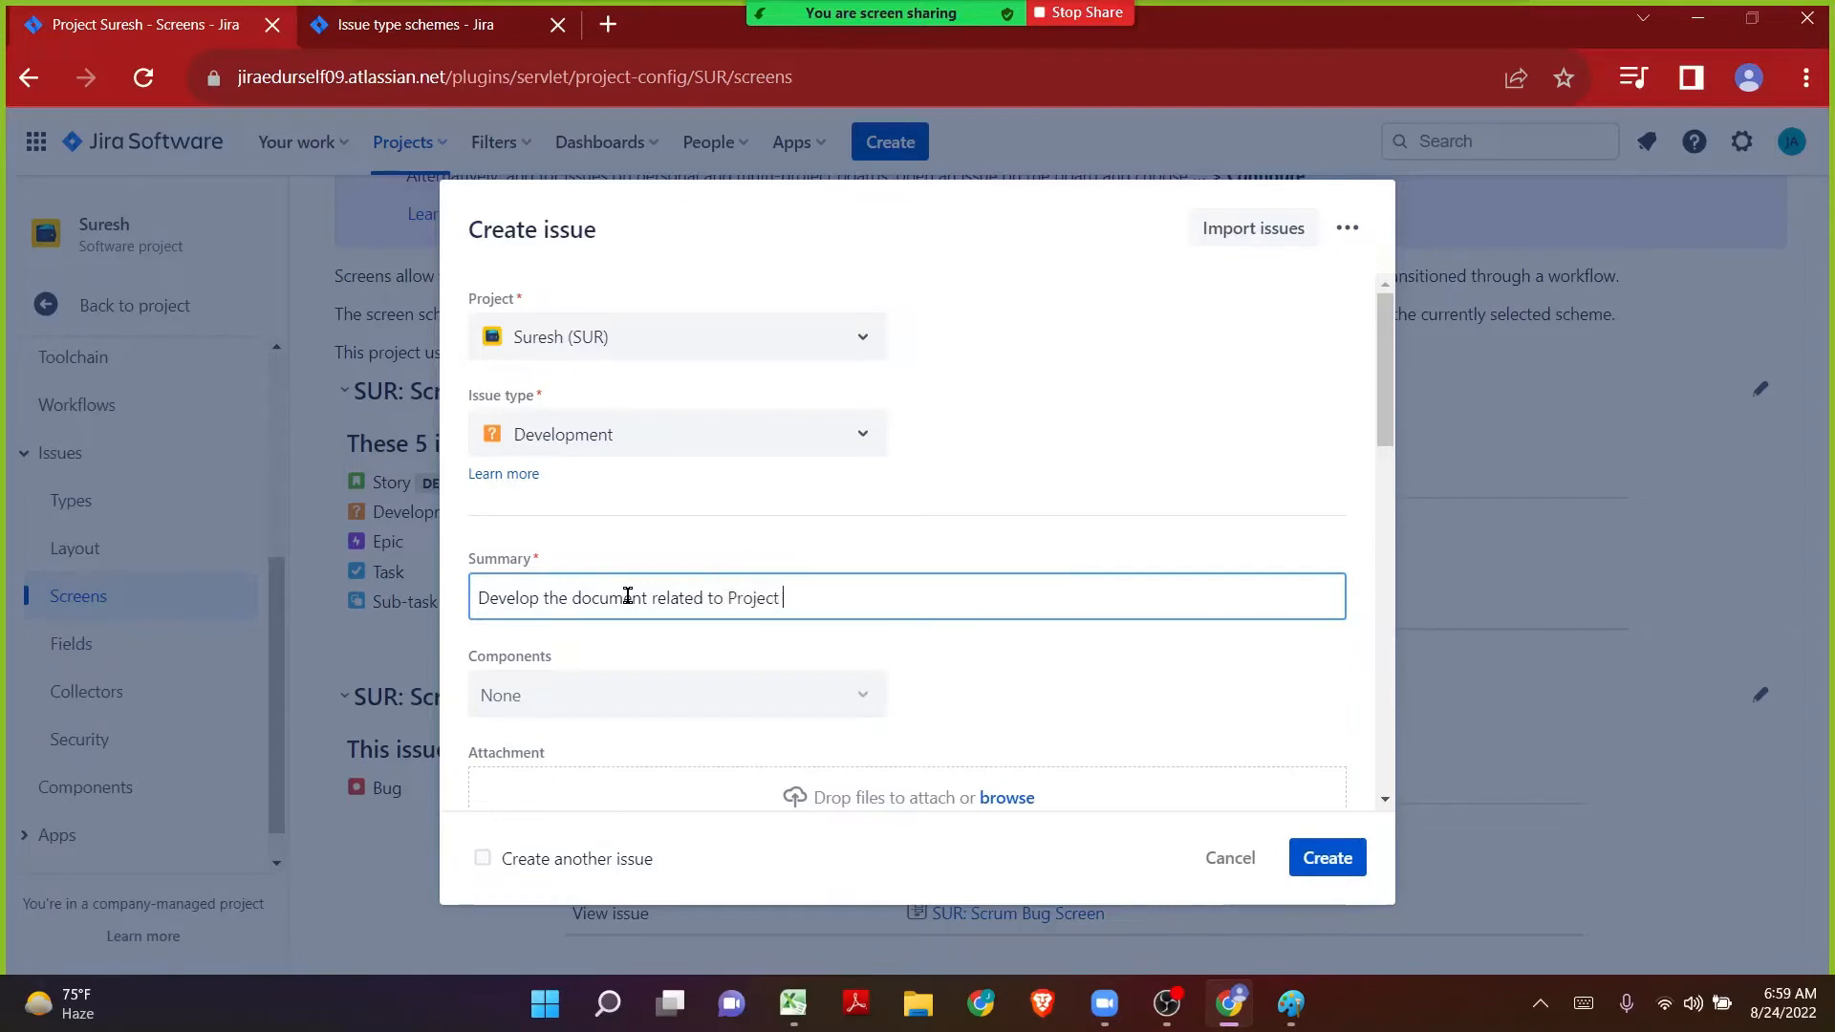
{"action": "type", "text": "creation in Jira"}
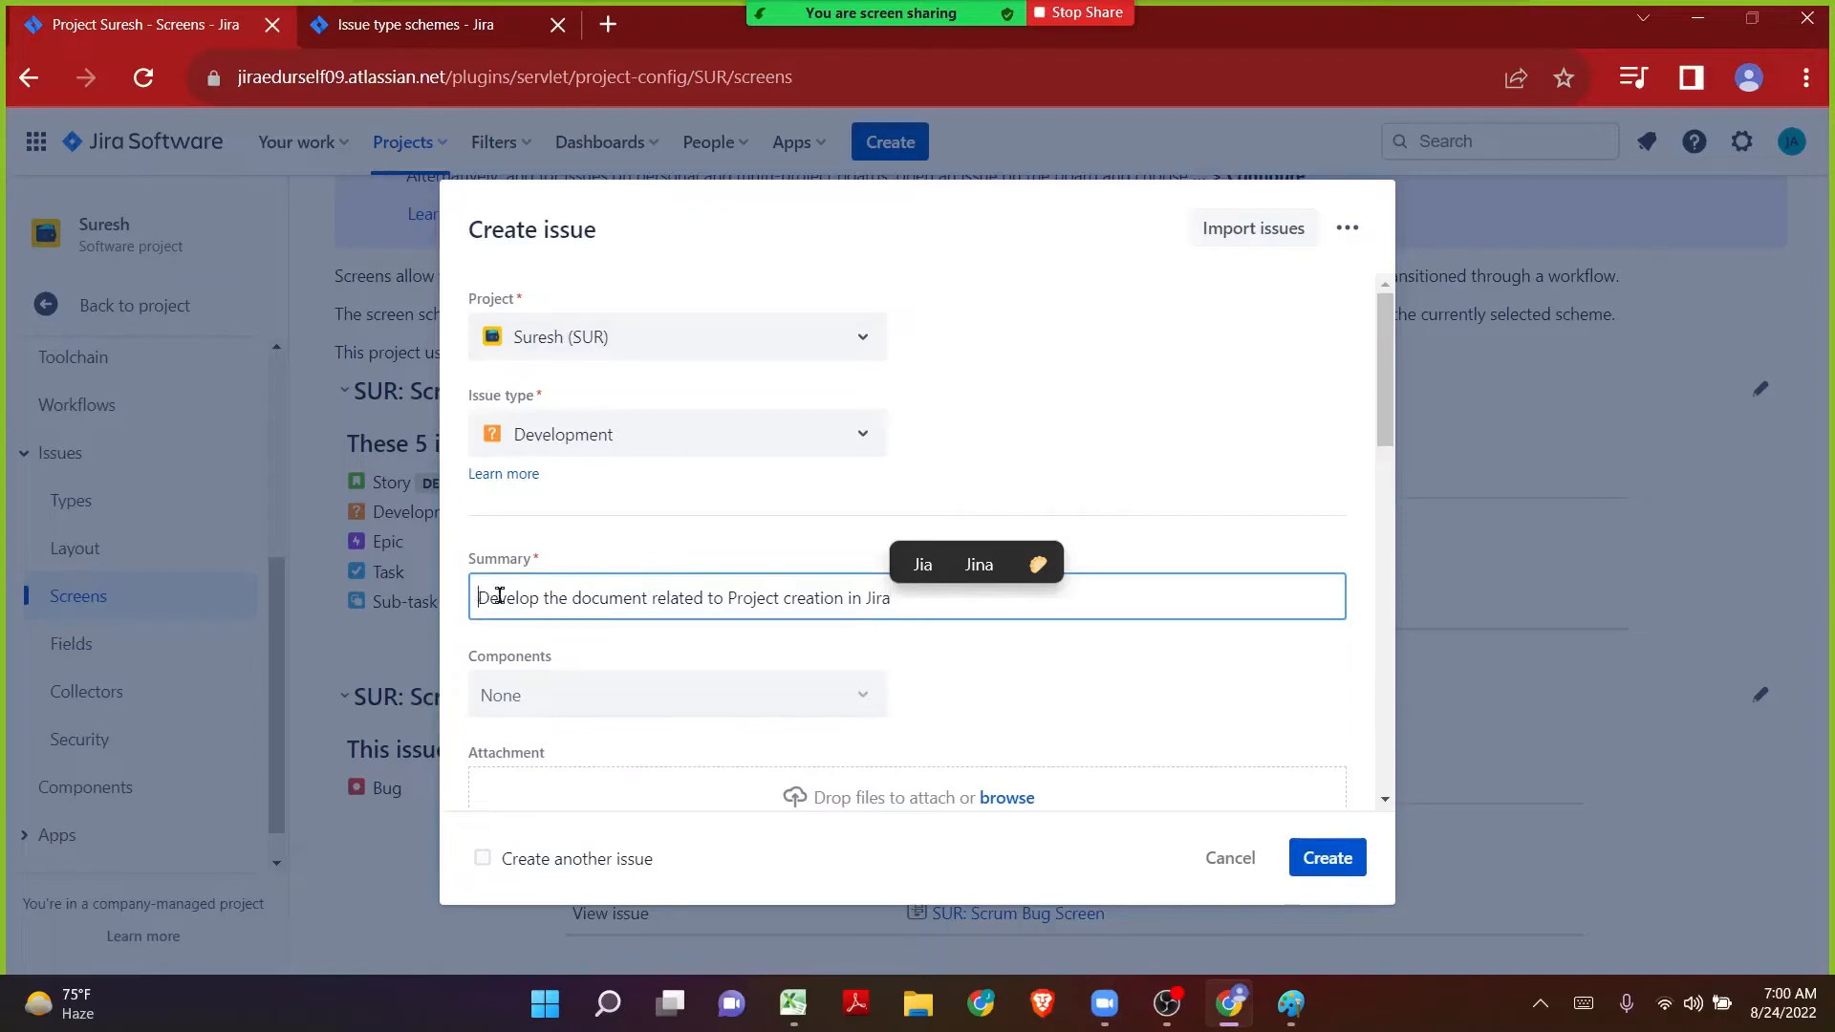
{"action": "left_click_drag", "start_coordinate": [477, 595], "coordinate": [962, 608]}
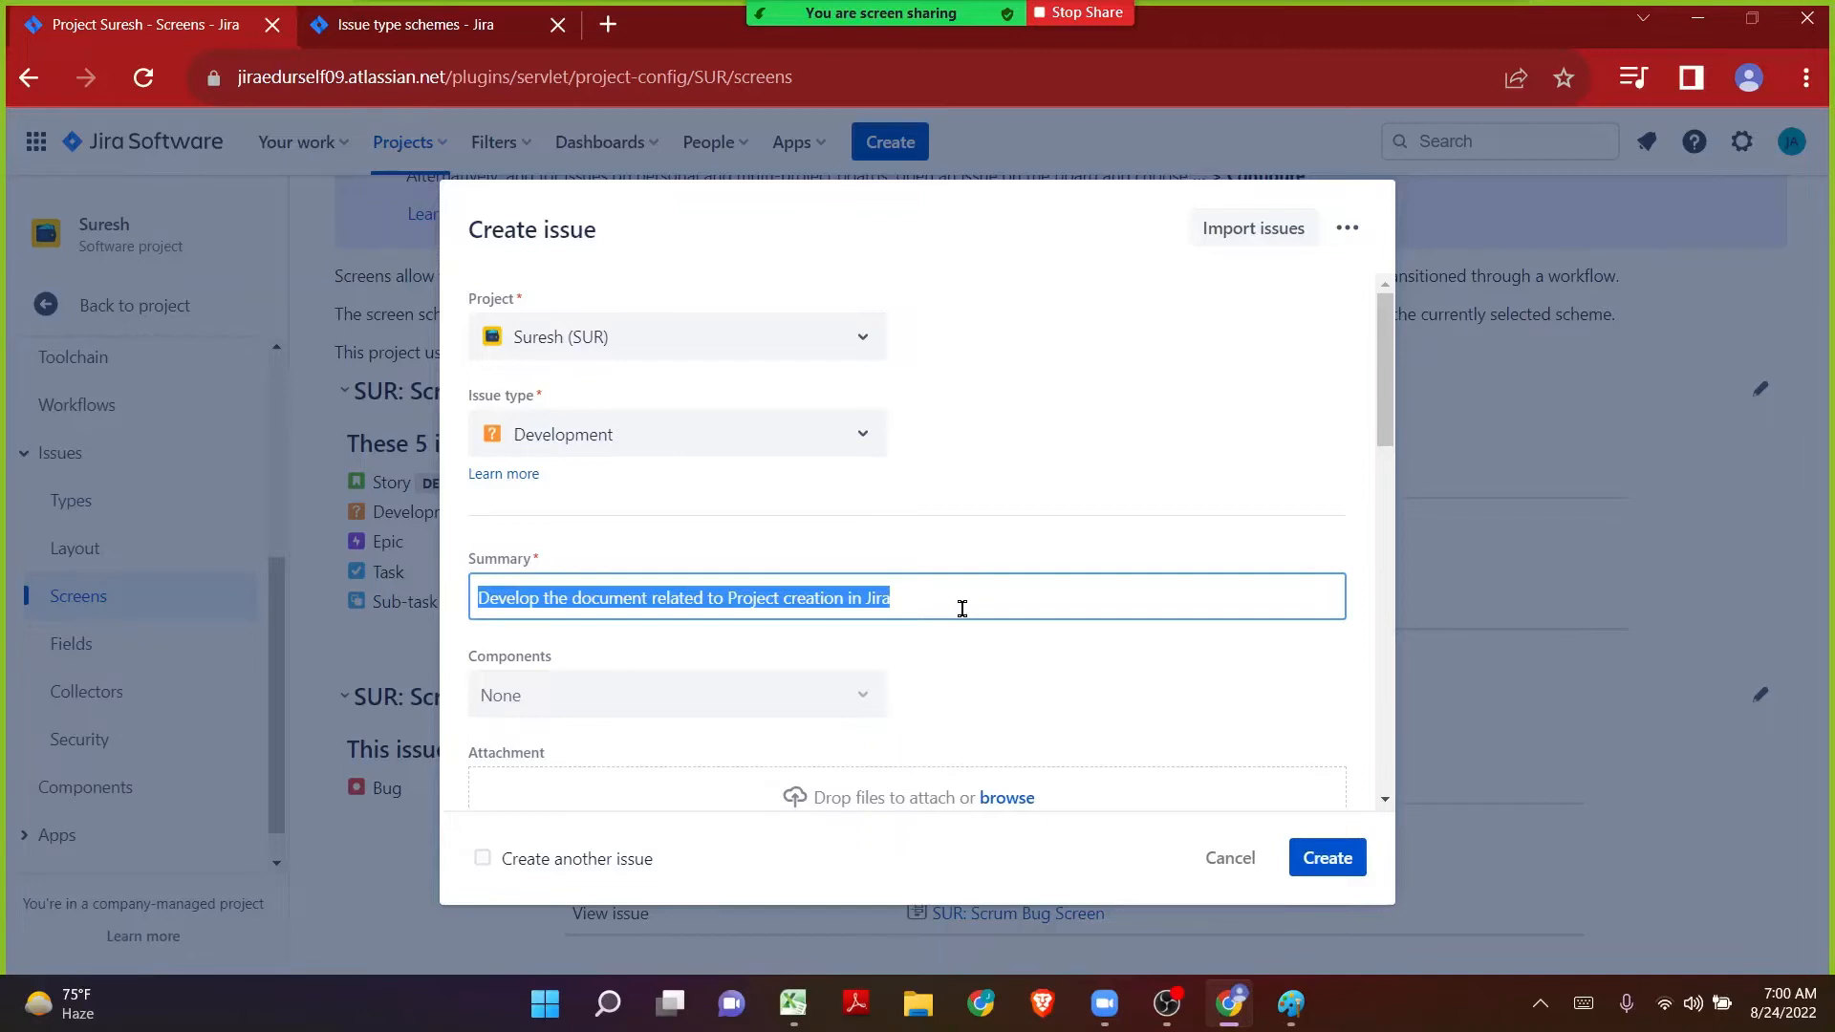
{"action": "left_click", "coordinate": [1096, 570]}
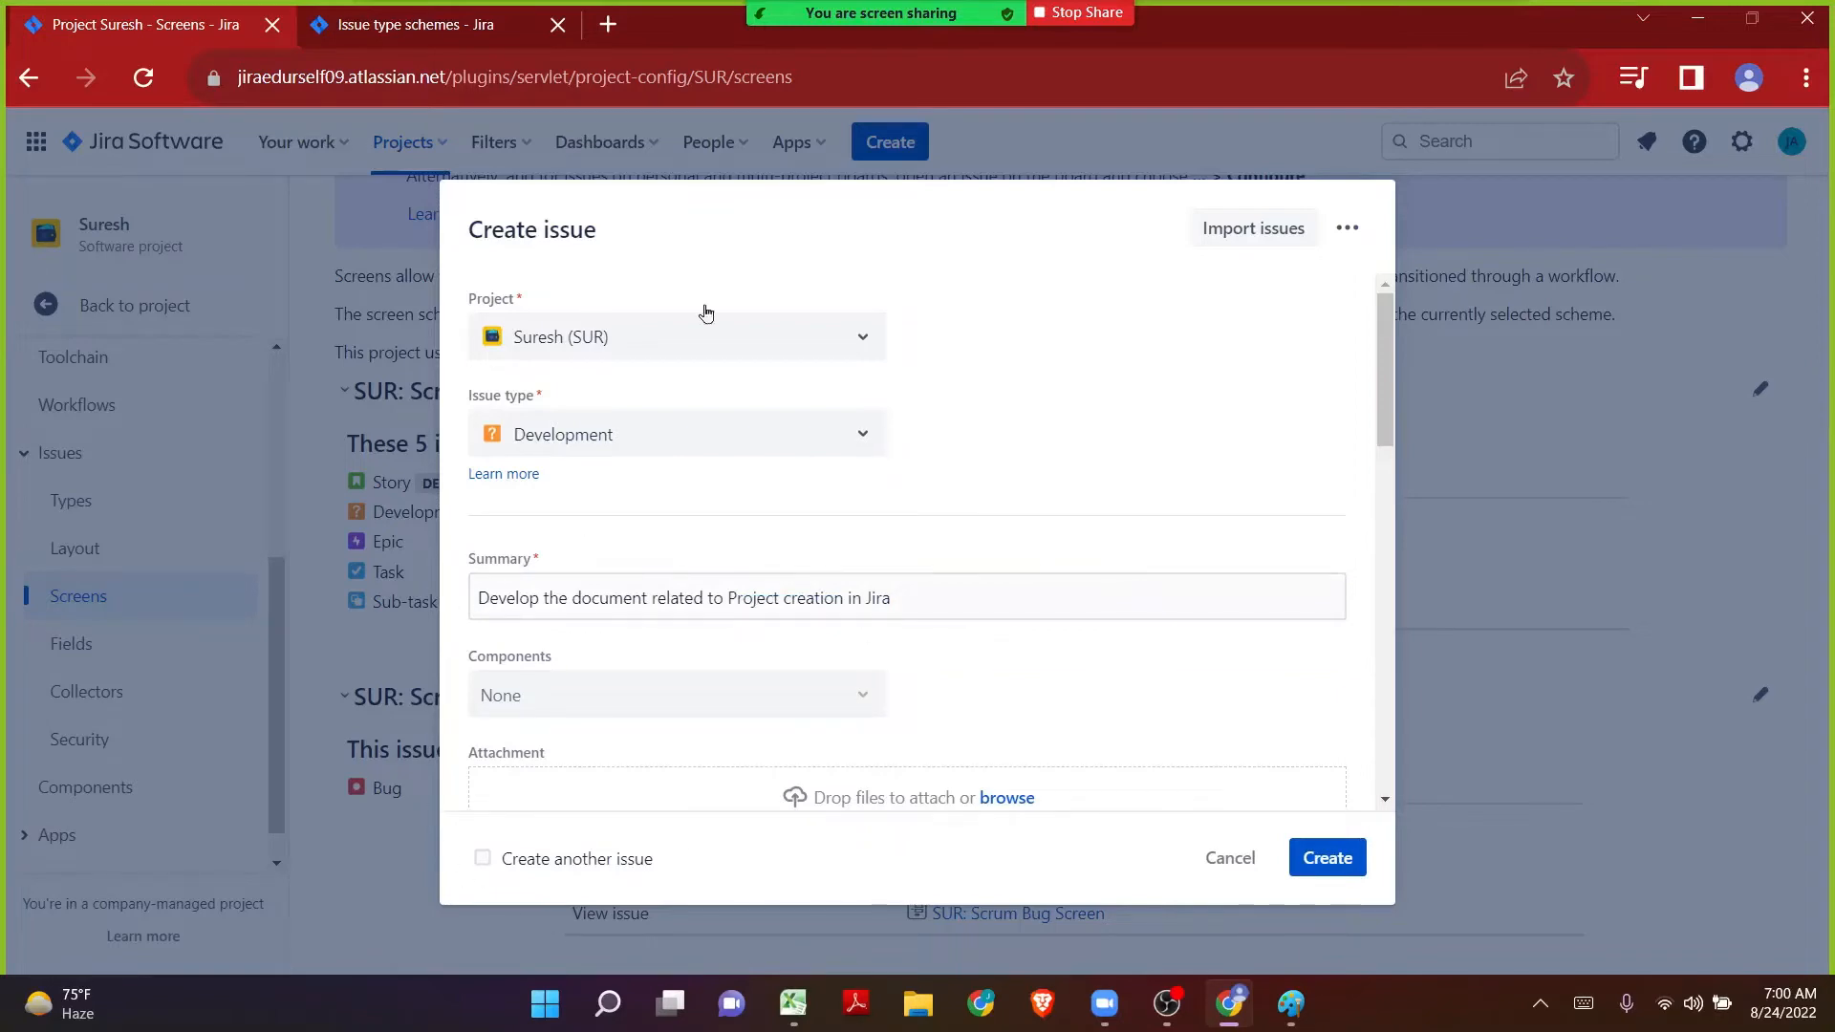
Examine the Create issue screen, highlighting its title and the Summary, Components, Attachment and Description field labels.
{"action": "left_click_drag", "start_coordinate": [646, 236], "coordinate": [469, 230]}
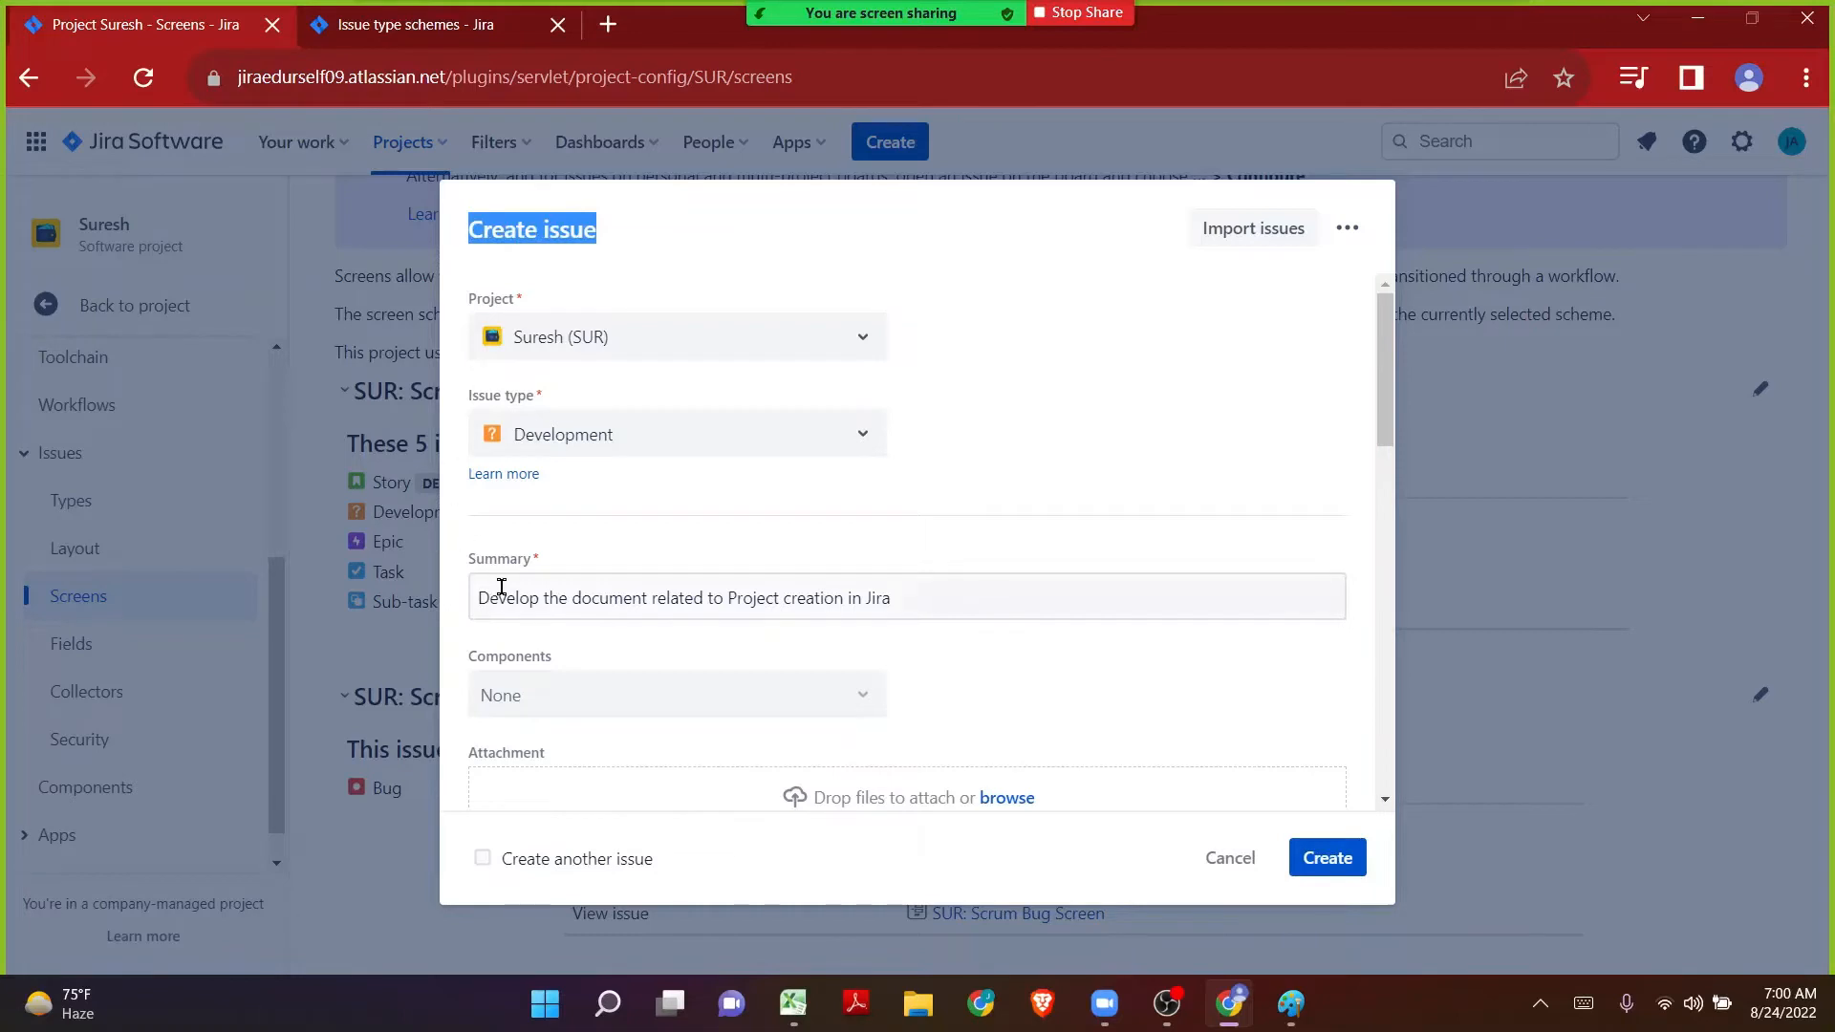
{"action": "scroll", "coordinate": [500, 587], "scroll_direction": "down", "scroll_amount": 1}
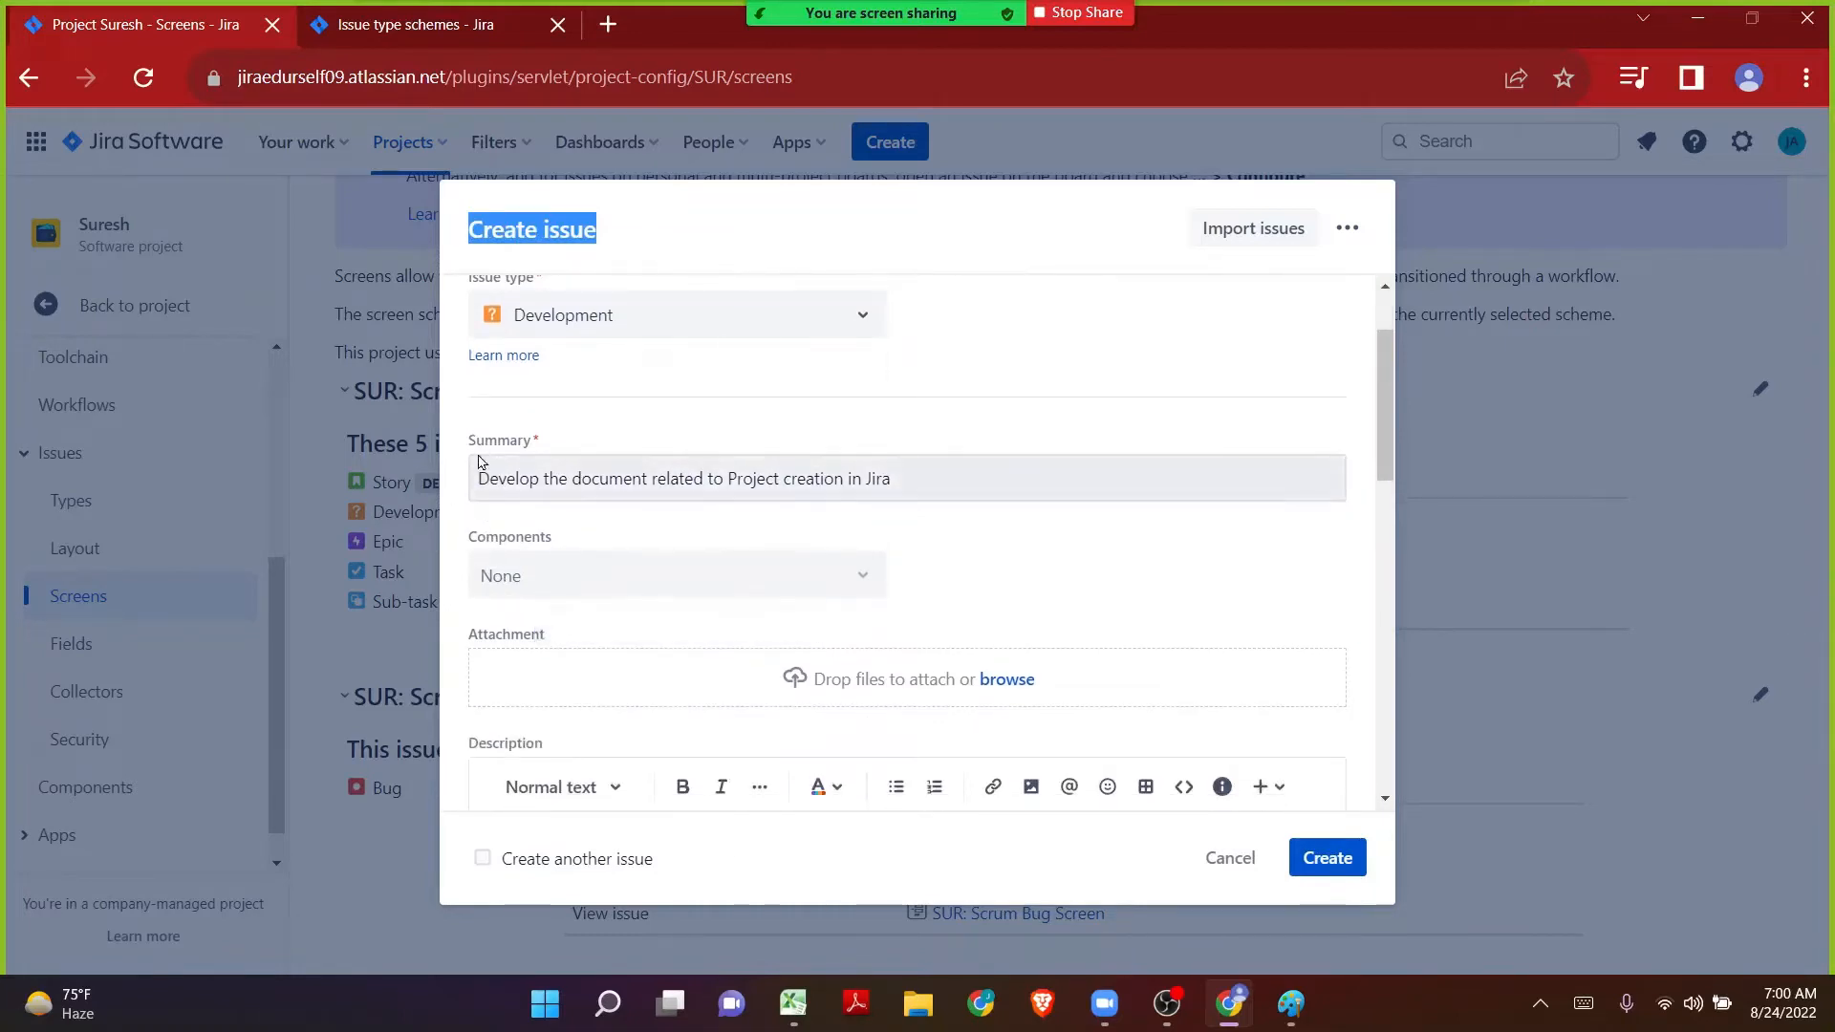
{"action": "left_click_drag", "start_coordinate": [477, 440], "coordinate": [526, 461]}
{"action": "left_click_drag", "start_coordinate": [476, 536], "coordinate": [538, 537]}
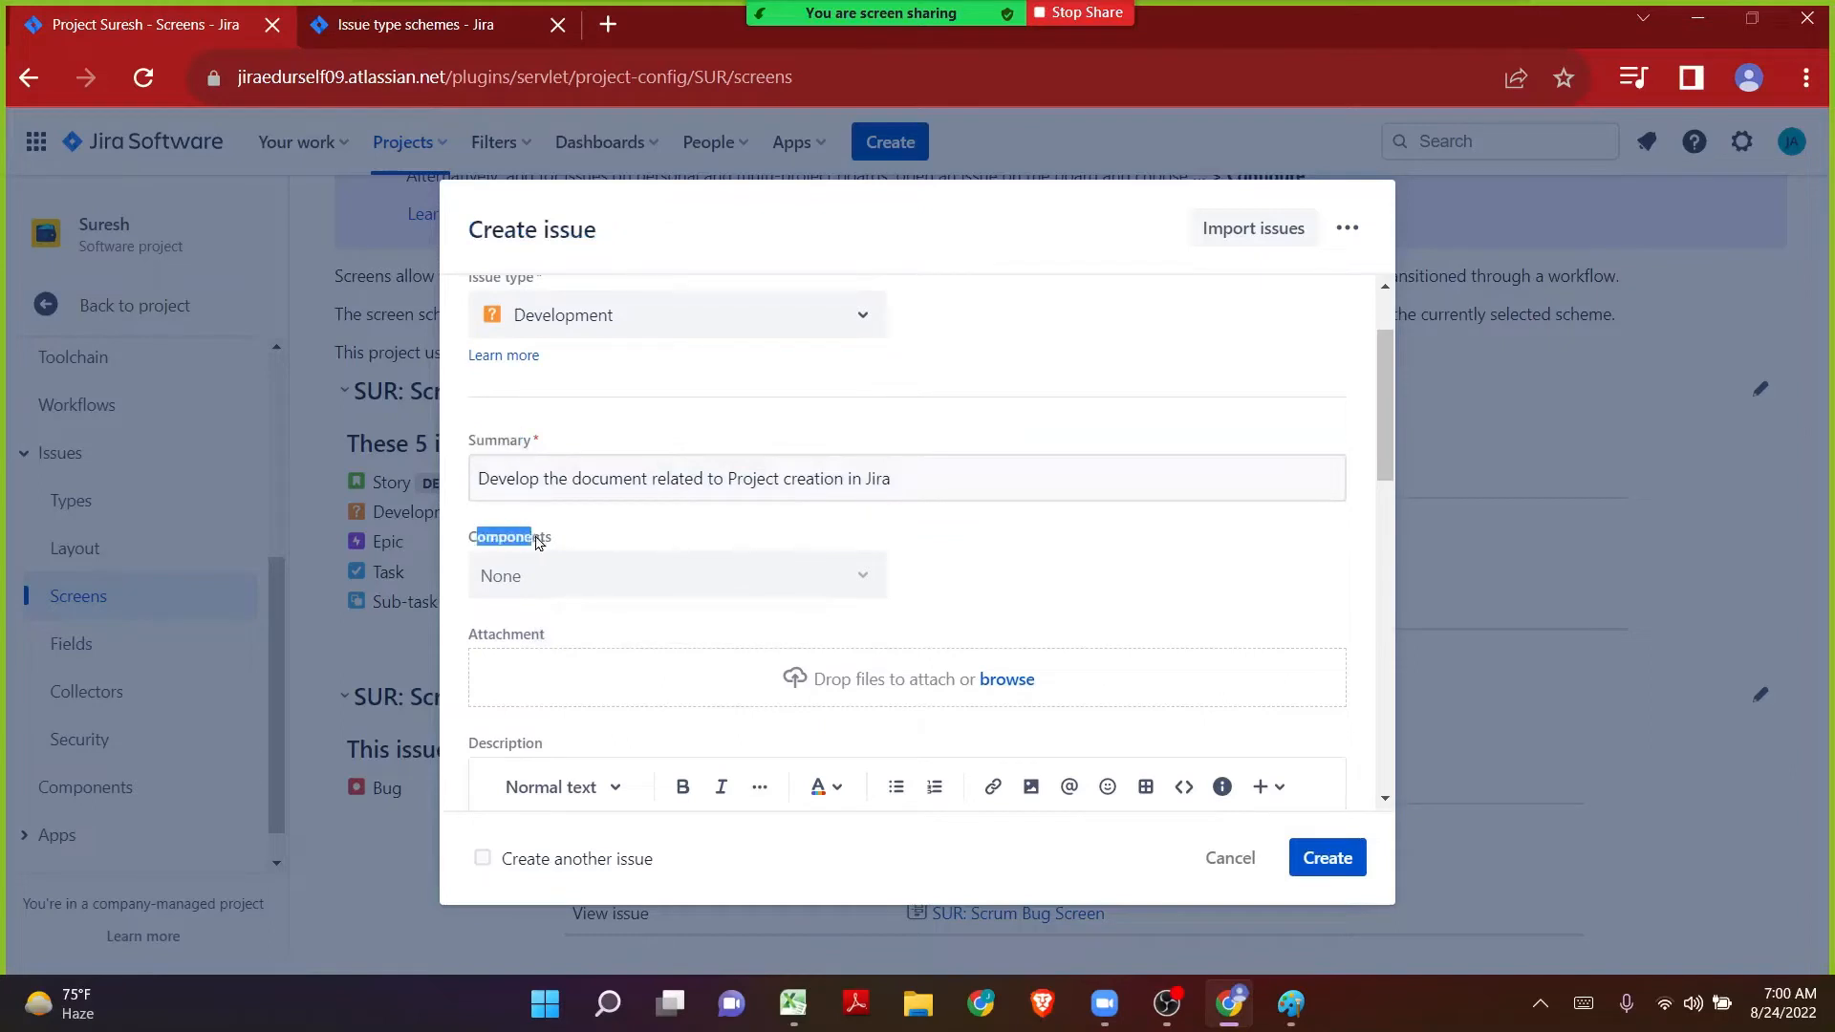
{"action": "left_click_drag", "start_coordinate": [478, 635], "coordinate": [540, 640]}
{"action": "left_click_drag", "start_coordinate": [471, 752], "coordinate": [545, 753]}
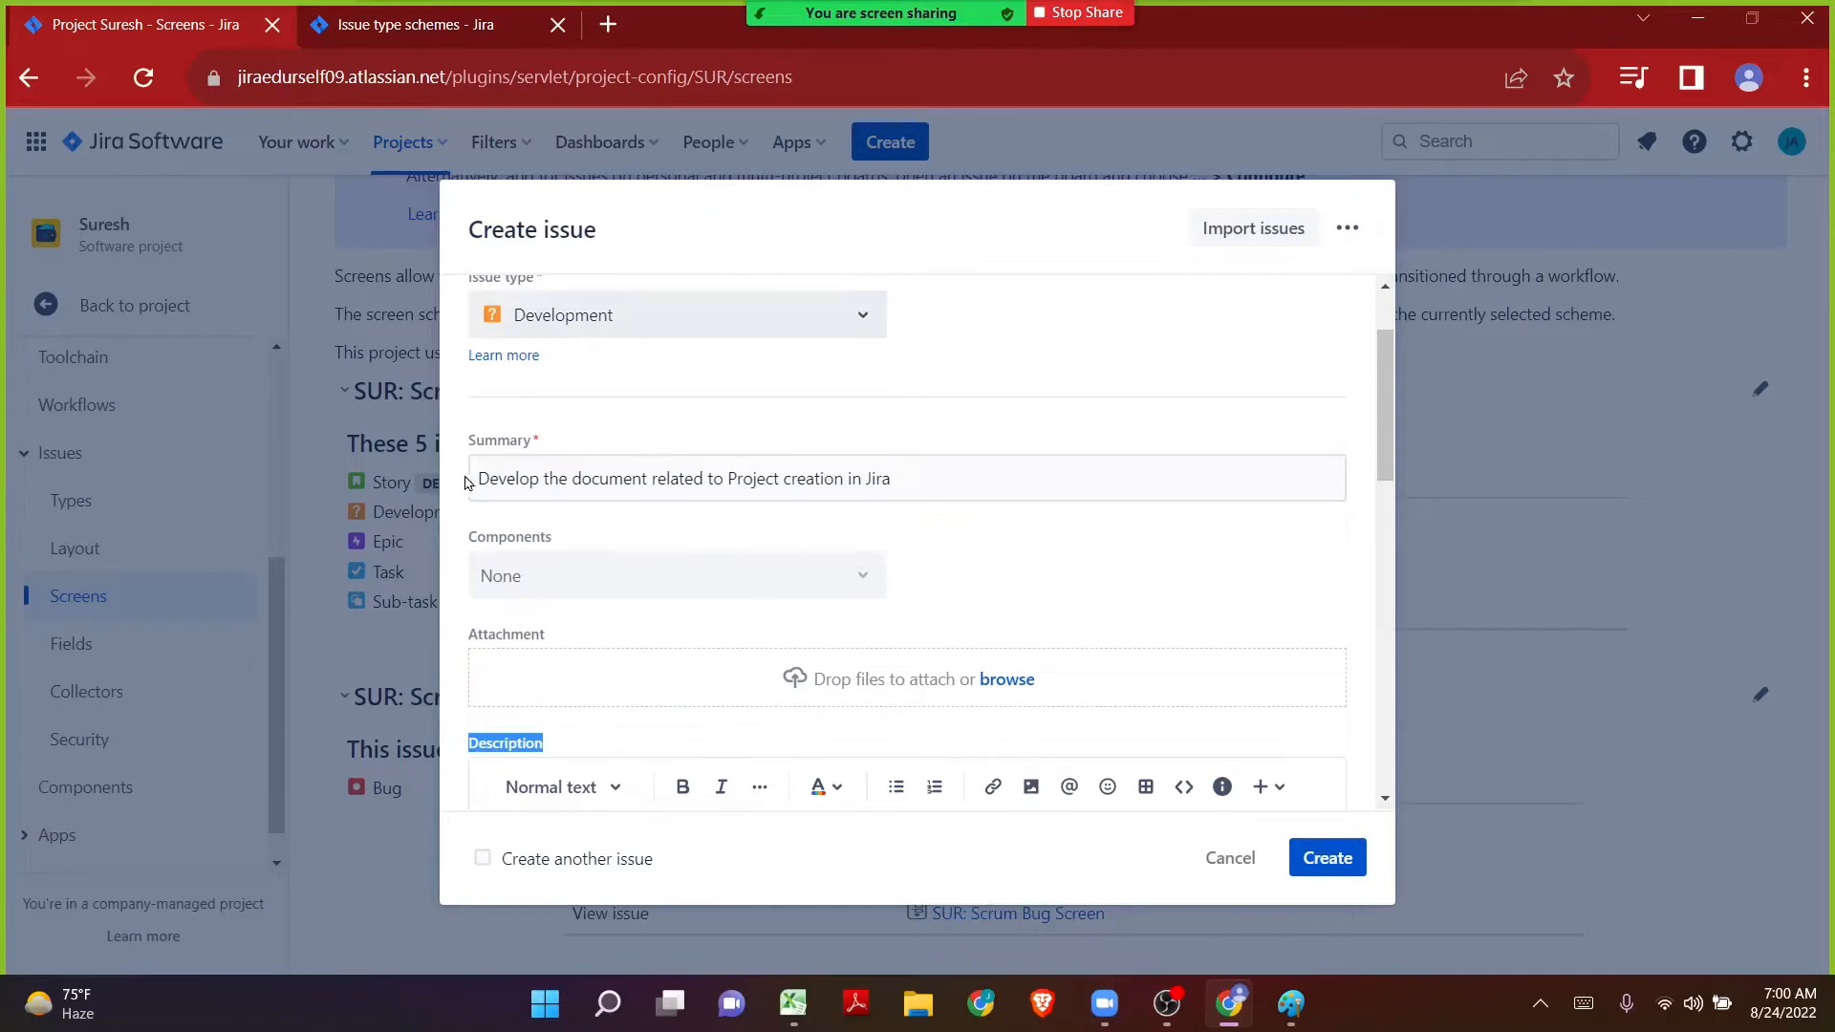
{"action": "left_click_drag", "start_coordinate": [477, 438], "coordinate": [547, 542]}
{"action": "left_click", "coordinate": [498, 543]}
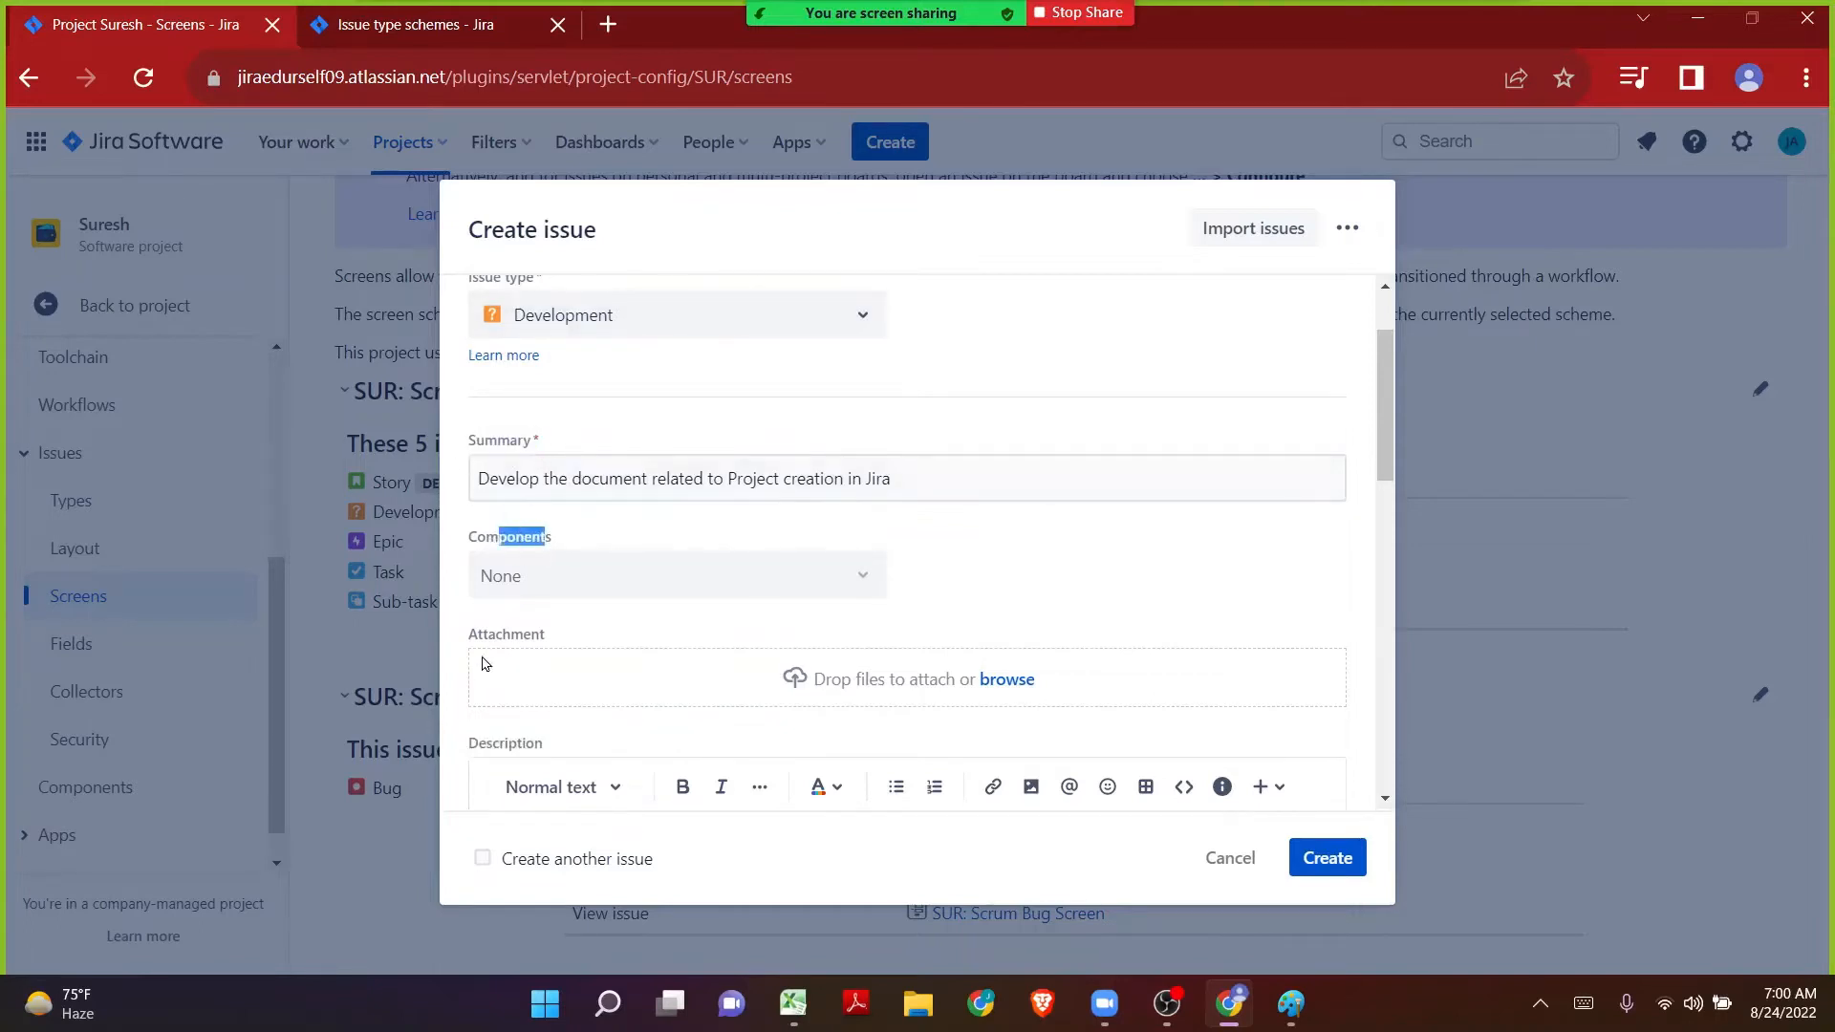
{"action": "left_click_drag", "start_coordinate": [489, 637], "coordinate": [544, 638]}
{"action": "left_click_drag", "start_coordinate": [505, 748], "coordinate": [561, 754]}
{"action": "scroll", "coordinate": [560, 754], "scroll_direction": "down", "scroll_amount": 3}
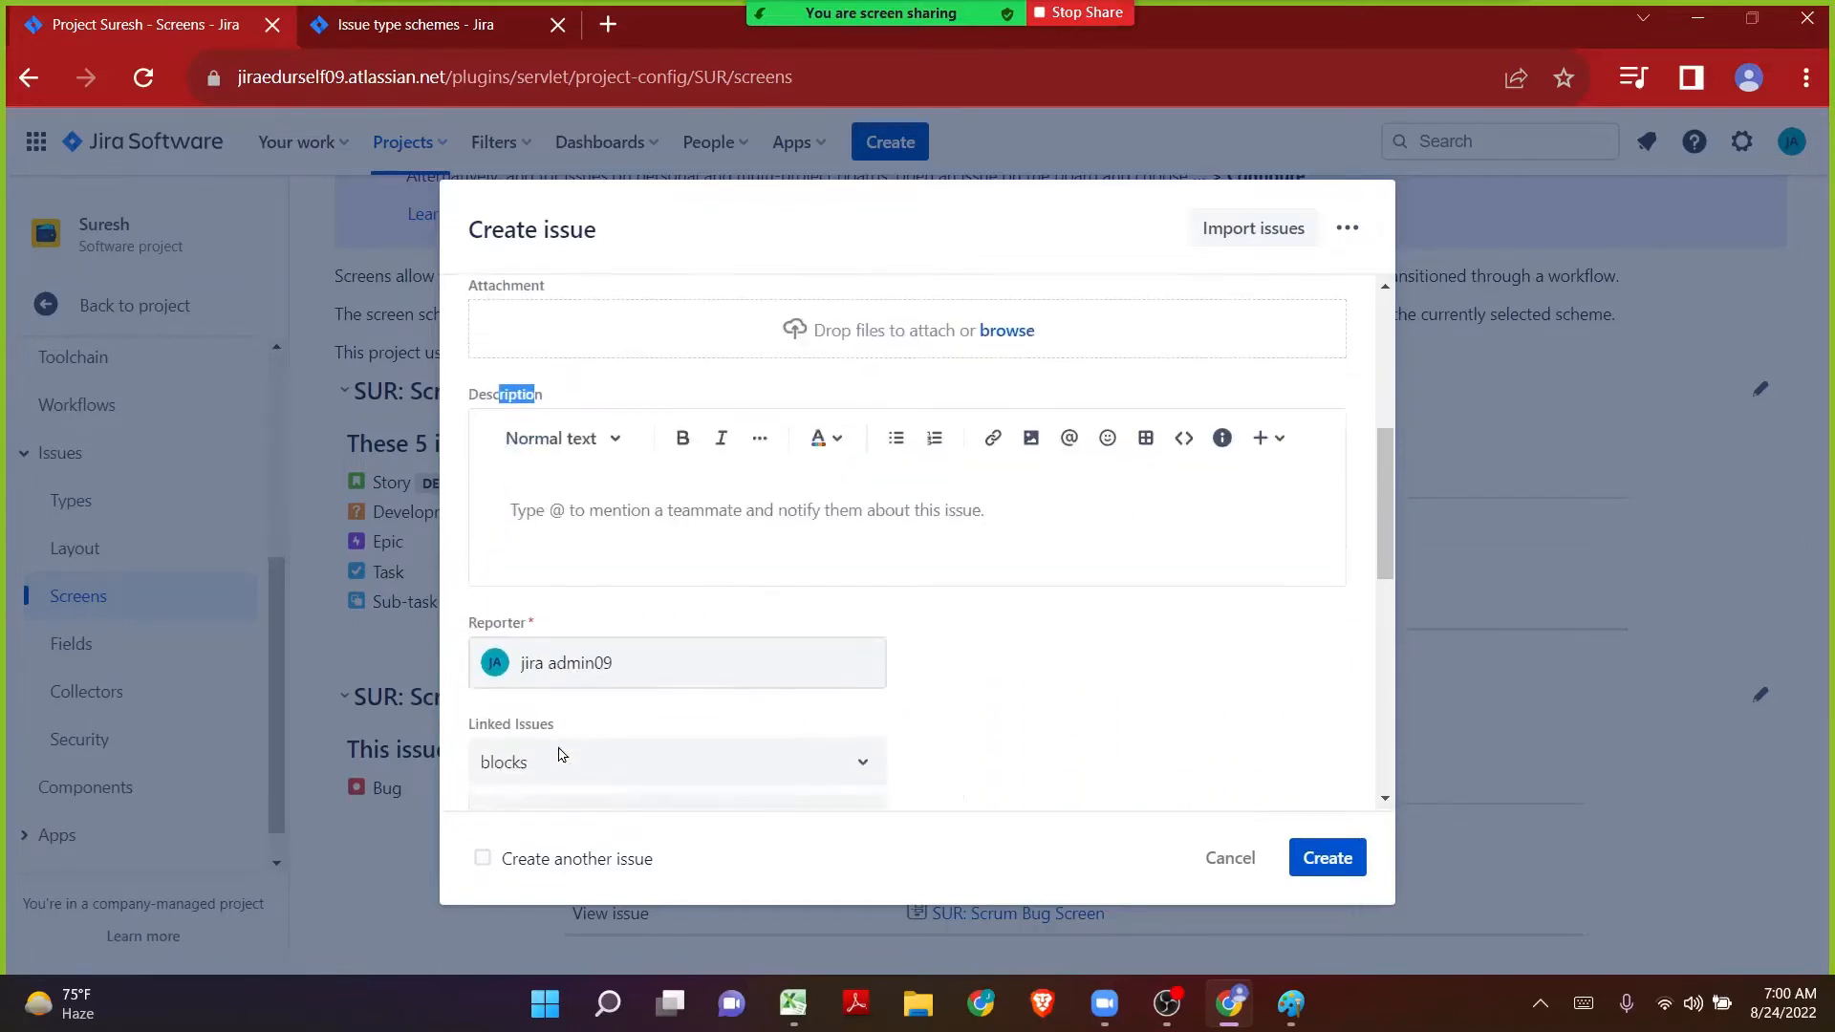
Examine the remaining Create issue fields, highlighting the Reporter, Linked Issues, Fix versions, Assignee, Priority, Labels, Epic Link and Sprint labels.
{"action": "left_click", "coordinate": [491, 611]}
{"action": "left_click_drag", "start_coordinate": [469, 609], "coordinate": [503, 613]}
{"action": "left_click_drag", "start_coordinate": [480, 712], "coordinate": [550, 719]}
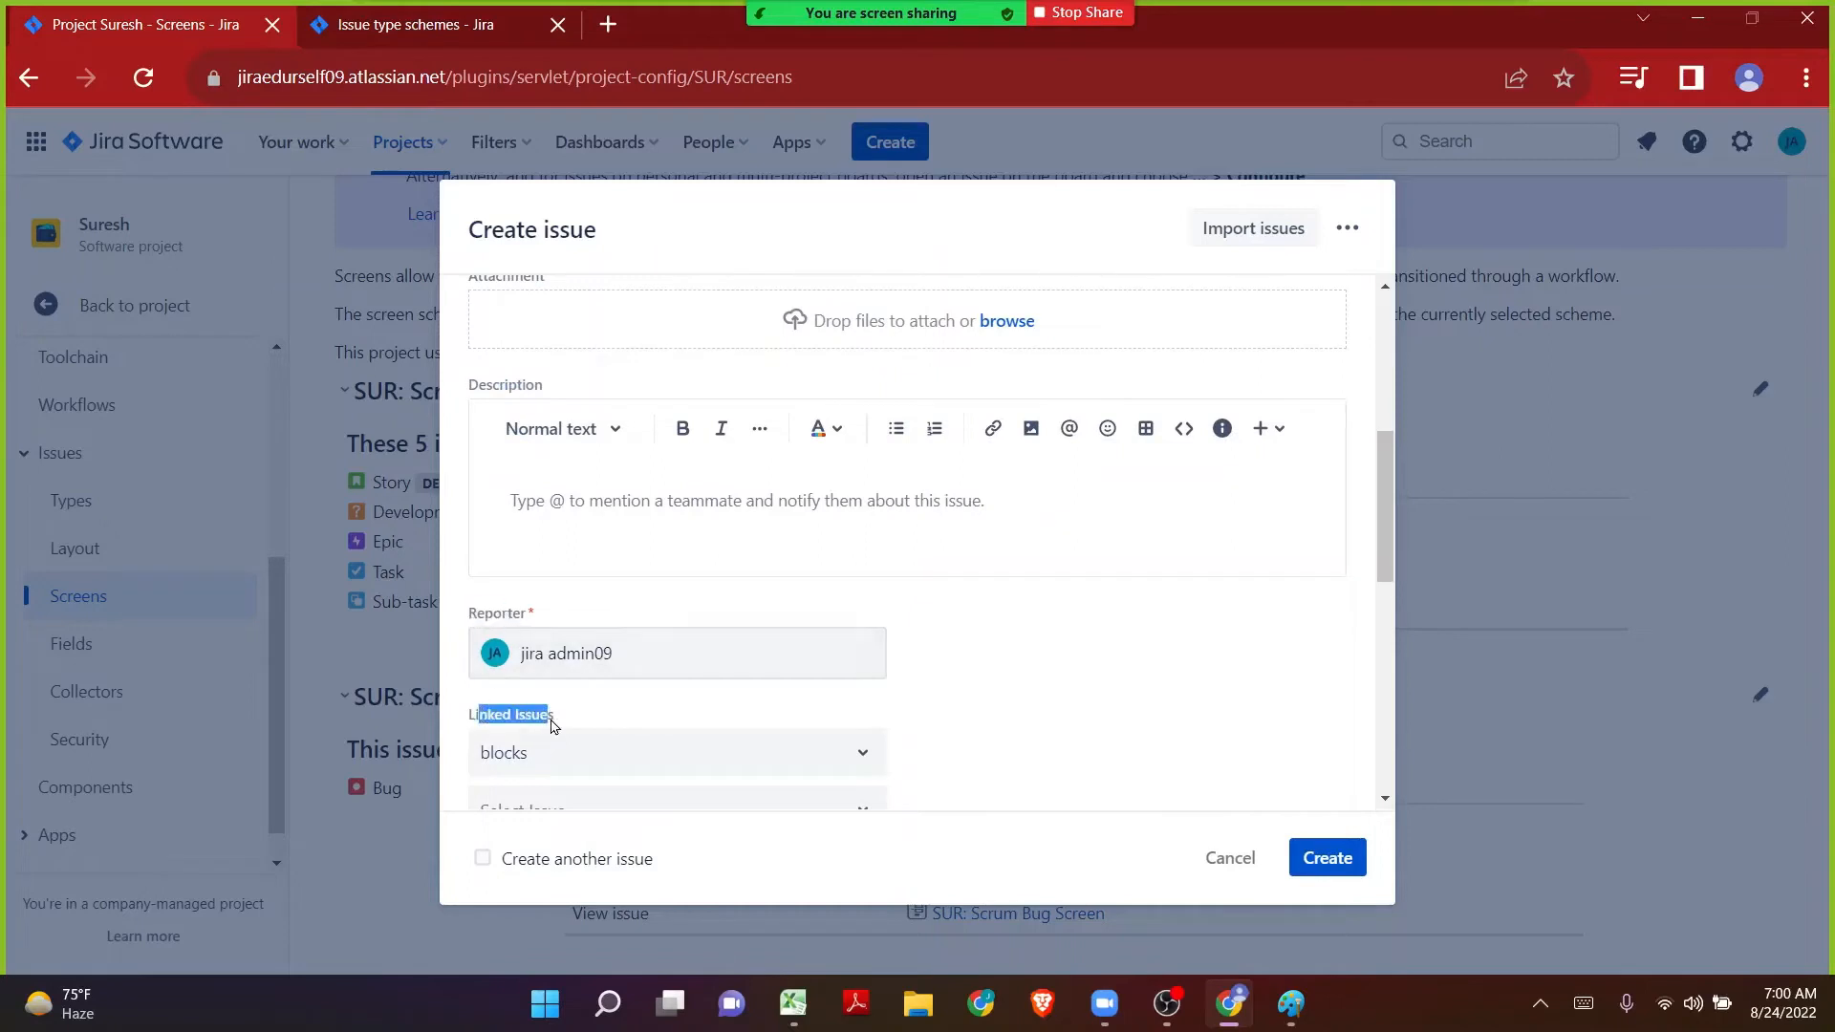
{"action": "scroll", "coordinate": [491, 707], "scroll_direction": "down", "scroll_amount": 3}
{"action": "left_click_drag", "start_coordinate": [479, 516], "coordinate": [564, 522]}
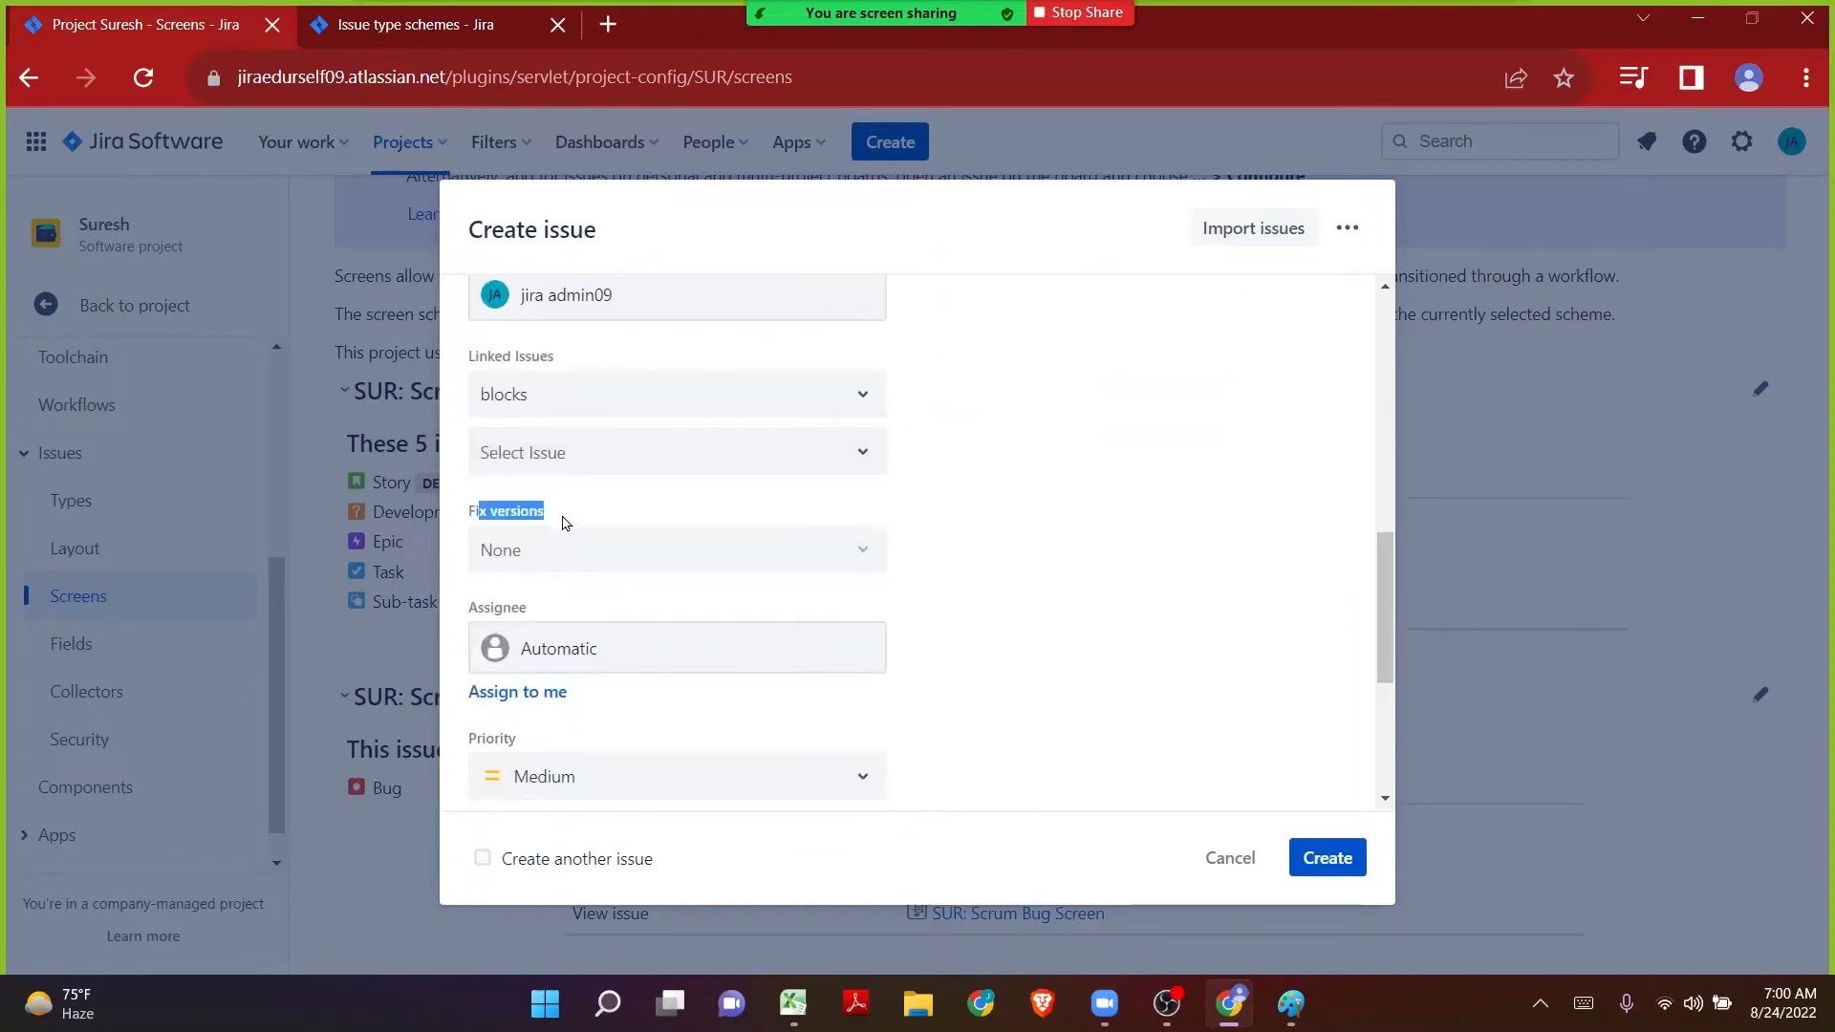
{"action": "left_click_drag", "start_coordinate": [472, 613], "coordinate": [527, 614]}
{"action": "left_click_drag", "start_coordinate": [477, 741], "coordinate": [536, 742]}
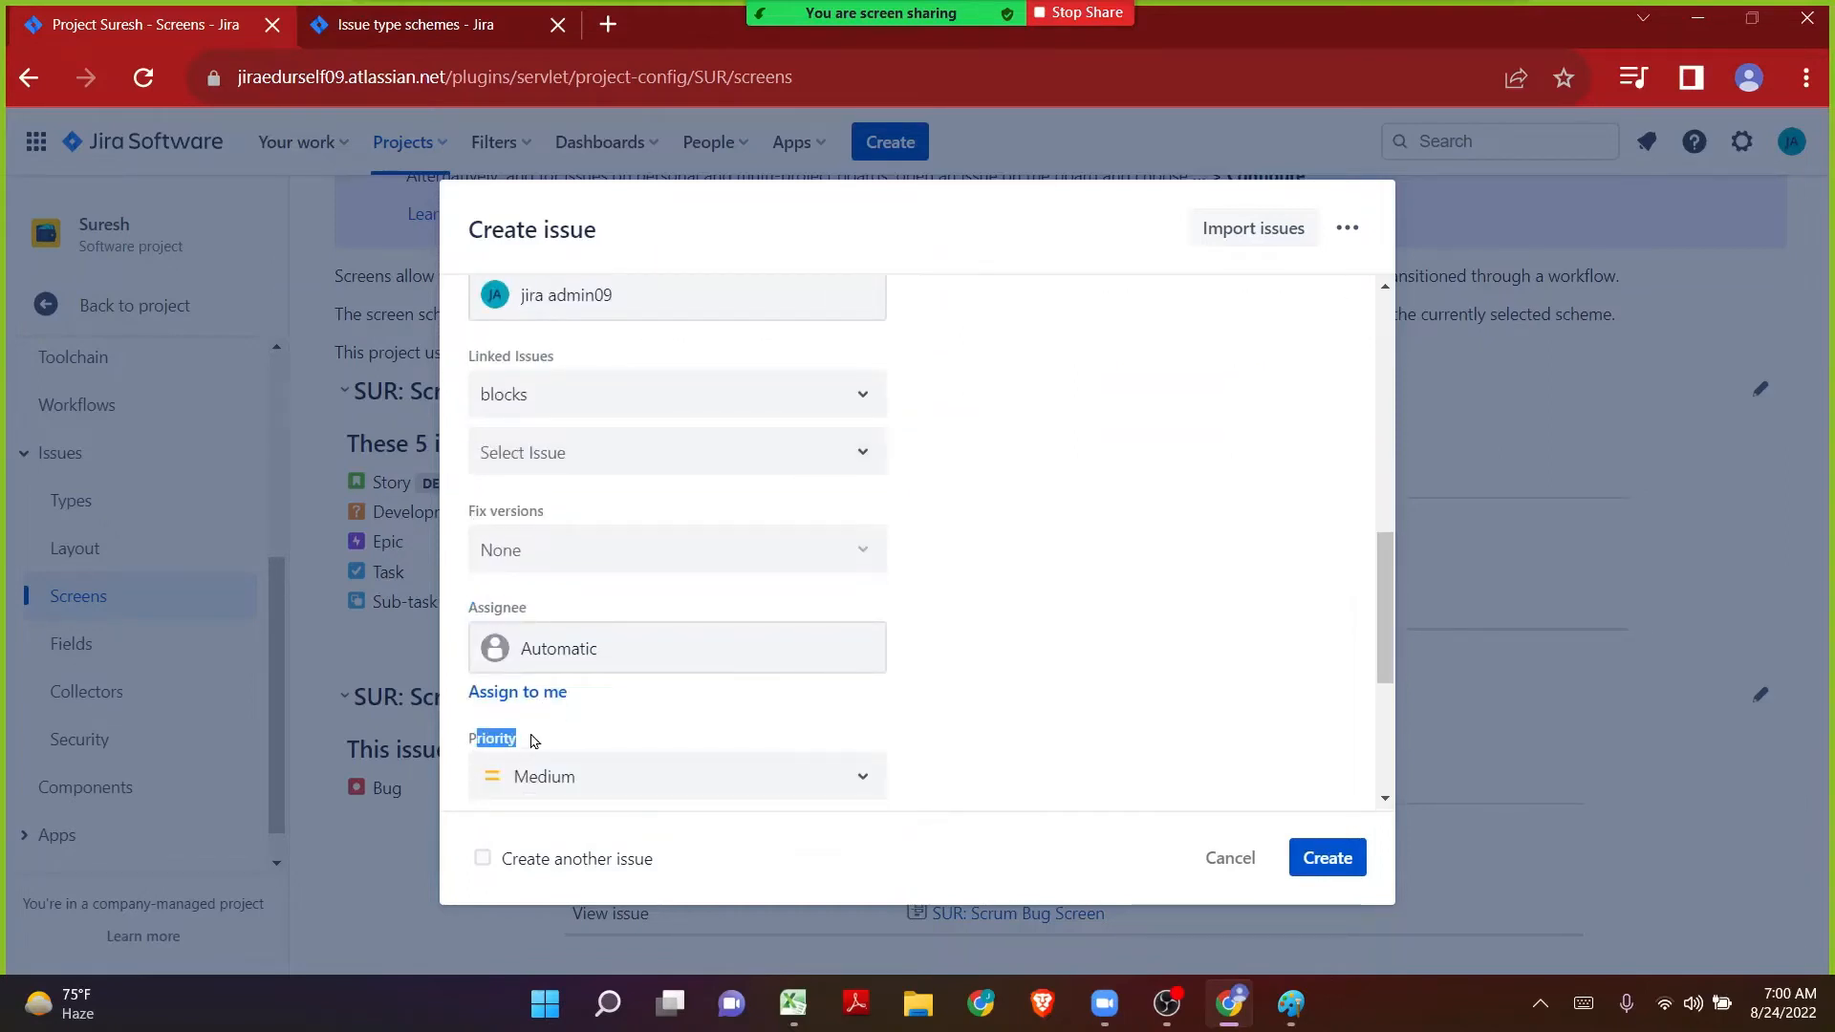
{"action": "scroll", "coordinate": [521, 707], "scroll_direction": "down", "scroll_amount": 3}
{"action": "left_click_drag", "start_coordinate": [482, 629], "coordinate": [523, 640]}
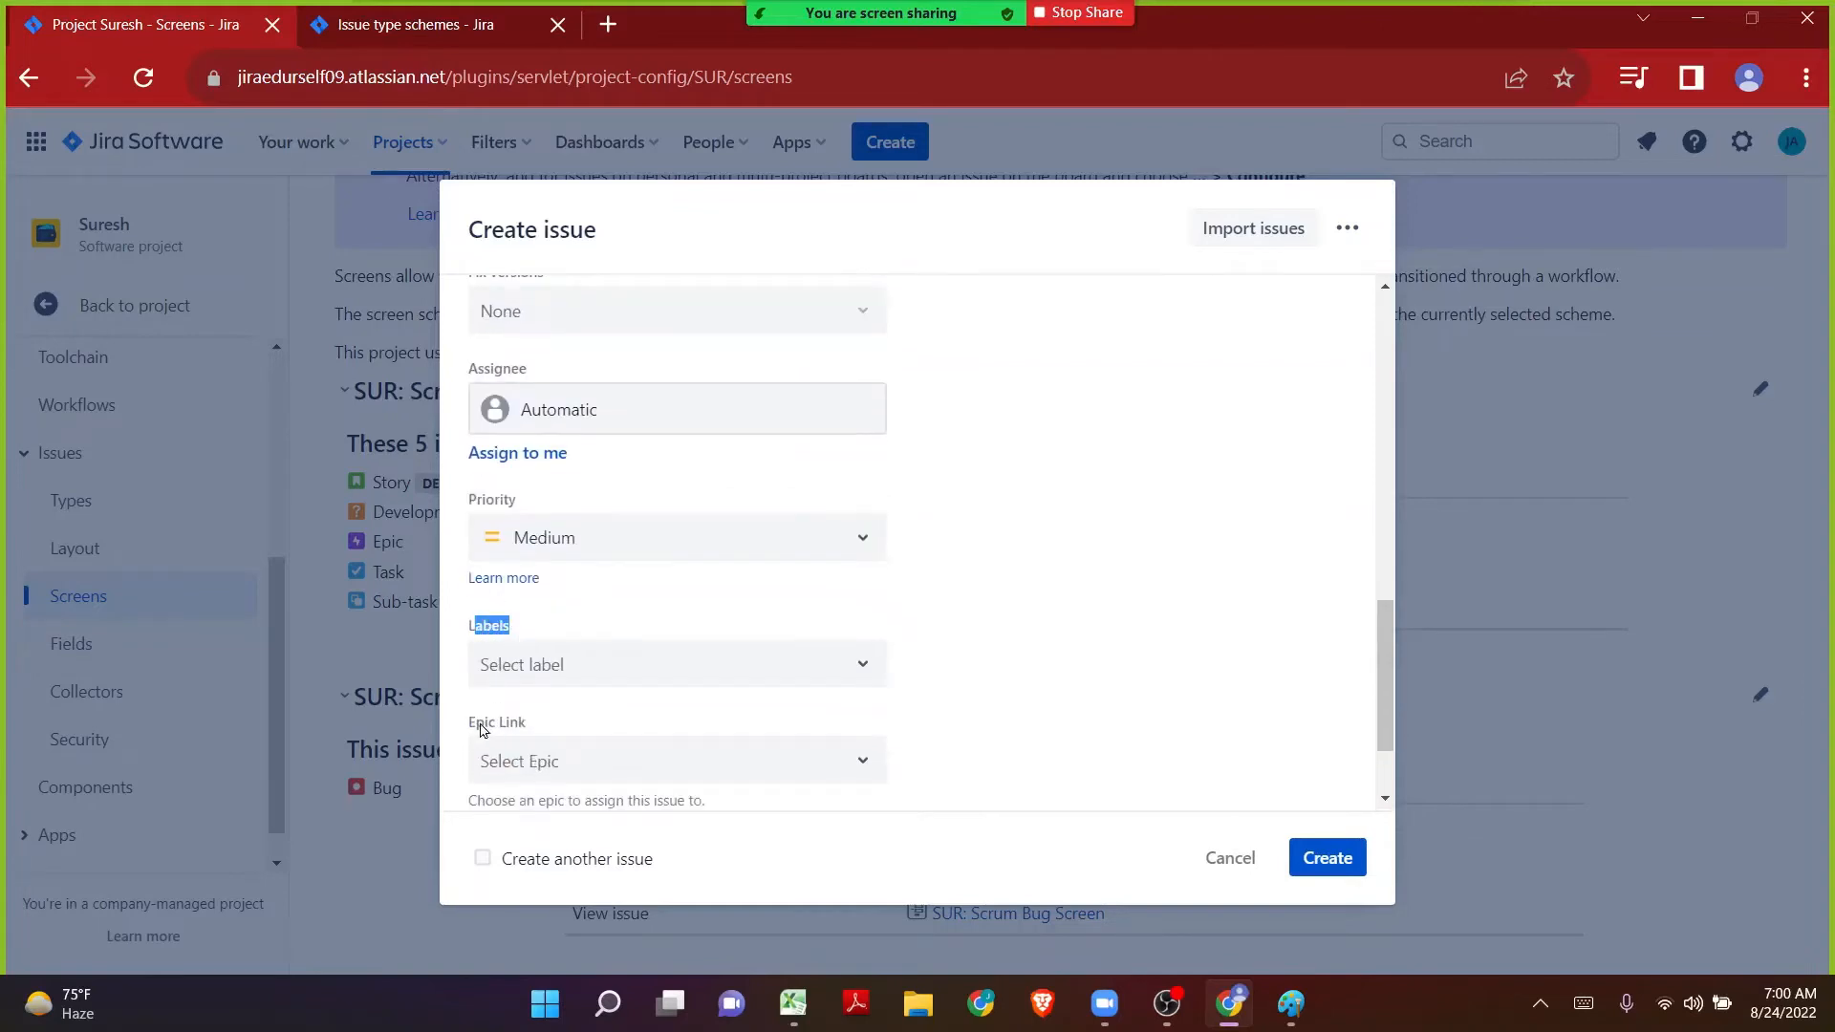
{"action": "left_click_drag", "start_coordinate": [470, 724], "coordinate": [525, 725]}
{"action": "scroll", "coordinate": [532, 727], "scroll_direction": "down", "scroll_amount": 2}
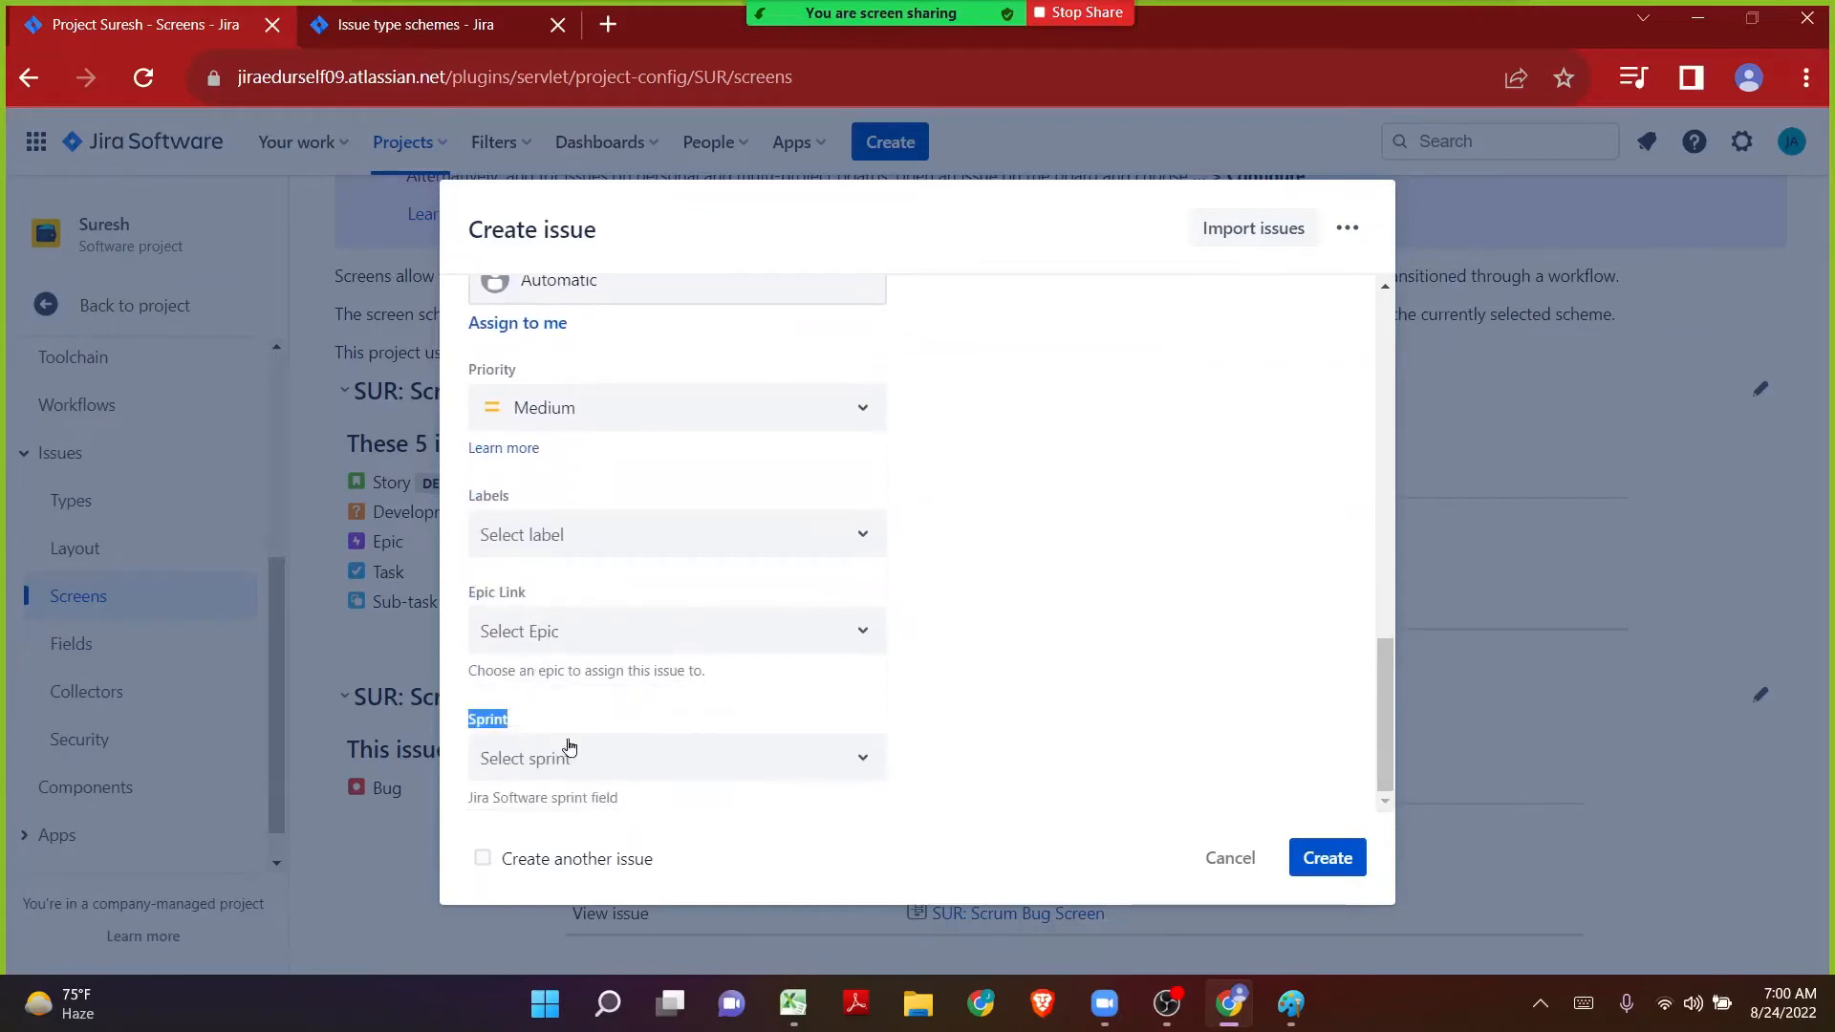
{"action": "scroll", "coordinate": [951, 684], "scroll_direction": "up", "scroll_amount": 10}
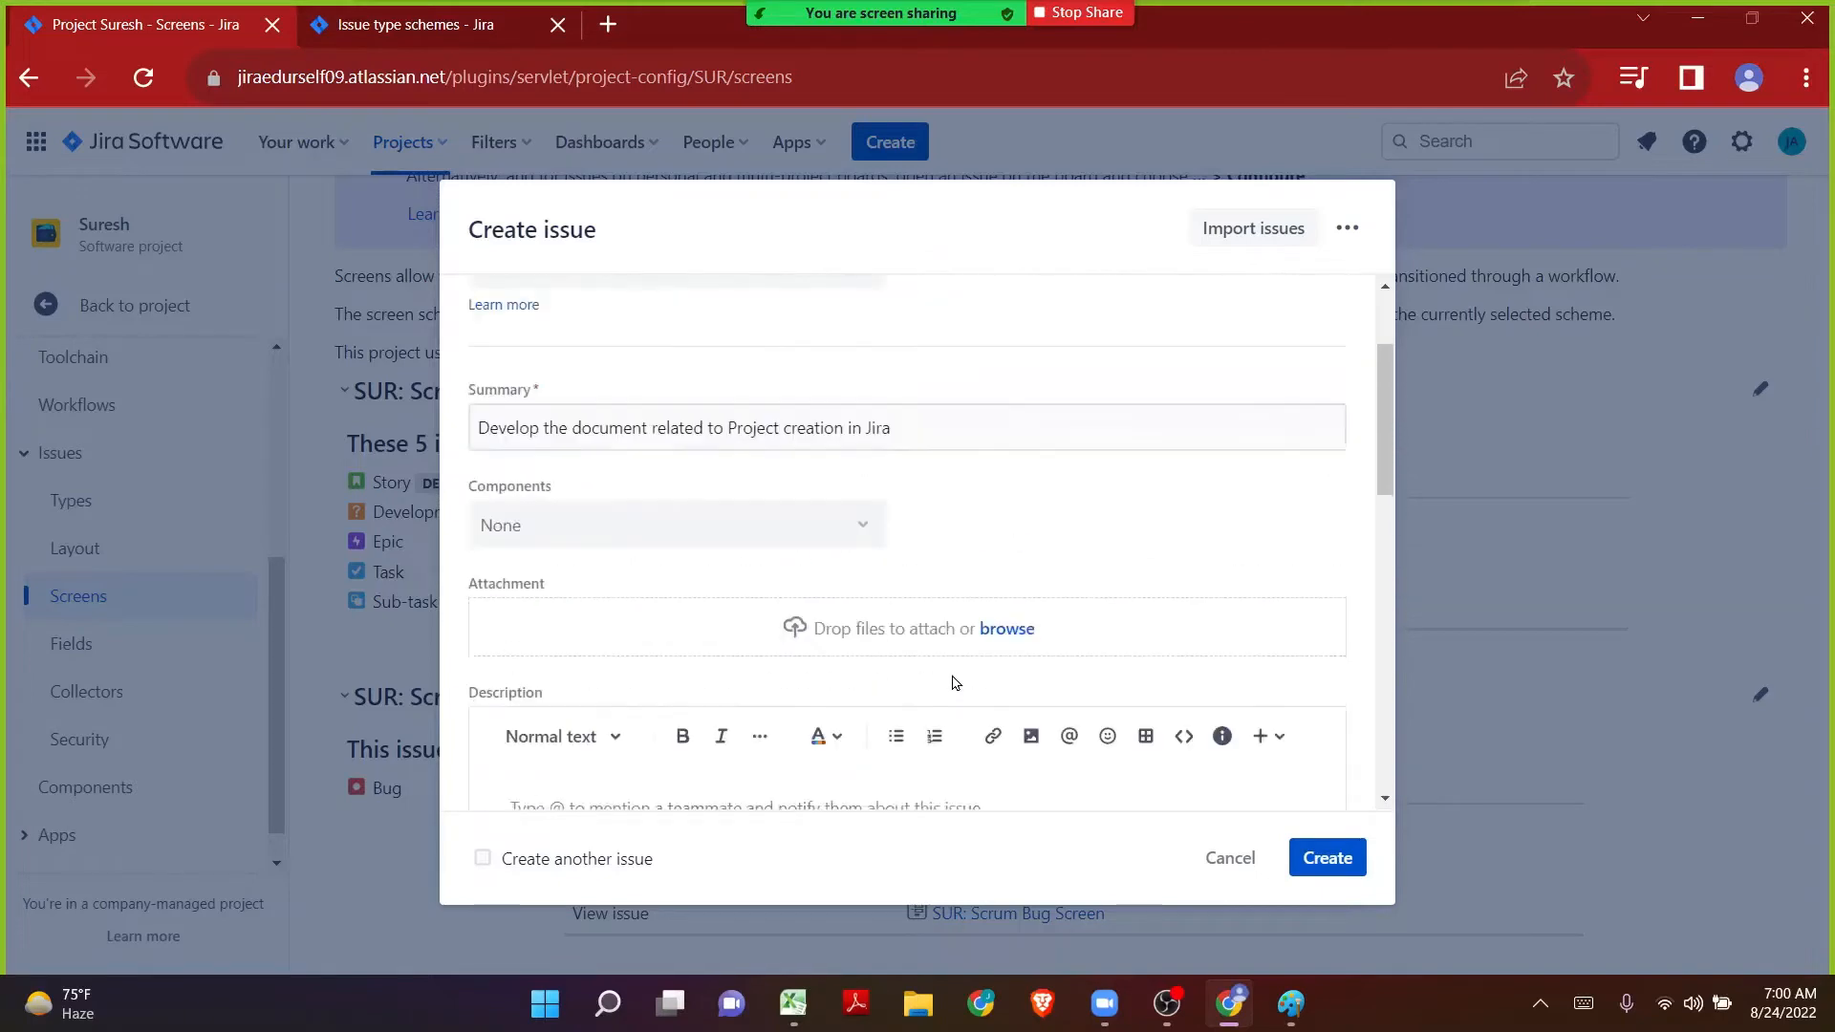
{"action": "scroll", "coordinate": [953, 682], "scroll_direction": "up", "scroll_amount": 3}
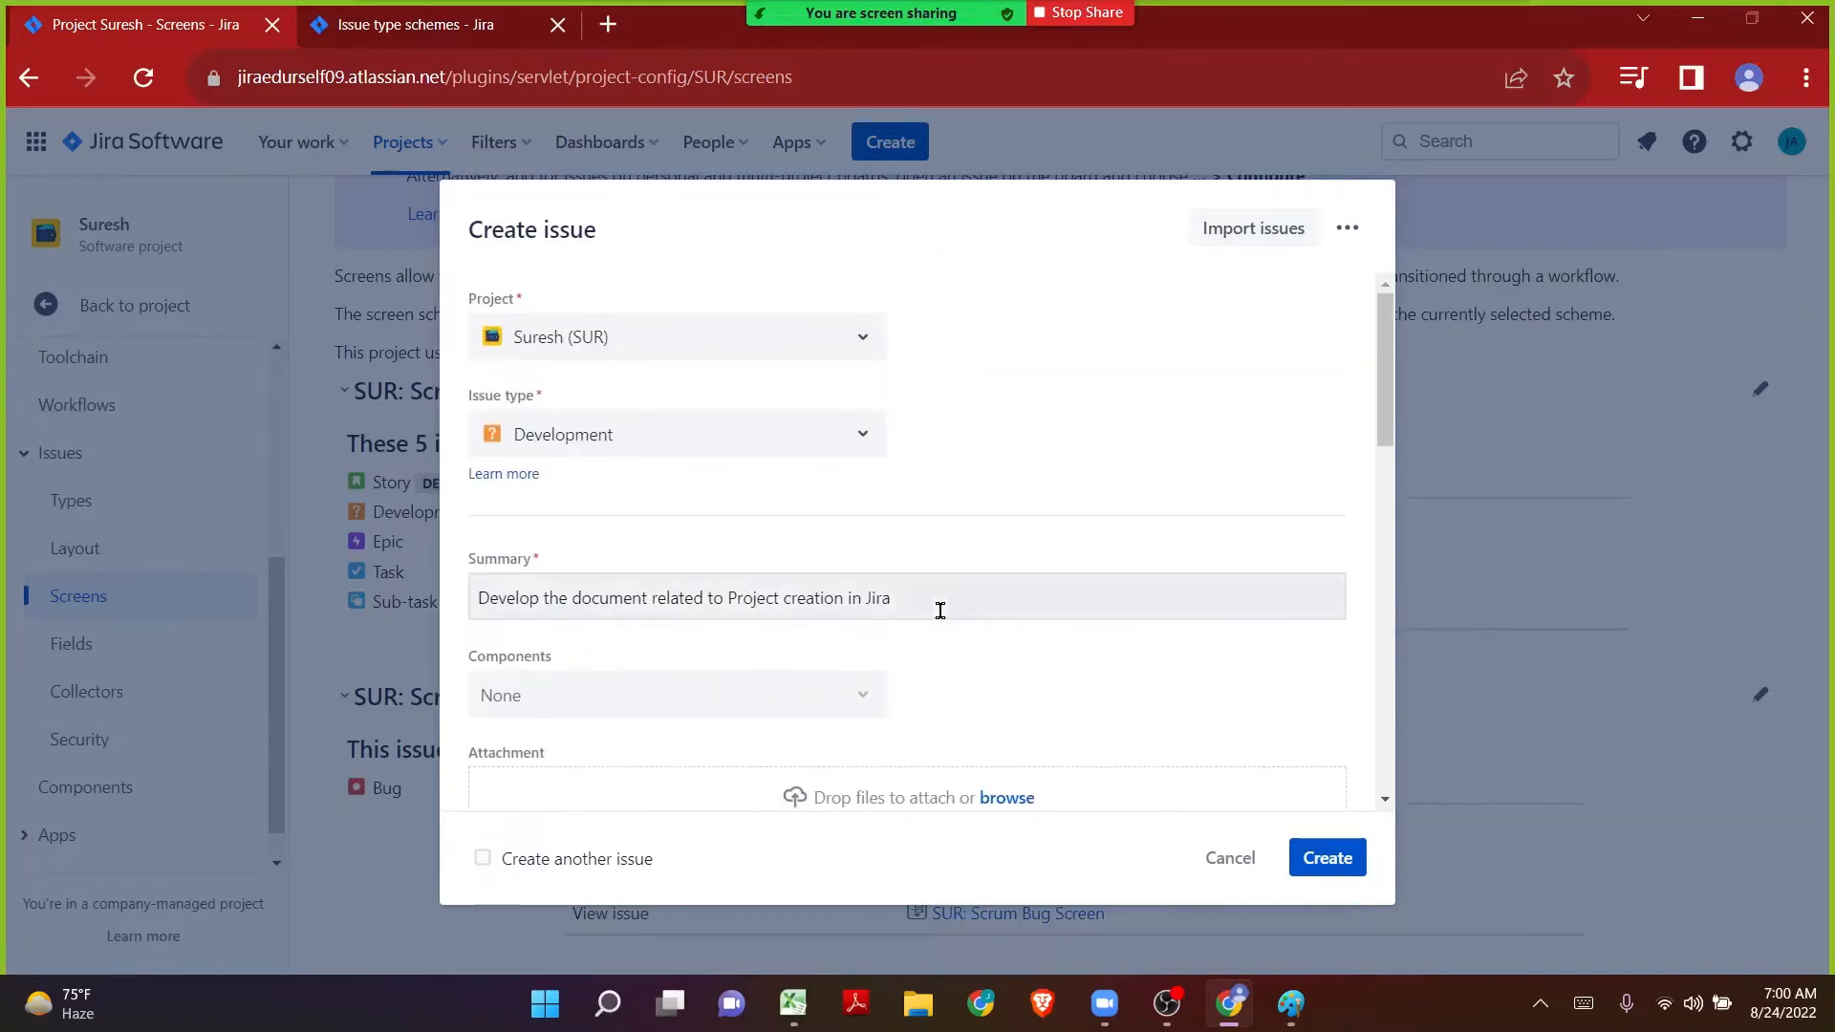
Set the new issue's assignee to the first team member listed after the admin account.
{"action": "scroll", "coordinate": [940, 609], "scroll_direction": "down", "scroll_amount": 10}
{"action": "left_click", "coordinate": [554, 421]}
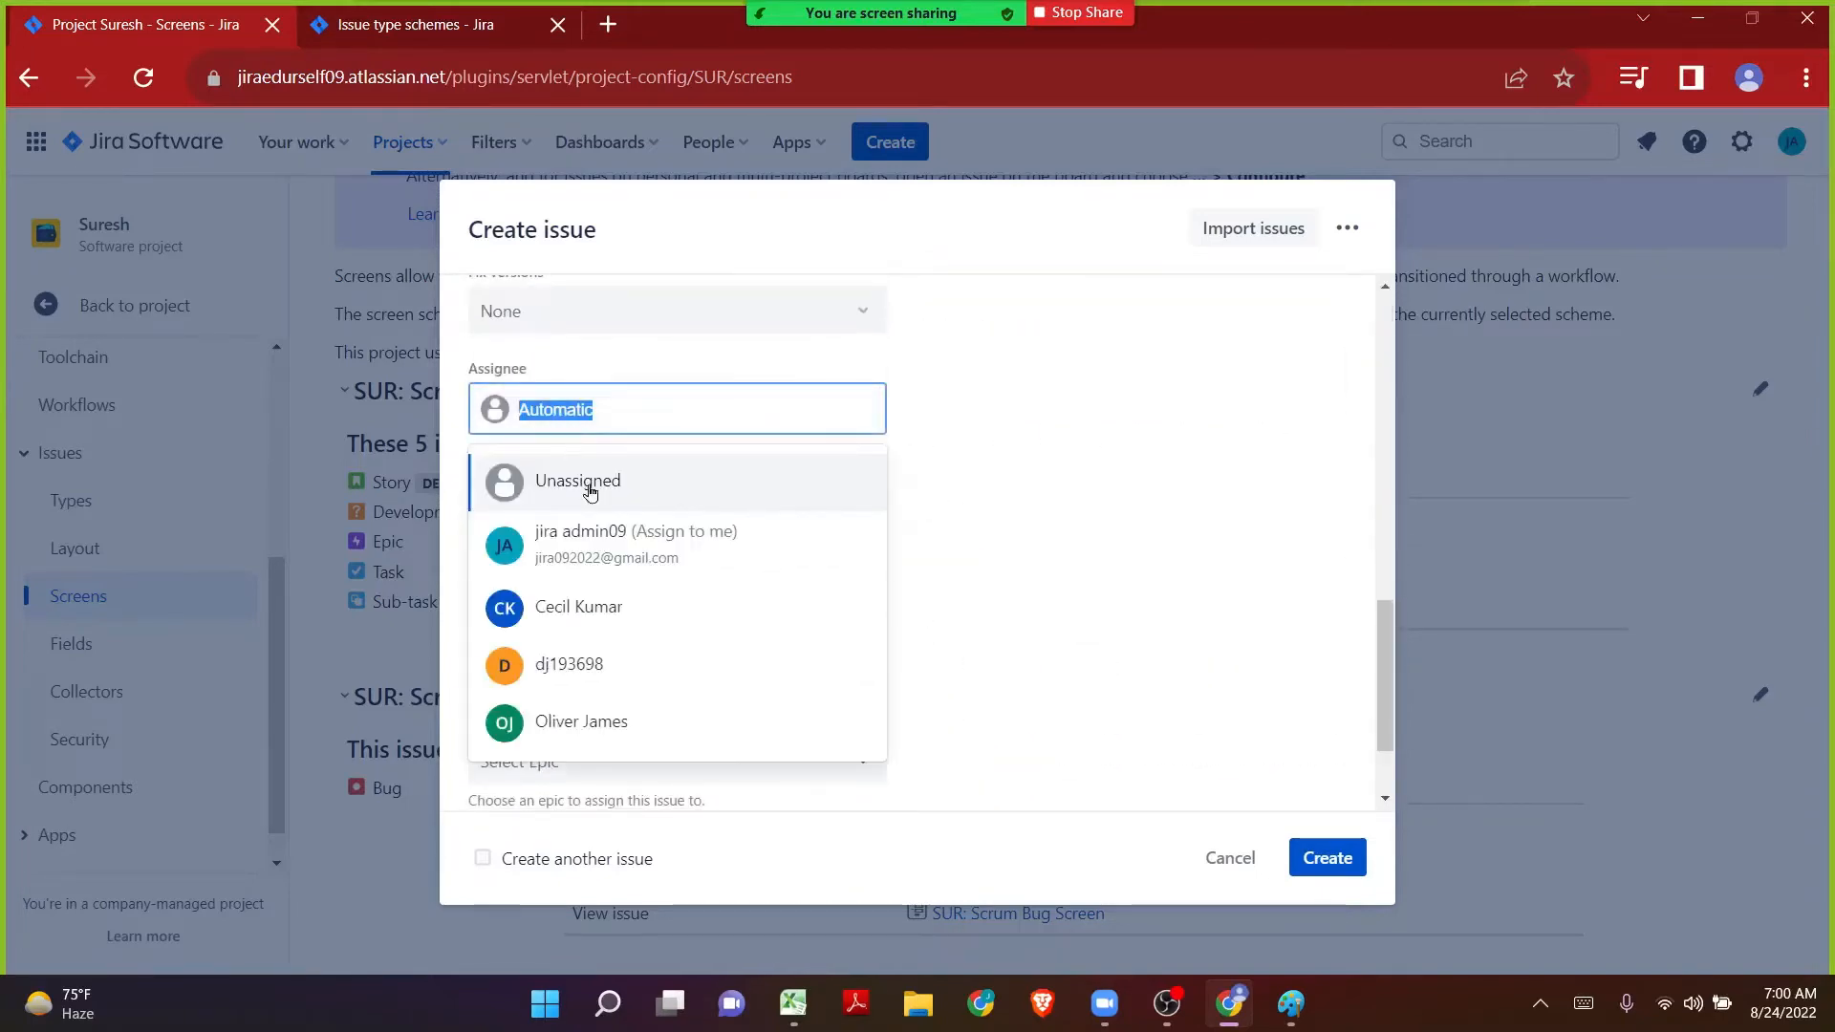
{"action": "left_click", "coordinate": [576, 604]}
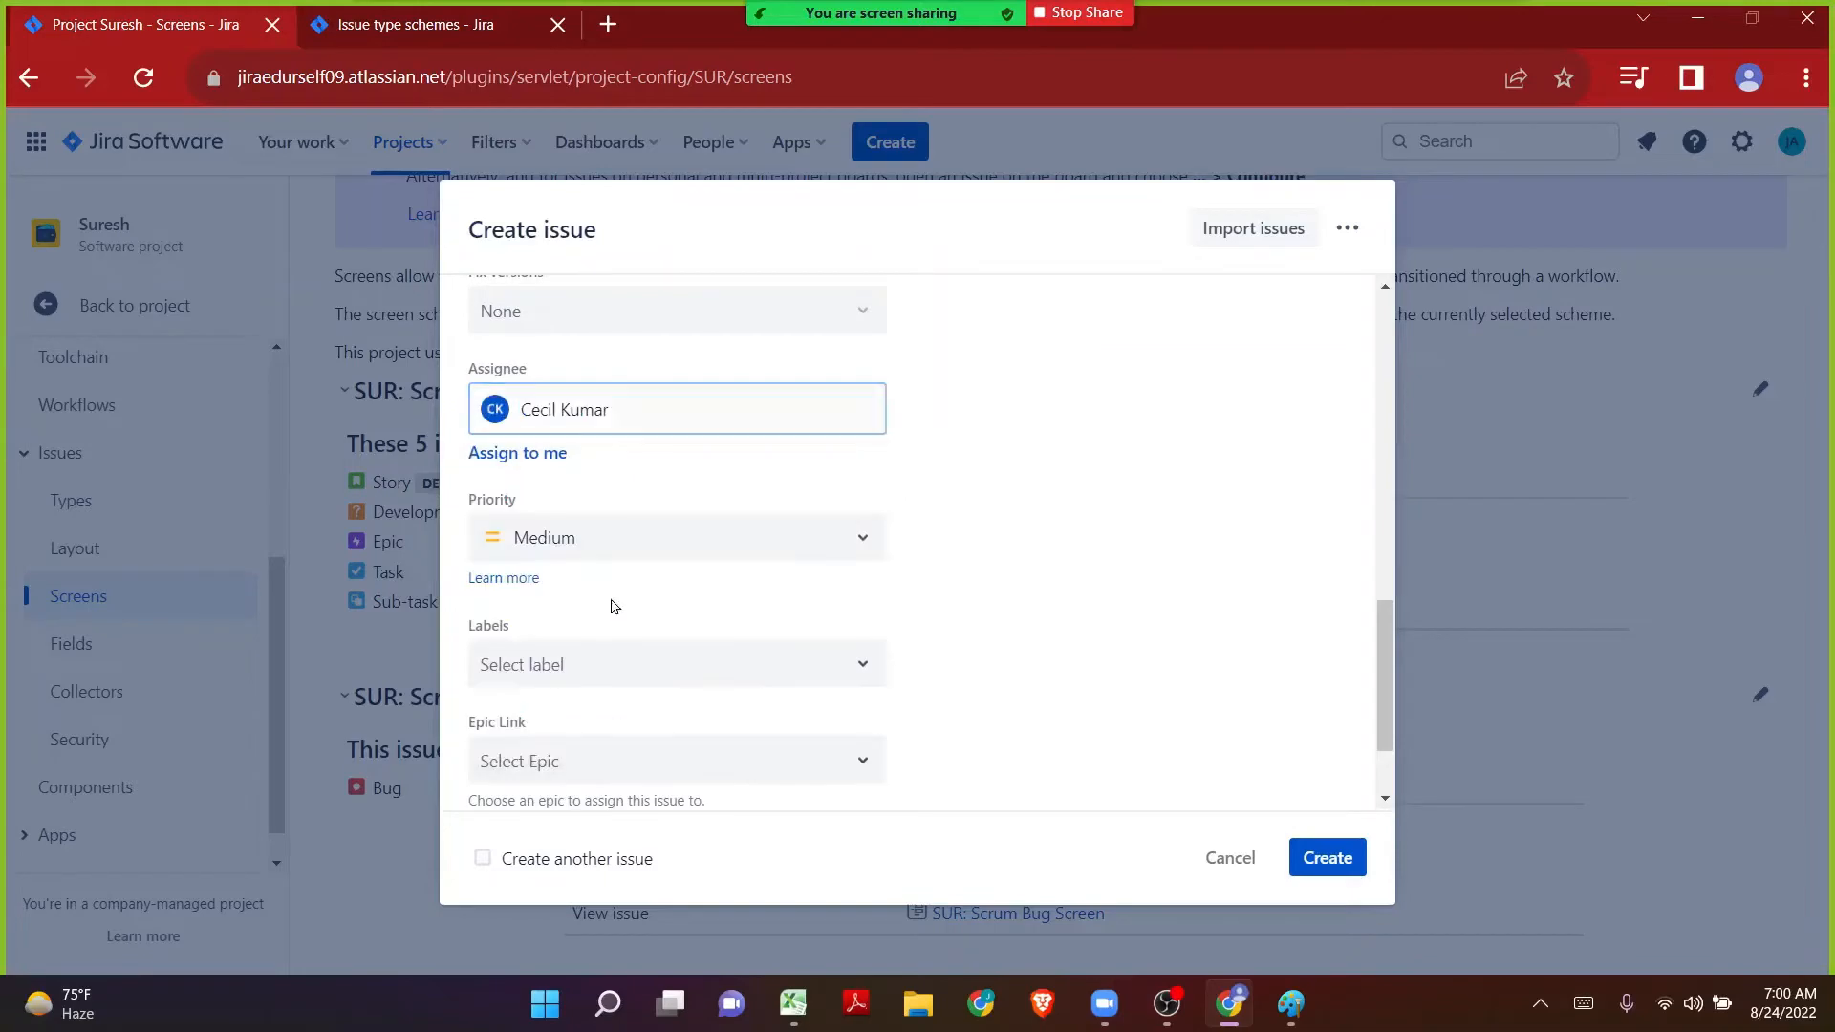
Create the Development issue and open the new SUR-1 issue for viewing.
{"action": "left_click", "coordinate": [1353, 864]}
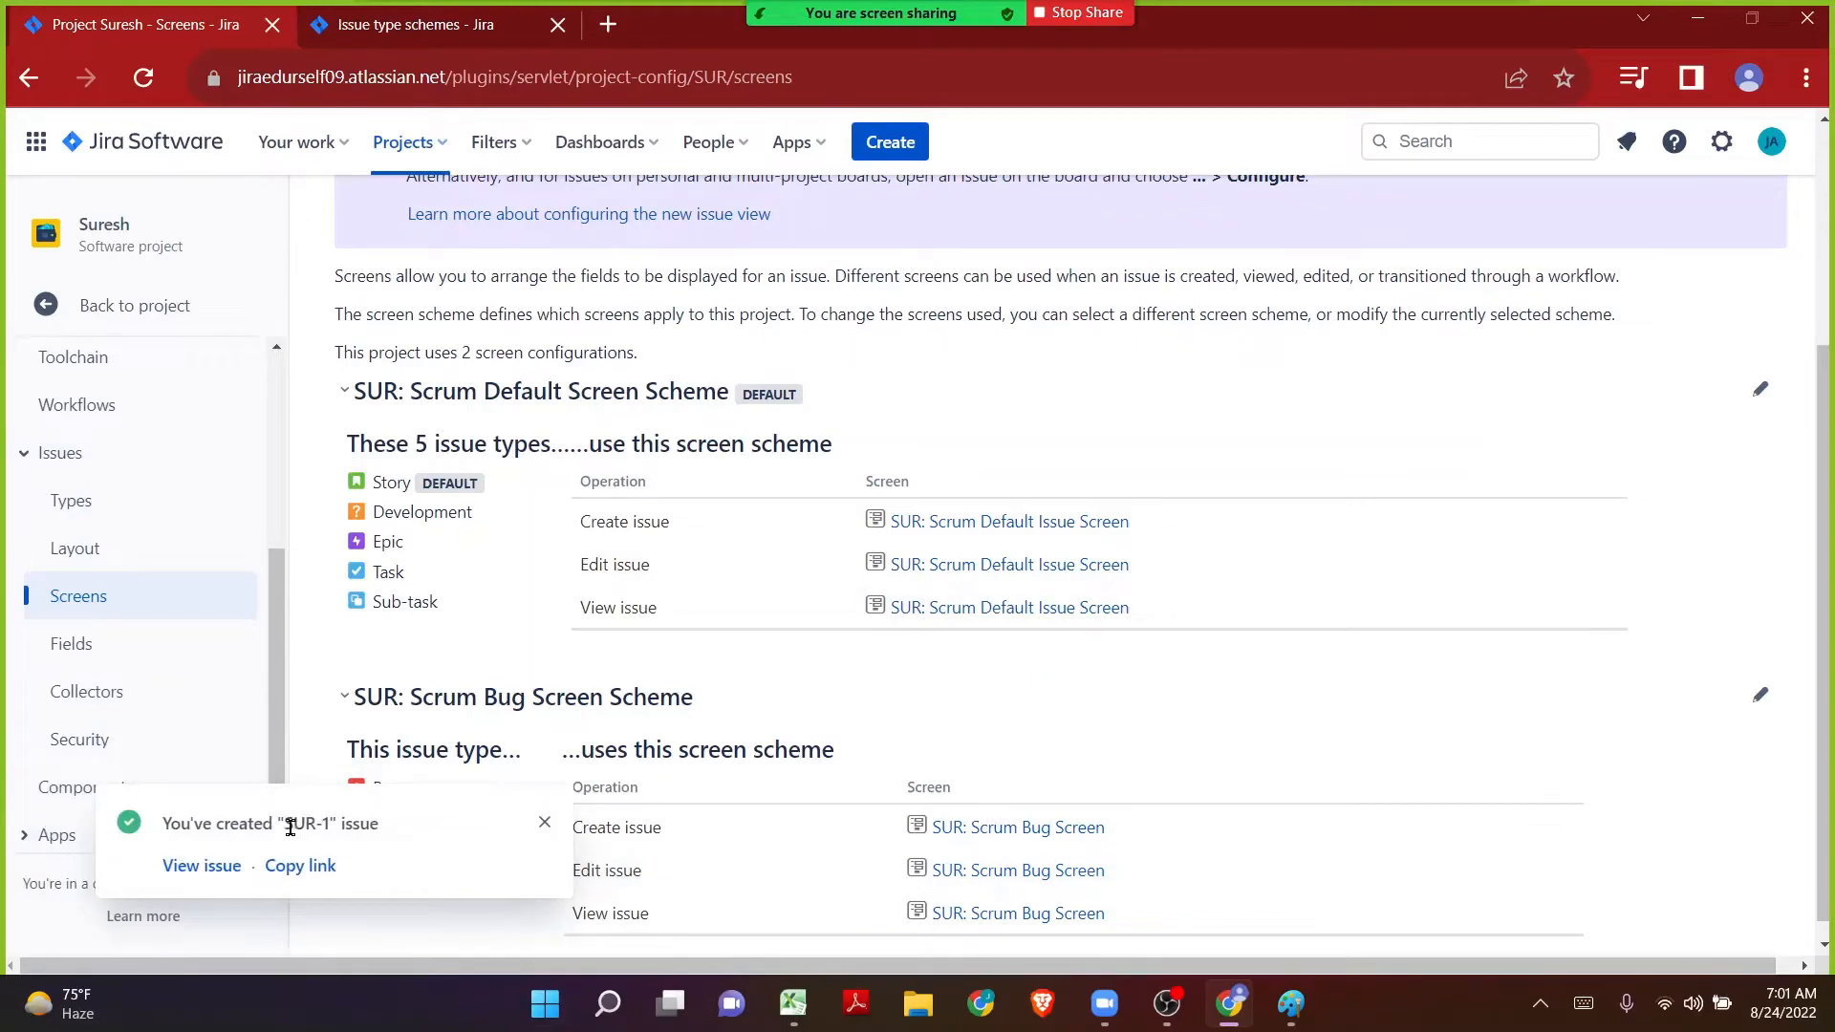
{"action": "left_click_drag", "start_coordinate": [290, 828], "coordinate": [332, 828]}
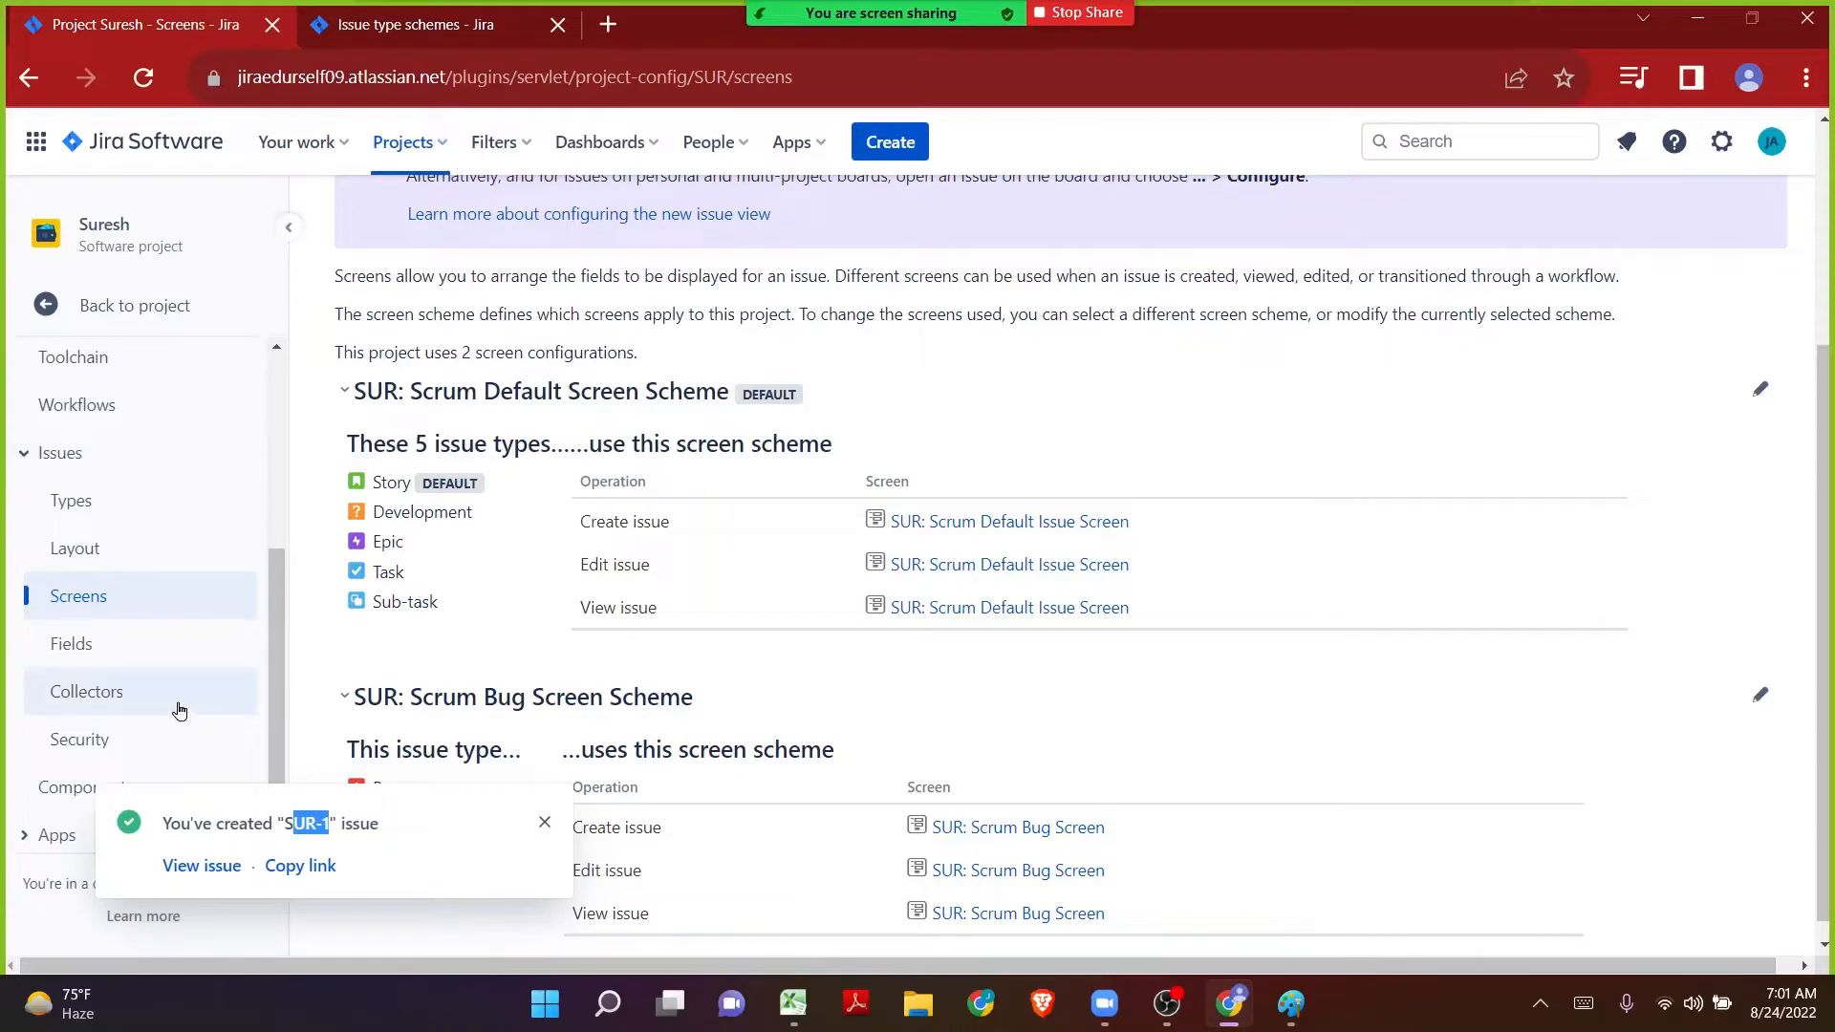
{"action": "left_click", "coordinate": [168, 863]}
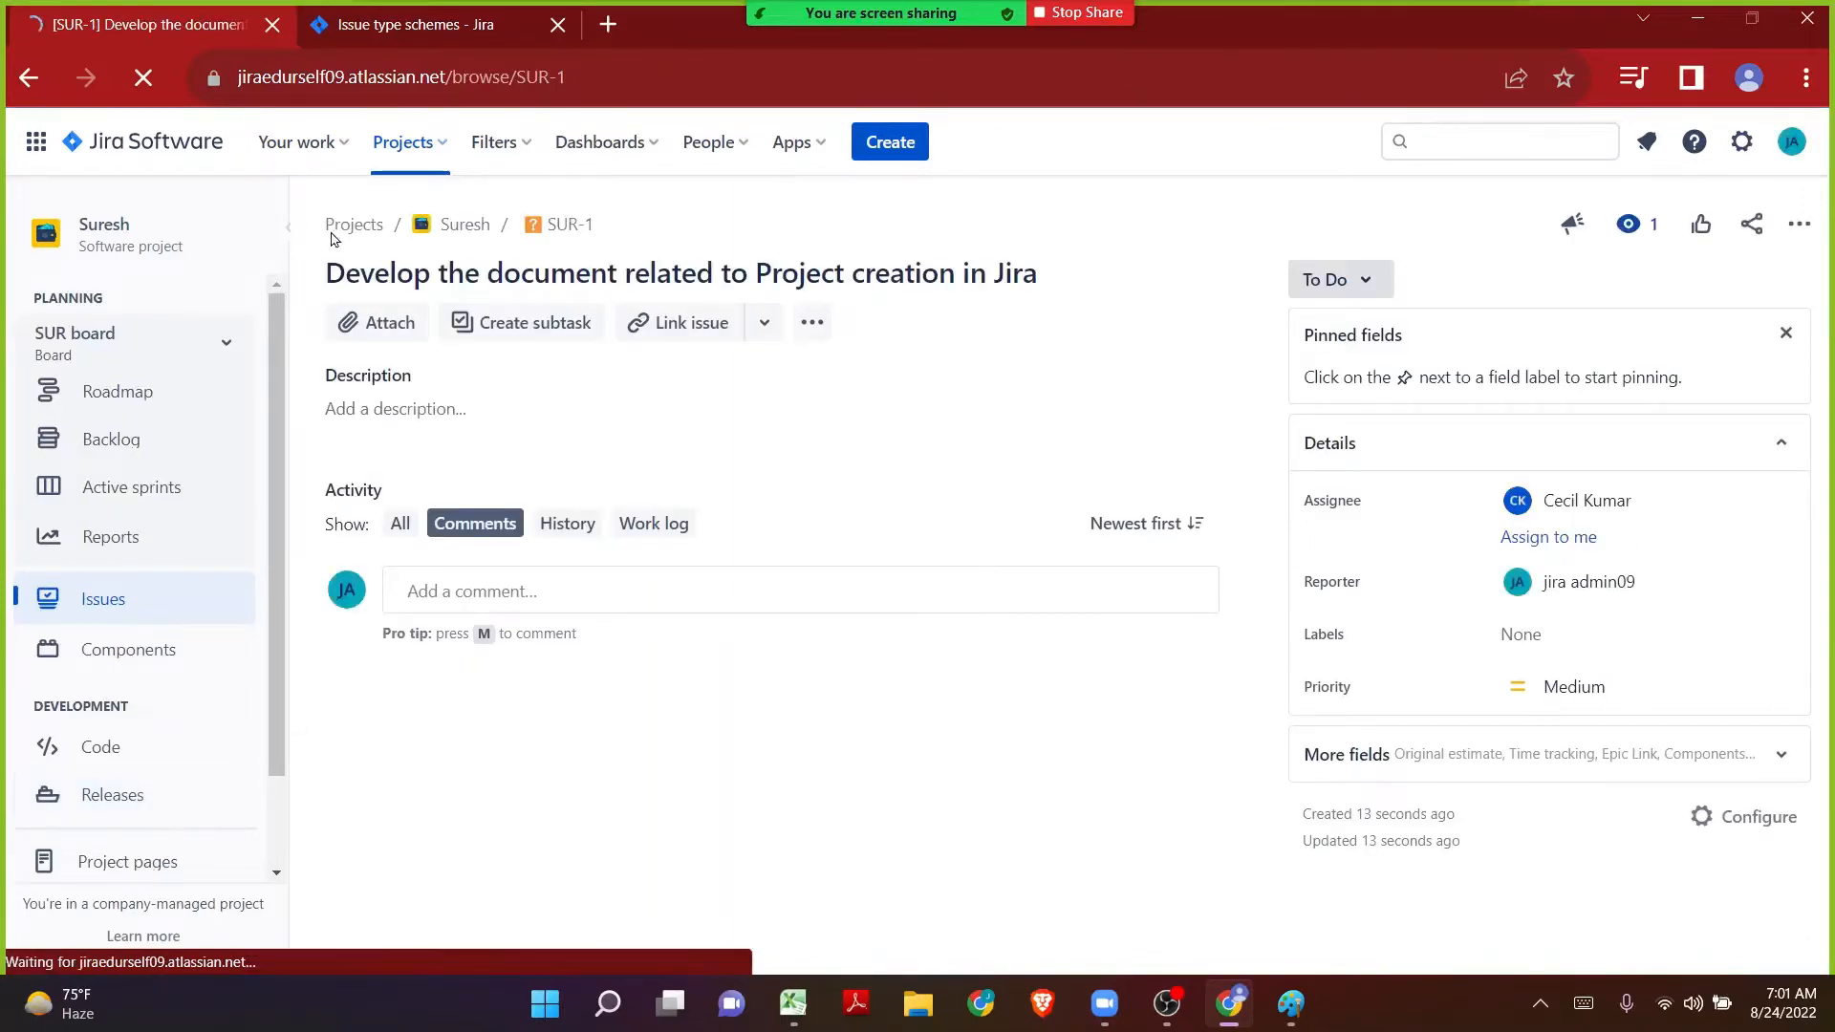
Replace the SUR-1 issue's summary with "XYZ" and save it.
{"action": "left_click", "coordinate": [348, 342]}
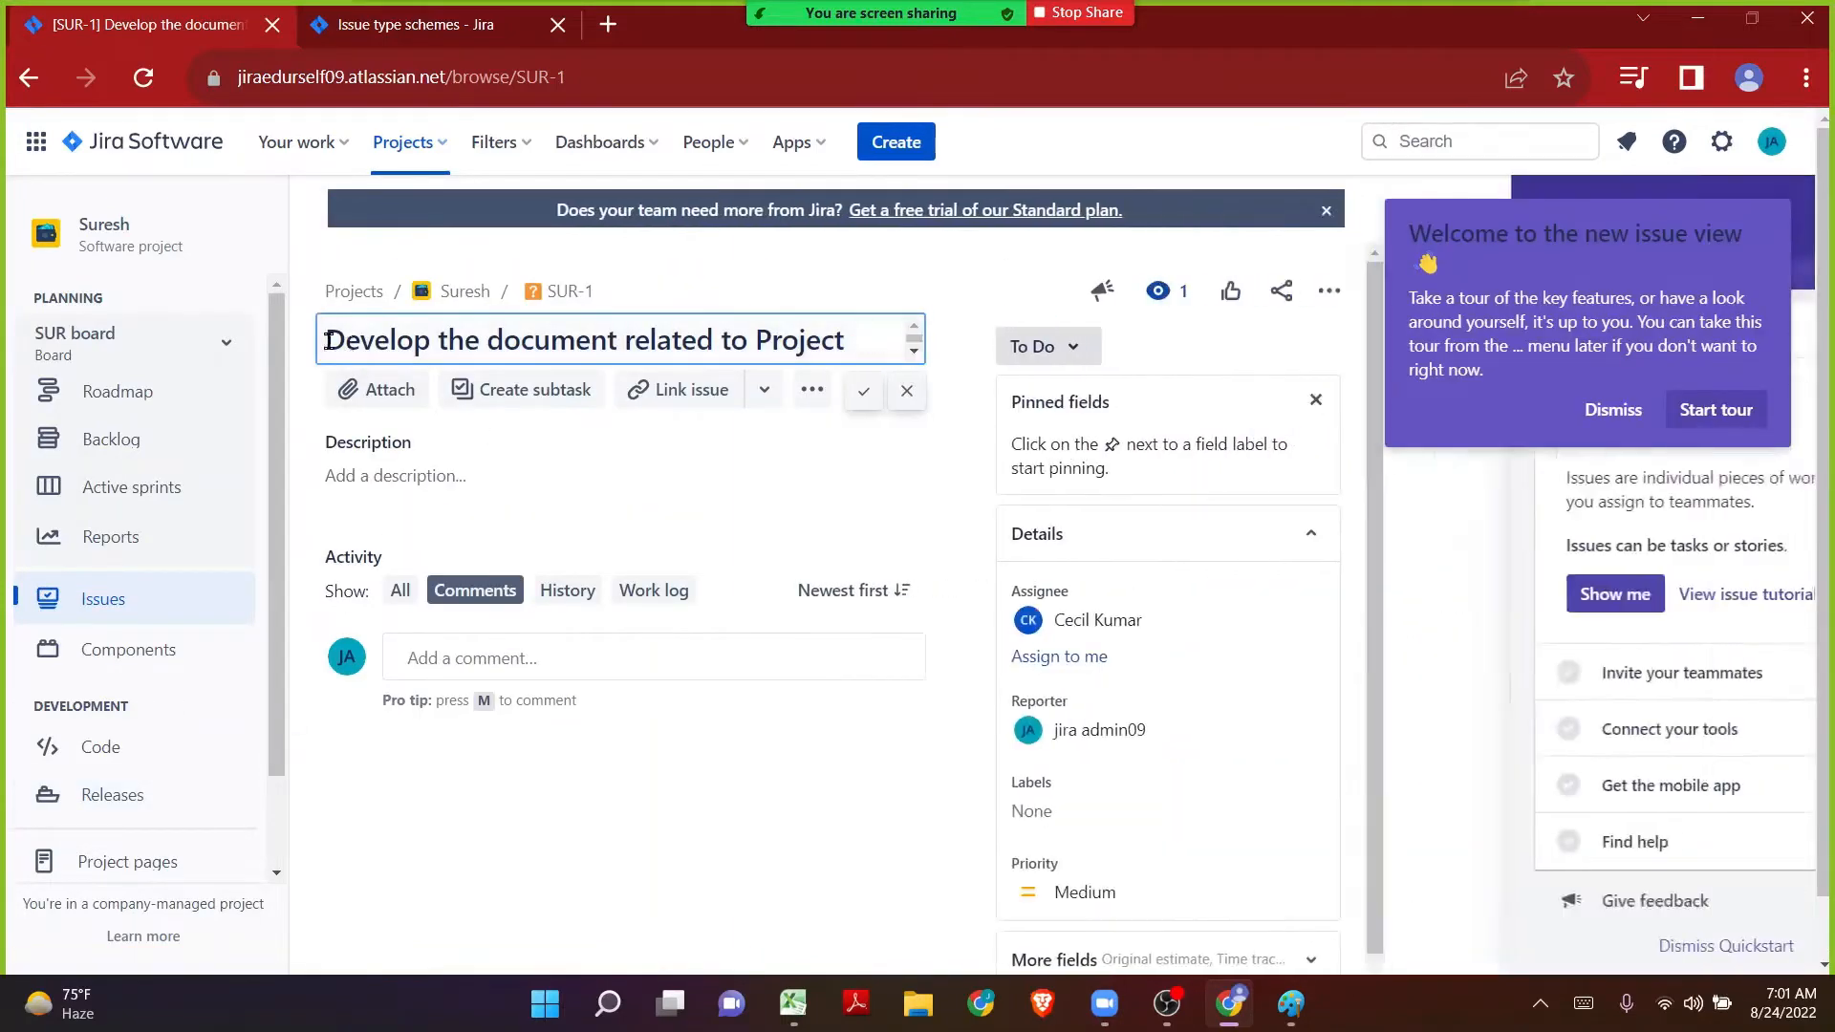
{"action": "left_click_drag", "start_coordinate": [326, 341], "coordinate": [697, 361]}
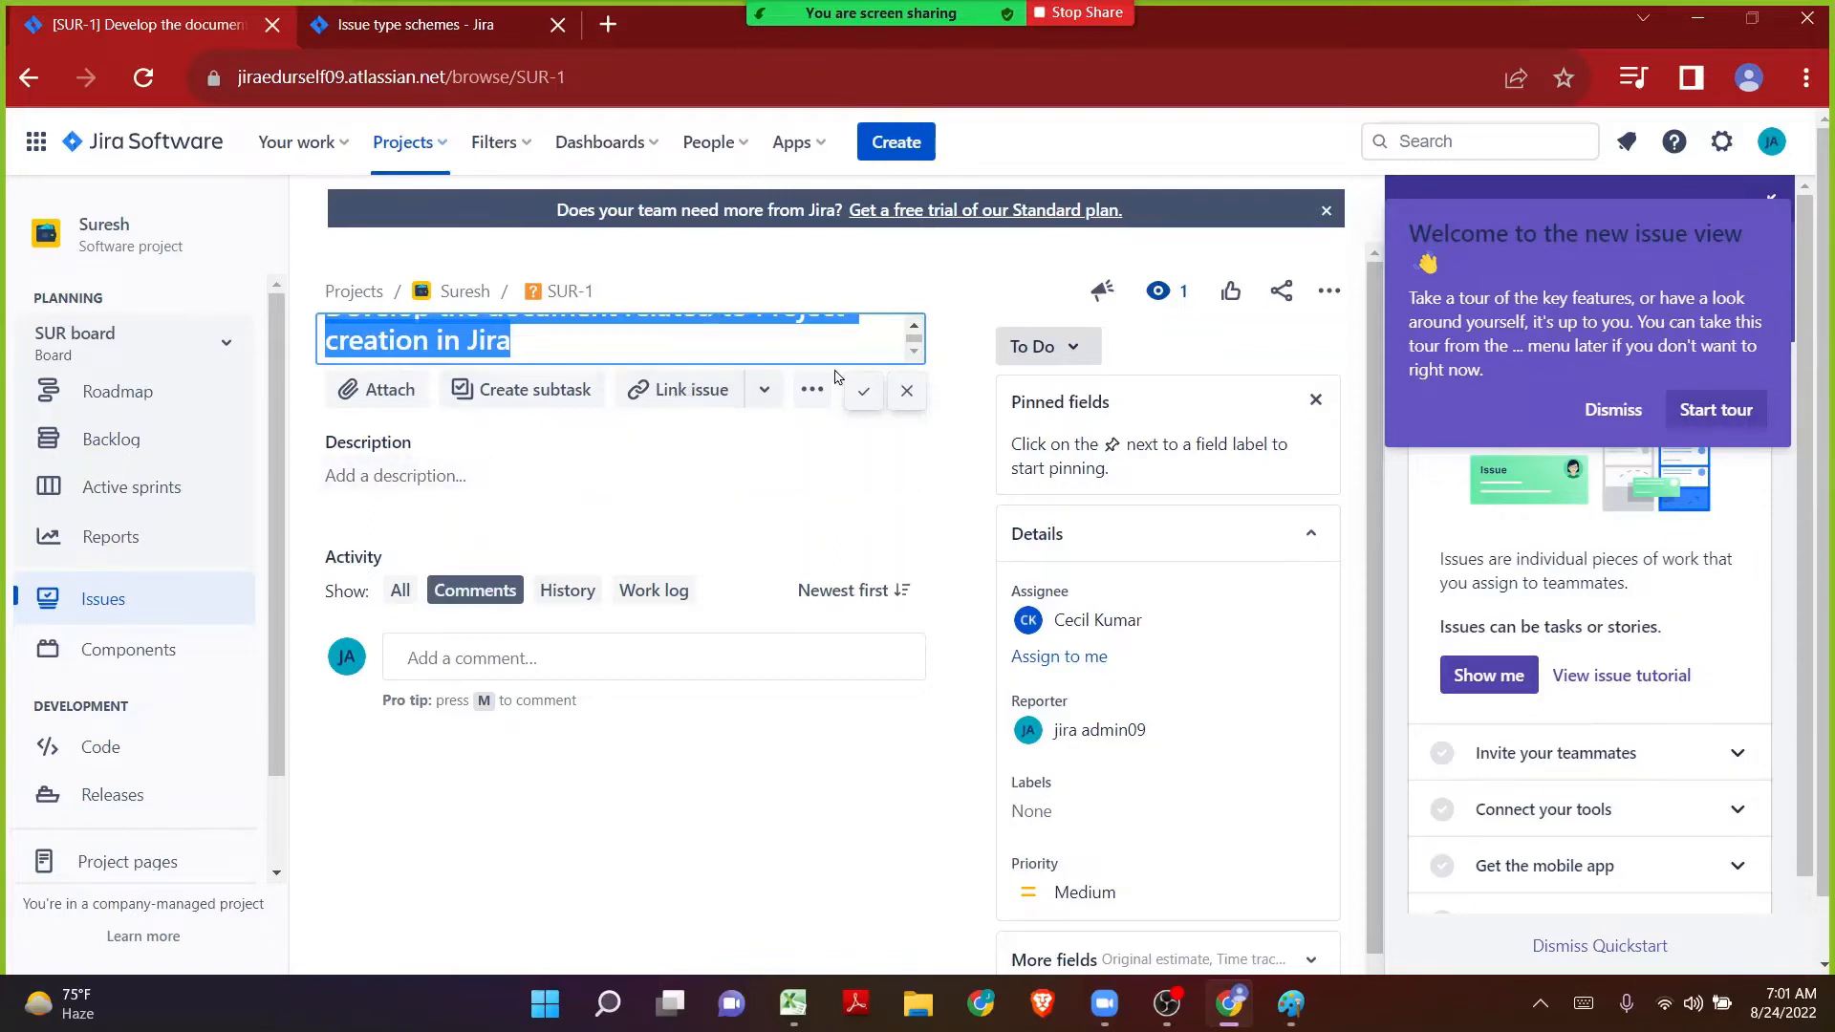
{"action": "left_click_drag", "start_coordinate": [586, 344], "coordinate": [330, 317]}
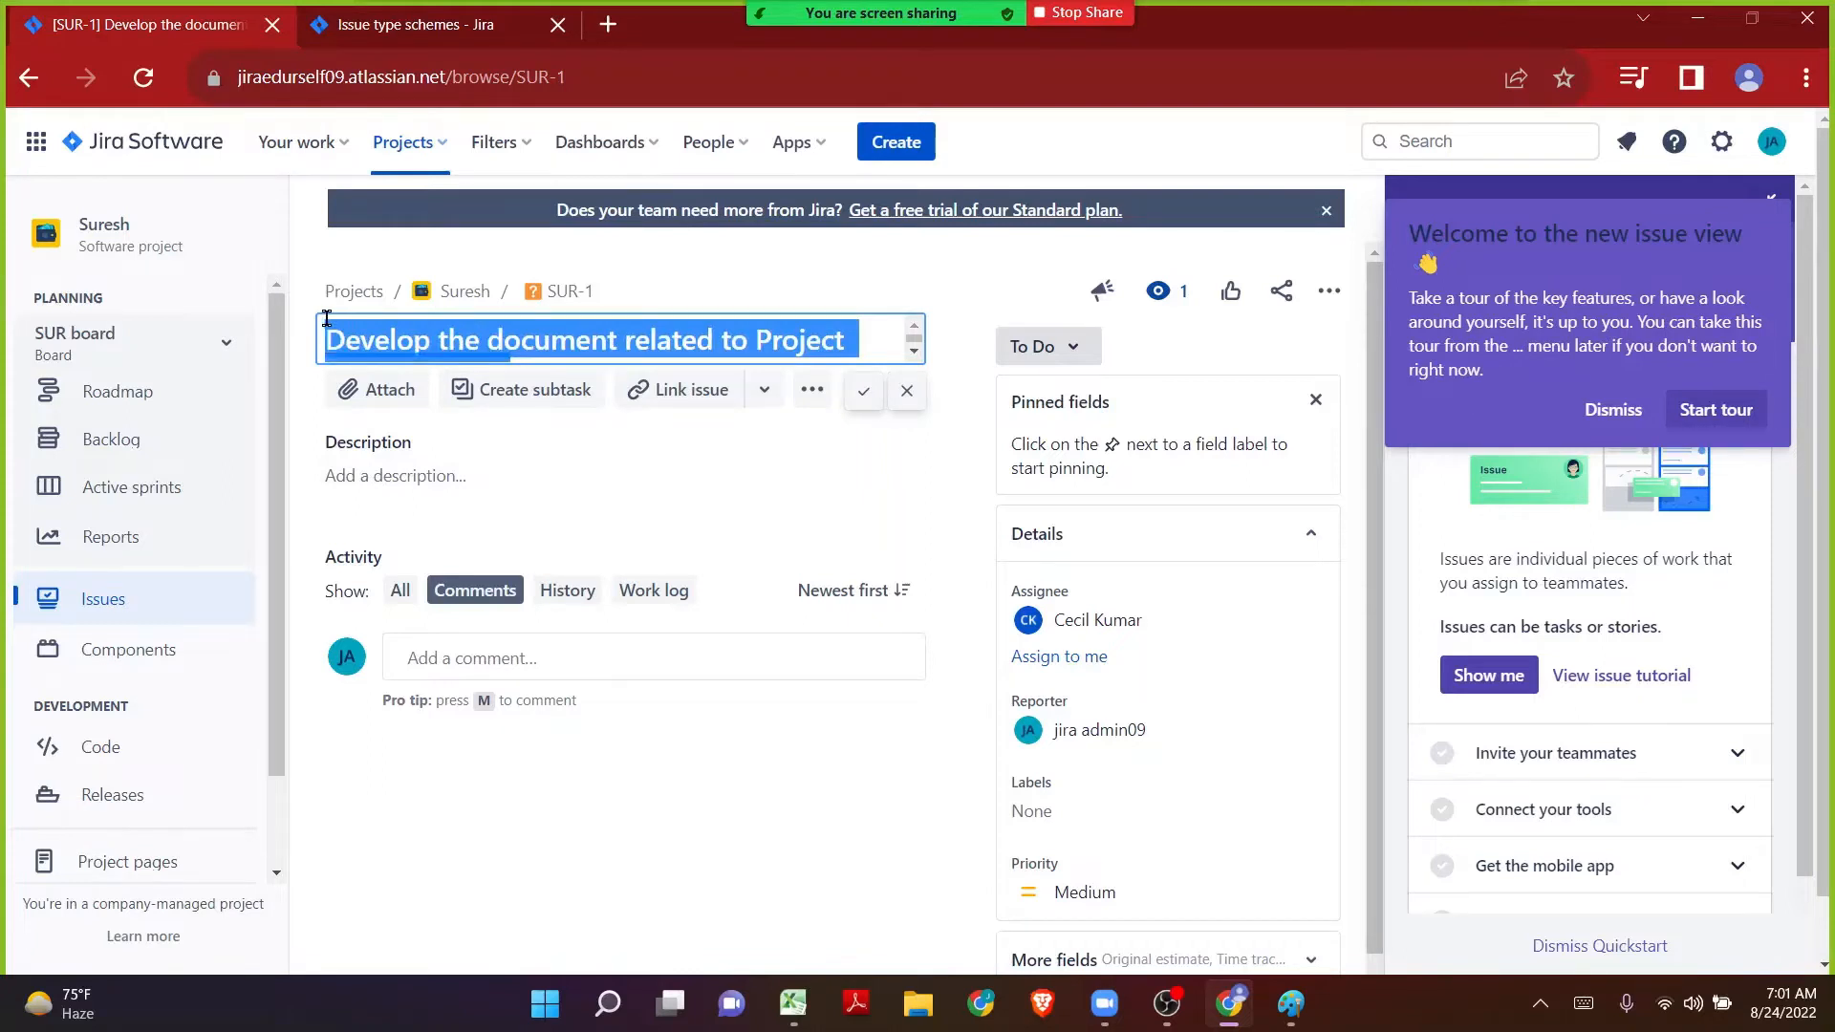
{"action": "type", "text": "XYZ"}
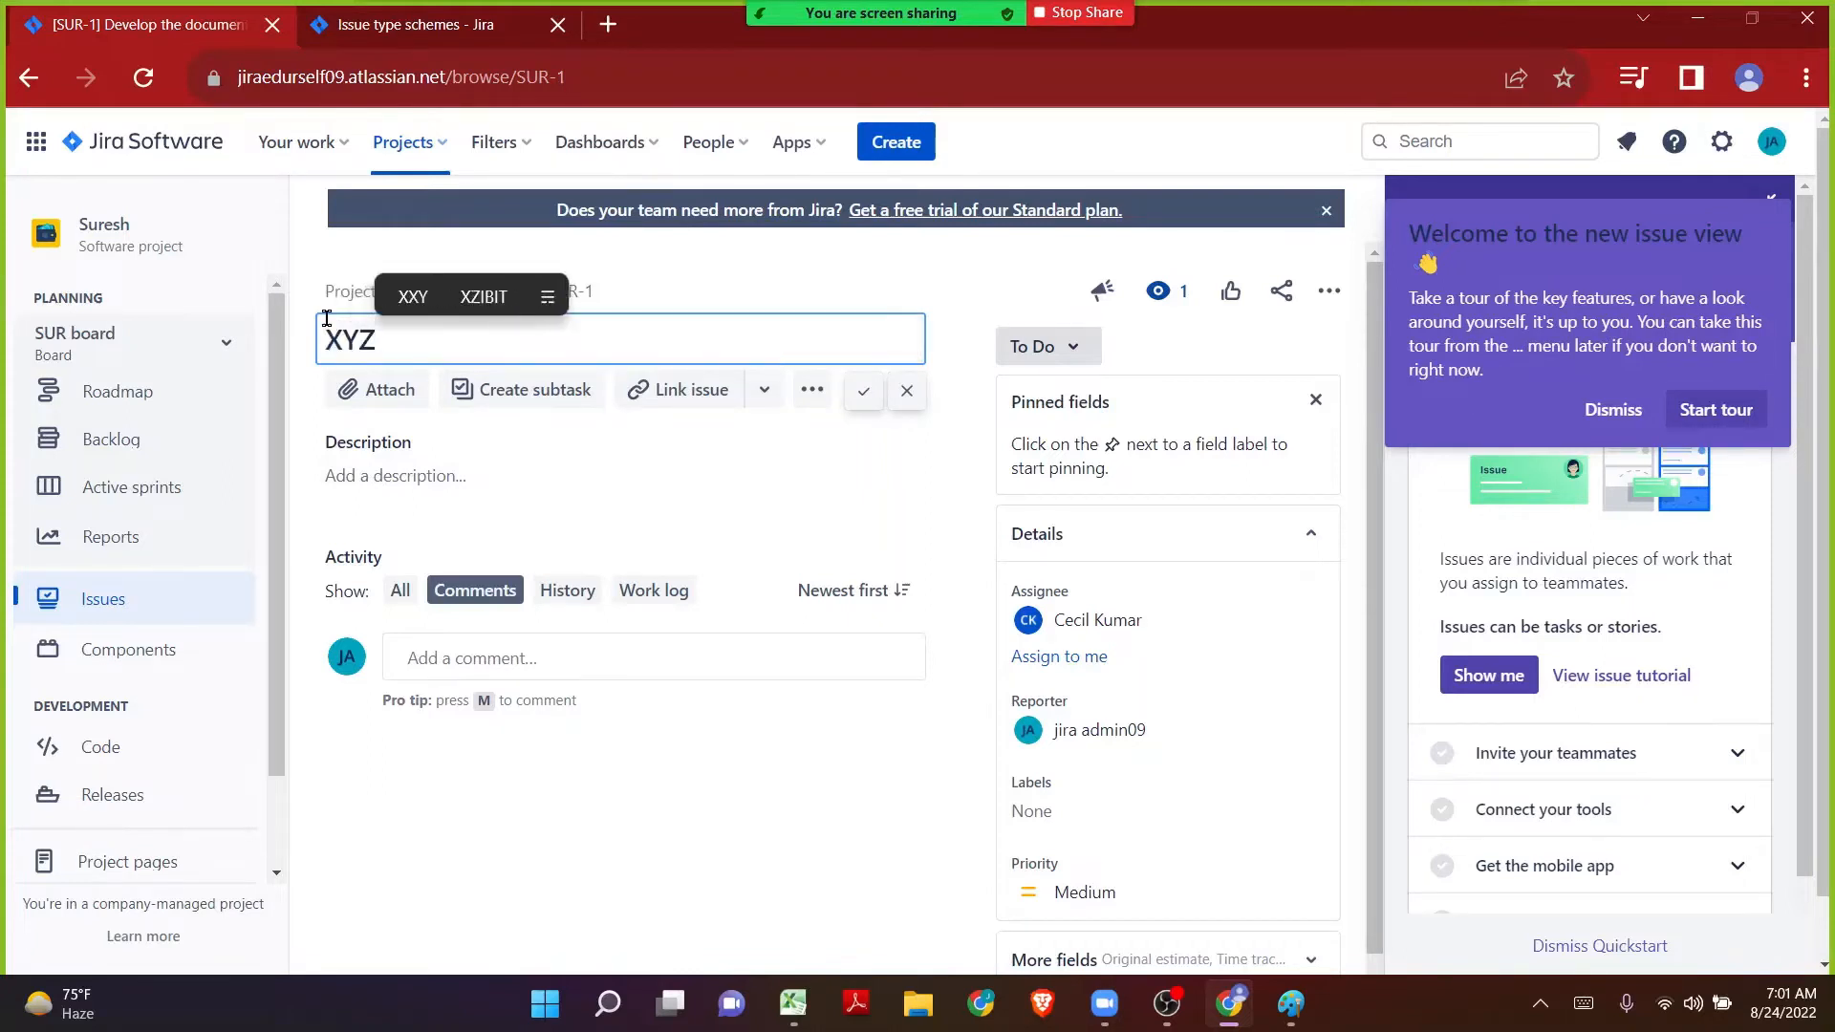
{"action": "left_click", "coordinate": [427, 240]}
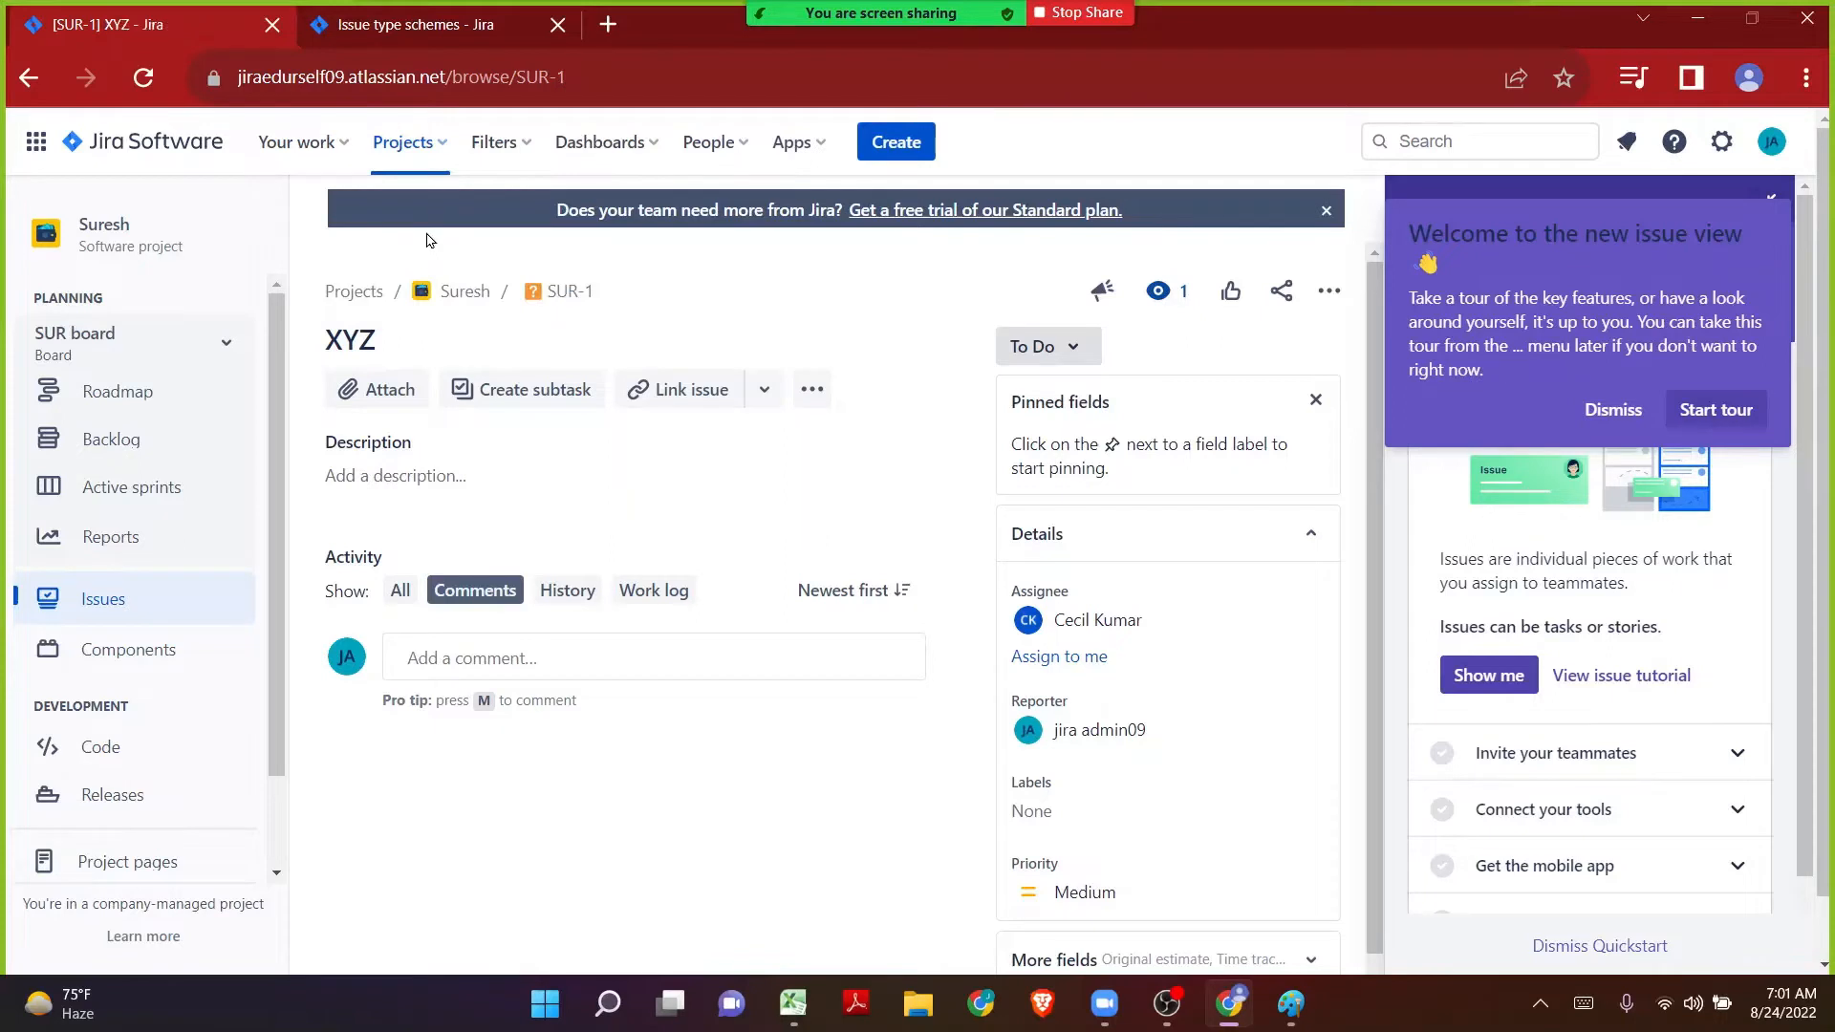
Add the description "dad" to the issue and save it.
{"action": "left_click", "coordinate": [345, 481]}
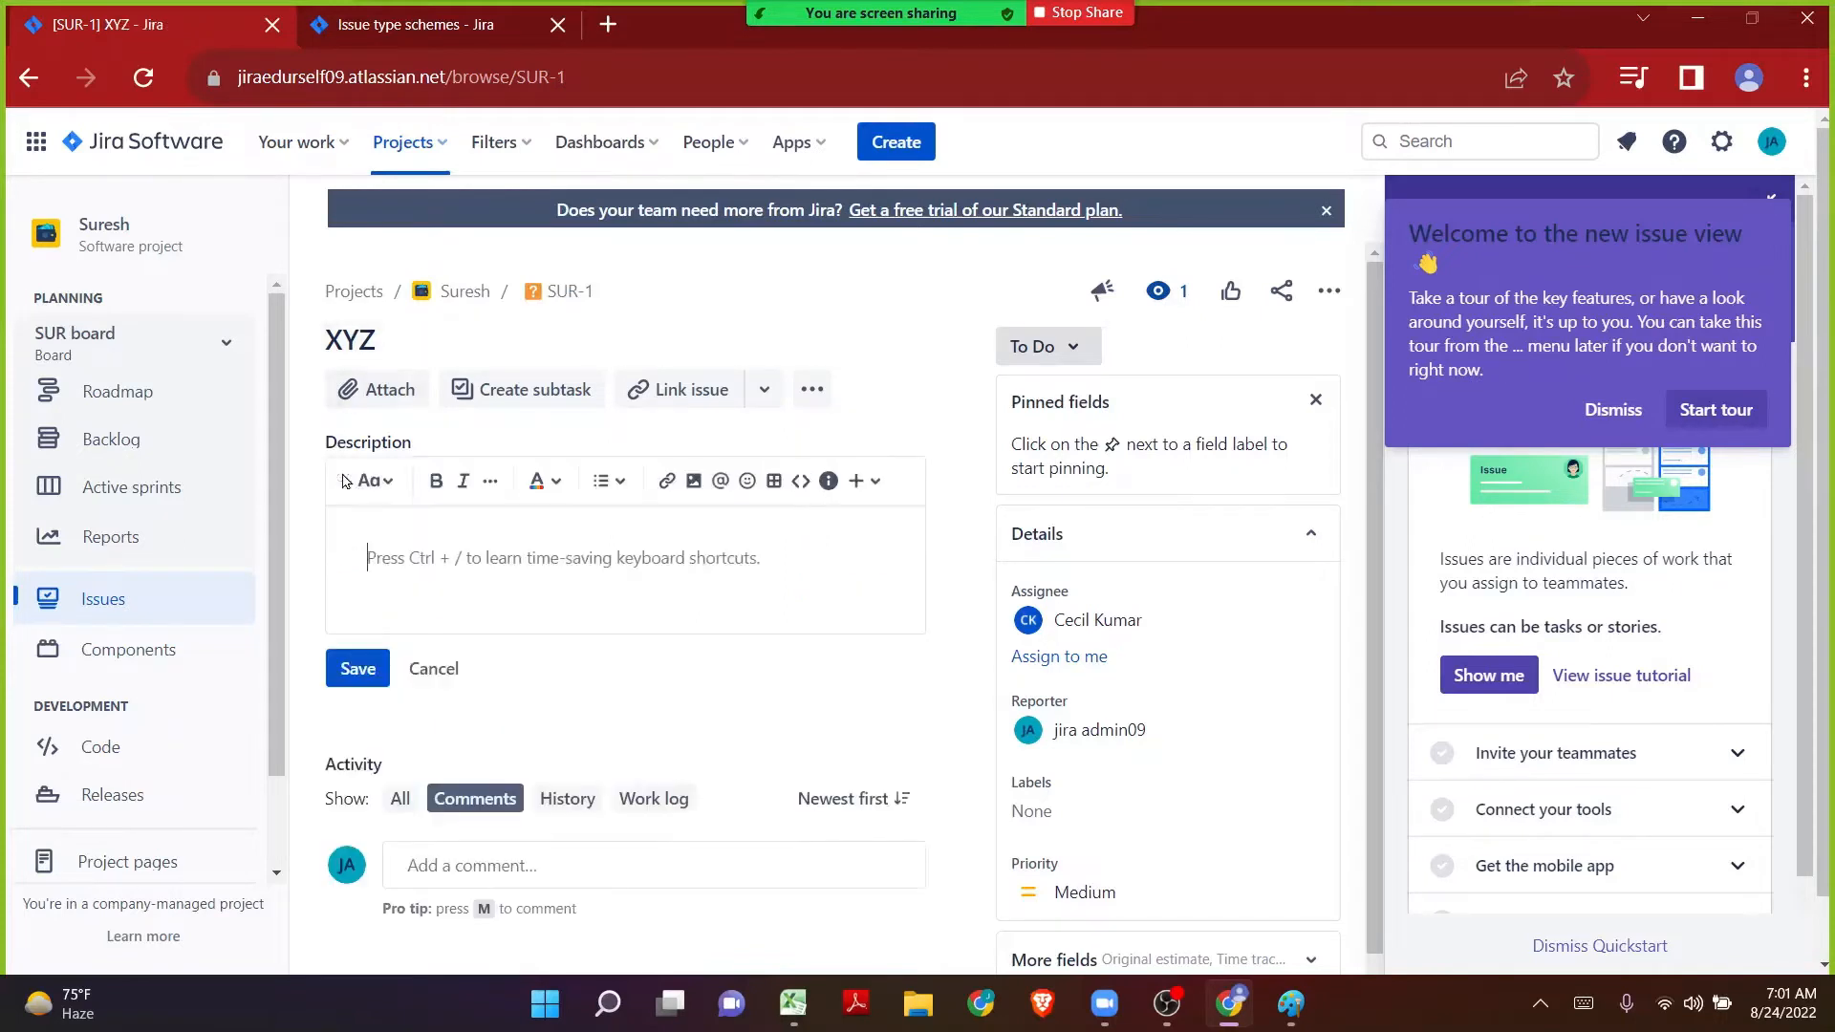
{"action": "type", "text": "dad"}
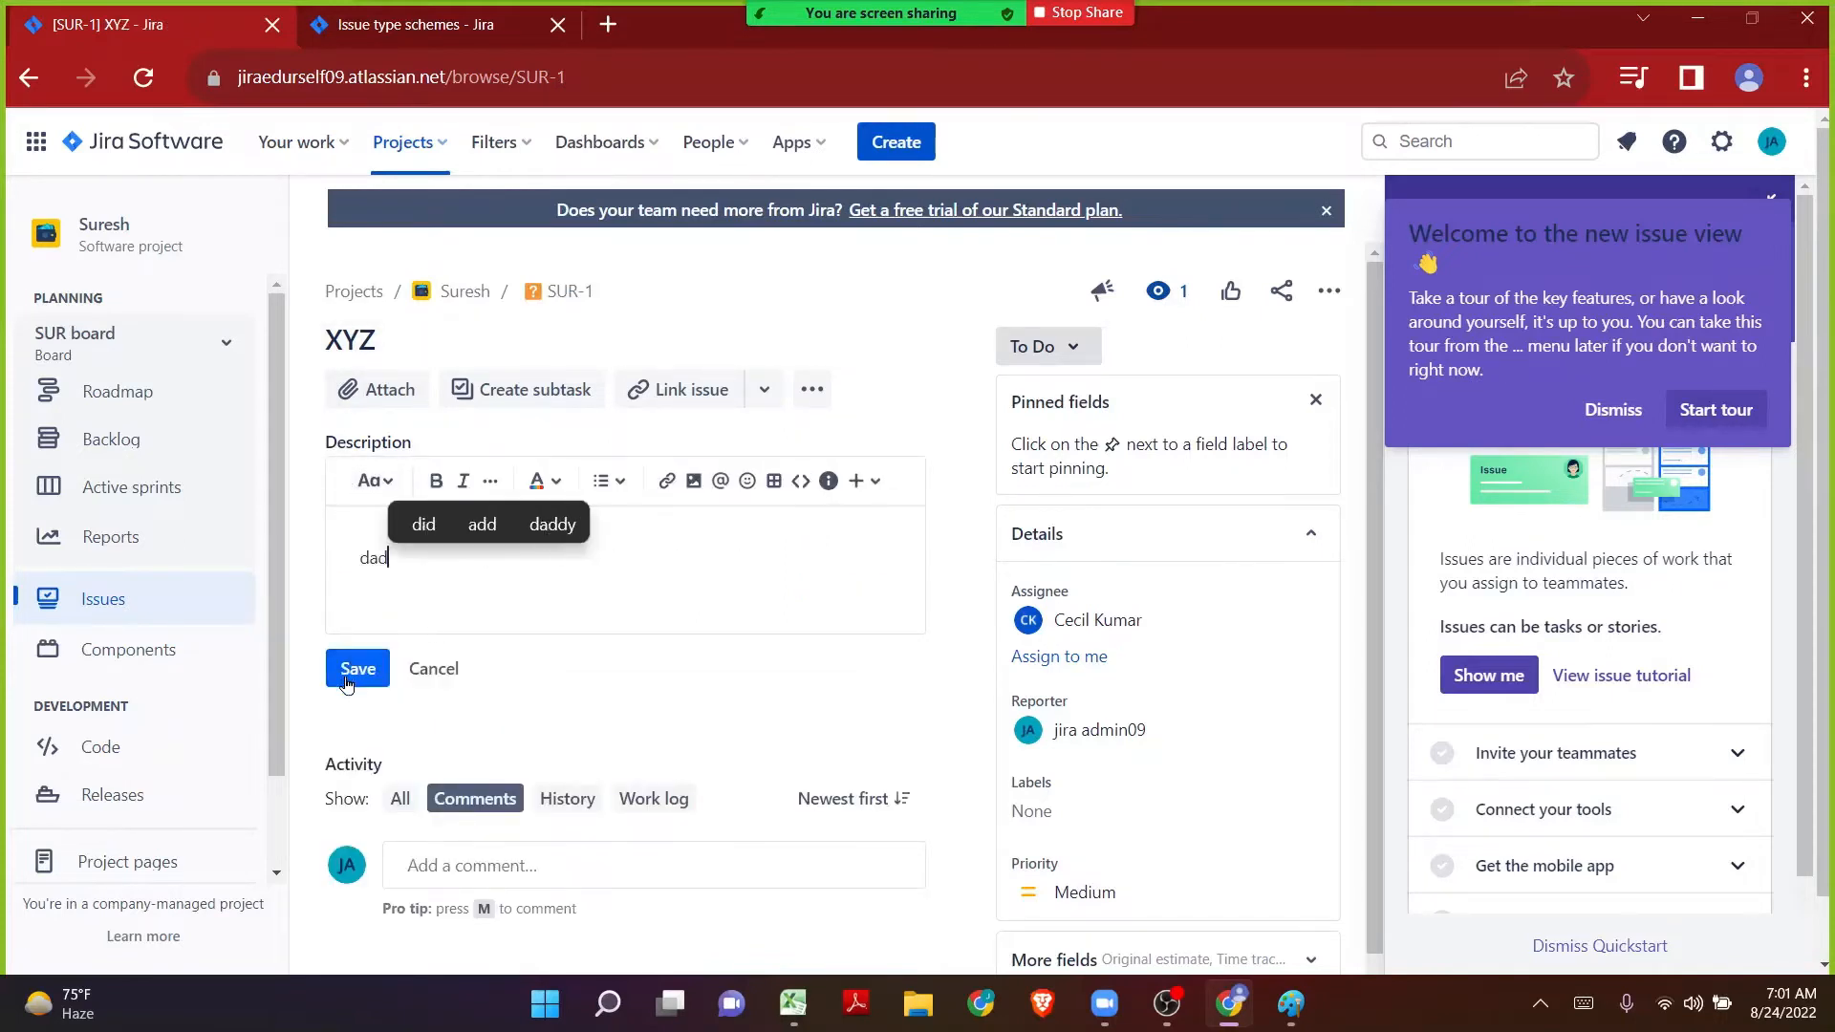
{"action": "left_click", "coordinate": [356, 671]}
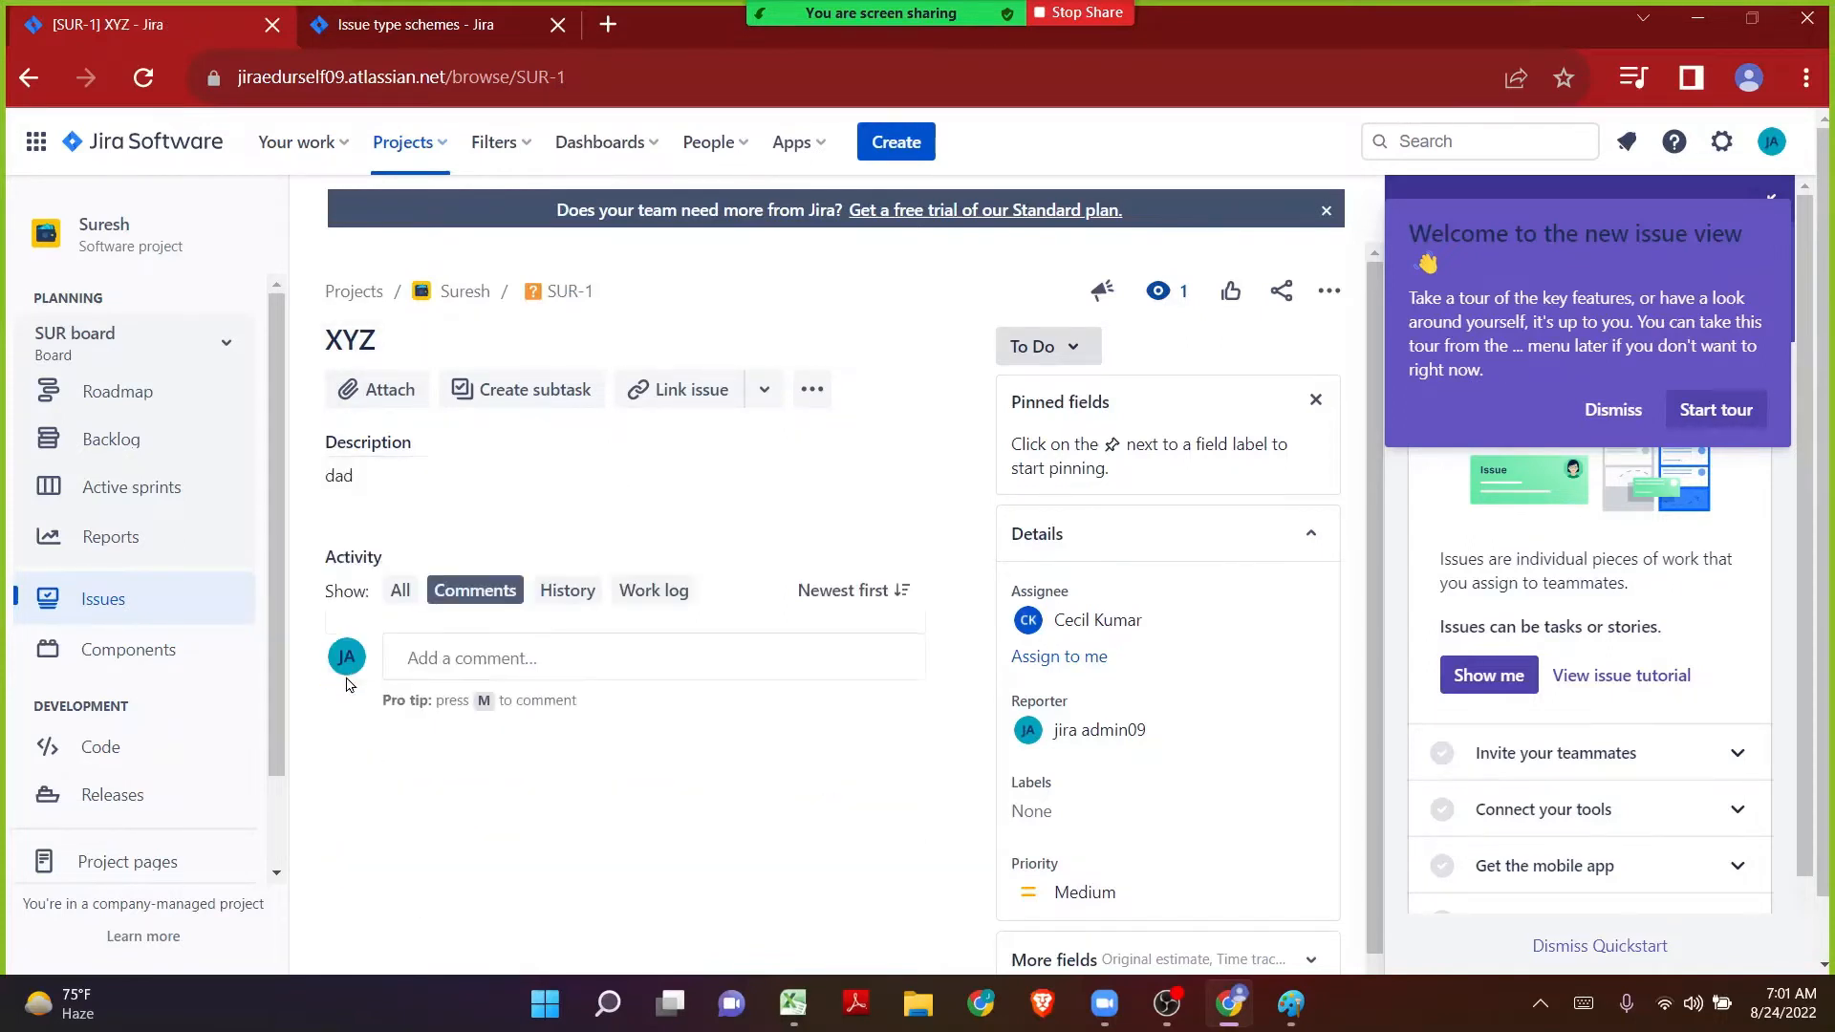
Change the issue's assignee to Unassigned and its priority to Highest.
{"action": "left_click", "coordinate": [1075, 622]}
{"action": "left_click", "coordinate": [1089, 675]}
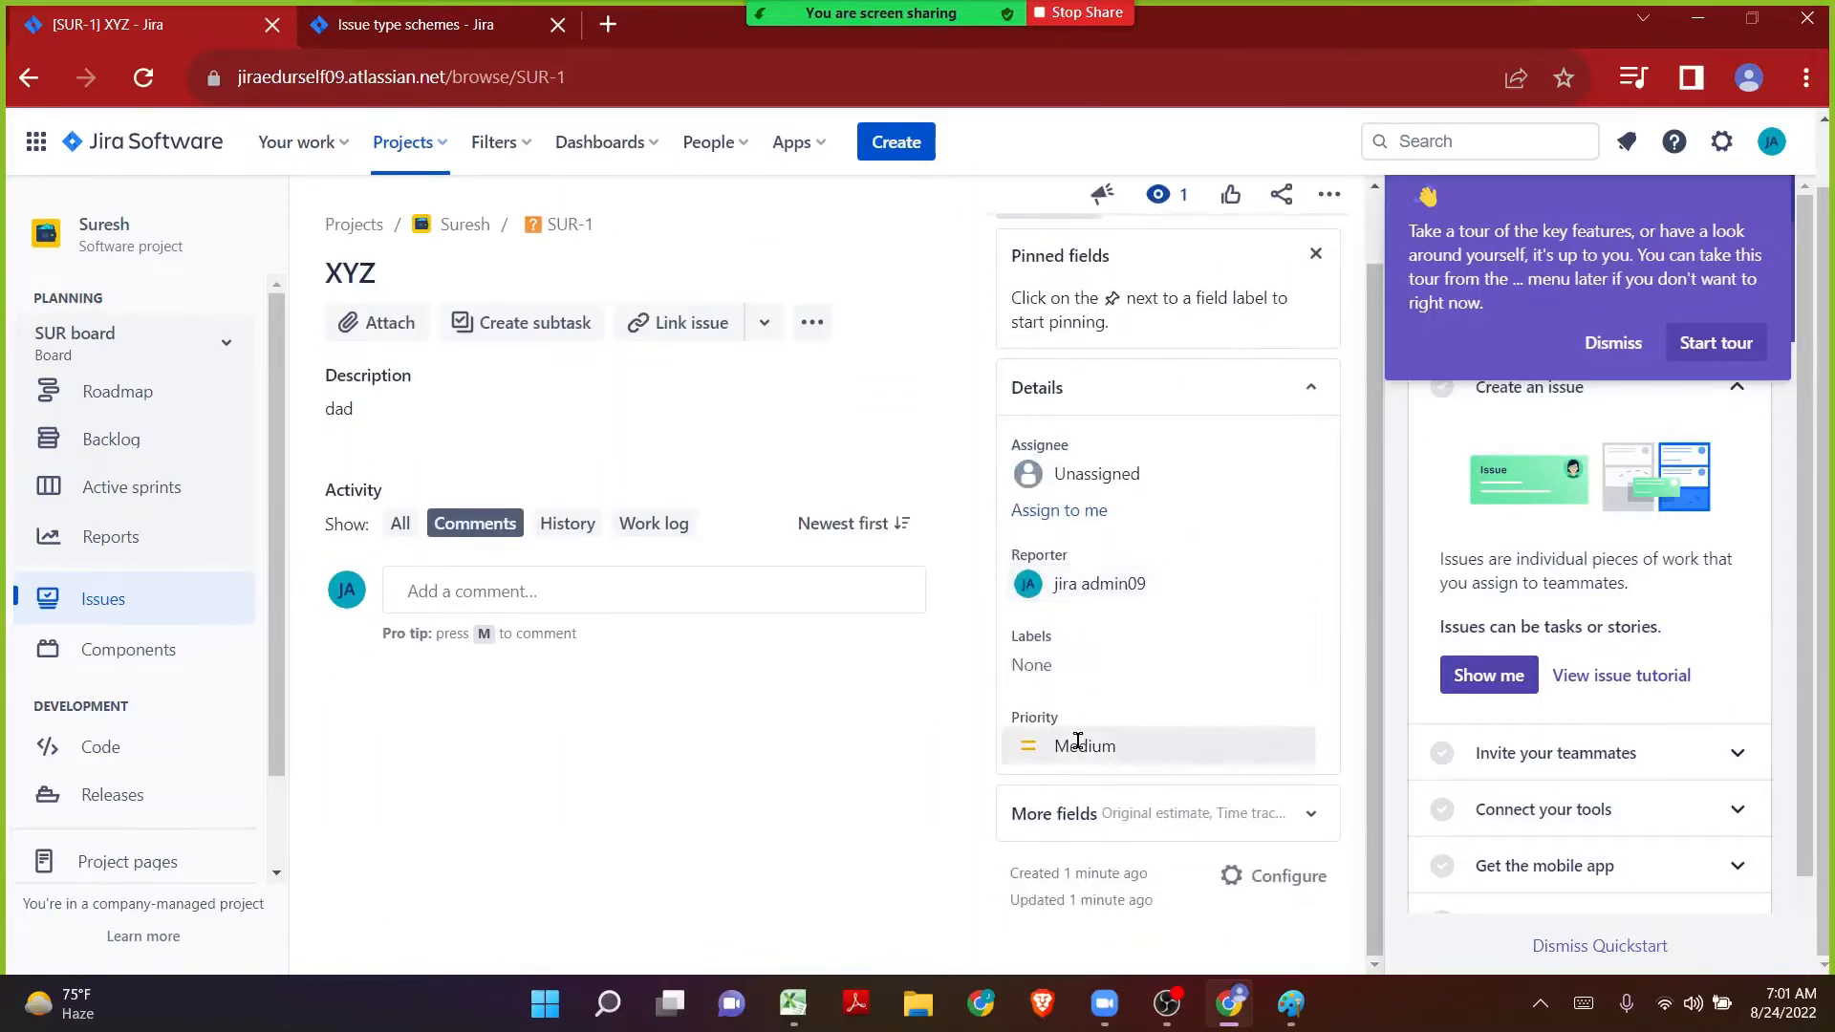
{"action": "left_click", "coordinate": [1071, 745]}
{"action": "left_click", "coordinate": [1077, 814]}
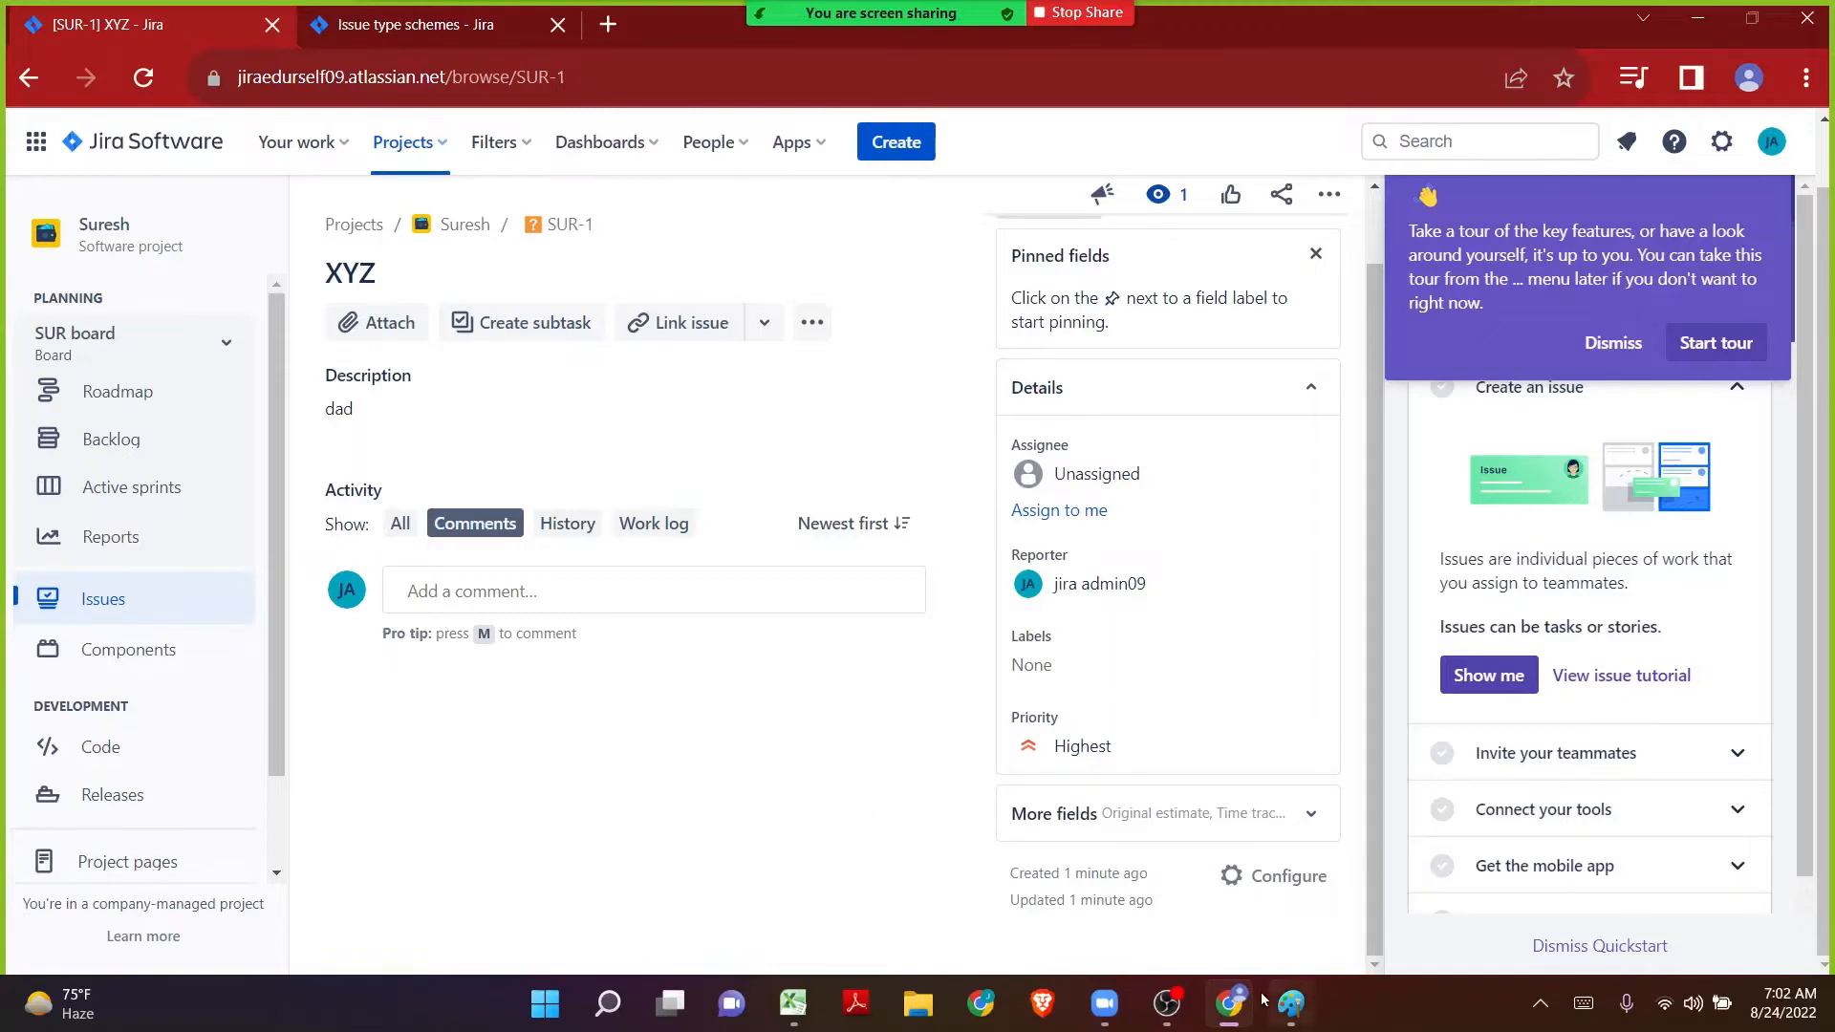
Switch to Paint and draw a blue rectangle of about 159 × 53 px beside the upper "Create issue Screen", containing the text "12".
{"action": "left_click", "coordinate": [1290, 1003]}
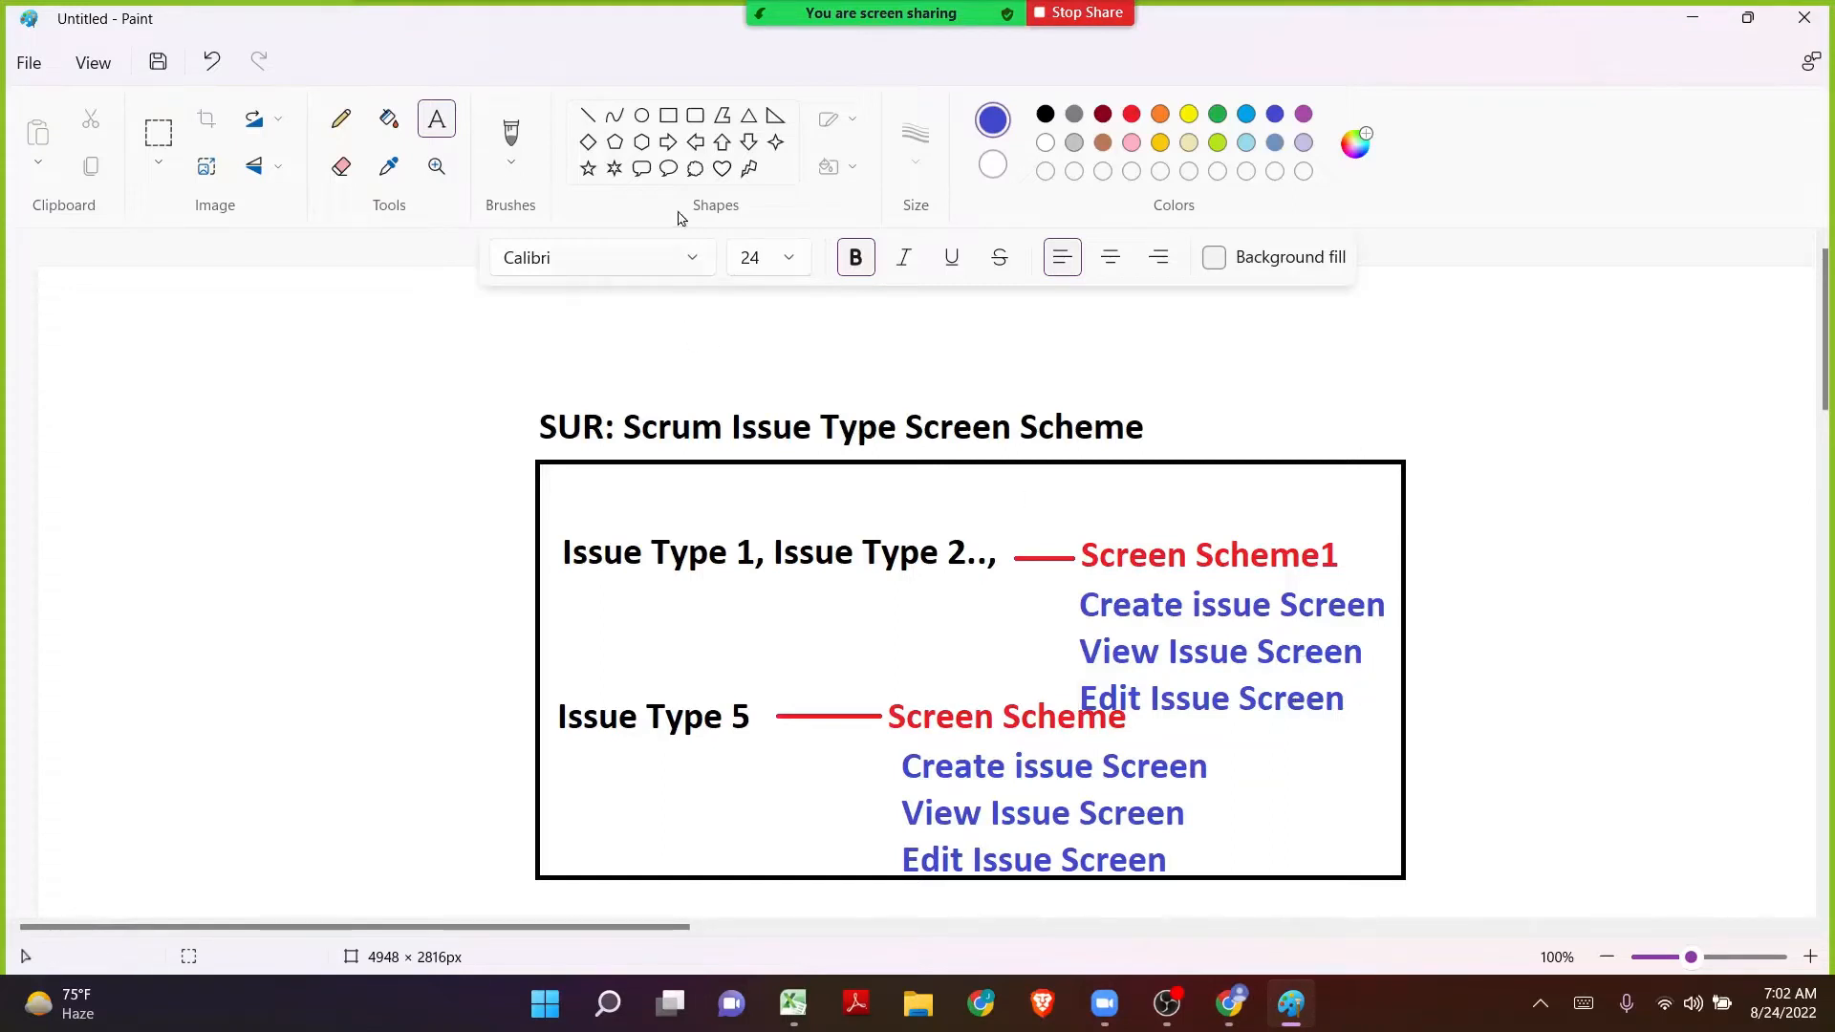
{"action": "left_click", "coordinate": [668, 118]}
{"action": "left_click_drag", "start_coordinate": [1416, 584], "coordinate": [1568, 634]}
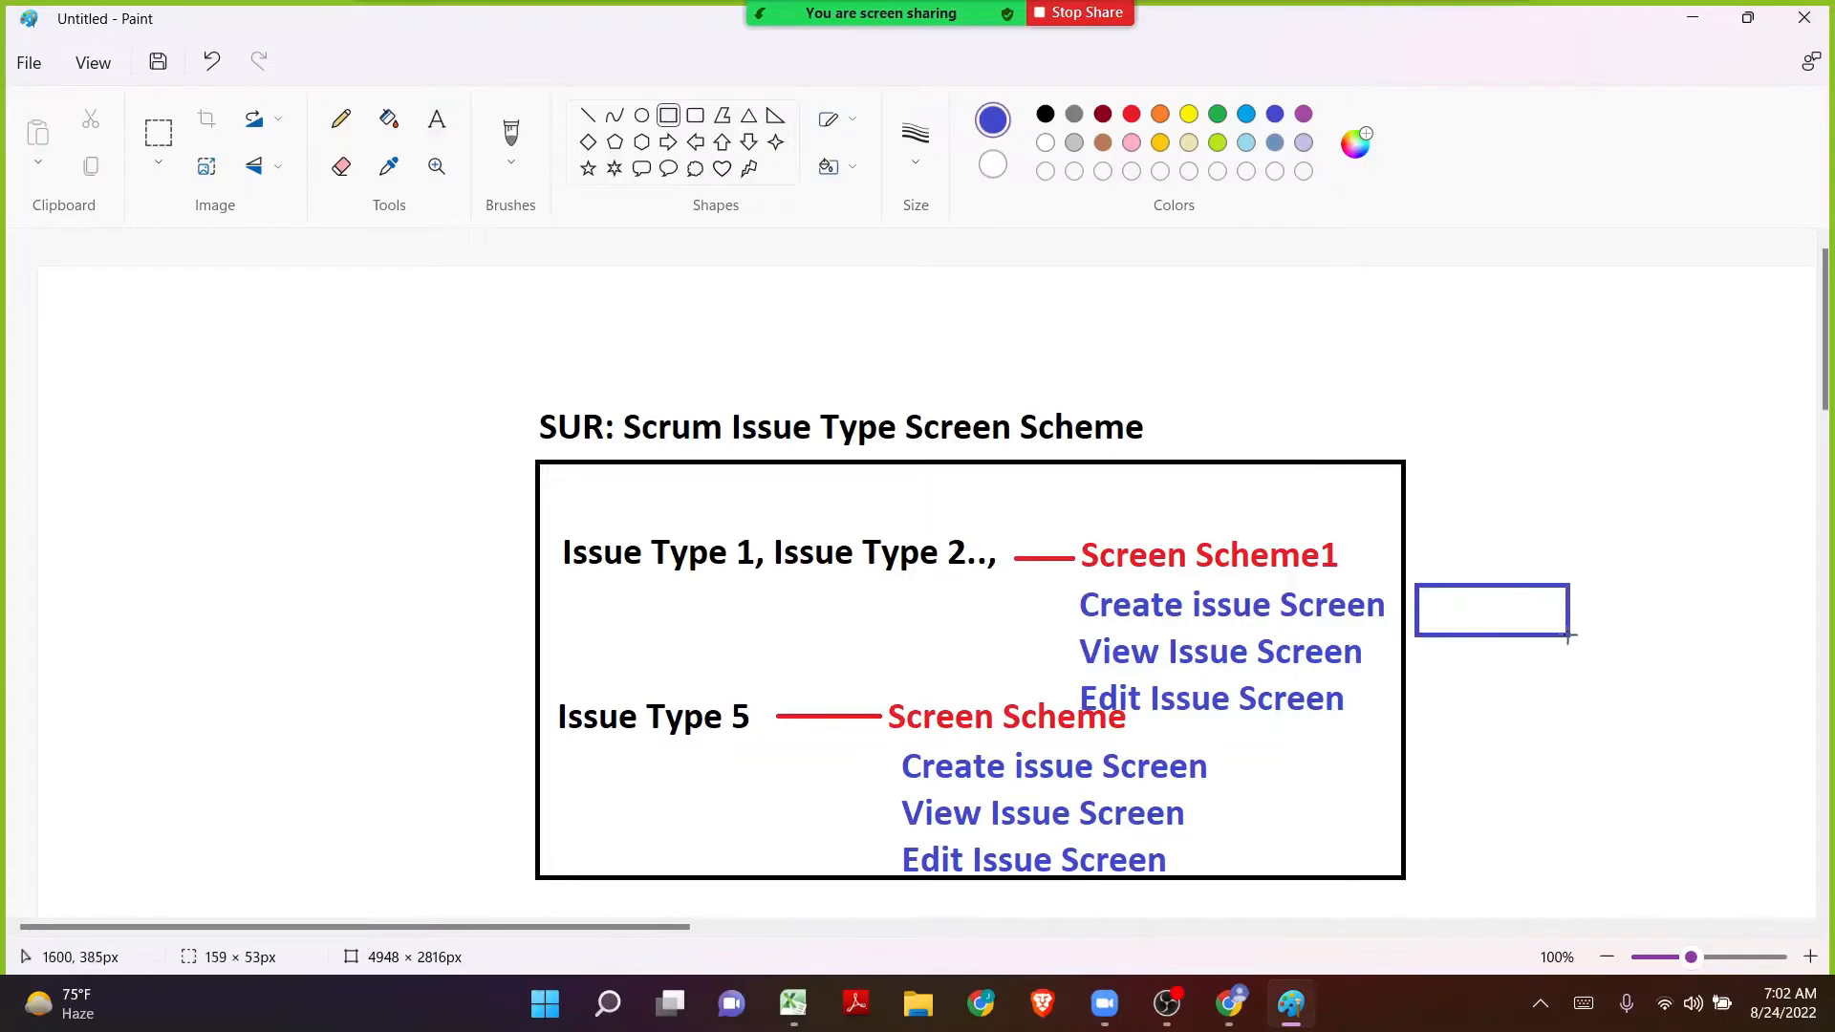
{"action": "left_click", "coordinate": [1463, 430]}
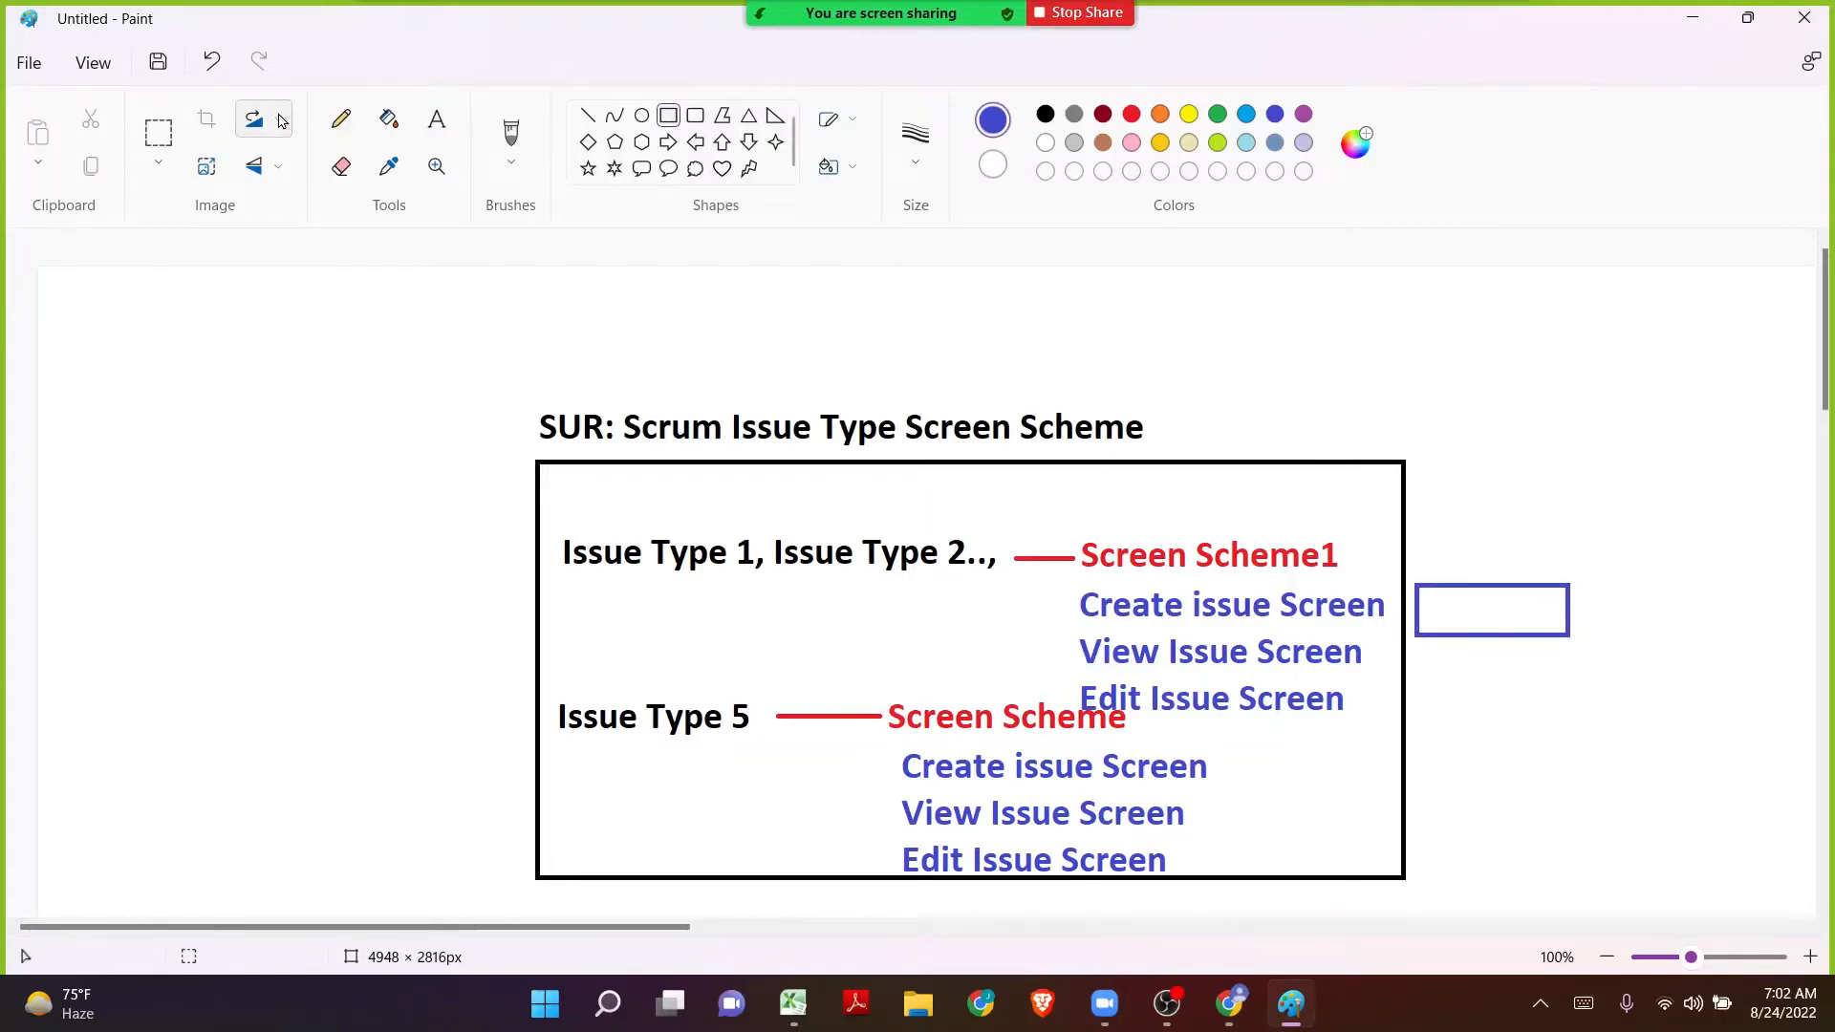
{"action": "left_click", "coordinate": [436, 119]}
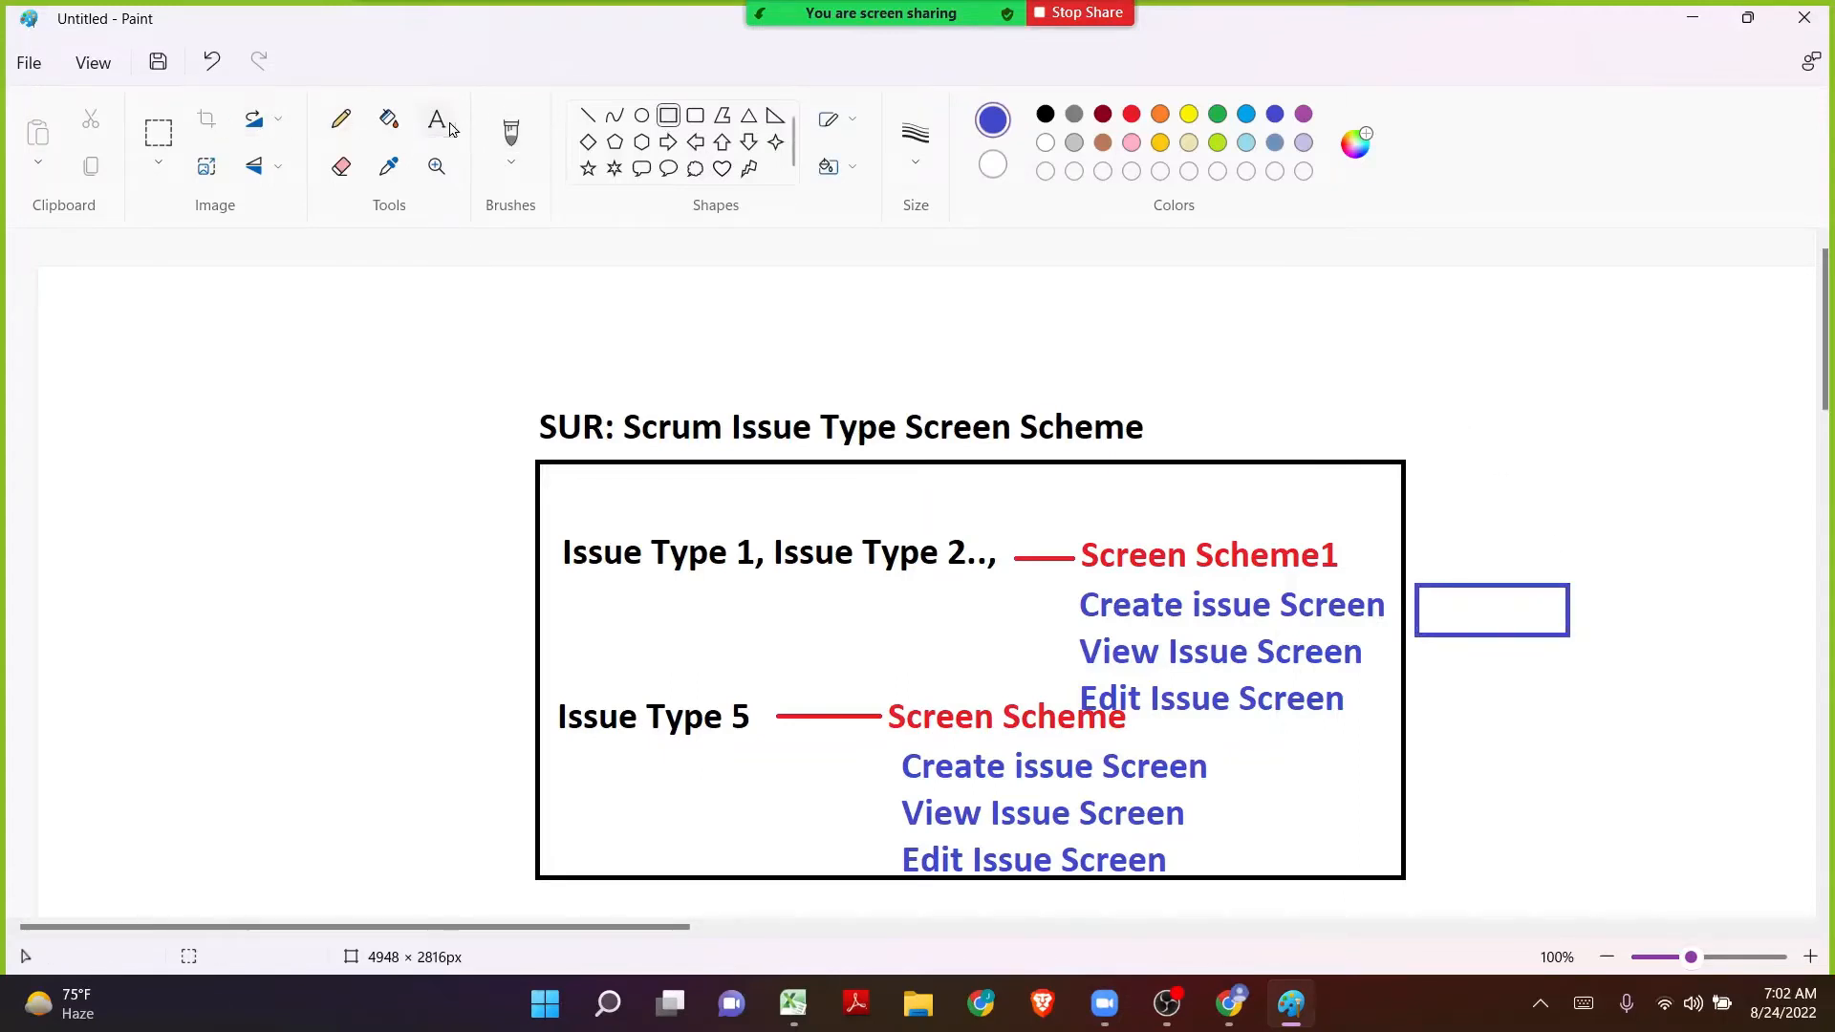
{"action": "left_click", "coordinate": [1424, 607]}
{"action": "type", "text": "12"}
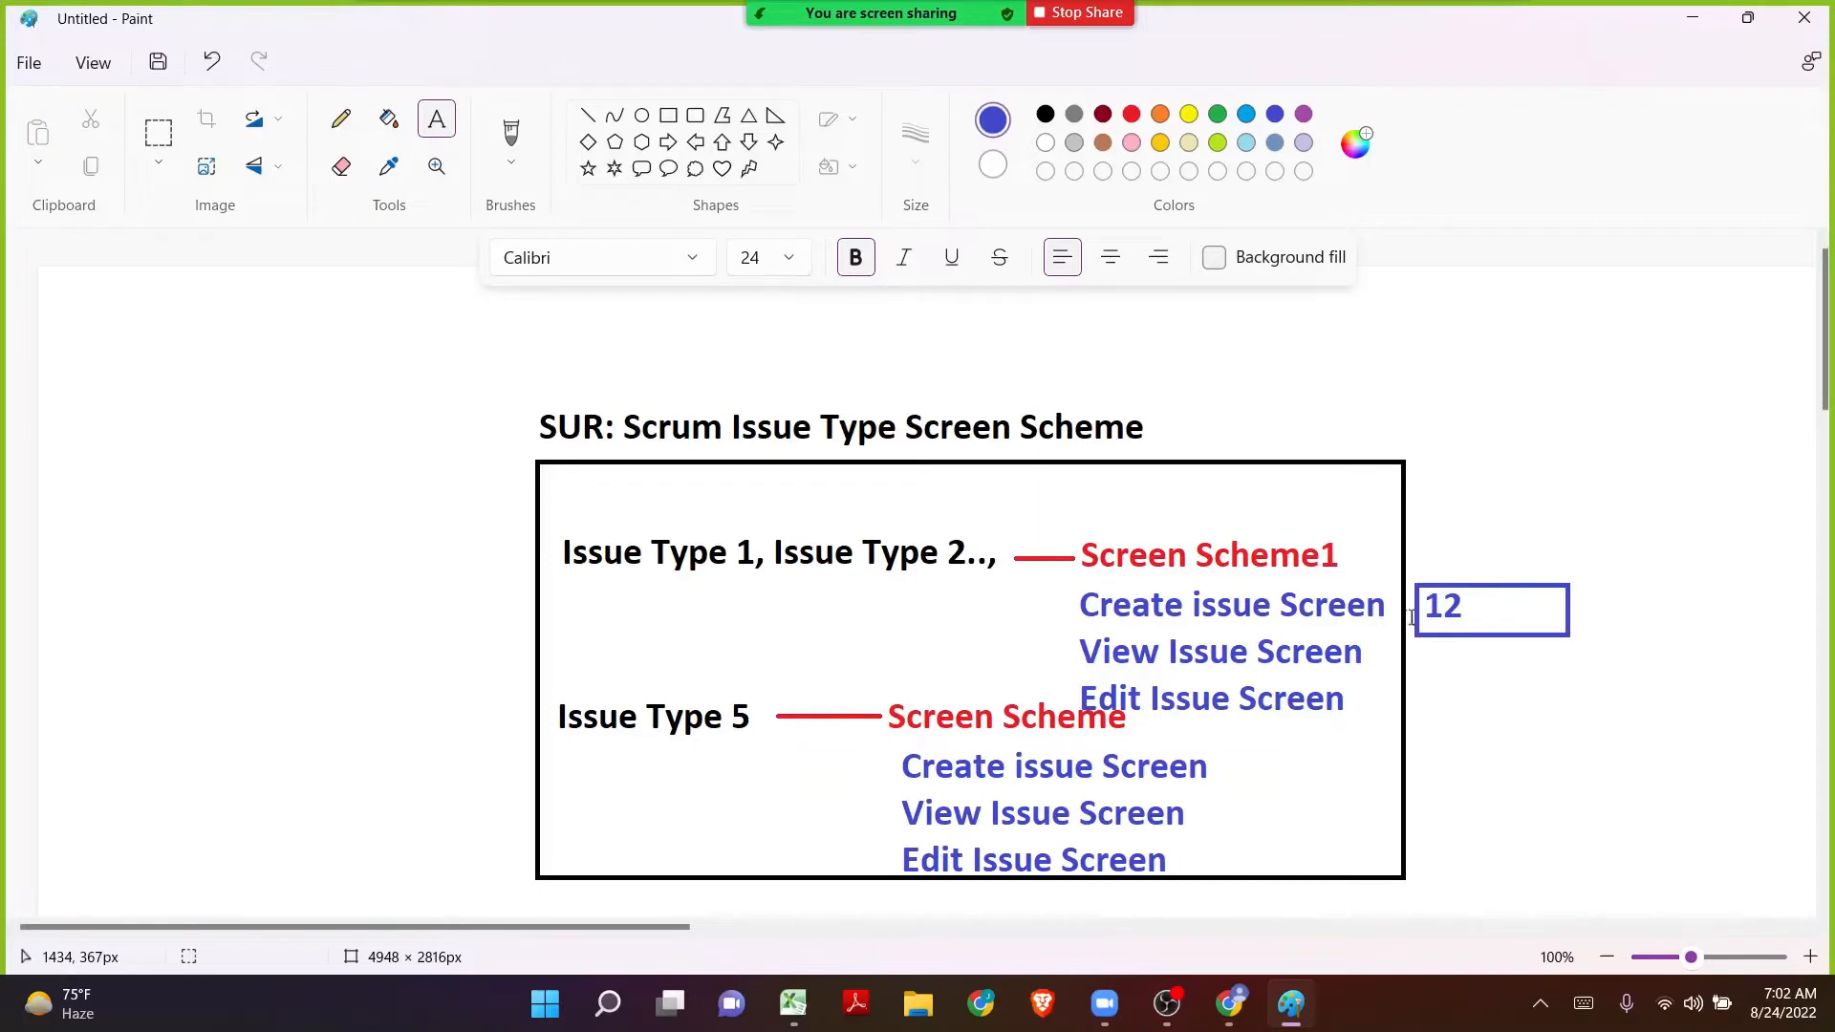
{"action": "left_click", "coordinate": [1410, 654]}
{"action": "left_click_drag", "start_coordinate": [1411, 653], "coordinate": [1494, 682]}
{"action": "left_click", "coordinate": [453, 134]}
Draw a blue rectangle beside the upper "View Issue Screen" line and write "10" inside it.
{"action": "left_click", "coordinate": [668, 115]}
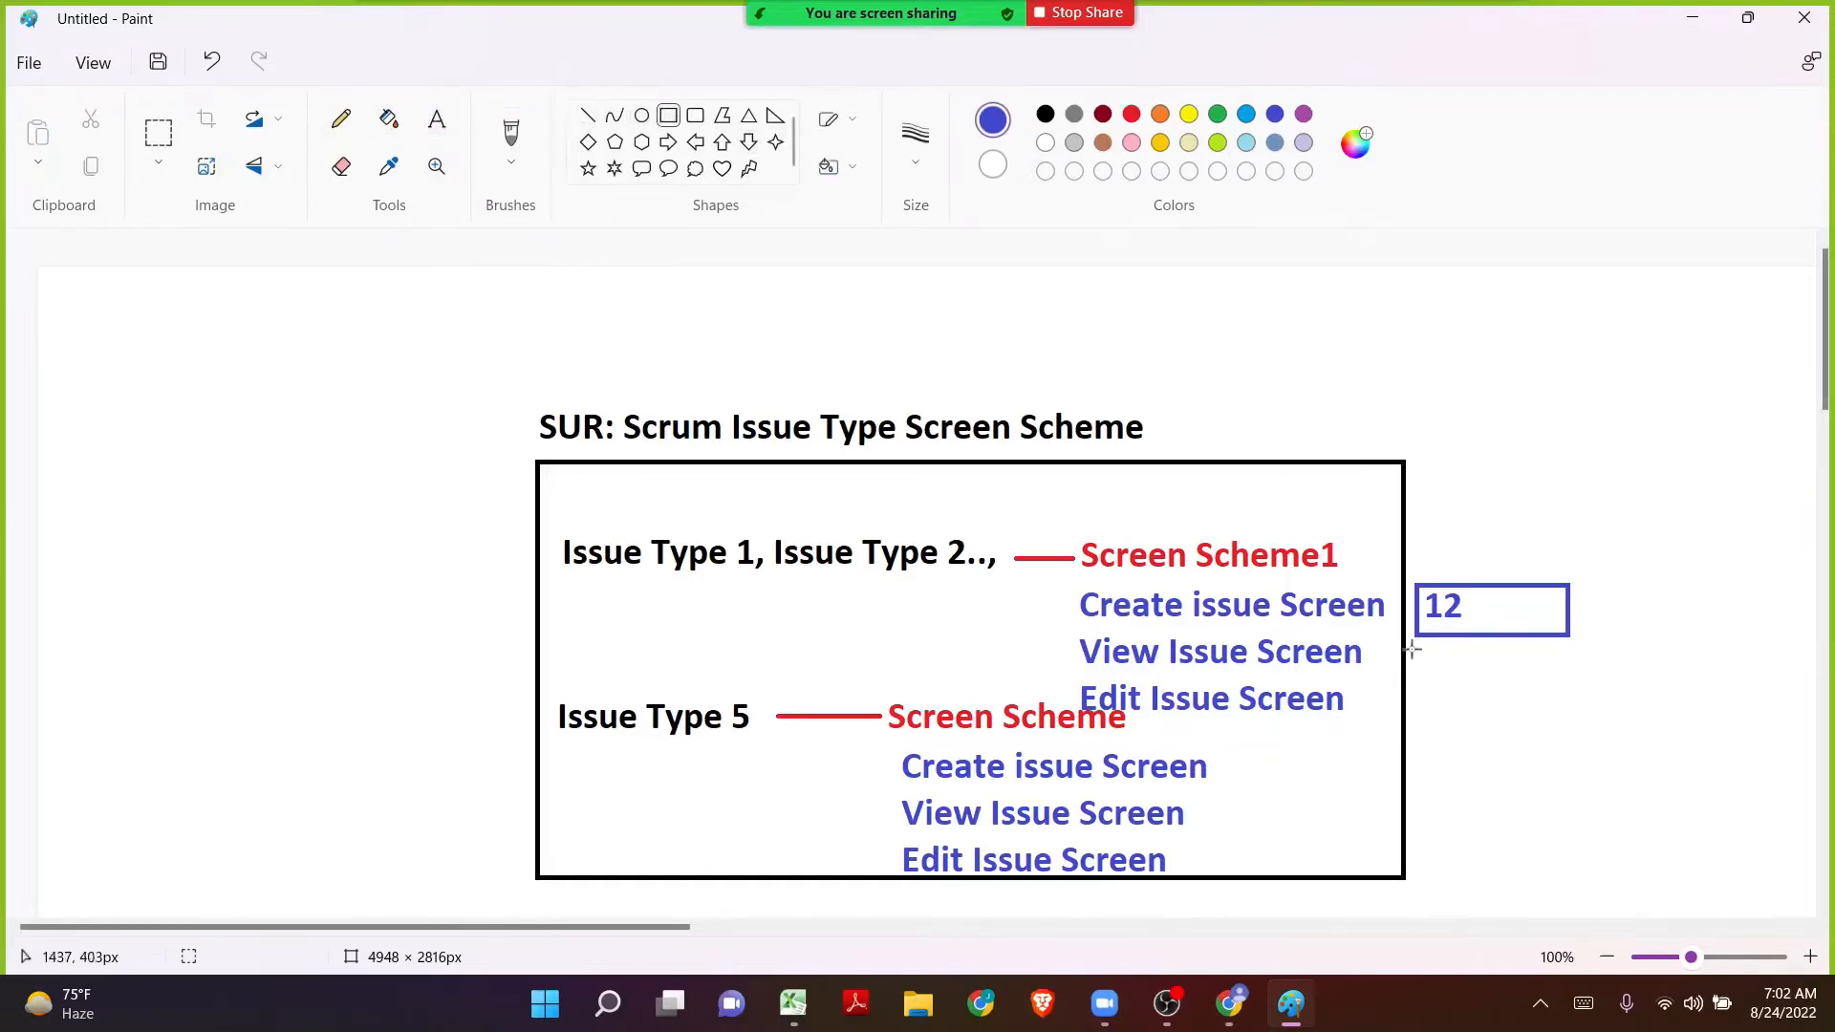
{"action": "mouse_move", "coordinate": [1412, 642]}
{"action": "left_mouse_down"}
{"action": "mouse_move", "coordinate": [1453, 696]}
{"action": "mouse_move", "coordinate": [1555, 677]}
{"action": "left_mouse_up"}
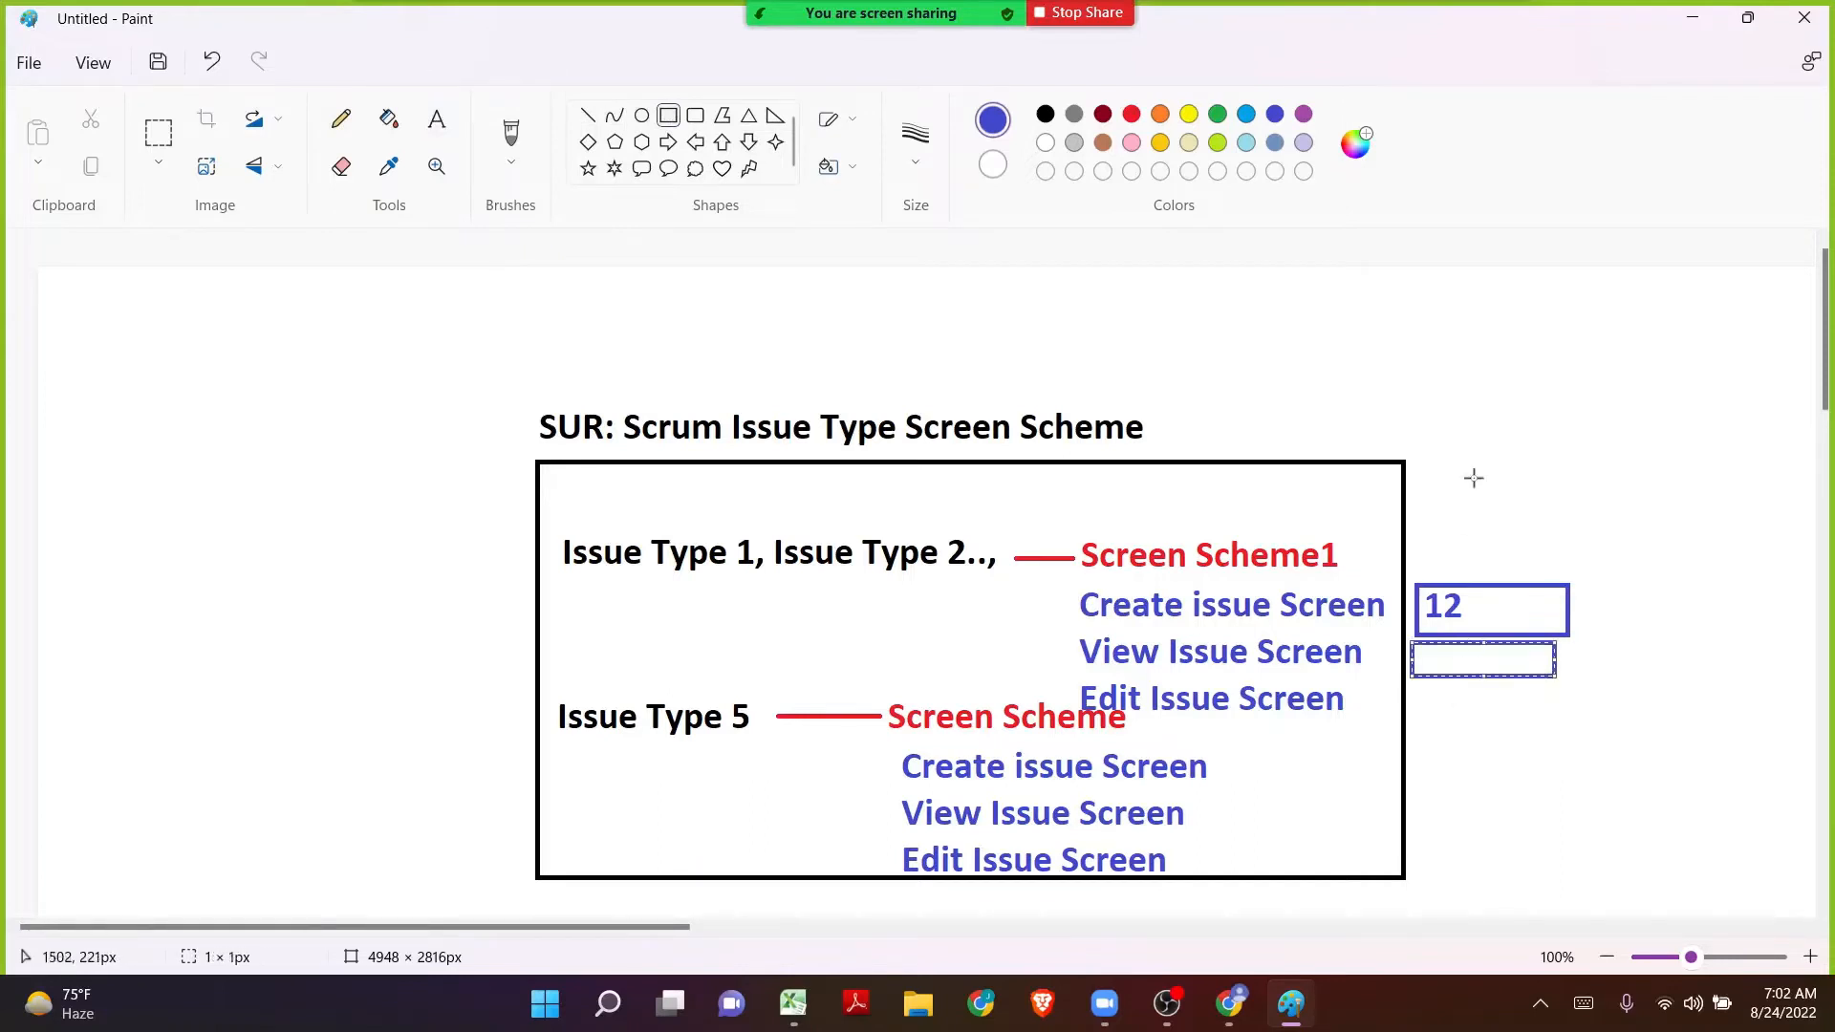
{"action": "left_click", "coordinate": [437, 118]}
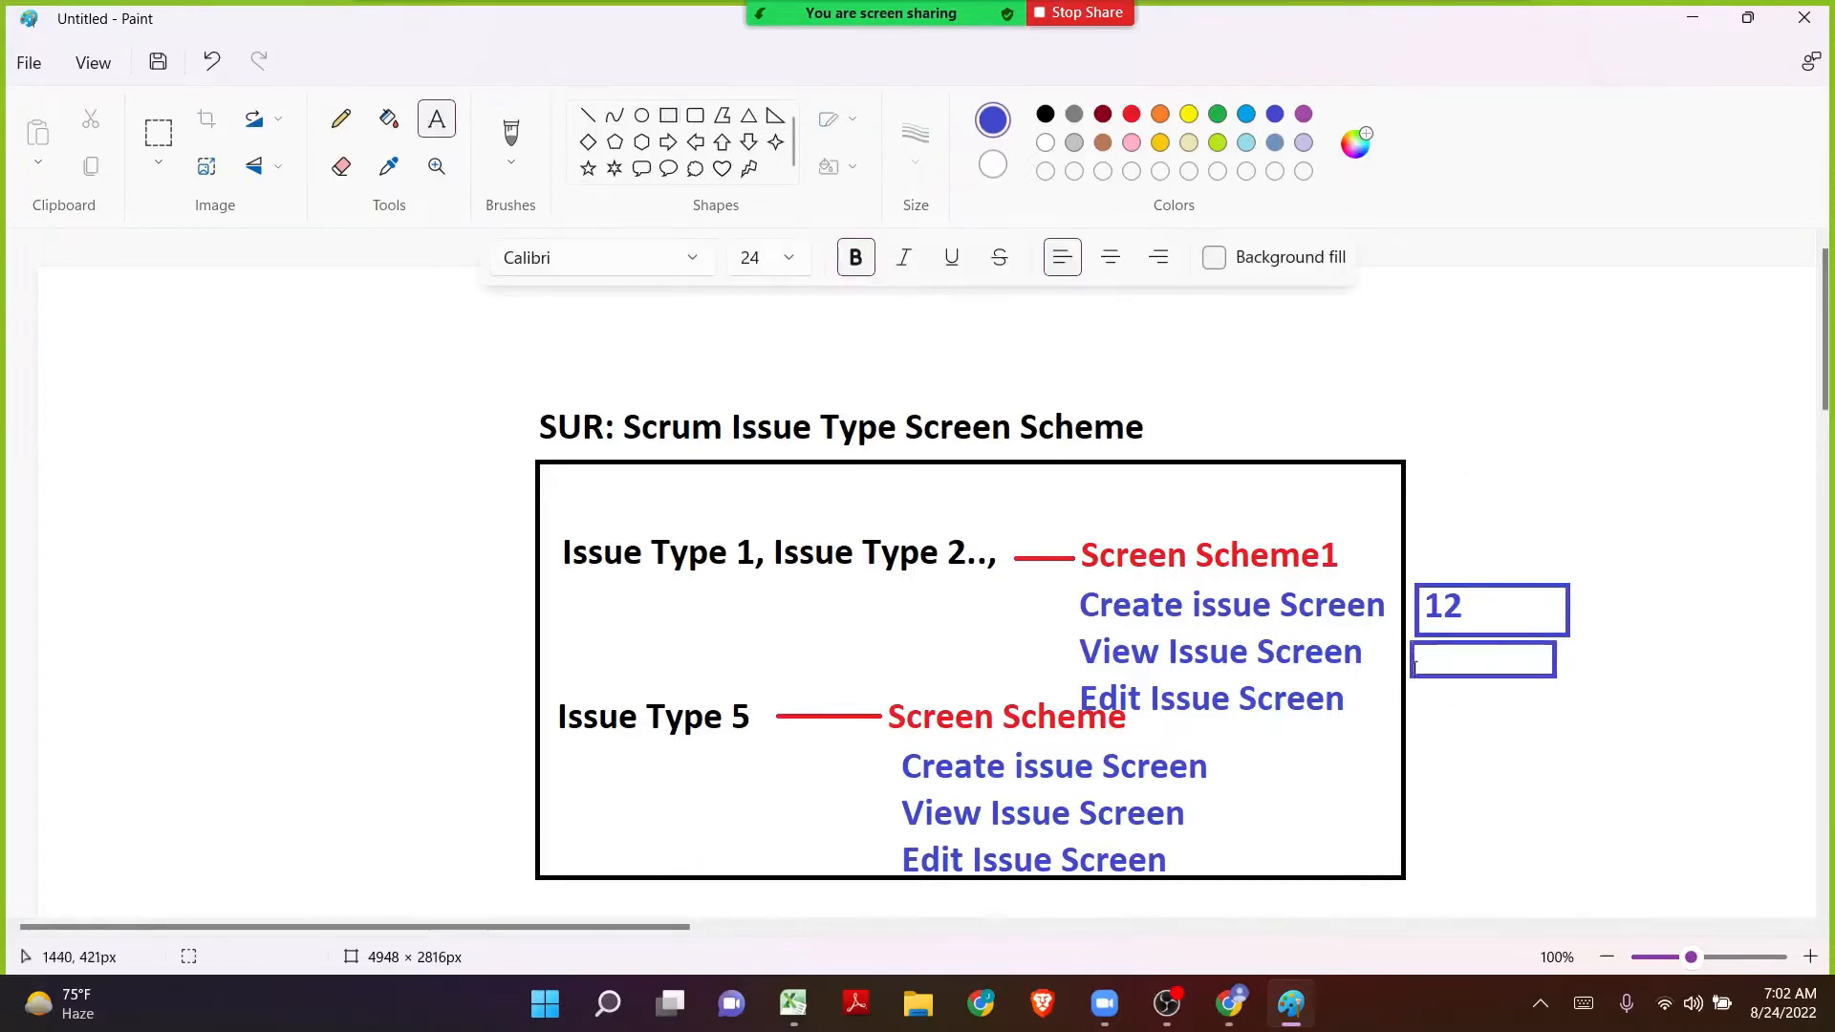
{"action": "left_click", "coordinate": [1415, 658]}
{"action": "type", "text": "10"}
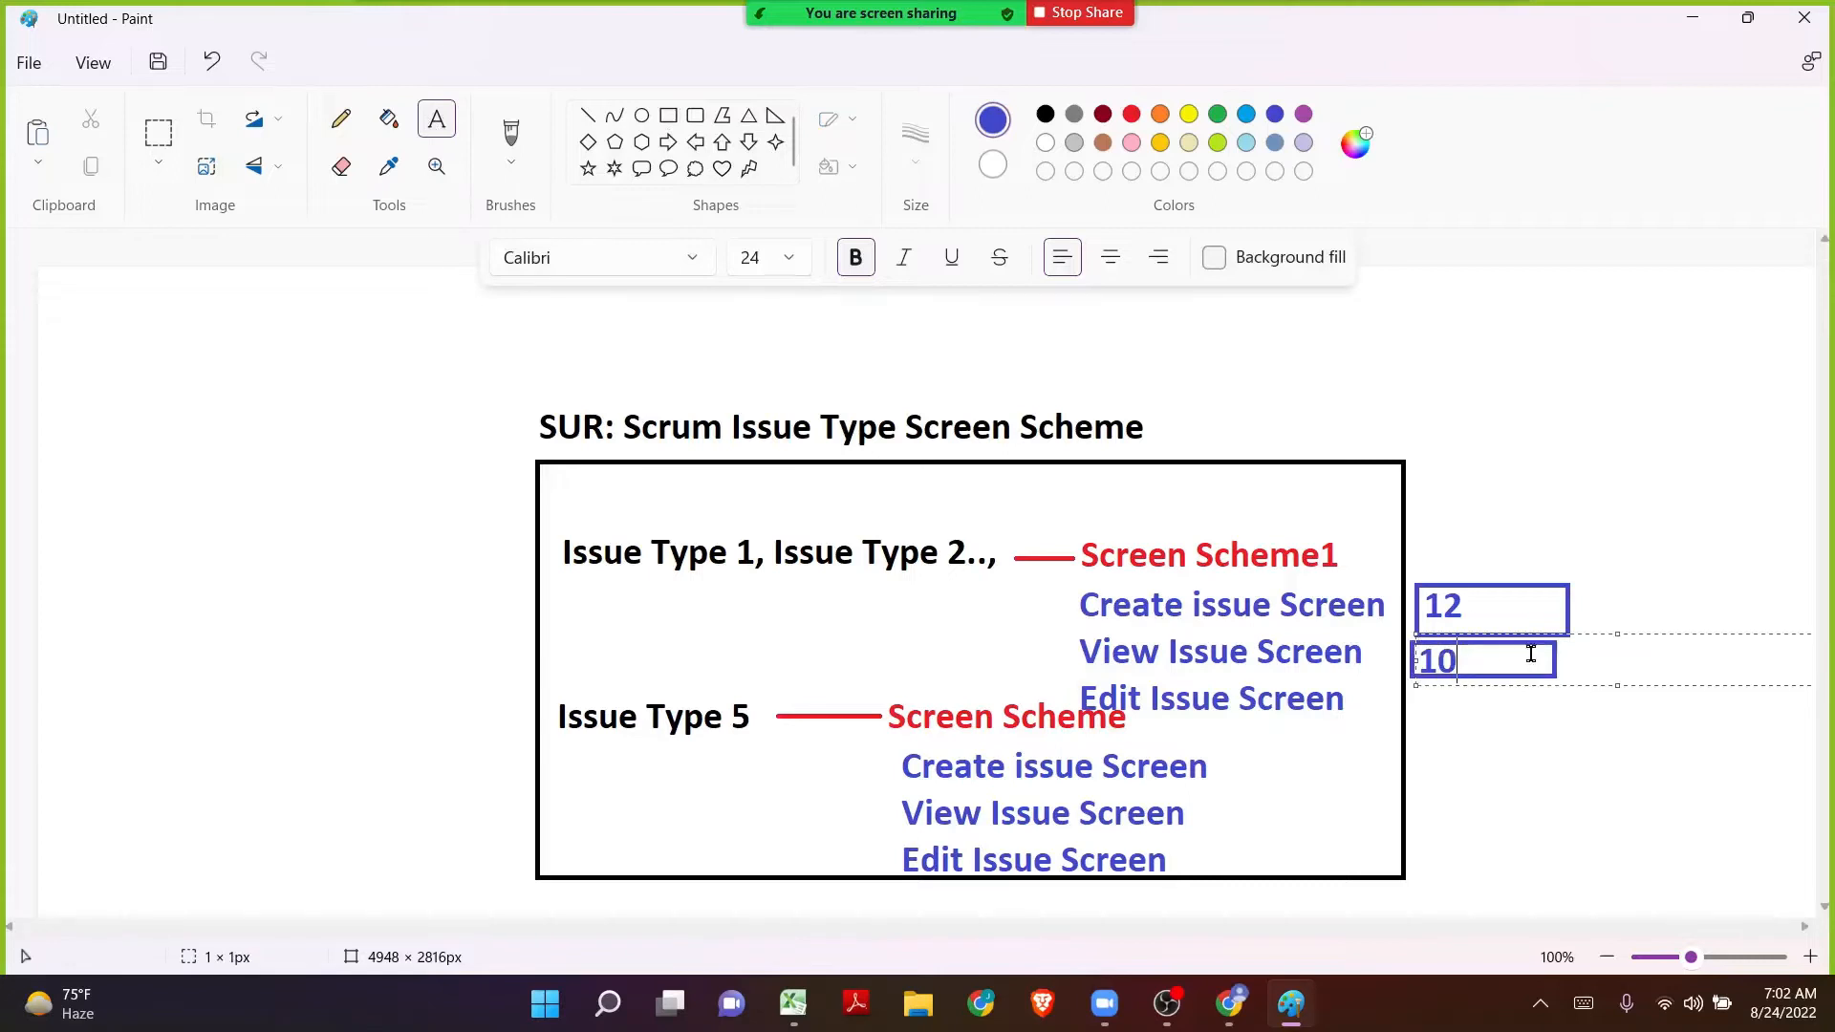
{"action": "left_click", "coordinate": [1516, 526]}
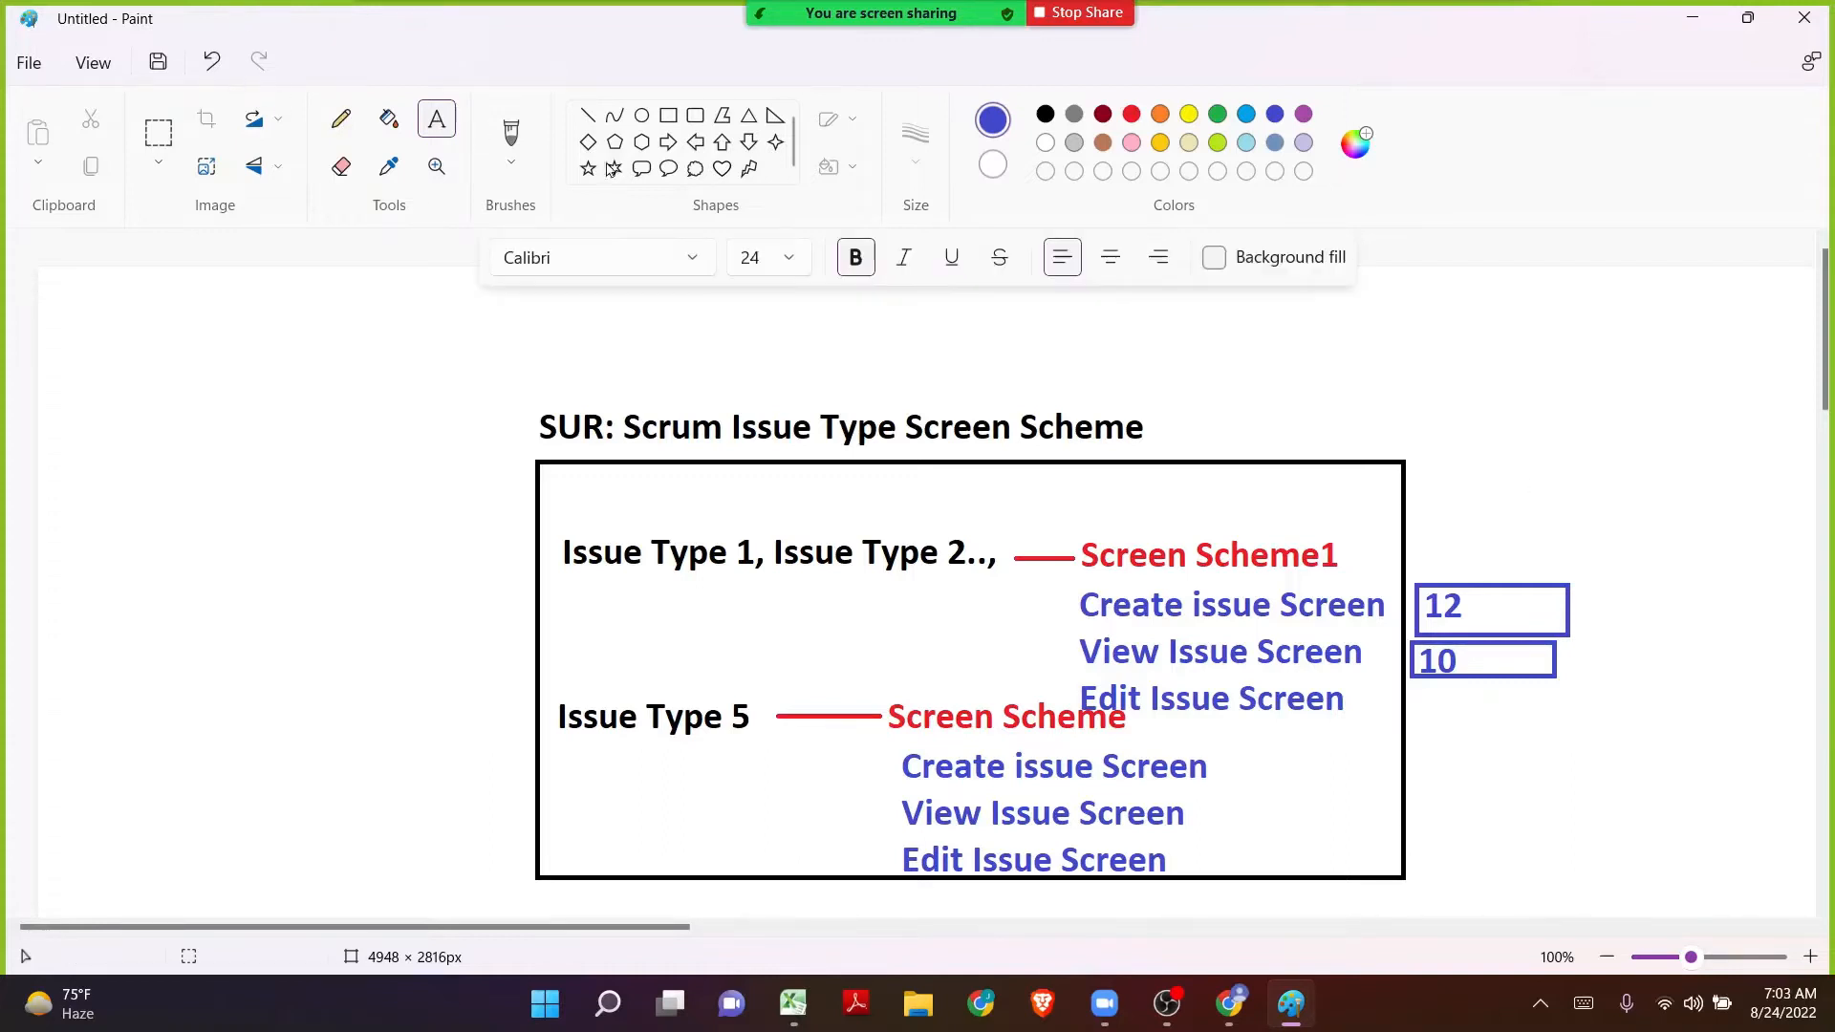
Draw a blue rectangle of about 187 × 56 px beside the upper "Edit Issue Screen" line and write "5" inside it.
{"action": "left_click", "coordinate": [668, 115]}
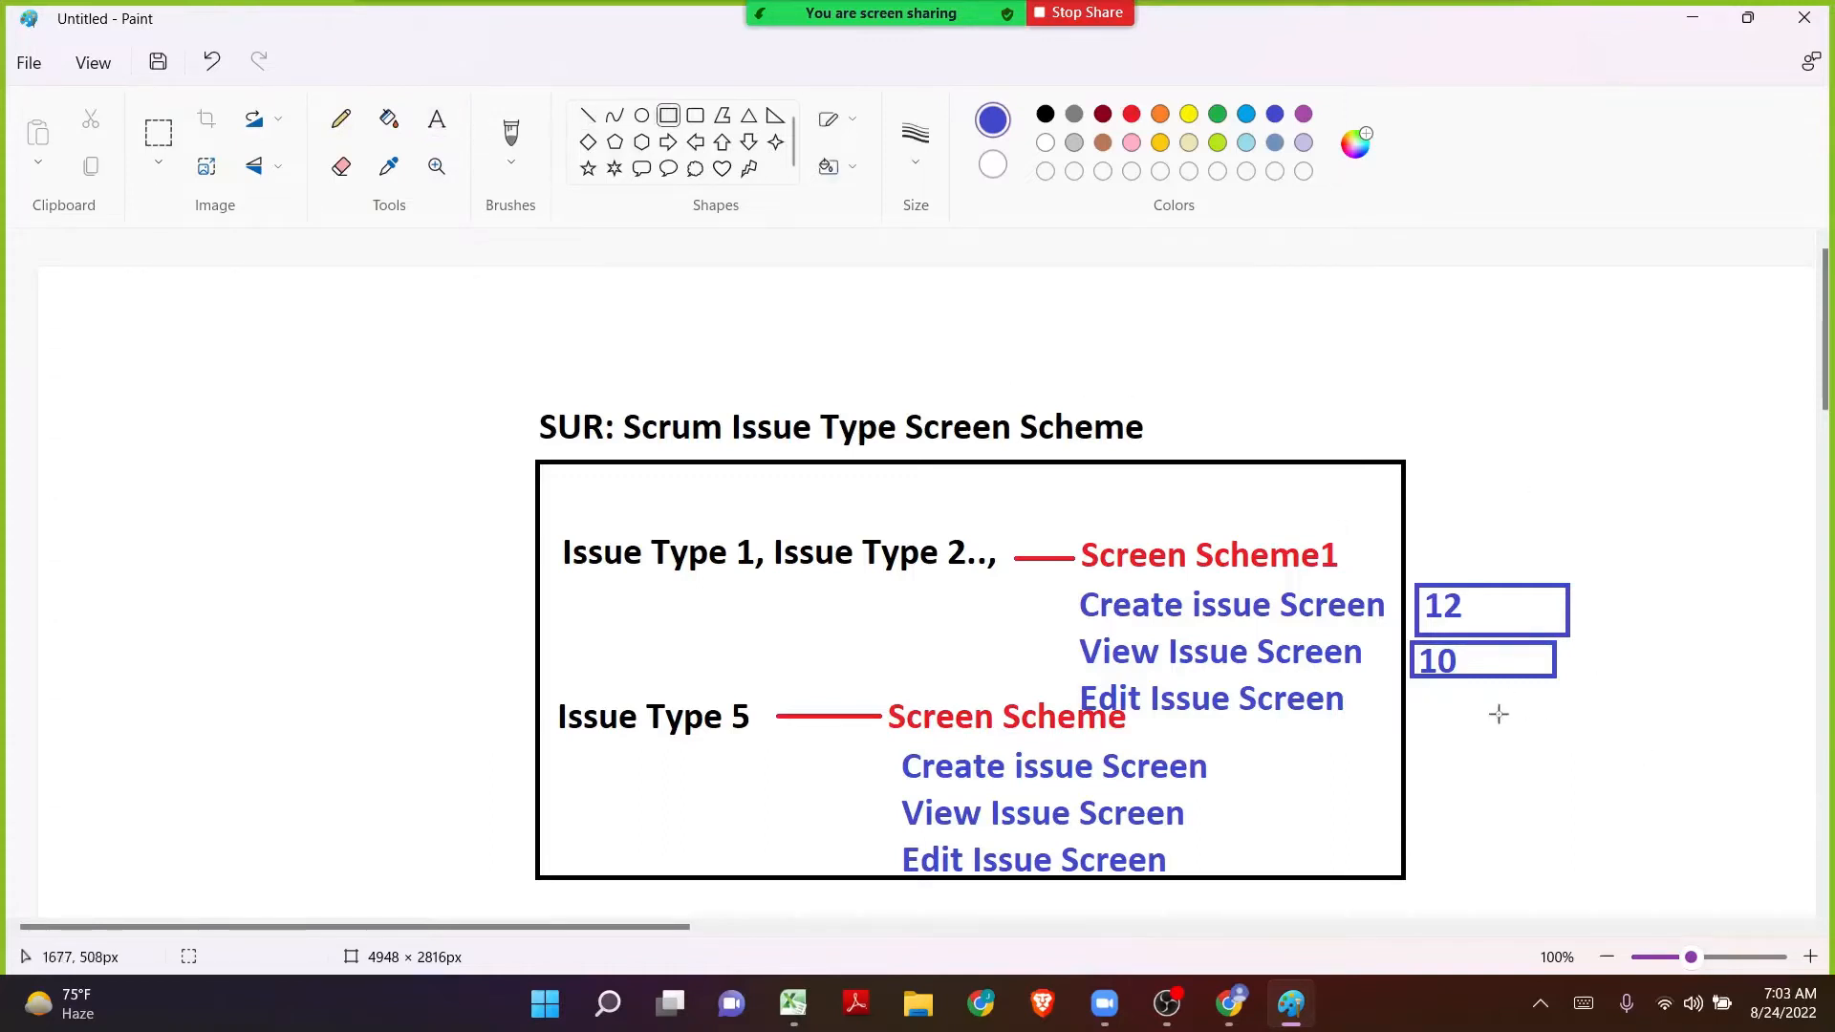
{"action": "left_click_drag", "start_coordinate": [1410, 686], "coordinate": [1590, 738]}
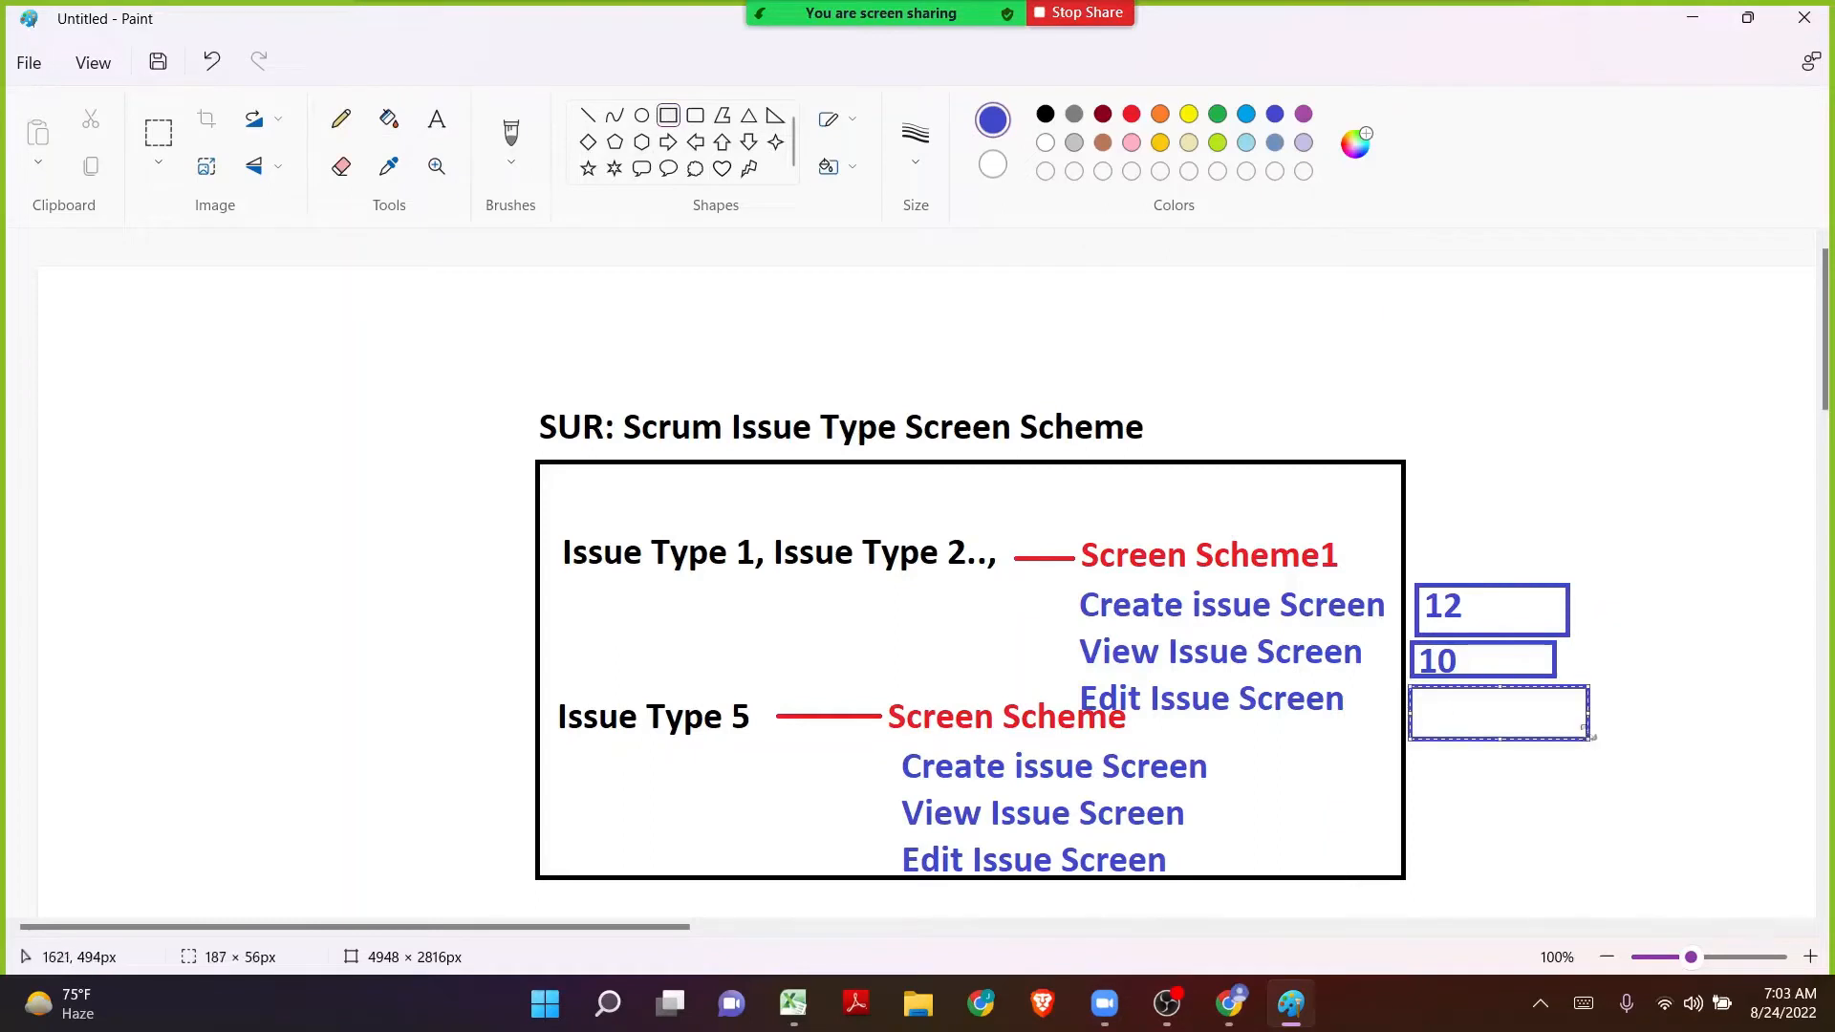
{"action": "left_click", "coordinate": [1544, 524]}
{"action": "left_click", "coordinate": [437, 118]}
{"action": "left_click", "coordinate": [1434, 710]}
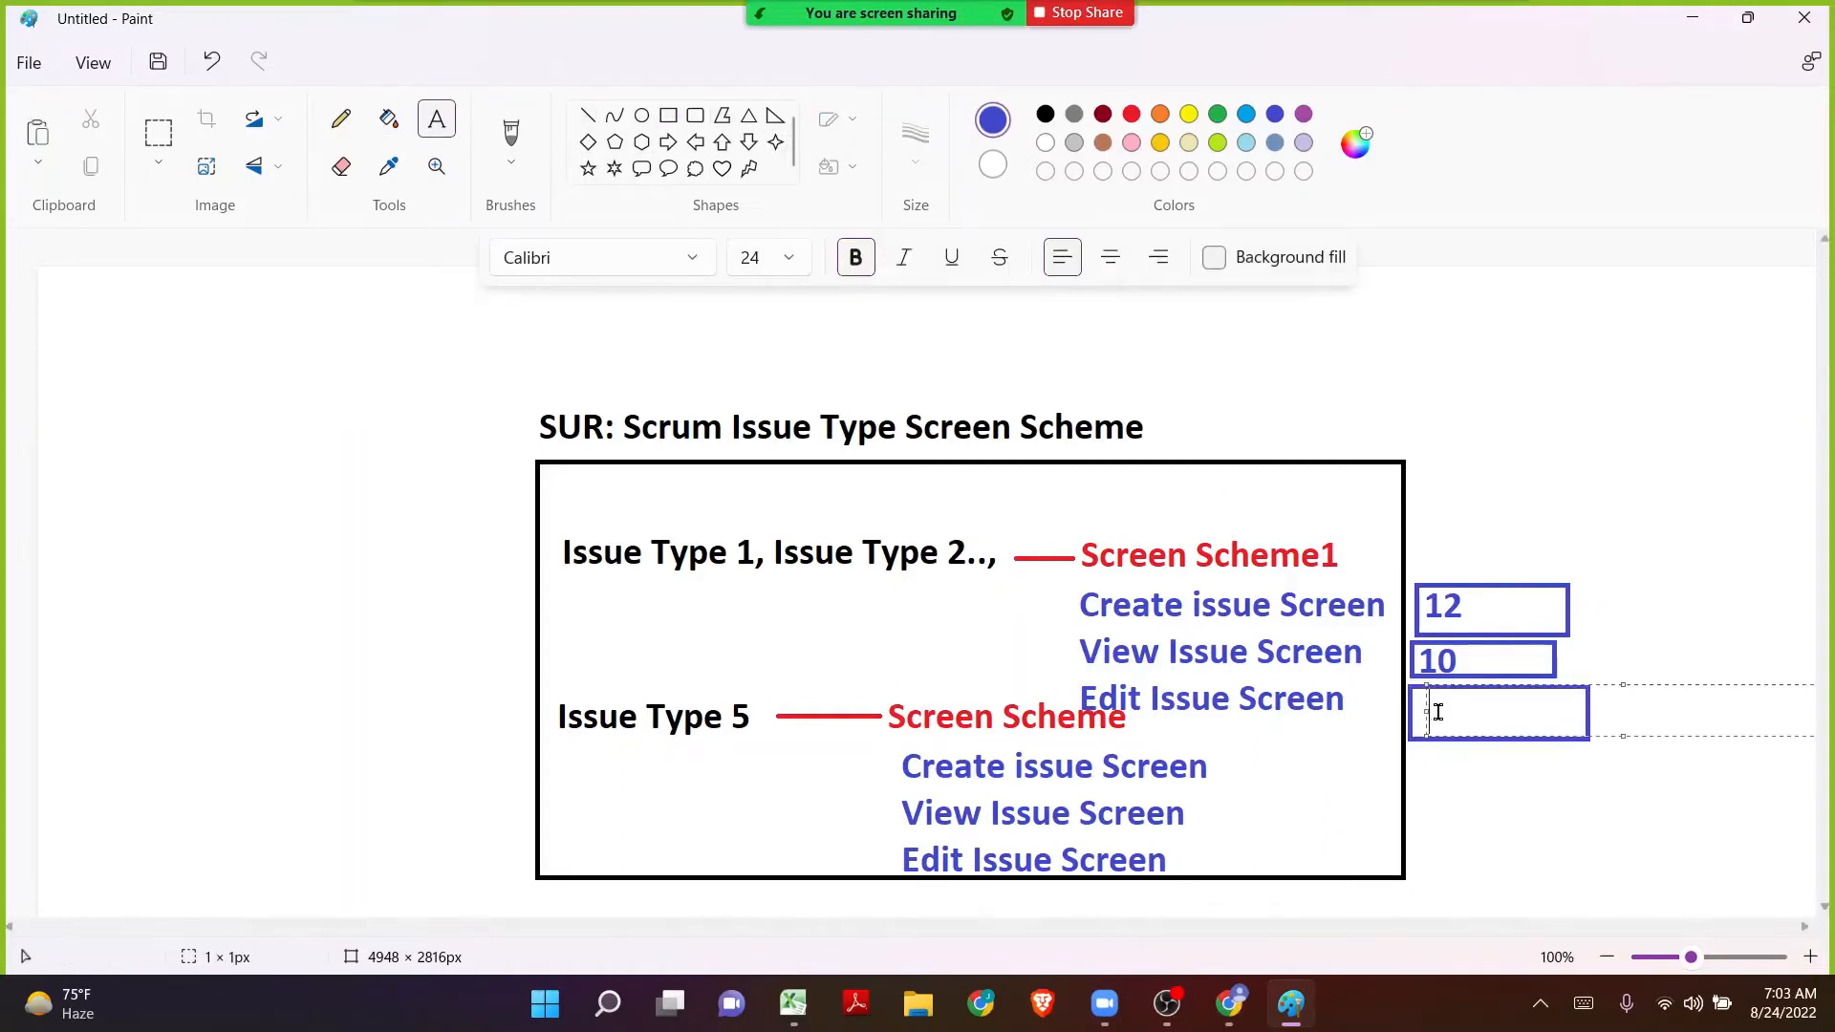
{"action": "type", "text": "5"}
{"action": "left_click", "coordinate": [1499, 488]}
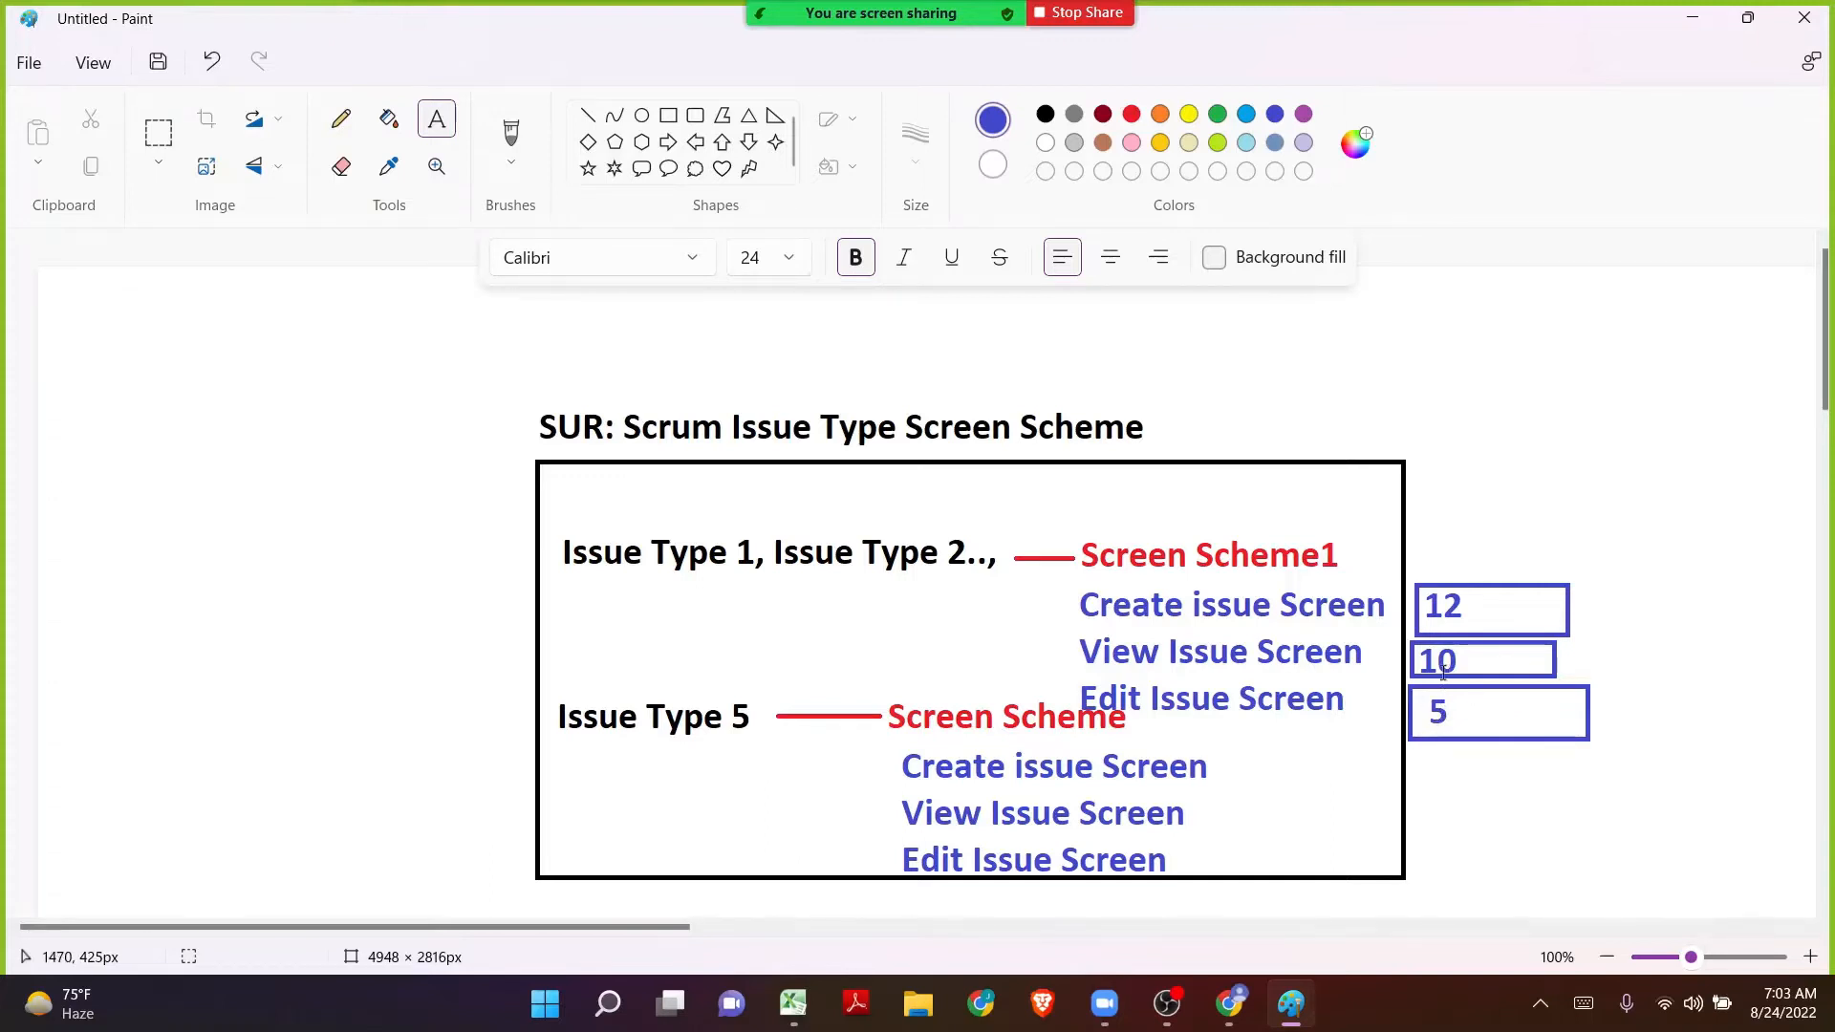
Switch to the Jira issue XYZ to review its fields and return to the Paint diagram.
{"action": "left_click", "coordinate": [1693, 18]}
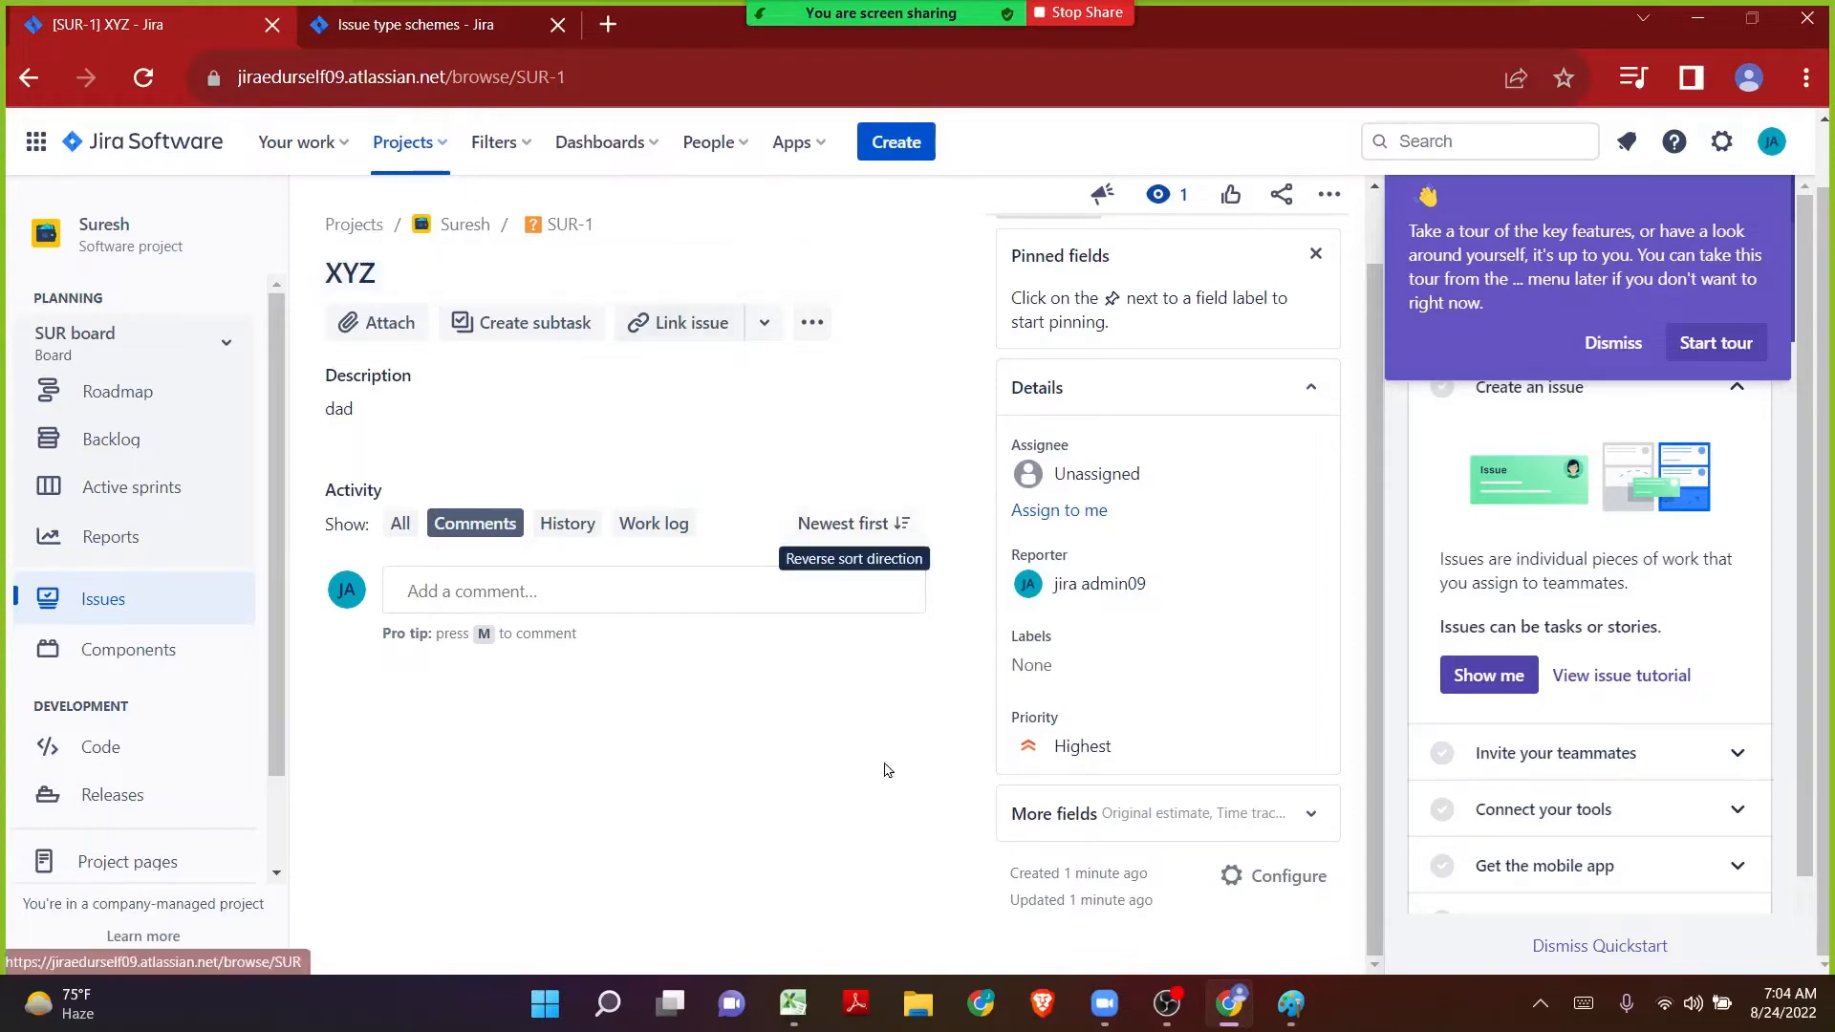
{"action": "mouse_move", "coordinate": [1232, 1015]}
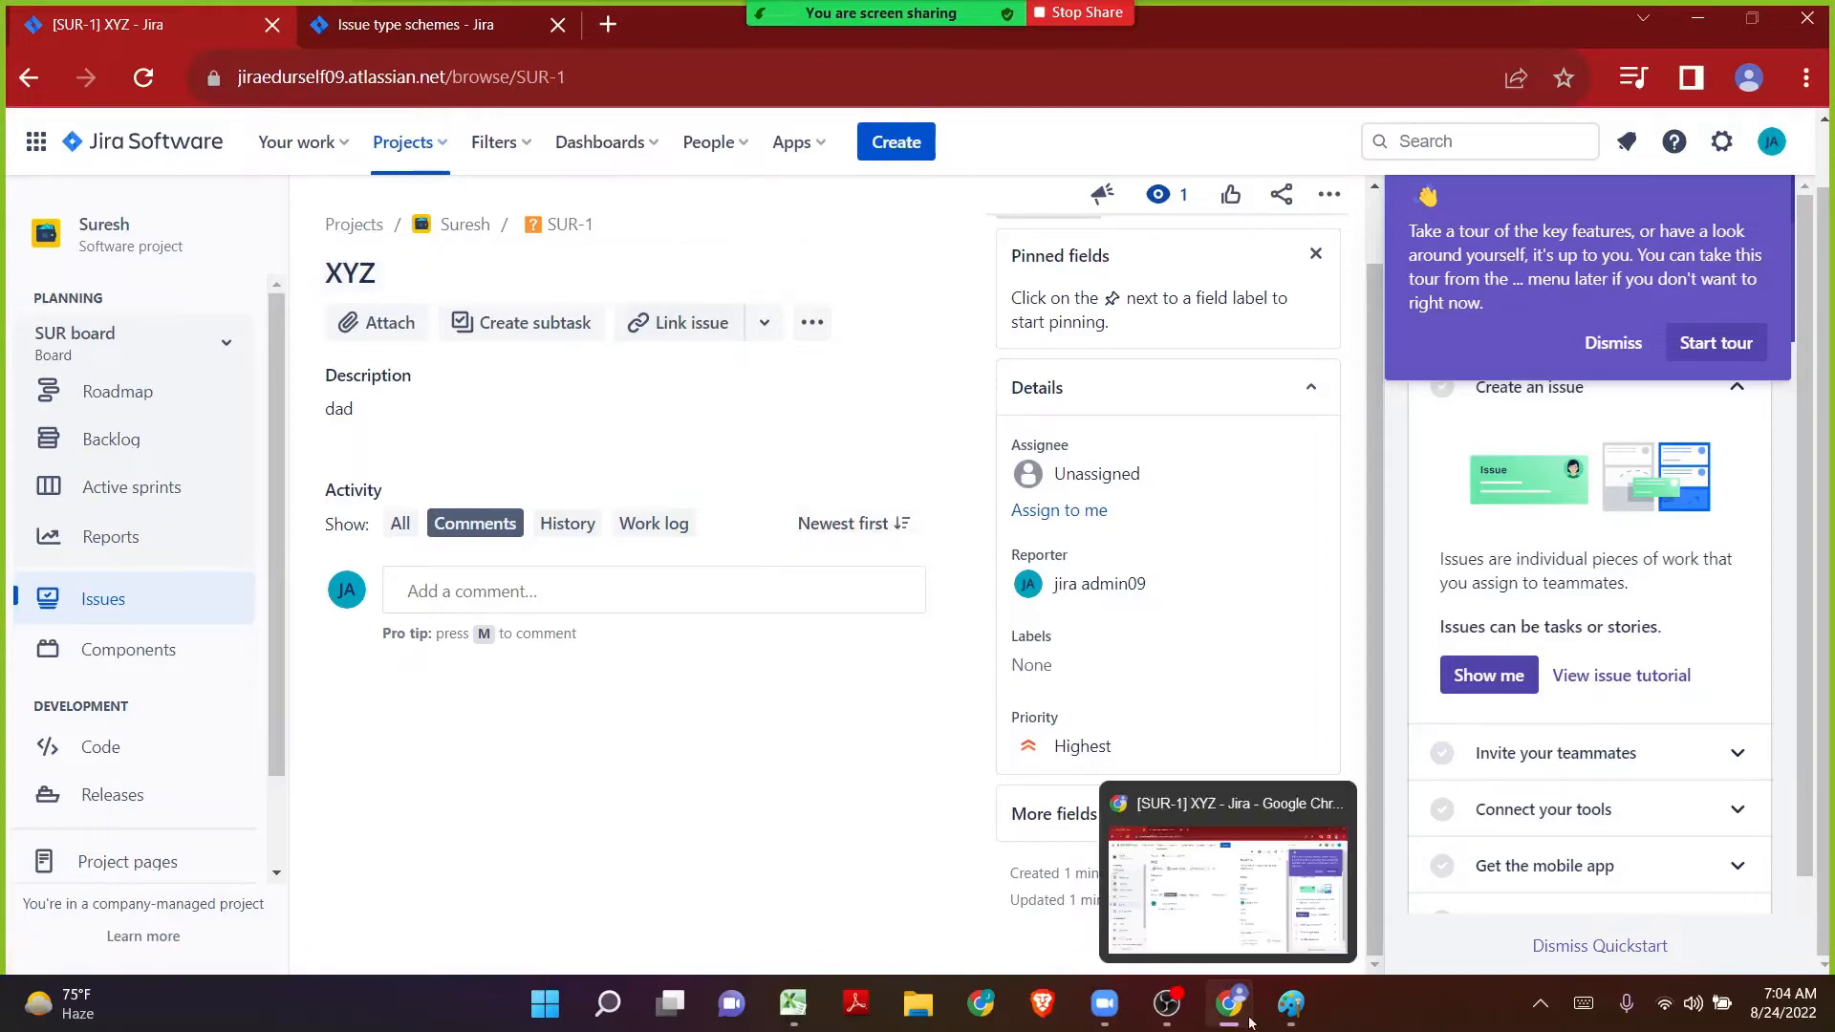
{"action": "left_click", "coordinate": [1290, 1003]}
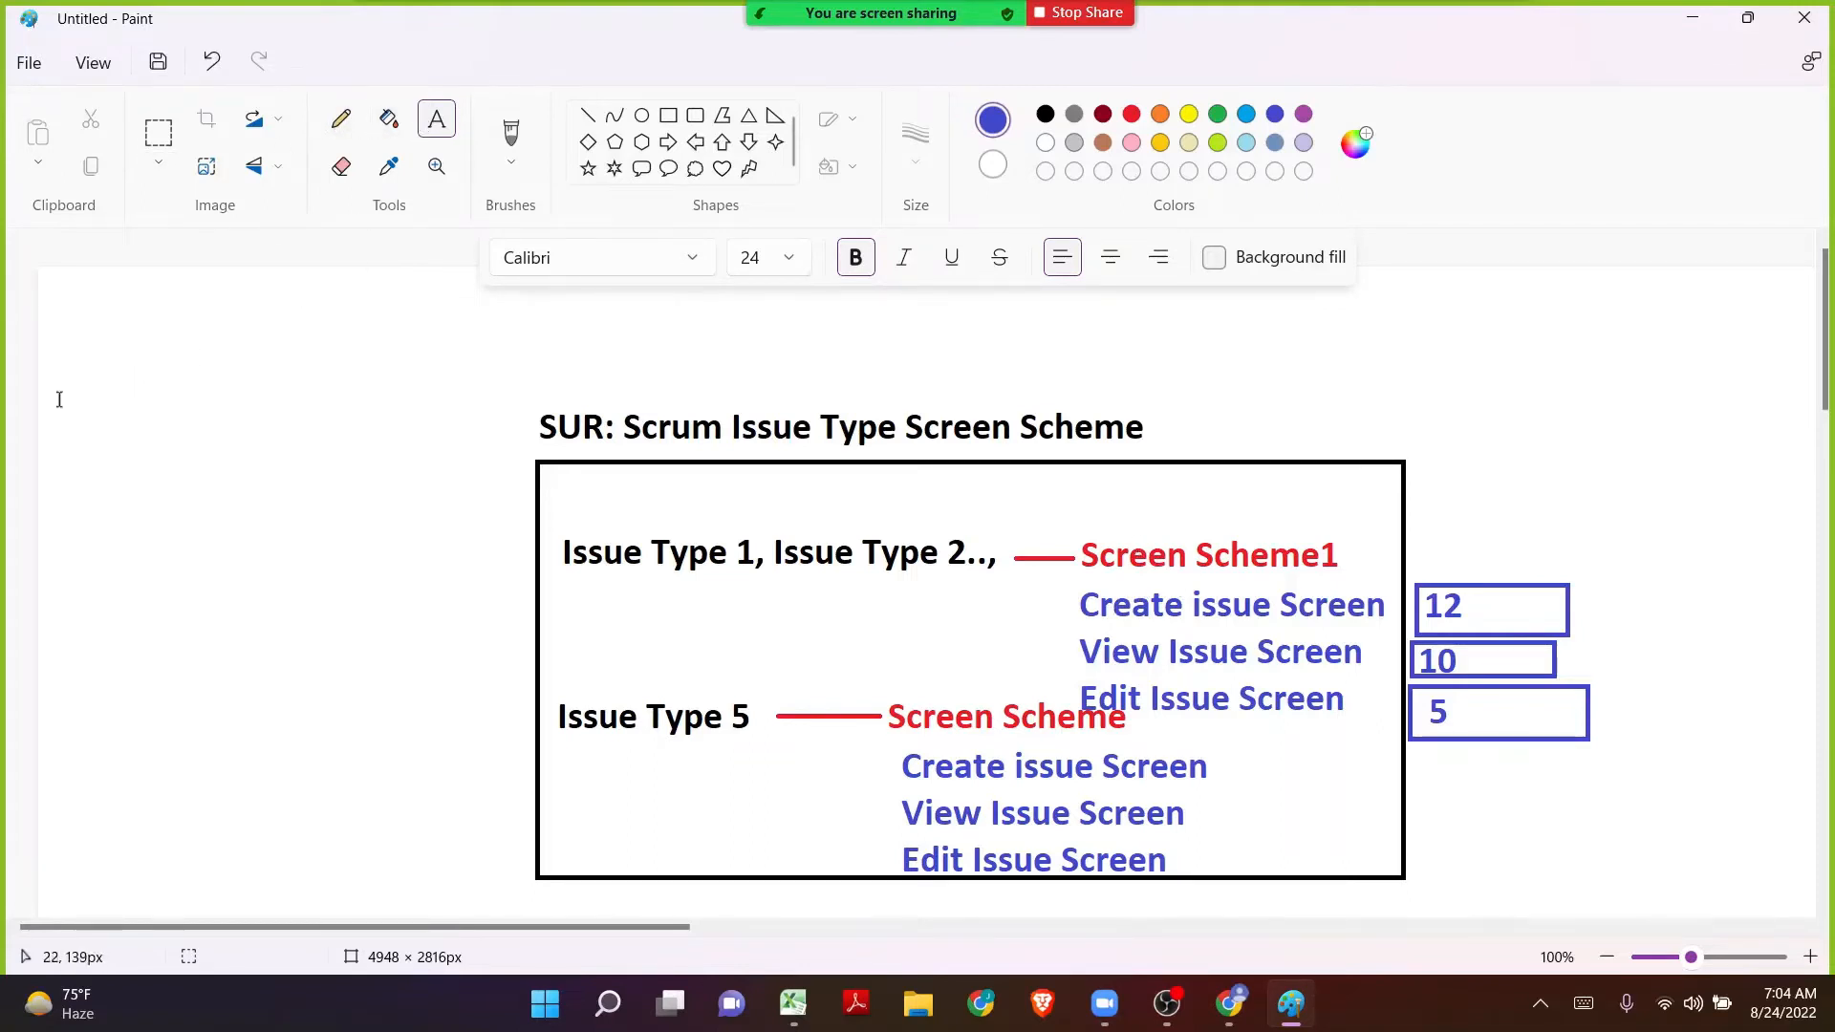
Add a text area of about 426 × 472 px beside the diagram with the note "1. We have to create a screen (5 Fields)".
{"action": "left_click_drag", "start_coordinate": [60, 403], "coordinate": [465, 849]}
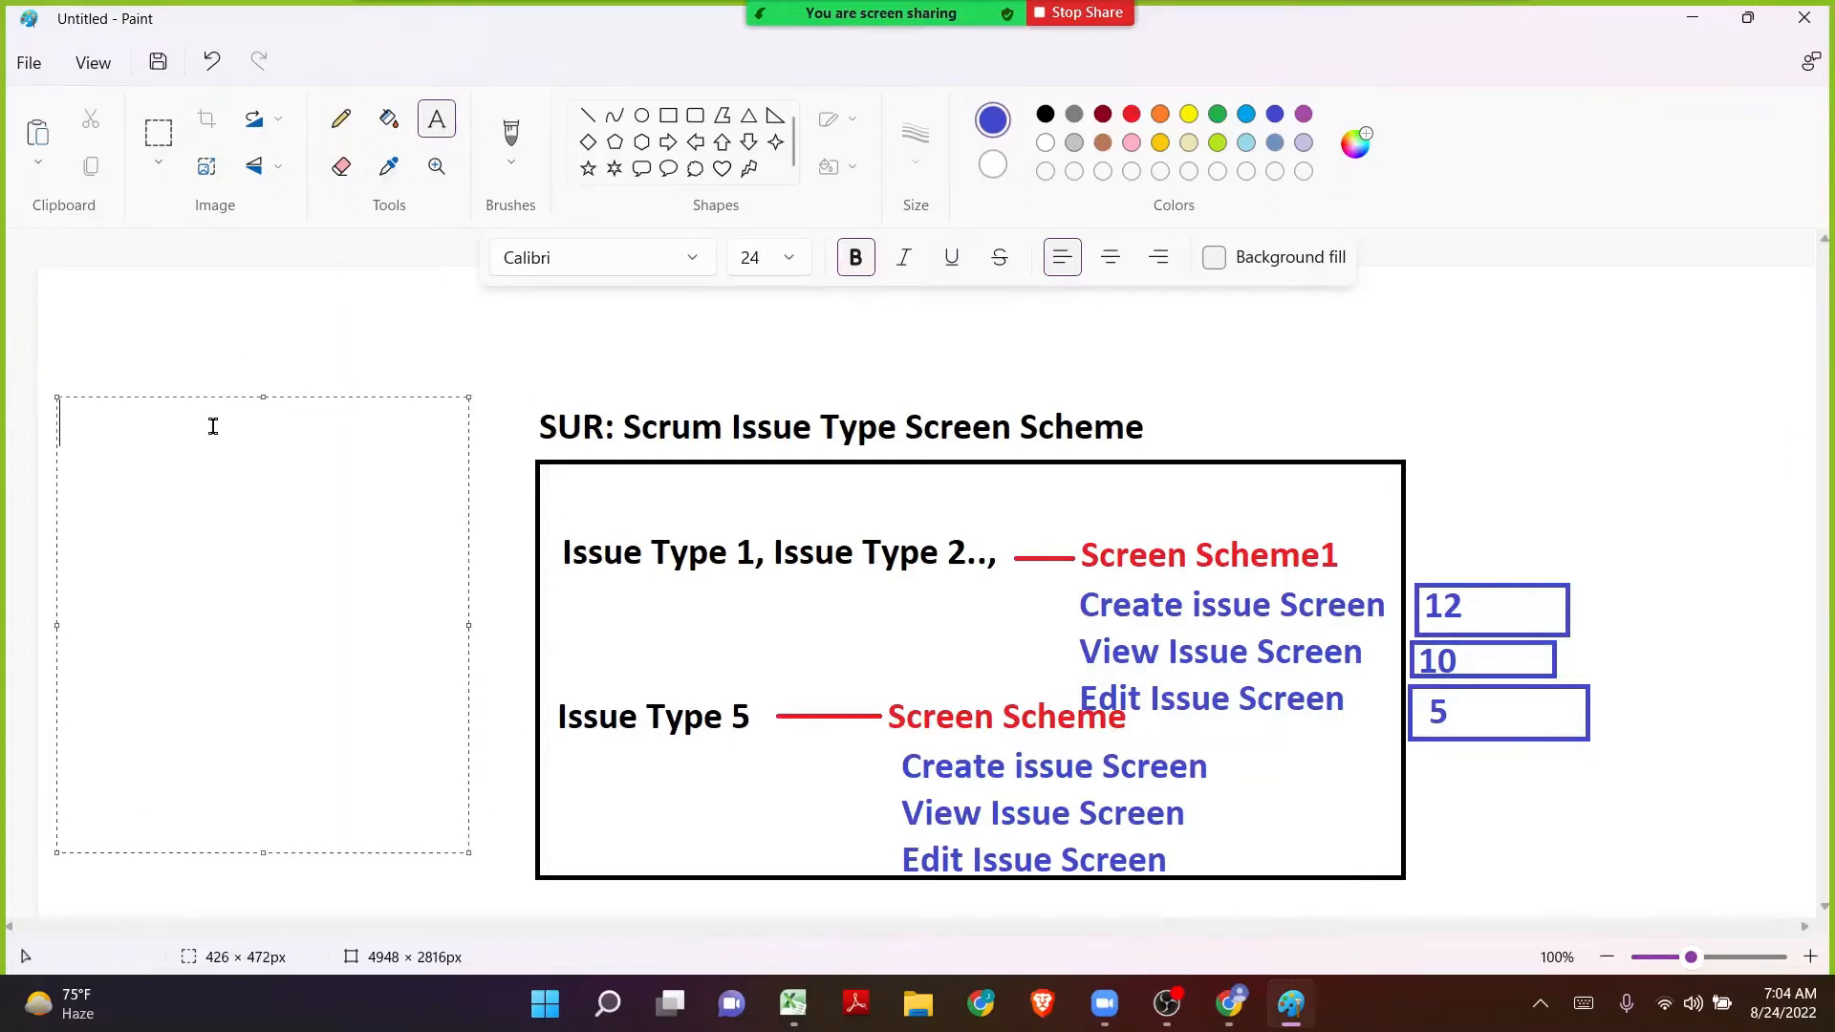
{"action": "type", "text": "1. We ha"}
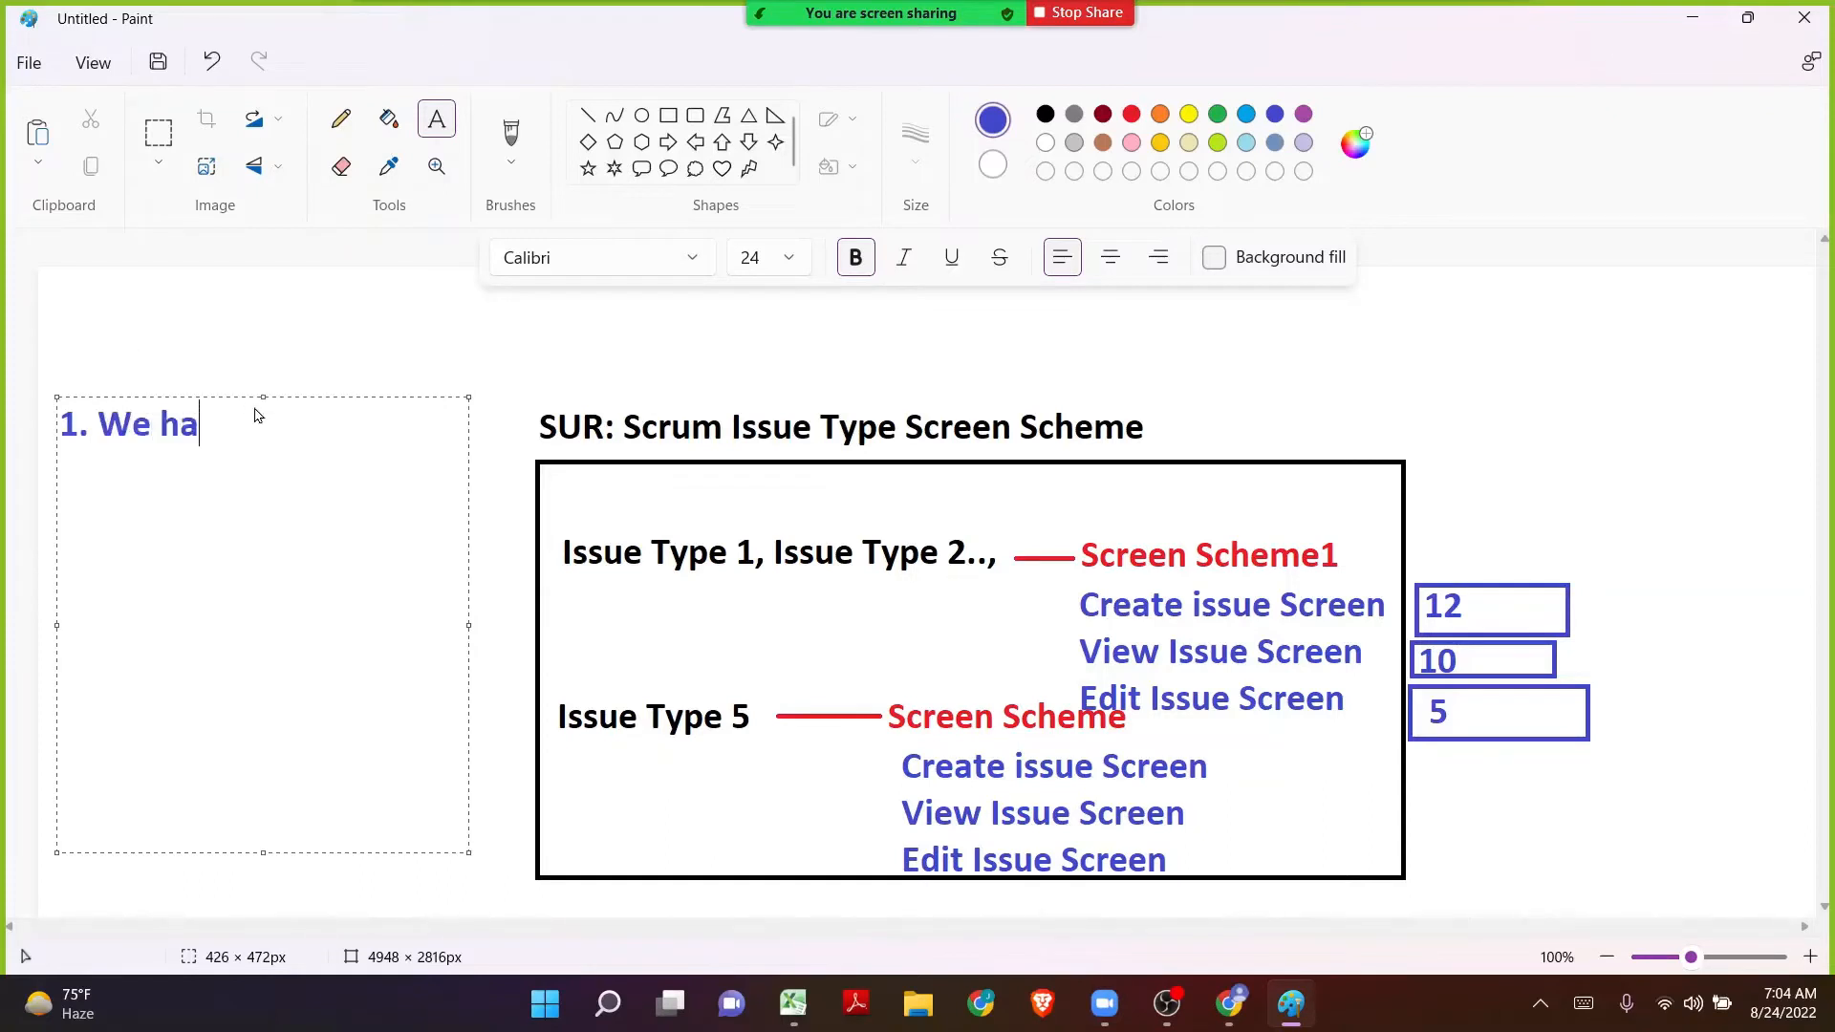
{"action": "type", "text": "ve to create"}
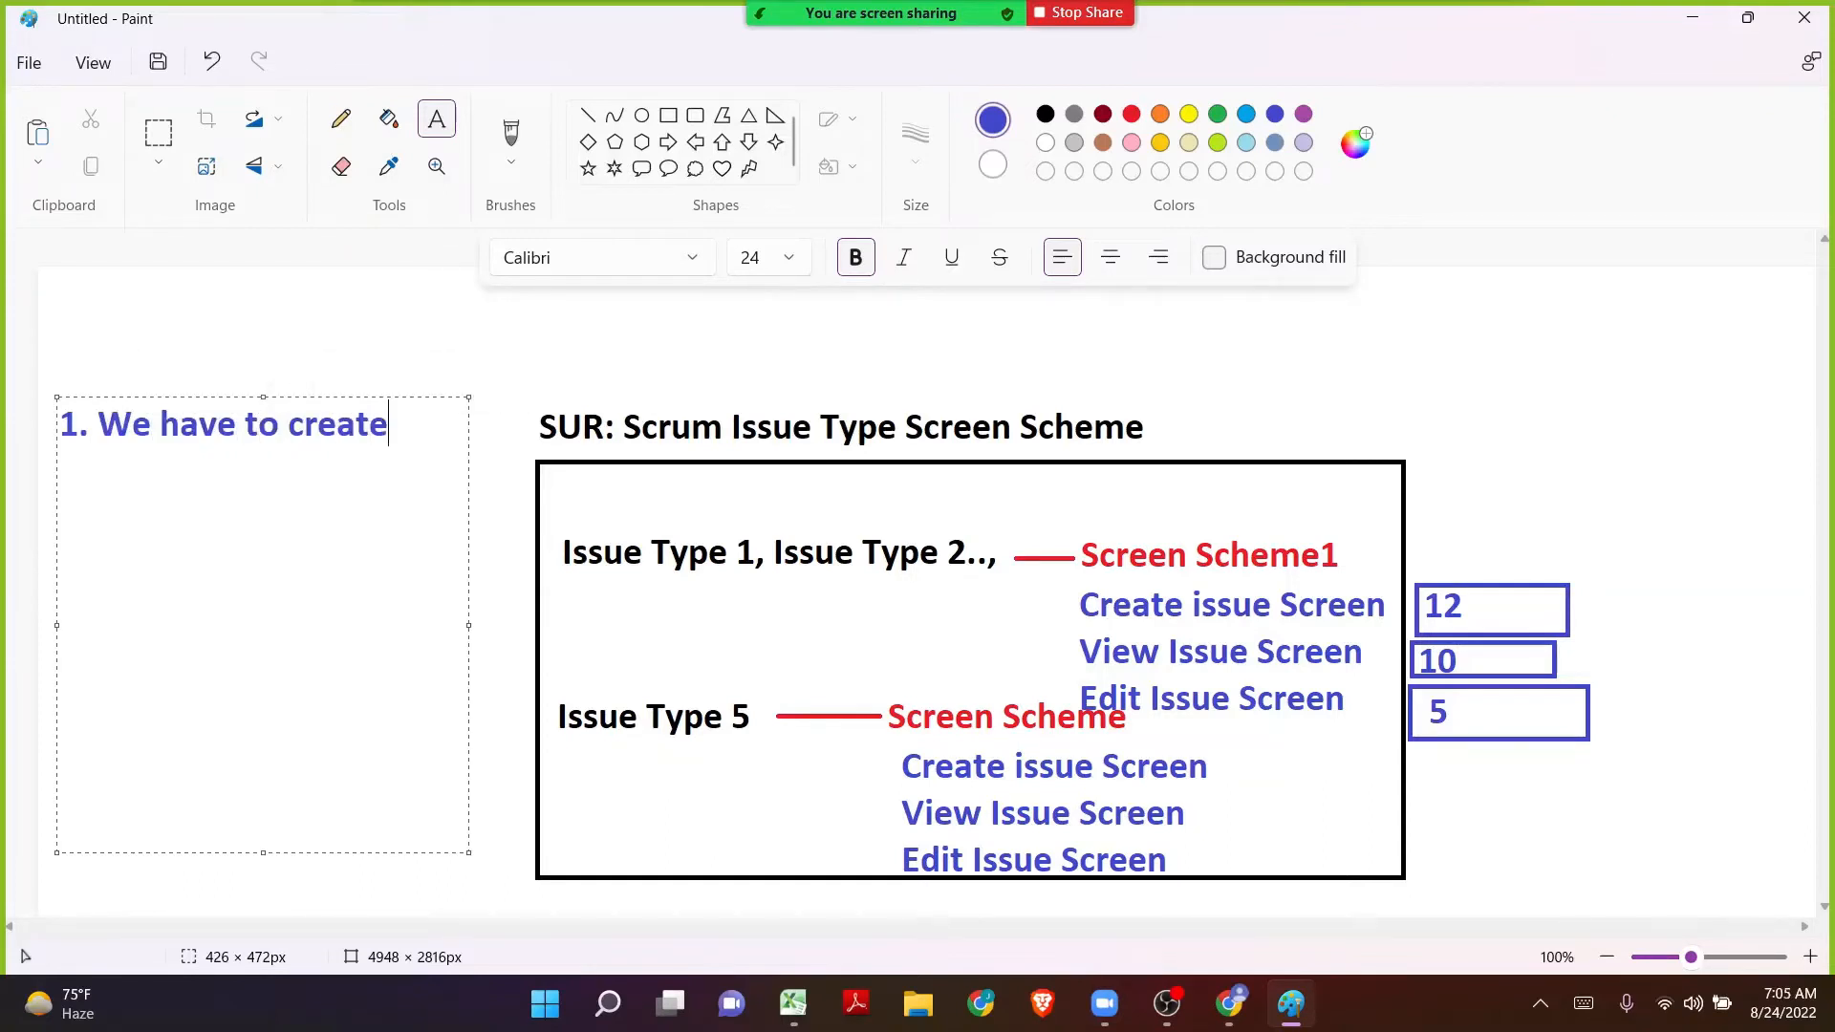
{"action": "type", "text": " a screen "}
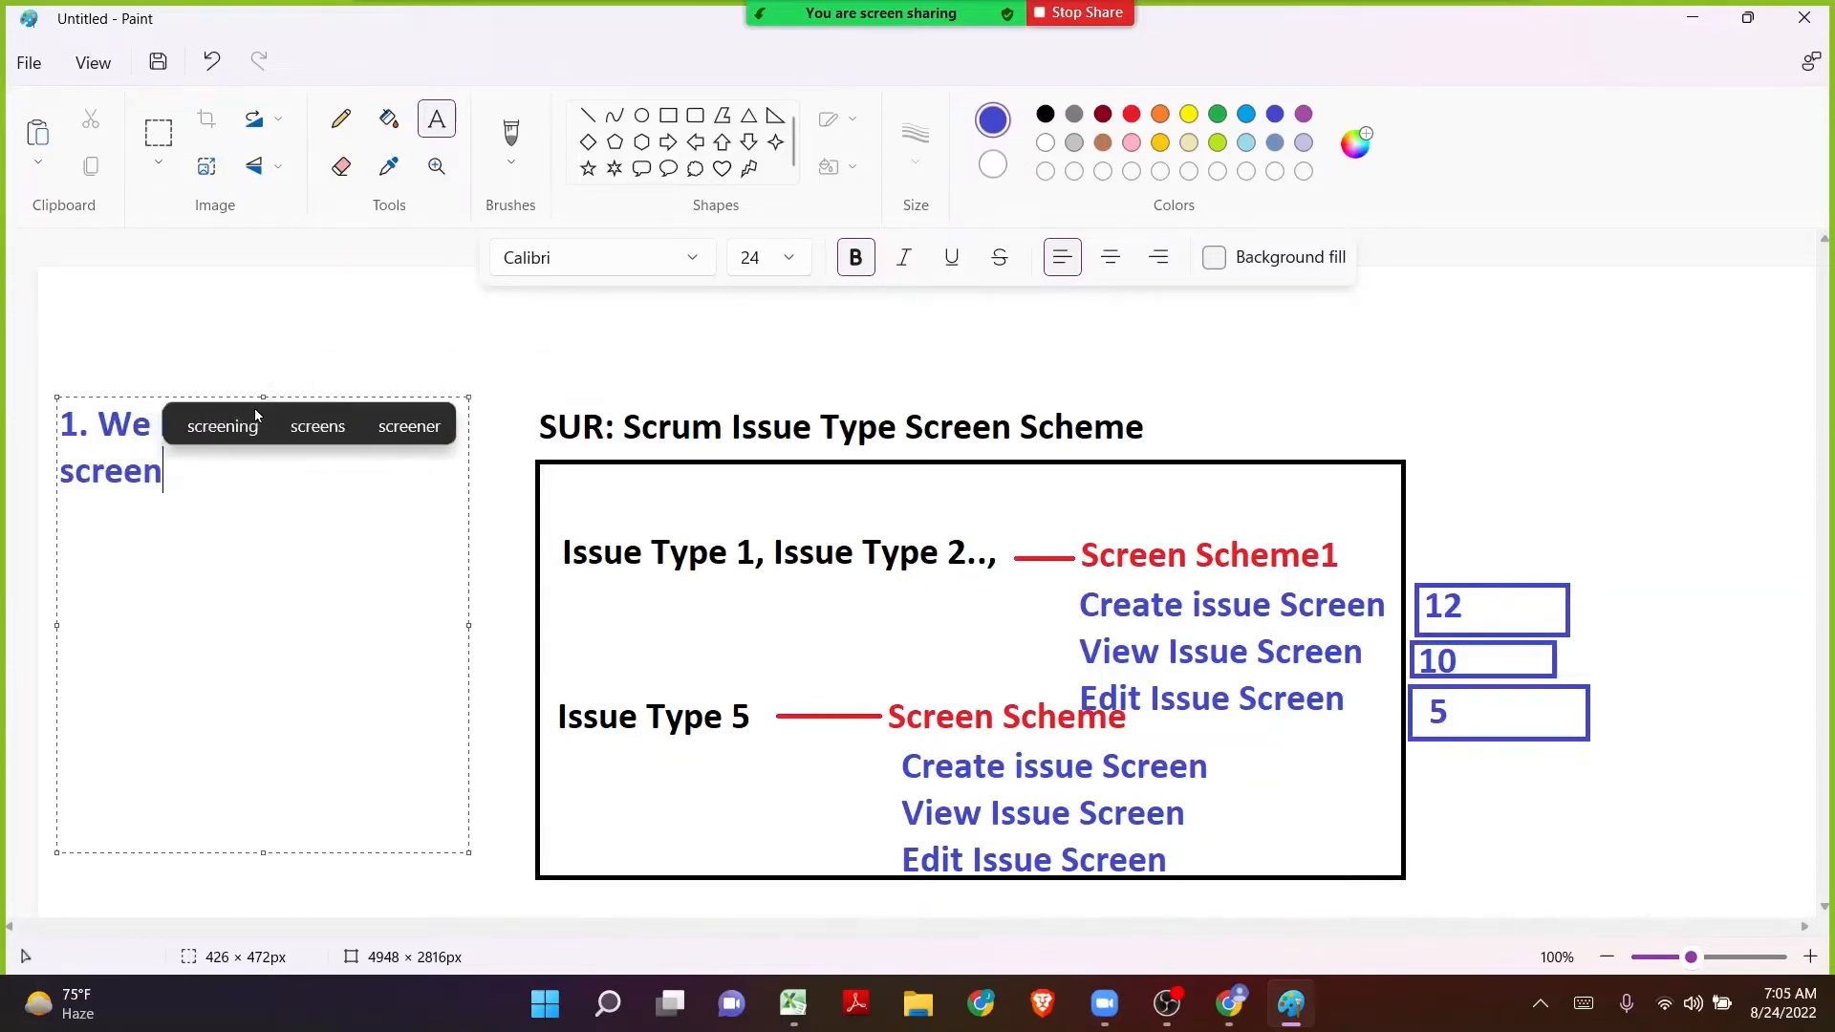
{"action": "type", "text": "(5 Fei"}
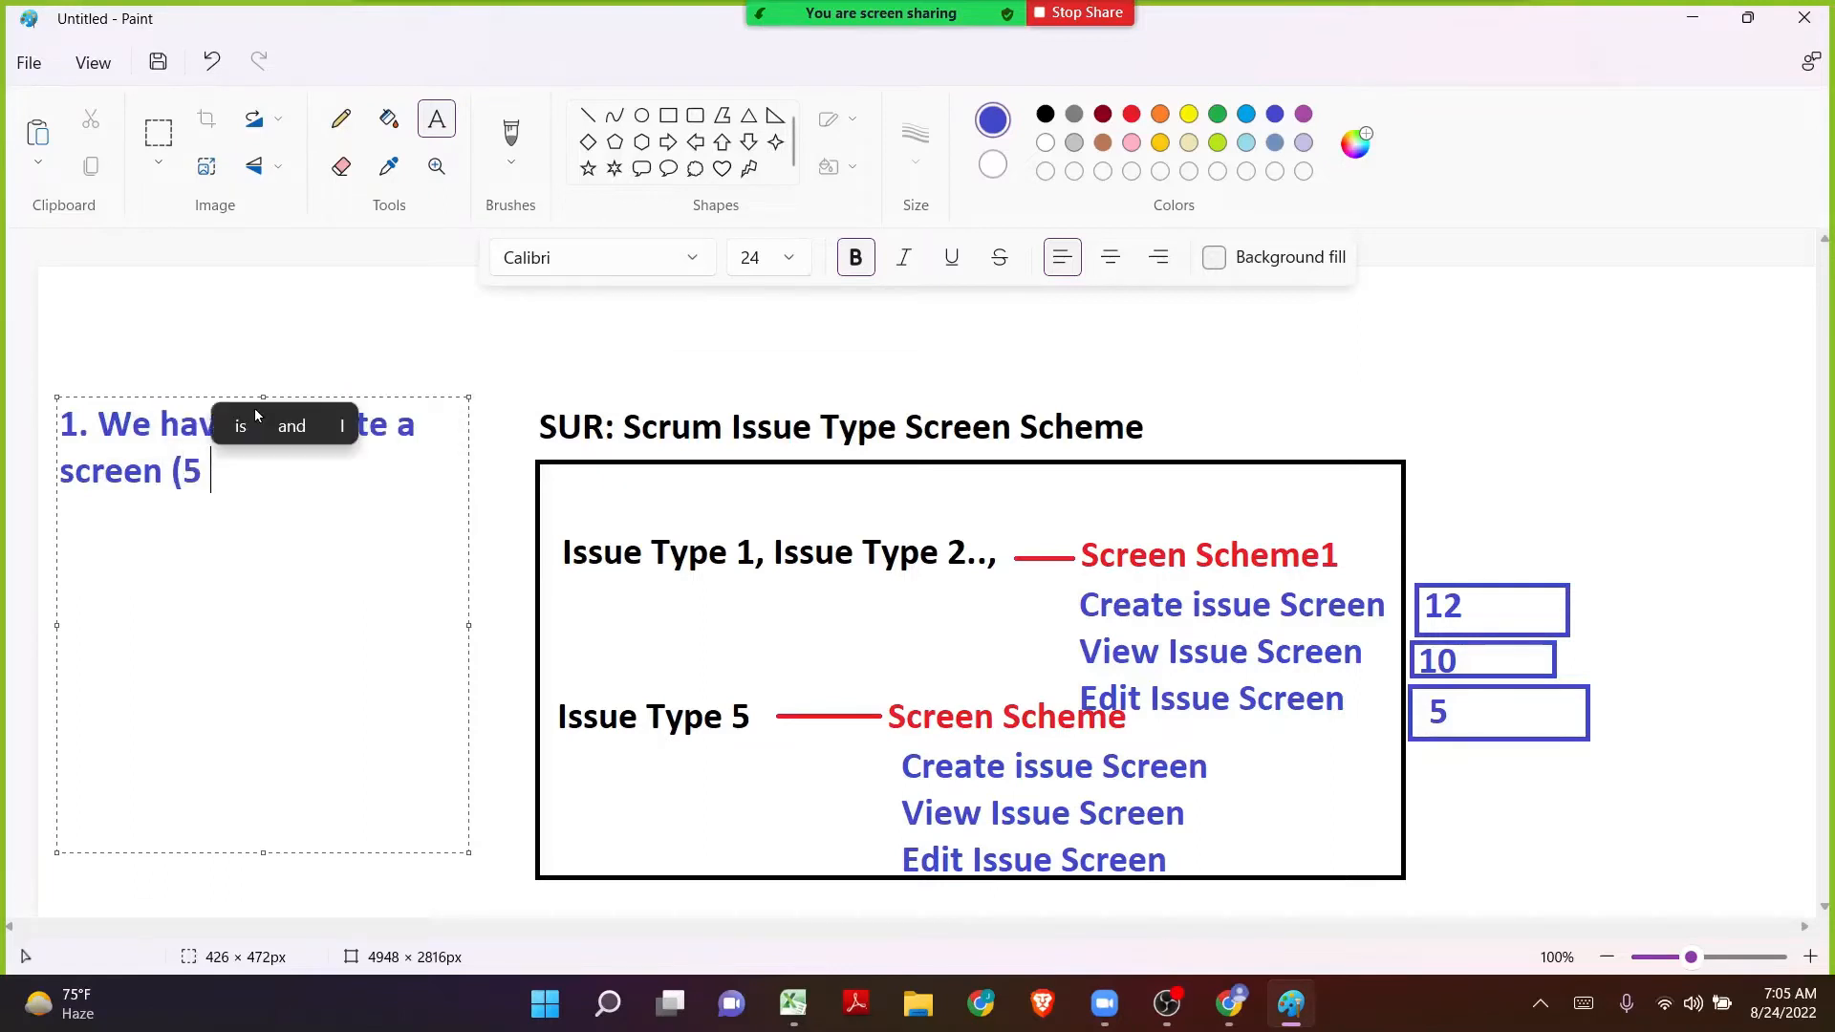
{"action": "key", "text": "BackSpace"}
{"action": "key", "text": "BackSpace"}
{"action": "type", "text": "ields"}
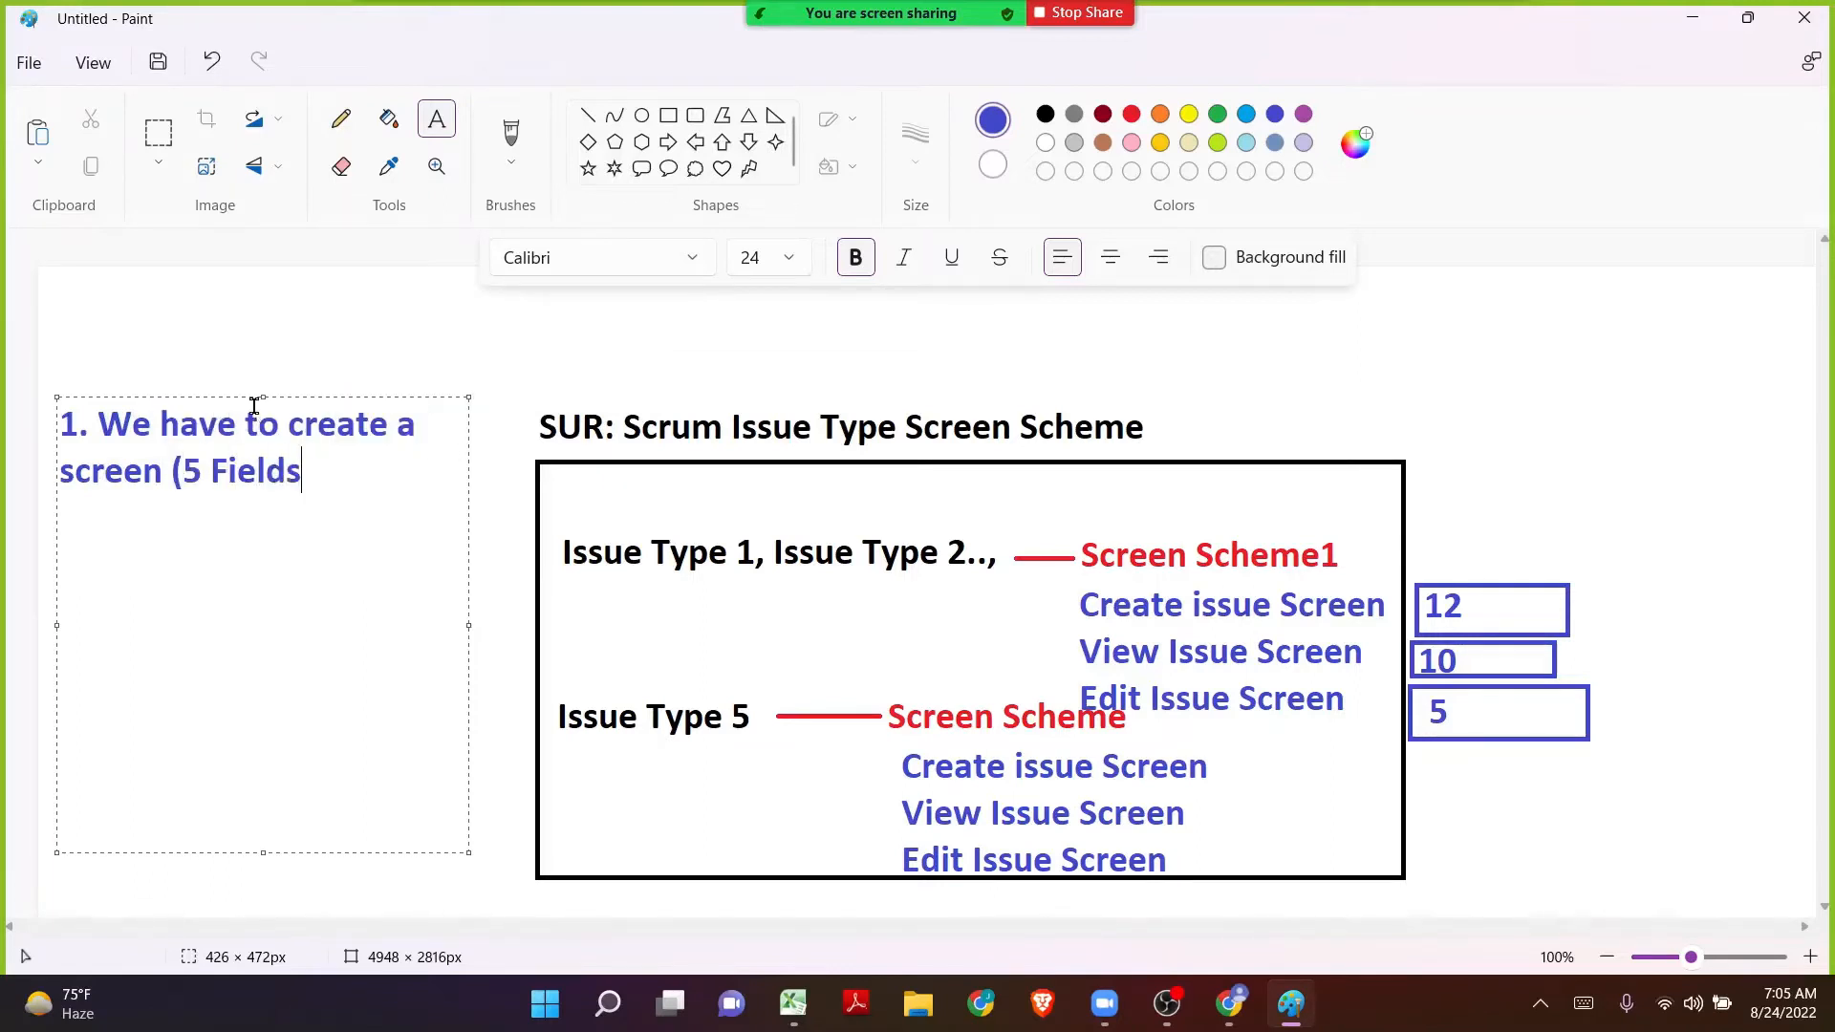
{"action": "type", "text": ")"}
Add the second note "2. We have to create a SCREEN SCHEME" and start an indented sub-item "a." below it.
{"action": "key", "text": "Return"}
{"action": "type", "text": "2. "}
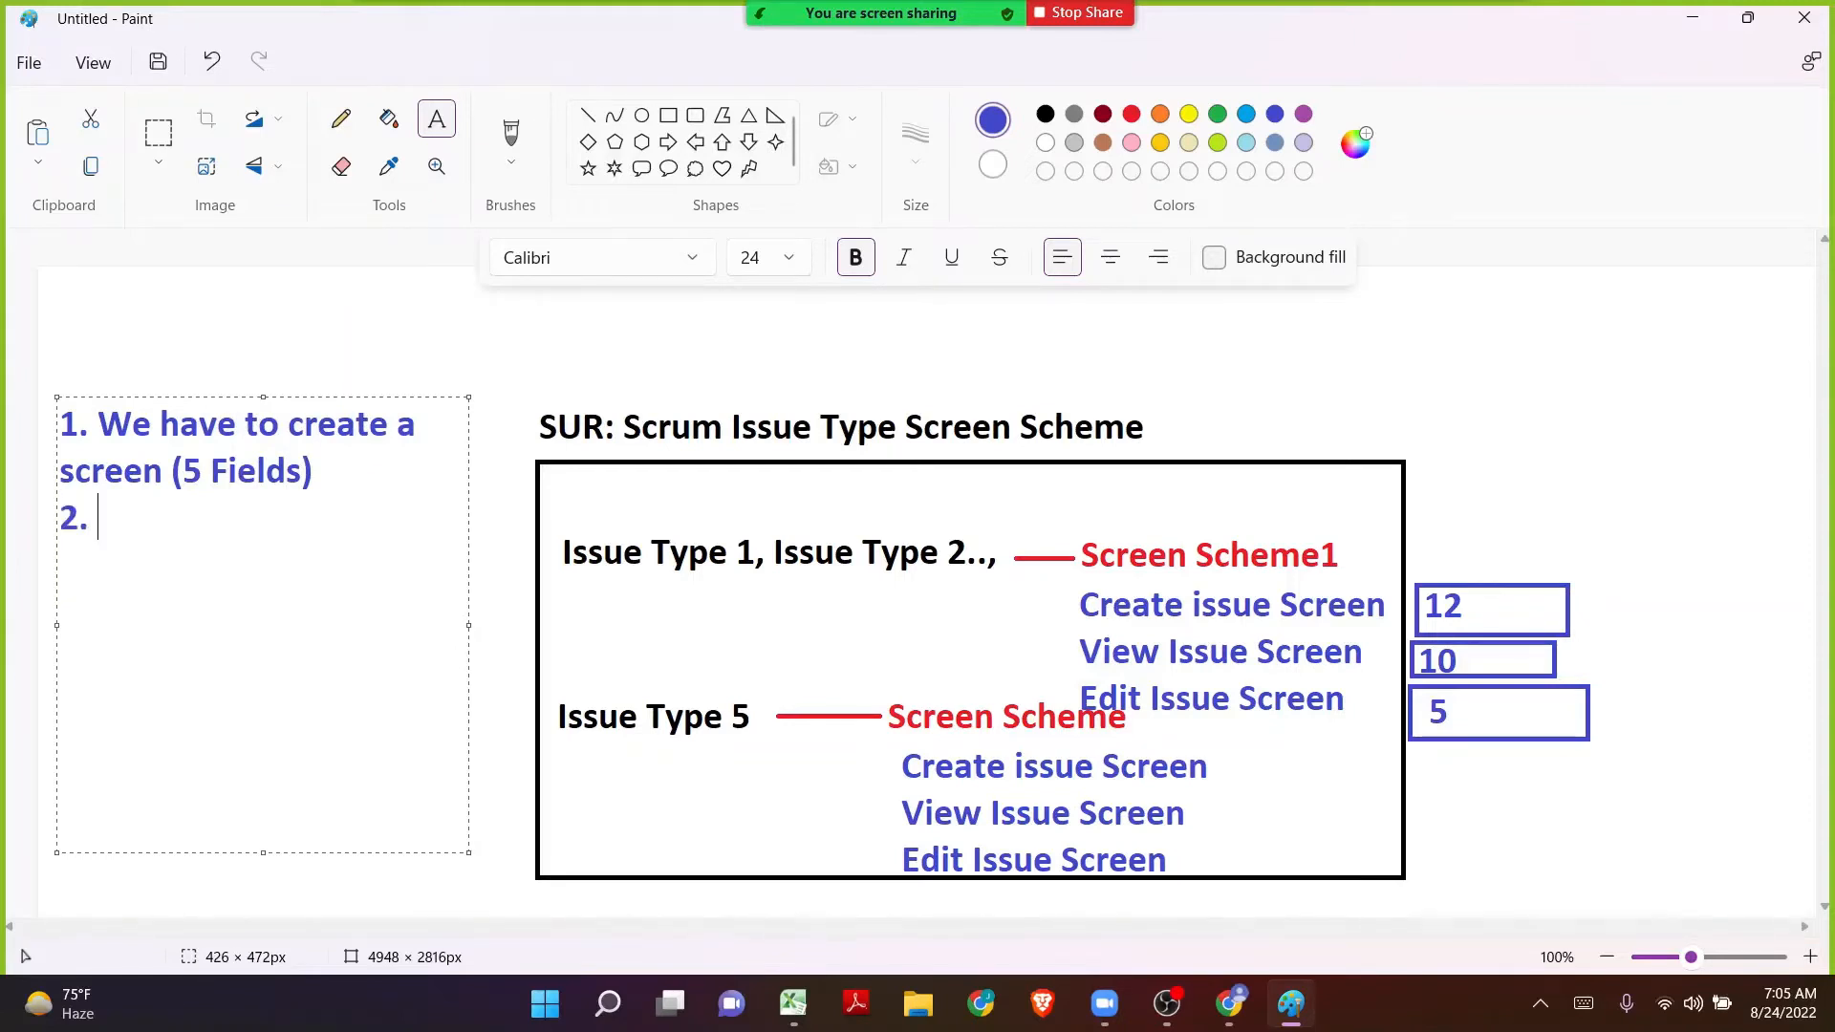
{"action": "type", "text": "We have to crae"}
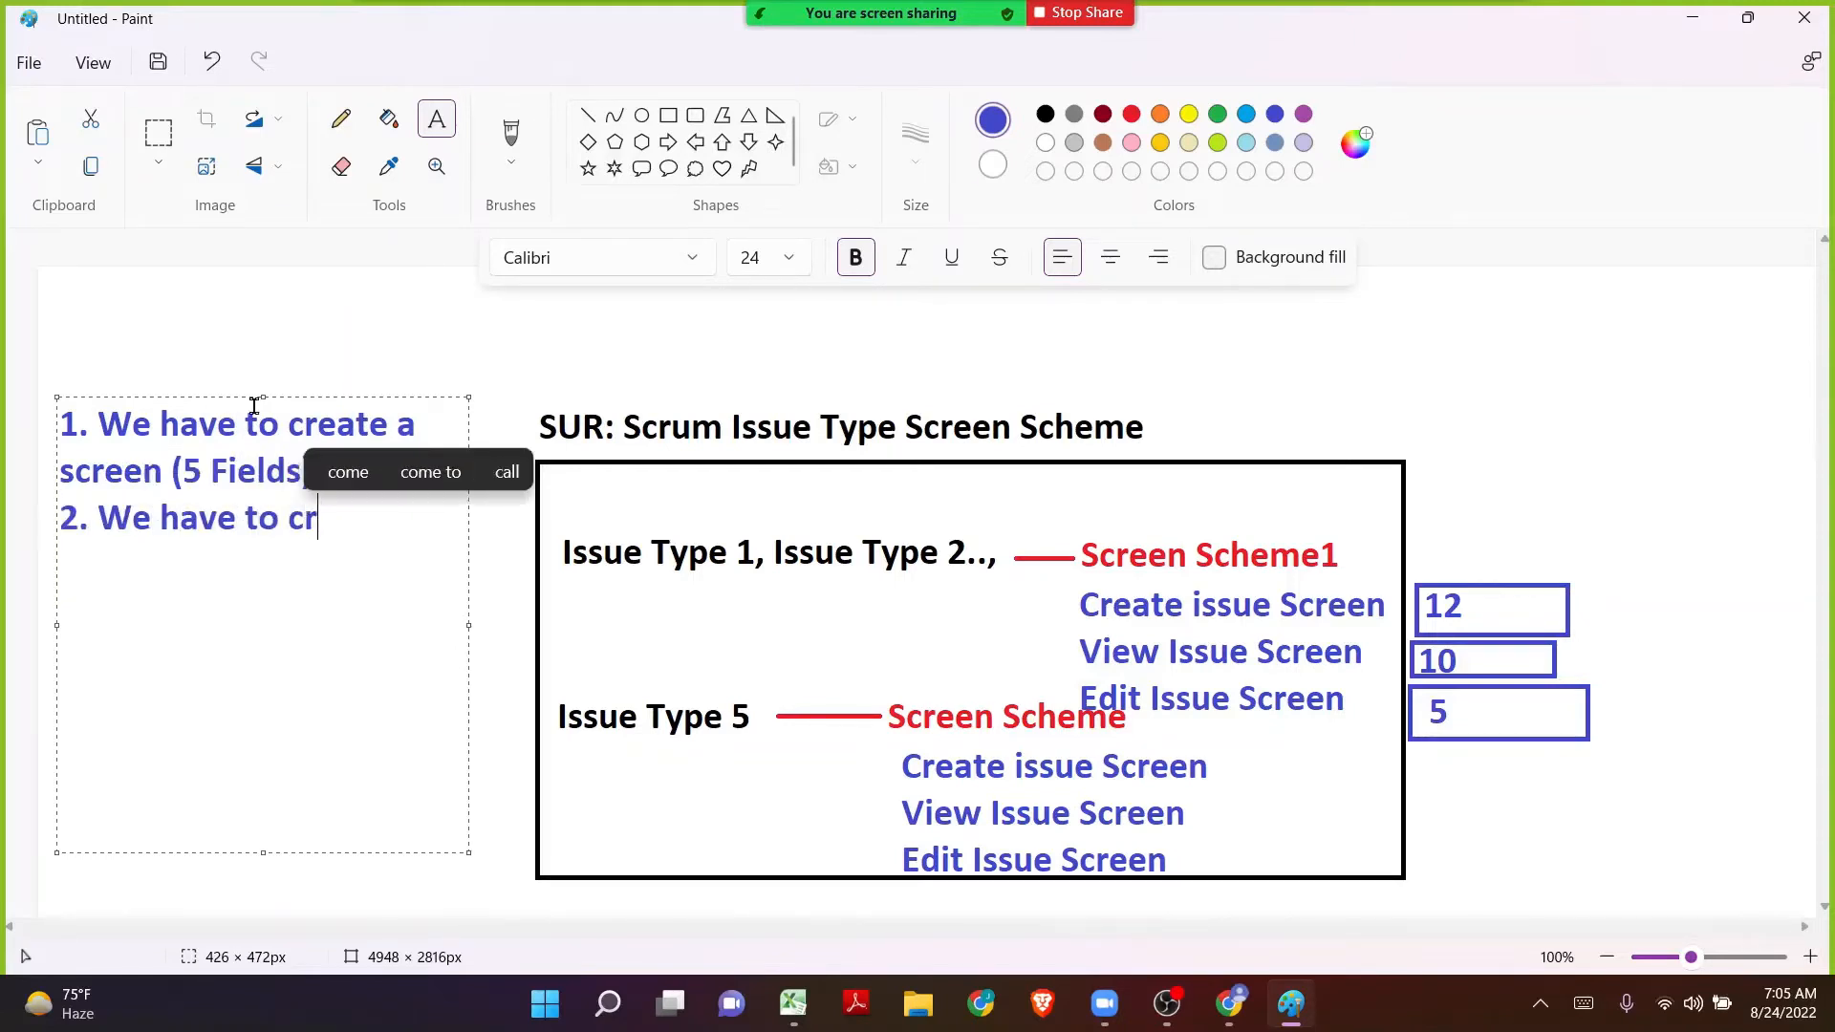
{"action": "key", "text": "BackSpace"}
{"action": "key", "text": "BackSpace"}
{"action": "type", "text": "eate a "}
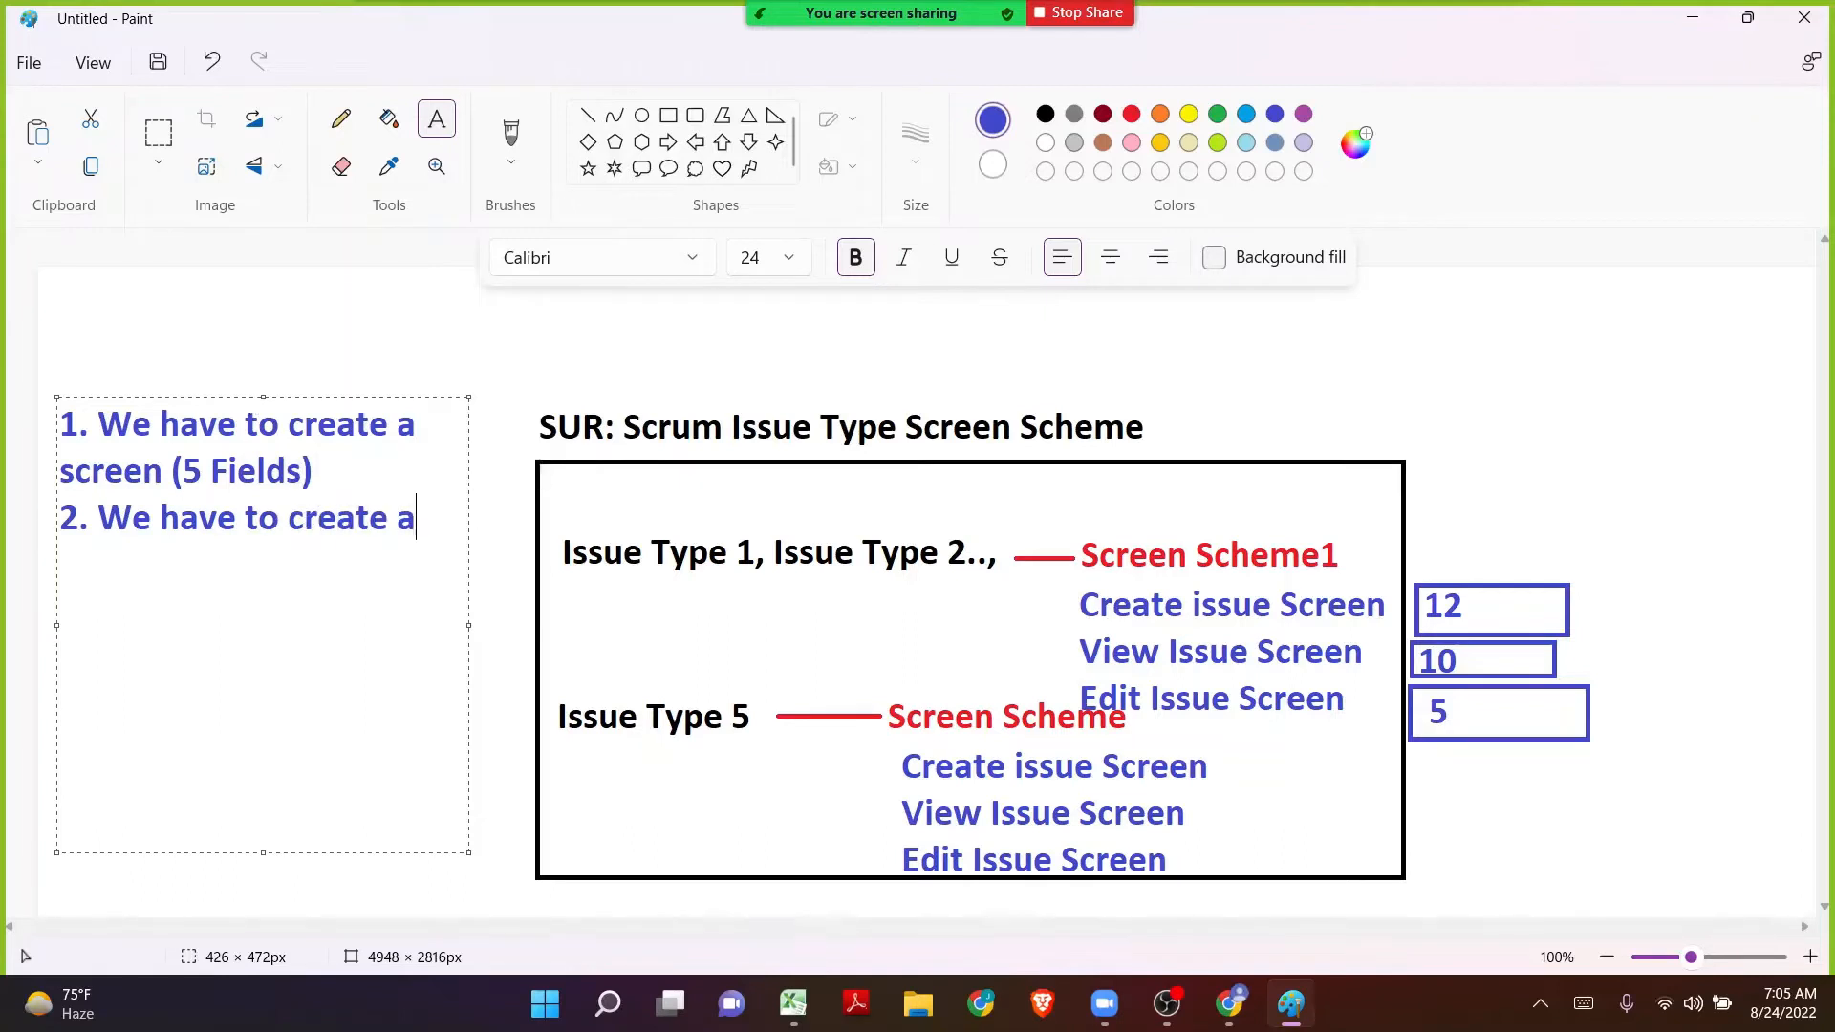
{"action": "type", "text": "C"}
{"action": "key", "text": "BackSpace"}
{"action": "type", "text": "A"}
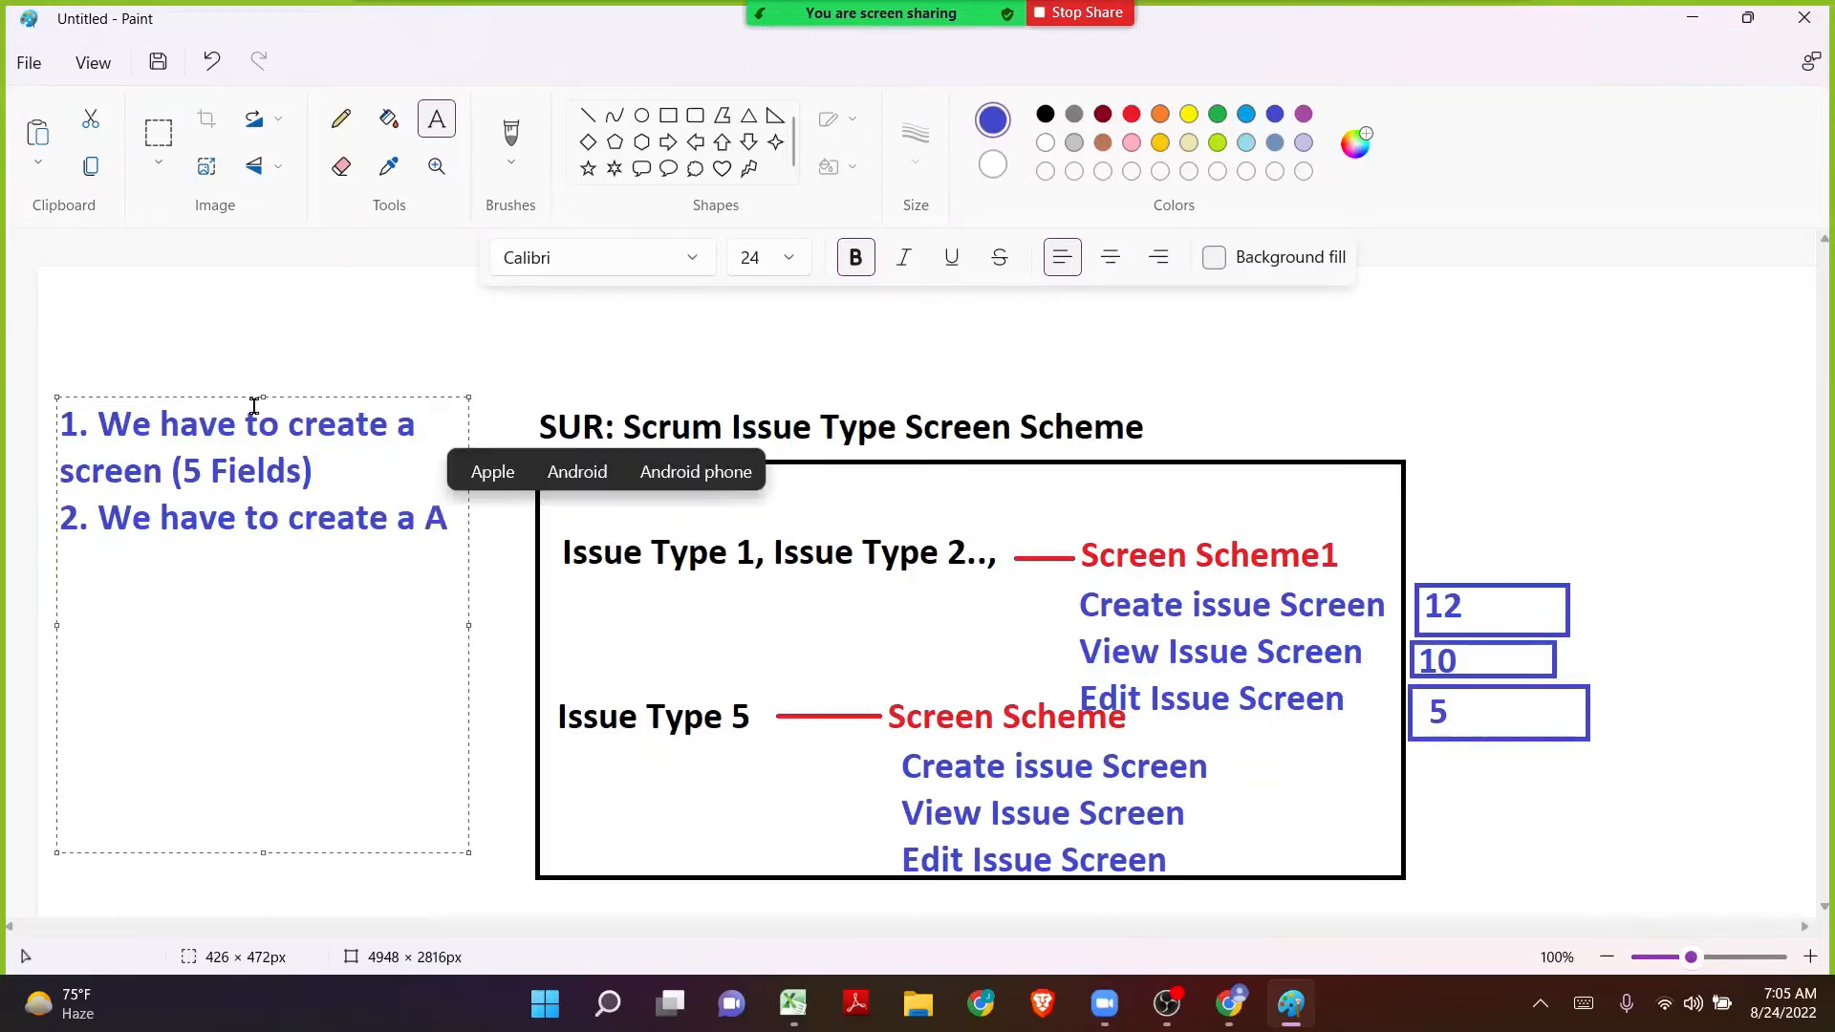
{"action": "key", "text": "BackSpace"}
{"action": "key", "text": "BackSpace"}
{"action": "key", "text": "BackSpace"}
{"action": "key", "text": "BackSpace"}
{"action": "key", "text": "BackSpace"}
{"action": "key", "text": "BackSpace"}
{"action": "key", "text": "BackSpace"}
{"action": "key", "text": "BackSpace"}
{"action": "key", "text": "BackSpace"}
{"action": "key", "text": "BackSpace"}
{"action": "key", "text": "BackSpace"}
{"action": "key", "text": "BackSpace"}
{"action": "key", "text": "BackSpace"}
{"action": "key", "text": "BackSpace"}
{"action": "key", "text": "BackSpace"}
{"action": "key", "text": "BackSpace"}
{"action": "key", "text": "BackSpace"}
{"action": "key", "text": "BackSpace"}
{"action": "key", "text": "BackSpace"}
{"action": "key", "text": "BackSpace"}
{"action": "type", "text": "SCREEN SCHEME"}
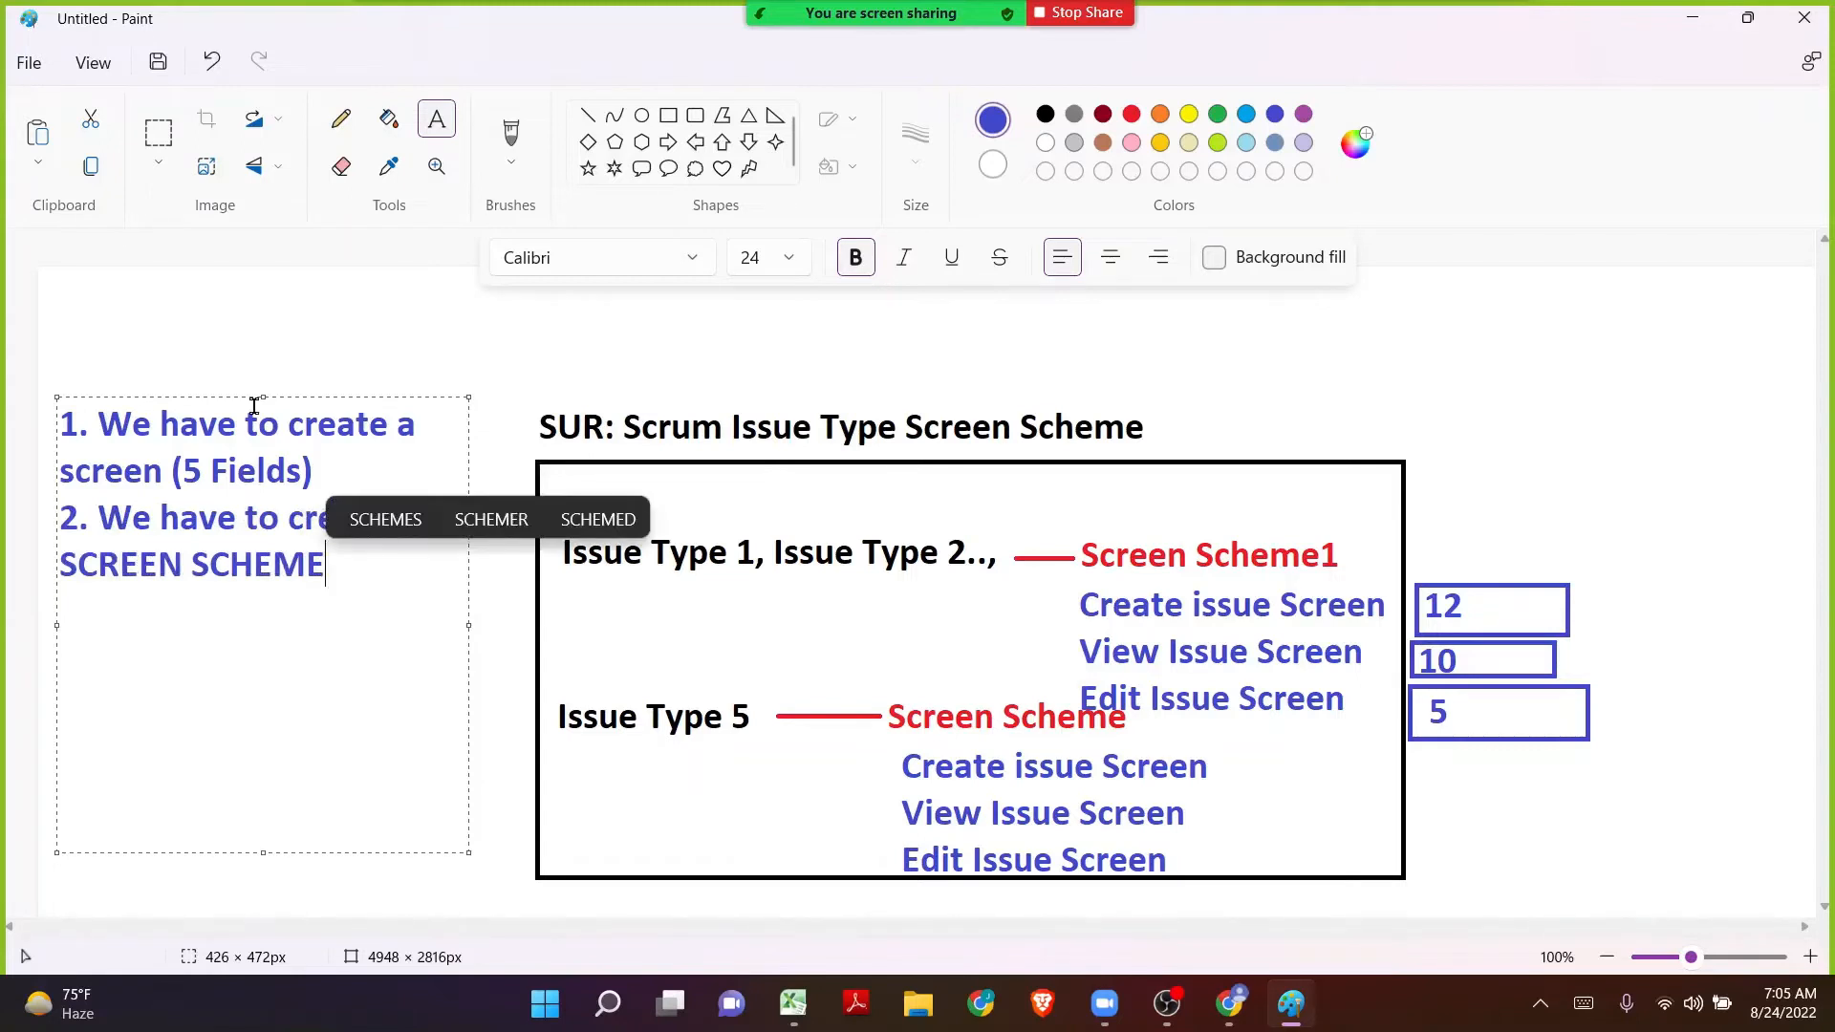
{"action": "key", "text": "Return"}
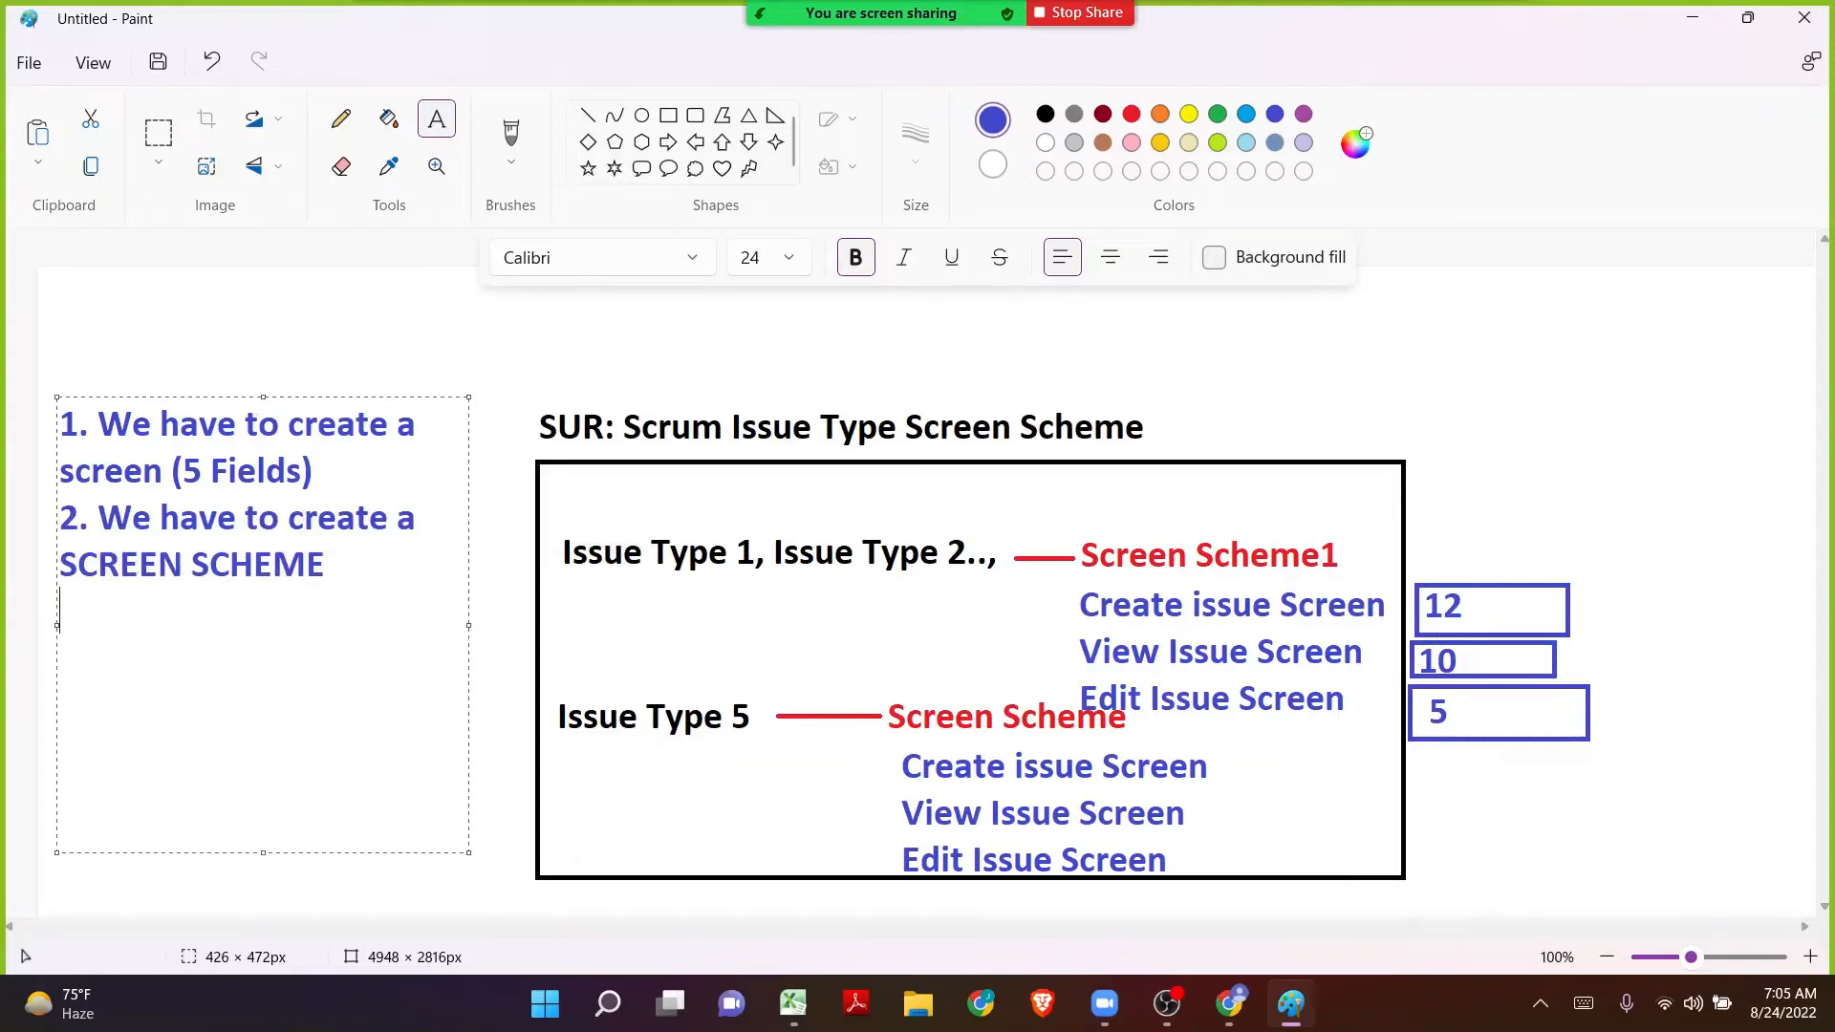
{"action": "type", "text": "a."}
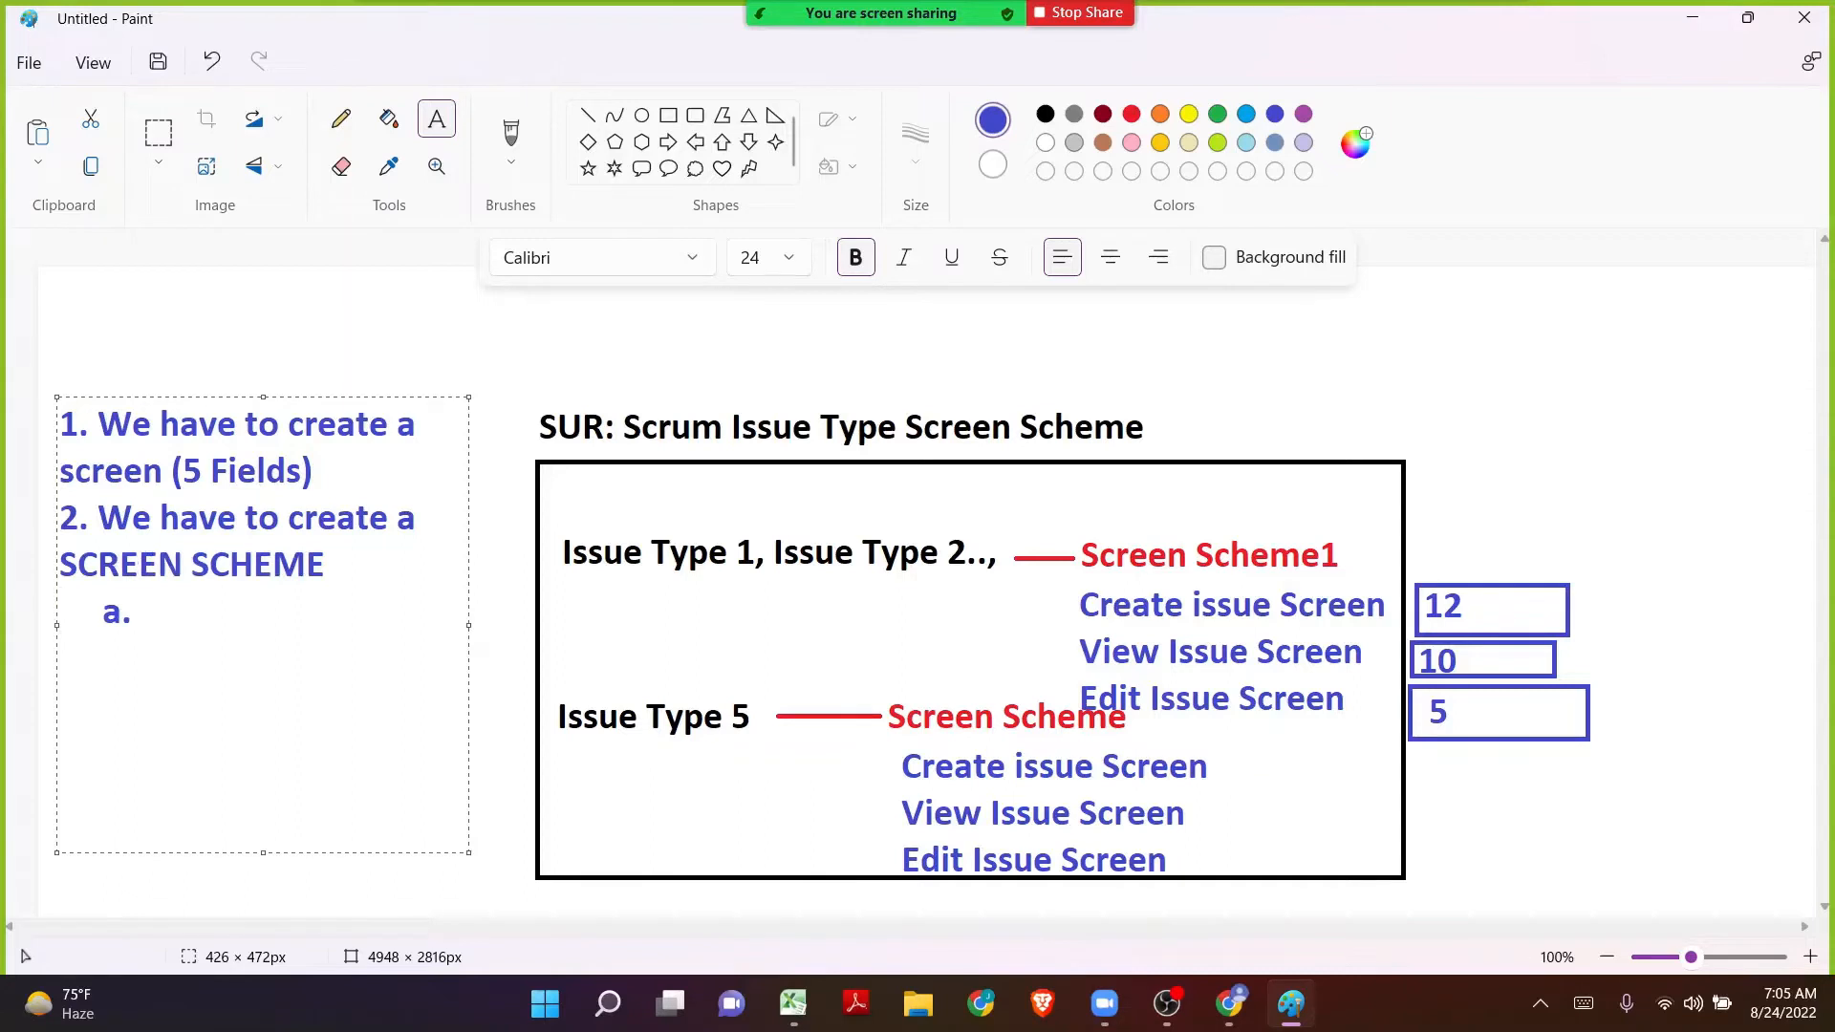
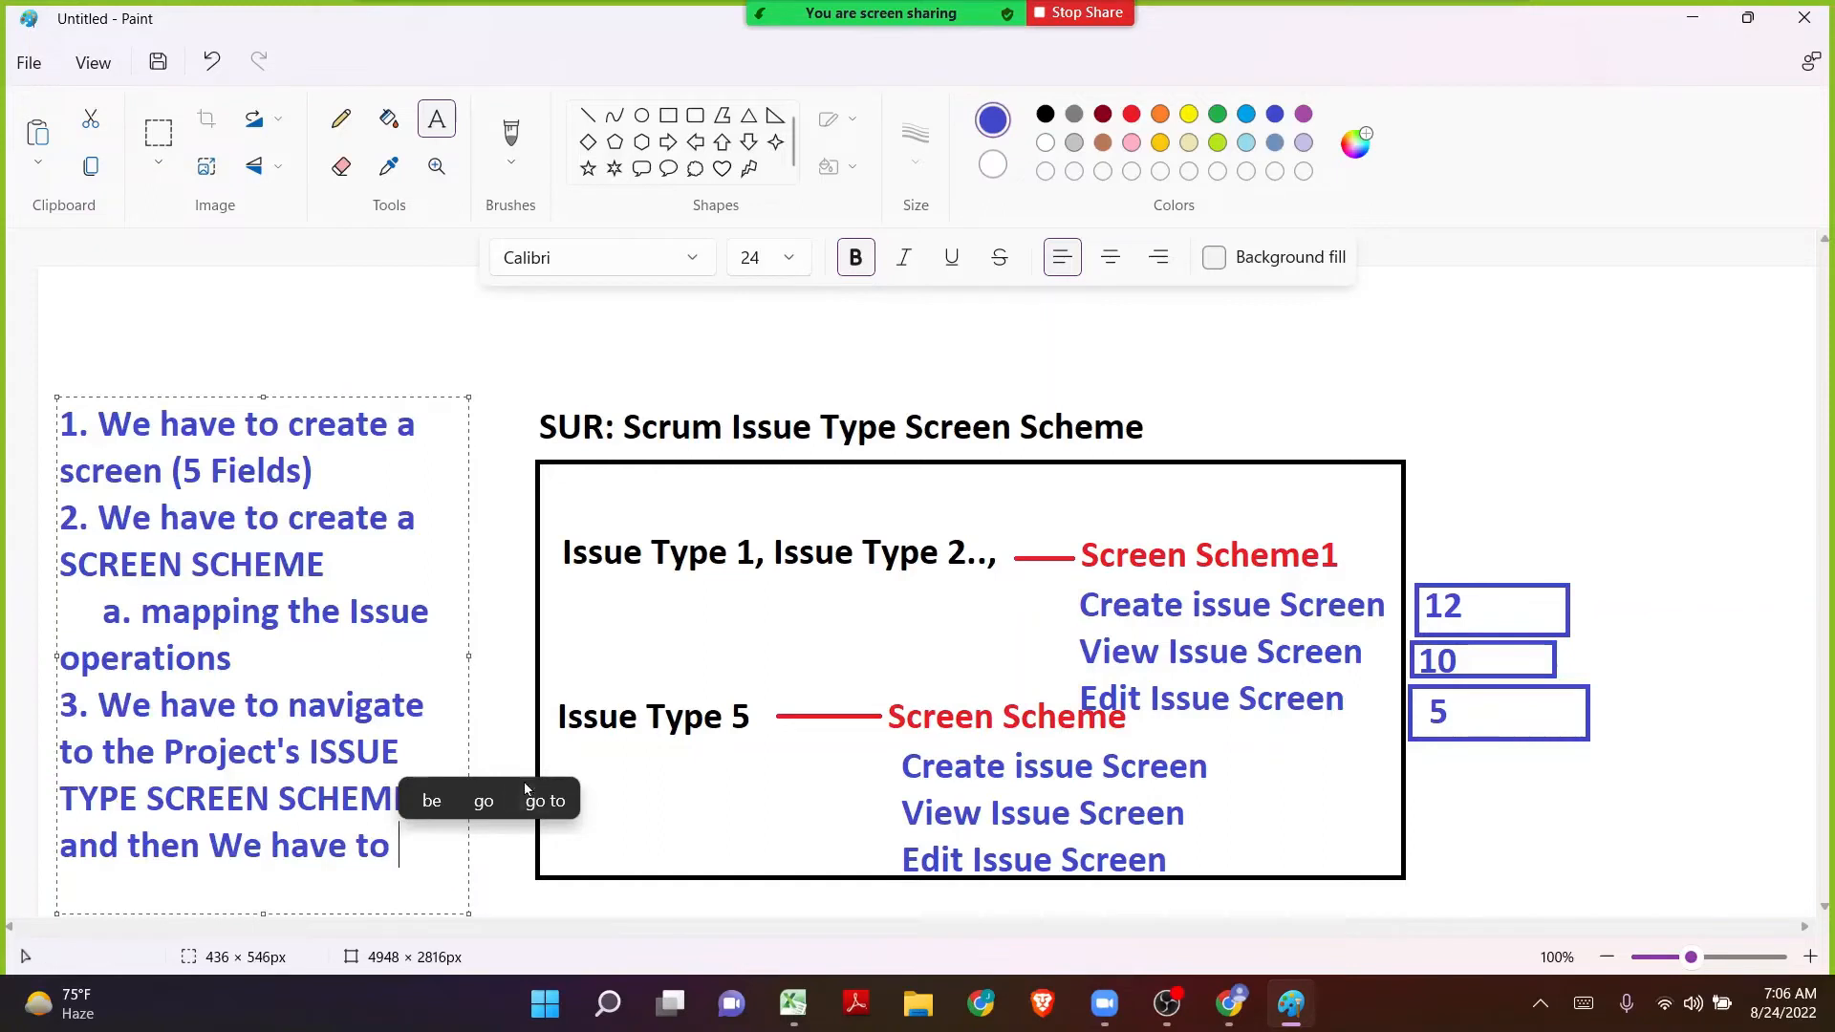
Continue note 3 after "and then We have to" with "map the ISSUE TYPE to the S".
{"action": "key", "text": "Return"}
{"action": "type", "text": "map the "}
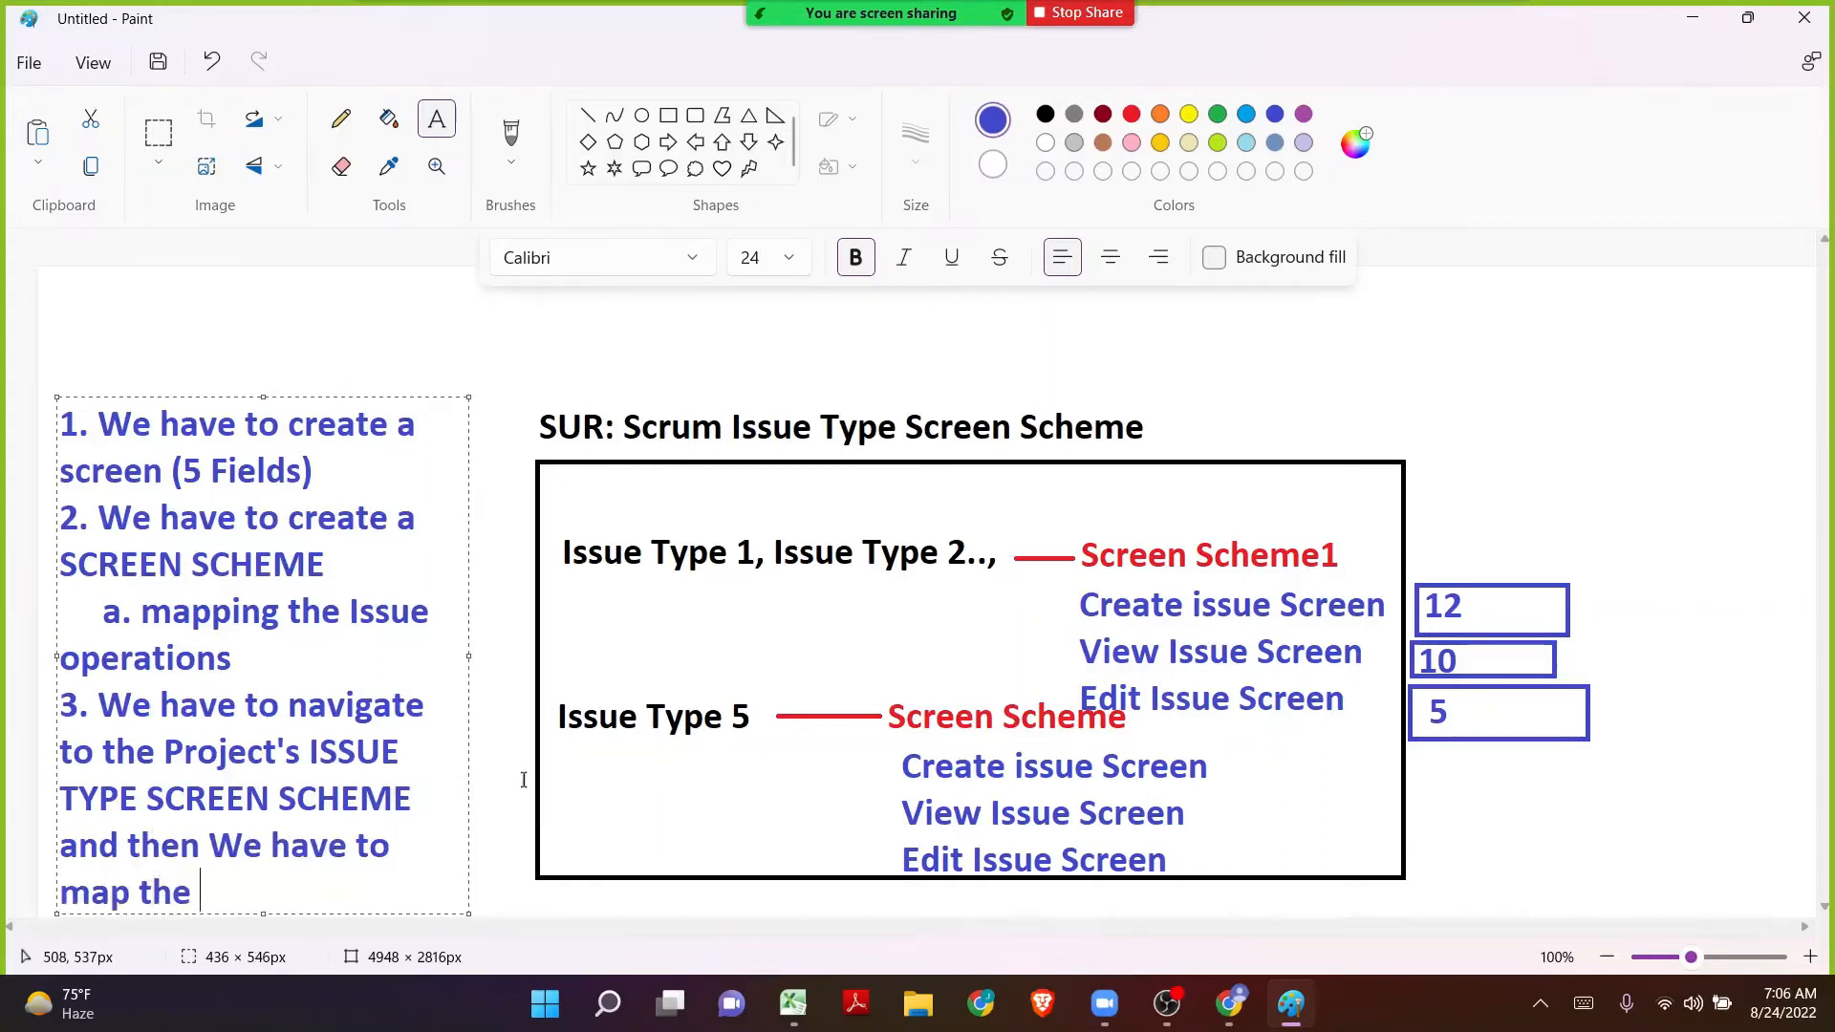
{"action": "type", "text": "ISSUE "}
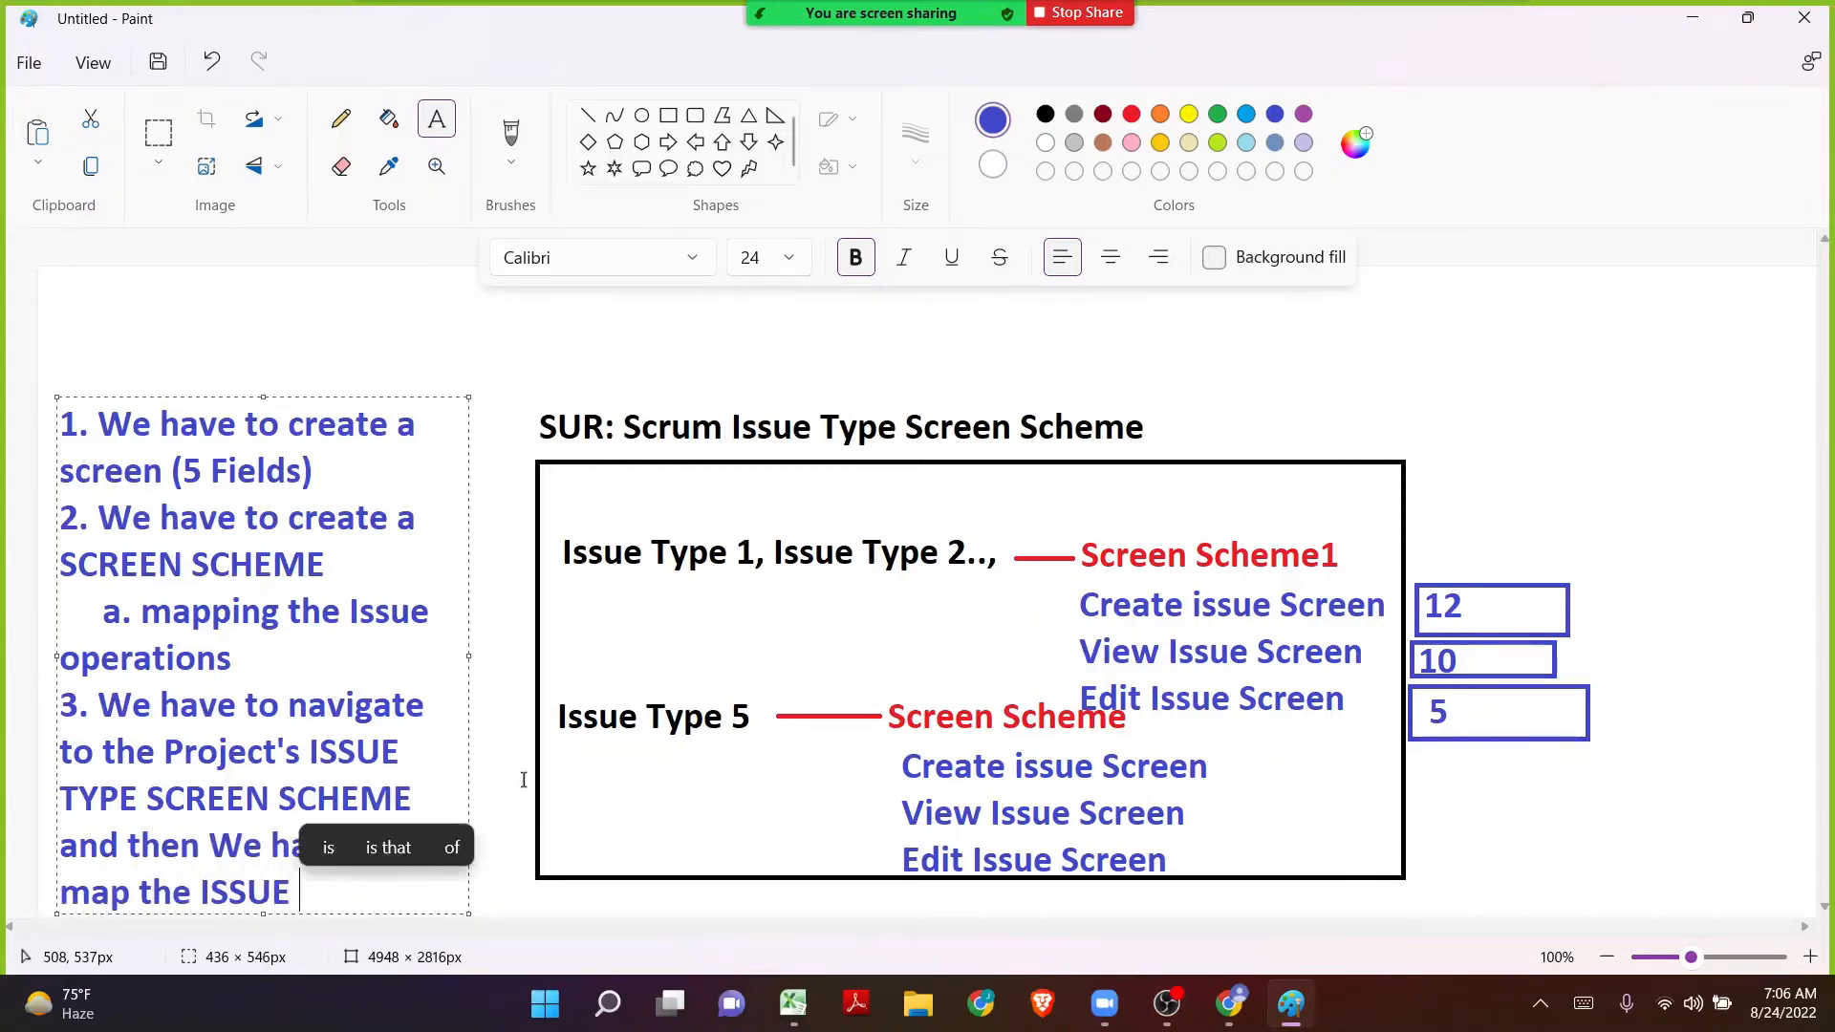
{"action": "type", "text": "TYPE to"}
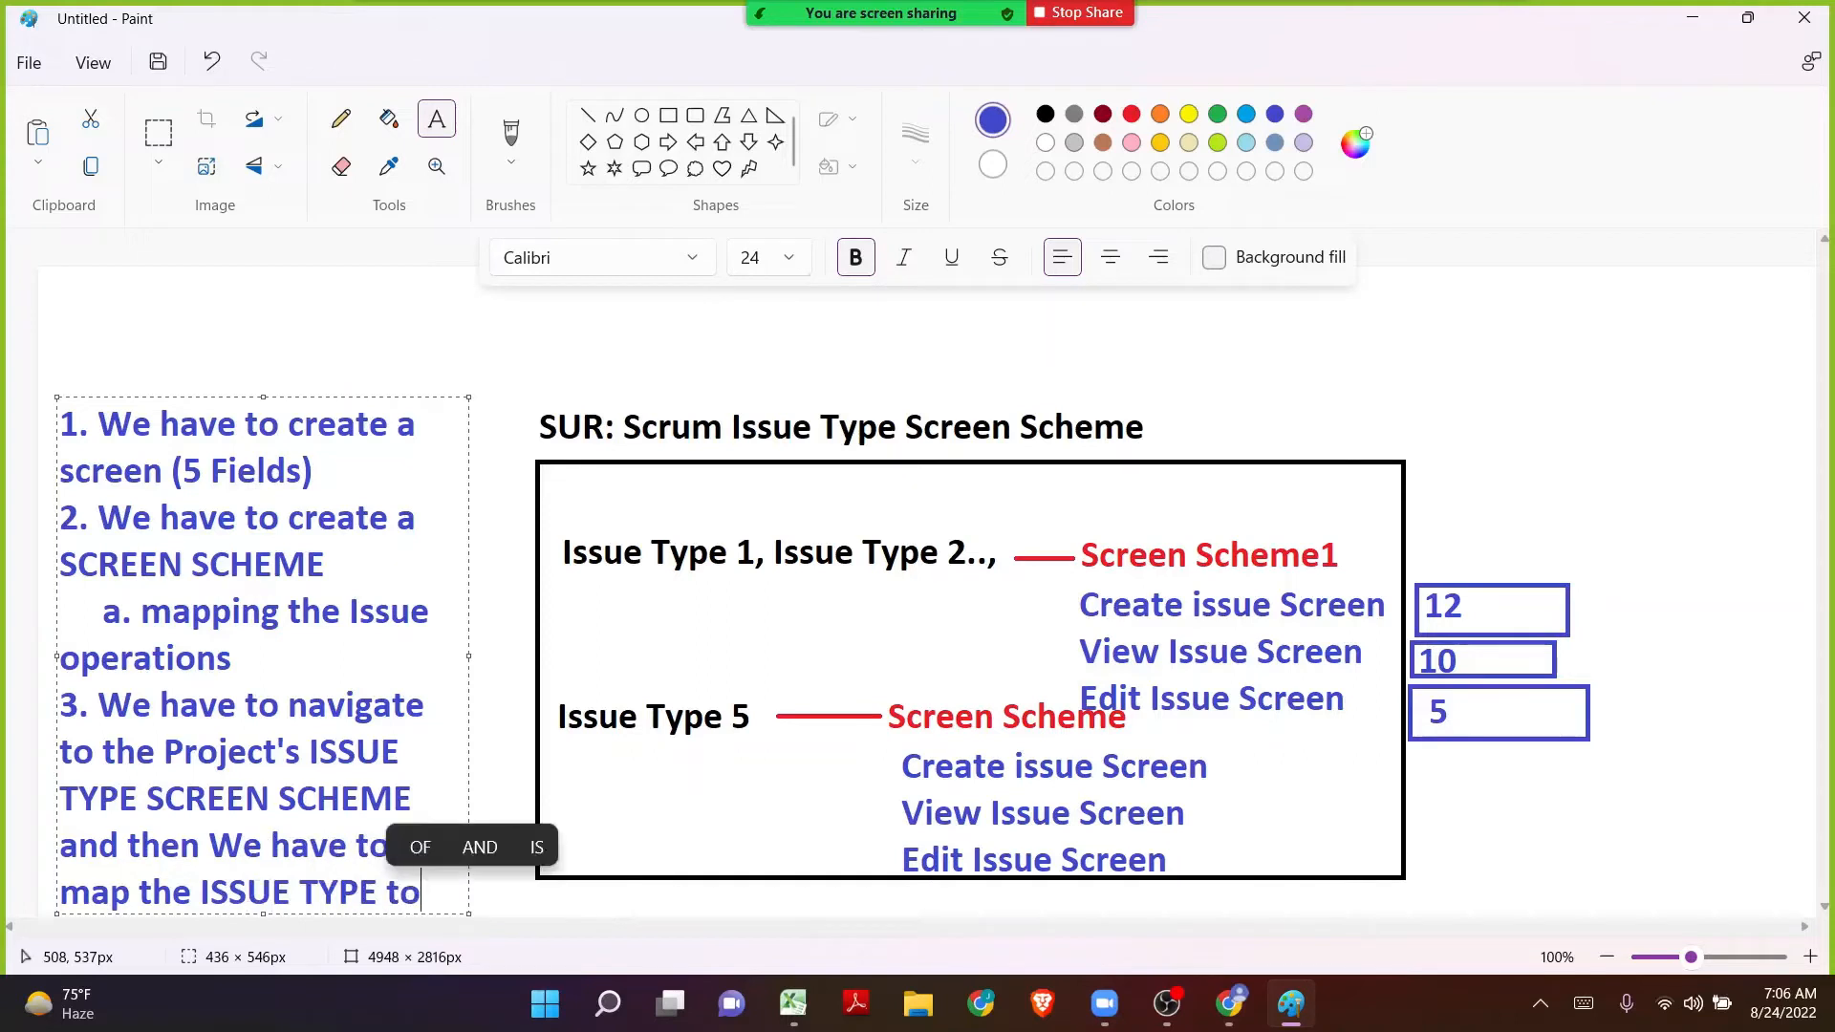
{"action": "type", "text": " the S"}
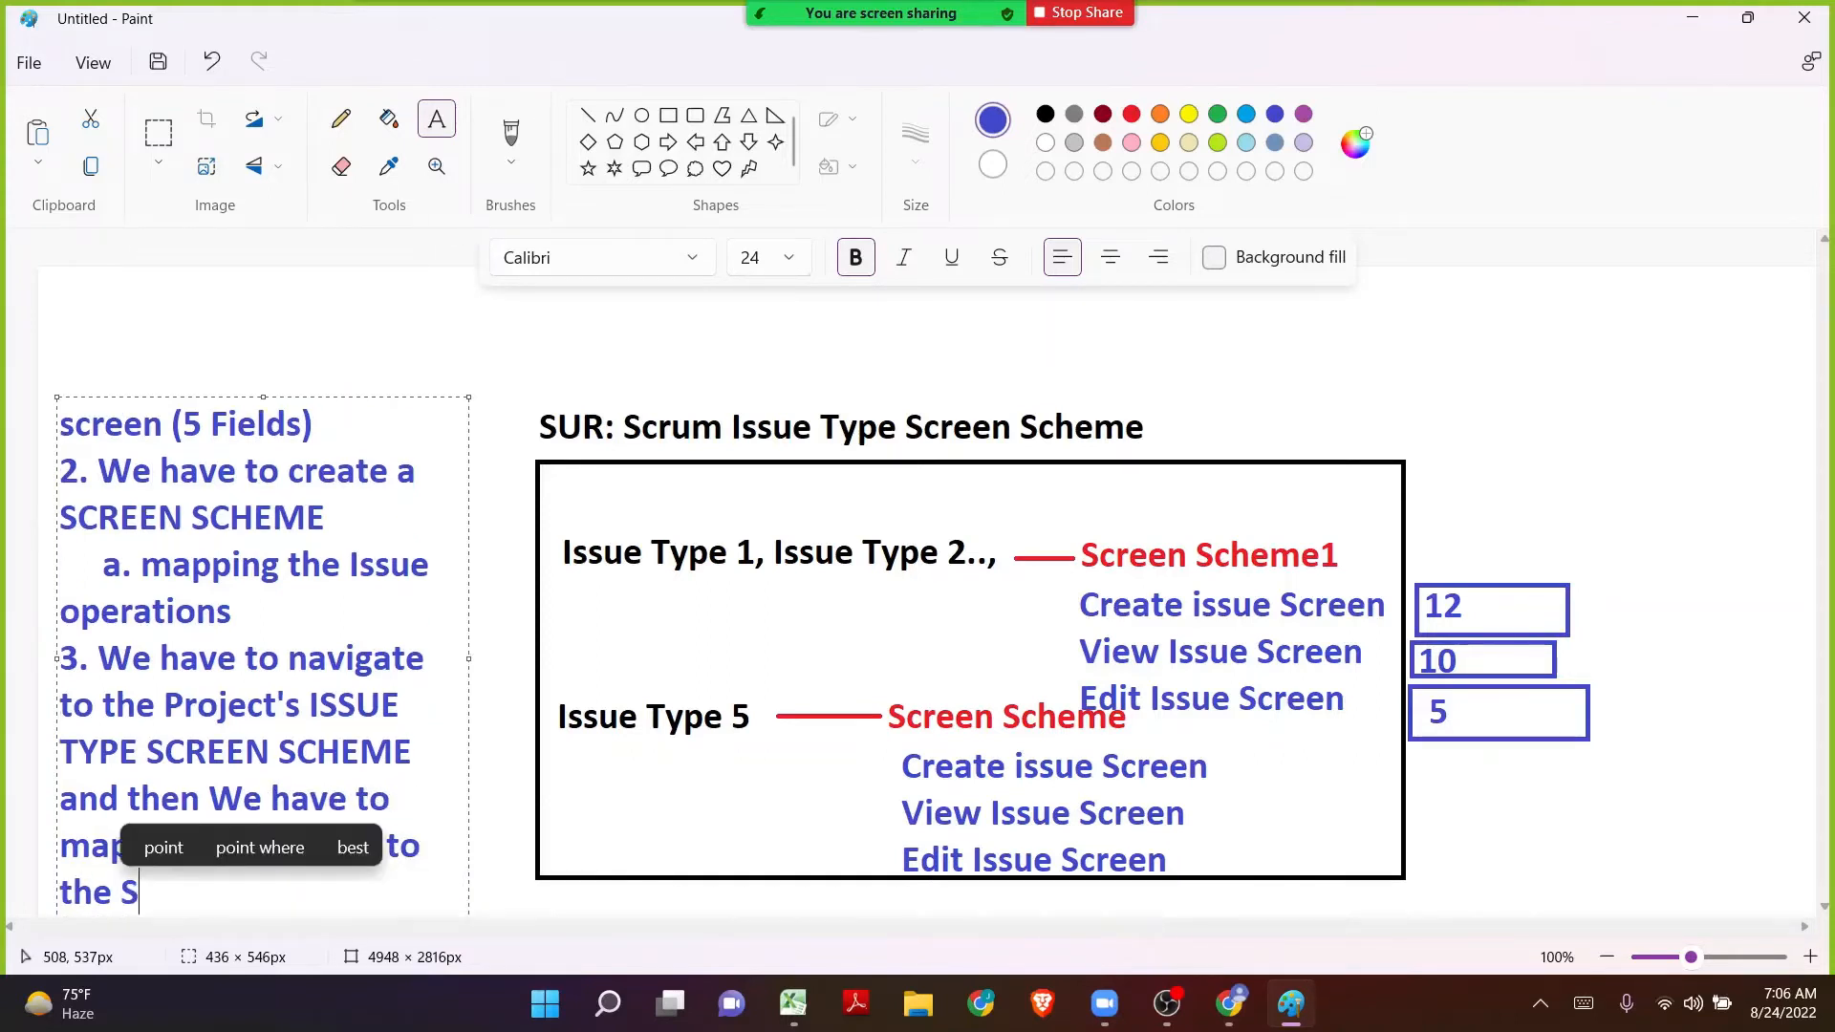
Finish the third note so it ends with "map the ISSUE TYPE to the Screen Scheme" and extend its text box upward to fit all lines.
{"action": "type", "text": "creen Schedme"}
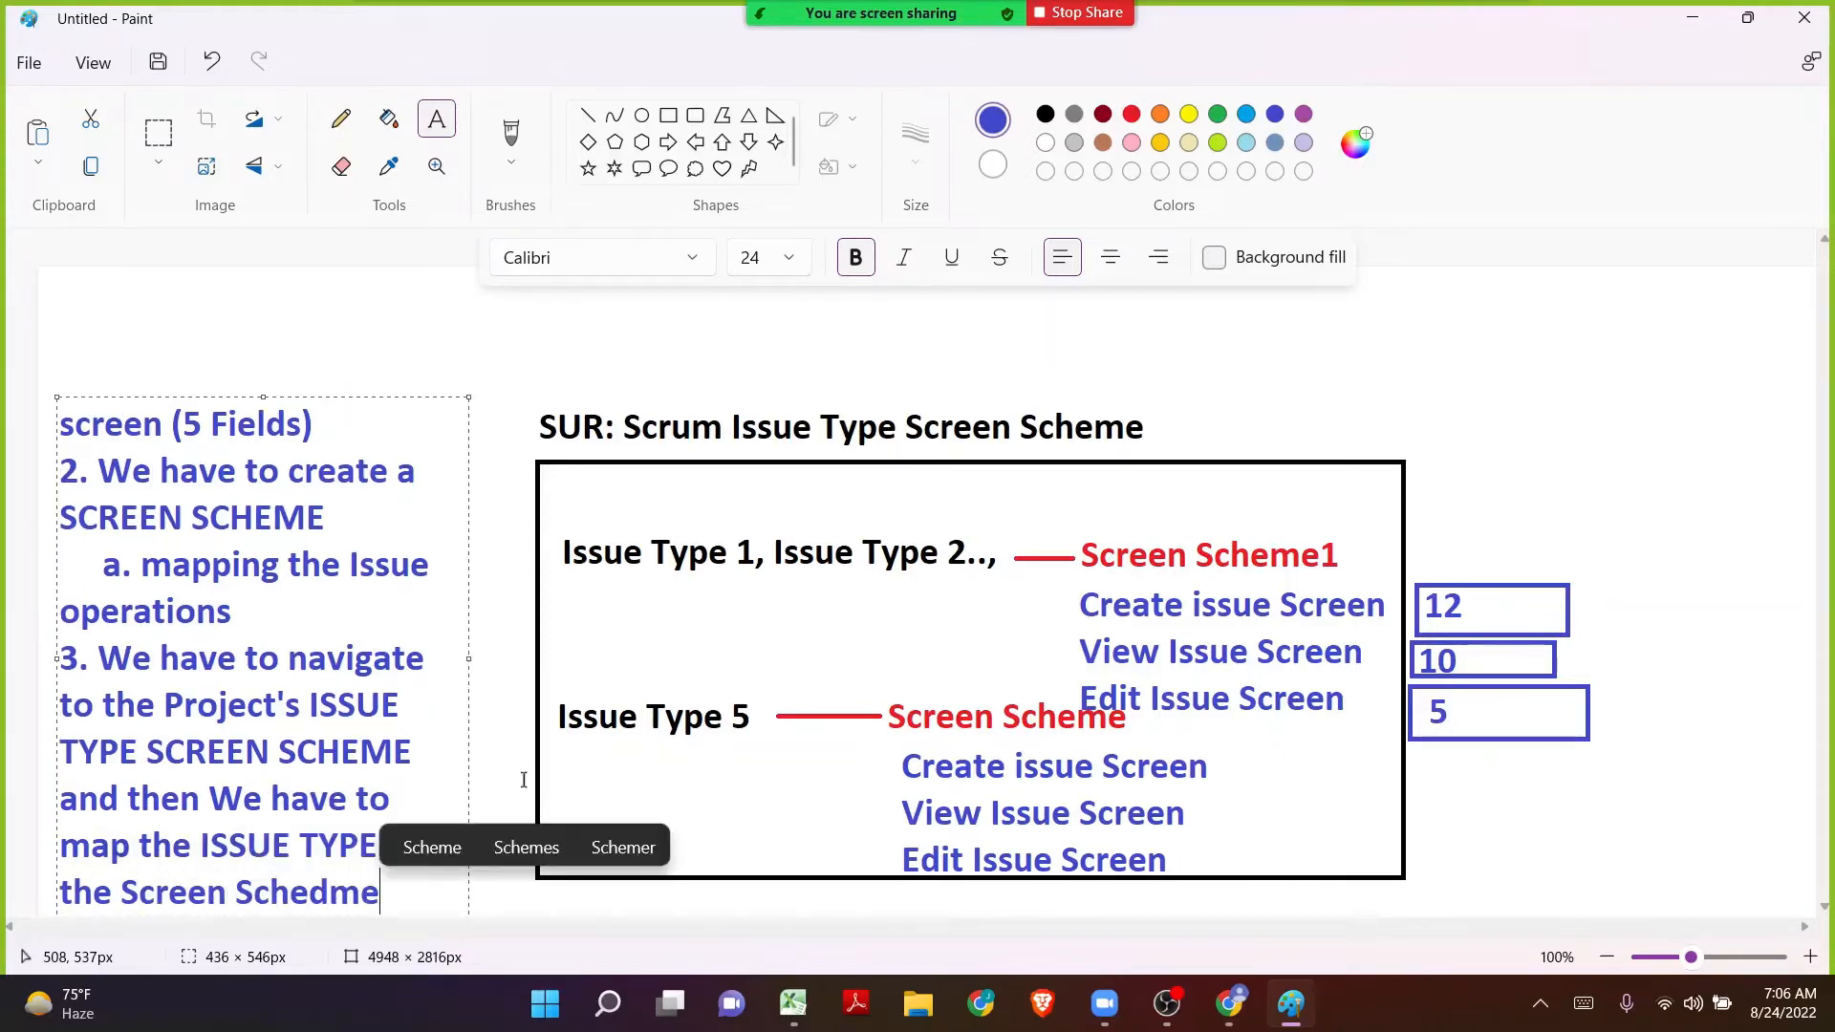
{"action": "key", "text": "BackSpace"}
{"action": "key", "text": "BackSpace"}
{"action": "key", "text": "BackSpace"}
{"action": "type", "text": "me"}
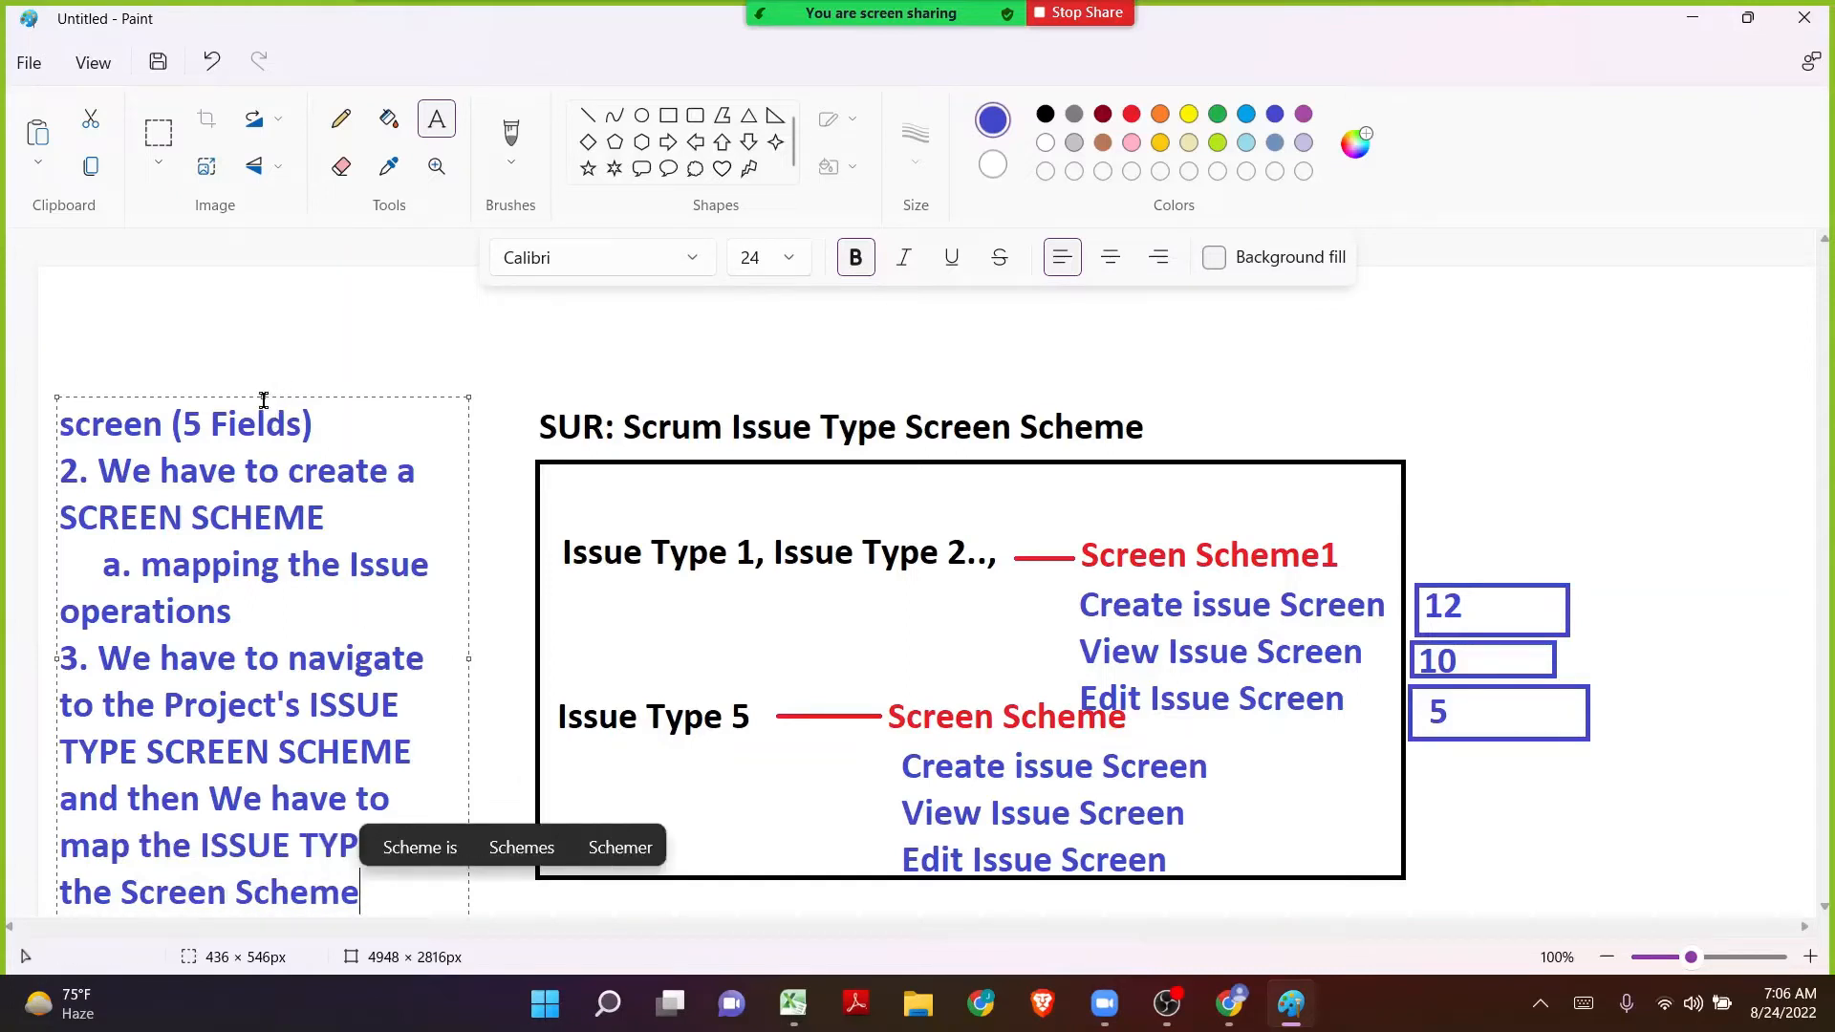
{"action": "left_click_drag", "start_coordinate": [263, 400], "coordinate": [265, 332]}
{"action": "left_click", "coordinate": [357, 281]}
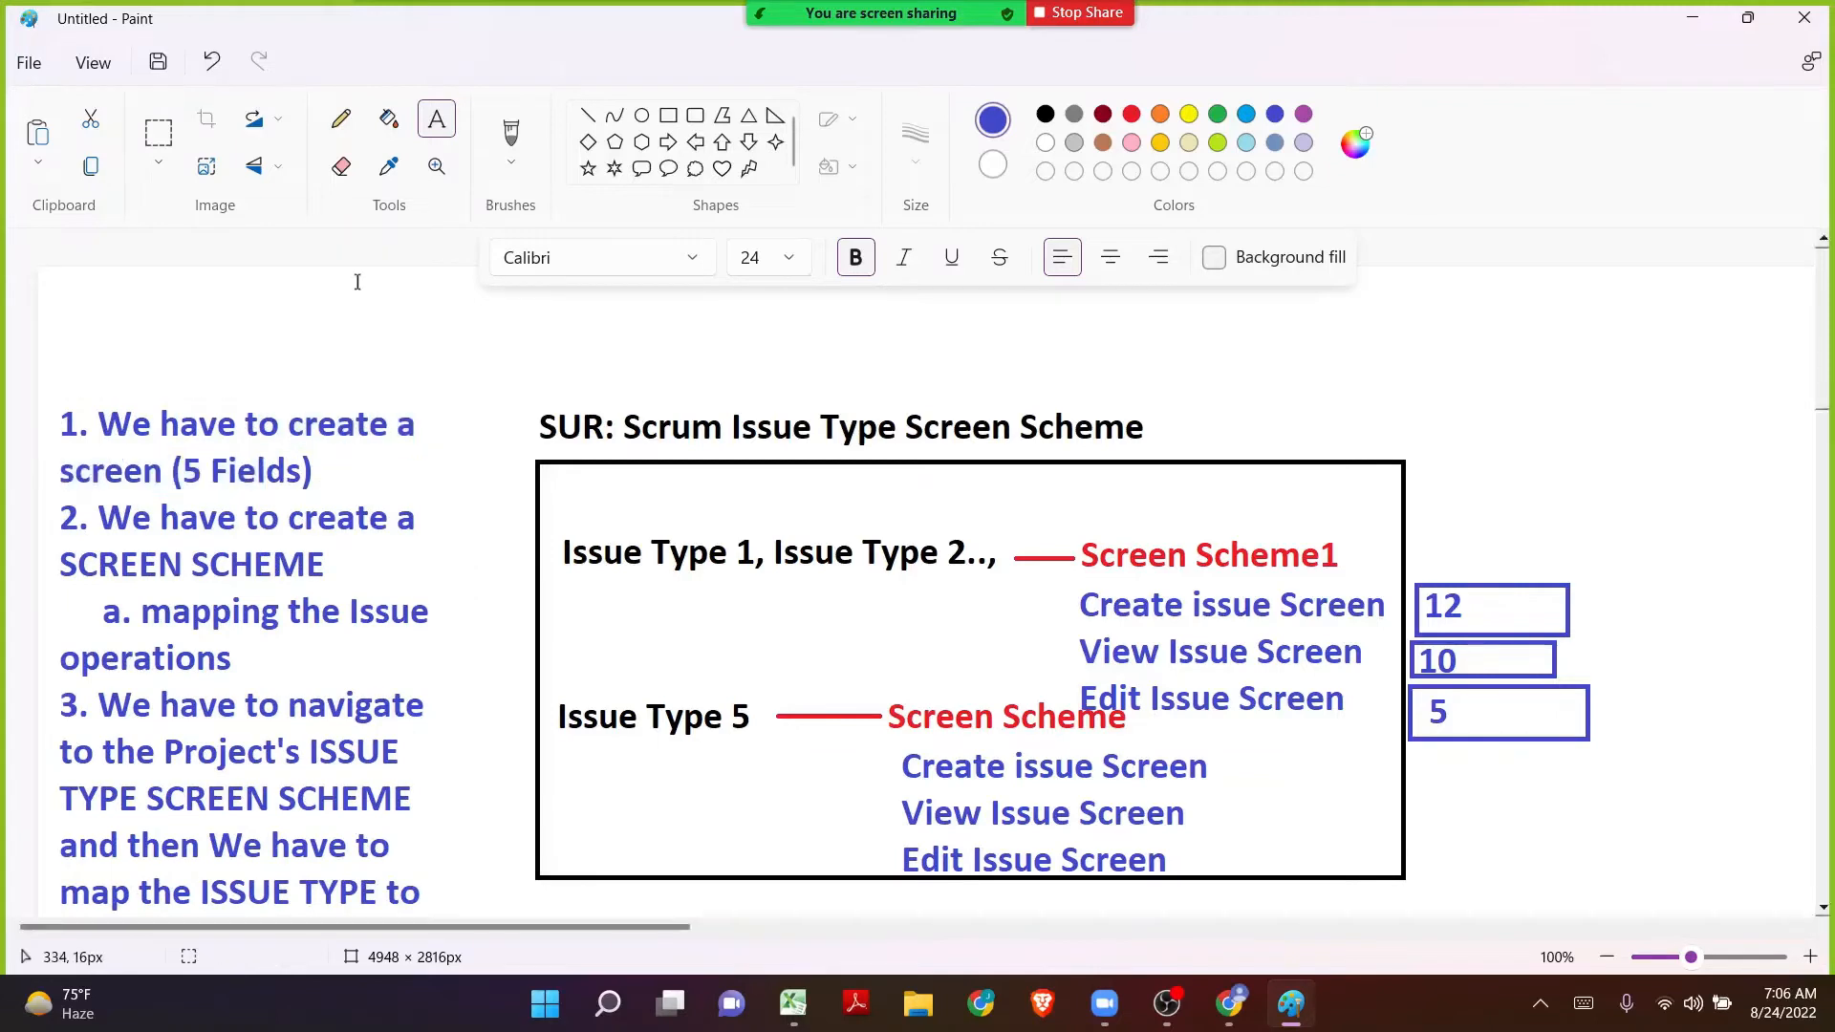
{"action": "scroll", "coordinate": [351, 363], "scroll_direction": "down", "scroll_amount": 3}
{"action": "scroll", "coordinate": [347, 433], "scroll_direction": "up", "scroll_amount": 3}
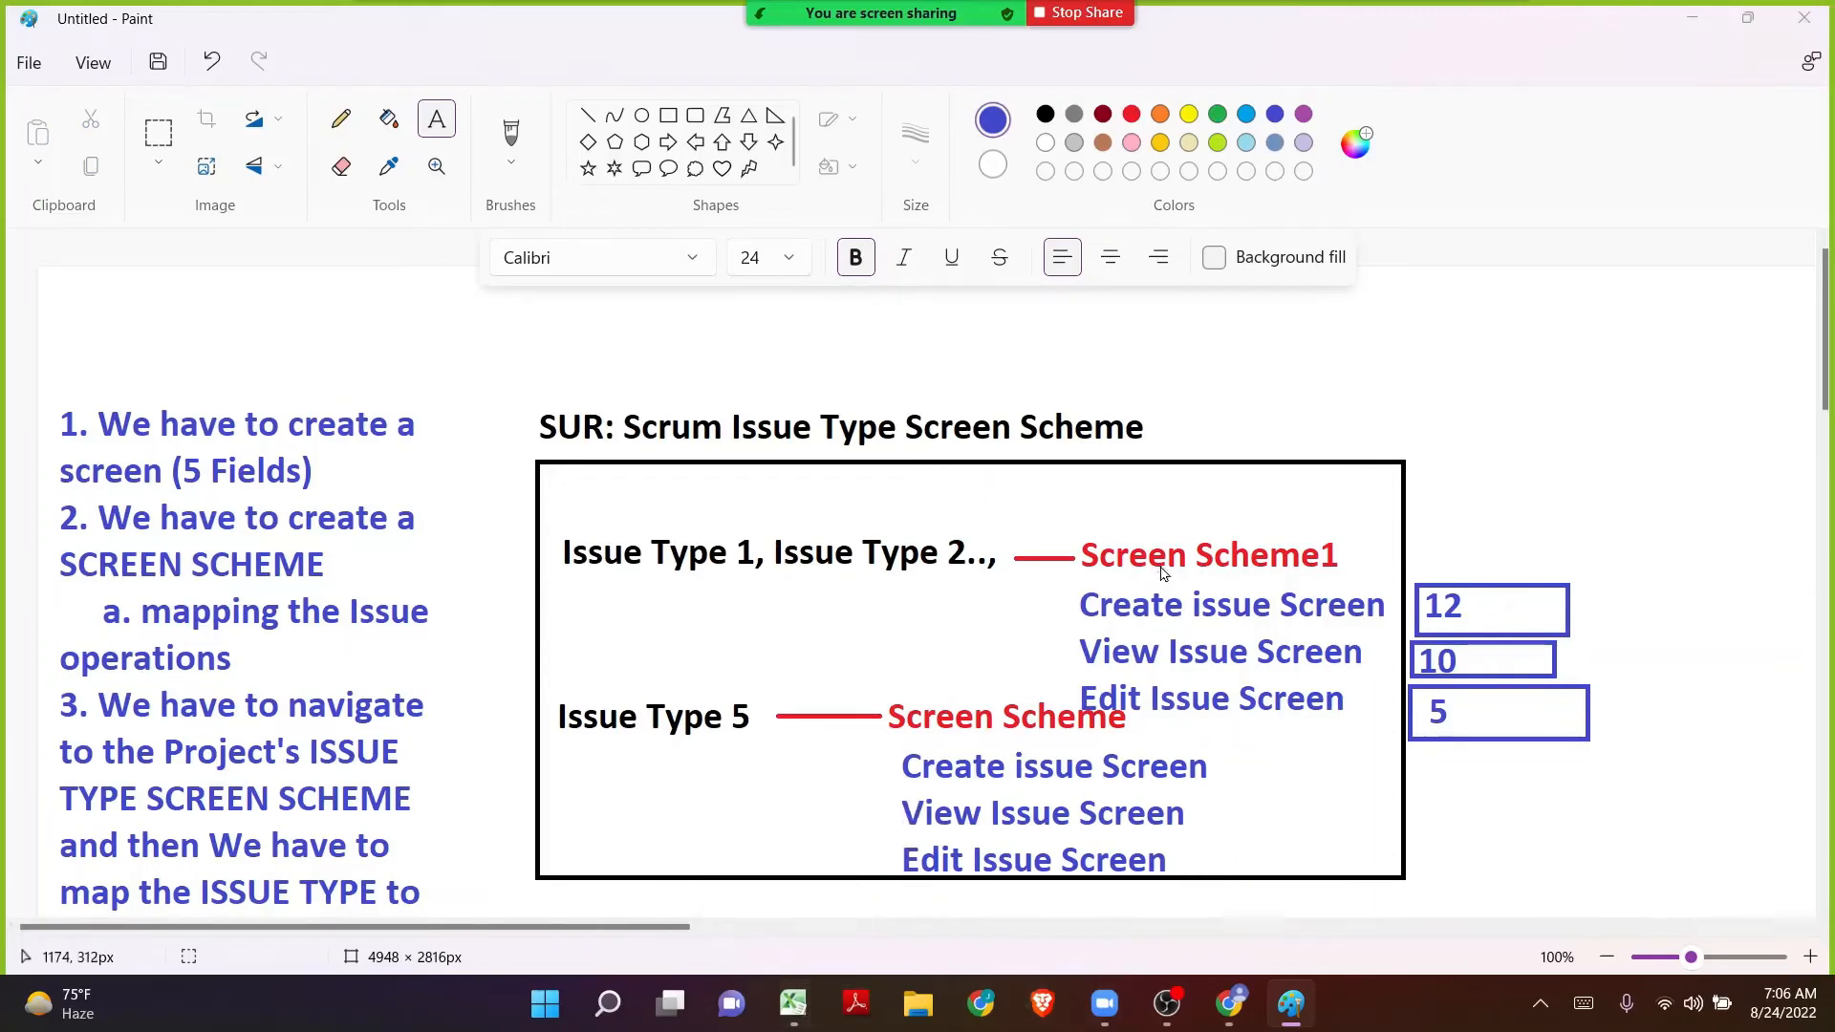
Open Microsoft Word 2010 with a blank document in a maximized window and dismiss the activation wizard.
{"action": "key", "text": "super"}
{"action": "type", "text": "word"}
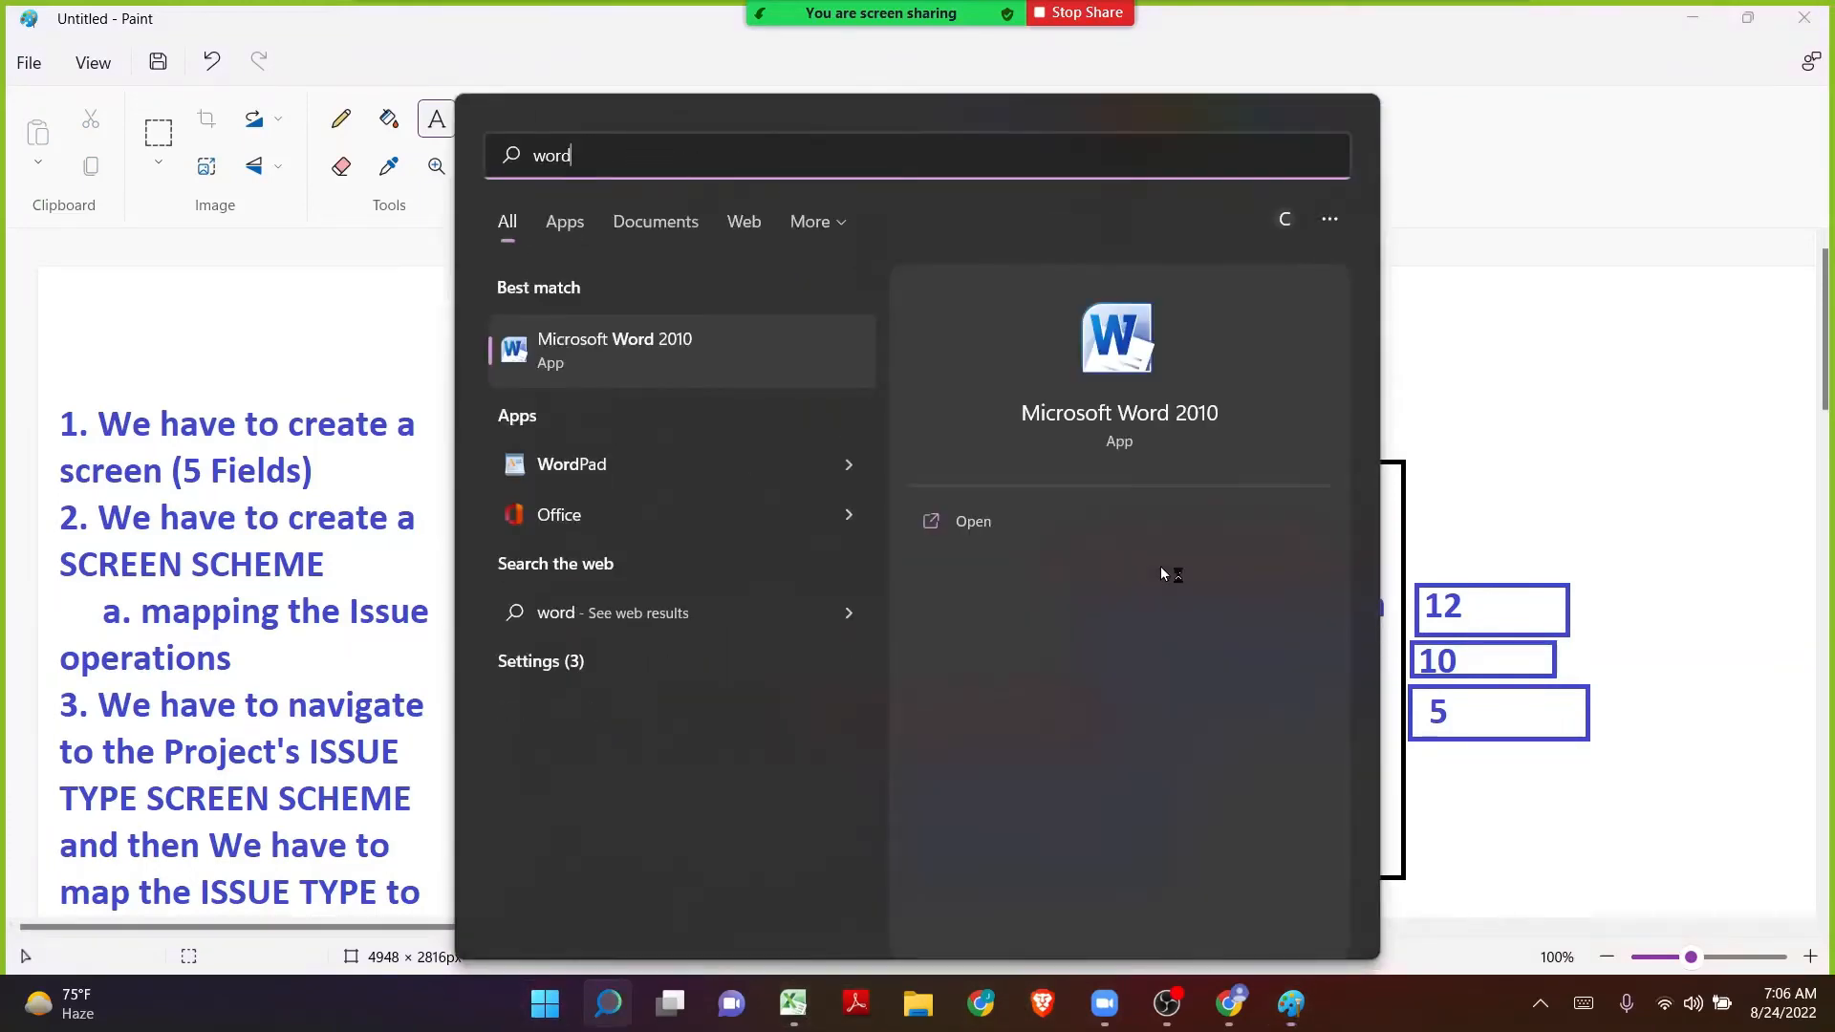
{"action": "key", "text": "Return"}
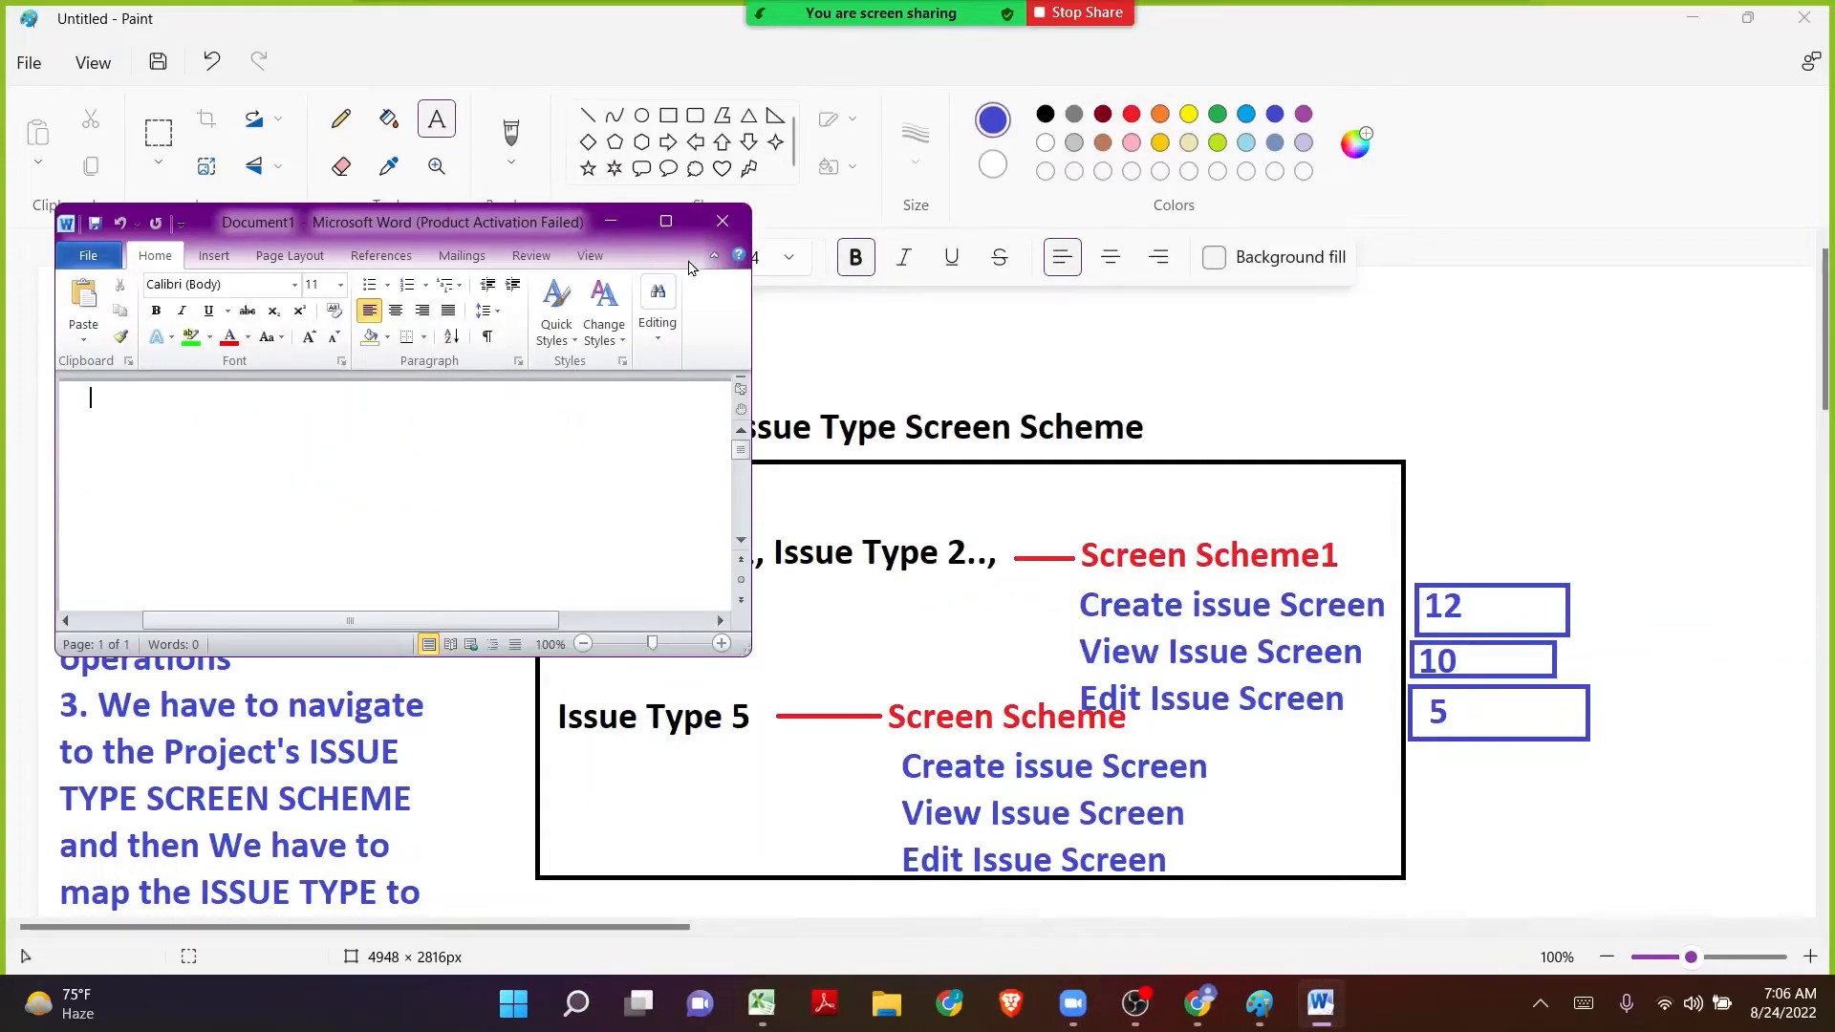
{"action": "left_click", "coordinate": [666, 222]}
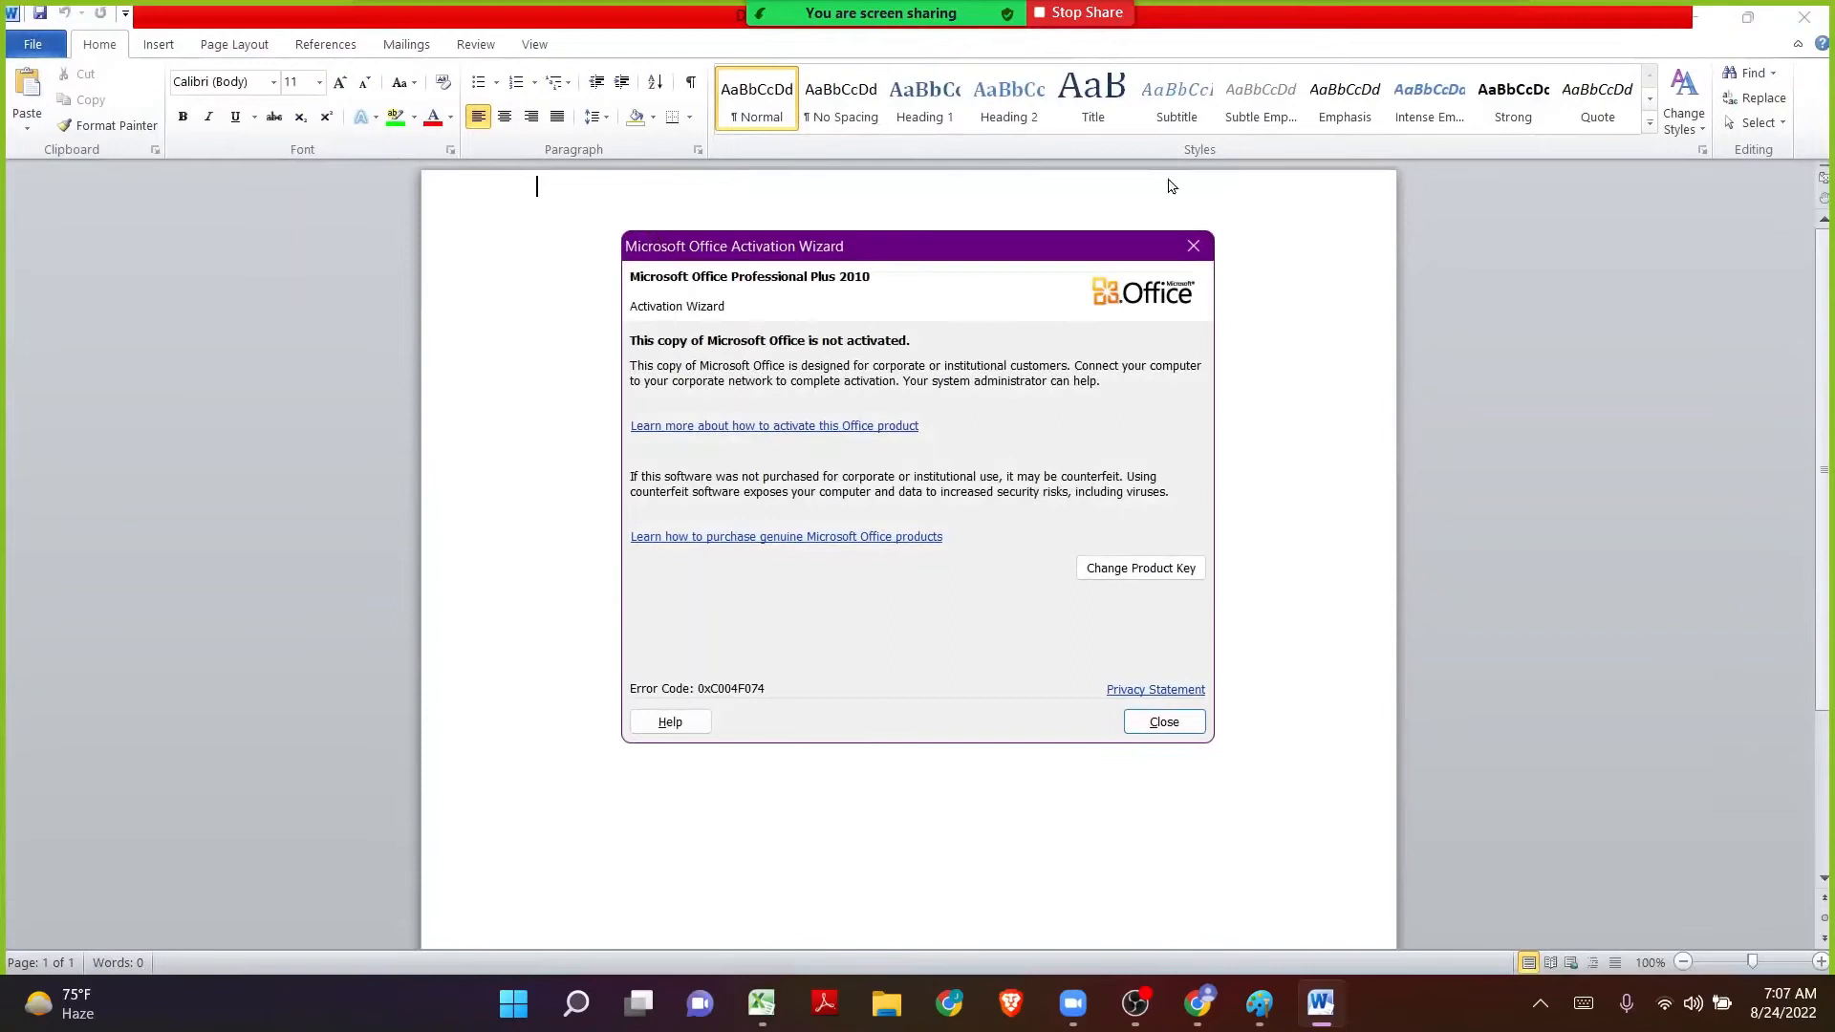
{"action": "left_click", "coordinate": [1194, 245]}
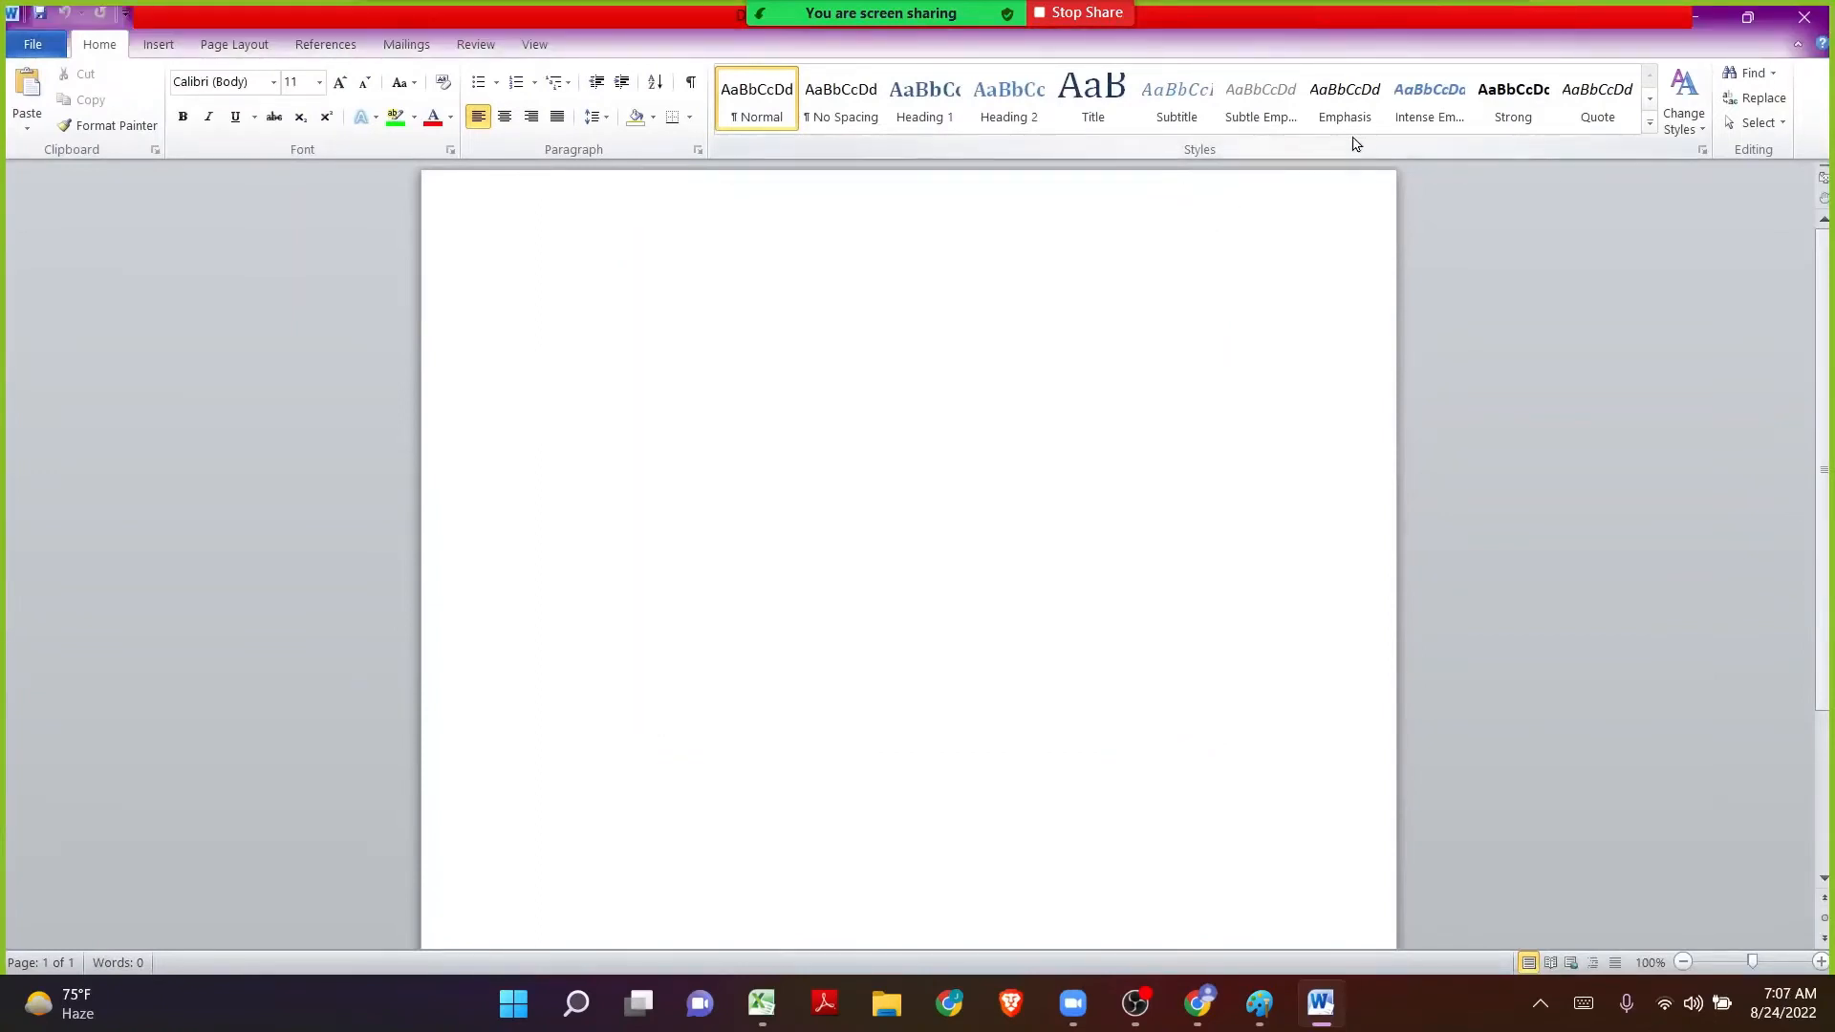
Set the font size of the blank document's text to 24.
{"action": "left_click", "coordinate": [340, 81]}
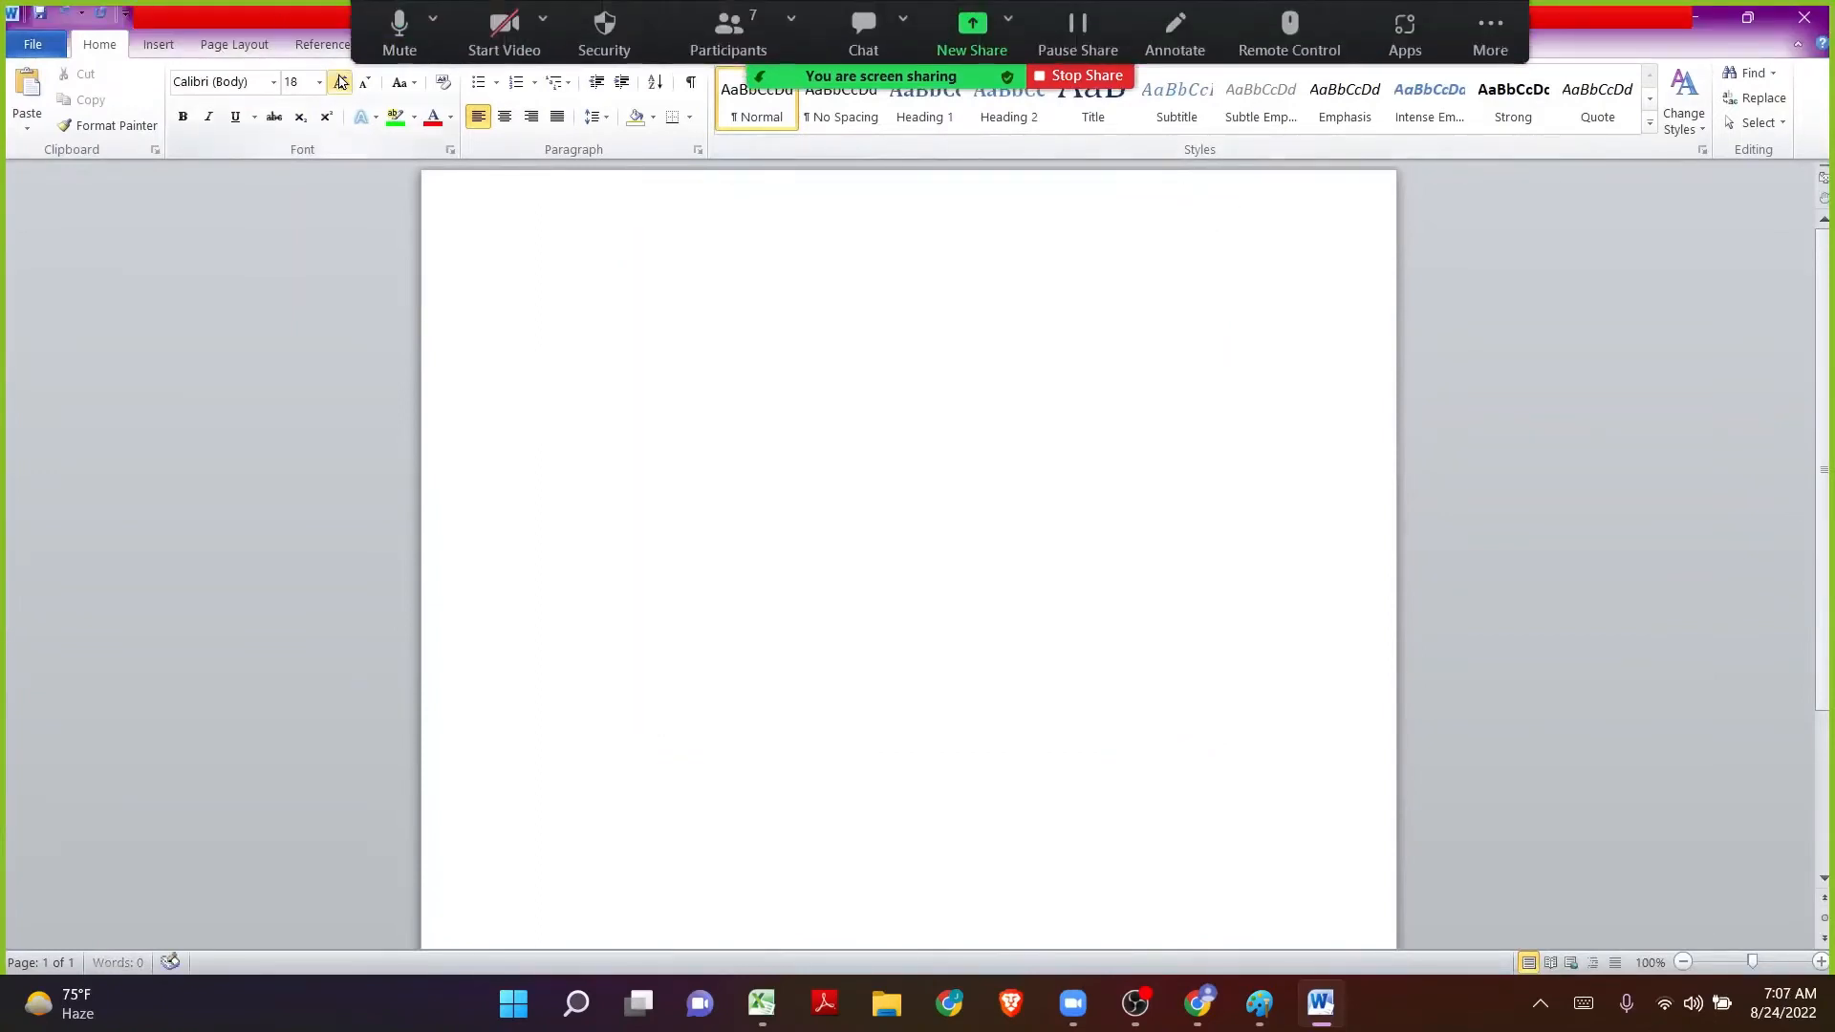
{"action": "left_click", "coordinate": [340, 81]}
{"action": "left_click", "coordinate": [340, 82]}
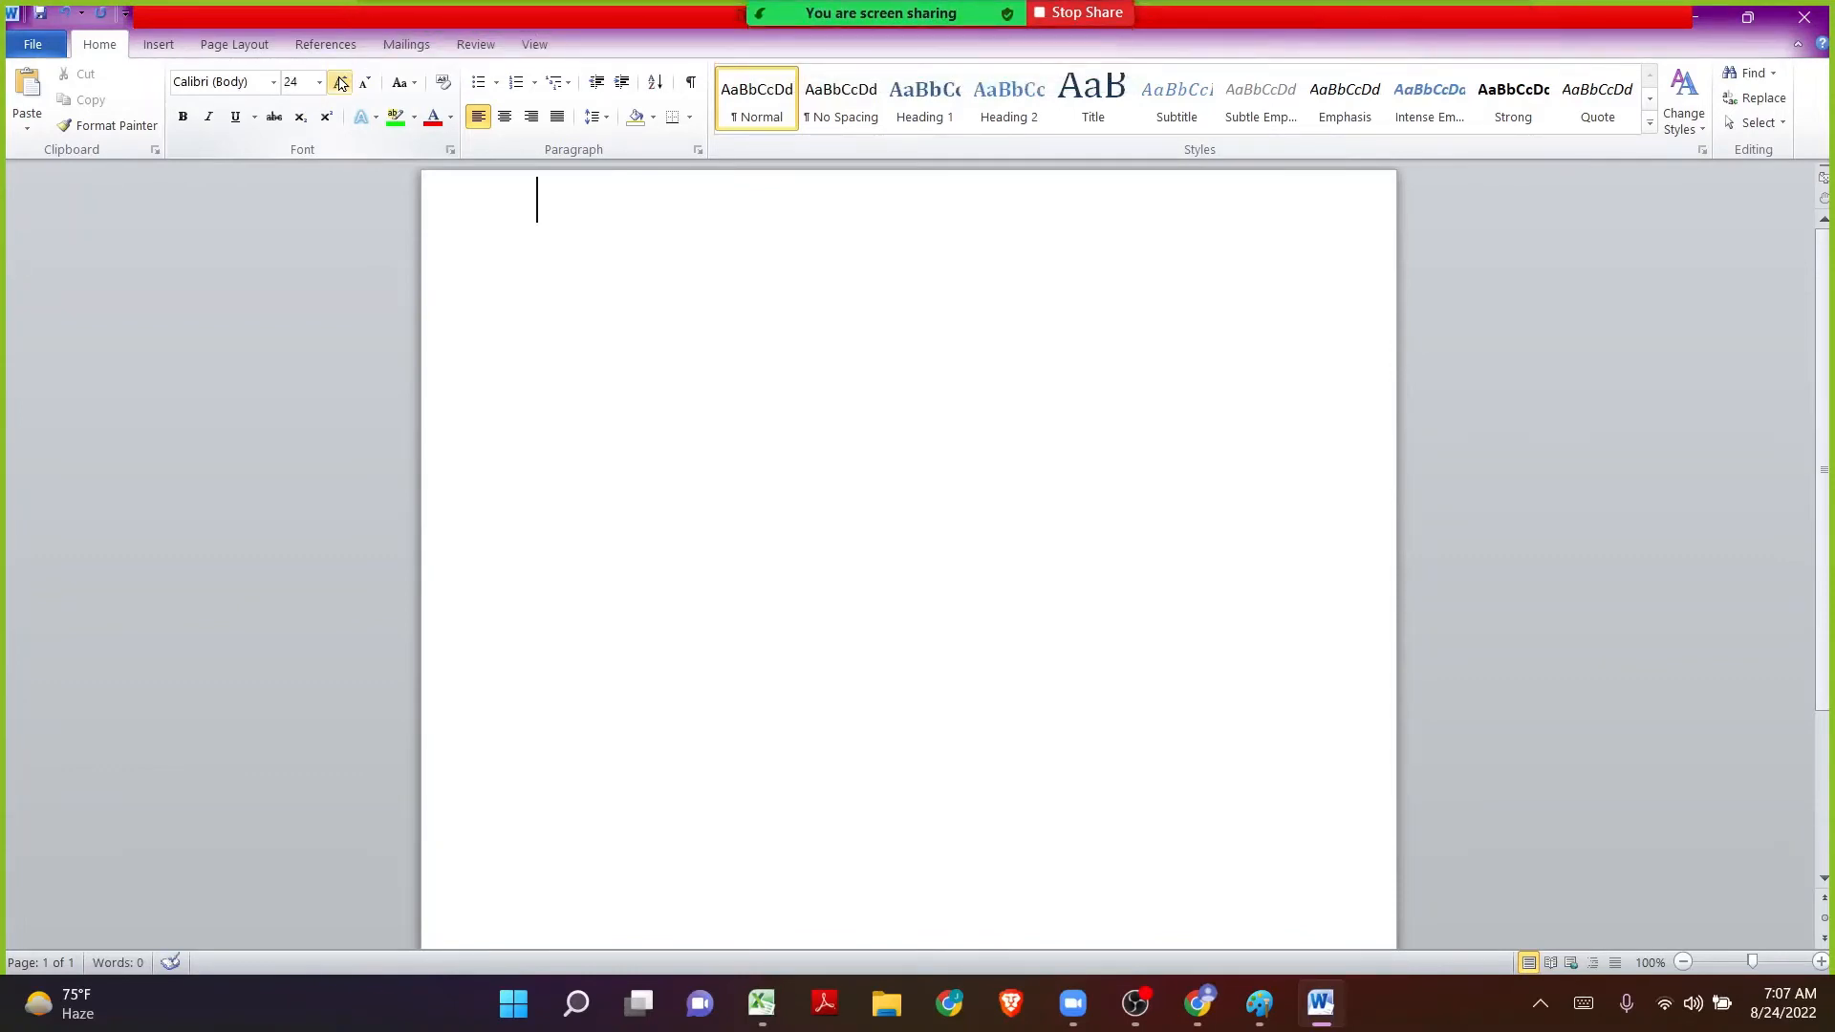
Write a request starting "Hi Team, We would like to have a new screen in", add the project name, and end "Project for the DEVELOPMENT Issue Type.".
{"action": "type", "text": "Hi Tea"}
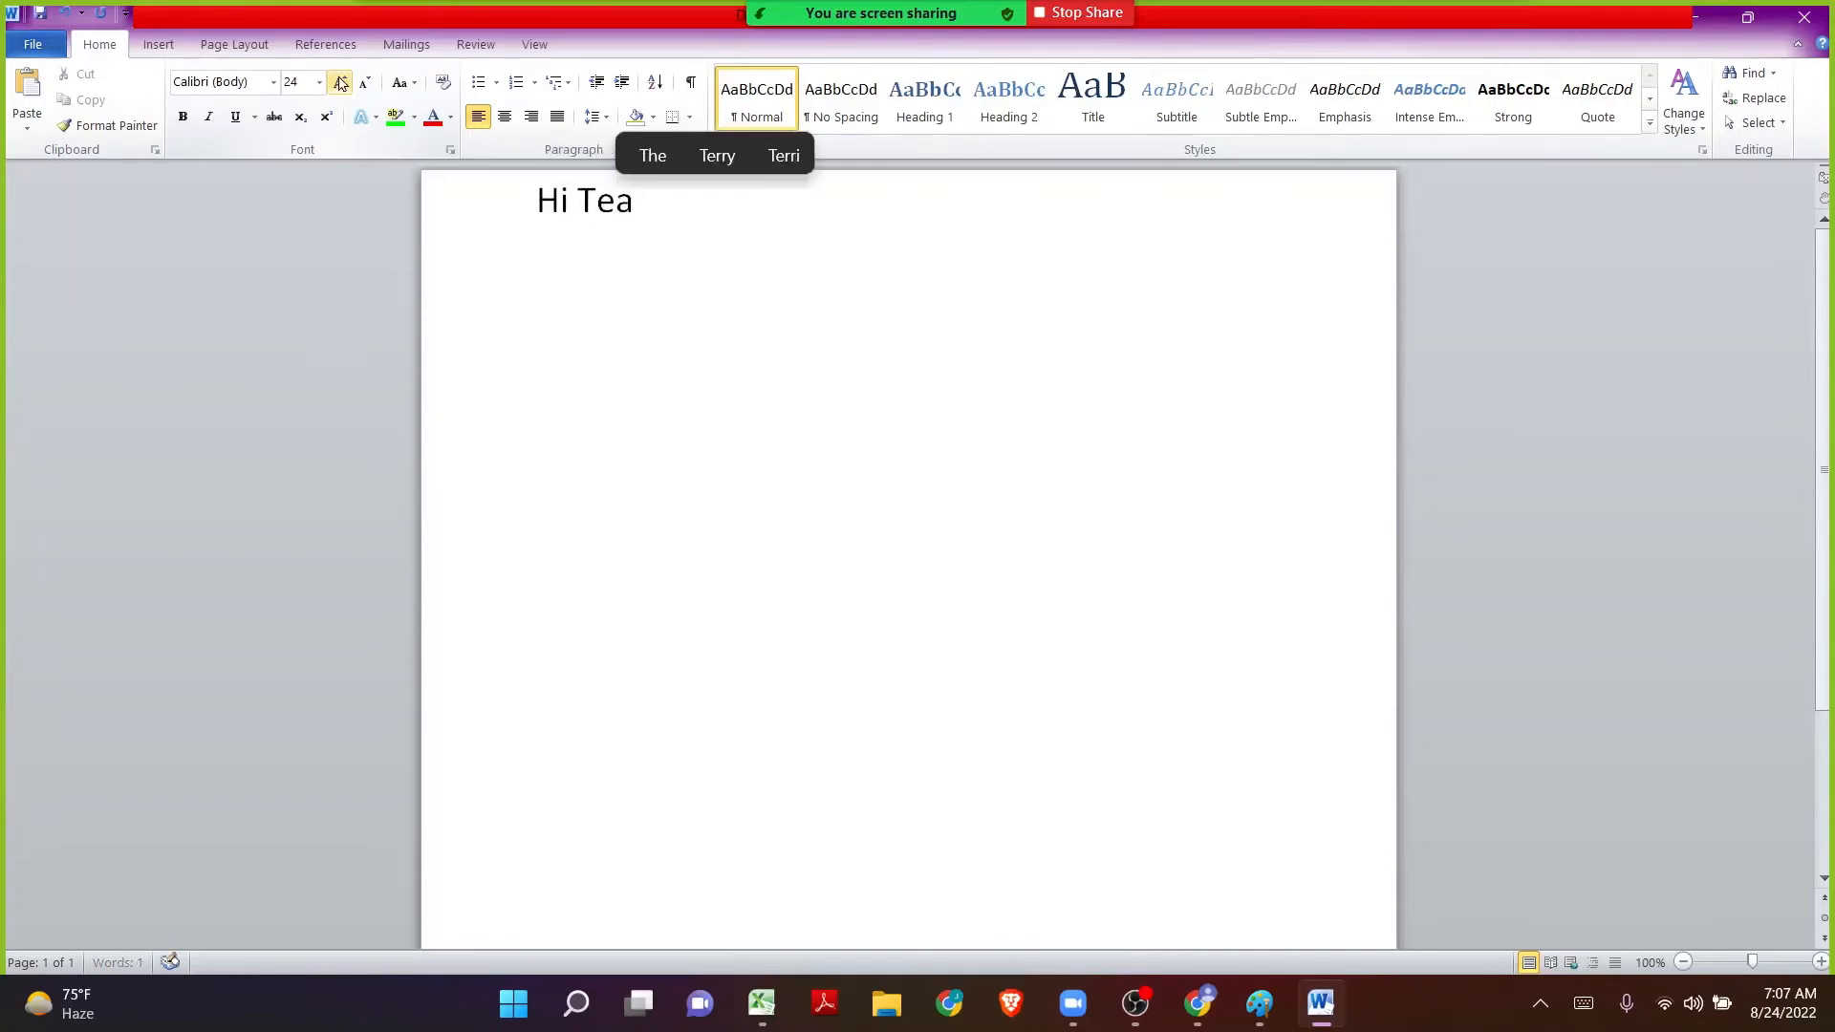
{"action": "type", "text": "m, We would l"}
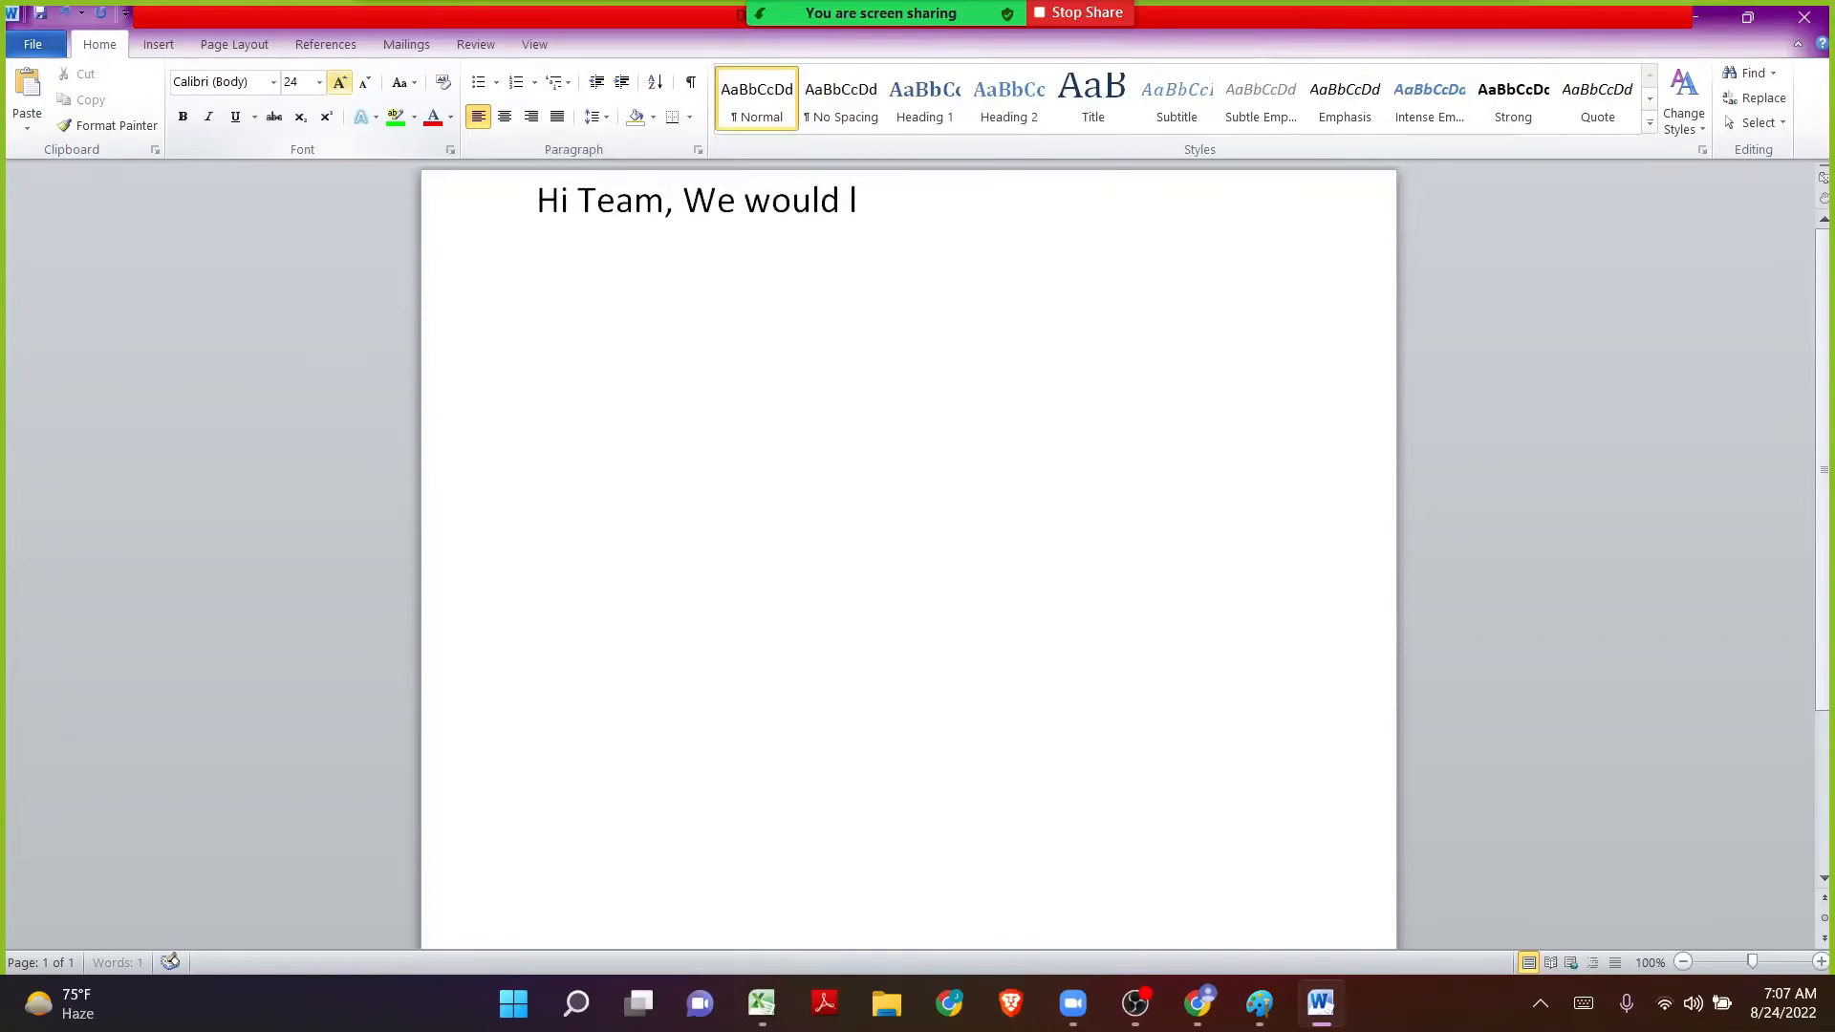
{"action": "type", "text": "ike to have a ne"}
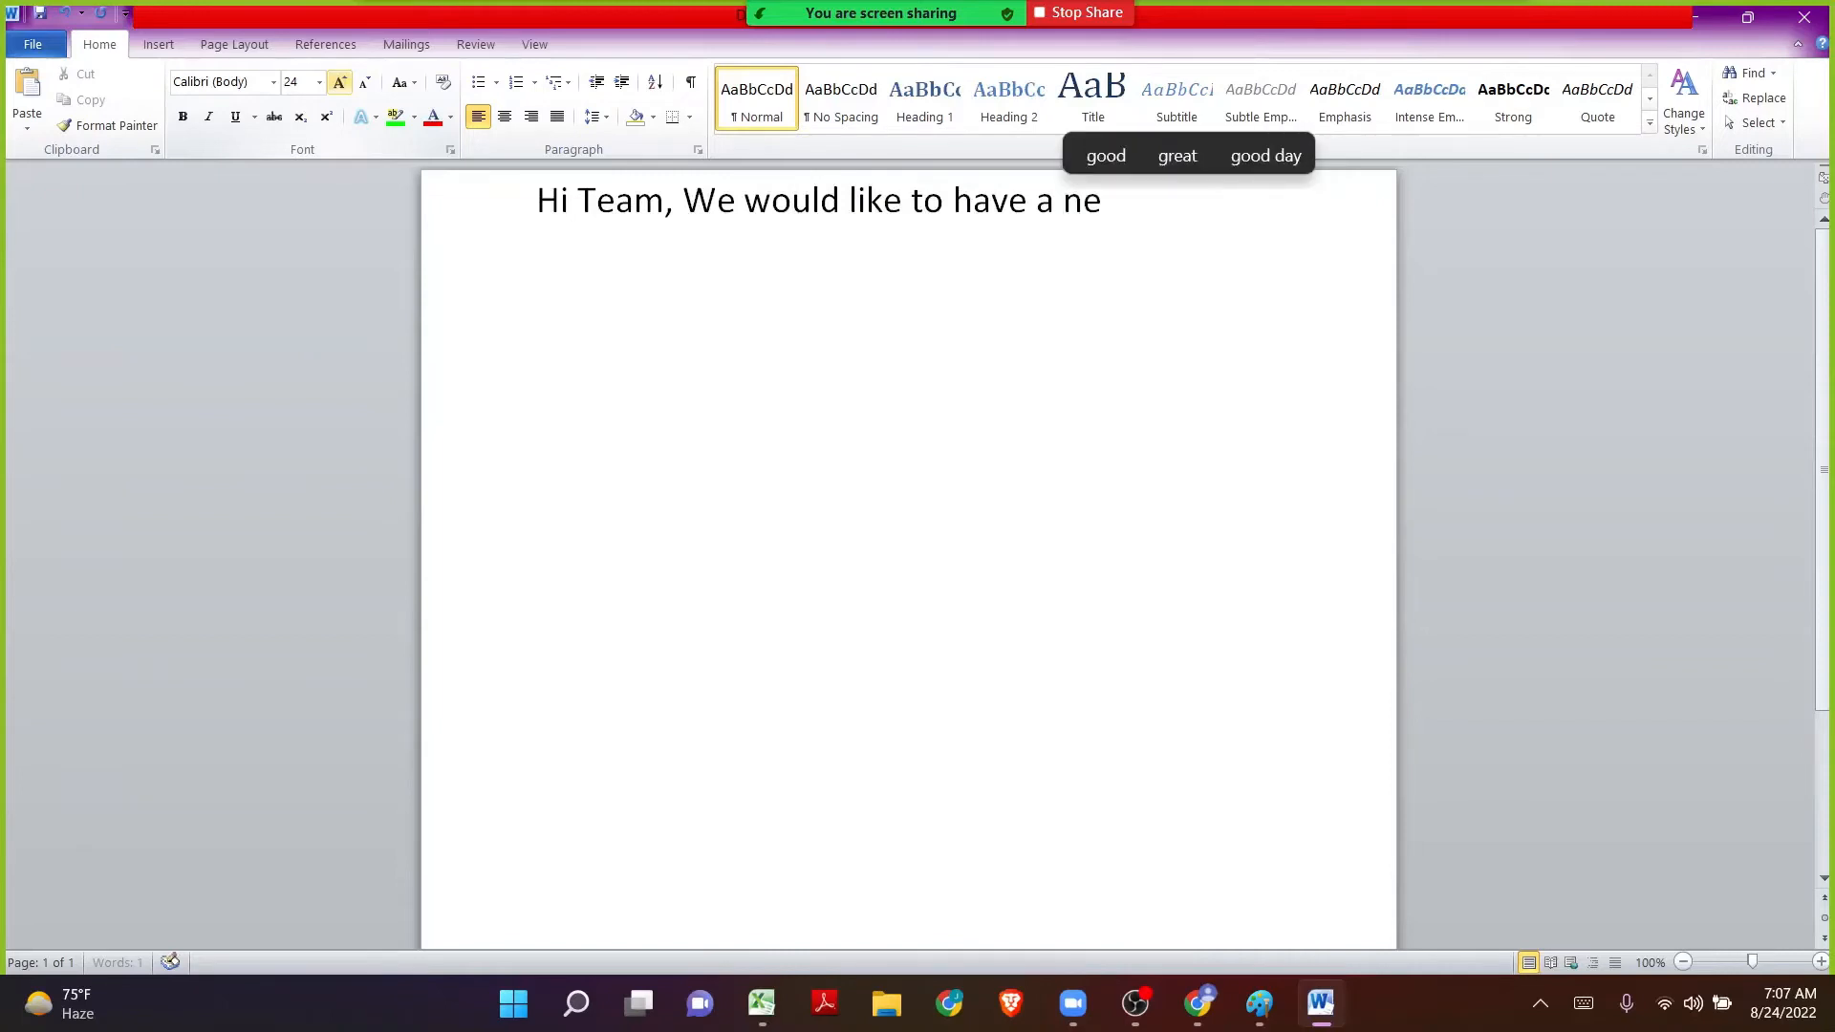
{"action": "type", "text": "w screen"}
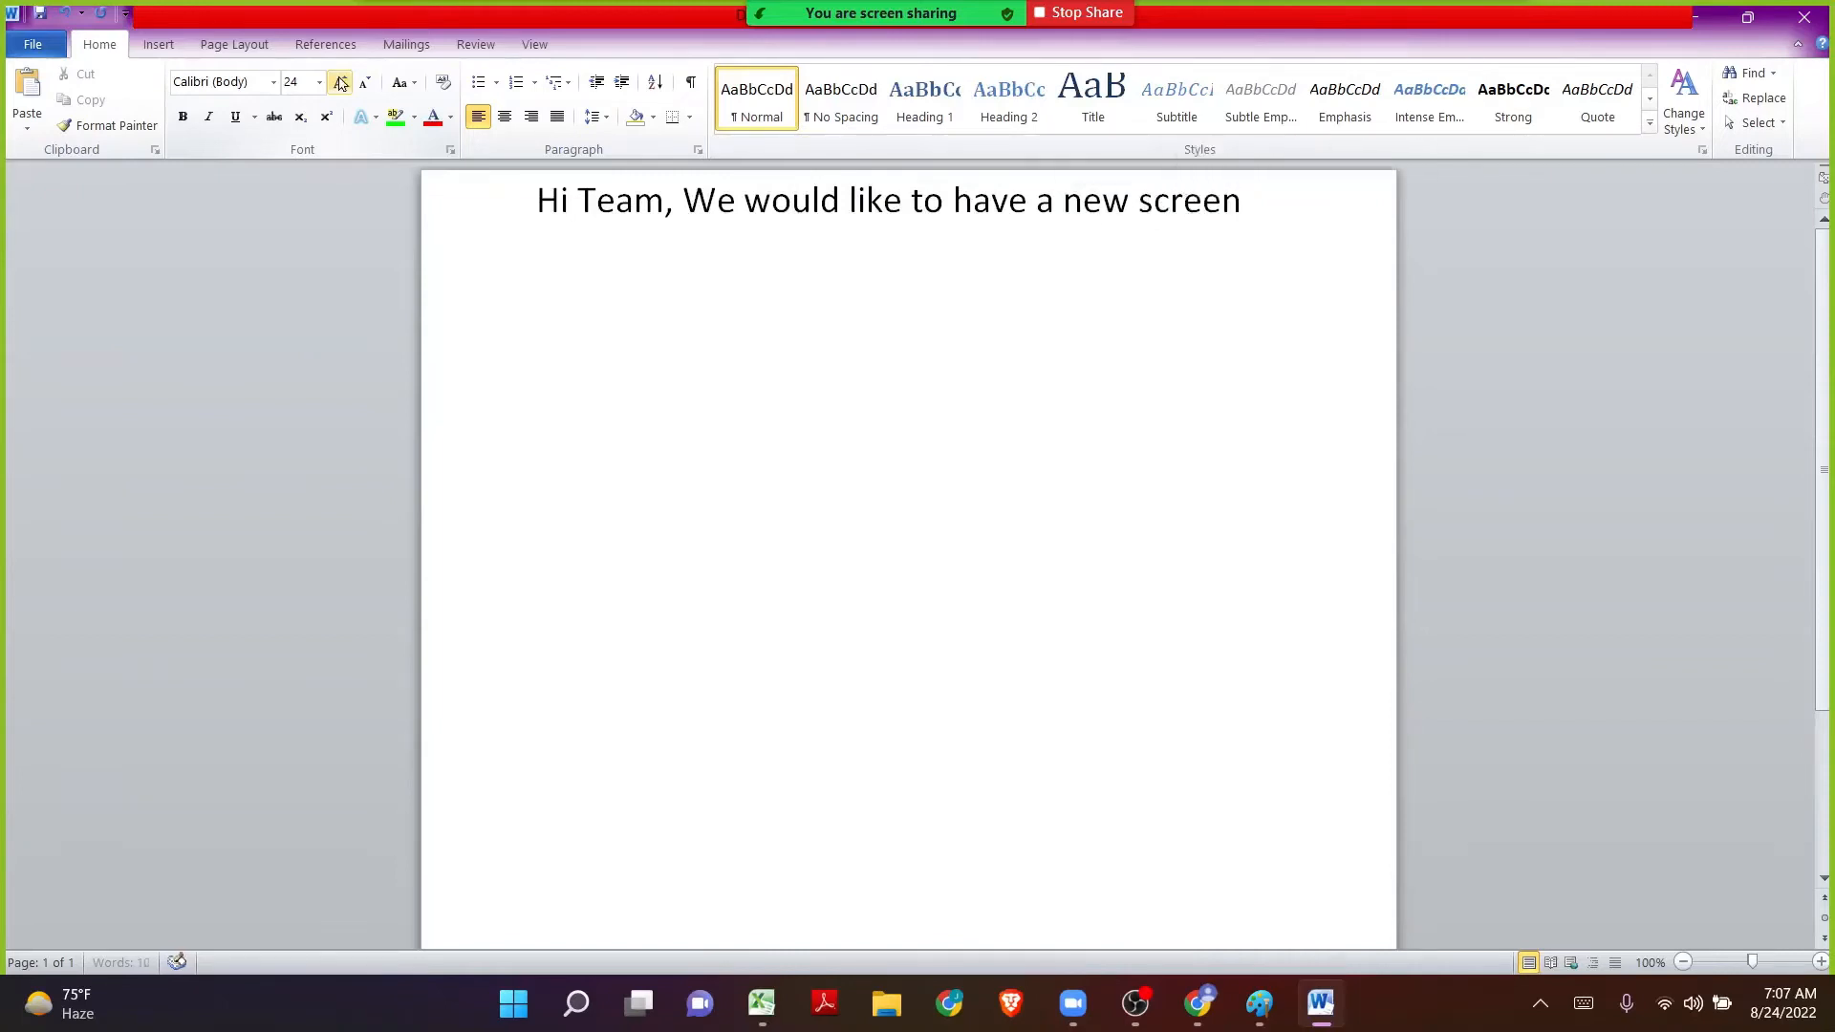
{"action": "type", "text": " in SURE"}
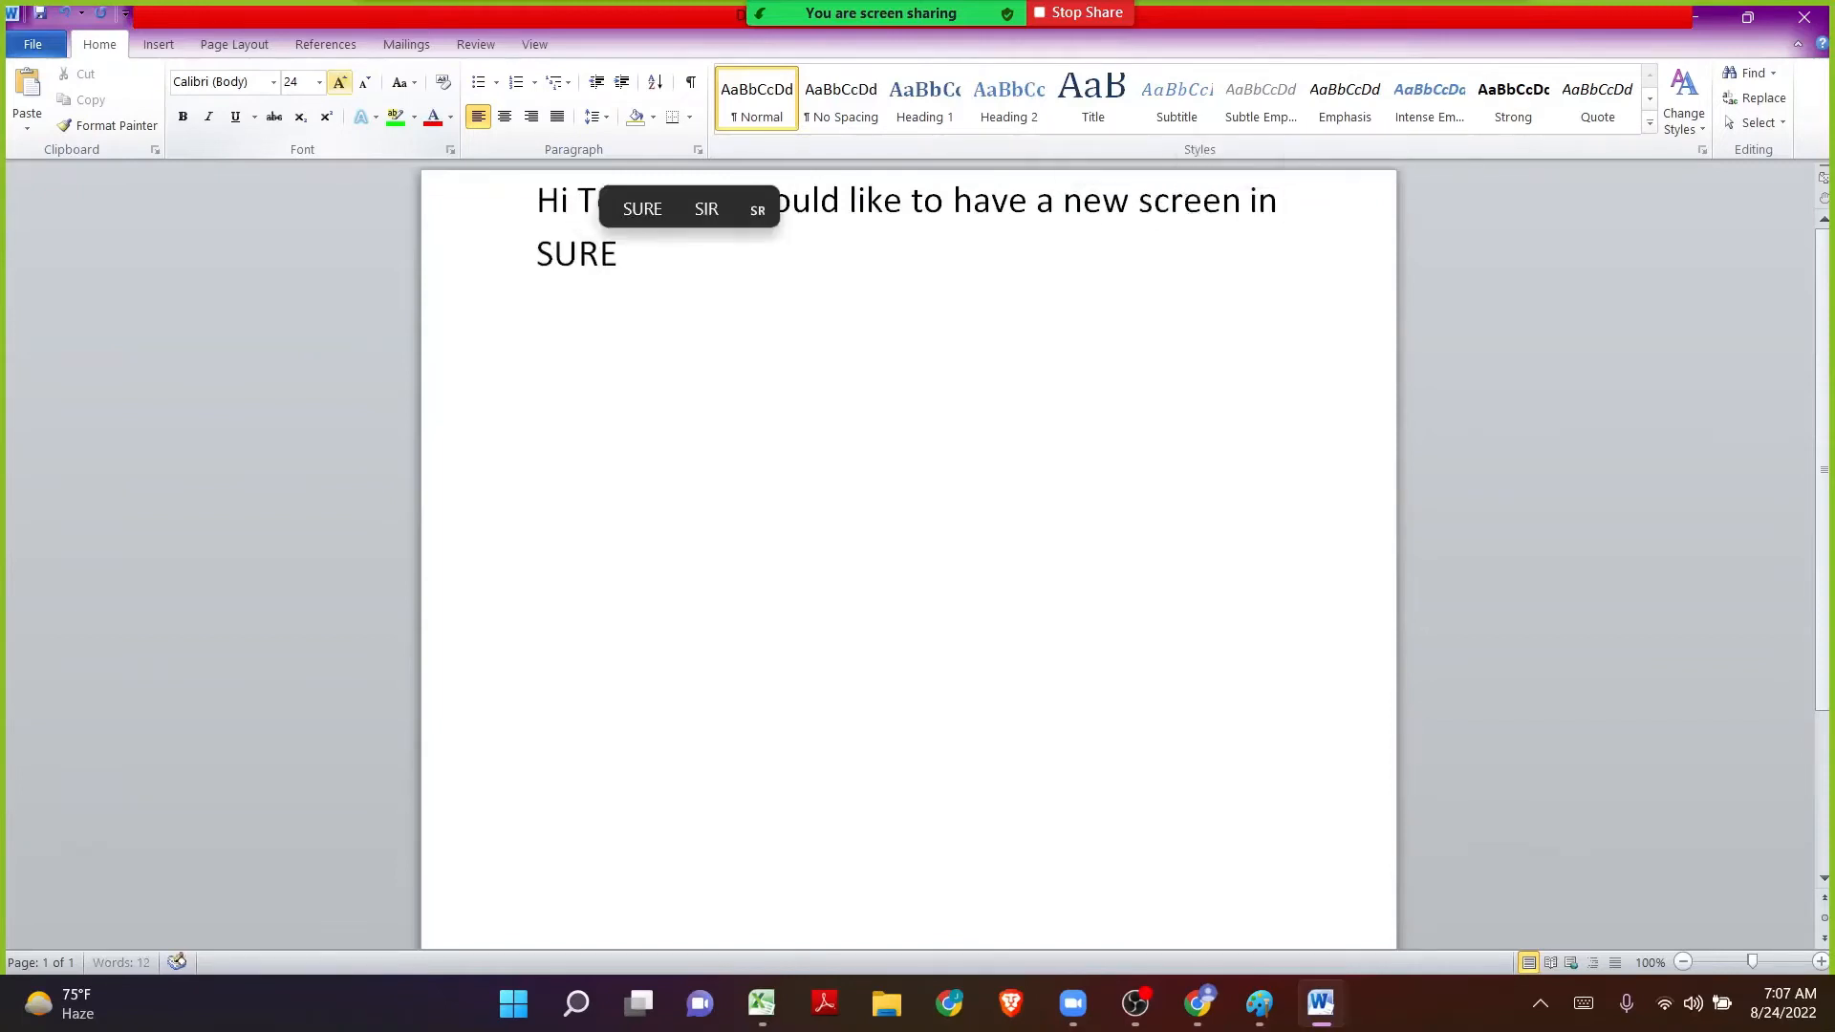
{"action": "type", "text": "SH Projec"}
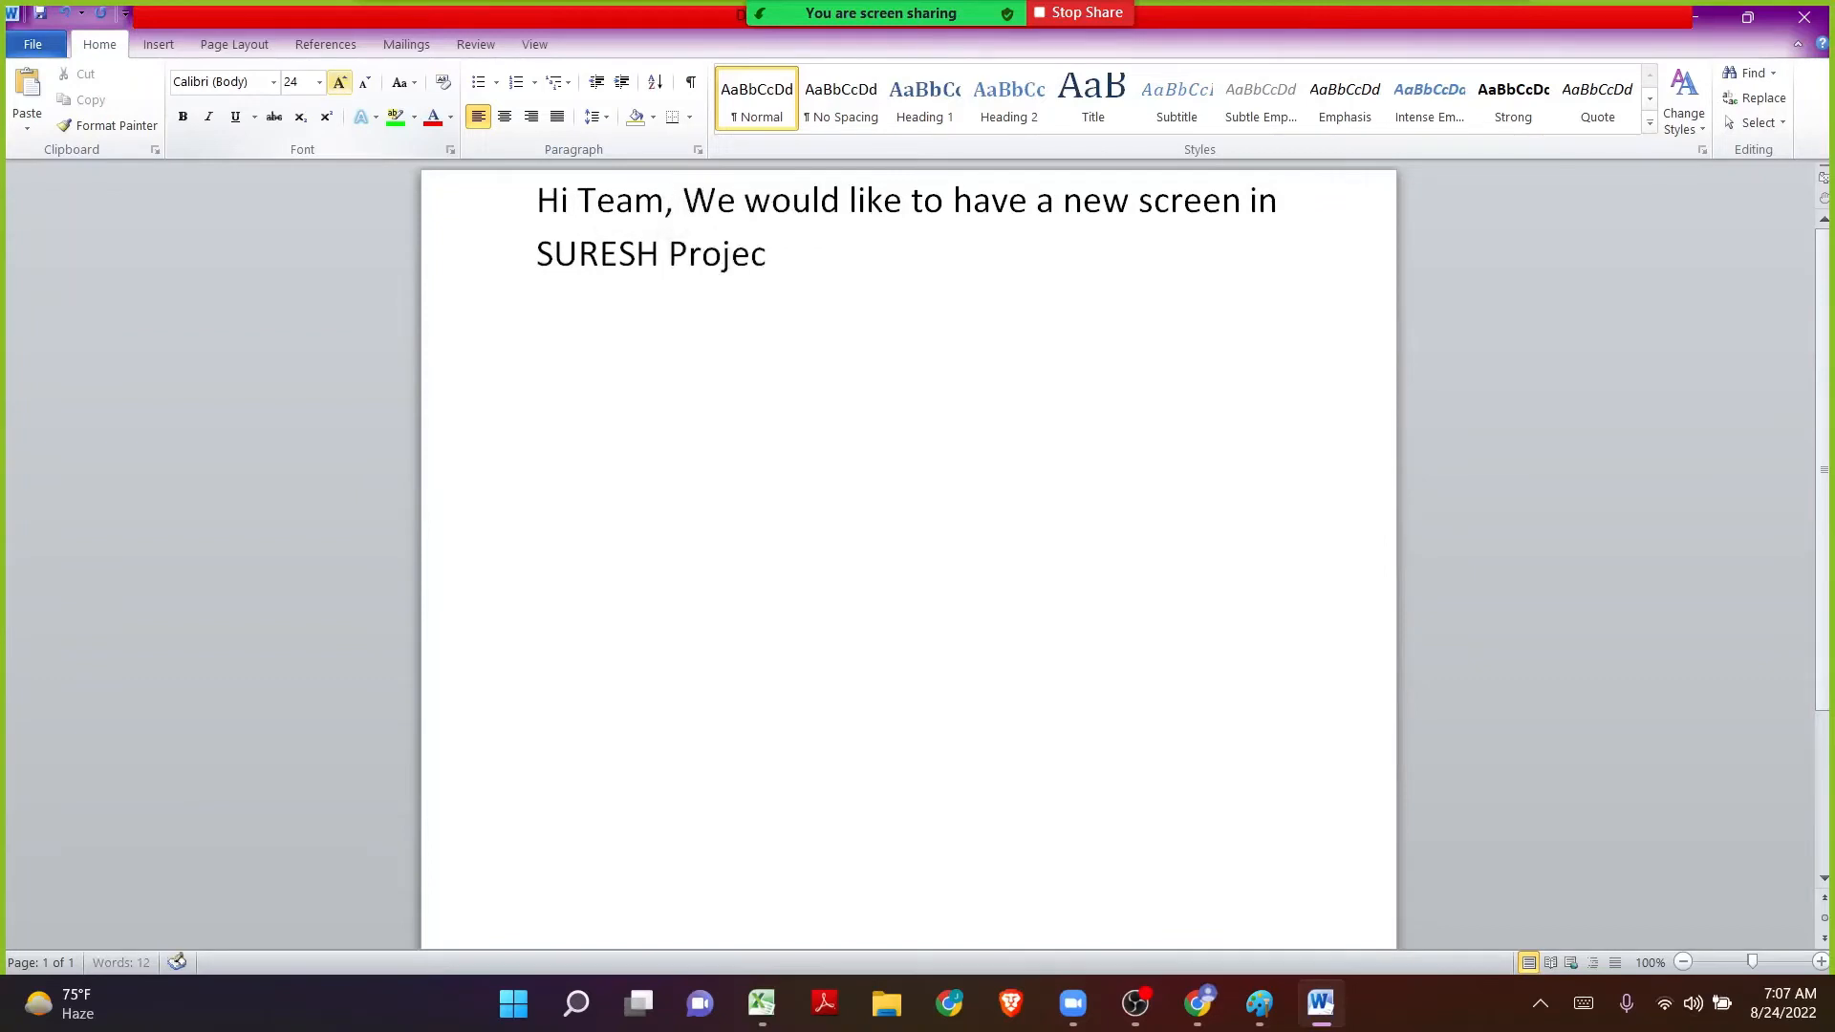
{"action": "type", "text": "t for the DEV"}
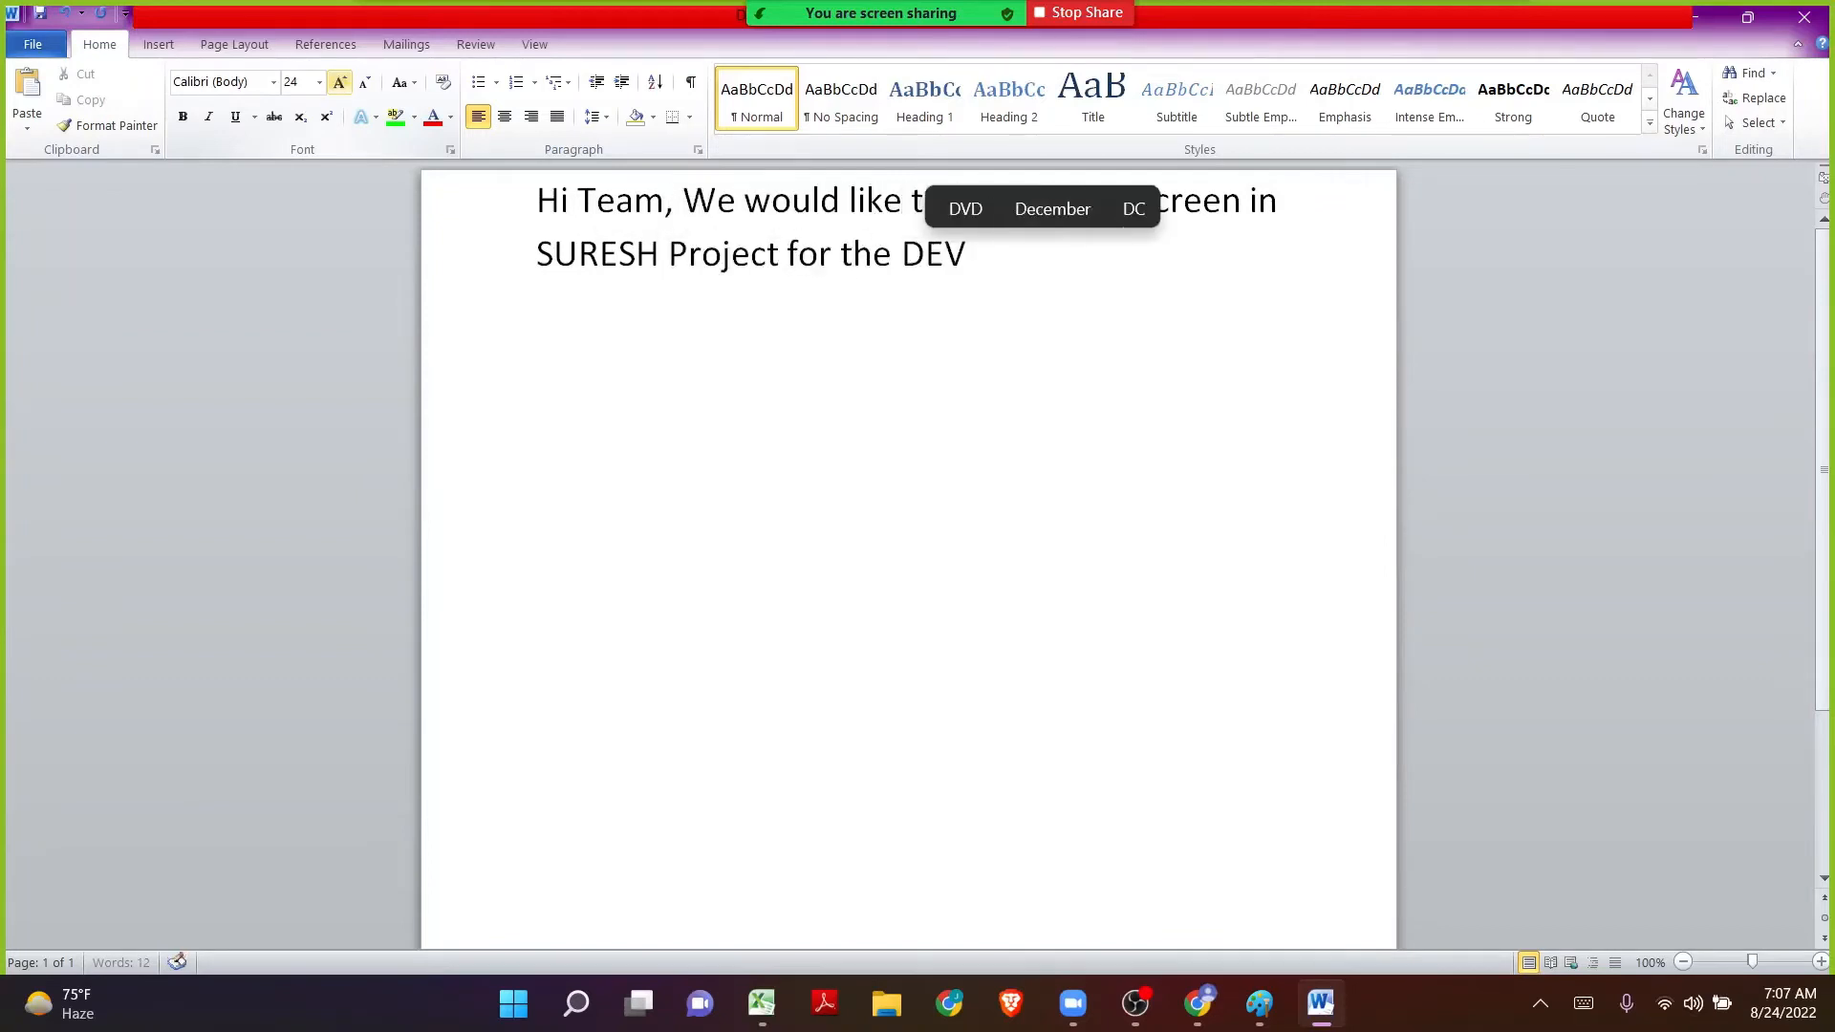
{"action": "type", "text": "ELOPMENT "}
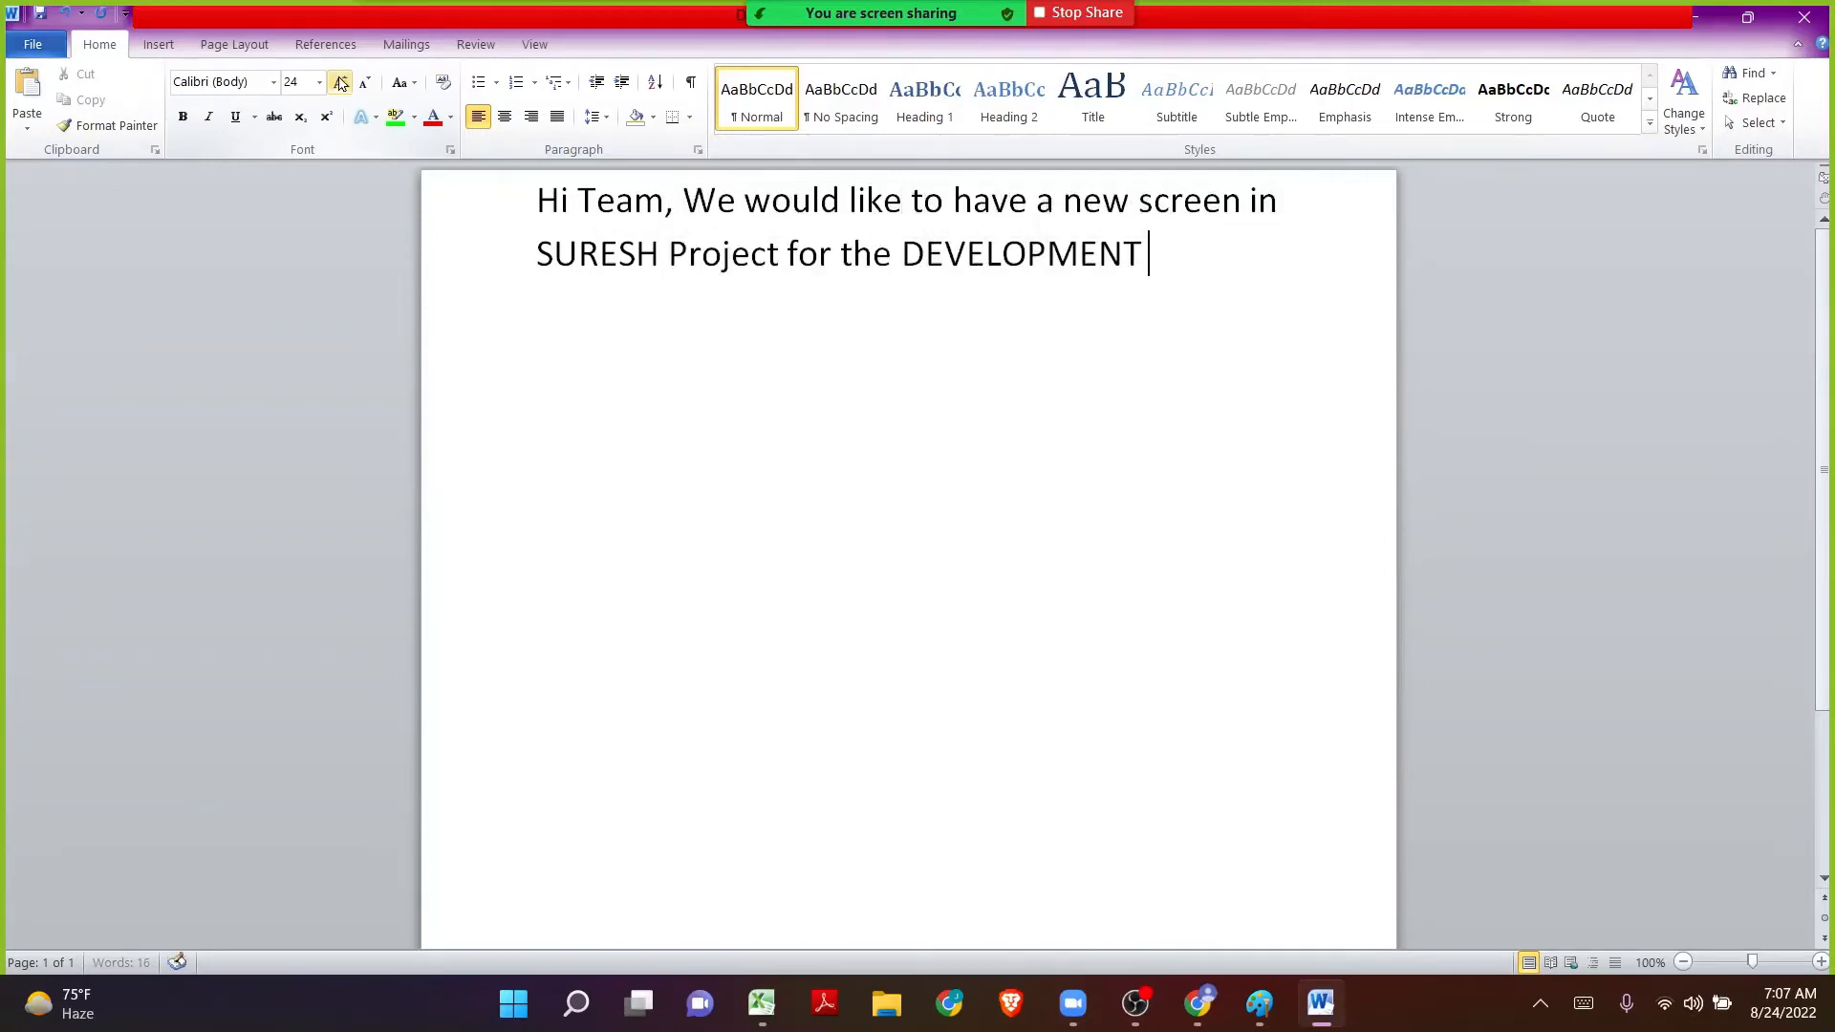
{"action": "type", "text": "Issue T"}
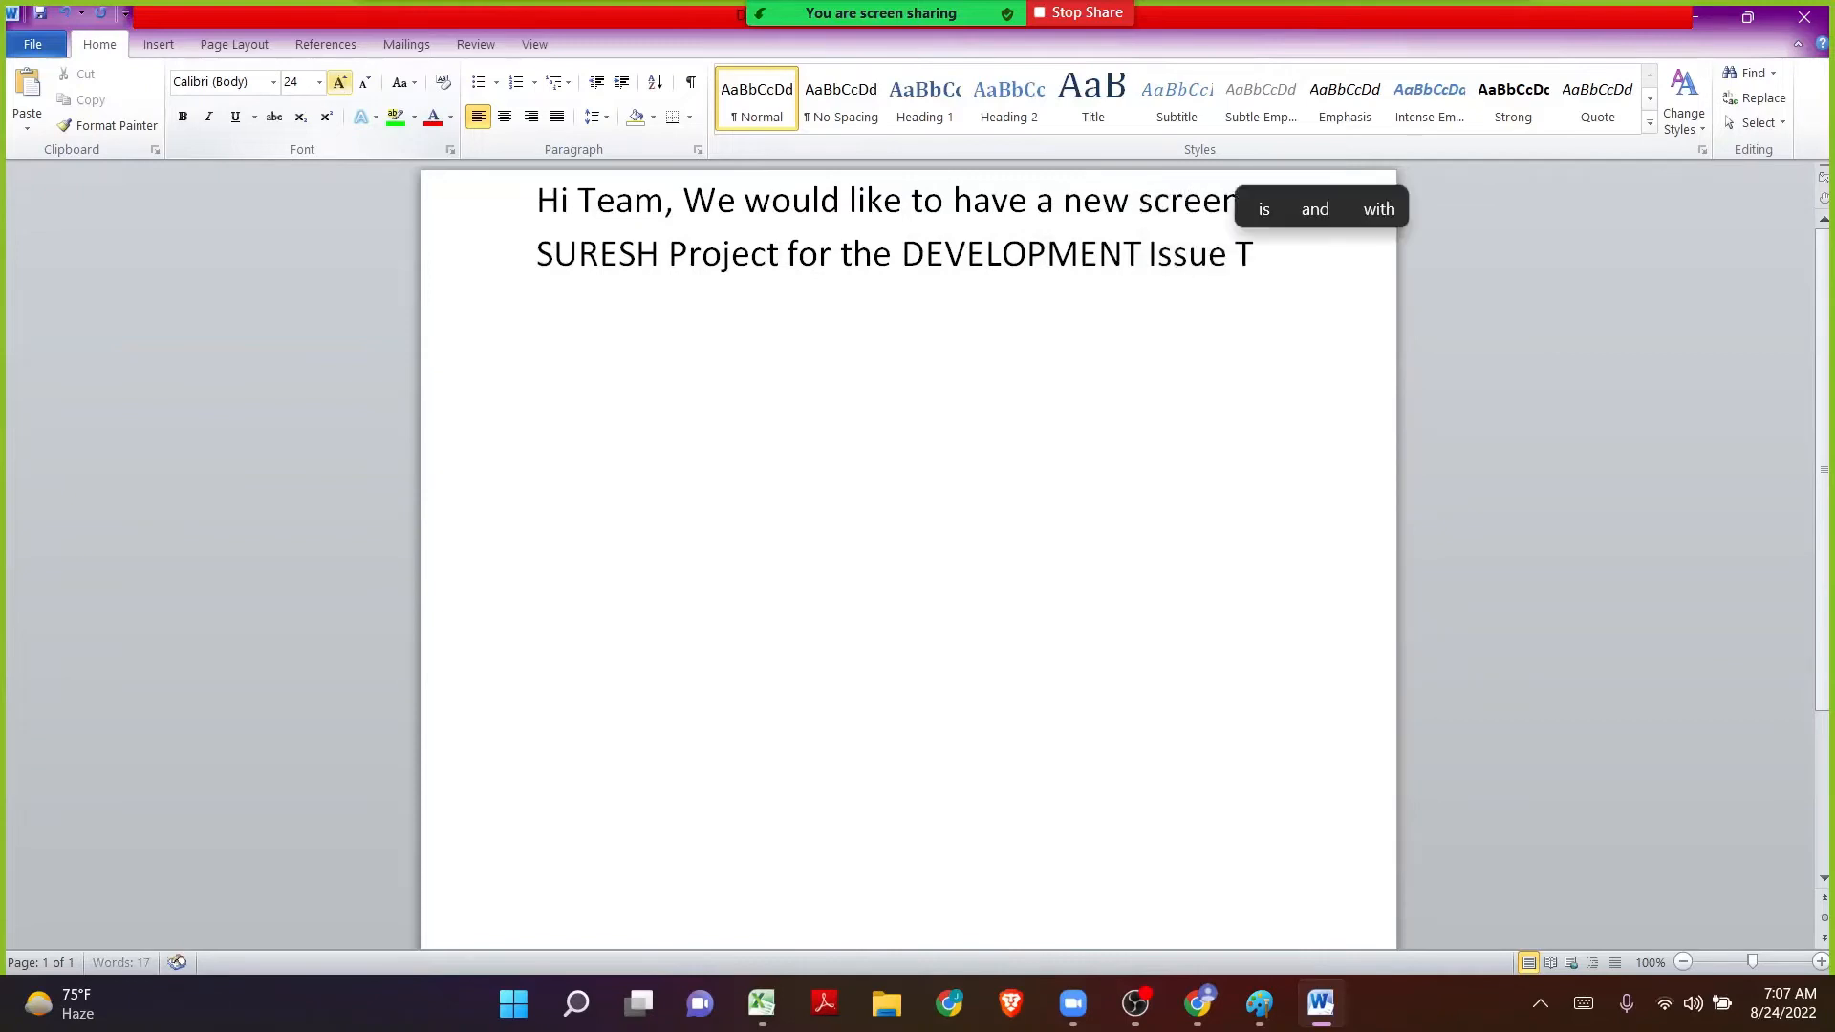
{"action": "type", "text": "ype."}
{"action": "key", "text": "Return"}
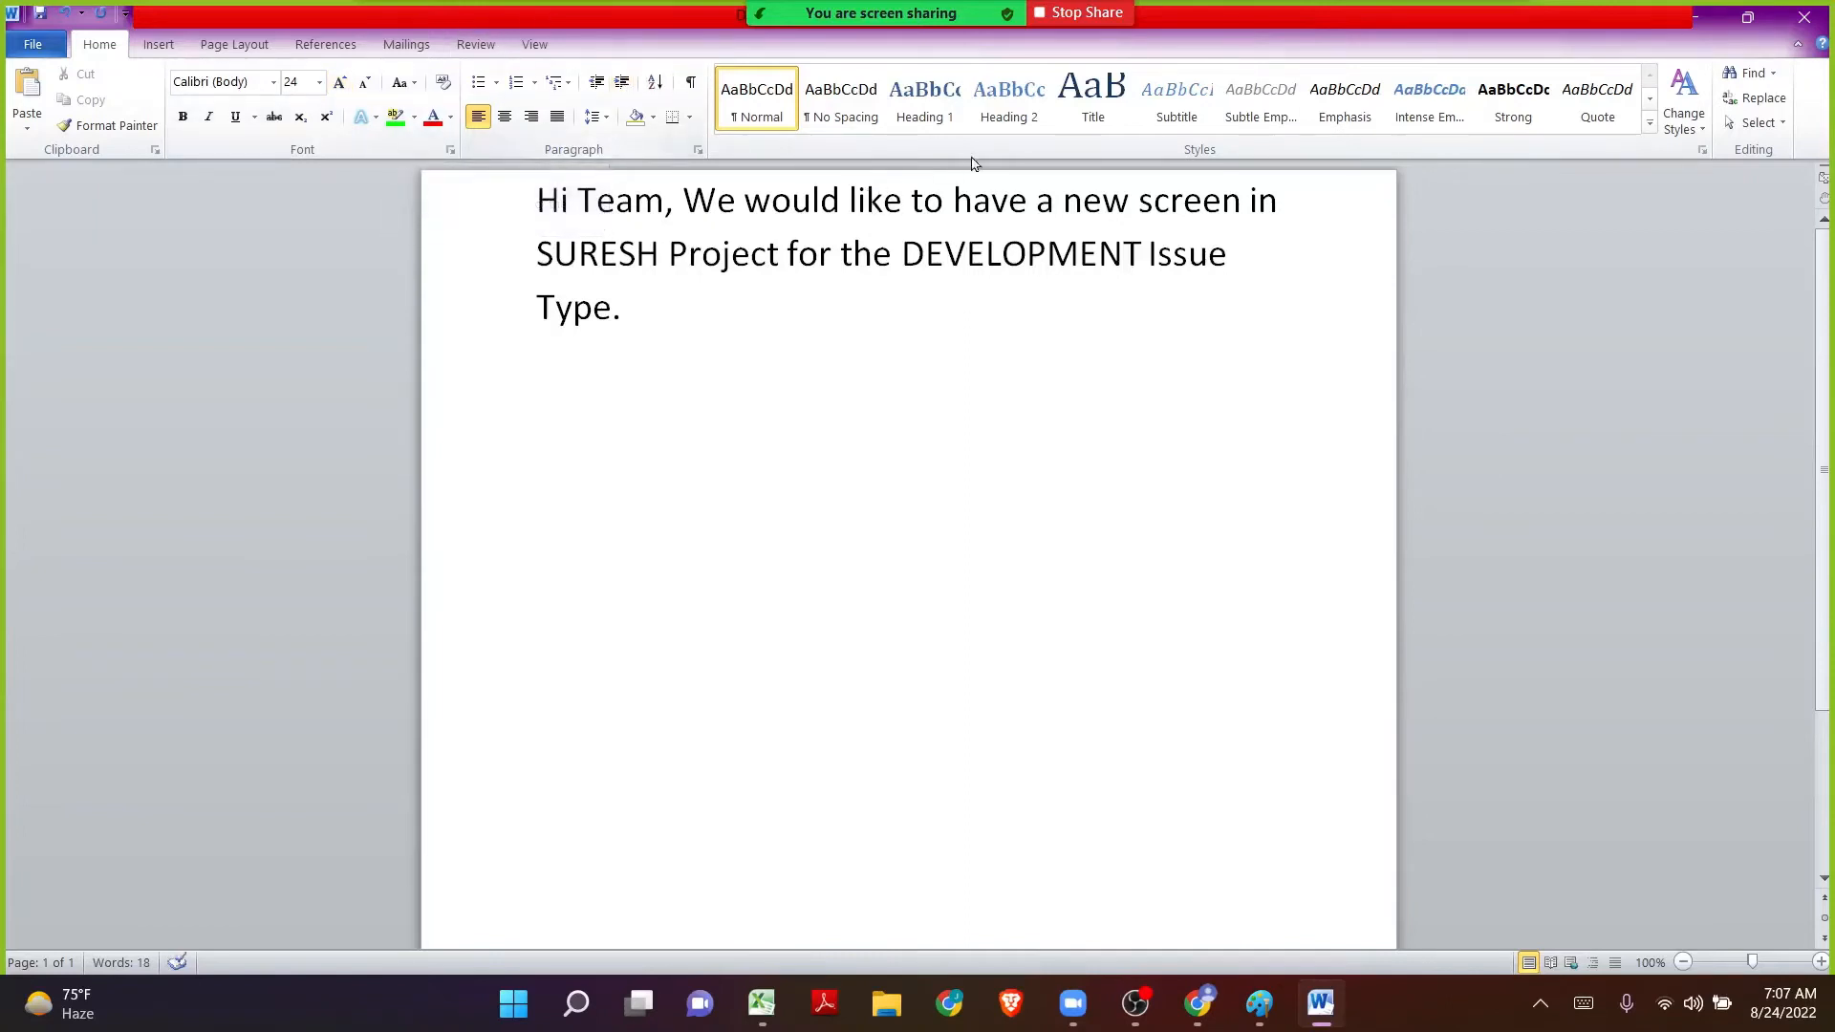
Highlight "new screen", the project name and "DEVELOPMENT" in the request sentence in green.
{"action": "left_click_drag", "start_coordinate": [1059, 198], "coordinate": [1203, 203]}
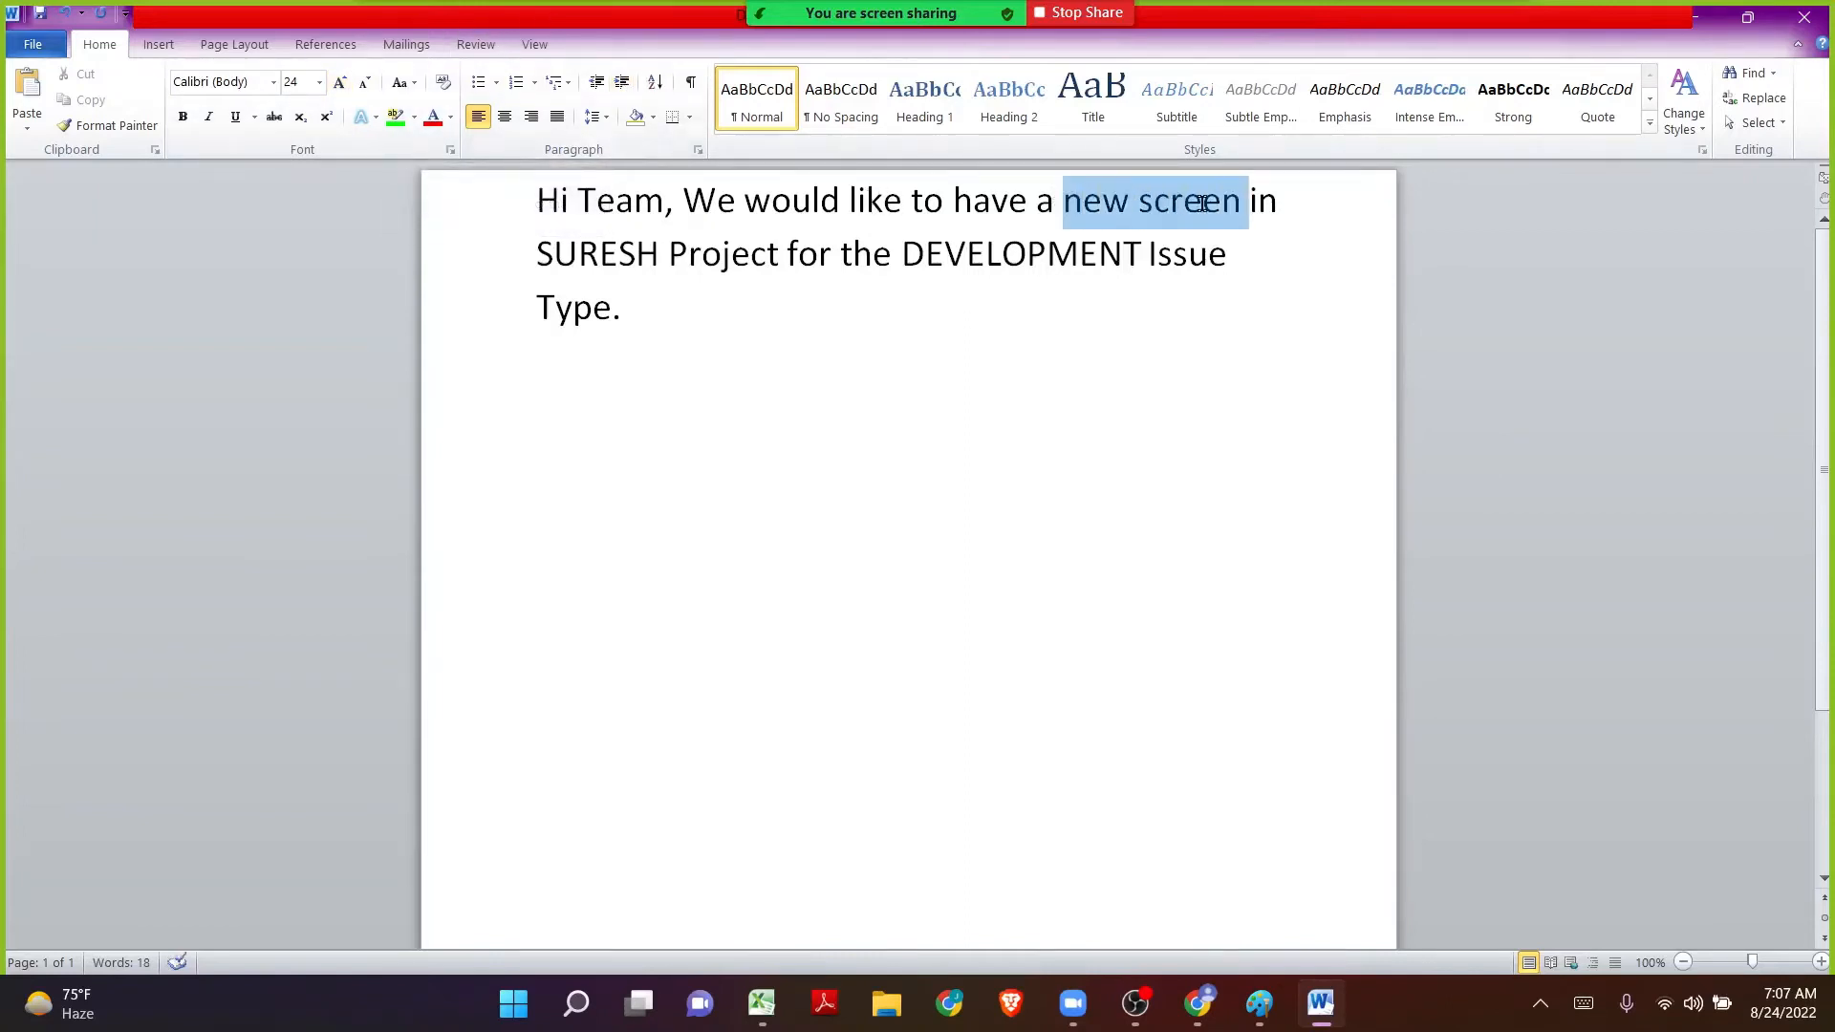
{"action": "left_click", "coordinate": [395, 116]}
{"action": "left_click", "coordinate": [678, 296]}
{"action": "double_click", "coordinate": [578, 254]}
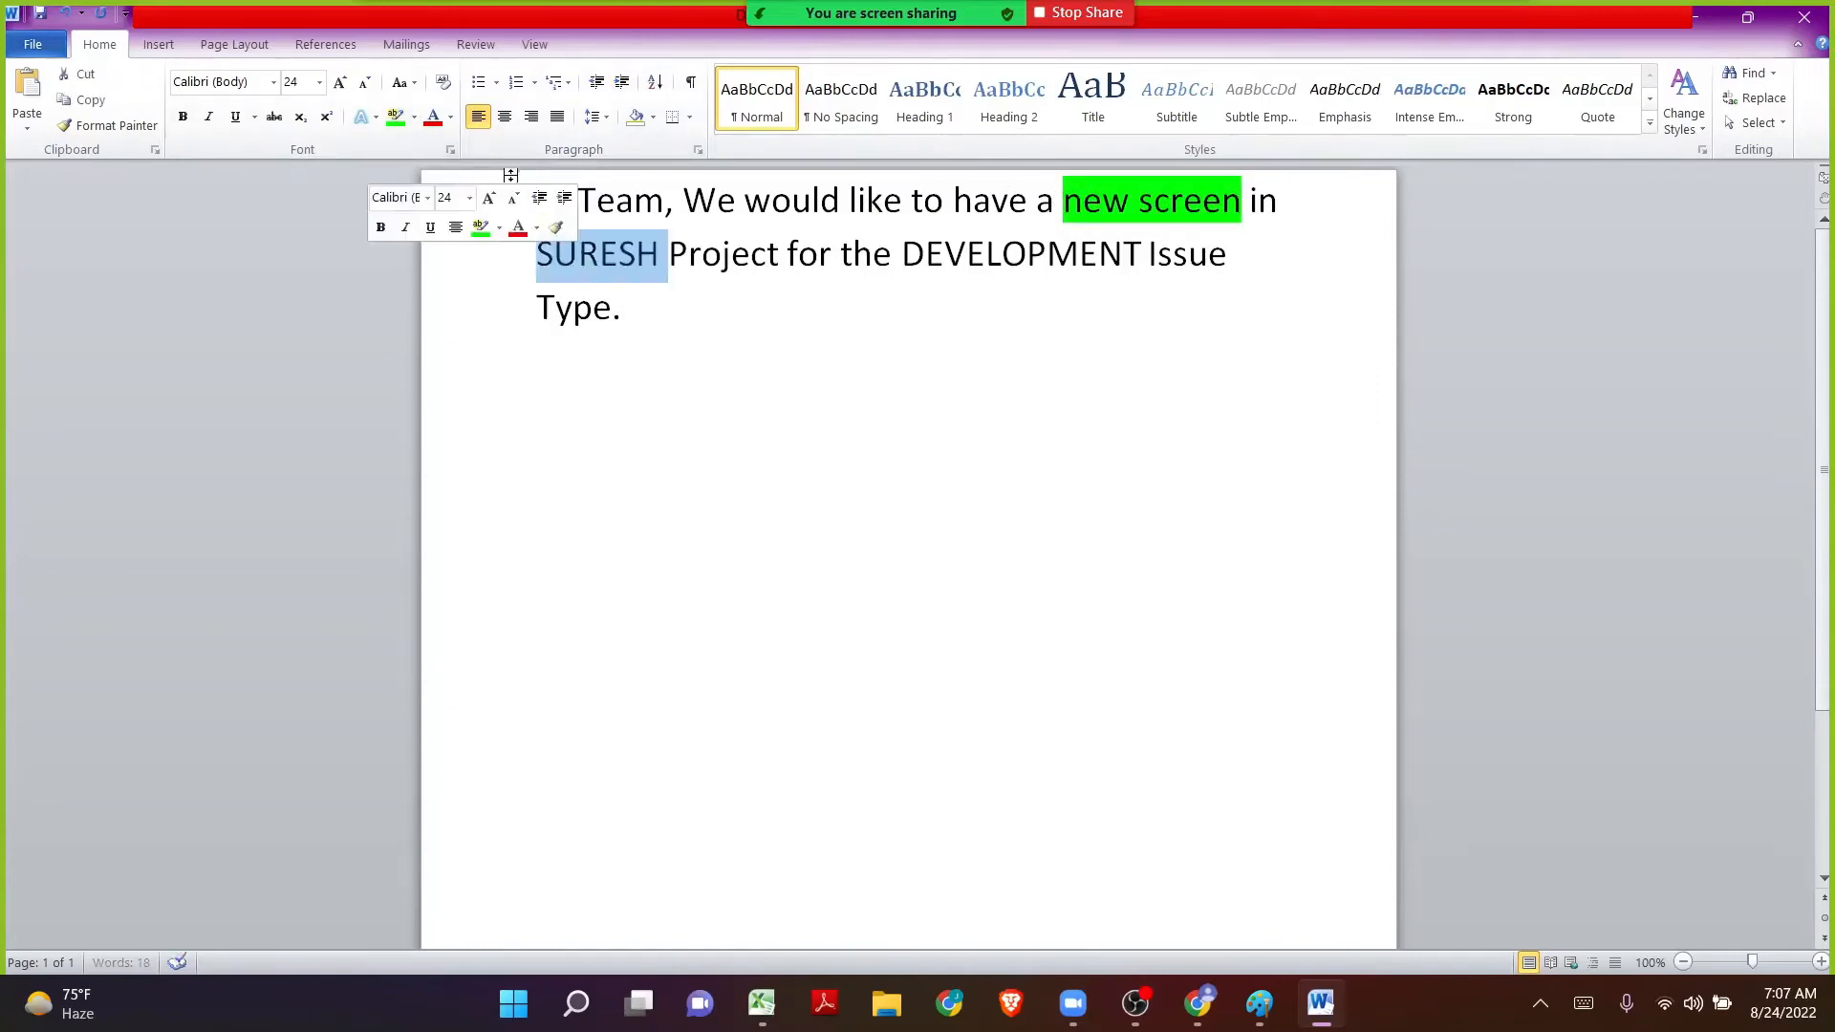
{"action": "left_click", "coordinate": [394, 116]}
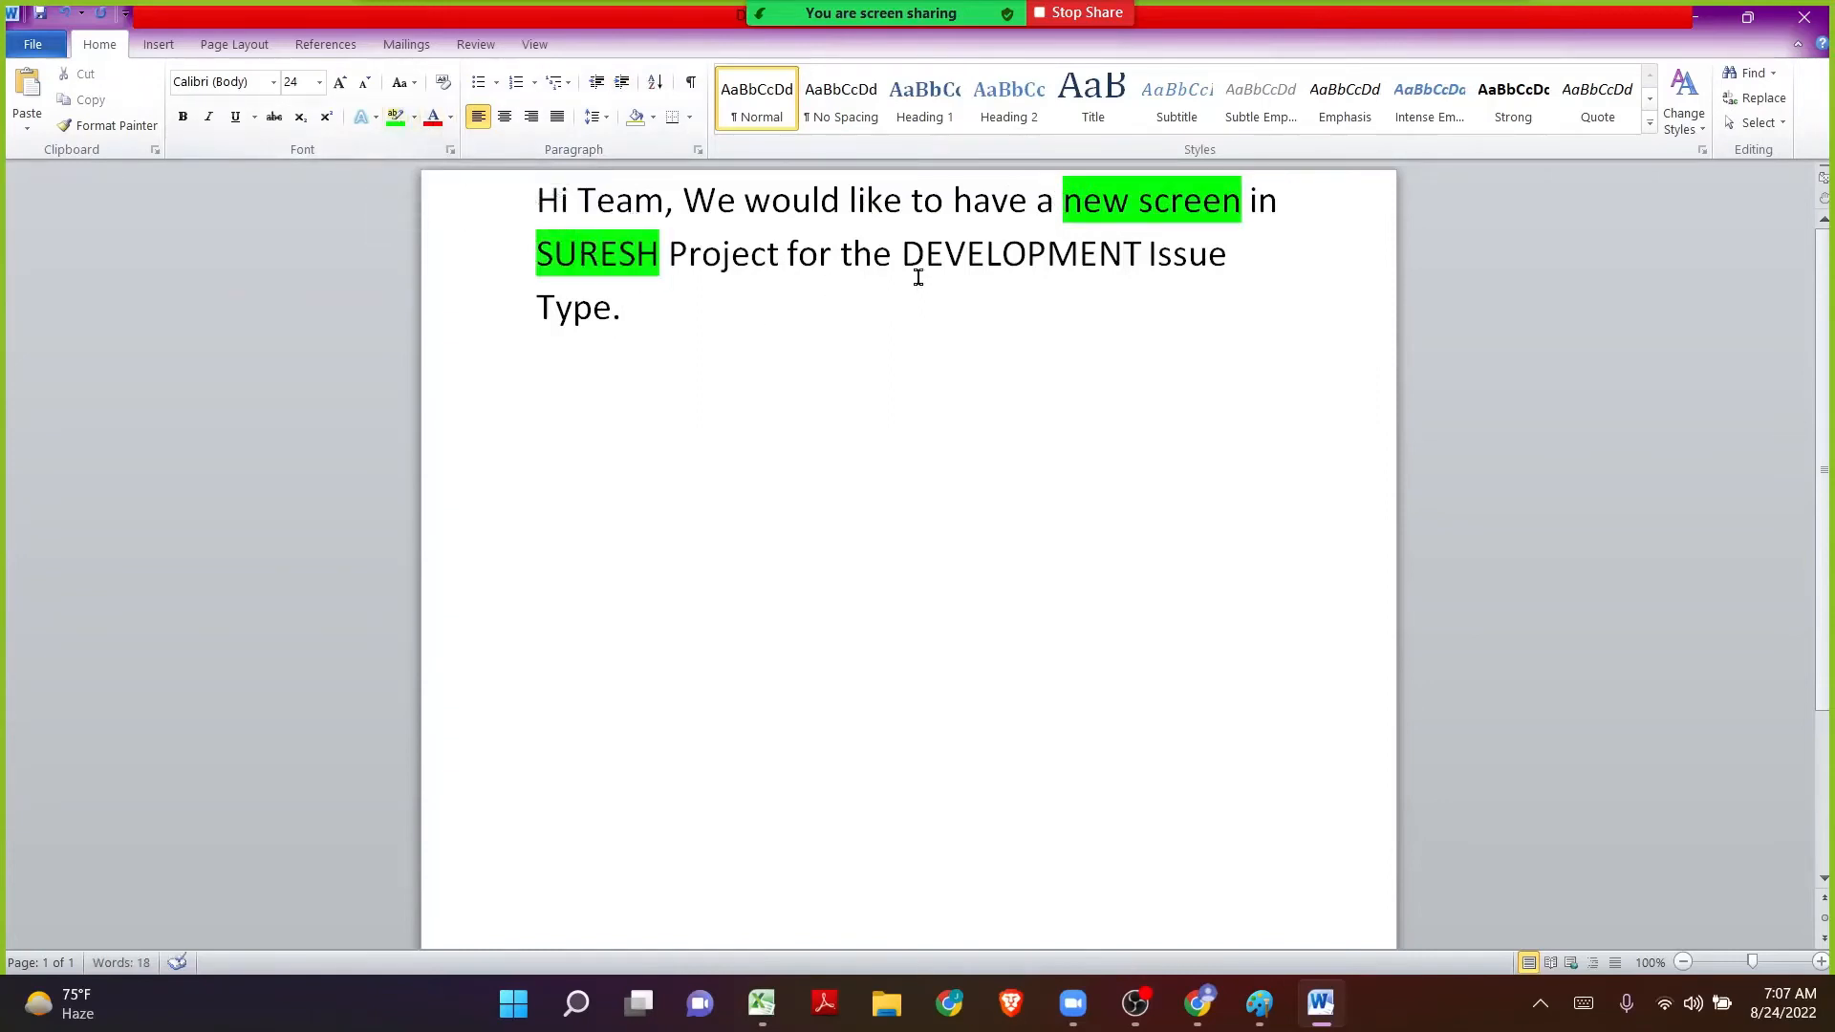
{"action": "double_click", "coordinate": [971, 256]}
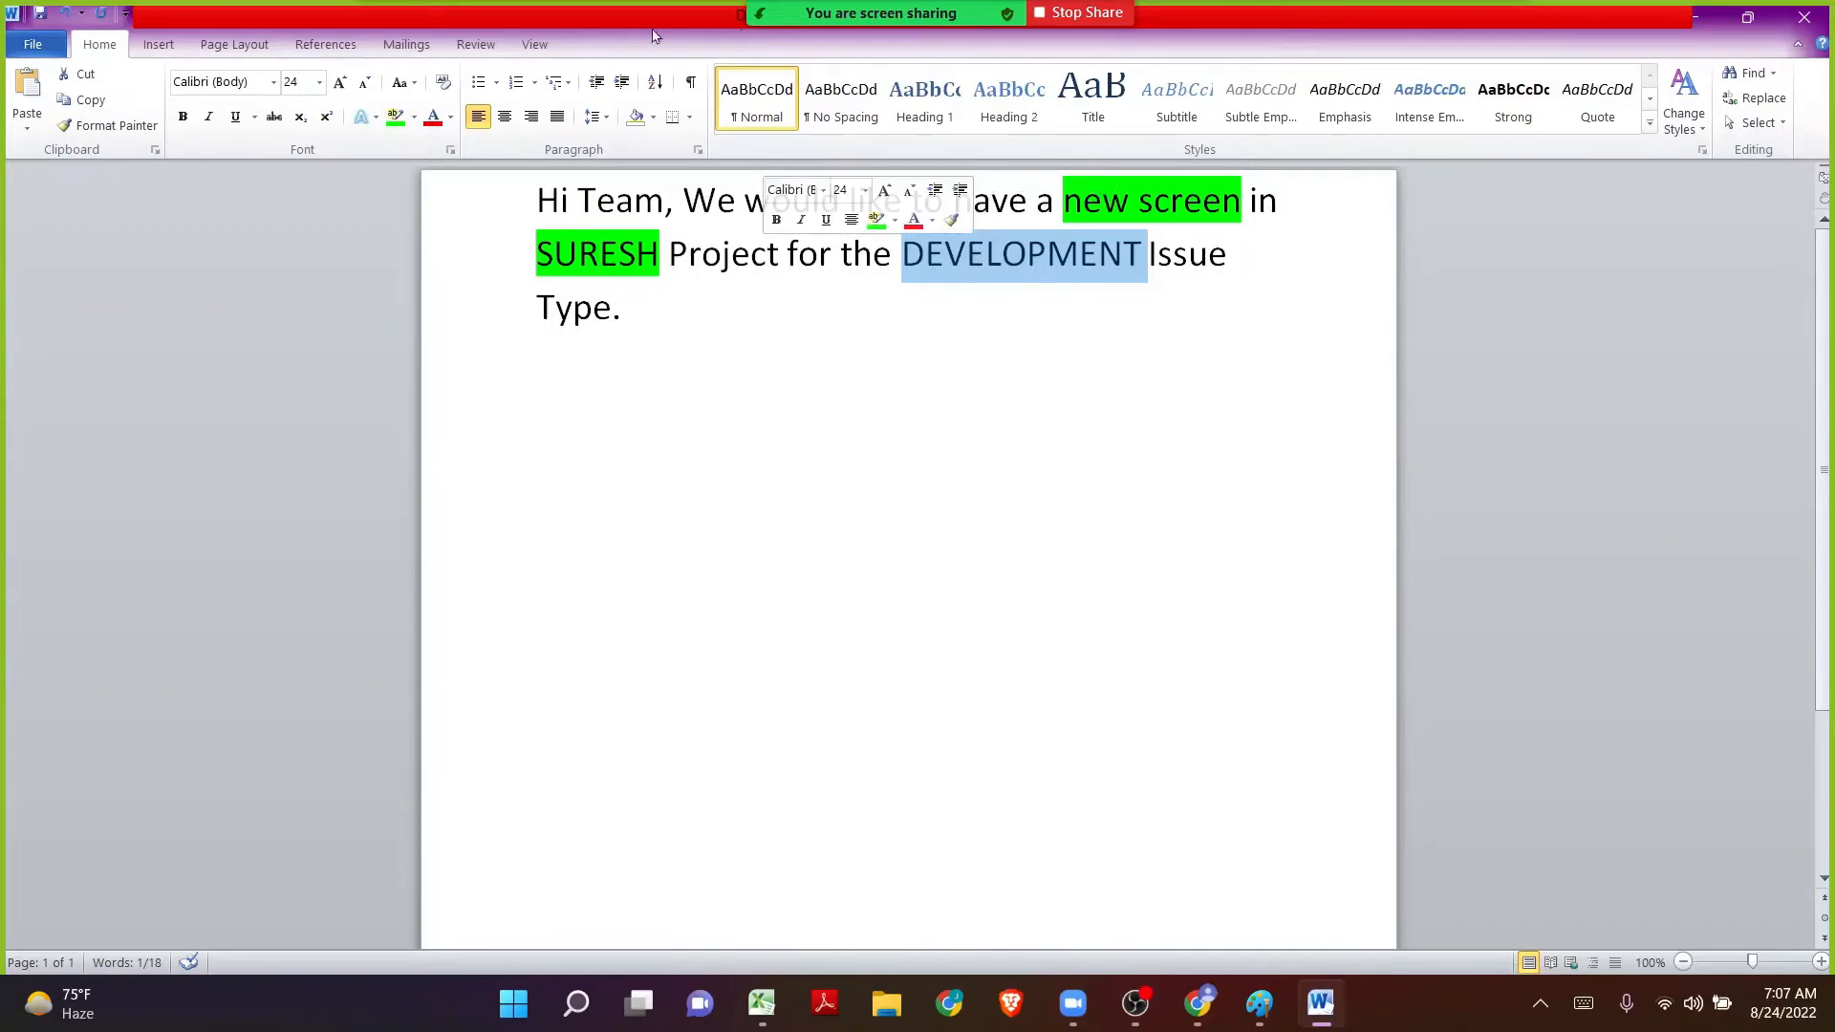
{"action": "left_click", "coordinate": [391, 118]}
{"action": "left_click", "coordinate": [662, 299]}
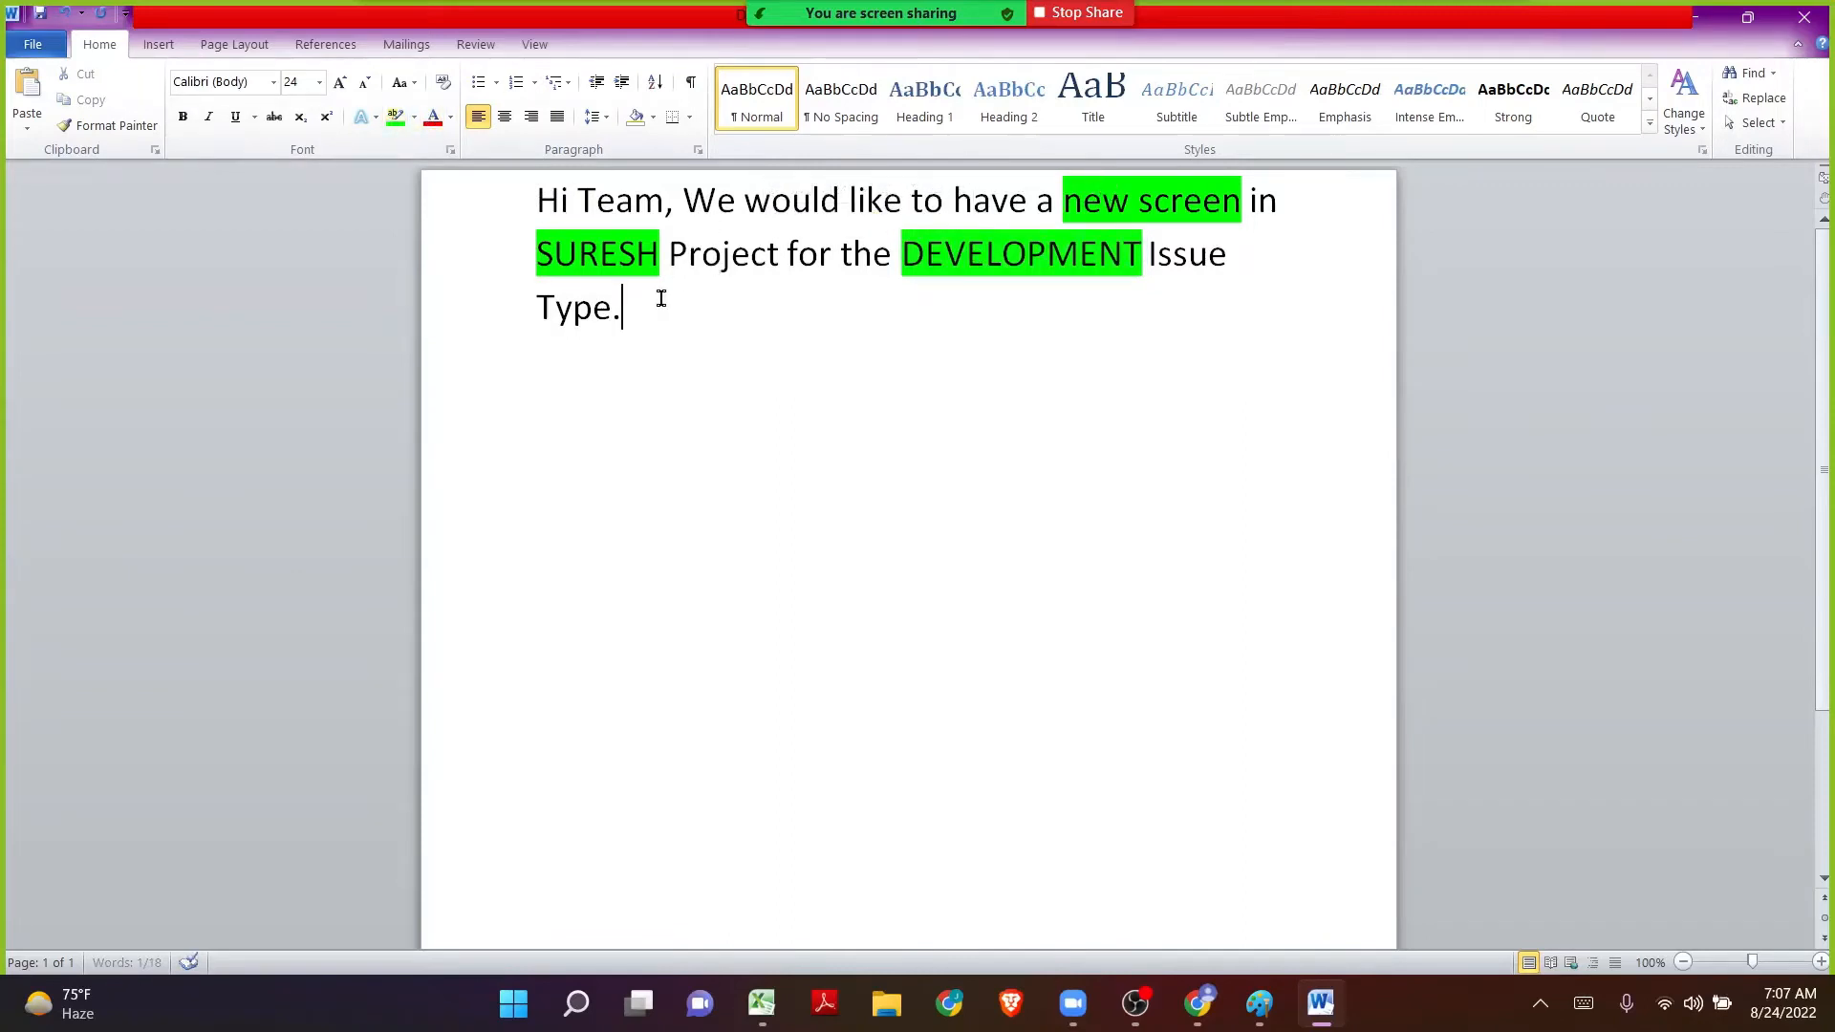
Add a new paragraph below the request reading "We would like to have the below fields".
{"action": "key", "text": "Return"}
{"action": "type", "text": "We wou"}
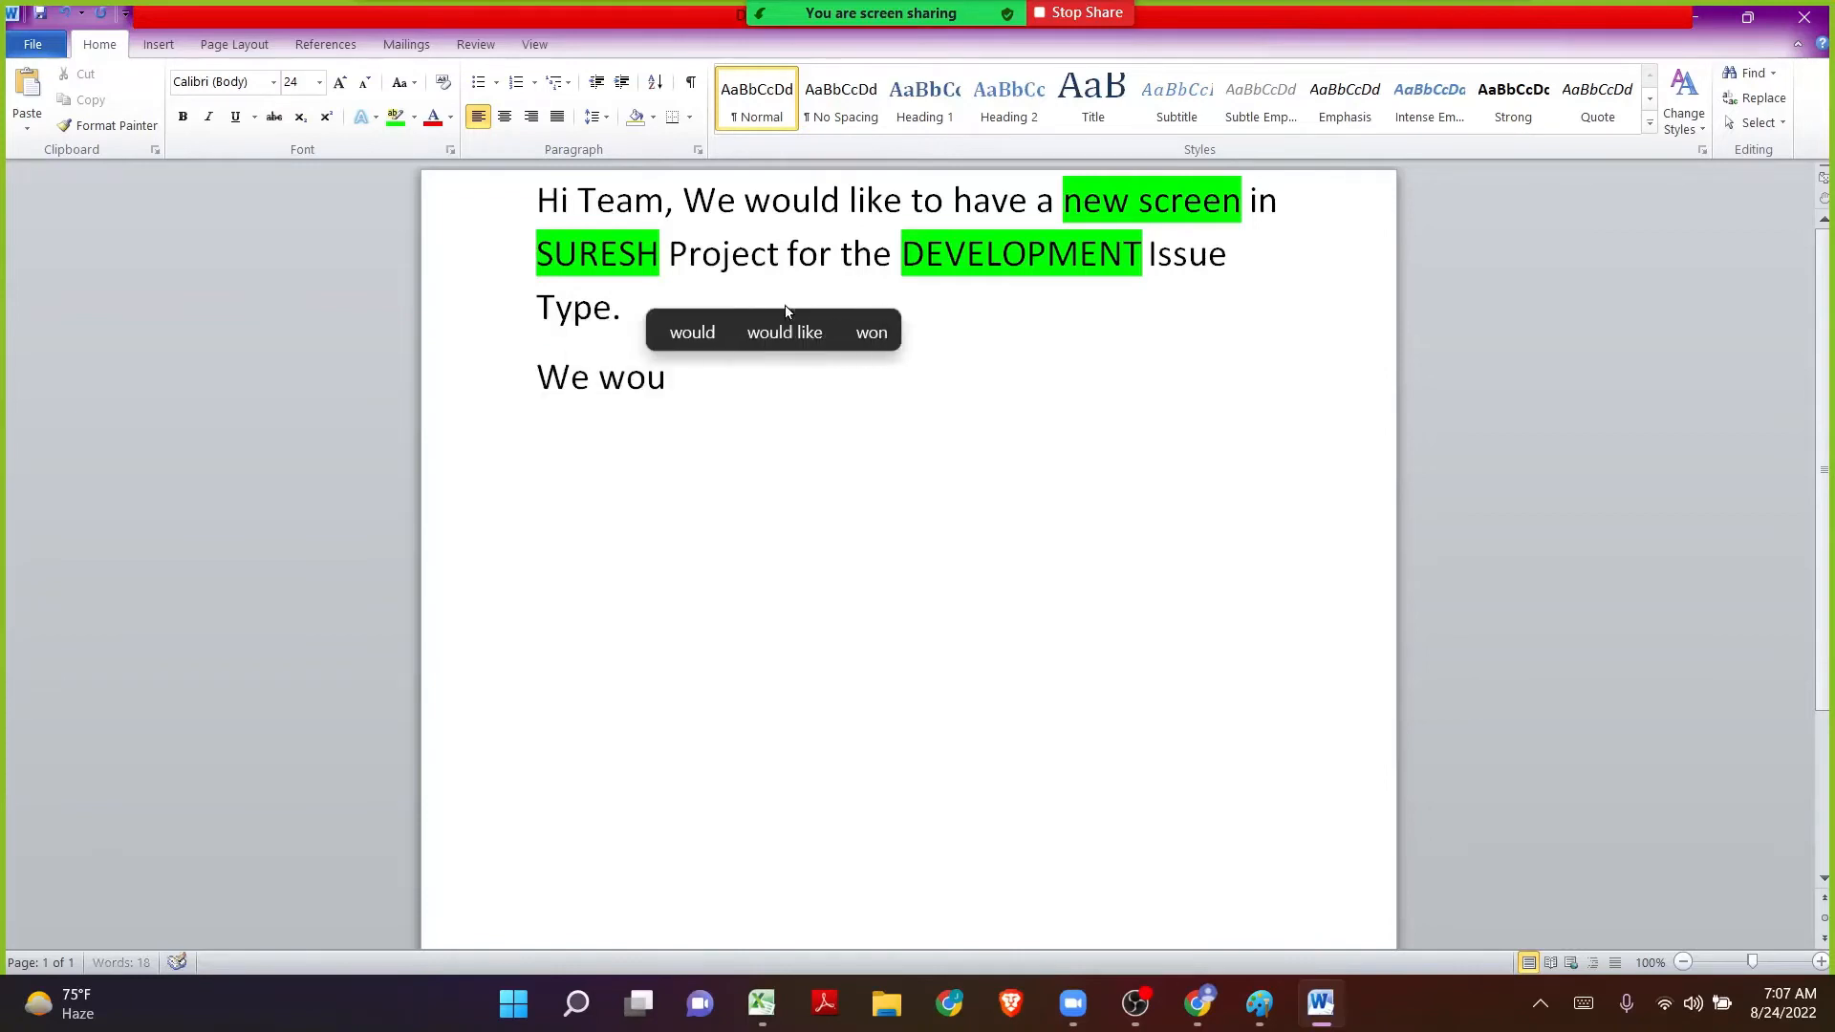
{"action": "type", "text": "ld like to gave"}
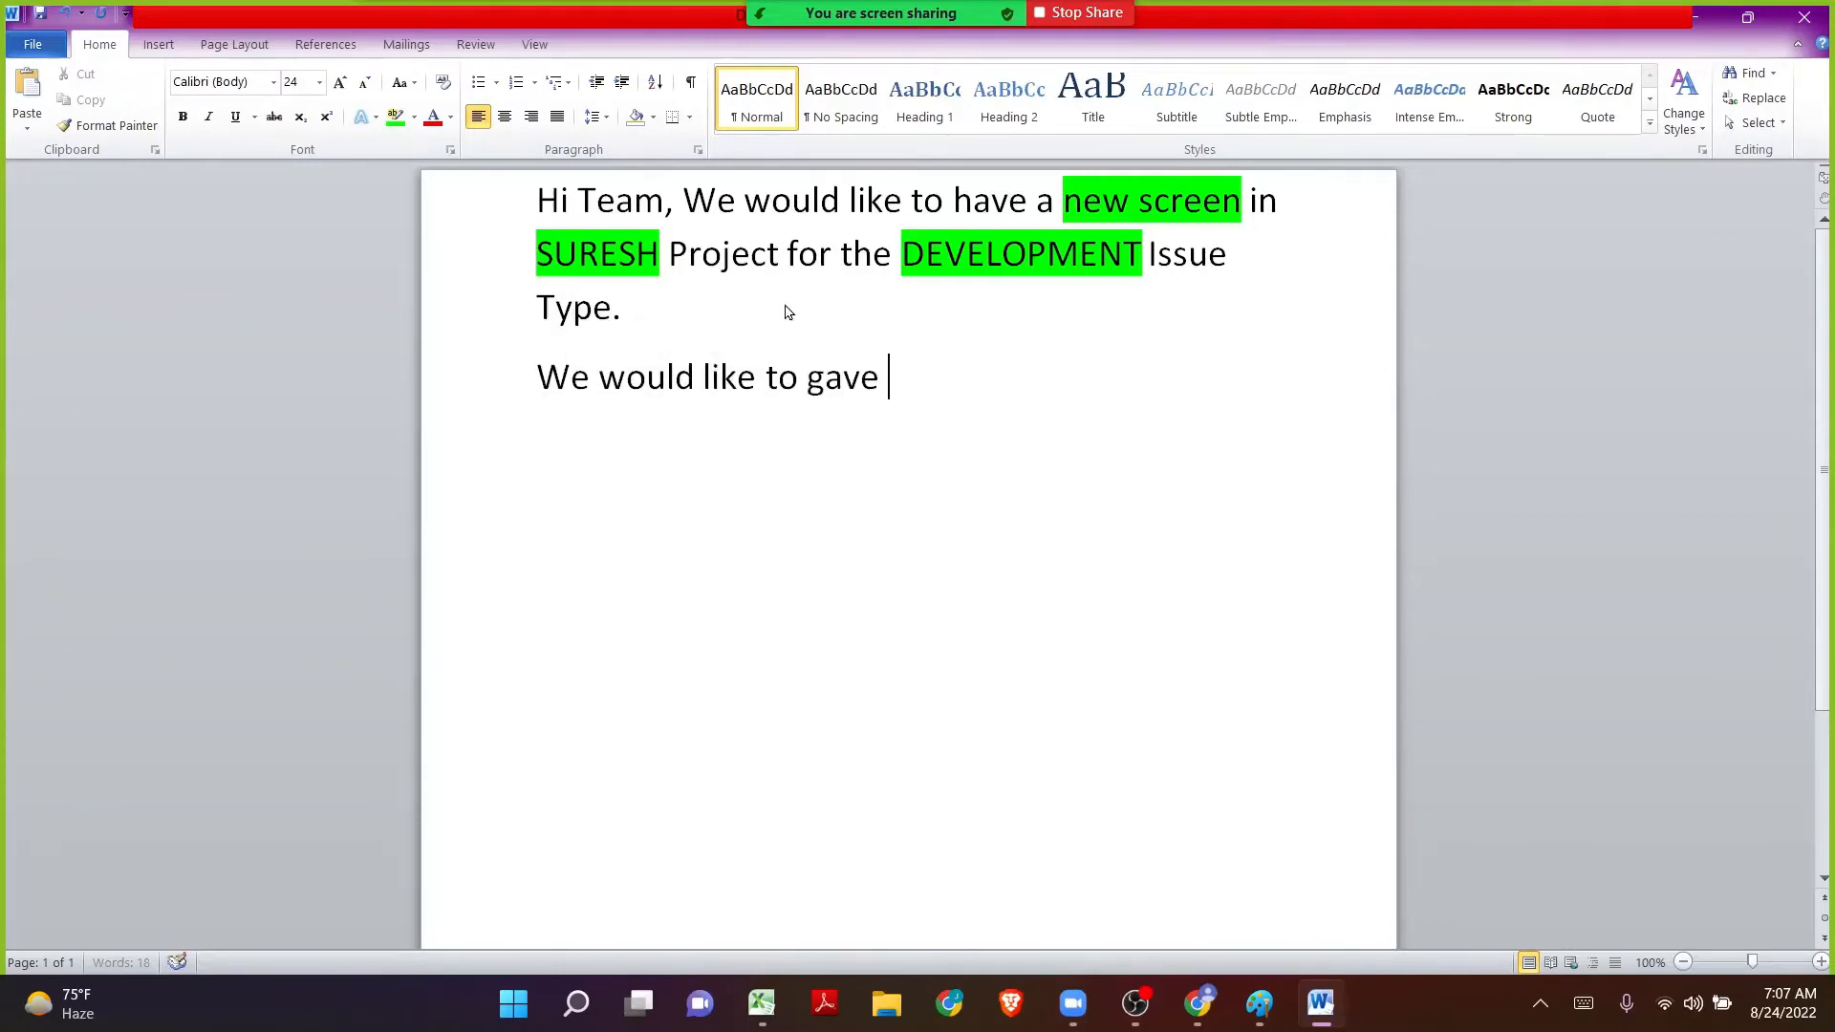
{"action": "key", "text": "BackSpace"}
{"action": "key", "text": "BackSpace"}
{"action": "key", "text": "BackSpace"}
{"action": "key", "text": "BackSpace"}
{"action": "type", "text": "have "}
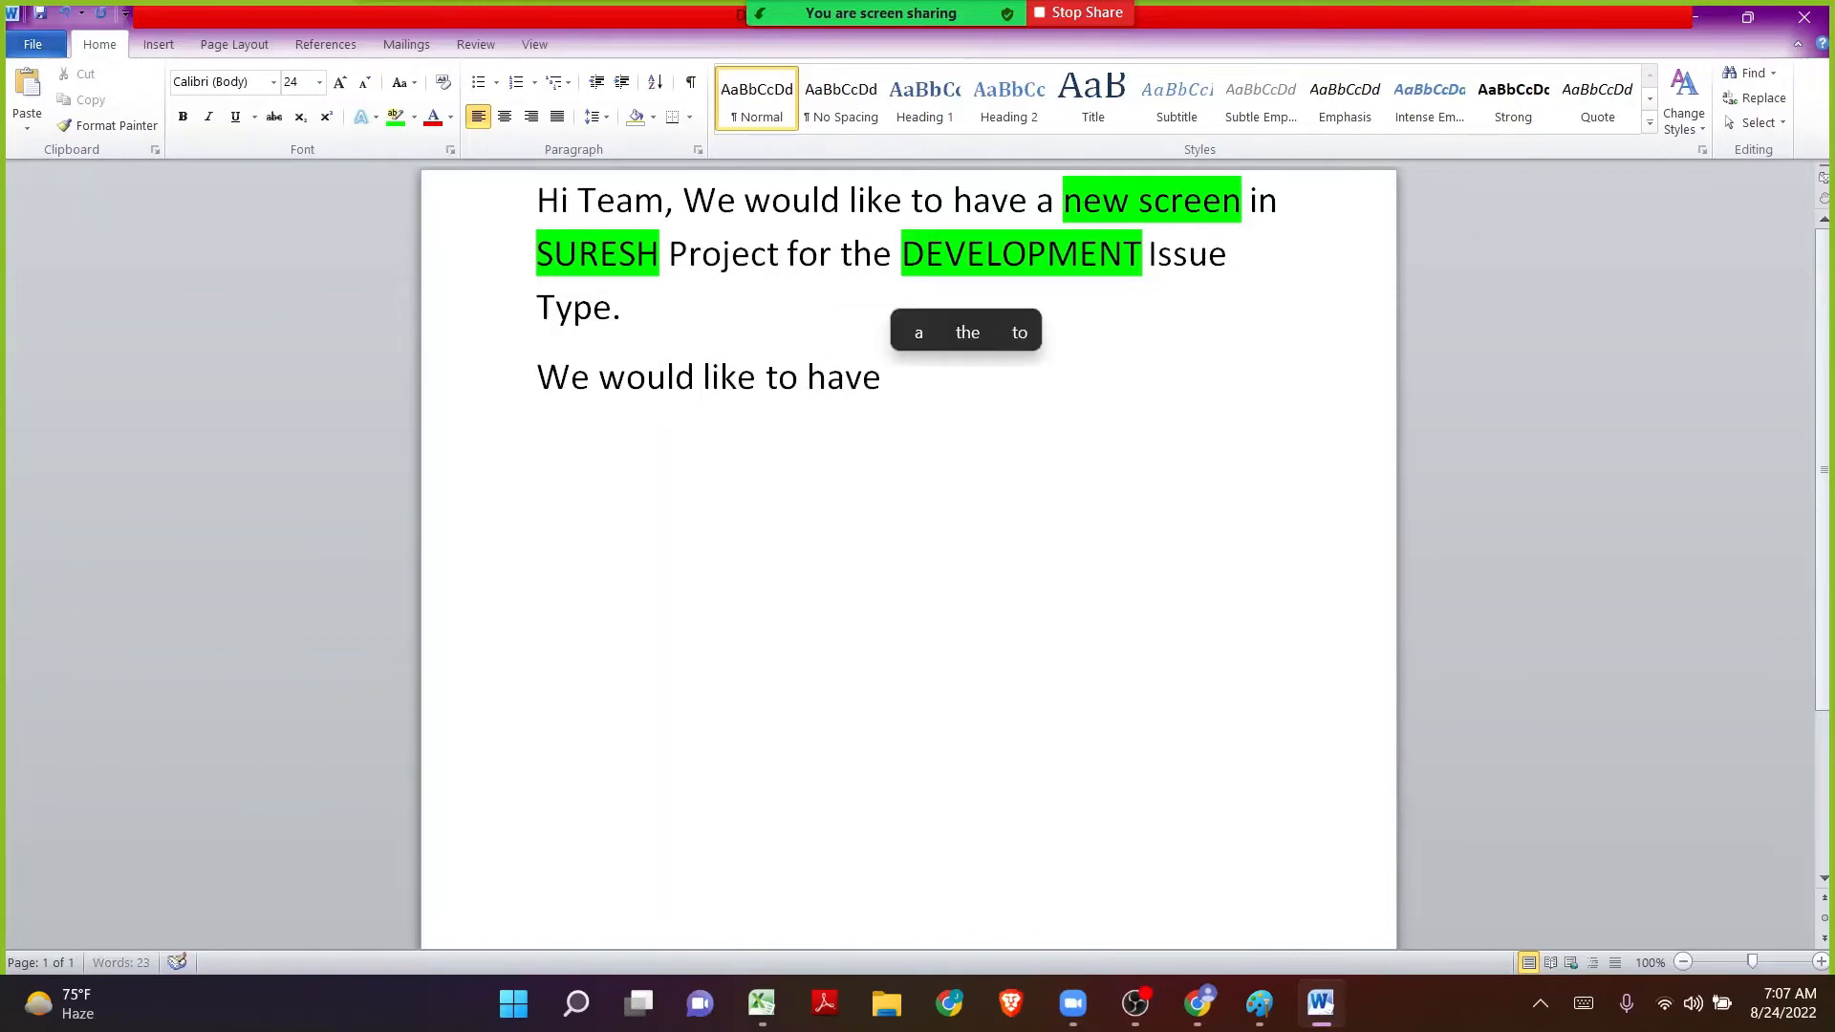
{"action": "type", "text": "the below fields"}
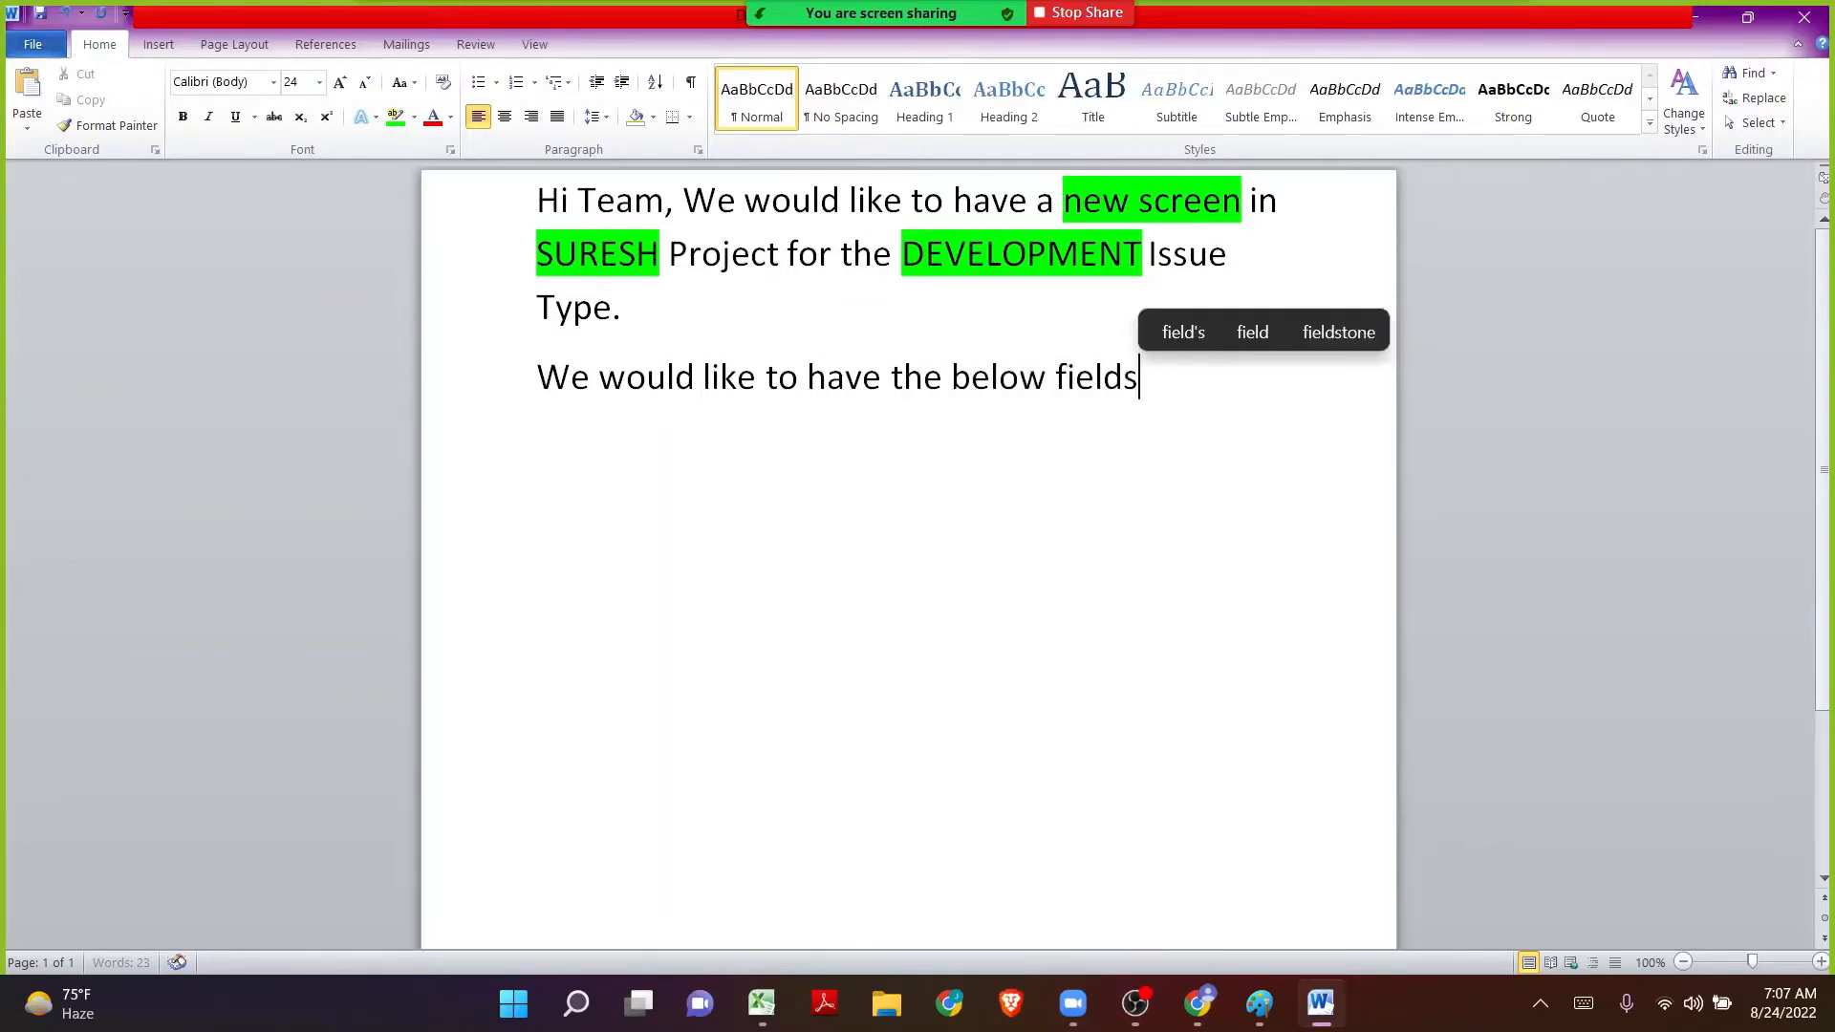
Add a numbered list under the fields line with the items Summary, Description, Assignee and Reporter.
{"action": "key", "text": "Return"}
{"action": "type", "text": "1. Summary"}
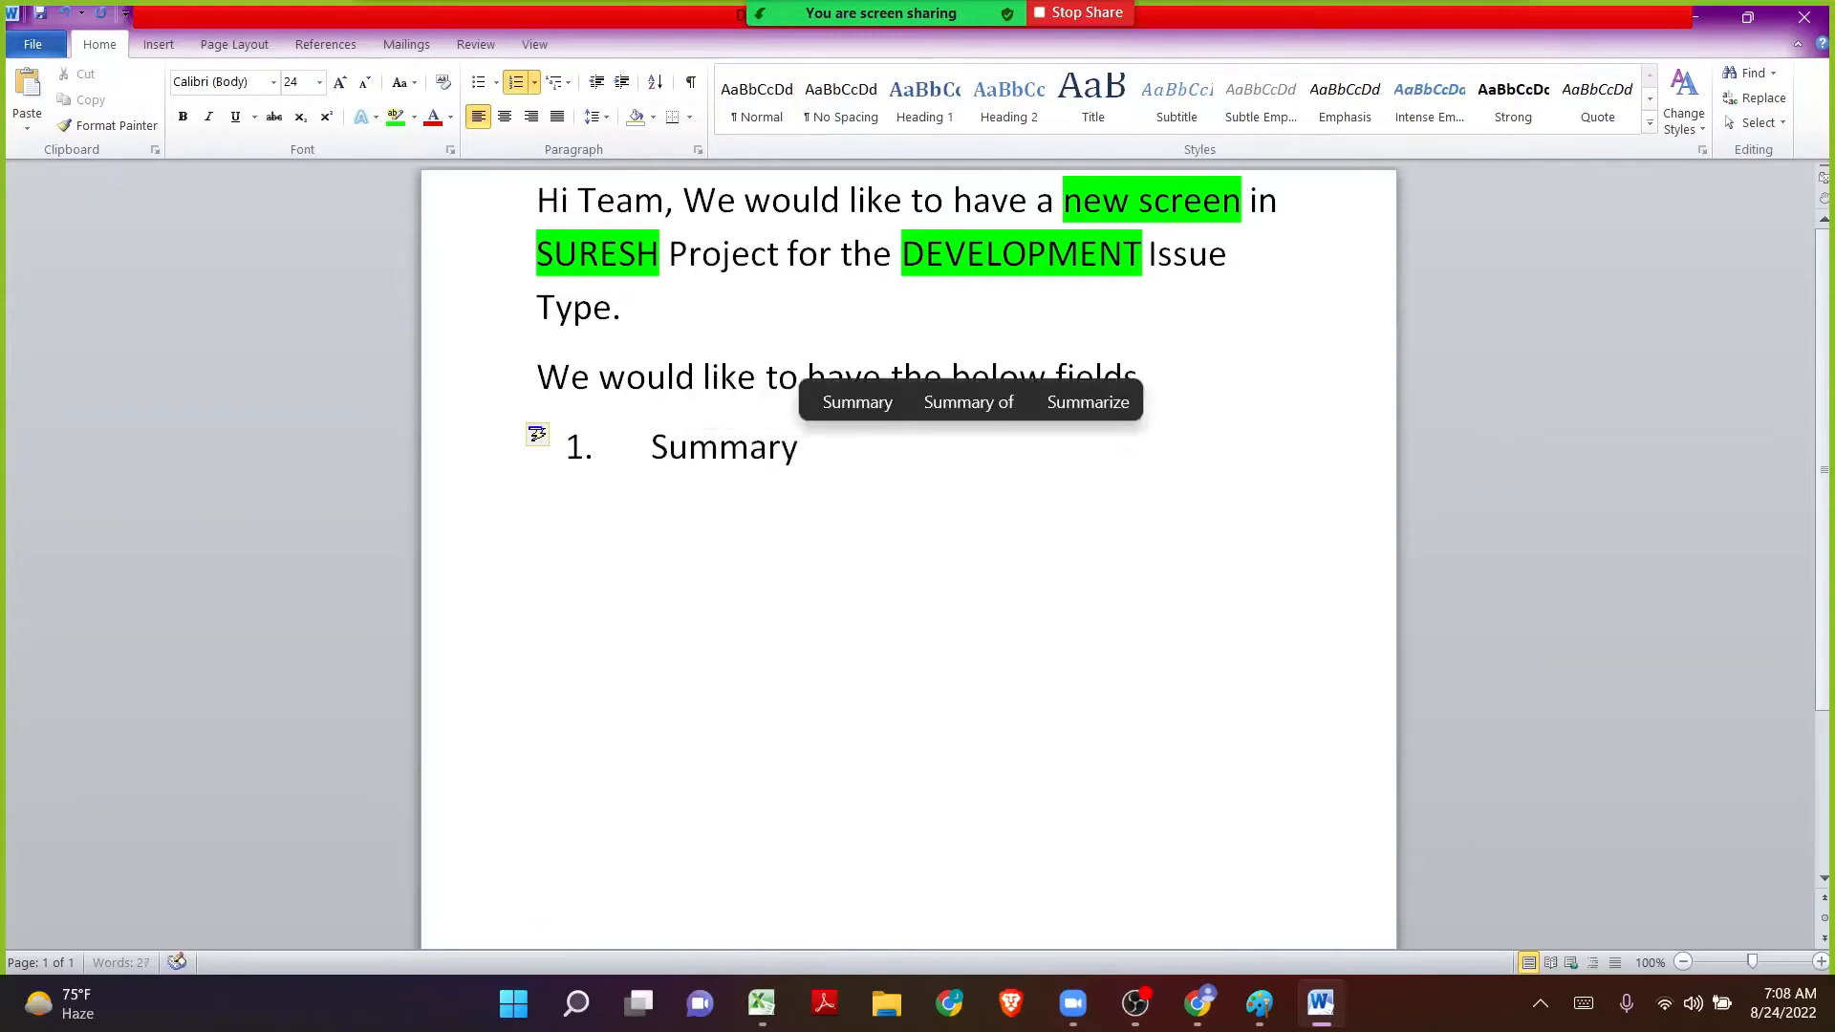
{"action": "key", "text": "Return"}
{"action": "type", "text": "Descr"}
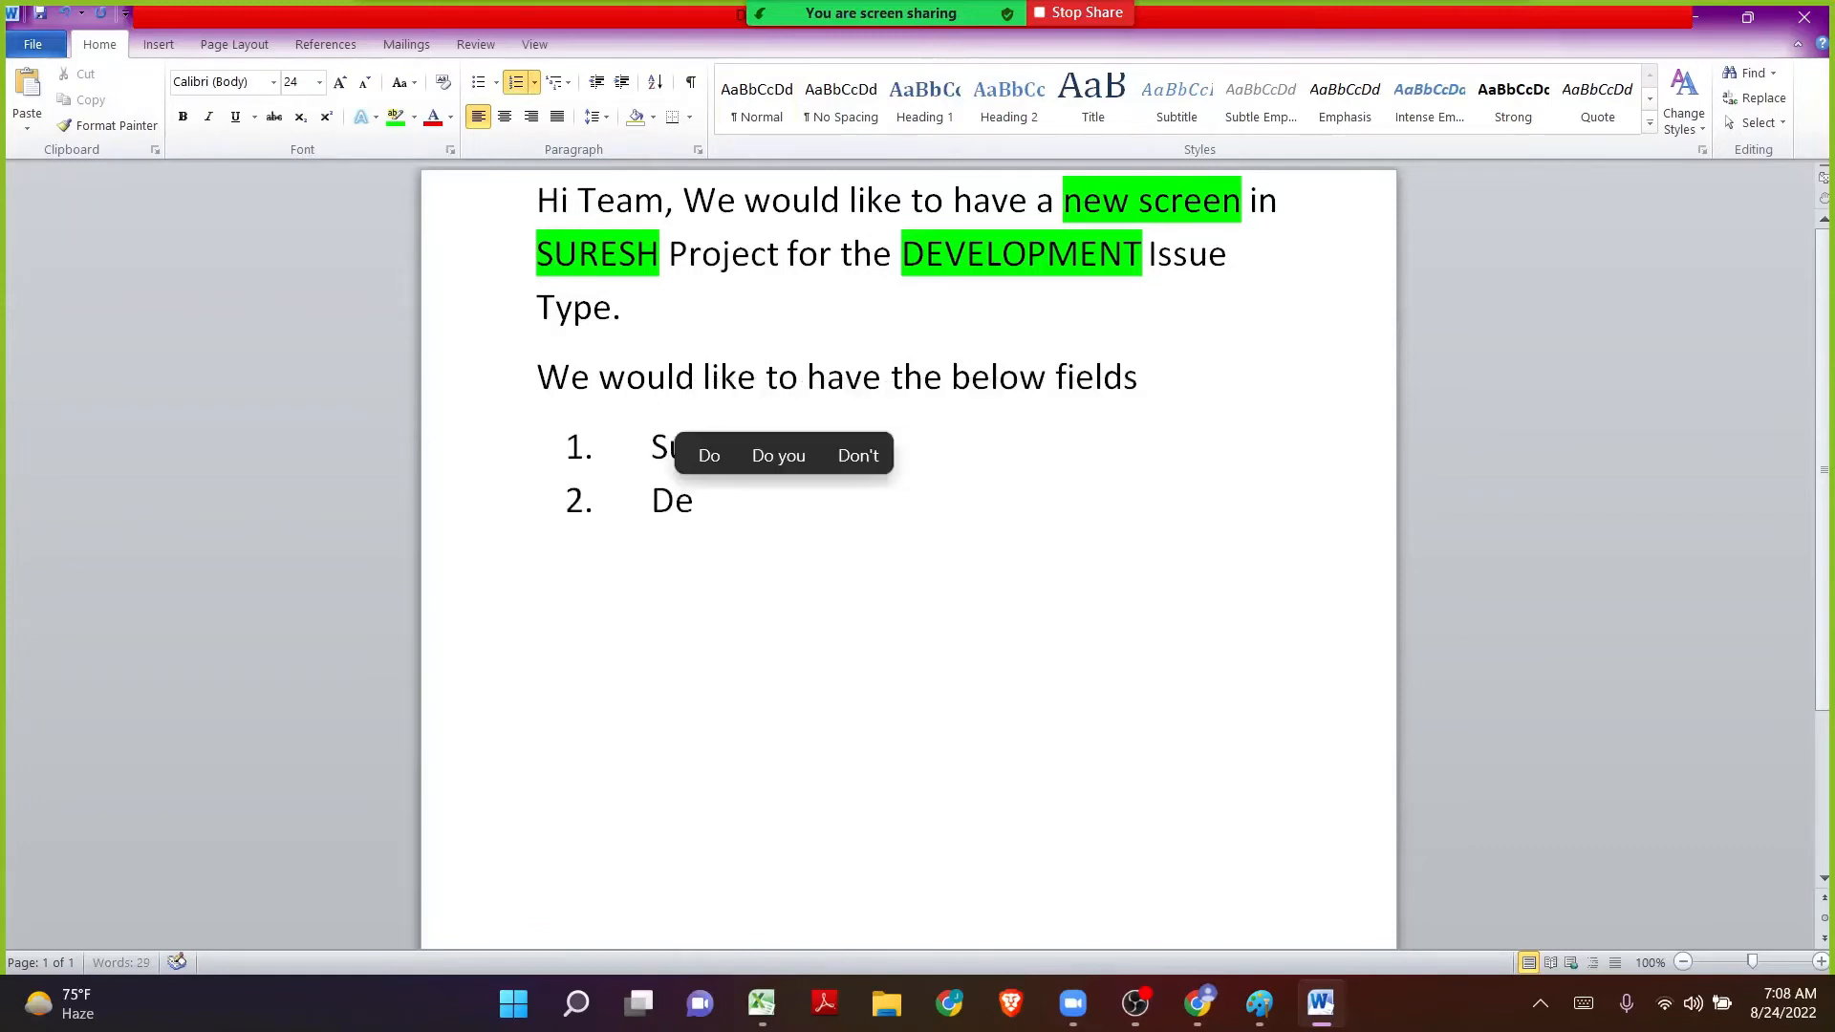
{"action": "key", "text": "Return"}
{"action": "key", "text": "Left"}
{"action": "key", "text": "Left"}
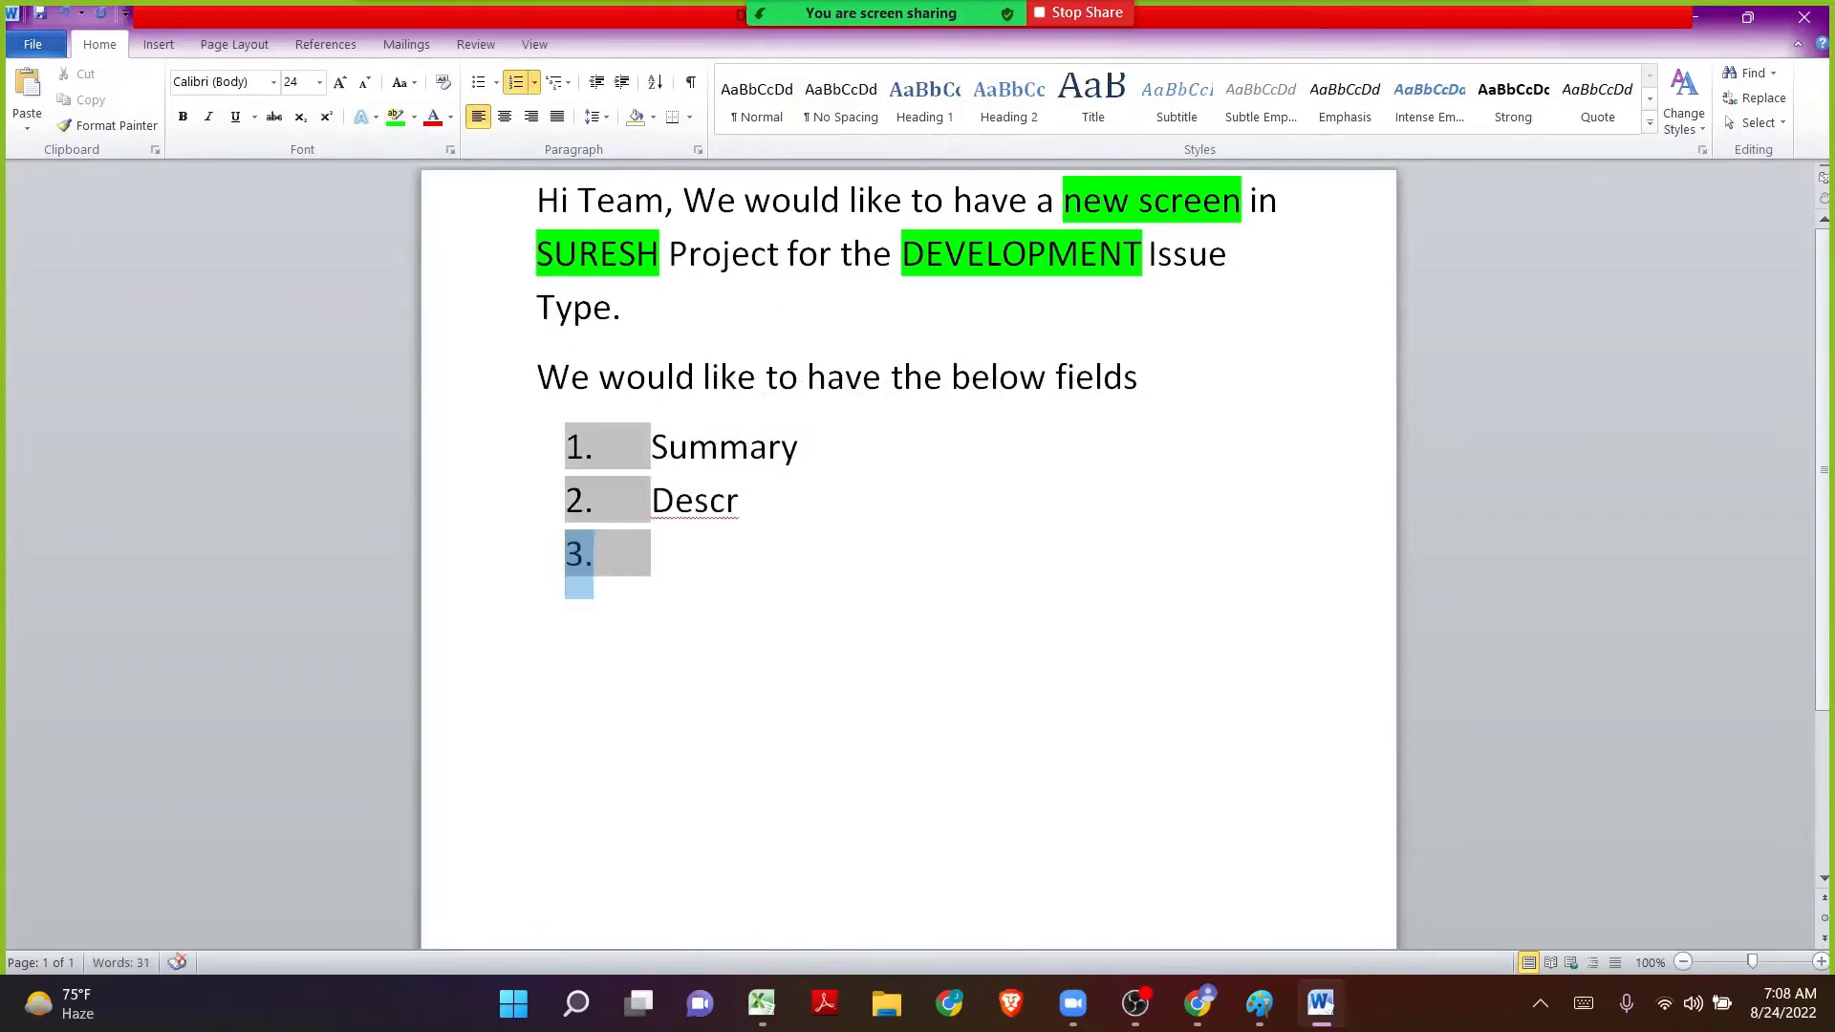
{"action": "type", "text": "iption"}
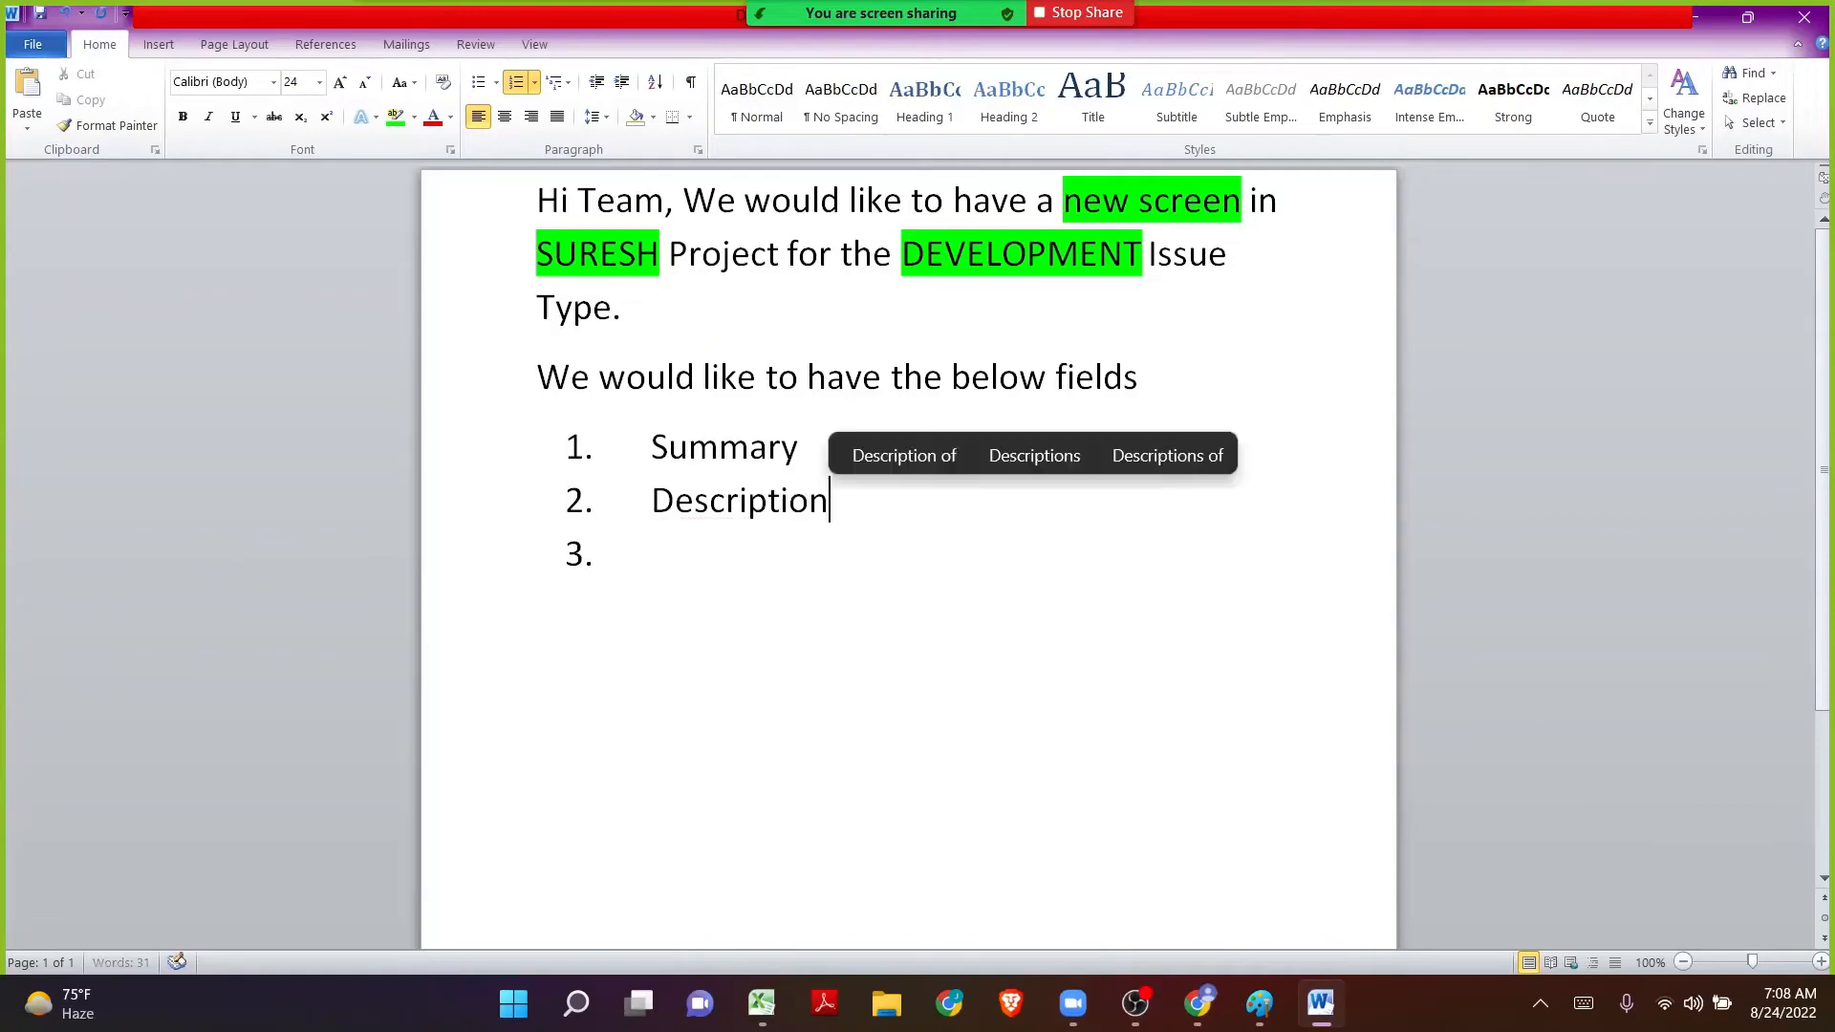
{"action": "key", "text": "Down"}
{"action": "type", "text": "Assignee"}
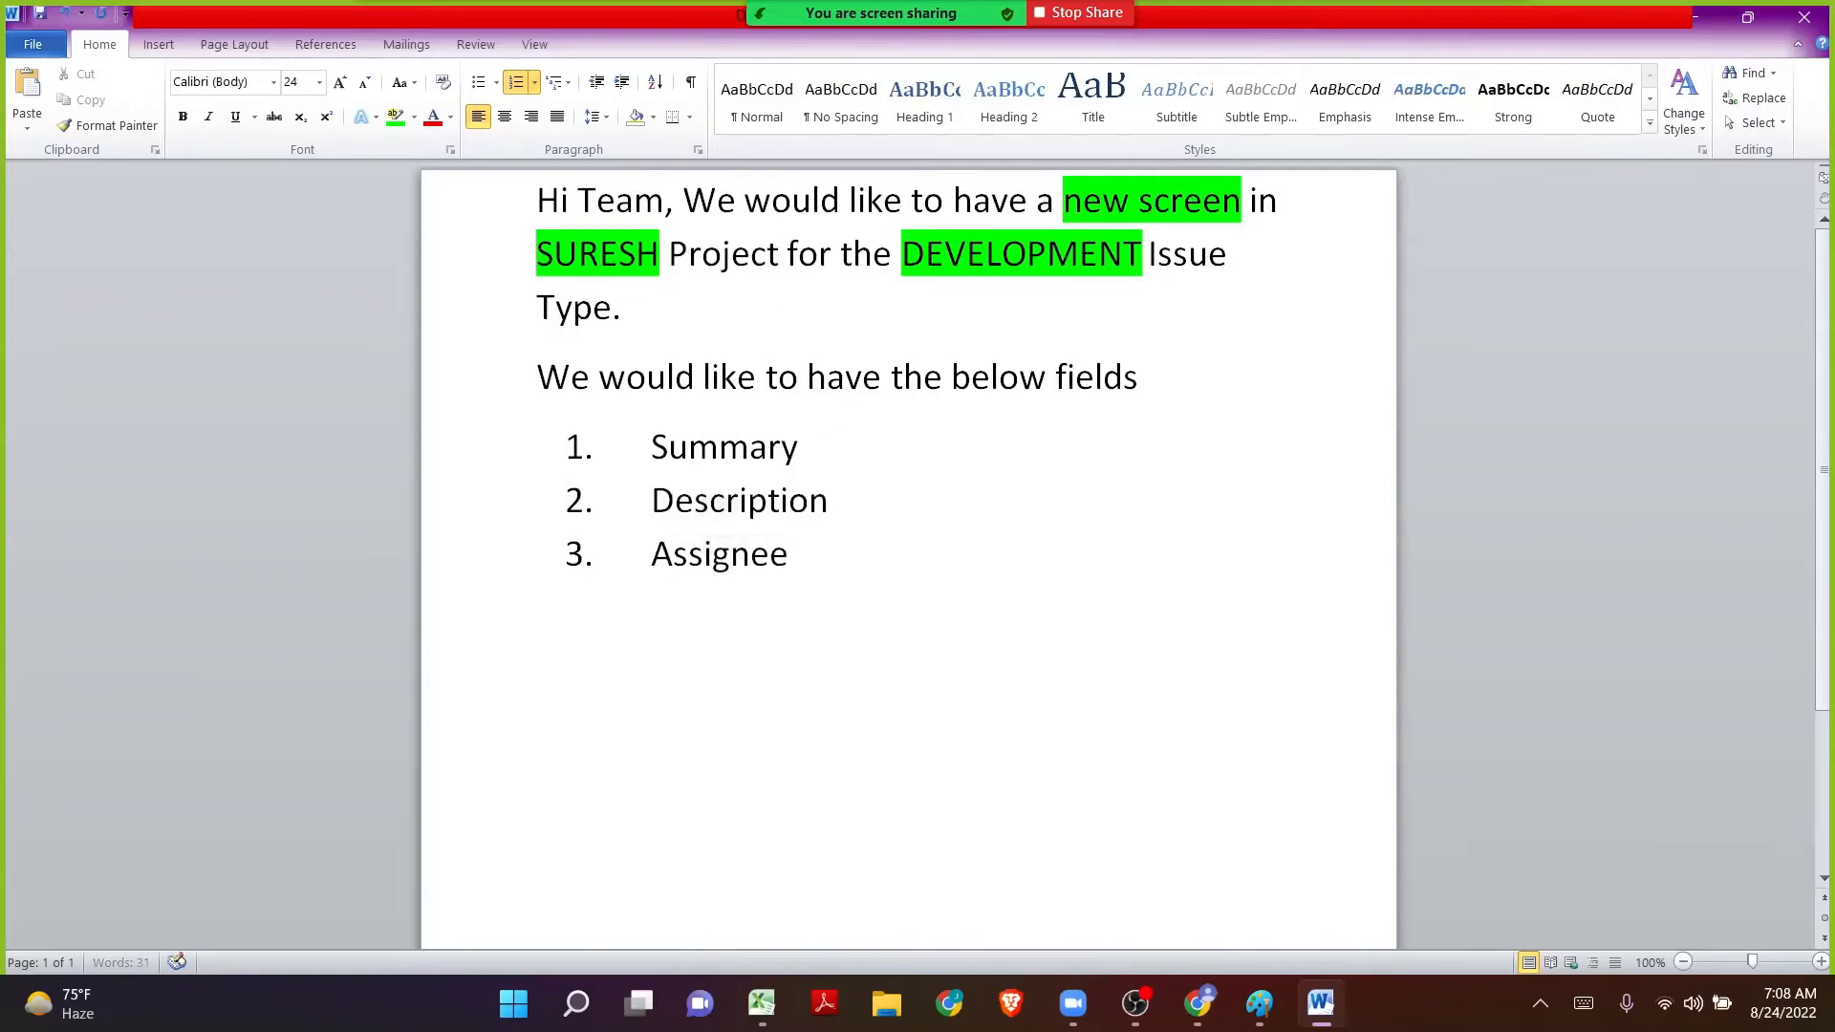
{"action": "key", "text": "Return"}
{"action": "type", "text": "Reporter"}
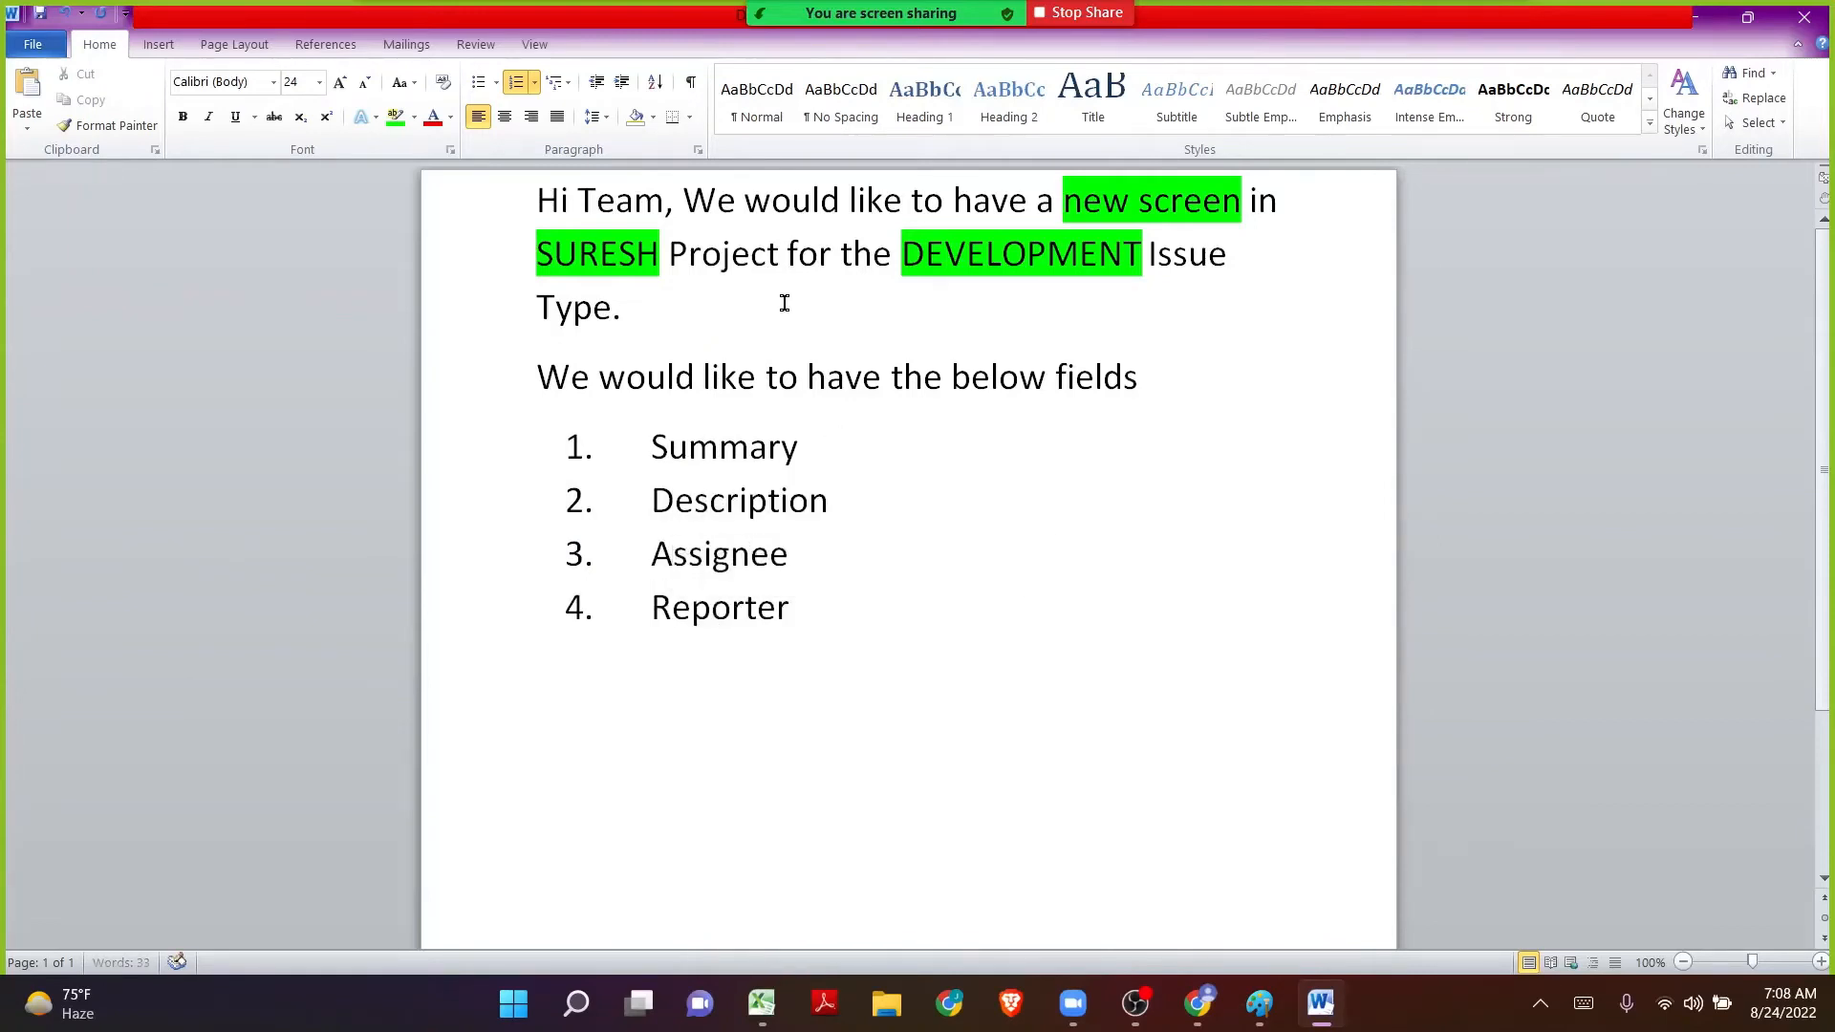
Add Priority as the fifth item of the numbered fields list and select the whole request text.
{"action": "key", "text": "Return"}
{"action": "type", "text": "Priority"}
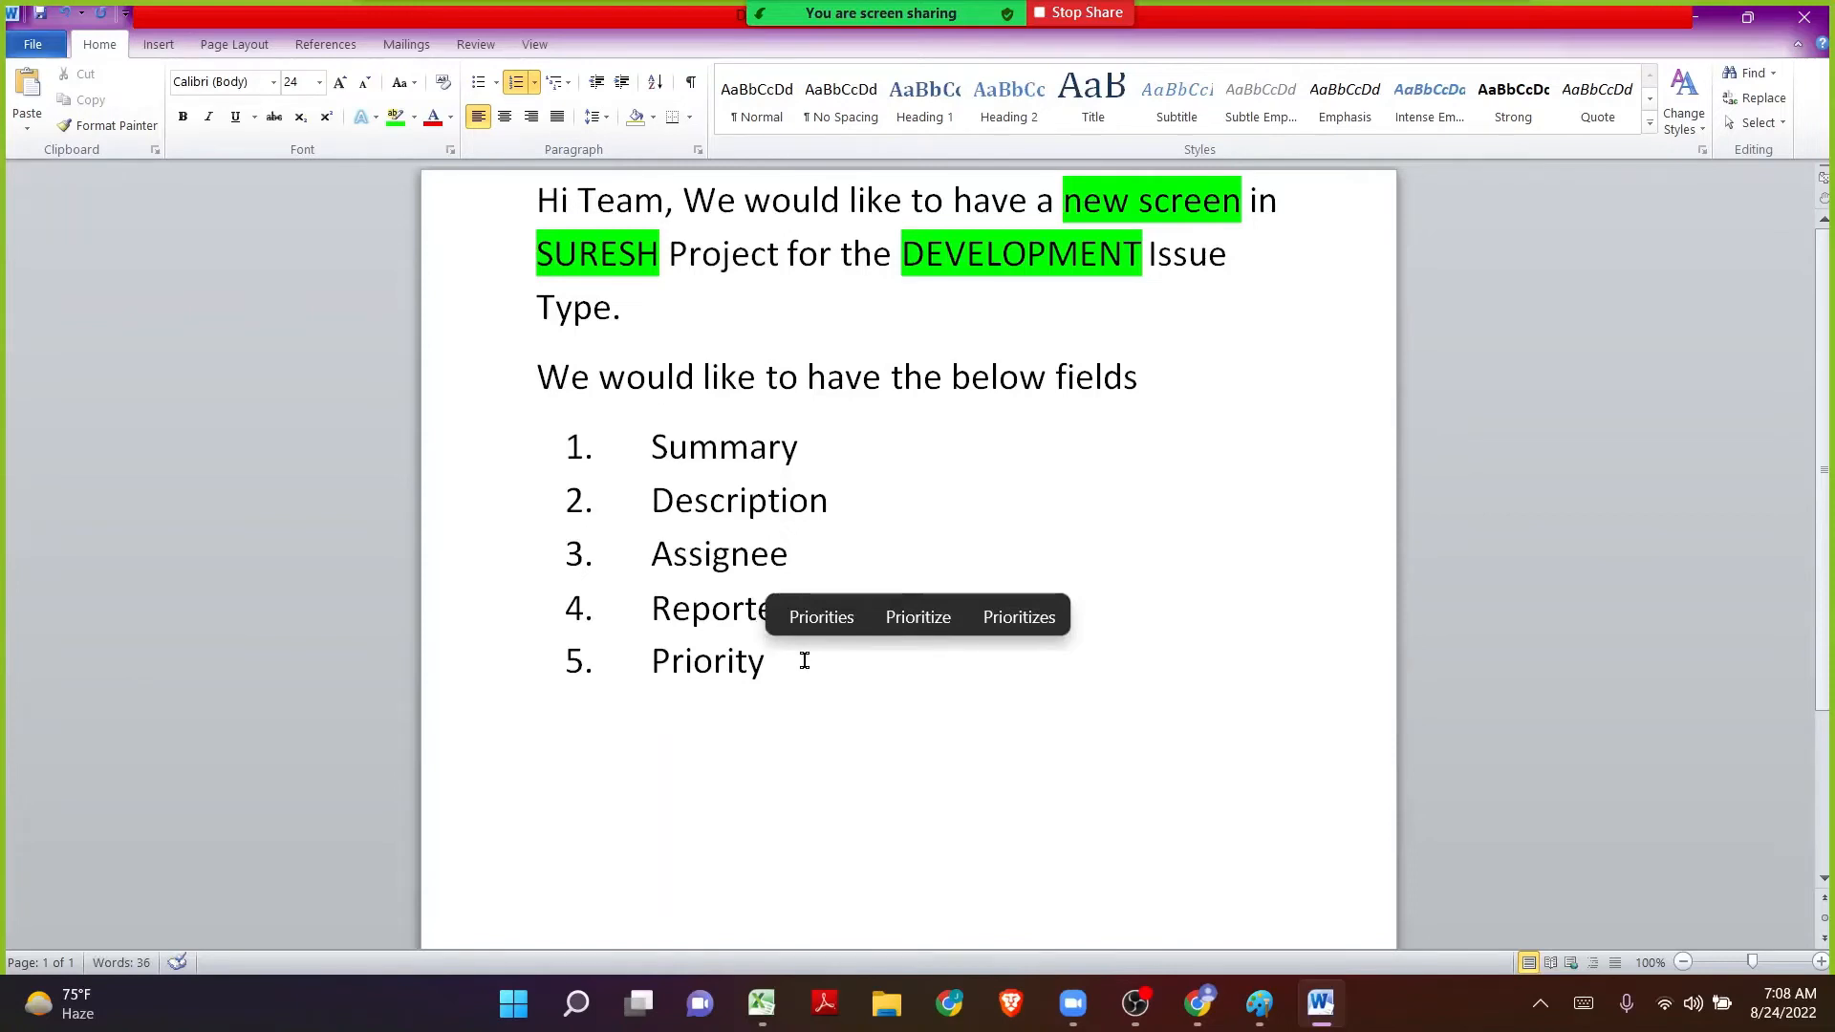
{"action": "left_click_drag", "start_coordinate": [805, 661], "coordinate": [622, 450]}
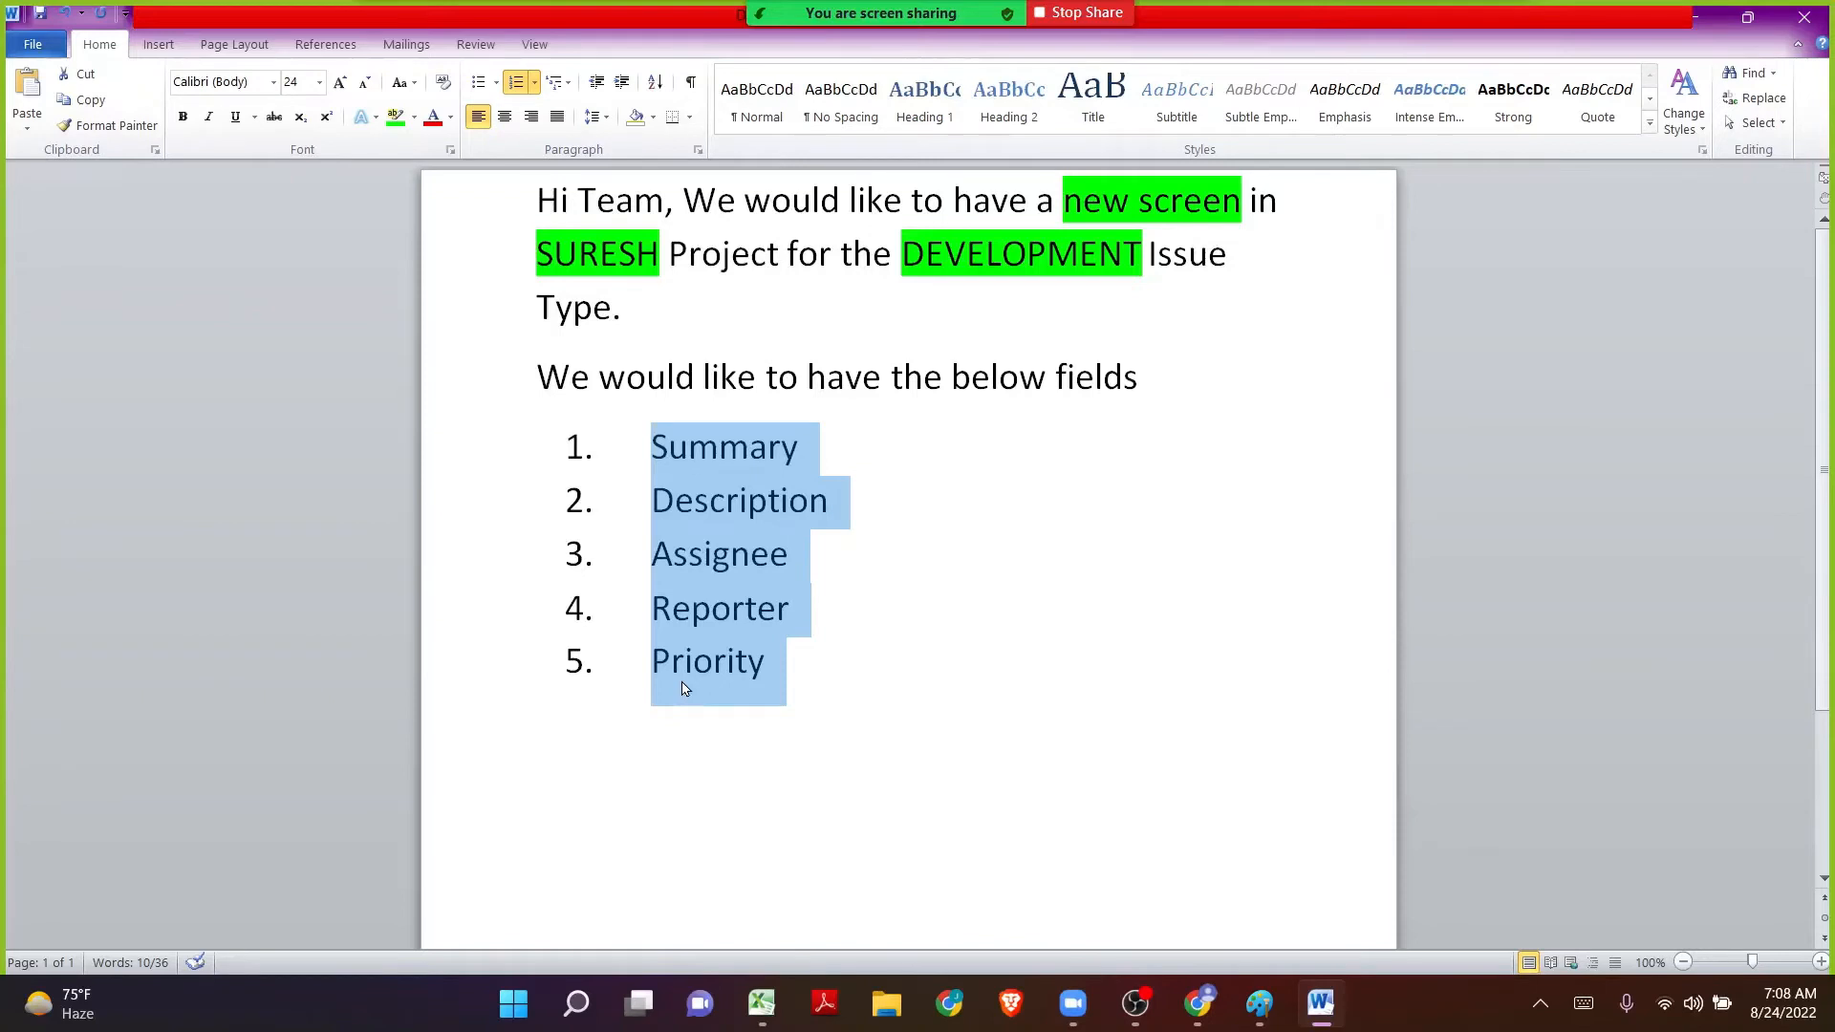
{"action": "left_click", "coordinate": [812, 664]}
{"action": "left_click_drag", "start_coordinate": [826, 660], "coordinate": [536, 191]}
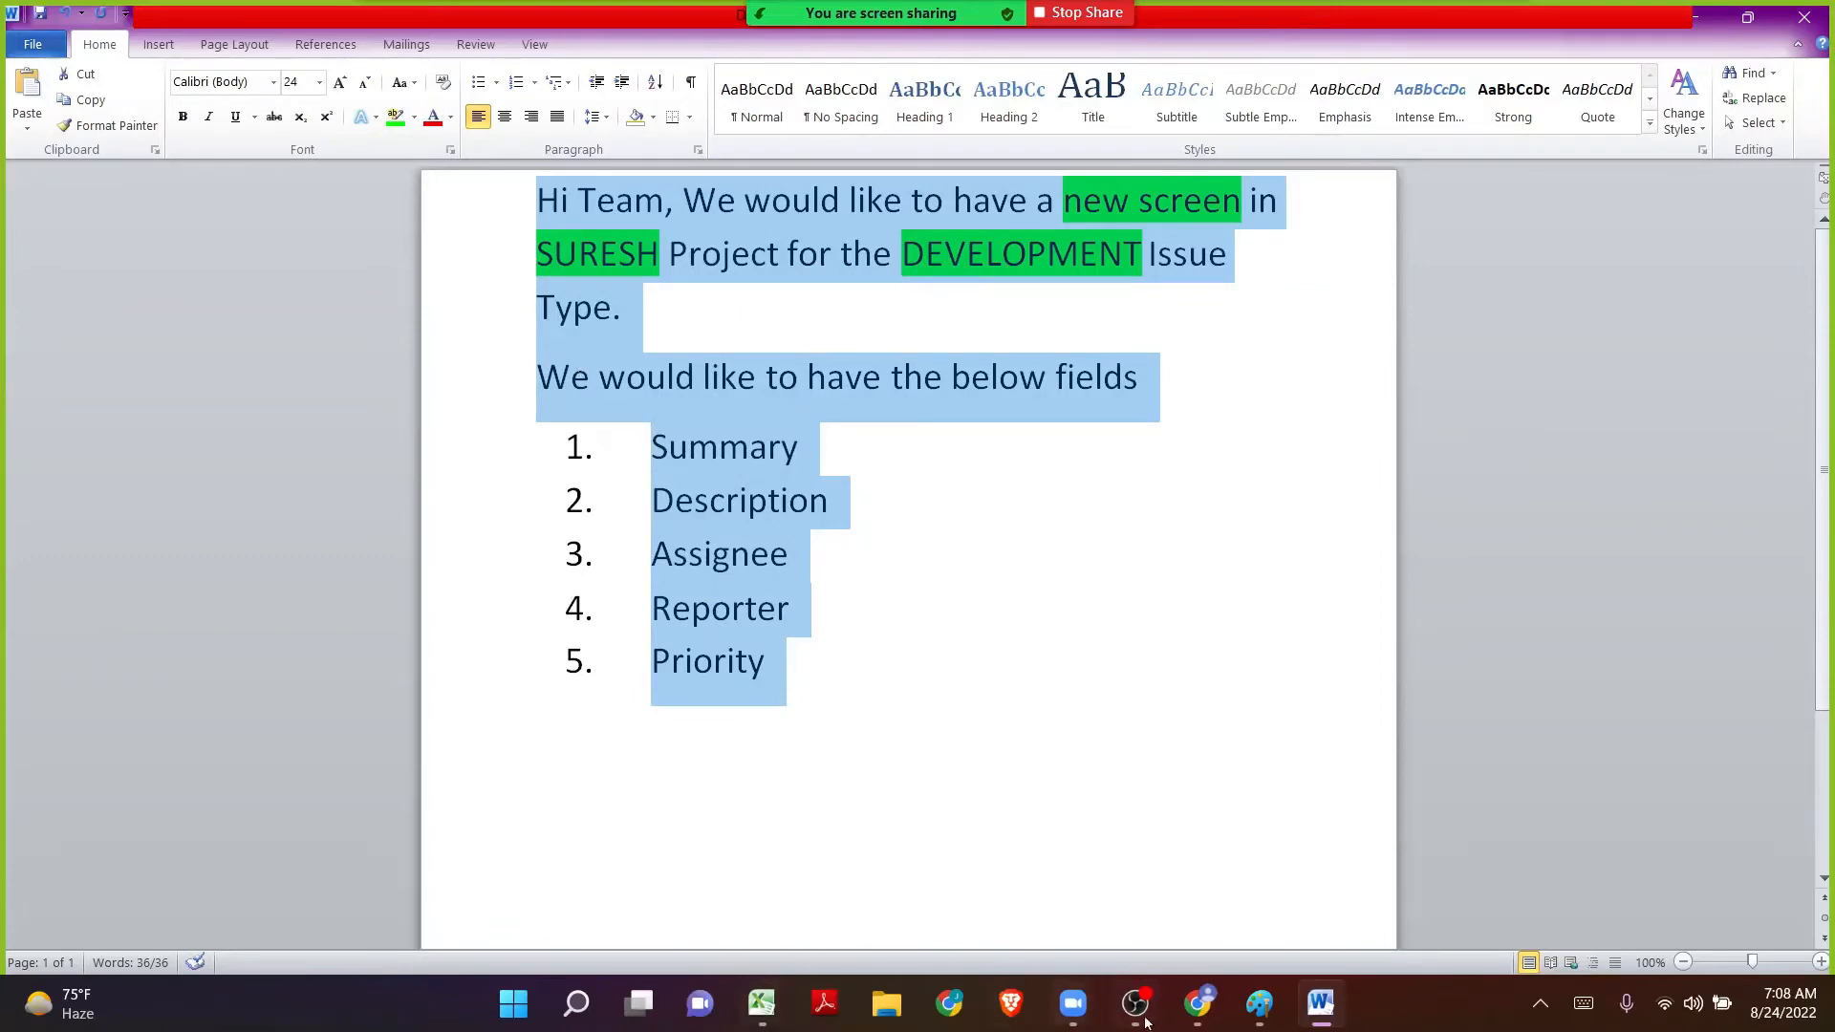
Switch to Jira in Chrome, keep only one Jira tab and go to the Your work home page.
{"action": "left_click", "coordinate": [1197, 1002]}
{"action": "left_click", "coordinate": [181, 146]}
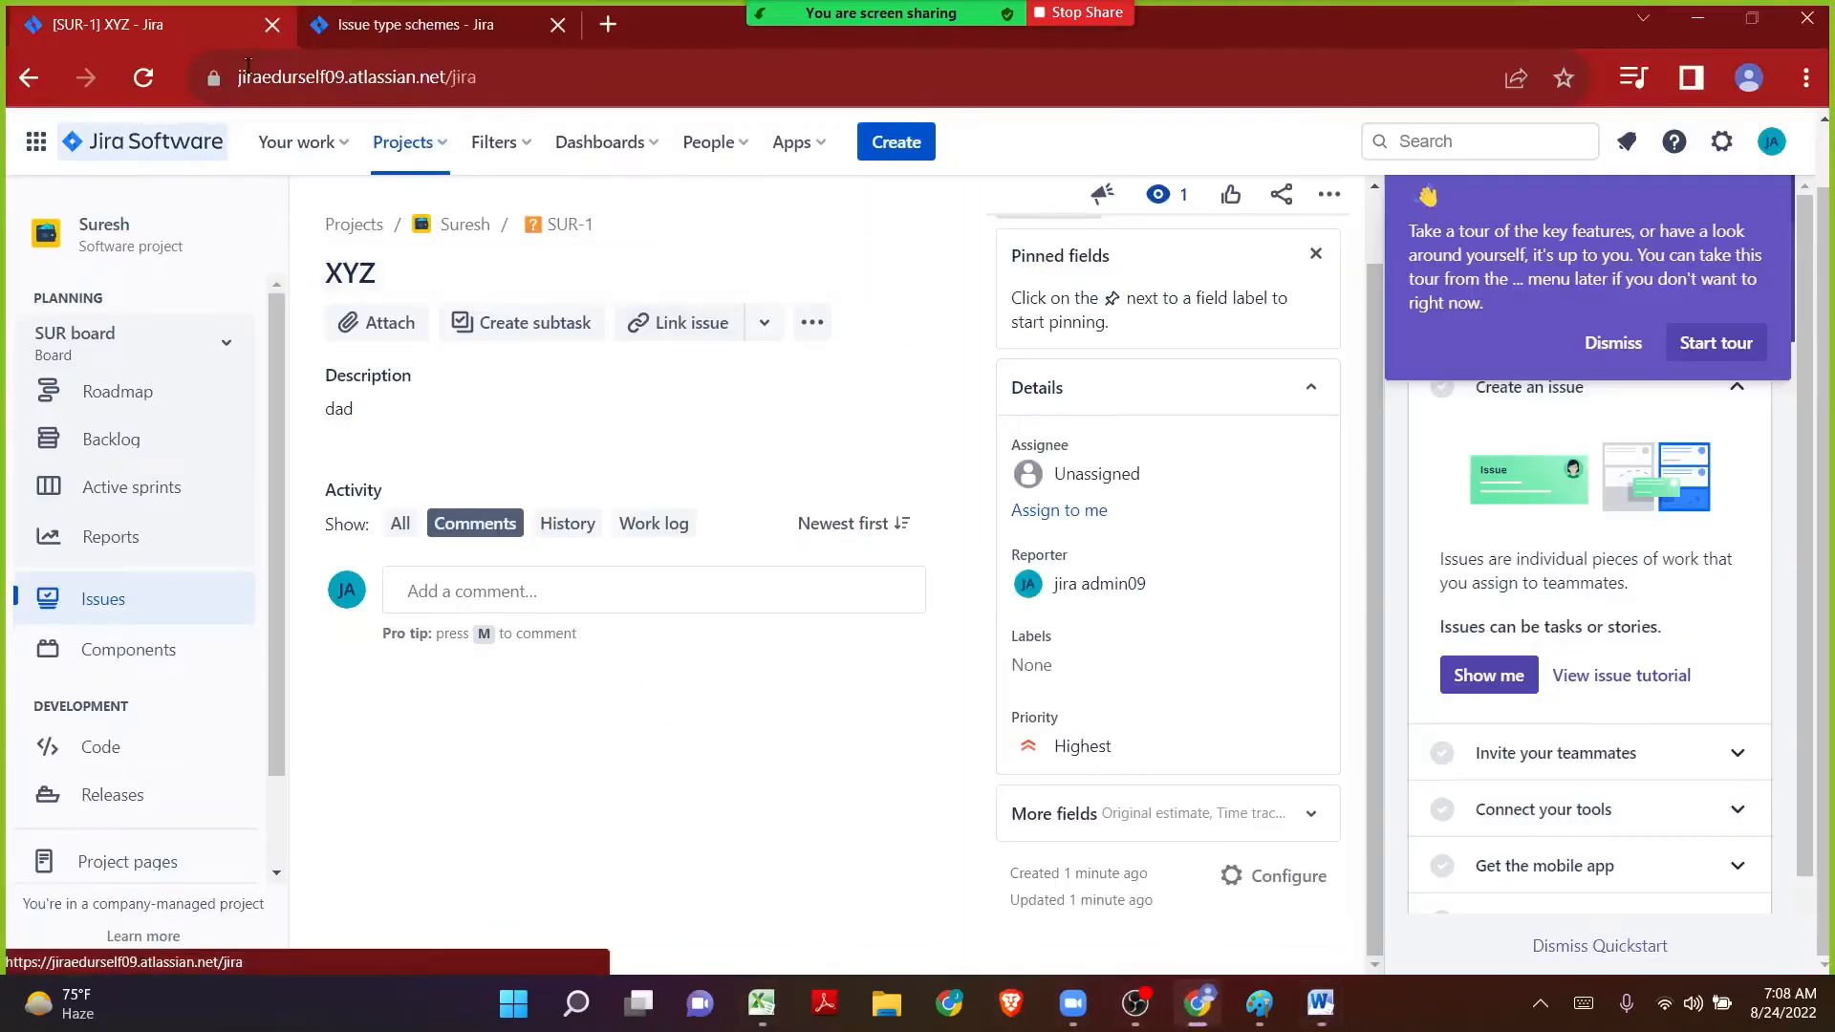
{"action": "left_click", "coordinate": [260, 36]}
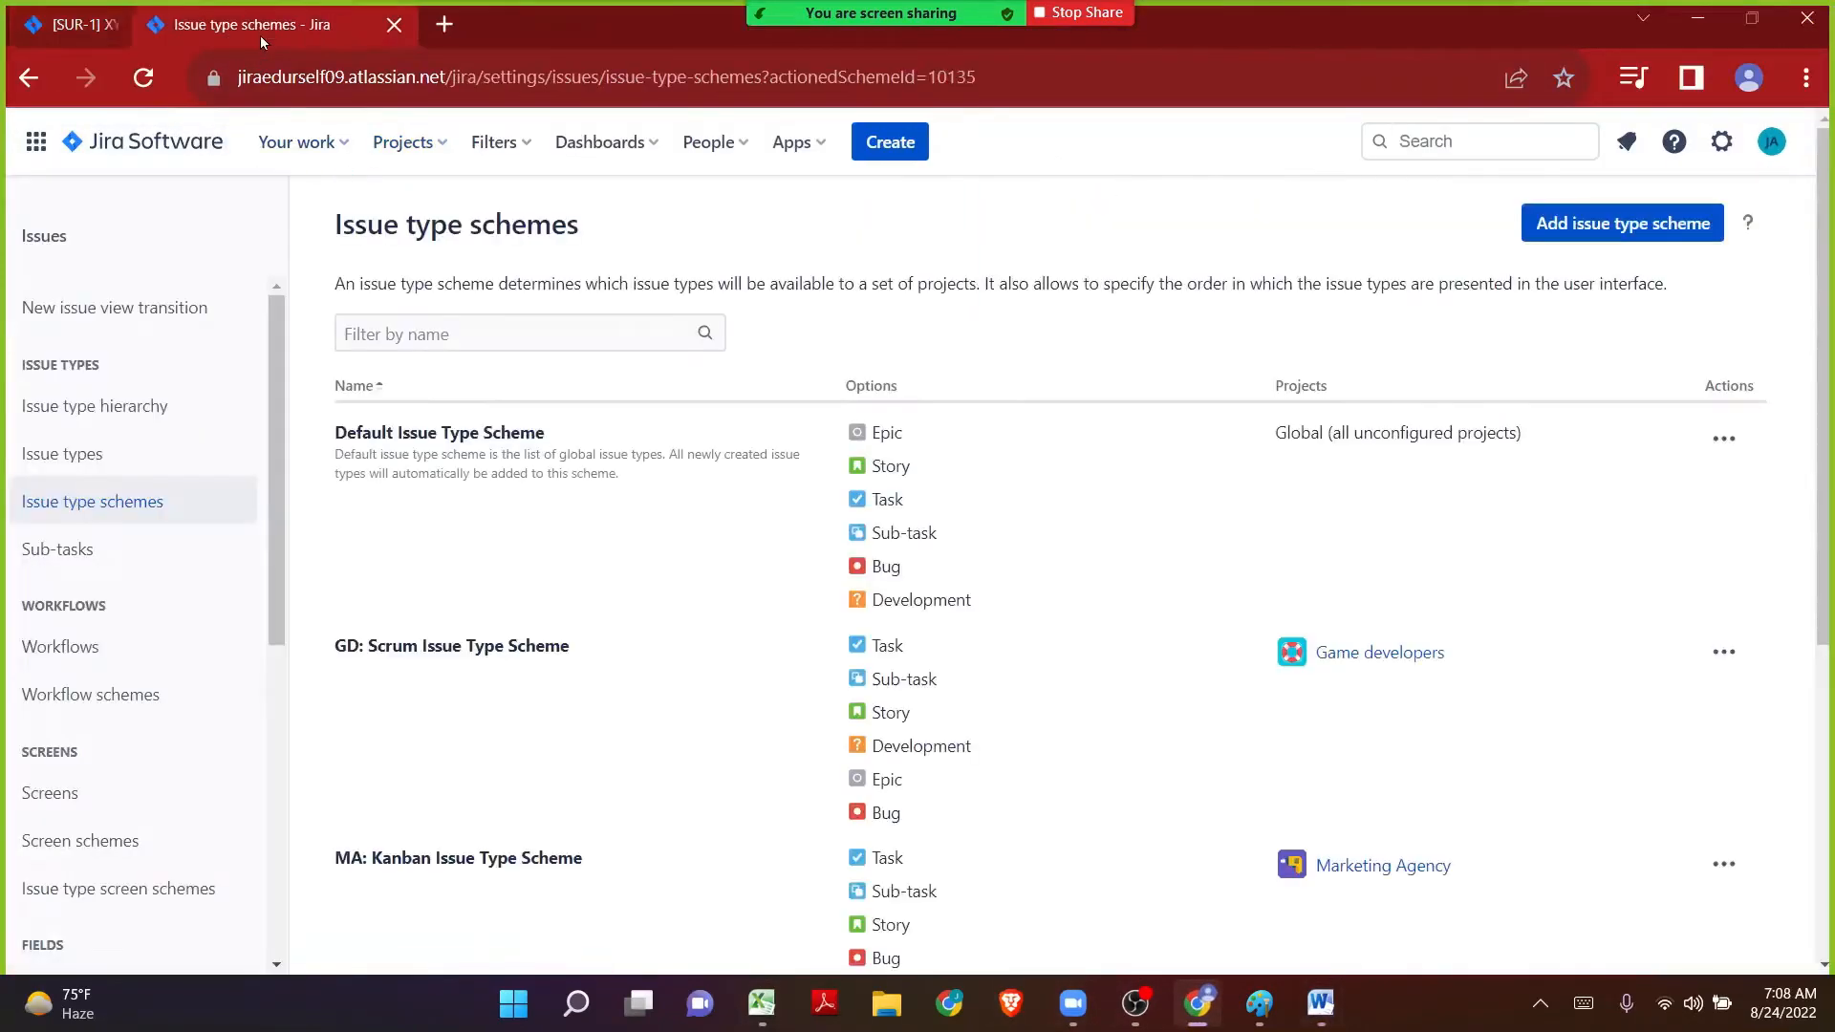
{"action": "left_click", "coordinate": [151, 153]}
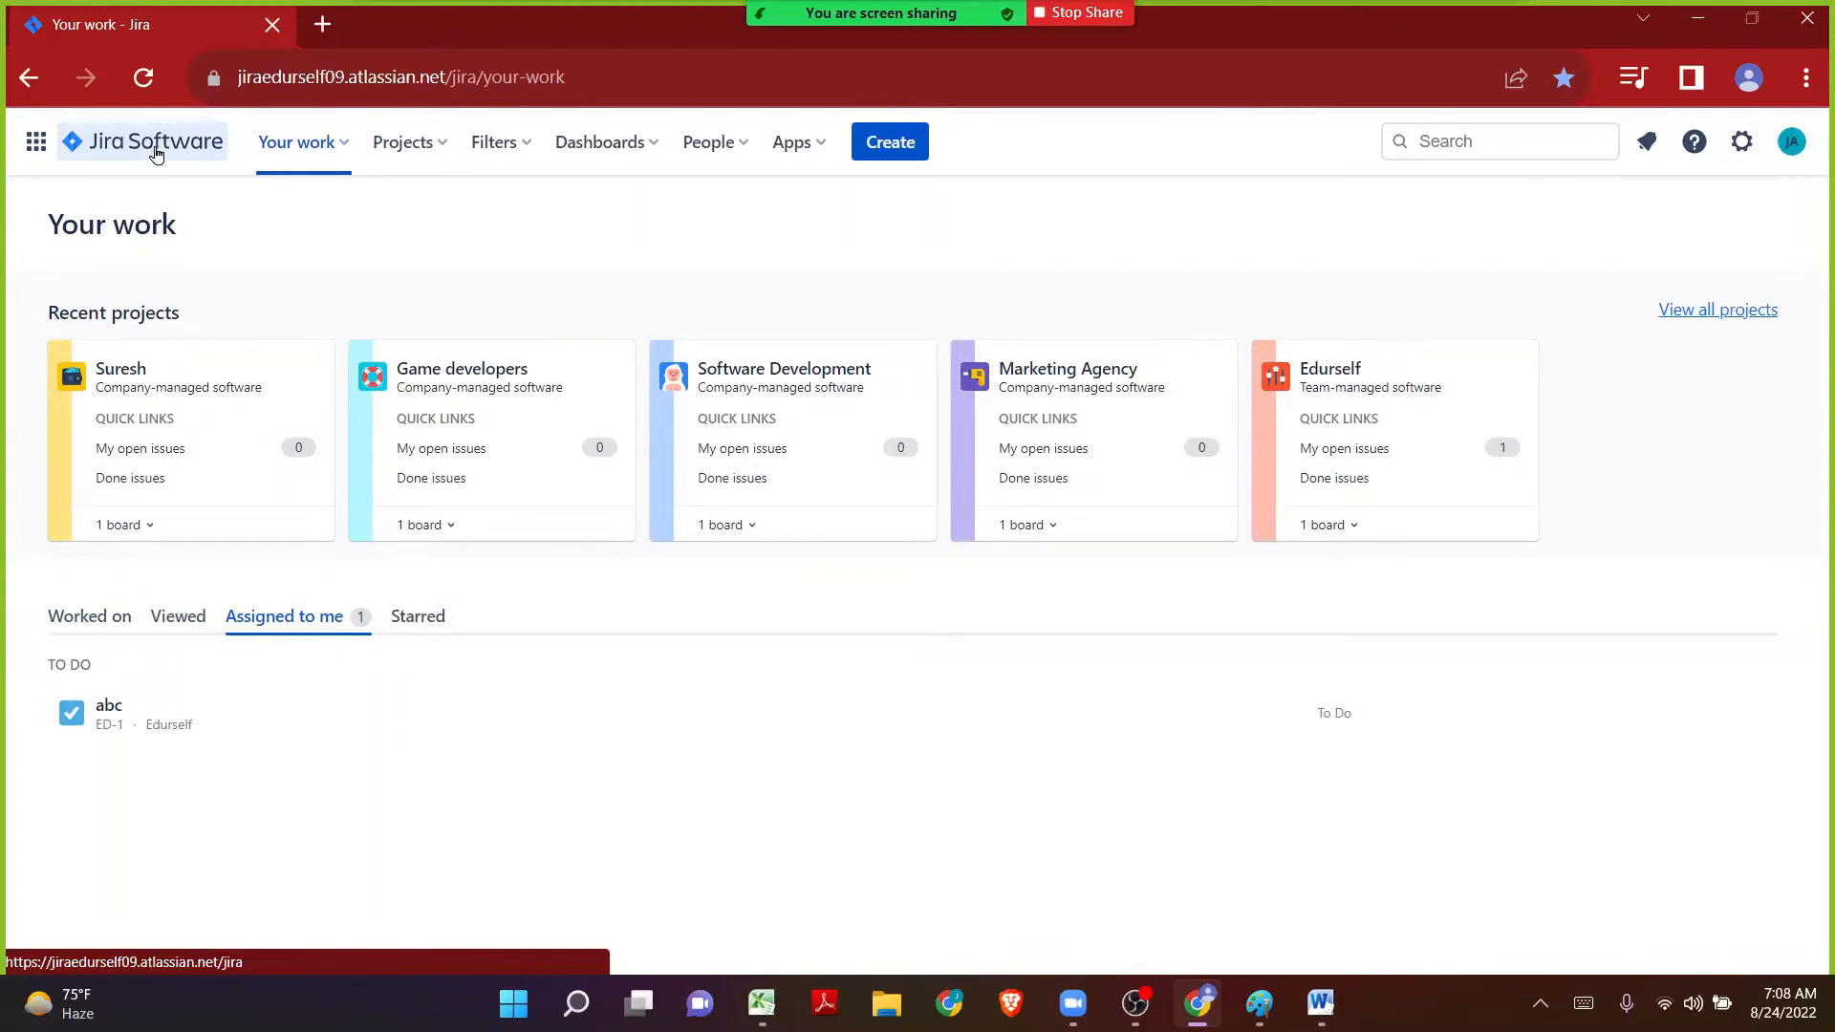
Open the Screens page in the SUR project's settings.
{"action": "left_click", "coordinate": [409, 141]}
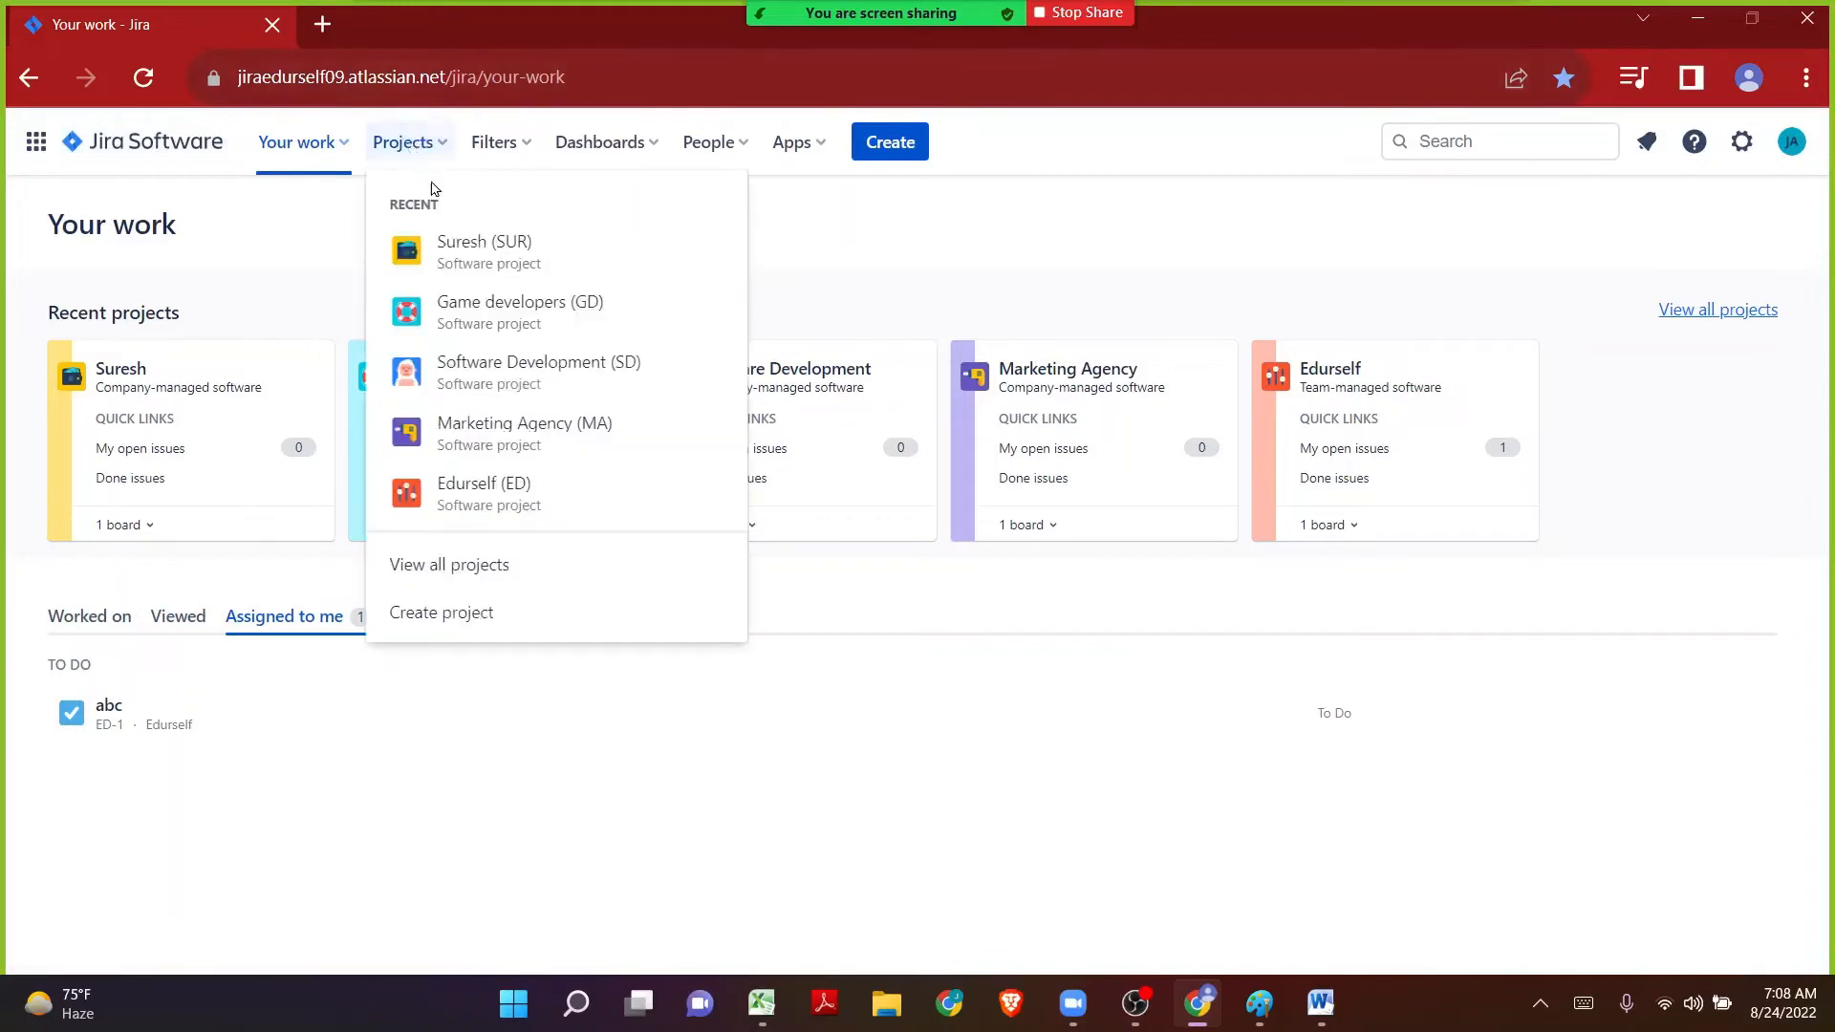
{"action": "left_click", "coordinate": [448, 251]}
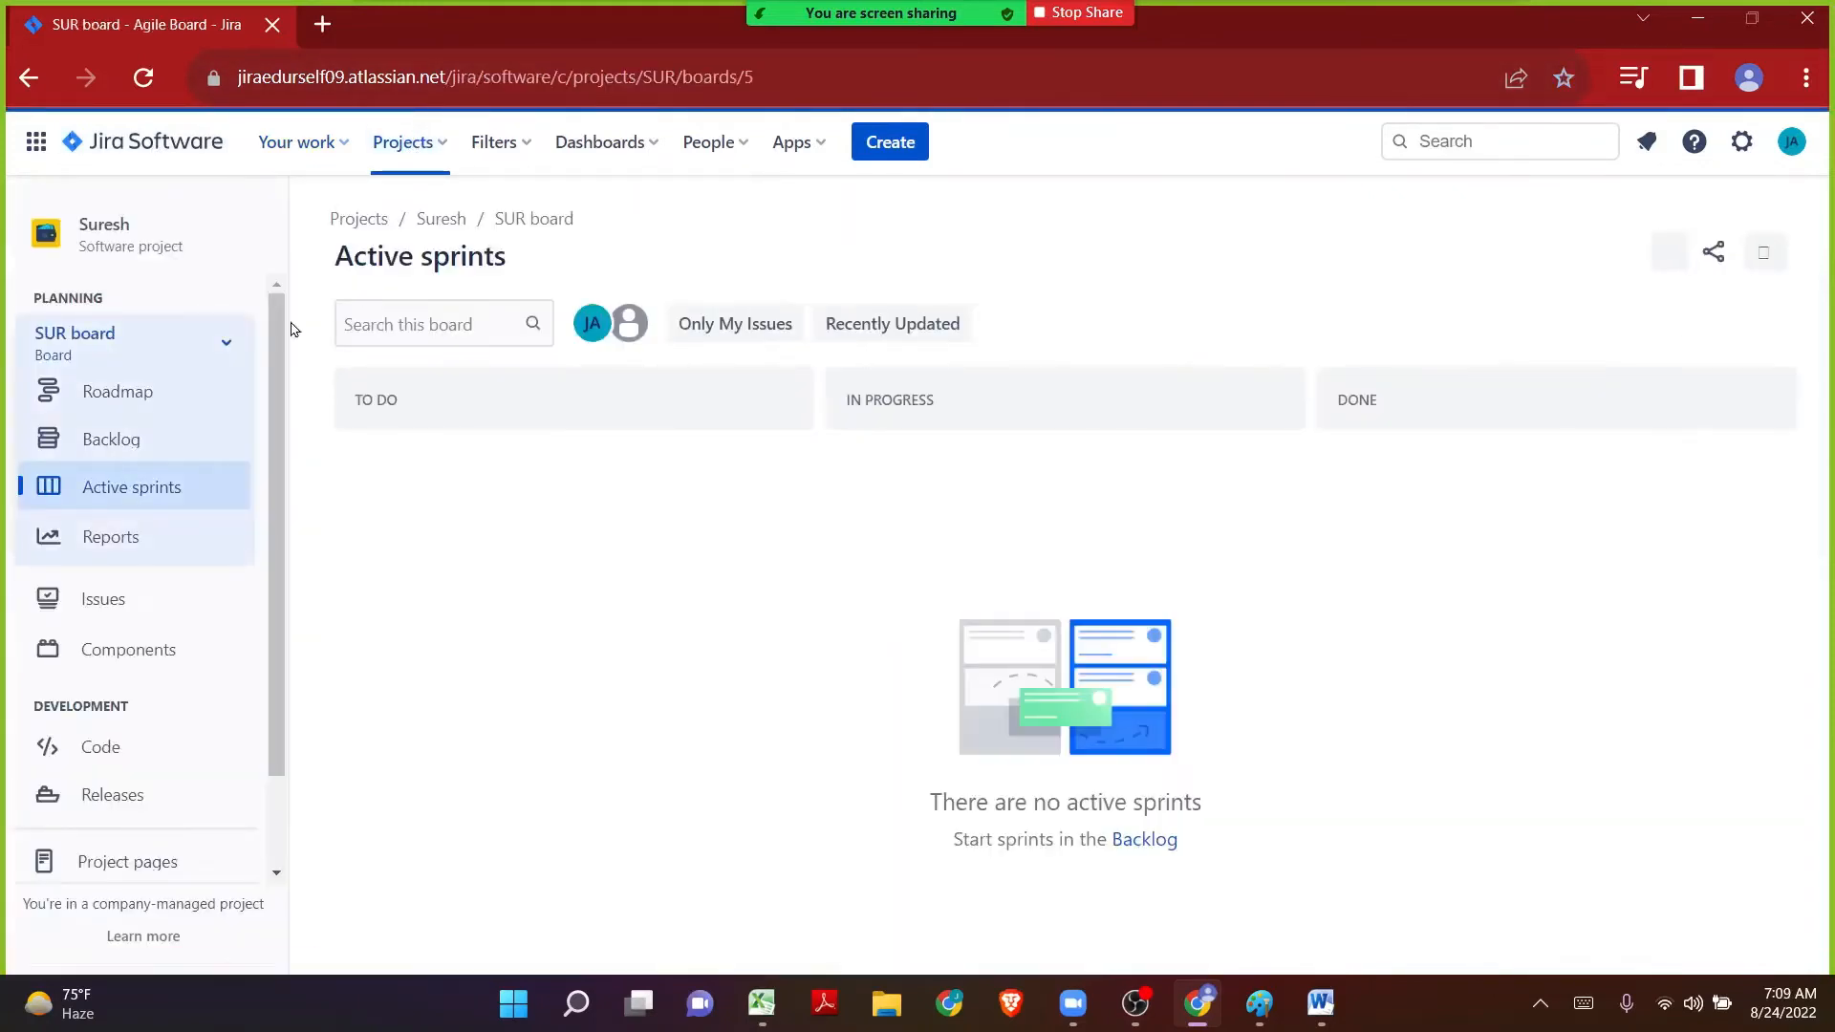
{"action": "left_click_drag", "start_coordinate": [274, 357], "coordinate": [258, 518]}
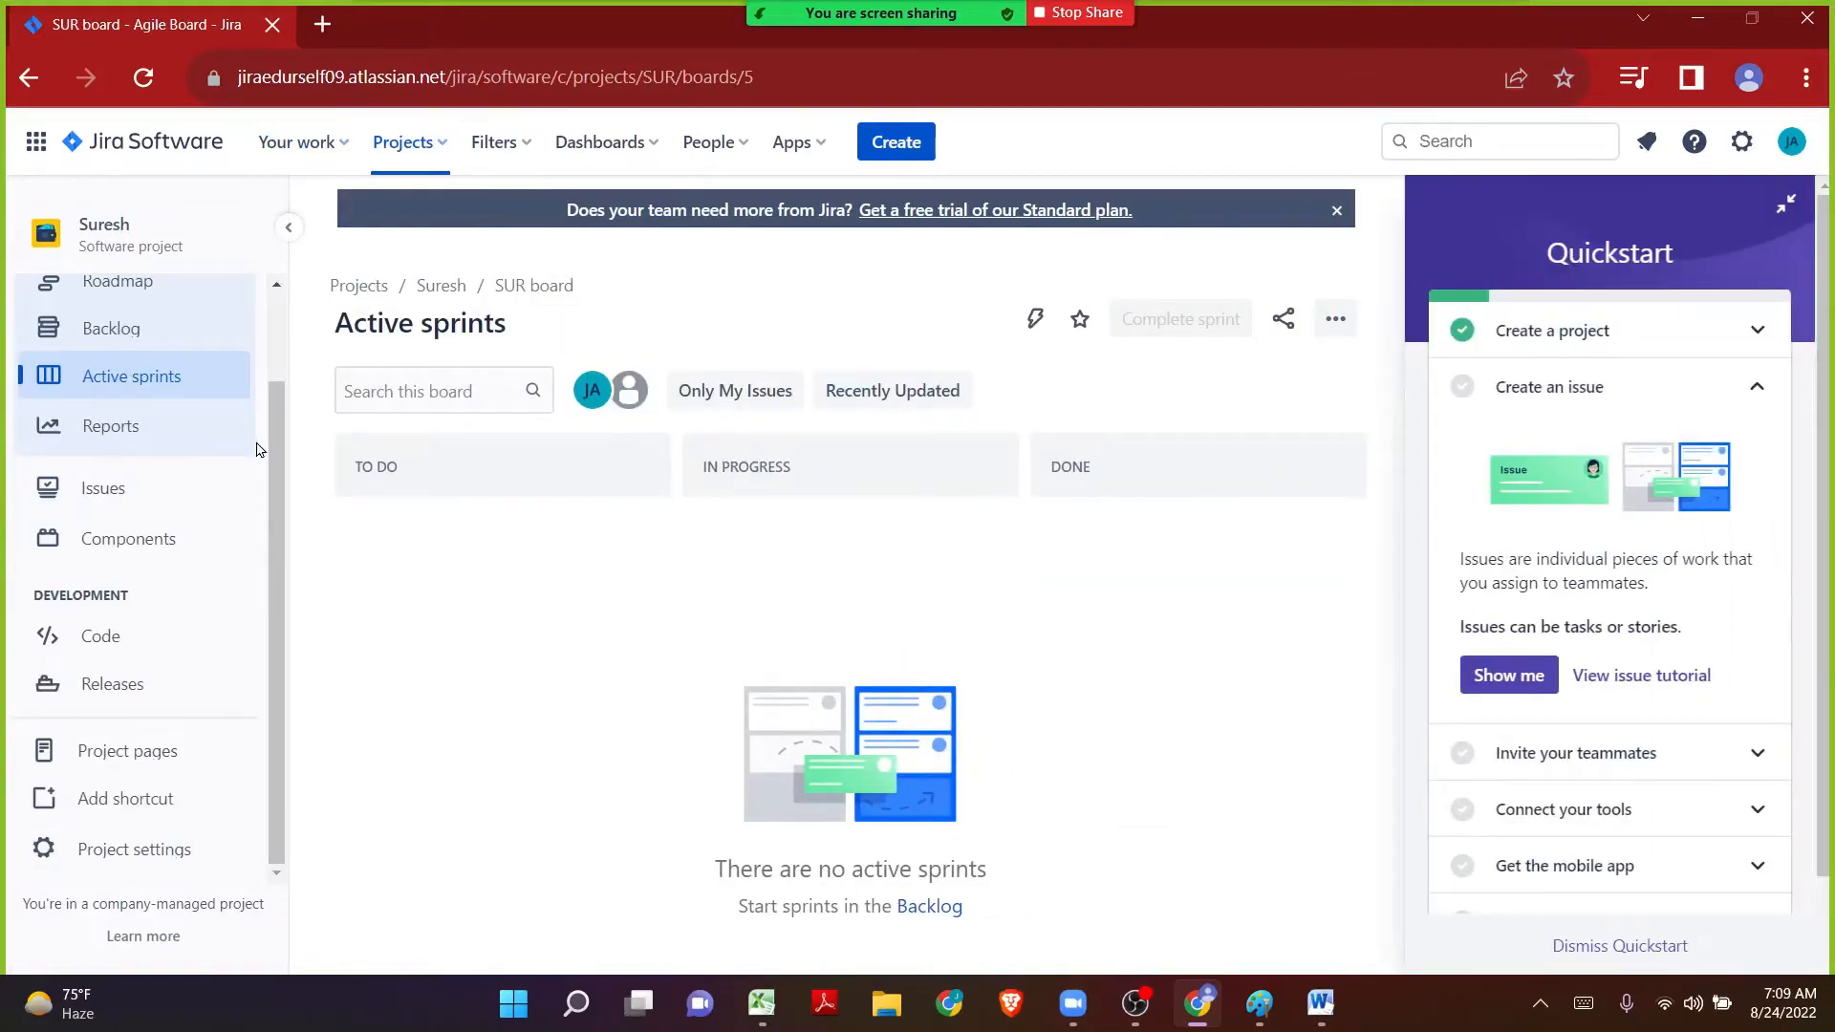
{"action": "left_click", "coordinate": [119, 847]}
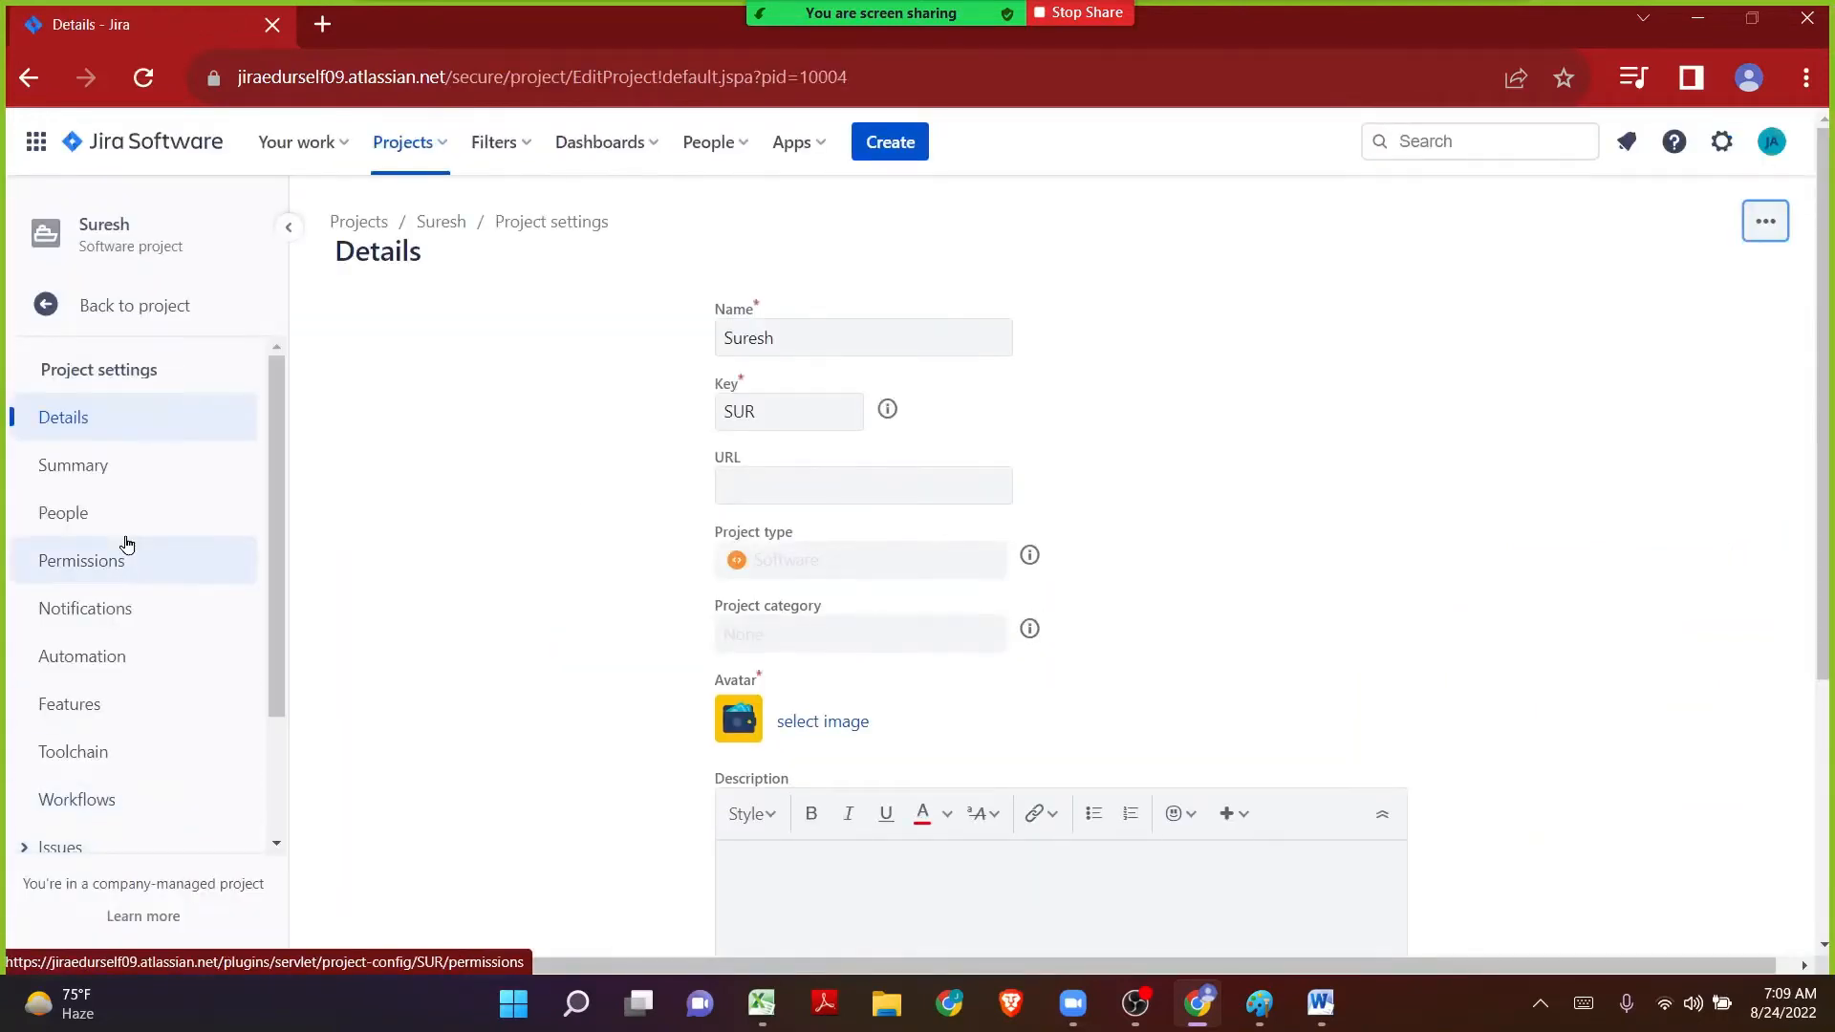
{"action": "scroll", "coordinate": [122, 540], "scroll_direction": "down", "scroll_amount": 3}
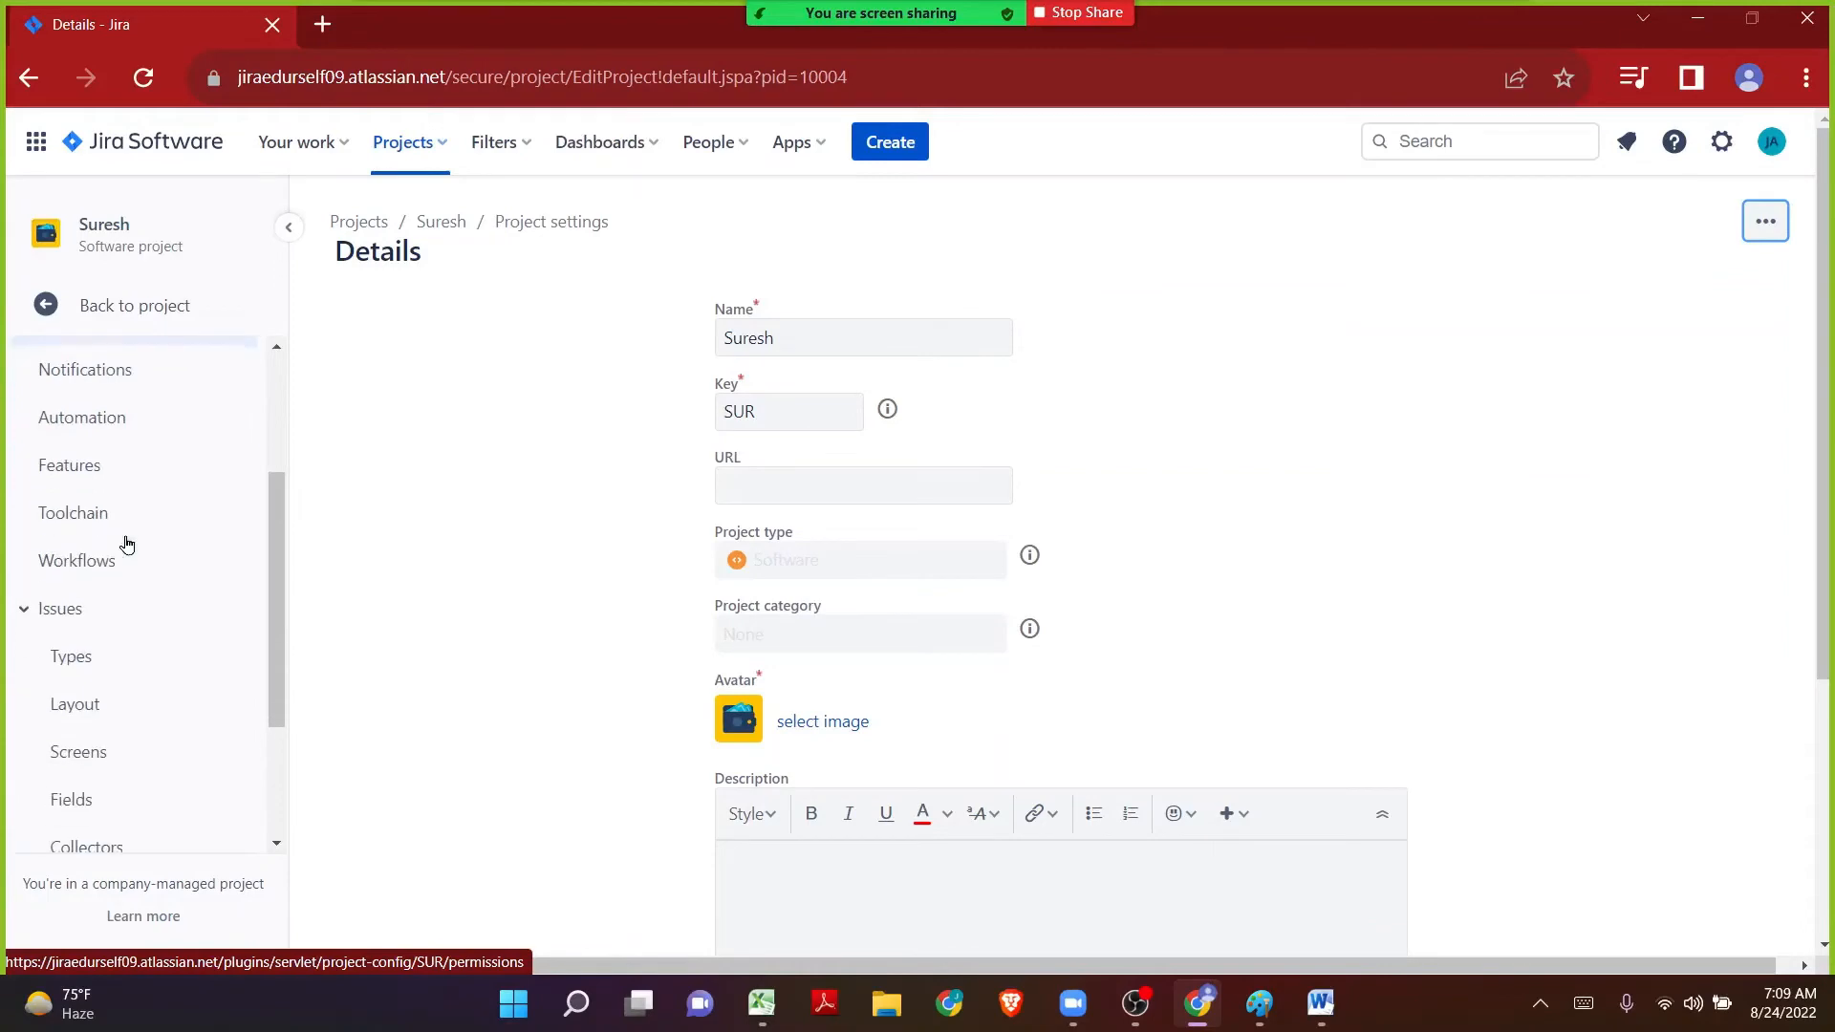
{"action": "left_click", "coordinate": [104, 756]}
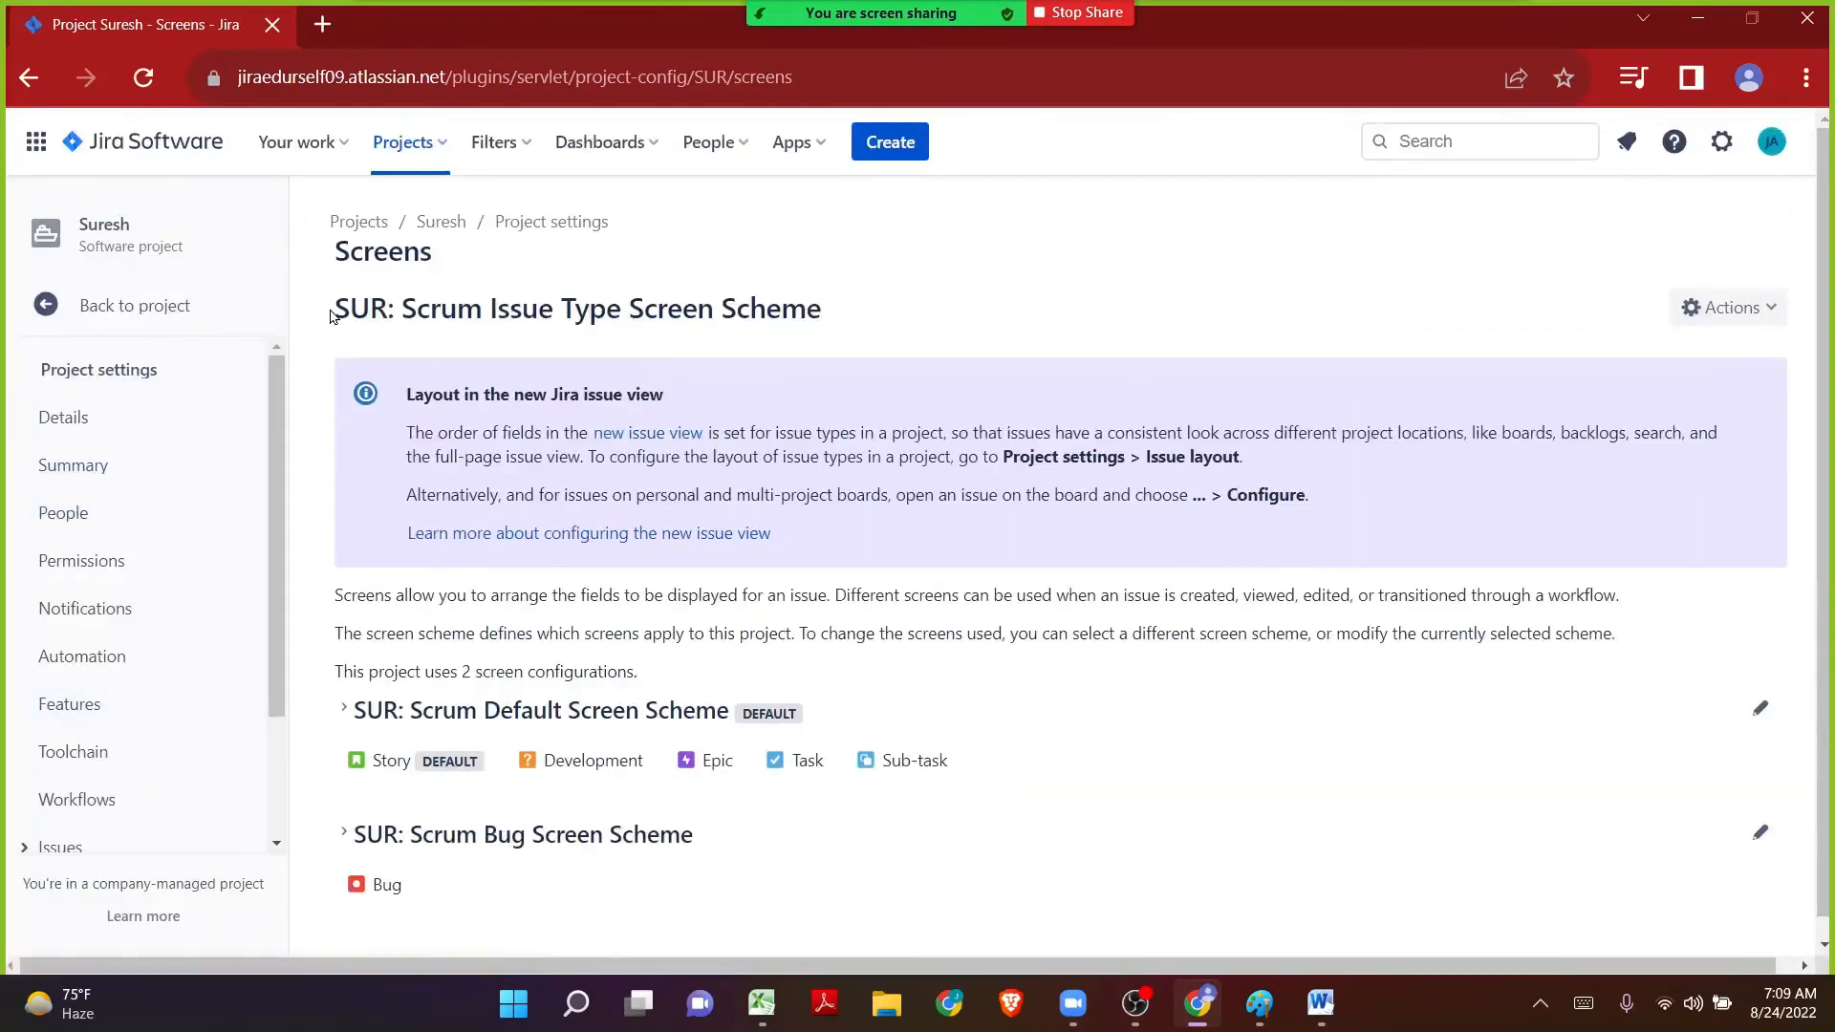
Expand SUR: Scrum Default Screen Scheme and examine how the Development issue type's create, edit and view operations are mapped to screens.
{"action": "left_click_drag", "start_coordinate": [333, 315], "coordinate": [835, 305]}
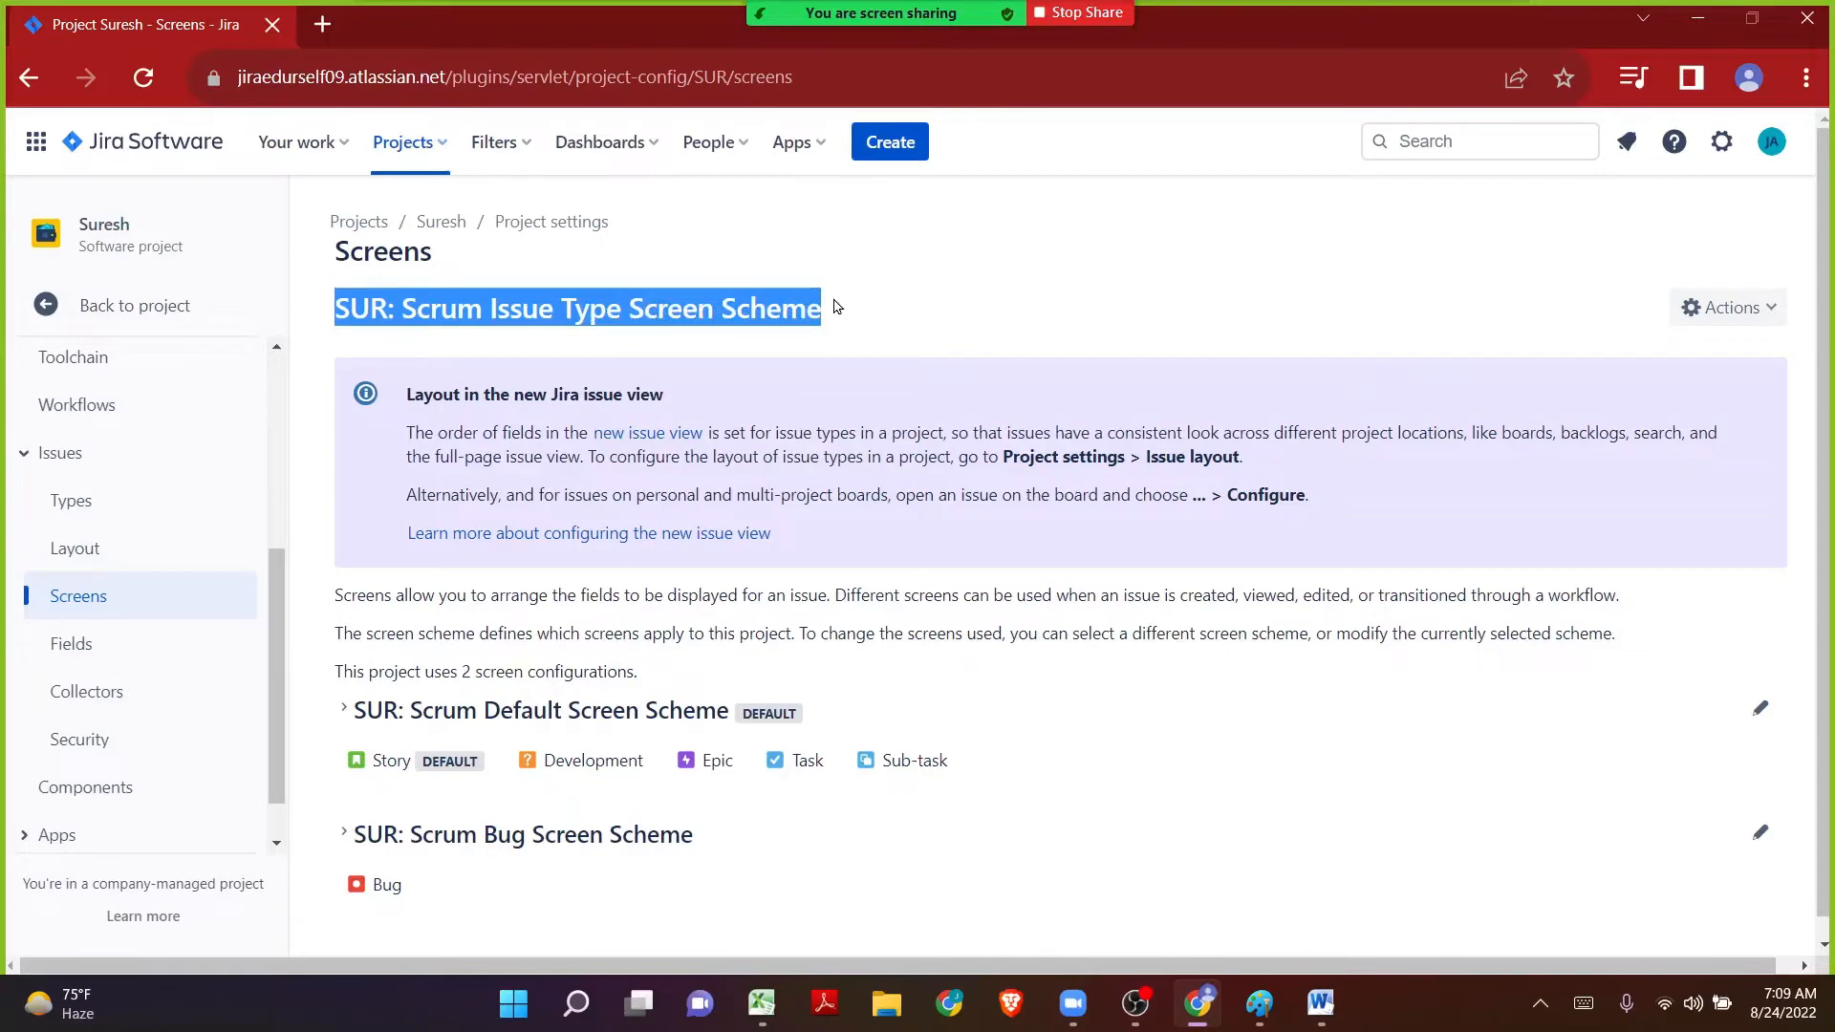
{"action": "scroll", "coordinate": [834, 306], "scroll_direction": "down", "scroll_amount": 1}
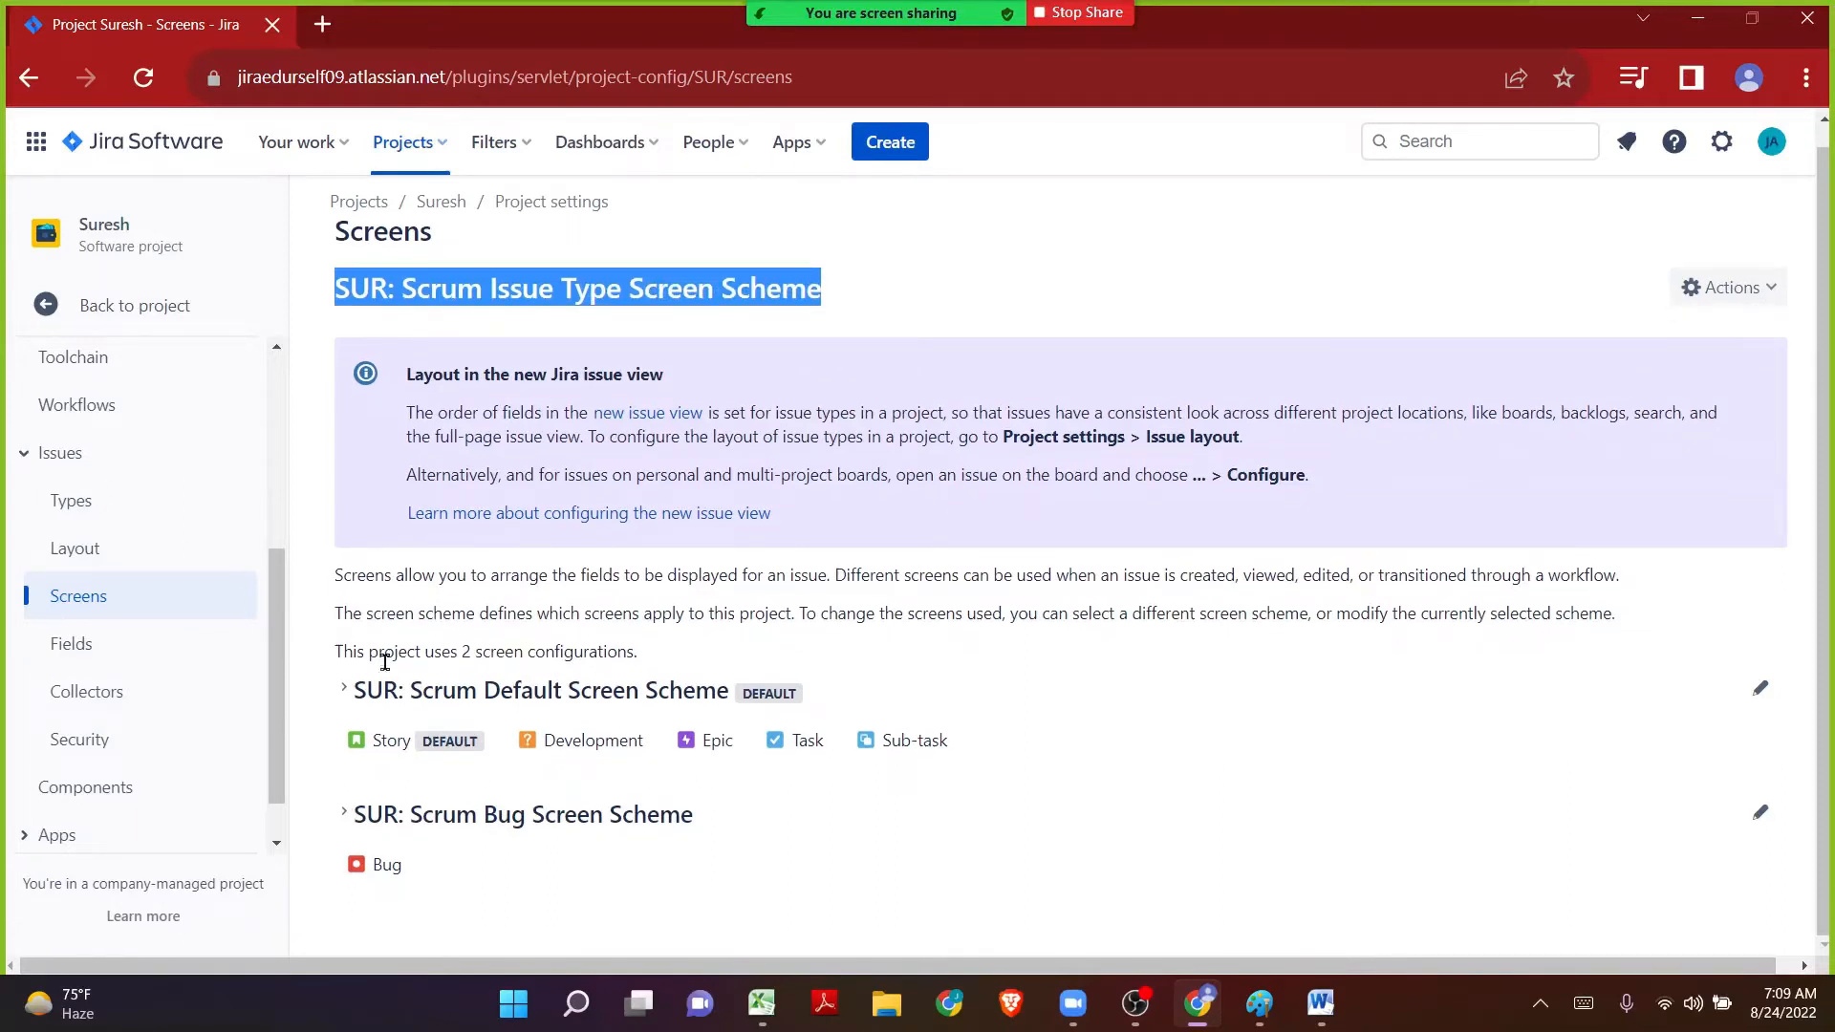
{"action": "left_click_drag", "start_coordinate": [649, 753], "coordinate": [545, 753]}
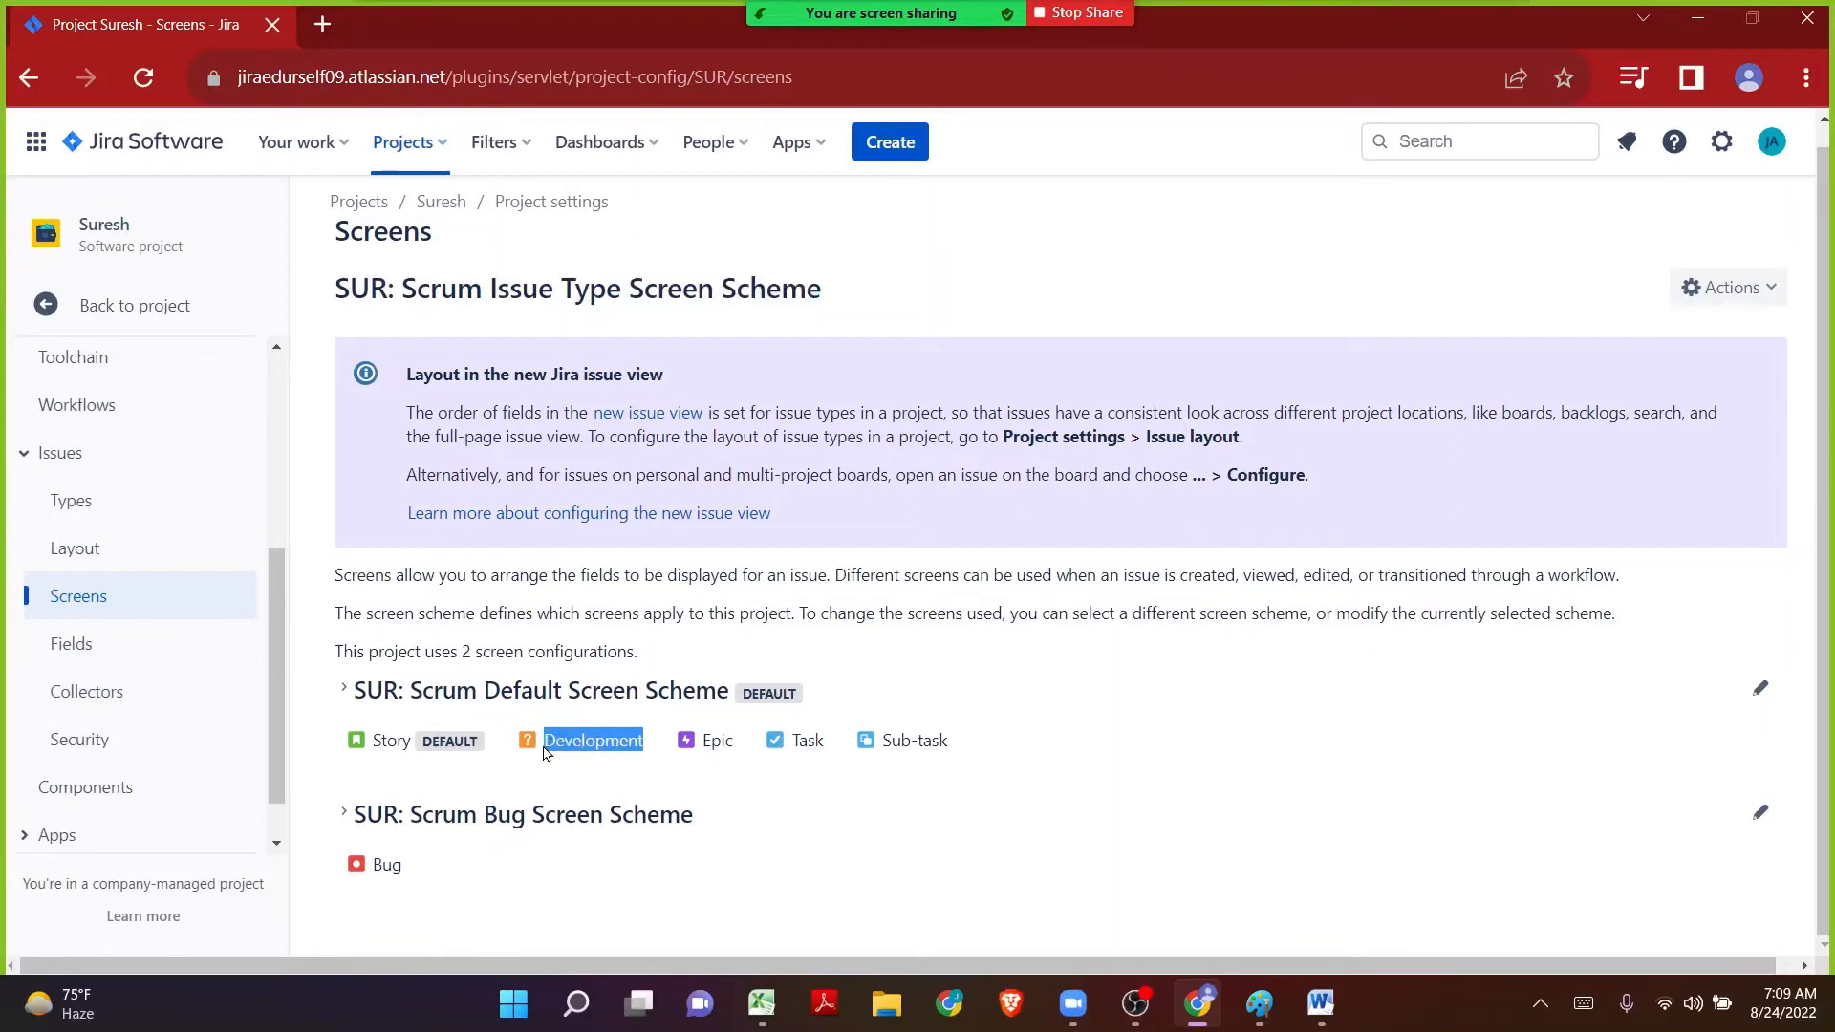
{"action": "mouse_move", "coordinate": [597, 732]}
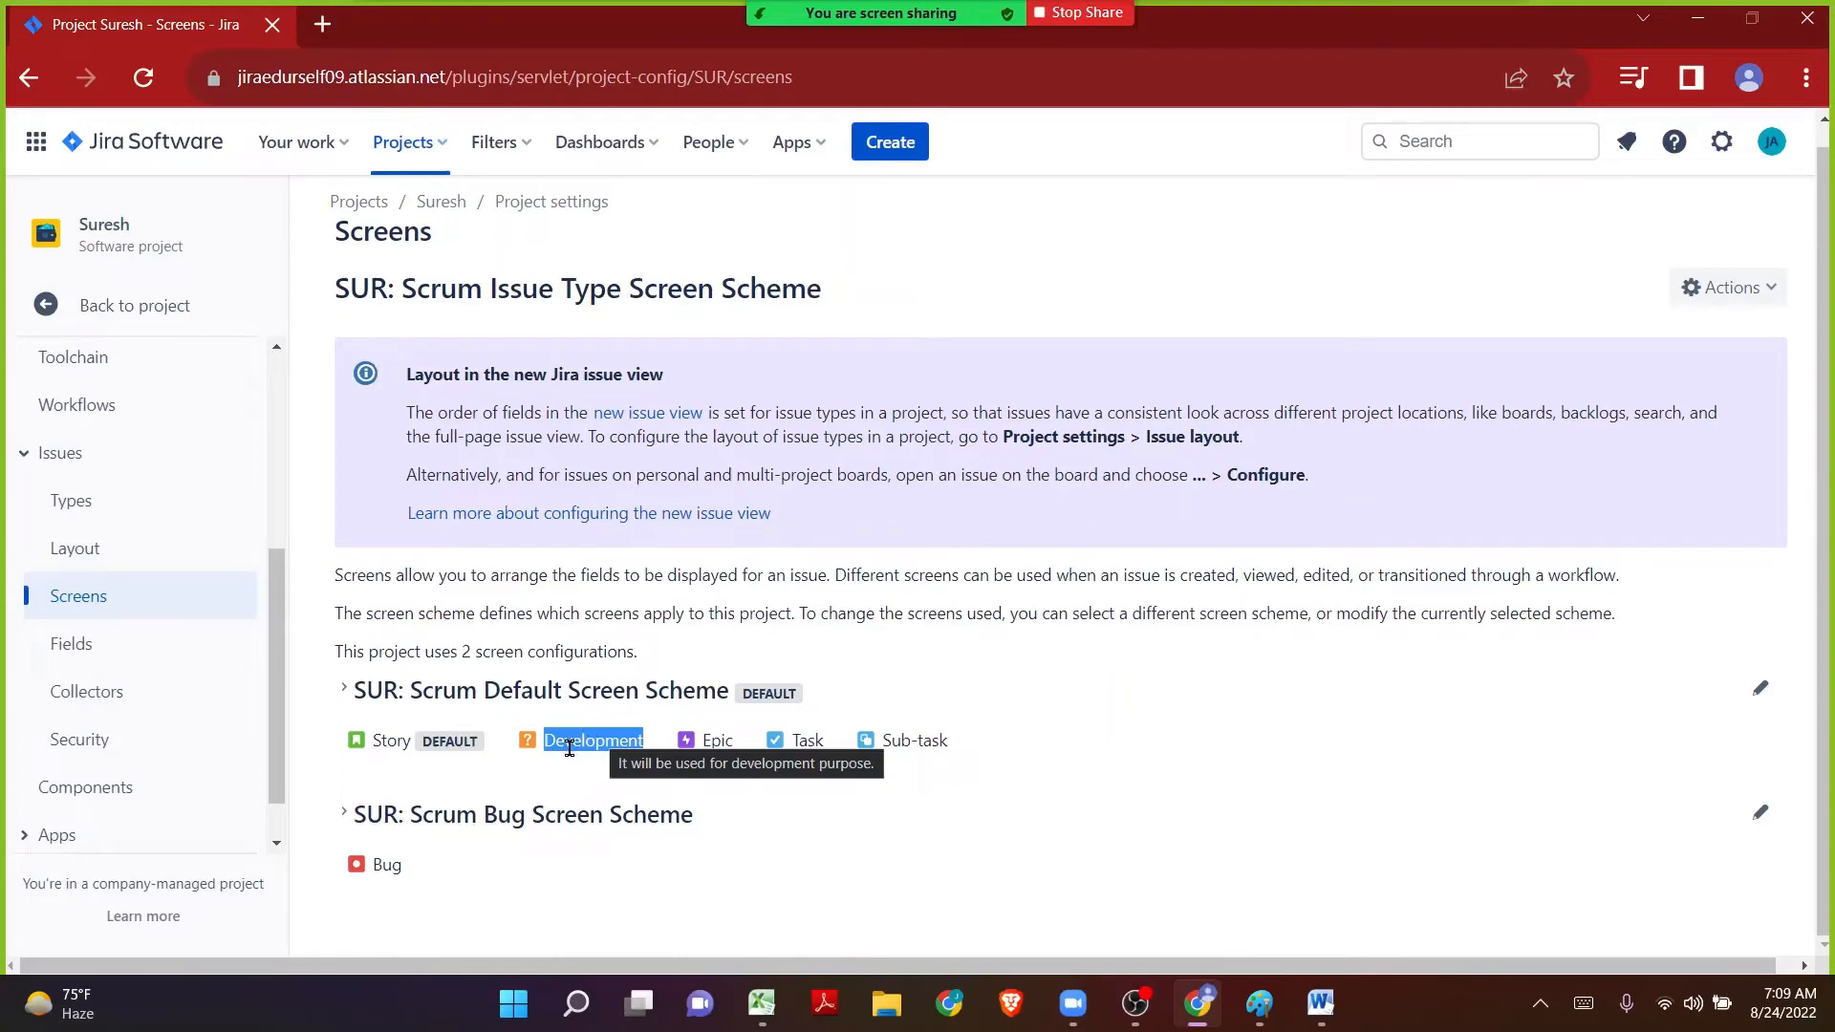
{"action": "left_click", "coordinate": [357, 690]}
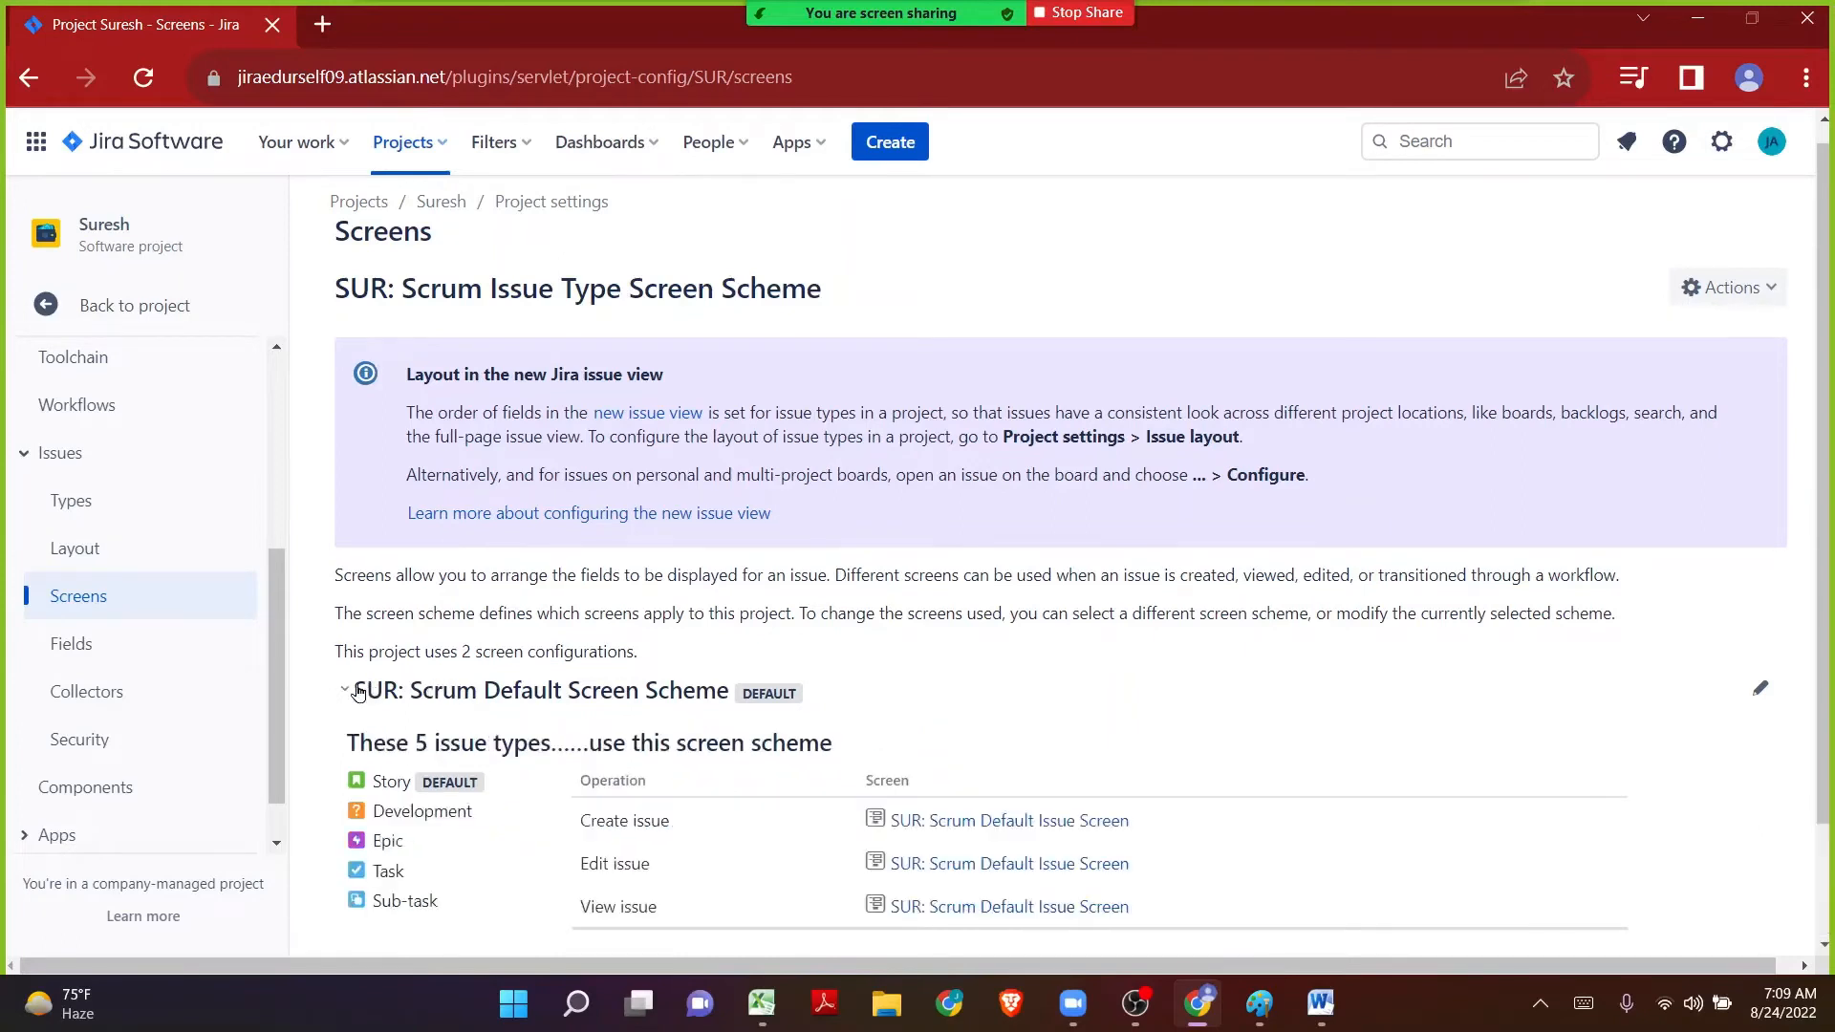
{"action": "scroll", "coordinate": [357, 690], "scroll_direction": "down", "scroll_amount": 2}
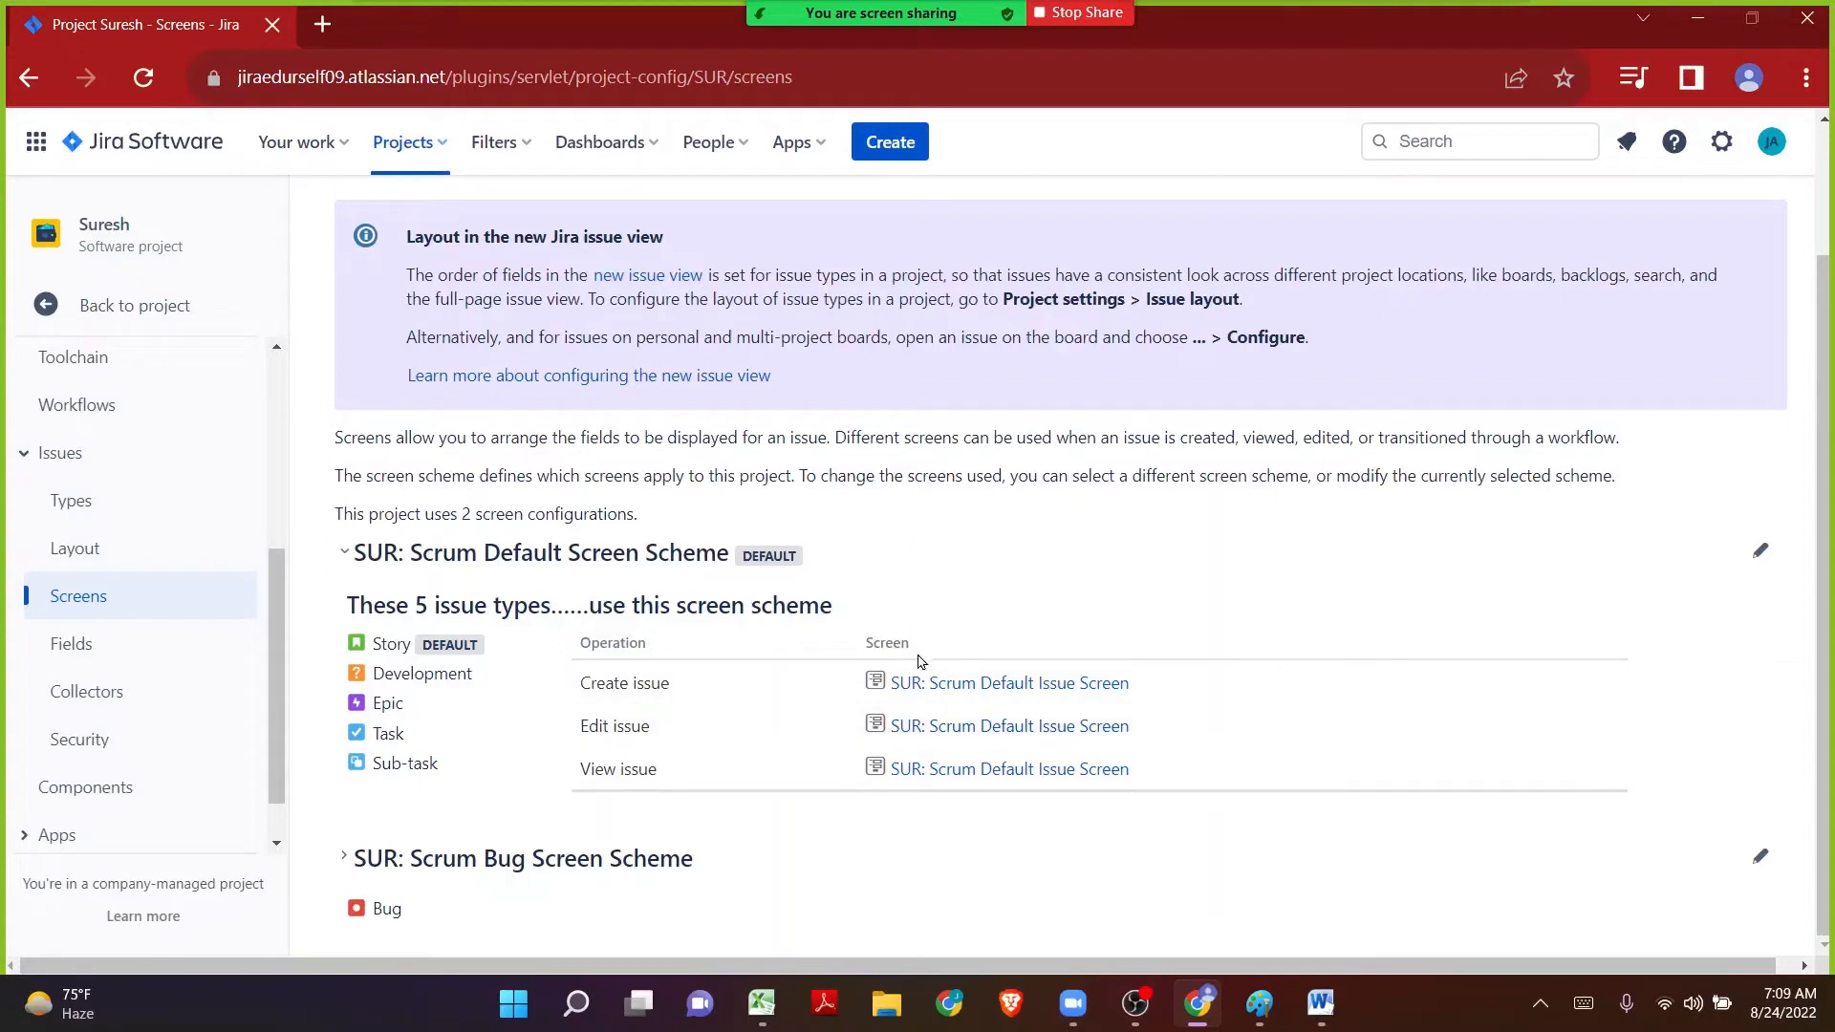
Open the Create issue screen of the default screen scheme in a separate tab and review its configured fields.
{"action": "middle_click", "coordinate": [971, 683]}
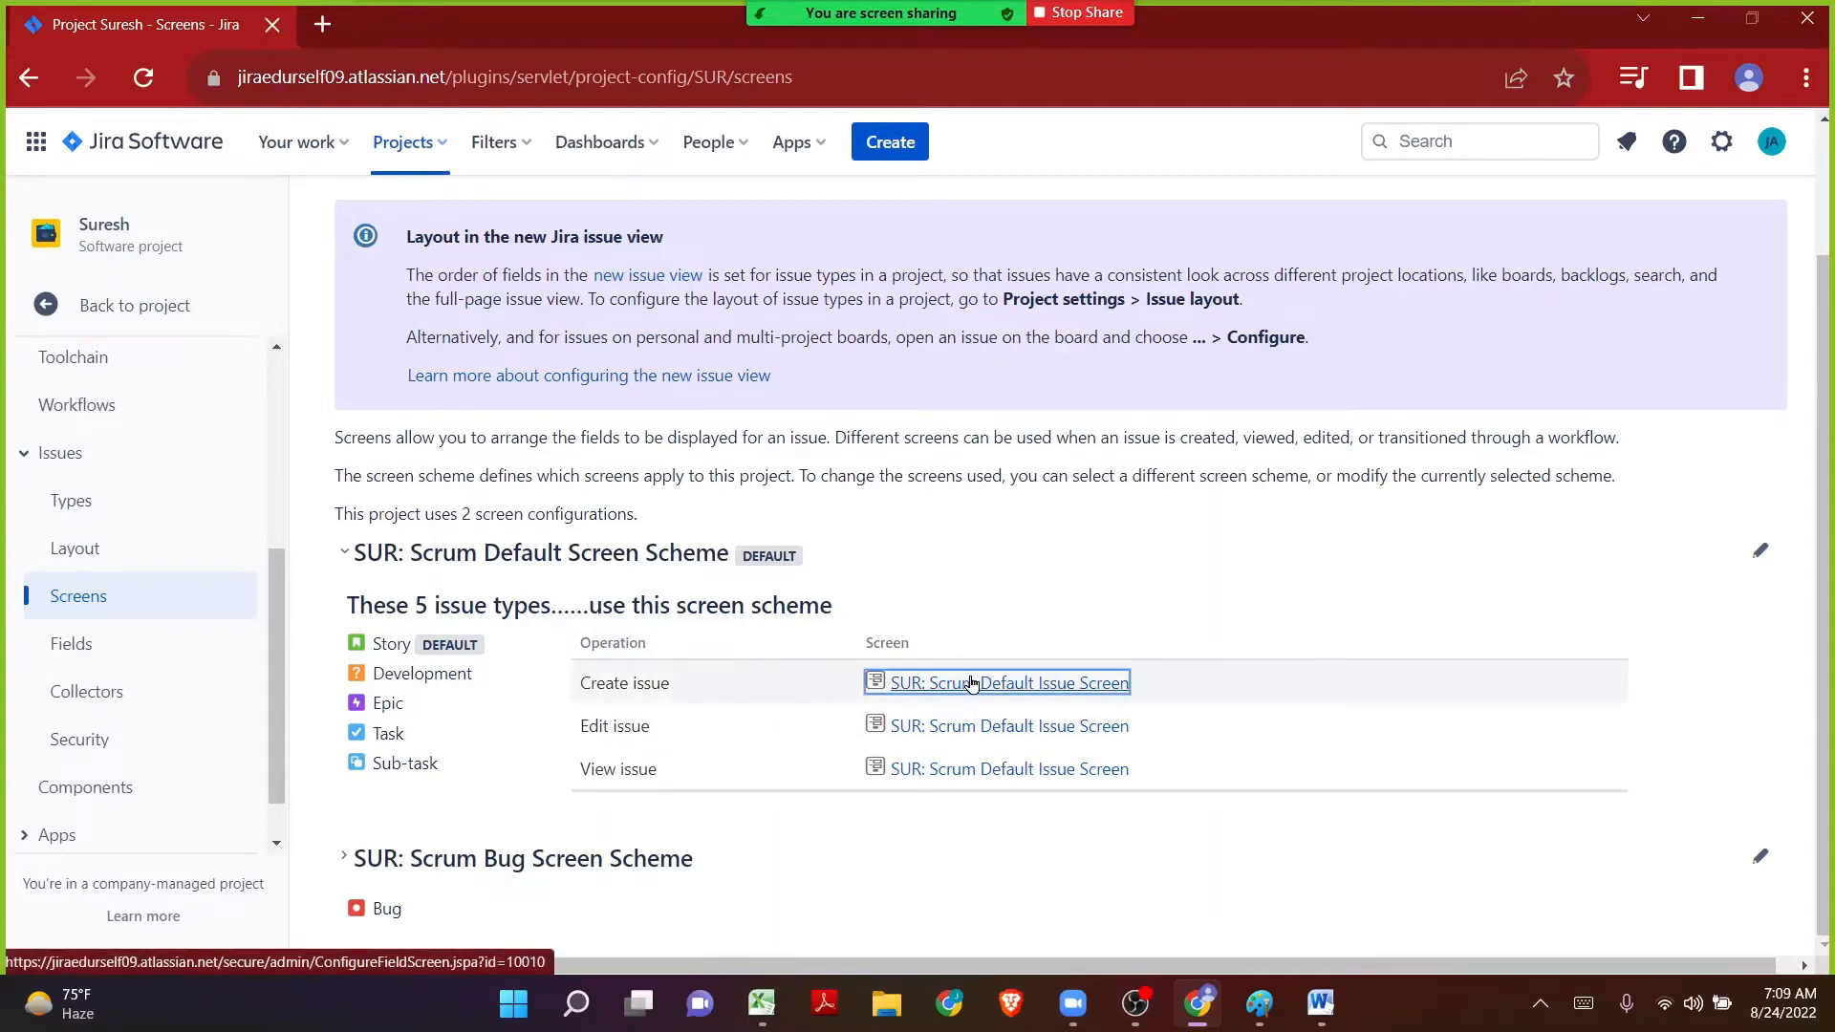
{"action": "left_click", "coordinate": [442, 32]}
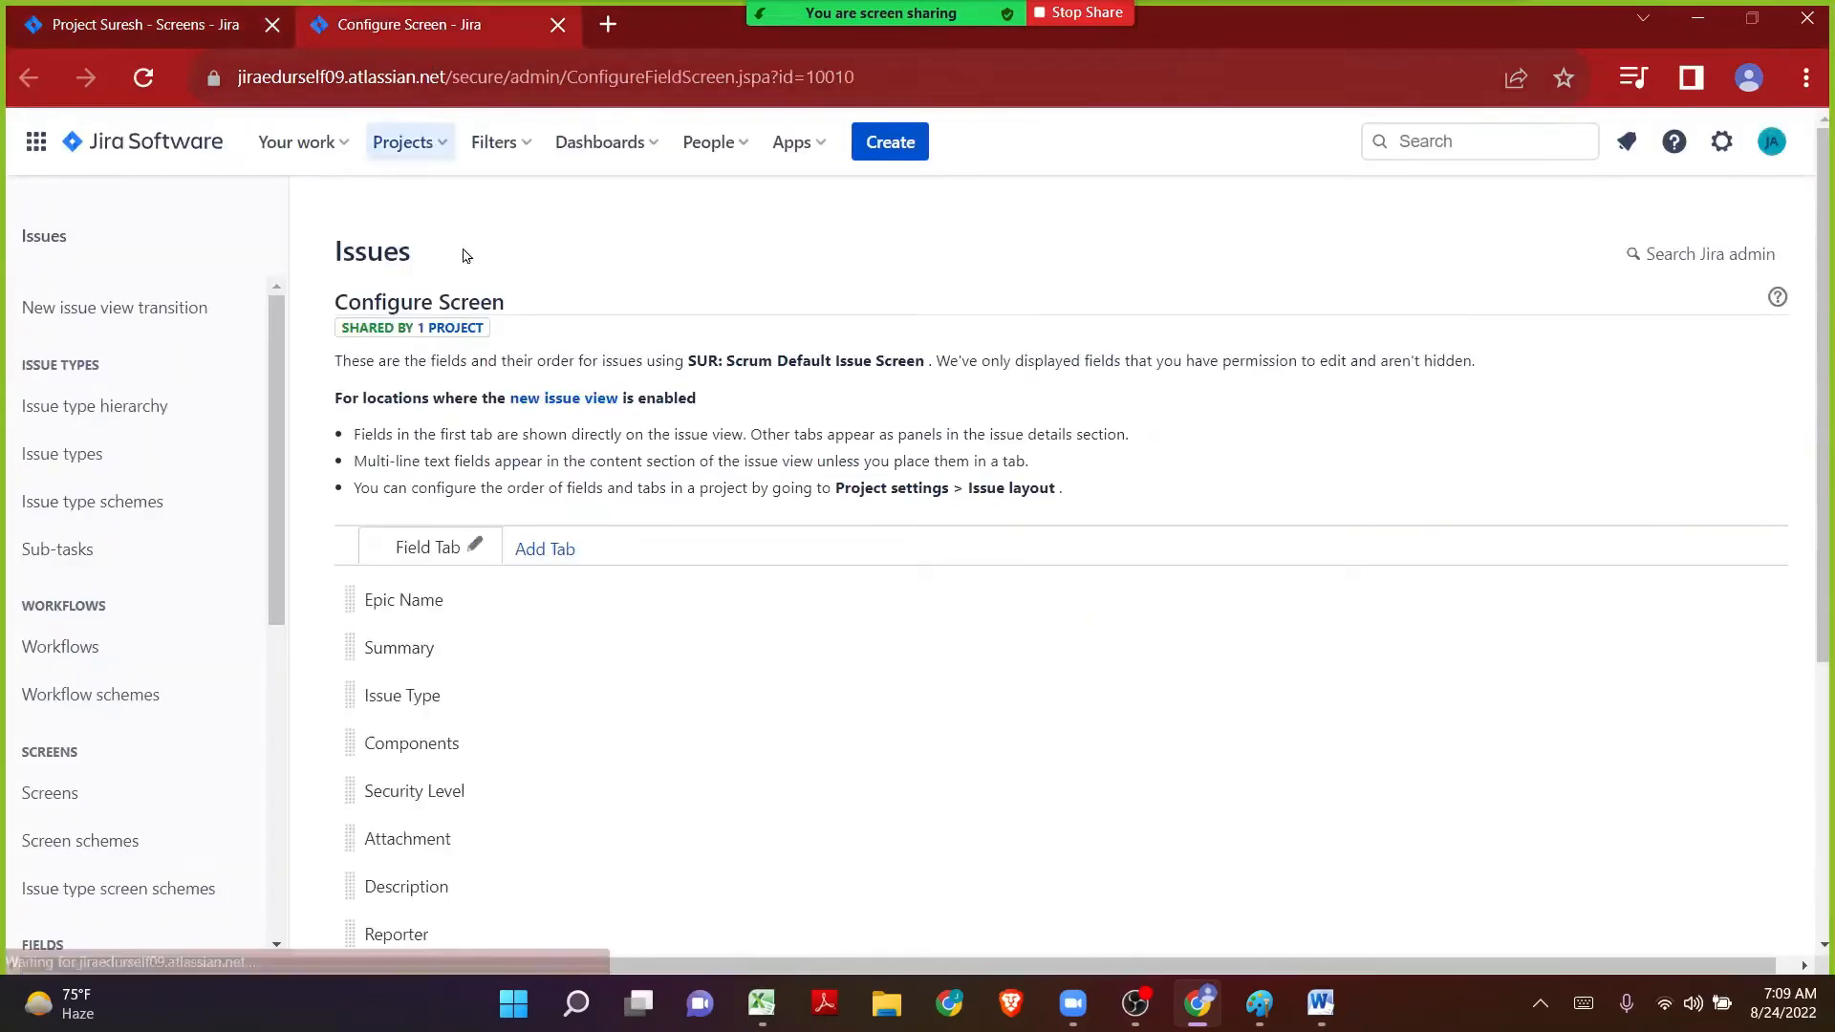
{"action": "scroll", "coordinate": [463, 475], "scroll_direction": "down", "scroll_amount": 3}
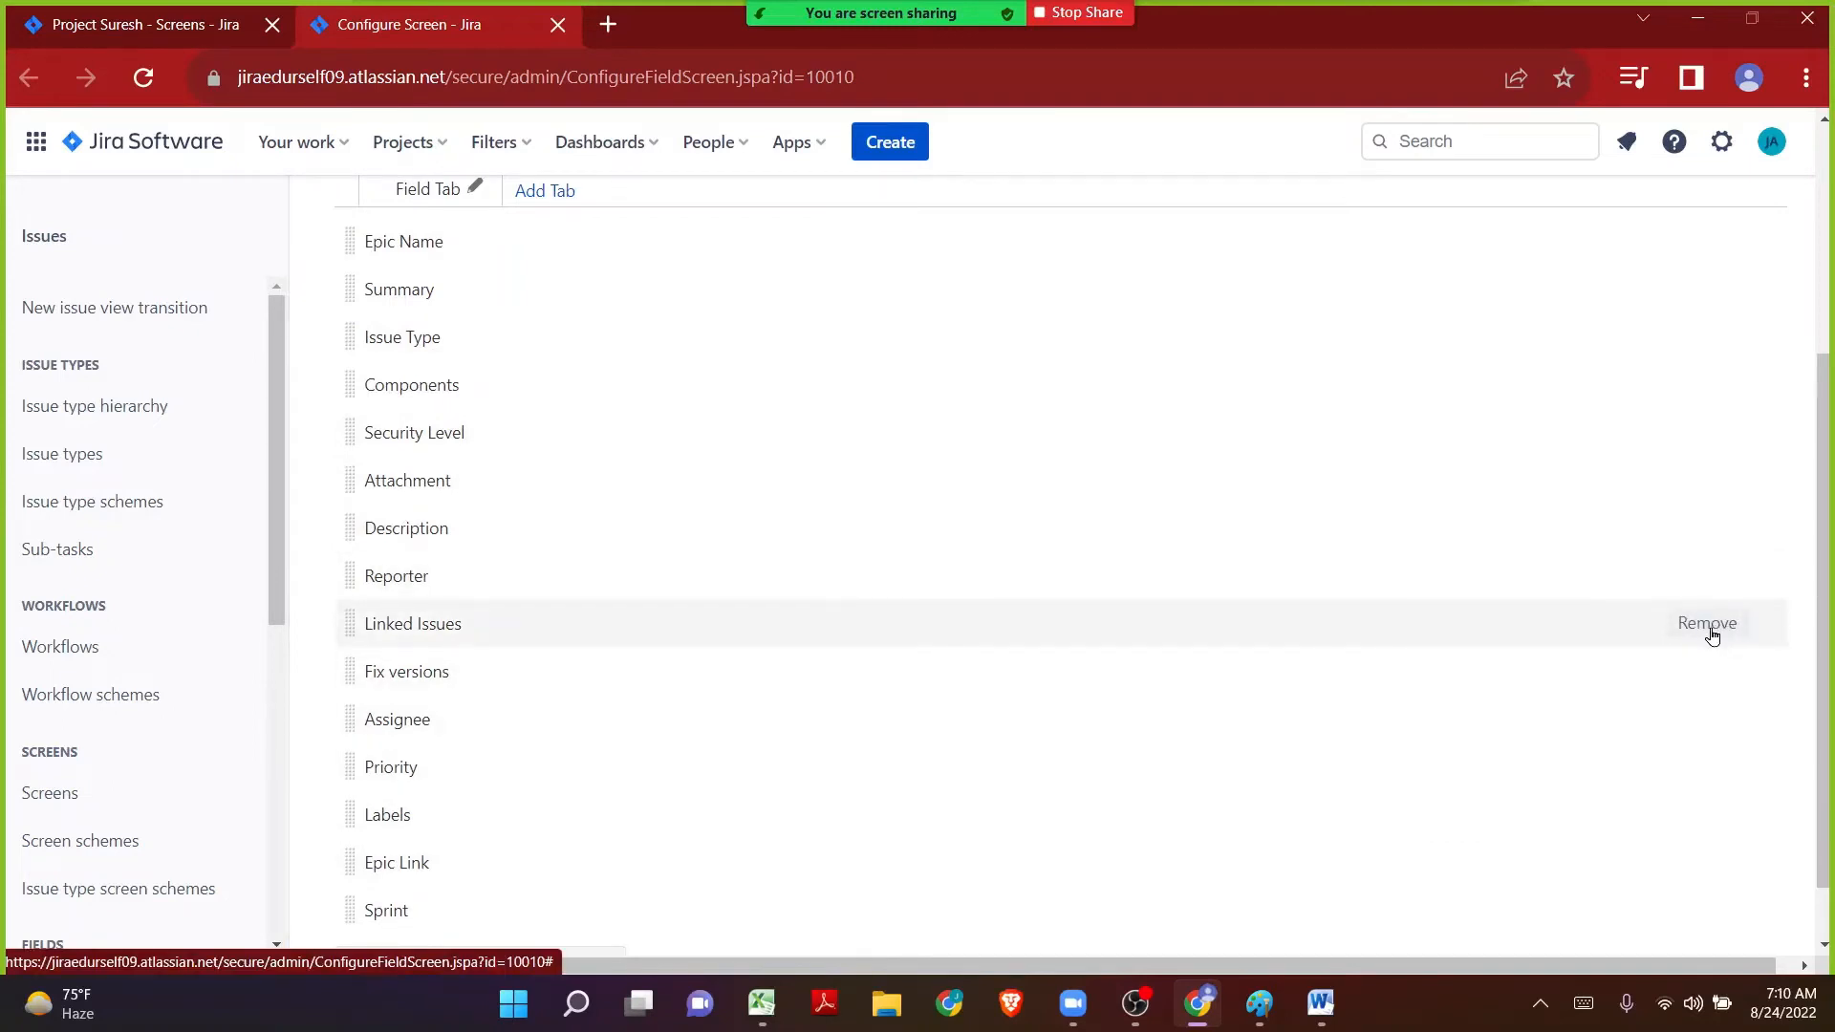
{"action": "scroll", "coordinate": [676, 667], "scroll_direction": "up", "scroll_amount": 3}
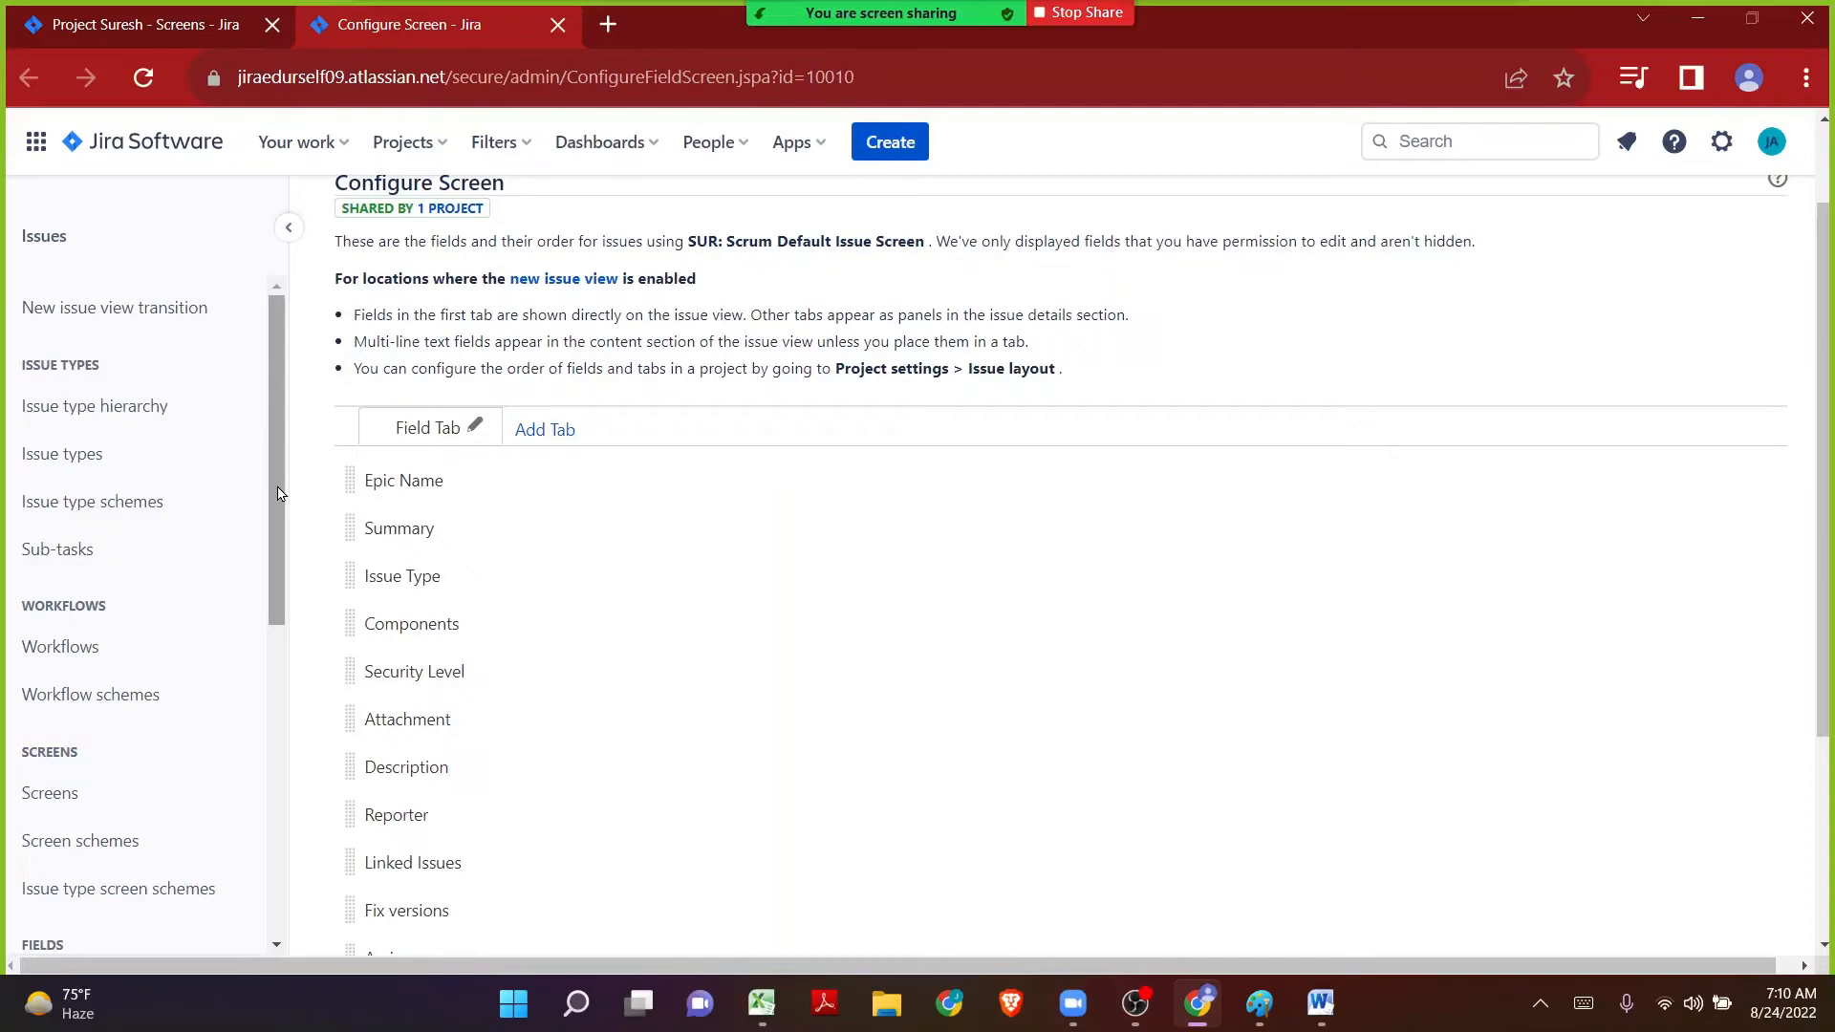
Return to the project's Screens page and examine which issue types share the SUR: Scrum Default Screen Scheme with Development.
{"action": "left_click", "coordinate": [156, 27]}
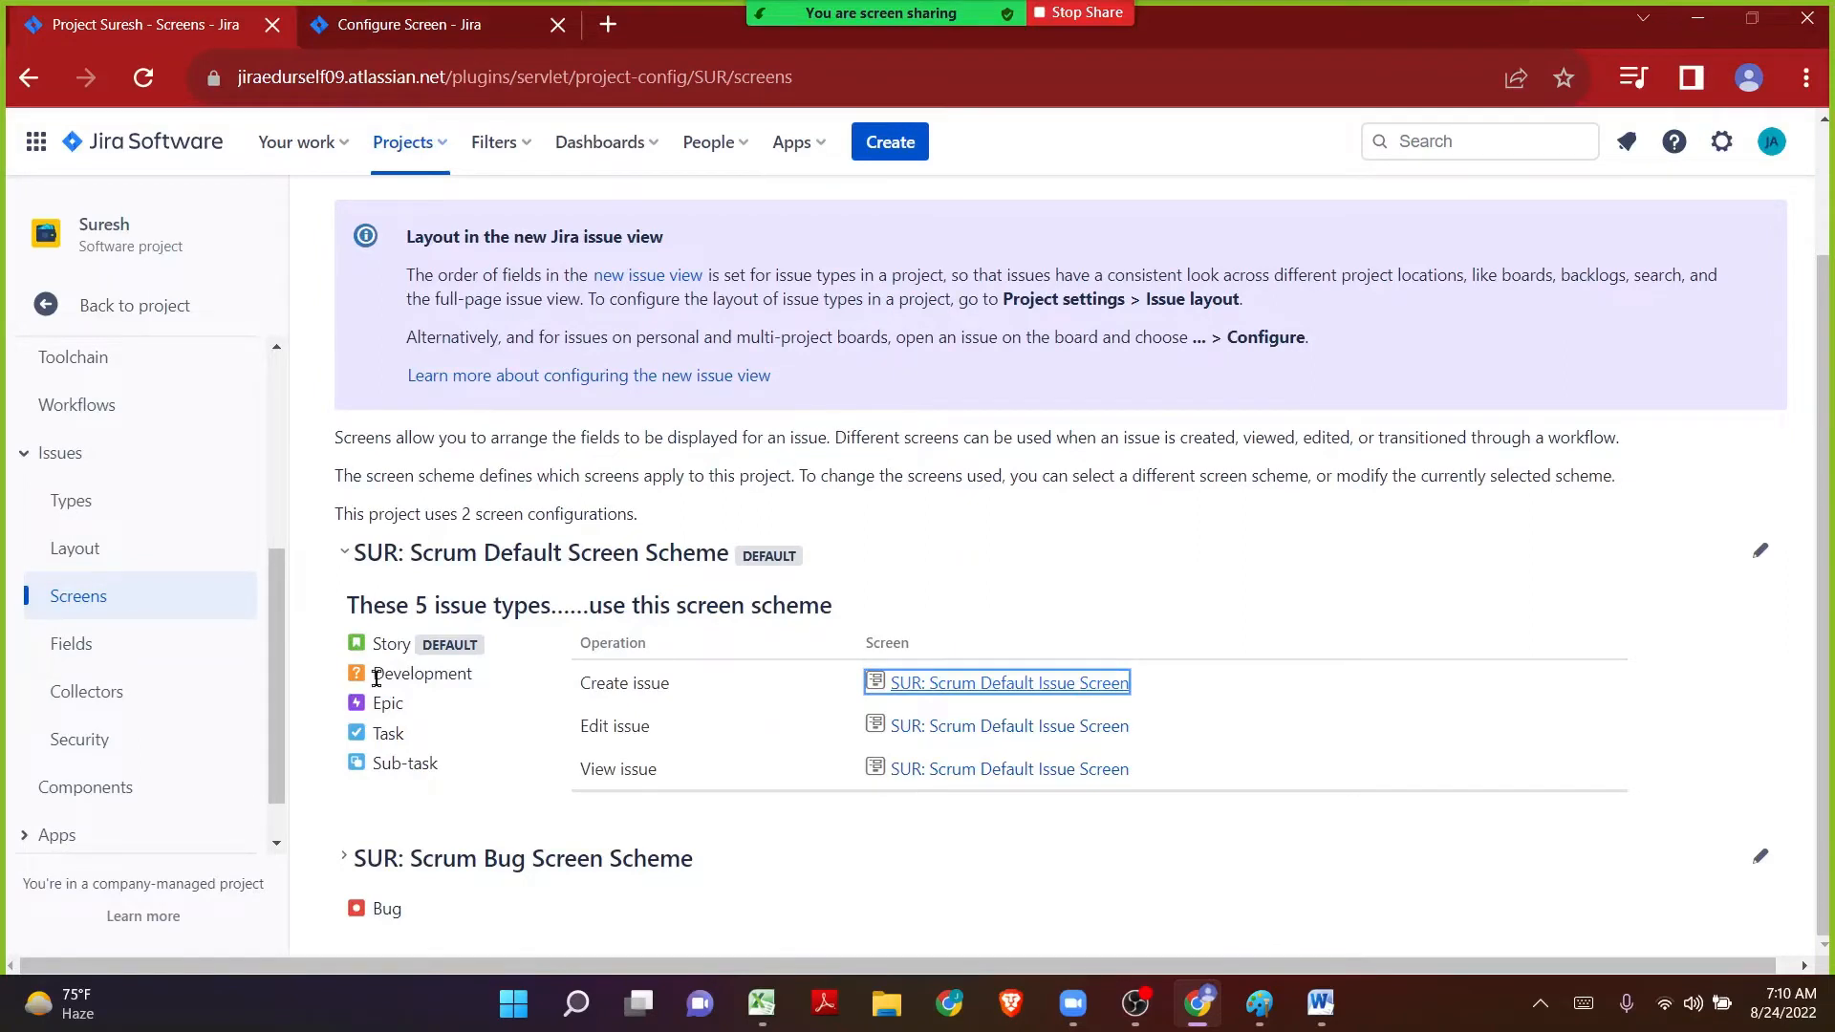
{"action": "left_click_drag", "start_coordinate": [472, 675], "coordinate": [378, 676]}
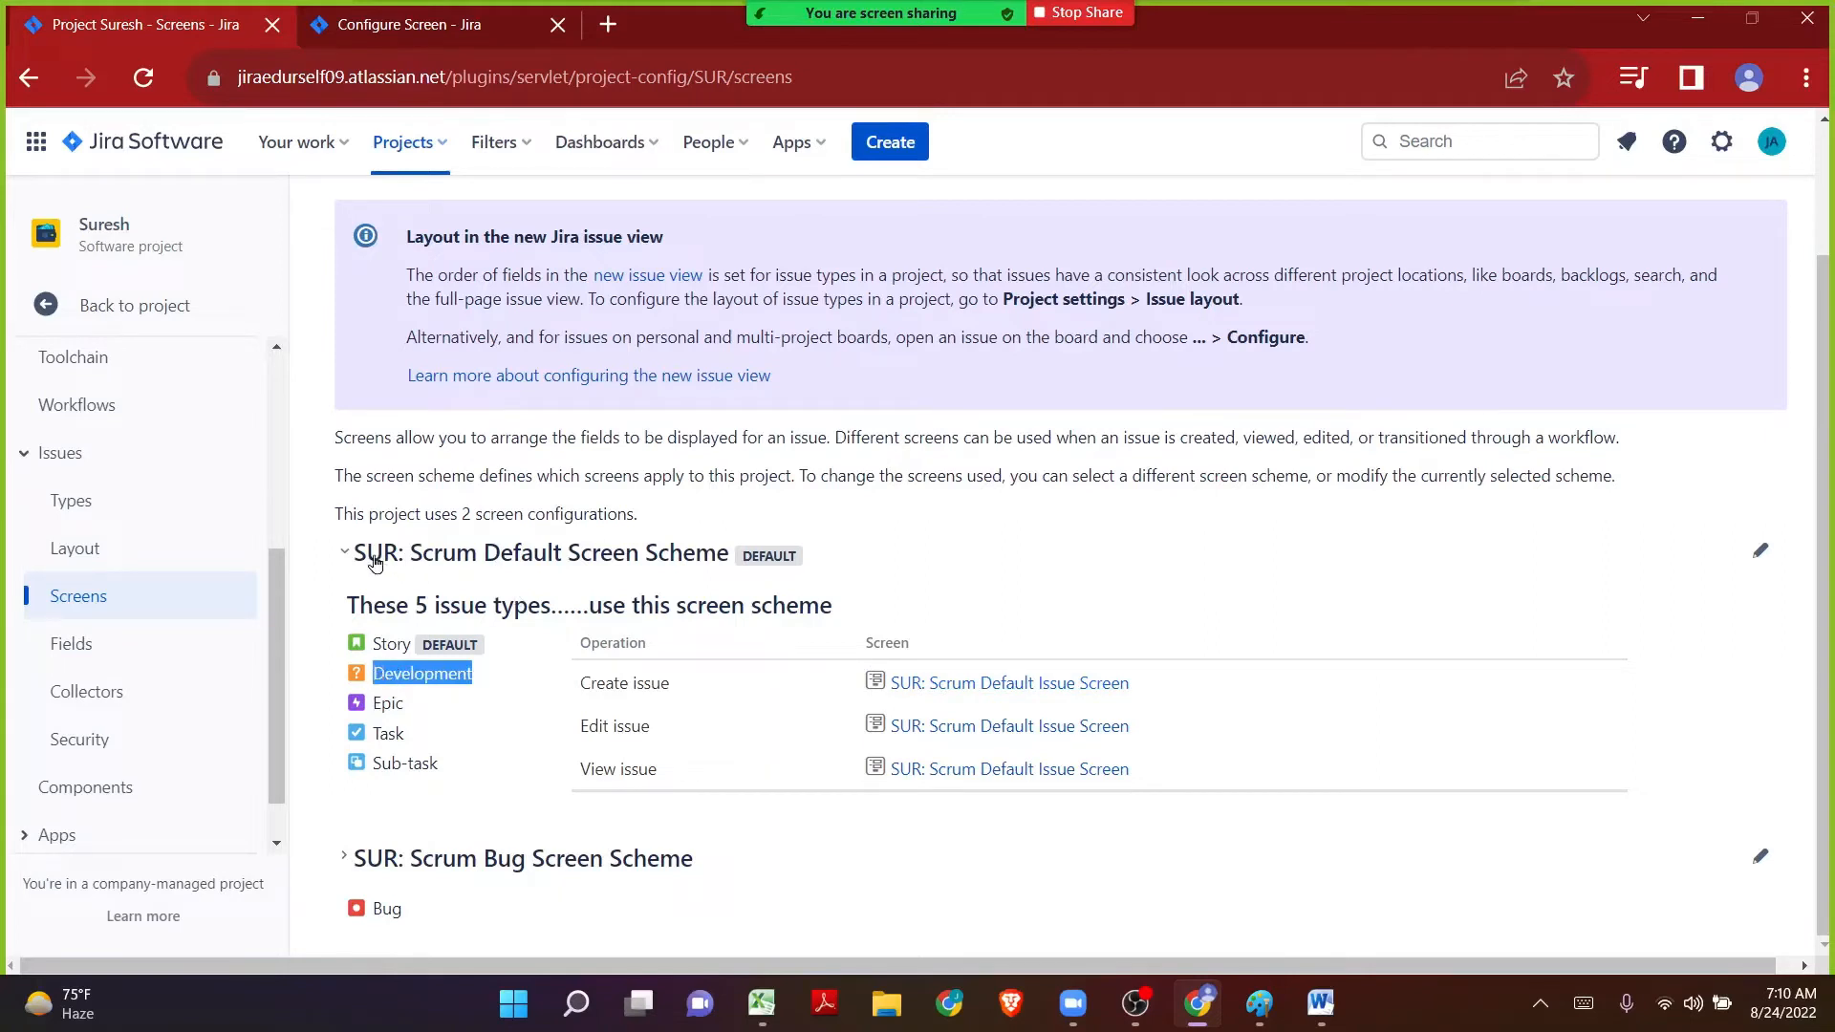
{"action": "left_click_drag", "start_coordinate": [352, 555], "coordinate": [730, 556]}
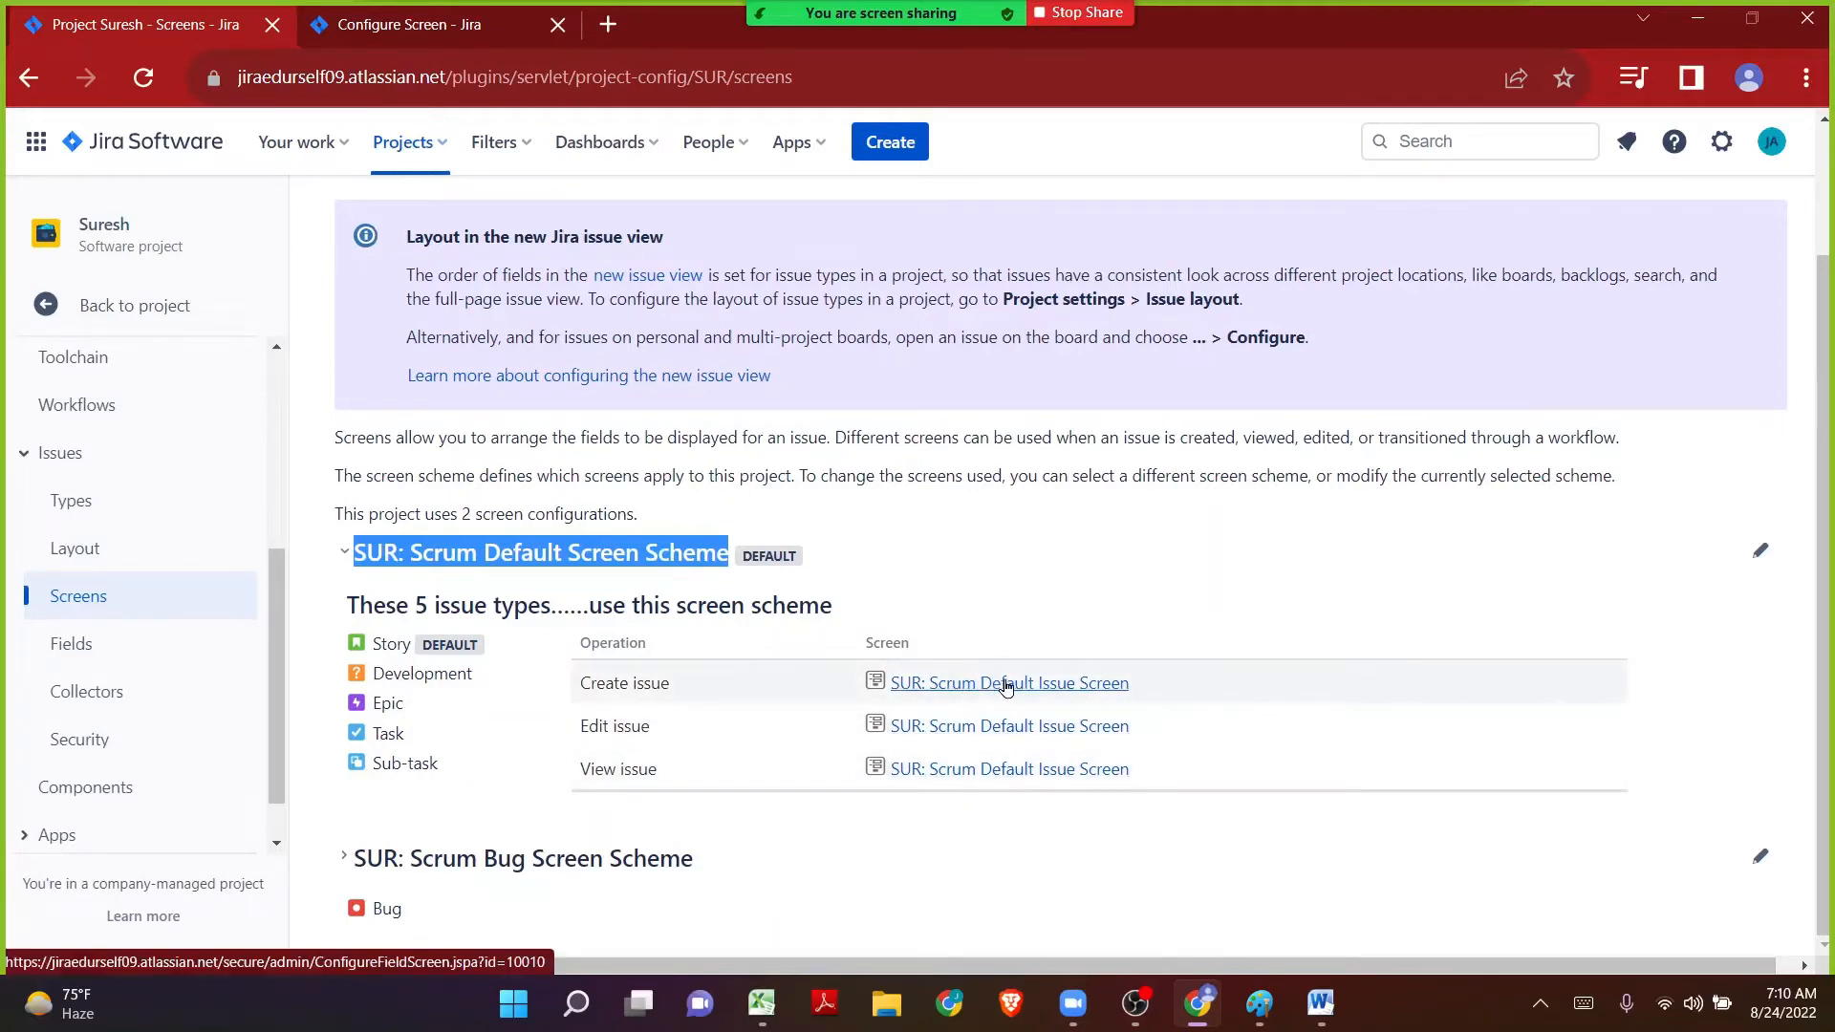
{"action": "left_click_drag", "start_coordinate": [411, 645], "coordinate": [373, 641]}
{"action": "left_click_drag", "start_coordinate": [411, 704], "coordinate": [372, 774]}
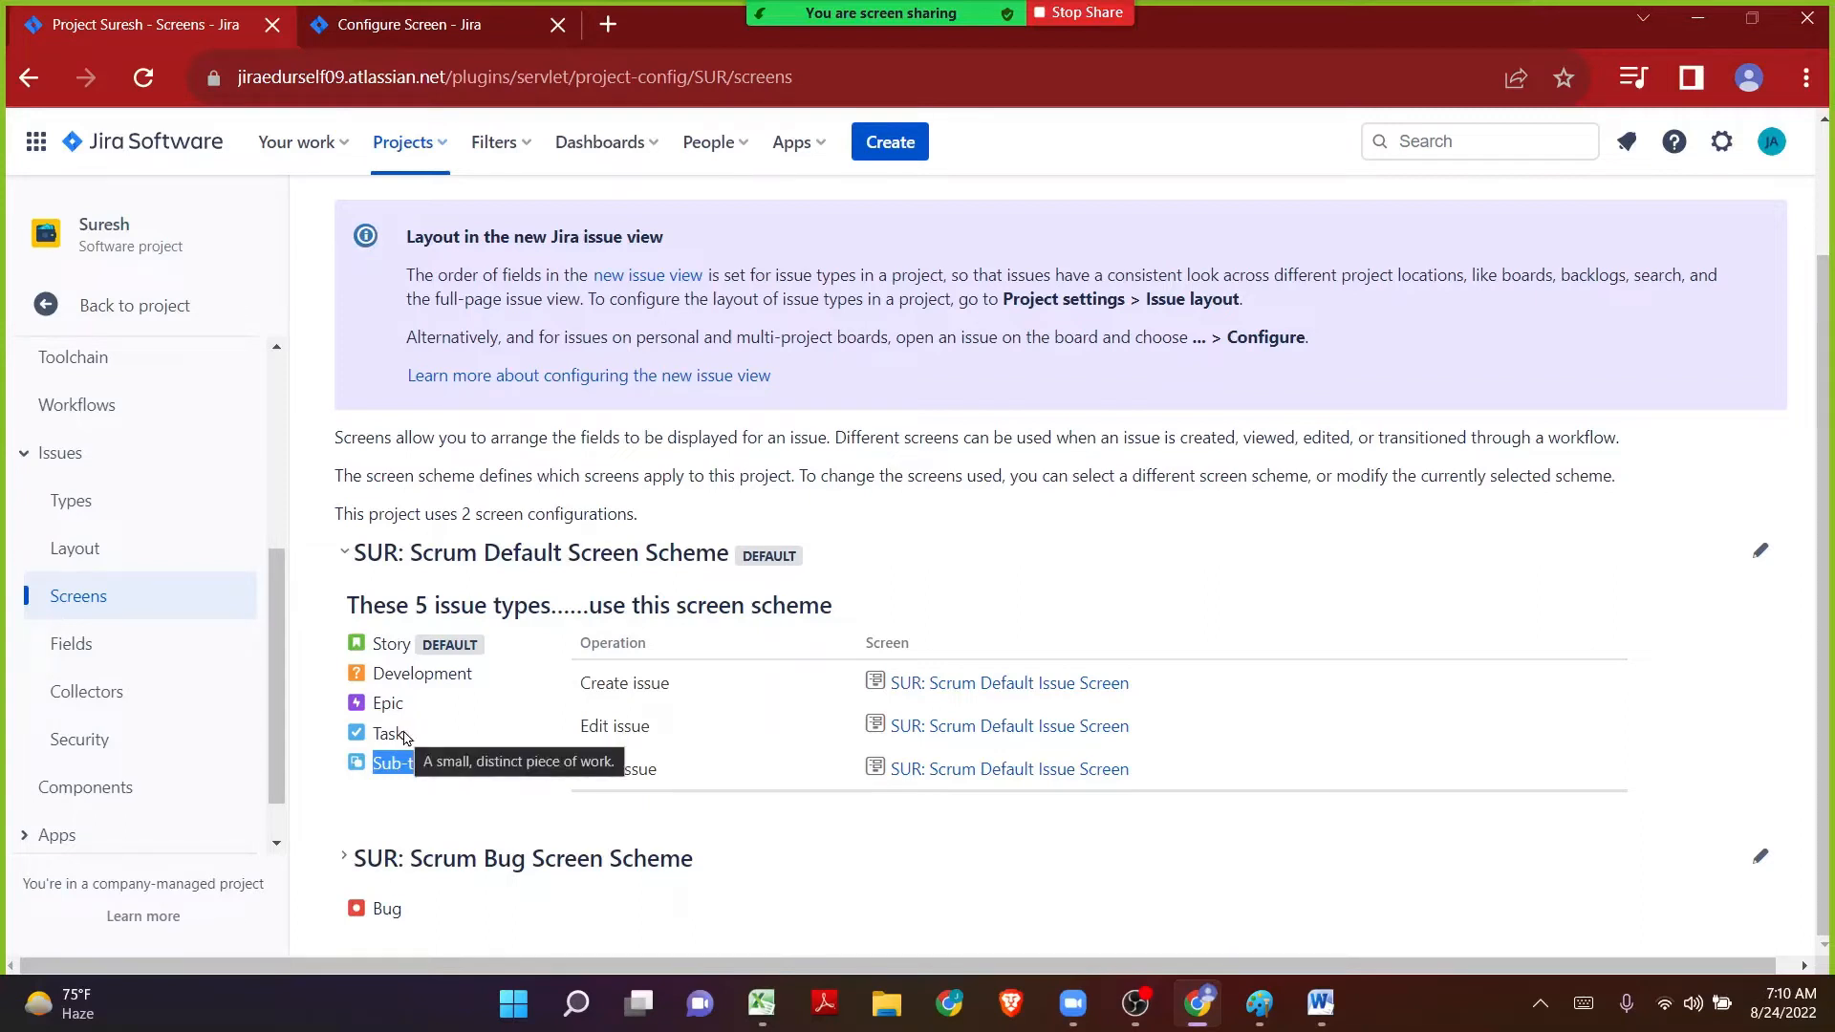
Expand SUR: Scrum Bug Screen Scheme and compare its issue type and screens with those of the default screen scheme.
{"action": "left_click", "coordinate": [347, 856]}
{"action": "scroll", "coordinate": [354, 858], "scroll_direction": "down", "scroll_amount": 2}
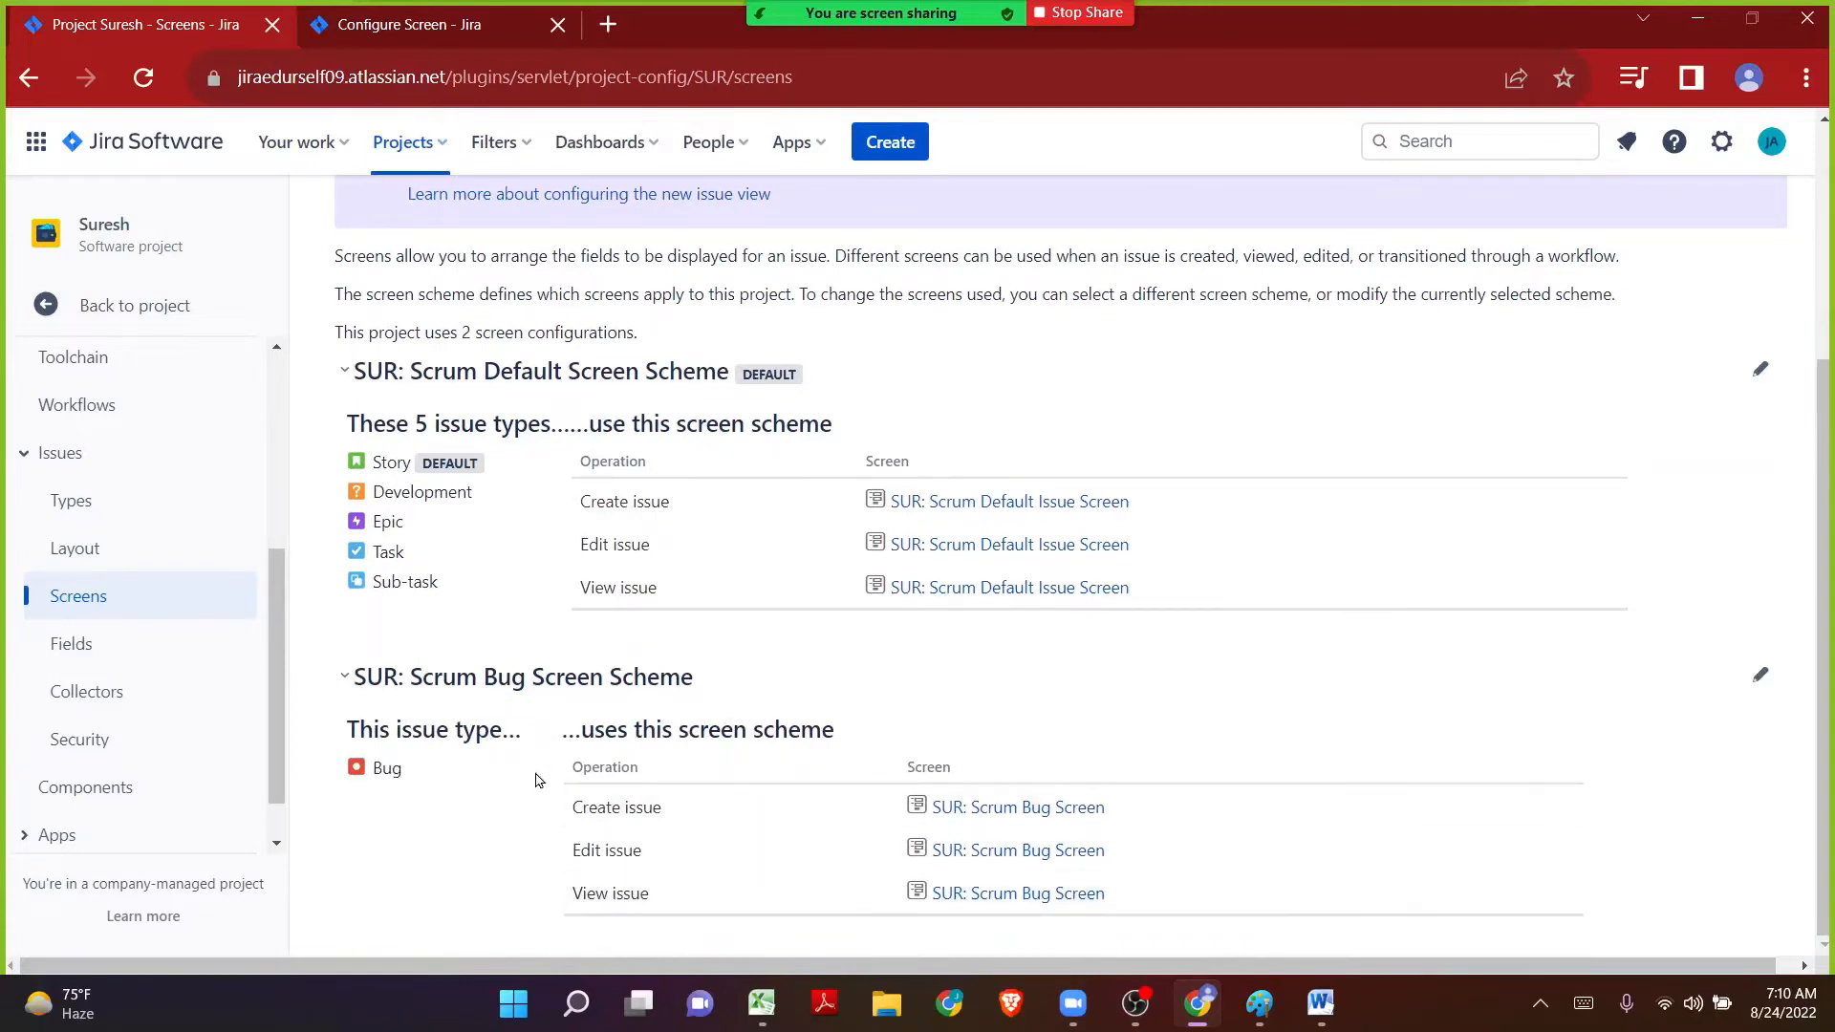
{"action": "double_click", "coordinate": [387, 768]}
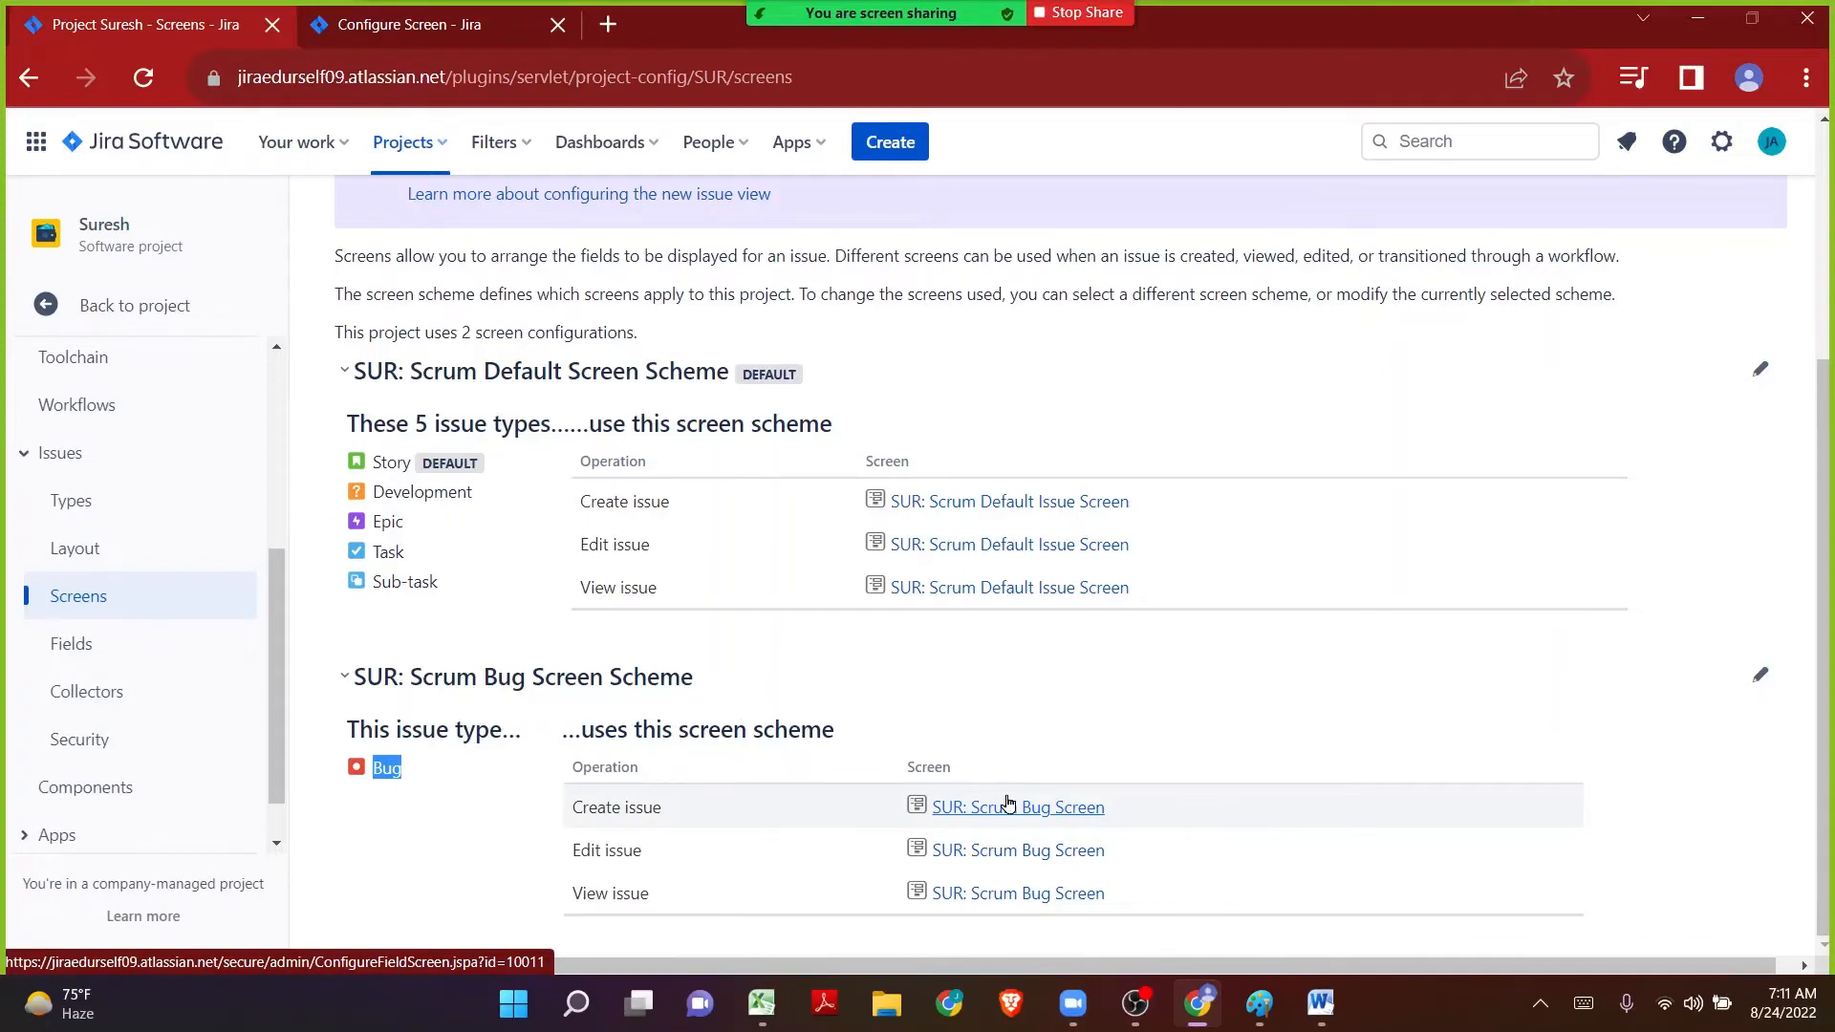
{"action": "left_click_drag", "start_coordinate": [477, 492], "coordinate": [355, 503]}
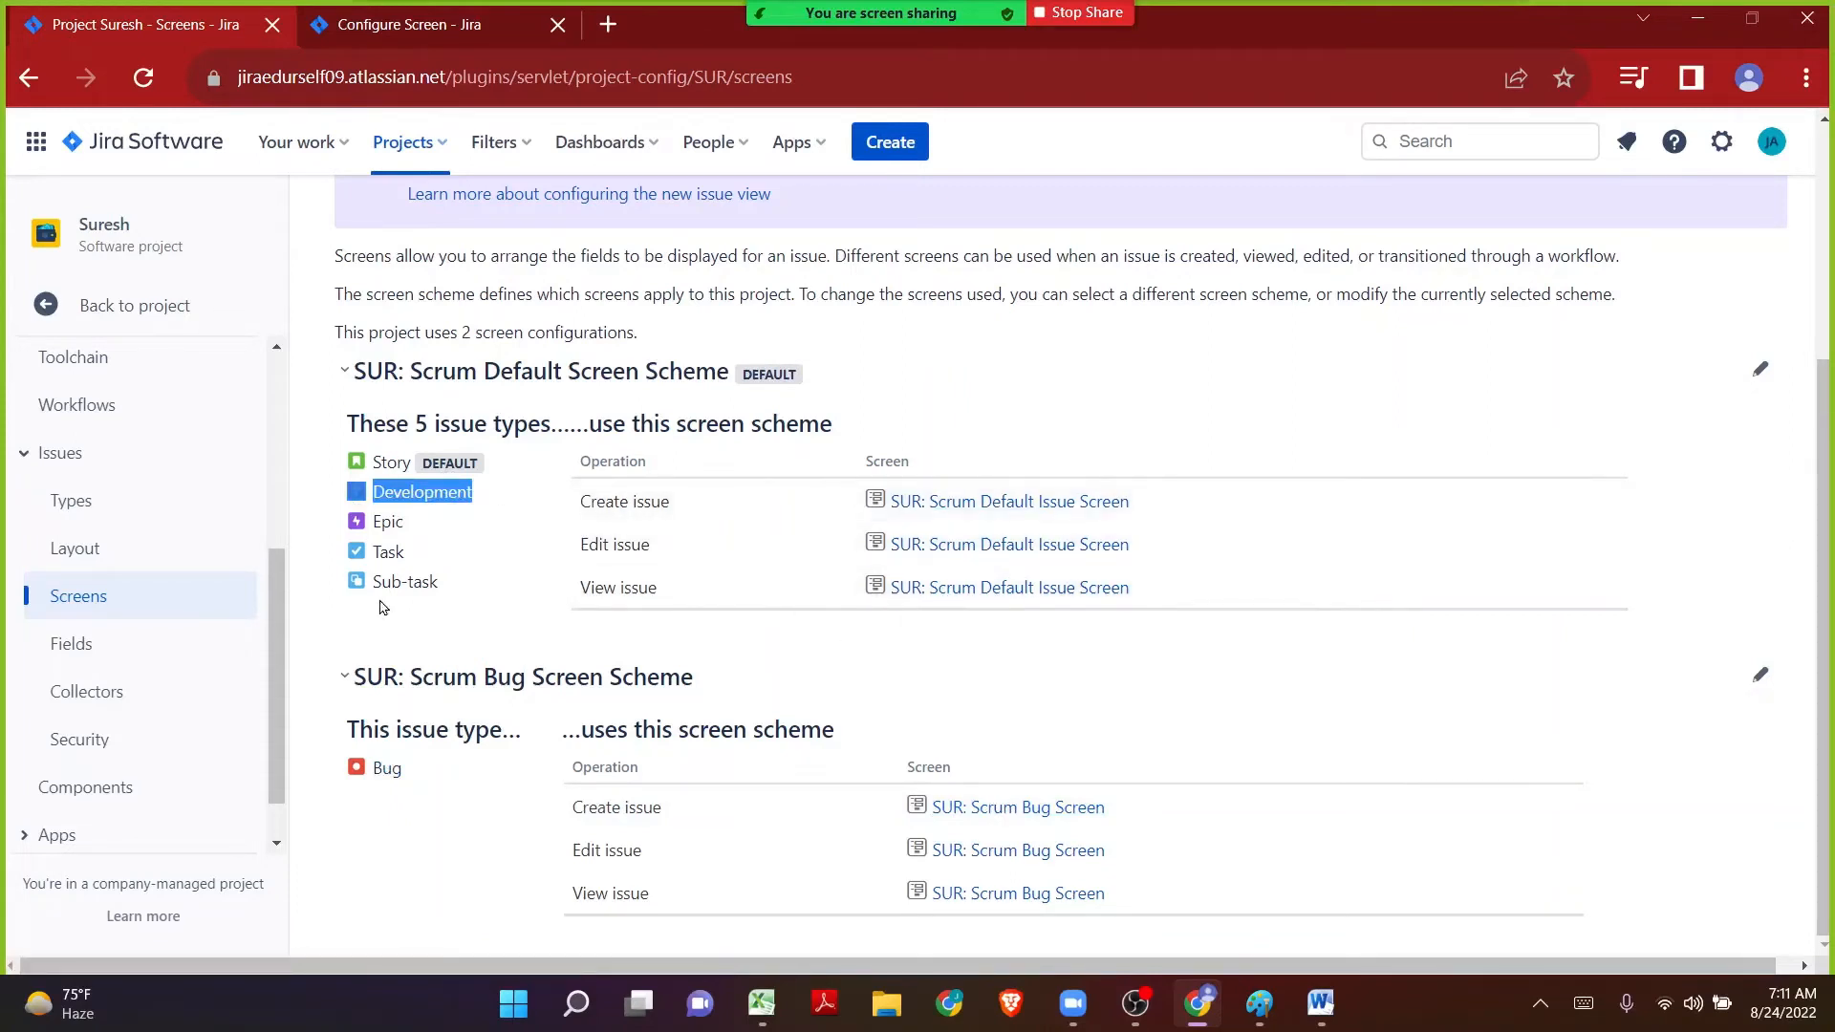
{"action": "left_click_drag", "start_coordinate": [449, 585], "coordinate": [351, 467]}
{"action": "left_click", "coordinate": [1018, 359]}
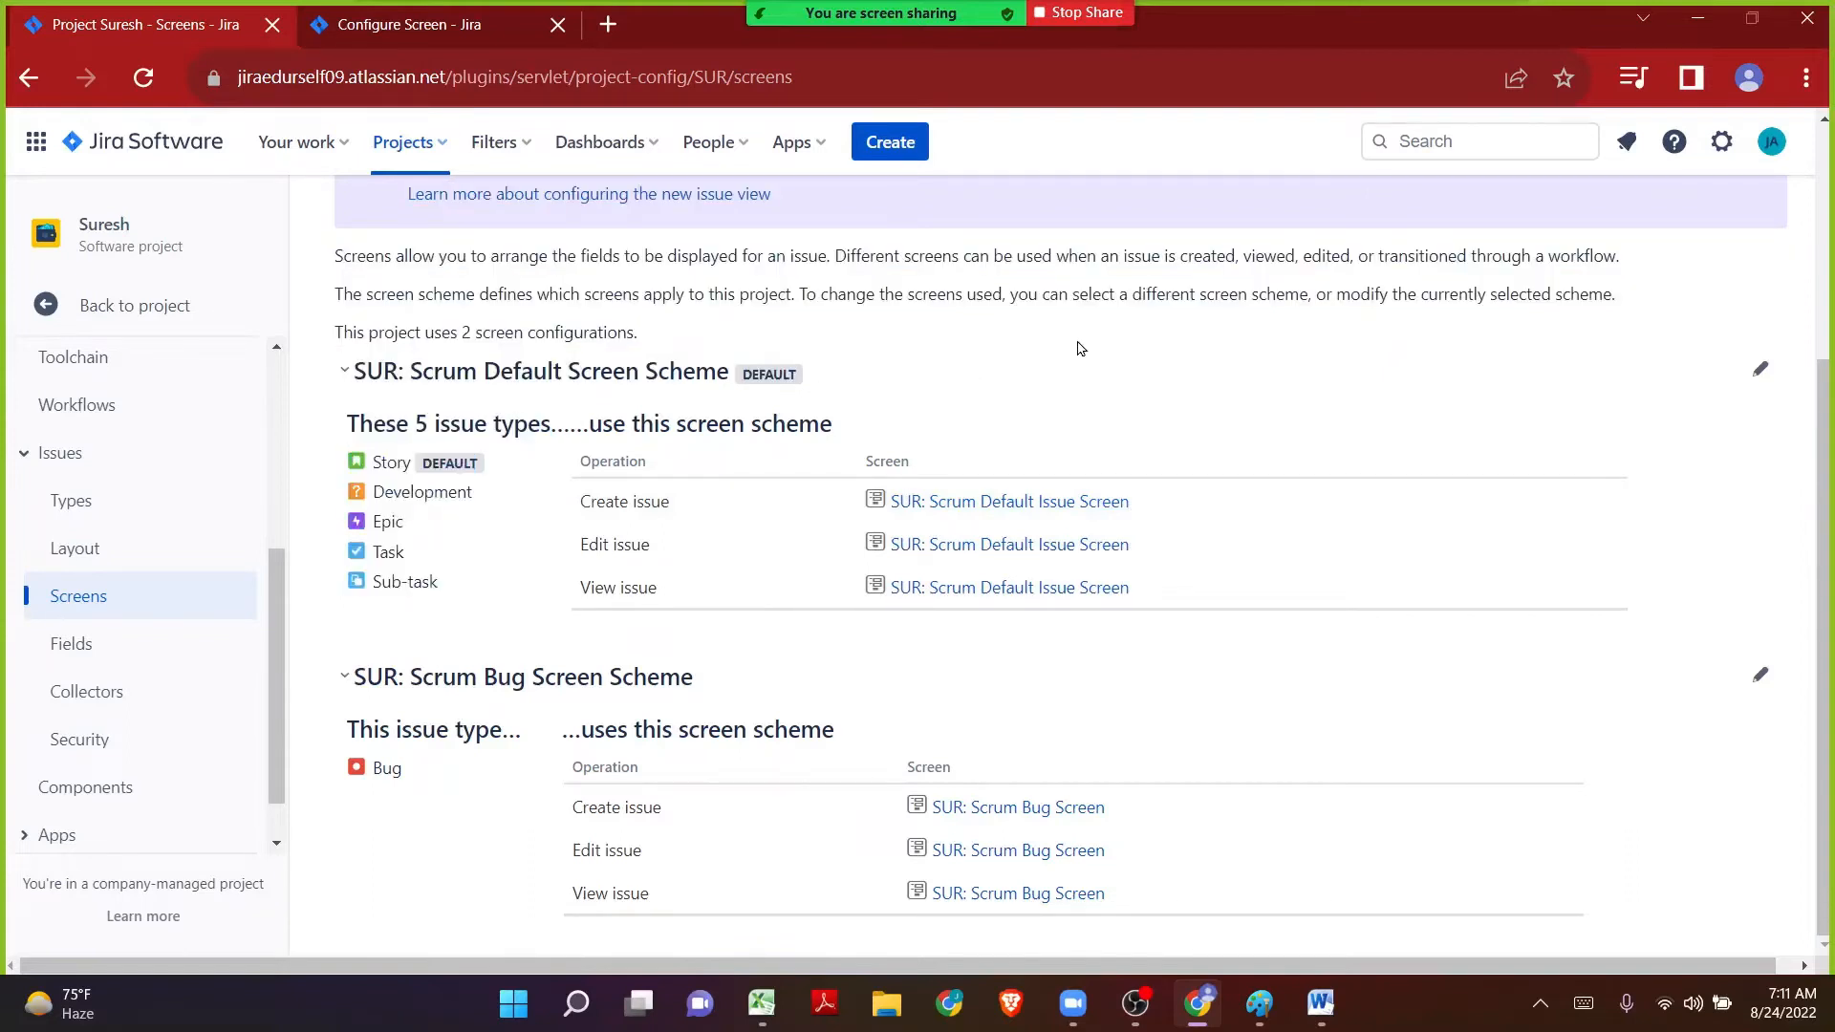
Switch to Paint to review the first procedure note about creating a screen with 5 fields, and return to Jira.
{"action": "left_click", "coordinate": [1258, 1004]}
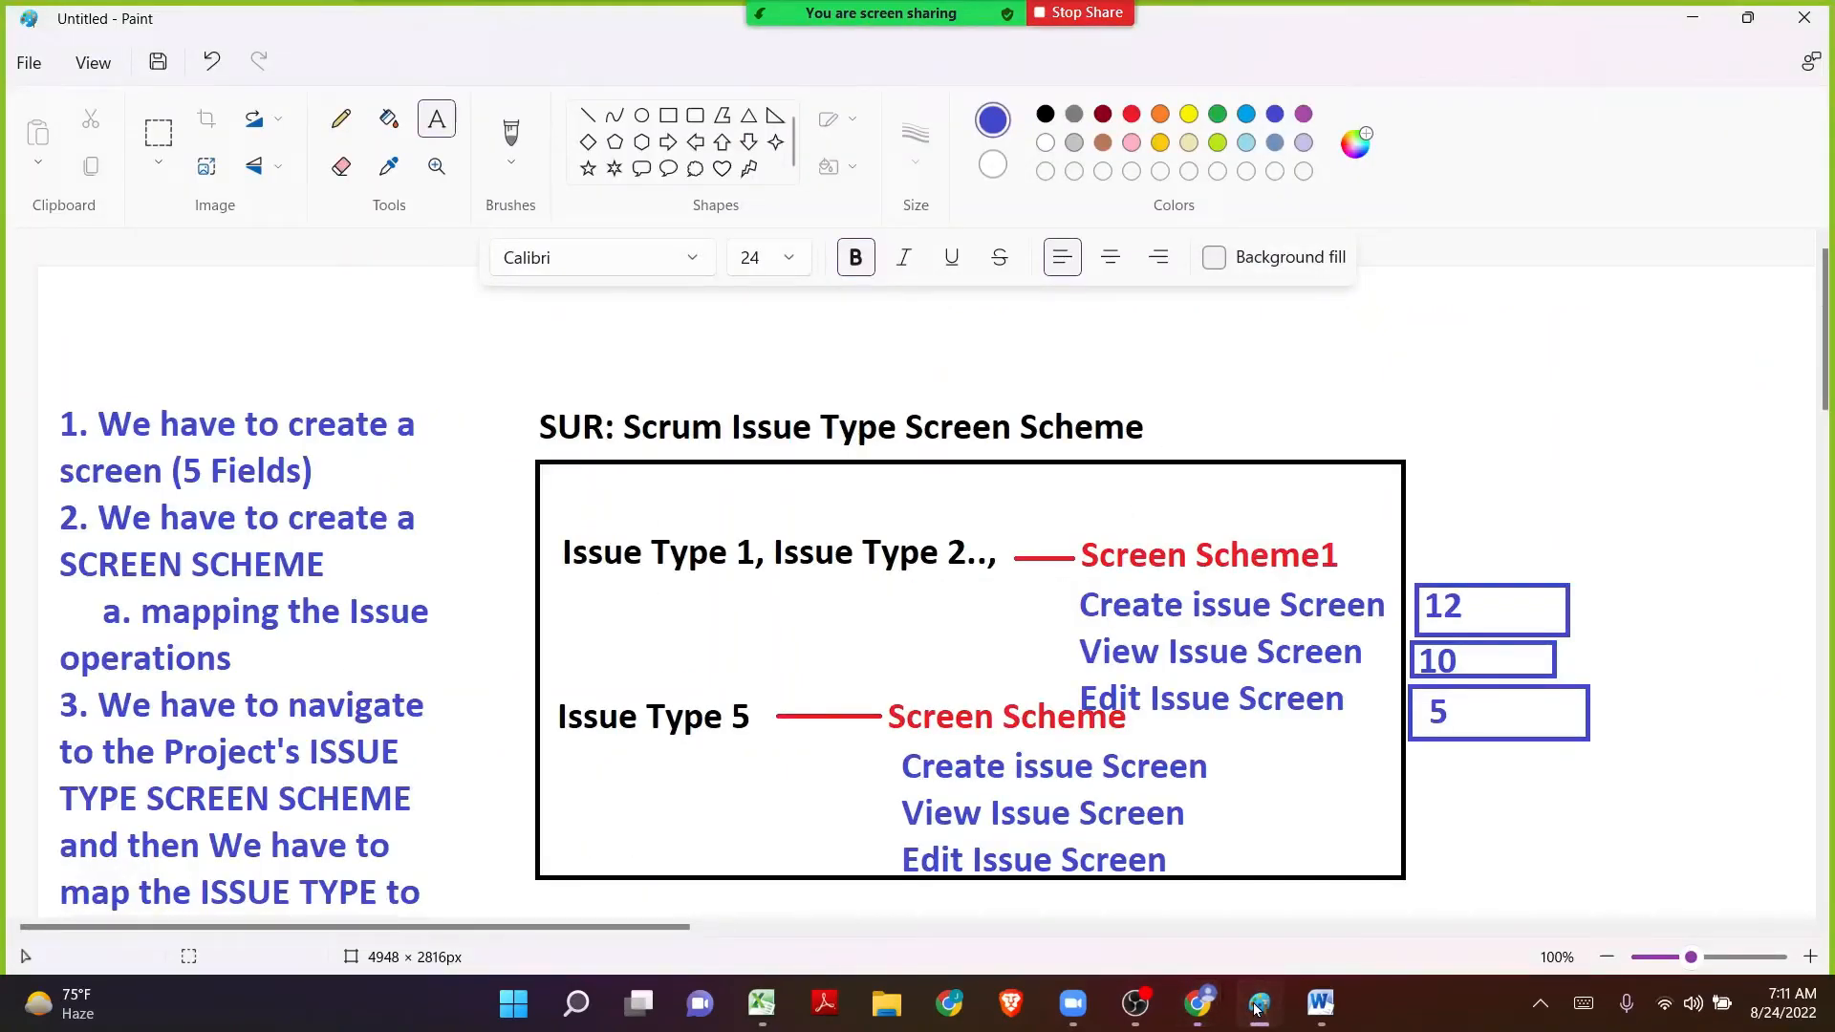
{"action": "left_click_drag", "start_coordinate": [83, 412], "coordinate": [360, 471]}
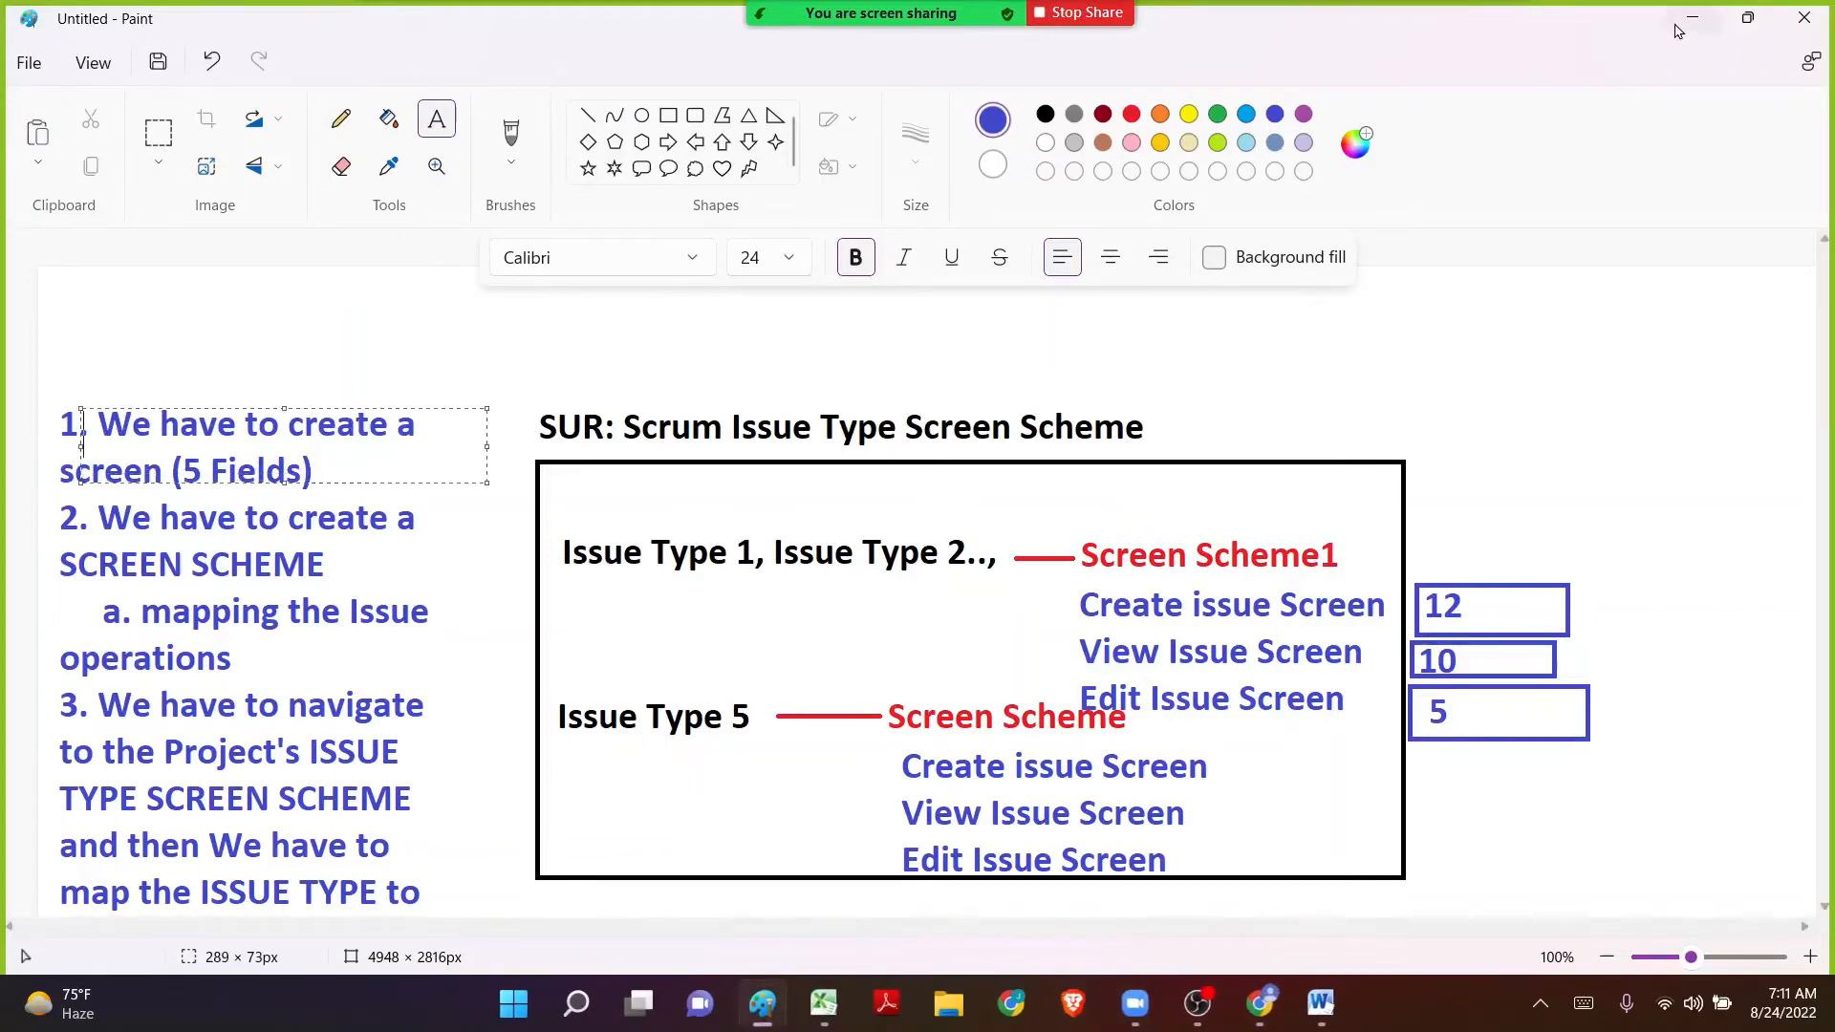
{"action": "left_click", "coordinate": [1674, 28]}
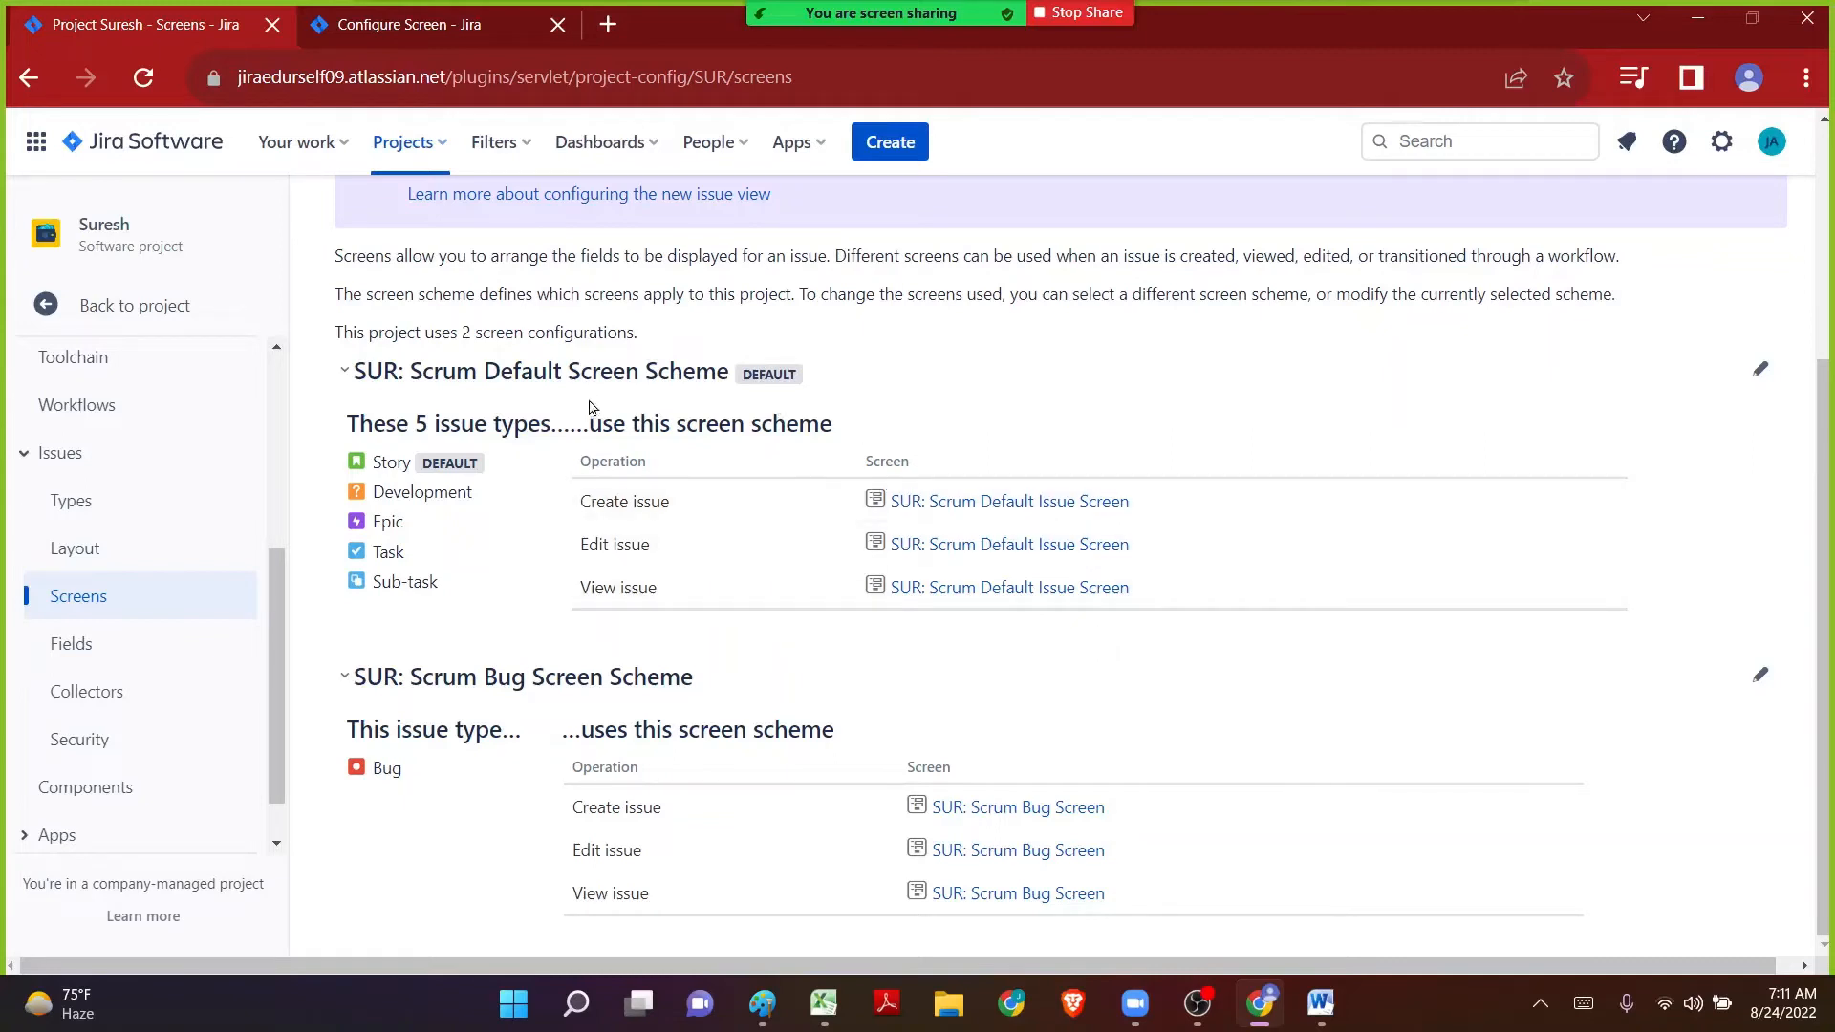
Collapse the SUR: Scrum Default Screen Scheme details and review the project's issue type screen scheme.
{"action": "left_click_drag", "start_coordinate": [367, 373], "coordinate": [715, 373]}
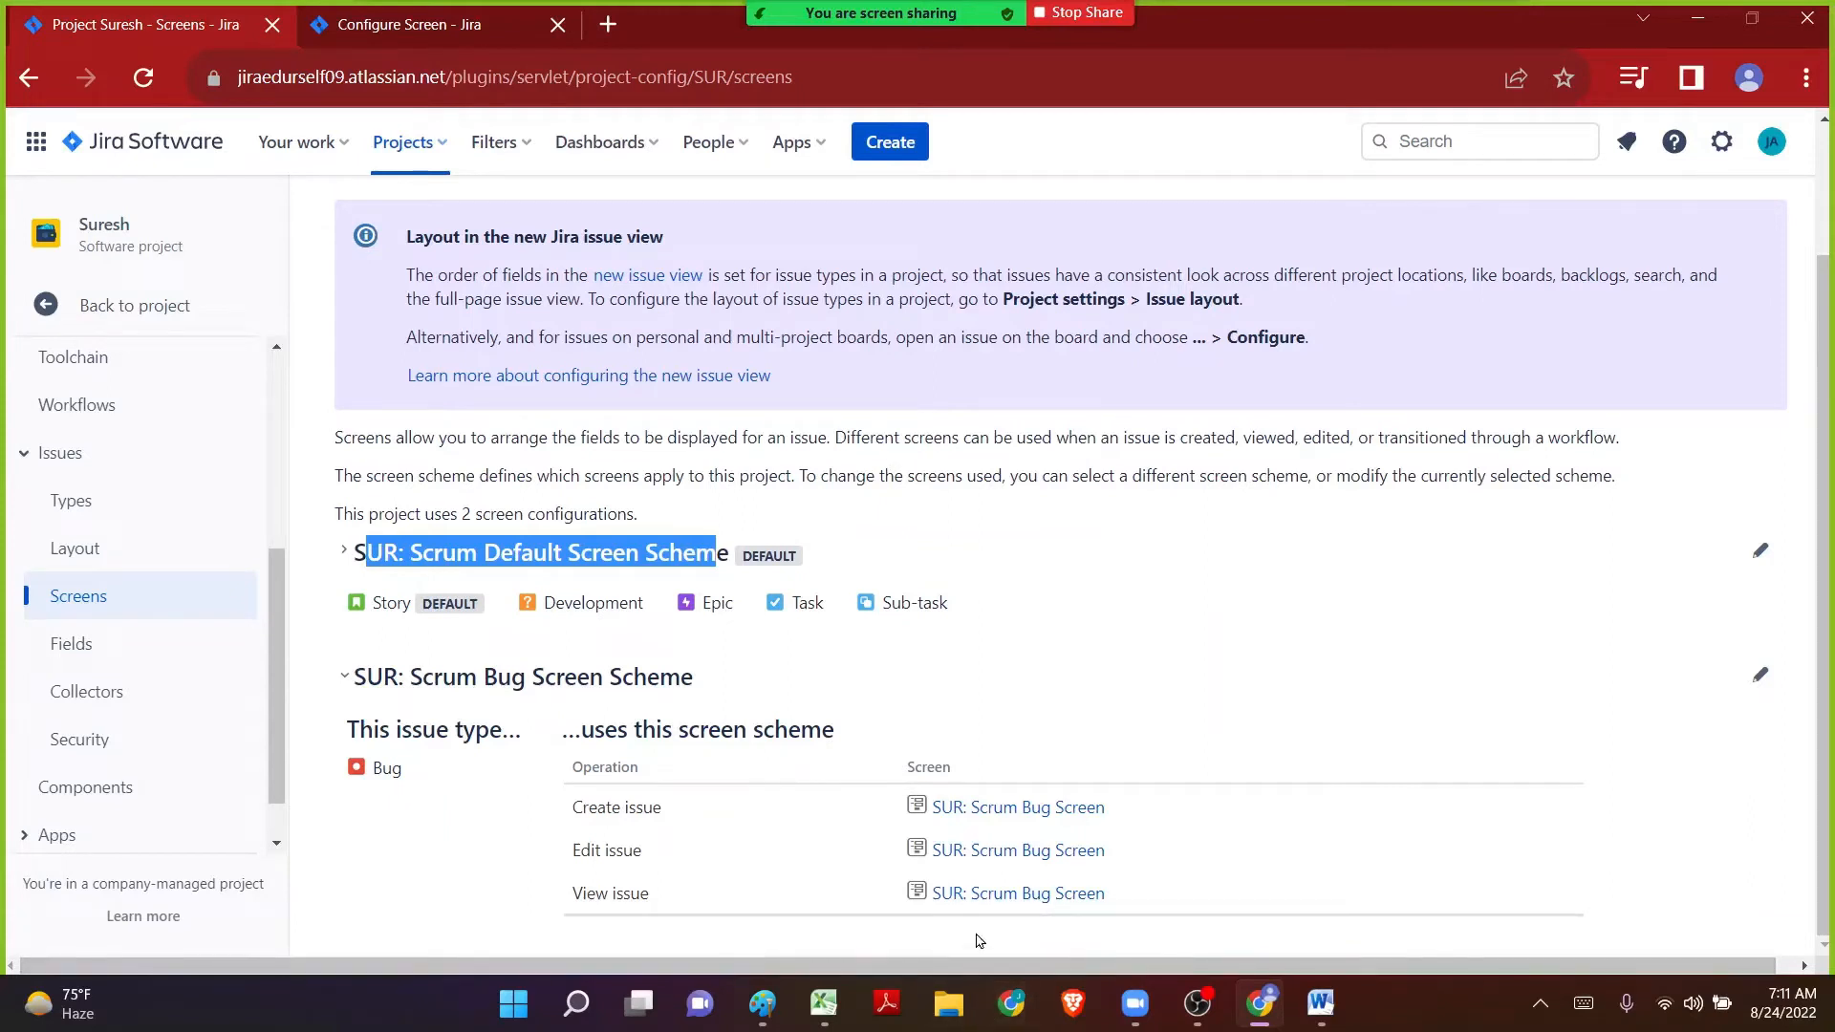
{"action": "scroll", "coordinate": [978, 942], "scroll_direction": "up", "scroll_amount": 3}
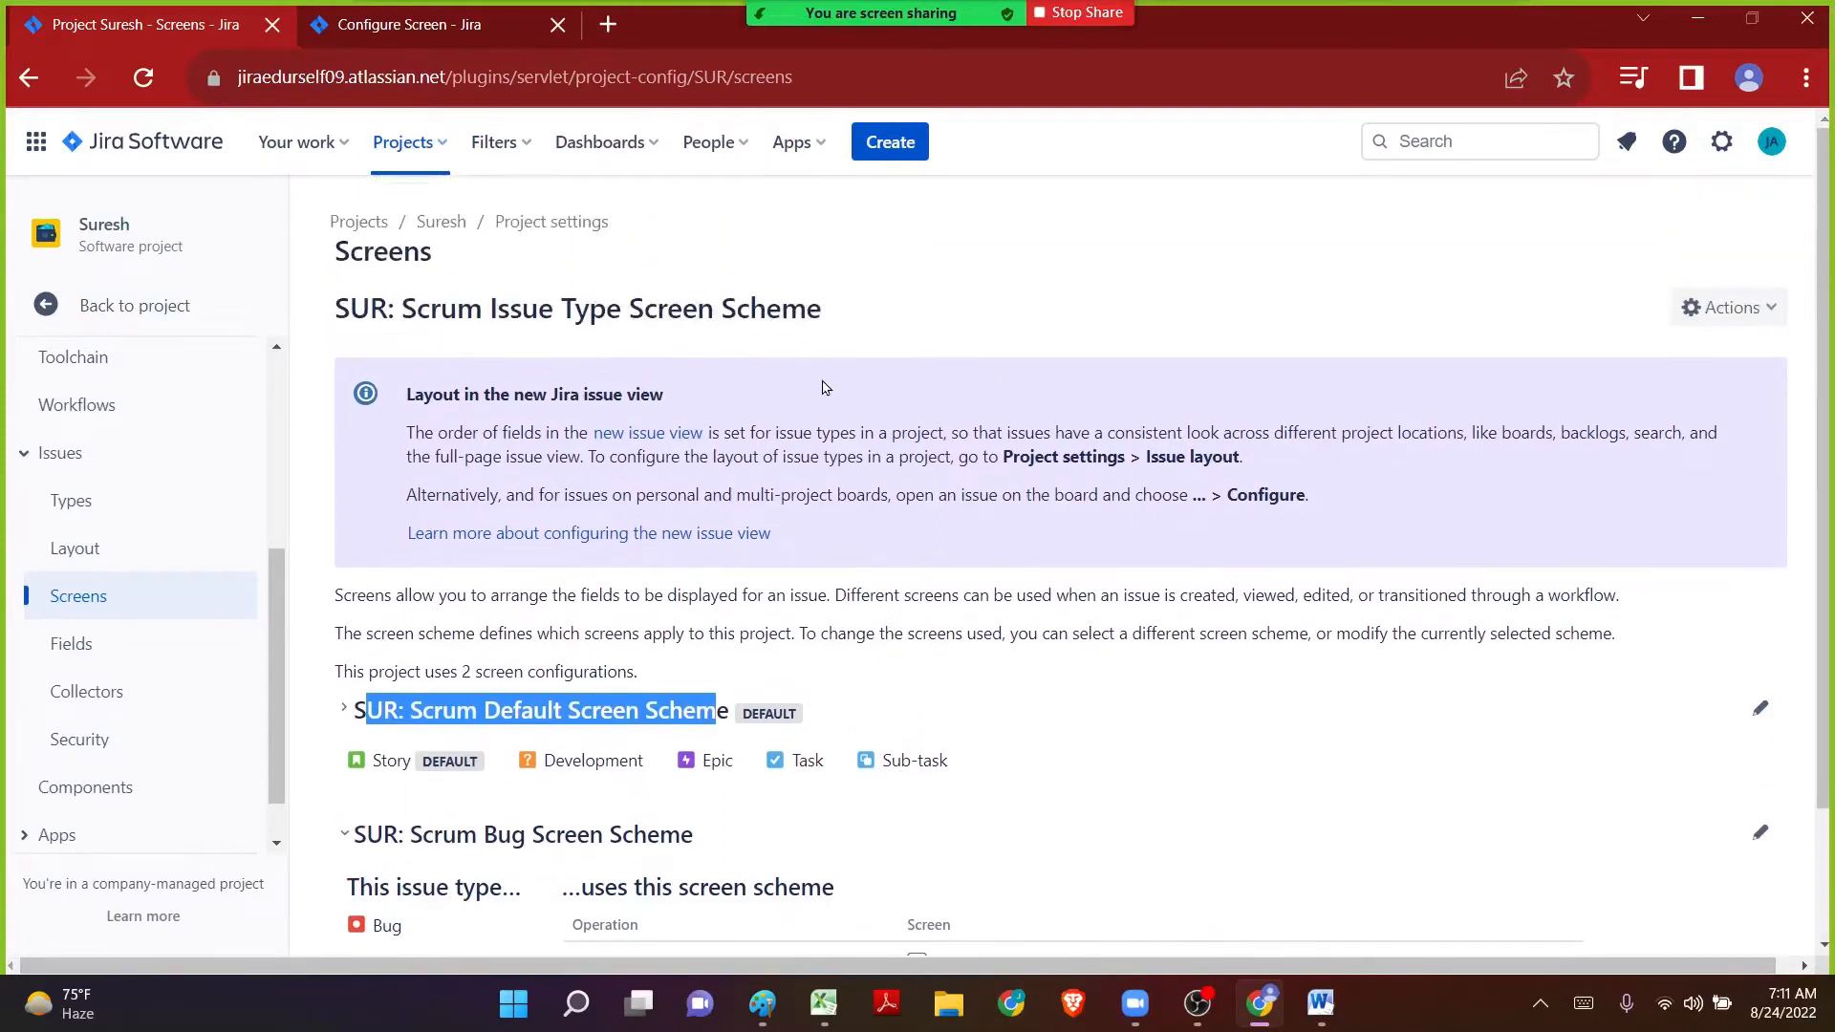
Review the SUR: Scrum Issue Type Screen Scheme name and the screen schemes listed under it.
{"action": "left_click_drag", "start_coordinate": [841, 319], "coordinate": [341, 312]}
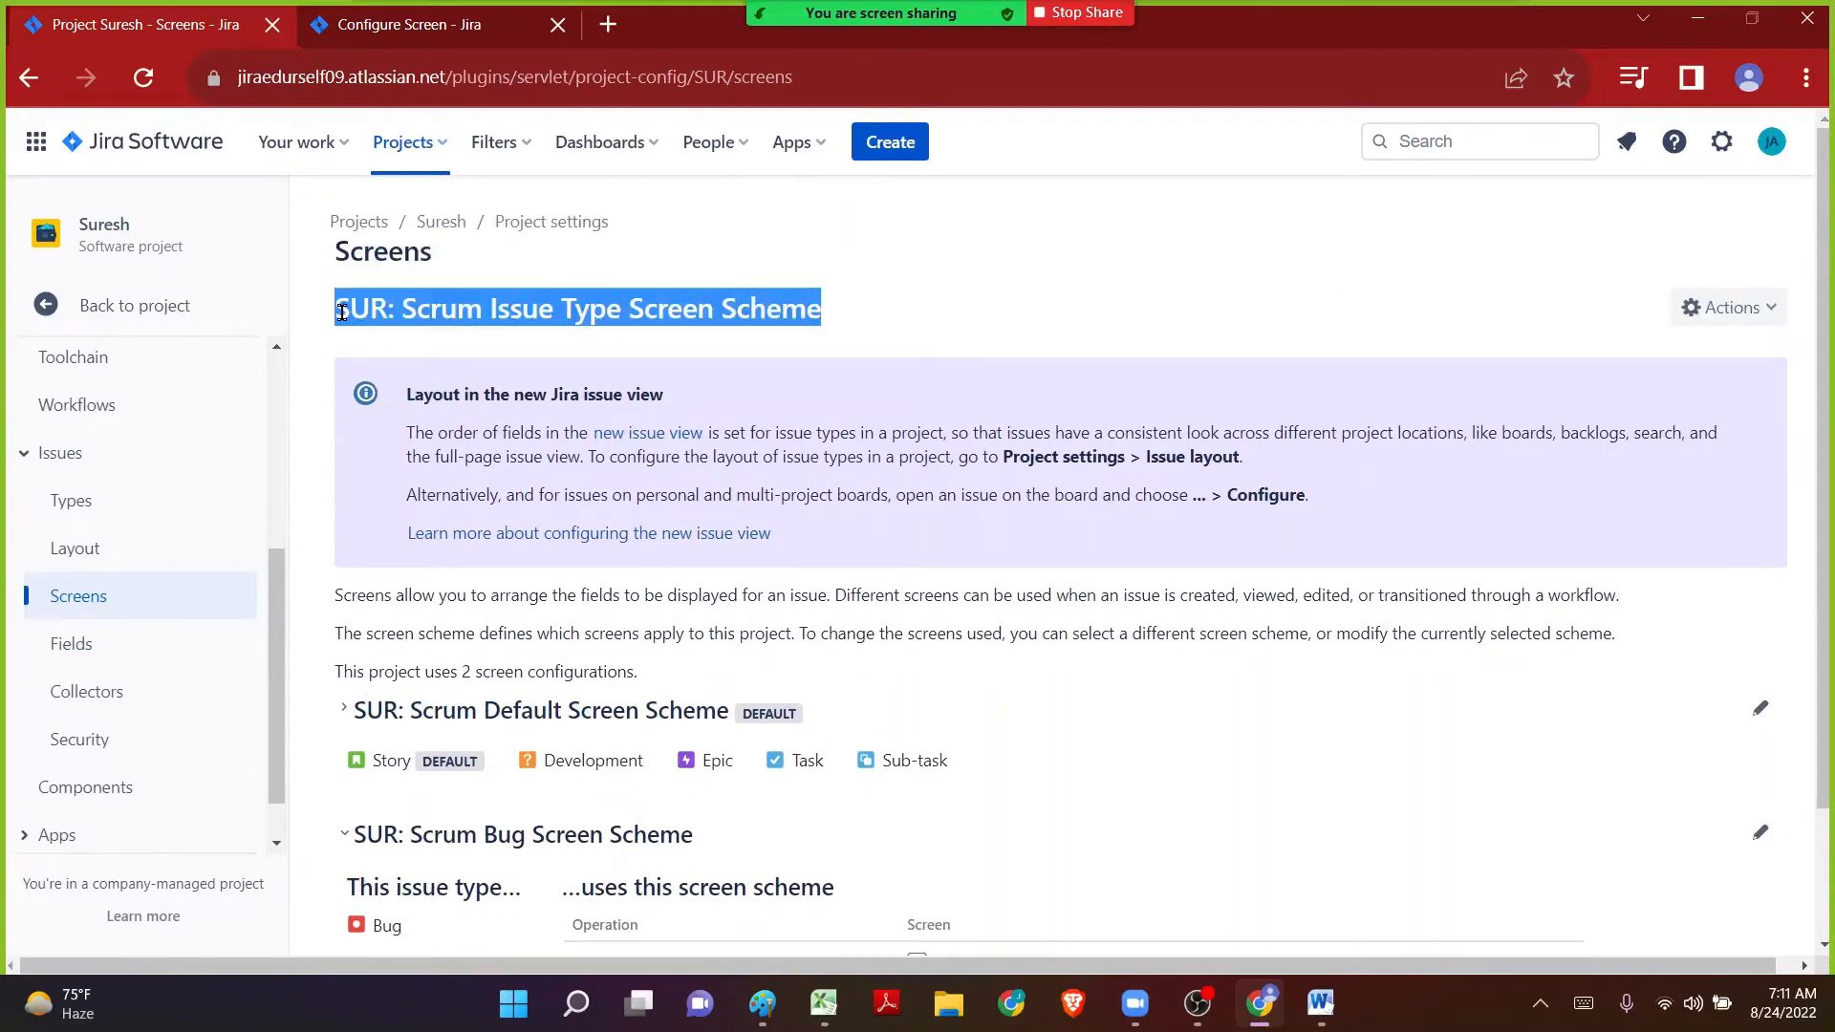
{"action": "scroll", "coordinate": [347, 322], "scroll_direction": "down", "scroll_amount": 1}
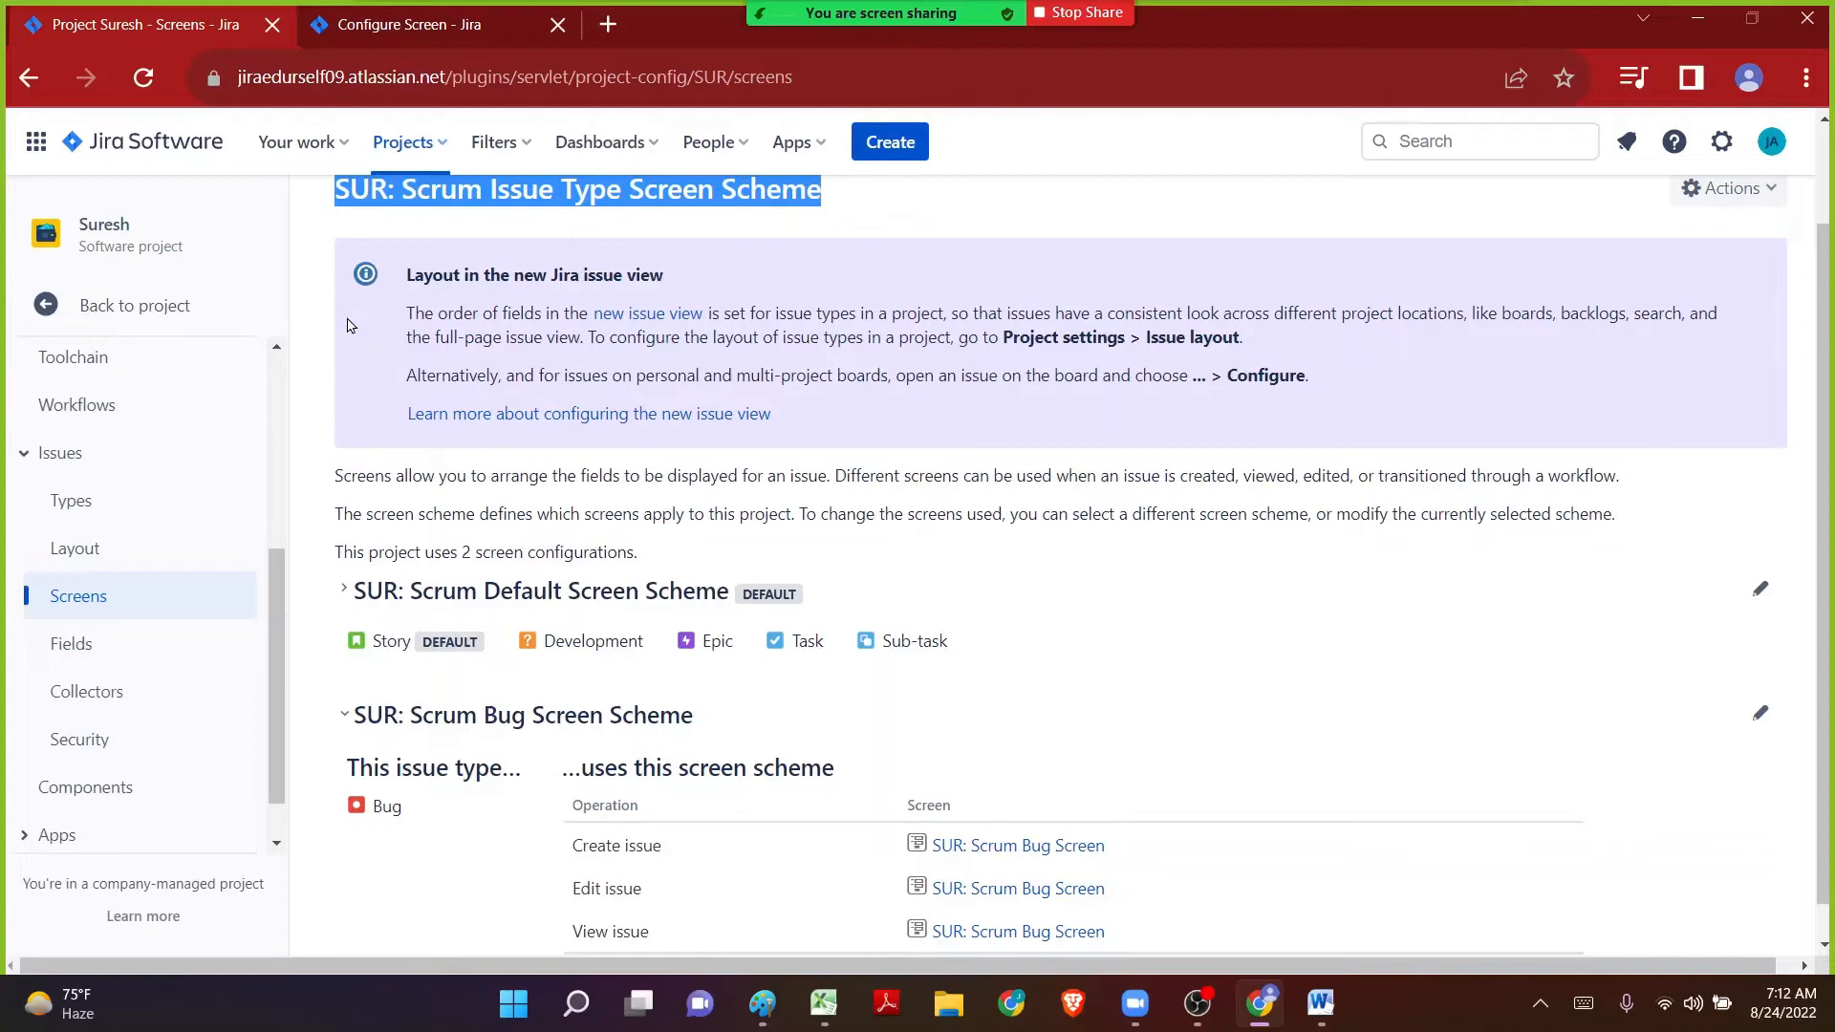
{"action": "left_click", "coordinate": [916, 210]}
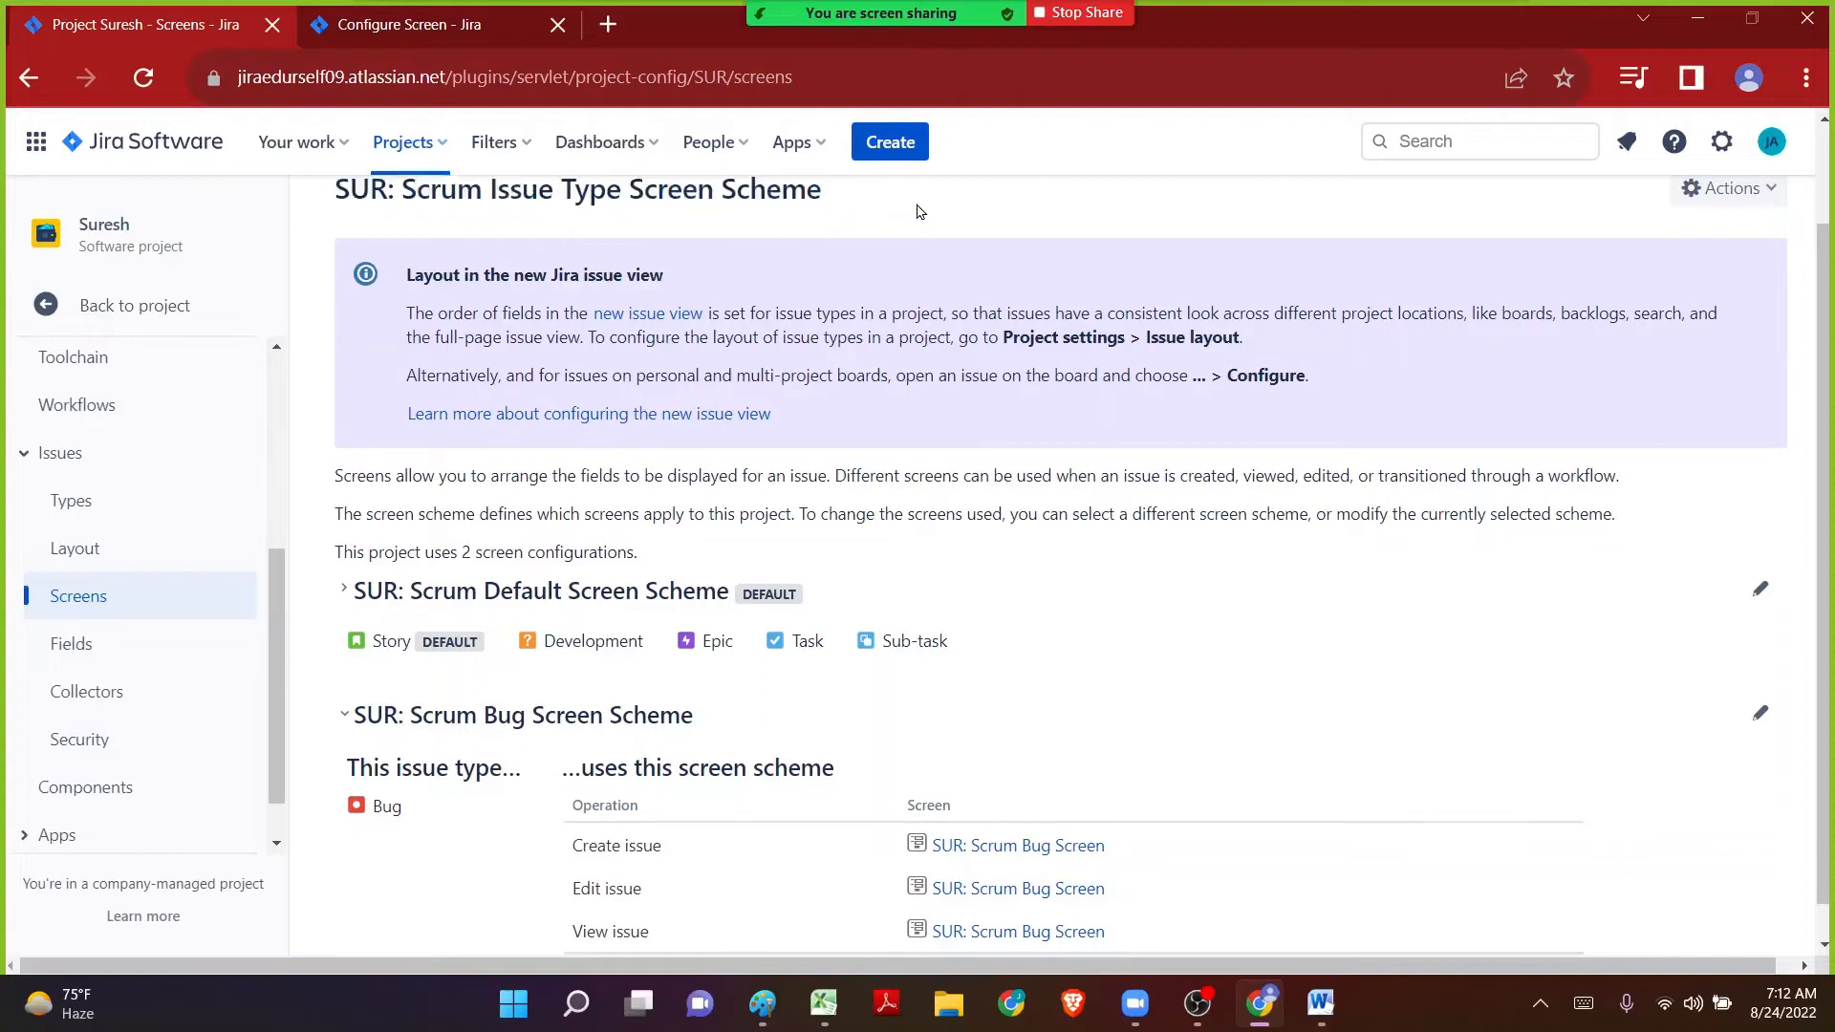
Close the Configure Screen browser tab and duplicate the tab showing the project's Screens page.
{"action": "left_click", "coordinate": [558, 24]}
{"action": "right_click", "coordinate": [214, 21]}
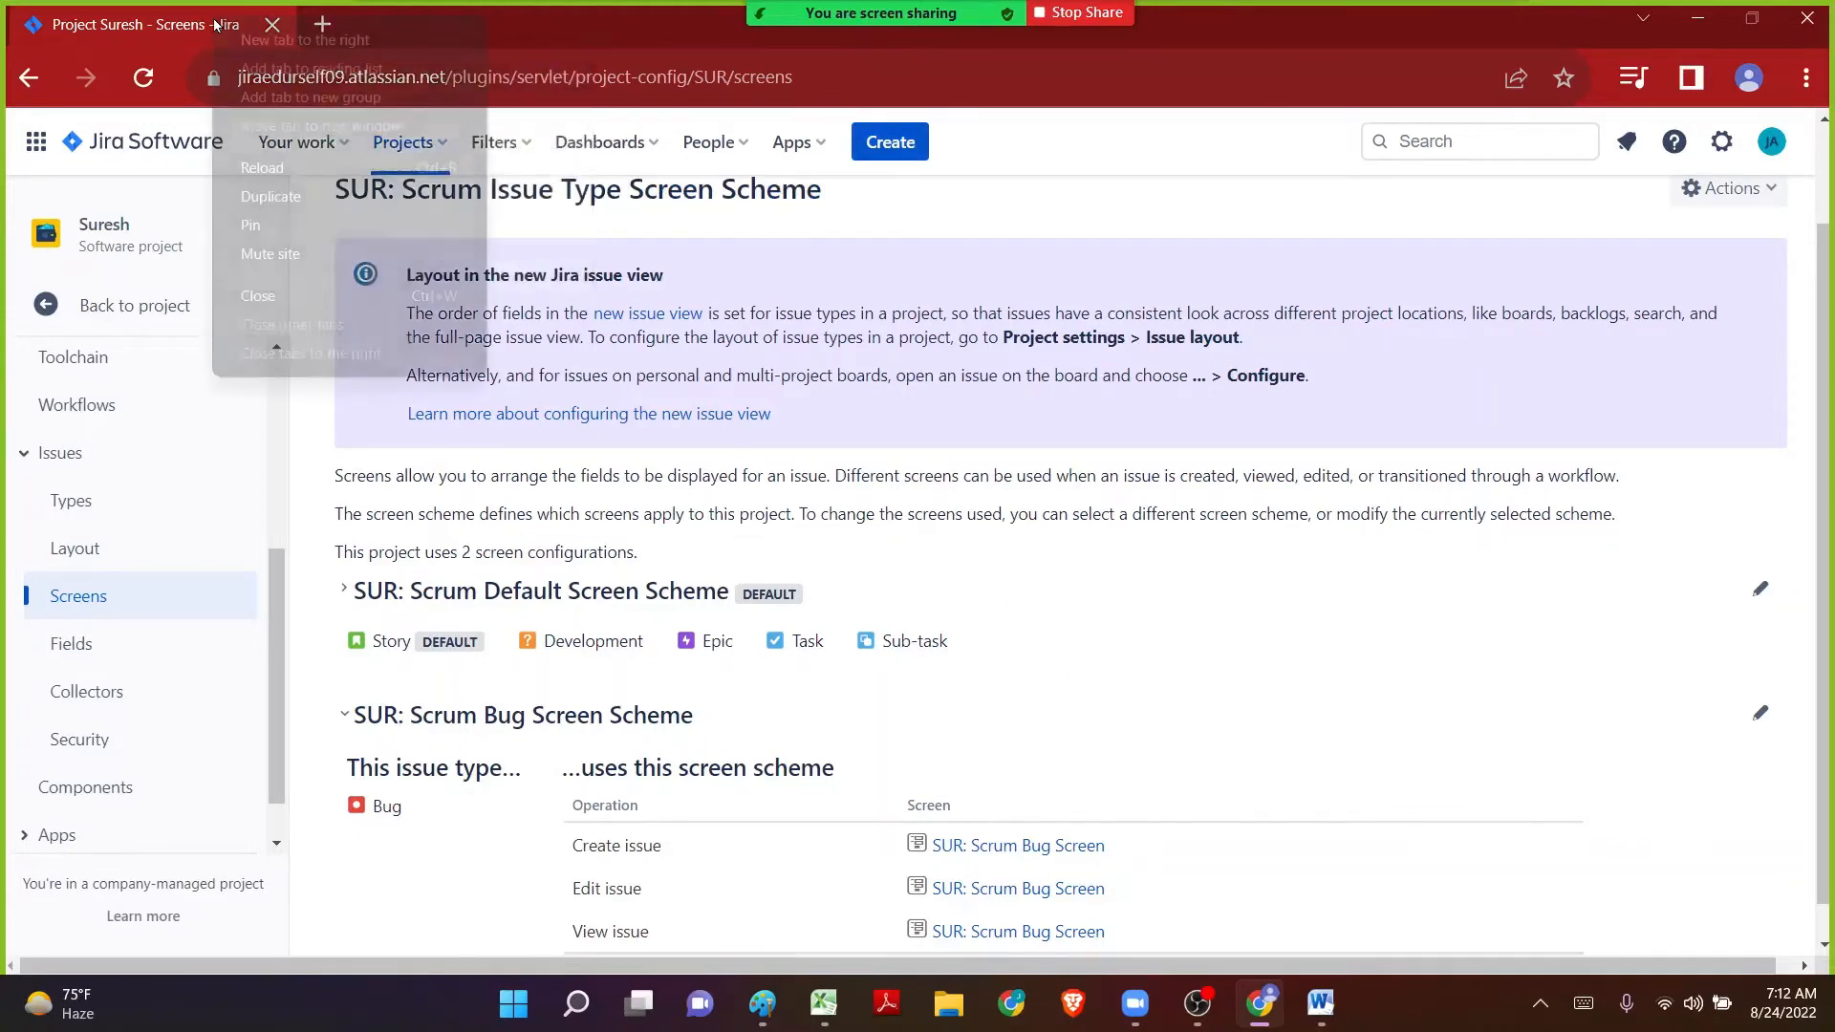
{"action": "left_click", "coordinate": [272, 196]}
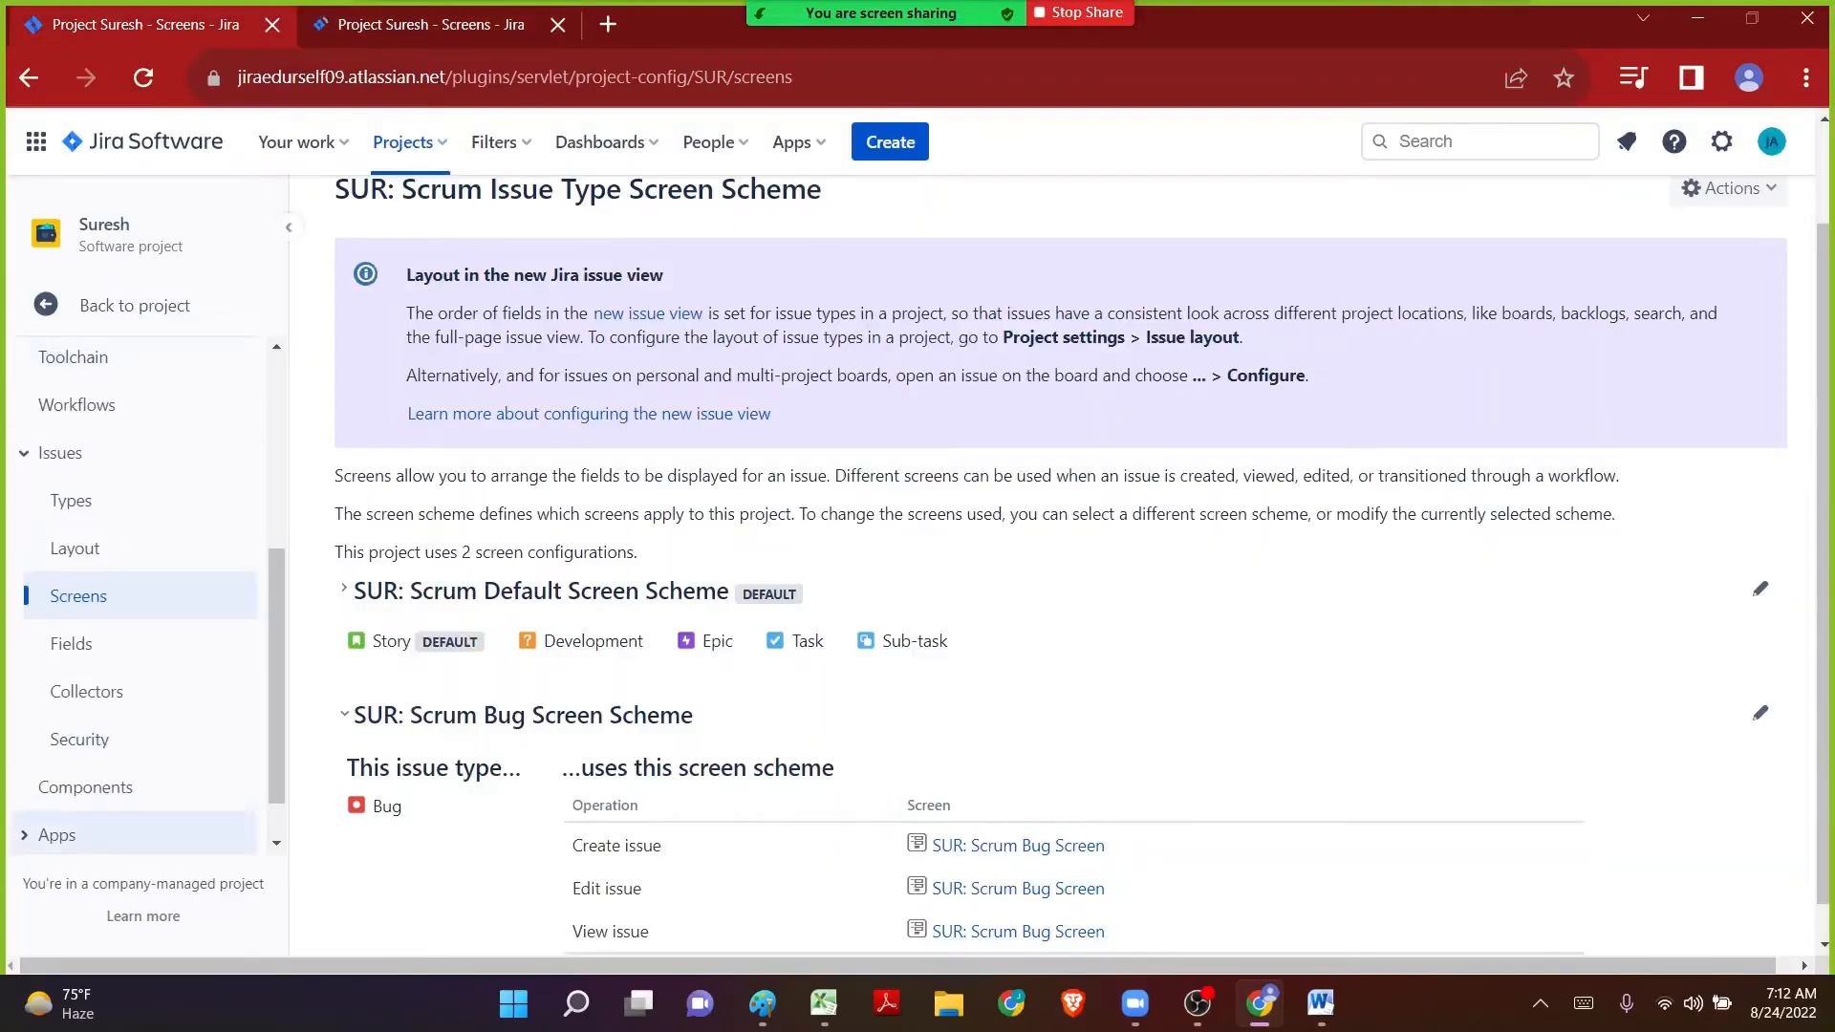
Check the SUR: Scrum Default Screen Scheme details and leave both it and SUR: Scrum Bug Screen Scheme collapsed.
{"action": "left_click", "coordinate": [345, 592]}
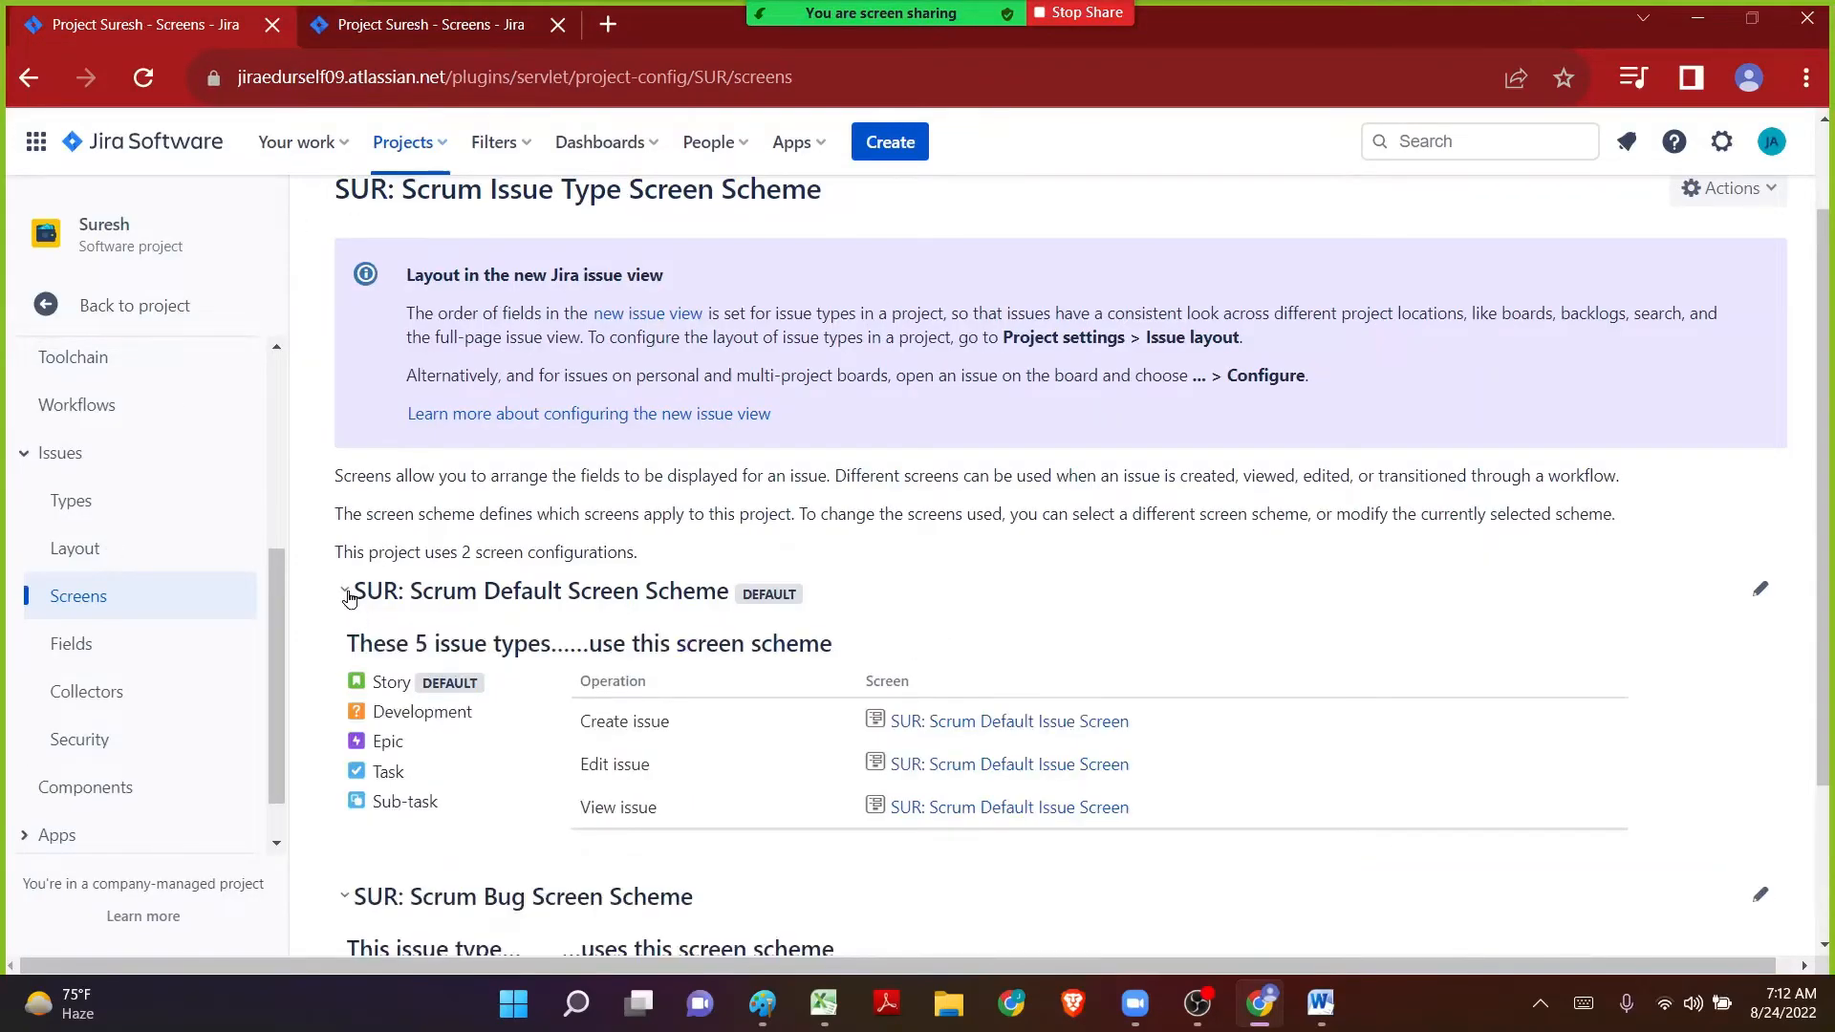
{"action": "left_click", "coordinate": [345, 592]}
{"action": "left_click", "coordinate": [345, 722]}
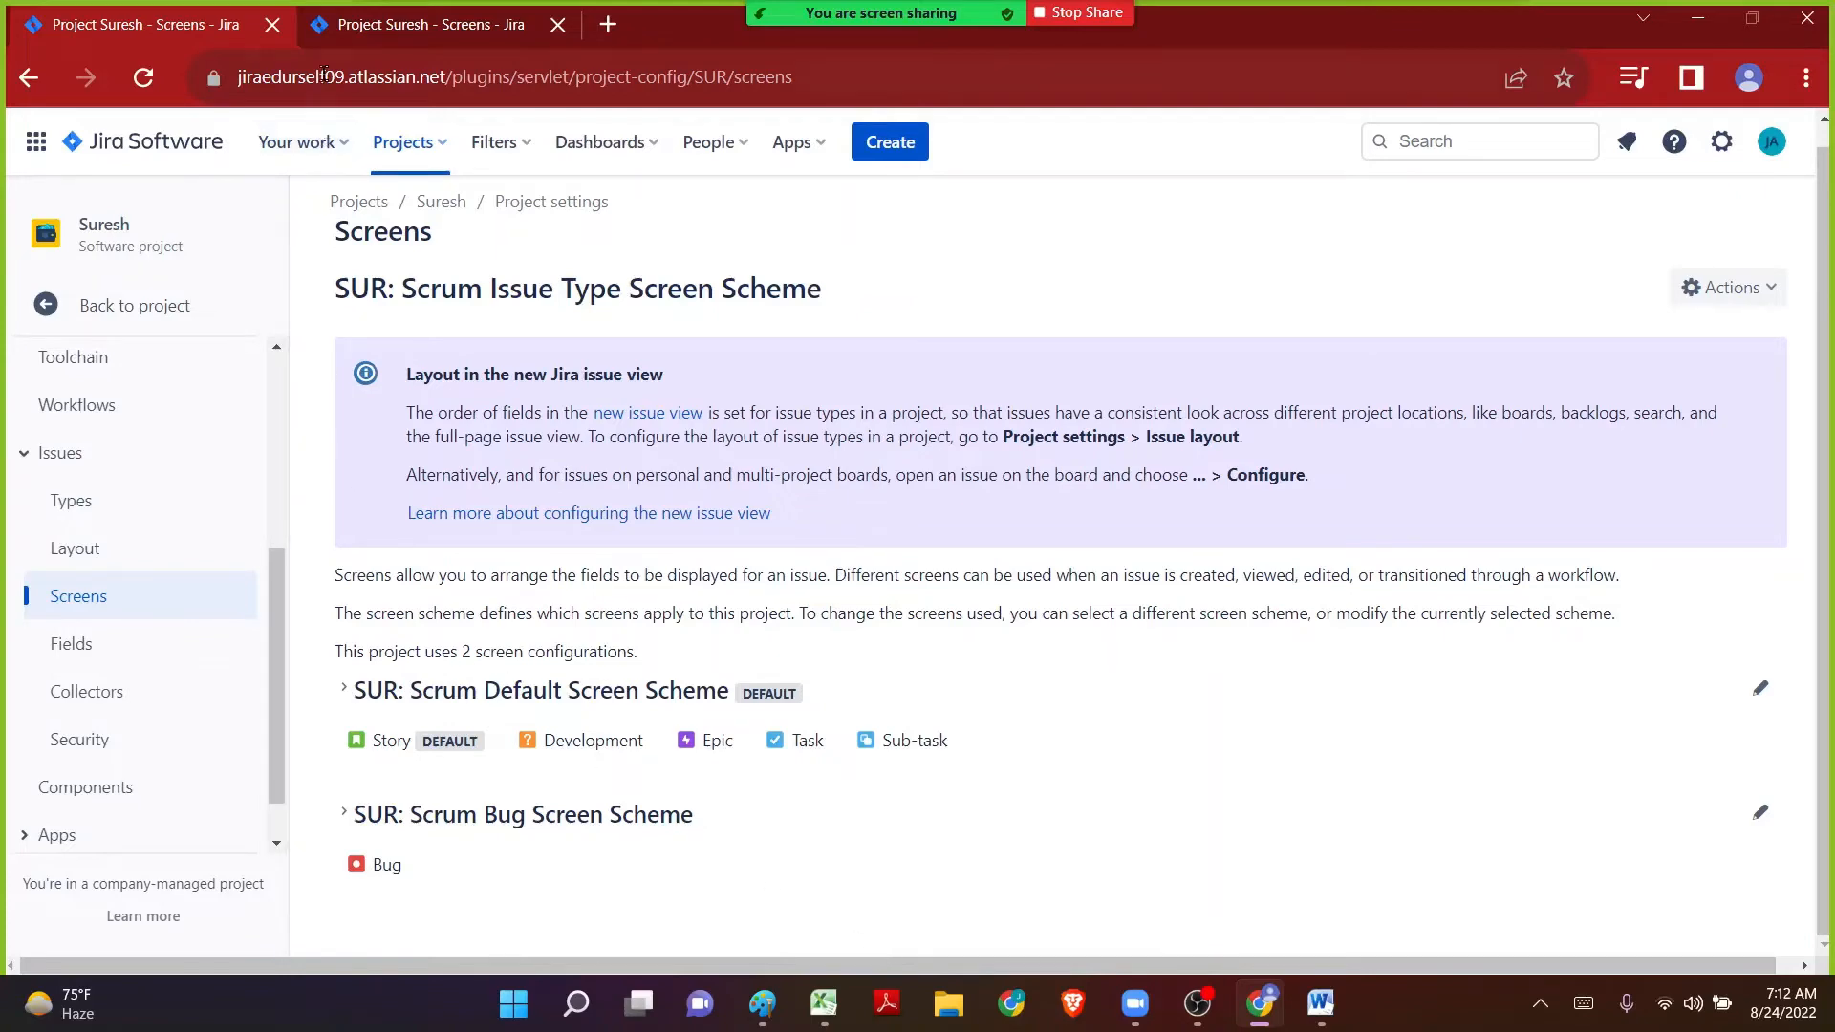
Open the Jira home page in the duplicated browser tab, review the new screen request in Word, and return to Jira.
{"action": "left_click", "coordinate": [347, 29]}
{"action": "left_click", "coordinate": [137, 142]}
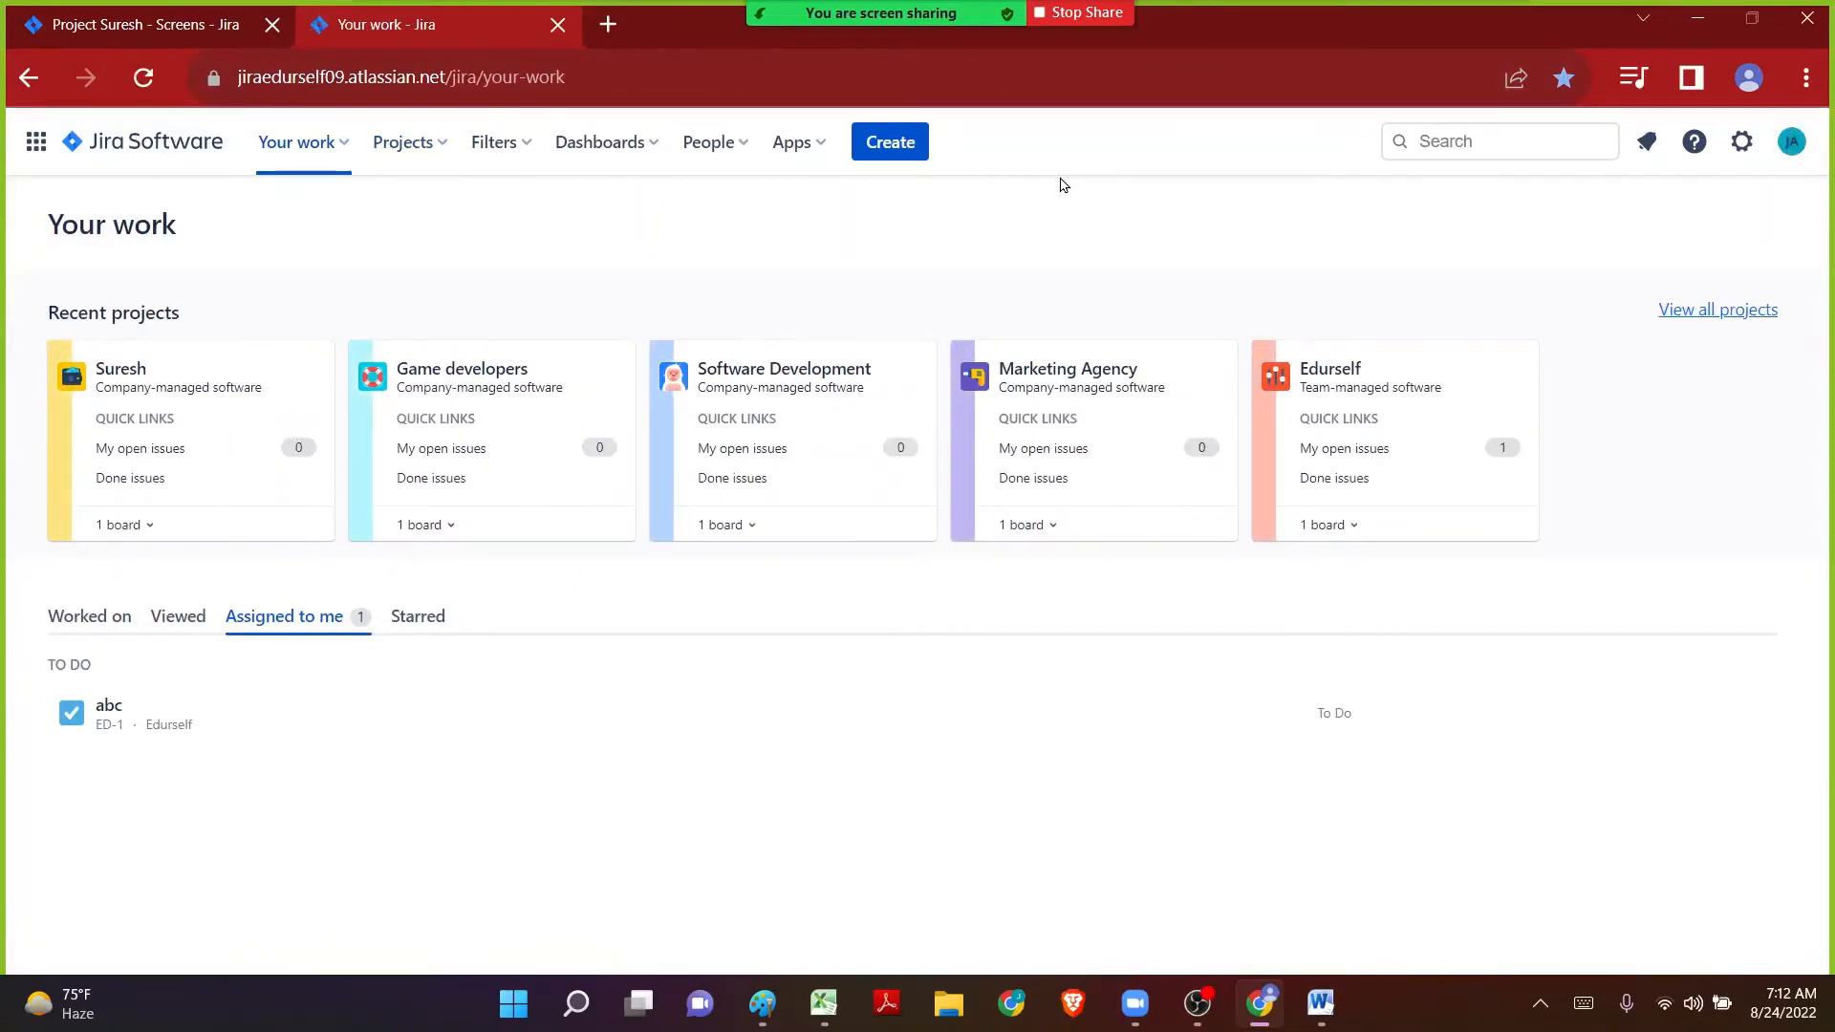
{"action": "left_click", "coordinate": [1341, 1012]}
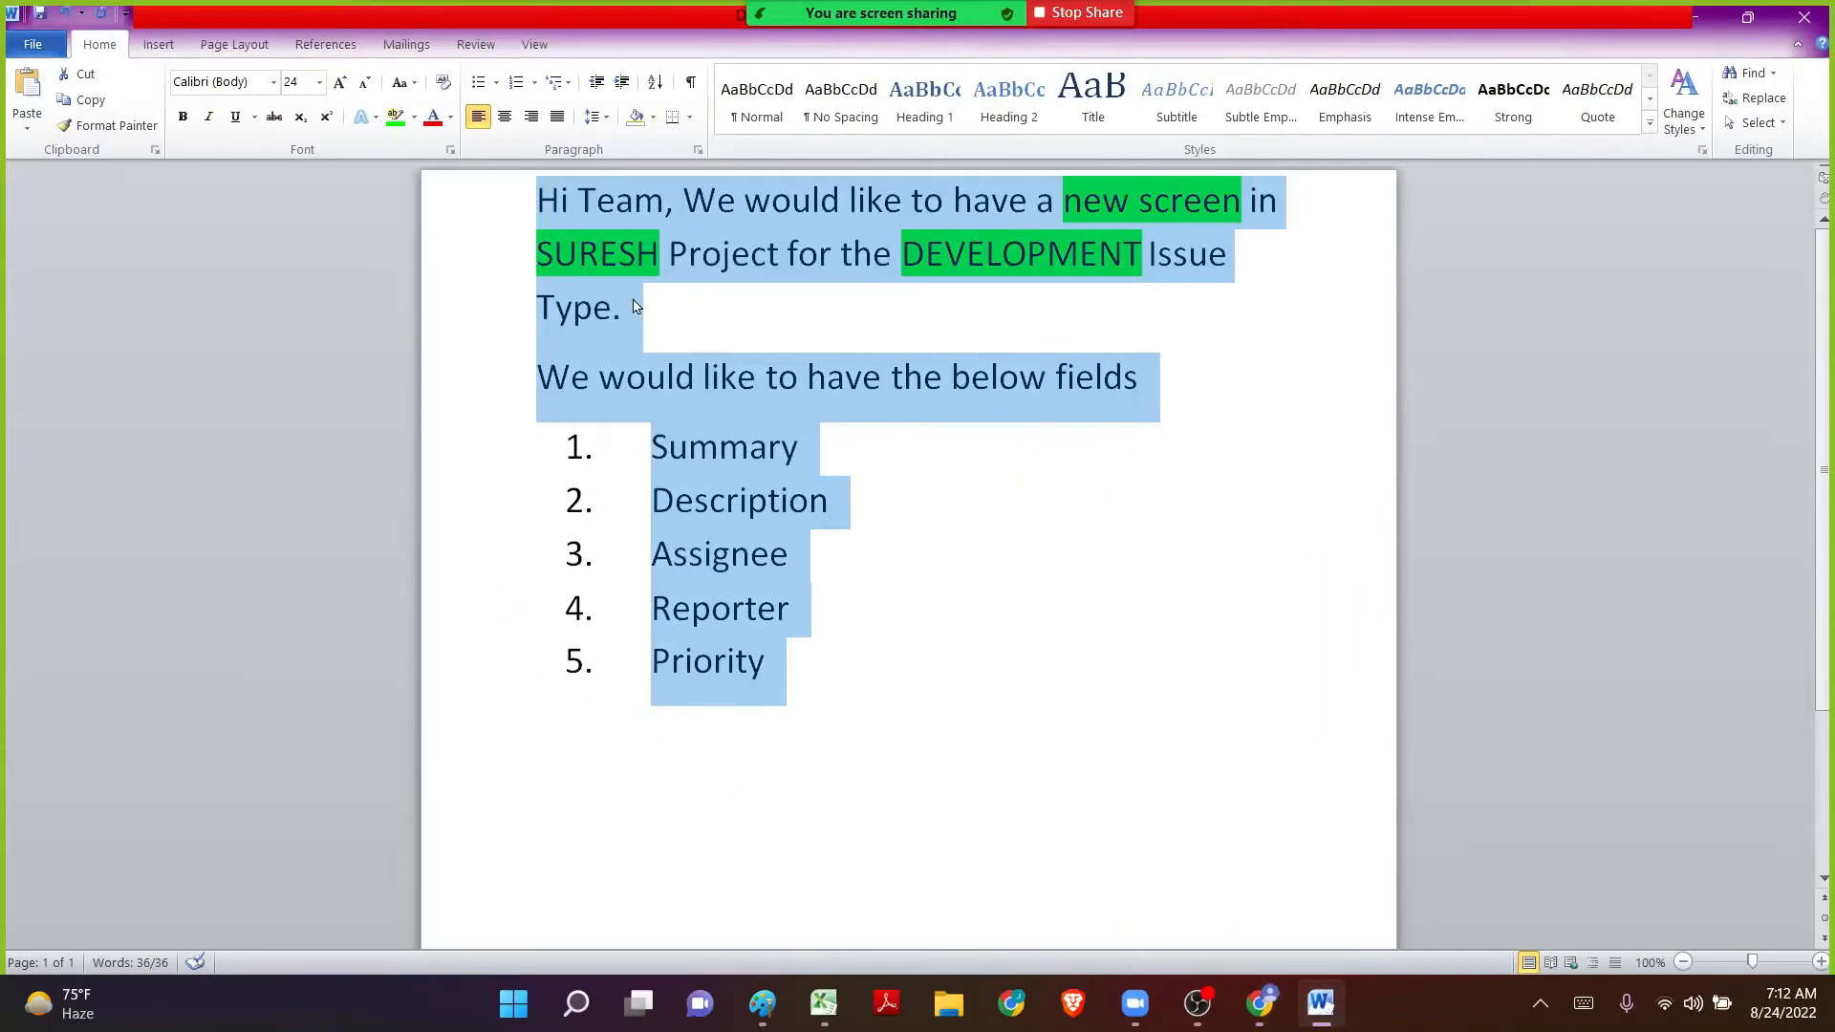
{"action": "left_click", "coordinate": [1688, 19]}
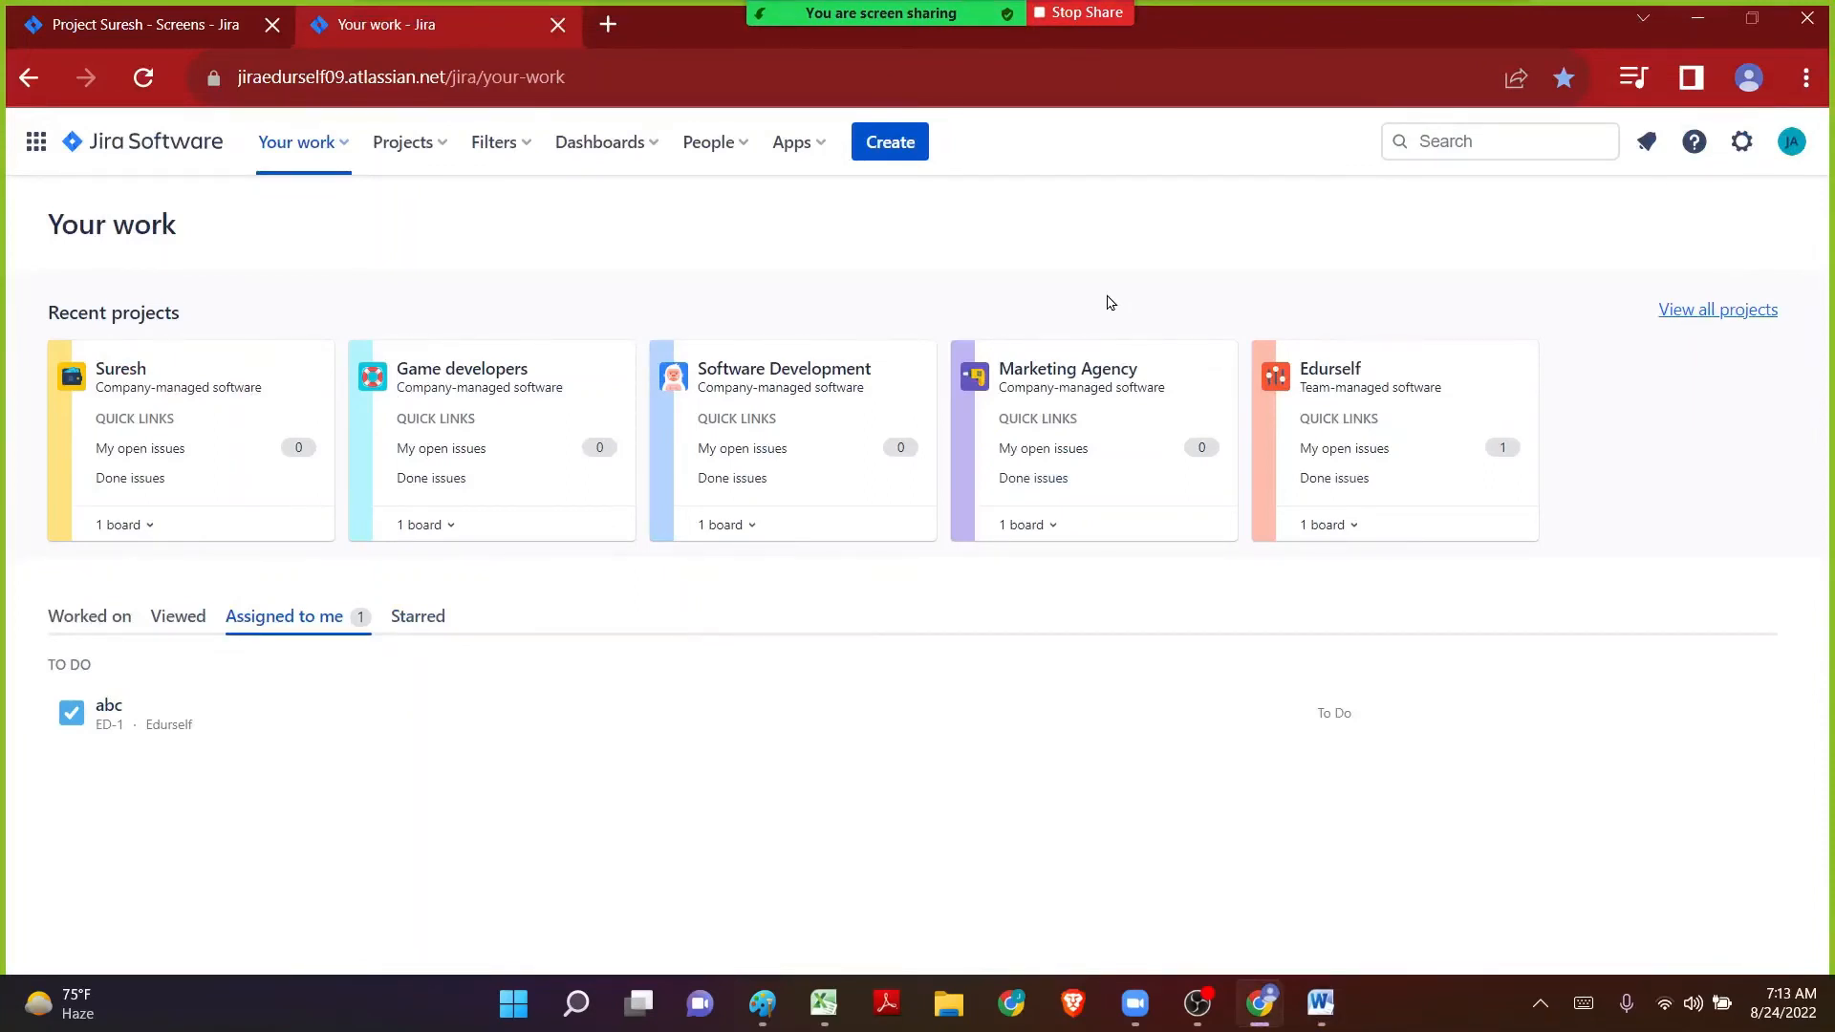
Open the site-wide Screens list in Jira's issue settings.
{"action": "left_click", "coordinate": [1741, 141]}
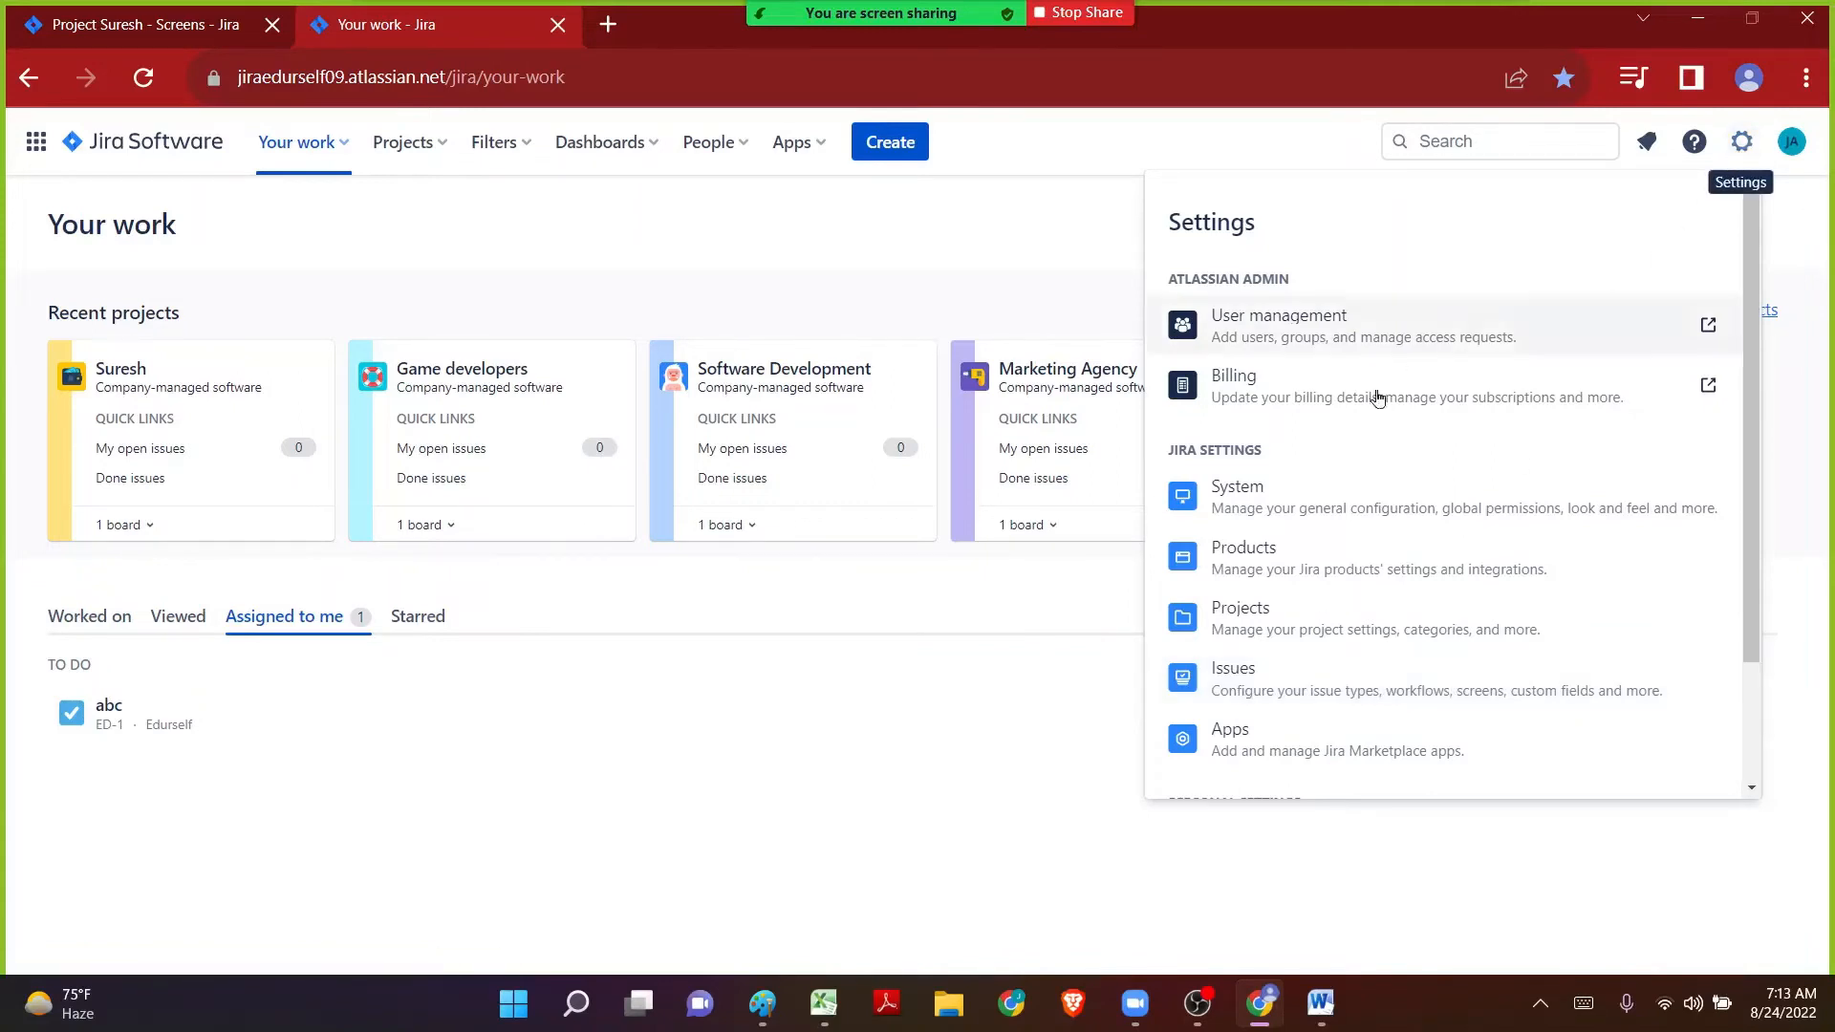
{"action": "left_click", "coordinate": [1244, 673]}
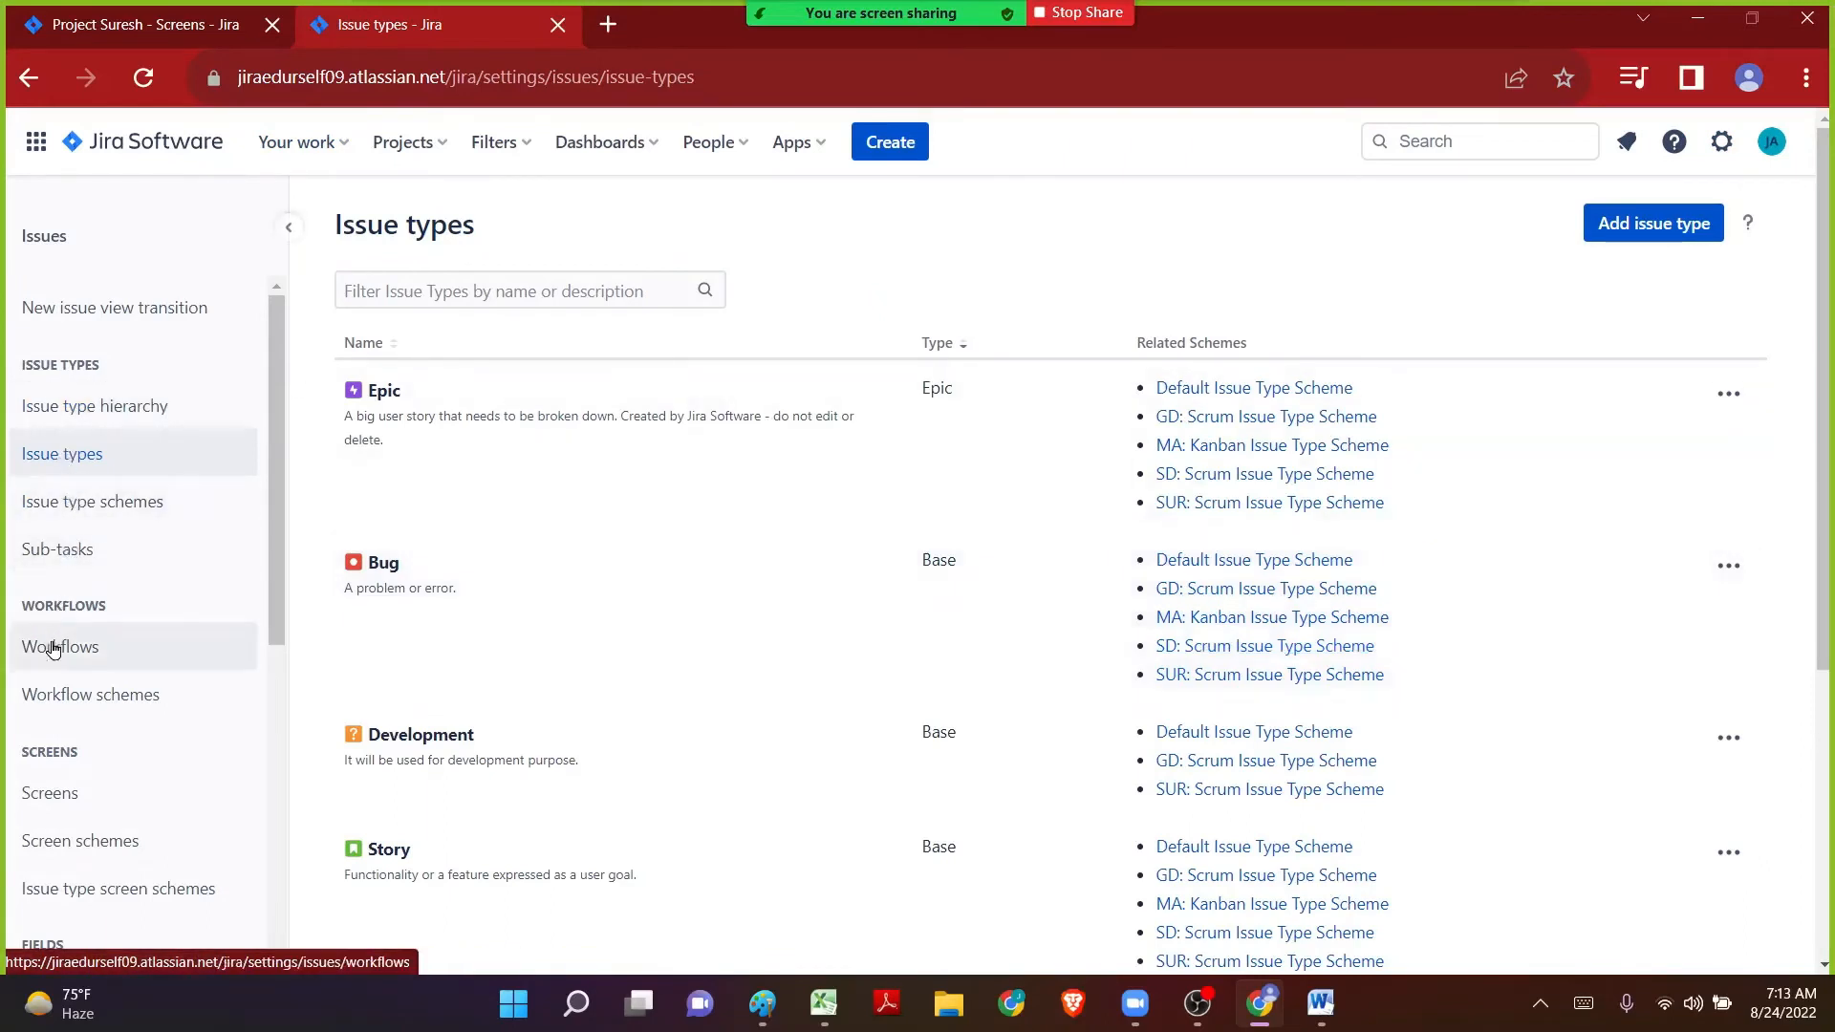
{"action": "scroll", "coordinate": [52, 640], "scroll_direction": "down", "scroll_amount": 2}
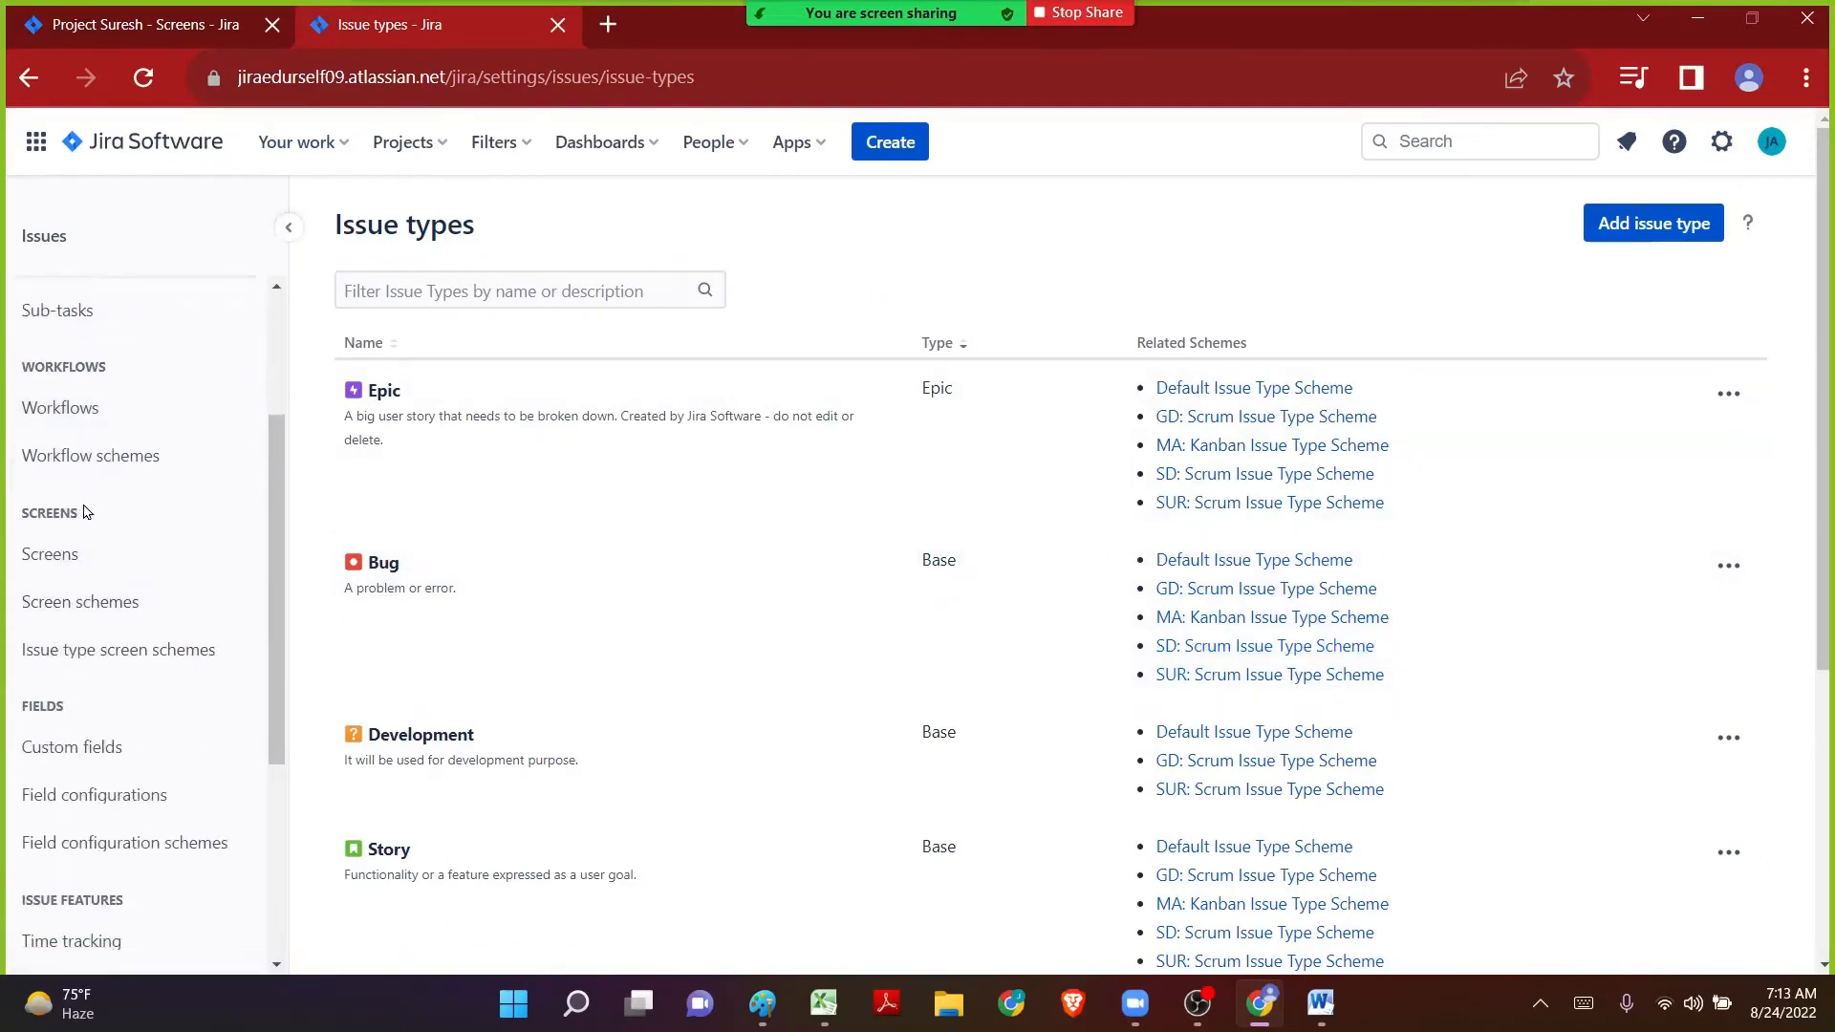
{"action": "left_click_drag", "start_coordinate": [85, 513], "coordinate": [17, 516]}
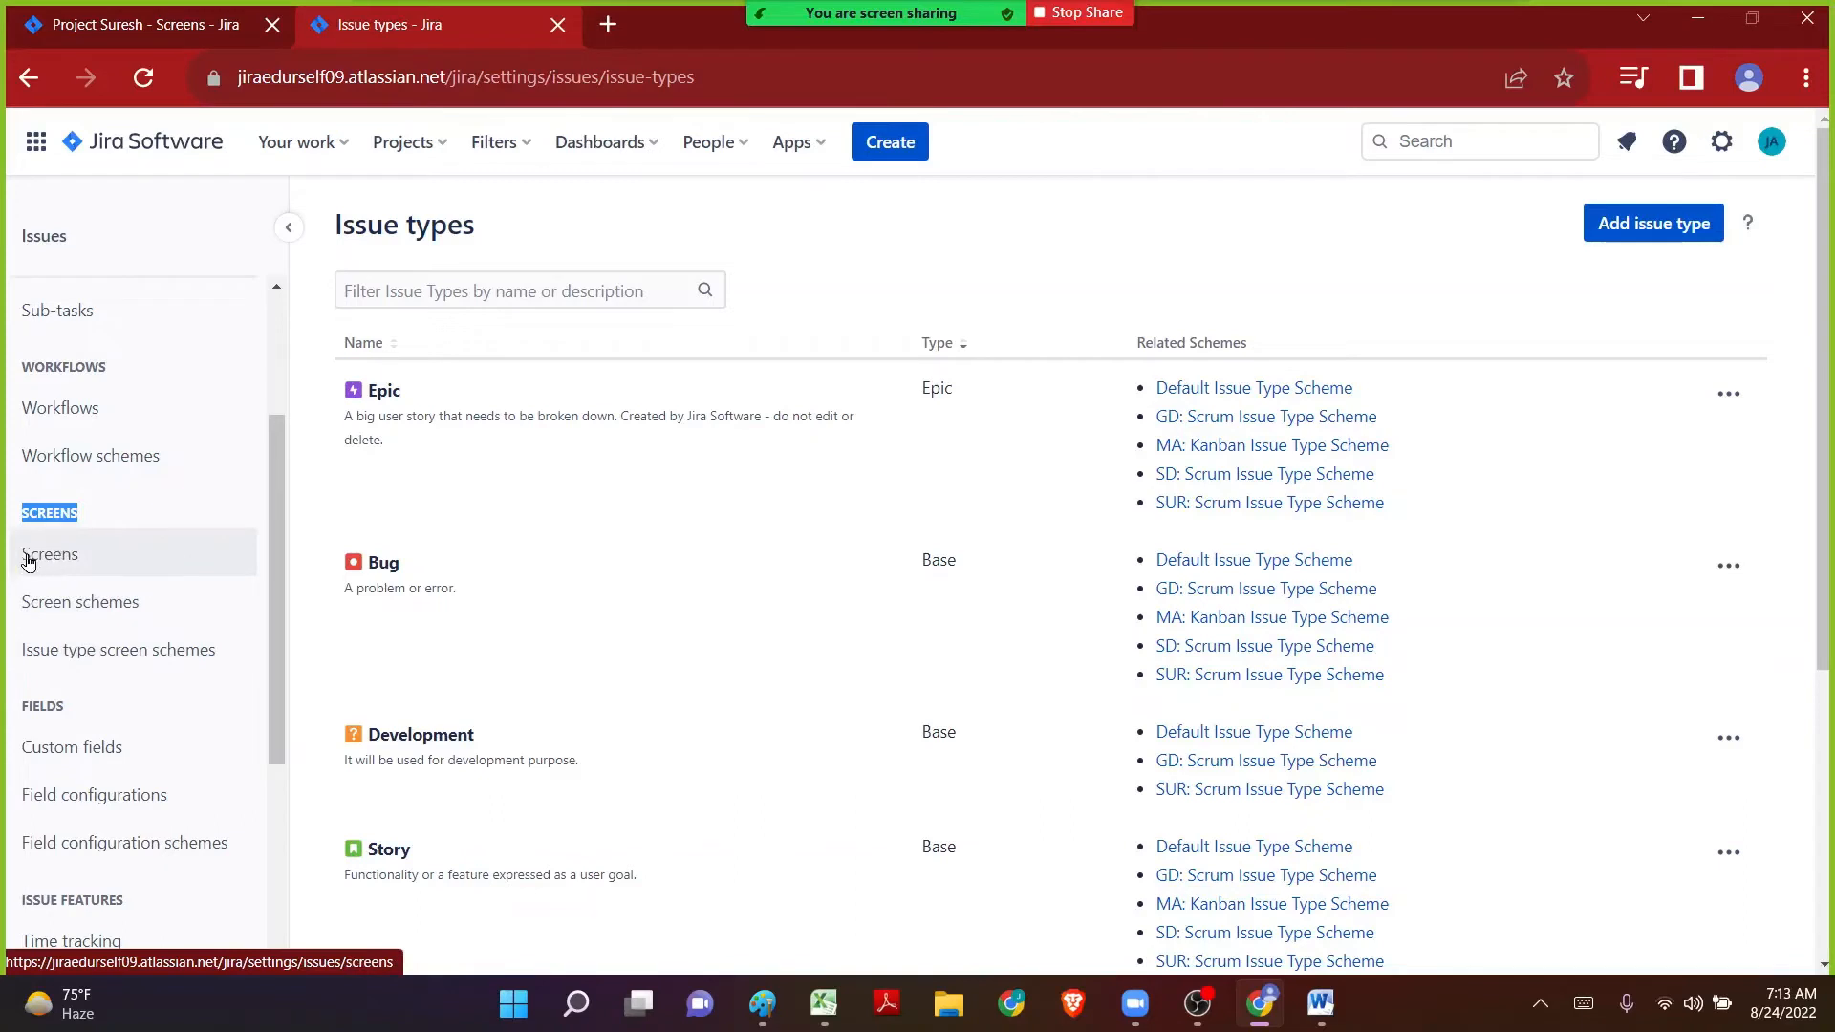
{"action": "left_click", "coordinate": [108, 561]}
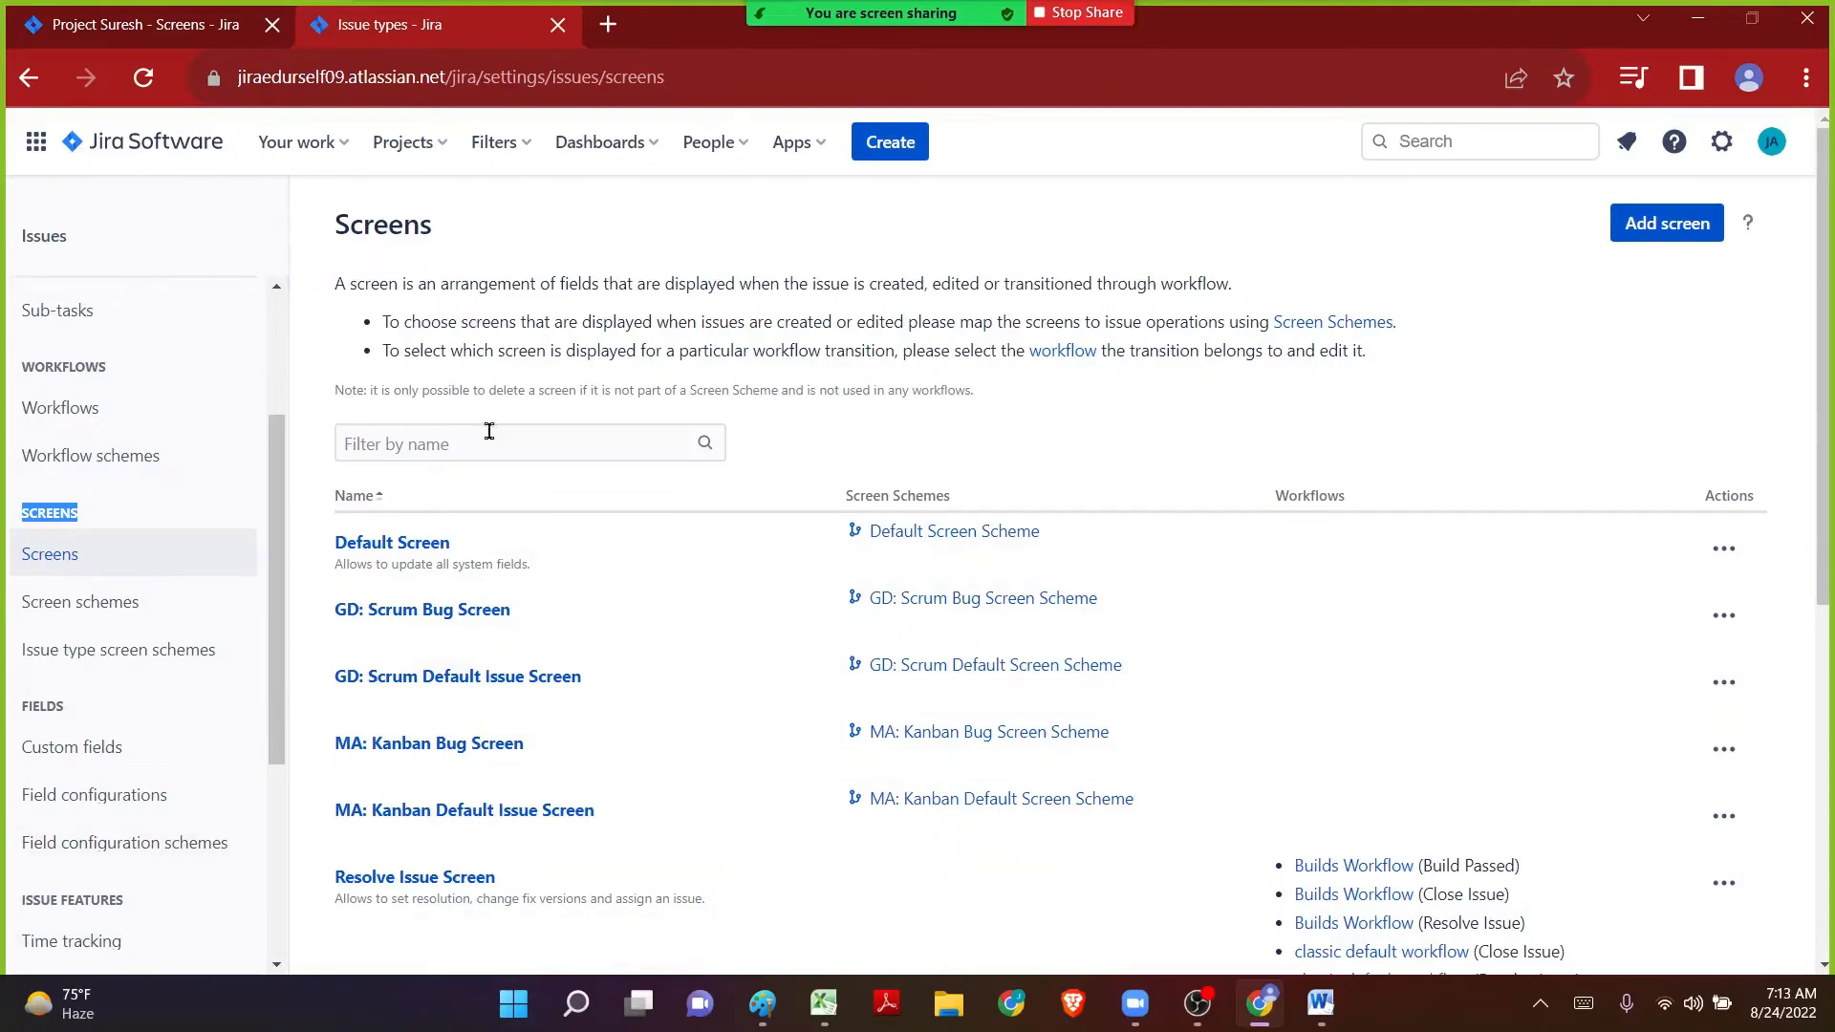
Start adding a screen and enter SUR: Development Screen as its name.
{"action": "left_click", "coordinate": [1622, 231]}
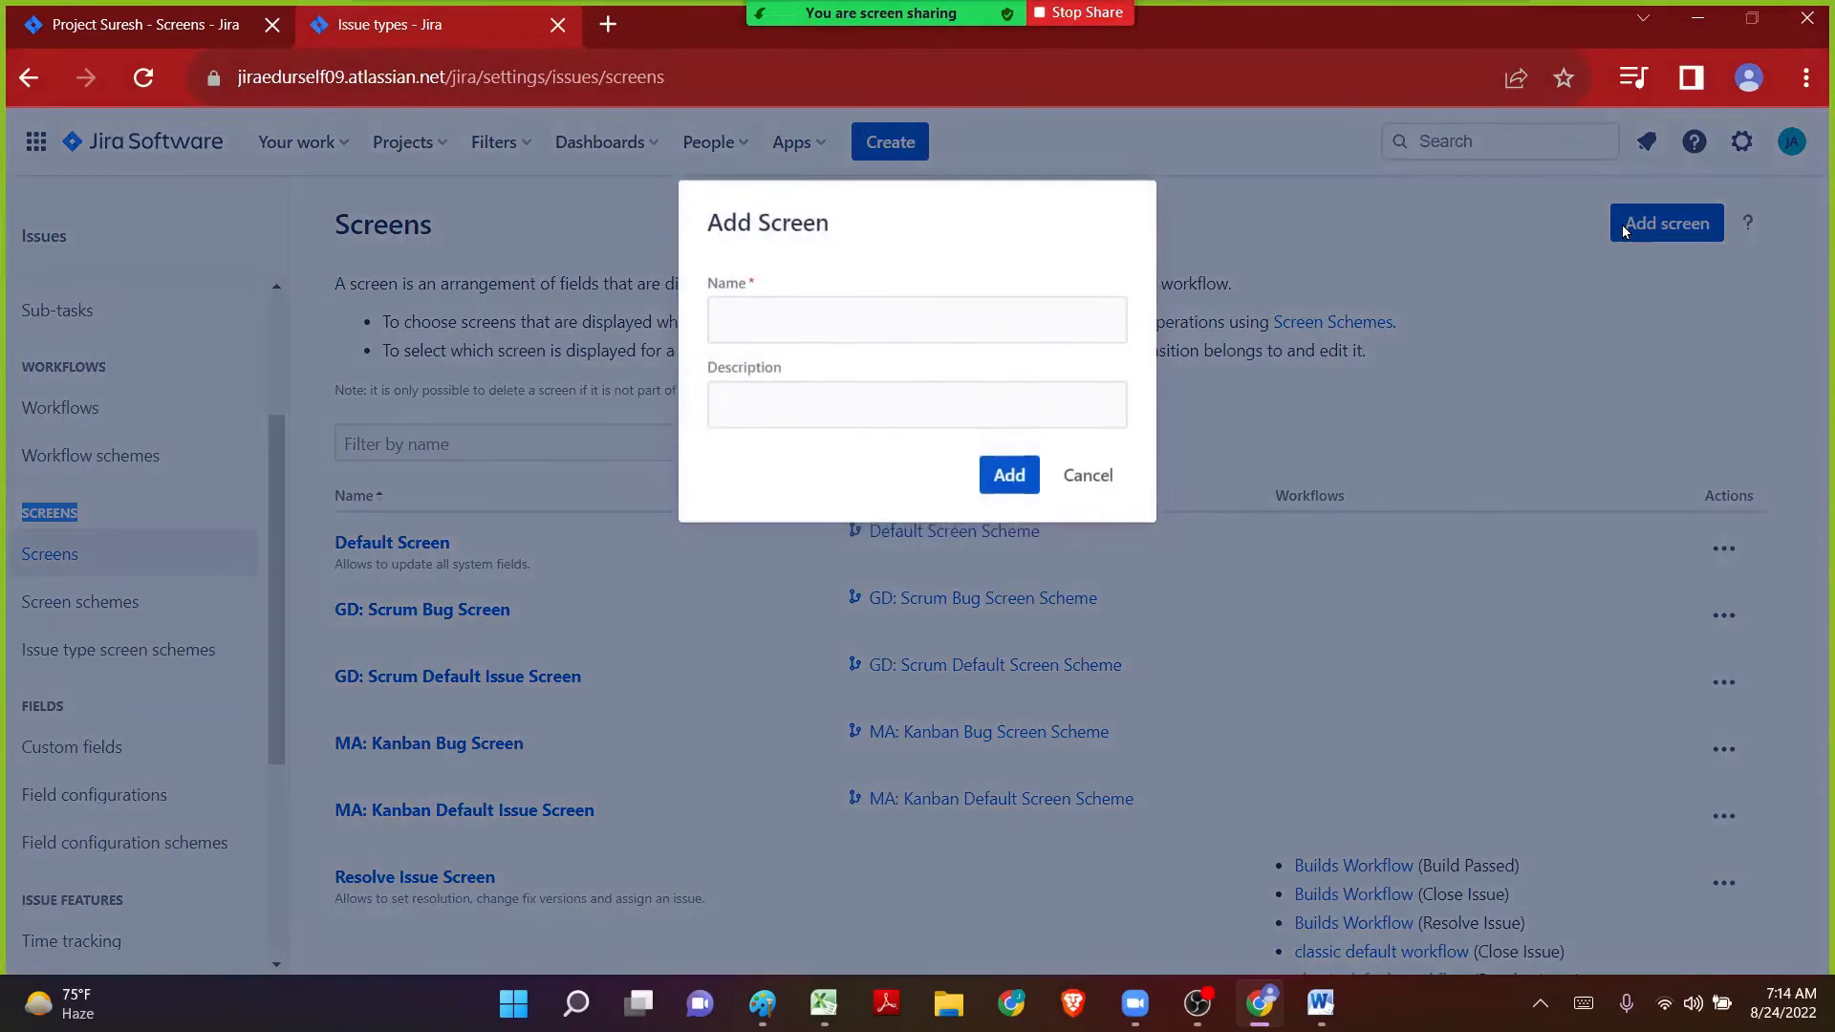
{"action": "left_click", "coordinate": [760, 320]}
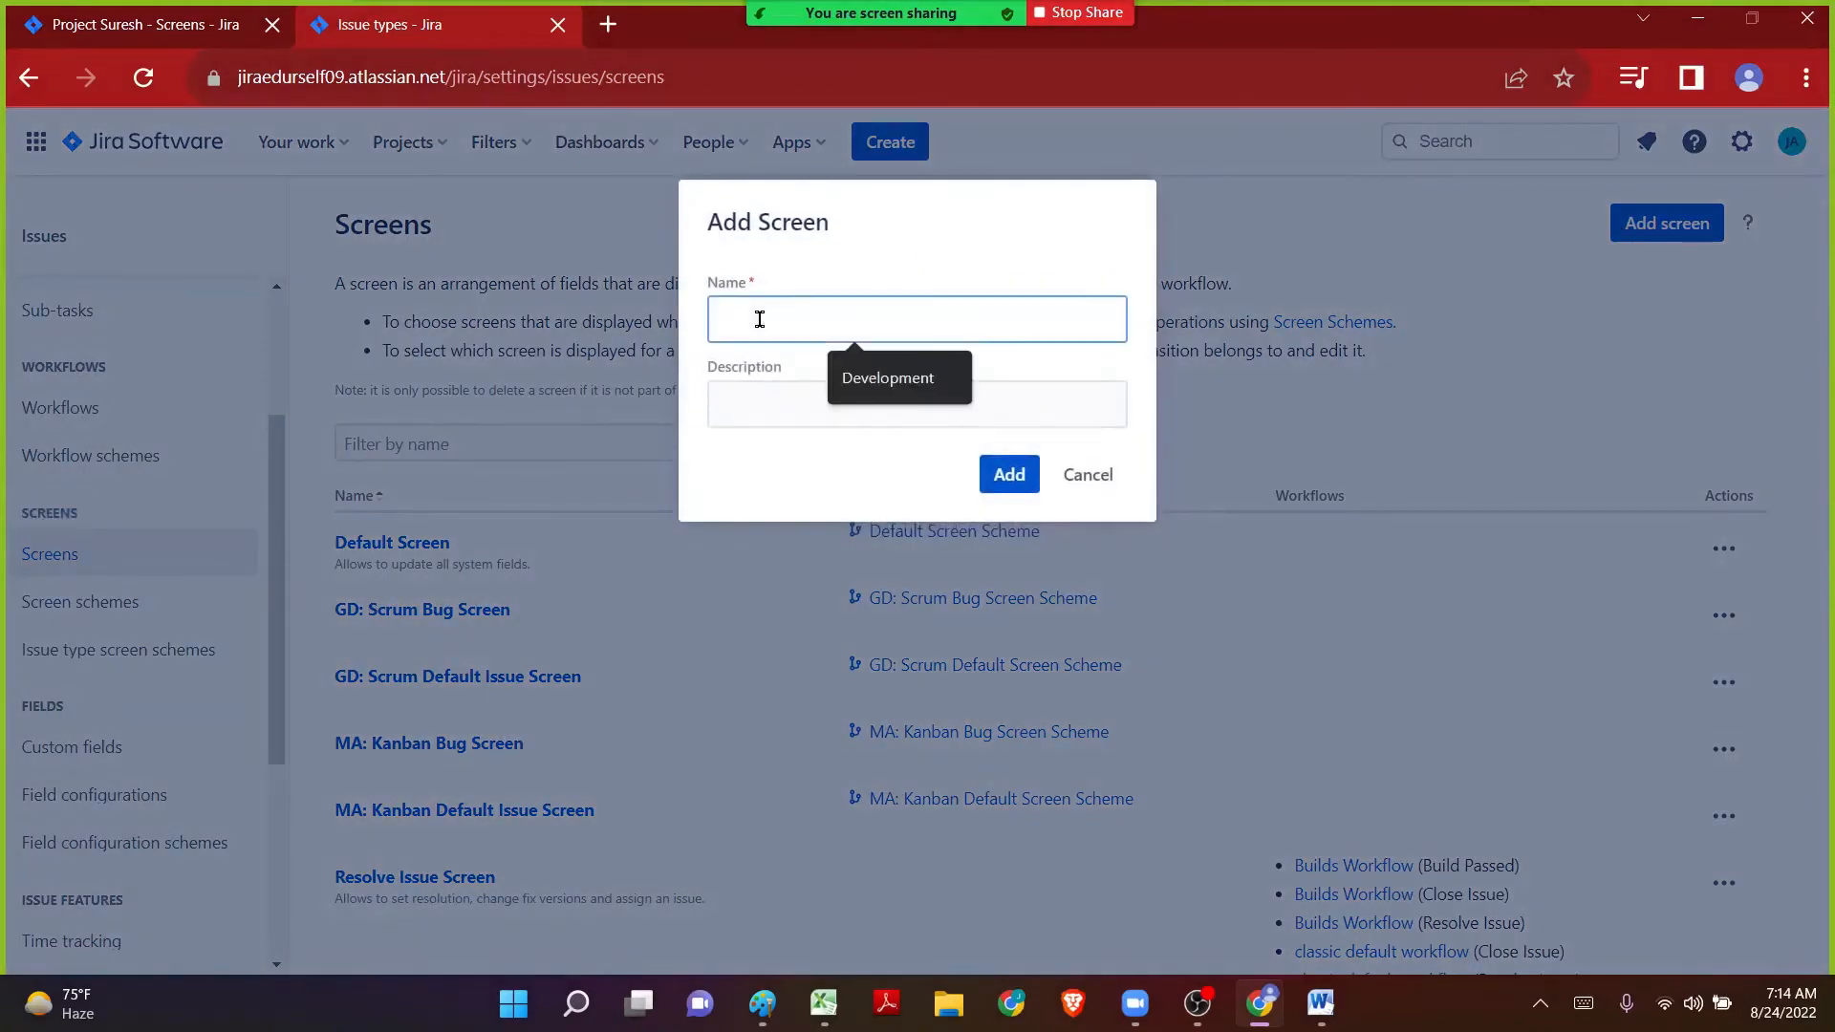
{"action": "type", "text": "SO"}
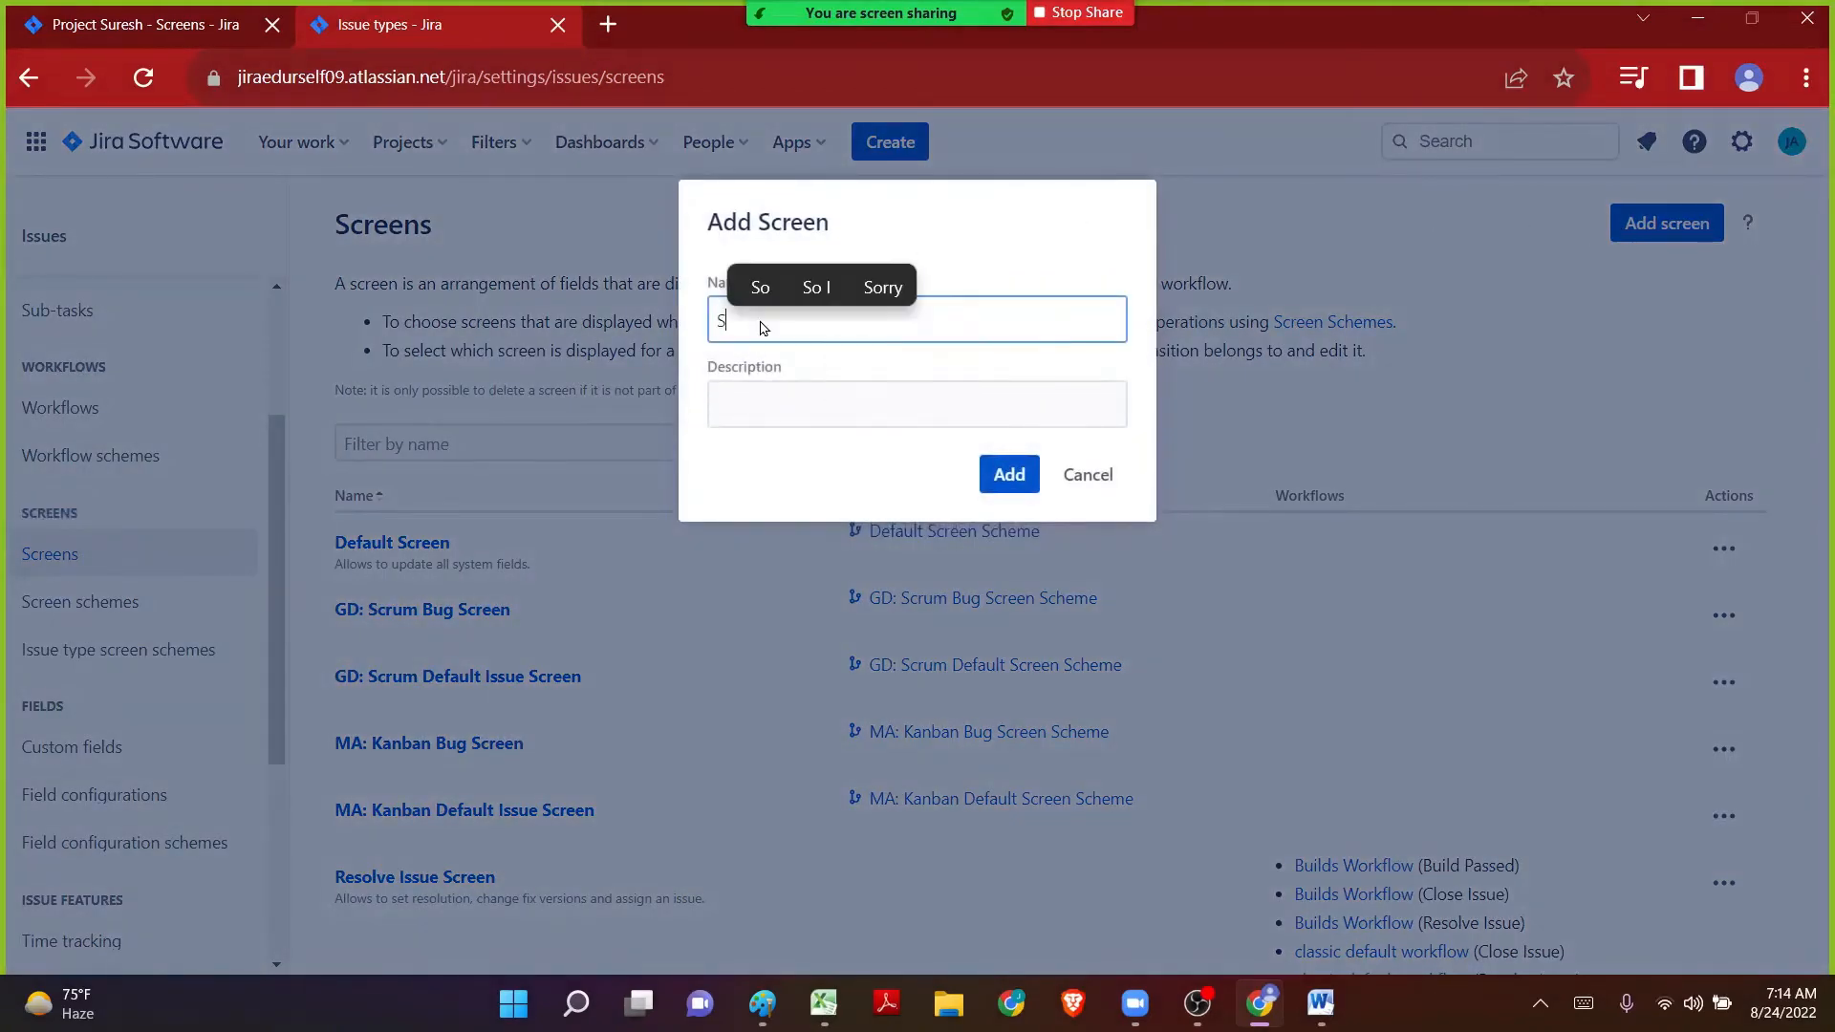
{"action": "key", "text": "BackSpace"}
{"action": "type", "text": "UR:"}
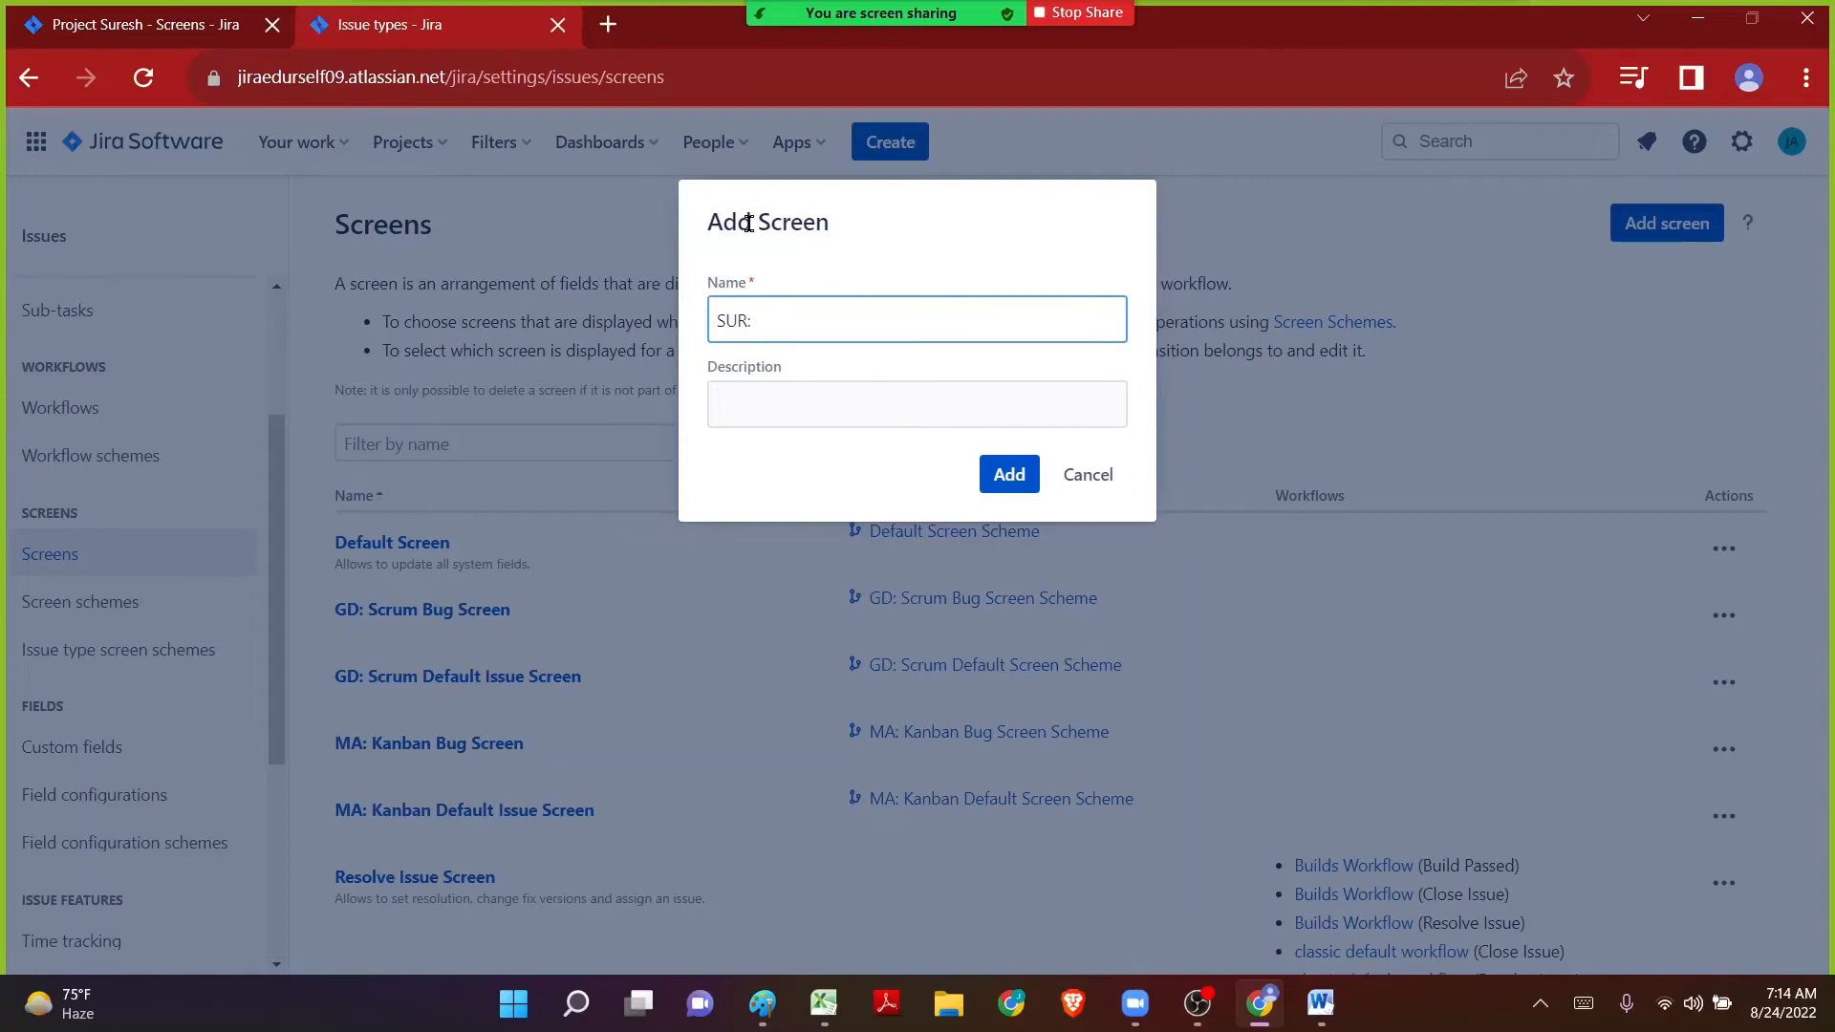
{"action": "left_click_drag", "start_coordinate": [748, 222], "coordinate": [871, 231]}
{"action": "left_click", "coordinate": [816, 314]}
{"action": "type", "text": "Devel"}
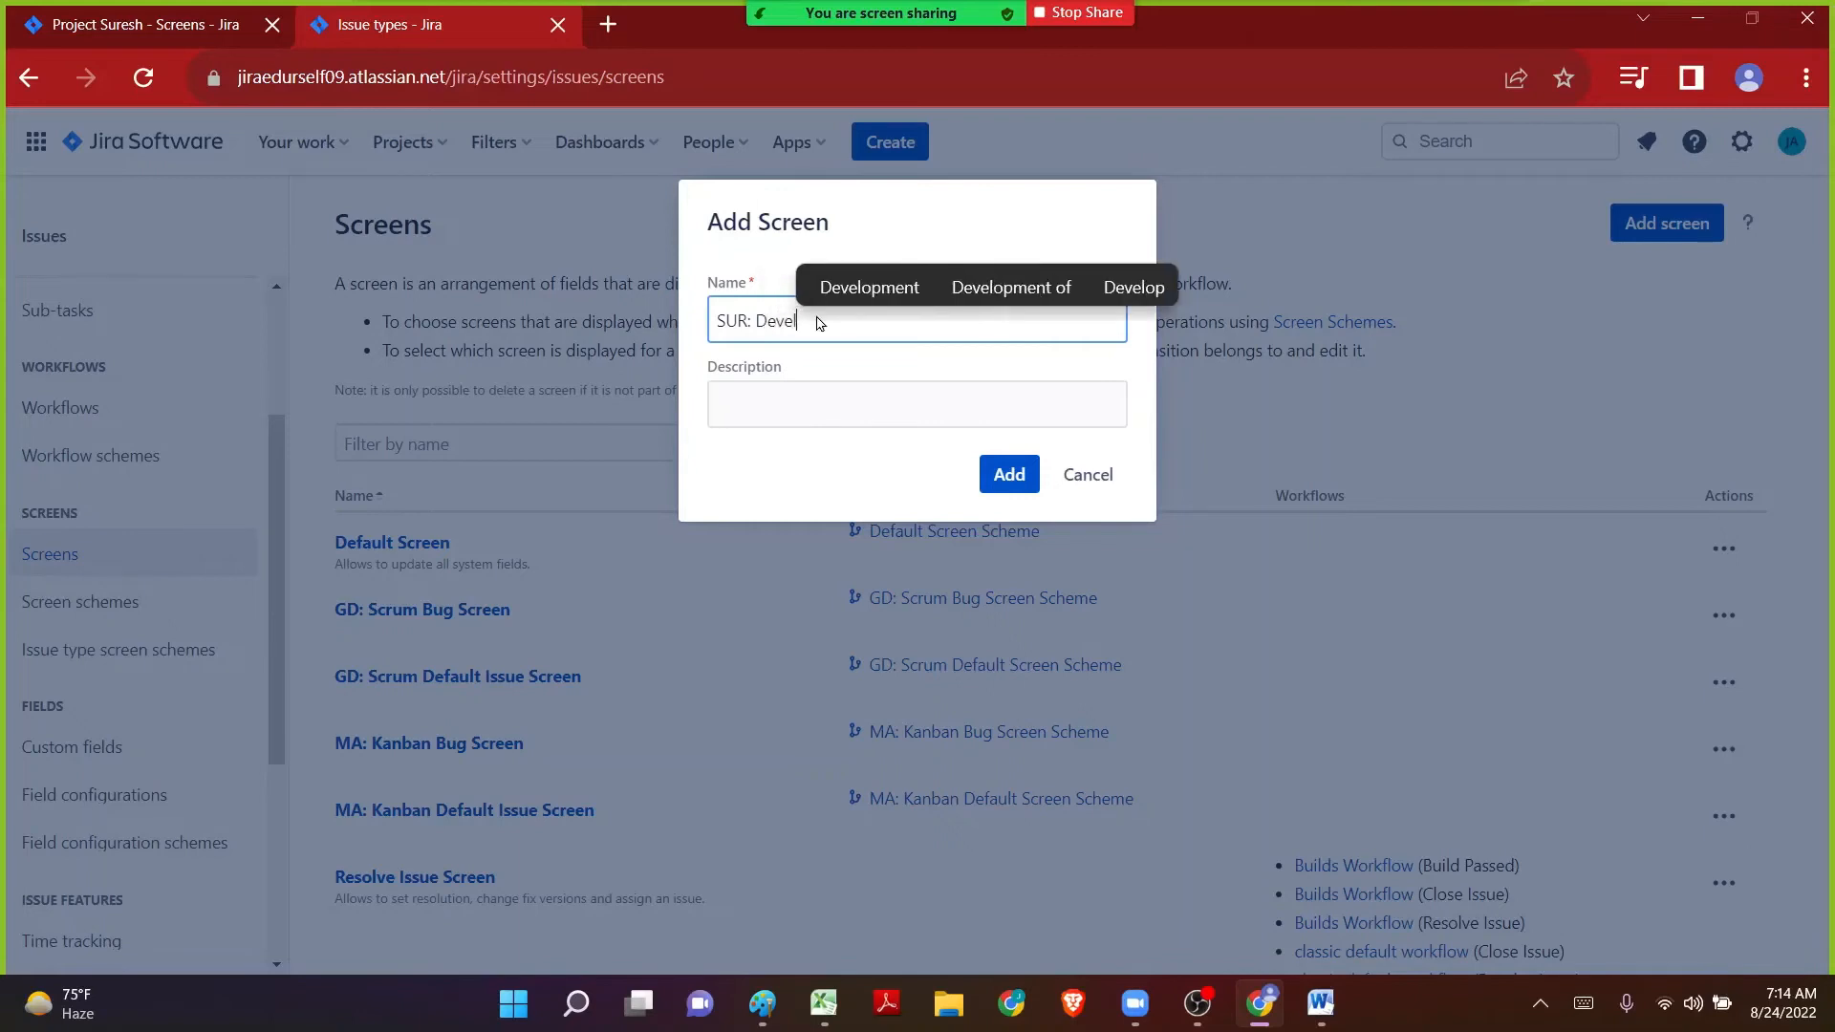
{"action": "type", "text": "opment"}
{"action": "key", "text": "ctrl+Left"}
{"action": "key", "text": "ctrl+Left"}
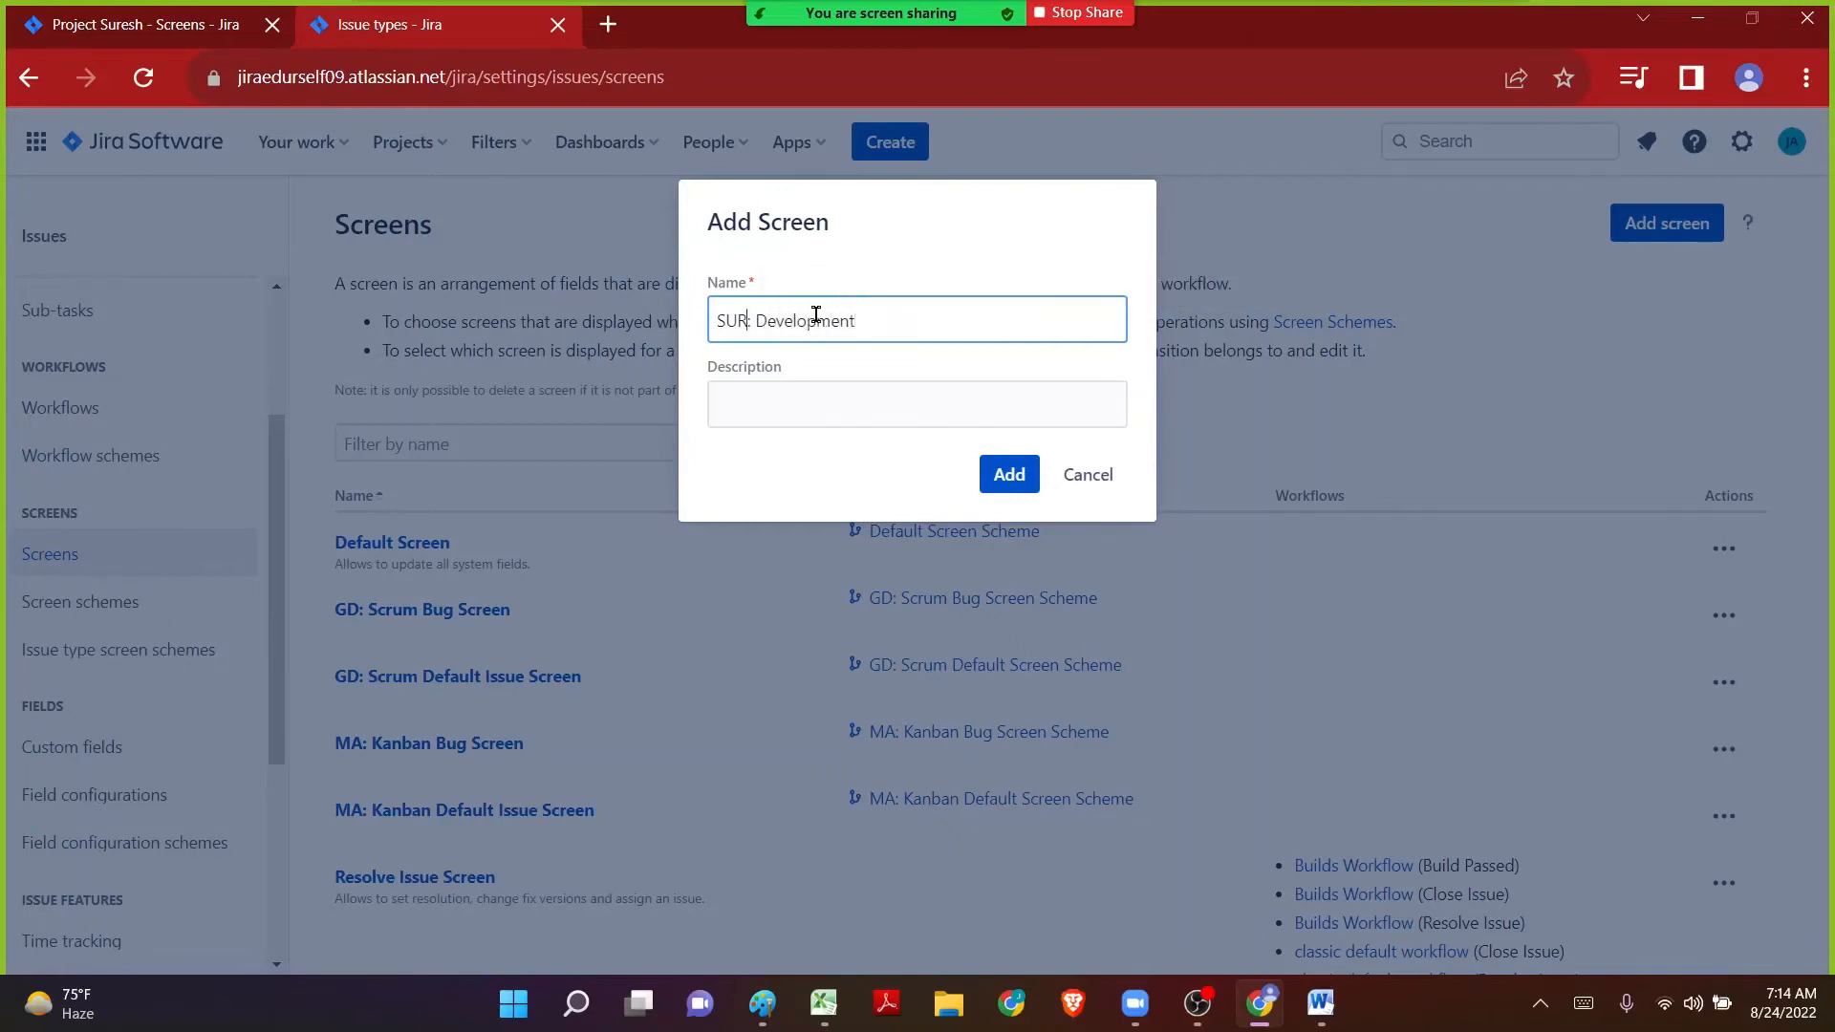
{"action": "key", "text": "shift+Home"}
{"action": "key", "text": "Right"}
{"action": "key", "text": "shift+End"}
{"action": "key", "text": "Right"}
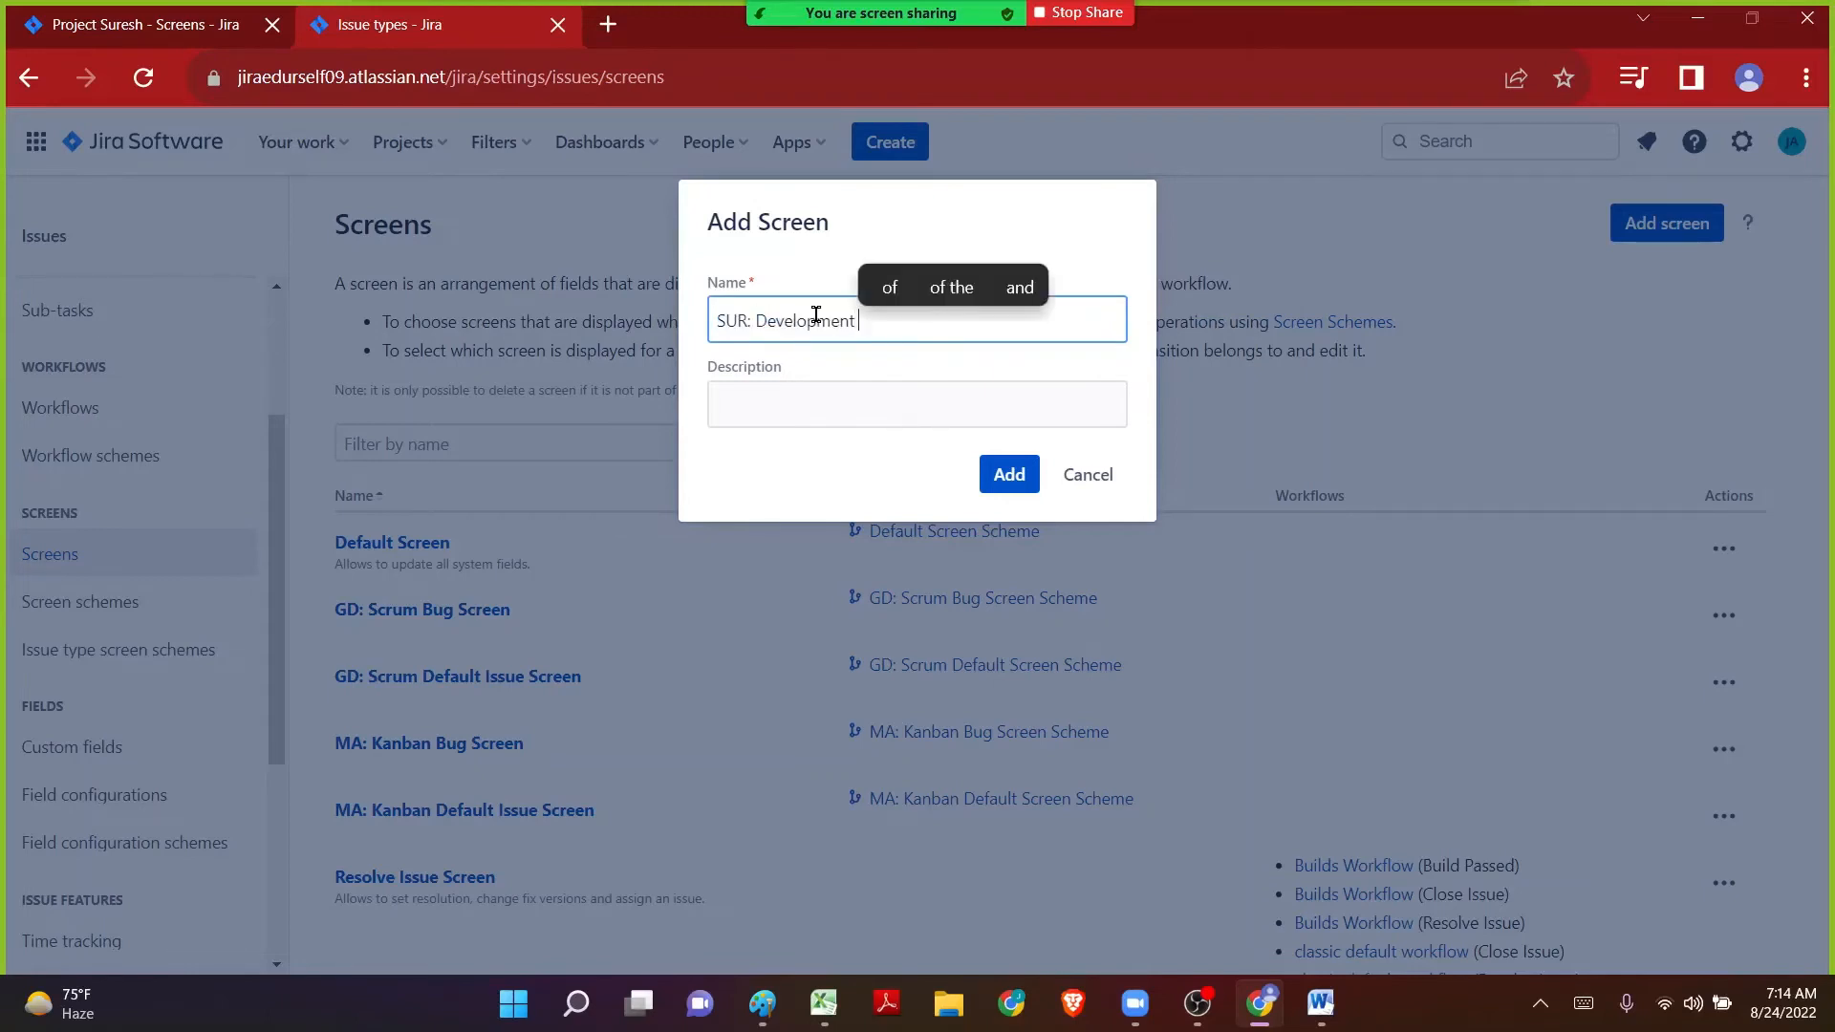
{"action": "type", "text": "Screen"}
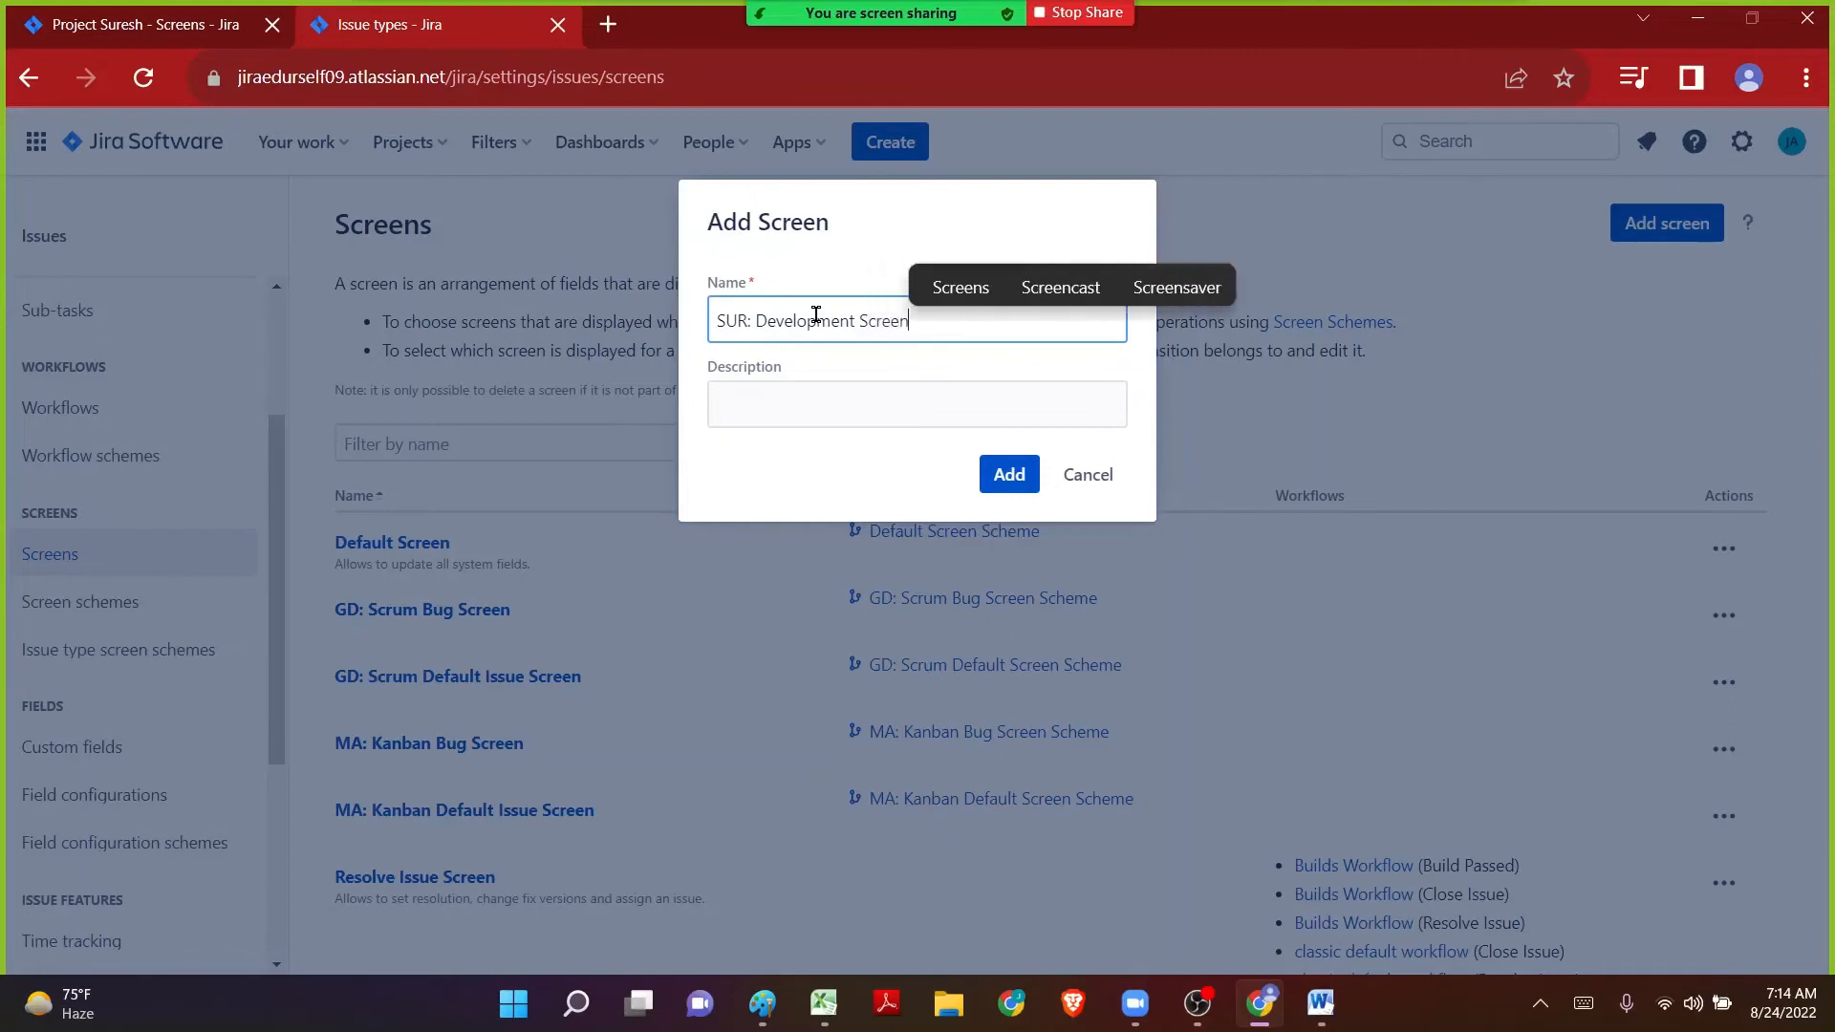
Try inserting Create and View before Screen in the new screen's name, and remove the inserted word.
{"action": "key", "text": "ctrl+shift+Left"}
{"action": "key", "text": "Left"}
{"action": "type", "text": "Create"}
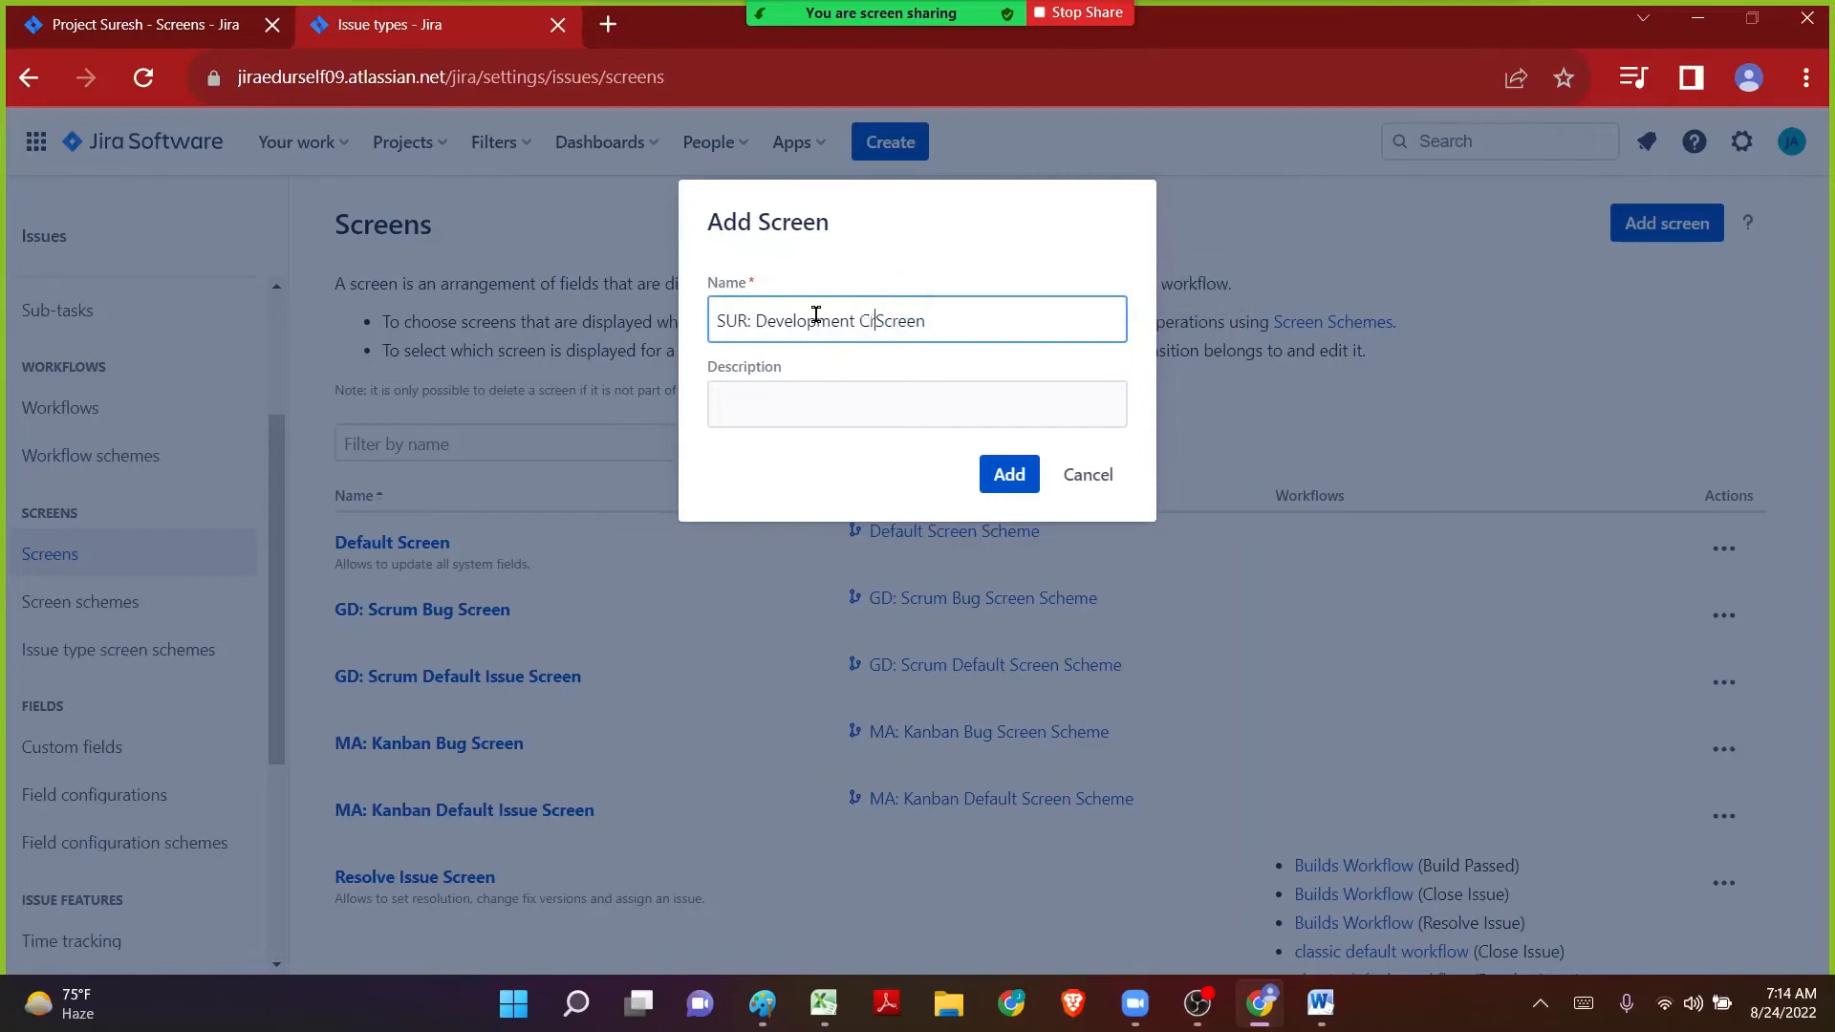
{"action": "key", "text": "ctrl+shift+Left"}
{"action": "type", "text": "View"}
{"action": "key", "text": "ctrl+shift+Left"}
{"action": "key", "text": "BackSpace"}
{"action": "key", "text": "ctrl+shift+Right"}
{"action": "key", "text": "Right"}
{"action": "key", "text": "ctrl+shift+Left"}
Copy the name SUR: Development Screen and add the screen with the description left empty.
{"action": "key", "text": "shift+Home"}
{"action": "key", "text": "ctrl+c"}
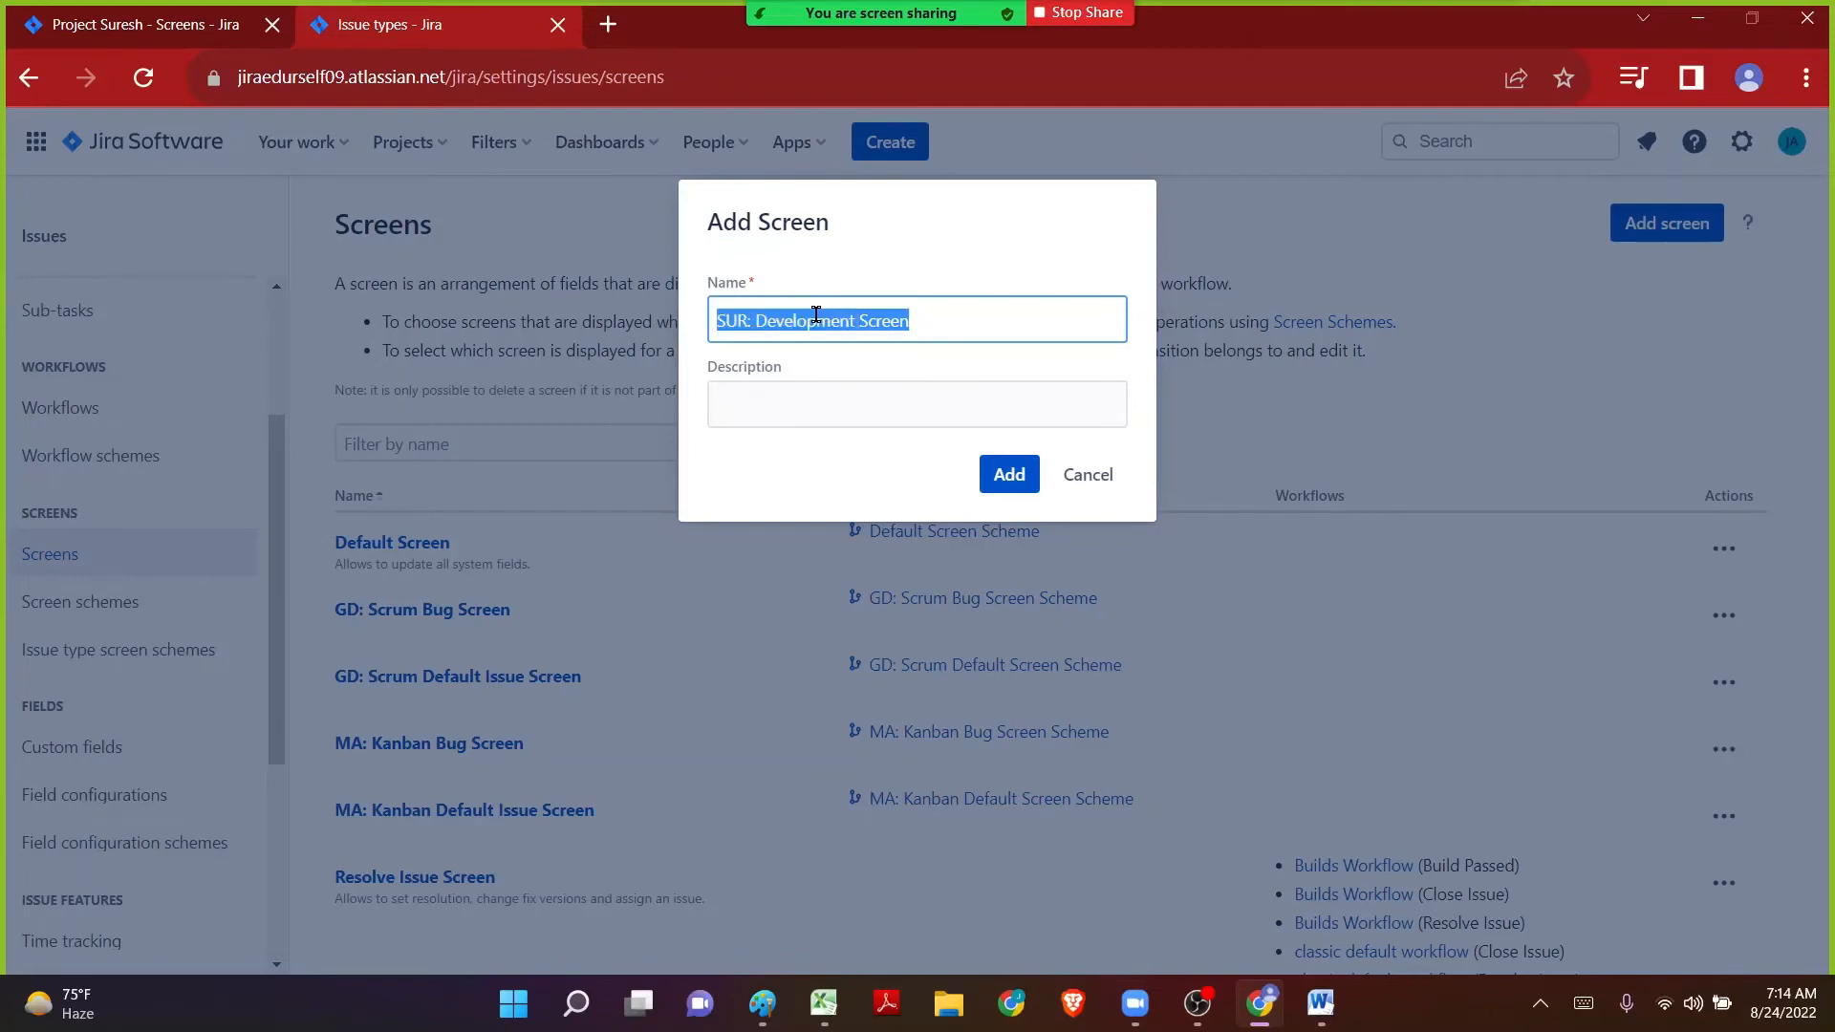
{"action": "left_click", "coordinate": [1052, 309]}
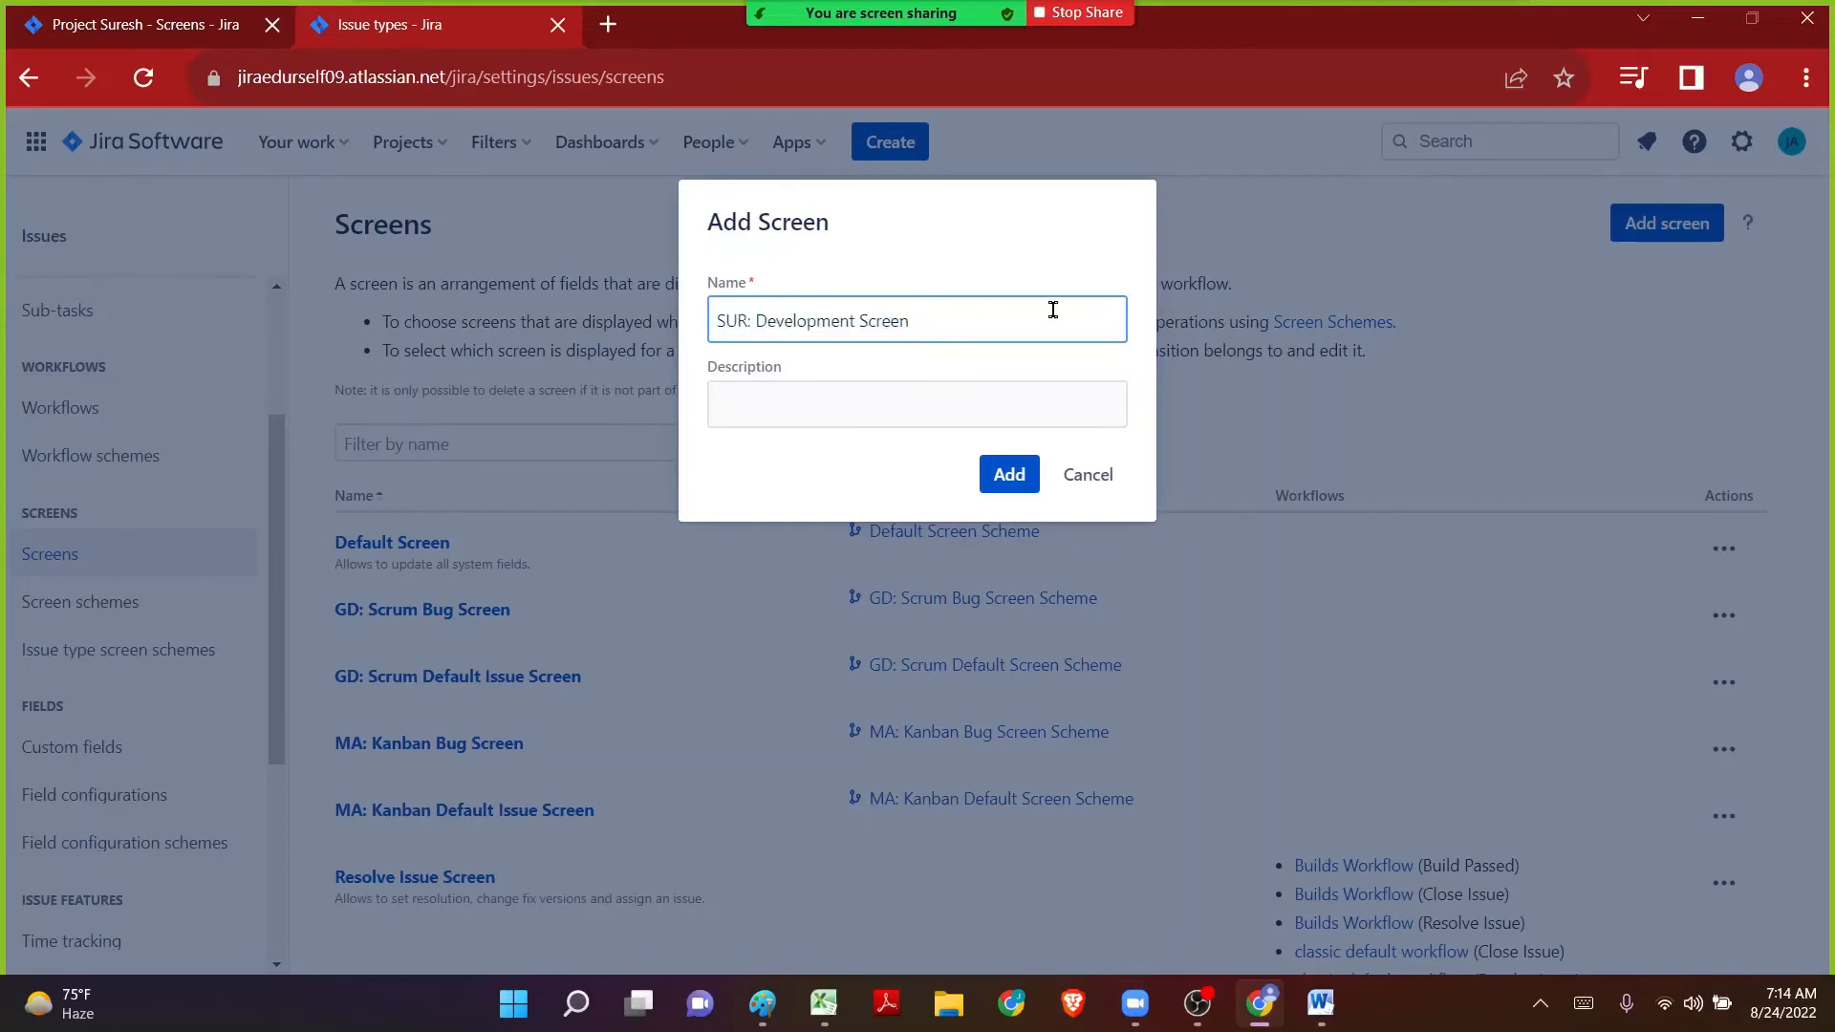
{"action": "left_click", "coordinate": [1011, 480]}
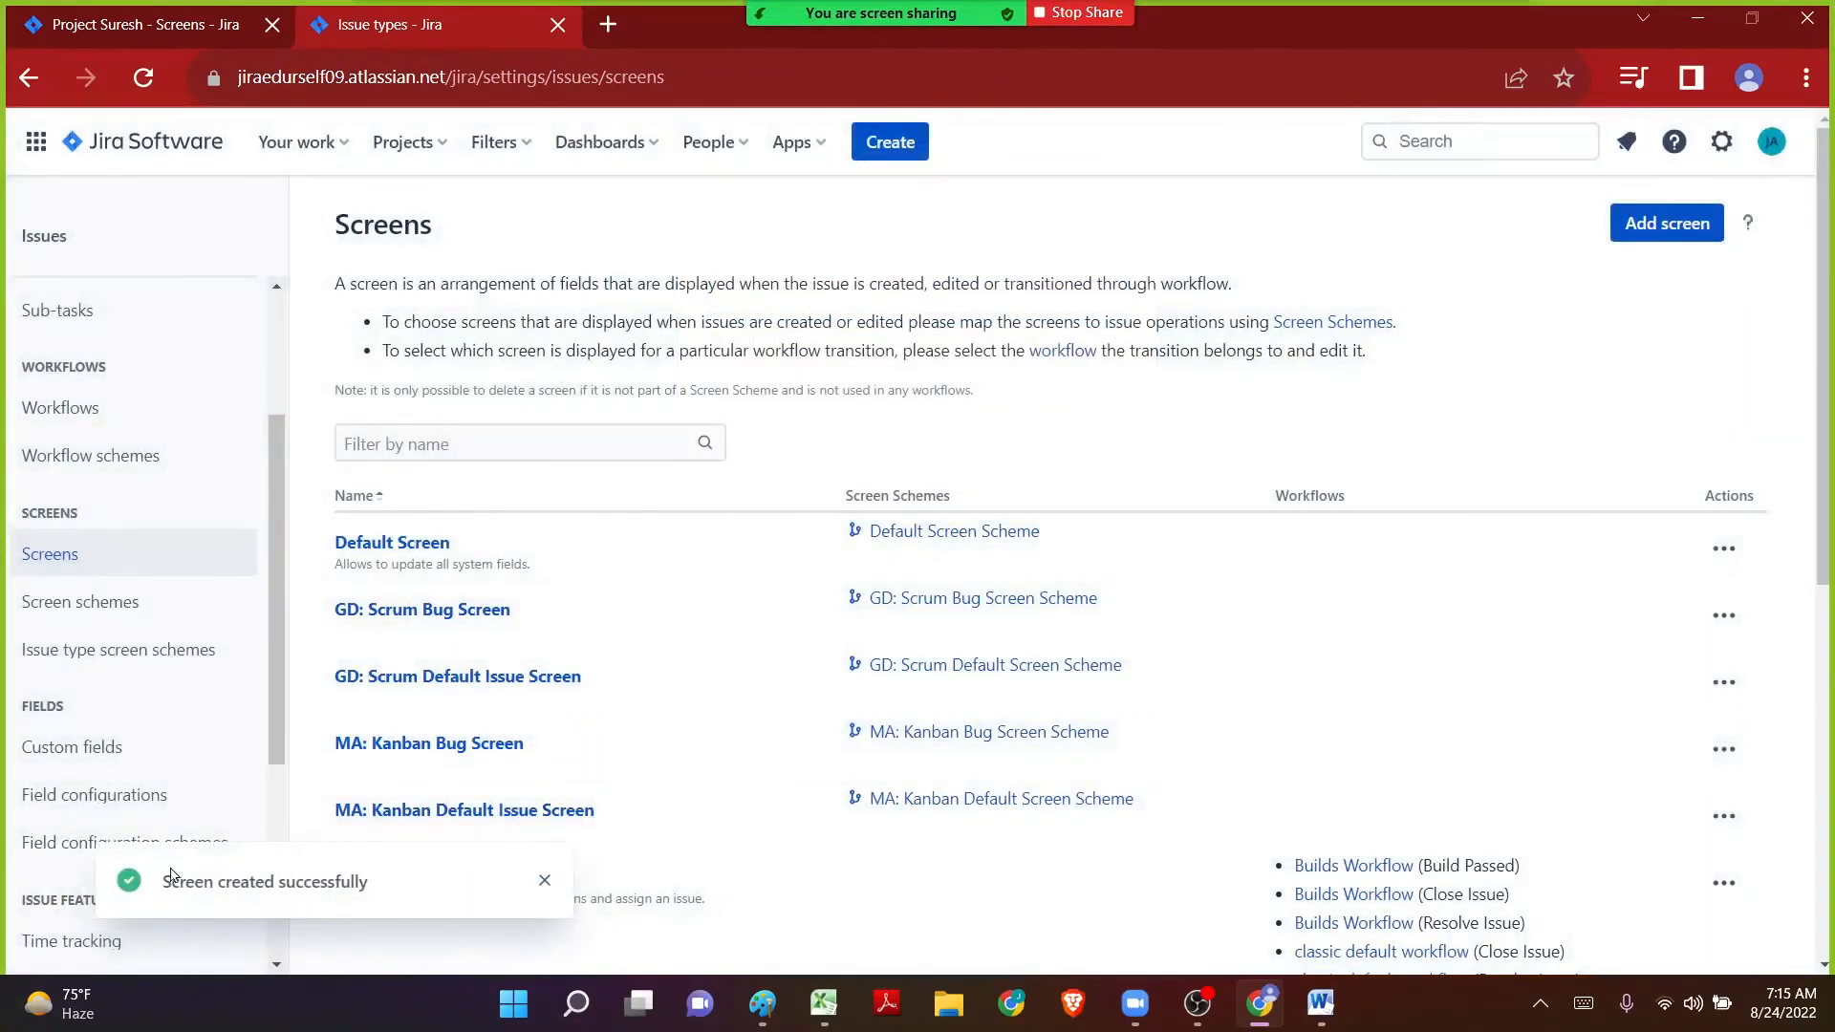
Filter the screens by the copied name SUR: Development Screen and open that screen's configuration.
{"action": "left_click_drag", "start_coordinate": [158, 888], "coordinate": [358, 884]}
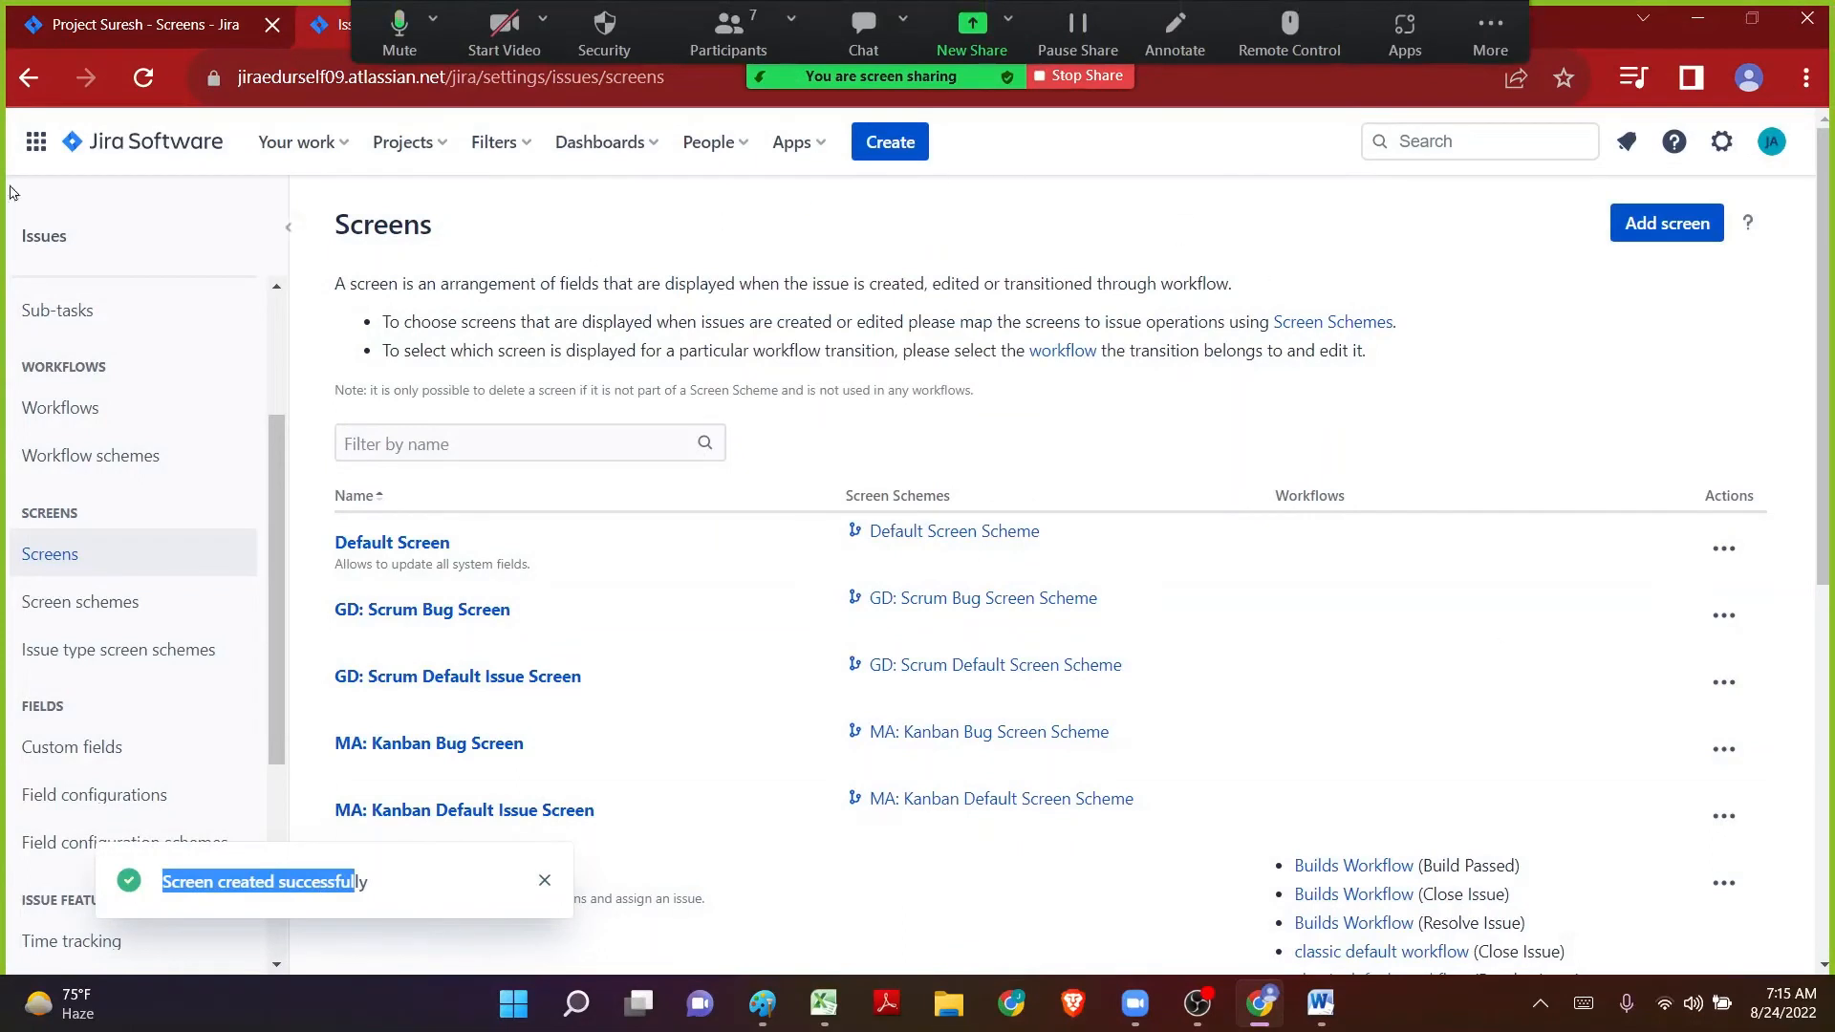
{"action": "left_click", "coordinate": [397, 449]}
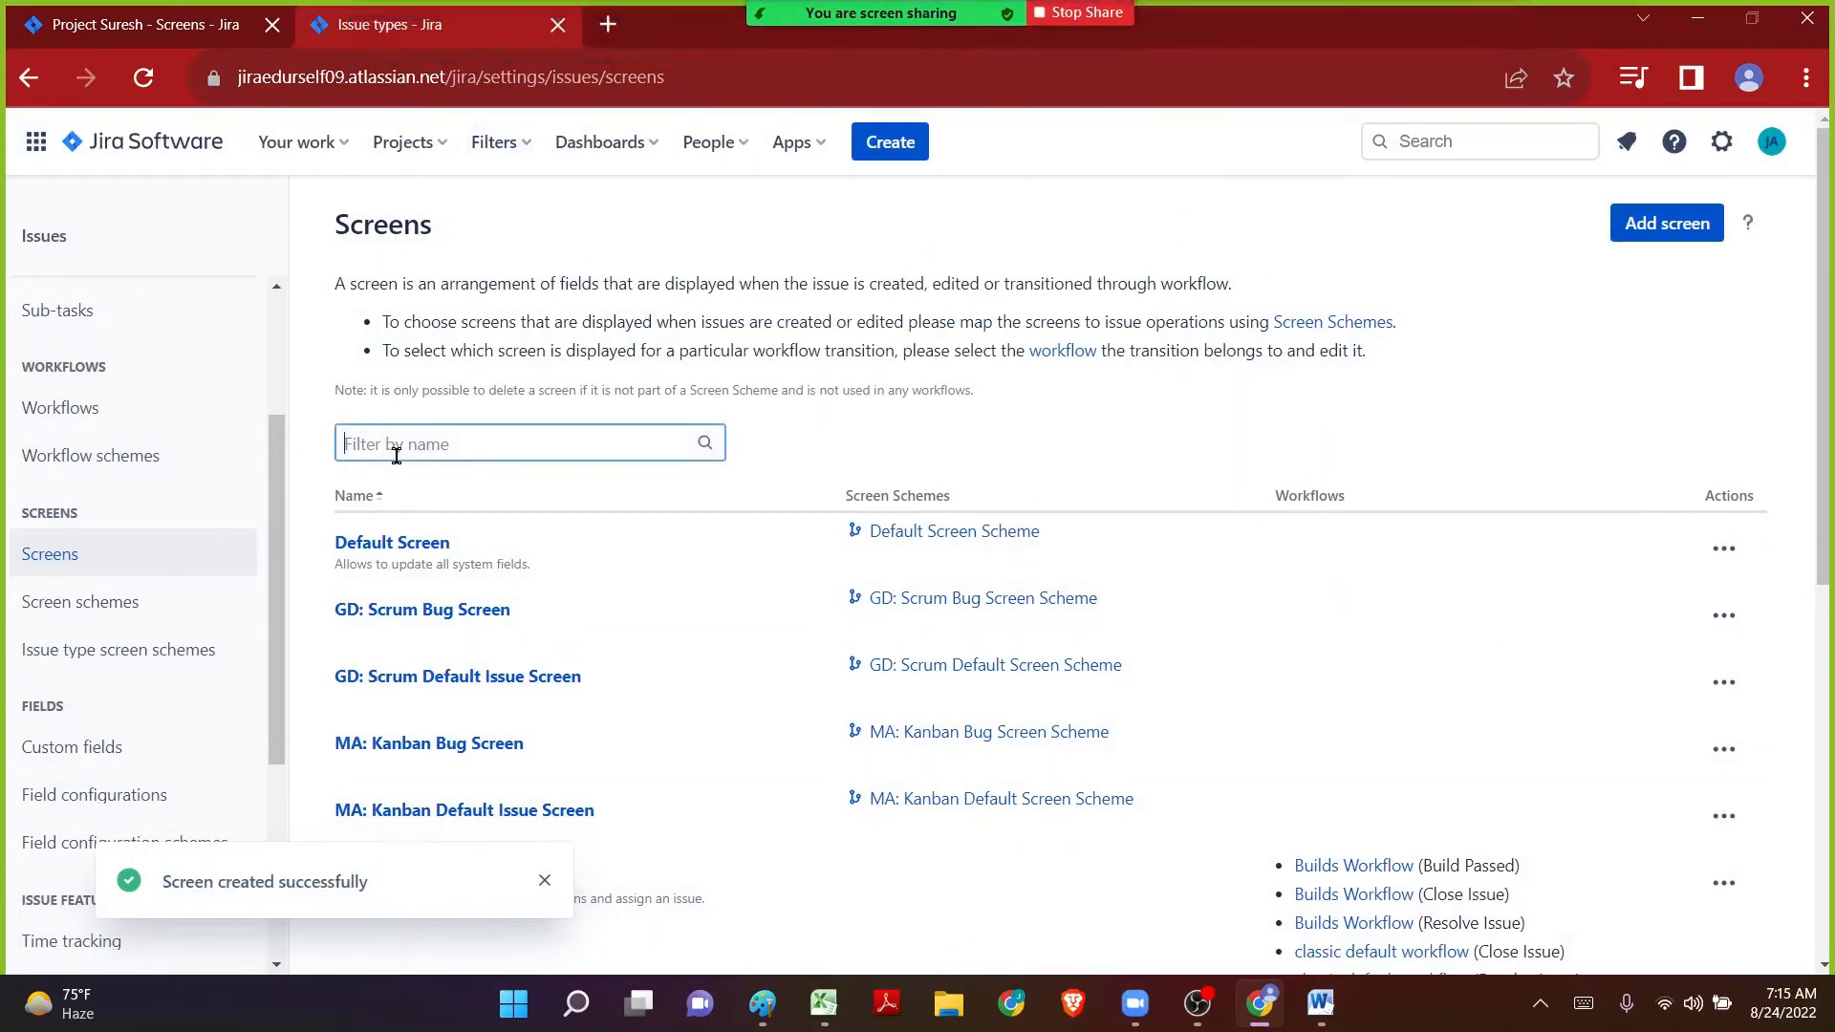
{"action": "key", "text": "ctrl+v"}
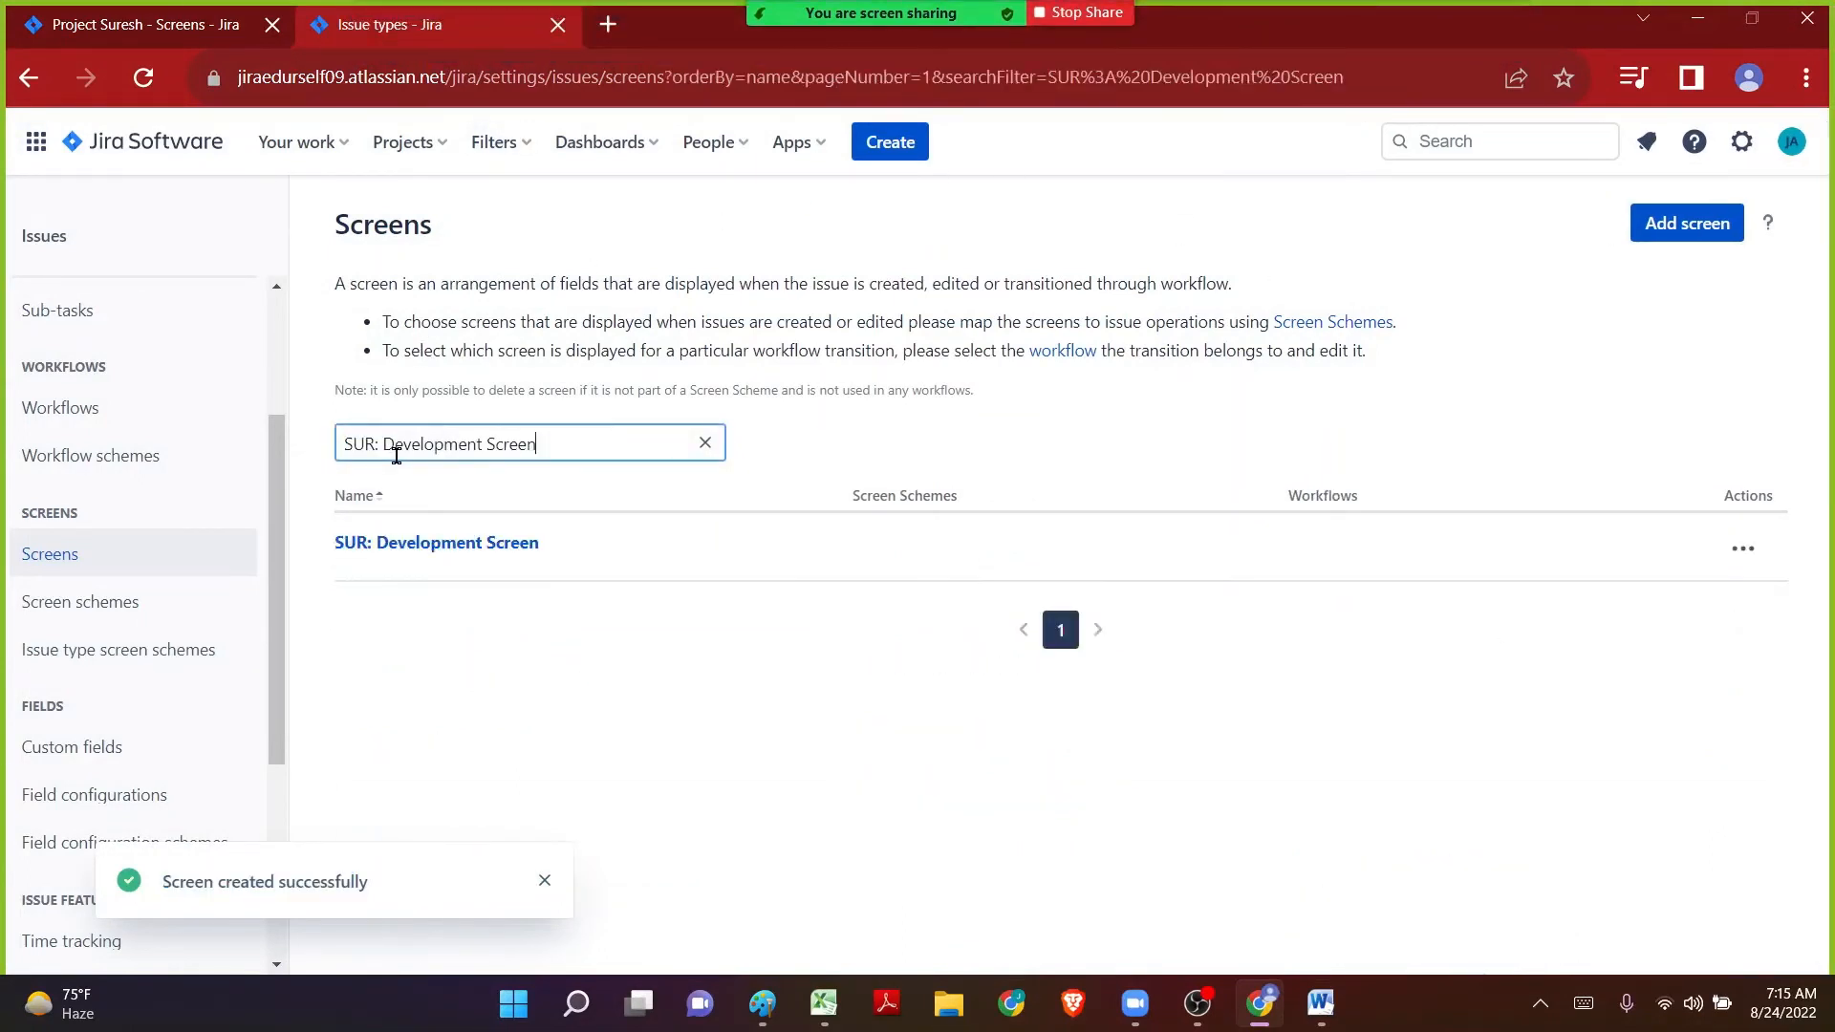
{"action": "left_click", "coordinate": [384, 543]}
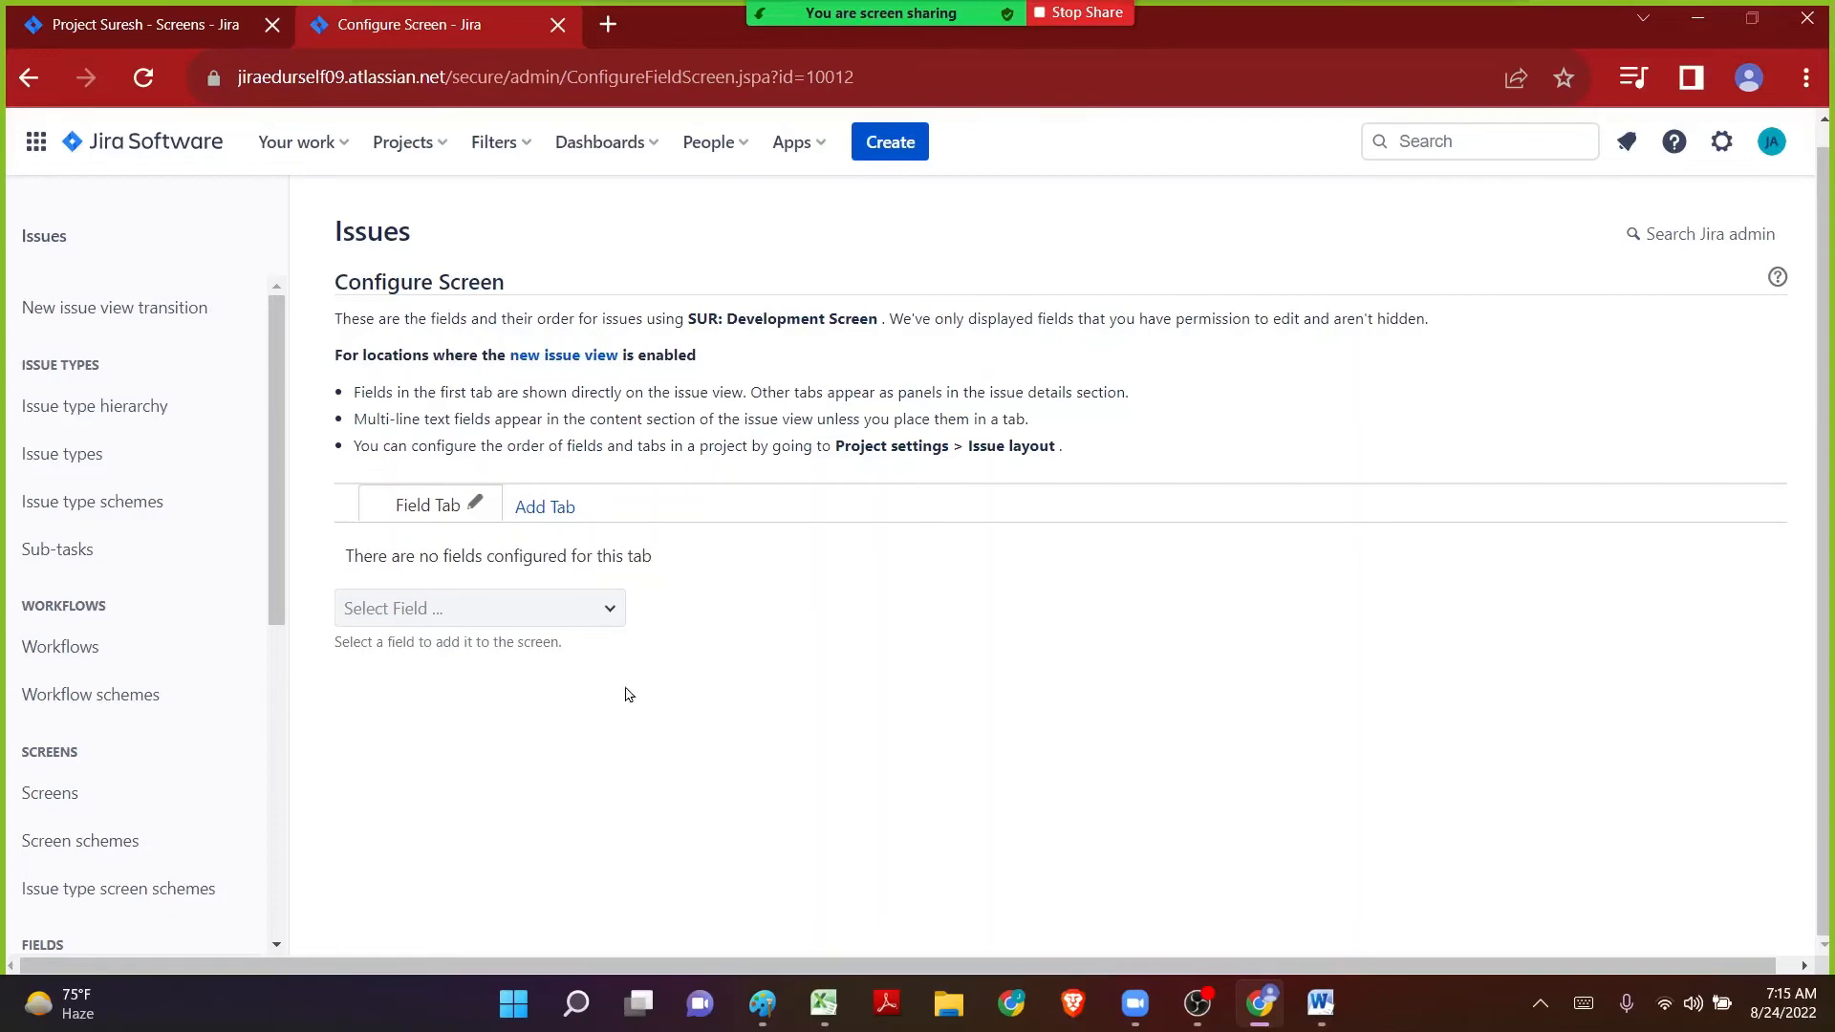
Switch to Word and review the requested fields by selecting the list from Summary to Priority.
{"action": "left_click", "coordinate": [1334, 1009]}
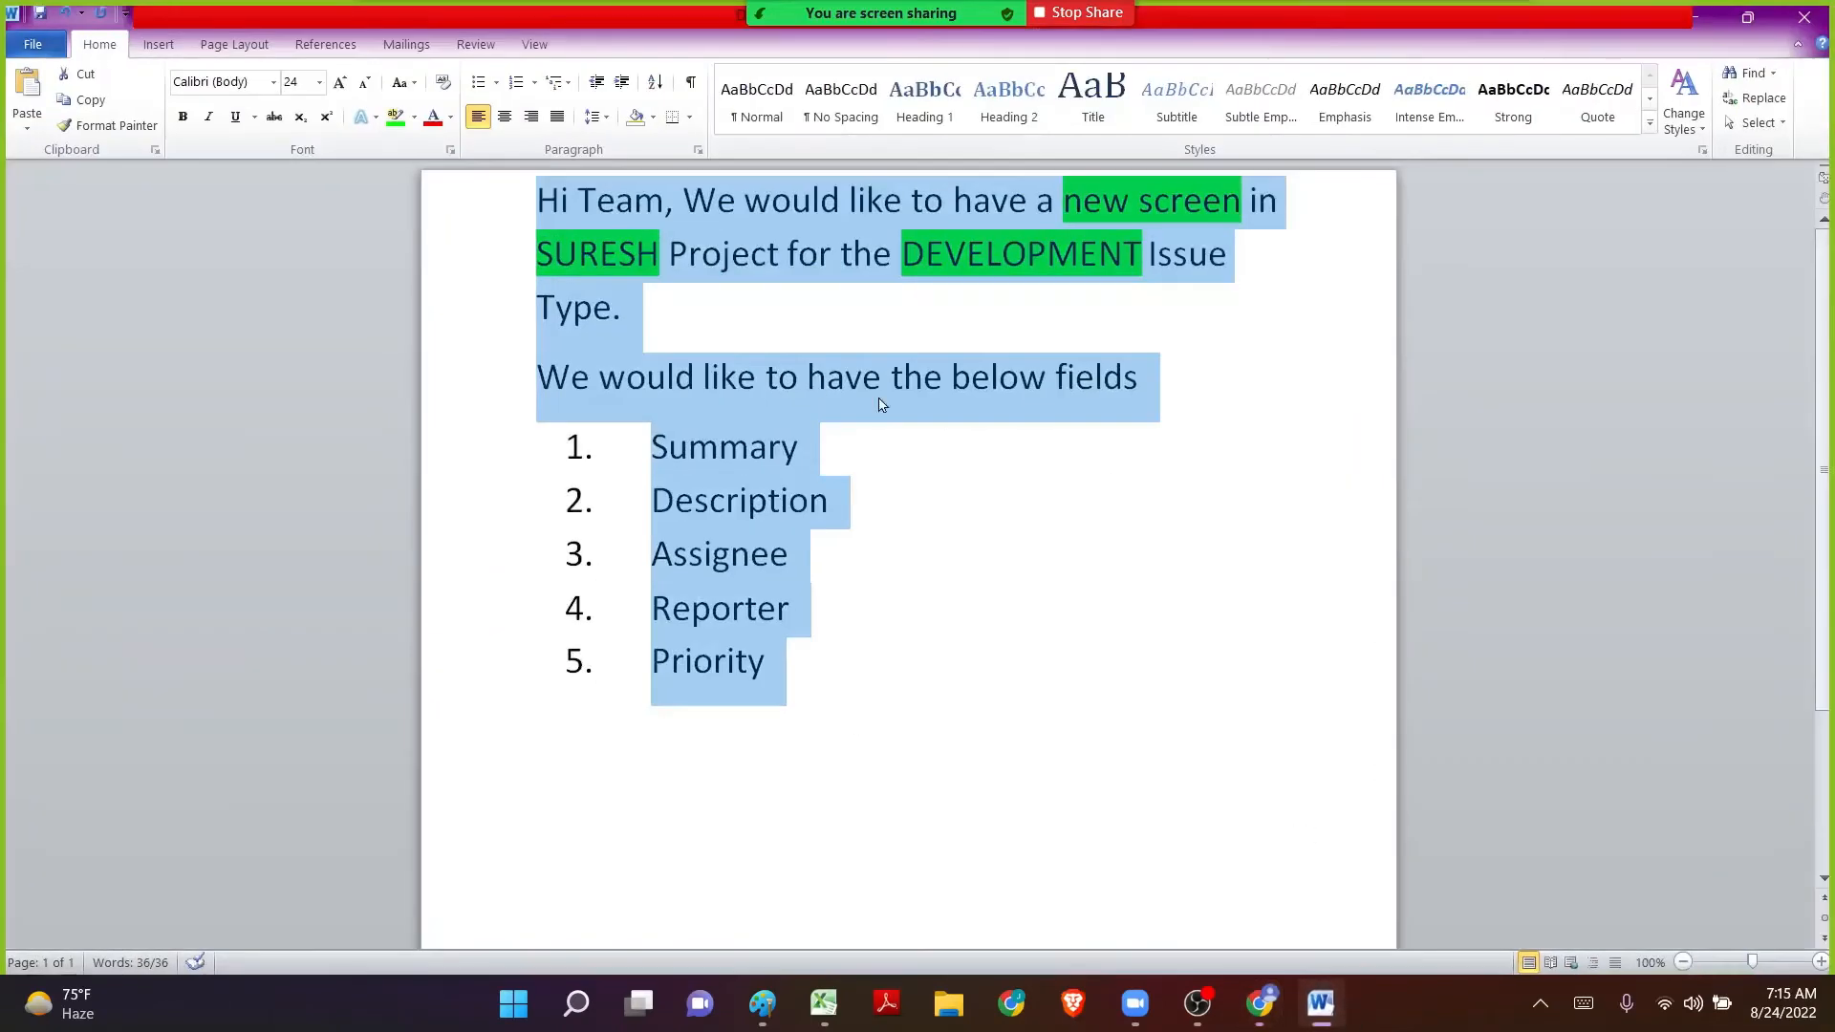
{"action": "left_click", "coordinate": [760, 399]}
{"action": "left_click_drag", "start_coordinate": [654, 447], "coordinate": [757, 656]}
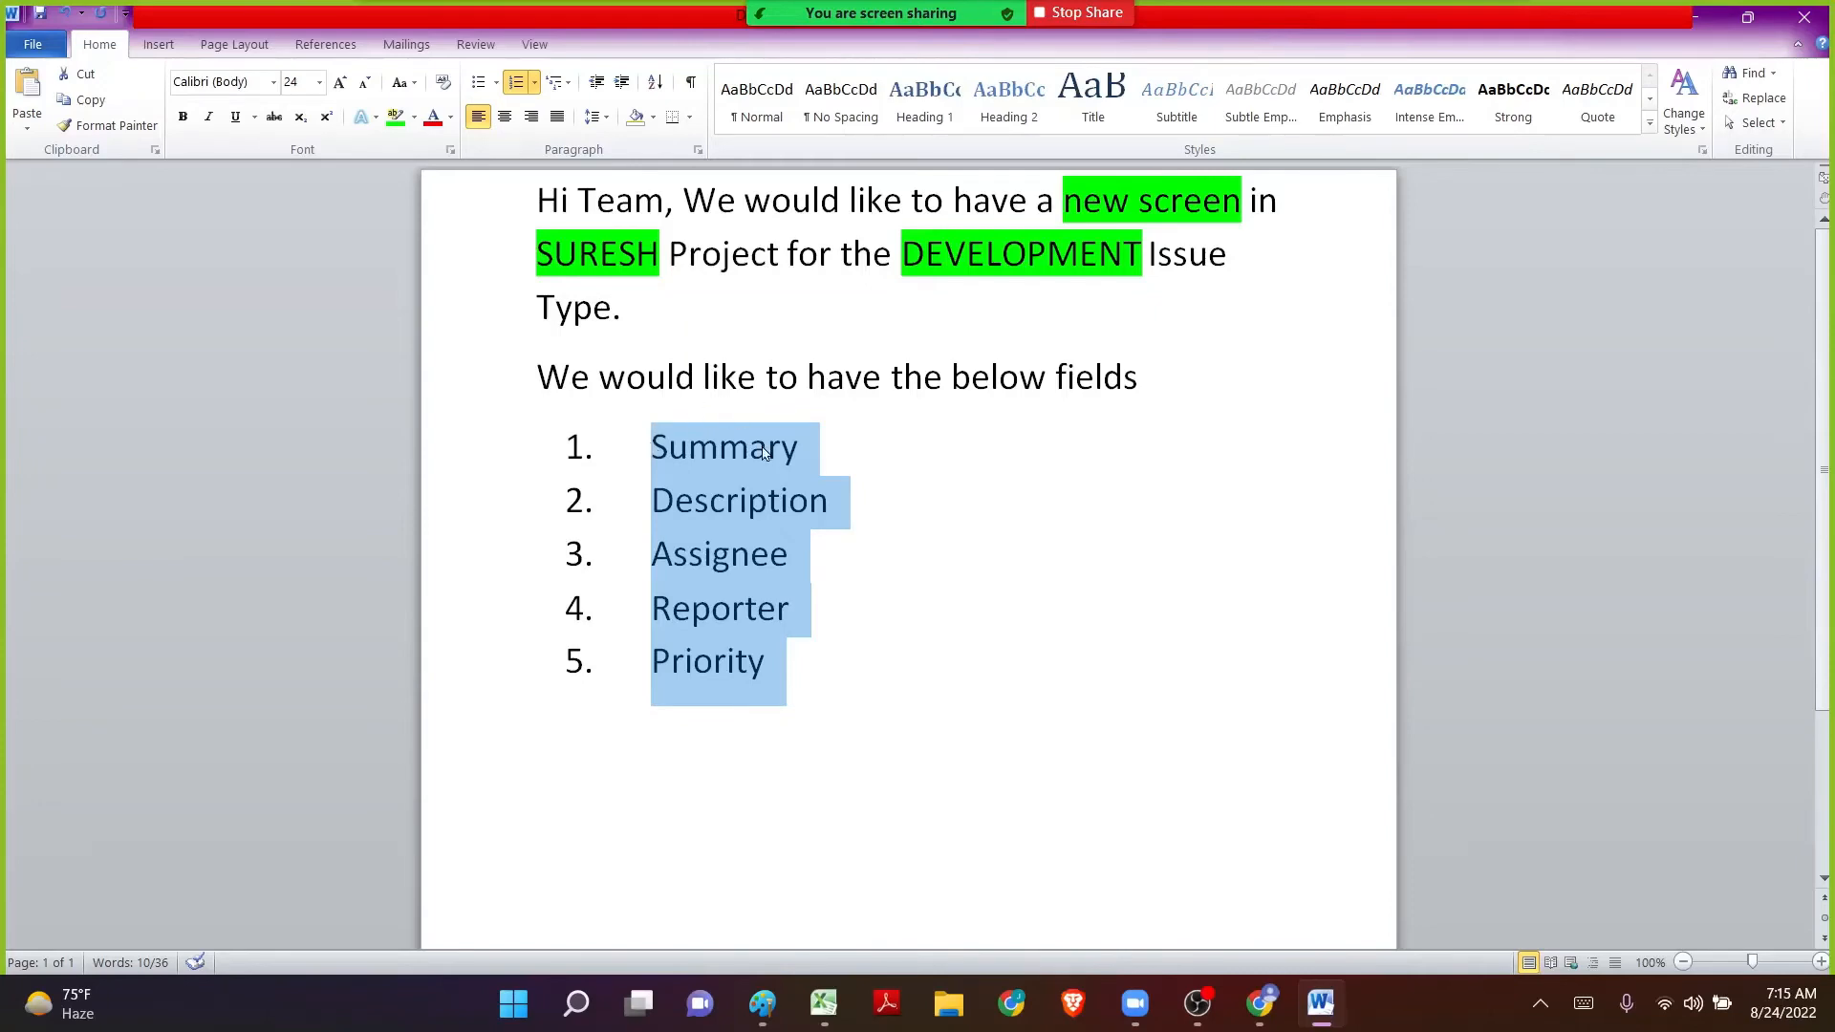
Return to Jira and add the Summary and Description fields to the SUR: Development Screen.
{"action": "left_click", "coordinate": [1690, 21]}
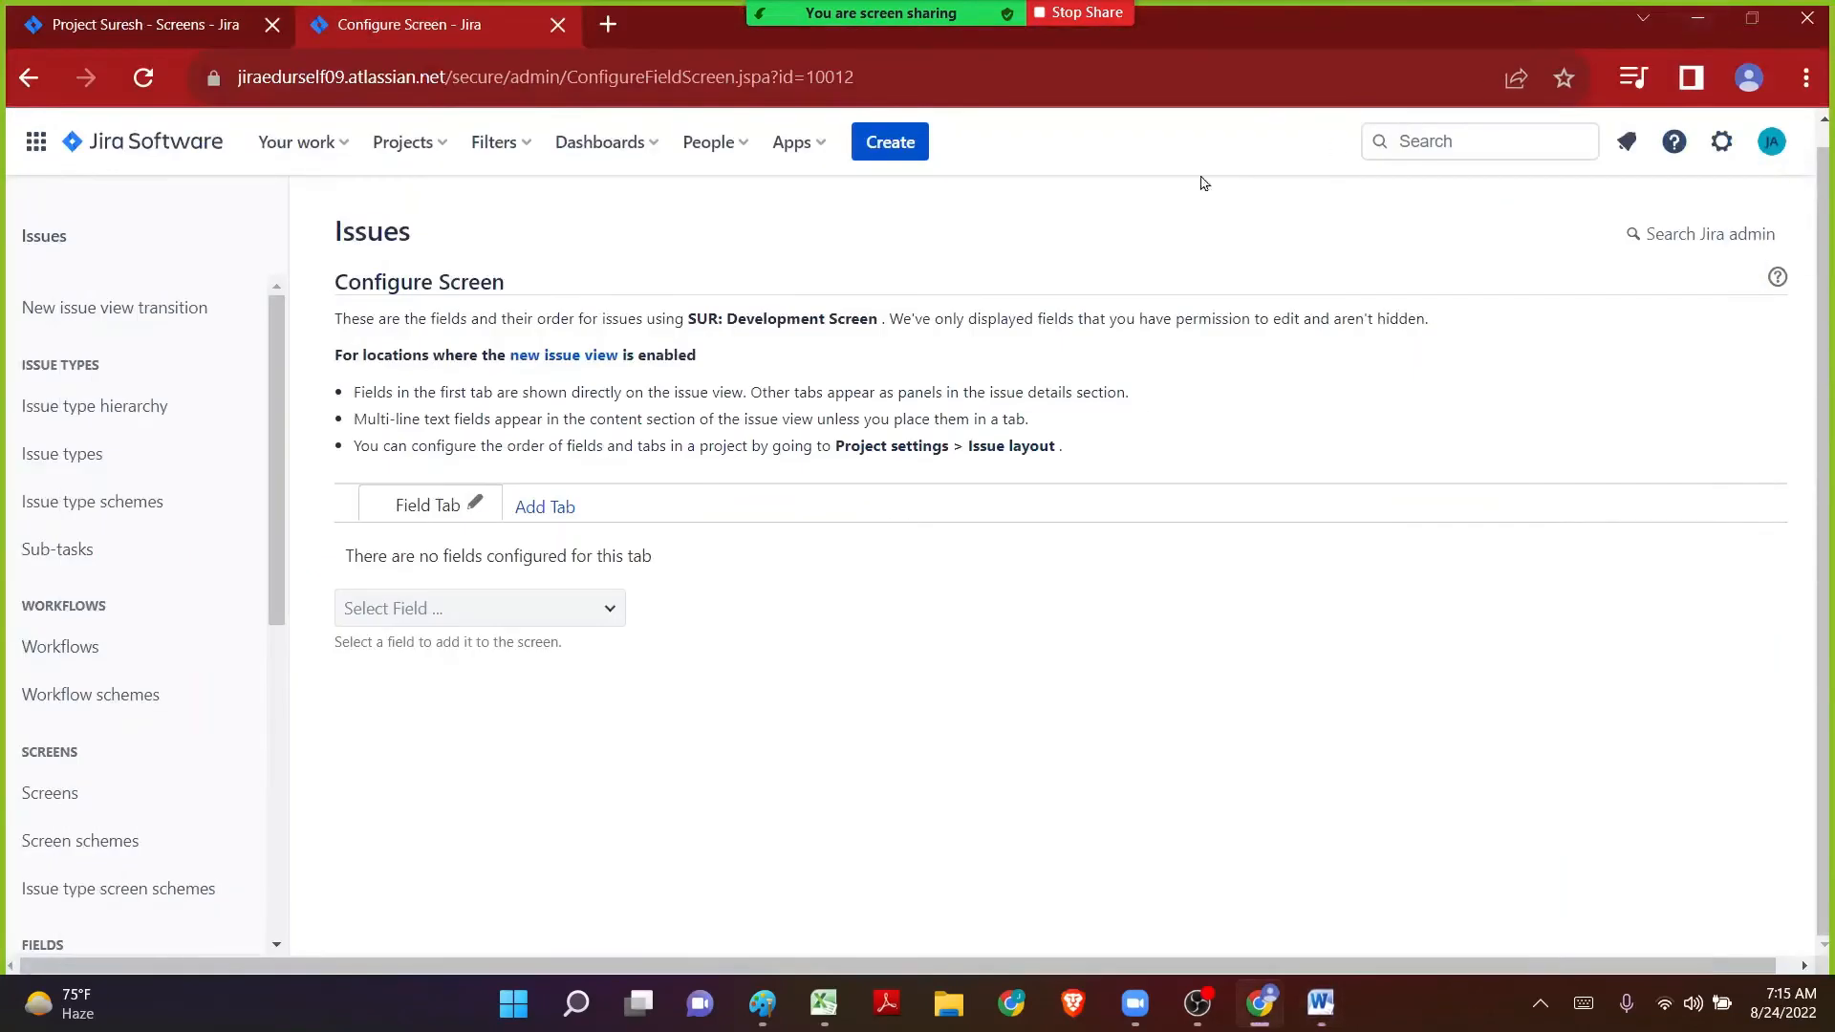
{"action": "left_click", "coordinate": [425, 604]}
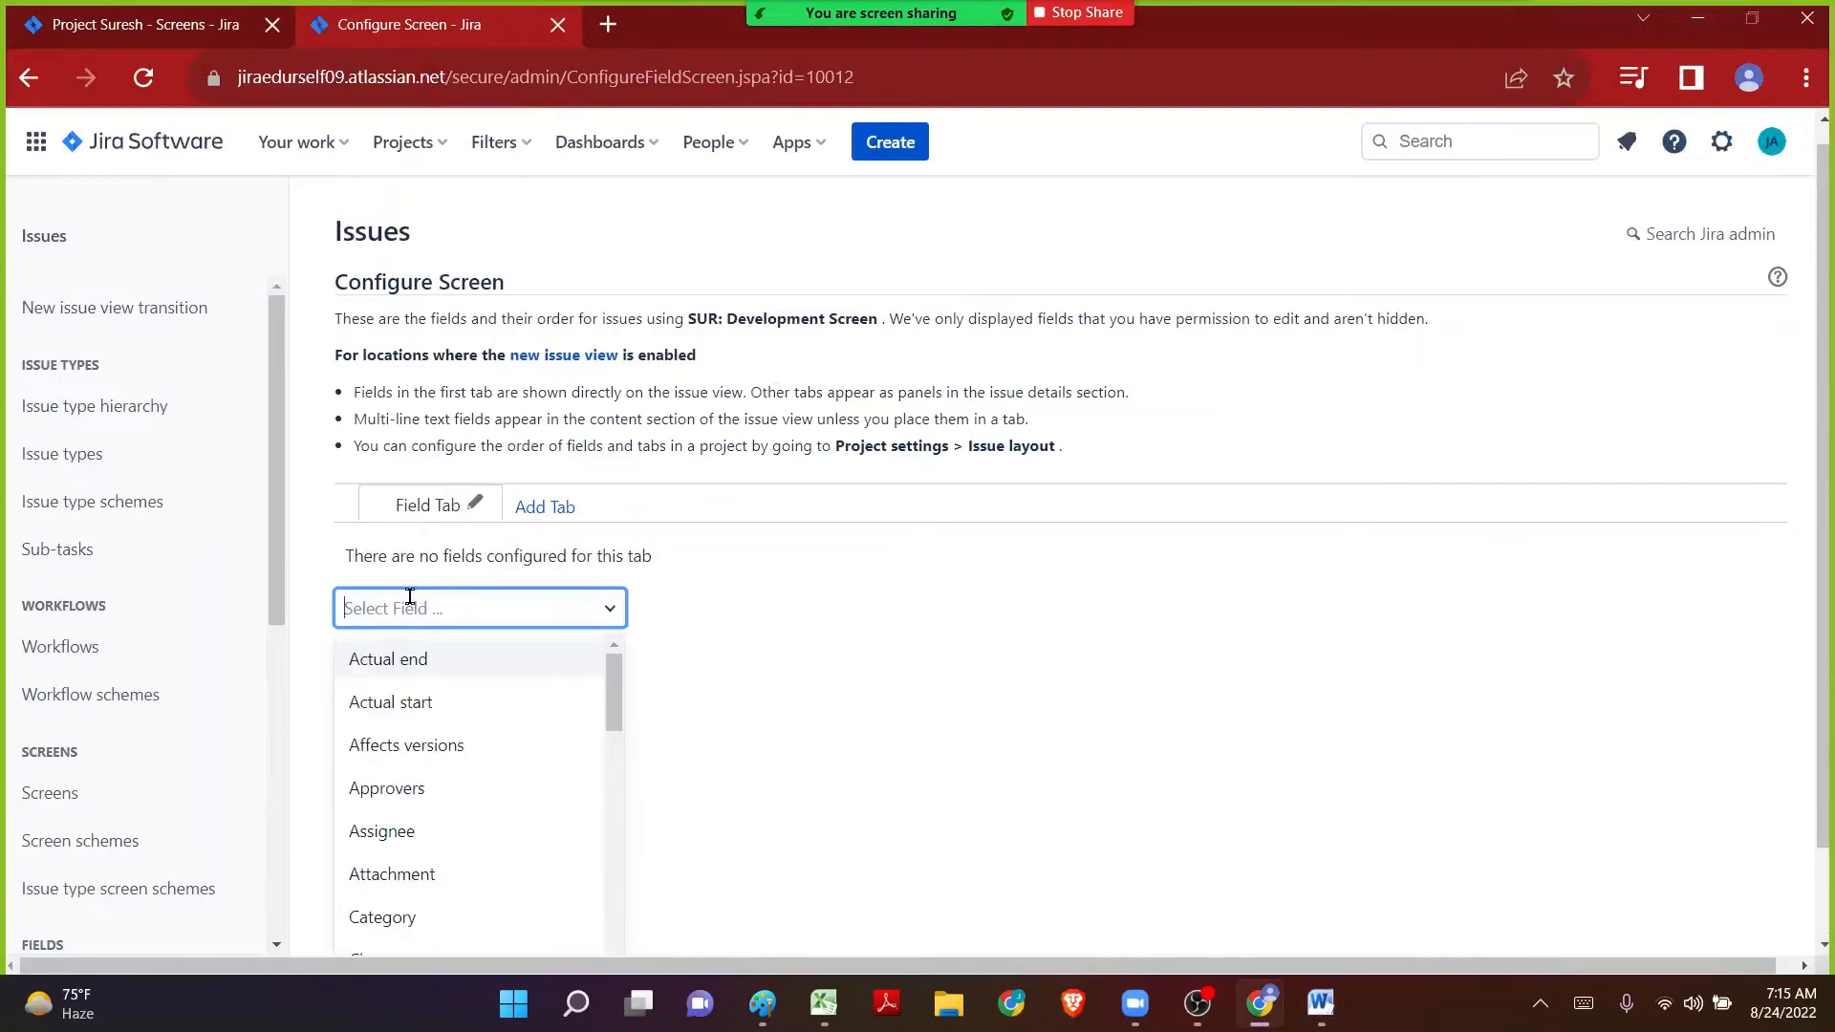
{"action": "type", "text": "summ"}
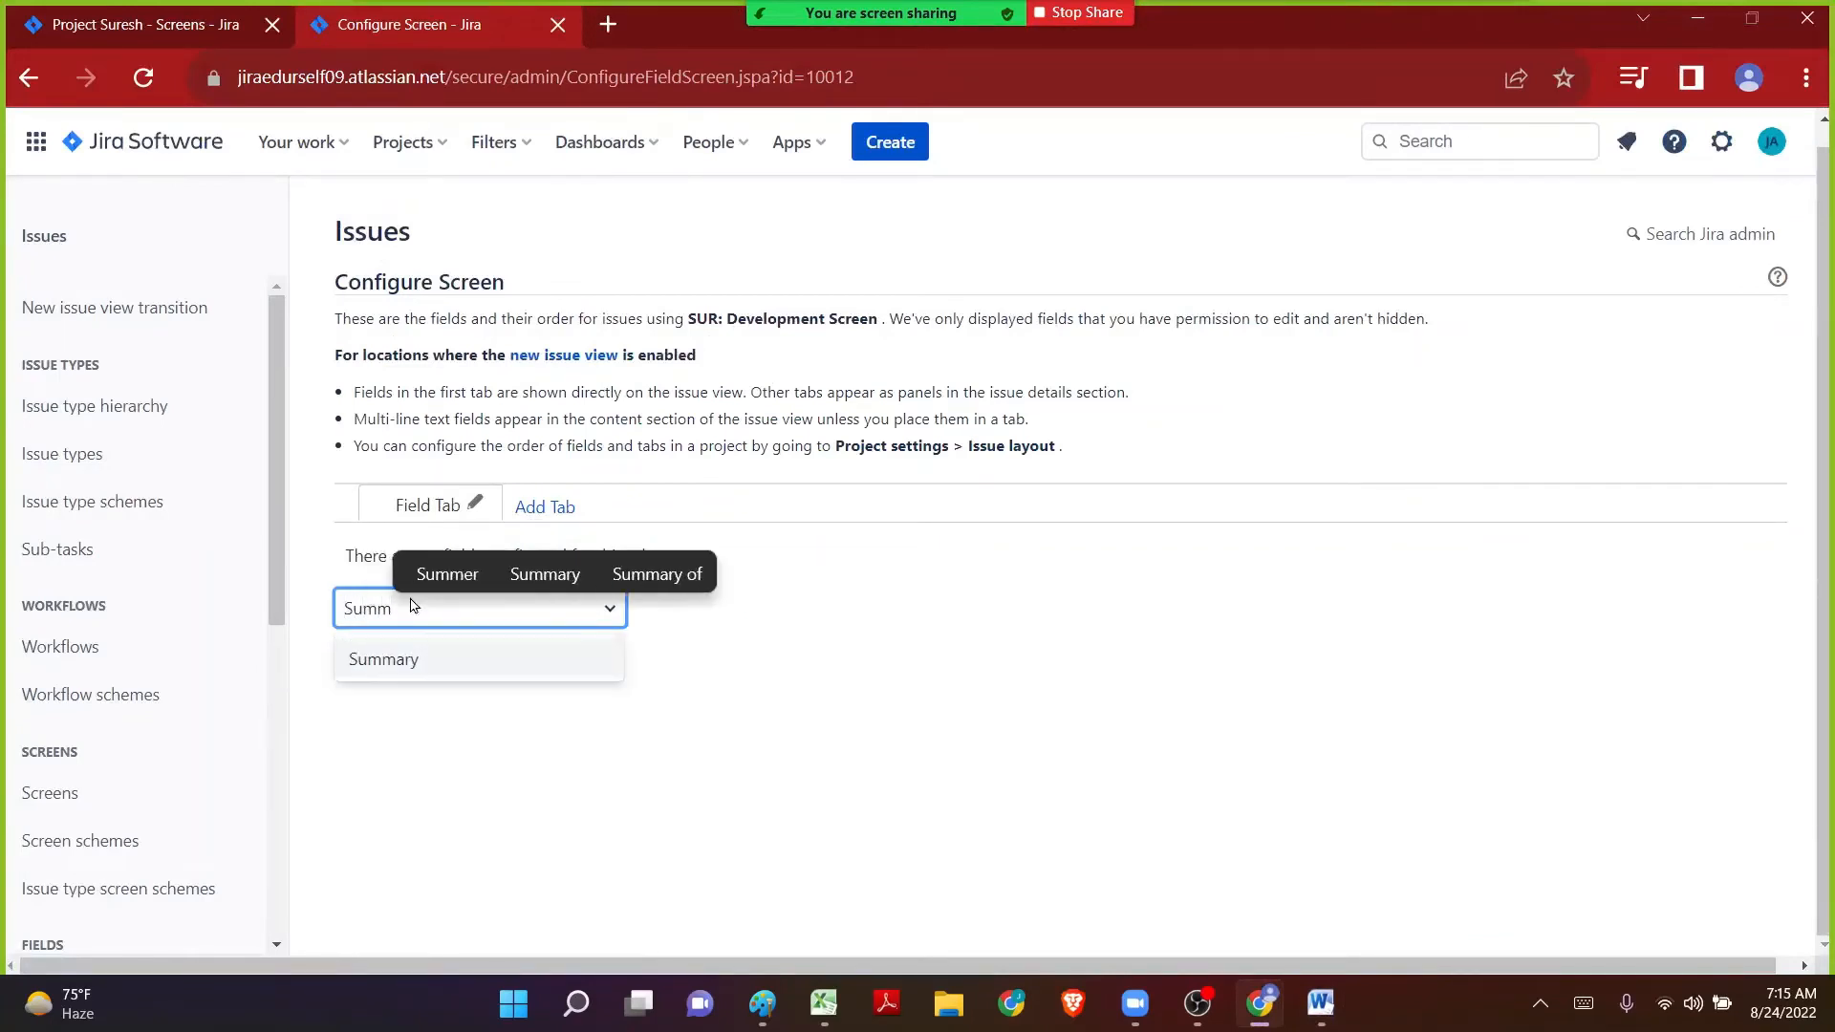
{"action": "key", "text": "Return"}
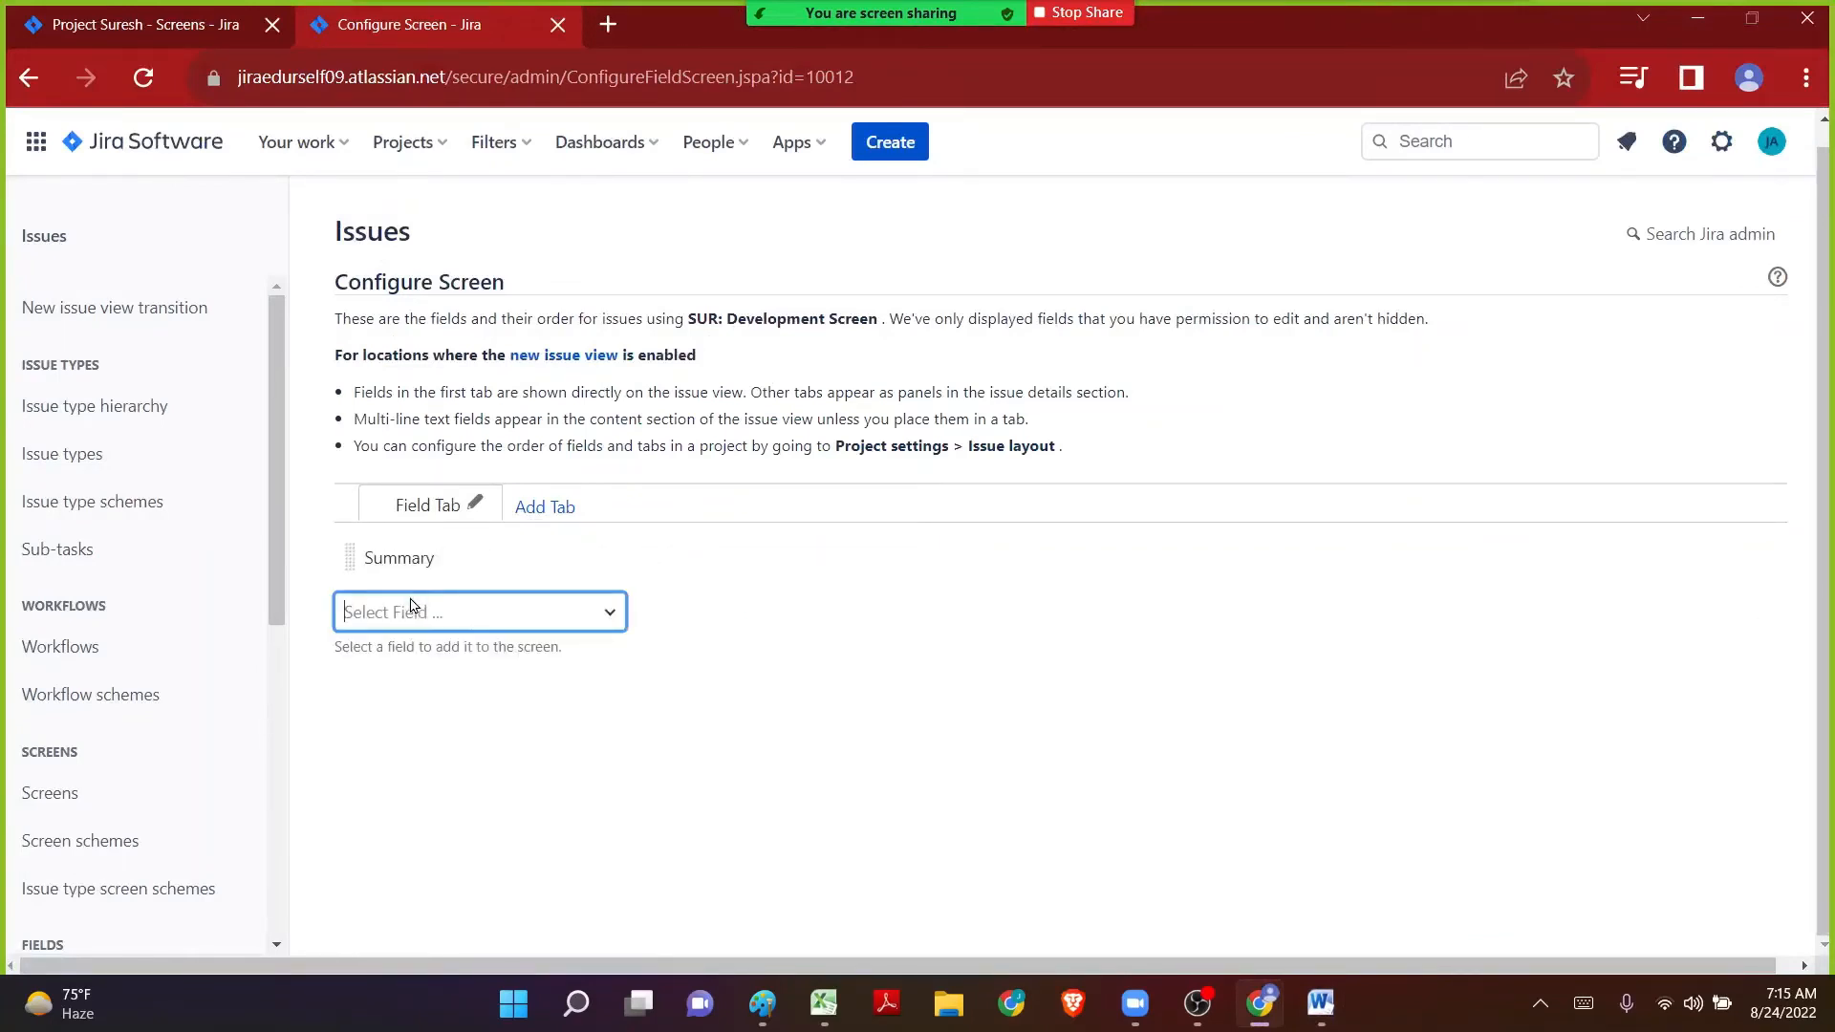
{"action": "type", "text": "des"}
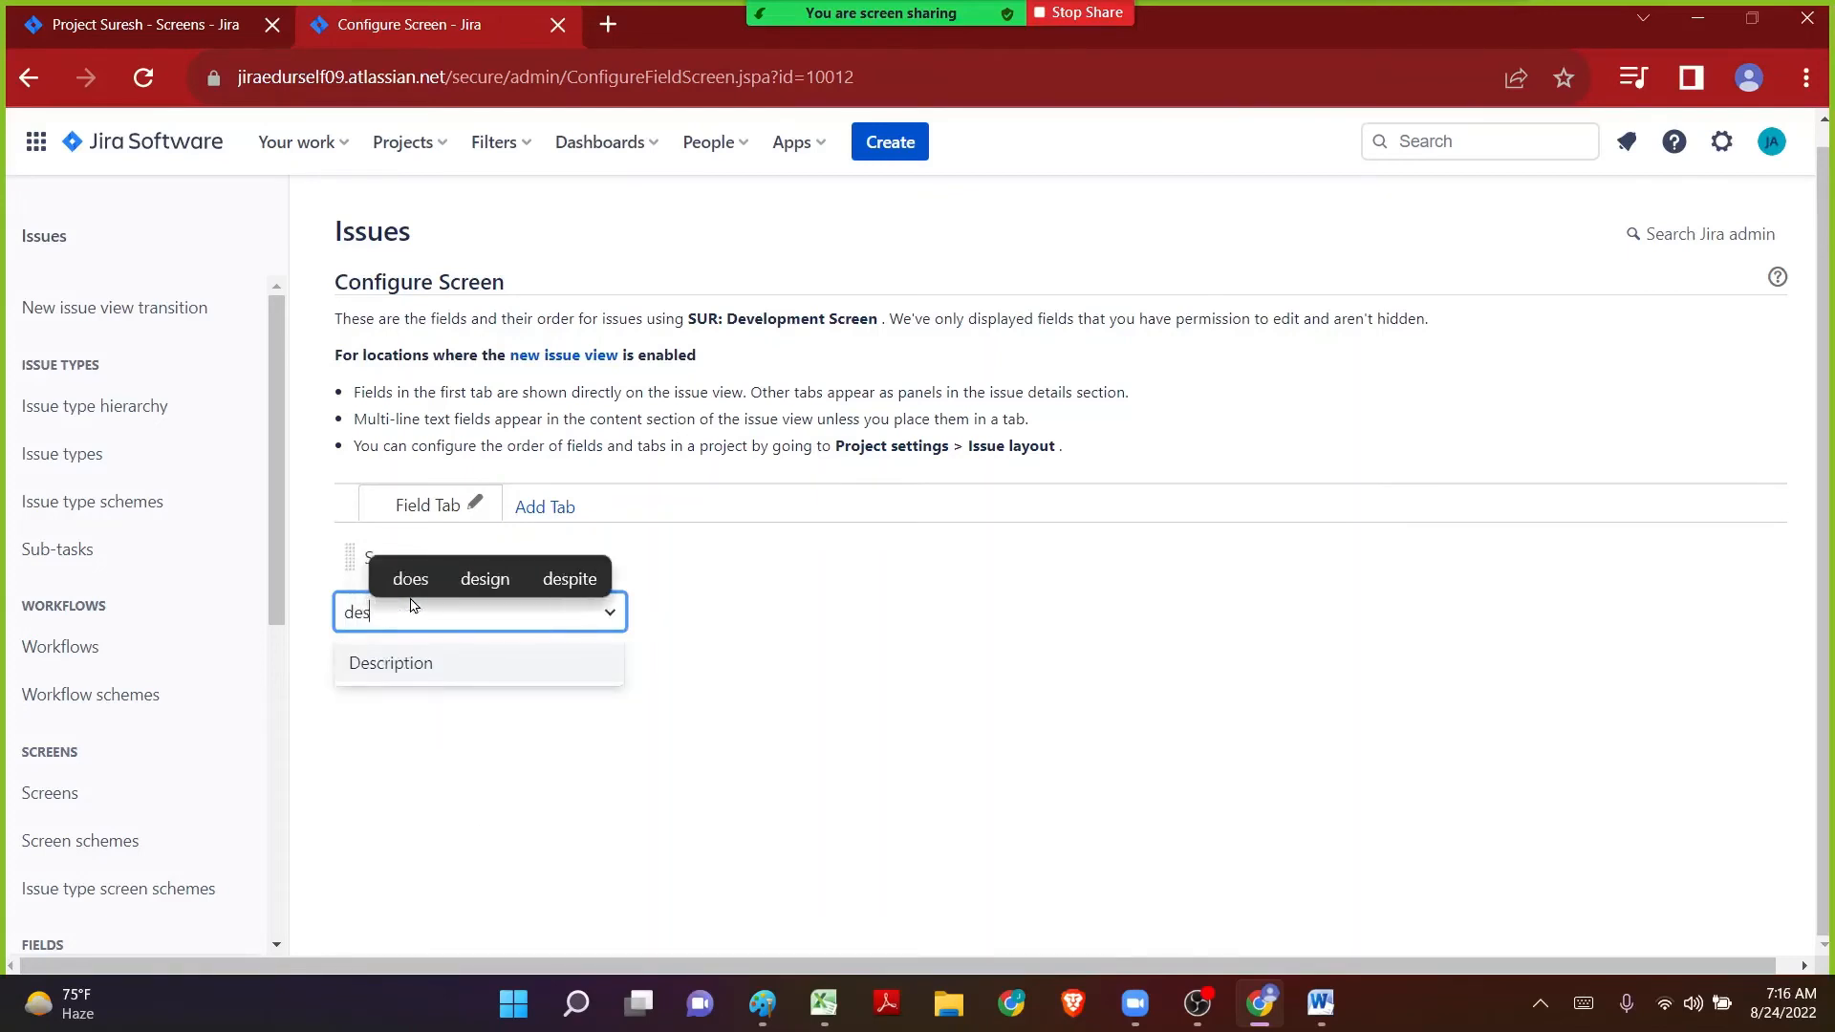
{"action": "key", "text": "Return"}
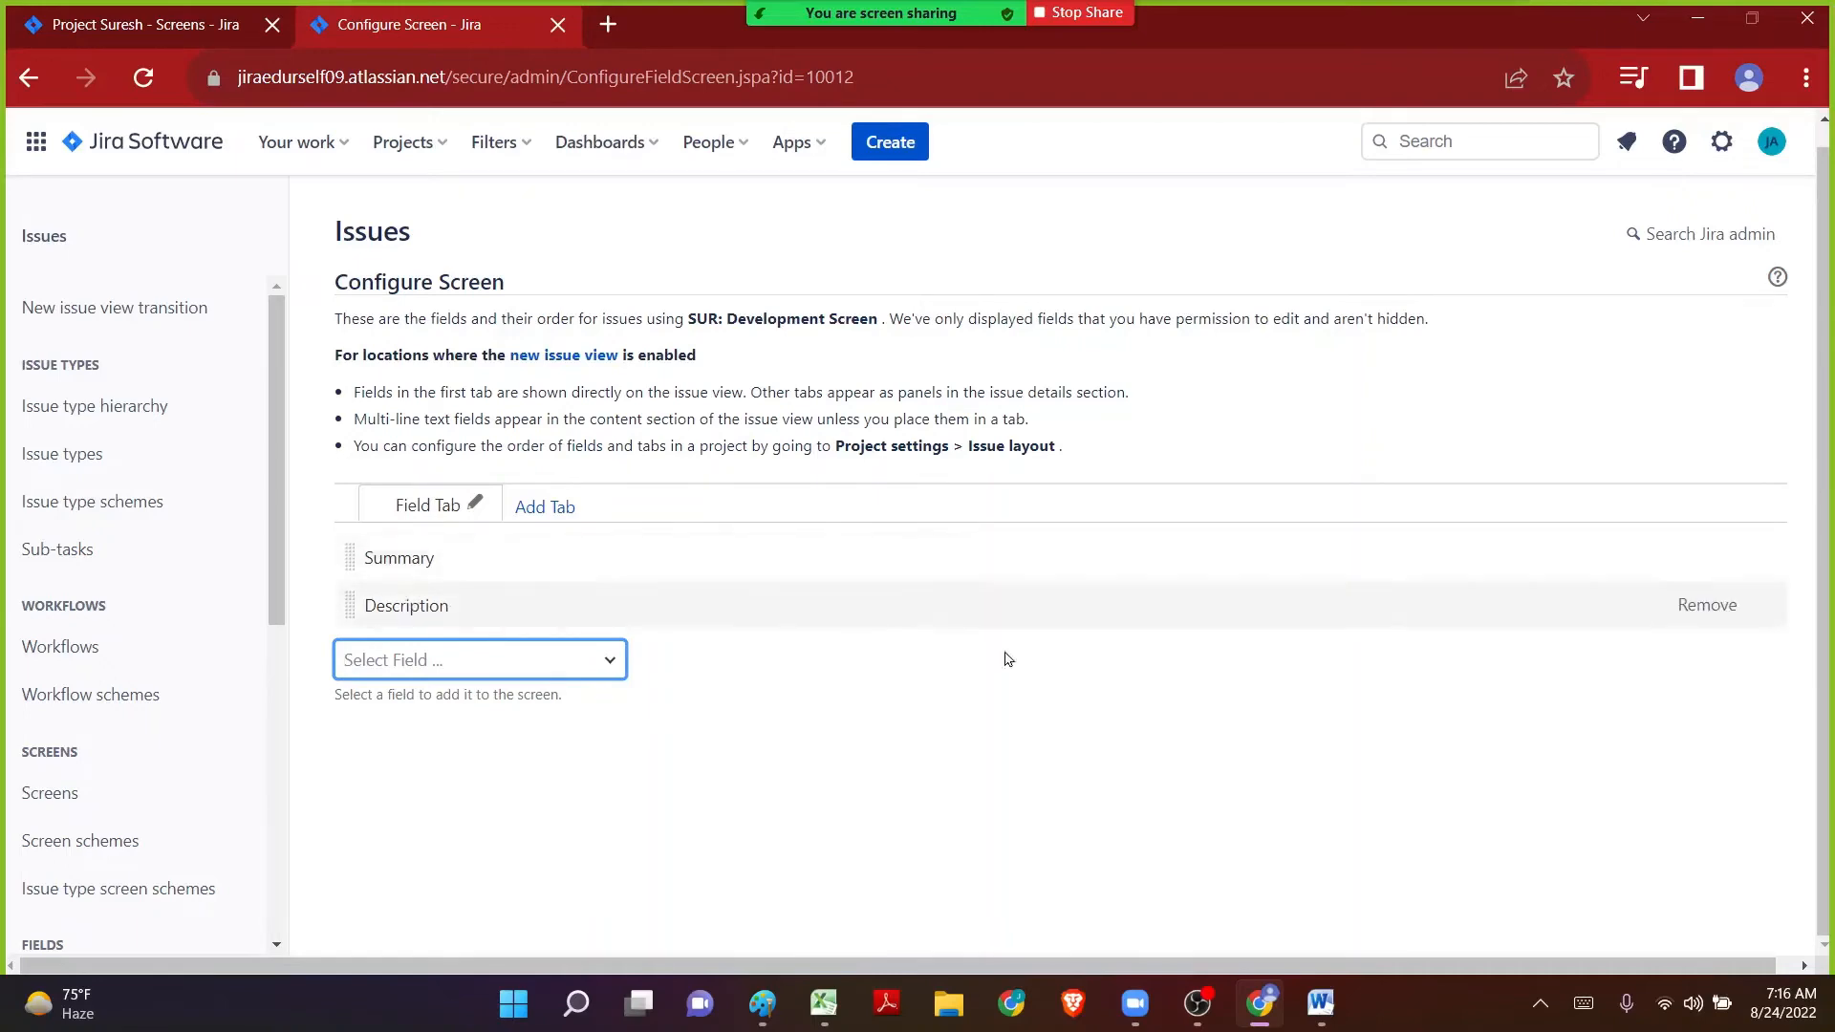
Check the requested field list in Word, and add the Assignee, Reporter and Priority fields to the screen in Jira.
{"action": "left_click", "coordinate": [1322, 1003]}
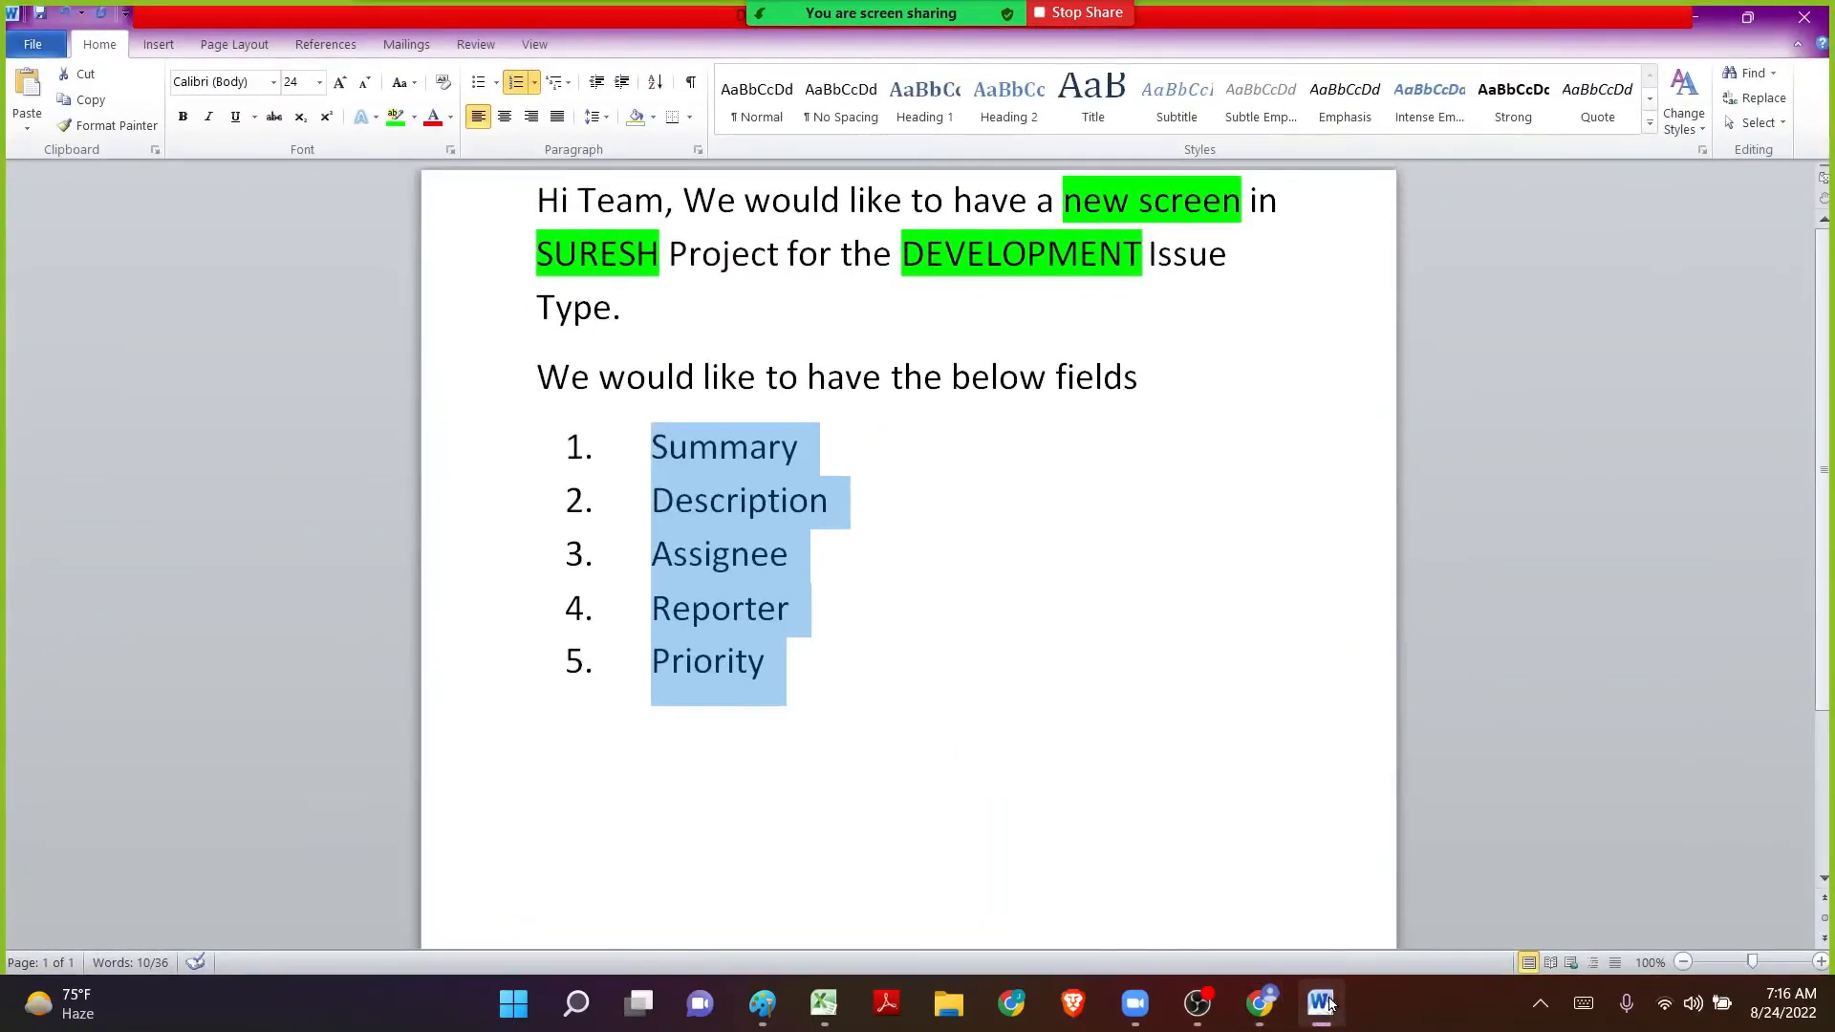
{"action": "left_click", "coordinate": [1322, 1004]}
{"action": "type", "text": "as"}
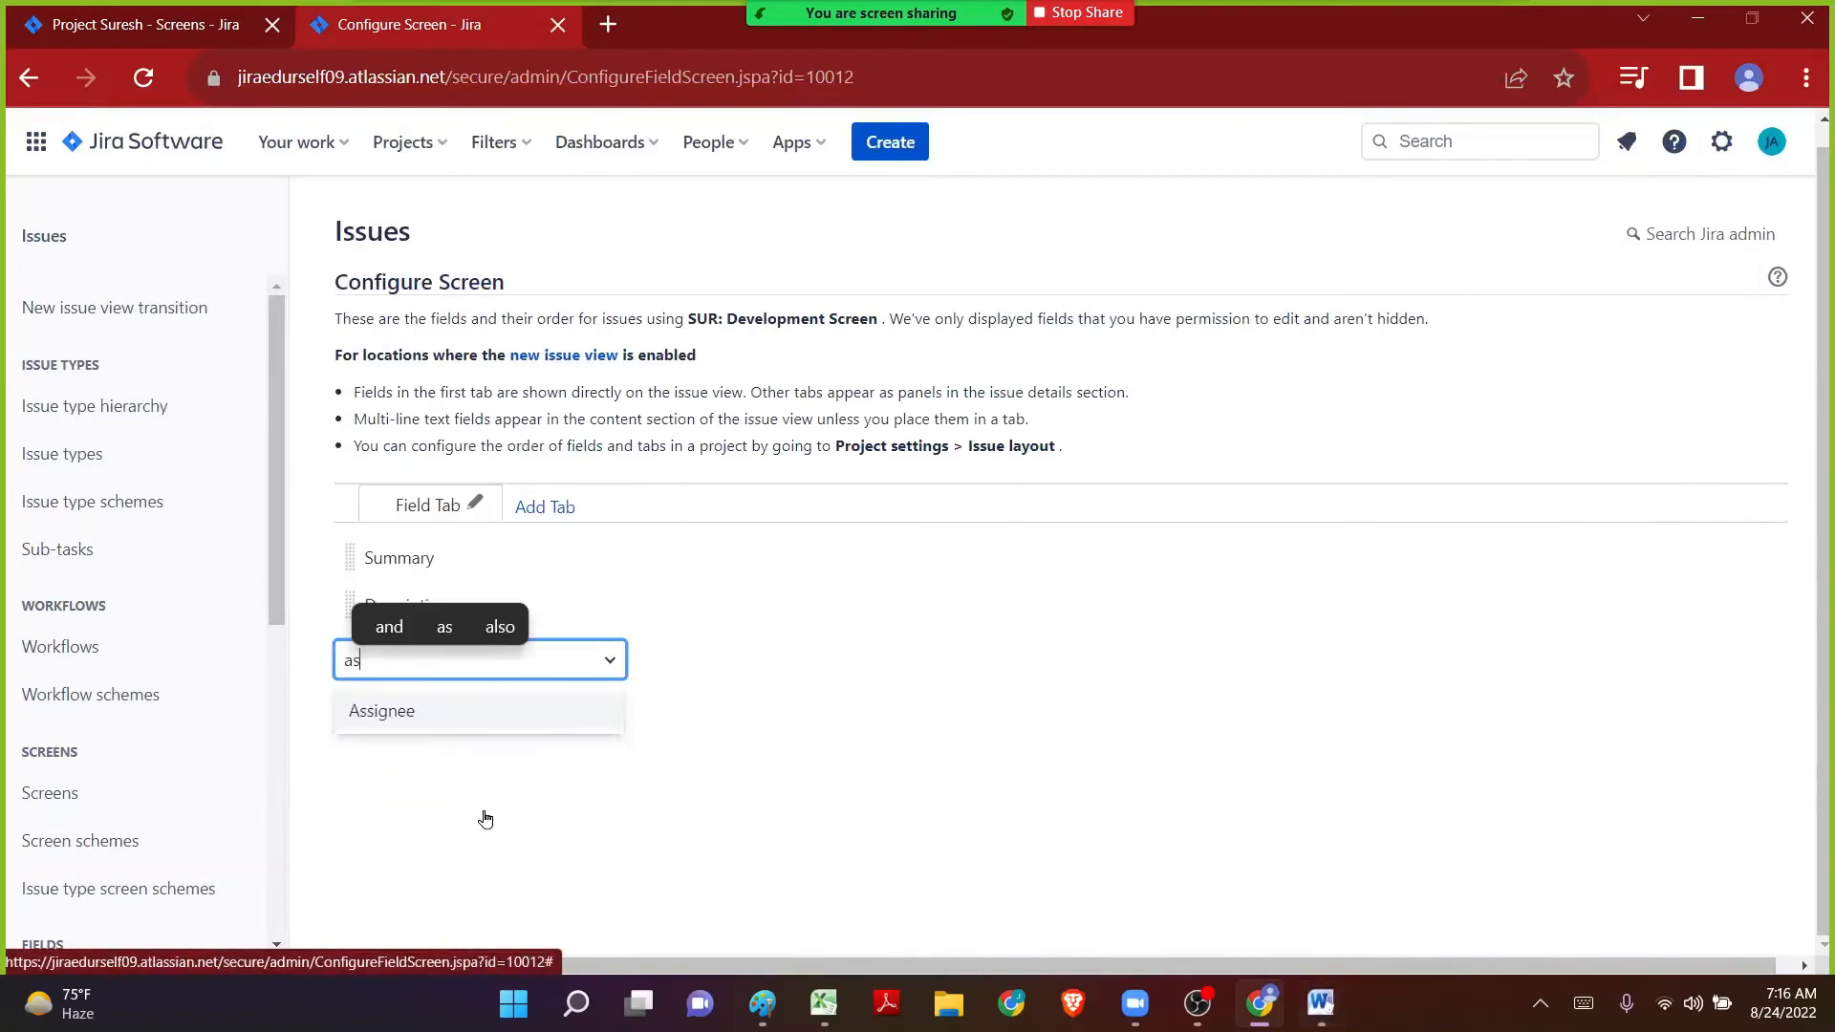
{"action": "key", "text": "Return"}
{"action": "type", "text": "Rep"}
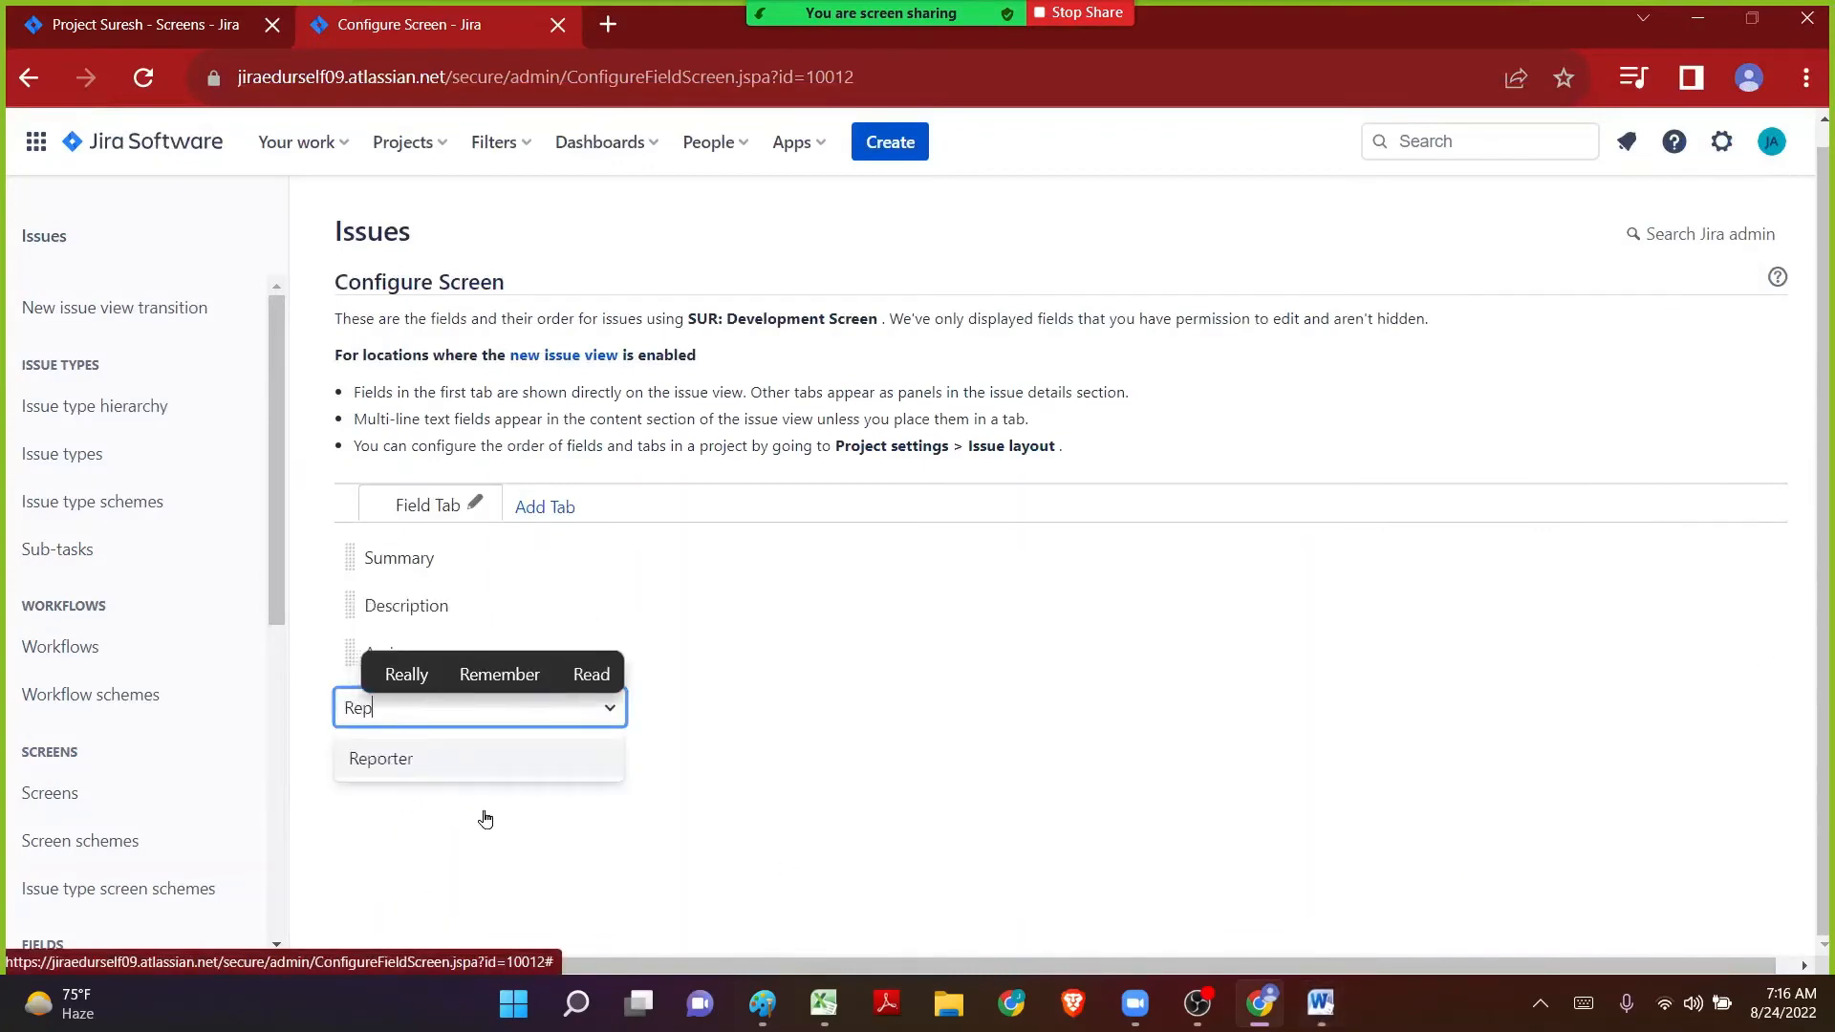
{"action": "key", "text": "Return"}
{"action": "type", "text": "P"}
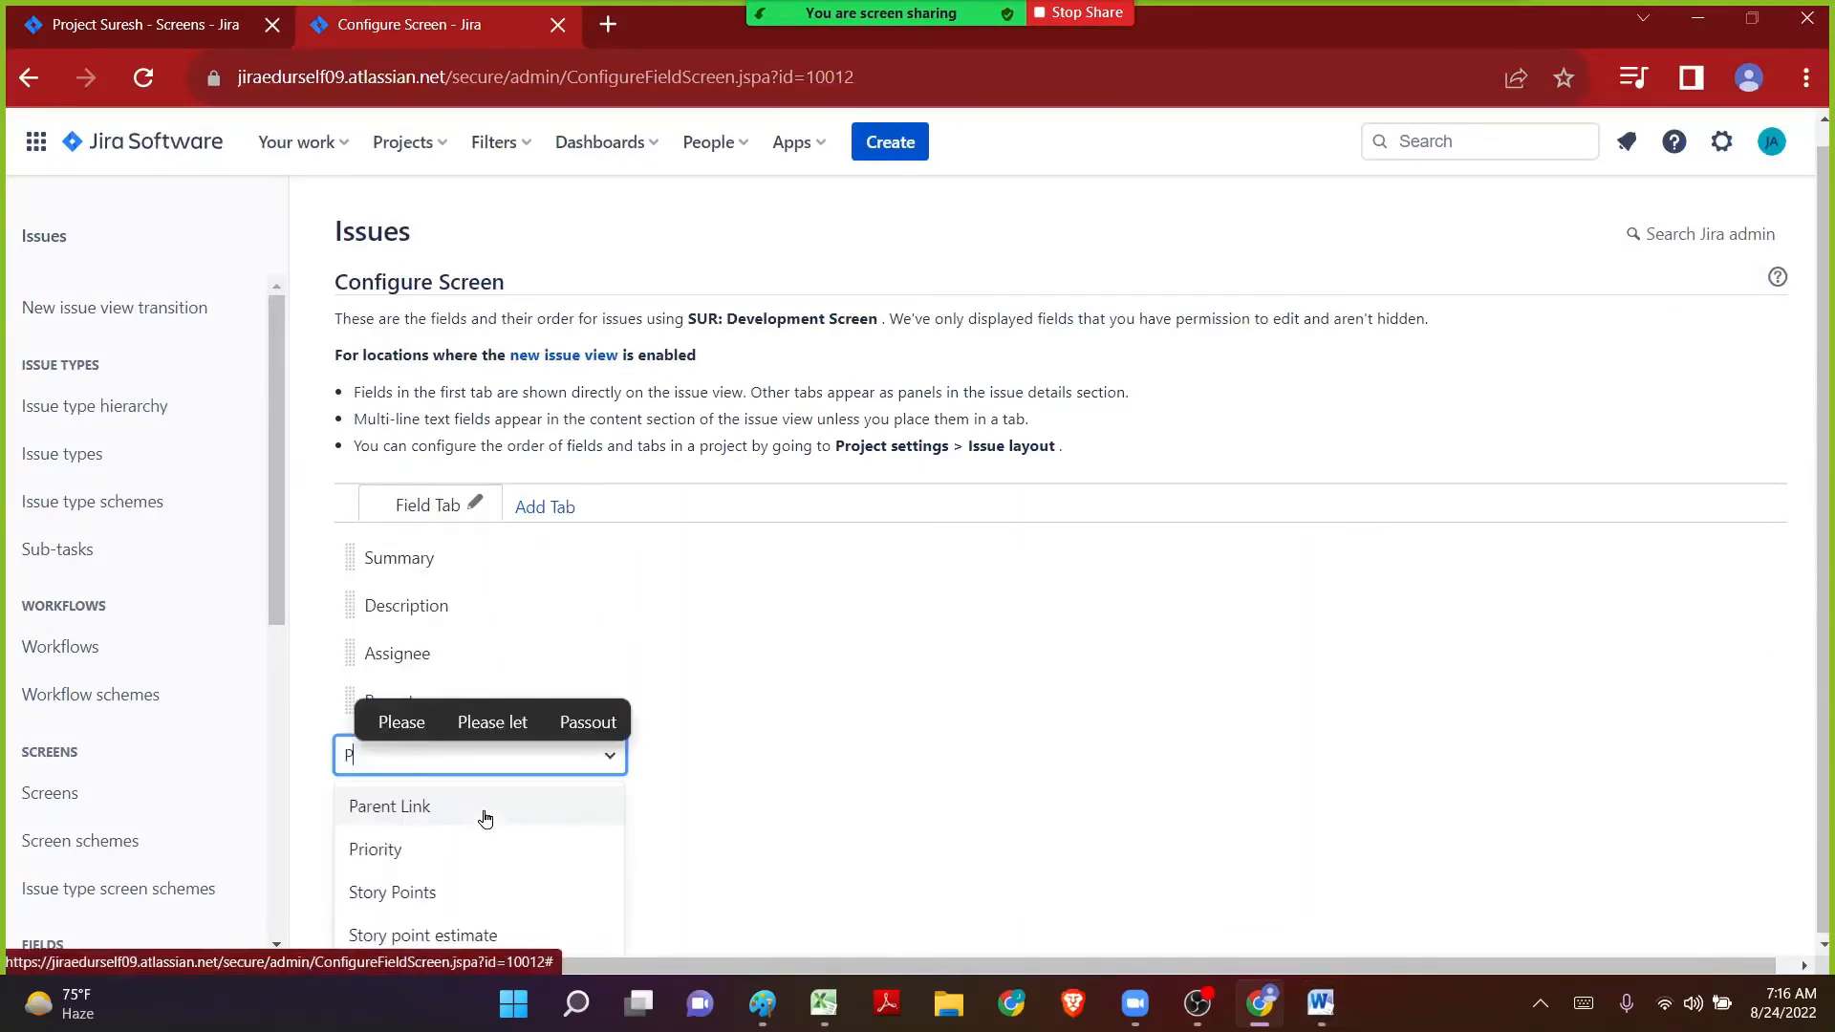
{"action": "type", "text": "ri"}
{"action": "key", "text": "Return"}
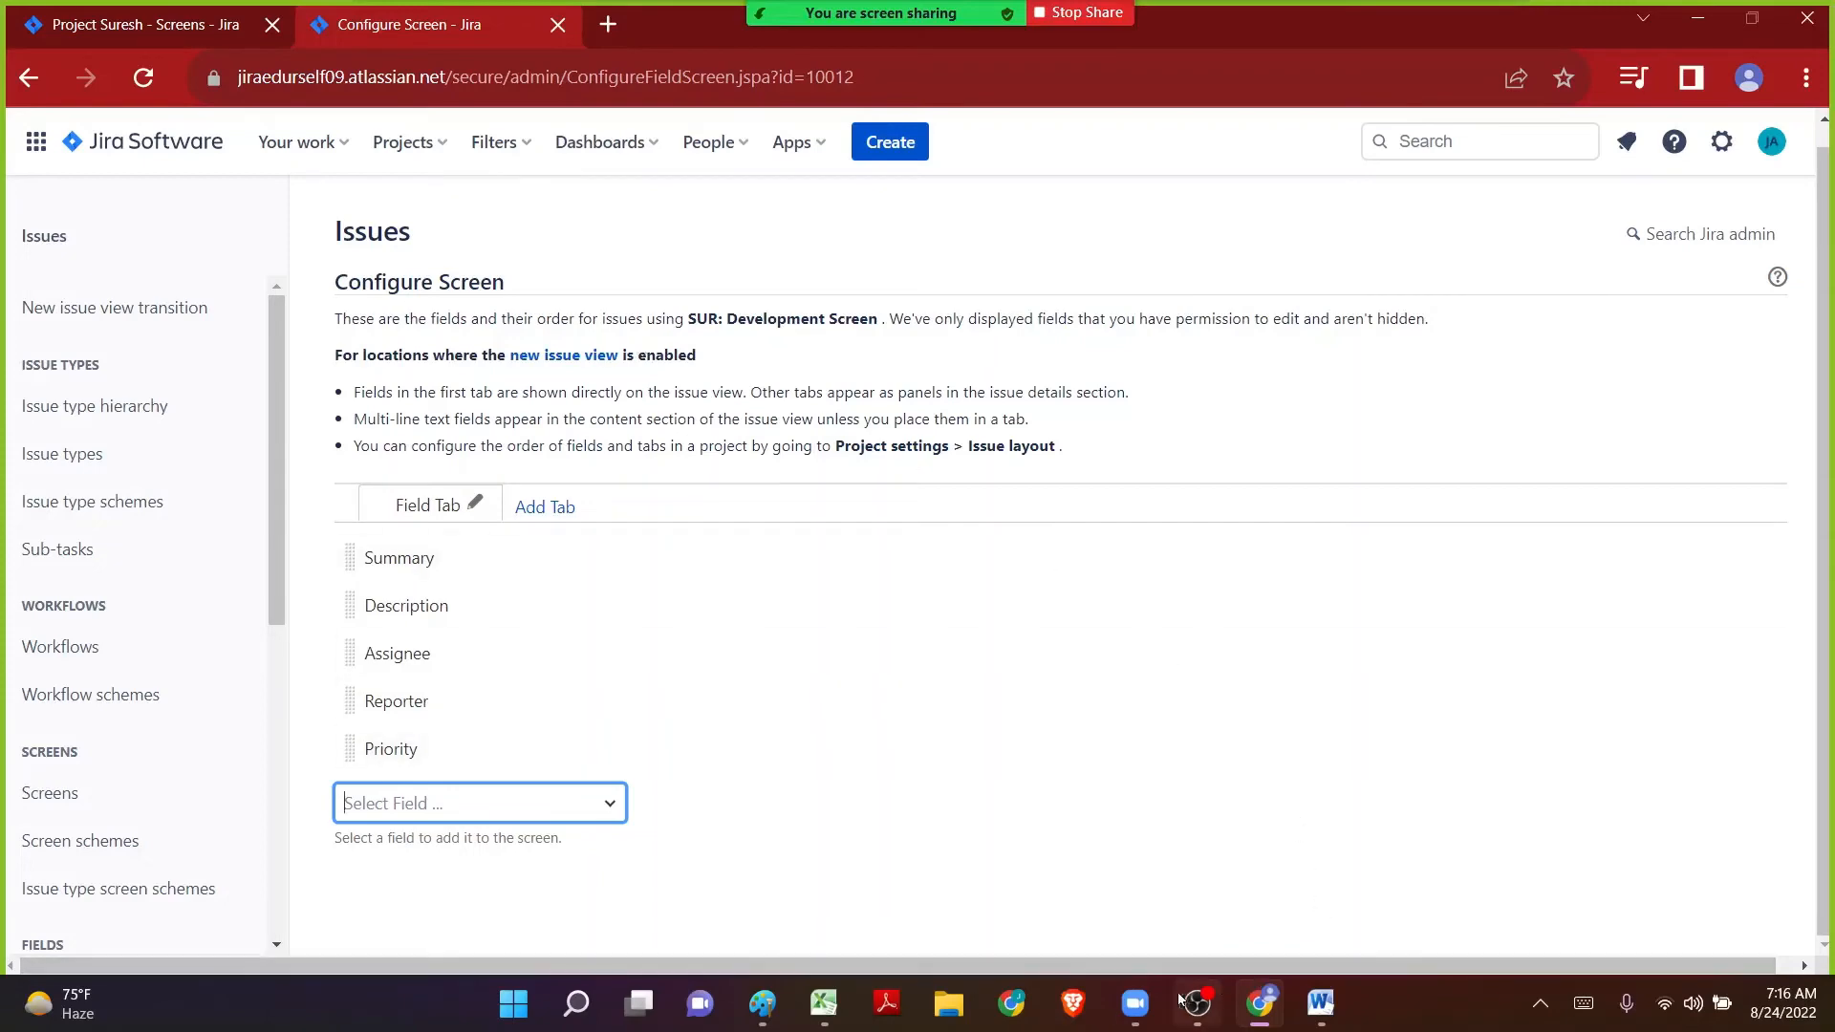
Switch to Paint and draw a green rectangle of about 398 × 126 px around the first numbered note, on creating a screen.
{"action": "left_click", "coordinate": [761, 1002]}
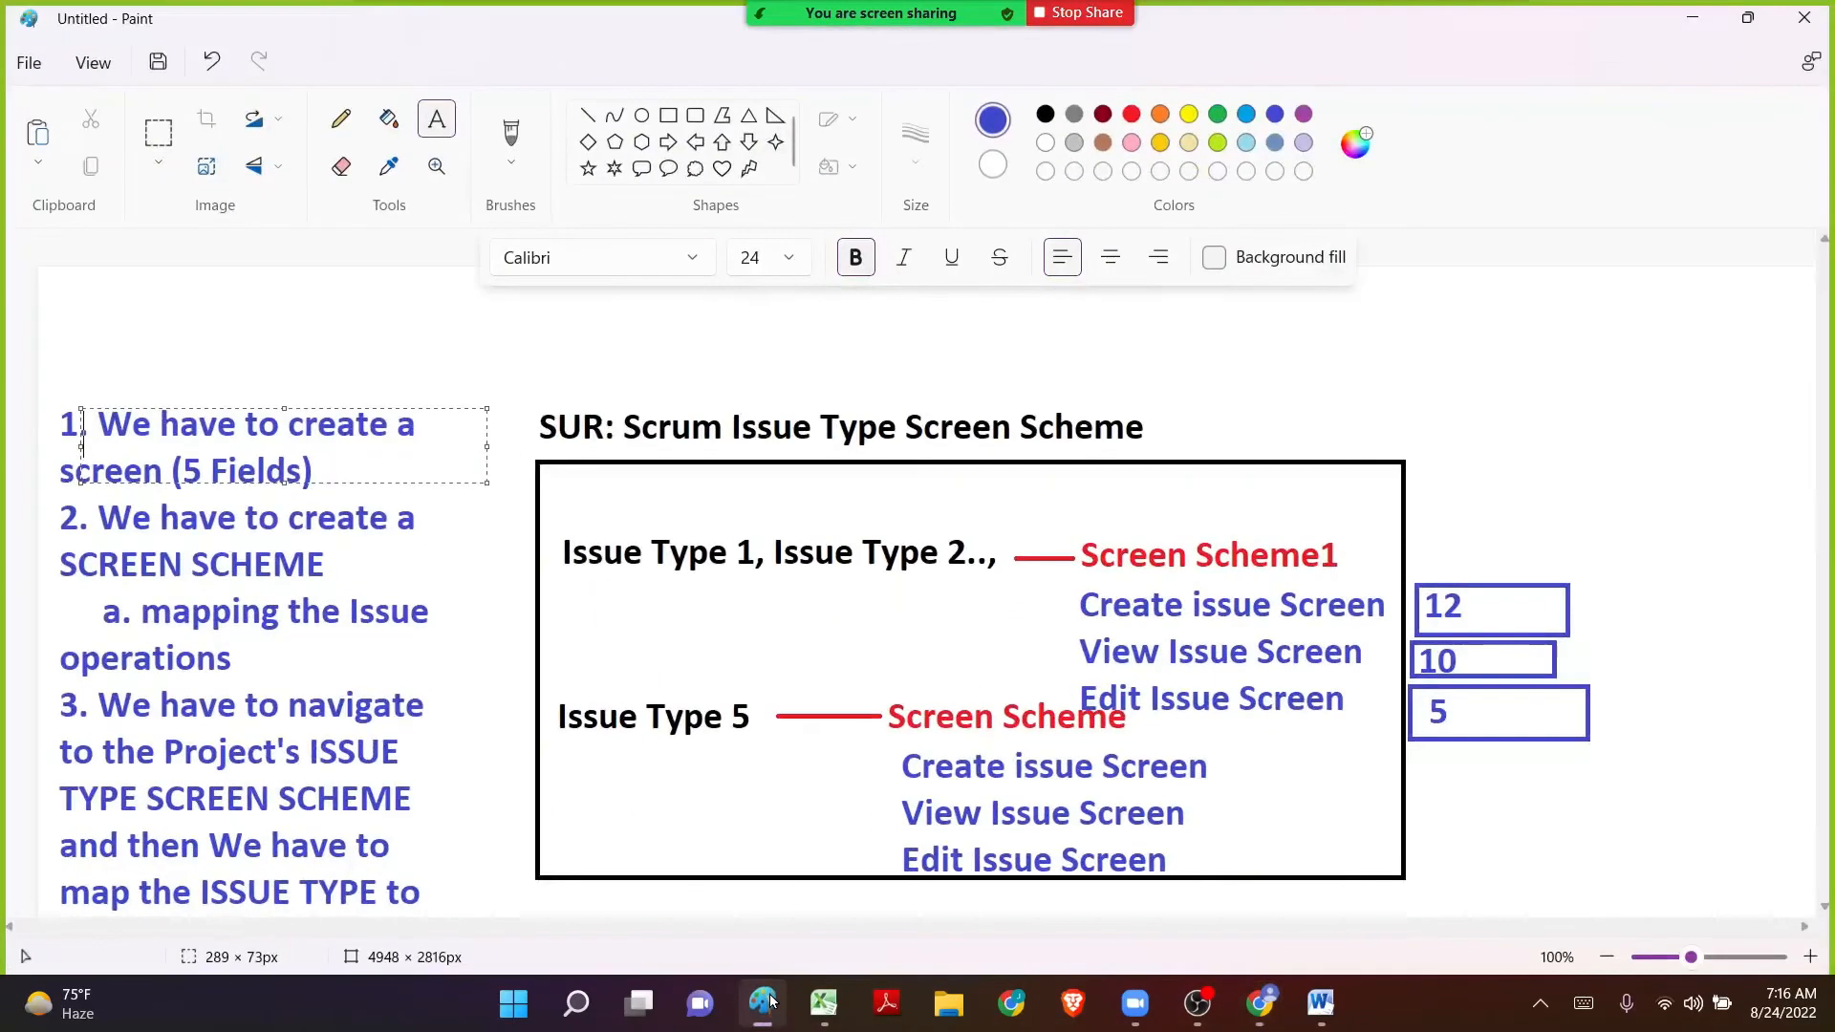
{"action": "left_click", "coordinate": [194, 274]}
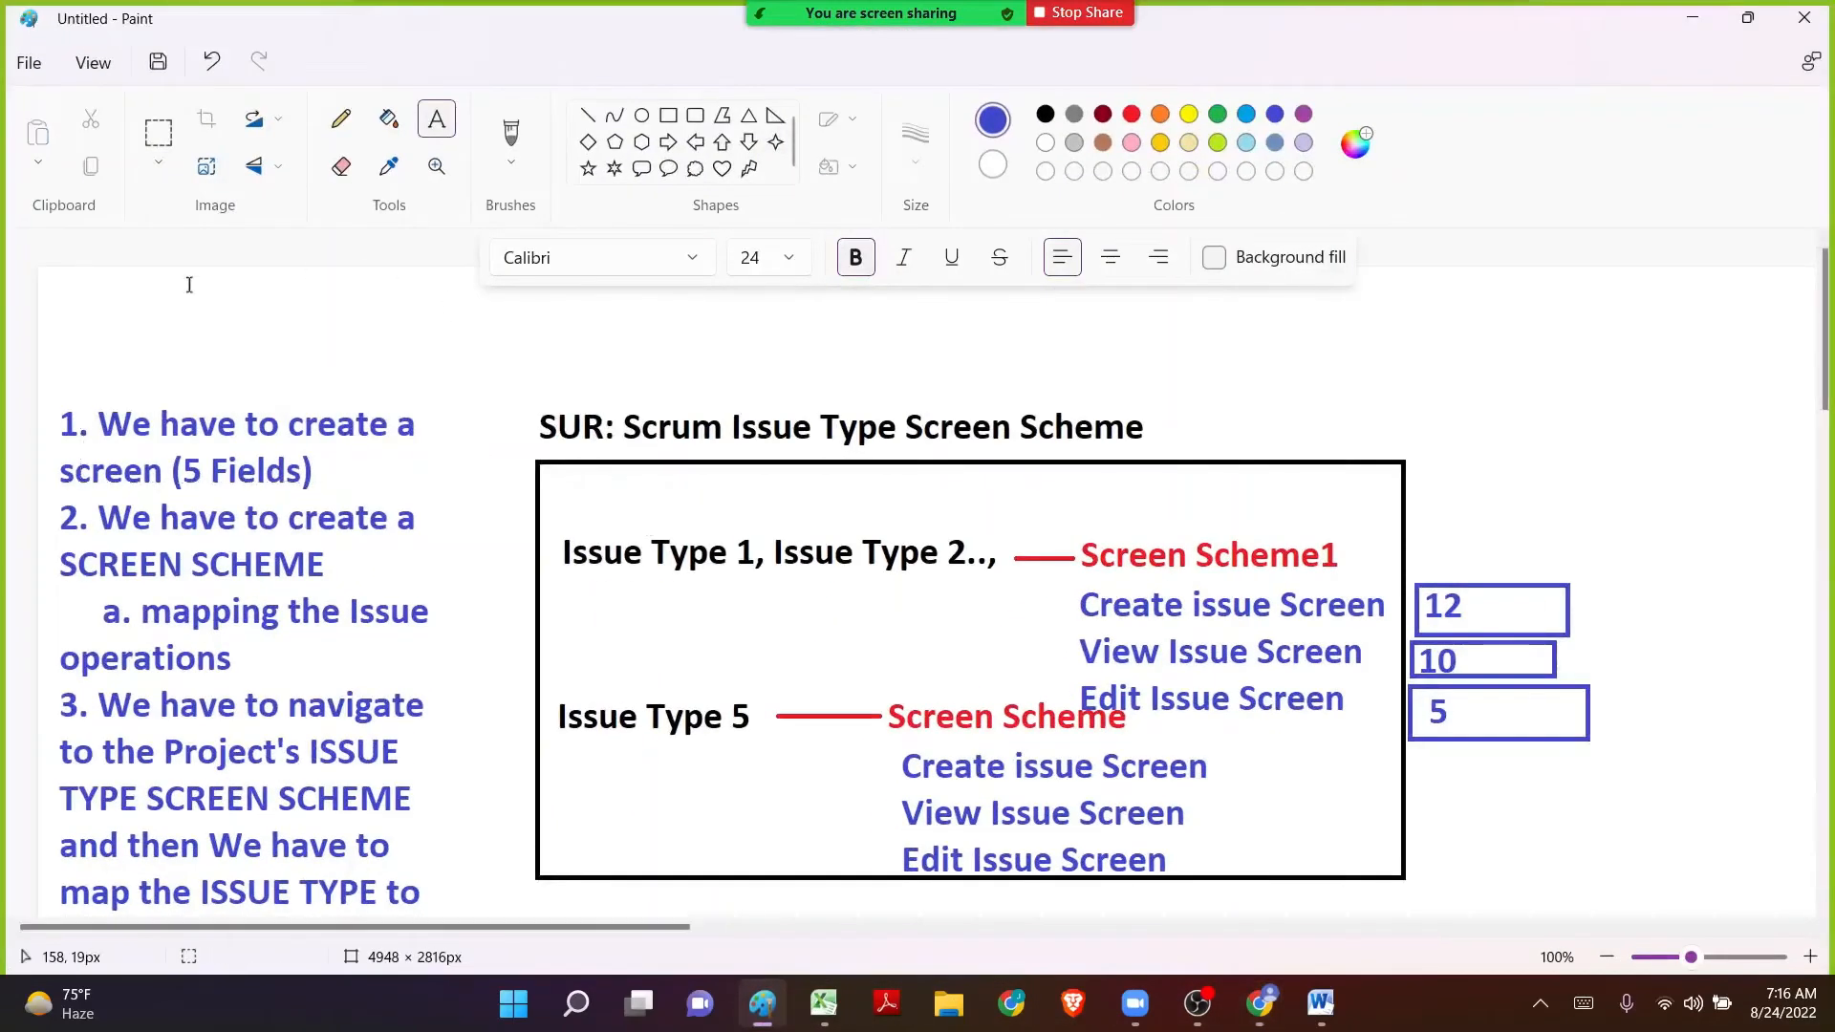
{"action": "left_click", "coordinate": [670, 117]}
{"action": "left_click", "coordinate": [1217, 115]}
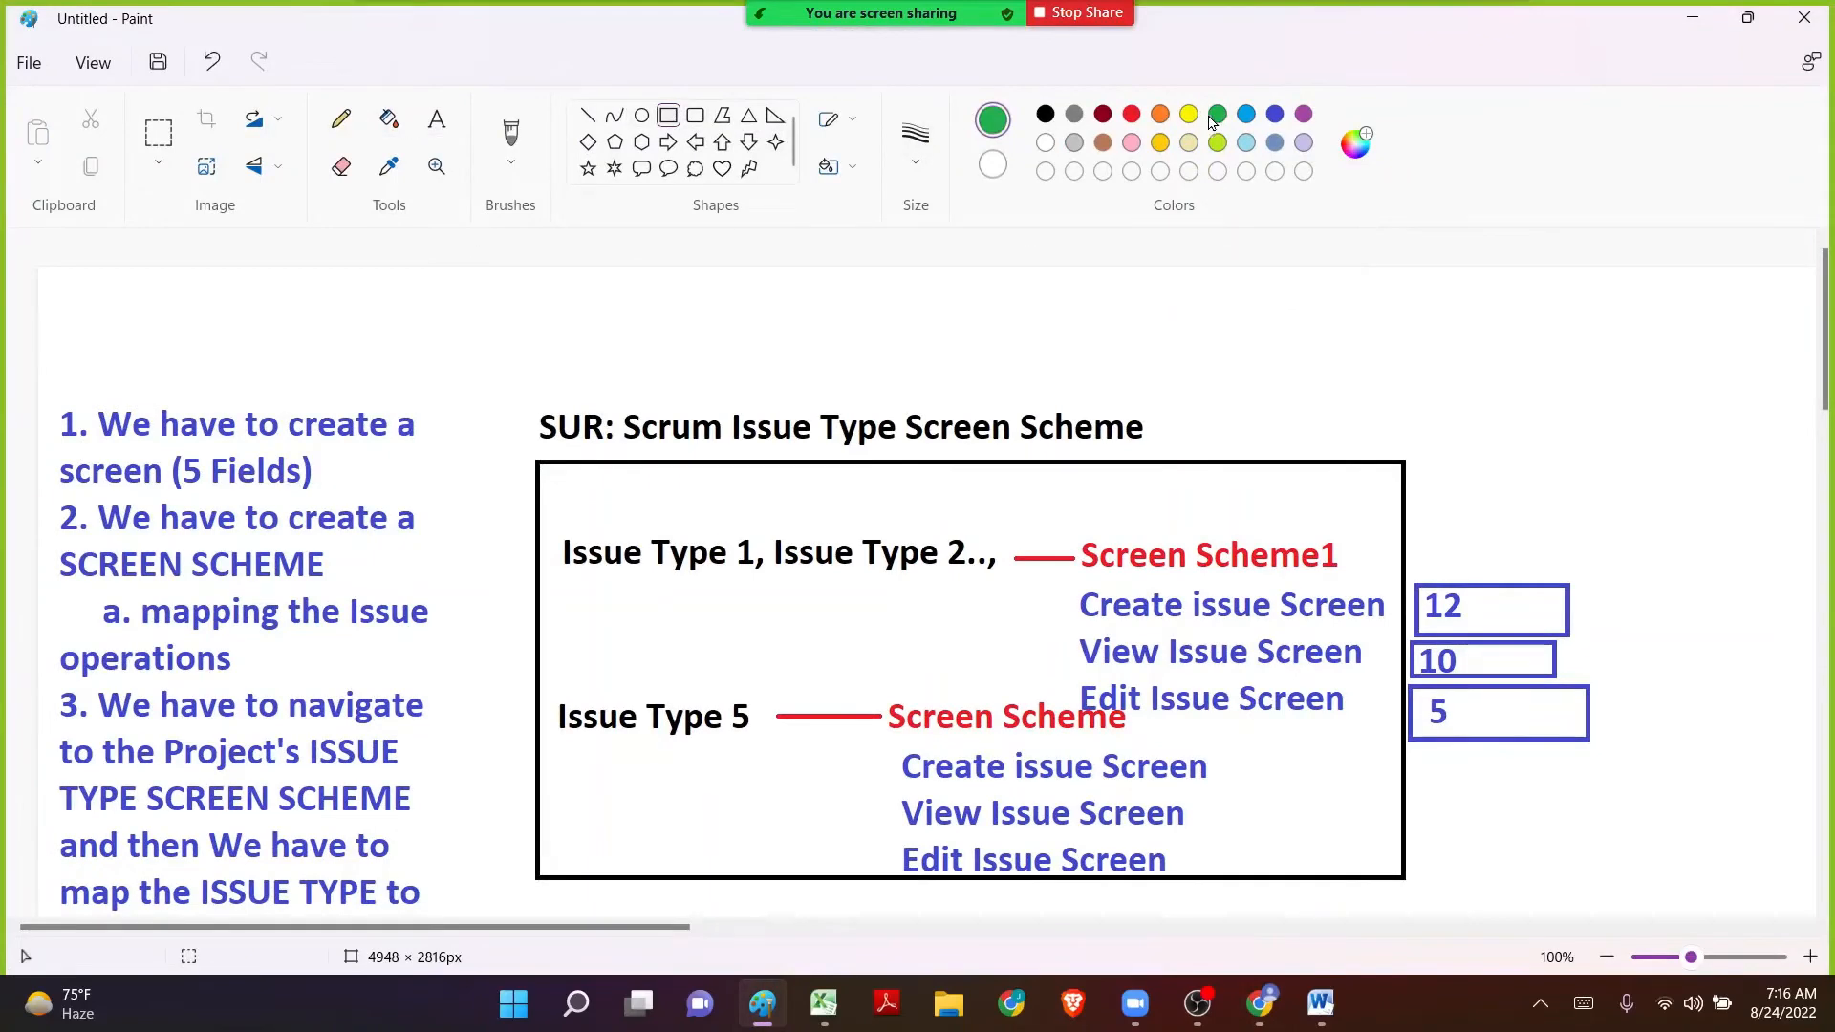
{"action": "left_click_drag", "start_coordinate": [45, 380], "coordinate": [425, 499]}
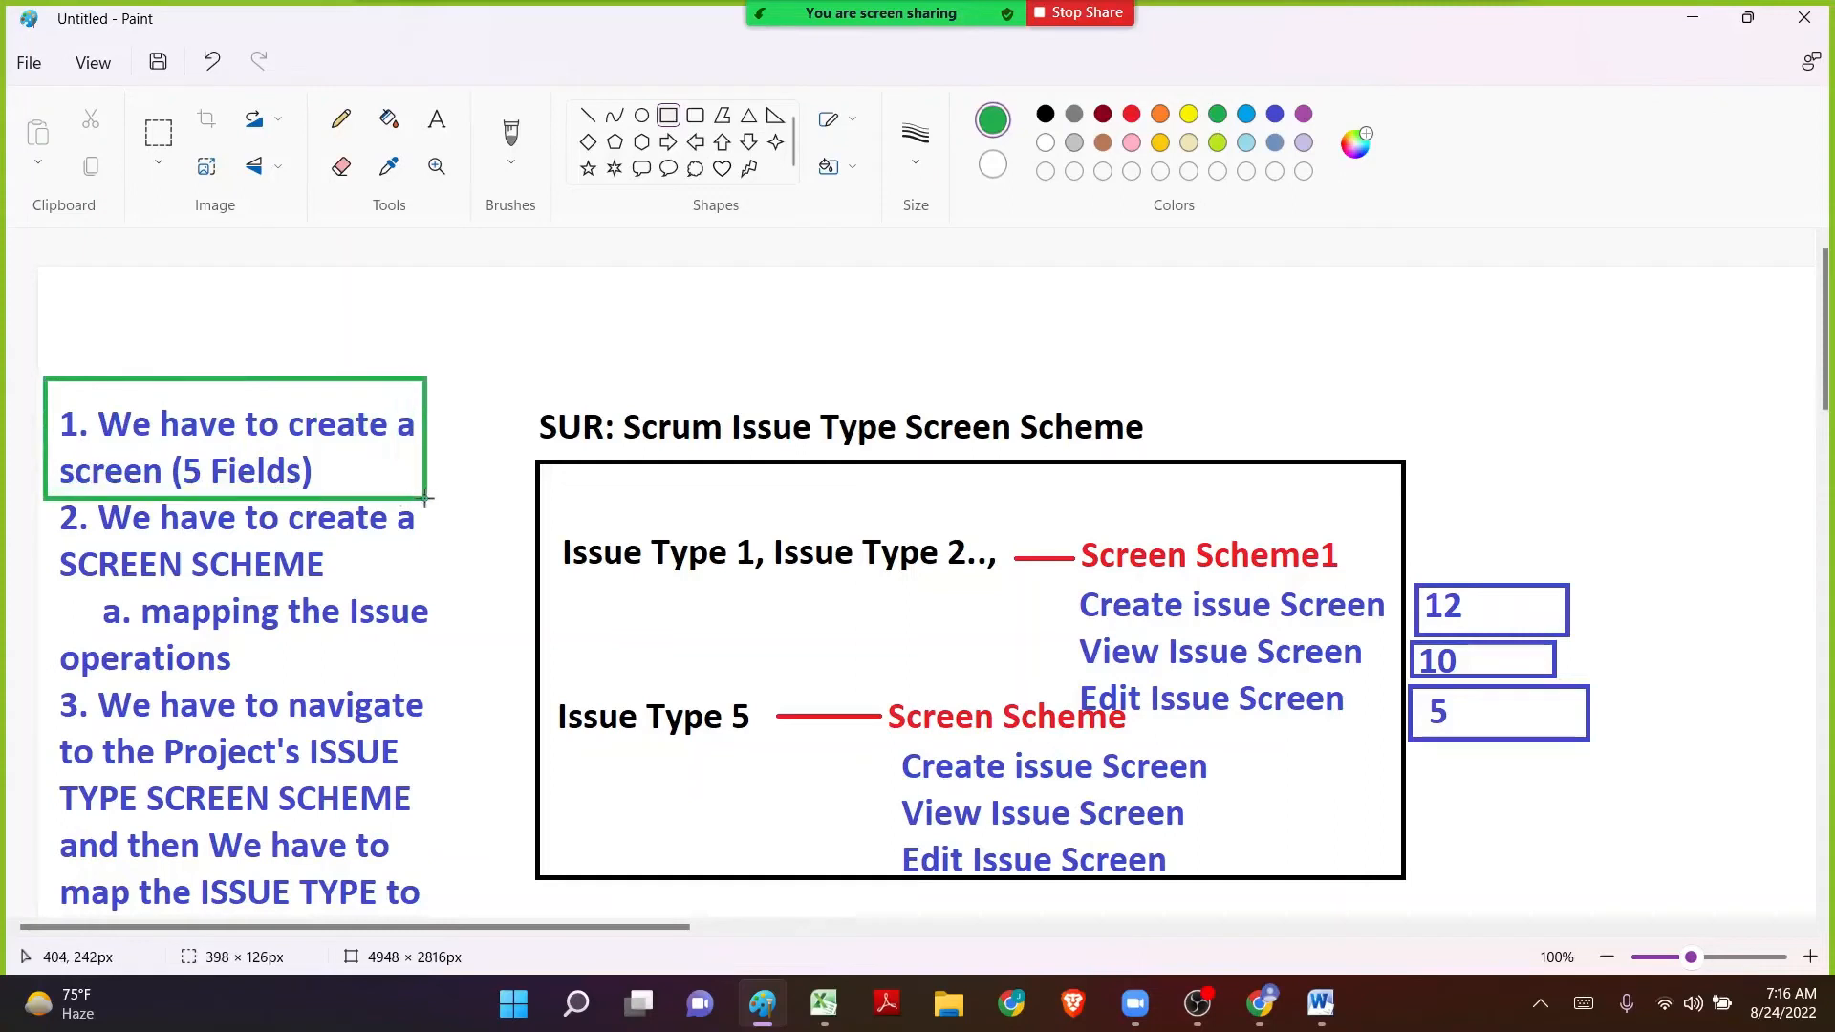
{"action": "left_click", "coordinate": [314, 327]}
{"action": "scroll", "coordinate": [314, 327], "scroll_direction": "down", "scroll_amount": 3}
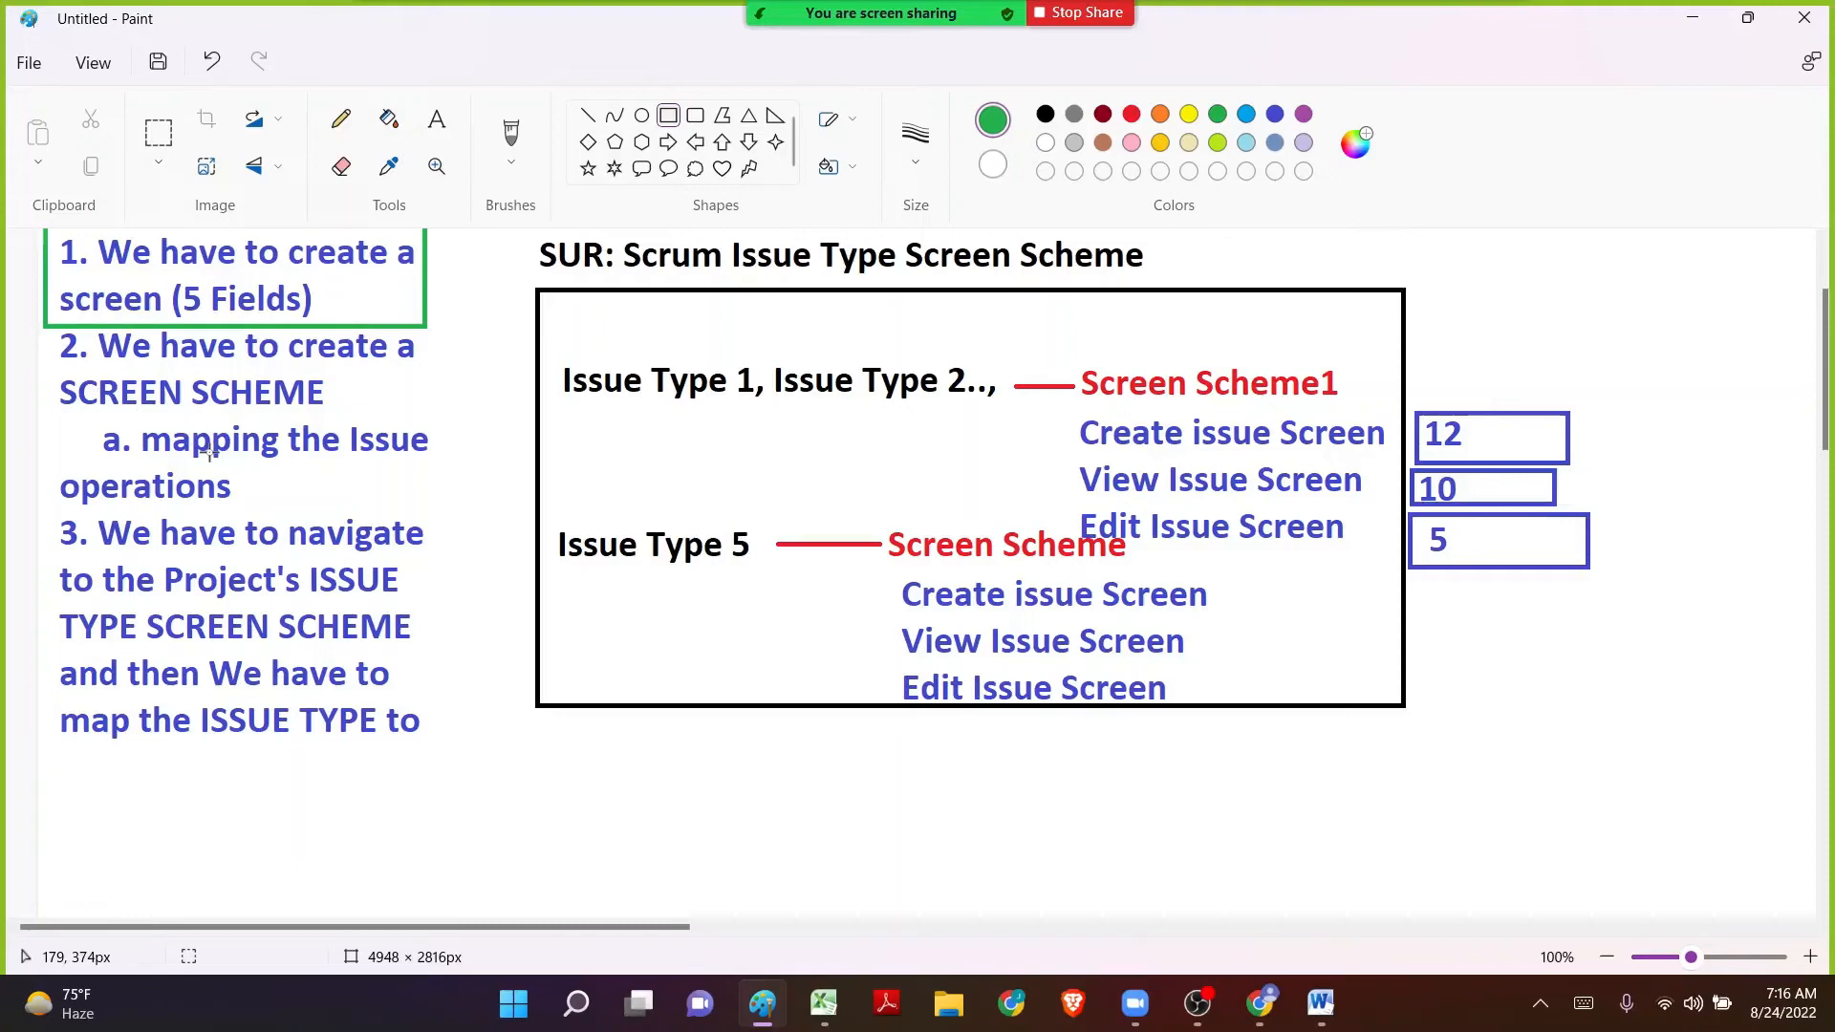
Return to Jira, go to the screen schemes and start adding a new screen scheme.
{"action": "left_click", "coordinate": [1675, 16]}
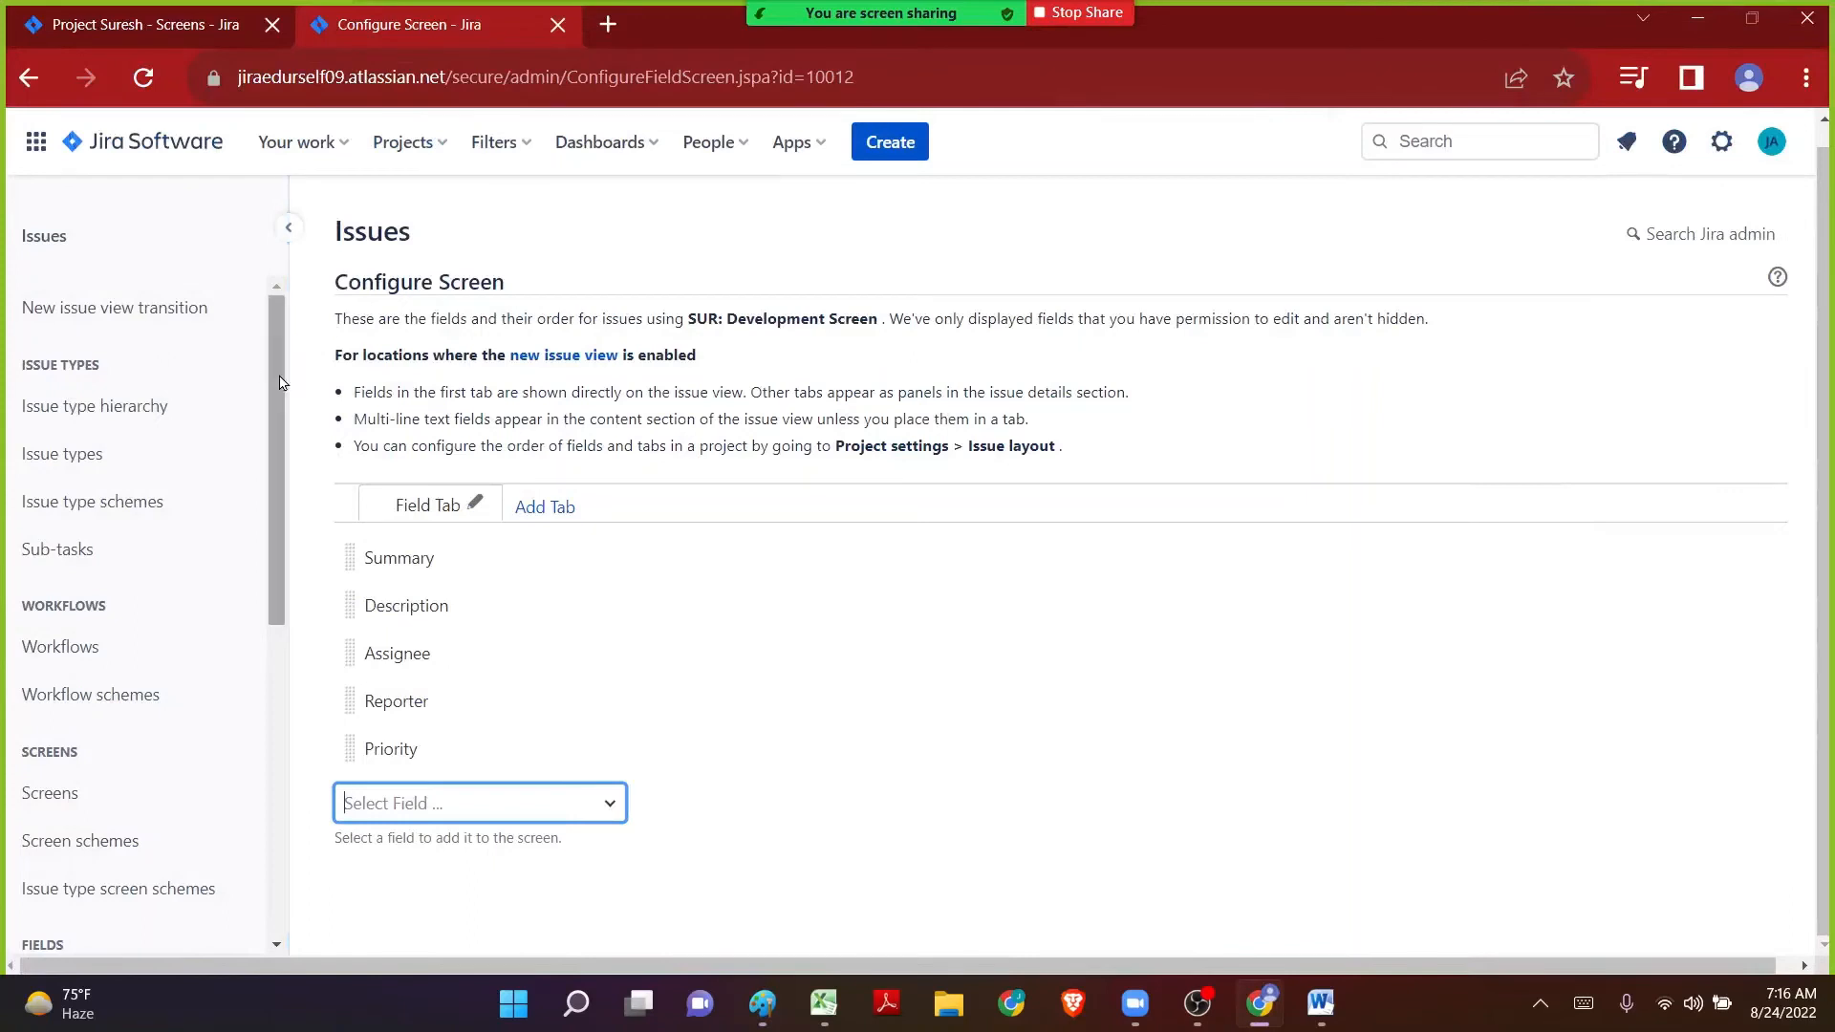
{"action": "left_click_drag", "start_coordinate": [275, 386], "coordinate": [275, 470]}
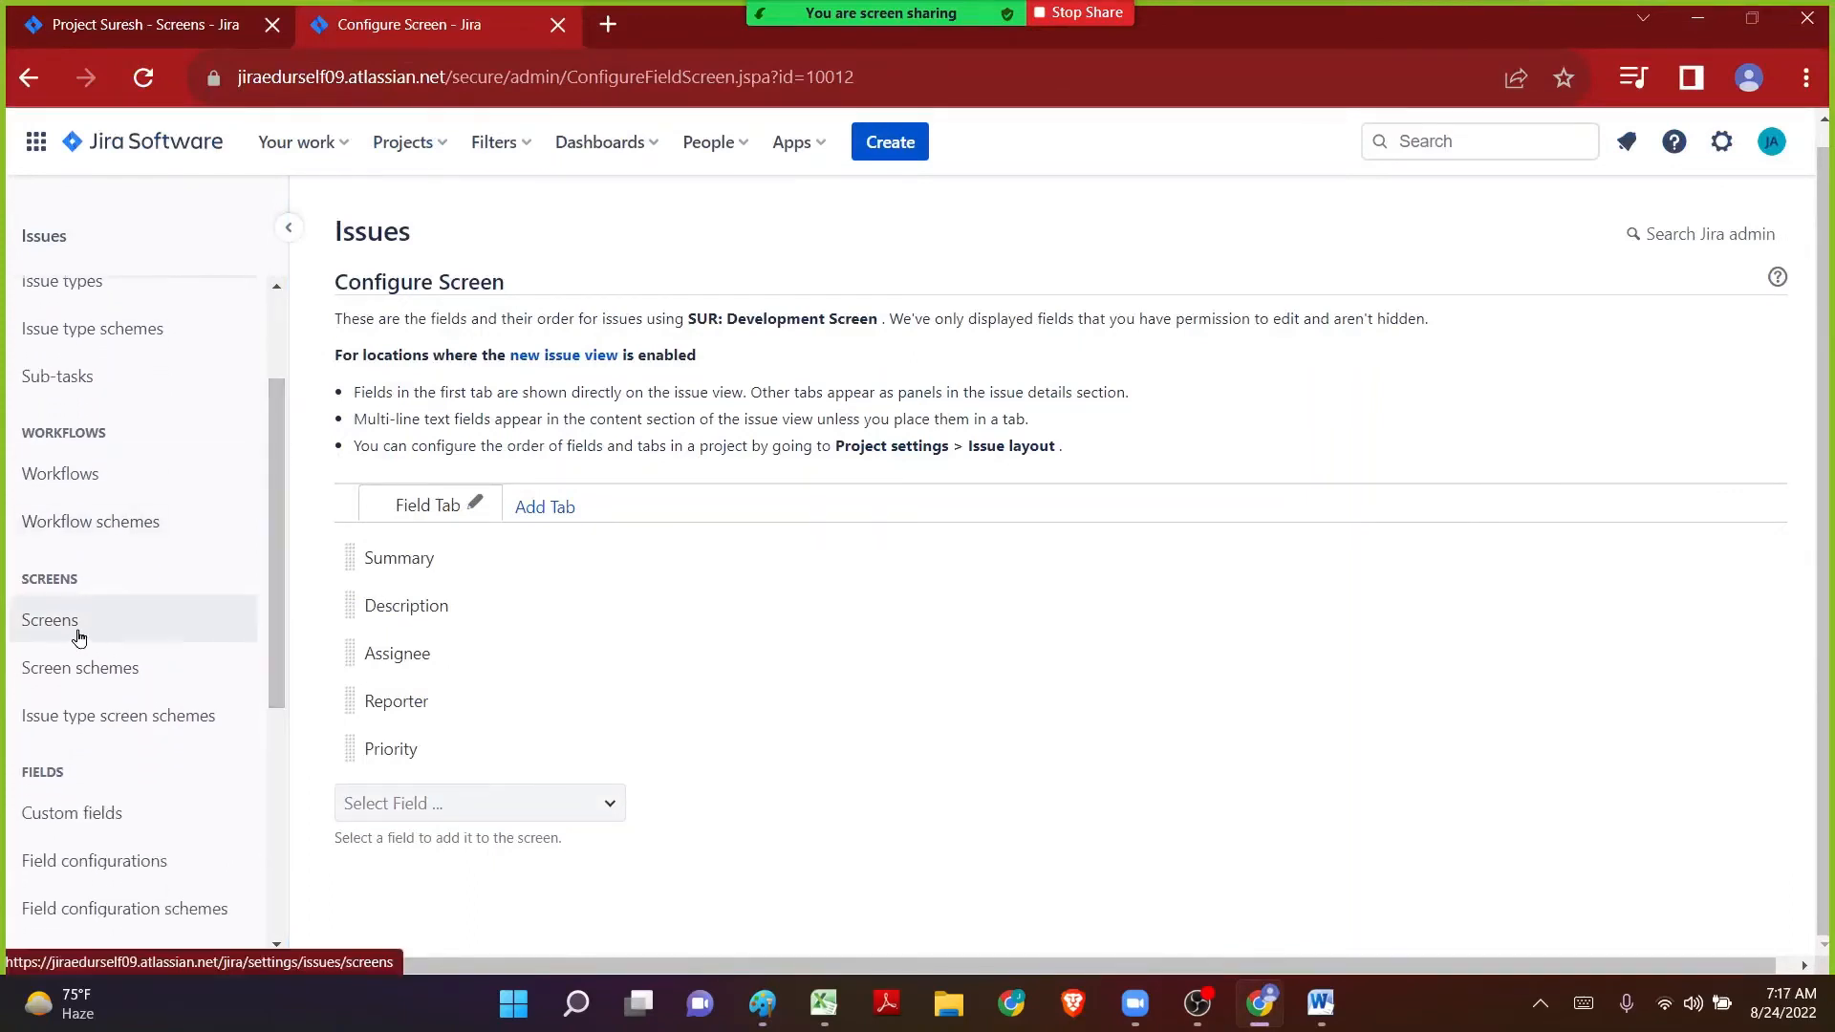
{"action": "left_click", "coordinate": [107, 673]}
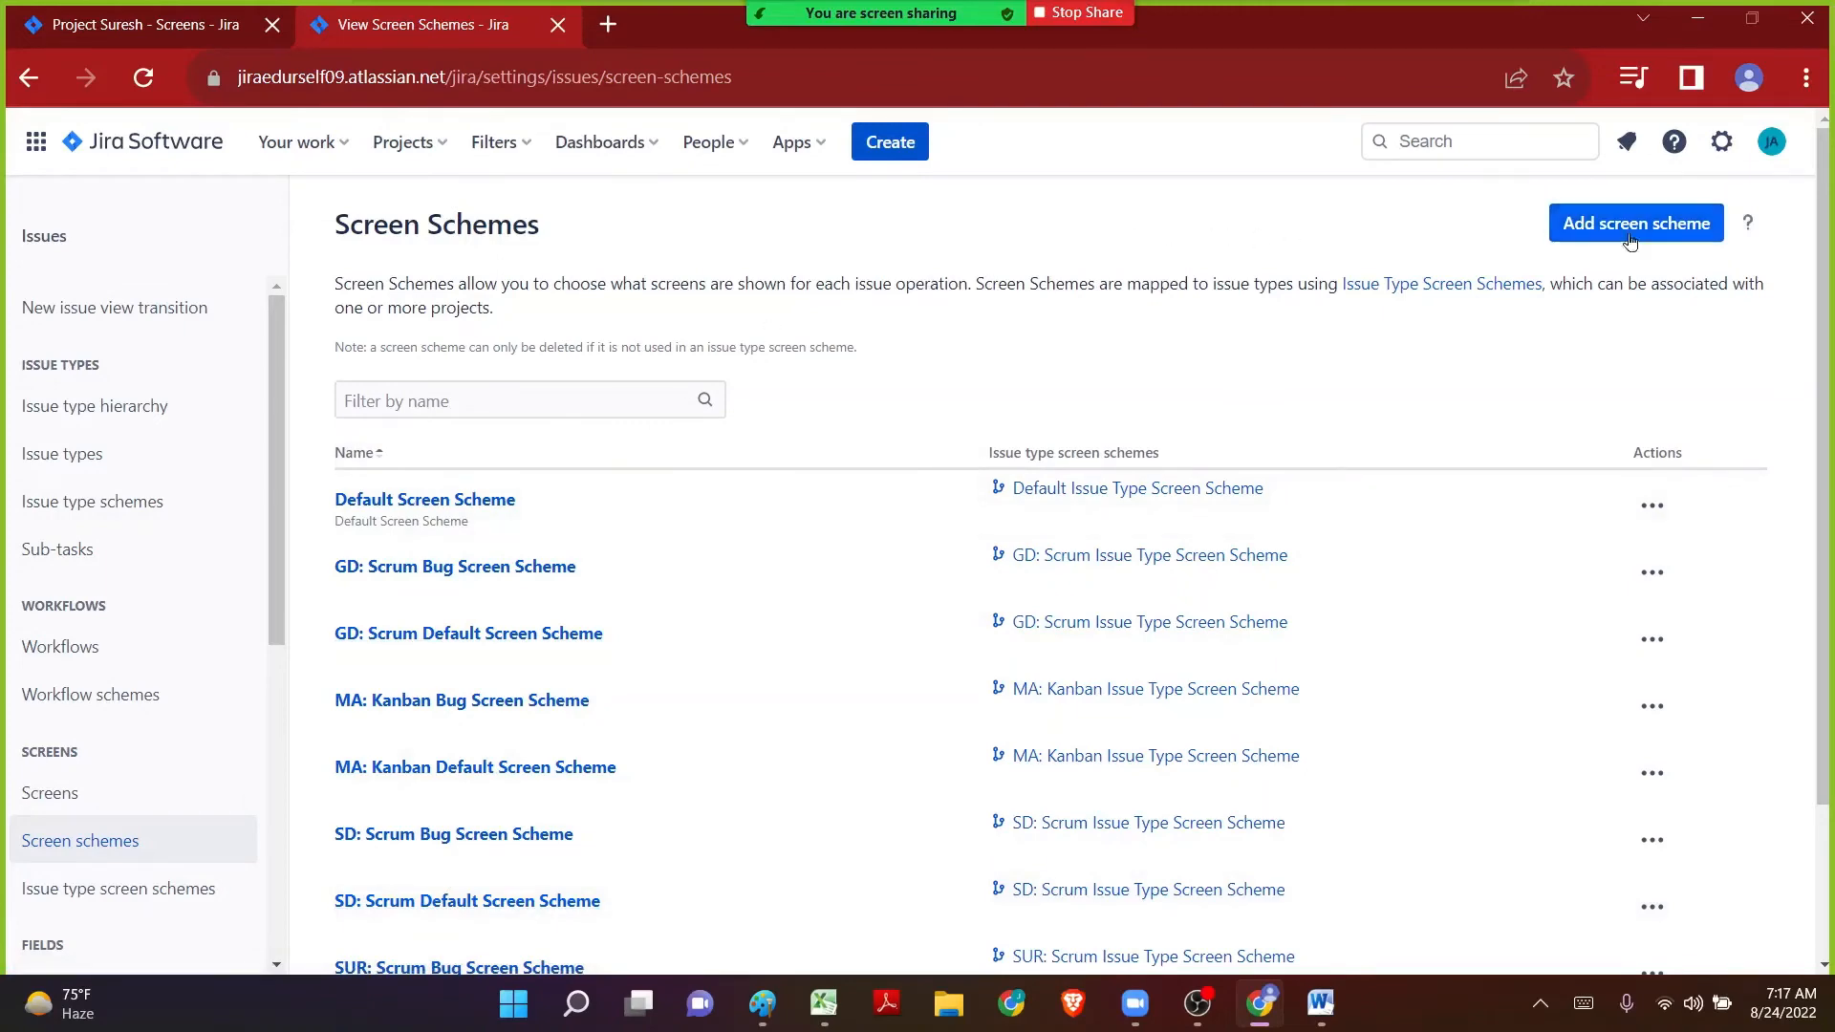
{"action": "left_click", "coordinate": [1670, 240]}
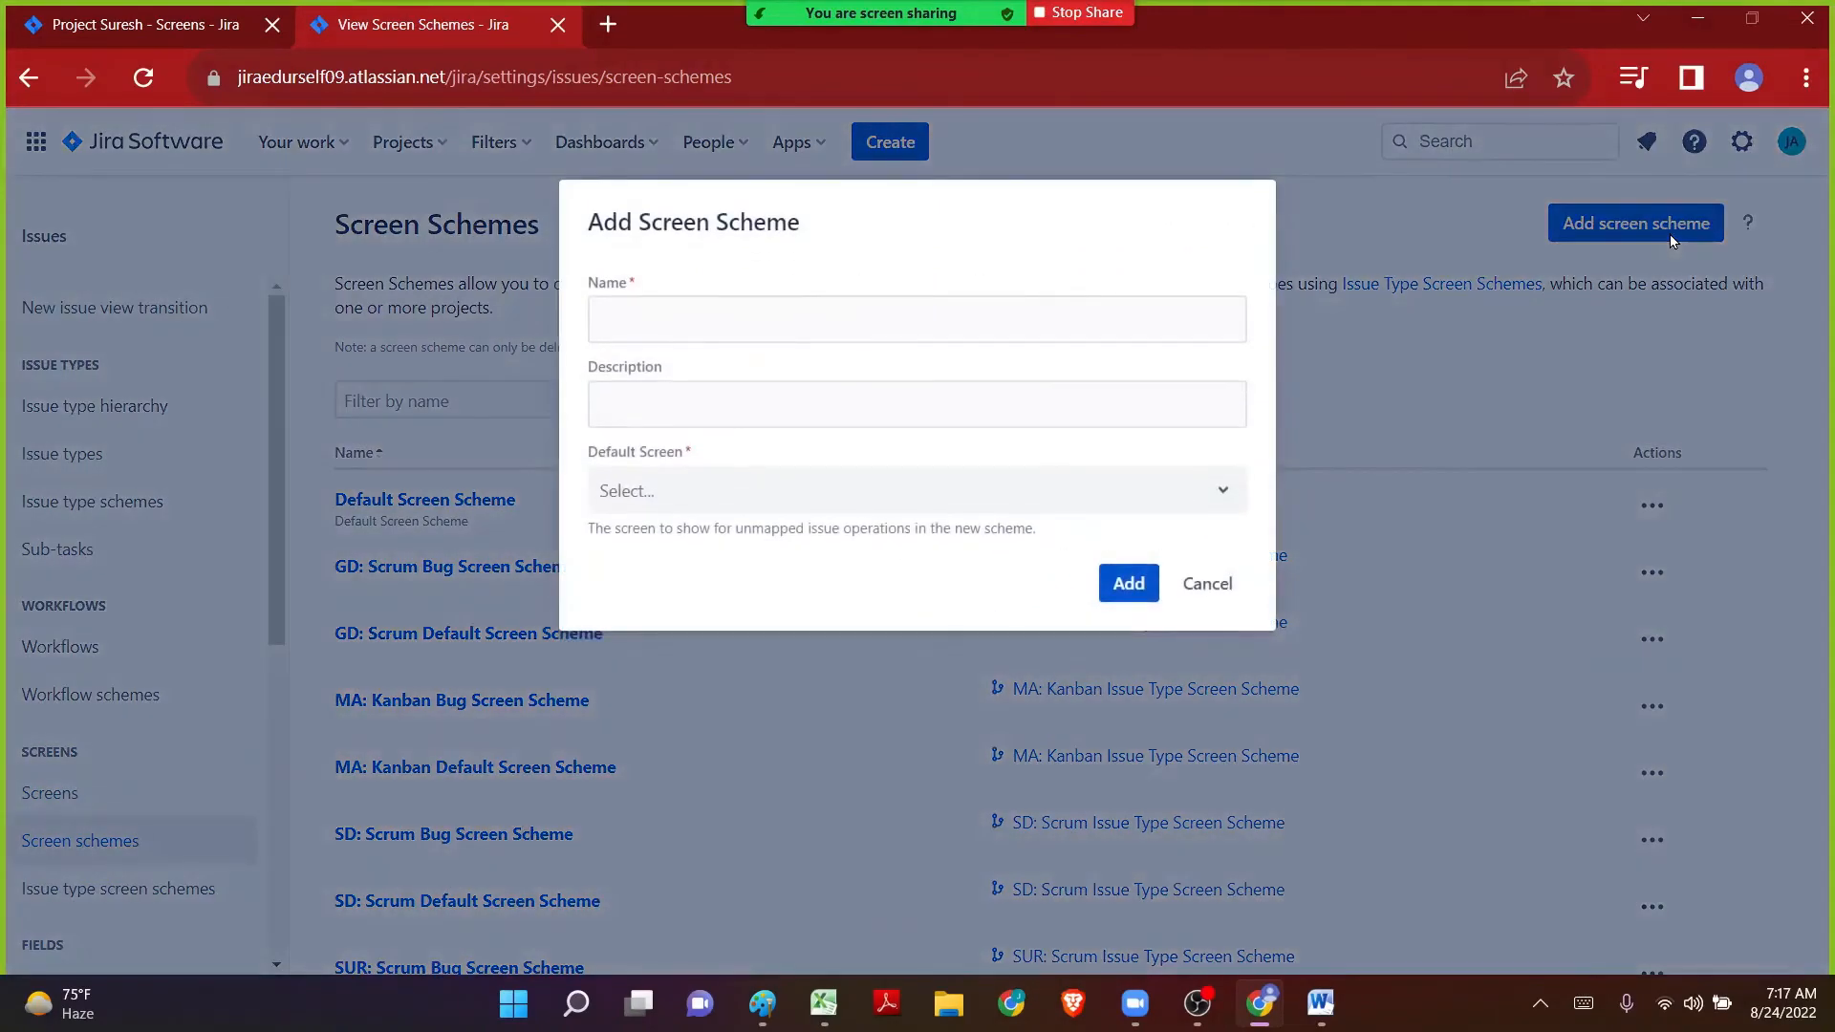
Name the new screen scheme SUR: Development Screen Scheme, copying the words Screen Scheme from the dialog title.
{"action": "left_click", "coordinate": [654, 319]}
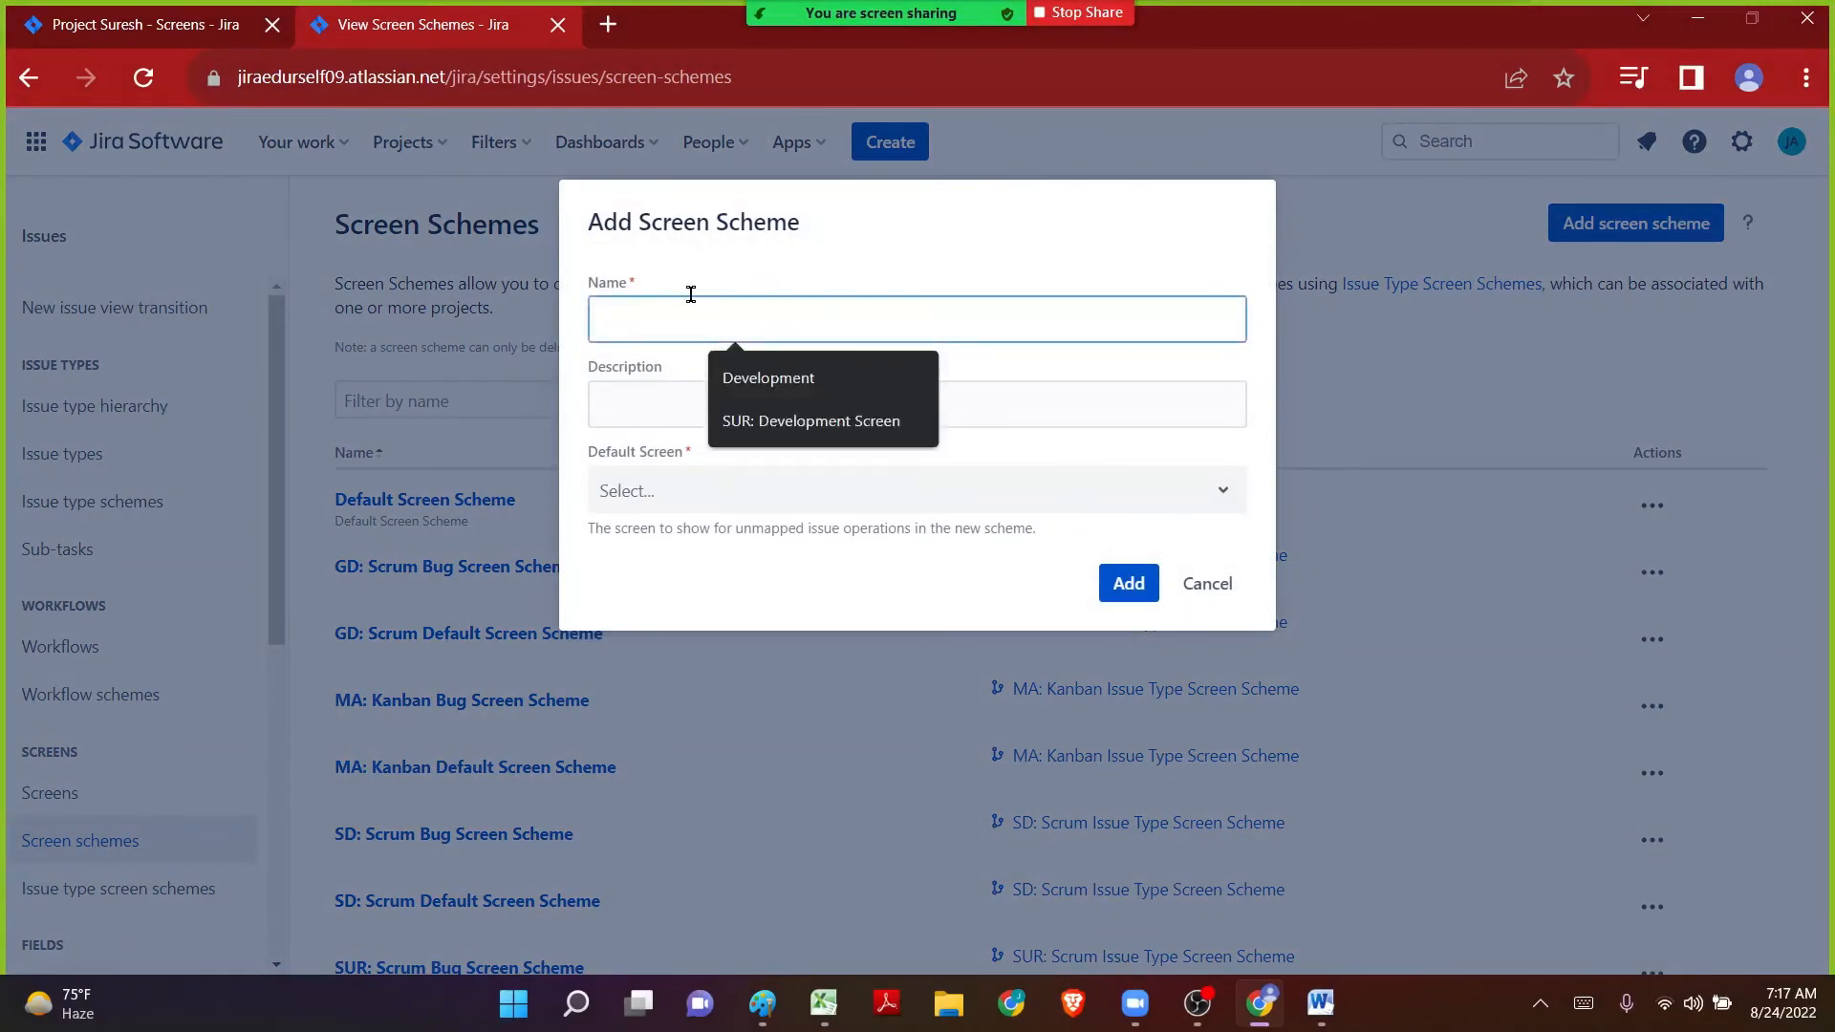
{"action": "type", "text": "SUR"}
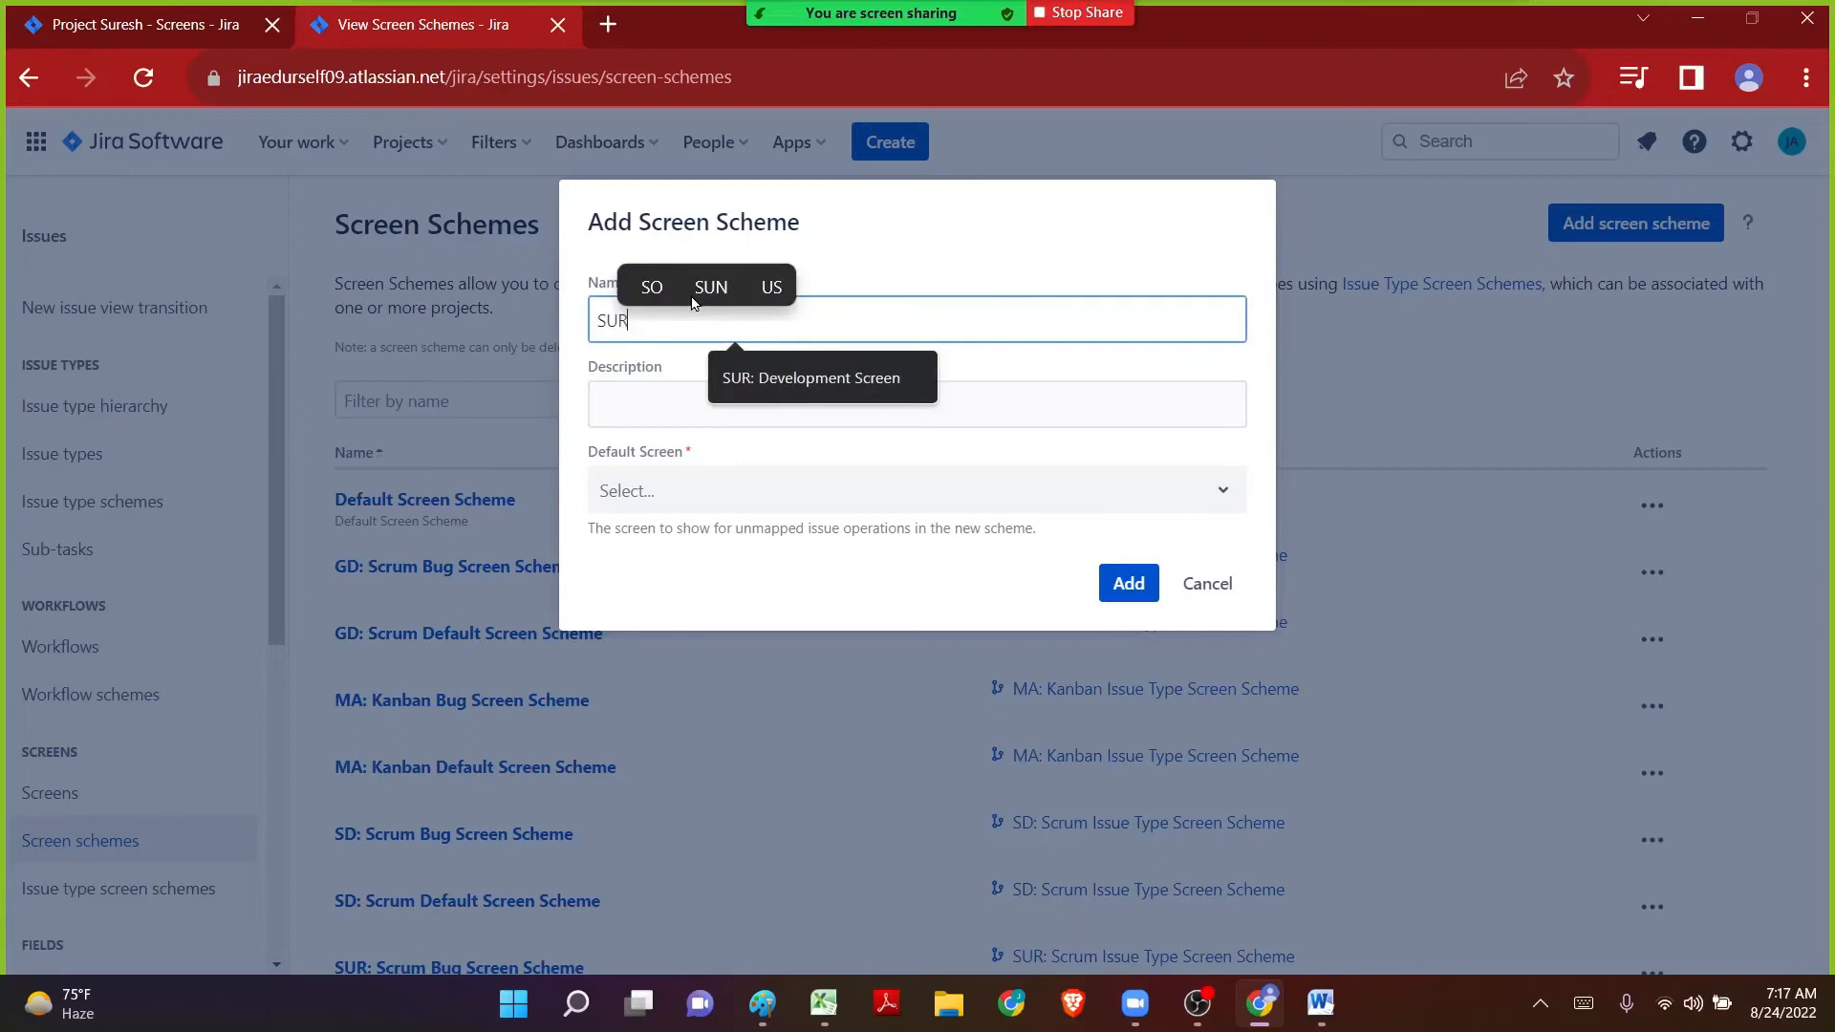
{"action": "type", "text": ": "}
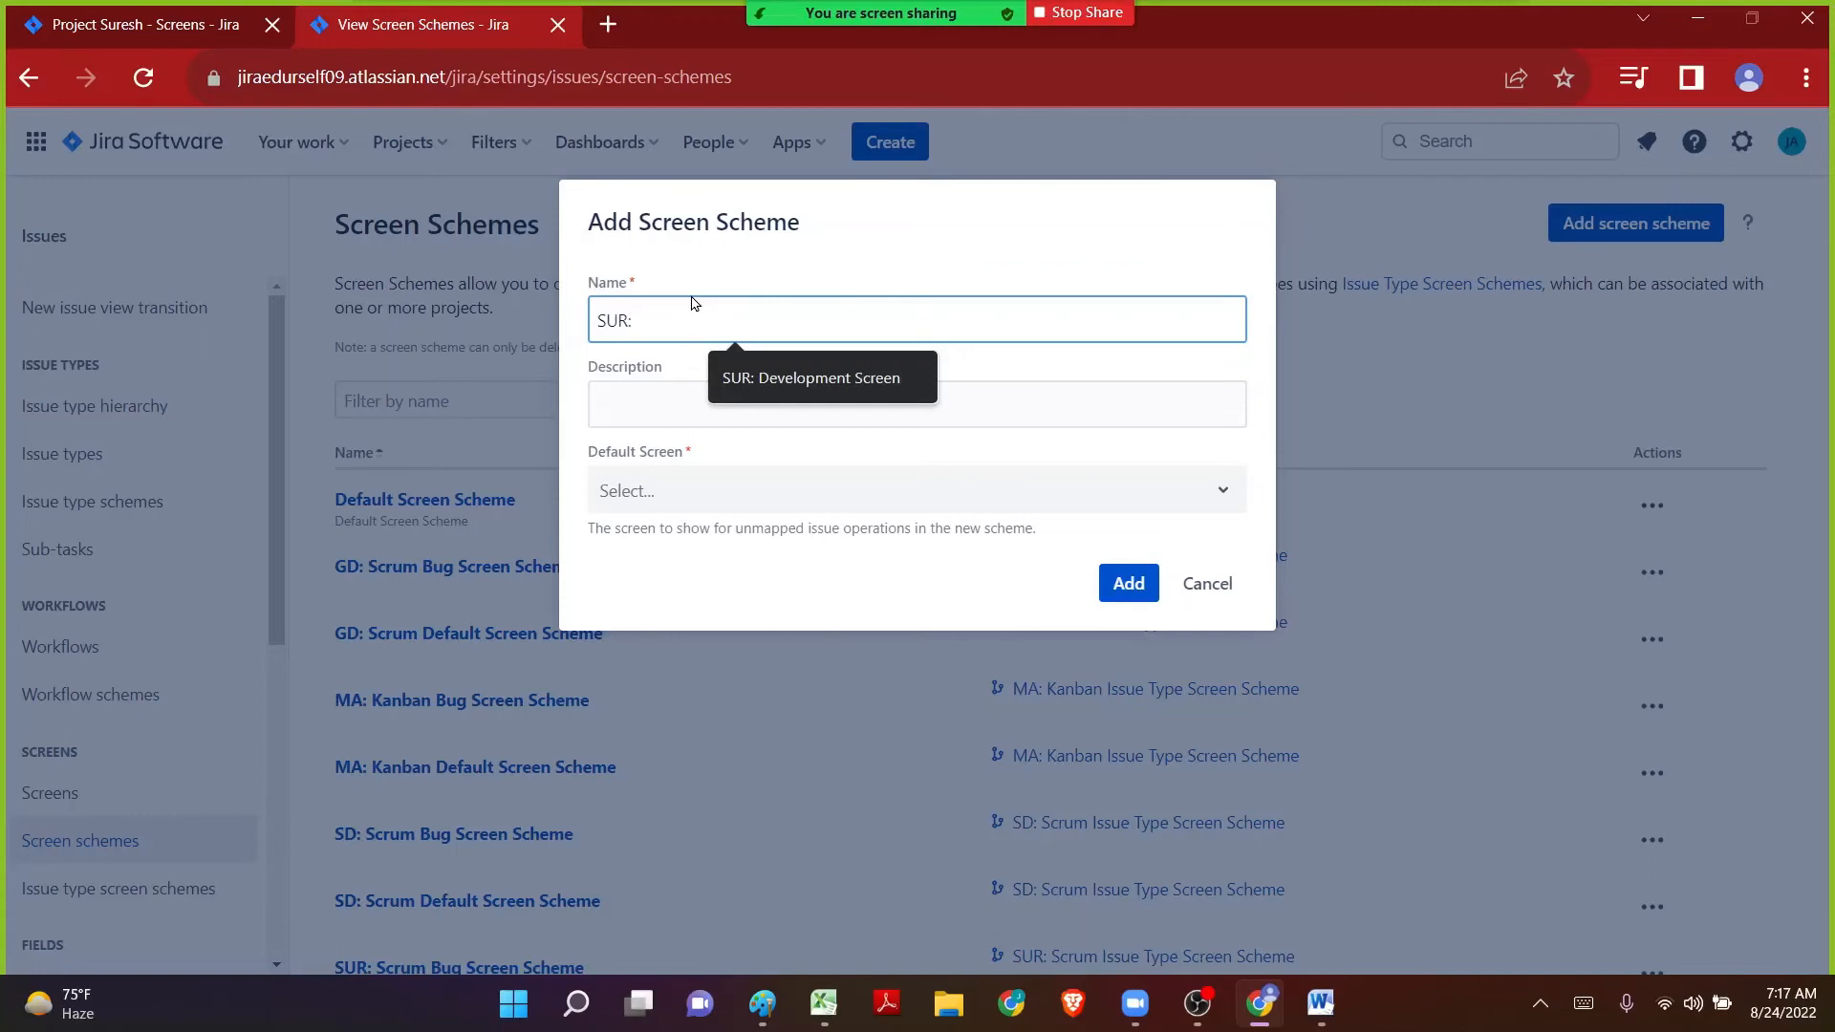
{"action": "type", "text": "Deve"}
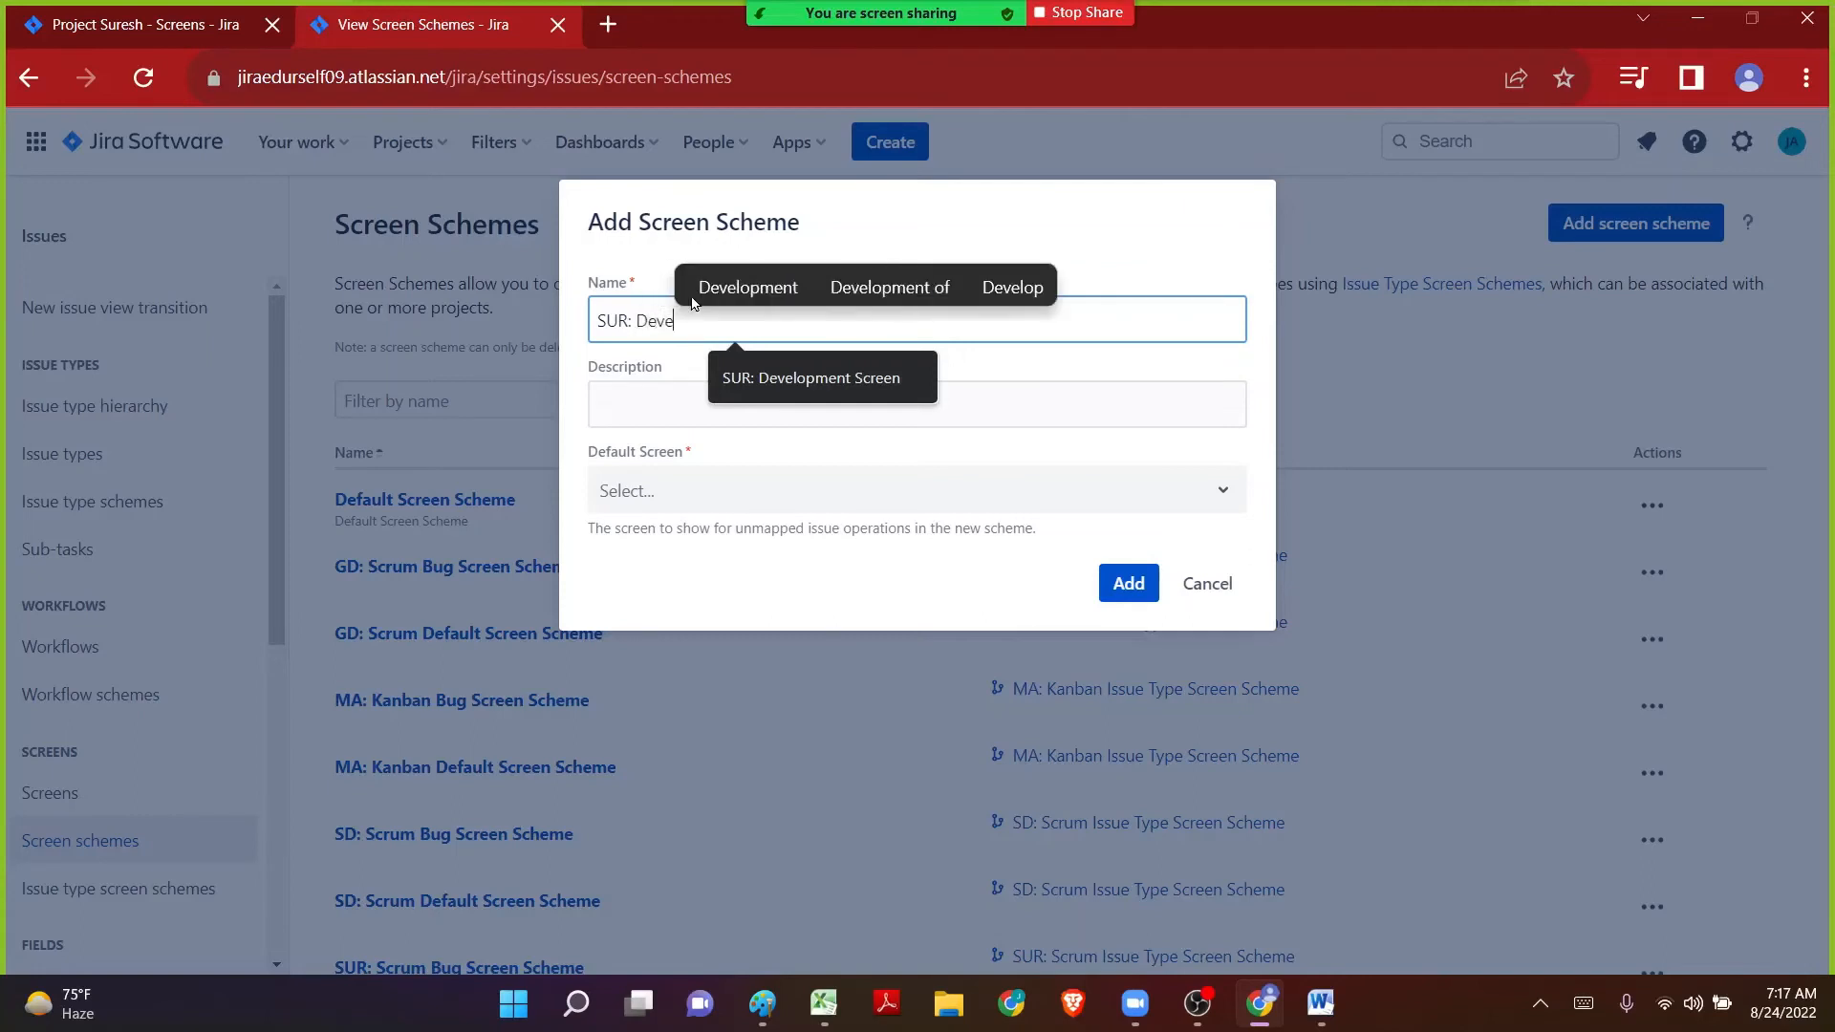
{"action": "type", "text": "lopment"}
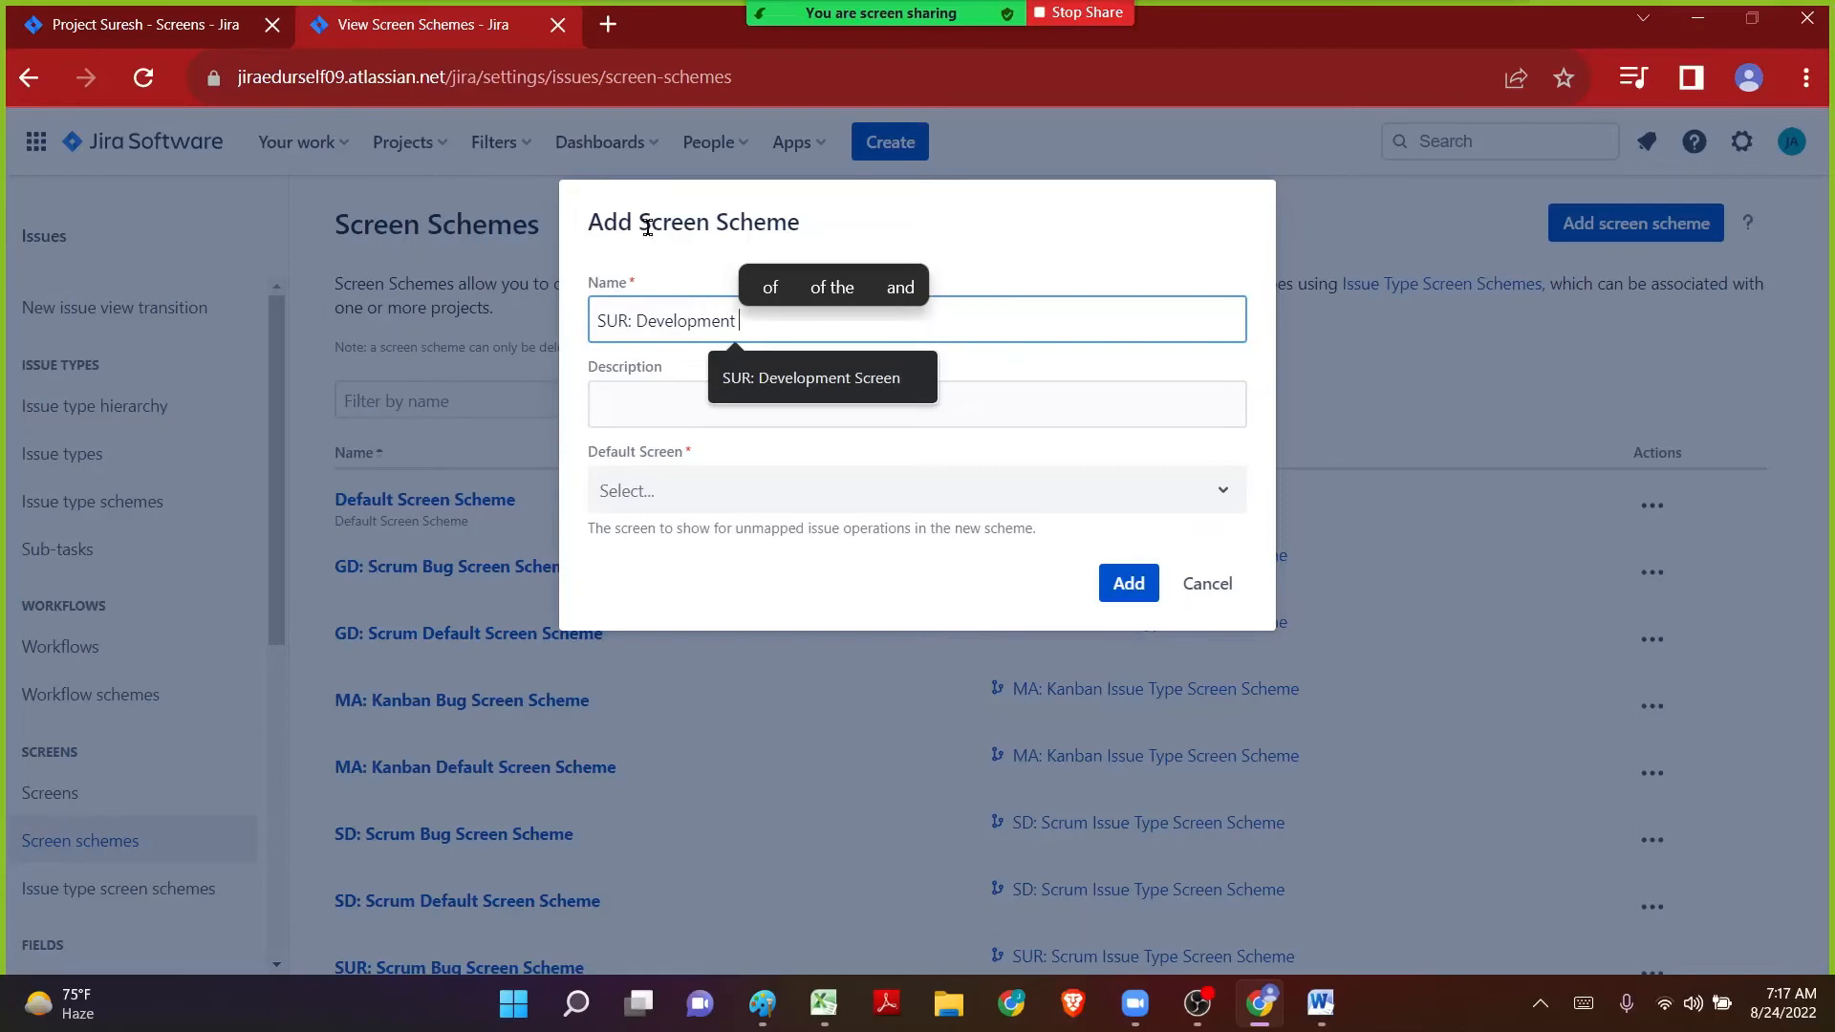
{"action": "left_click_drag", "start_coordinate": [638, 222], "coordinate": [836, 226]}
{"action": "key", "text": "ctrl+c"}
{"action": "left_click", "coordinate": [806, 320]}
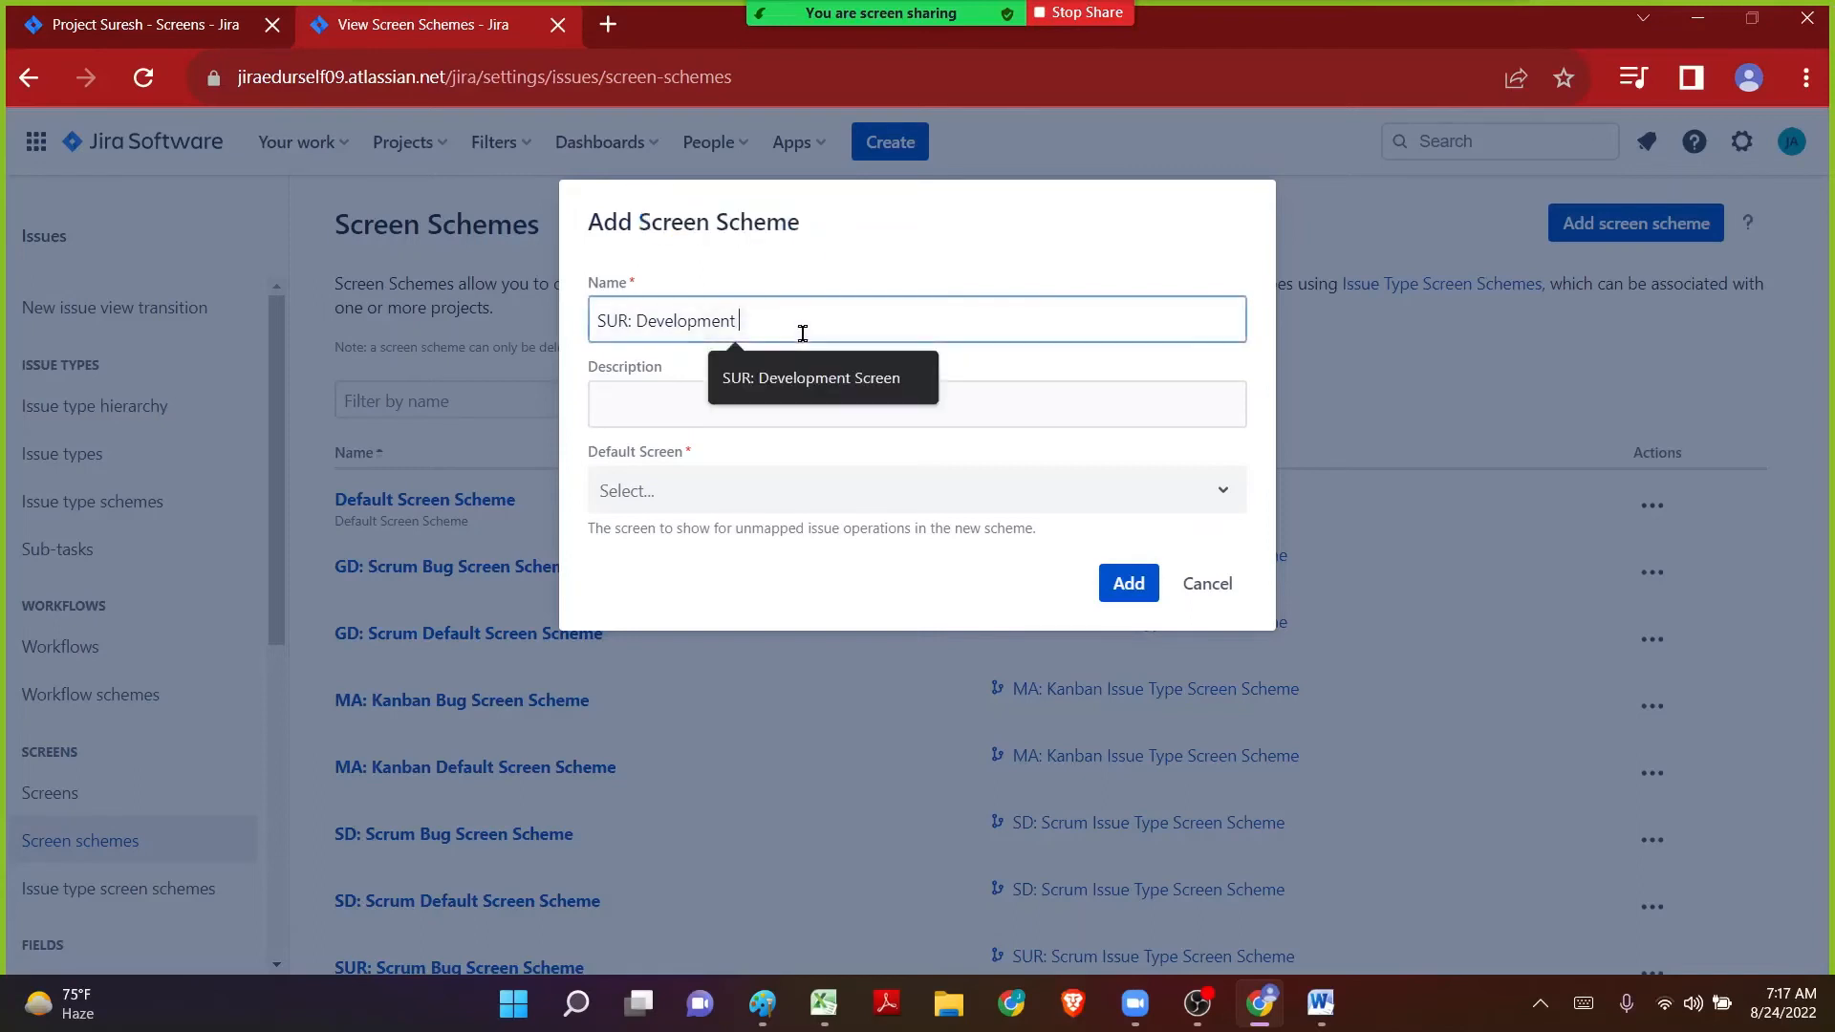
{"action": "key", "text": "ctrl+v"}
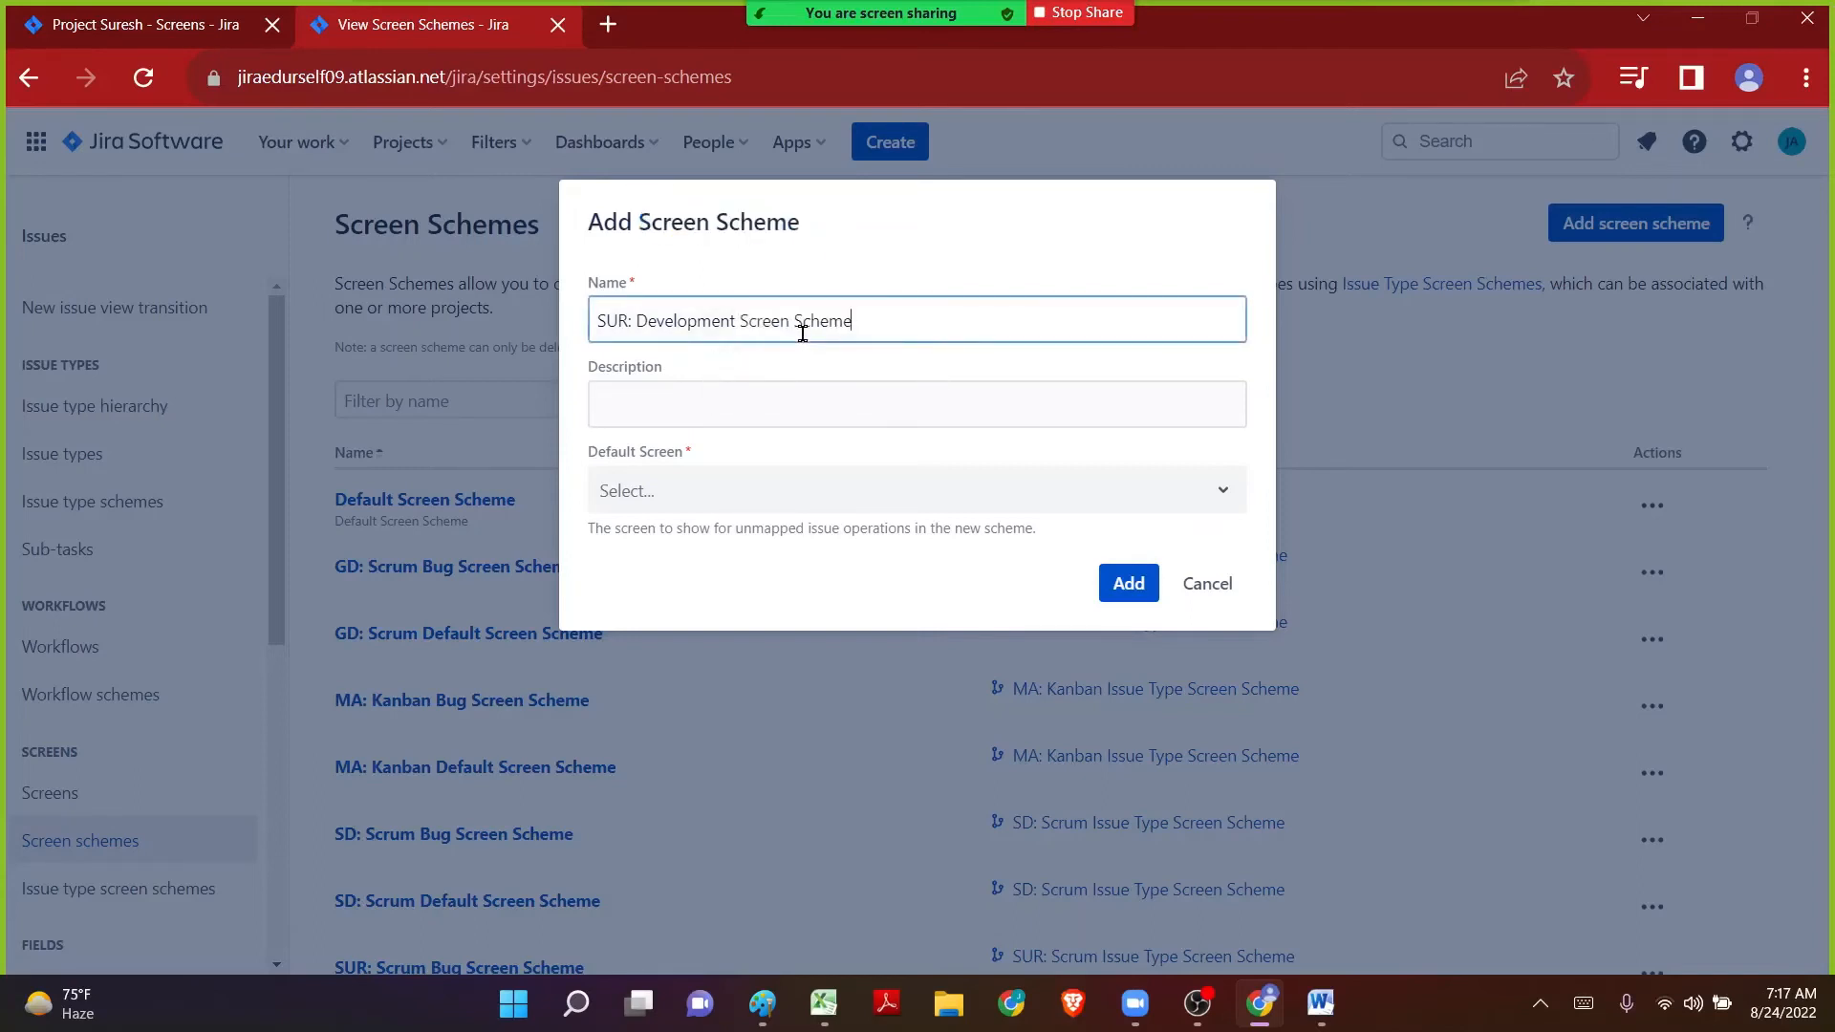
{"action": "left_click", "coordinate": [822, 248]}
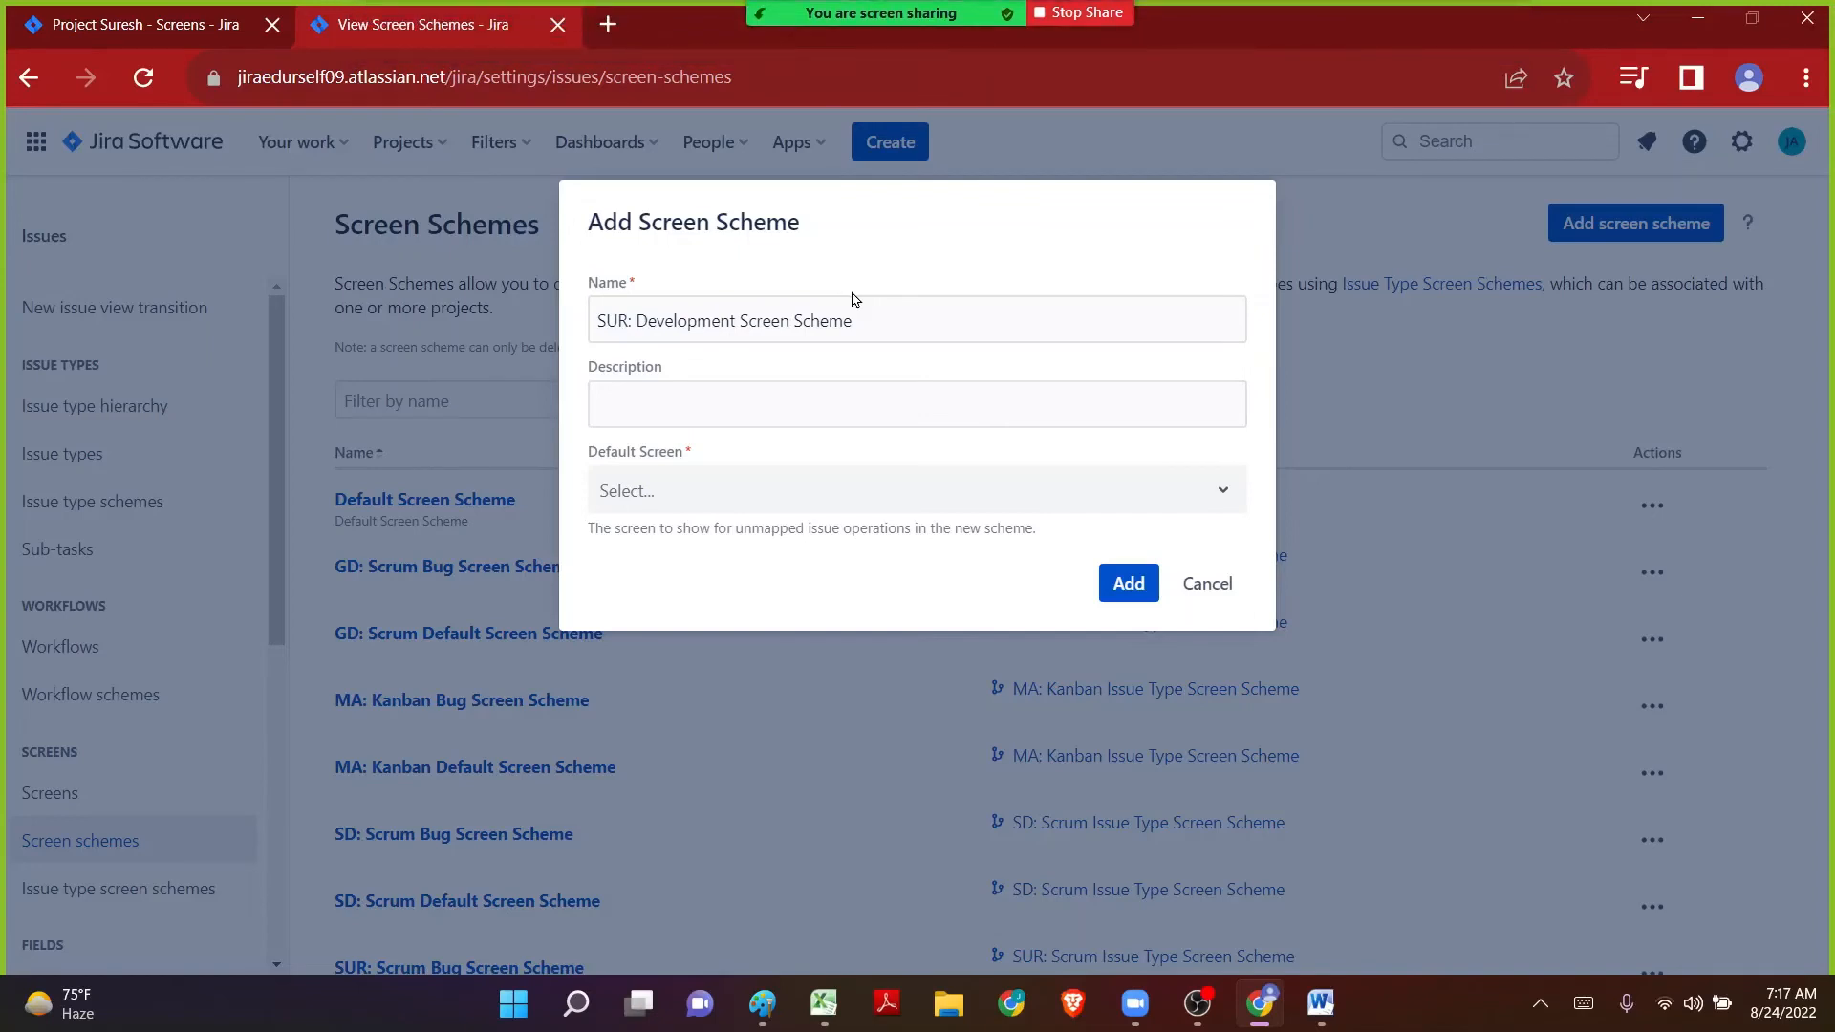
Set the scheme's default screen to SUR: Development Screen and add the scheme with the description left empty.
{"action": "left_click_drag", "start_coordinate": [694, 452], "coordinate": [595, 453]}
{"action": "left_click", "coordinate": [641, 484]}
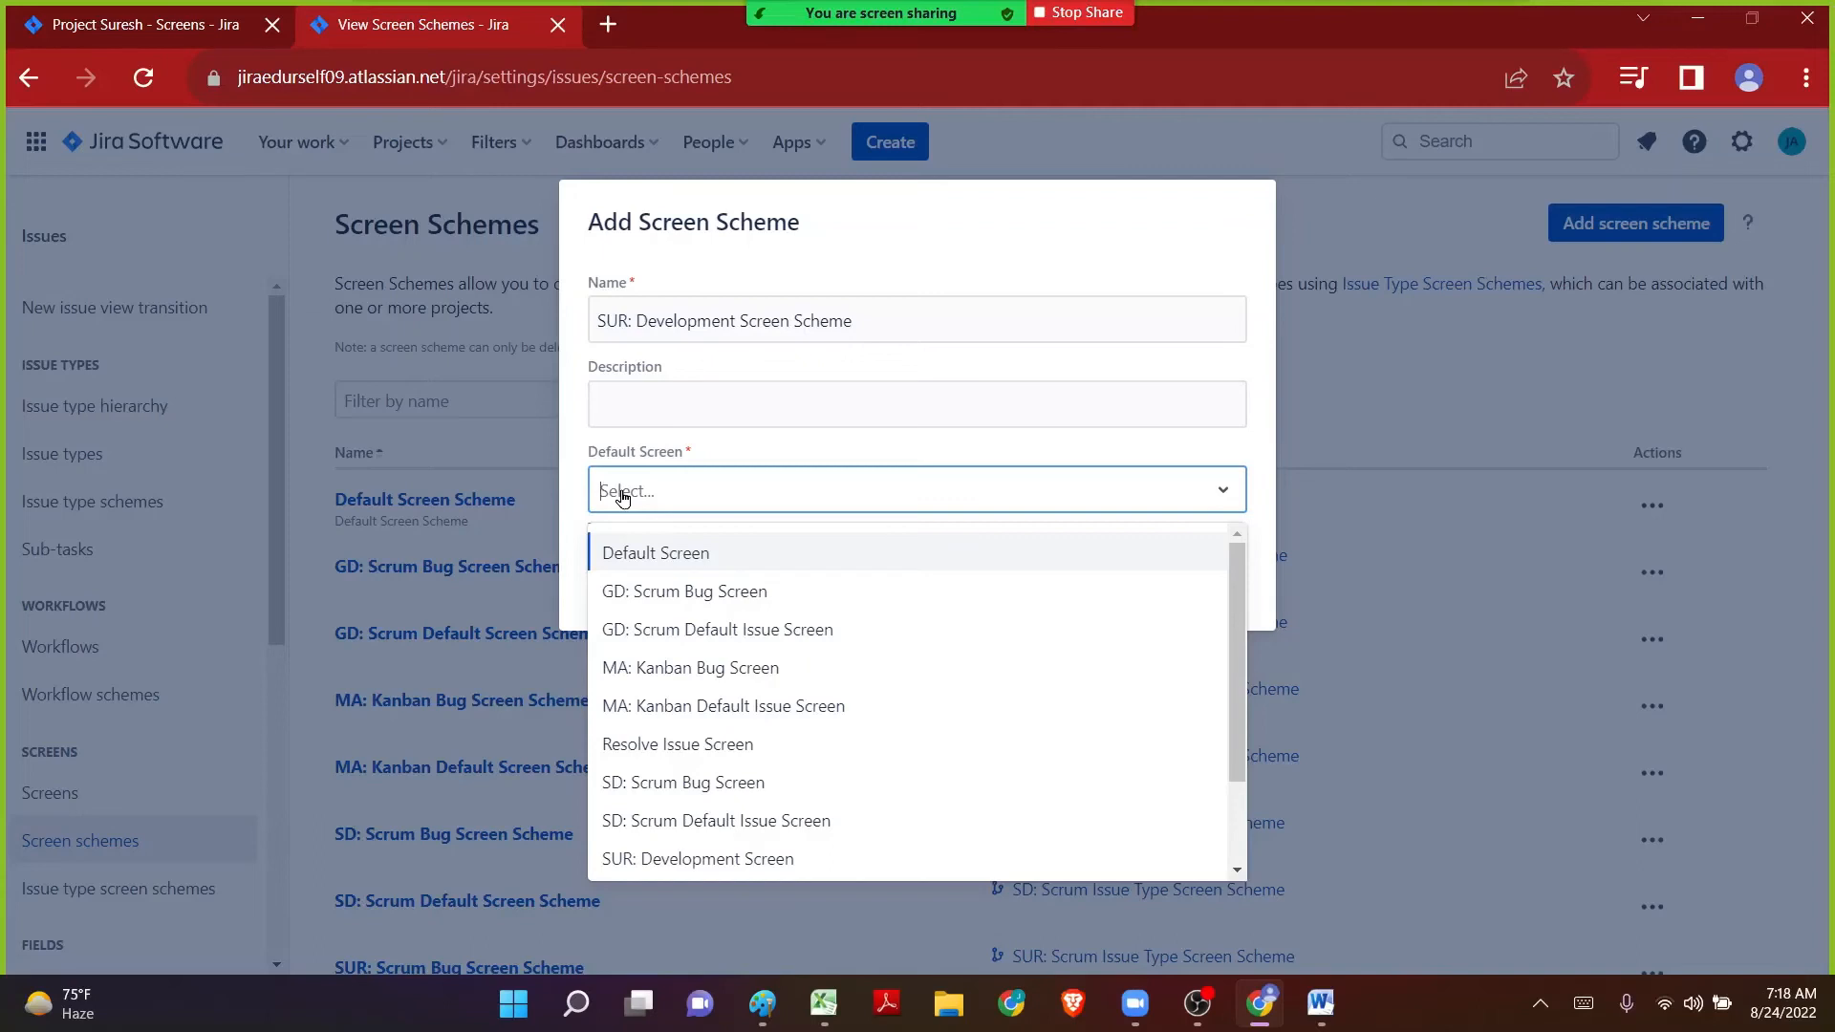
{"action": "type", "text": "sur"}
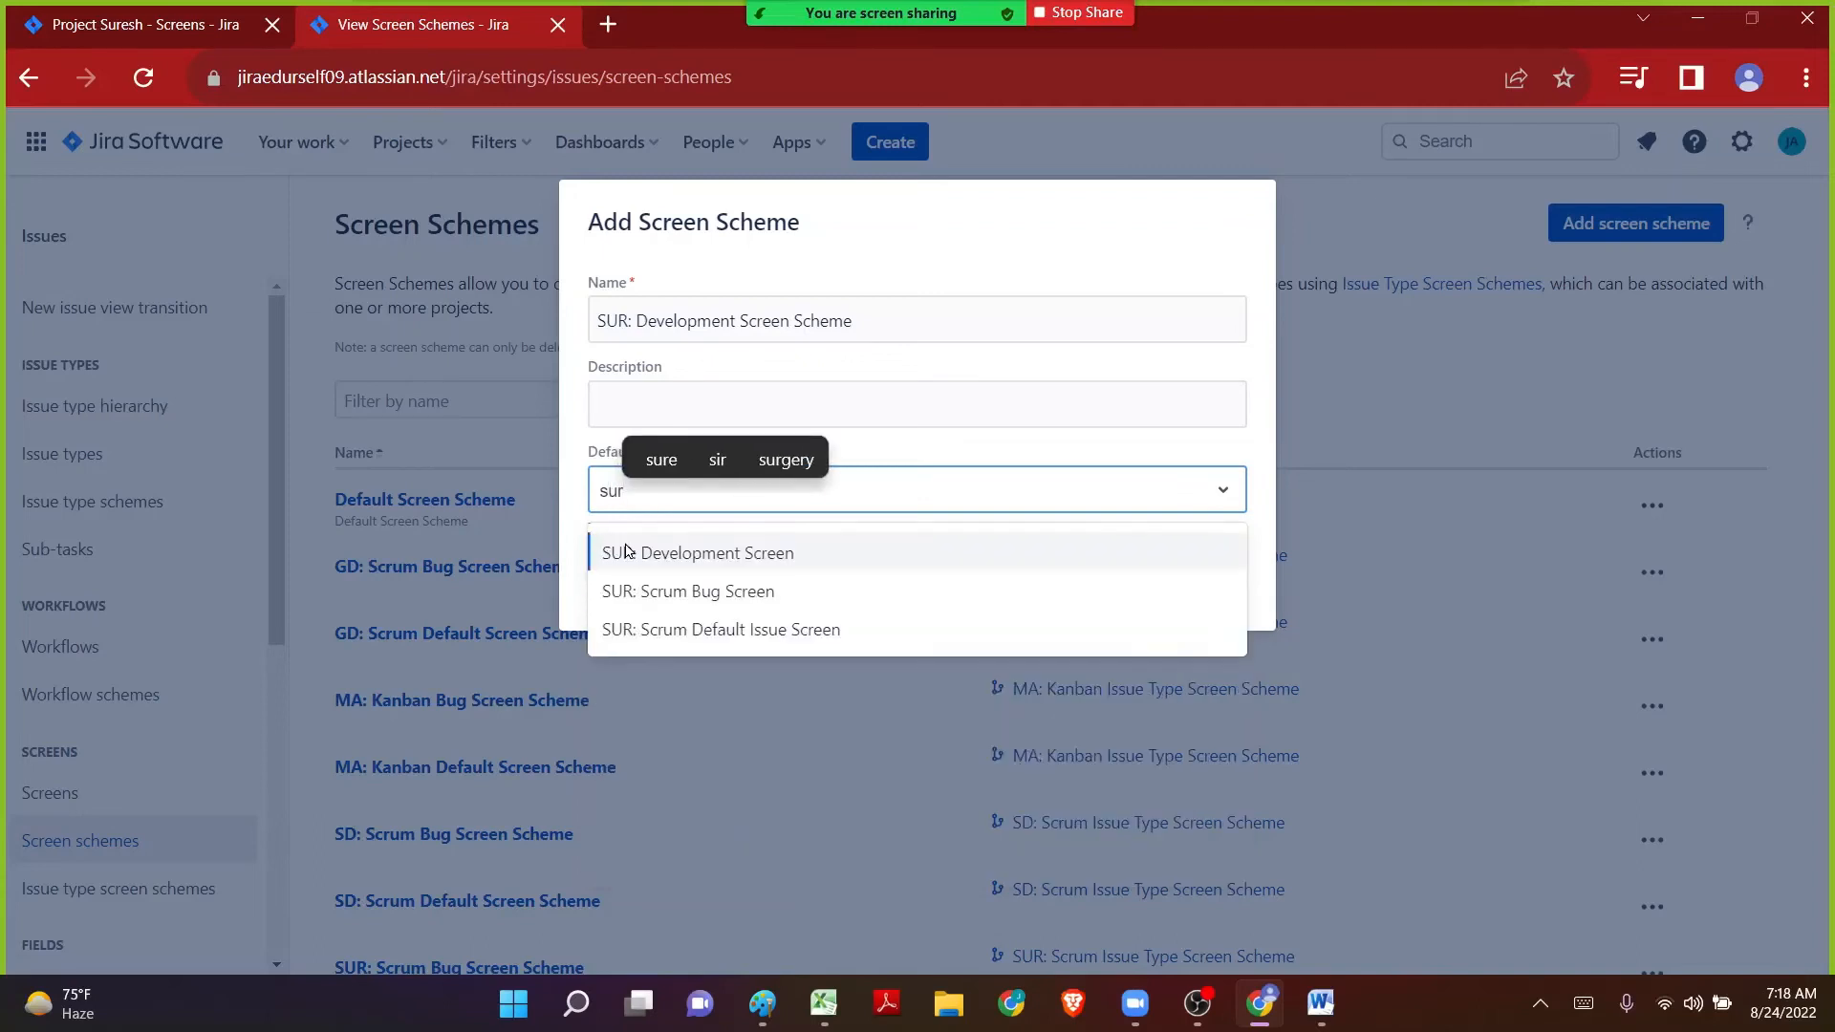
{"action": "left_click", "coordinate": [626, 553]}
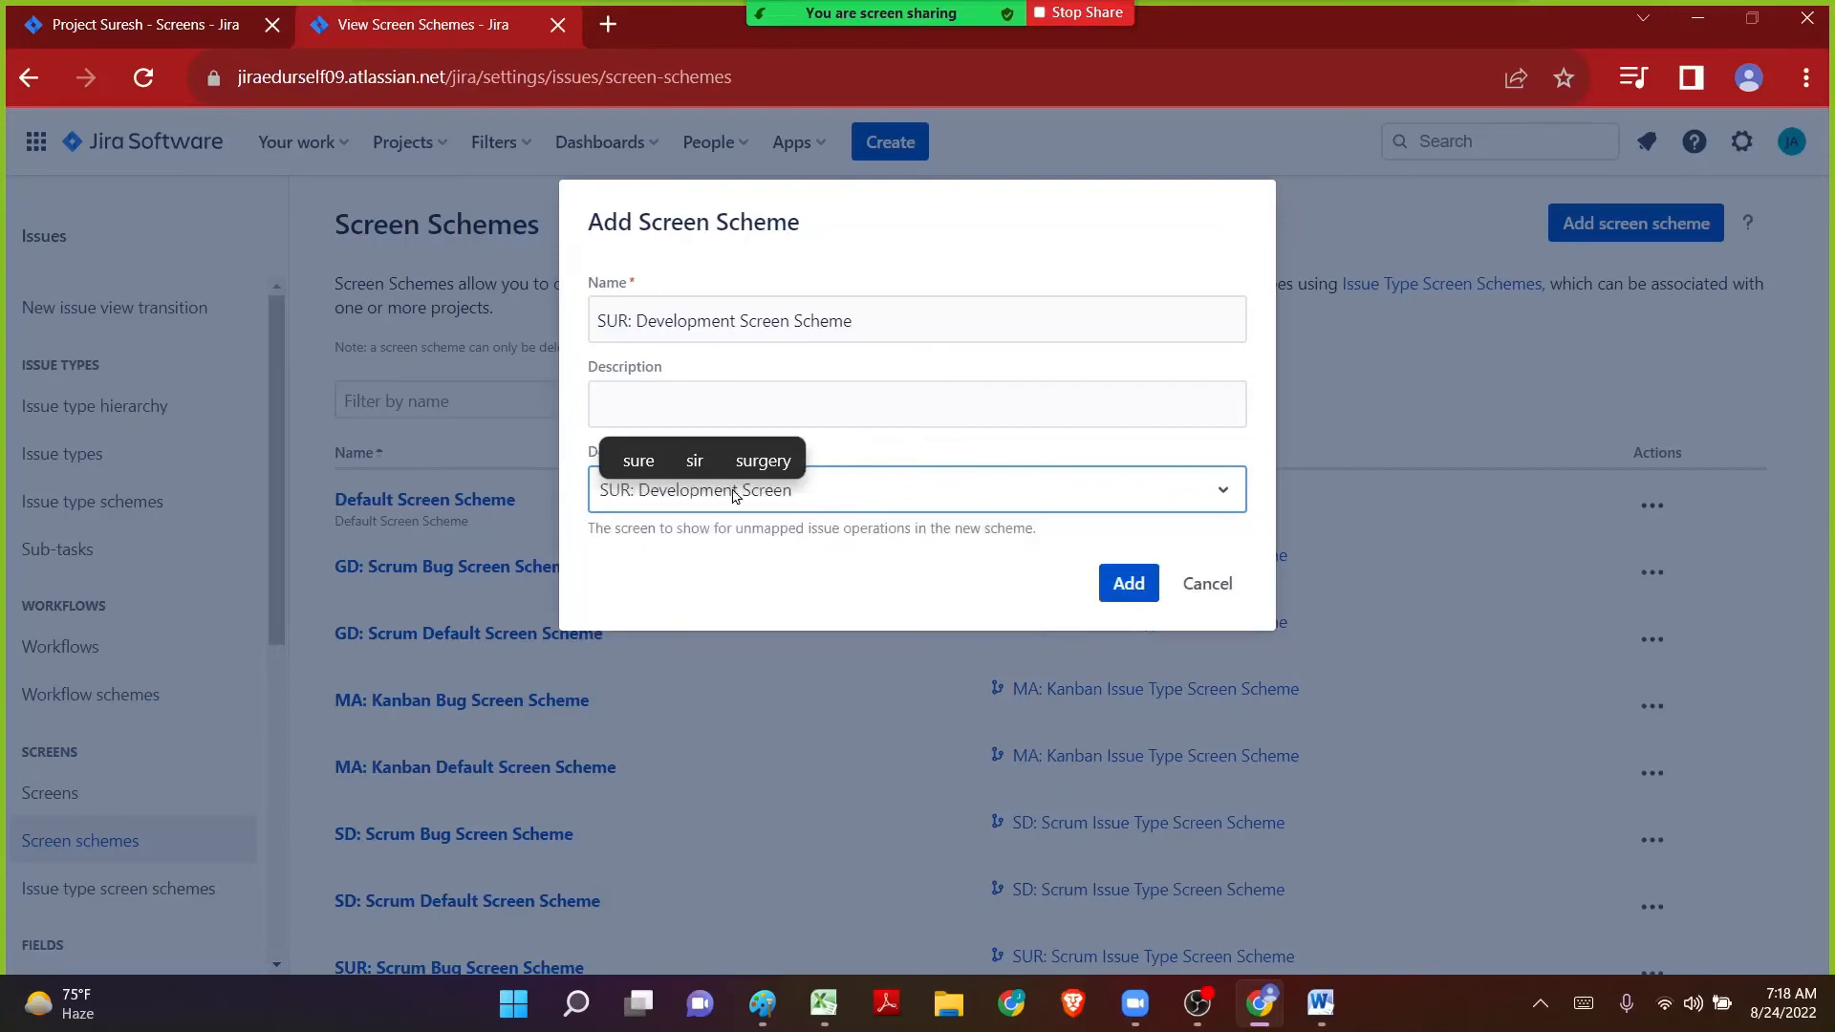
{"action": "left_click", "coordinate": [791, 556]}
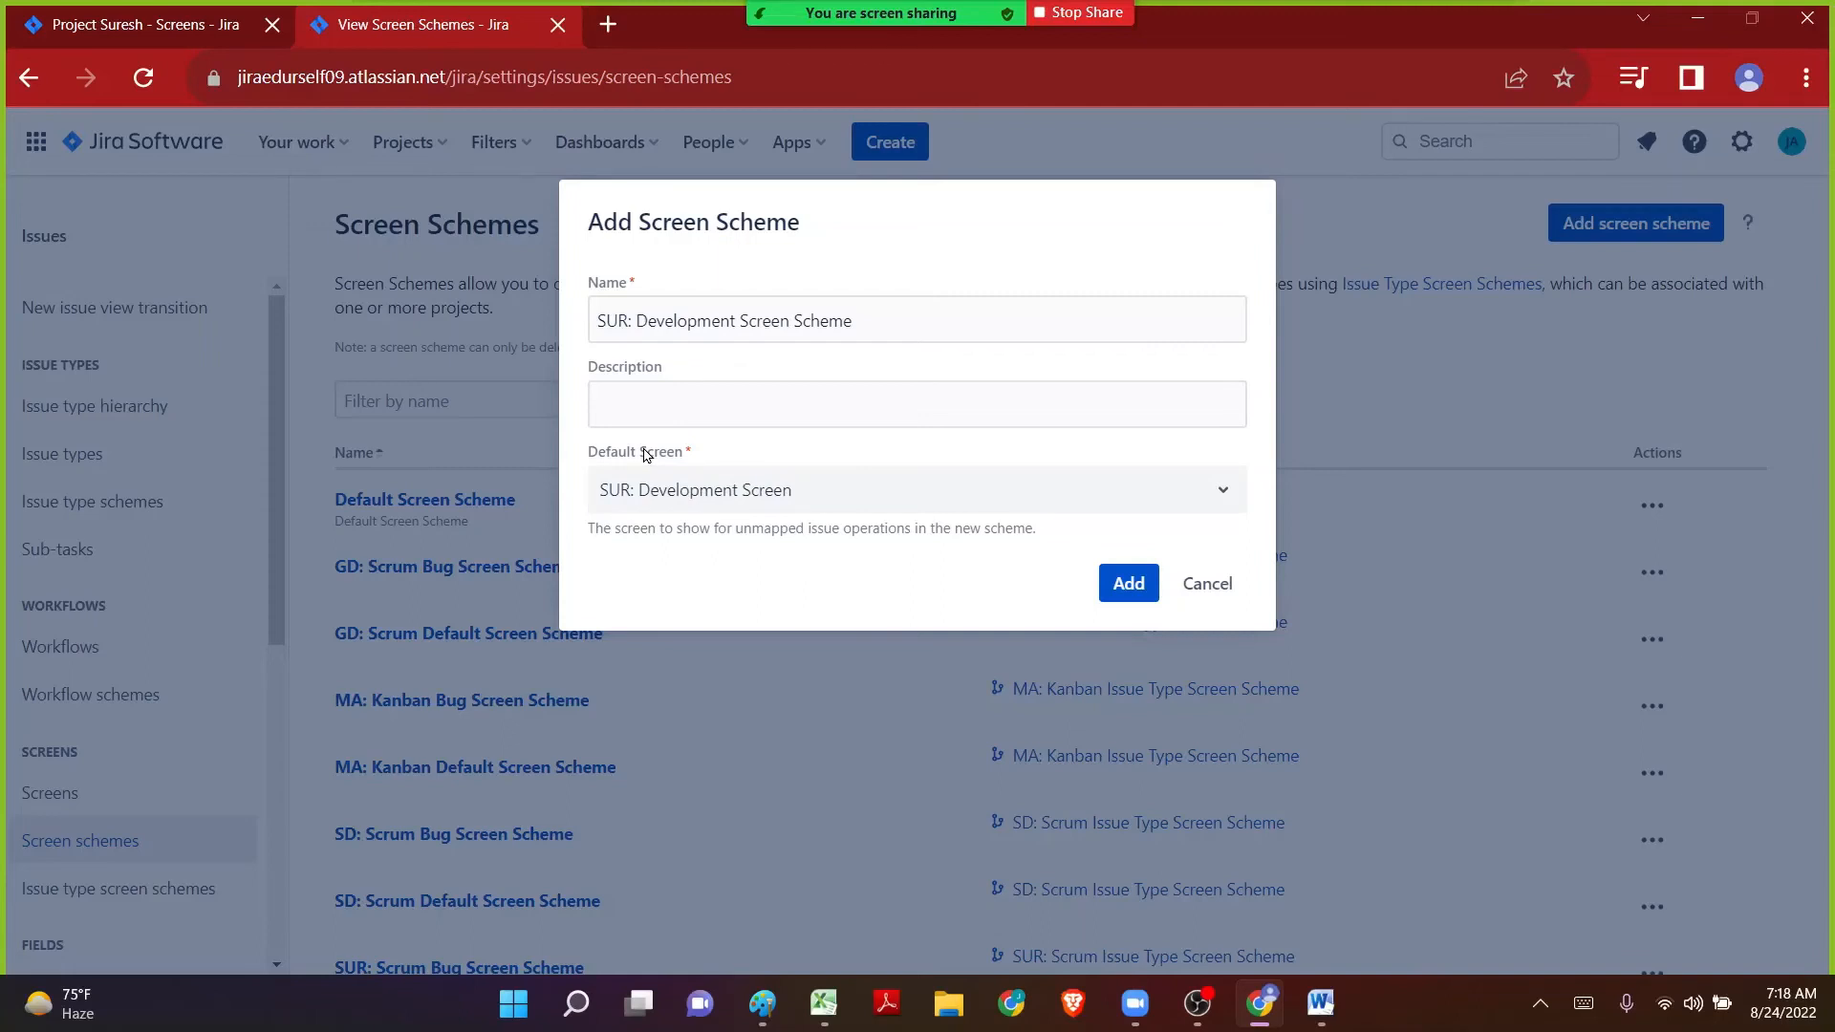
{"action": "left_click", "coordinate": [1130, 578]}
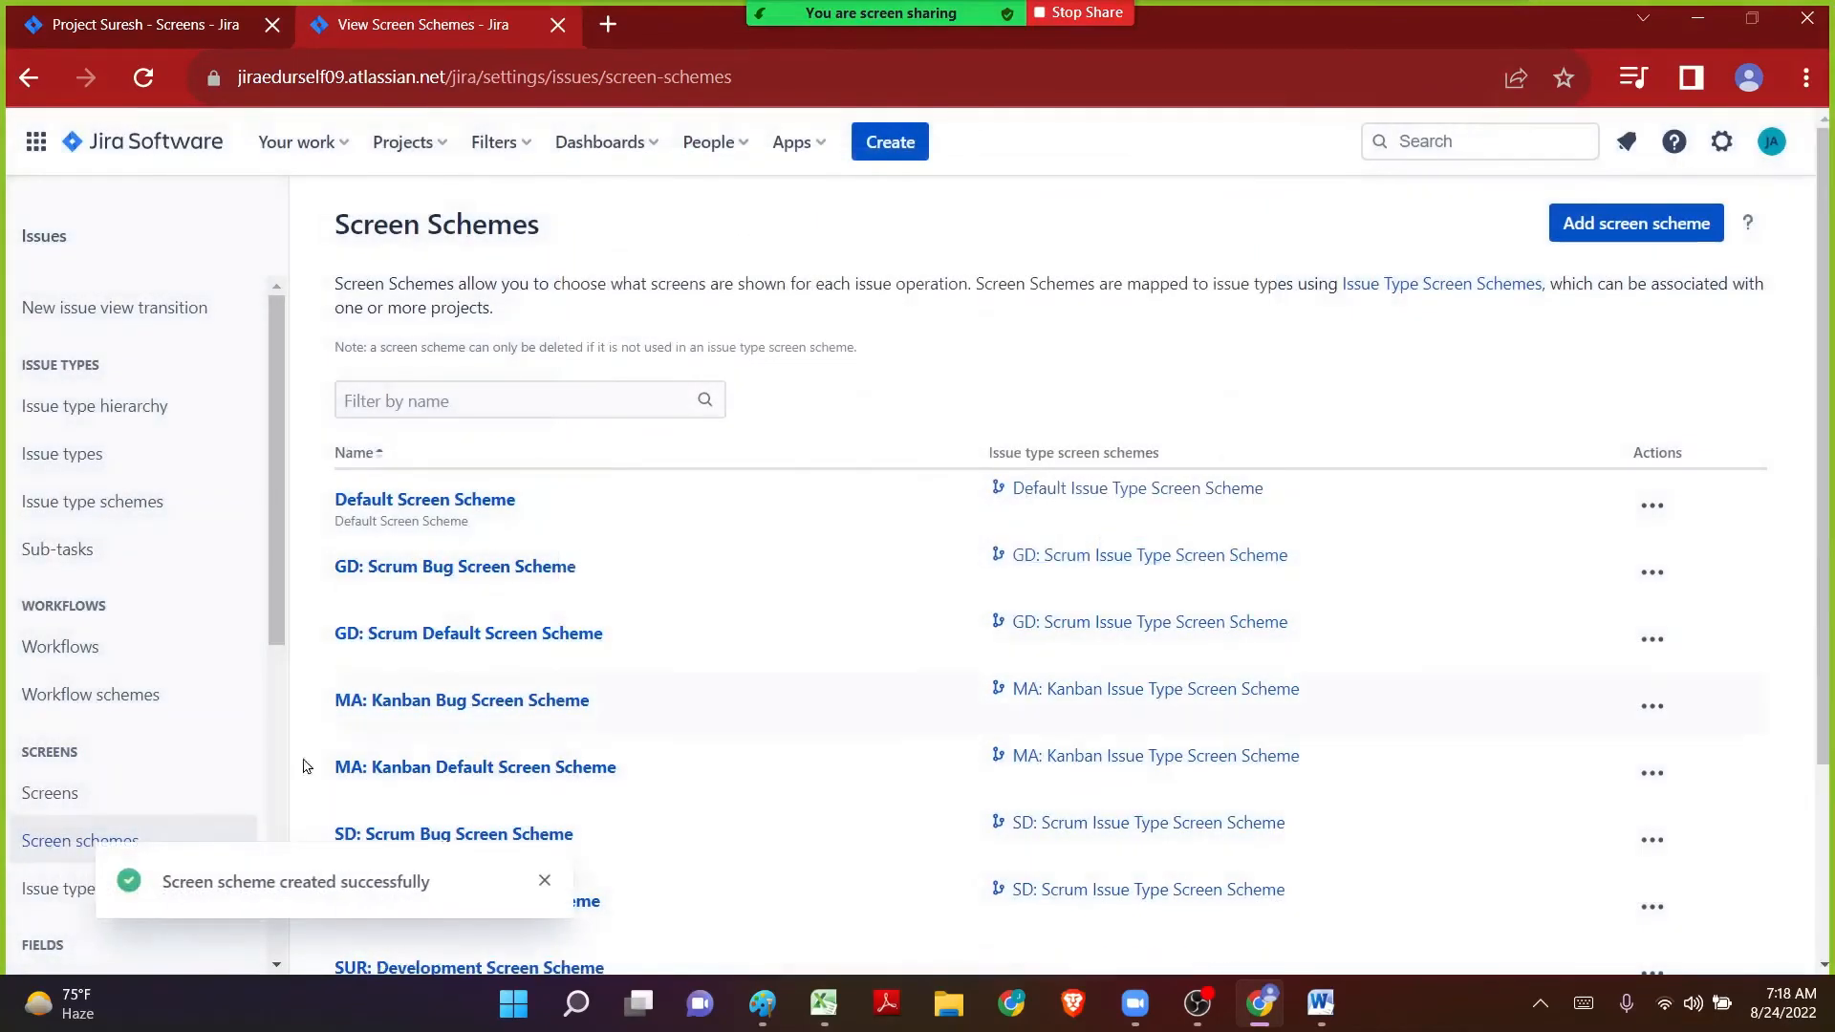
{"action": "left_click_drag", "start_coordinate": [155, 890], "coordinate": [434, 891]}
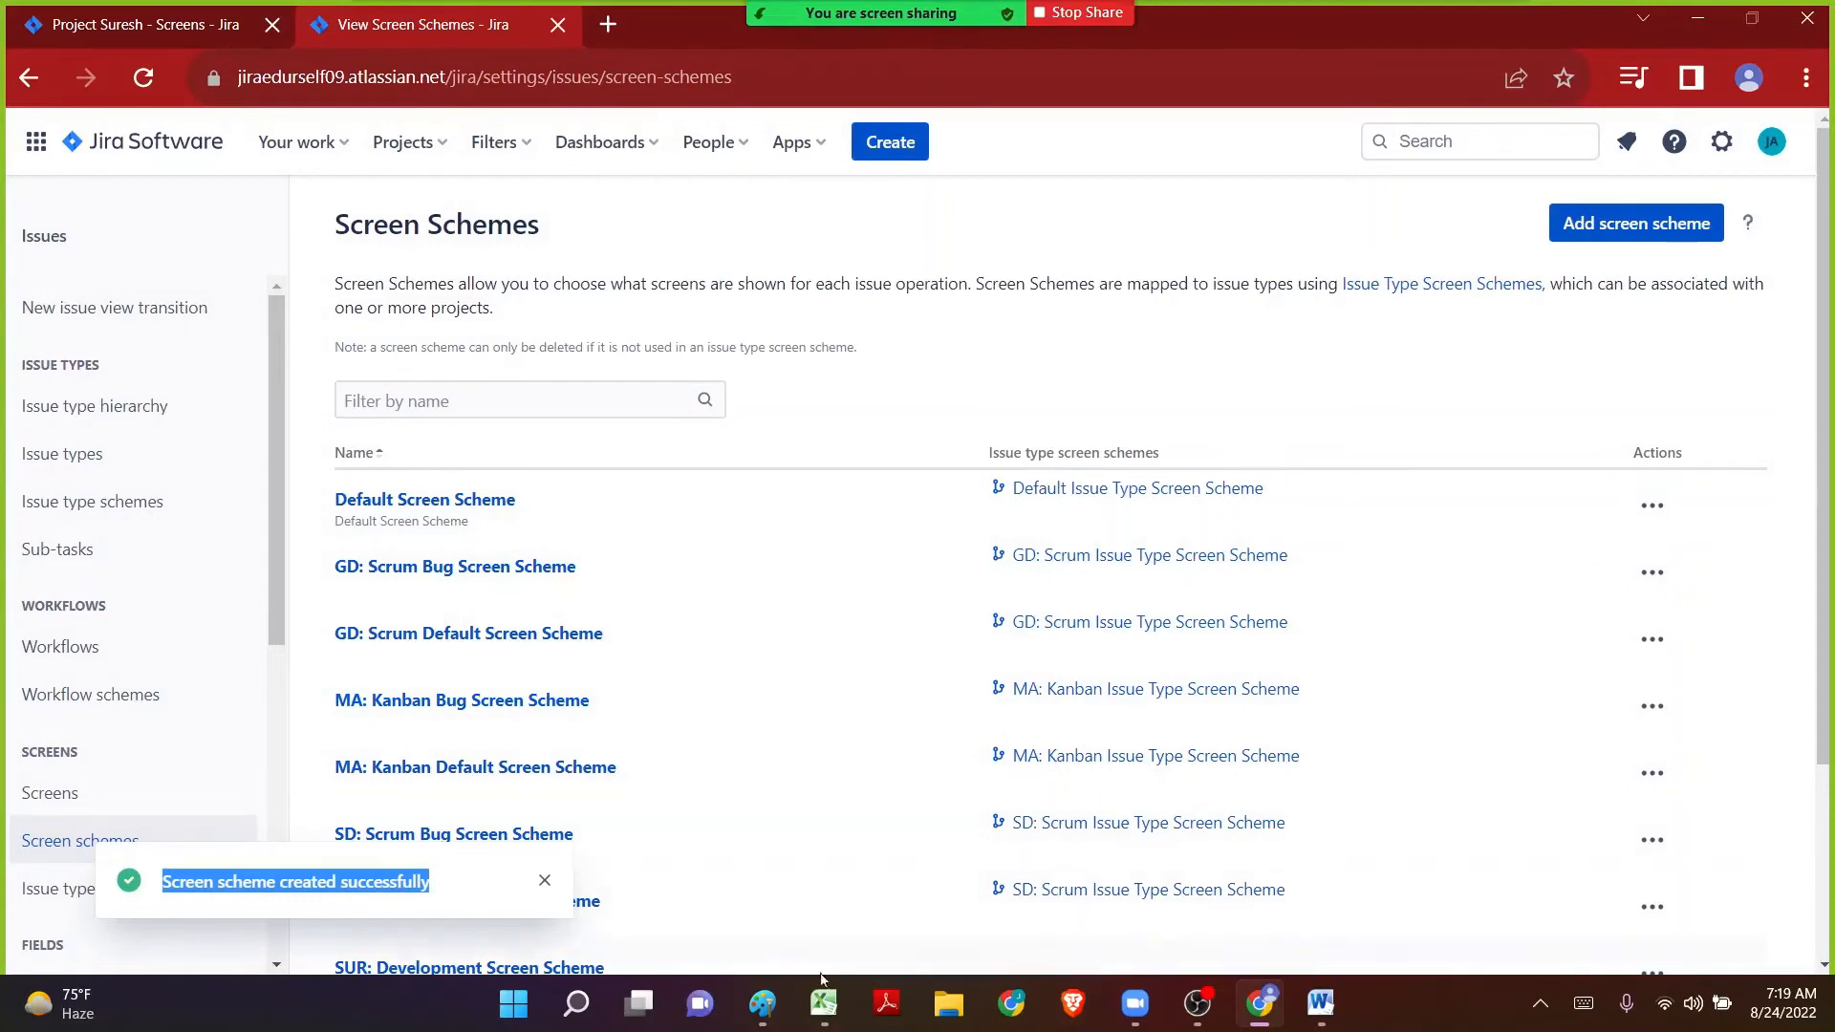
Switch to Paint and draw a red rectangle around the second numbered note, on creating a screen scheme and mapping the issue operations.
{"action": "left_click", "coordinate": [764, 1003]}
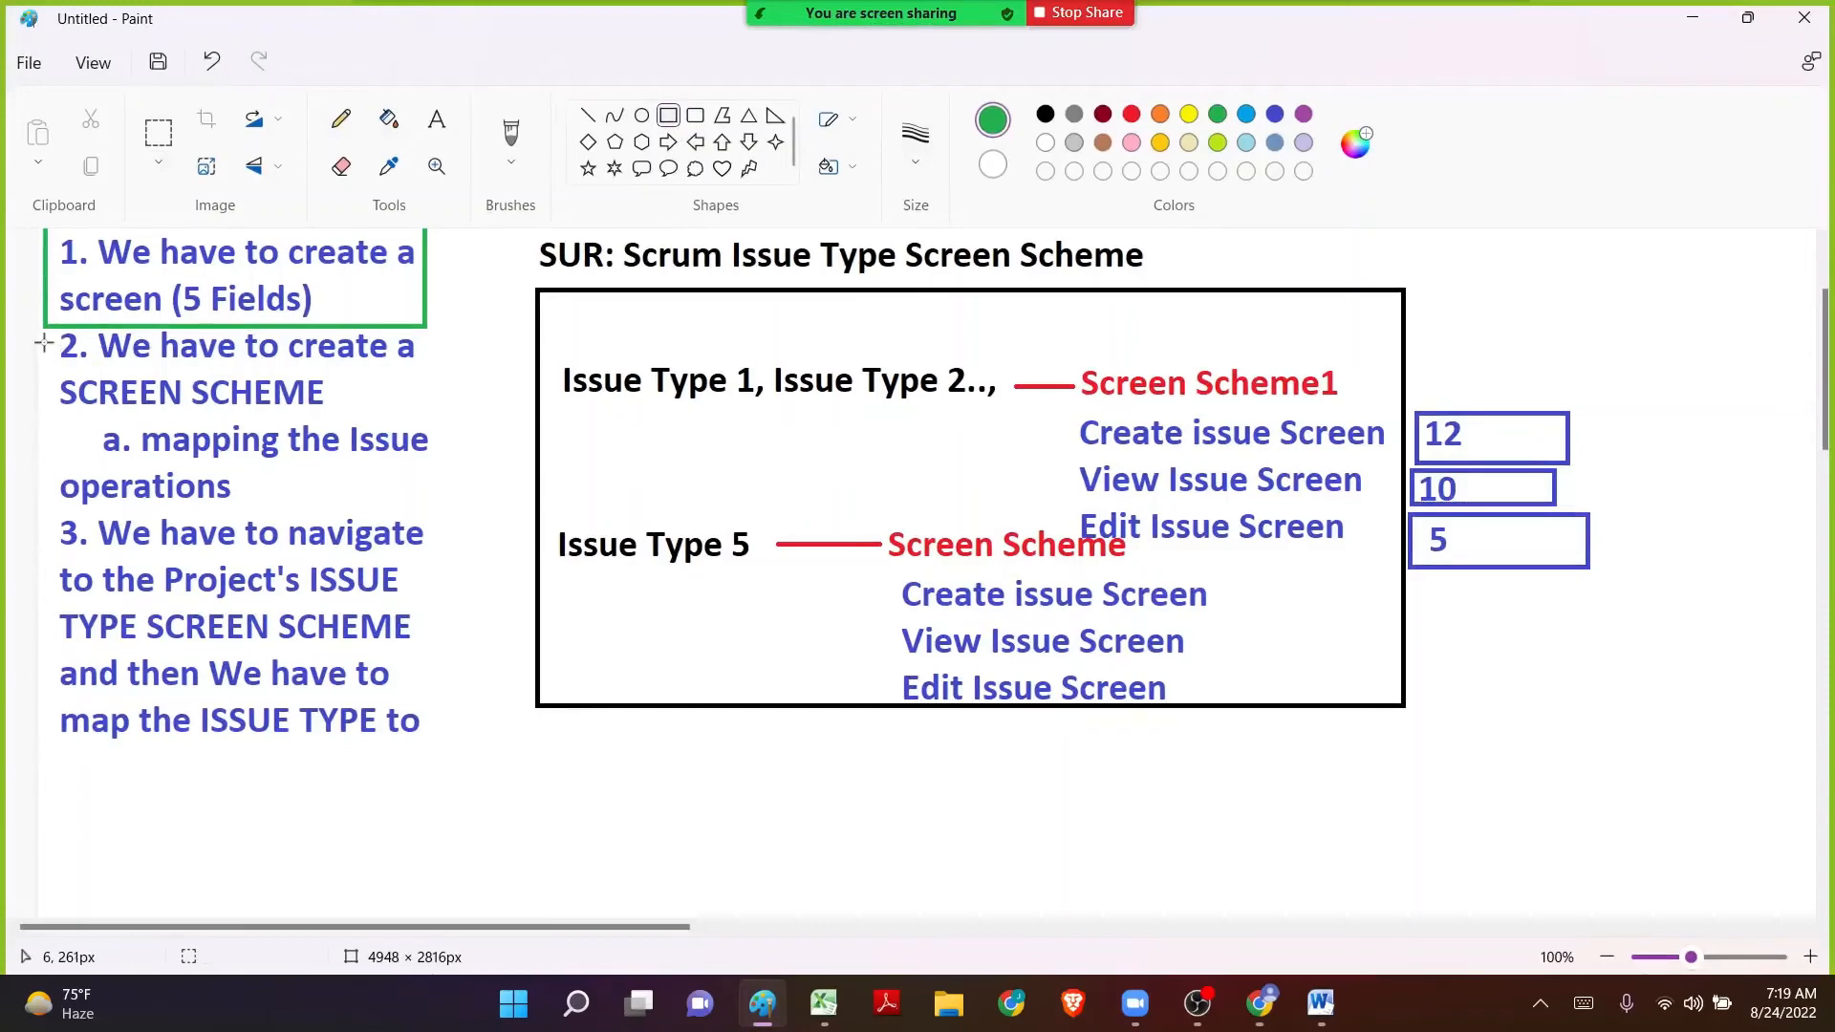
{"action": "left_click", "coordinate": [1132, 114]}
{"action": "left_click_drag", "start_coordinate": [45, 327], "coordinate": [453, 513]}
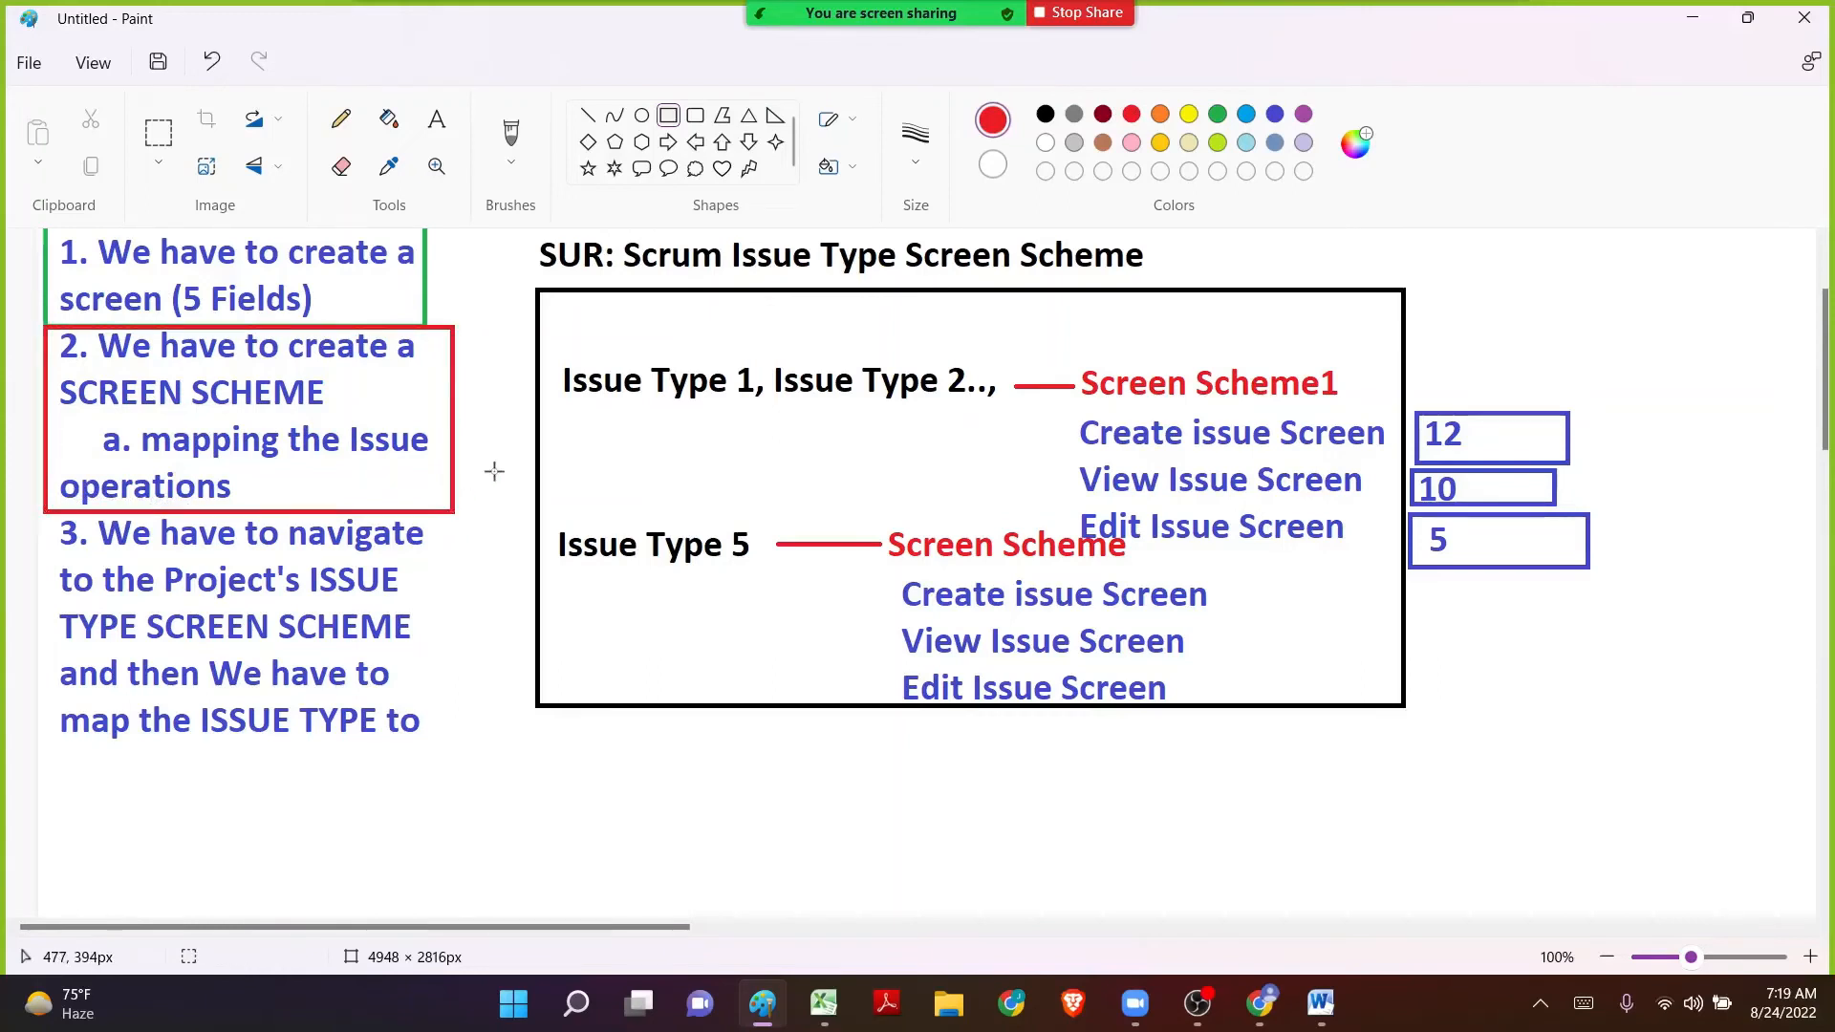
{"action": "left_click", "coordinate": [473, 449]}
{"action": "scroll", "coordinate": [212, 478], "scroll_direction": "down", "scroll_amount": 4}
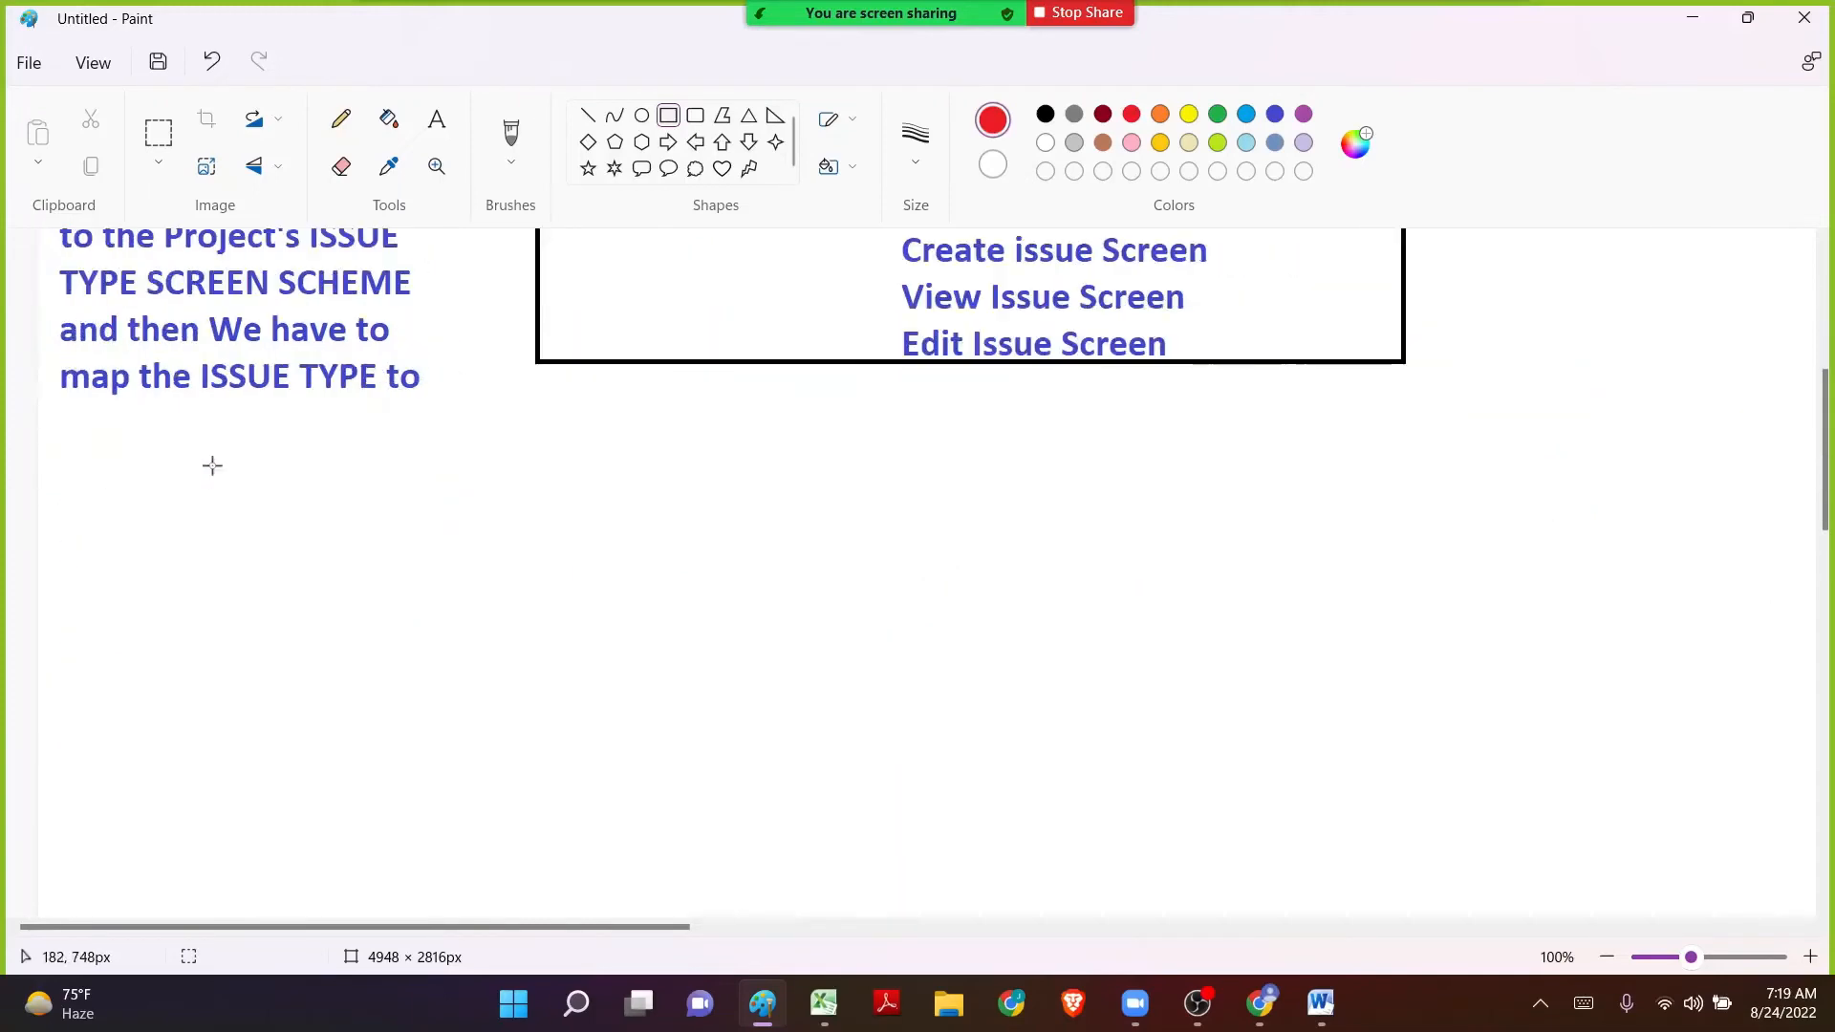
{"action": "scroll", "coordinate": [212, 473], "scroll_direction": "up", "scroll_amount": 4}
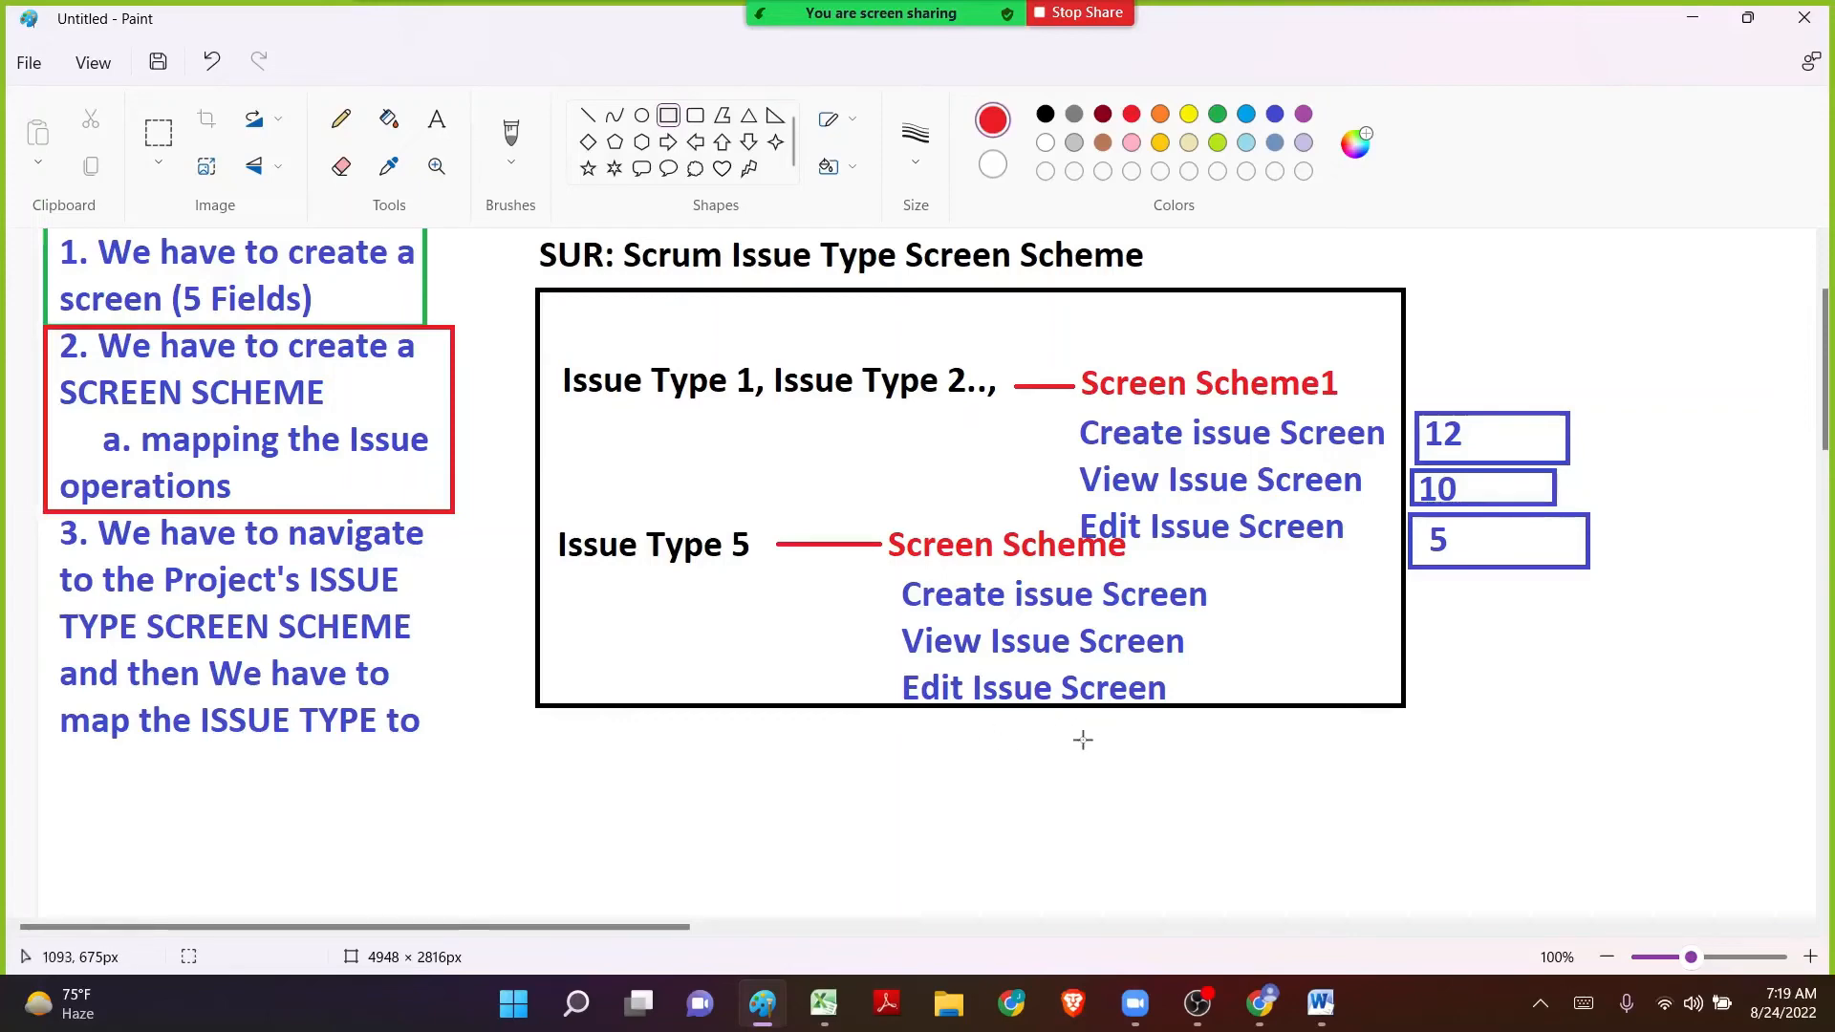
Return to Jira, open the SUR: Scrum Issue Type Screen Scheme's configuration and review the screen schemes mapped to Default and Bug.
{"action": "left_click", "coordinate": [1706, 30]}
{"action": "scroll", "coordinate": [39, 645], "scroll_direction": "down", "scroll_amount": 3}
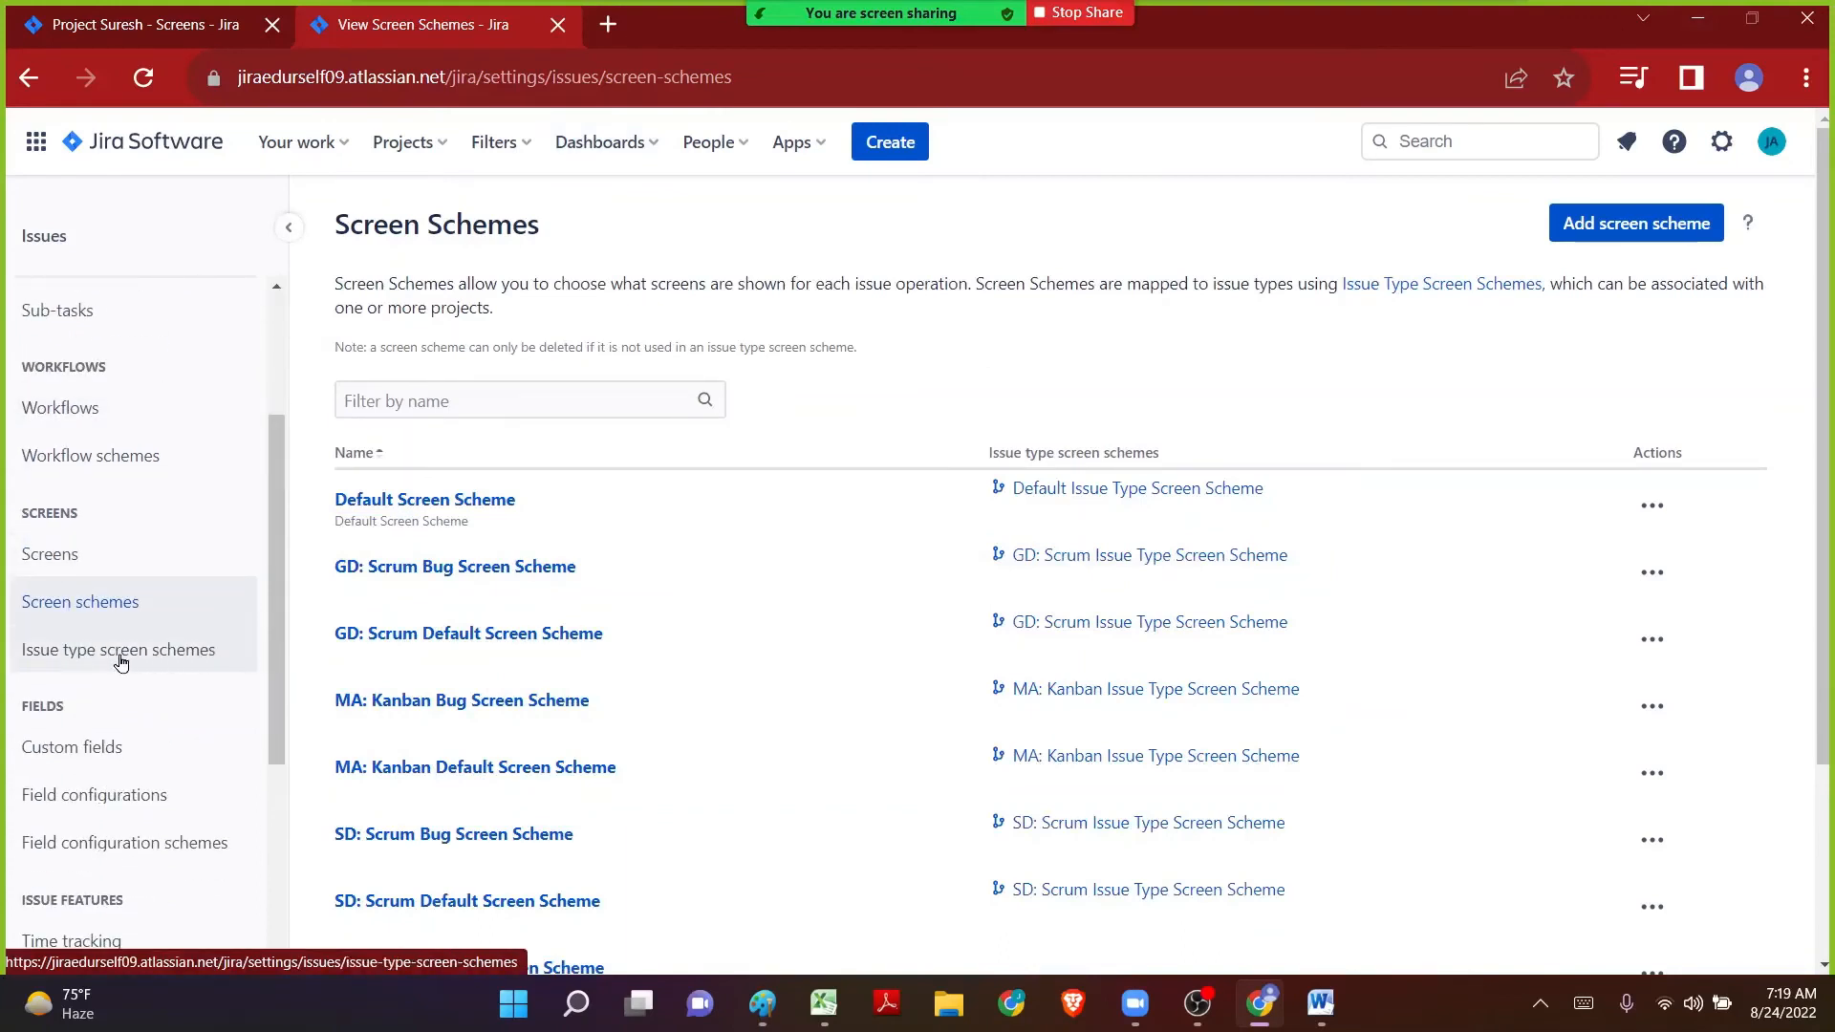
{"action": "left_click", "coordinate": [49, 662]}
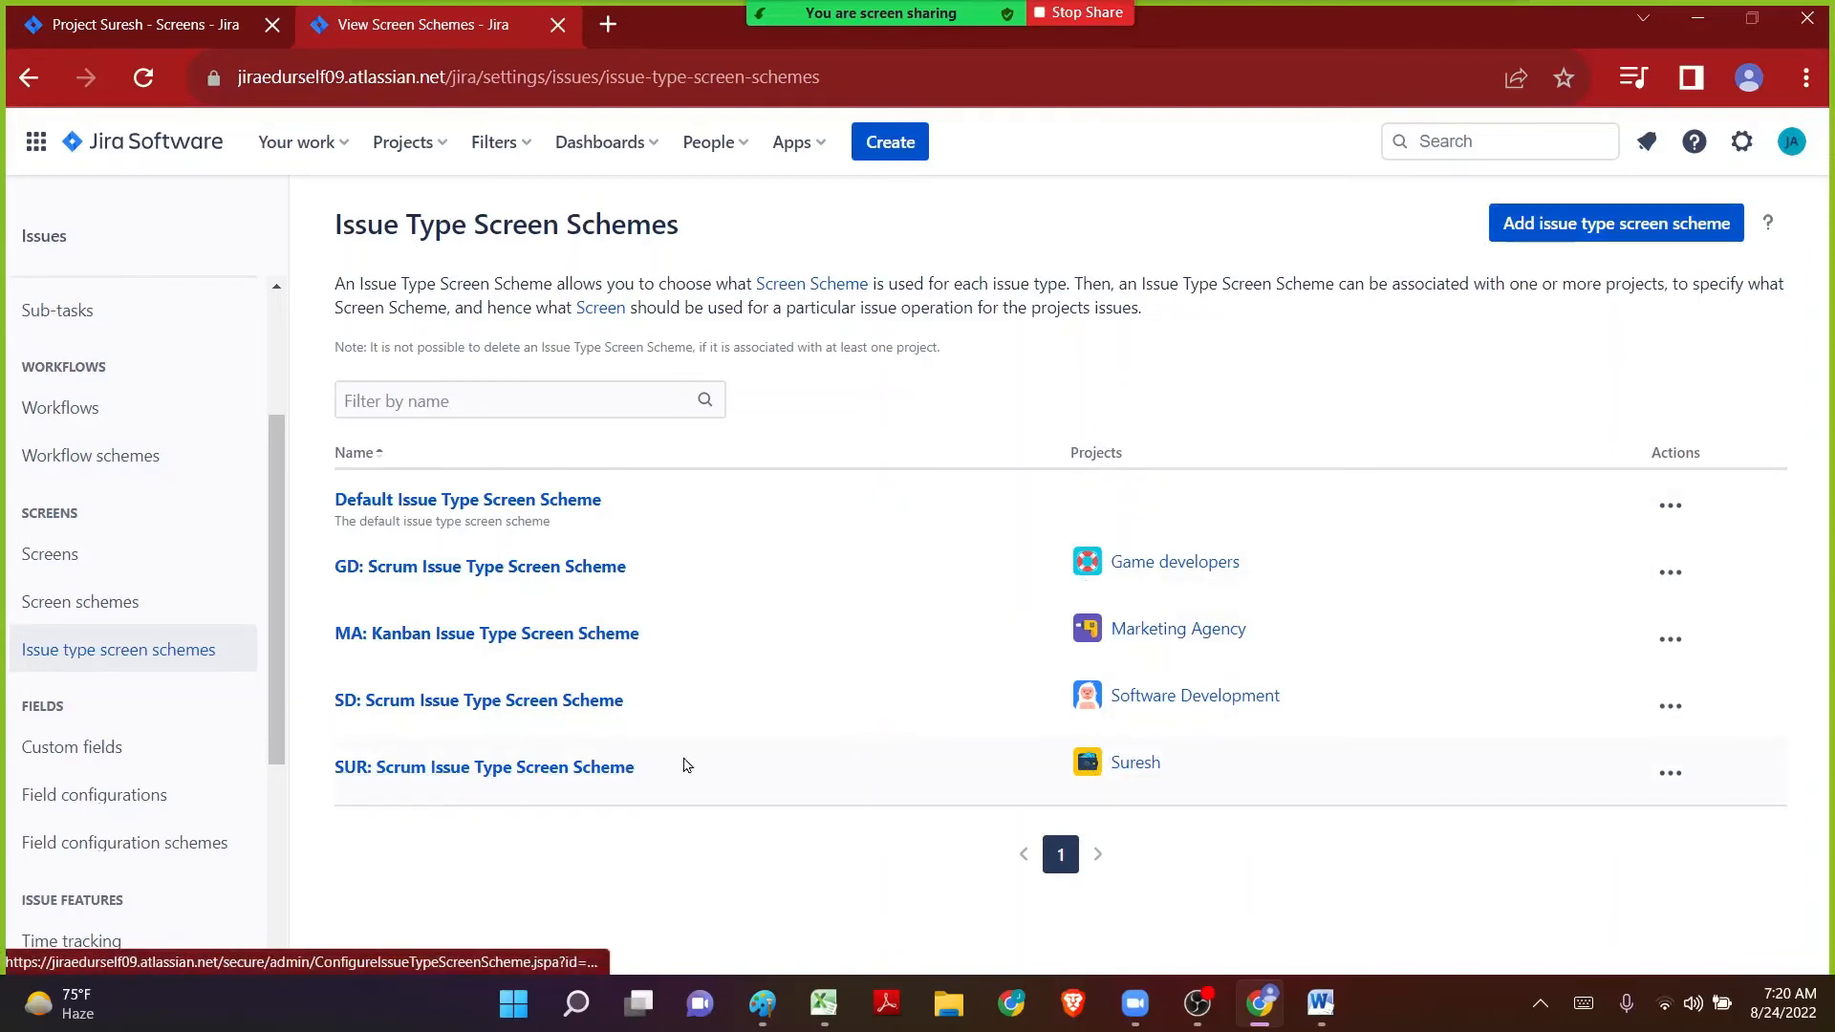
{"action": "left_click_drag", "start_coordinate": [685, 762], "coordinate": [336, 766]}
{"action": "left_click", "coordinate": [366, 837]}
{"action": "left_click", "coordinate": [493, 768]}
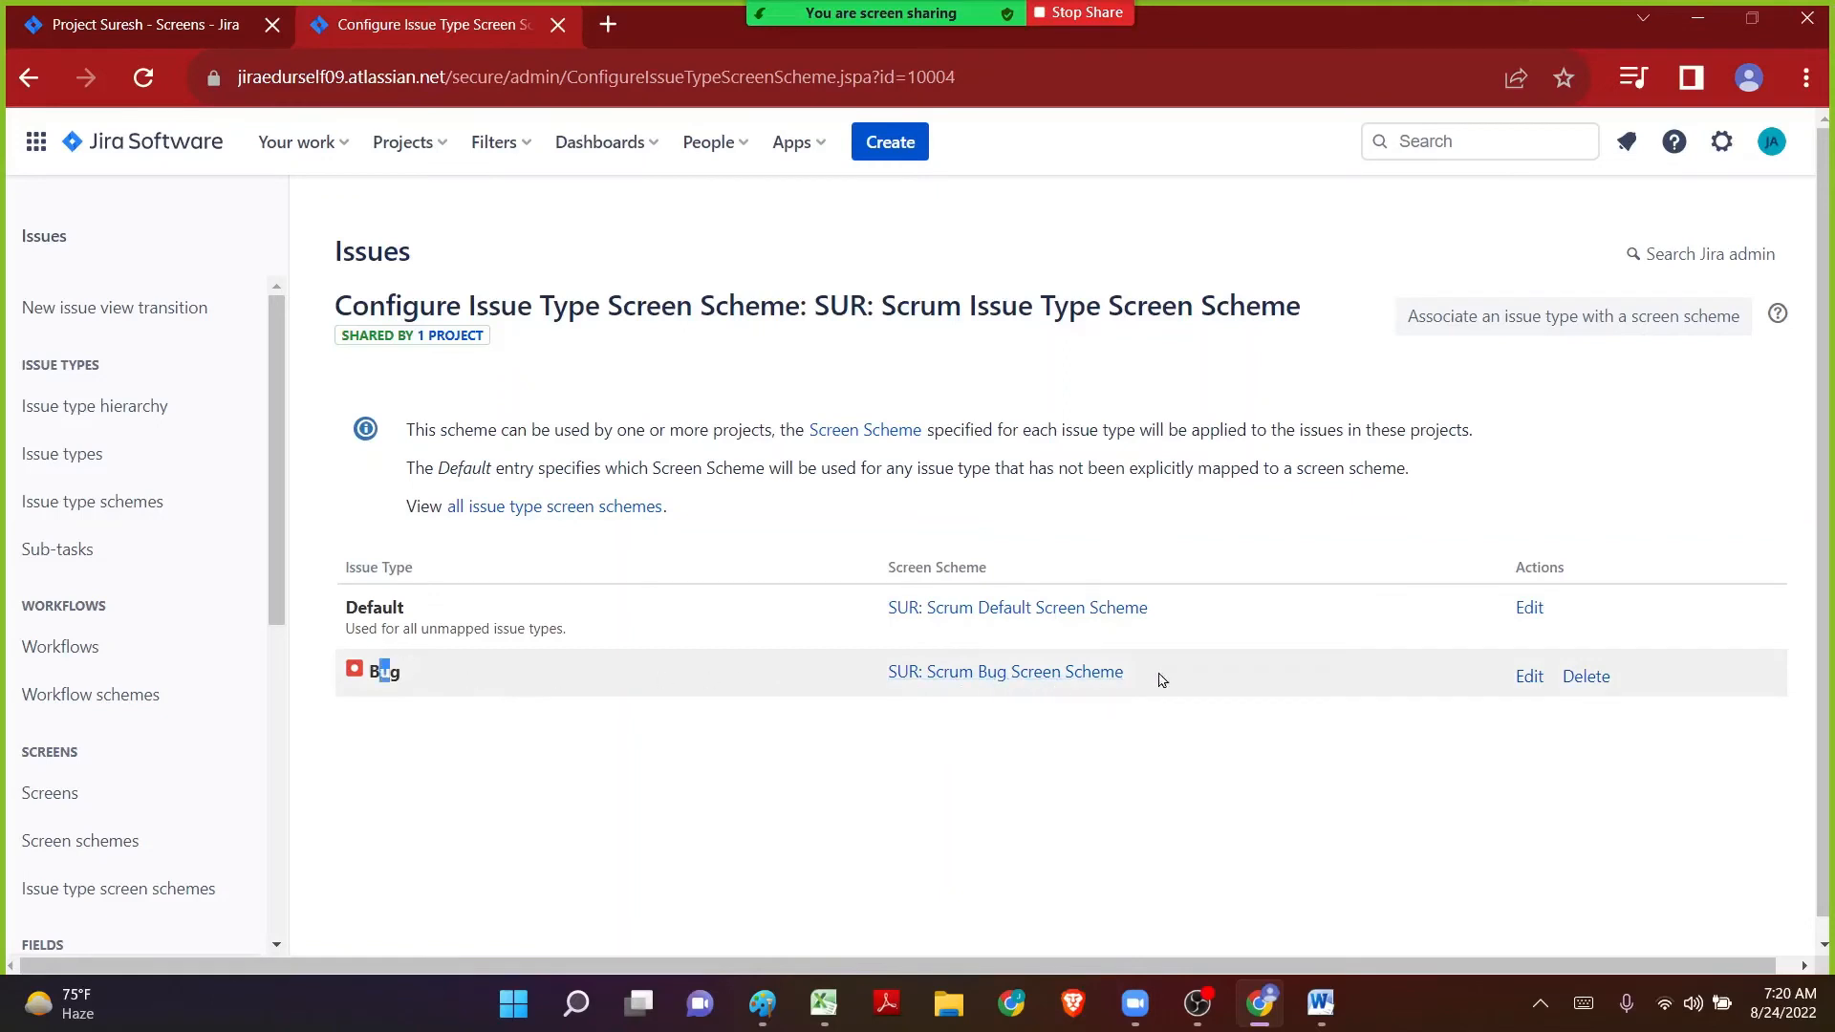
{"action": "left_click_drag", "start_coordinate": [1190, 674], "coordinate": [891, 666]}
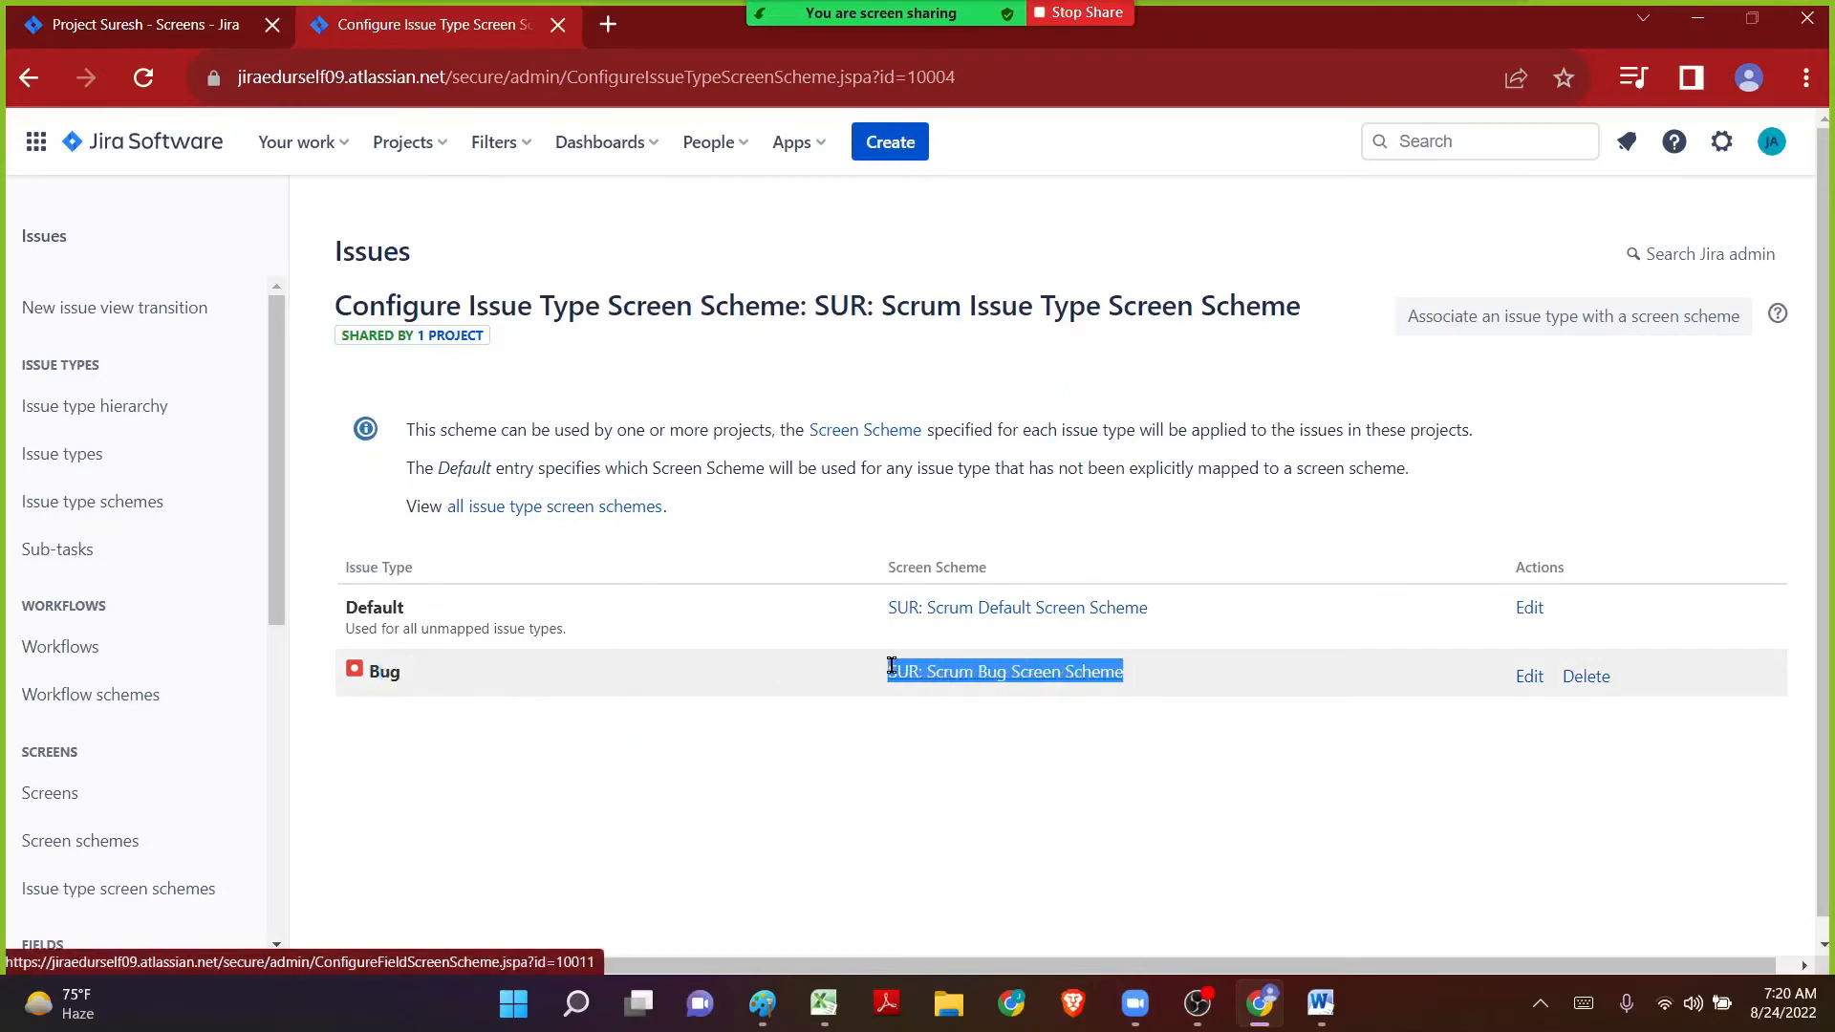
{"action": "left_click", "coordinate": [724, 744]}
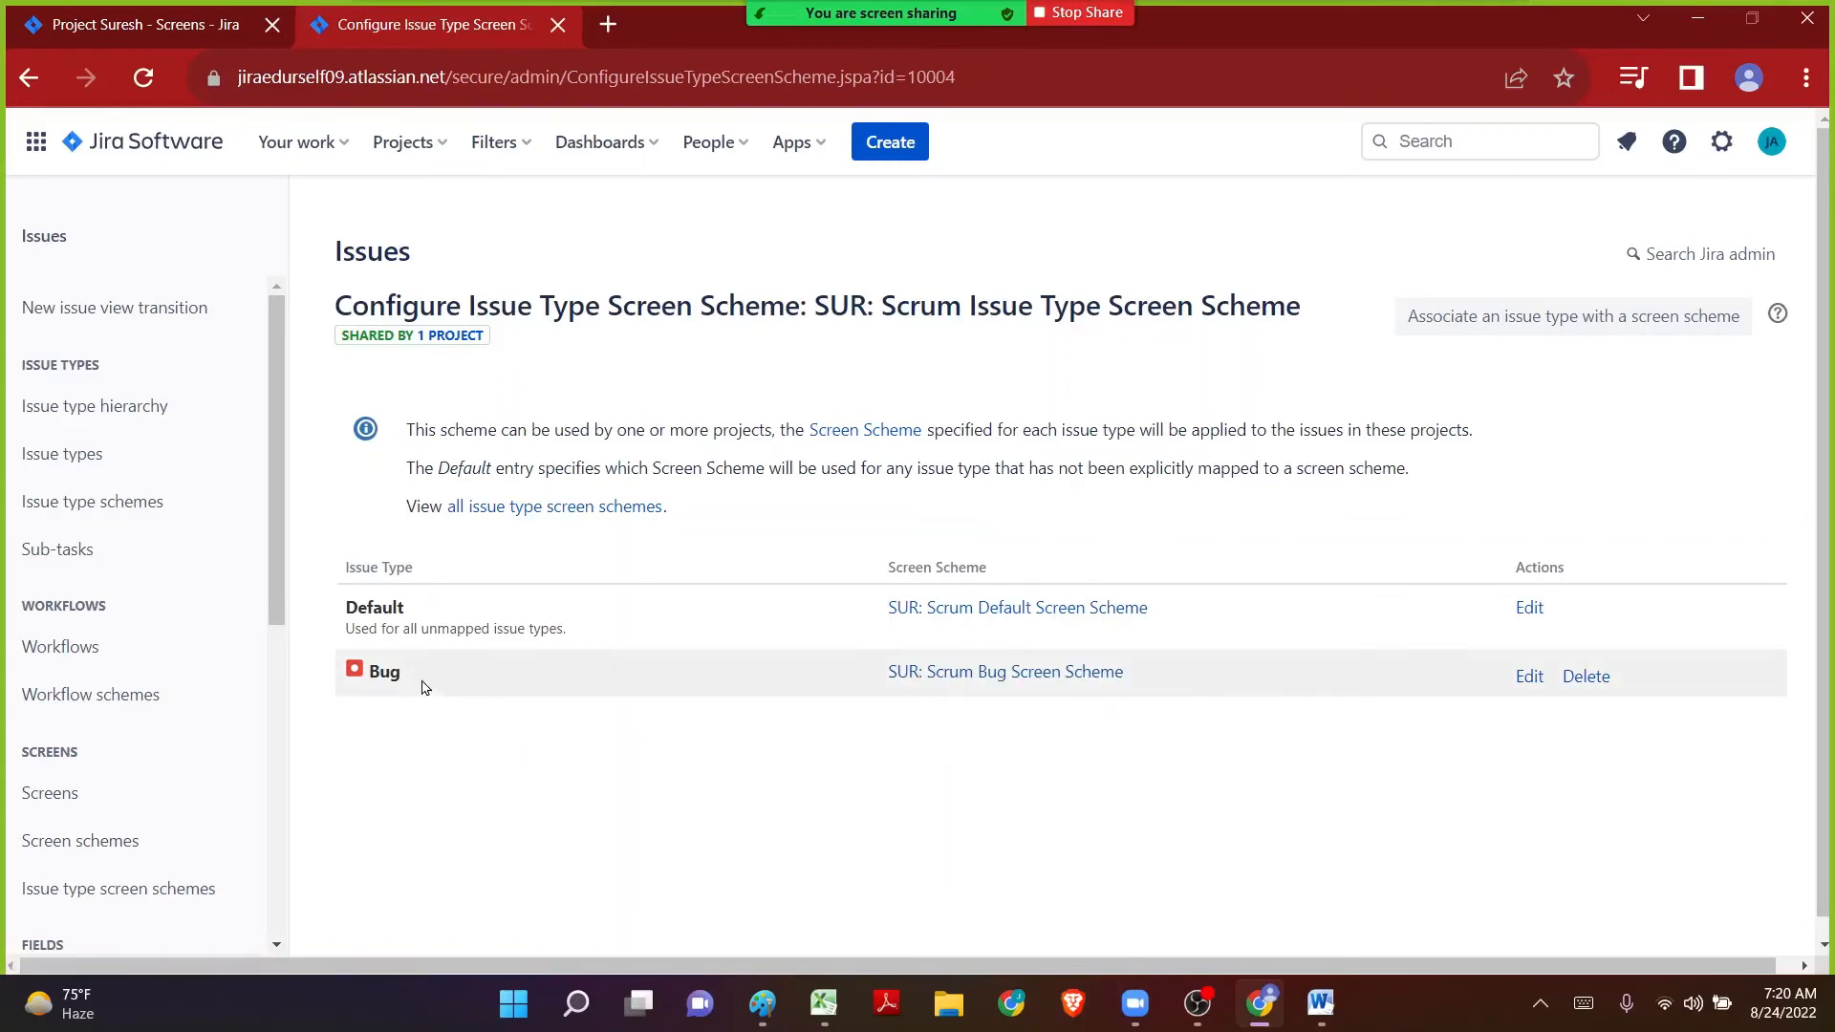
{"action": "left_click_drag", "start_coordinate": [877, 619], "coordinate": [1159, 622]}
{"action": "left_click", "coordinate": [1136, 558]}
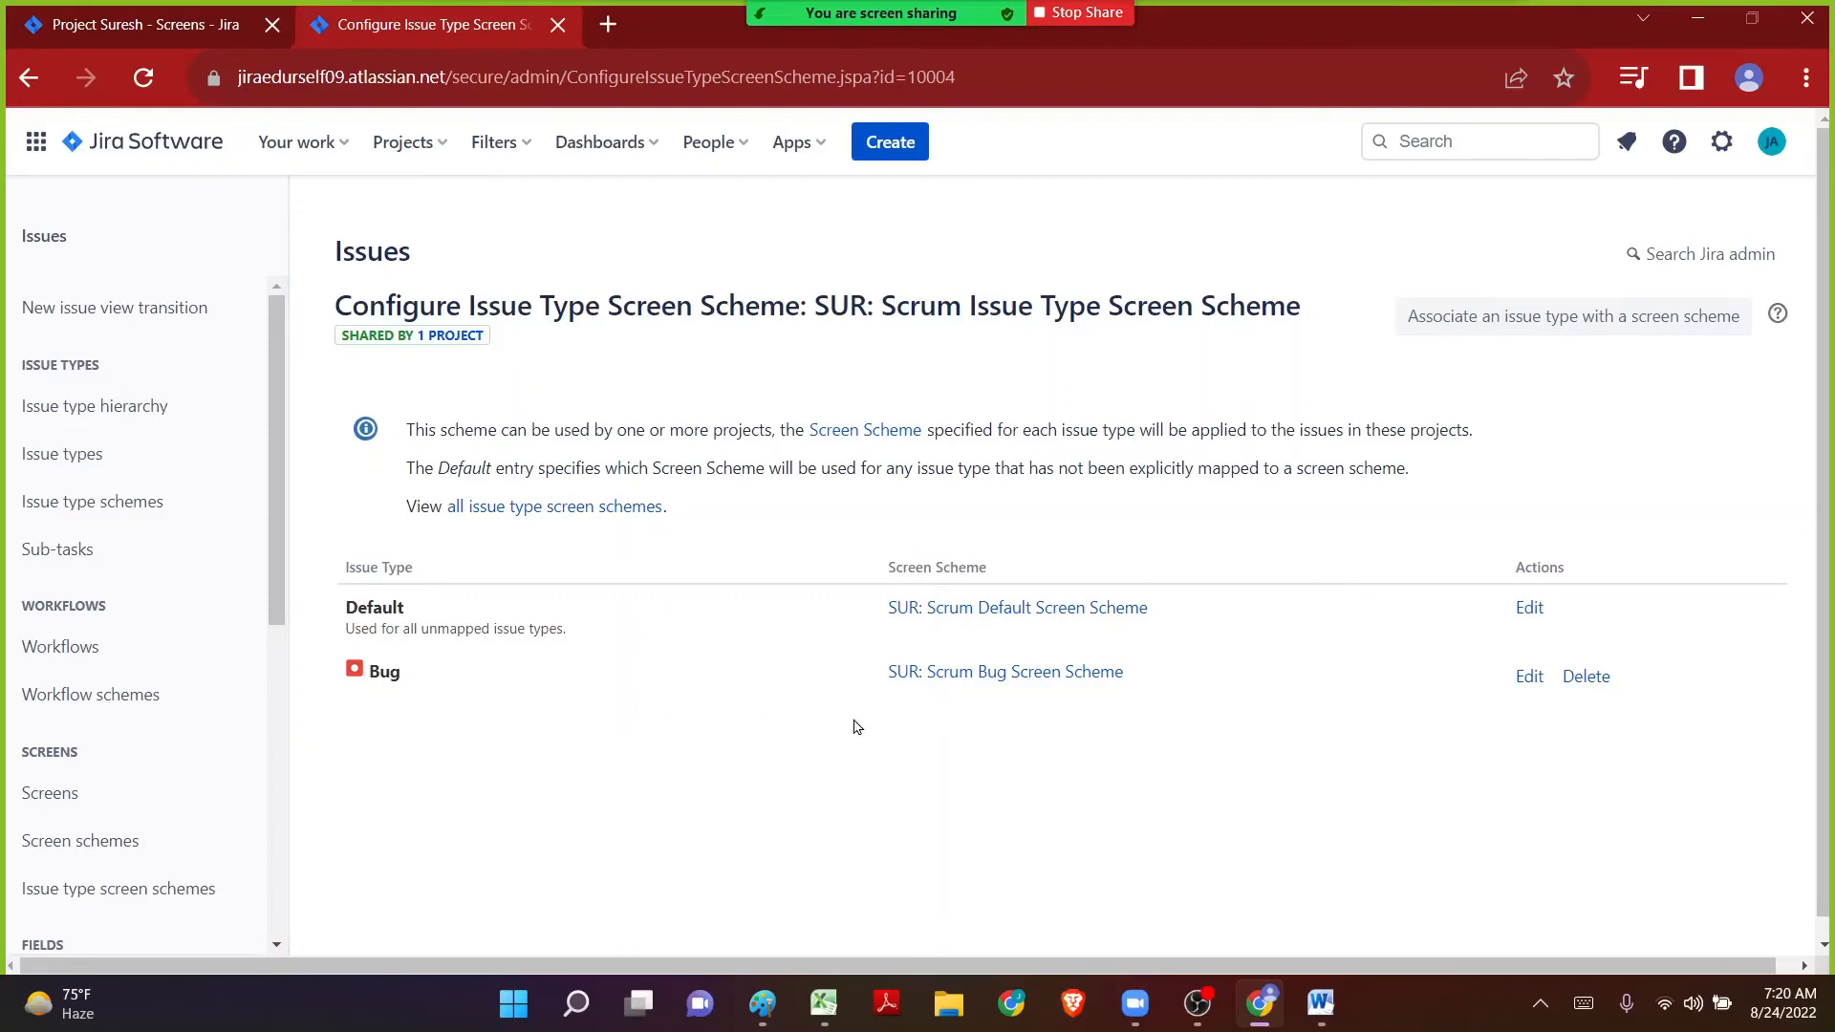
Associate the Development issue type with the SUR: Development Screen Scheme in this issue type screen scheme.
{"action": "left_click", "coordinate": [1531, 325]}
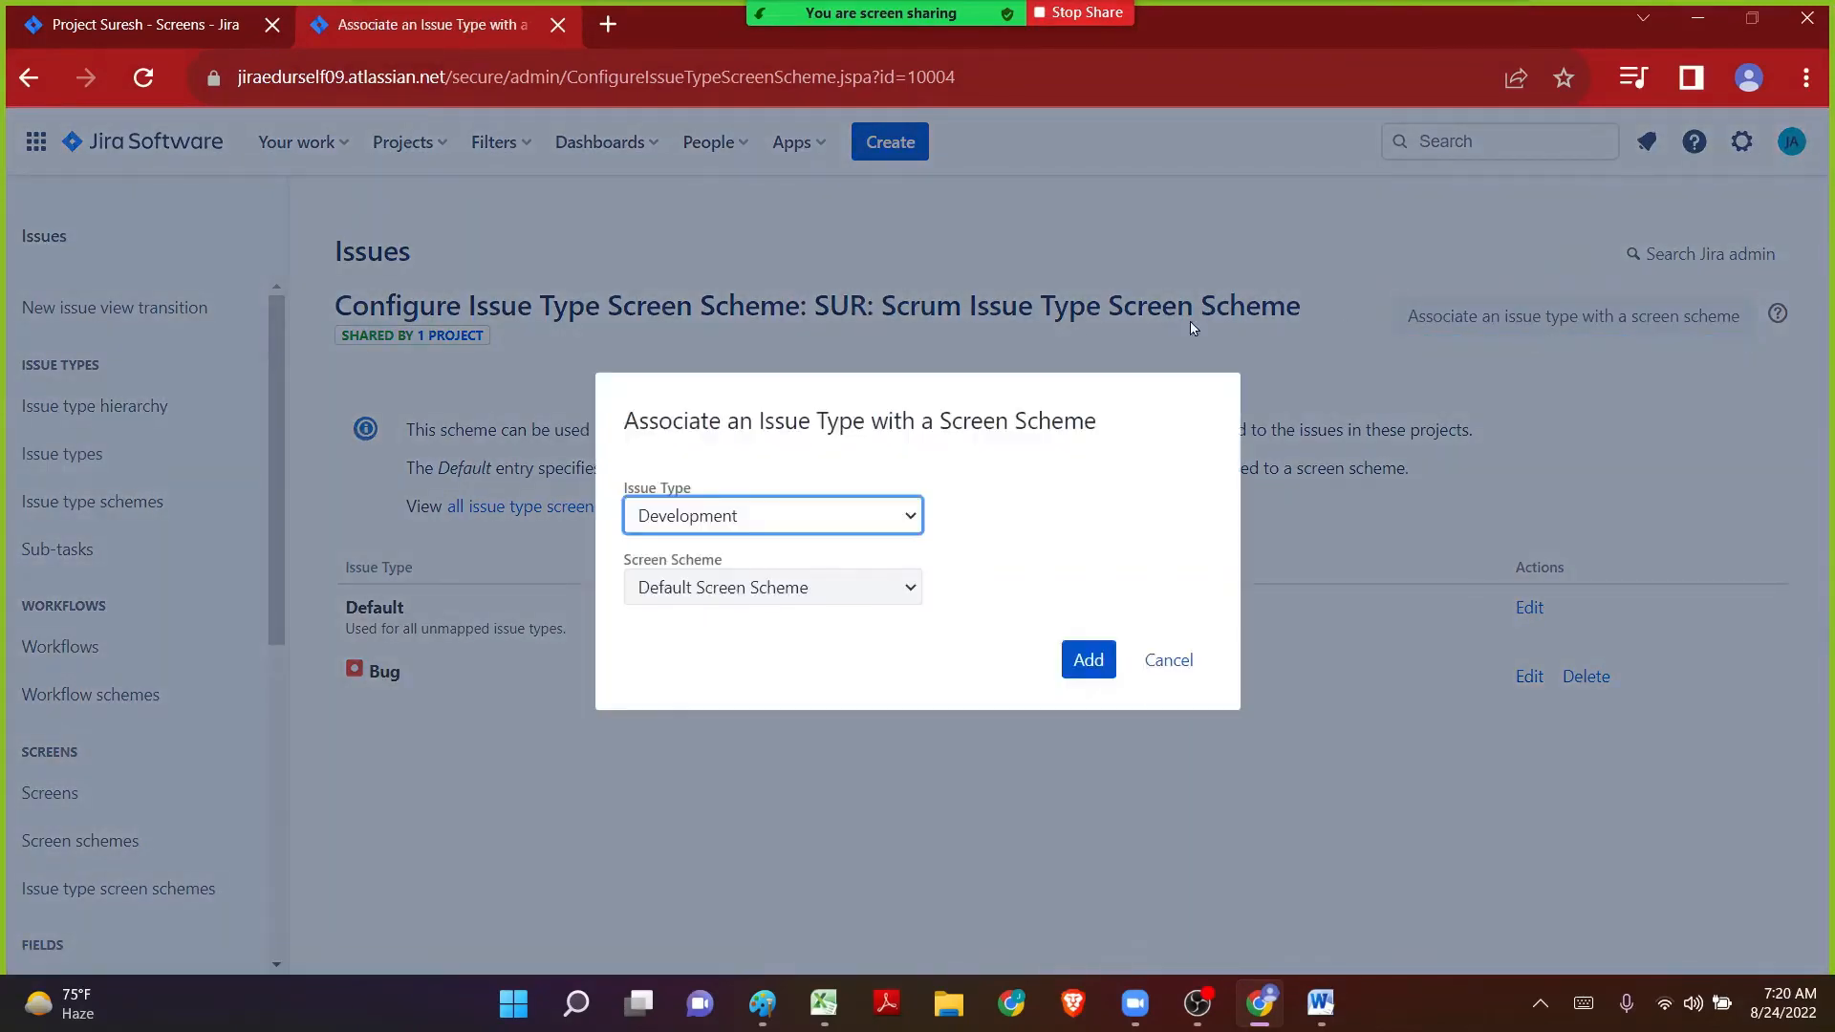
{"action": "left_click", "coordinate": [724, 510]}
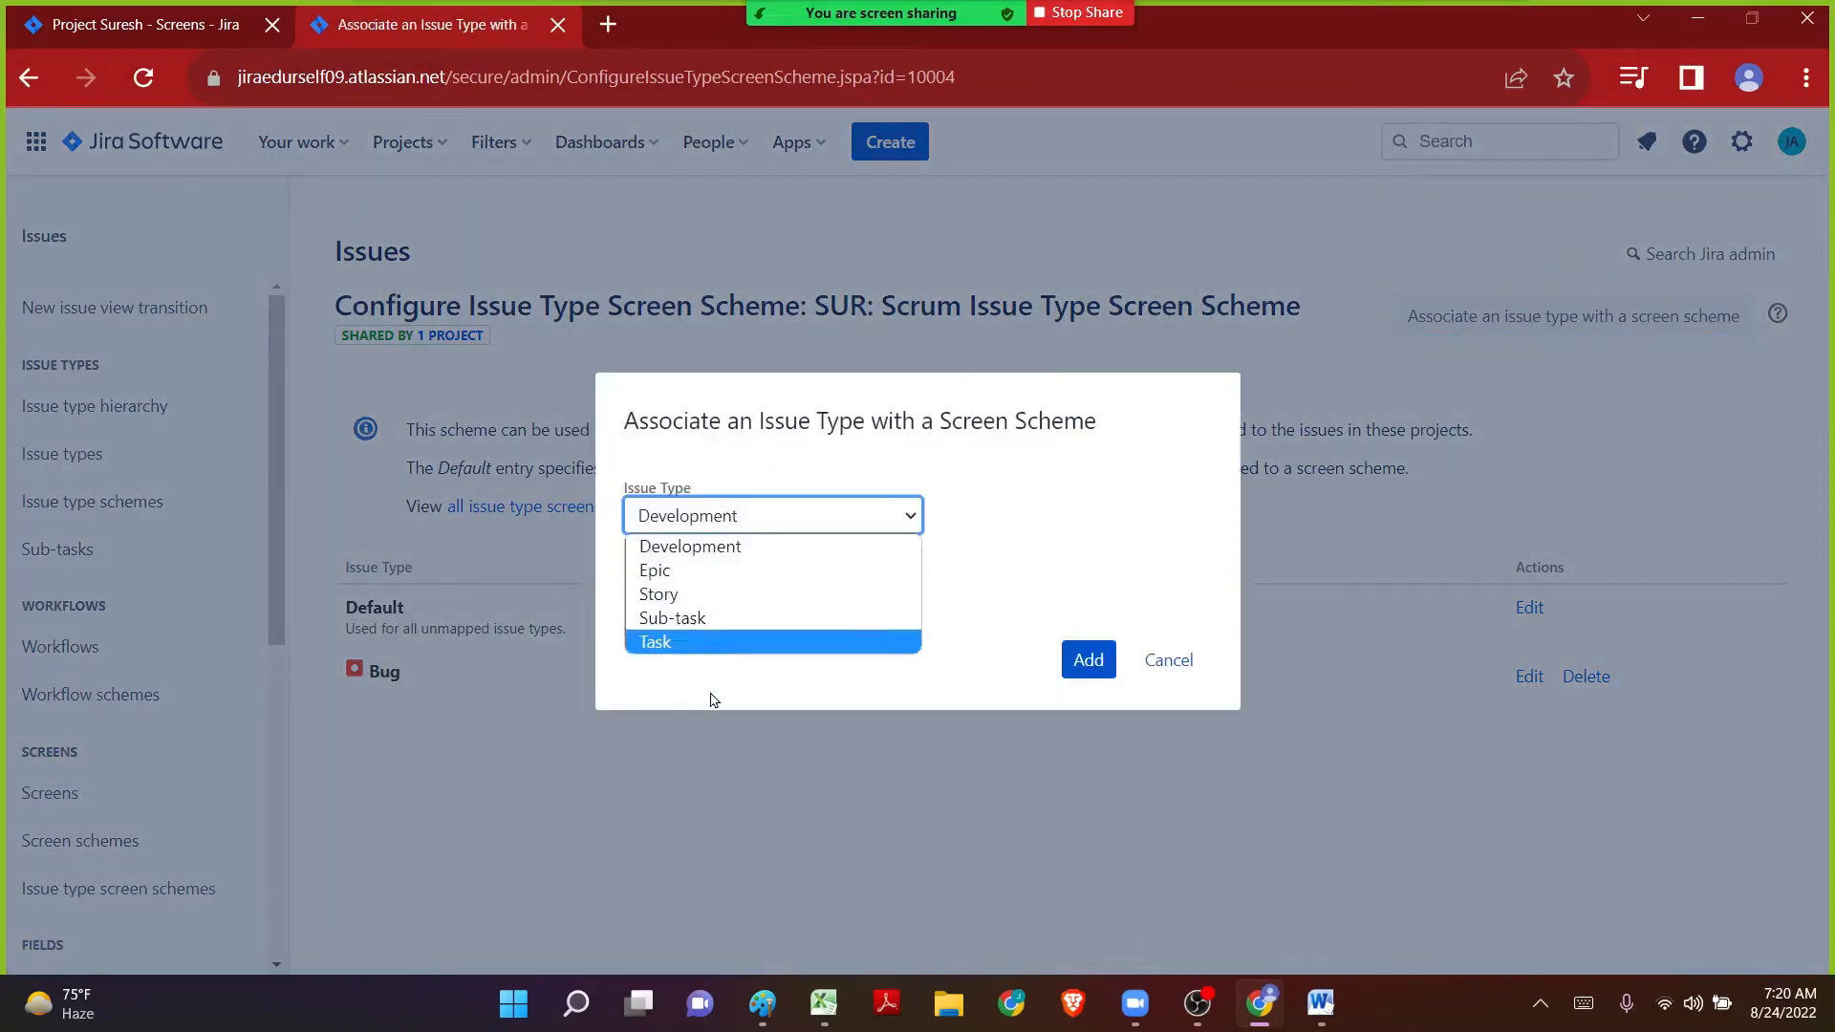
{"action": "mouse_move", "coordinate": [731, 984]}
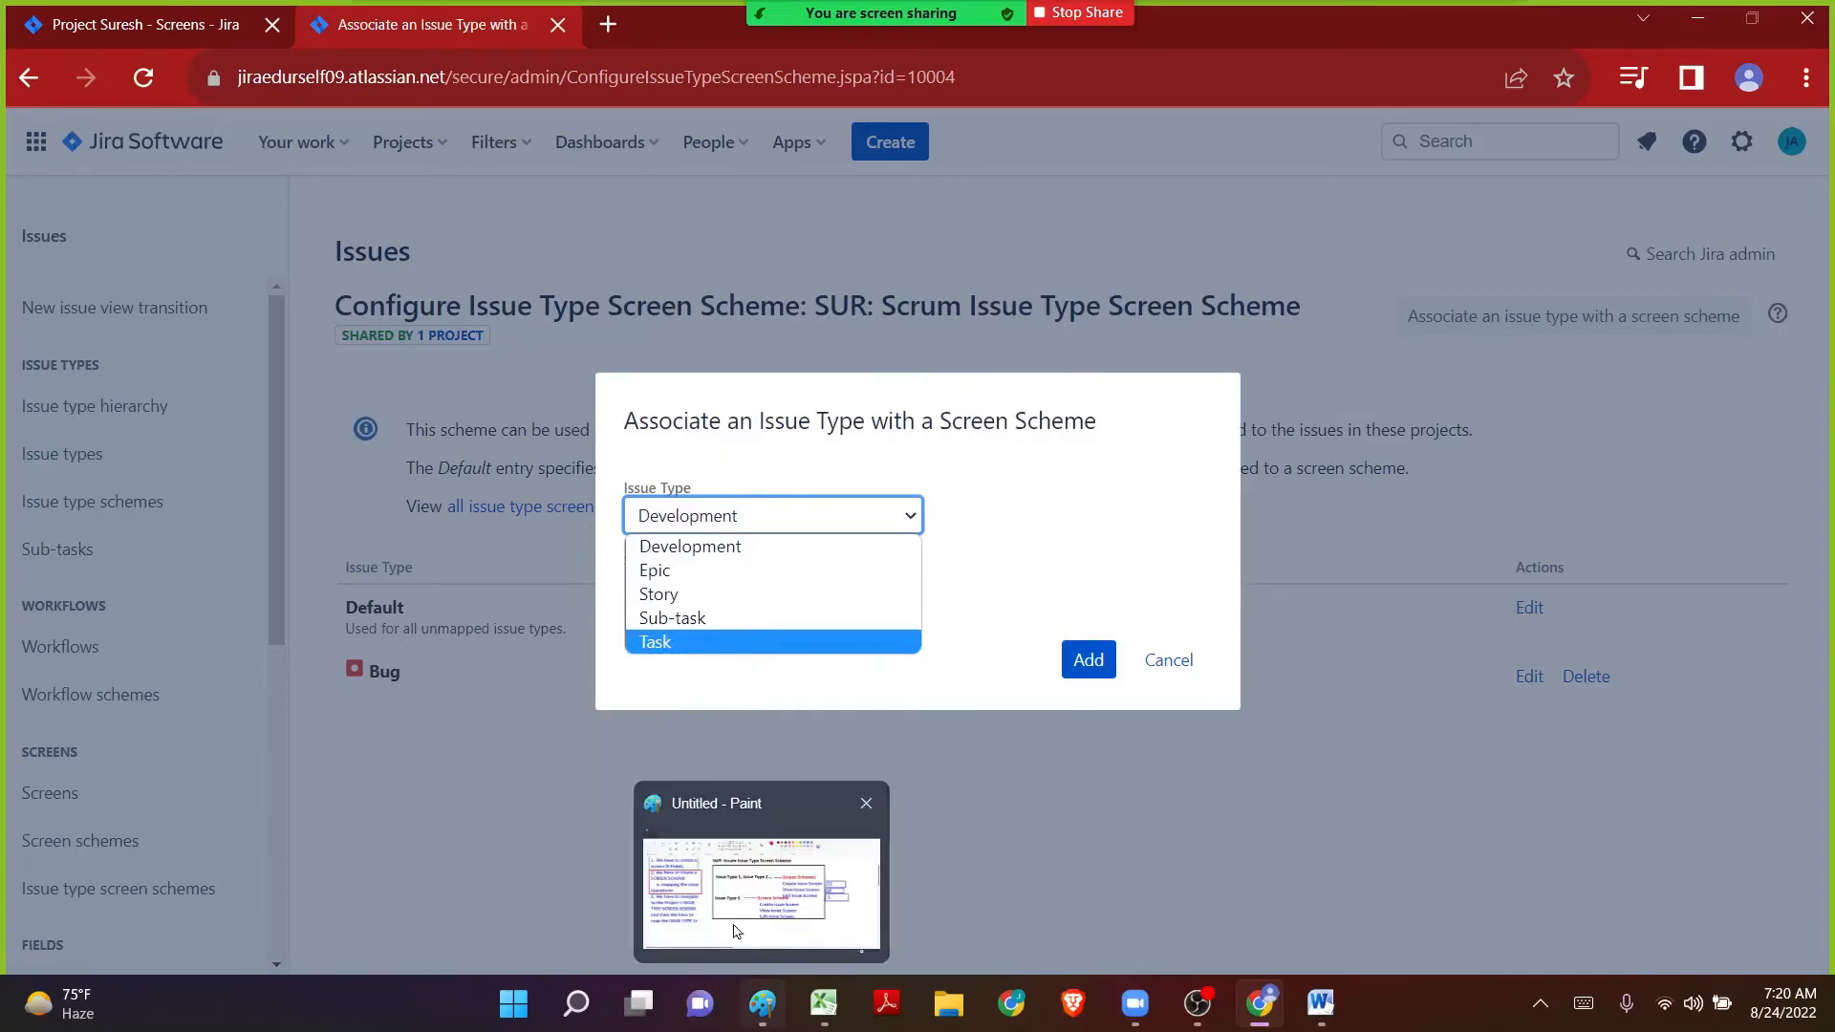
{"action": "left_click", "coordinate": [718, 545]}
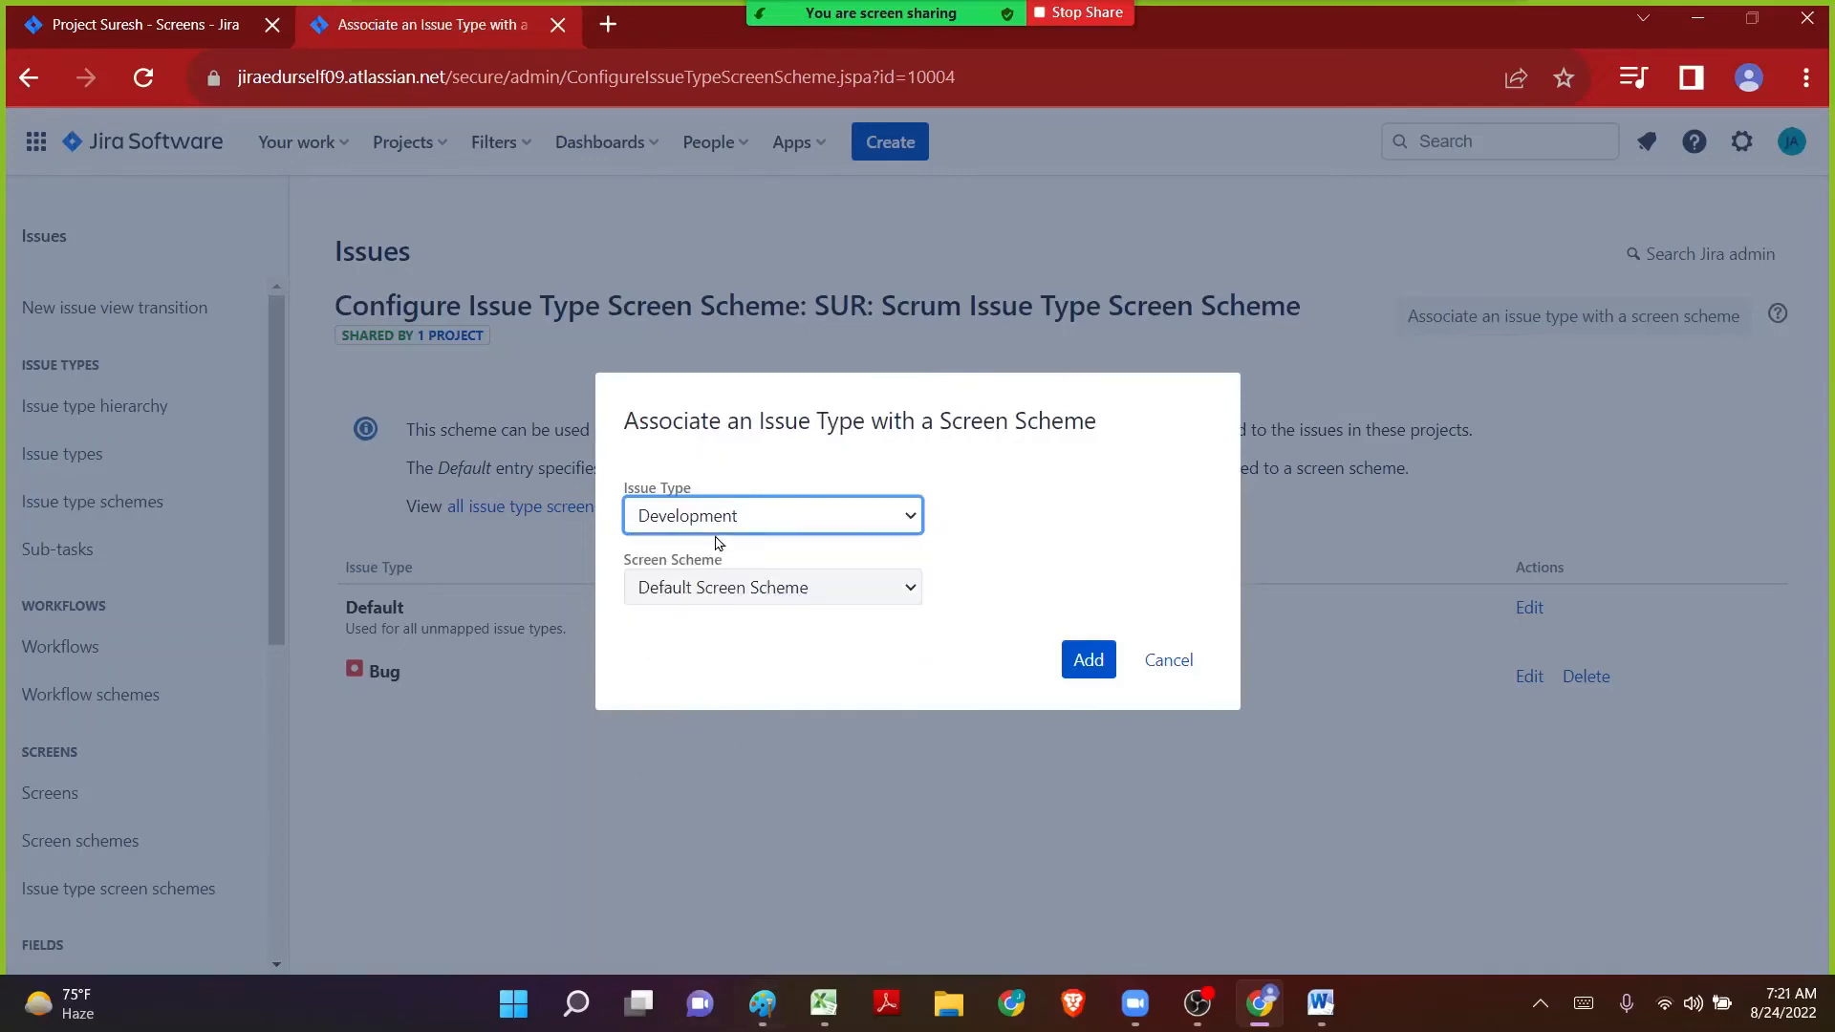
{"action": "left_click", "coordinate": [721, 462]}
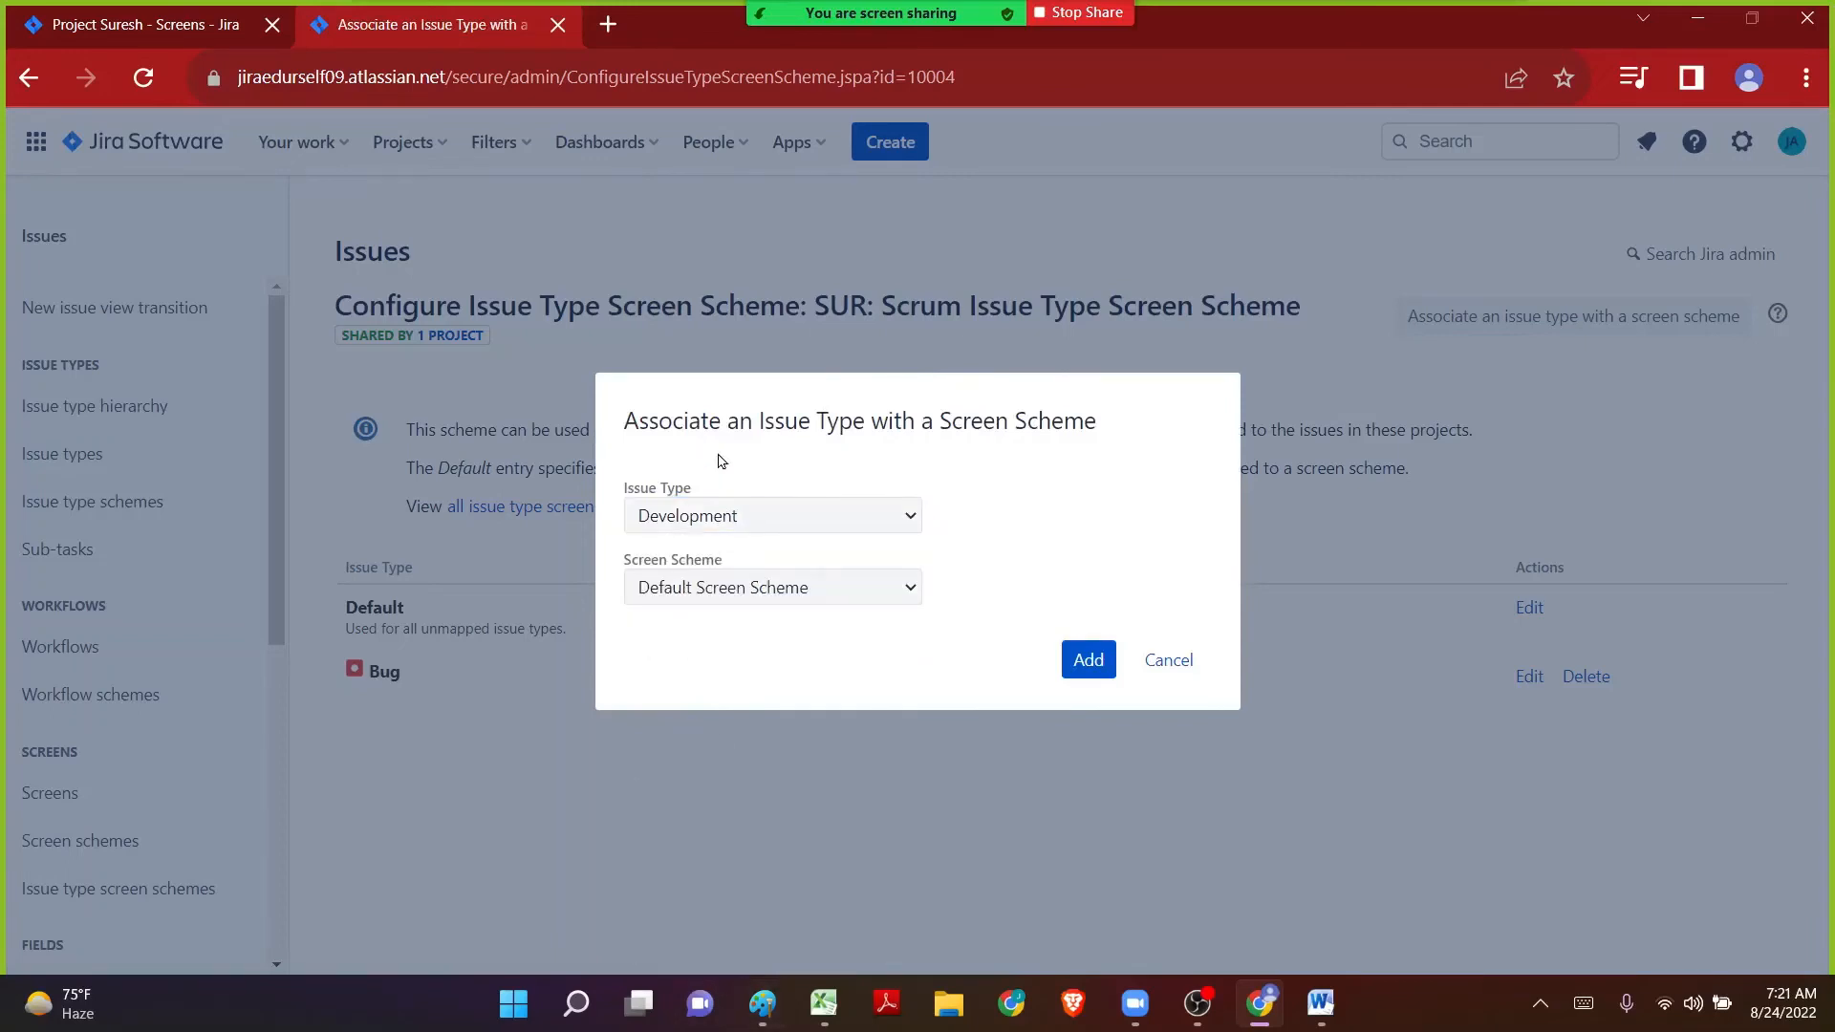
{"action": "left_click", "coordinate": [688, 593]}
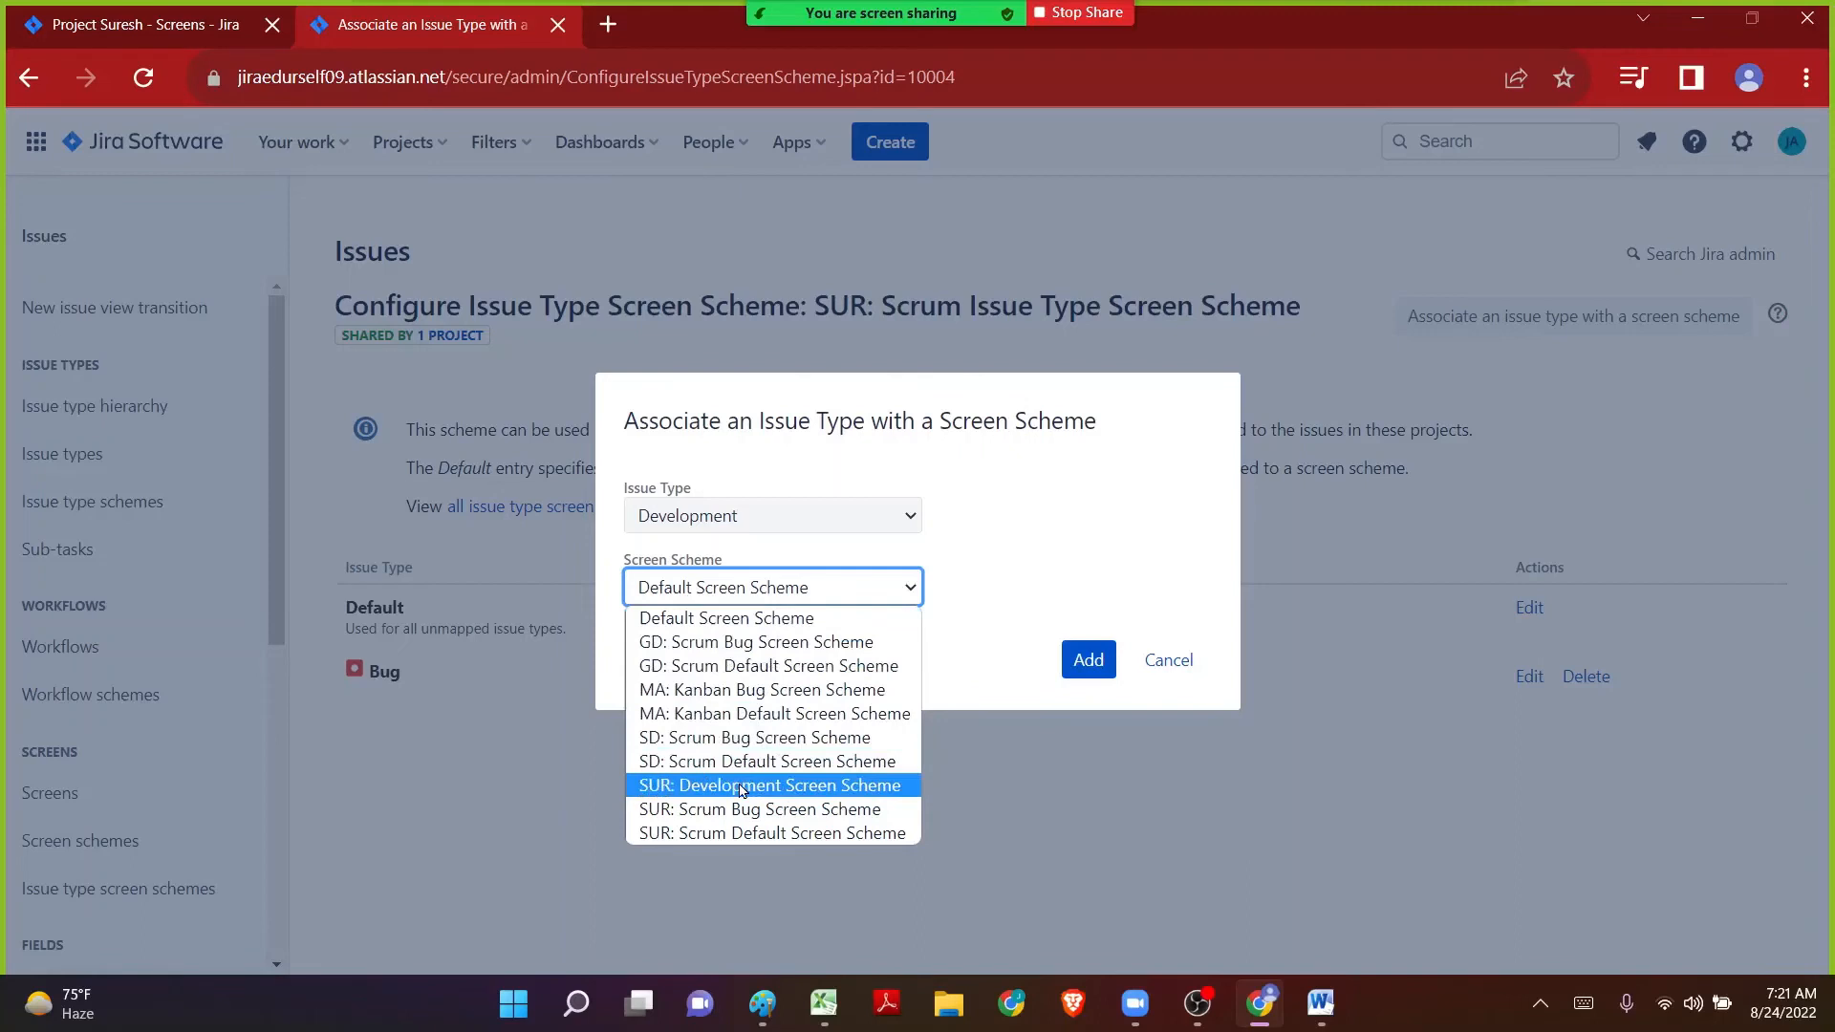
{"action": "left_click", "coordinate": [836, 787]}
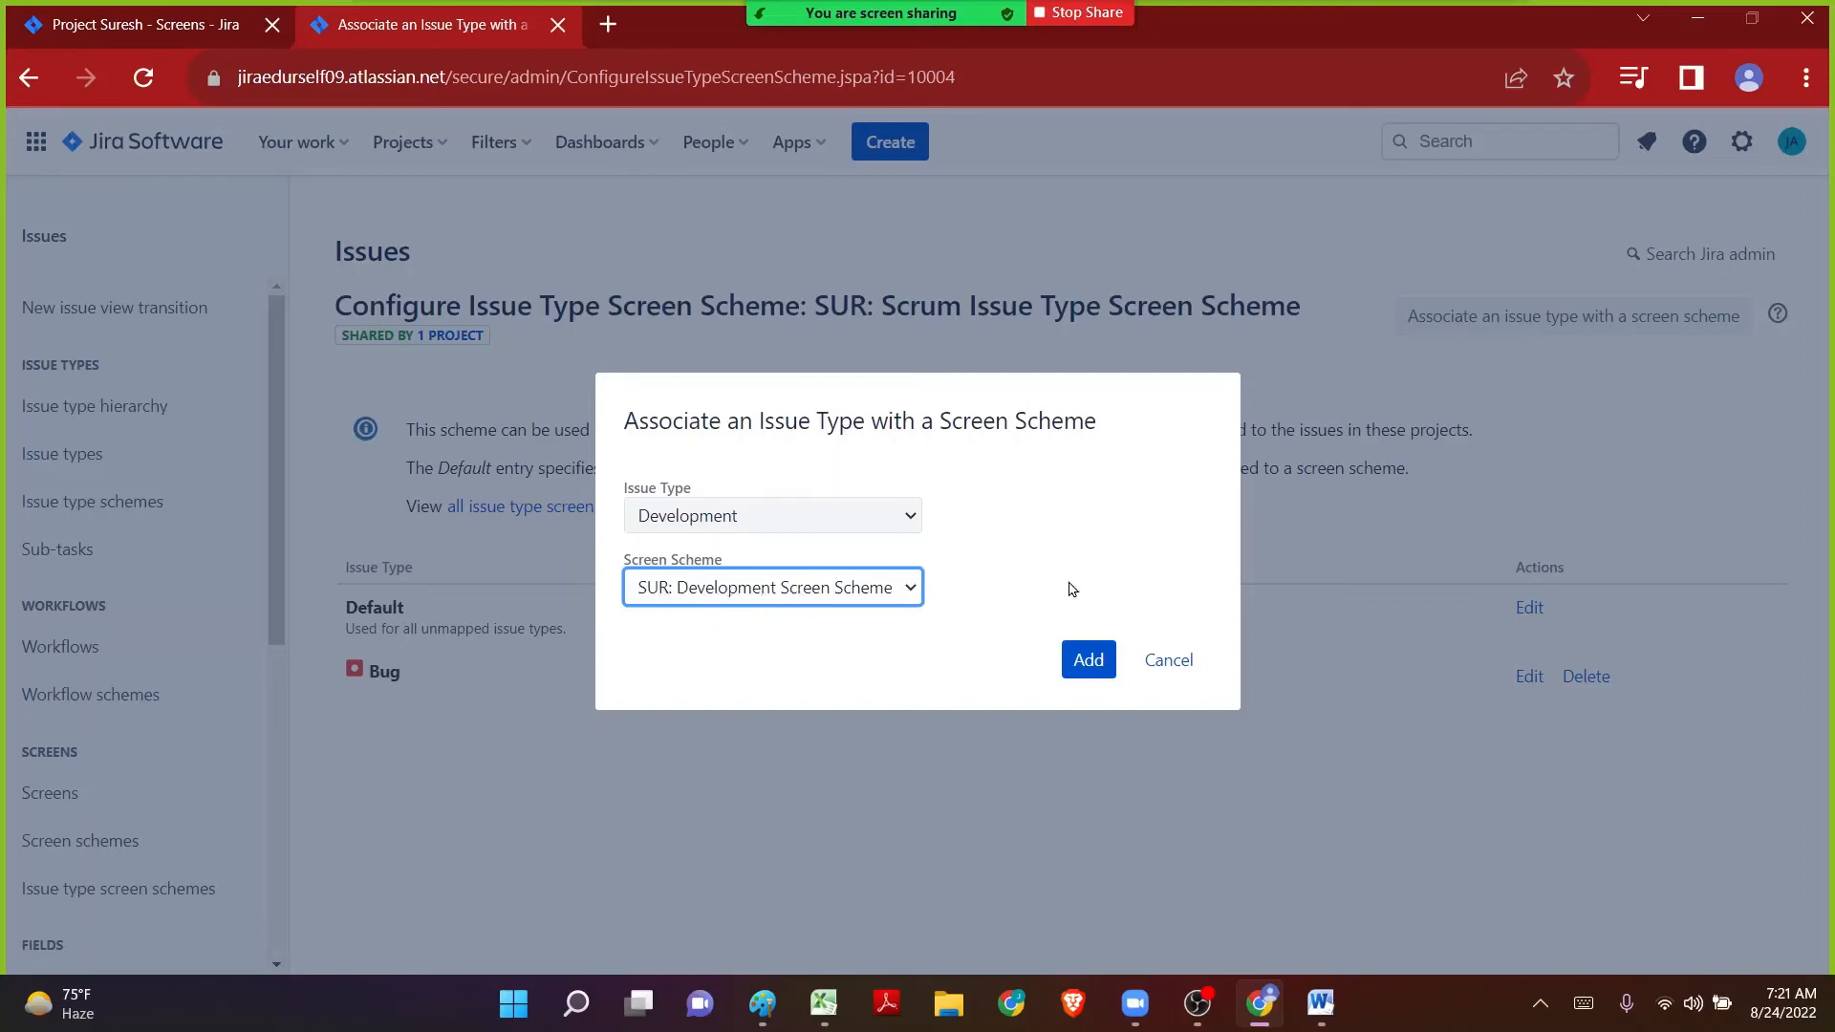
{"action": "left_click", "coordinate": [1088, 658]}
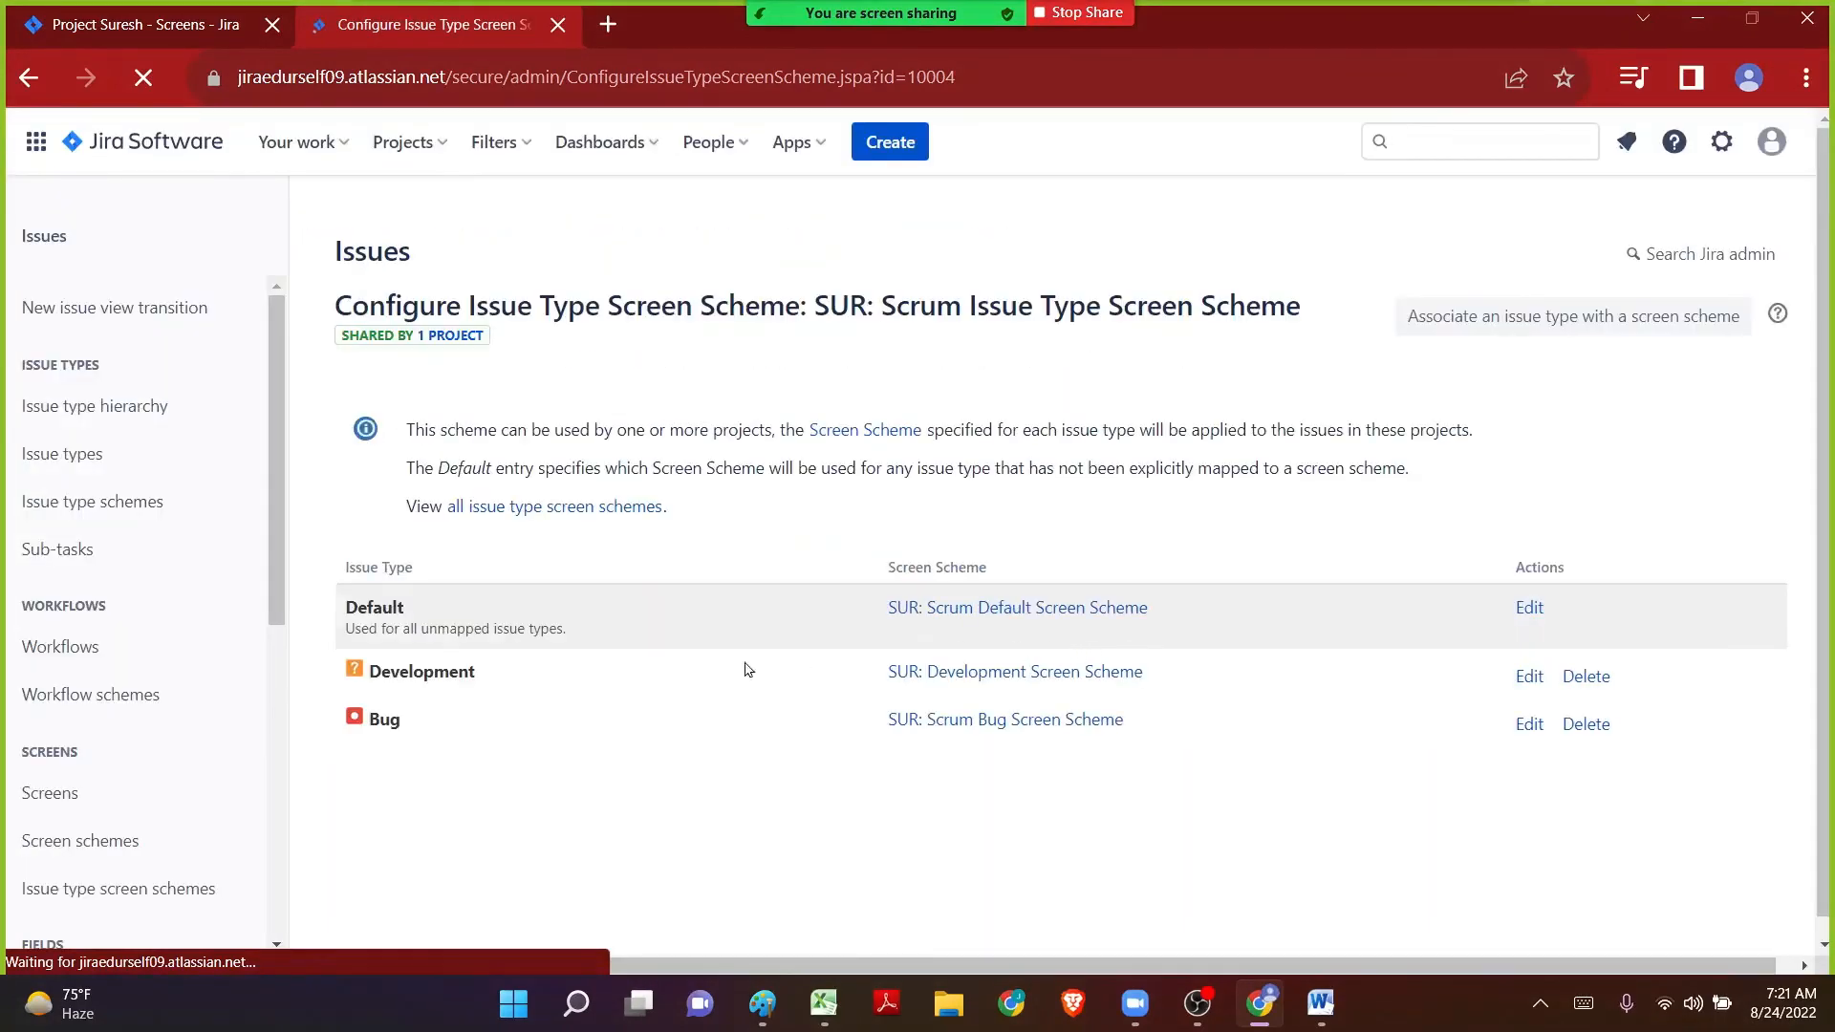
Check which project shares the issue type screen scheme and review its Development and Bug mappings.
{"action": "left_click", "coordinate": [450, 335]}
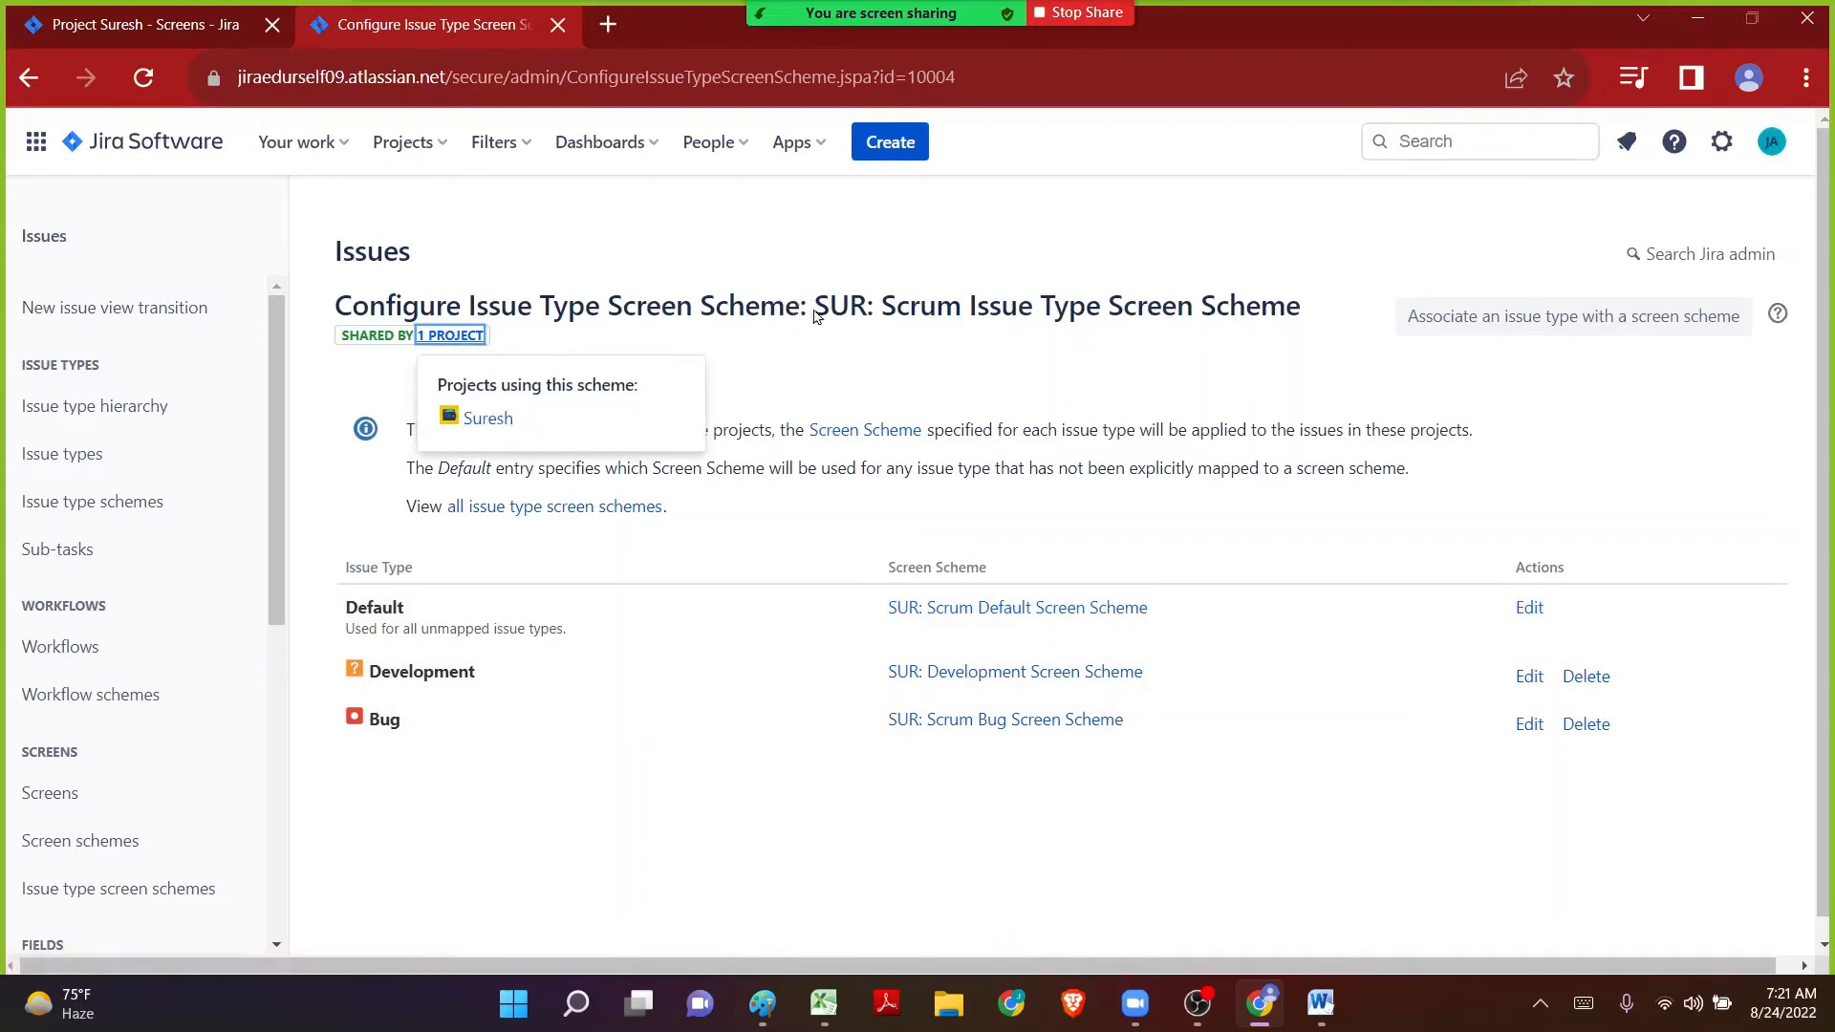
{"action": "left_click_drag", "start_coordinate": [814, 307], "coordinate": [1306, 313]}
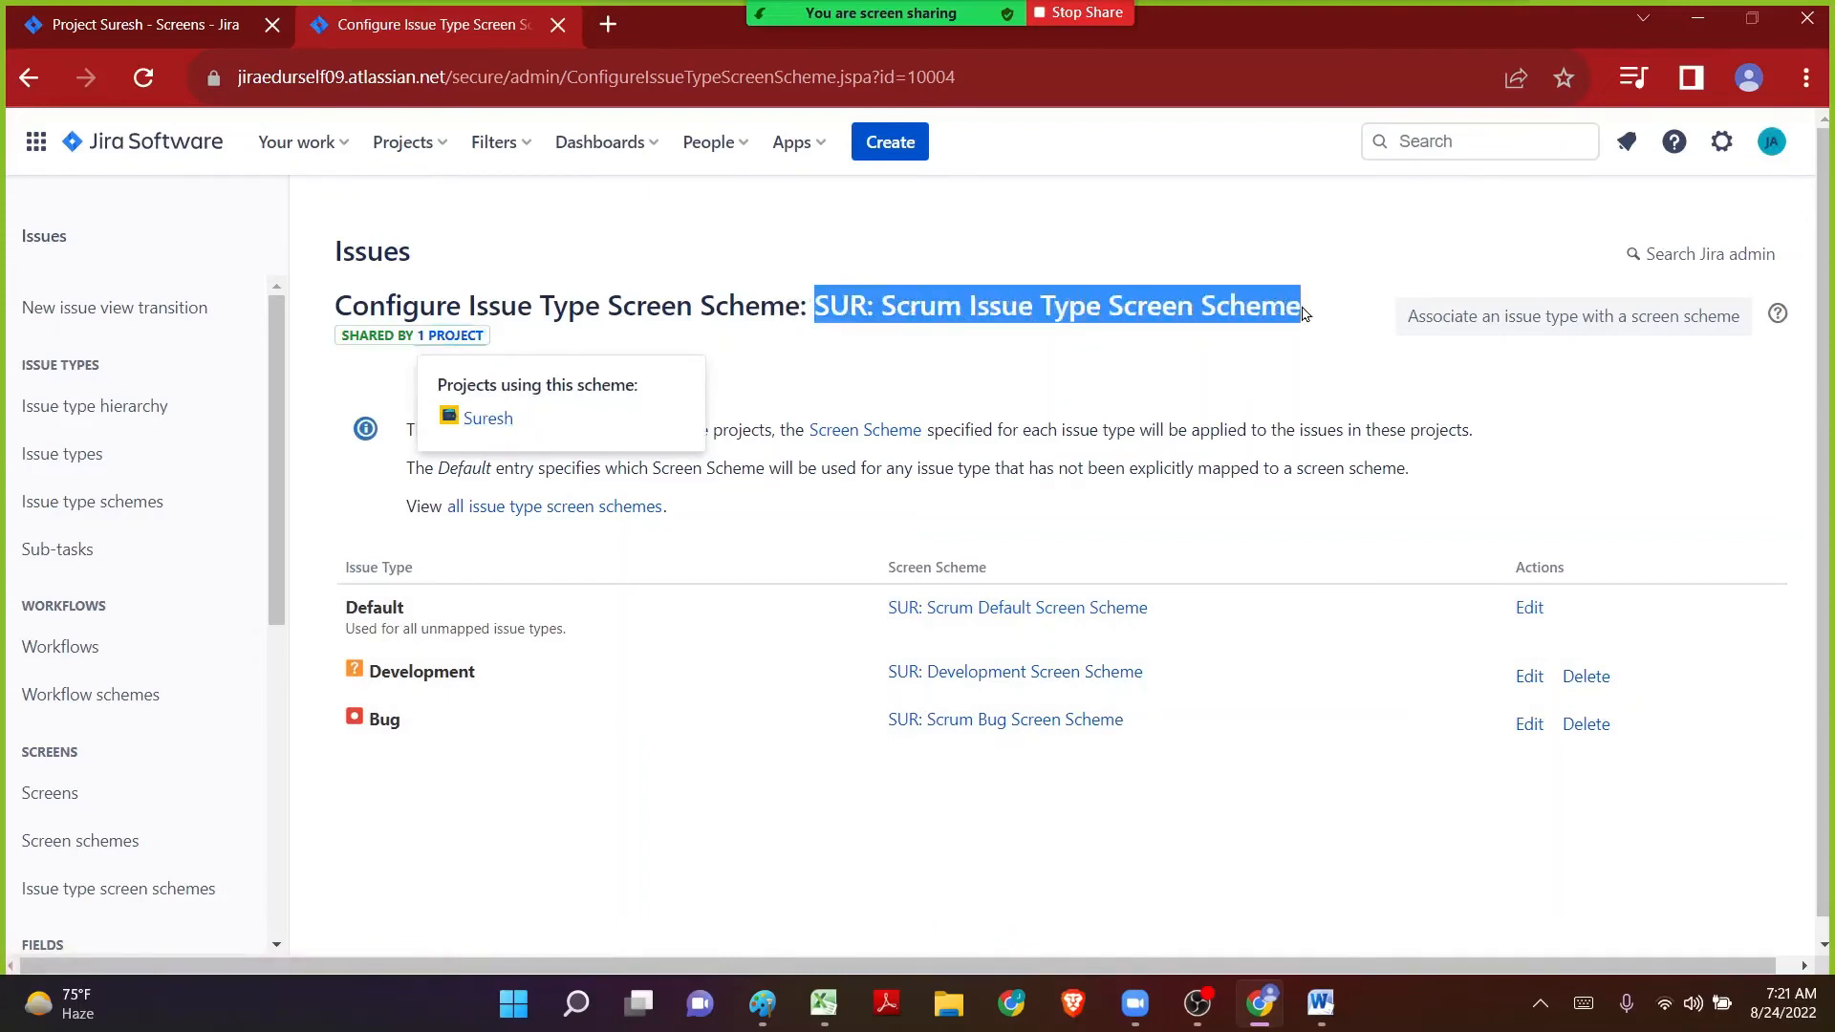
{"action": "left_click_drag", "start_coordinate": [369, 672], "coordinate": [1173, 686]}
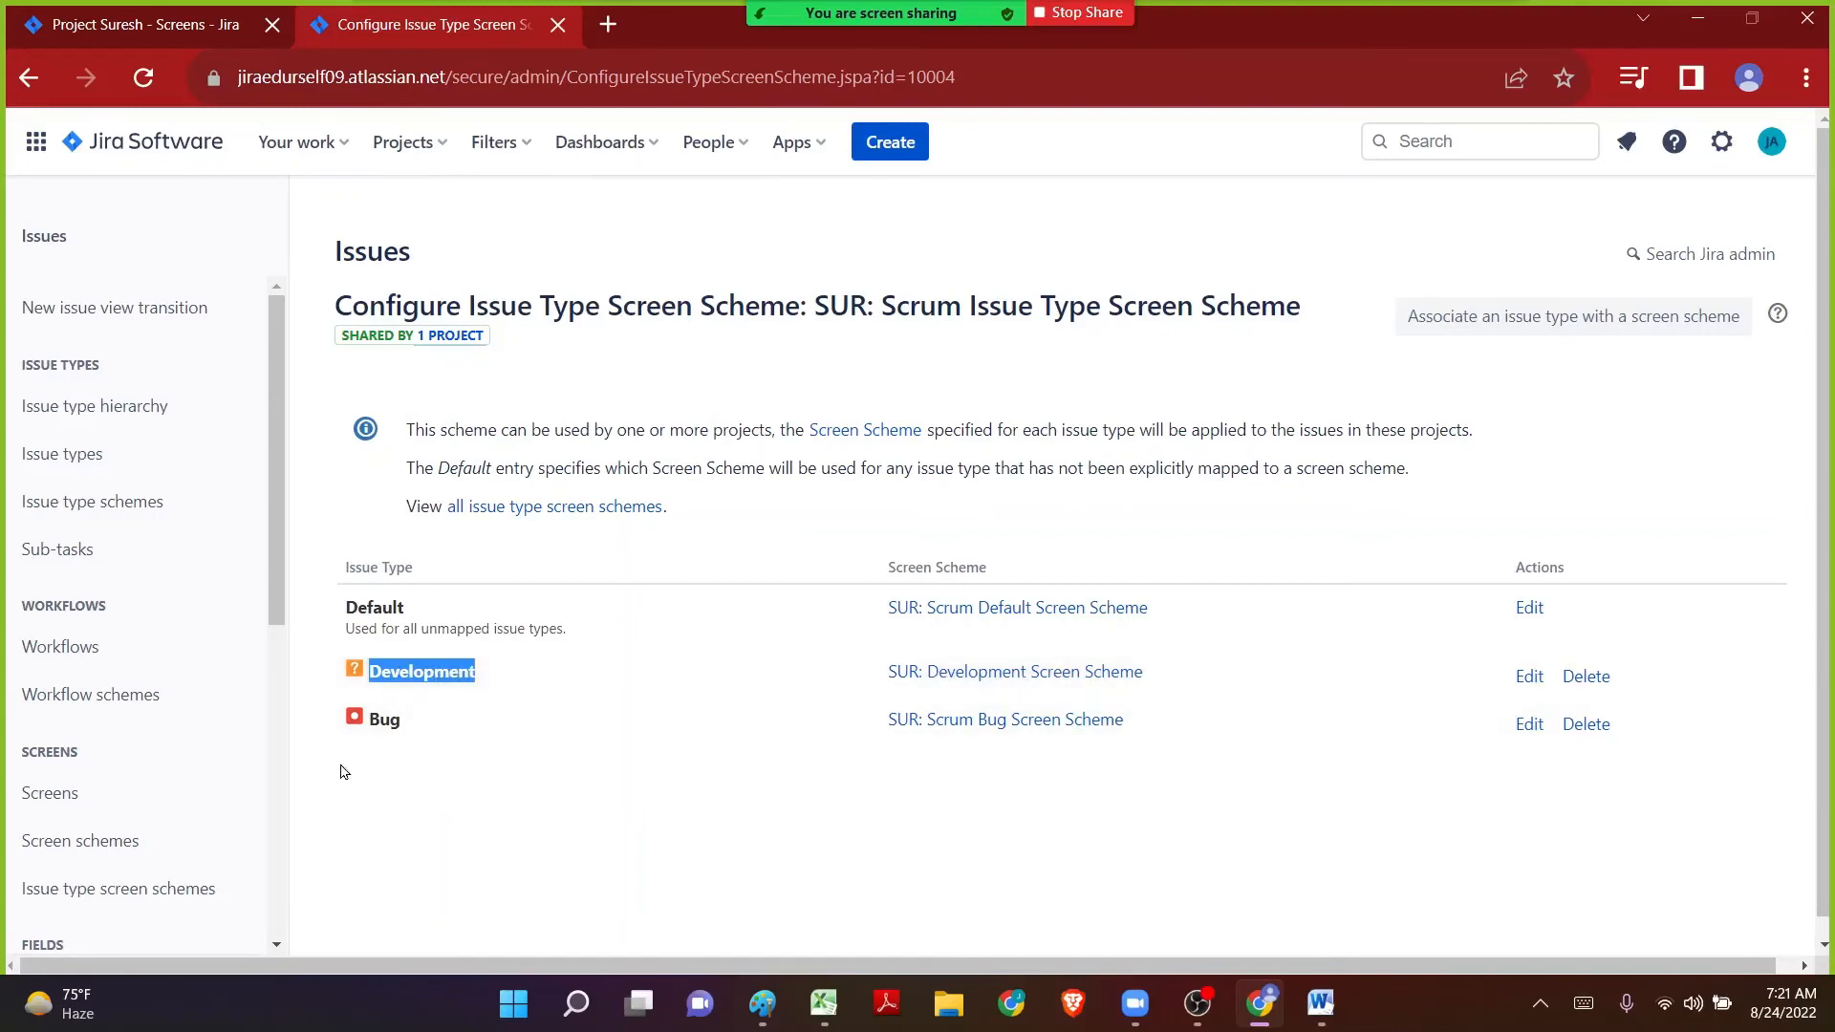
{"action": "left_click_drag", "start_coordinate": [855, 735], "coordinate": [1185, 737]}
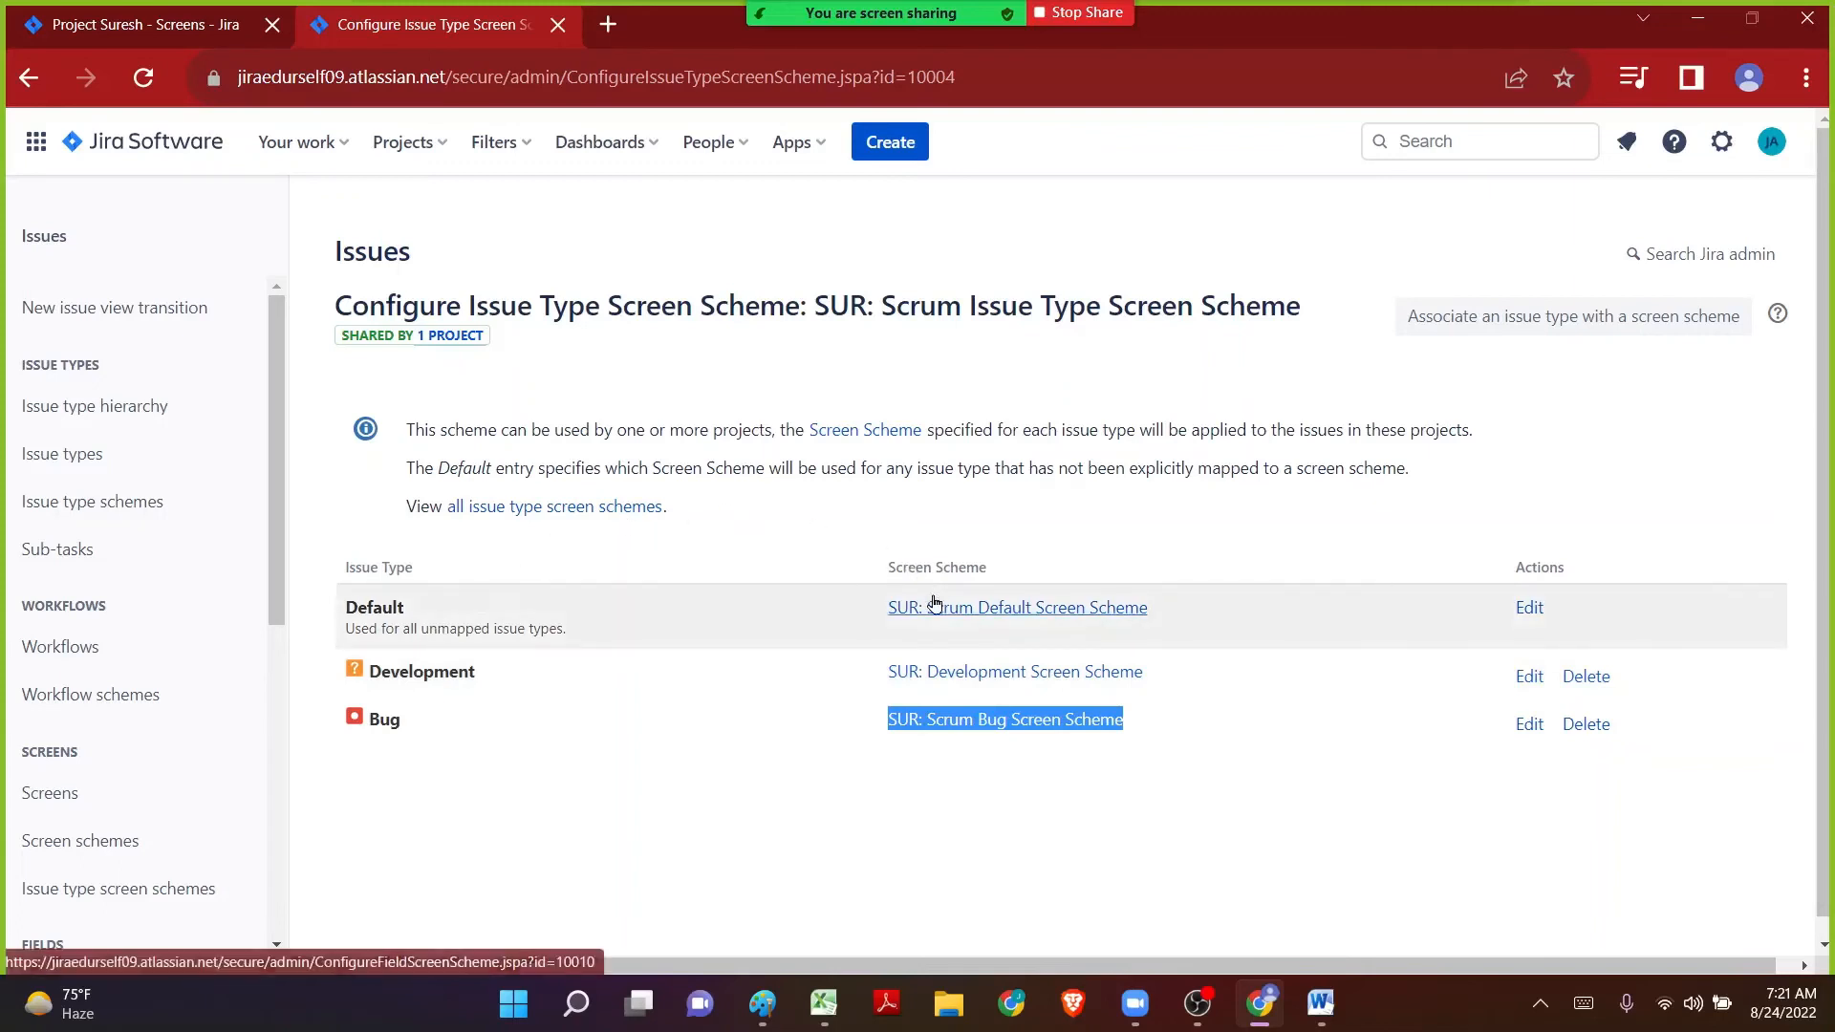
{"action": "left_click", "coordinate": [744, 836]}
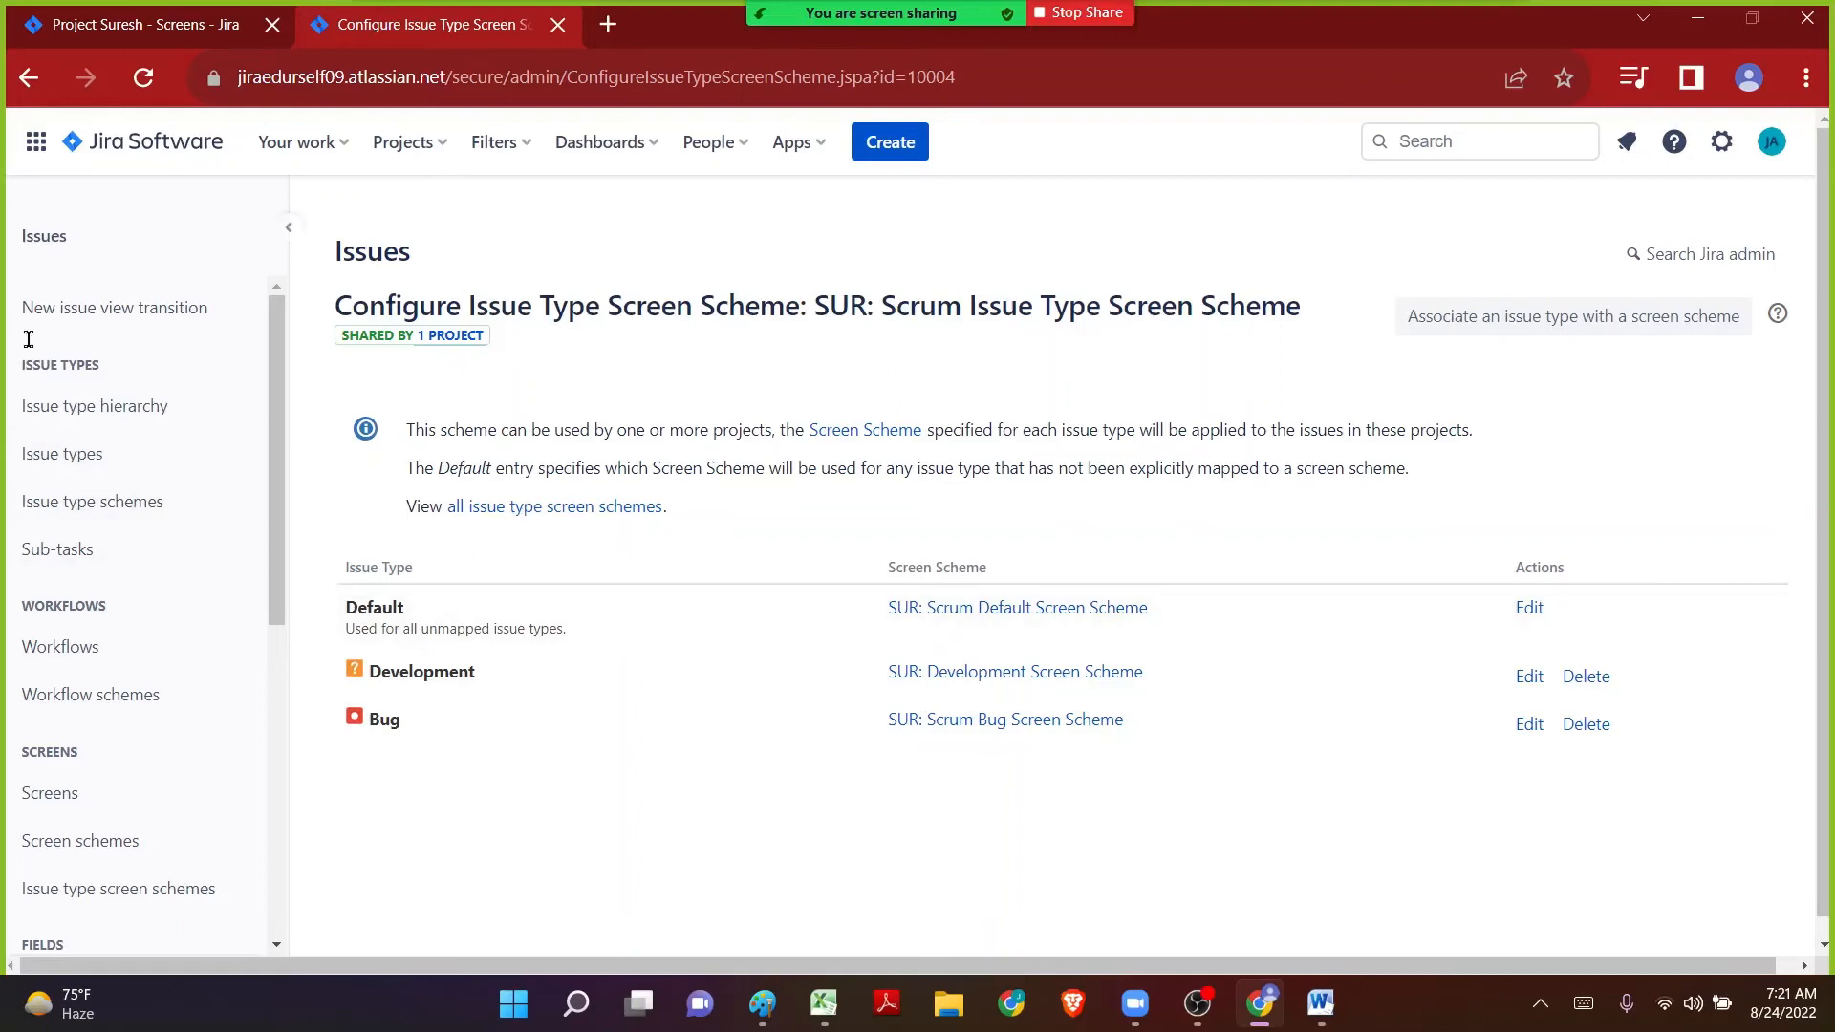
Reload the Suresh project's Screens settings and expand SUR: Development Screen Scheme to check the screens used for its issue operations.
{"action": "left_click", "coordinate": [105, 25]}
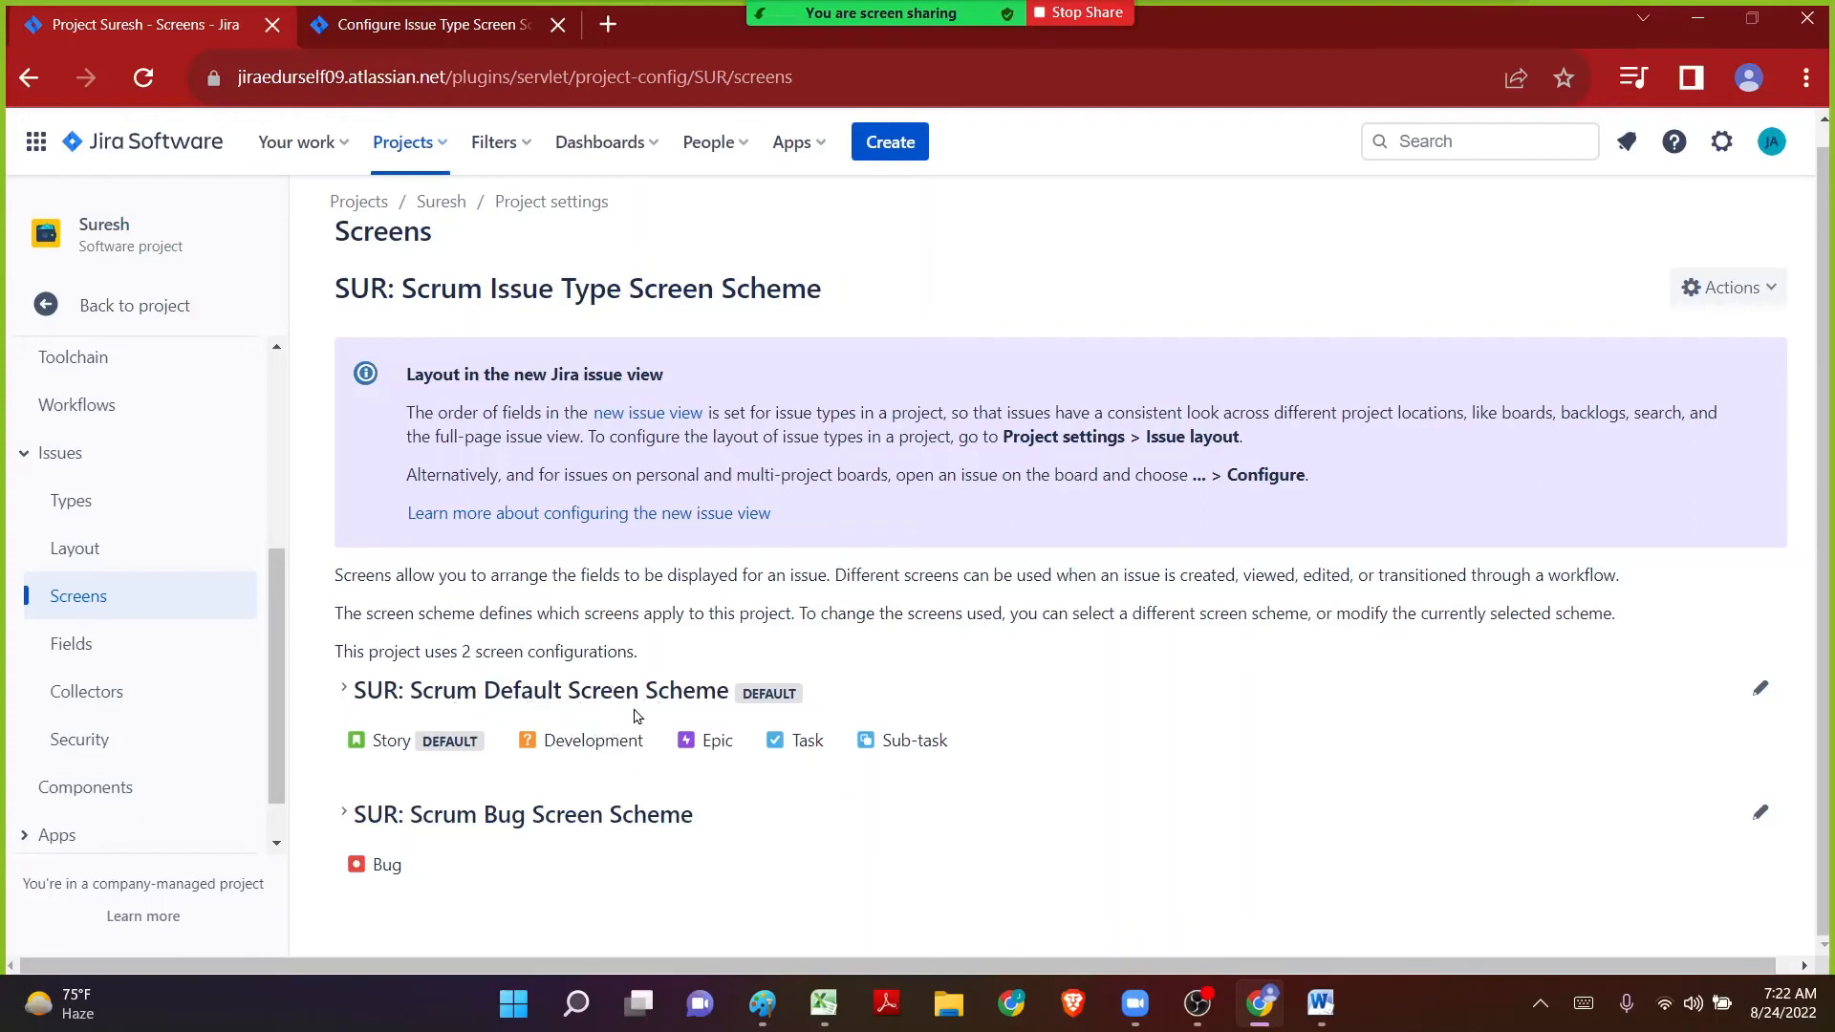
{"action": "mouse_move", "coordinate": [600, 732]}
{"action": "left_click", "coordinate": [146, 90]}
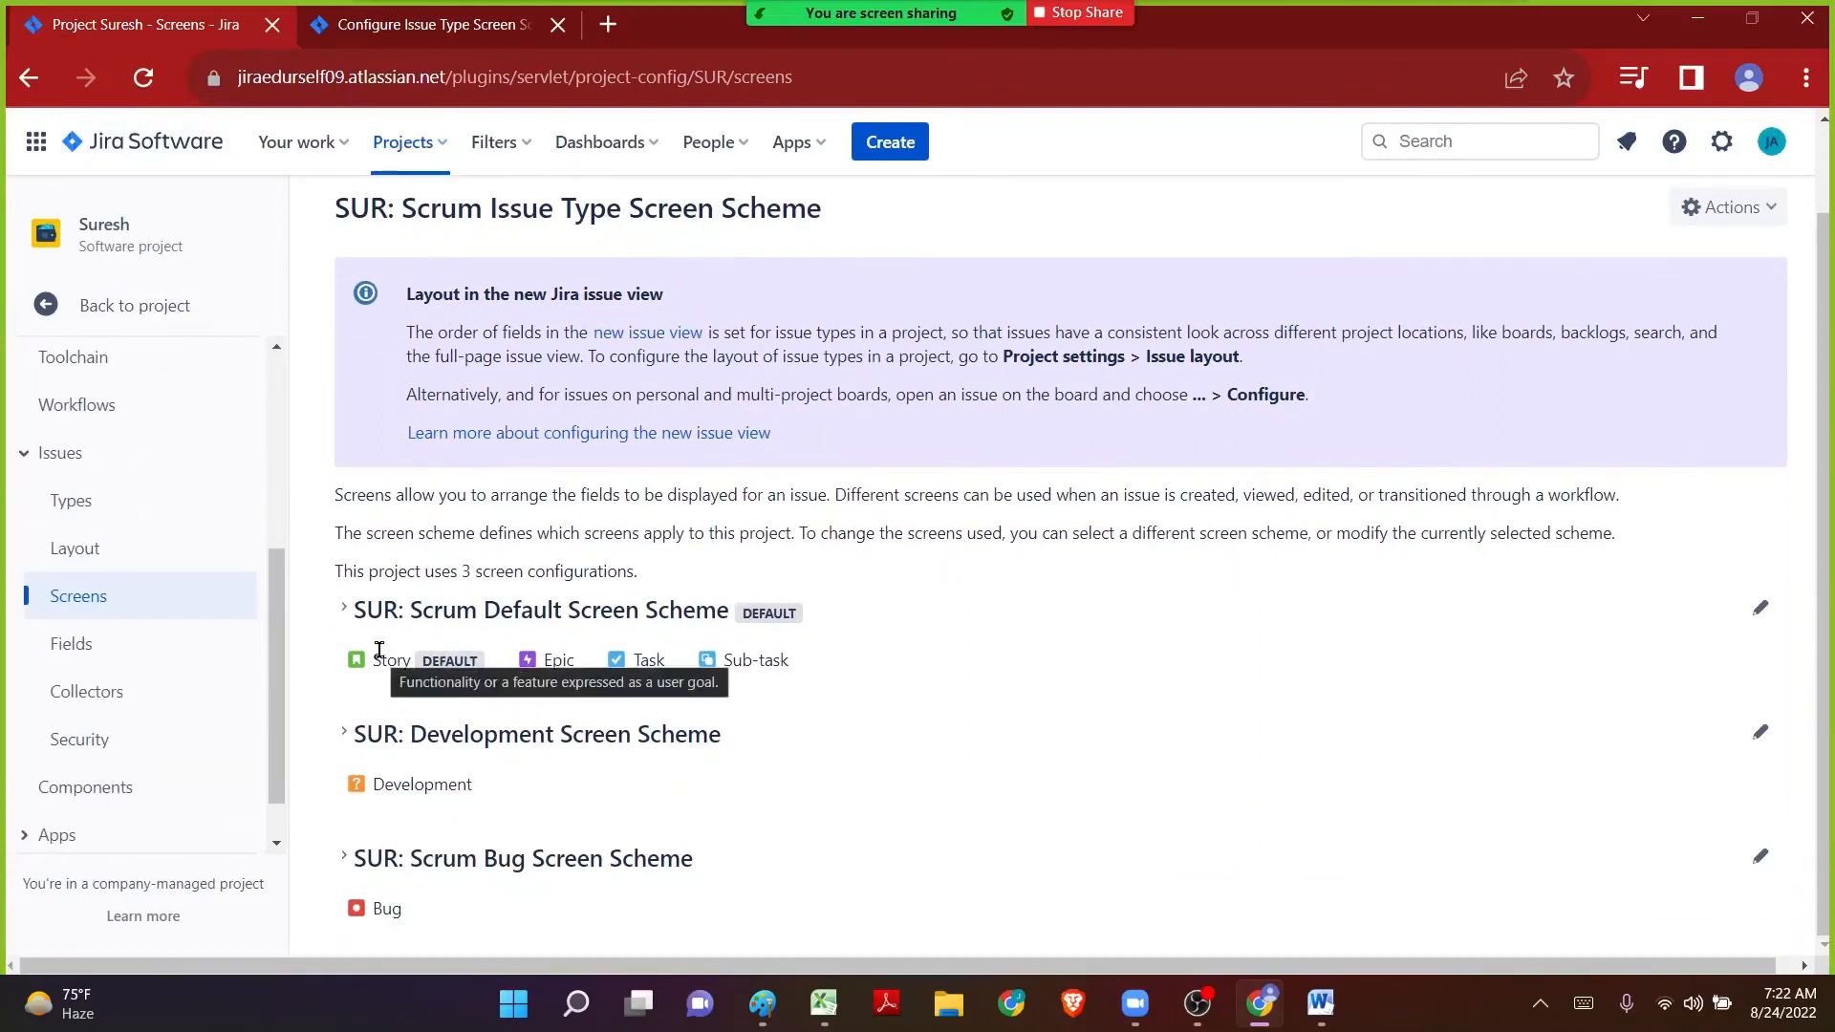
{"action": "left_click_drag", "start_coordinate": [478, 790], "coordinate": [364, 787]}
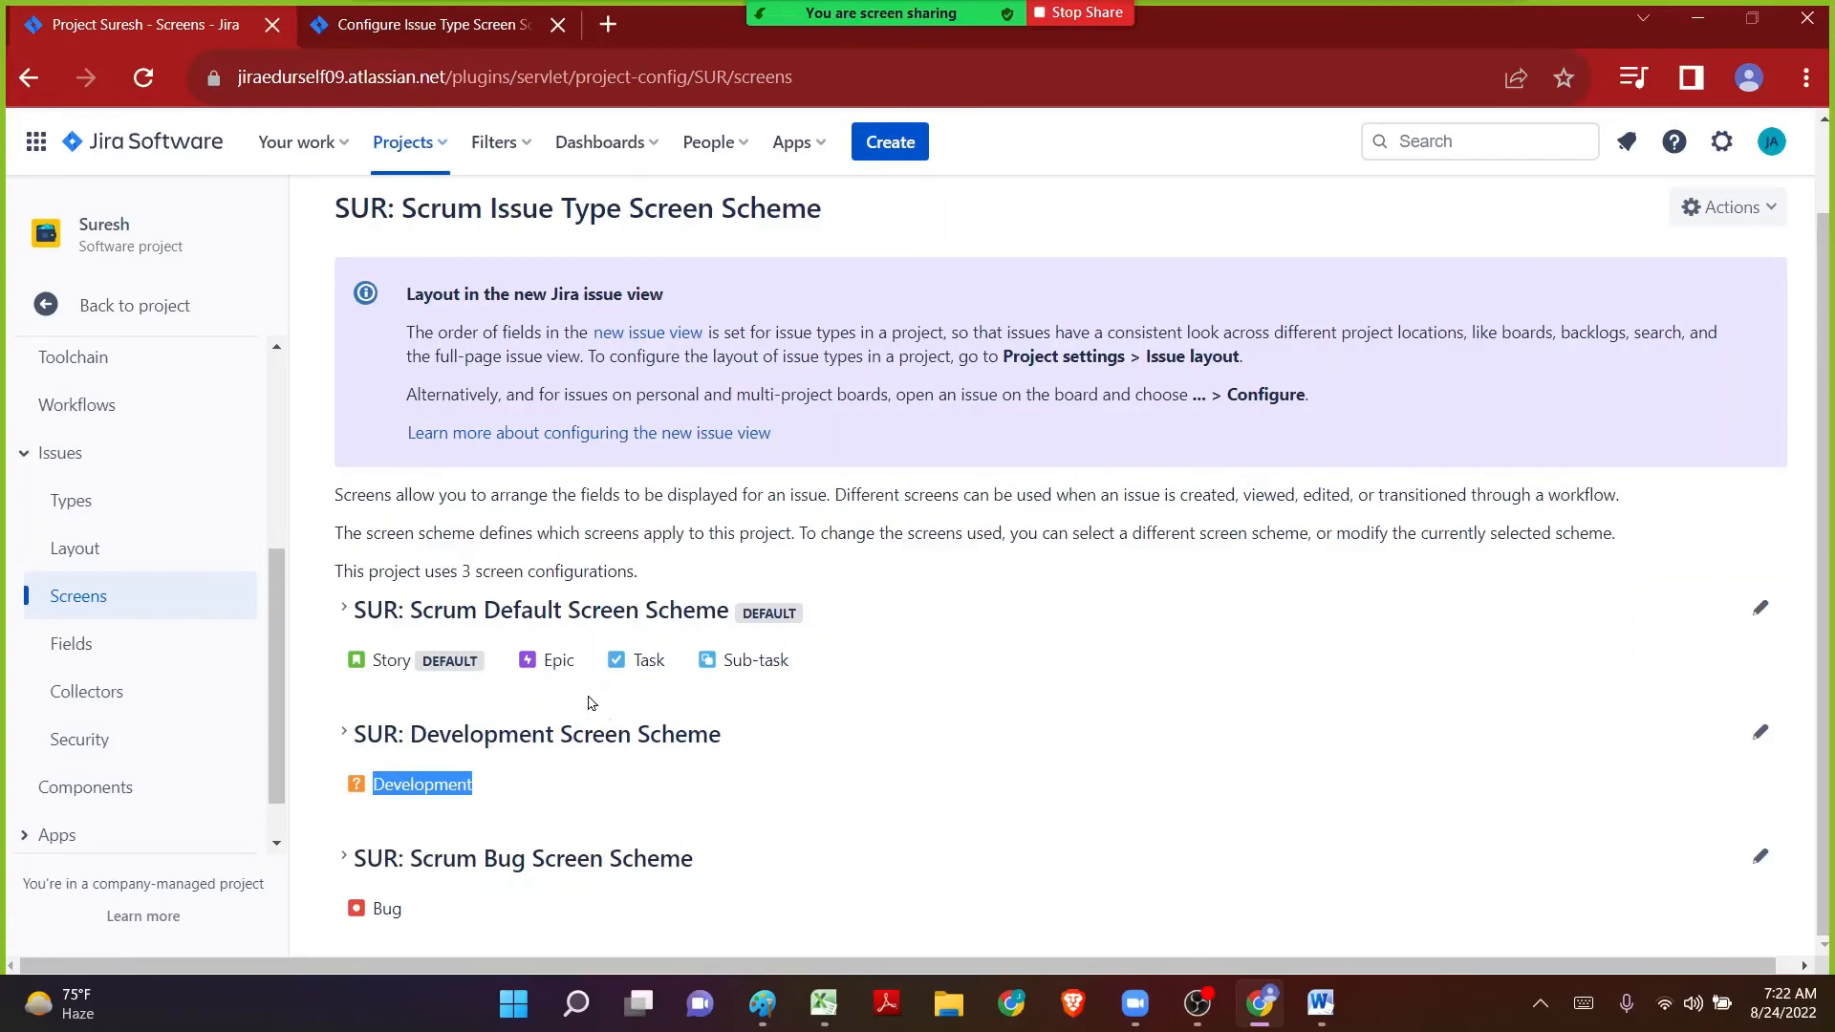
{"action": "left_click", "coordinate": [345, 734]}
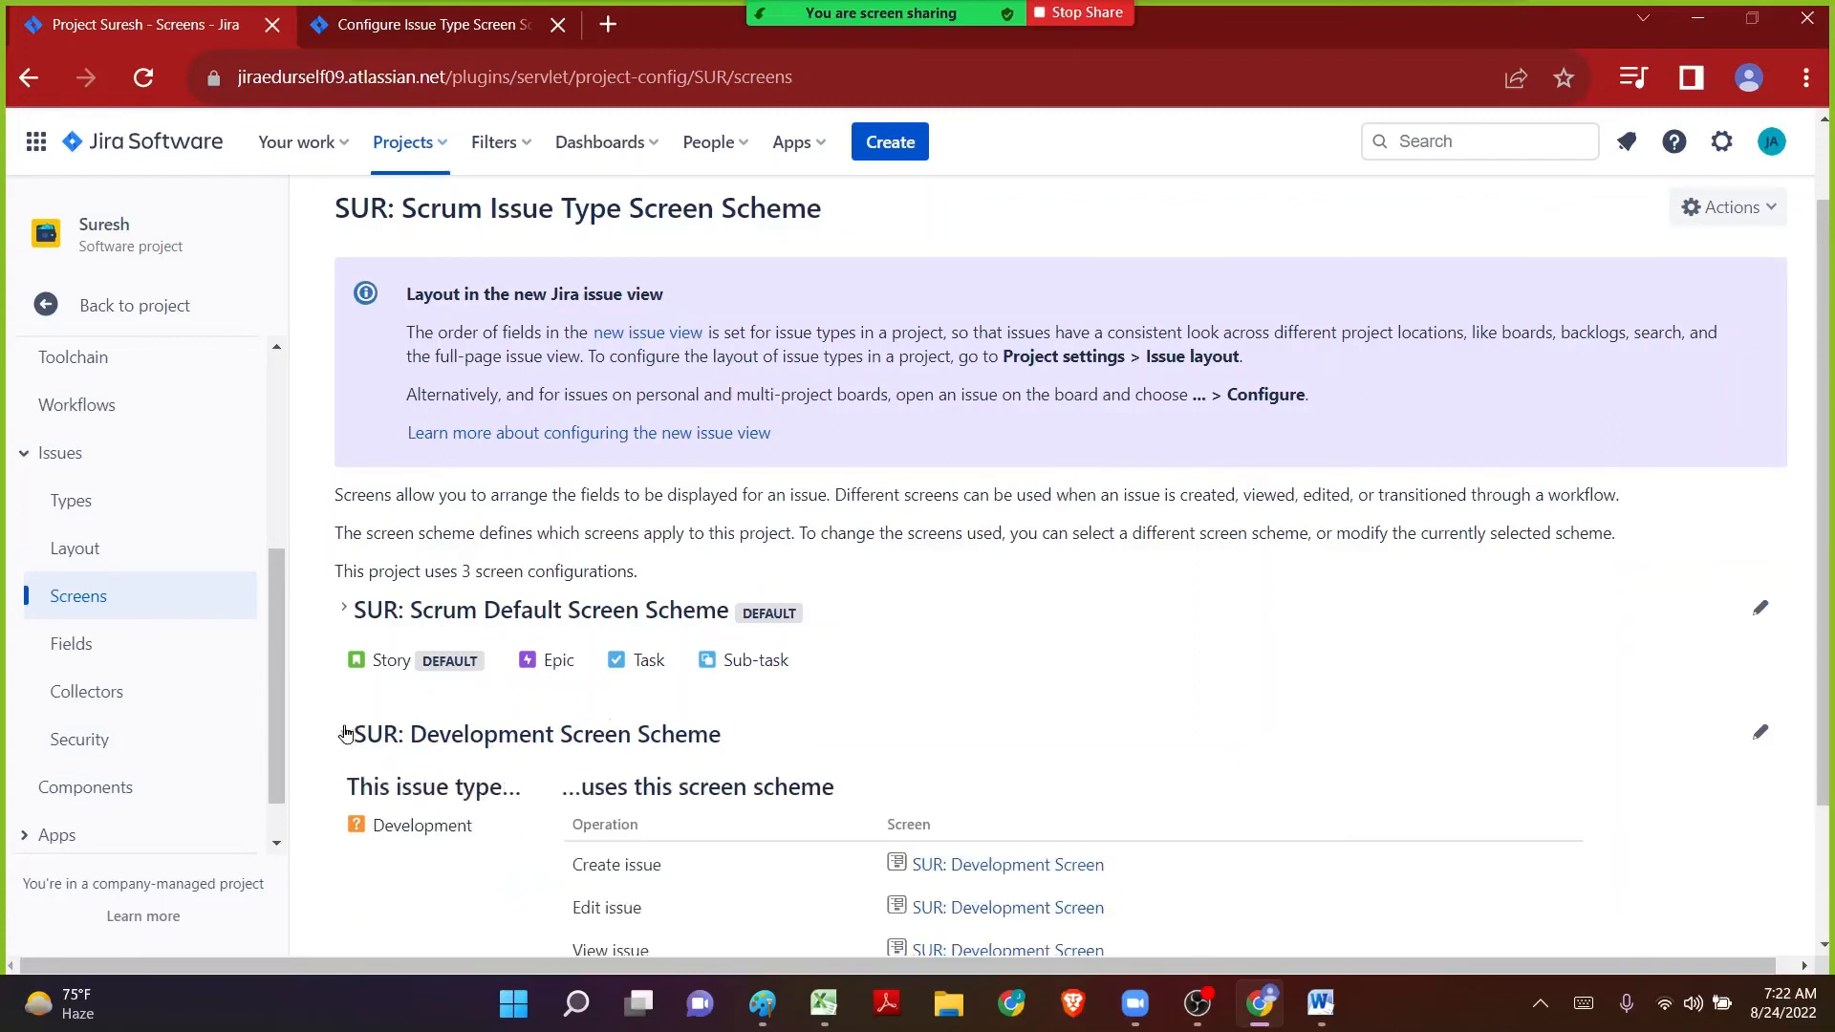
{"action": "scroll", "coordinate": [345, 734], "scroll_direction": "down", "scroll_amount": 2}
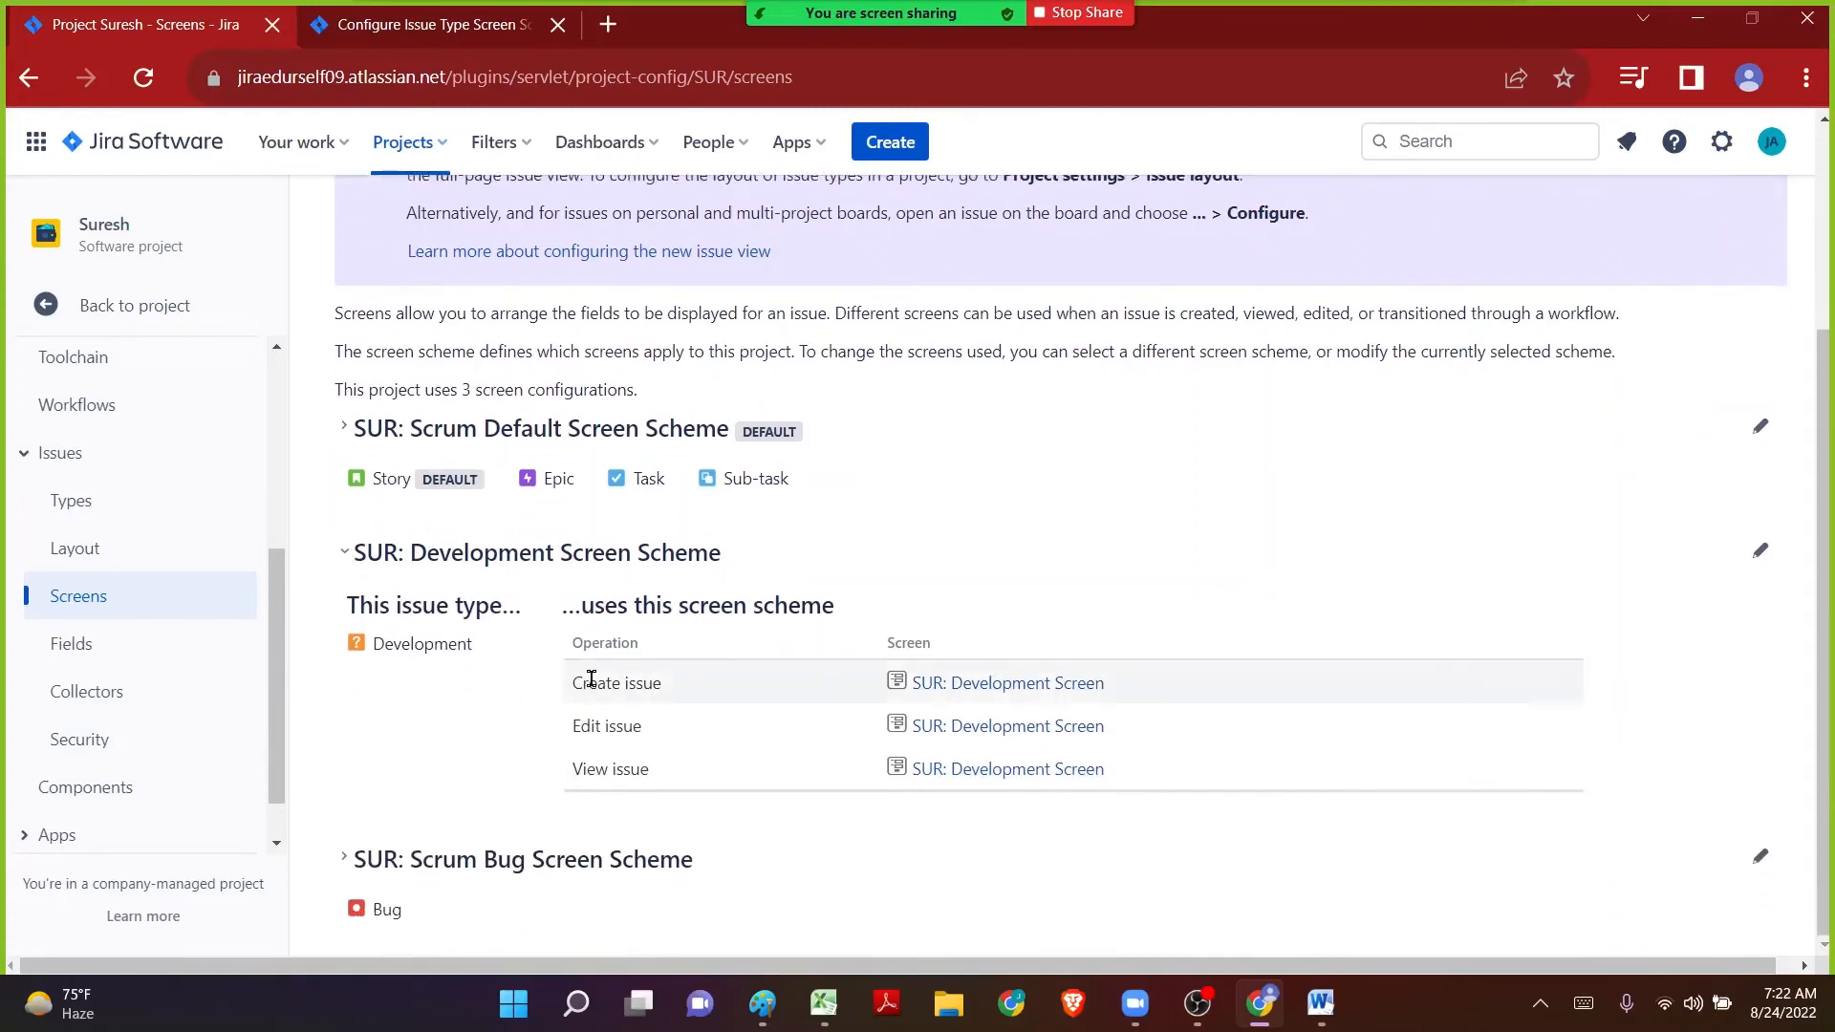
{"action": "left_click_drag", "start_coordinate": [587, 683], "coordinate": [622, 724]}
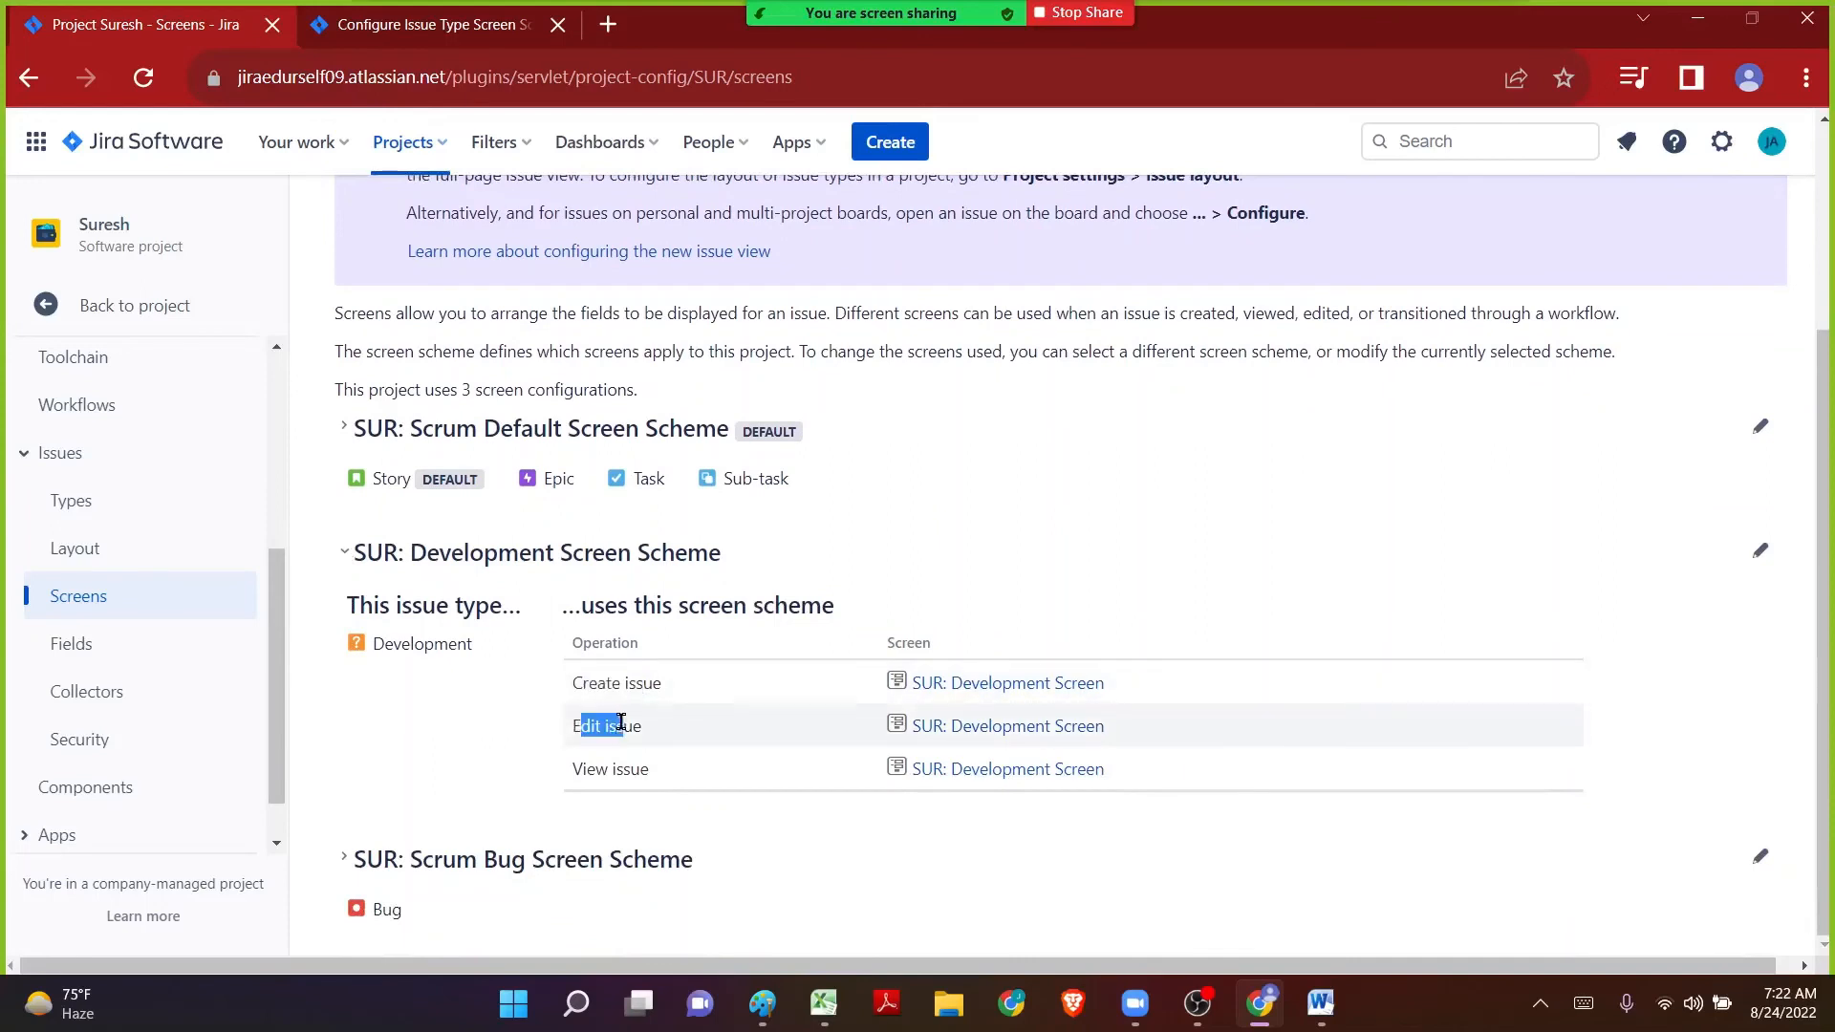
{"action": "left_click", "coordinate": [994, 612]}
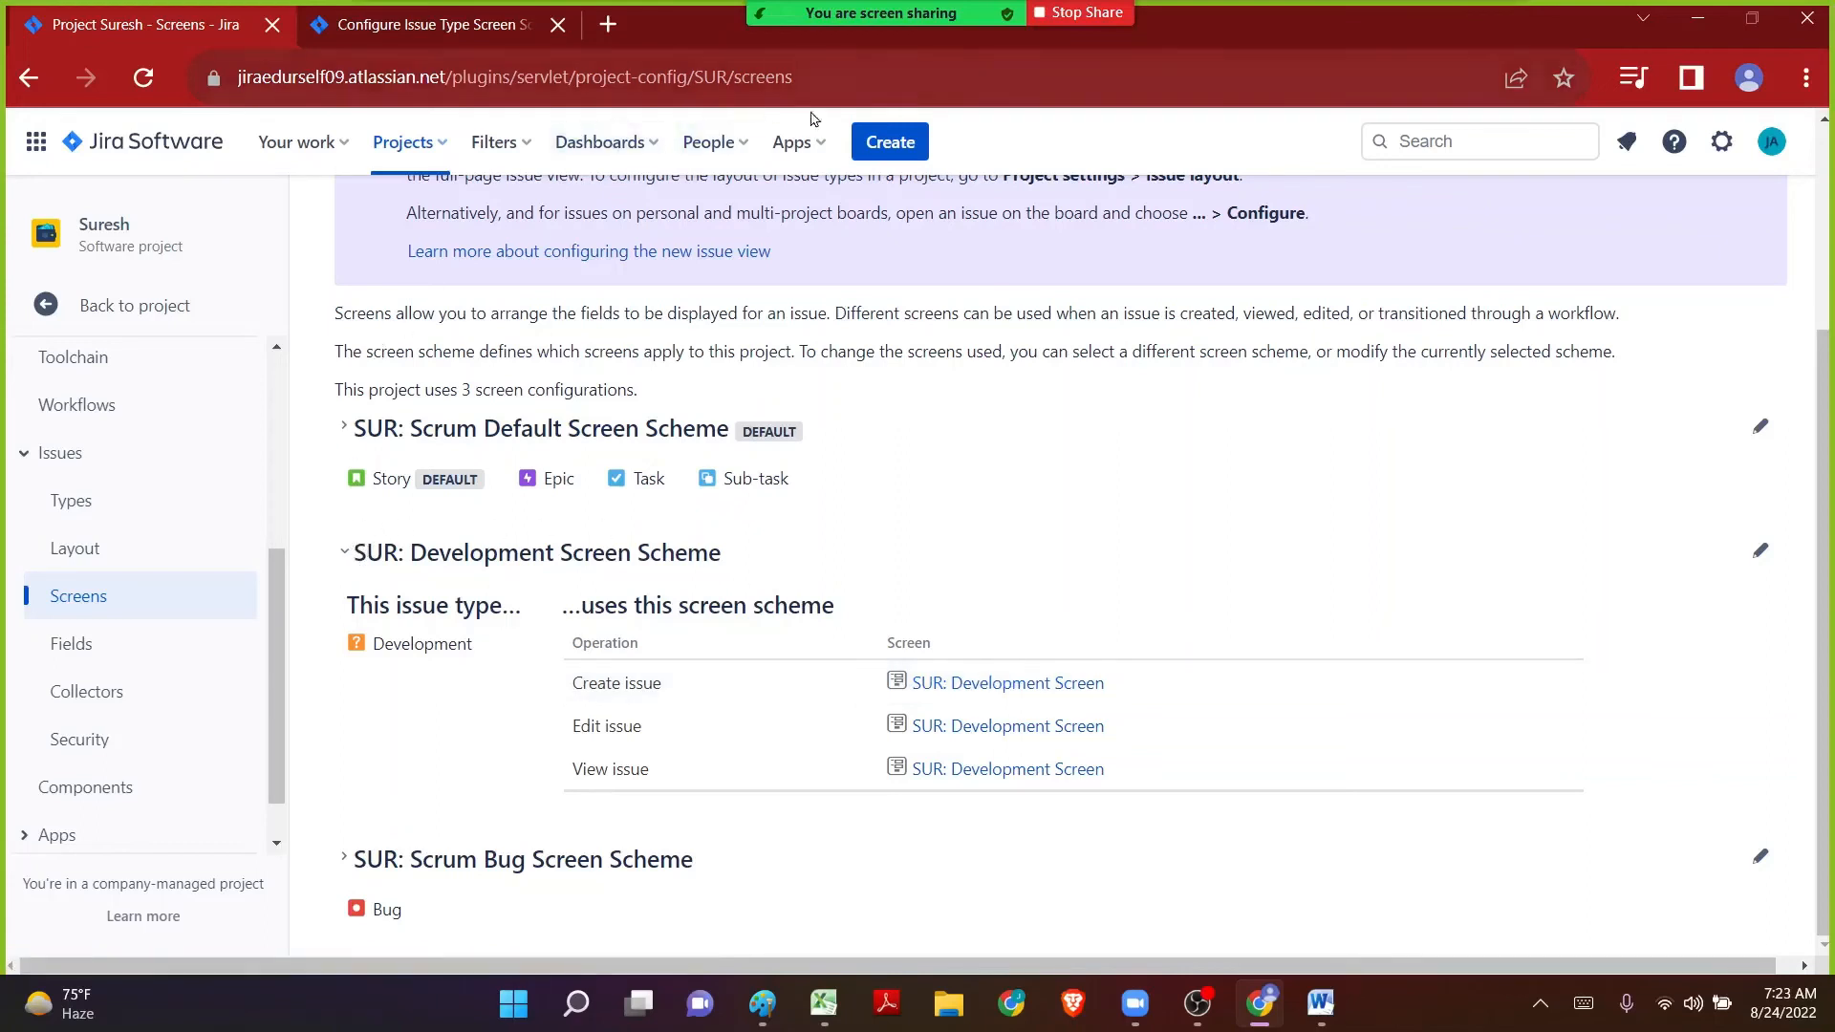
Start a new Development issue in the Suresh project, enter the summary Testing Development Issue Type Fields and copy that text.
{"action": "left_click", "coordinate": [877, 141]}
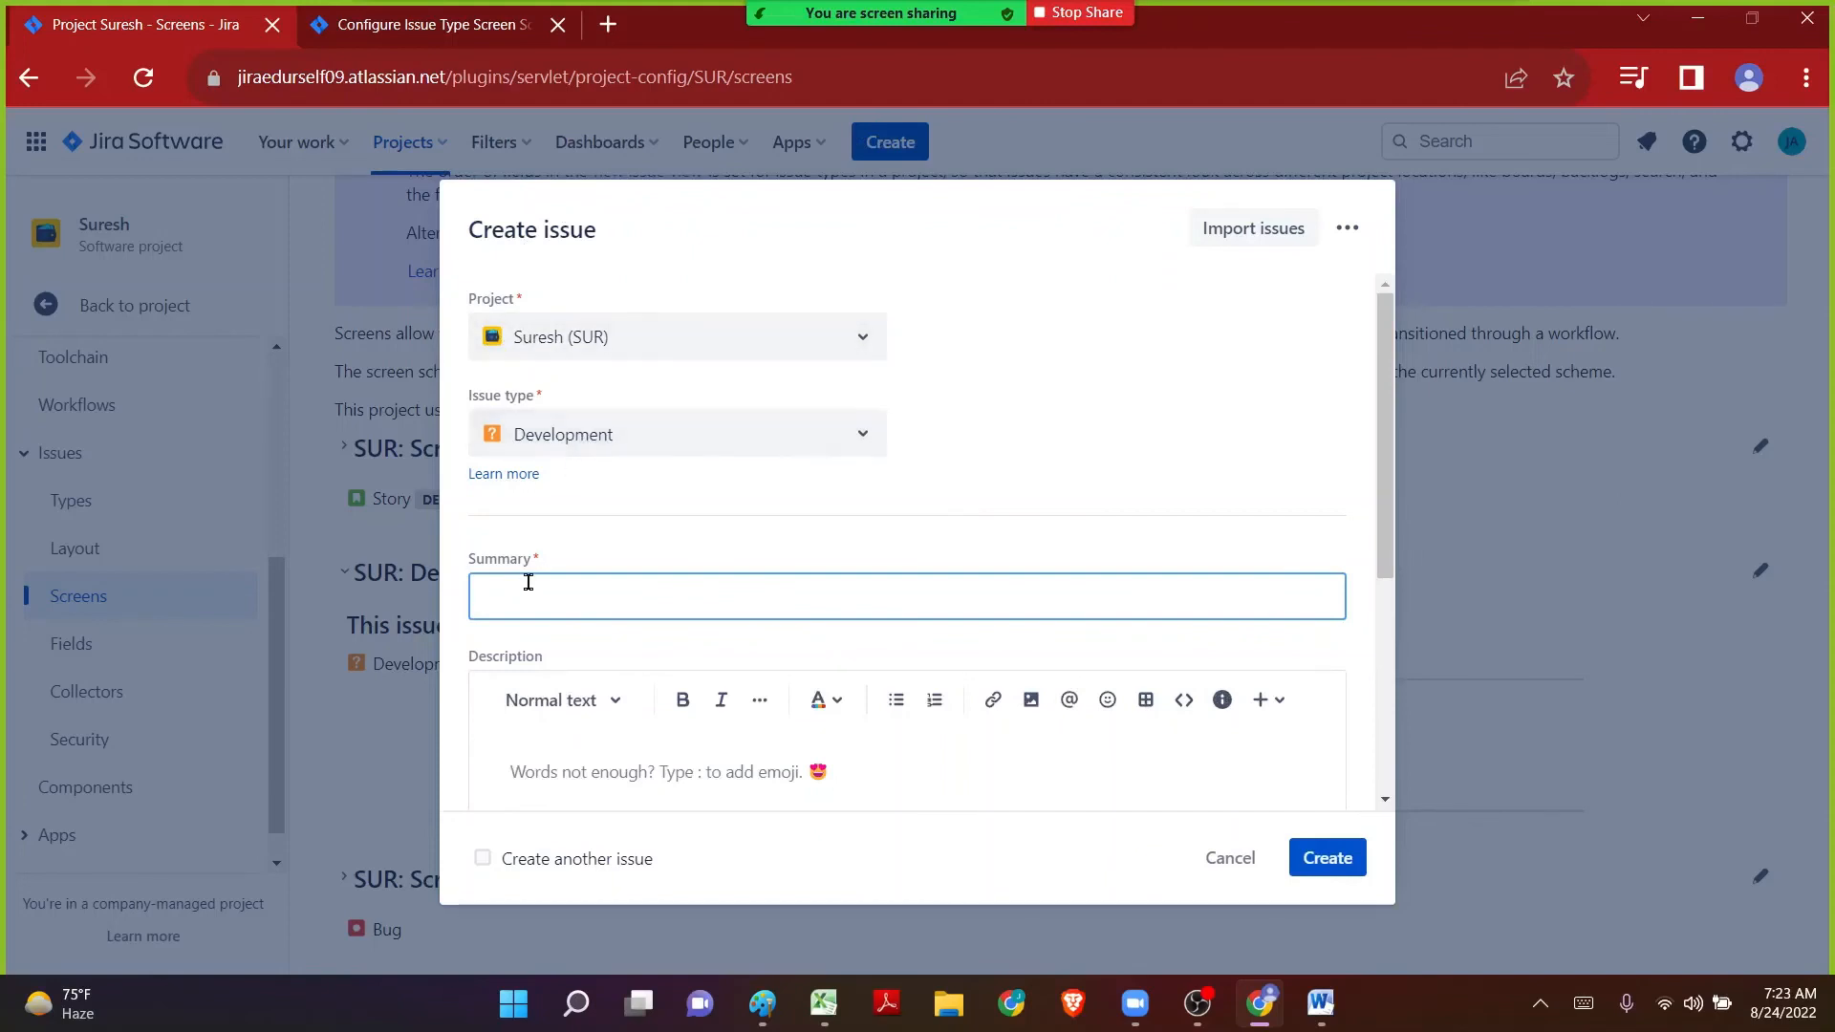
{"action": "left_click", "coordinate": [521, 598]}
{"action": "type", "text": "Test"}
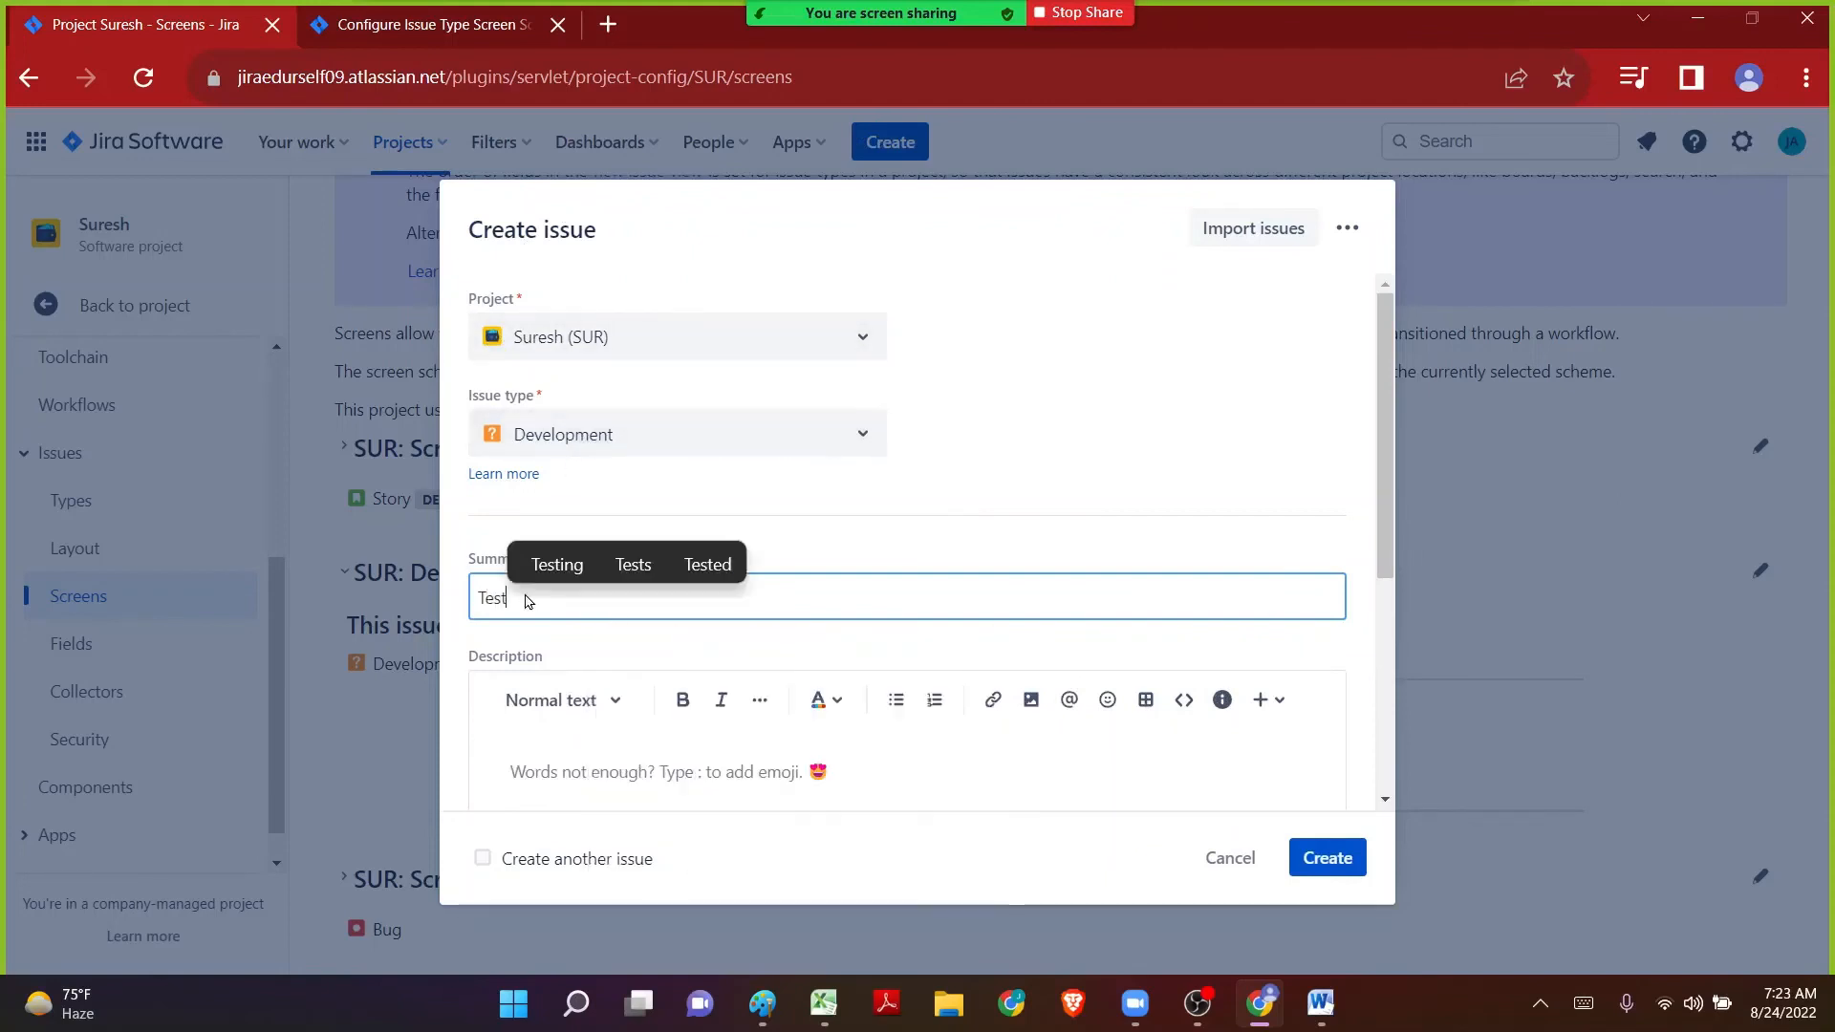
{"action": "type", "text": "ing Development "}
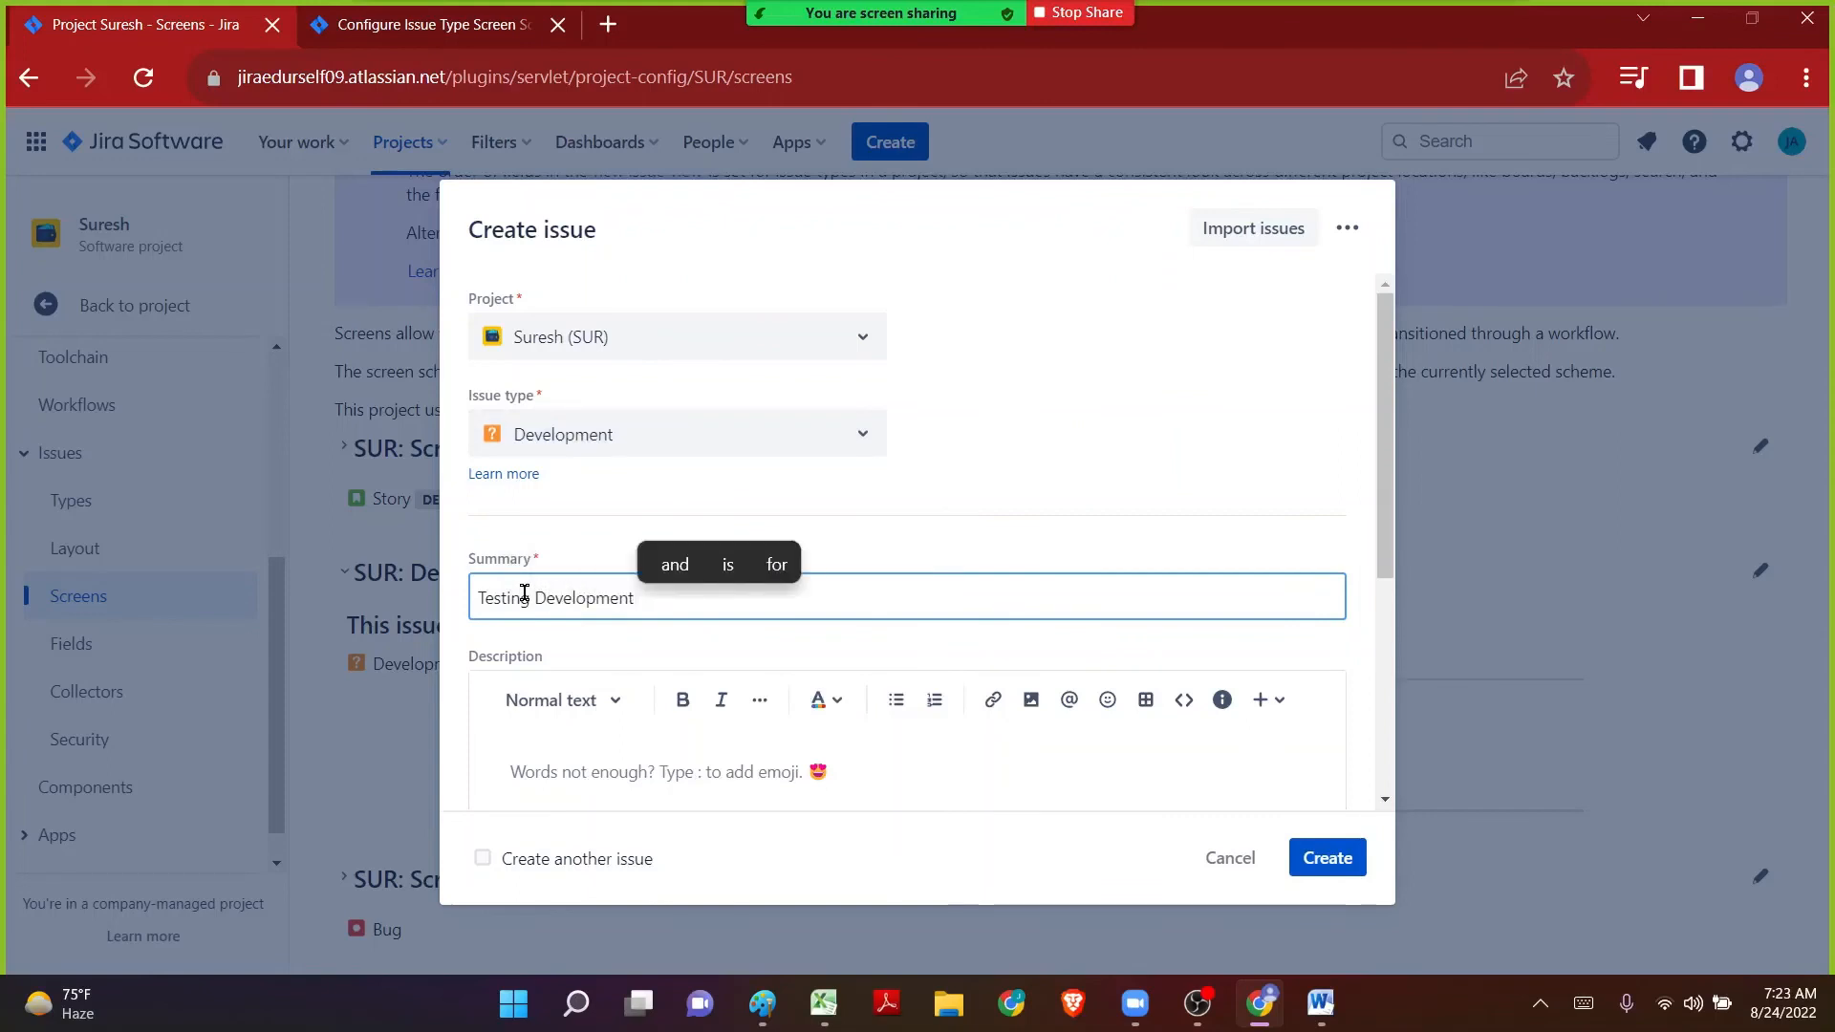
{"action": "type", "text": "Issue Type Fields"}
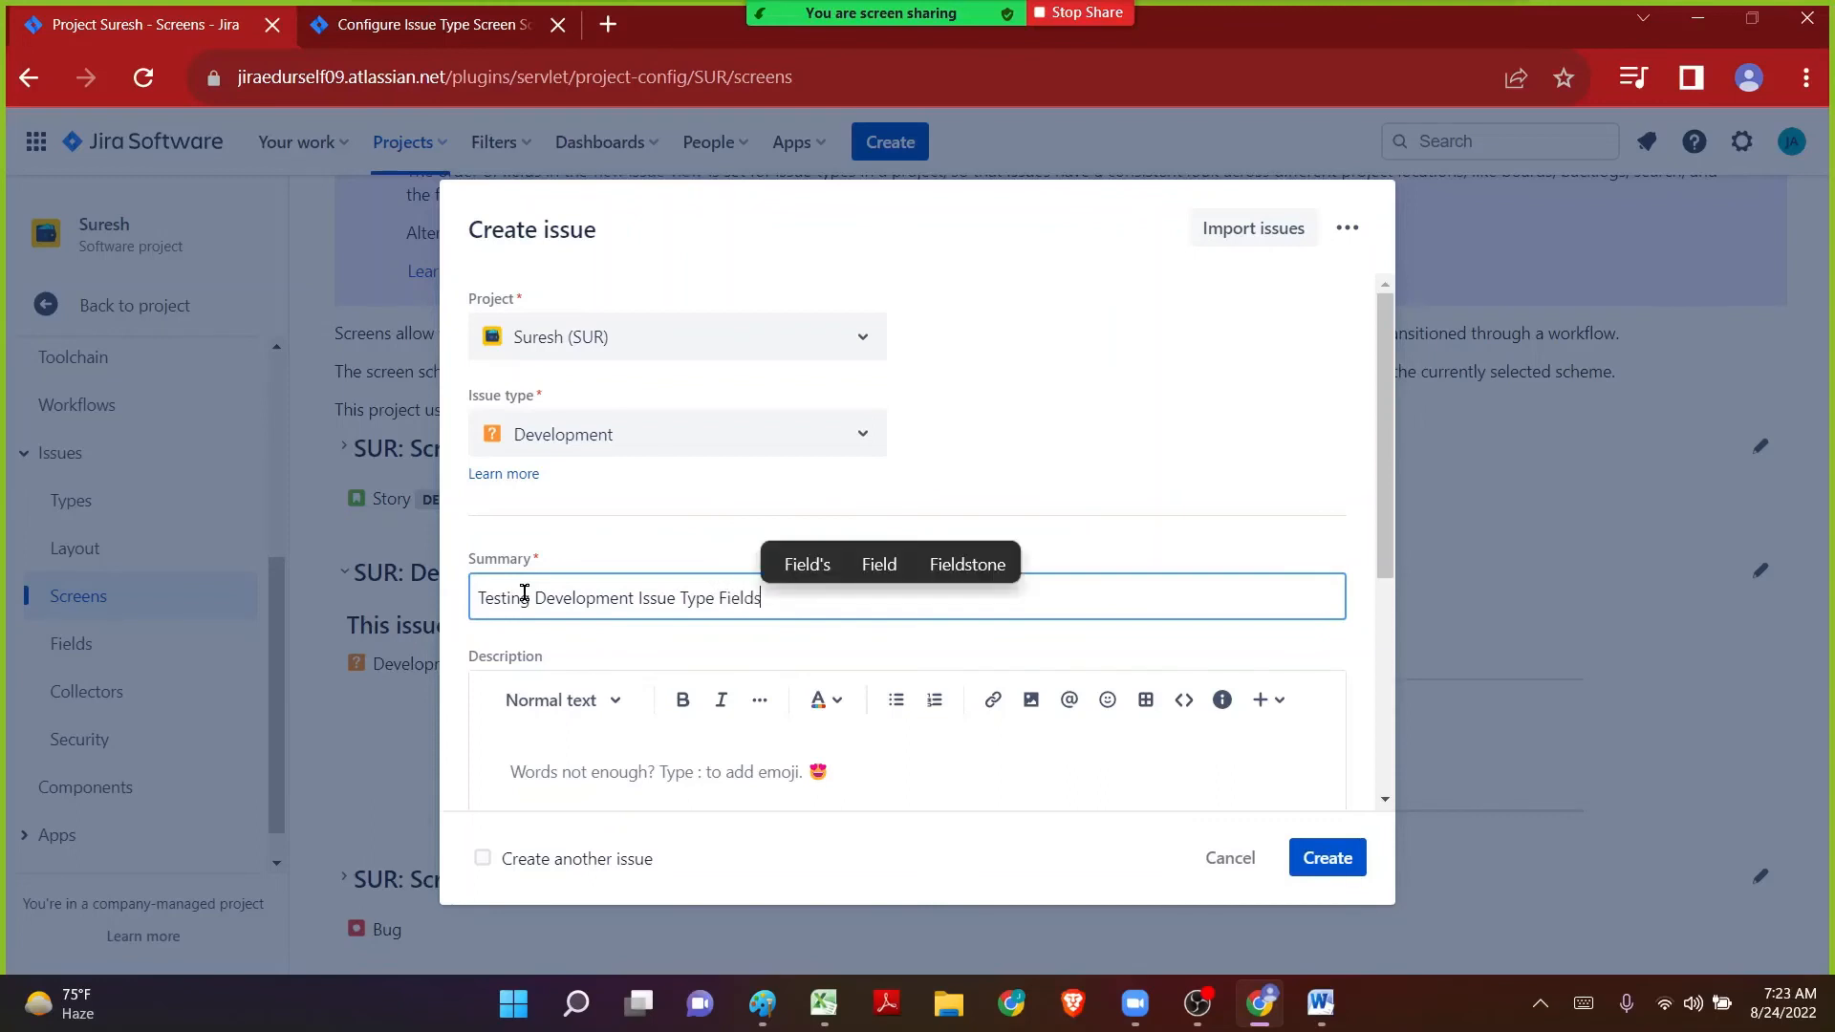
{"action": "key", "text": "ctrl+a"}
{"action": "key", "text": "ctrl+c"}
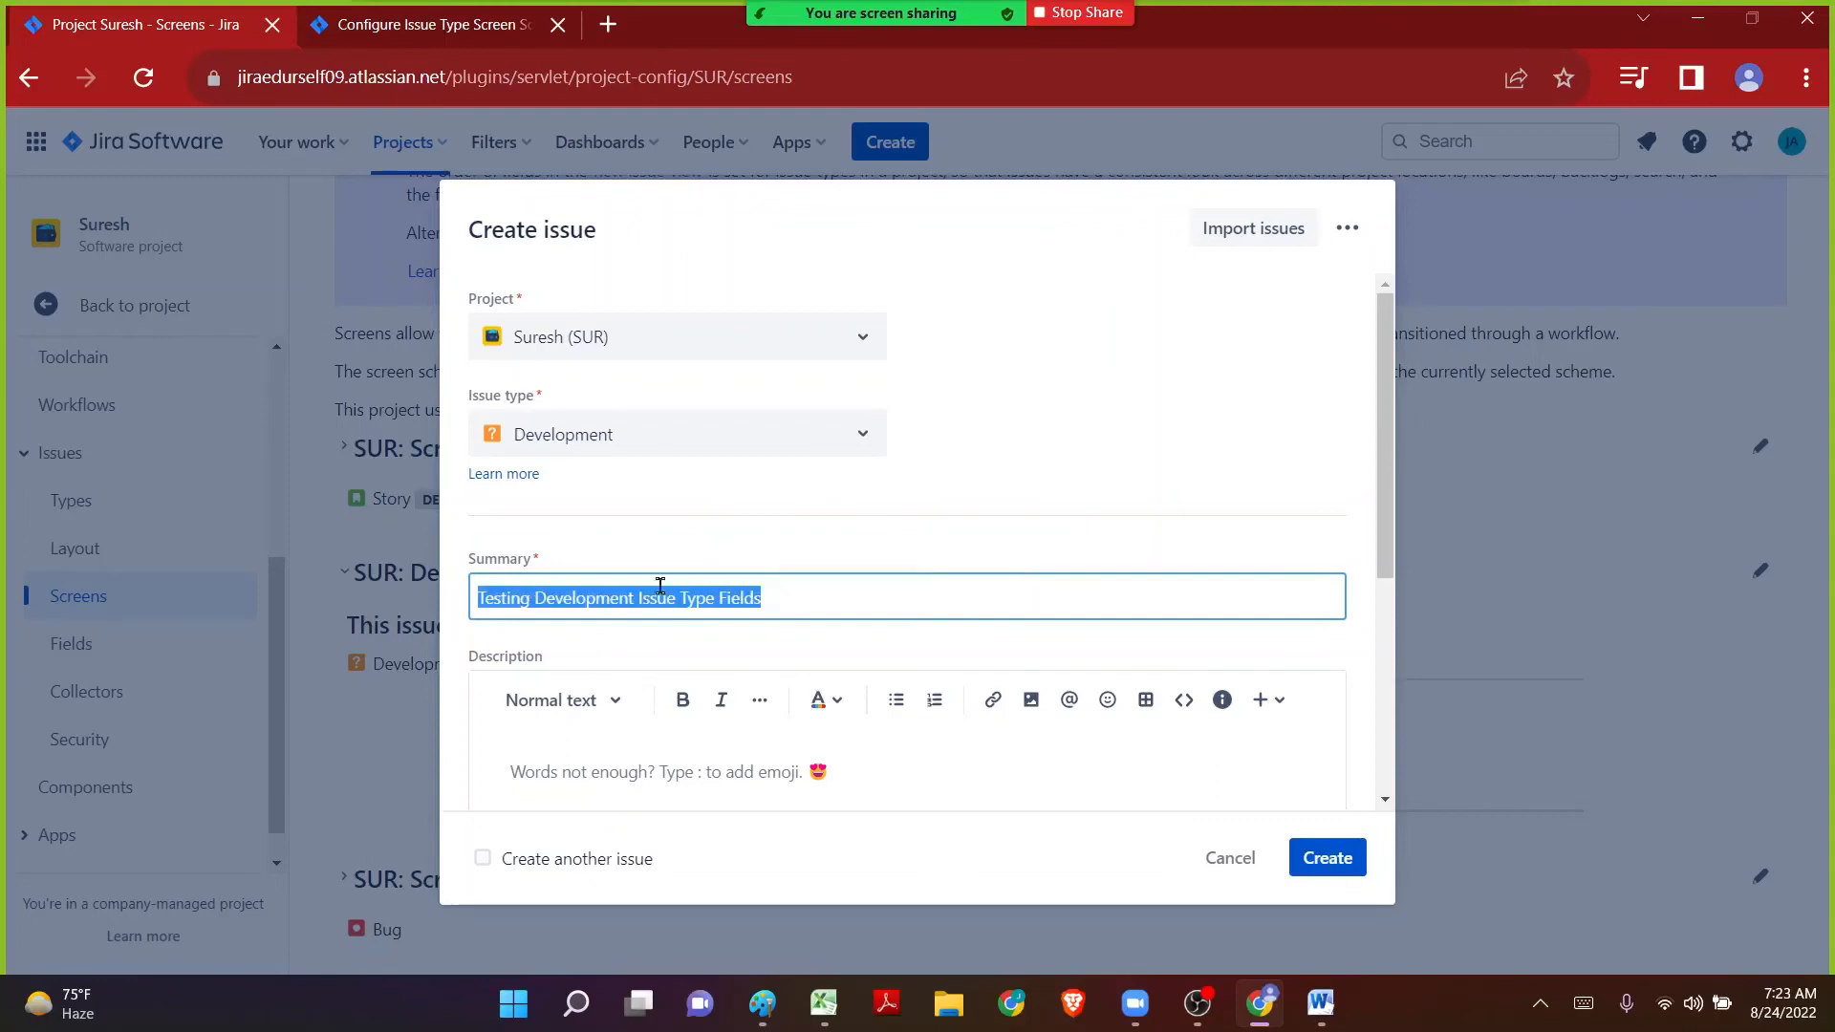
Paste the copied text Testing Development Issue Type Fields into the new issue's Description.
{"action": "left_click", "coordinate": [766, 541]}
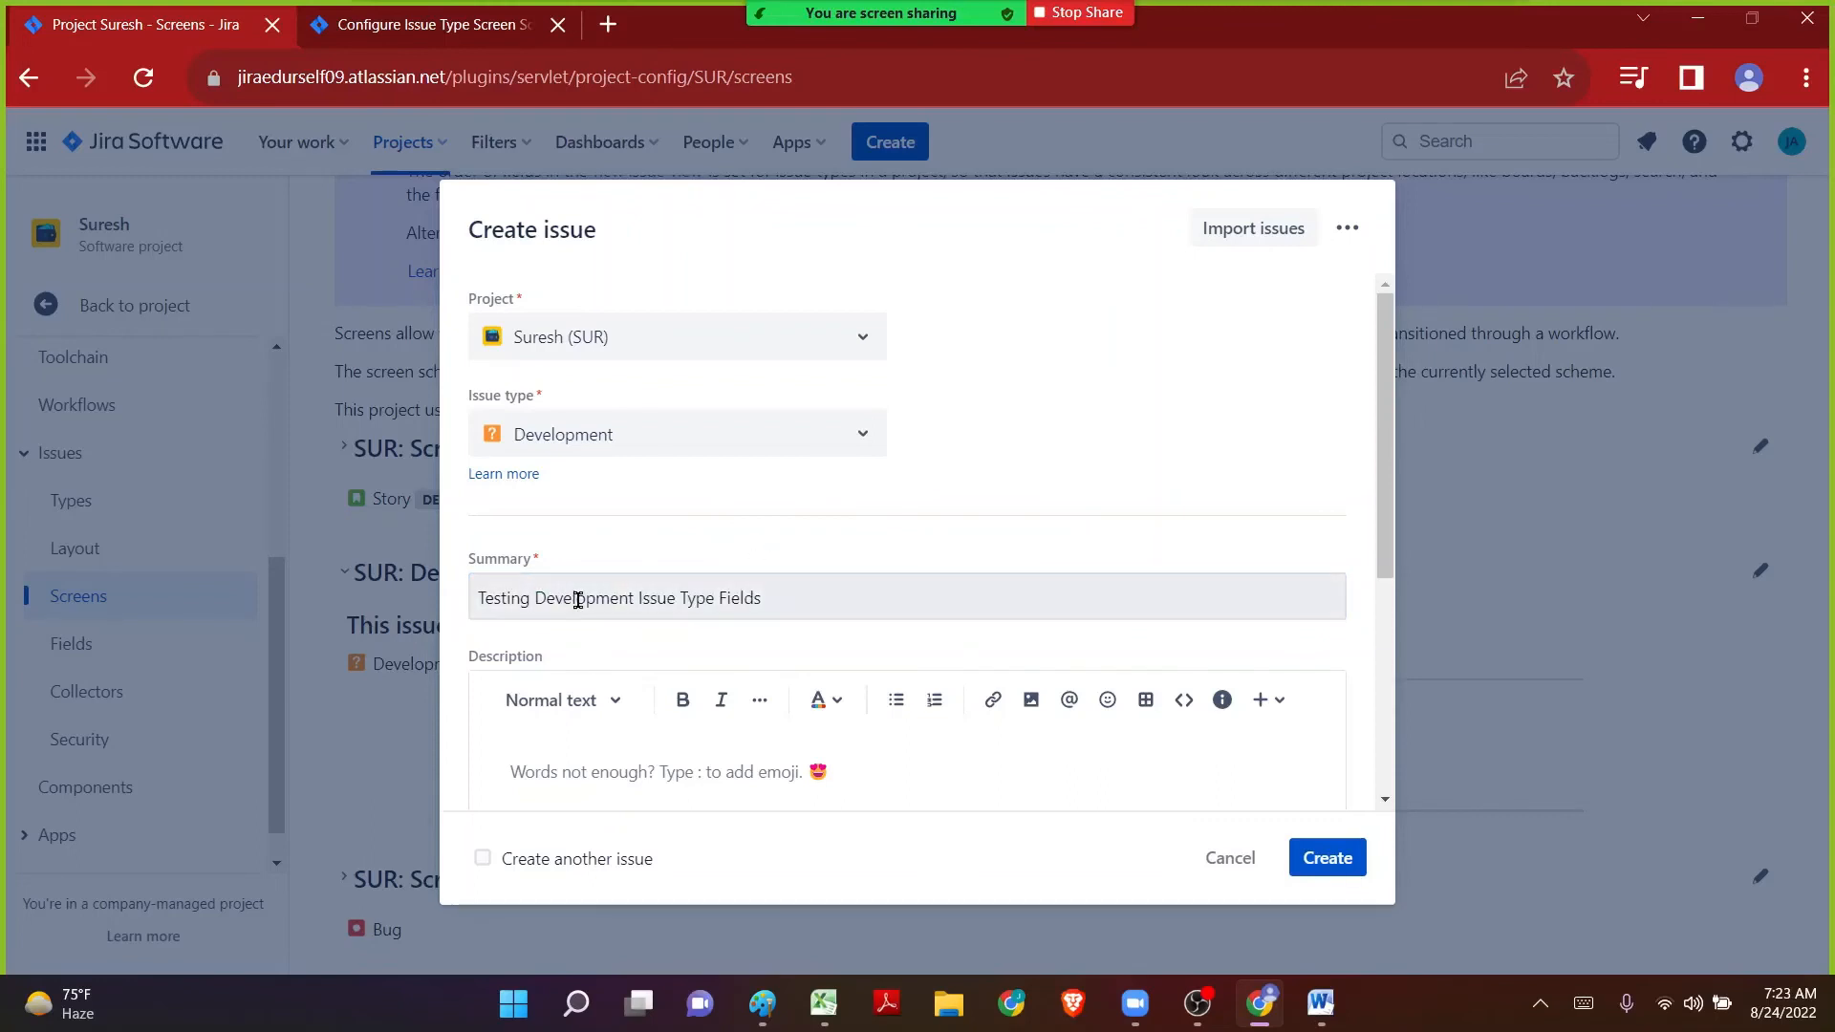
{"action": "scroll", "coordinate": [578, 597], "scroll_direction": "down", "scroll_amount": 3}
{"action": "left_click", "coordinate": [600, 540]}
{"action": "key", "text": "ctrl+v"}
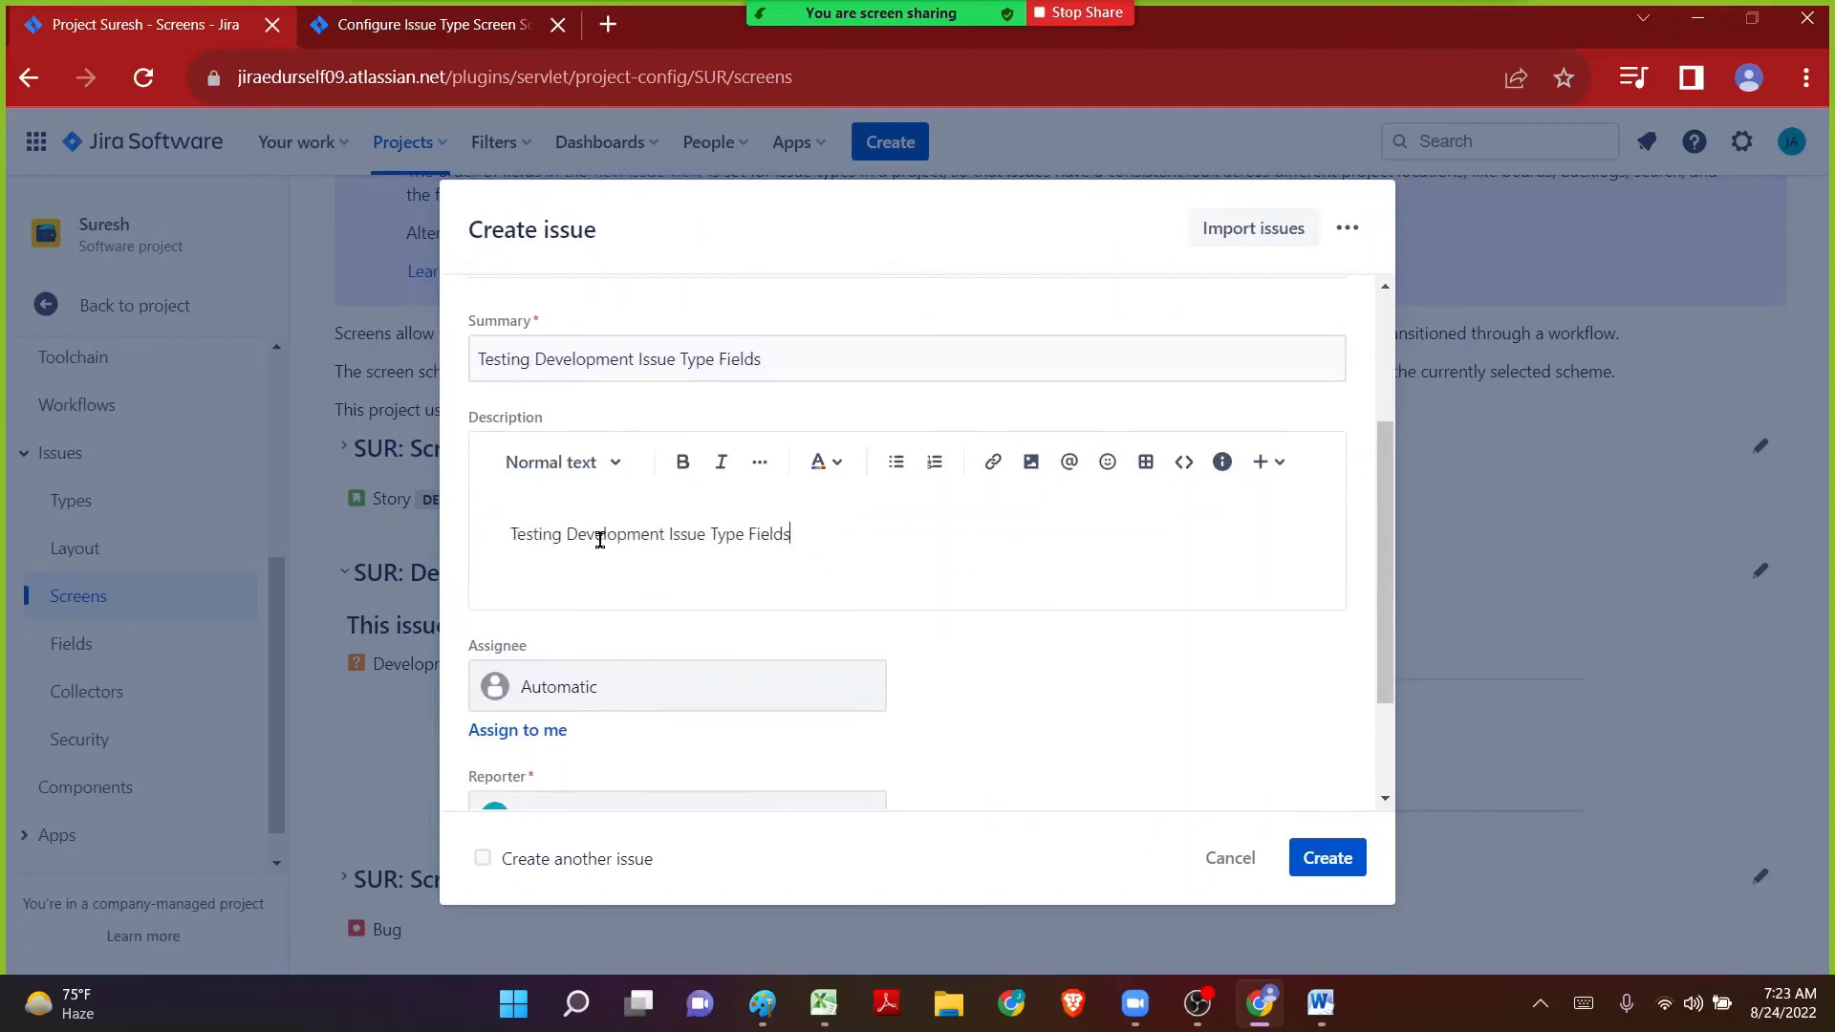
Assign the new issue to a team member instead of Automatic and set its priority to High.
{"action": "scroll", "coordinate": [593, 534], "scroll_direction": "down", "scroll_amount": 1}
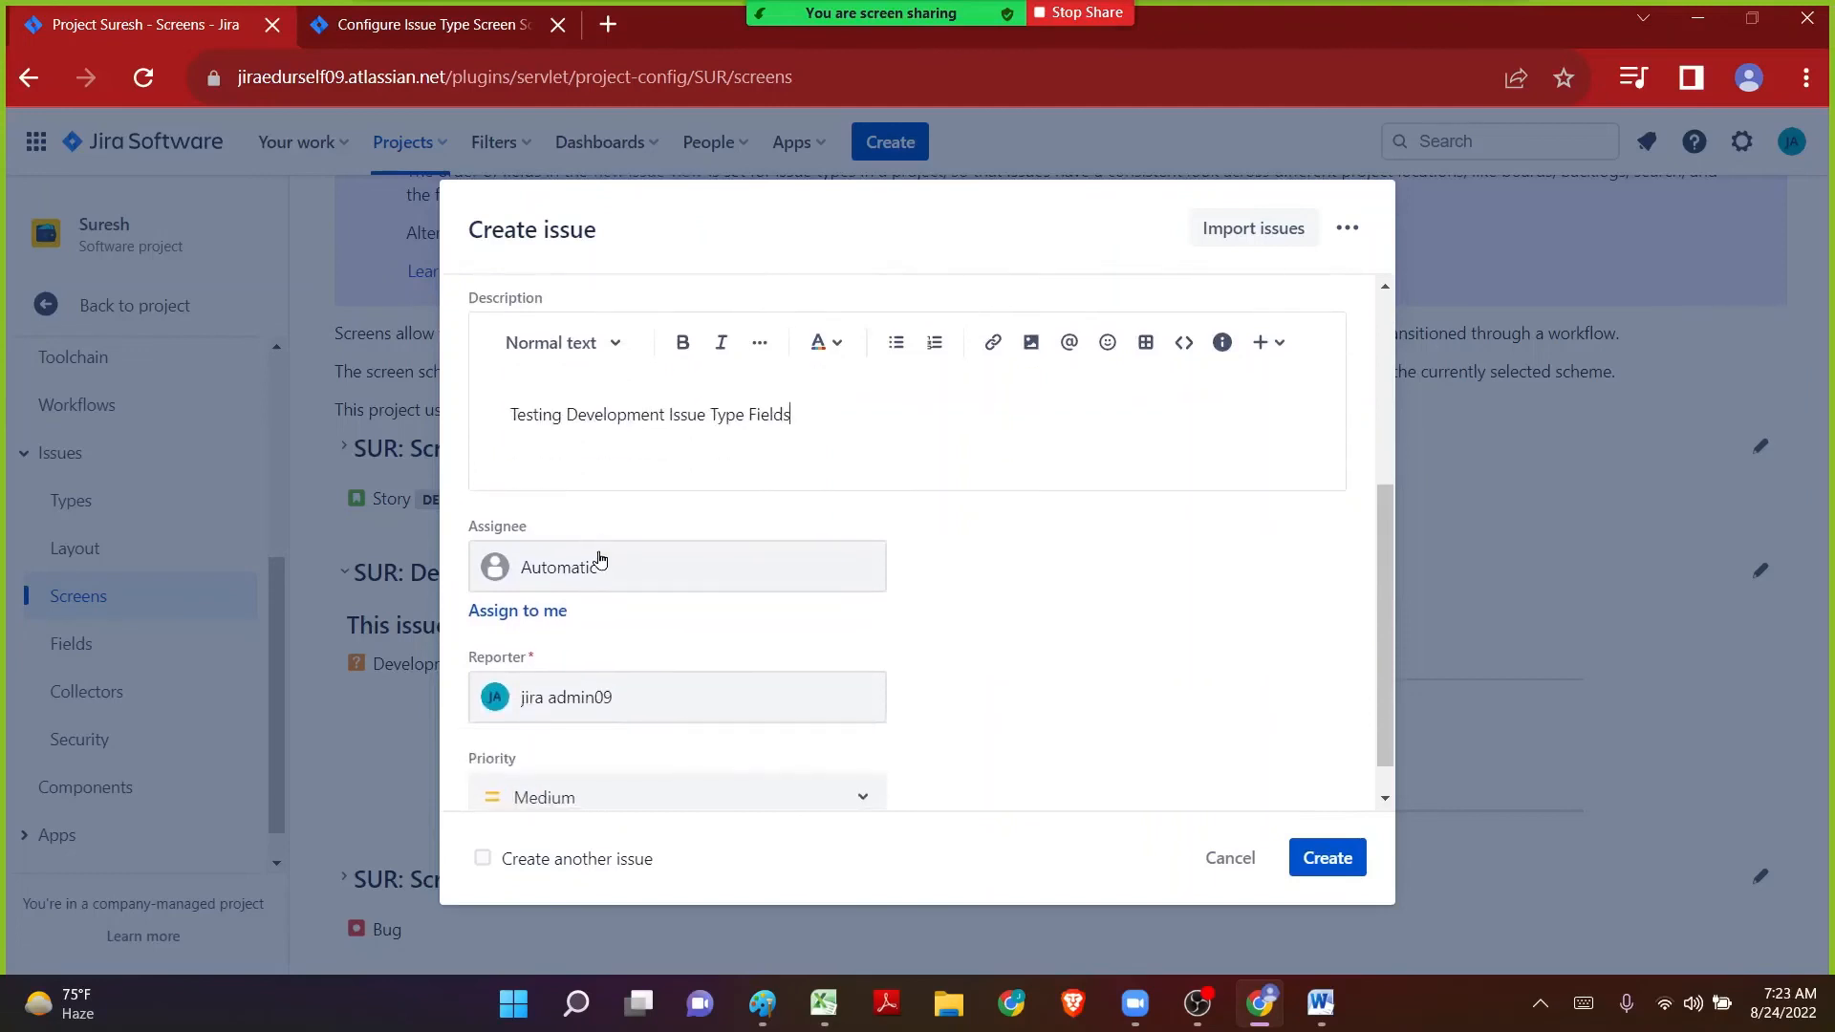
{"action": "left_click", "coordinate": [594, 554]}
{"action": "left_click", "coordinate": [585, 769]}
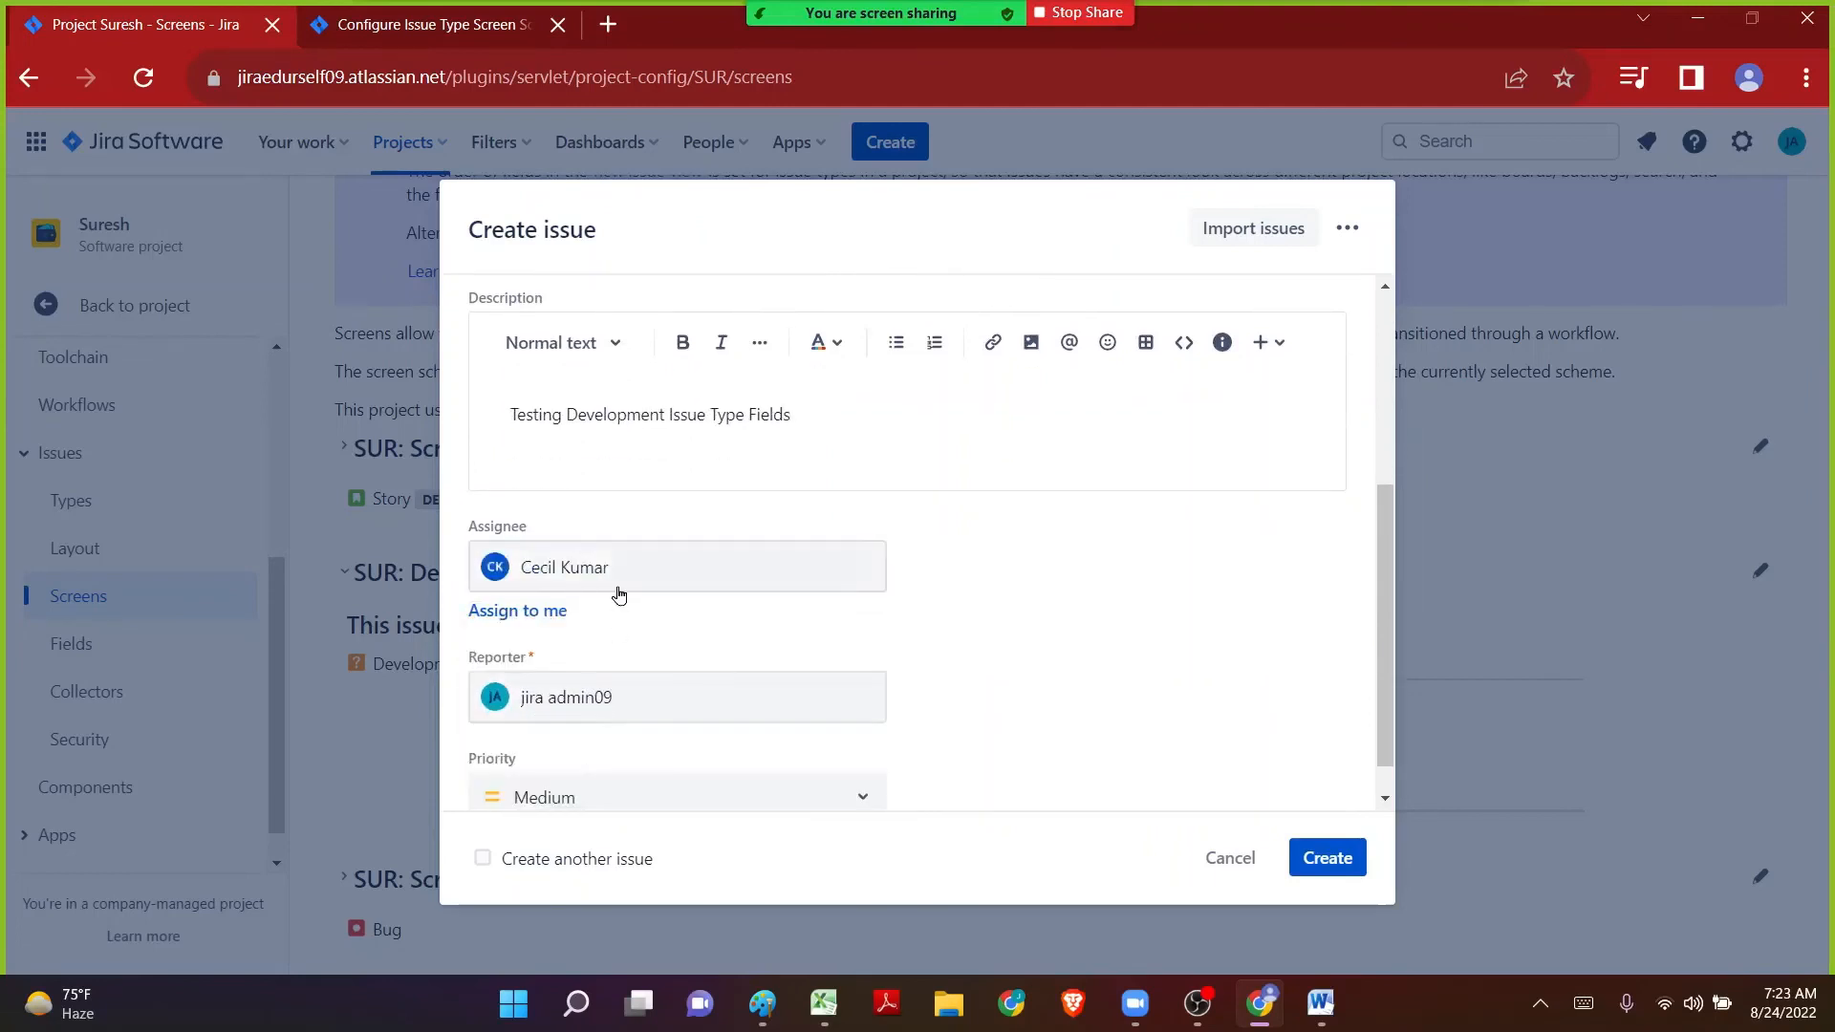
{"action": "scroll", "coordinate": [573, 650], "scroll_direction": "down", "scroll_amount": 1}
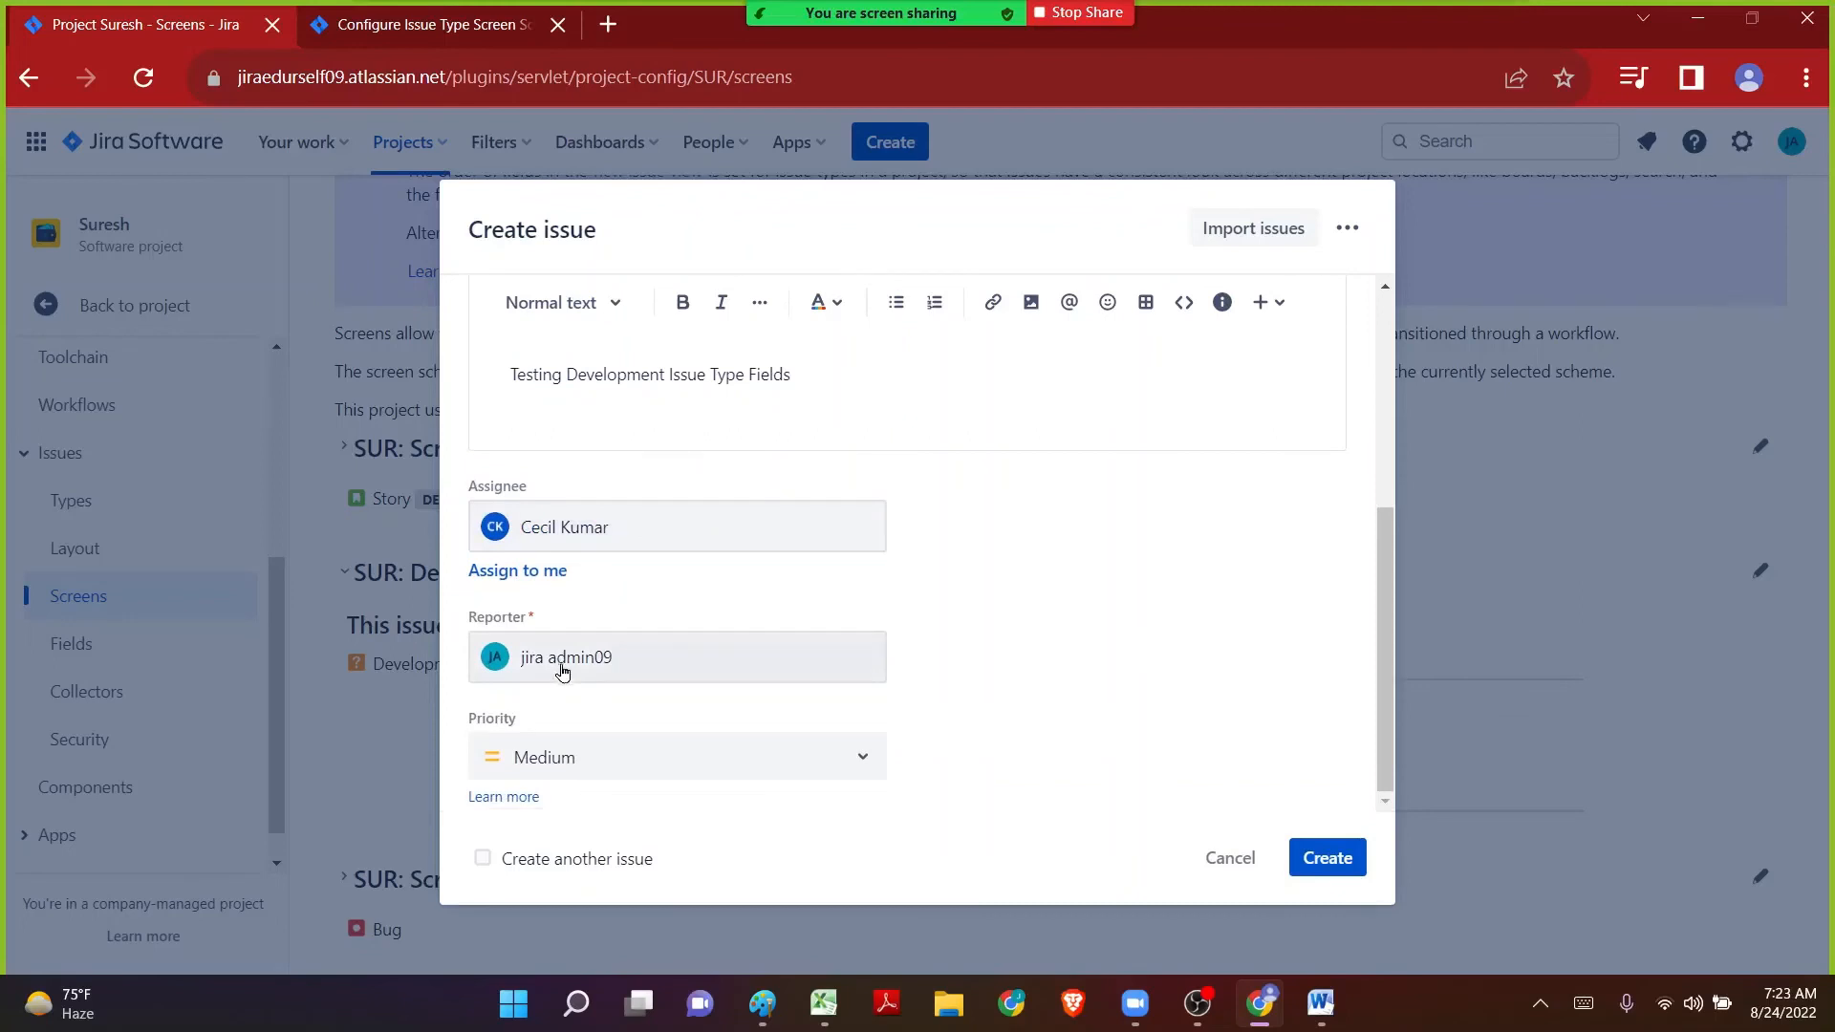
{"action": "left_click", "coordinate": [573, 753]}
{"action": "left_click", "coordinate": [569, 856]}
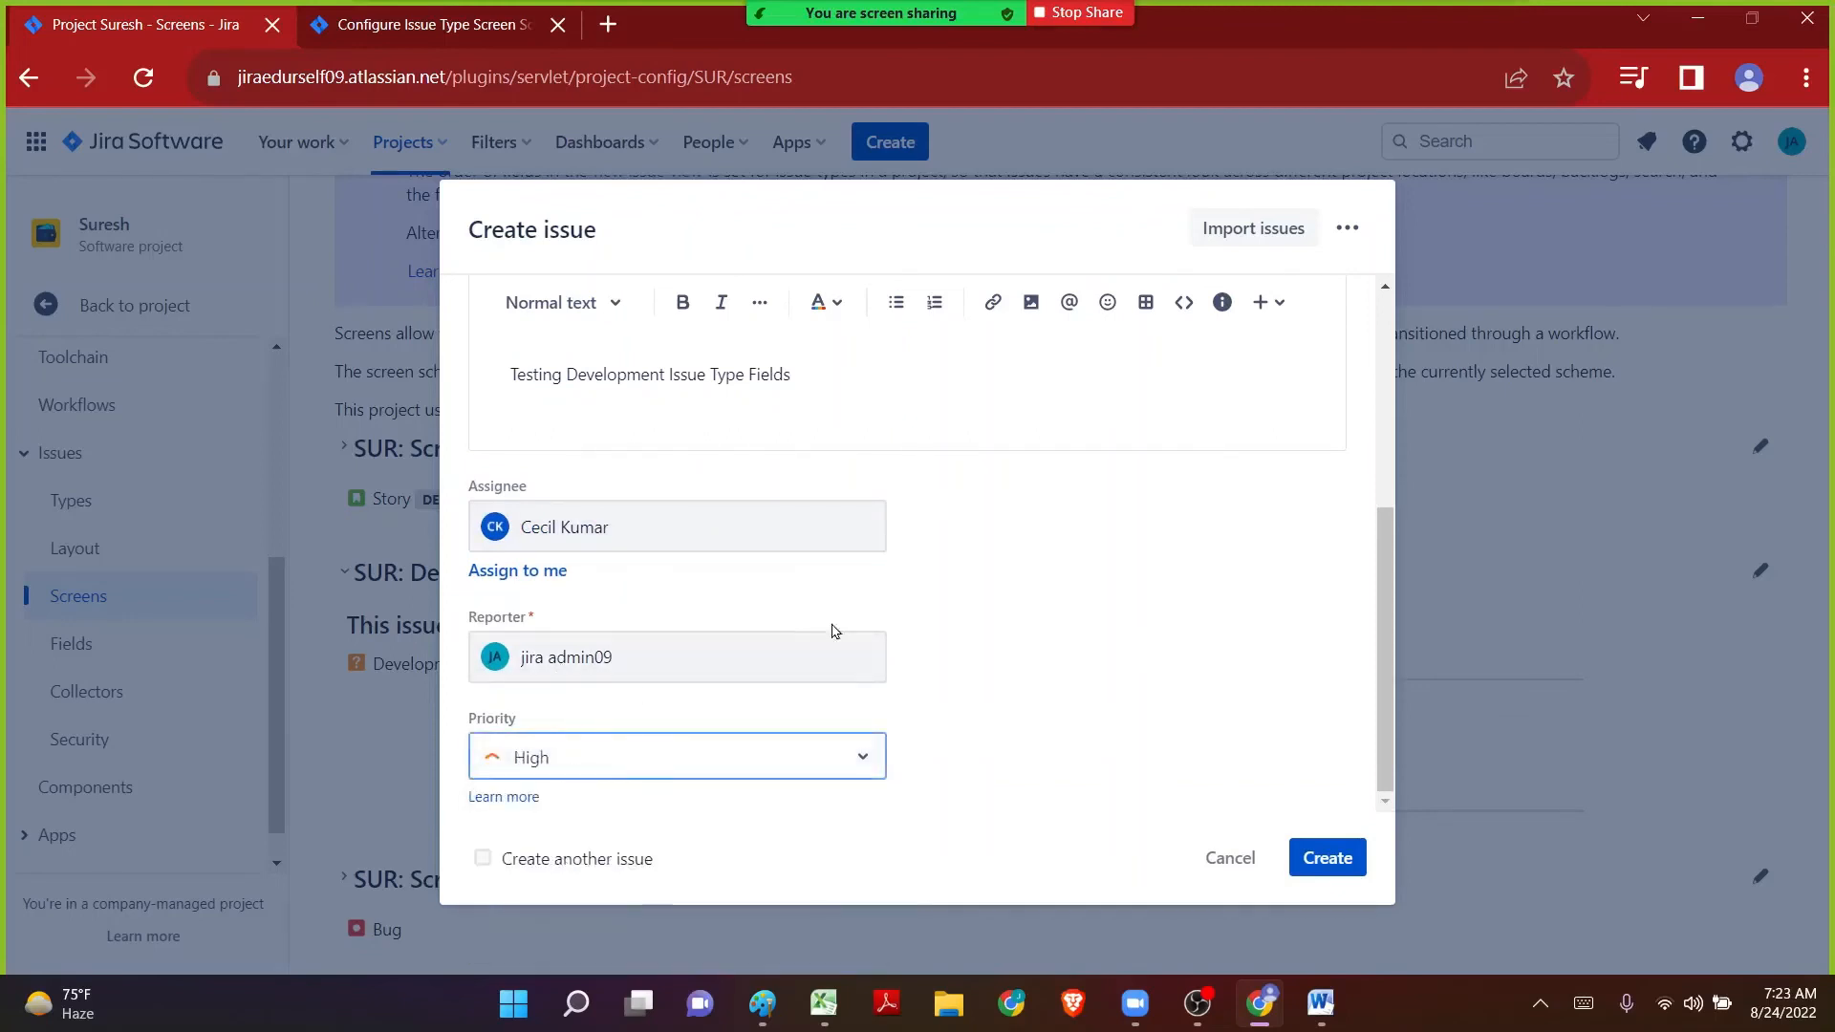
{"action": "left_click", "coordinate": [936, 667]}
Review the completed form, create the Development issue in the Suresh project and open it.
{"action": "scroll", "coordinate": [909, 758], "scroll_direction": "up", "scroll_amount": 4}
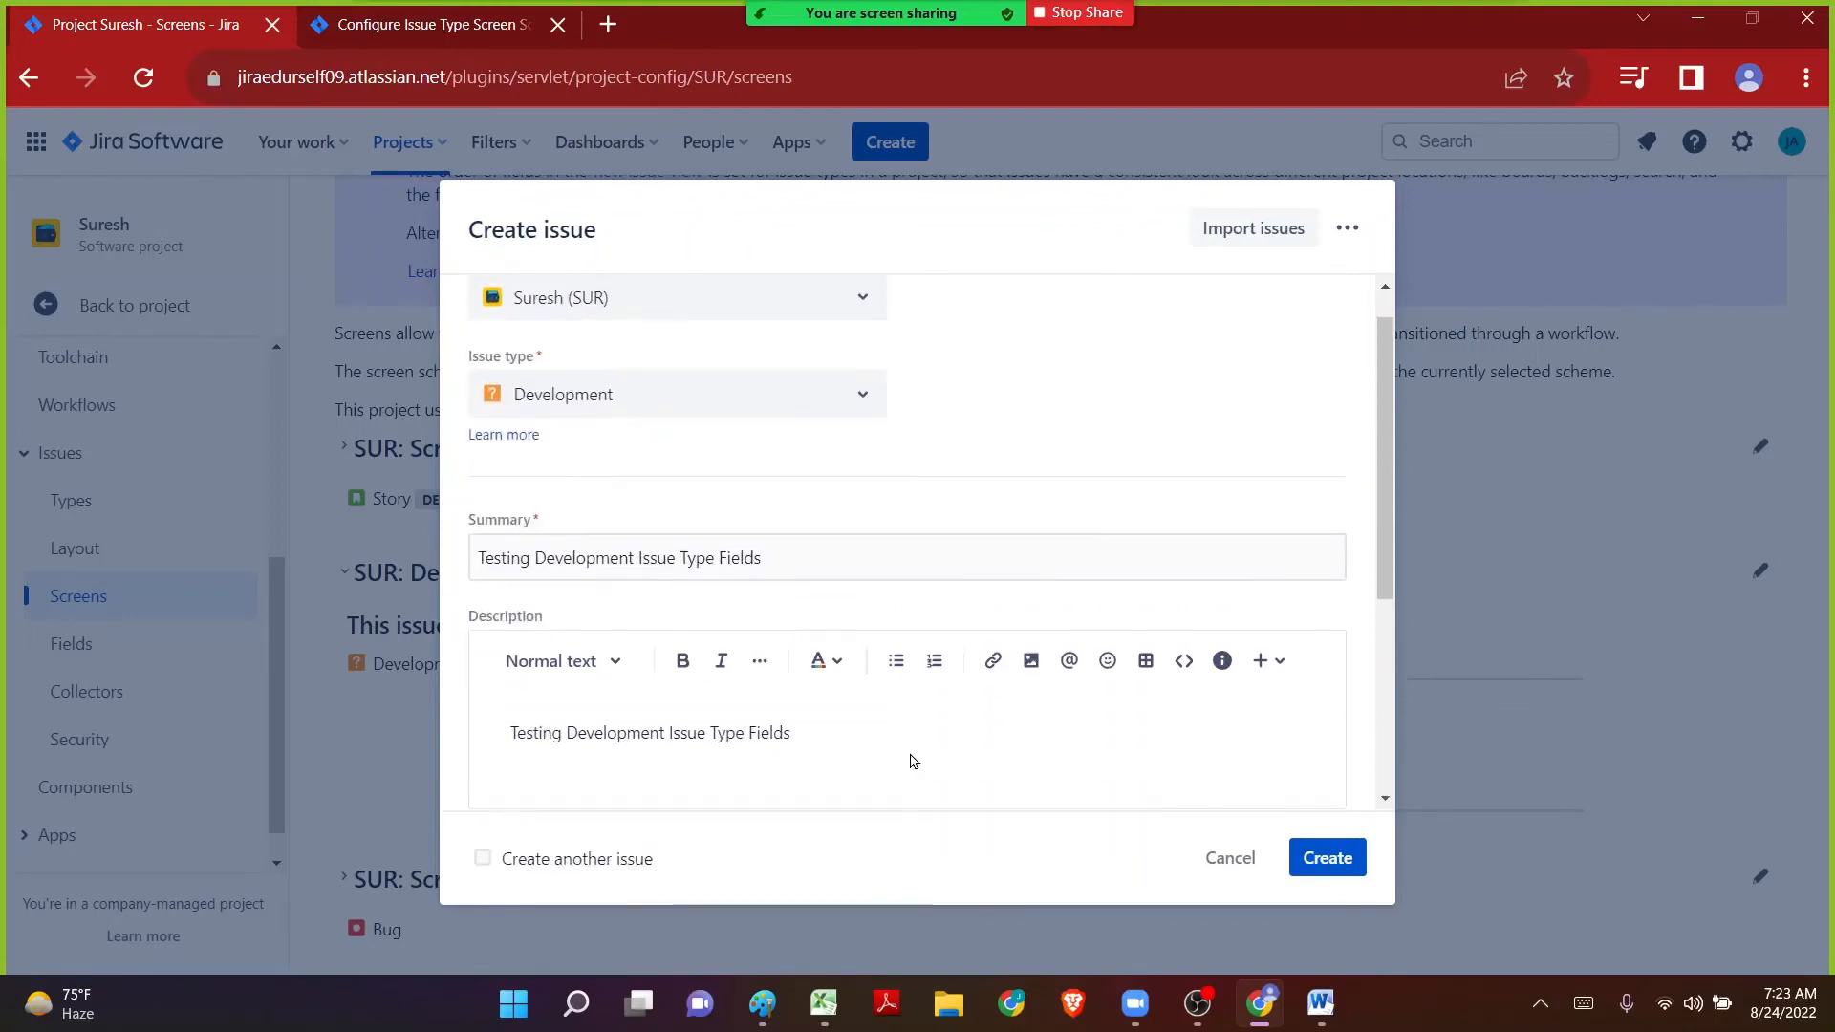
{"action": "scroll", "coordinate": [913, 762], "scroll_direction": "up", "scroll_amount": 1}
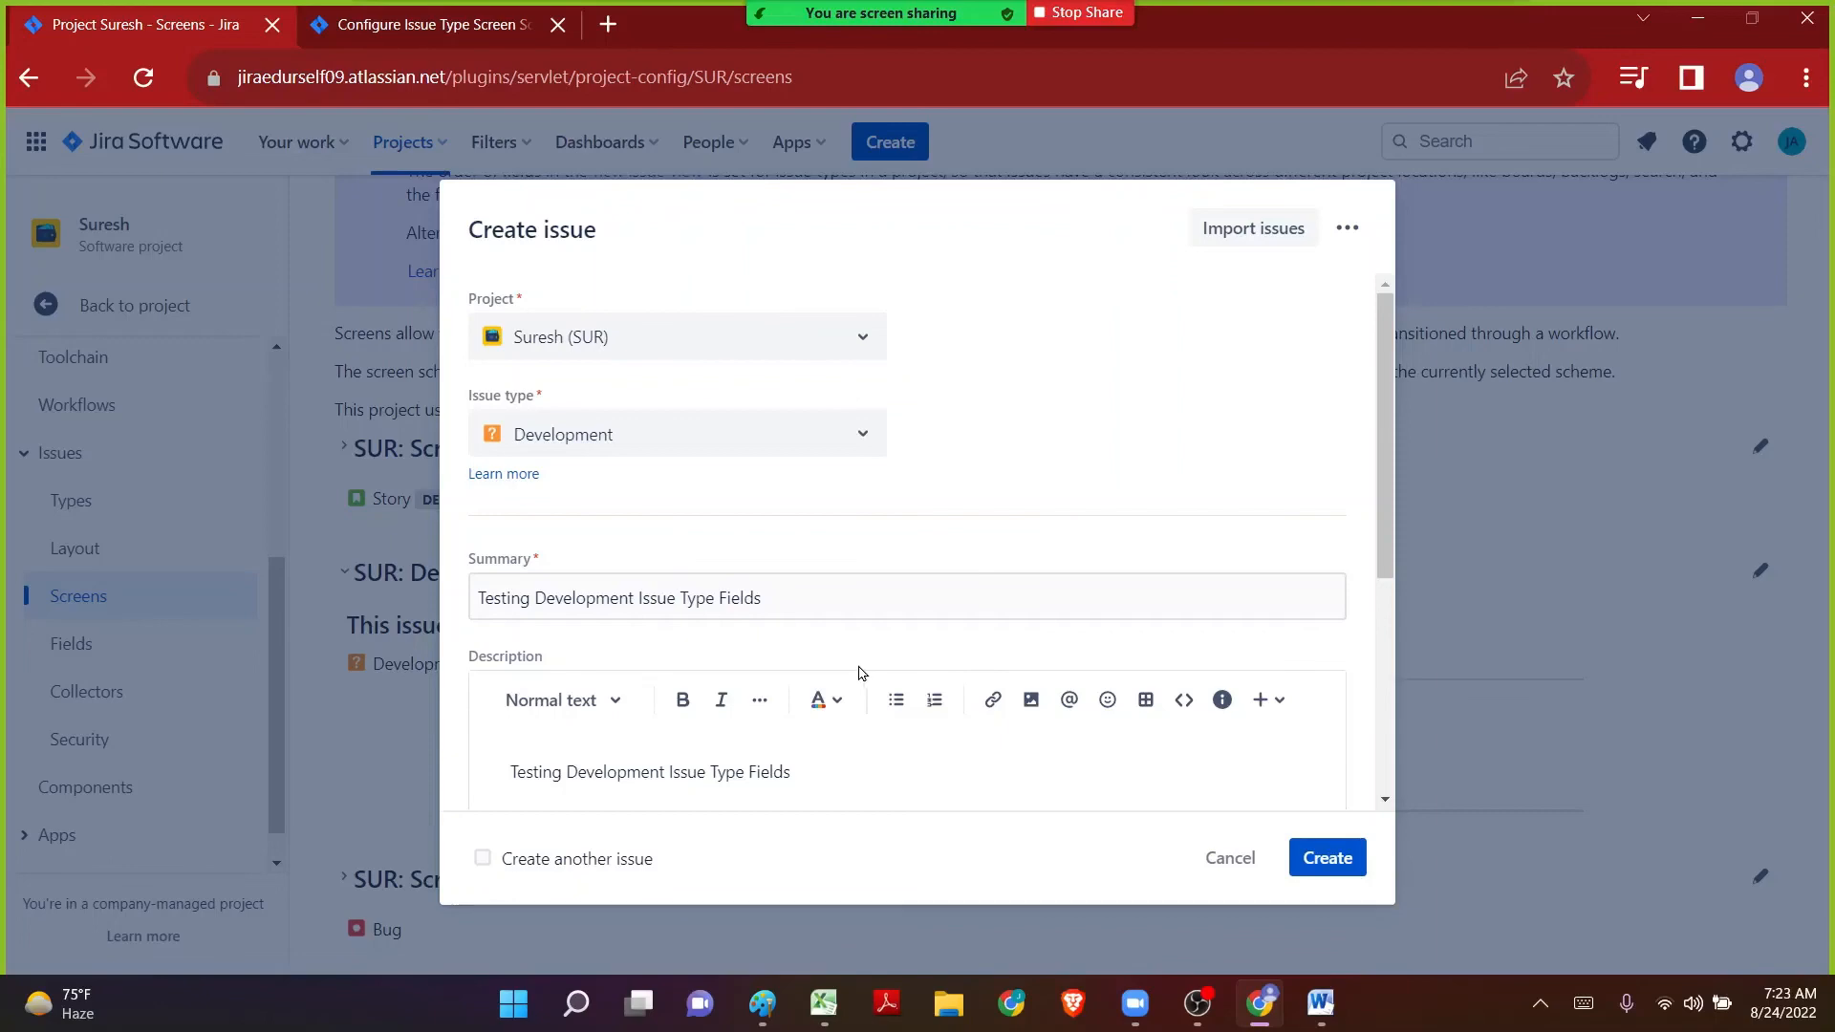
{"action": "left_click", "coordinate": [1348, 861]}
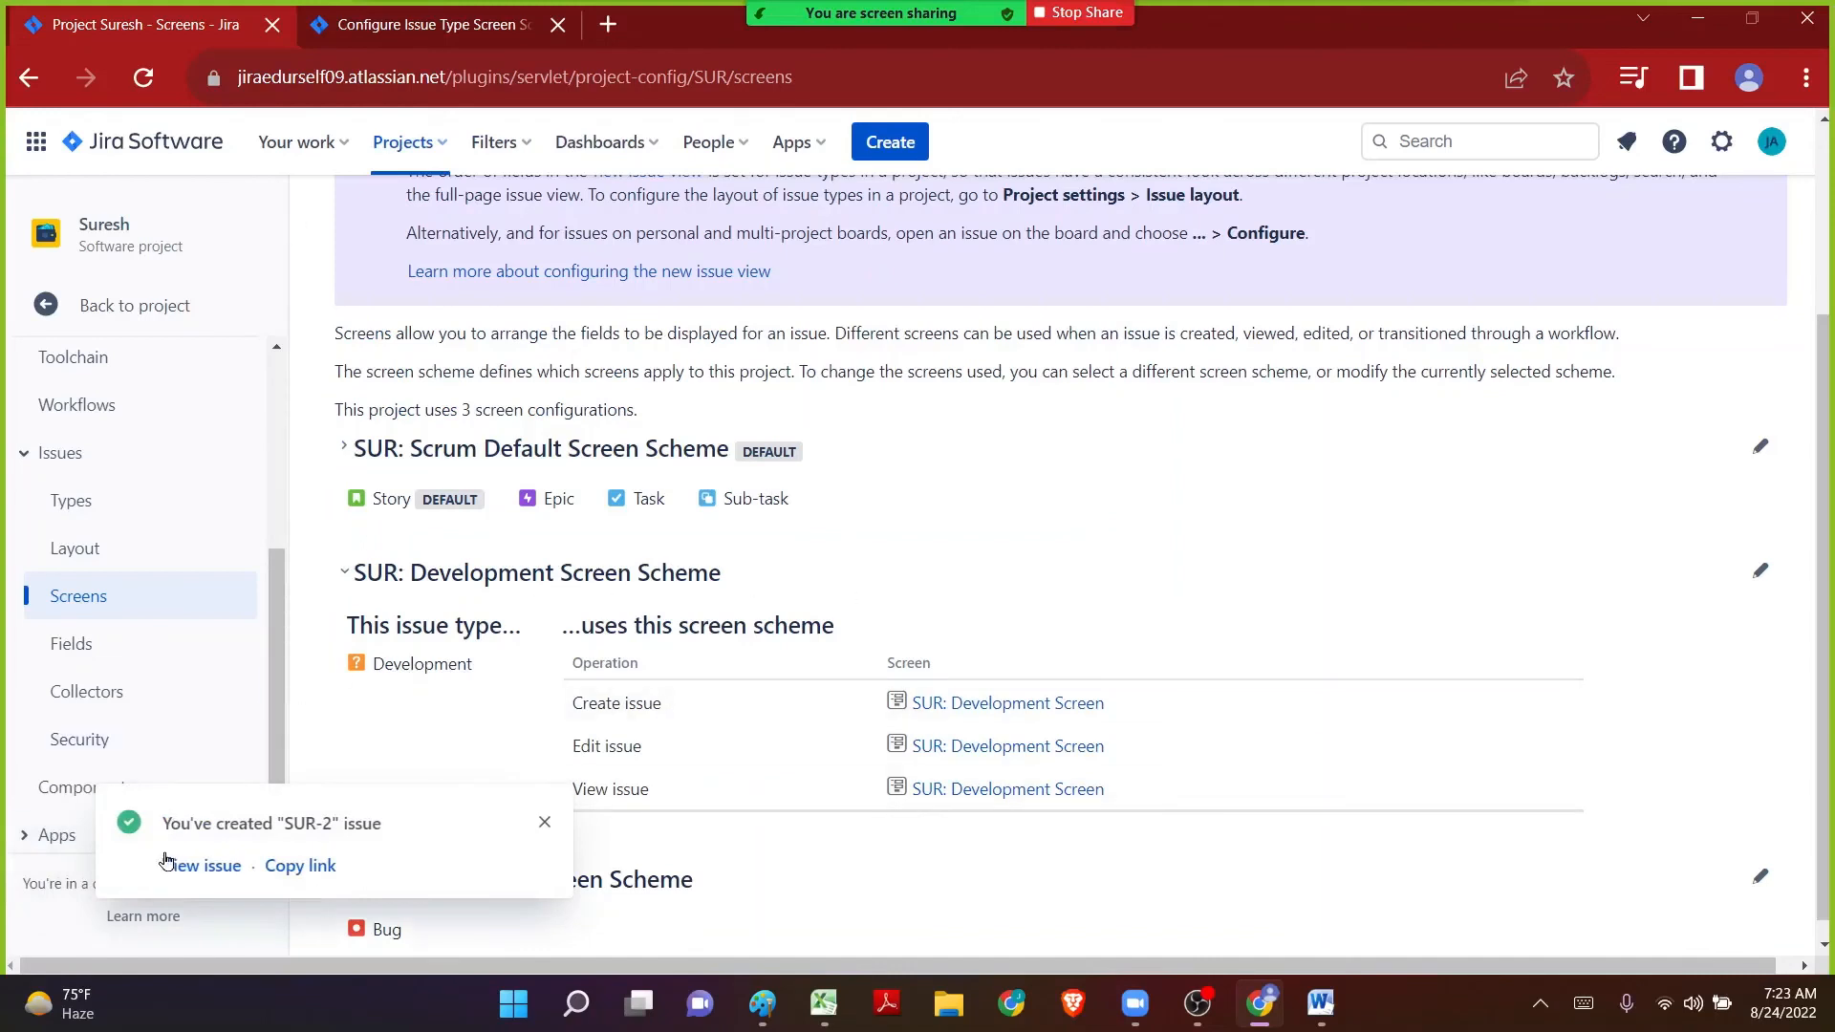
{"action": "left_click", "coordinate": [170, 867]}
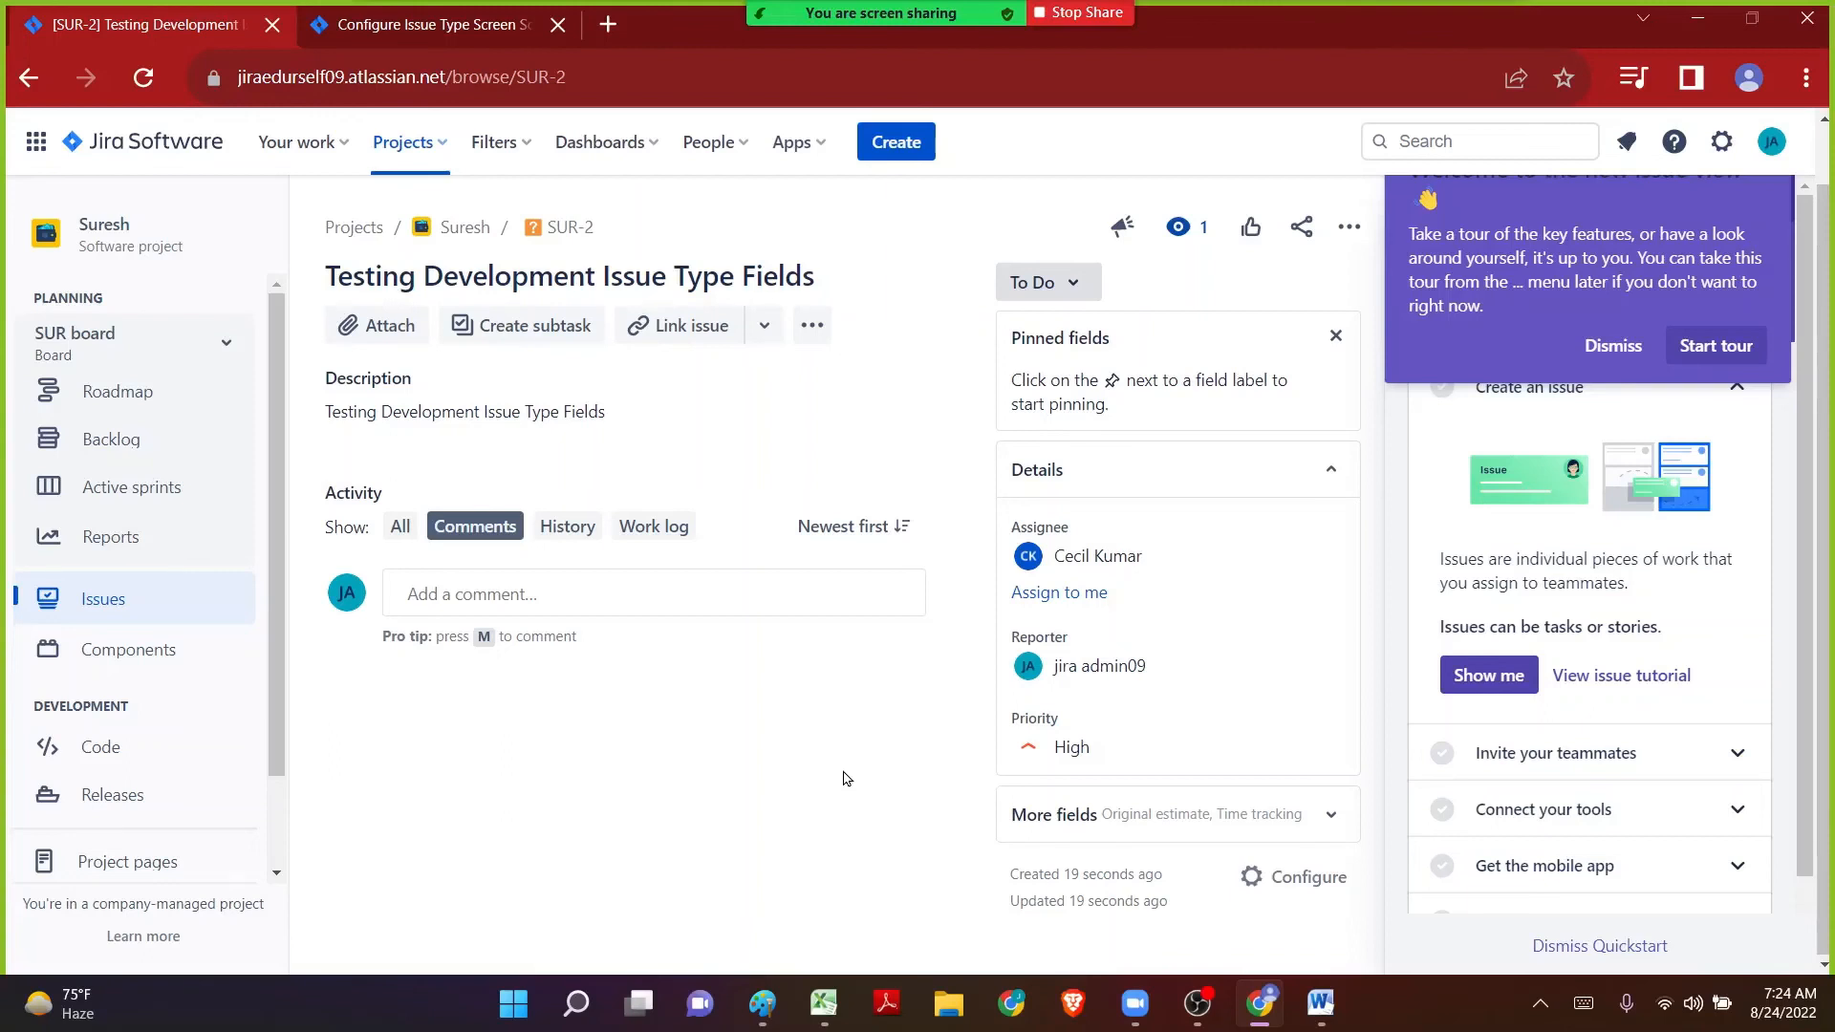
Append "- Edit" to both the summary and the description of the Development issue and save them.
{"action": "left_click", "coordinate": [841, 265]}
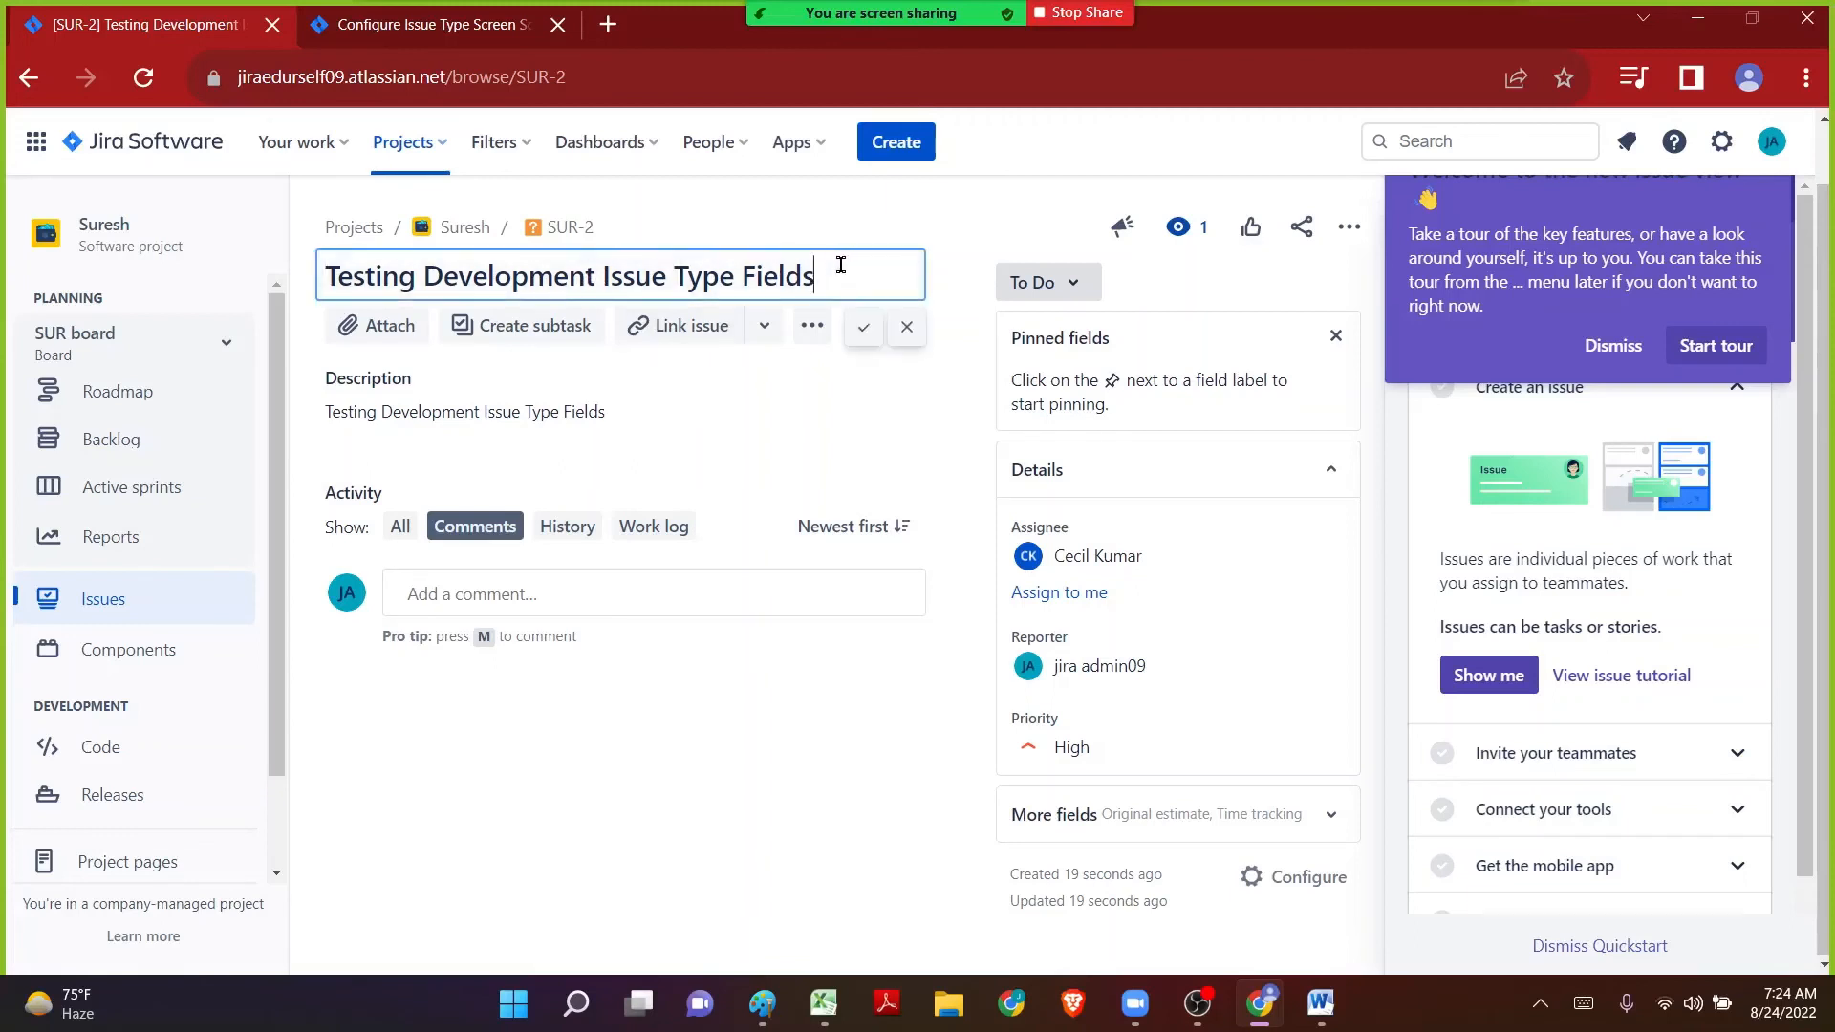
{"action": "type", "text": "- Edit"}
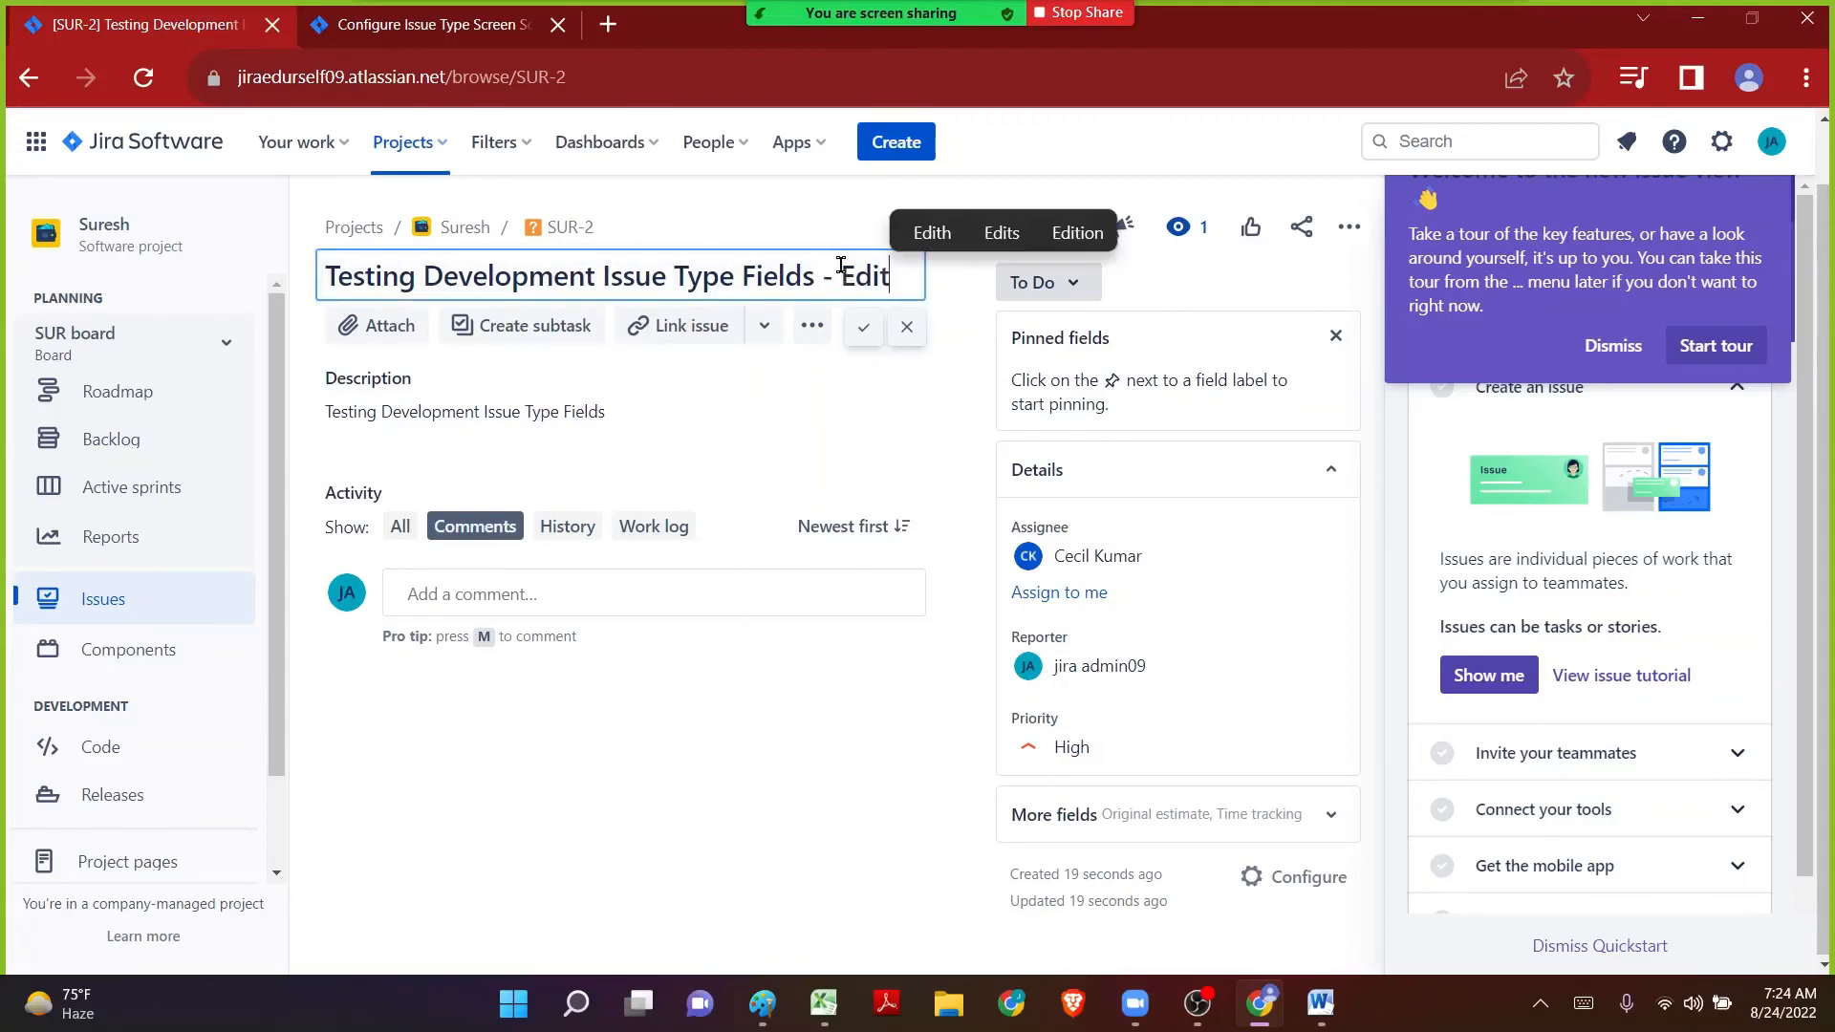
{"action": "key", "text": "Return"}
{"action": "left_click", "coordinate": [650, 422]}
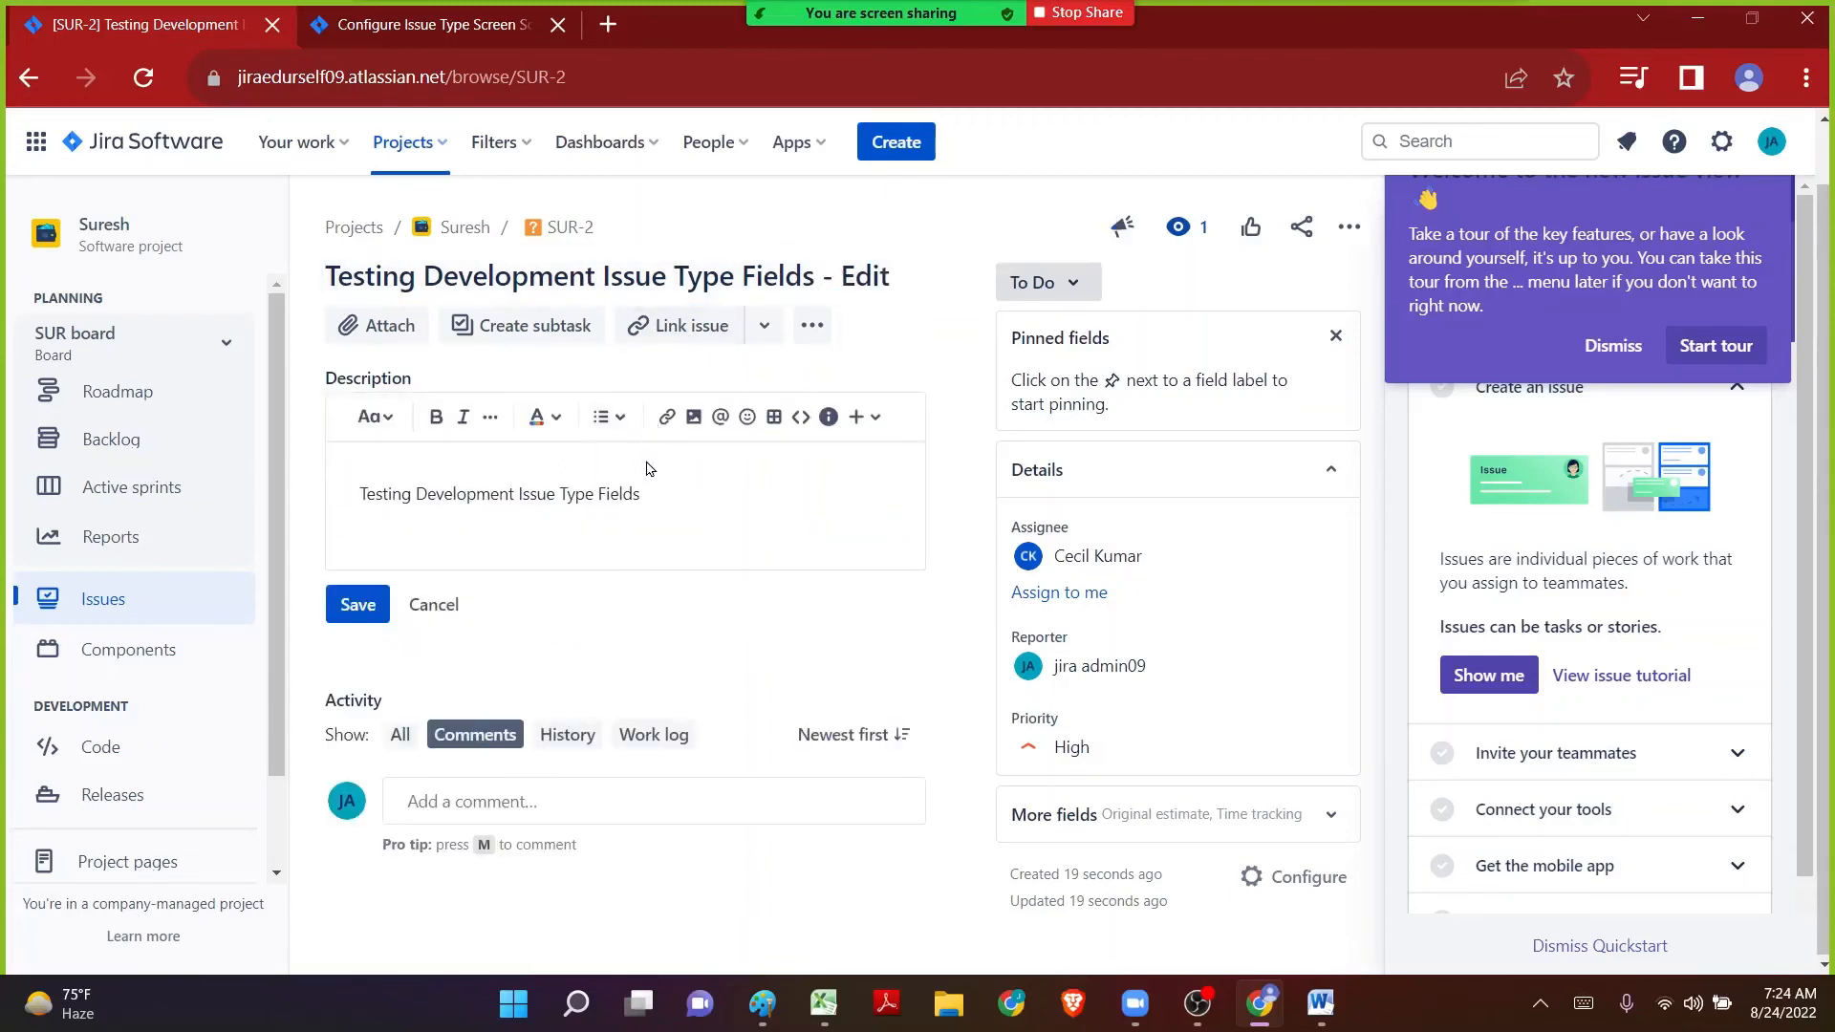
{"action": "type", "text": "- Edit"}
{"action": "left_click", "coordinate": [391, 622]}
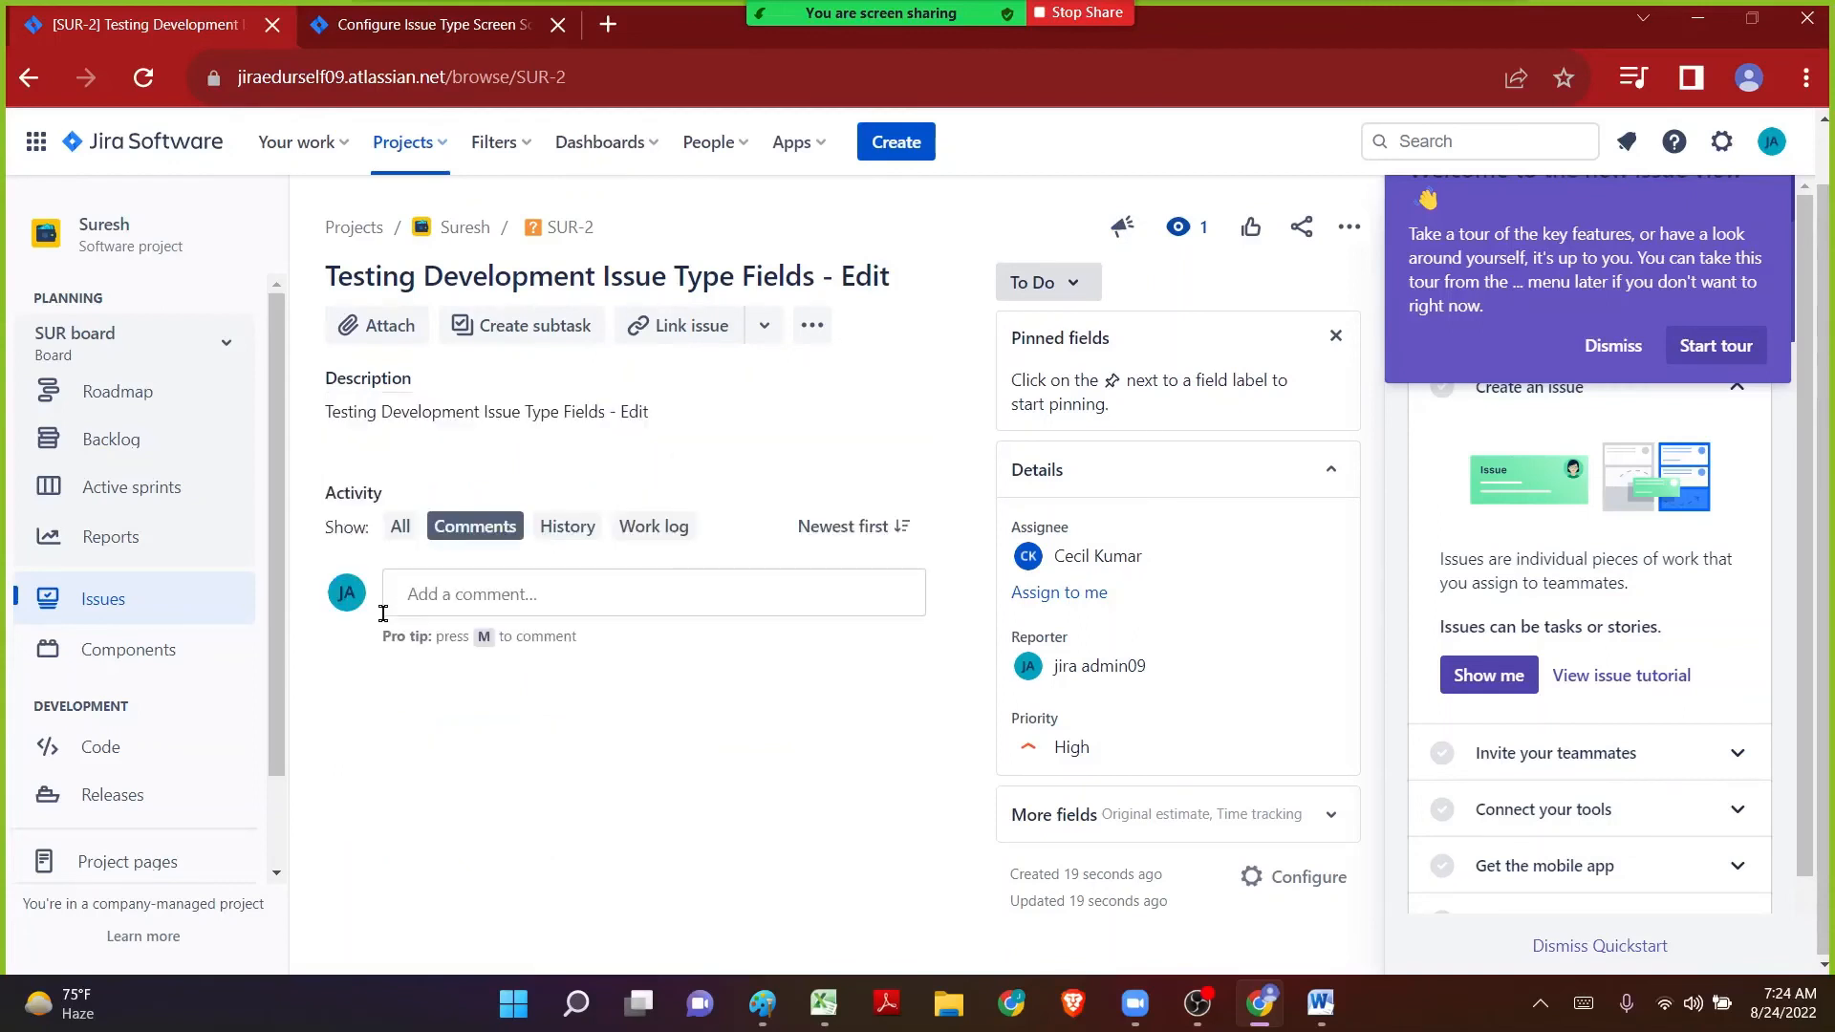
Set the issue's assignee to Automatic, choose another user as reporter and change the priority to Highest.
{"action": "left_click", "coordinate": [1086, 557]}
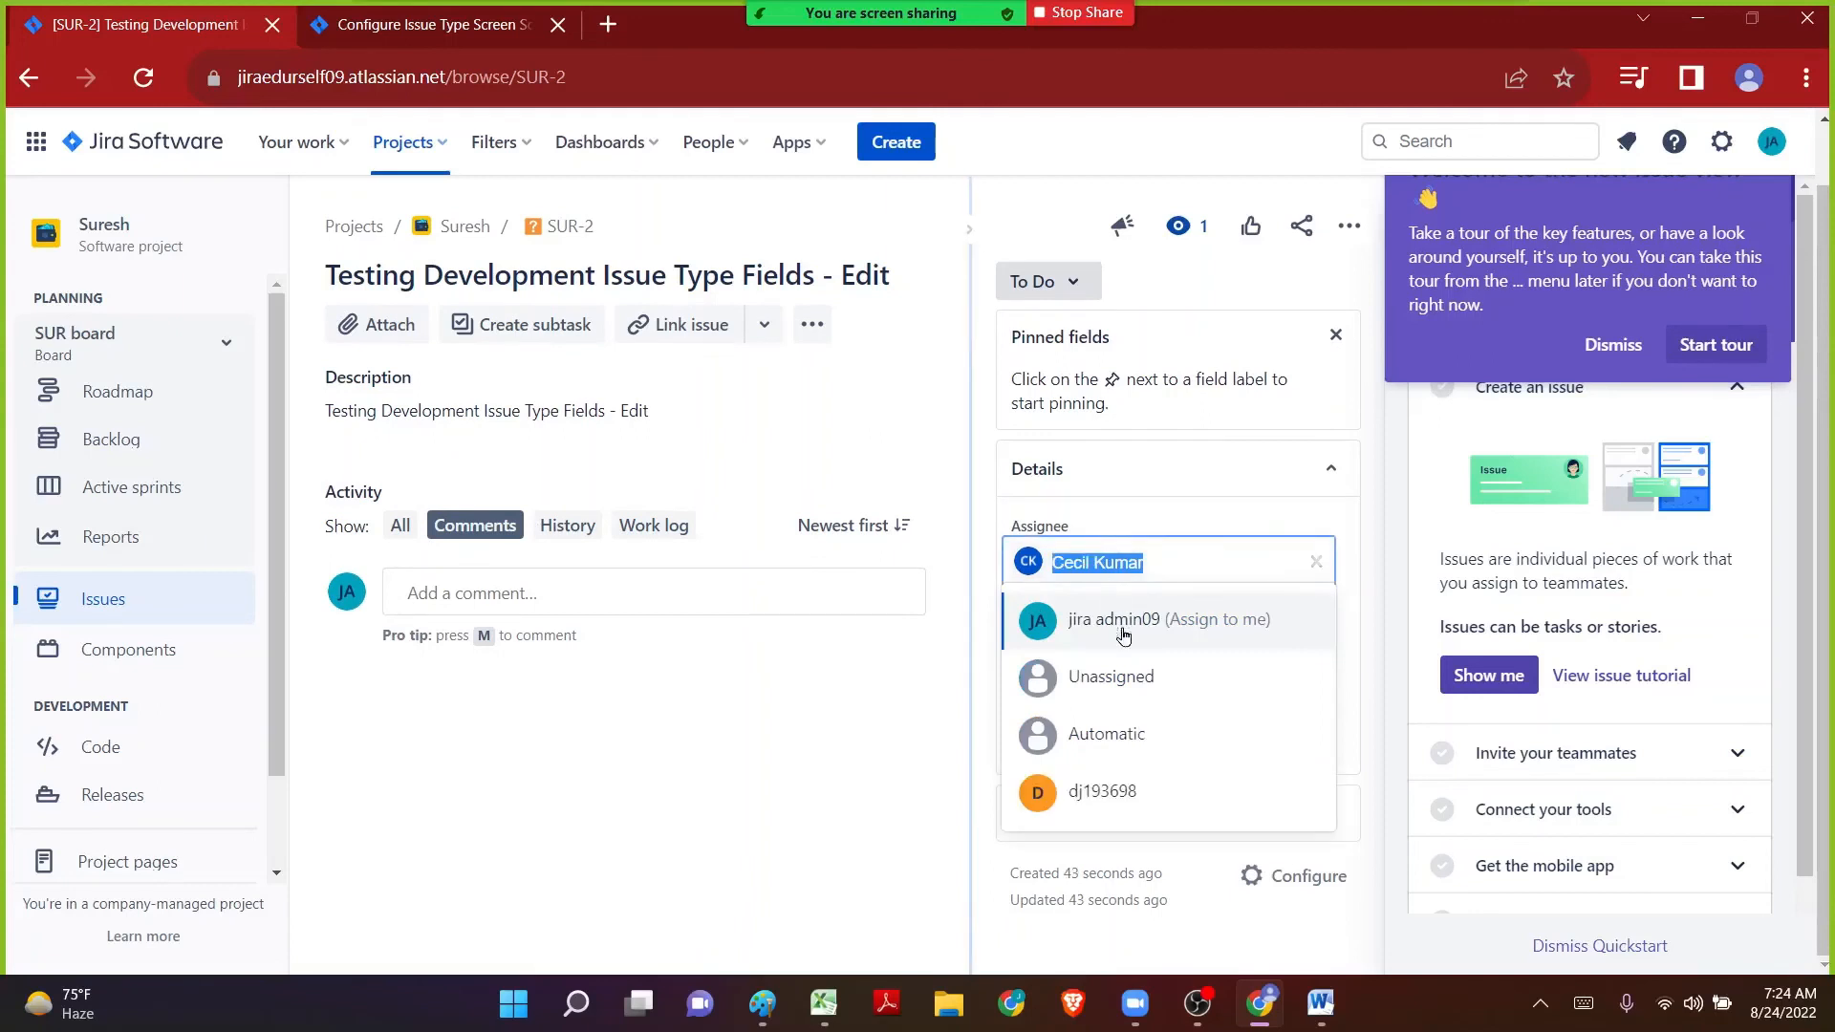
{"action": "left_click", "coordinate": [1123, 744]}
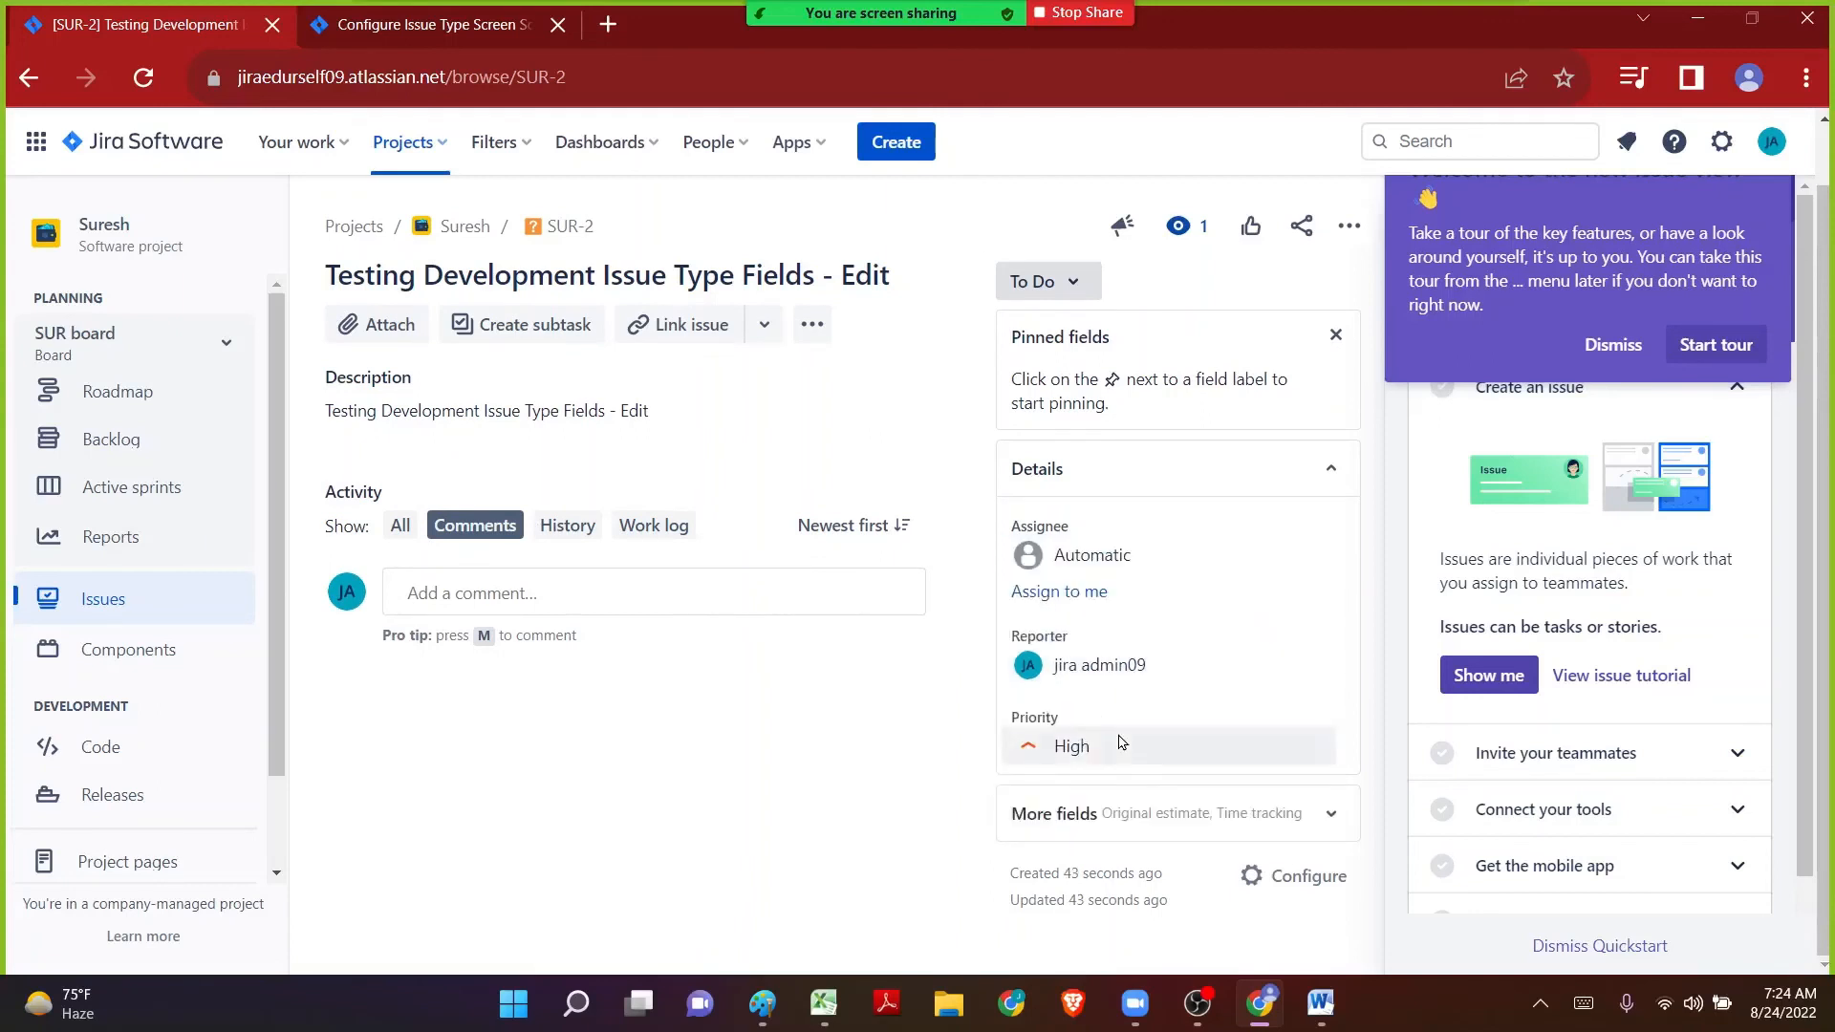
{"action": "left_click", "coordinate": [1097, 665]}
{"action": "left_click", "coordinate": [1123, 785]}
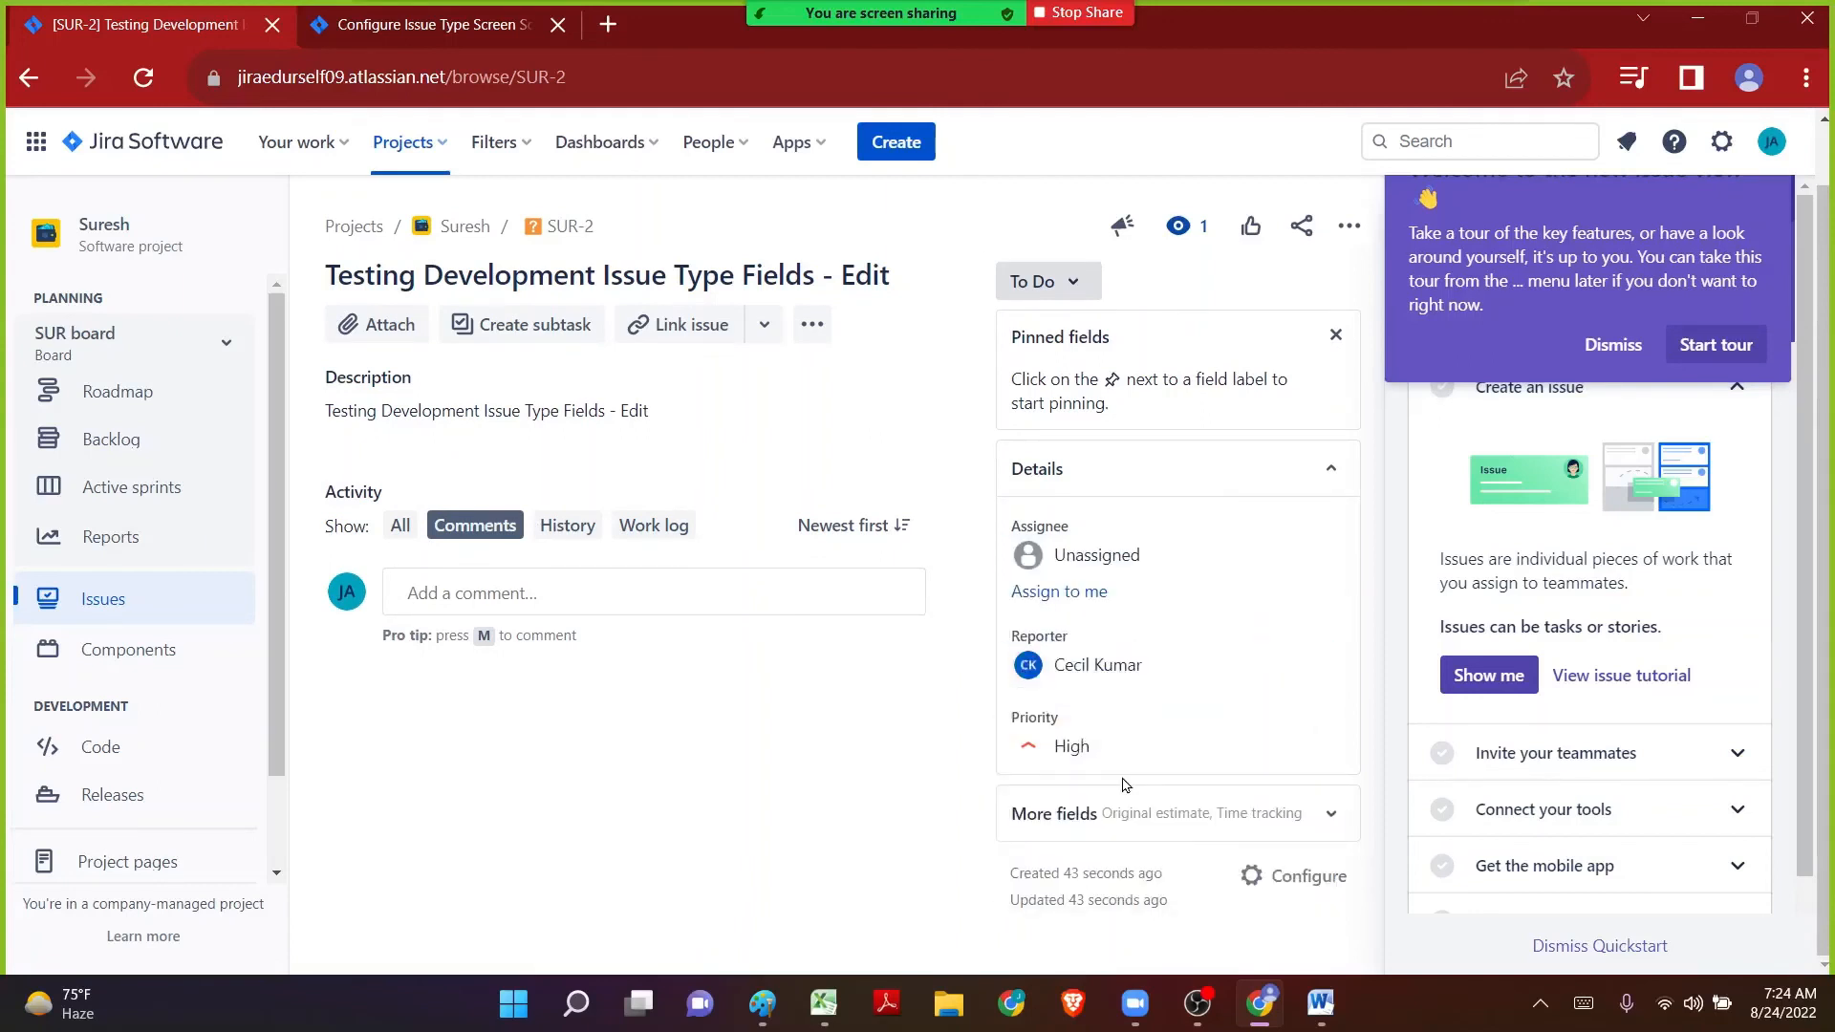
{"action": "left_click", "coordinate": [1079, 747]}
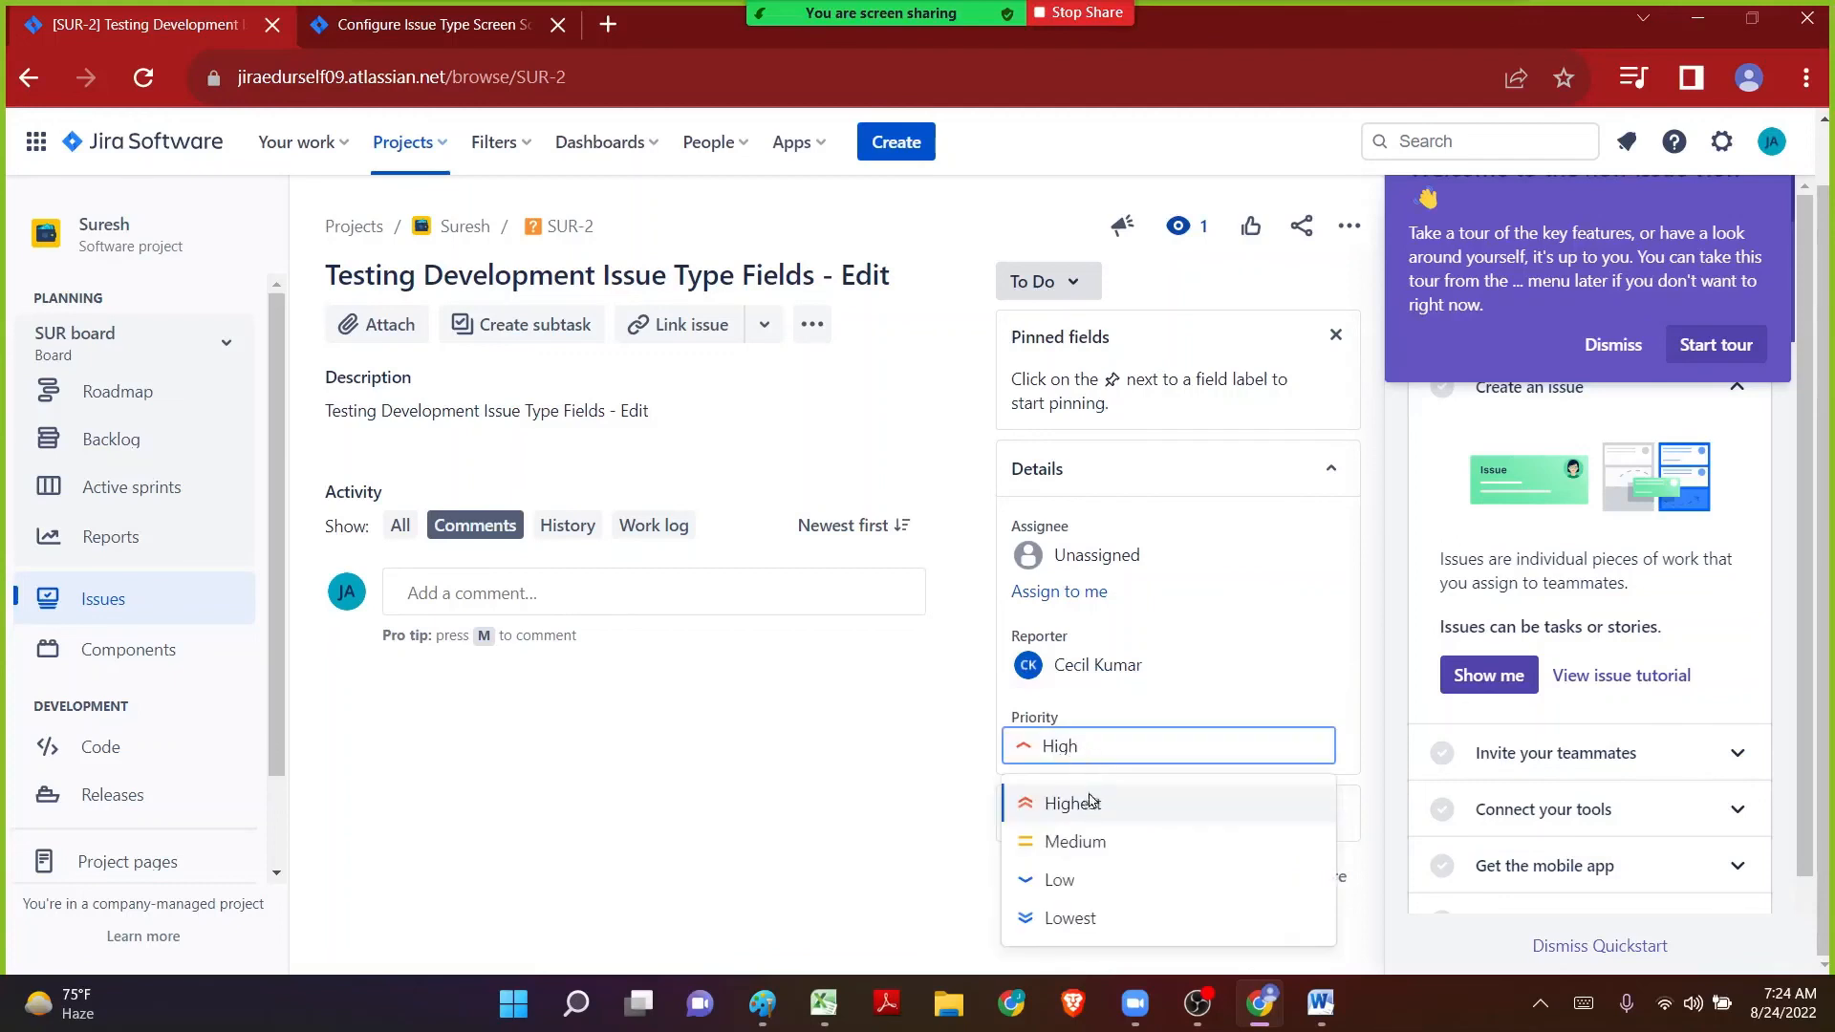
{"action": "left_click", "coordinate": [1088, 801]}
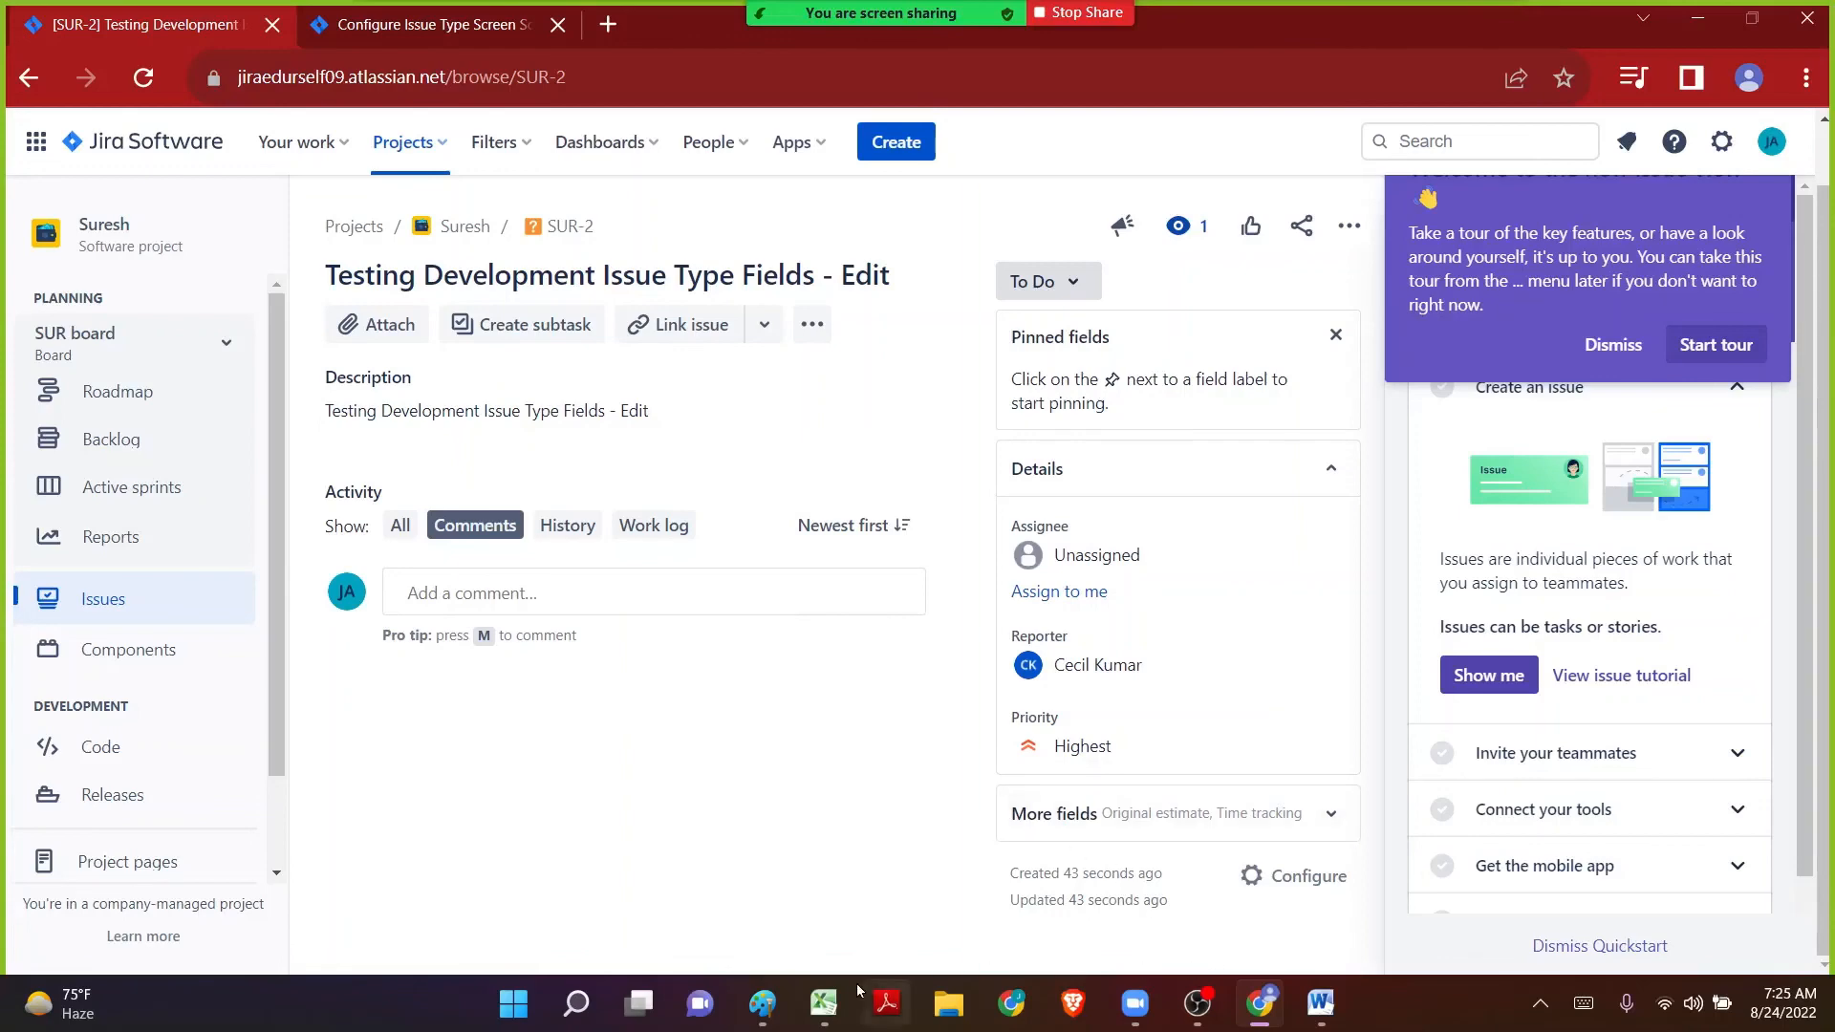
Switch to the Excel notes and move "How to create a Screen Scheme - Global Level" from B29 to B30.
{"action": "mouse_move", "coordinate": [850, 996]}
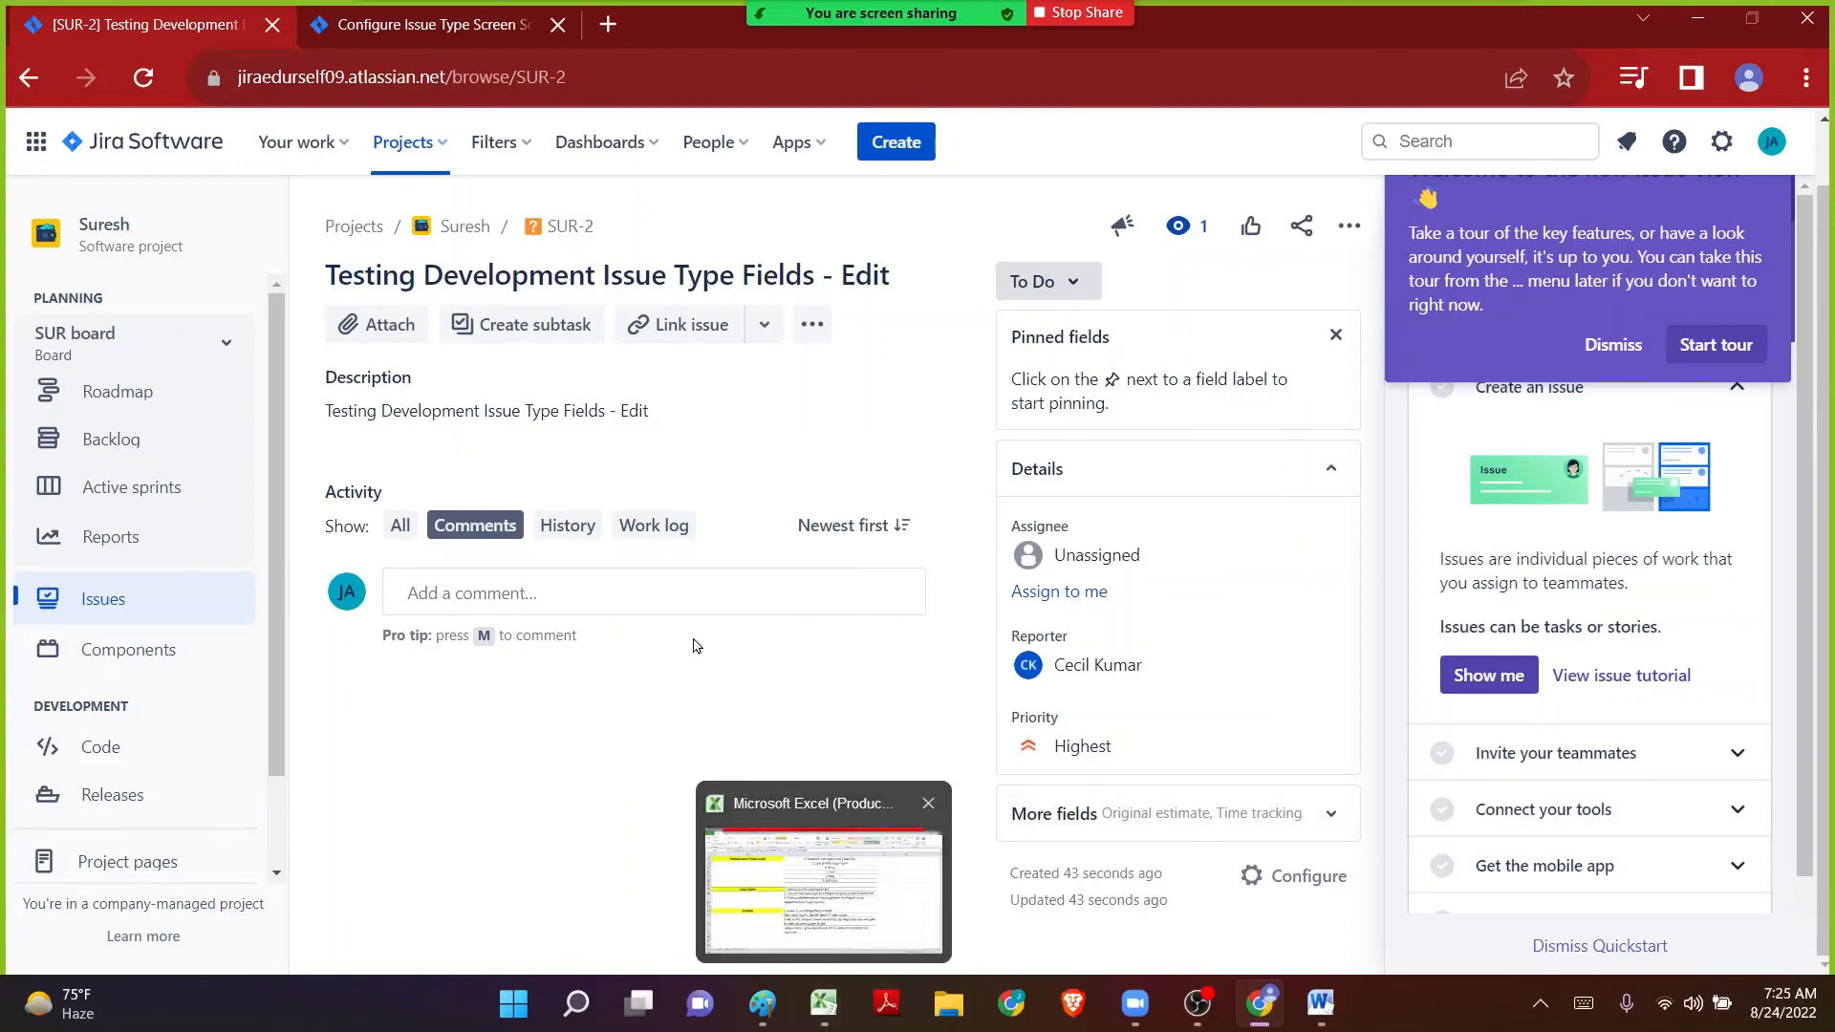
{"action": "left_click", "coordinate": [418, 36]}
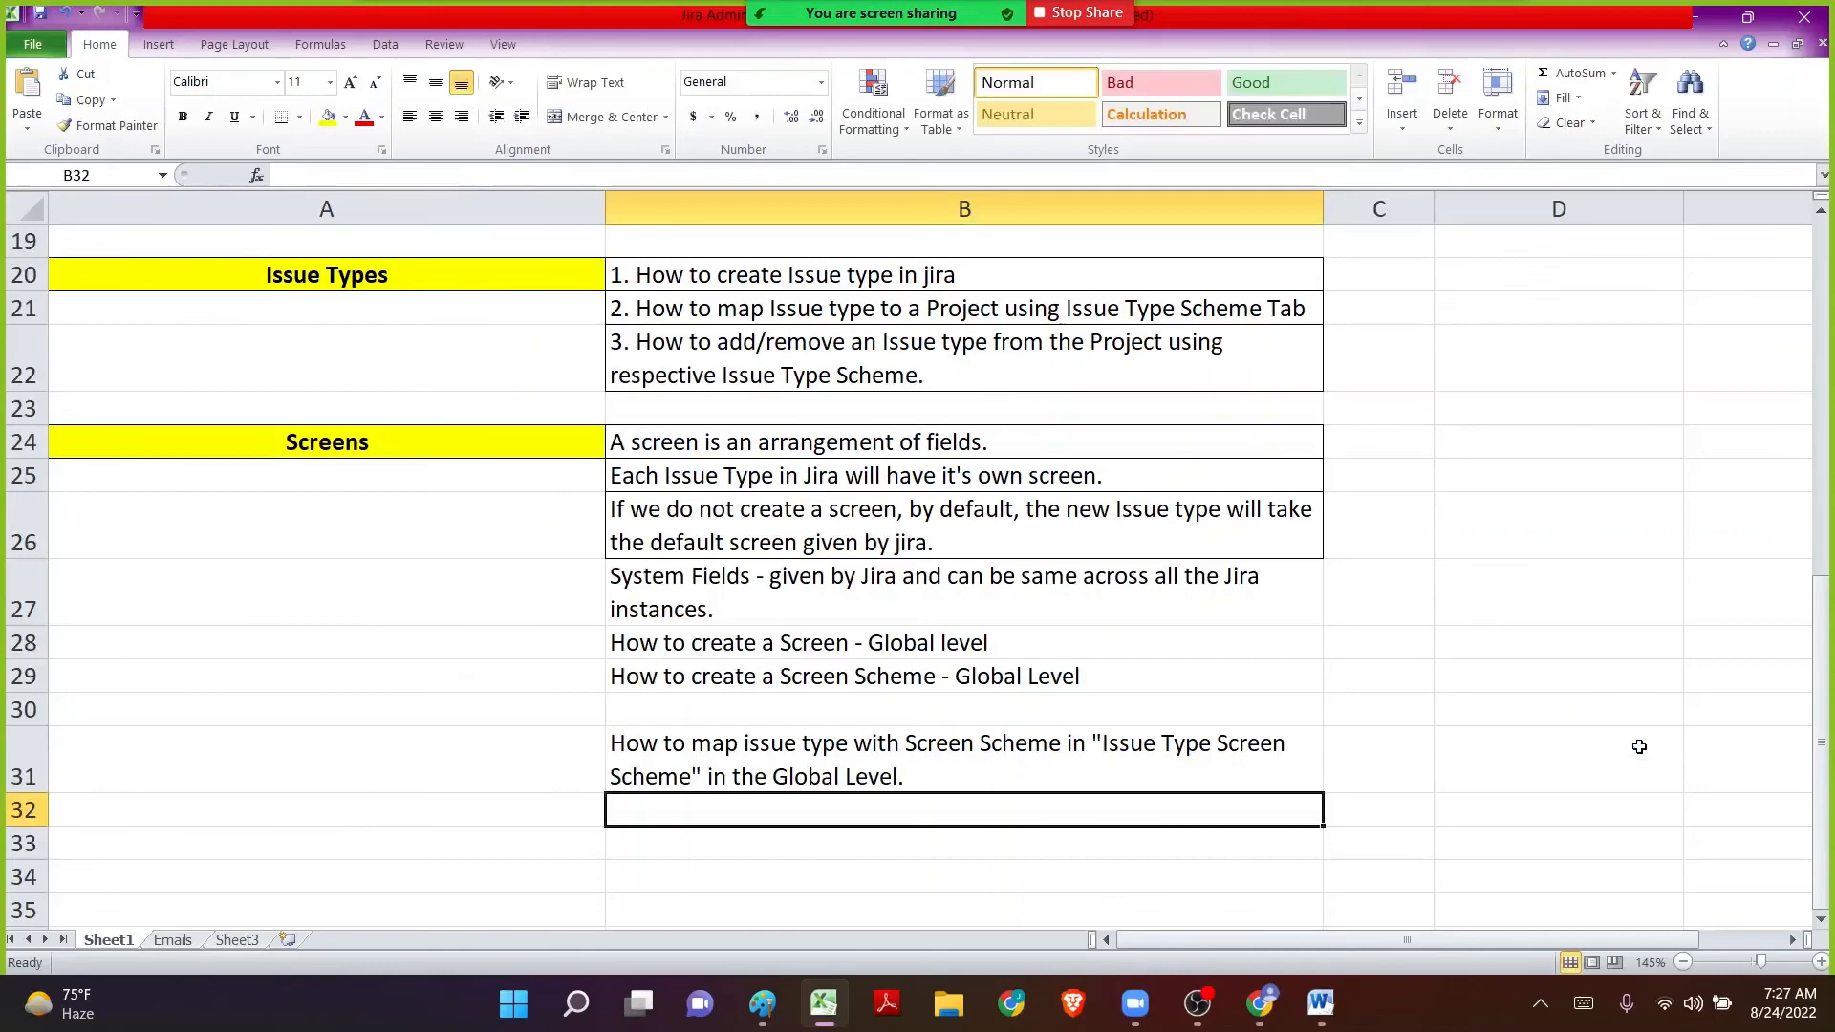
{"action": "key", "text": "Up"}
{"action": "key", "text": "Up"}
{"action": "key", "text": "Up"}
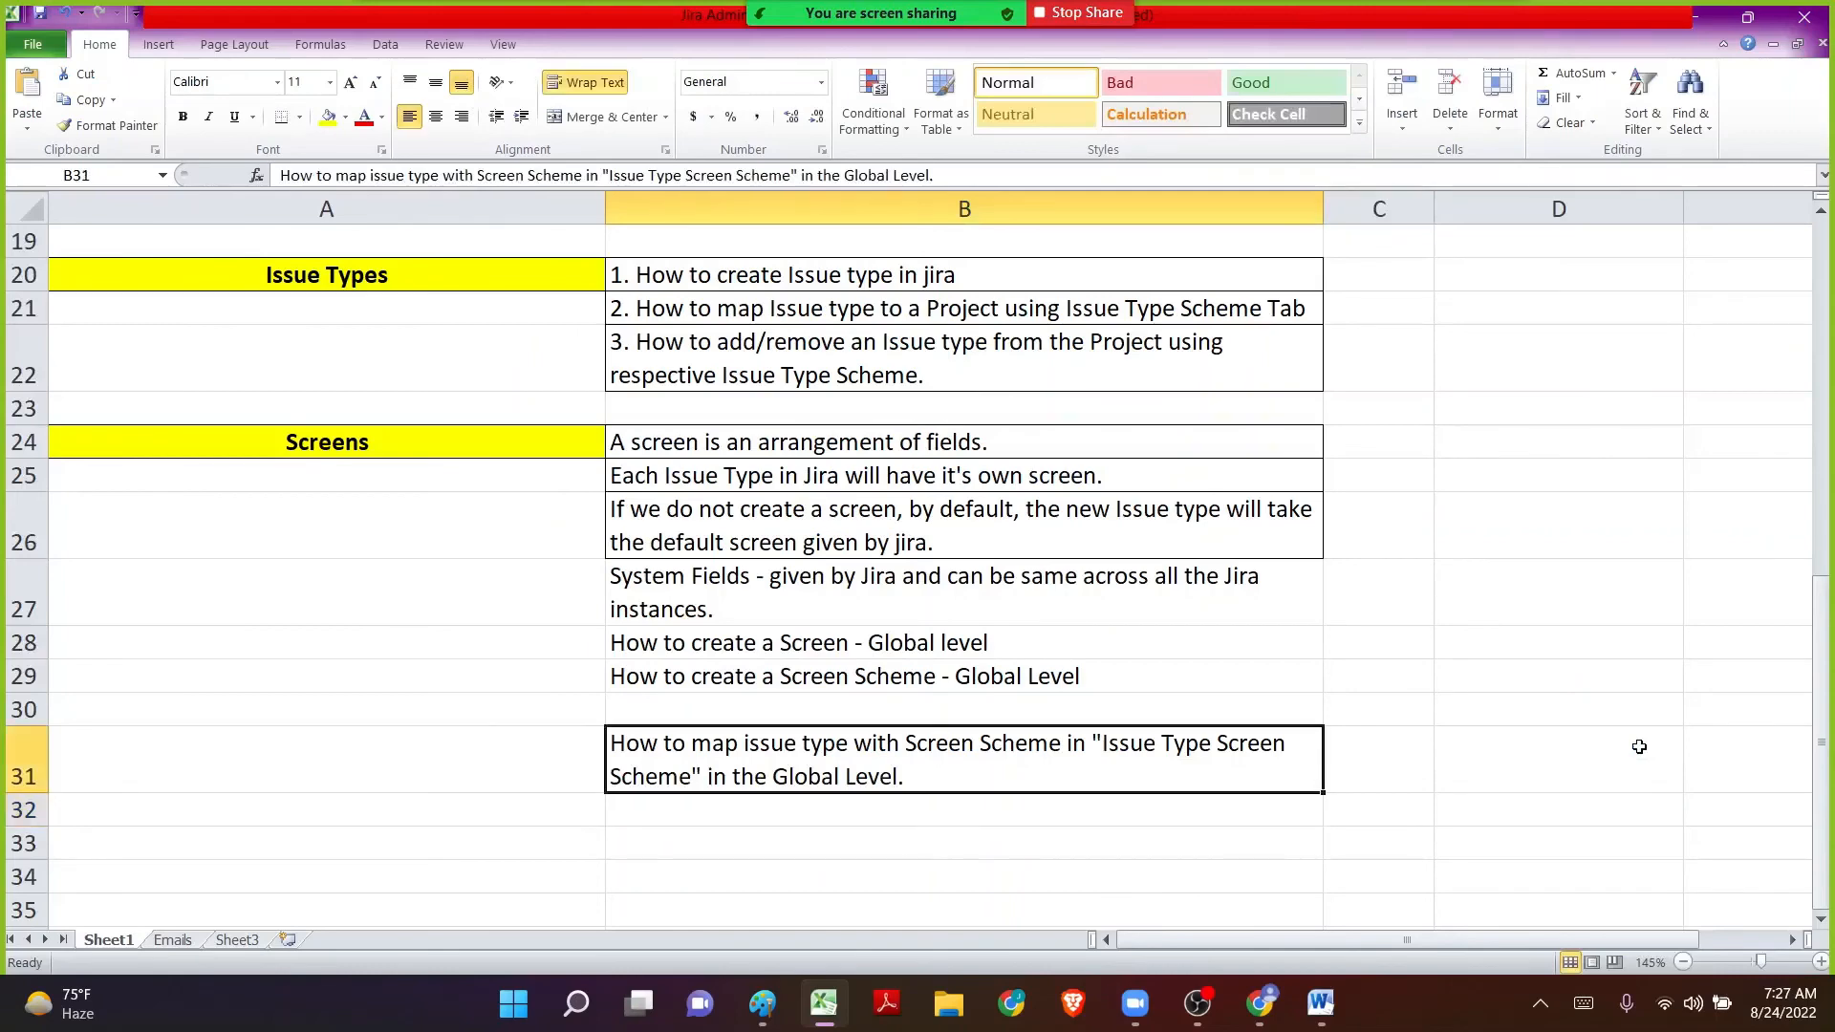
{"action": "key", "text": "ctrl+x"}
{"action": "key", "text": "Down"}
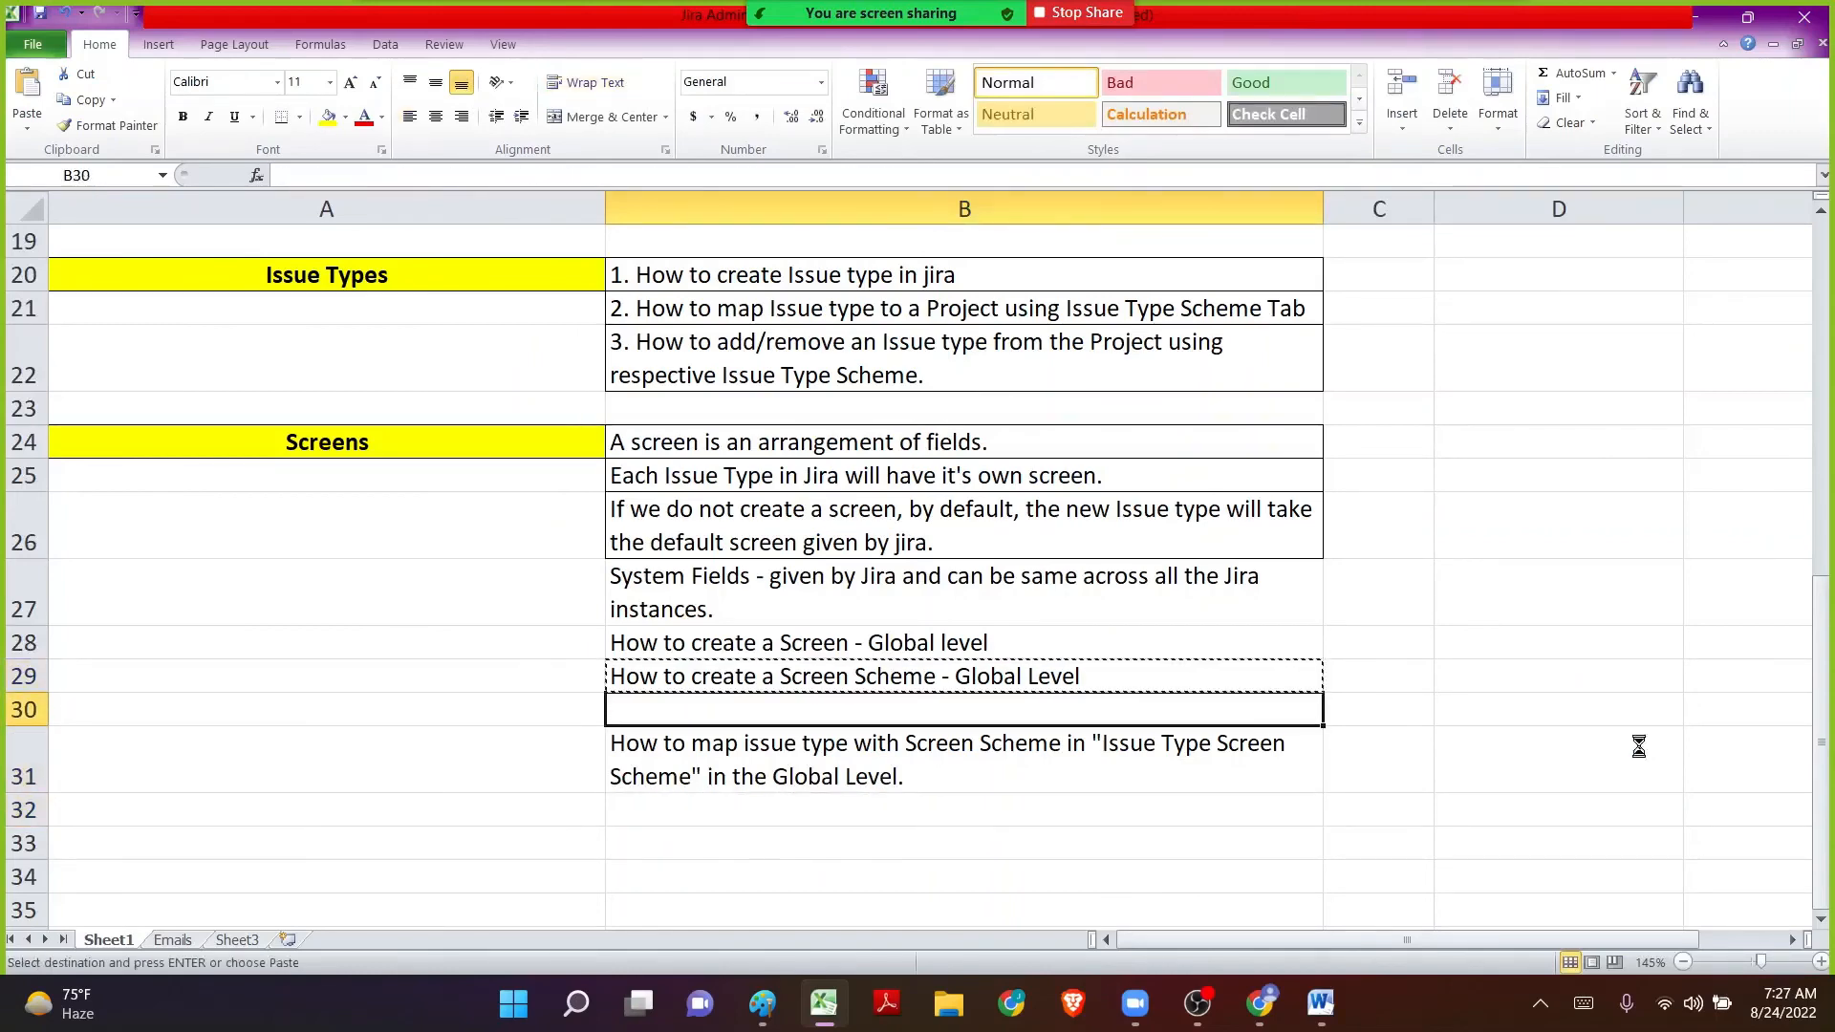
{"action": "key", "text": "ctrl+v"}
Move the note about mapping an issue type with a Screen Scheme from B31 to B32.
{"action": "key", "text": "Down"}
{"action": "key", "text": "ctrl+x"}
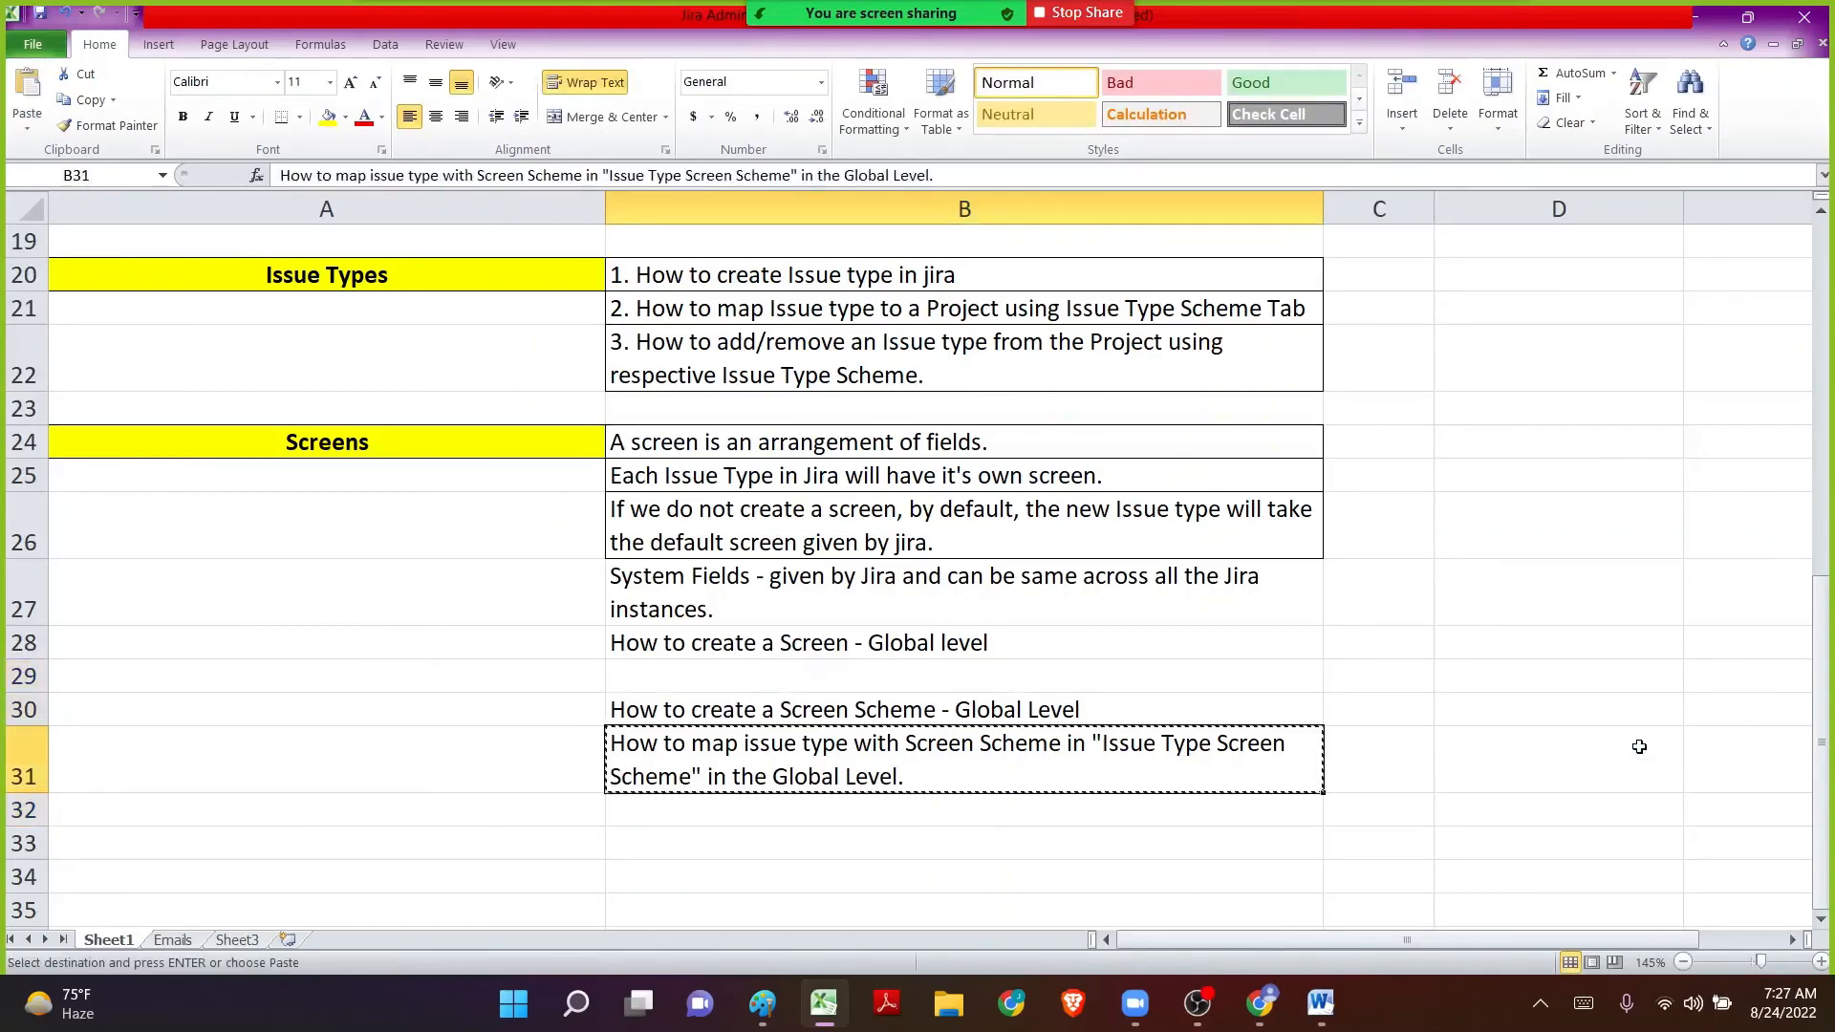
{"action": "key", "text": "Down"}
{"action": "key", "text": "ctrl+v"}
Move the definition "A screen is an arrangement of fields." from B24 to B29, under the Screen creation note.
{"action": "key", "text": "Up"}
{"action": "key", "text": "Up"}
{"action": "key", "text": "Up"}
{"action": "key", "text": "Up"}
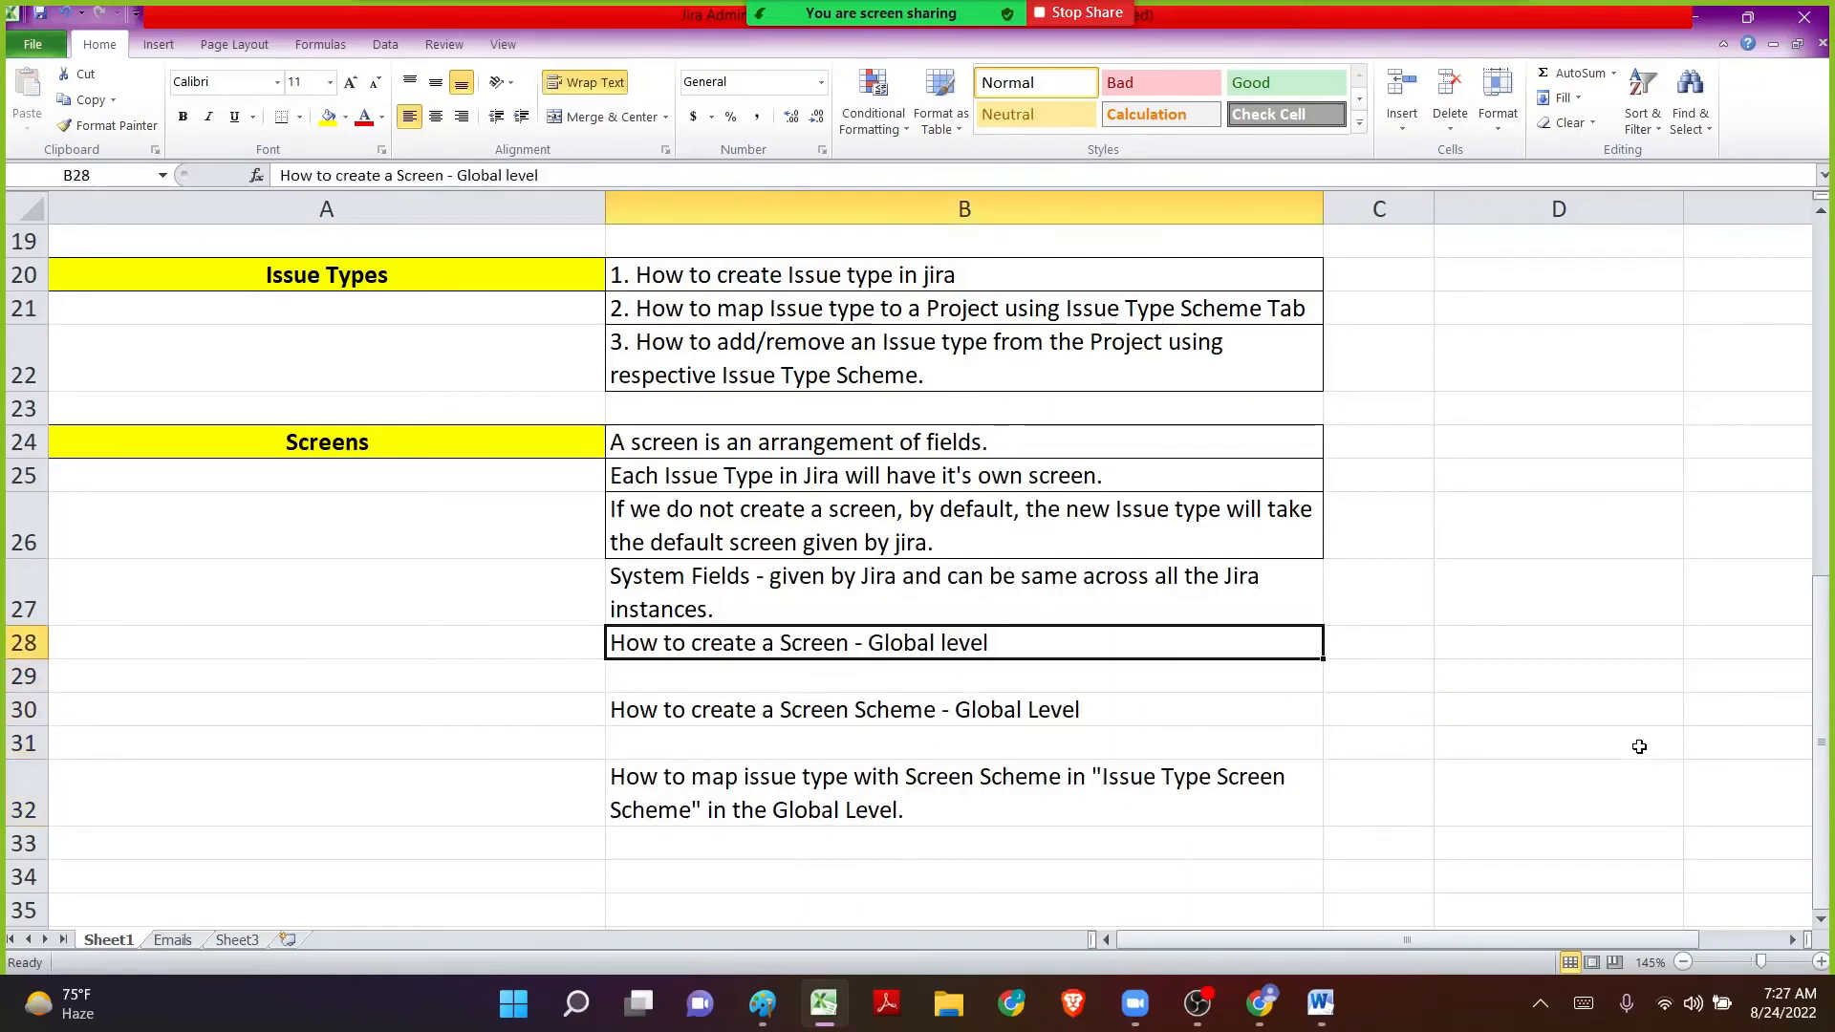
{"action": "key", "text": "Down"}
{"action": "key", "text": "Up"}
{"action": "key", "text": "Up"}
{"action": "key", "text": "Up"}
{"action": "key", "text": "Up"}
{"action": "key", "text": "Up"}
{"action": "key", "text": "Up"}
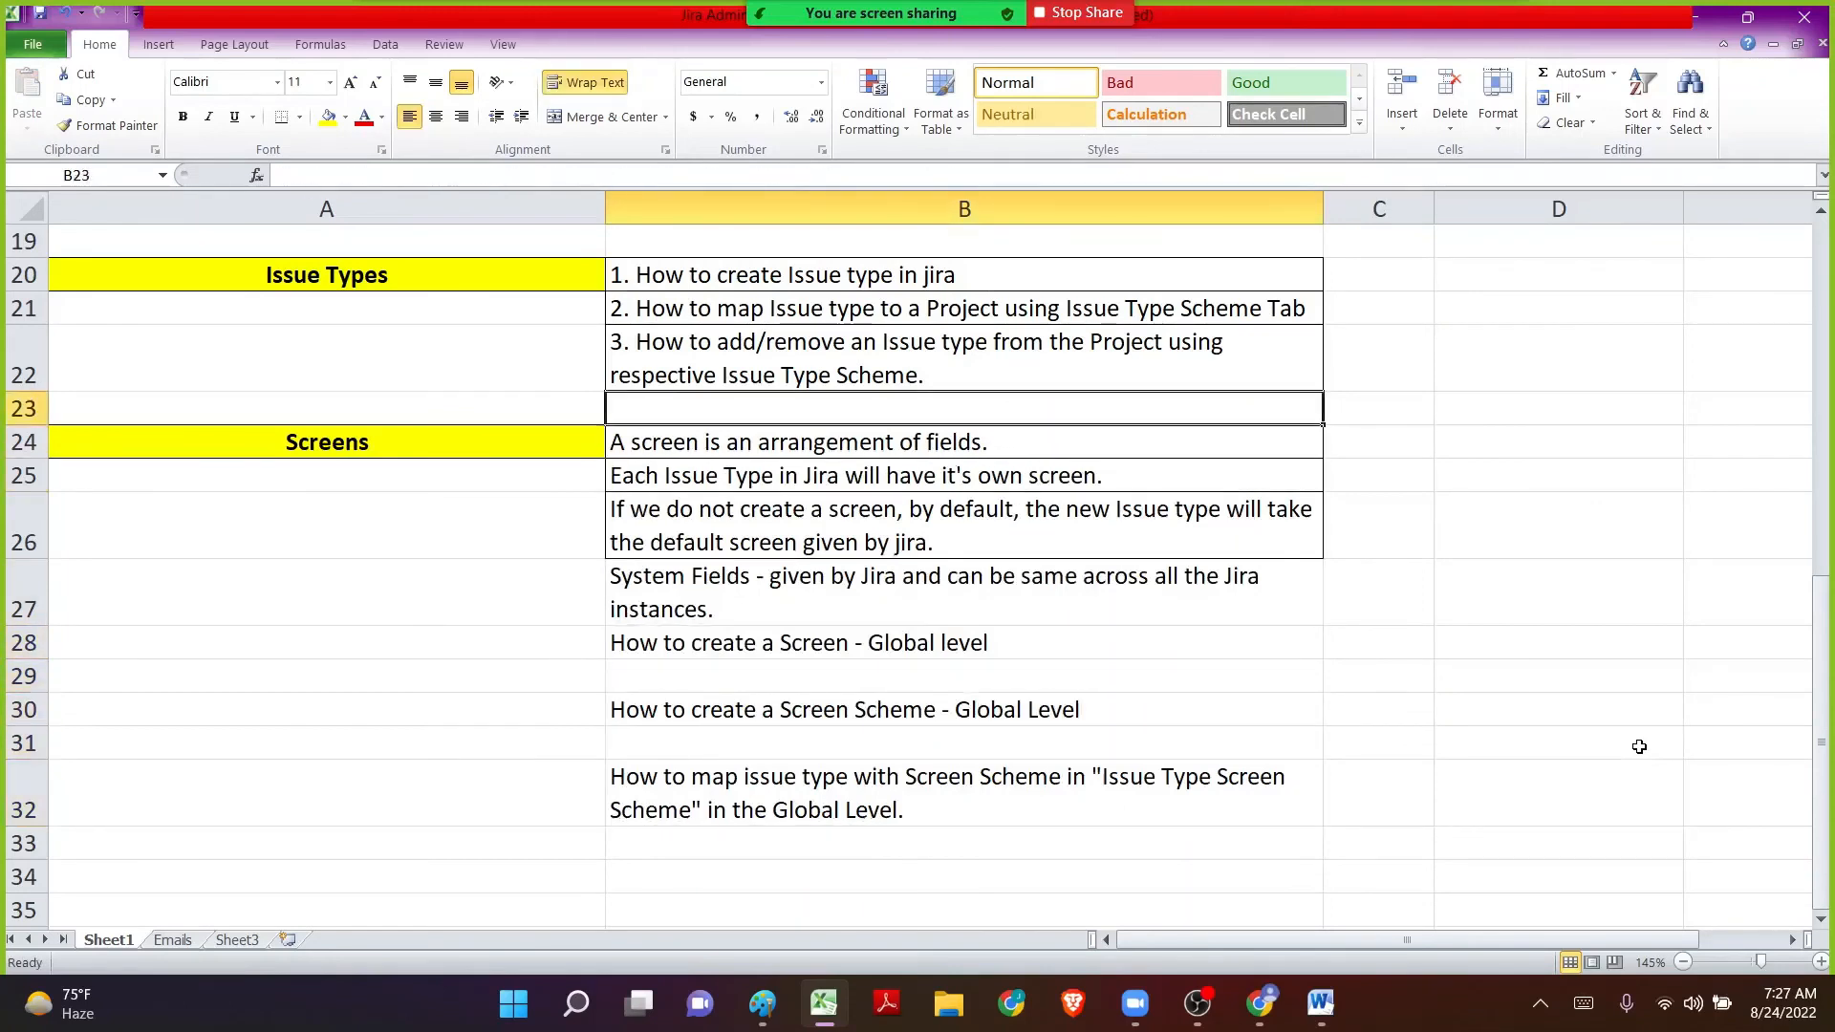
{"action": "key", "text": "Down"}
{"action": "key", "text": "ctrl+x"}
{"action": "key", "text": "Down"}
{"action": "key", "text": "Down"}
{"action": "key", "text": "Down"}
{"action": "key", "text": "Down"}
{"action": "key", "text": "Down"}
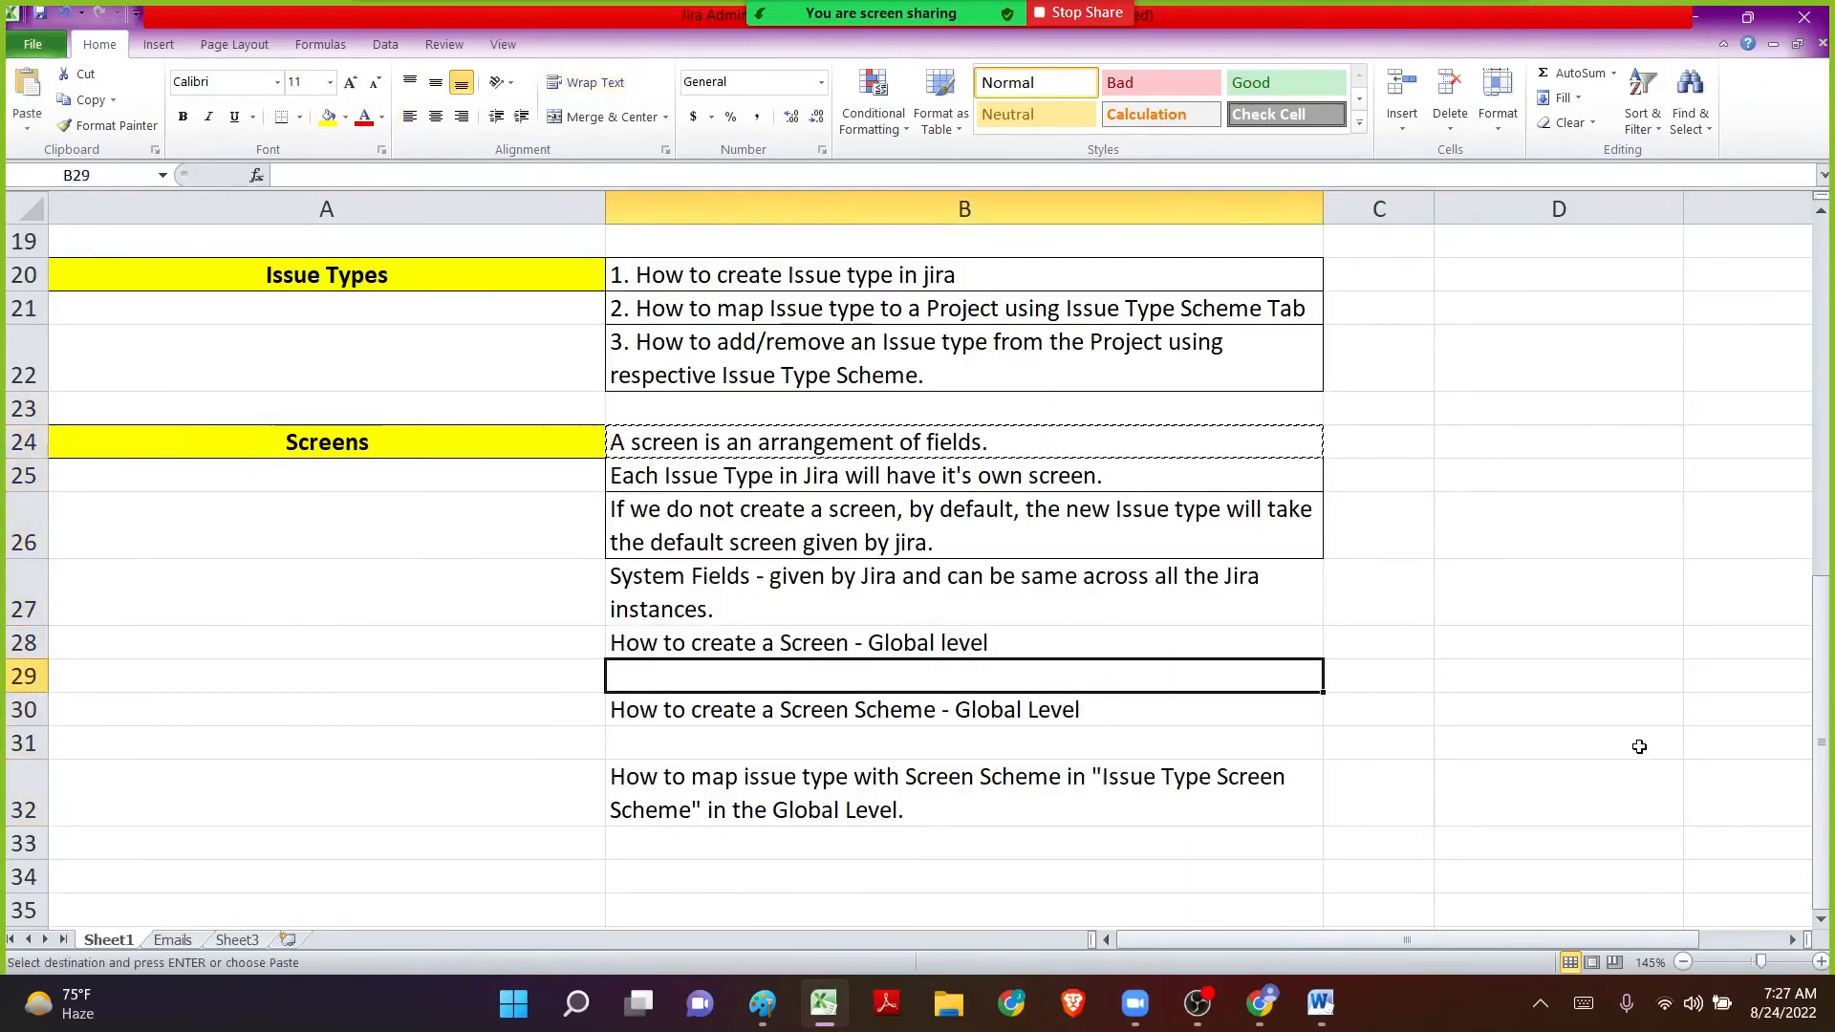
{"action": "key", "text": "ctrl+v"}
Shade the Screen creation note and its definition in B28:B29 with a tan fill.
{"action": "key", "text": "shift+Up"}
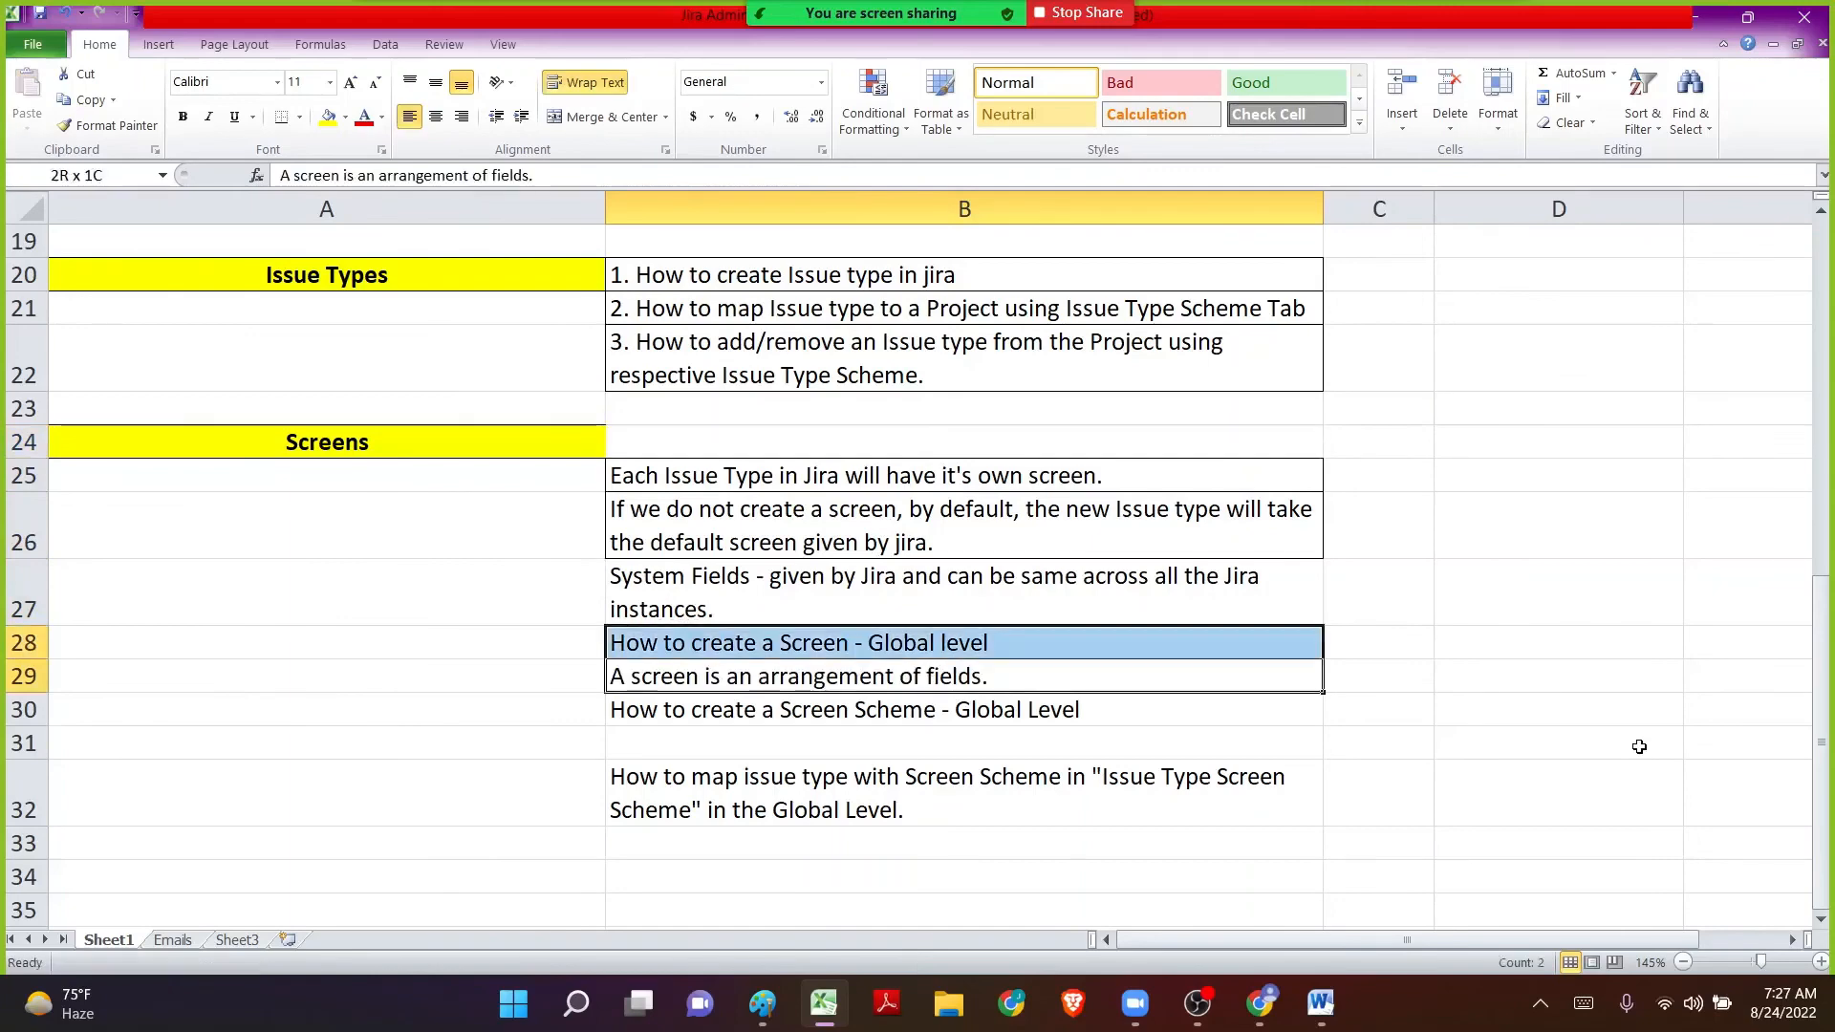
{"action": "left_click", "coordinate": [346, 117]}
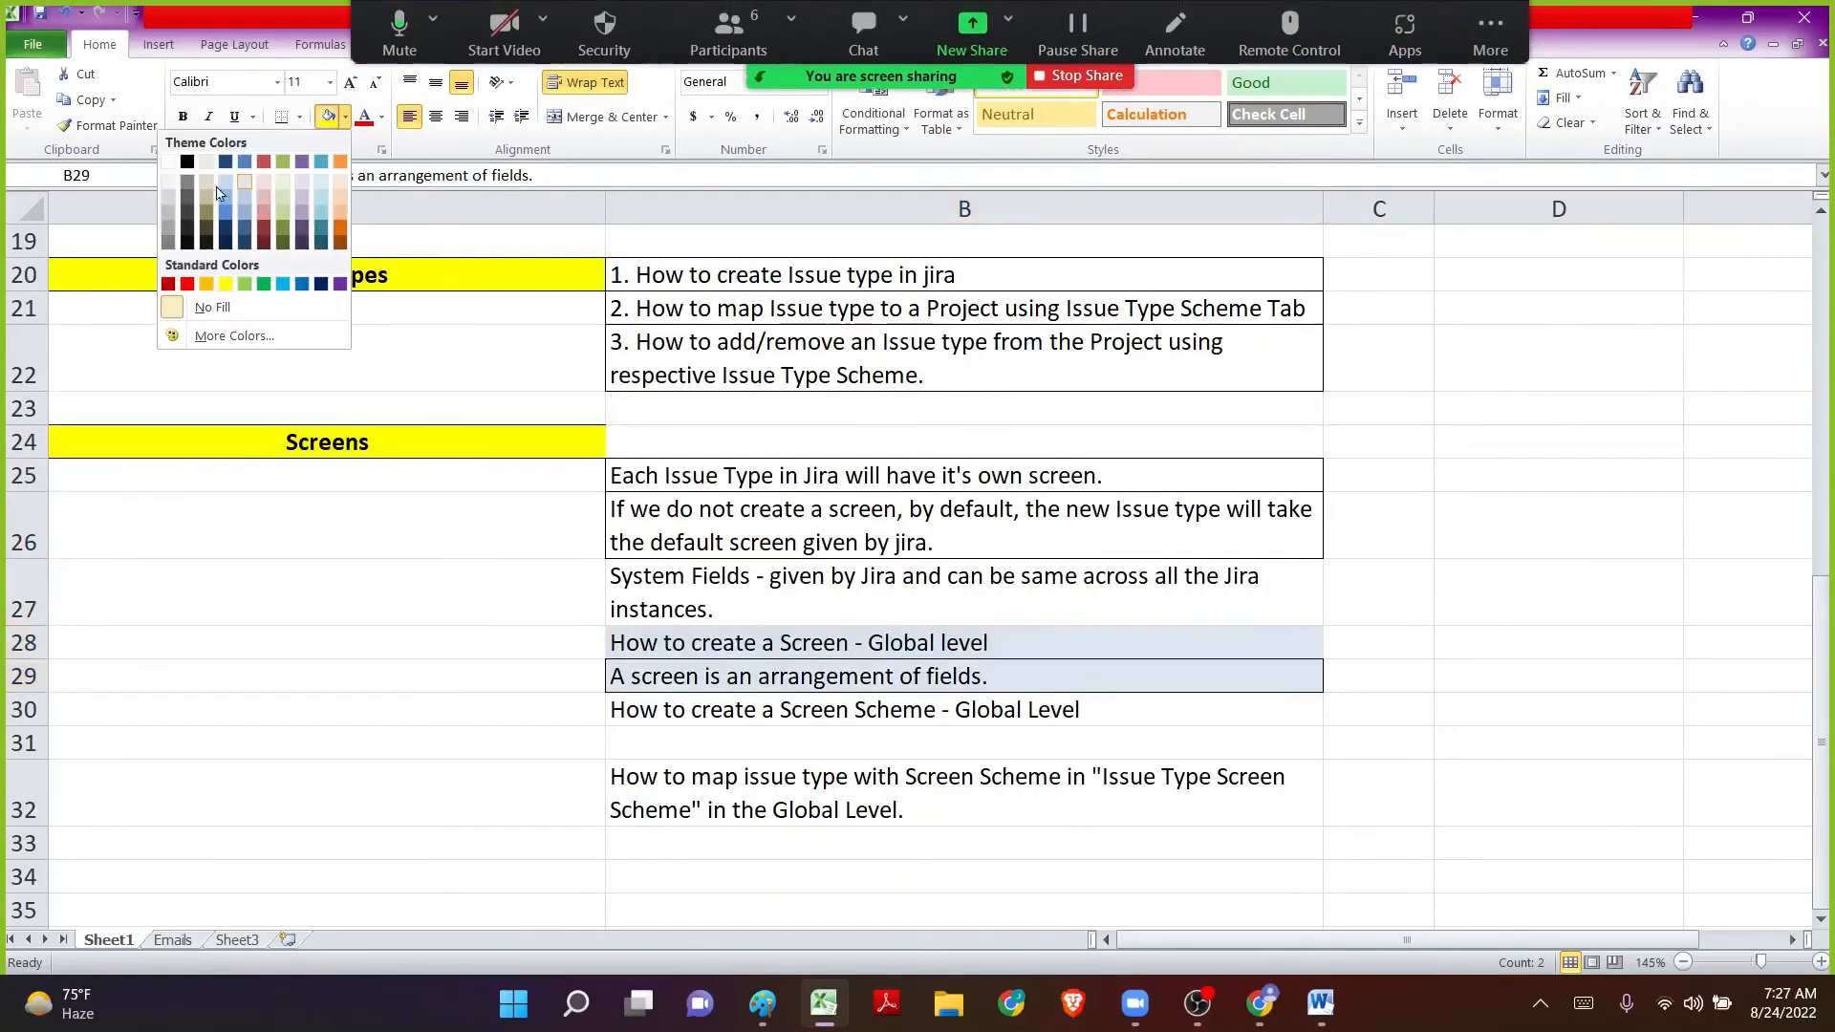
{"action": "left_click", "coordinate": [187, 210]}
Enter the definition "Screen Scheme is a place where we can map Issue operations with Screens" in B31.
{"action": "left_click", "coordinate": [705, 712]}
{"action": "left_click", "coordinate": [708, 751]}
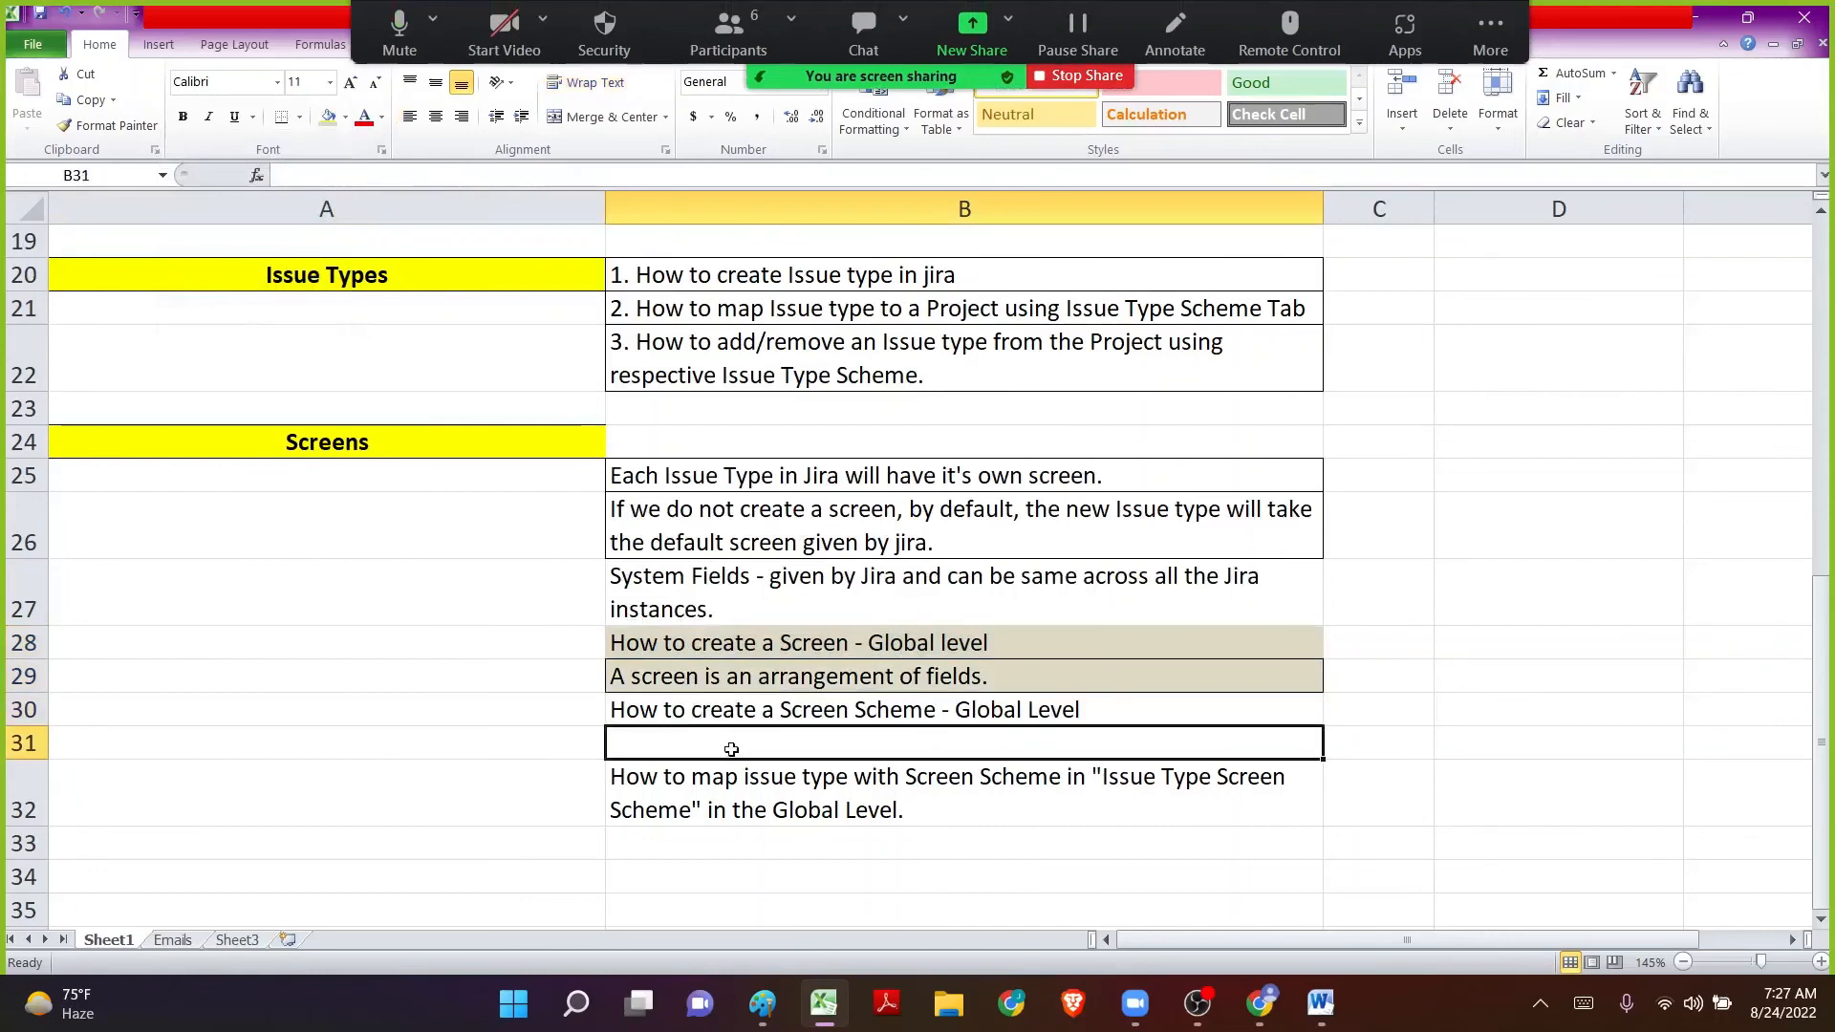
{"action": "type", "text": "Scr"}
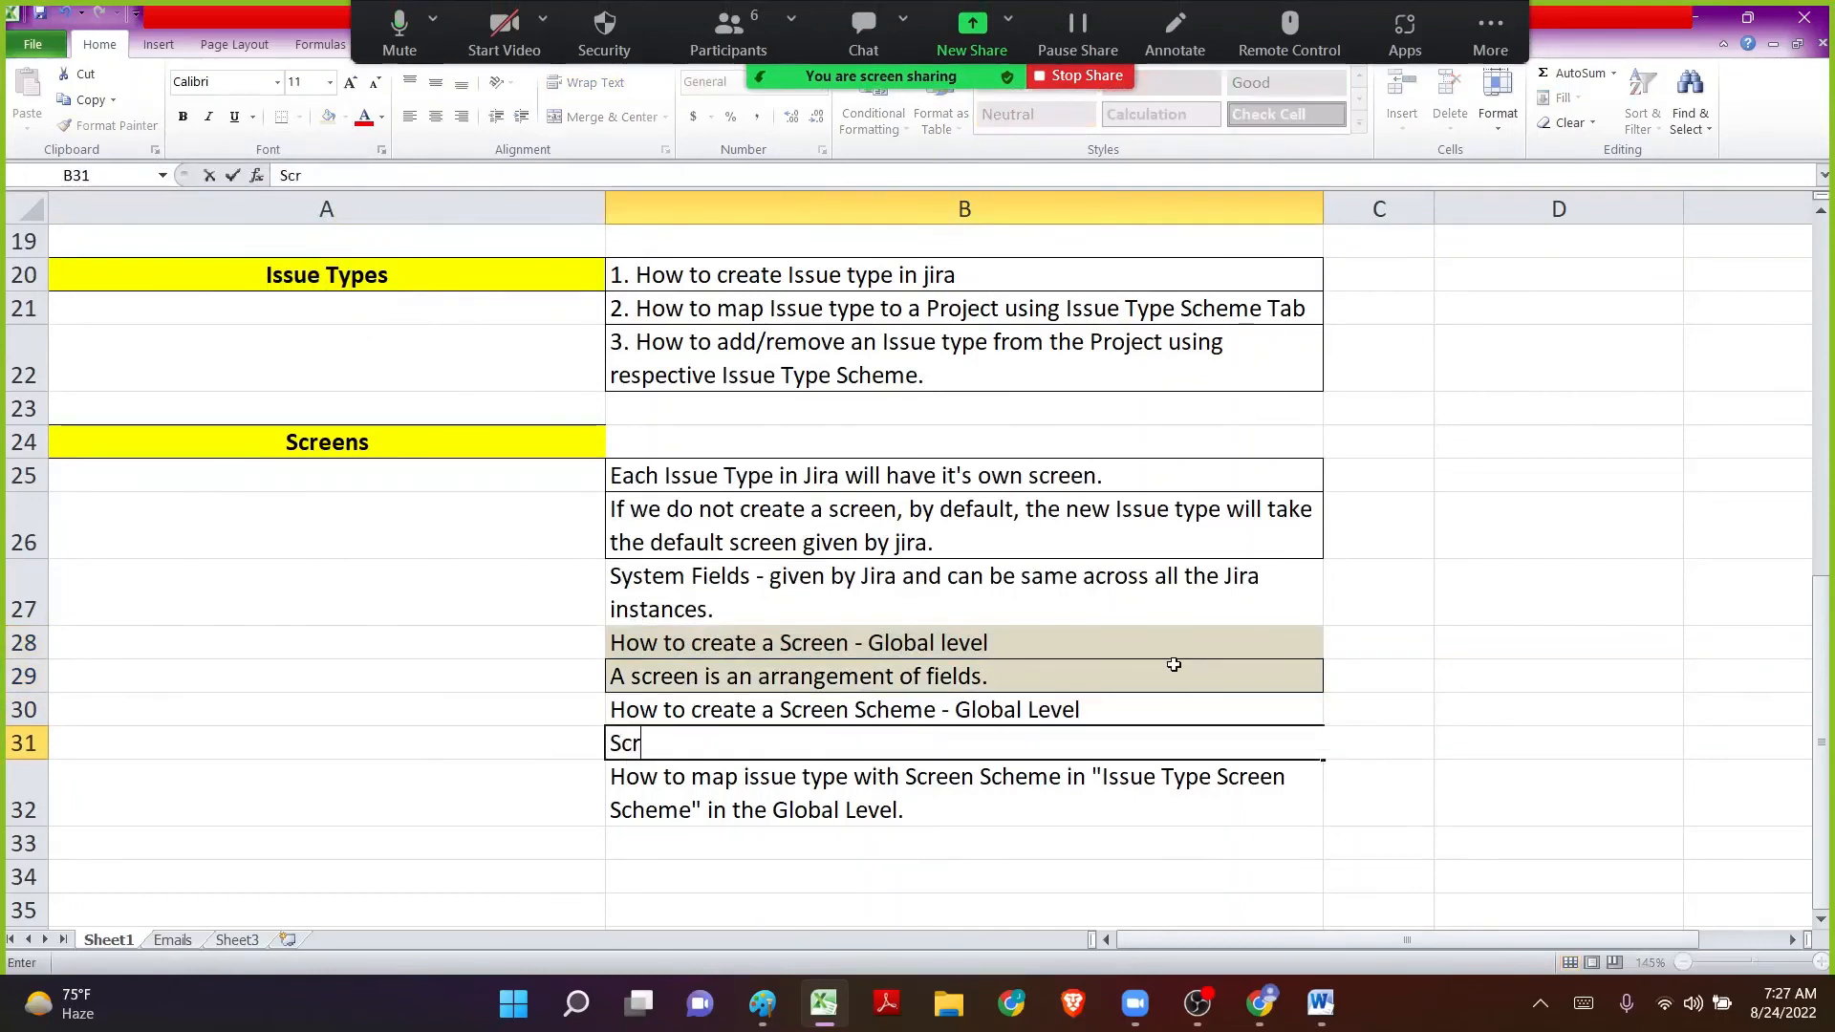
{"action": "type", "text": "een Scheme i"}
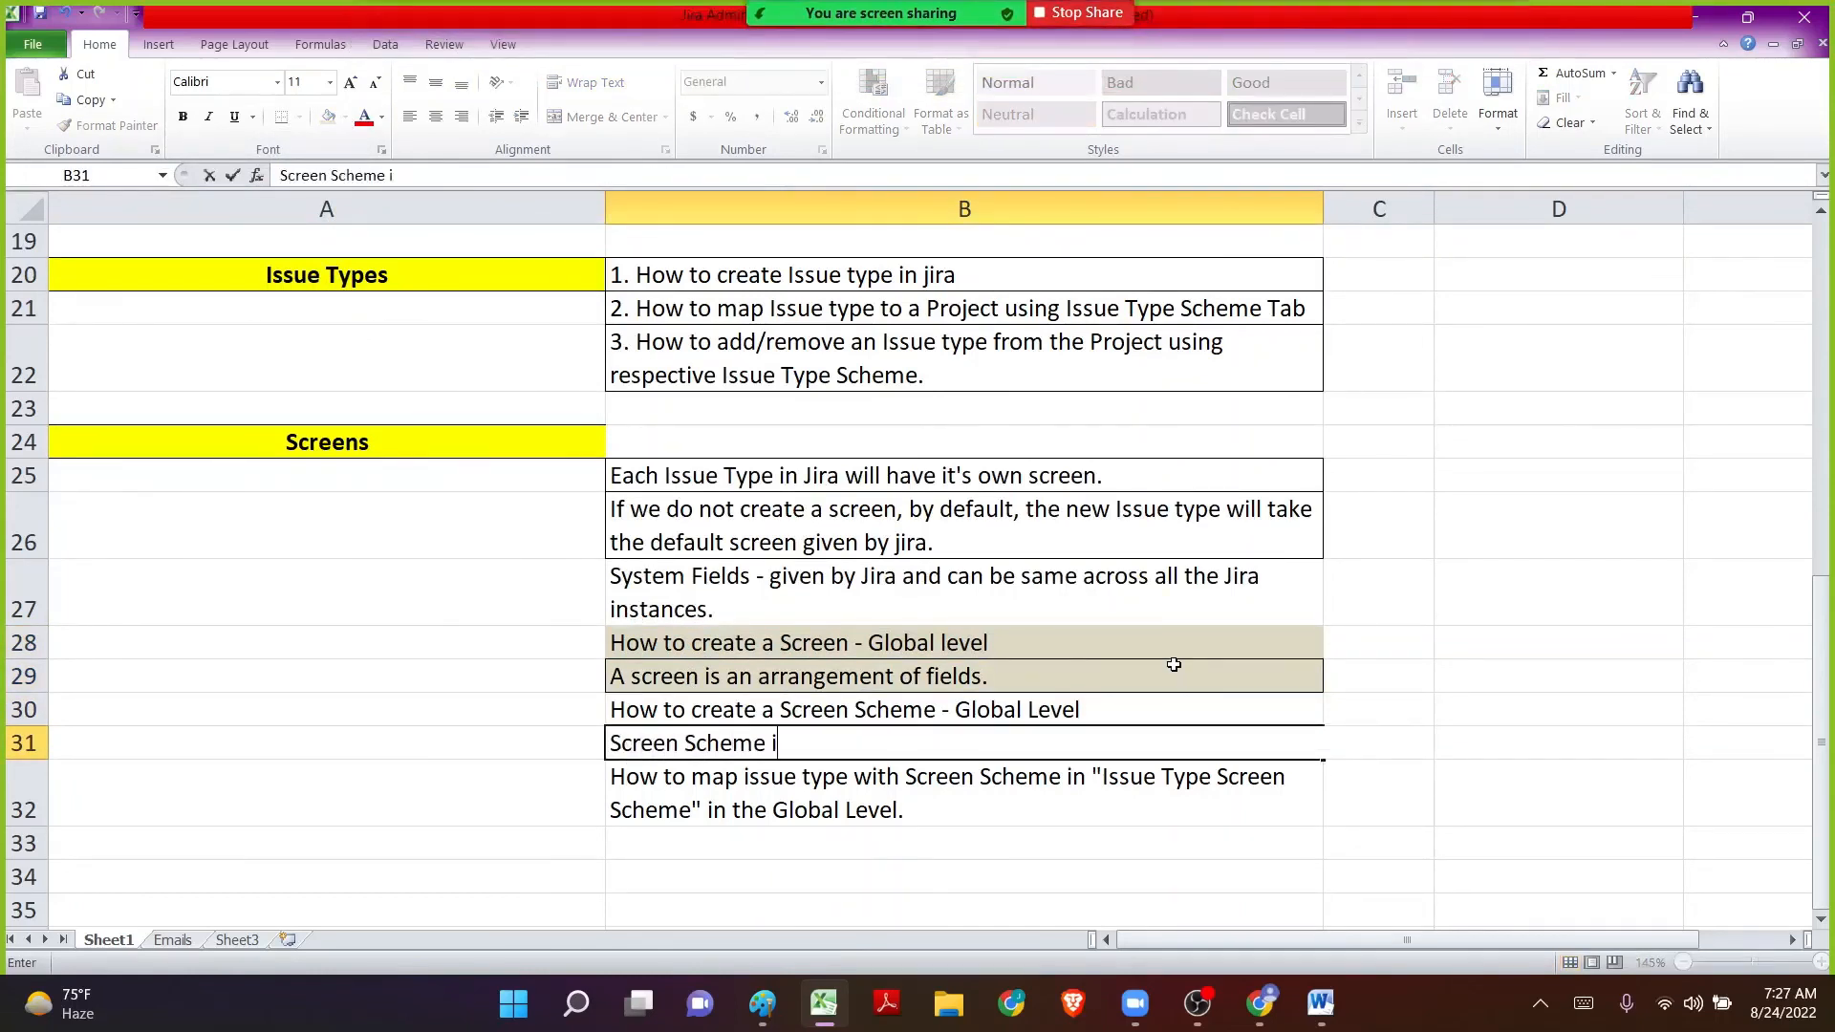
{"action": "type", "text": "s a place whe"}
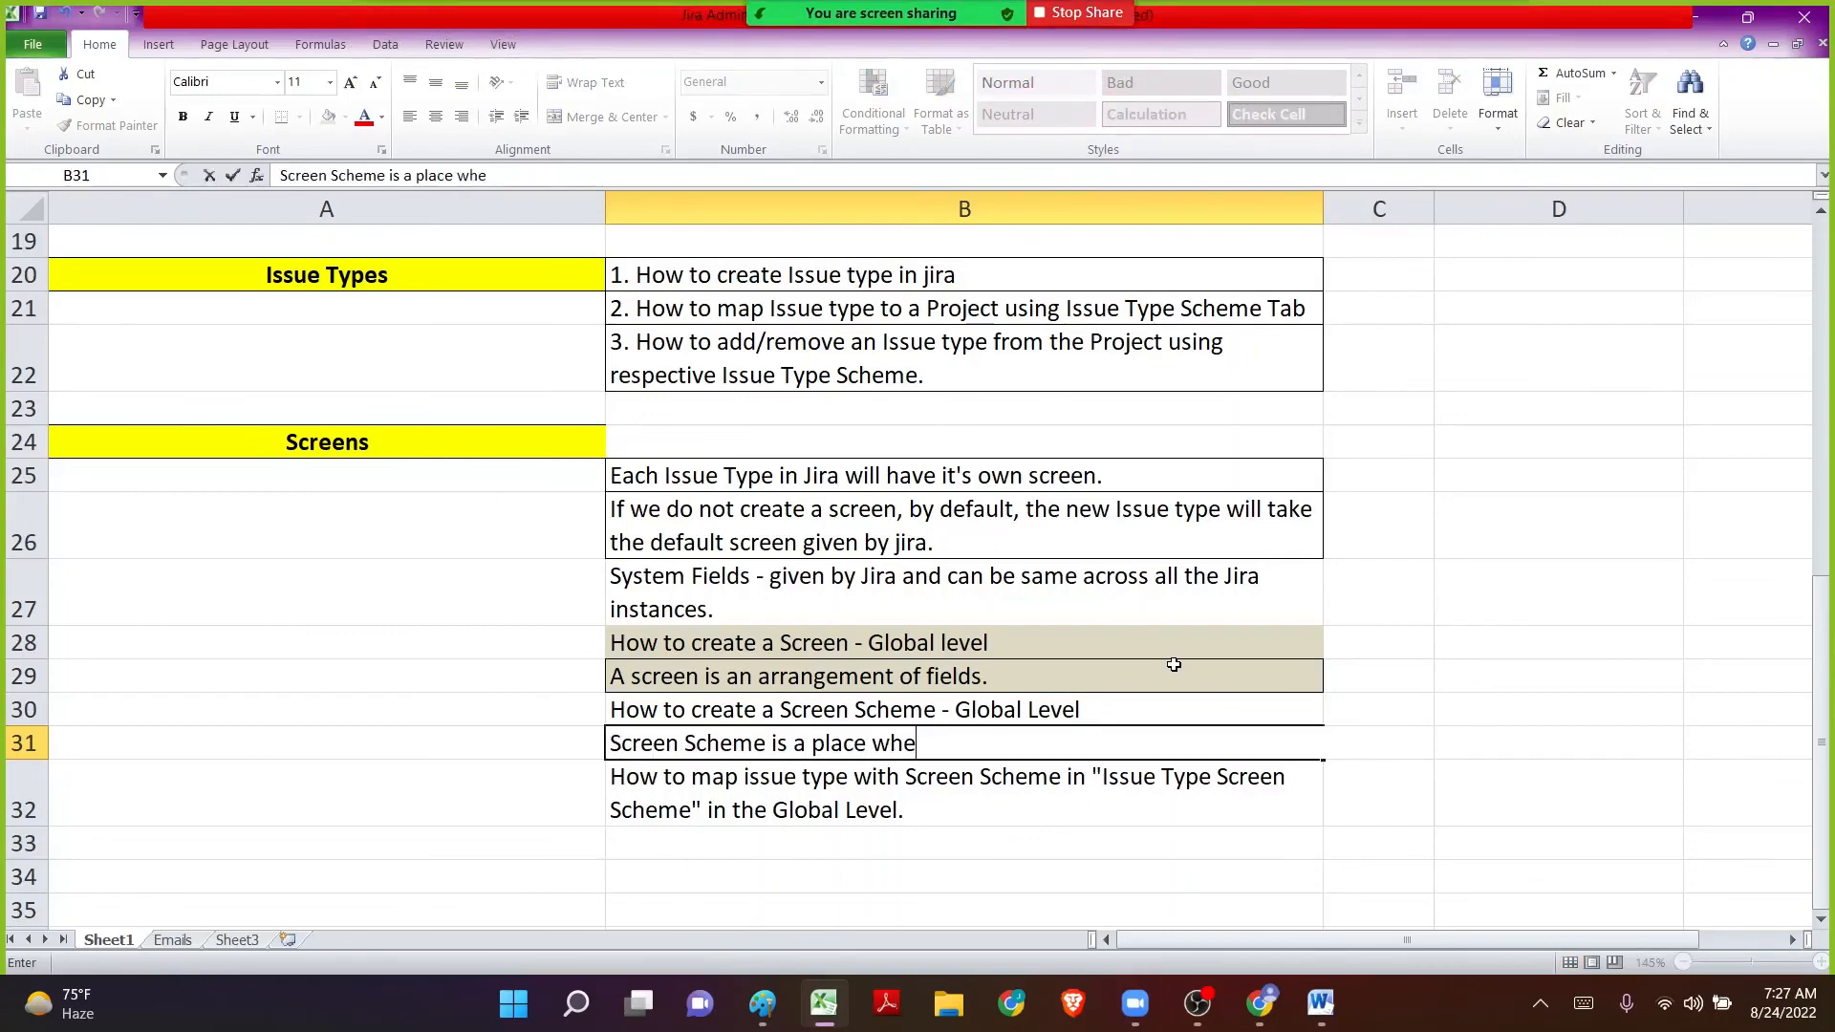
{"action": "type", "text": "re we cn "}
{"action": "type", "text": "n "}
{"action": "type", "text": "m"}
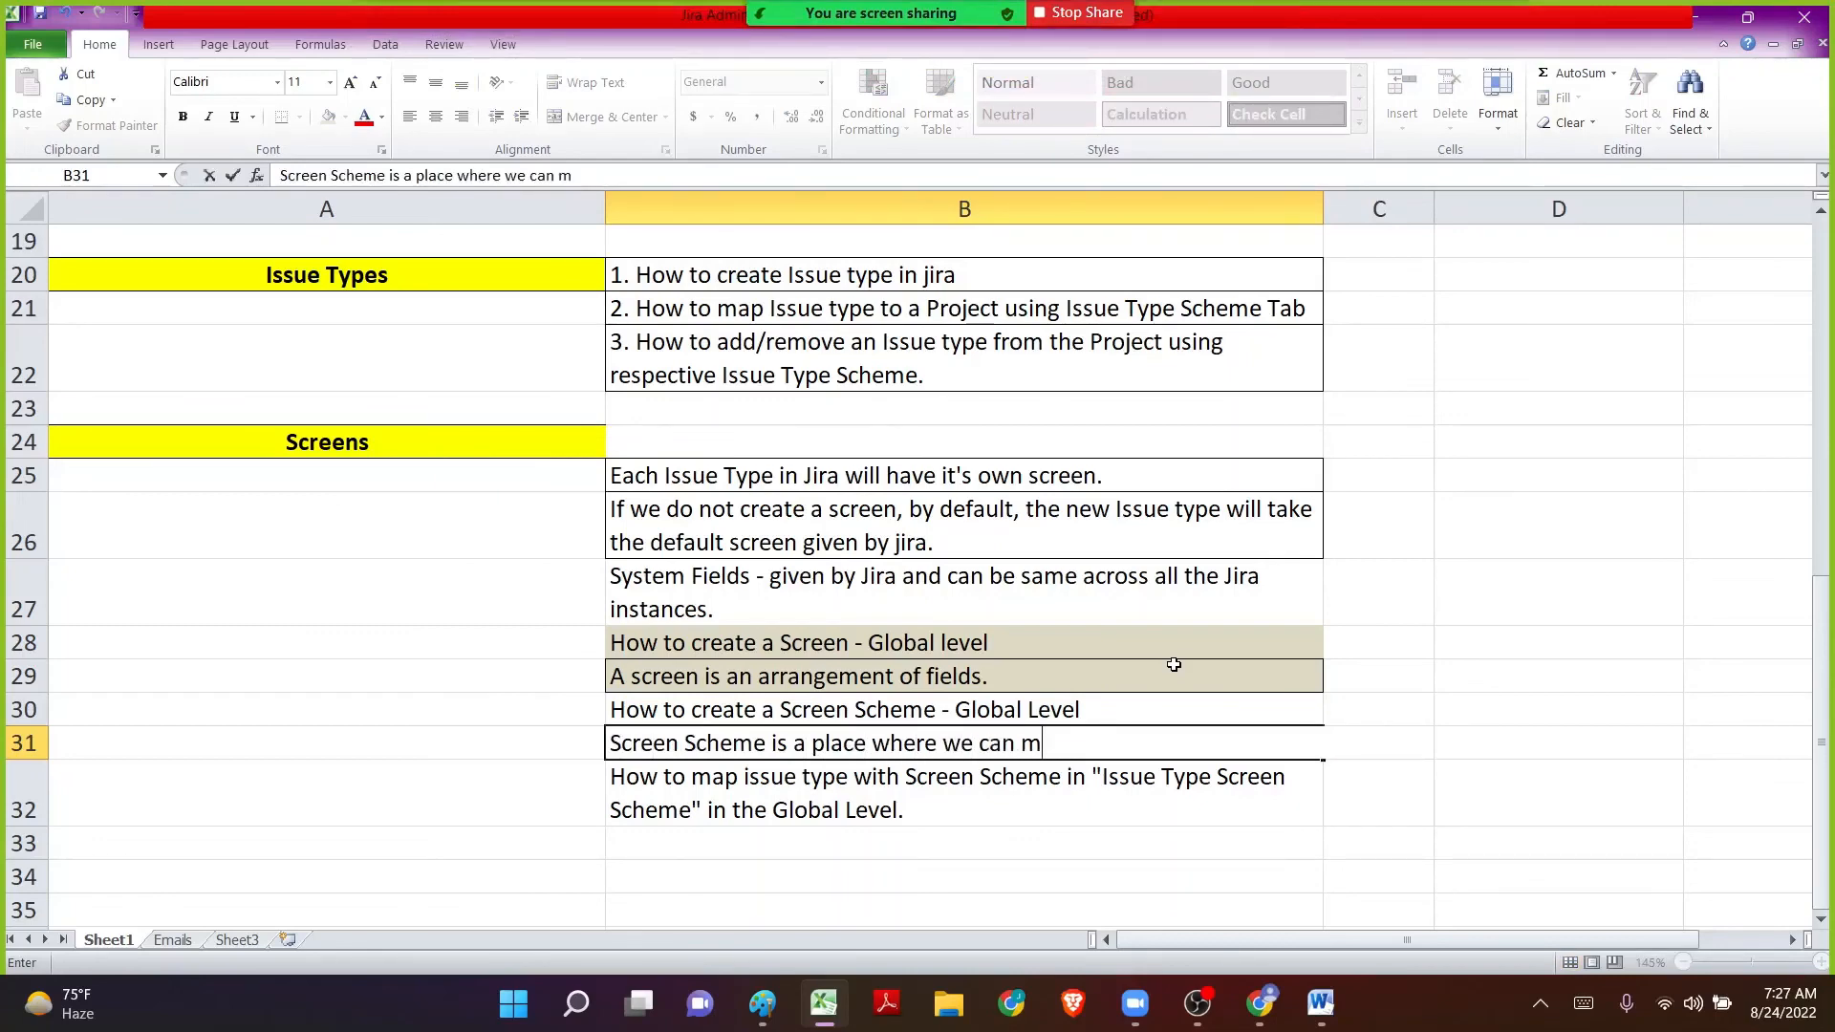
{"action": "type", "text": "ap Issue ope"}
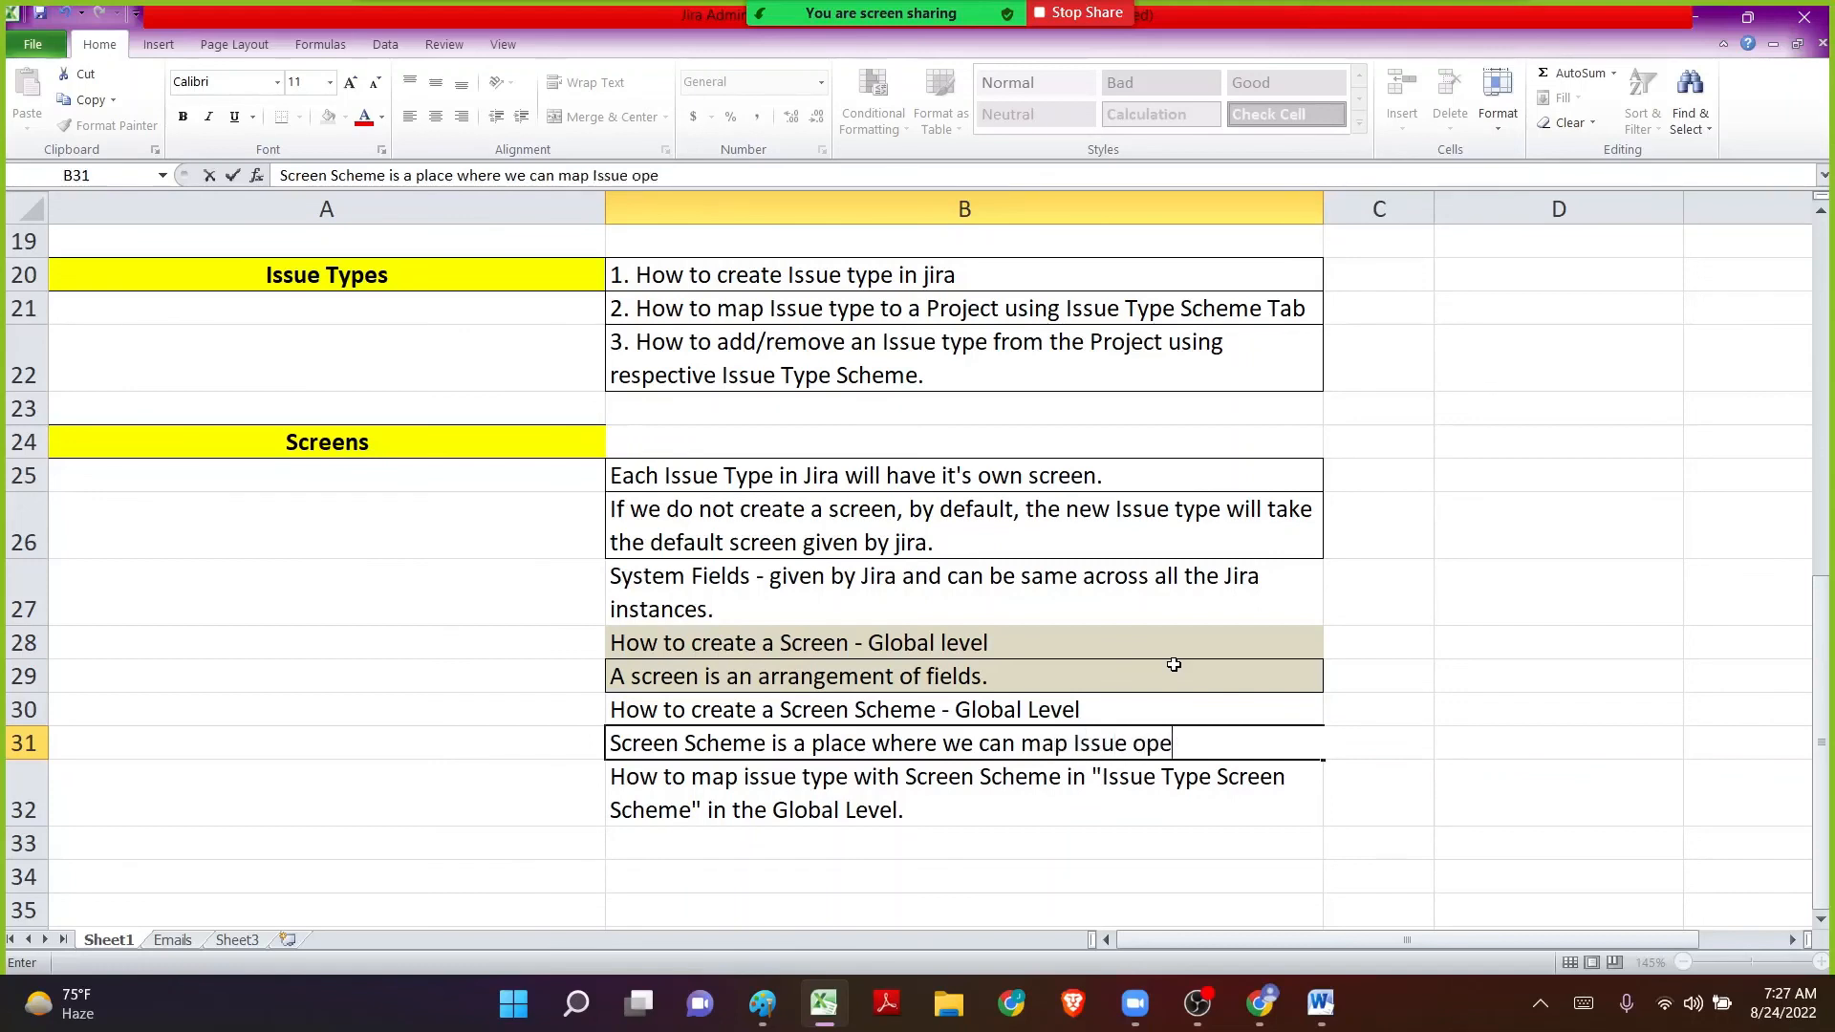
{"action": "type", "text": "rations "}
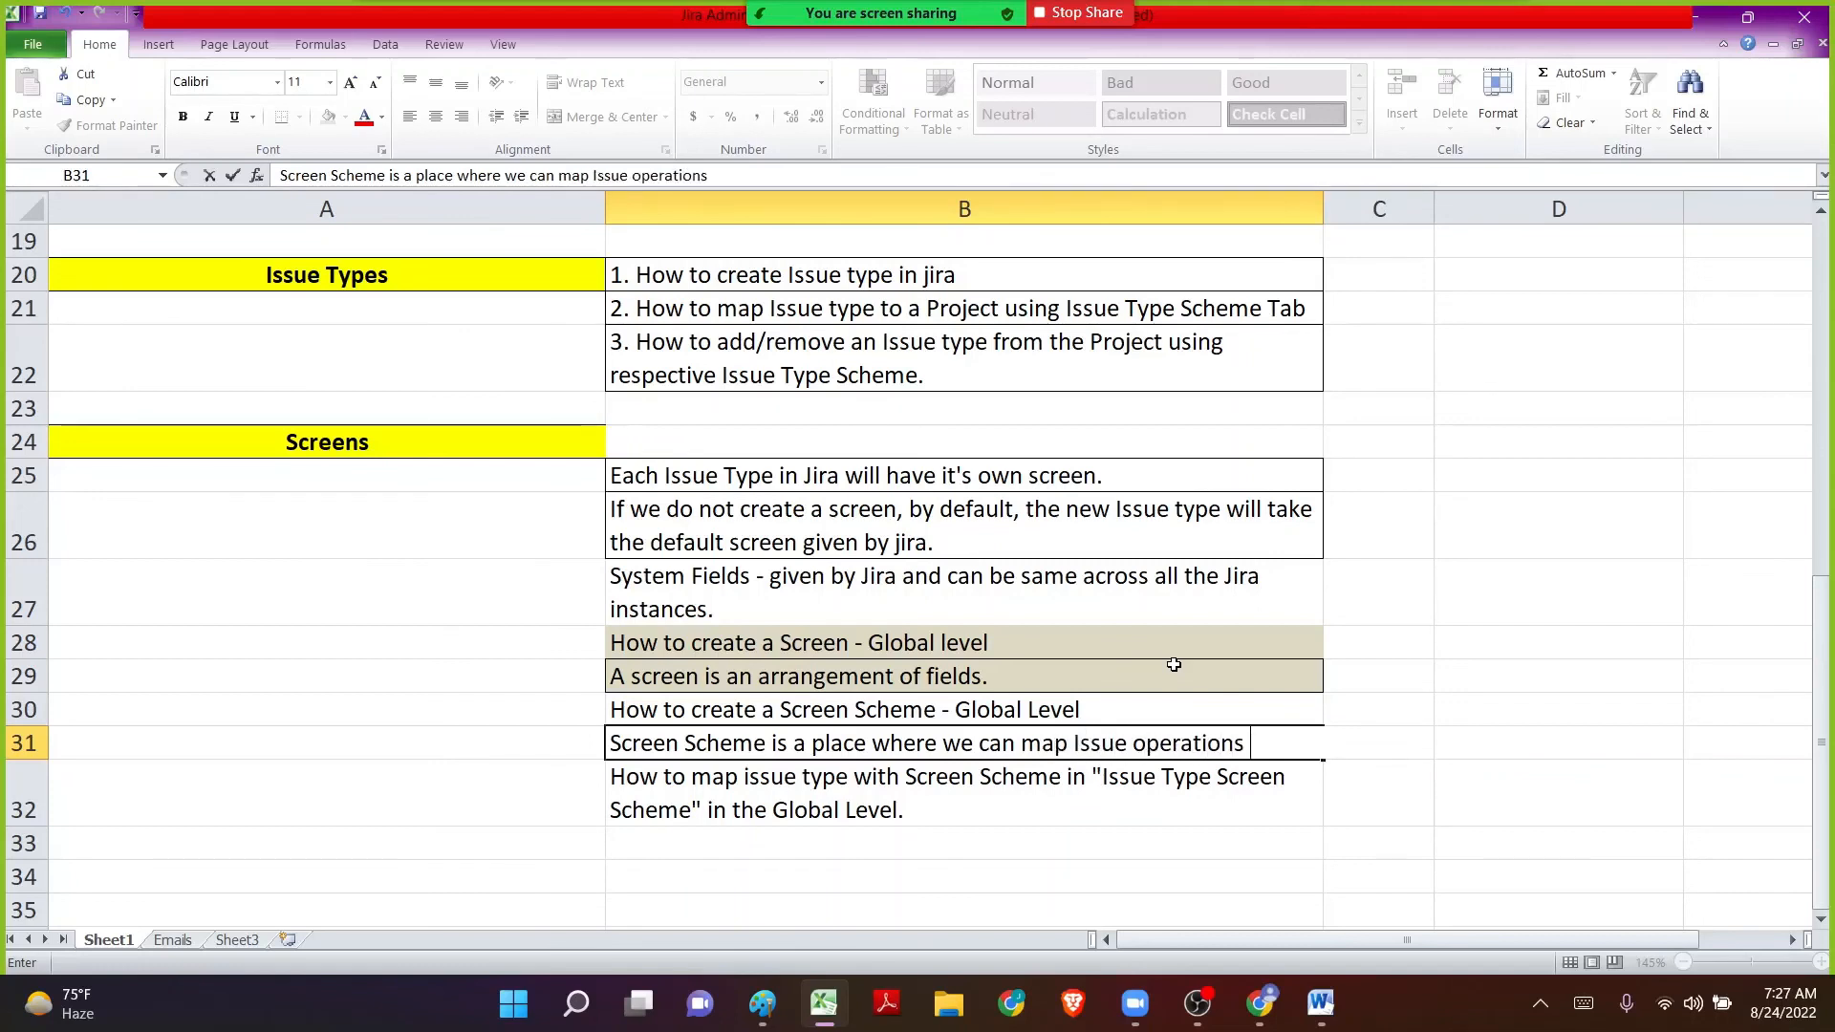
{"action": "type", "text": "with Scfee"}
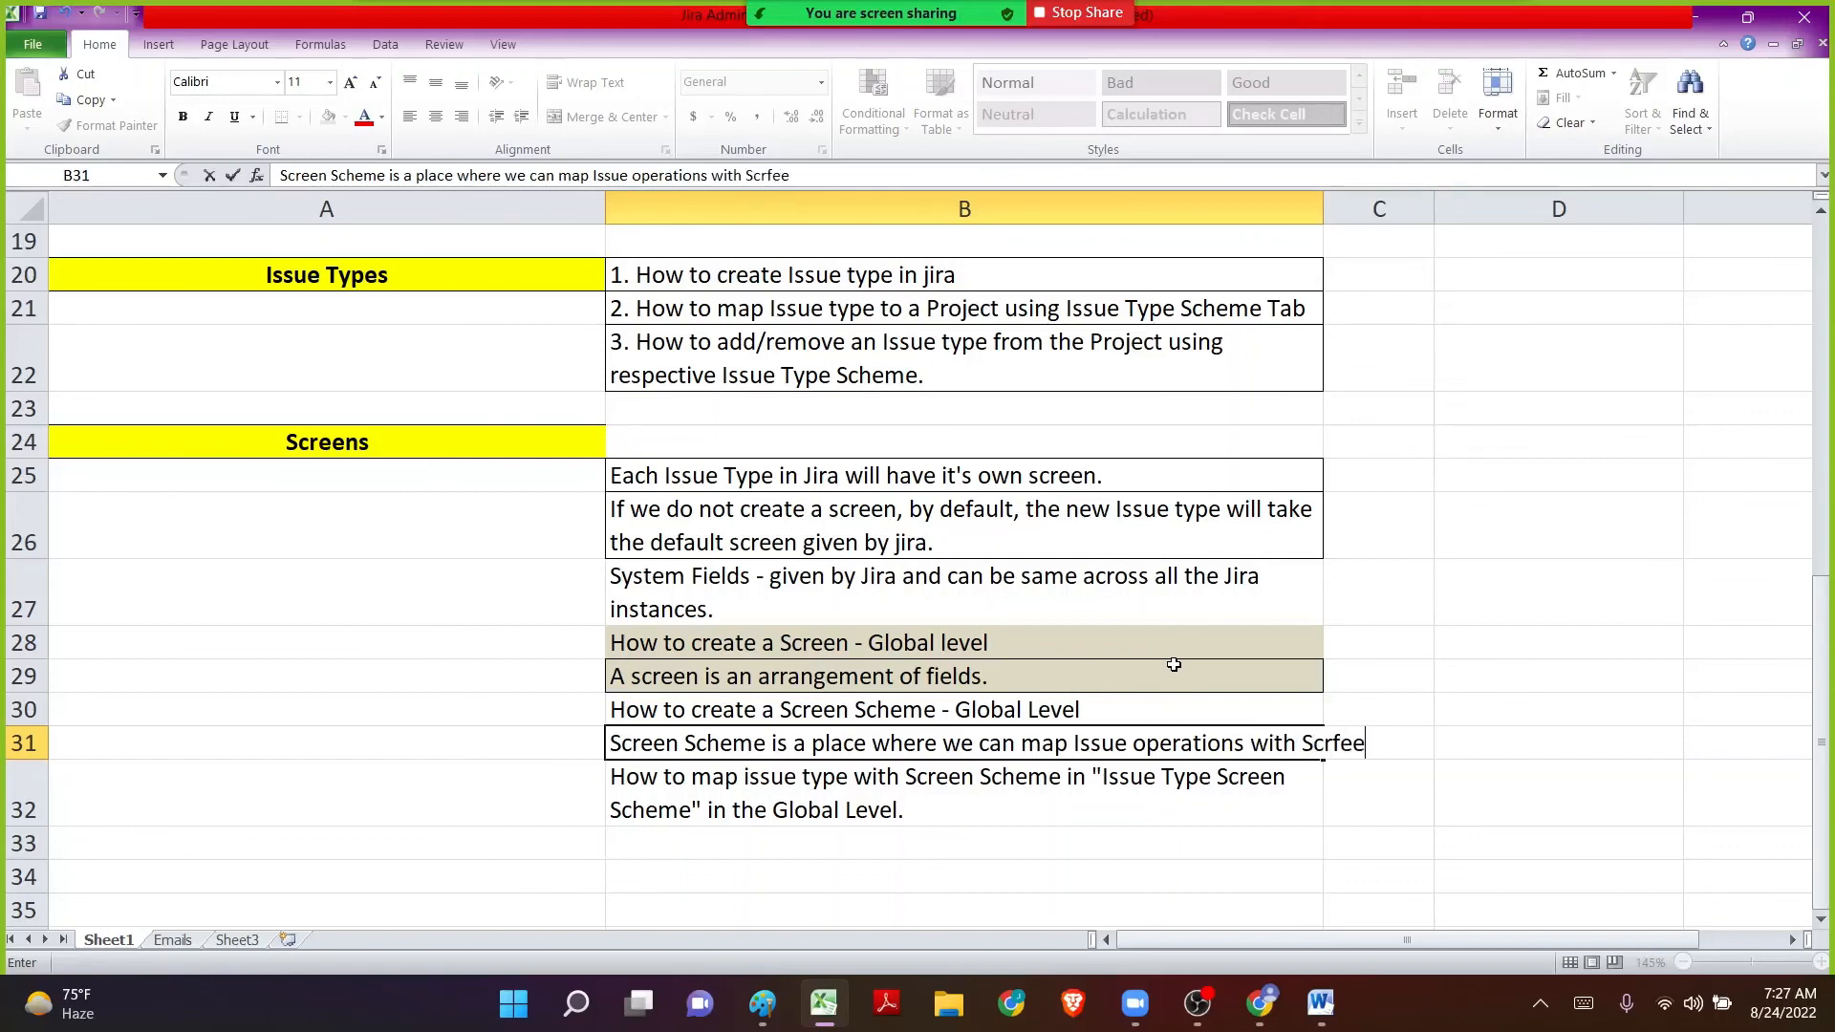
{"action": "key", "text": "BackSpace"}
{"action": "key", "text": "BackSpace"}
{"action": "key", "text": "BackSpace"}
{"action": "type", "text": "reens"}
{"action": "key", "text": "Return"}
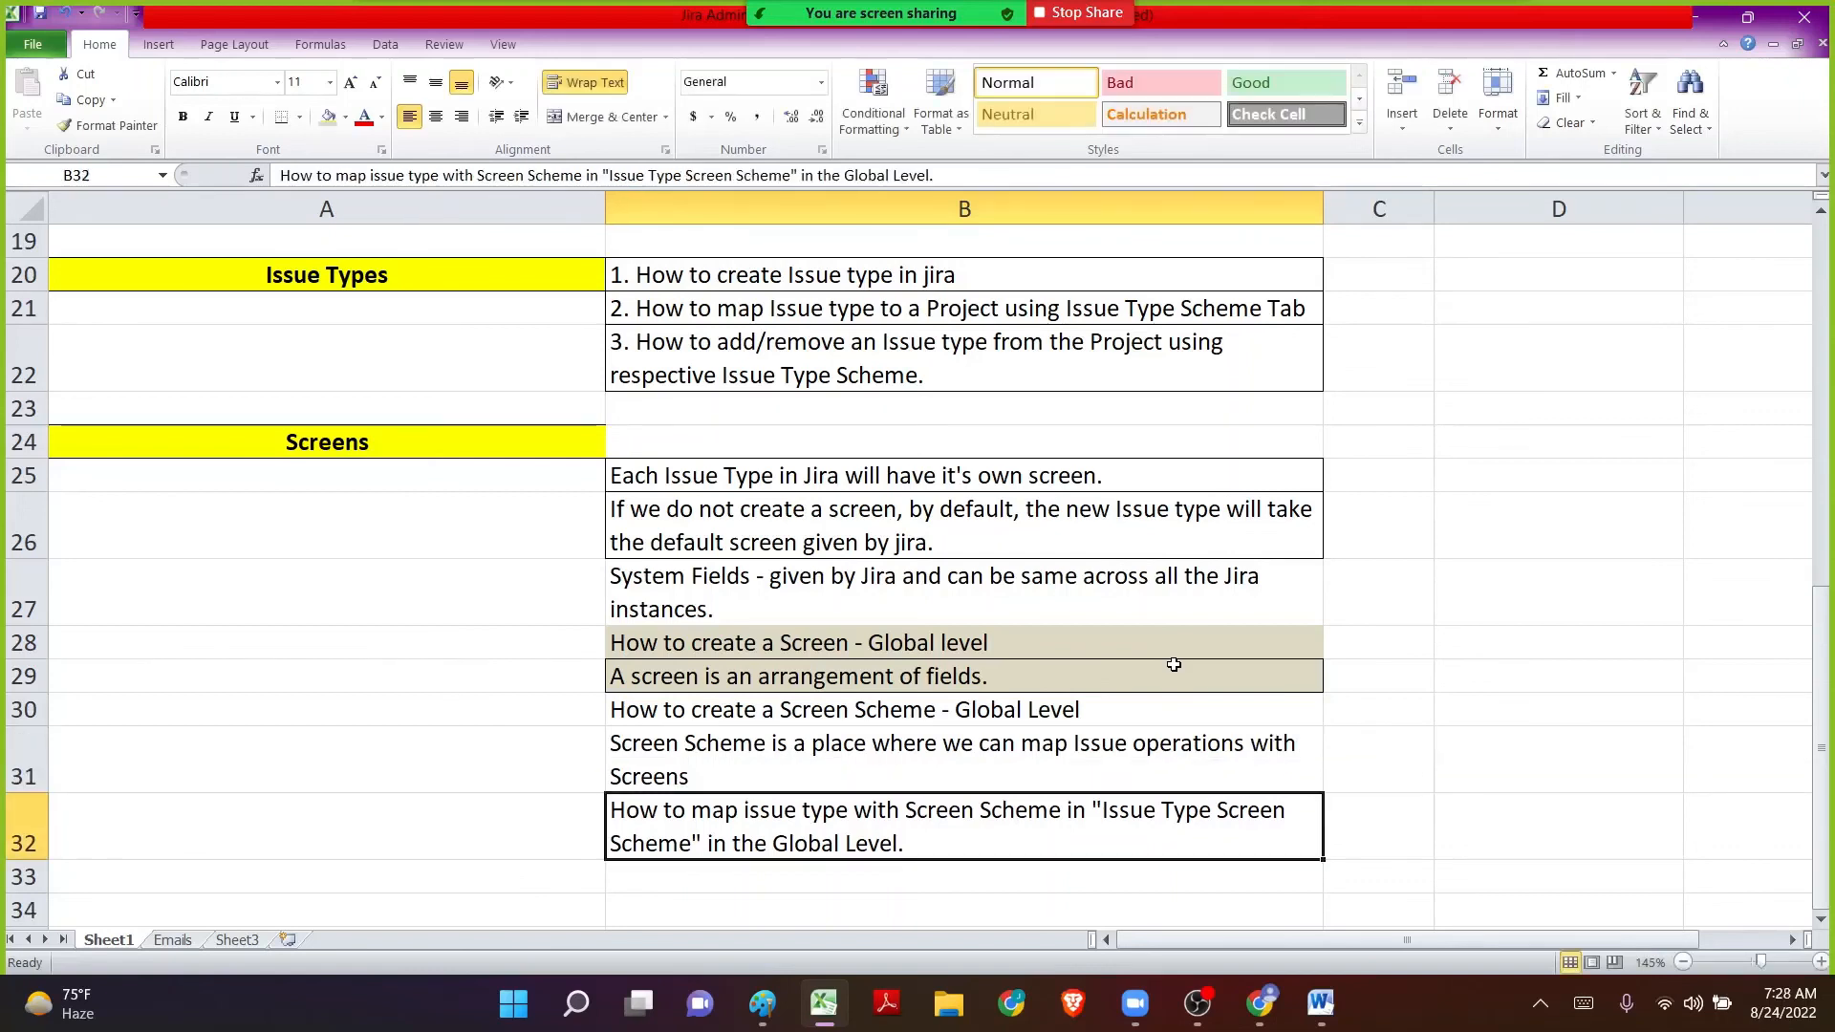
Move the note about mapping an issue type with a Screen Scheme from B32 to B33.
{"action": "key", "text": "ctrl+x"}
{"action": "key", "text": "Down"}
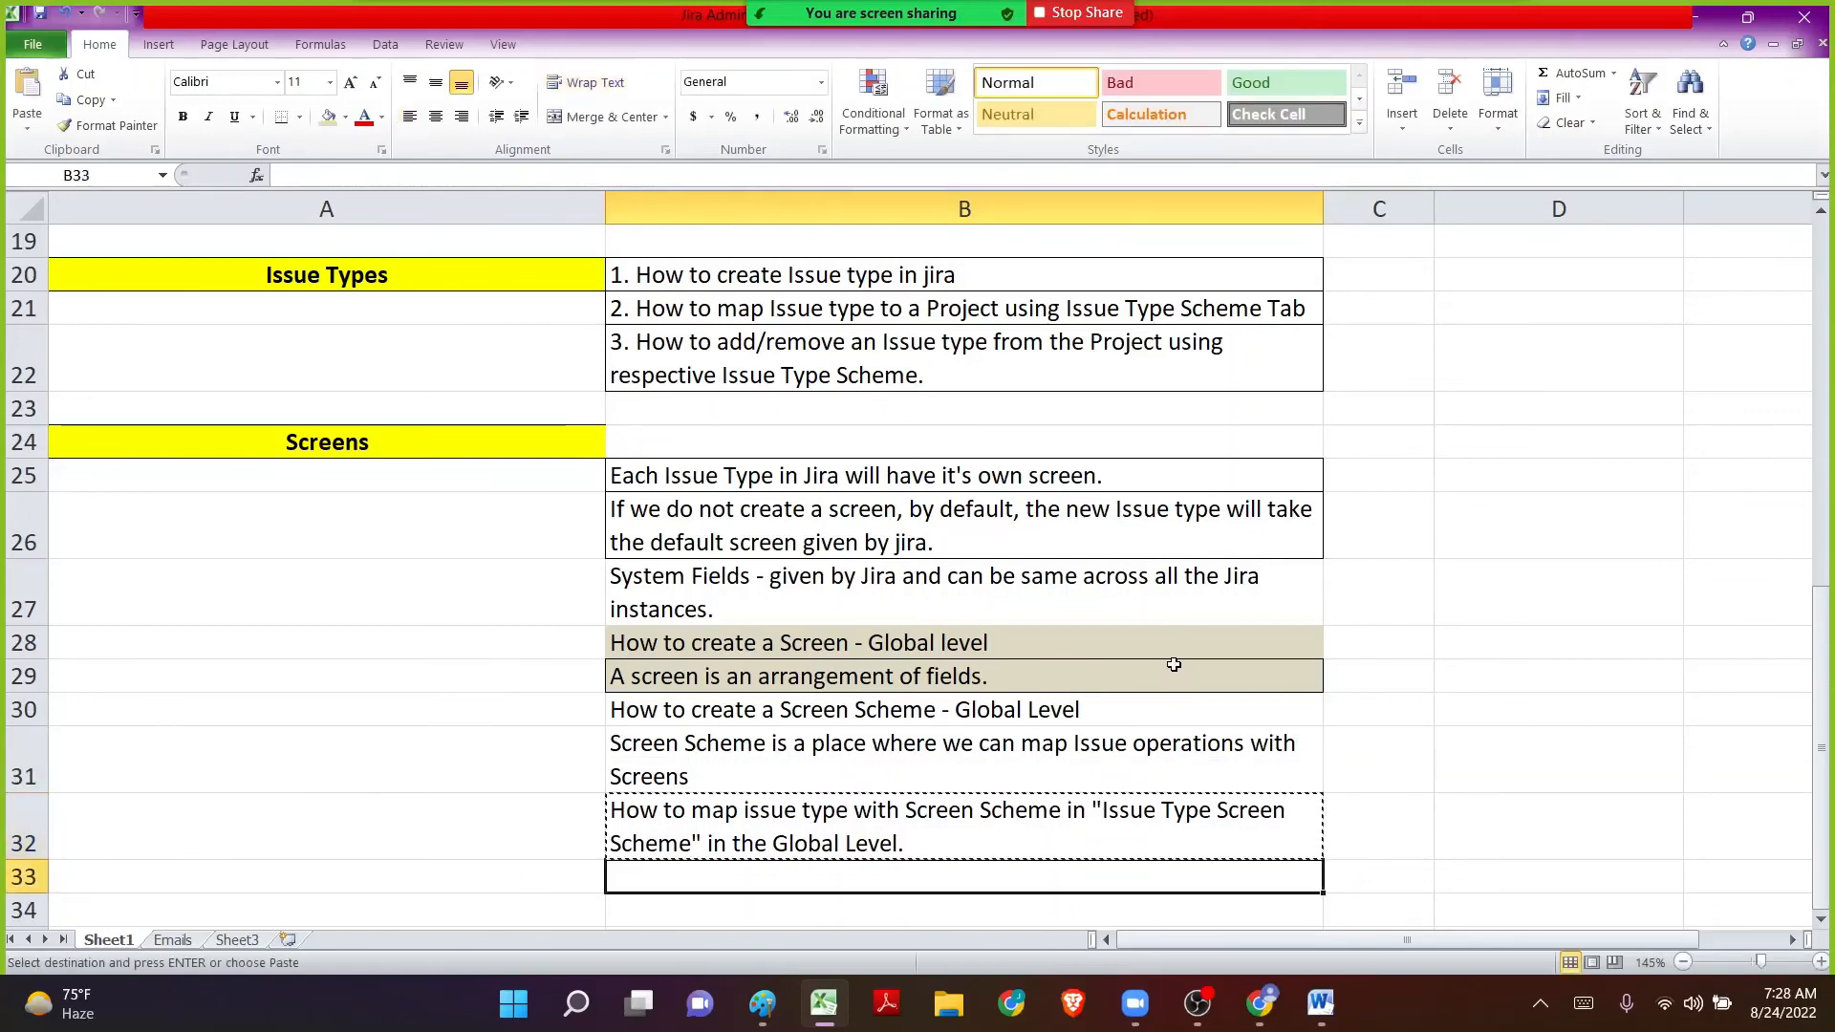
{"action": "key", "text": "ctrl+v"}
Enter "We have 3 Issue operations in Jira, they are Create Issue Screen, View Issue Screen and Edit Issue Screen." in B32.
{"action": "key", "text": "Up"}
{"action": "type", "text": "We "}
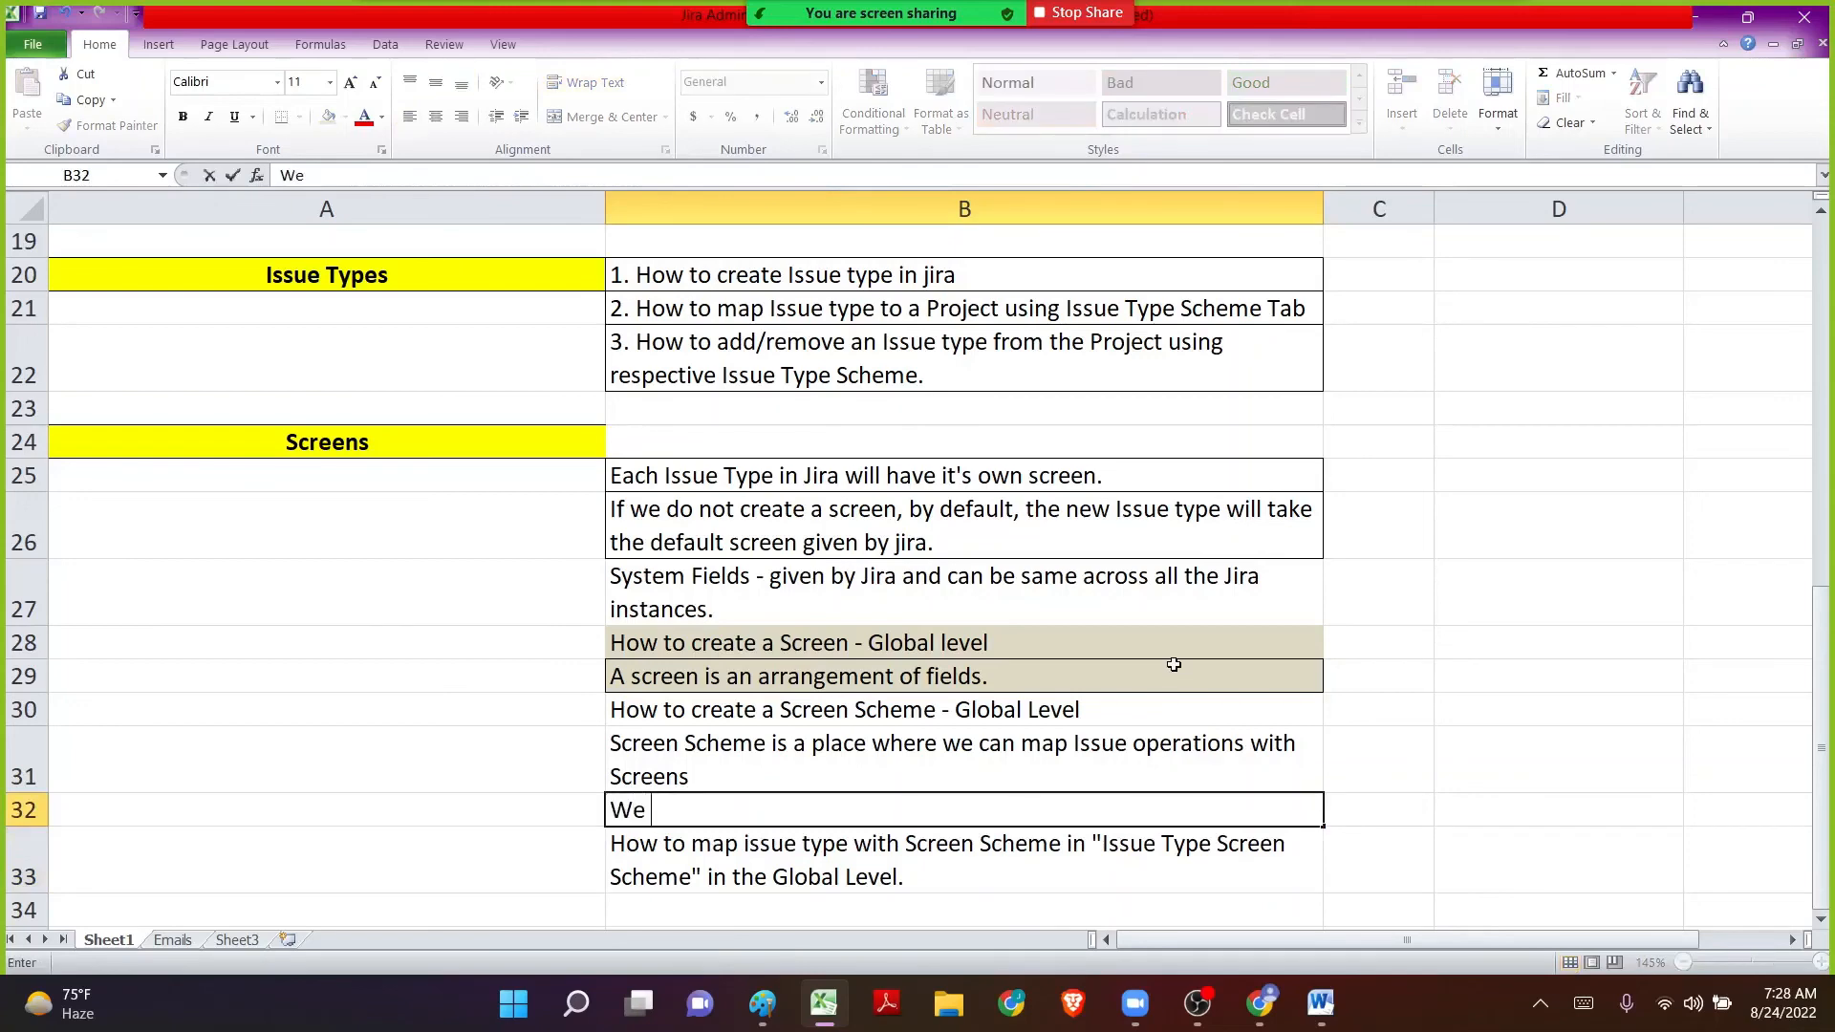
{"action": "type", "text": "have 3 "}
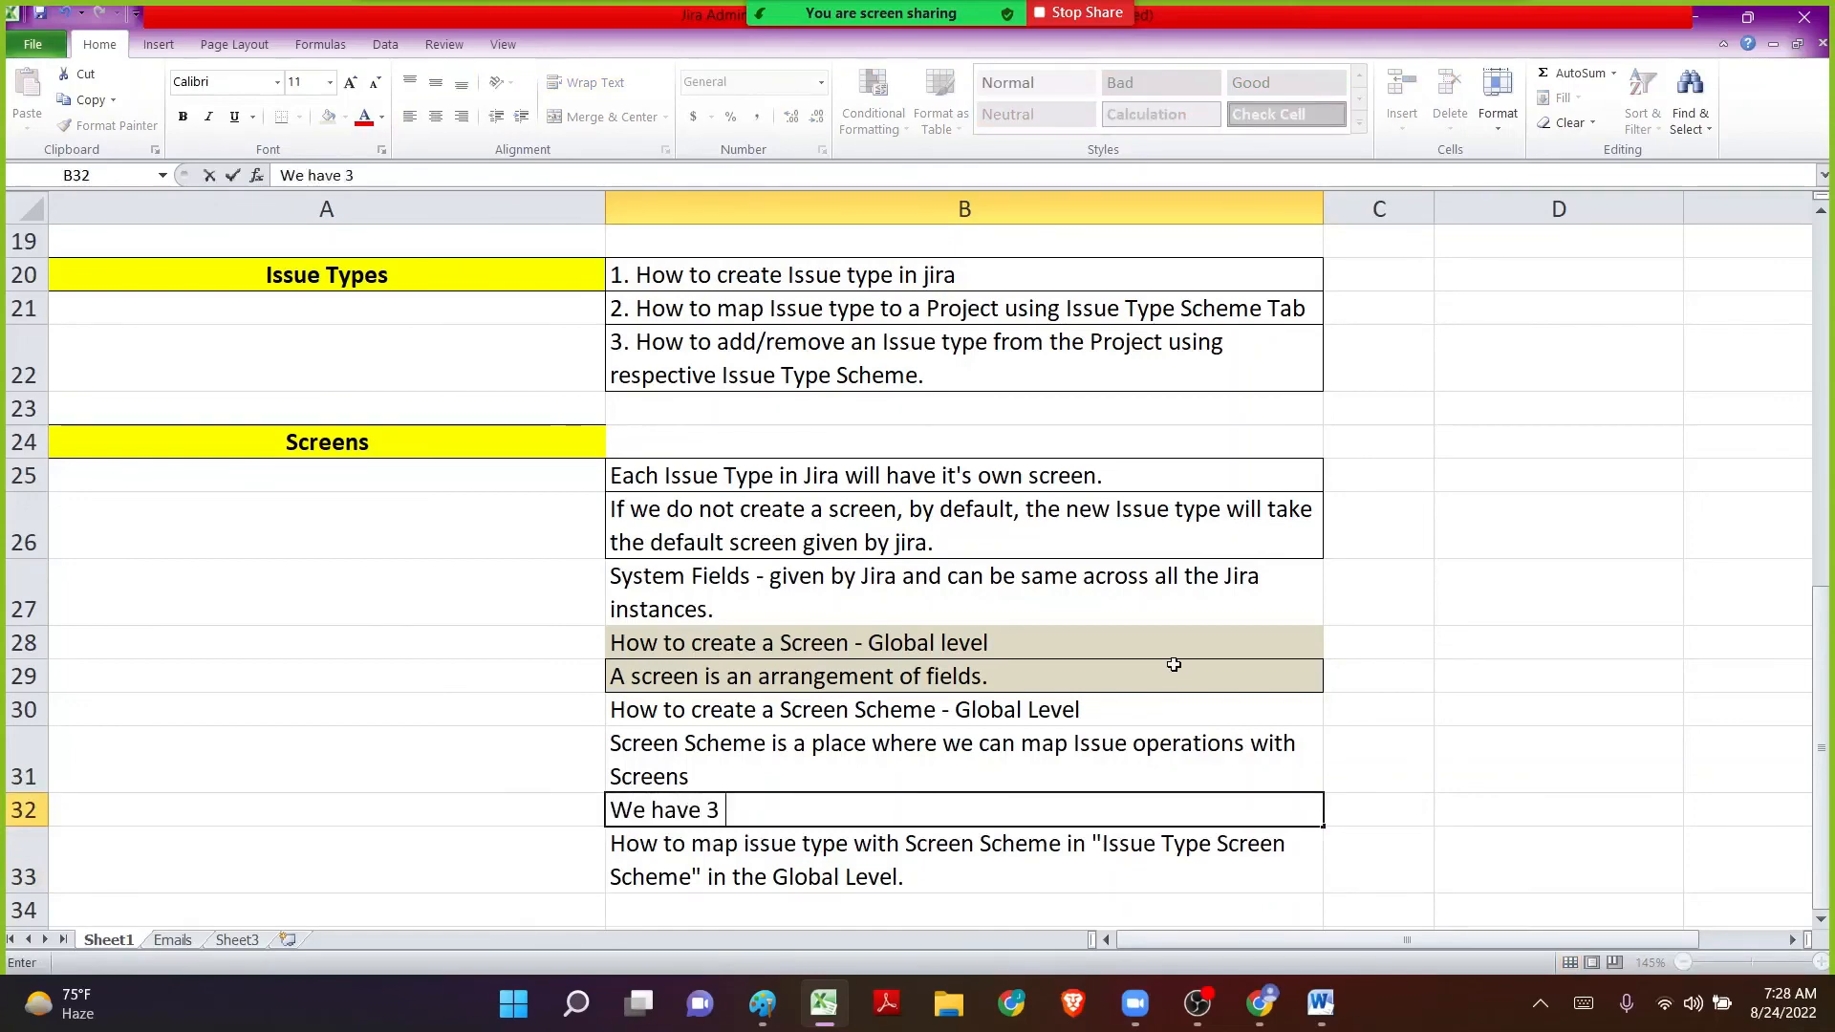
{"action": "type", "text": "Issue operat"}
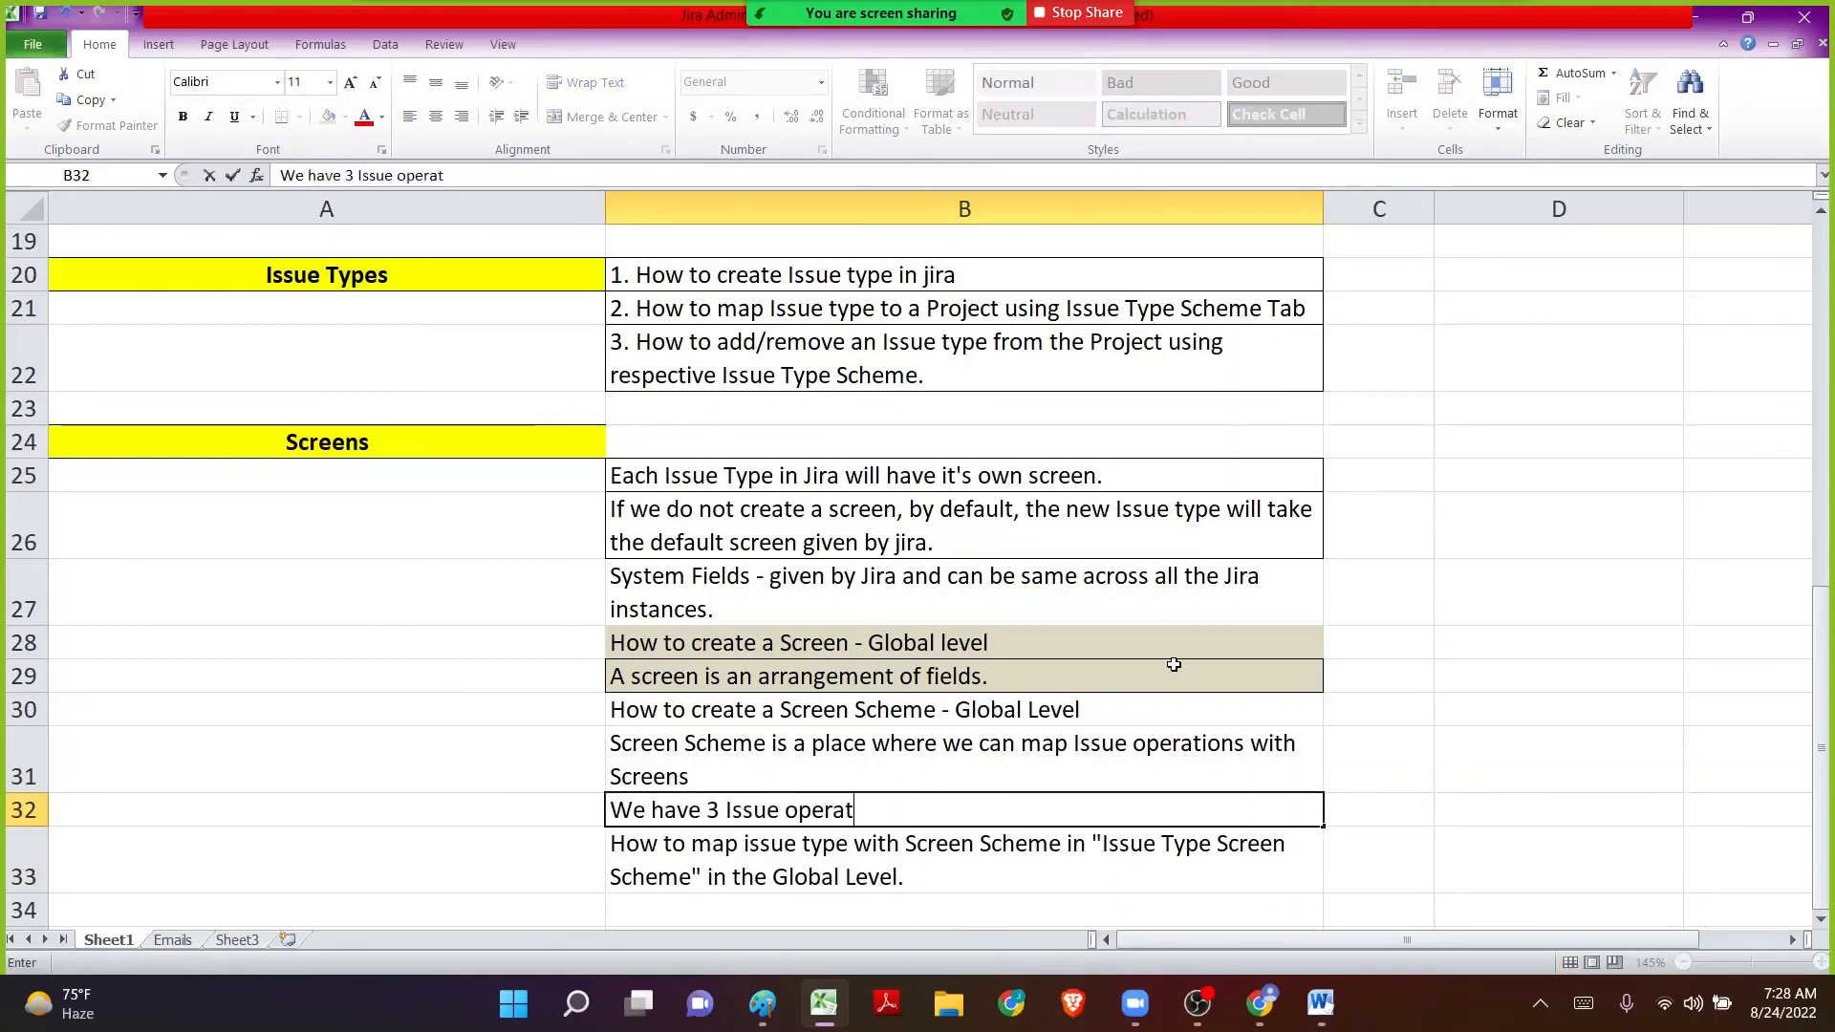
{"action": "type", "text": "ions in JI"}
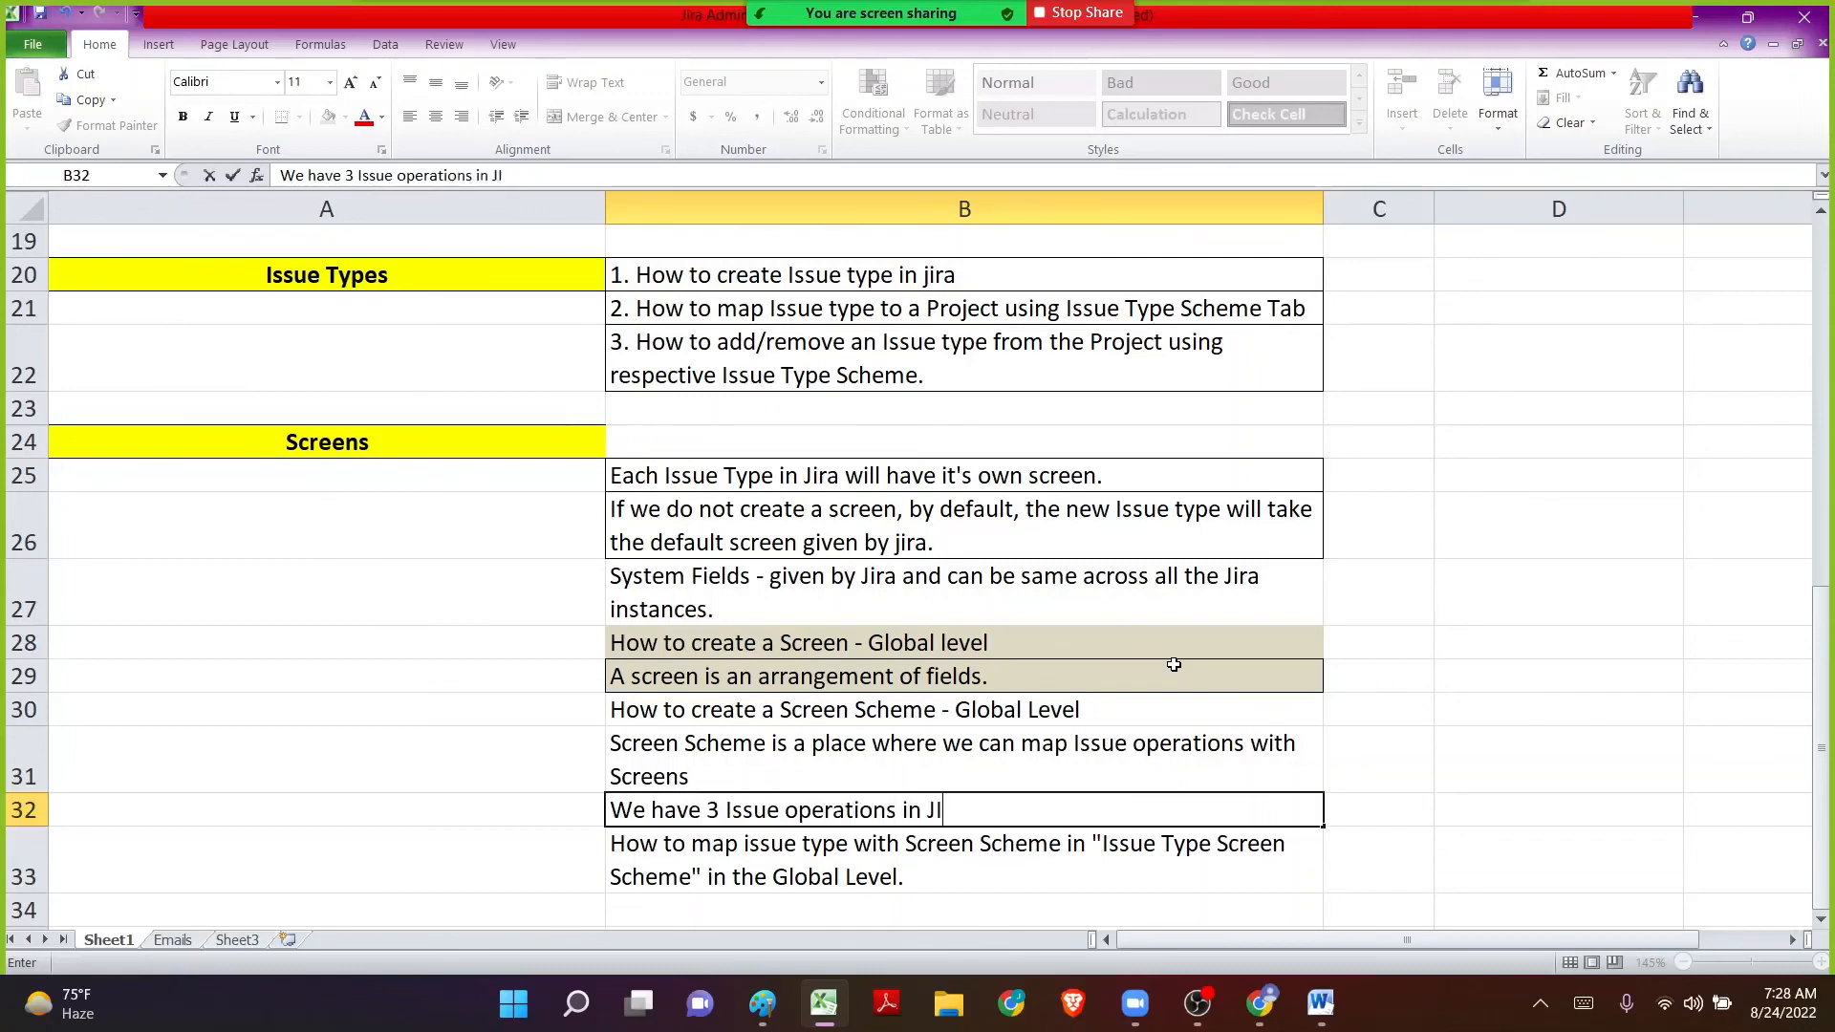
{"action": "type", "text": "ra"}
{"action": "key", "text": "BackSpace"}
{"action": "key", "text": "BackSpace"}
{"action": "type", "text": "ira, they are "}
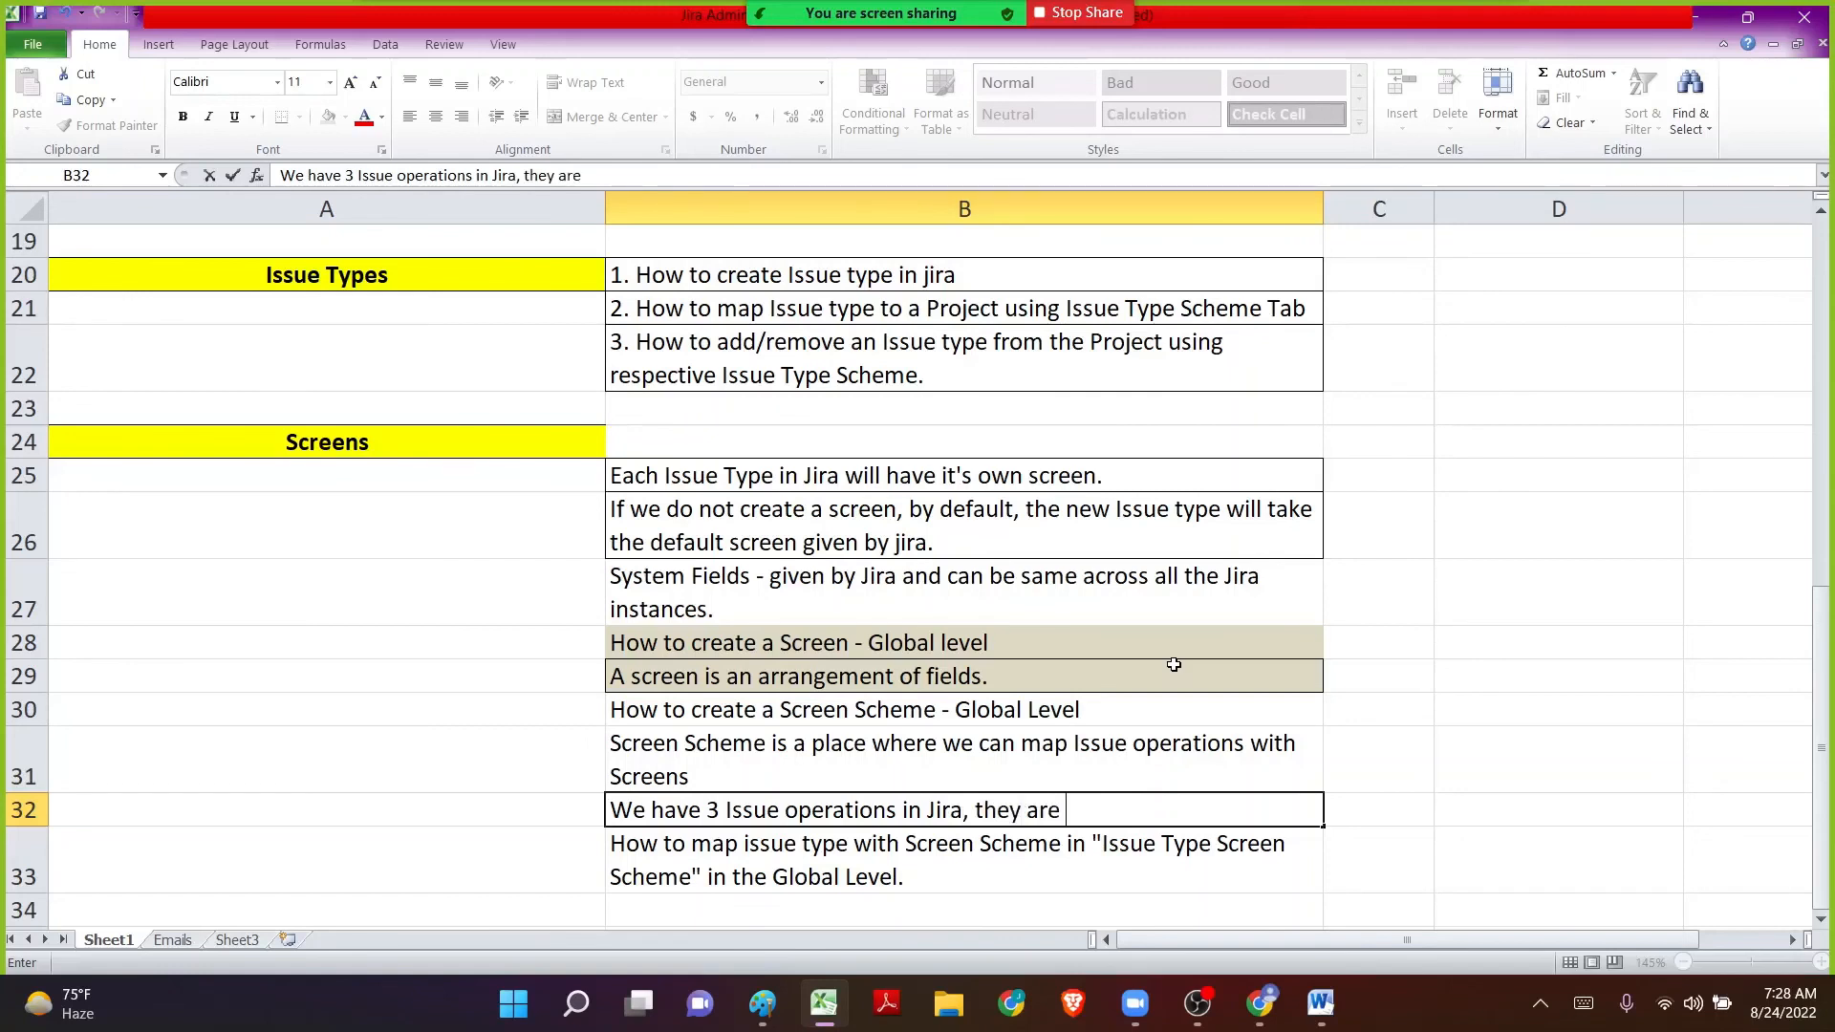
{"action": "type", "text": "Create Issue "}
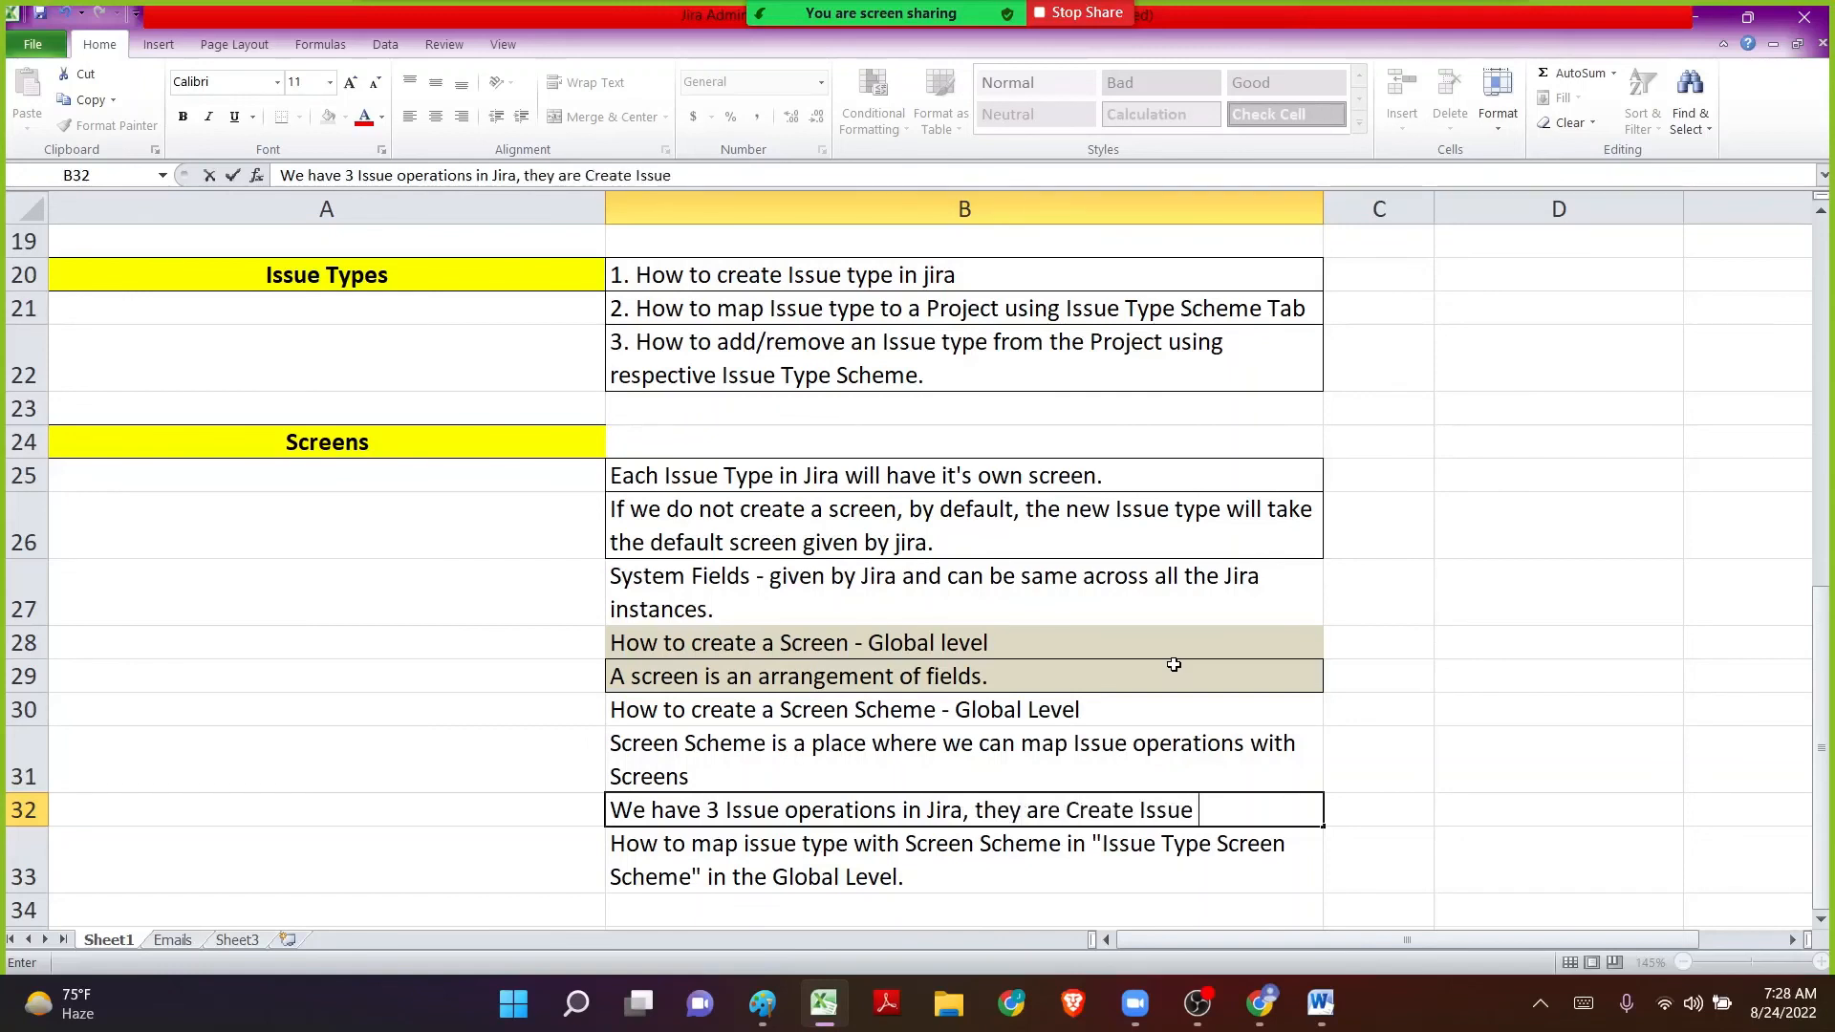
{"action": "type", "text": "Screen, Vie"}
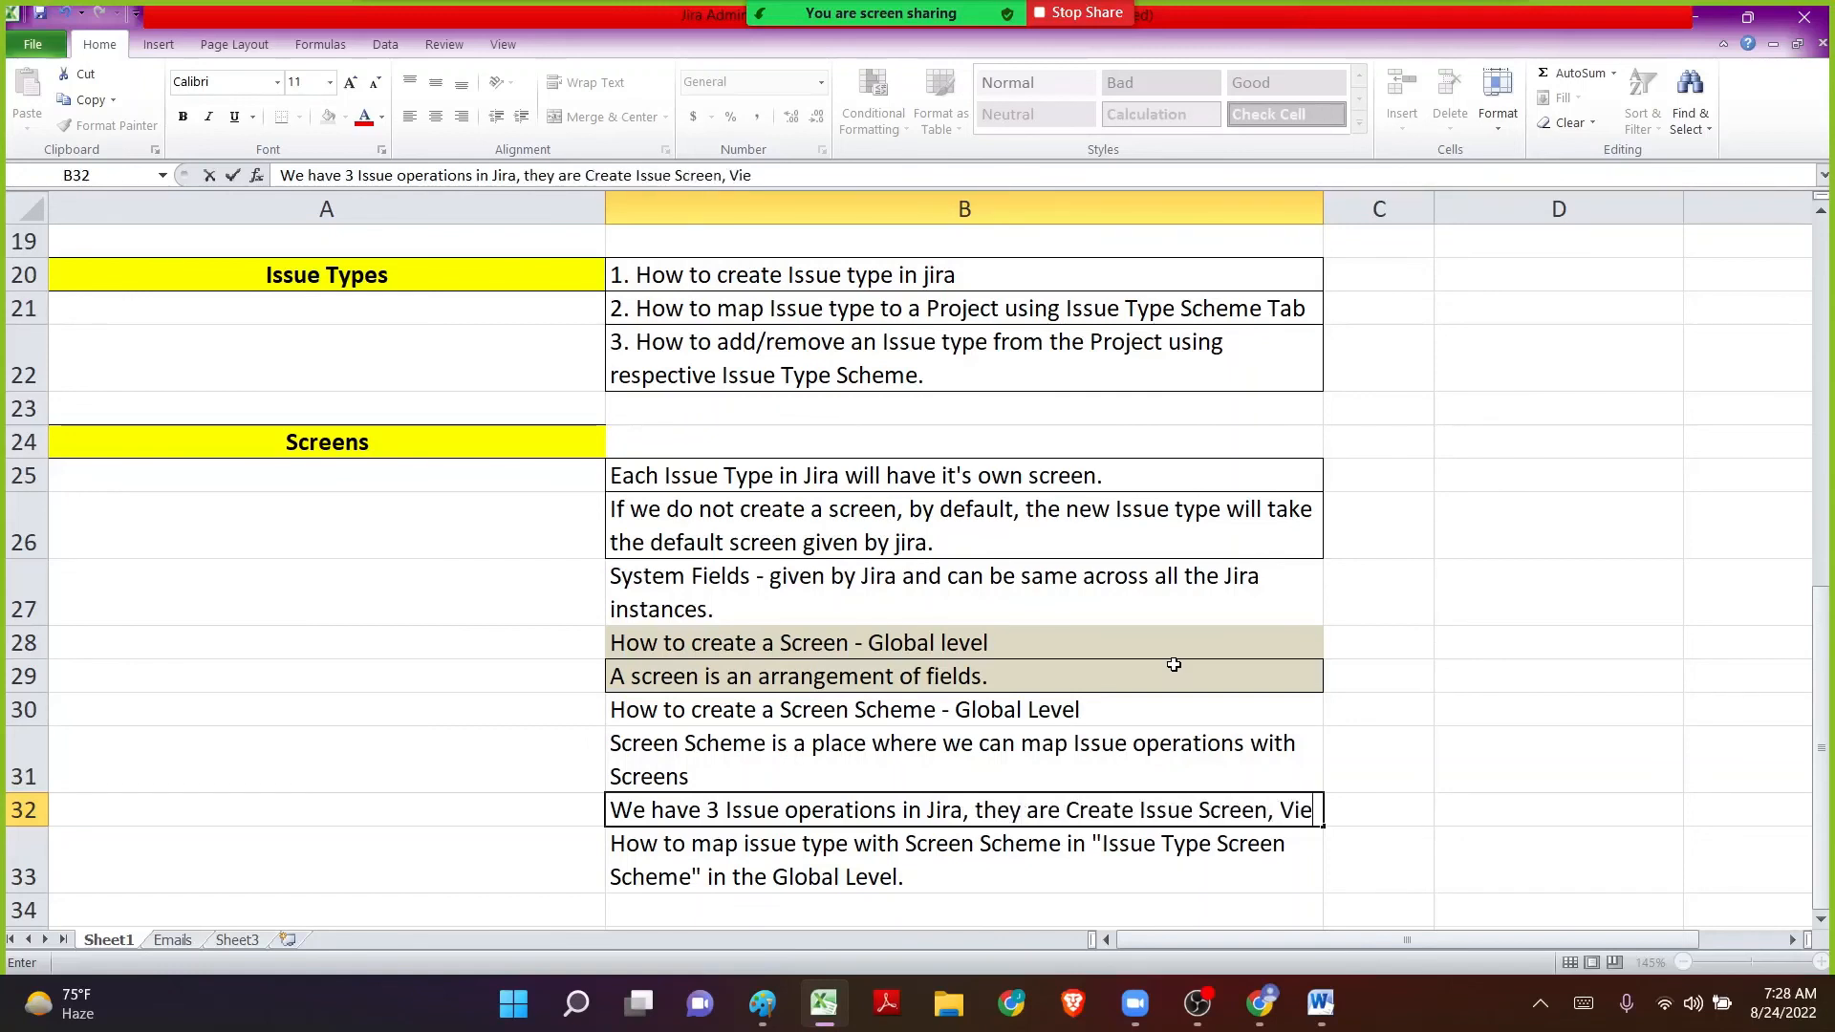
{"action": "type", "text": "w Issue Scr"}
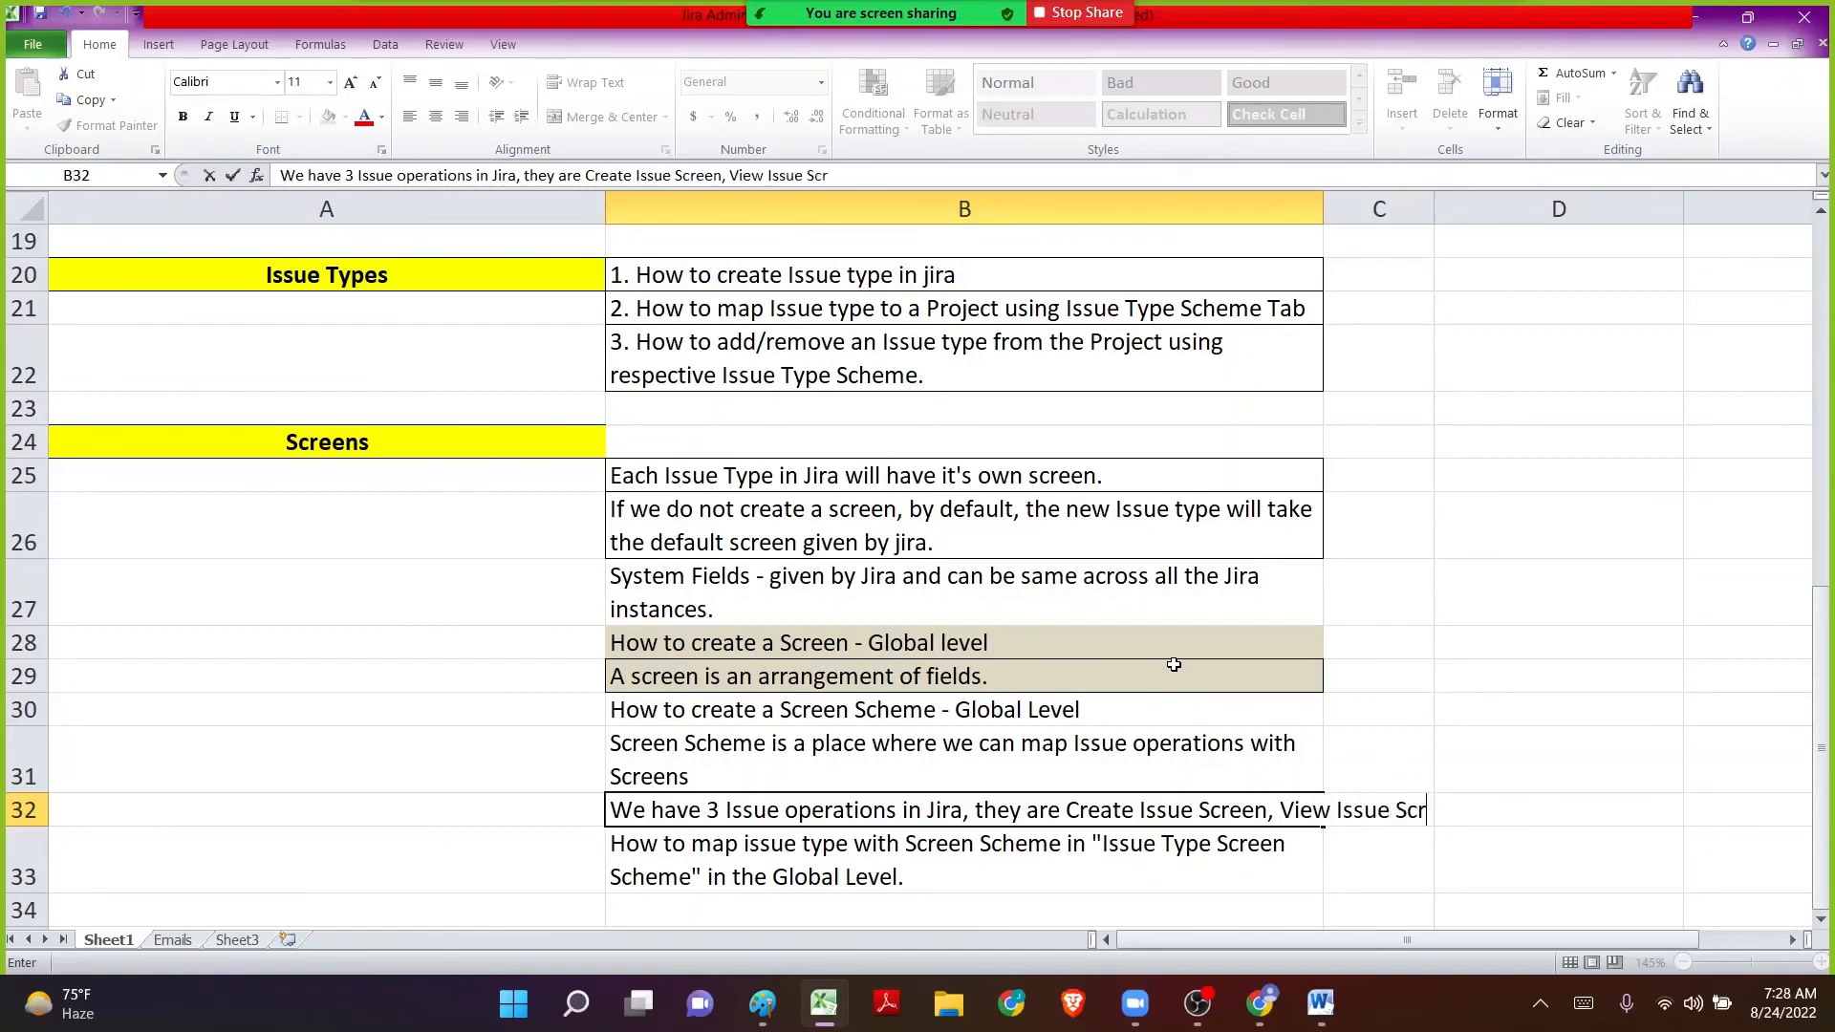
{"action": "type", "text": "een and Edi"}
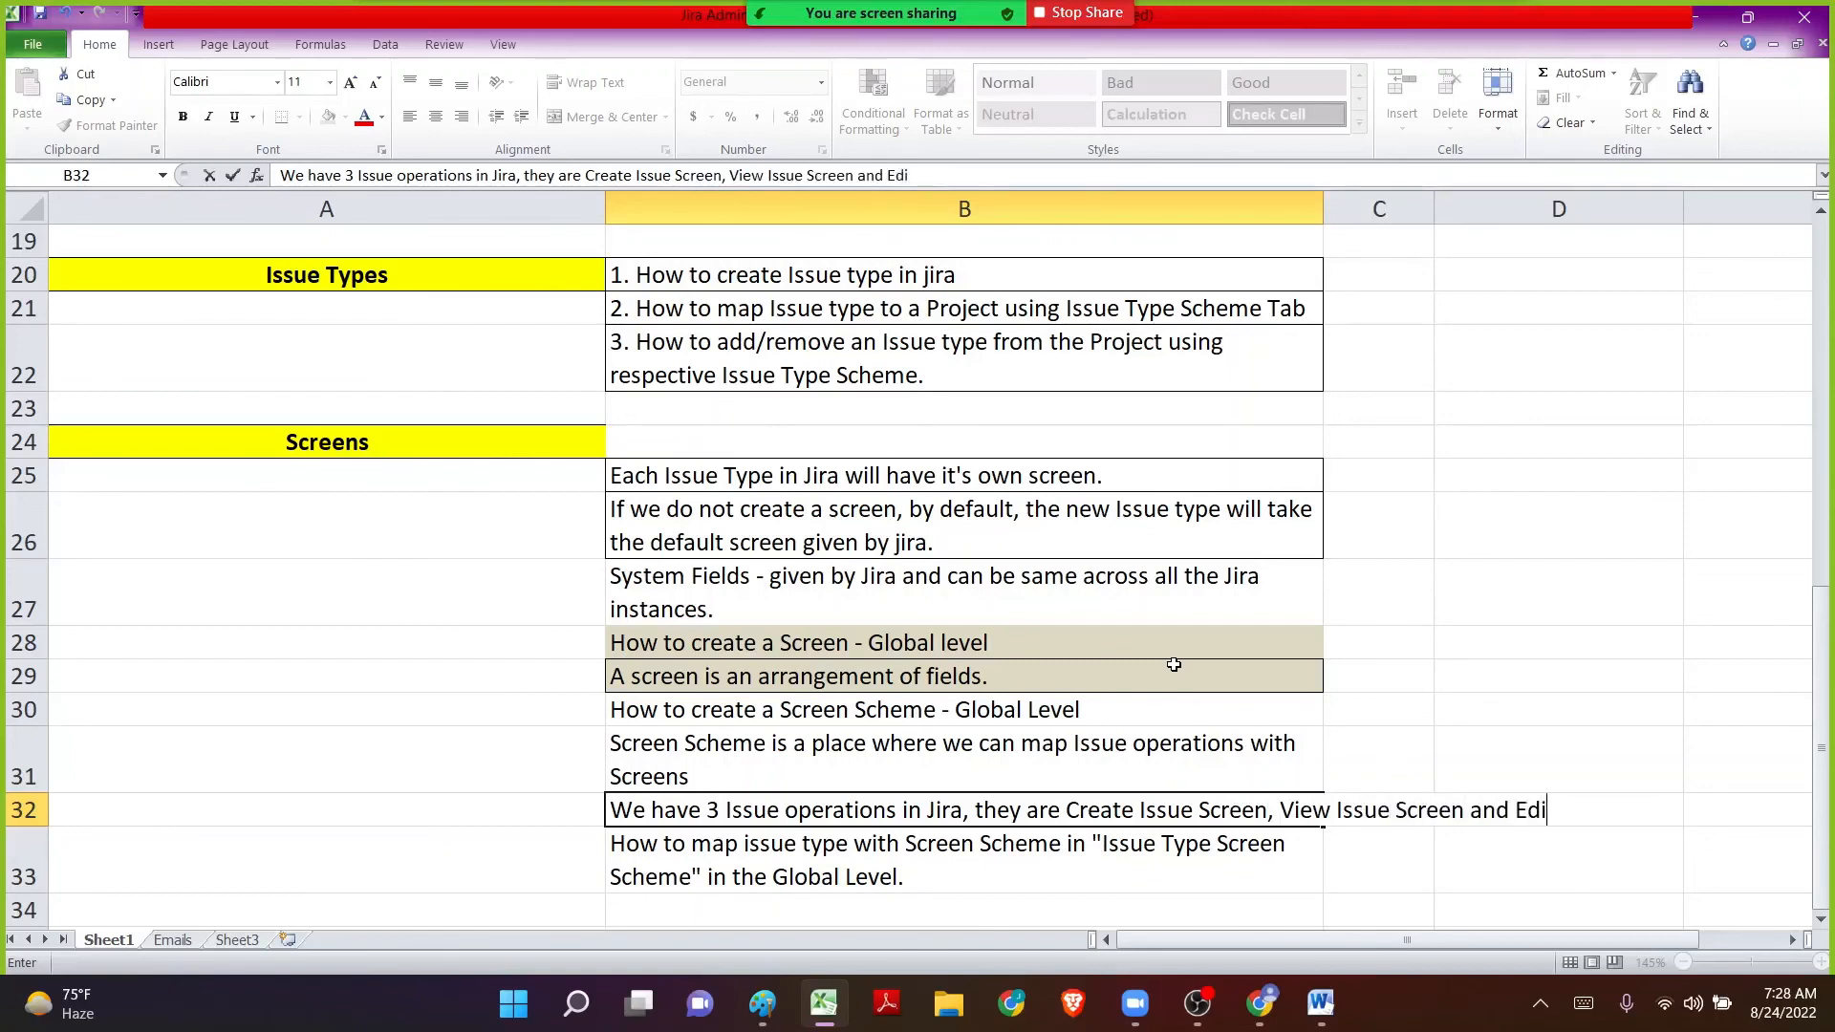
{"action": "type", "text": "t Issue Screen."}
{"action": "key", "text": "Return"}
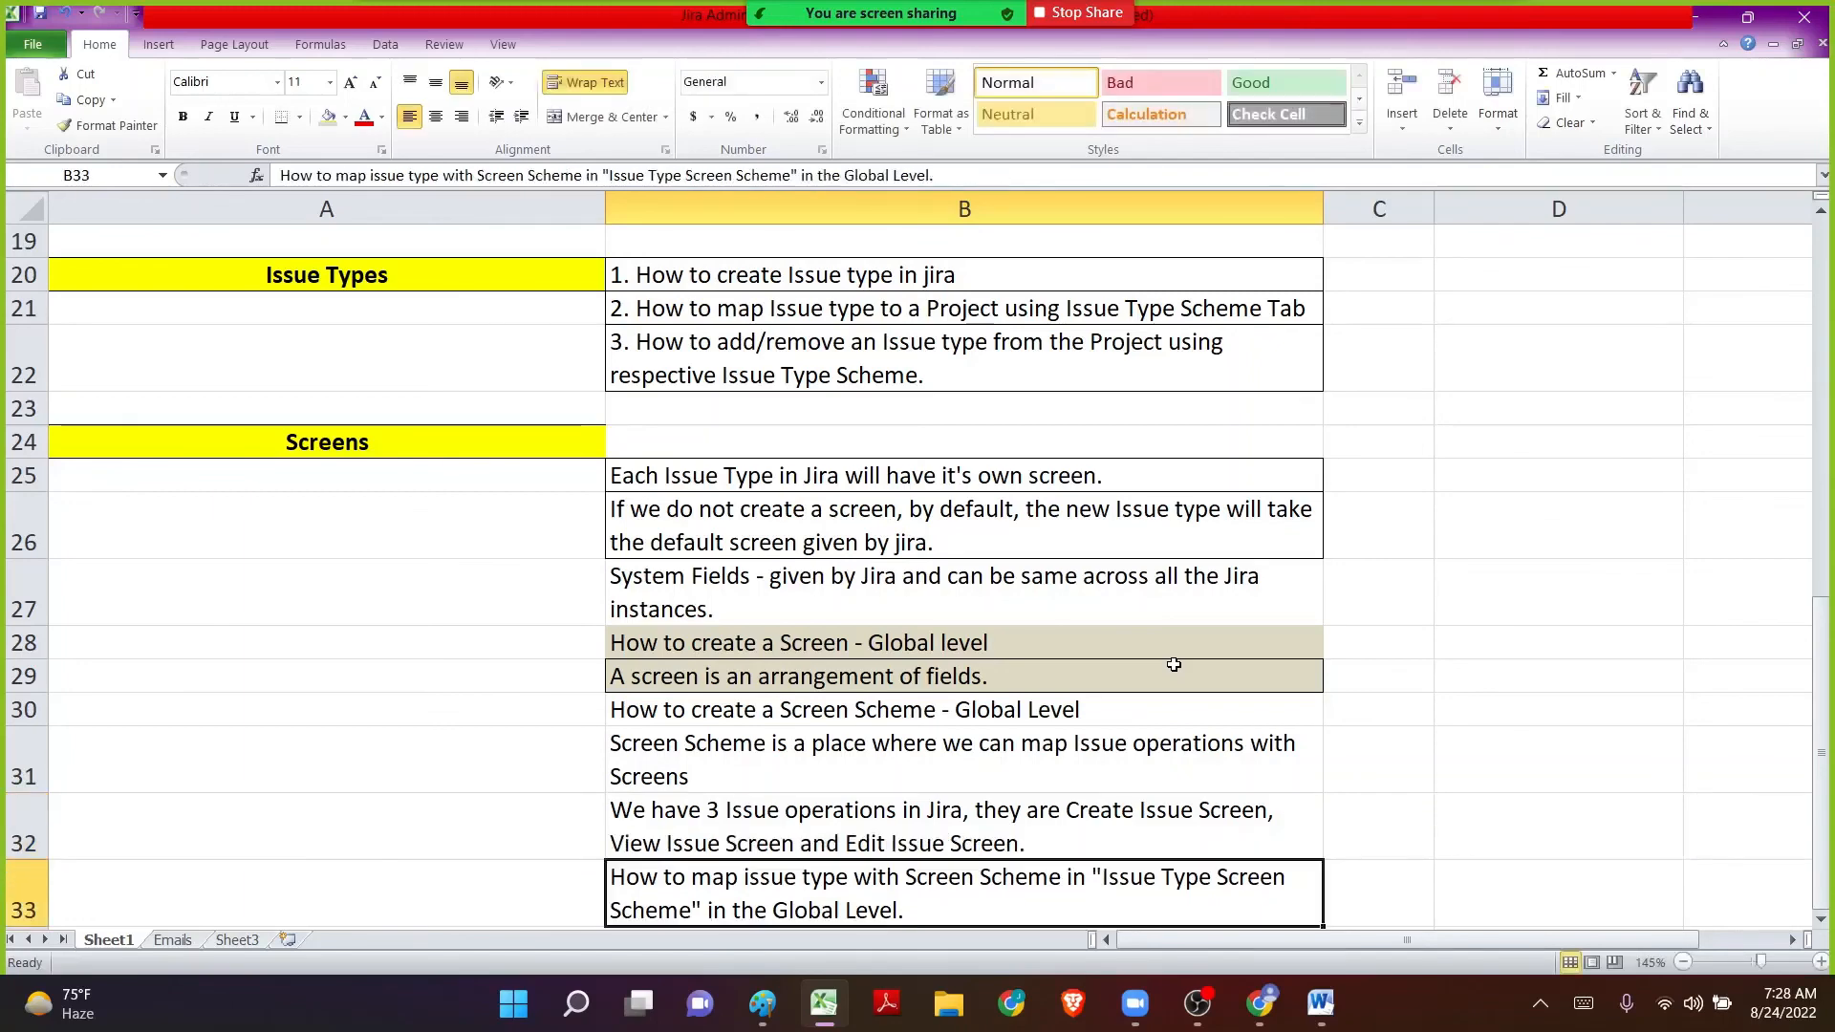
Shade the Screen Scheme note and its two explanation lines in B30:B32 with a light aqua fill.
{"action": "scroll", "coordinate": [1070, 662], "scroll_direction": "down", "scroll_amount": 1}
{"action": "left_click_drag", "start_coordinate": [779, 617], "coordinate": [779, 712]}
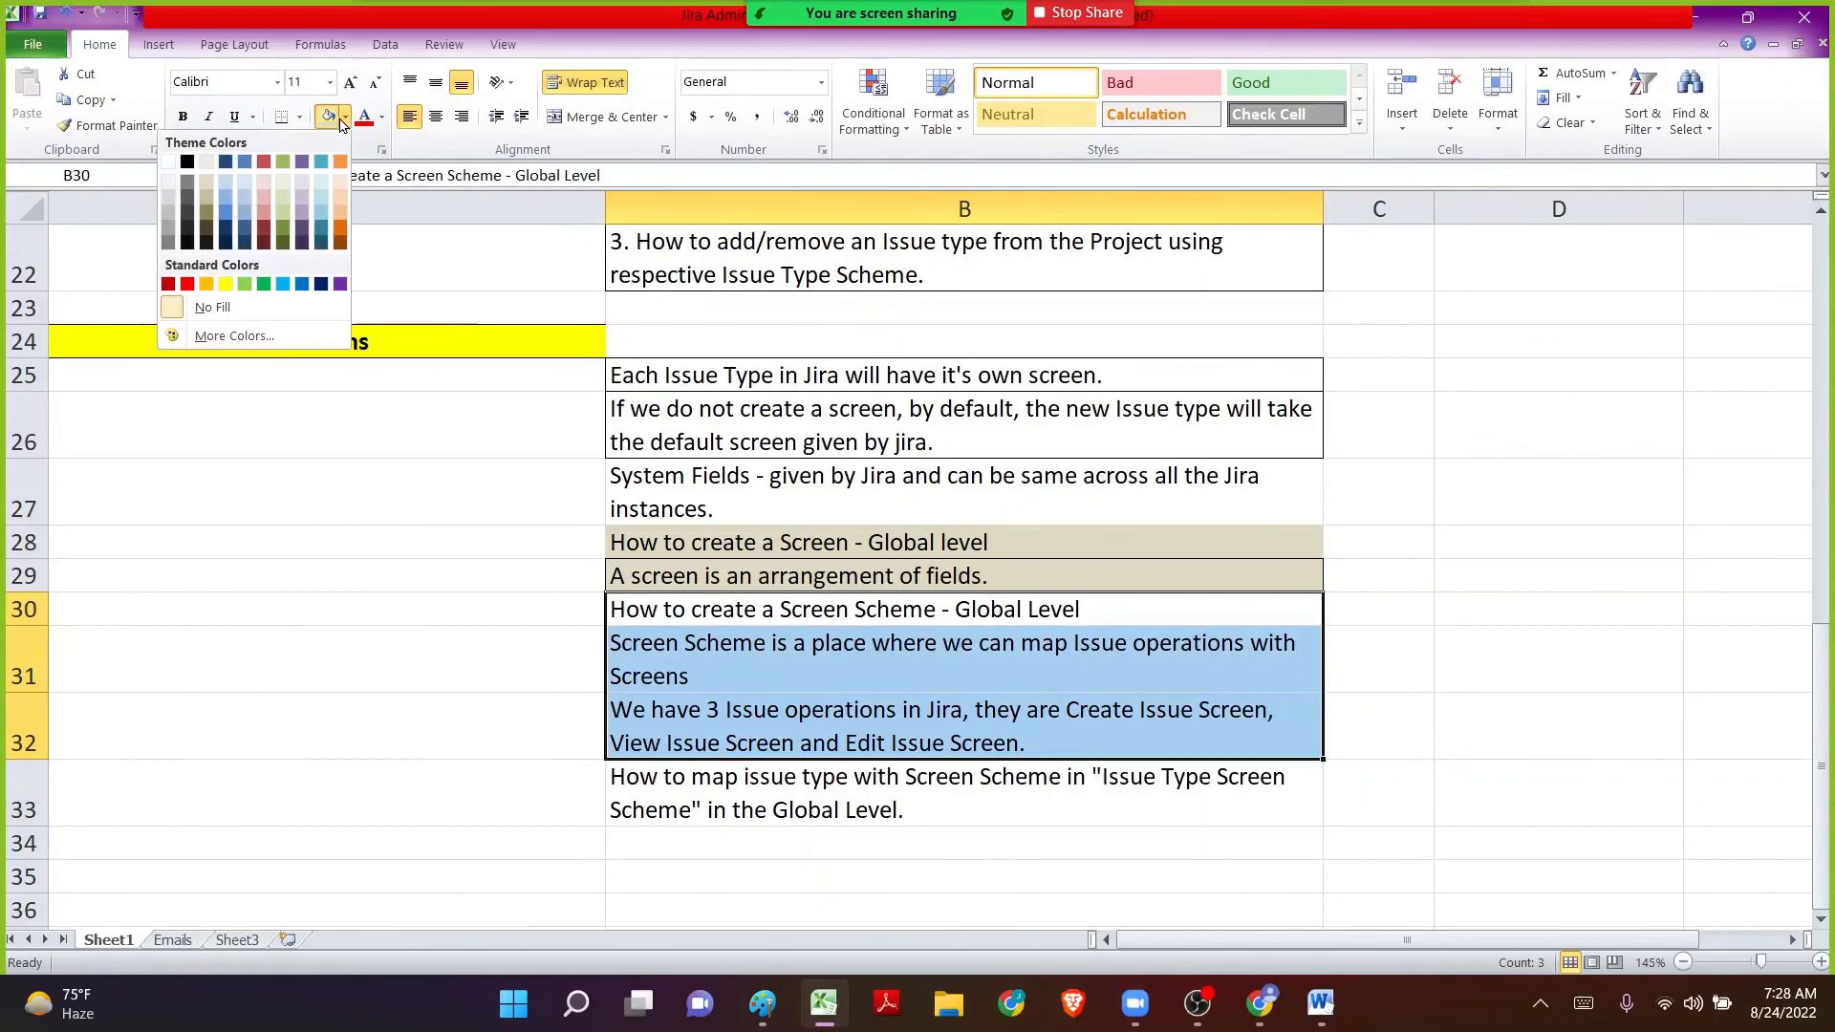
{"action": "left_click", "coordinate": [321, 181]}
{"action": "left_click", "coordinate": [610, 621]}
Begin the definition in B34 with "Issue Type Screen Scheme is a place where we can map".
{"action": "scroll", "coordinate": [606, 633], "scroll_direction": "down", "scroll_amount": 2}
{"action": "left_click", "coordinate": [753, 496]}
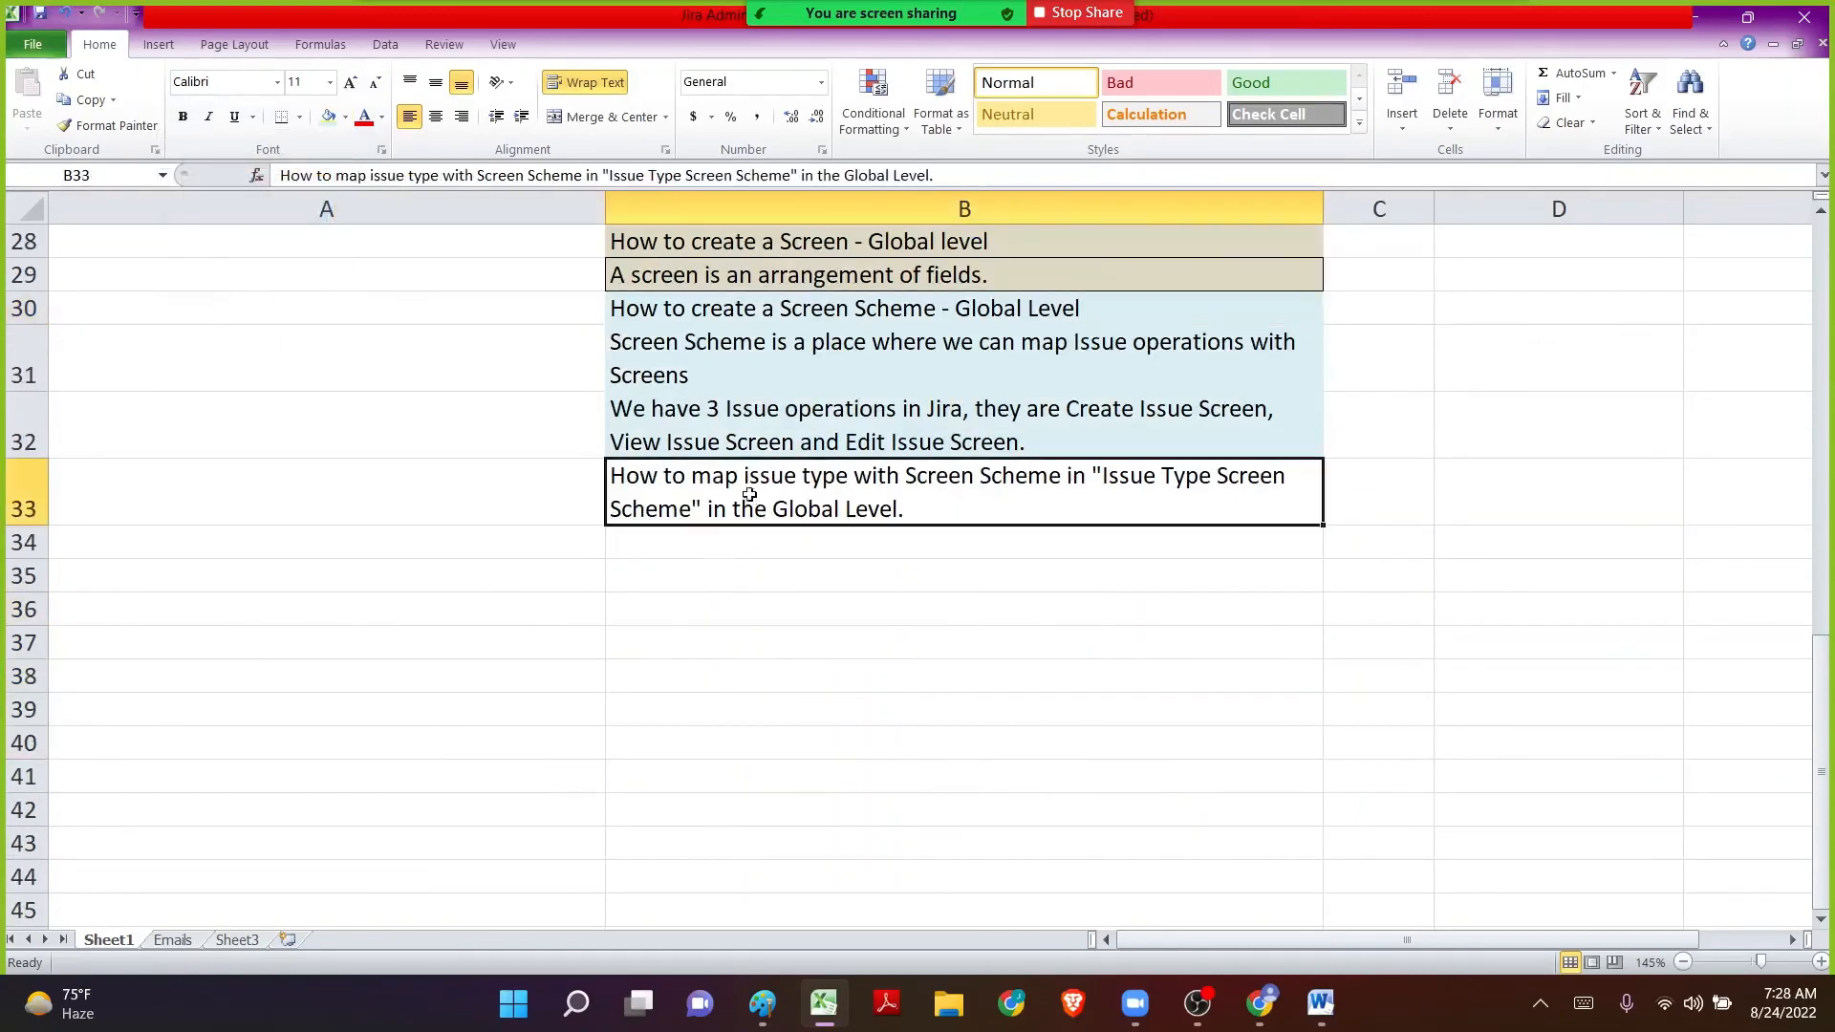
{"action": "left_click", "coordinate": [685, 550]}
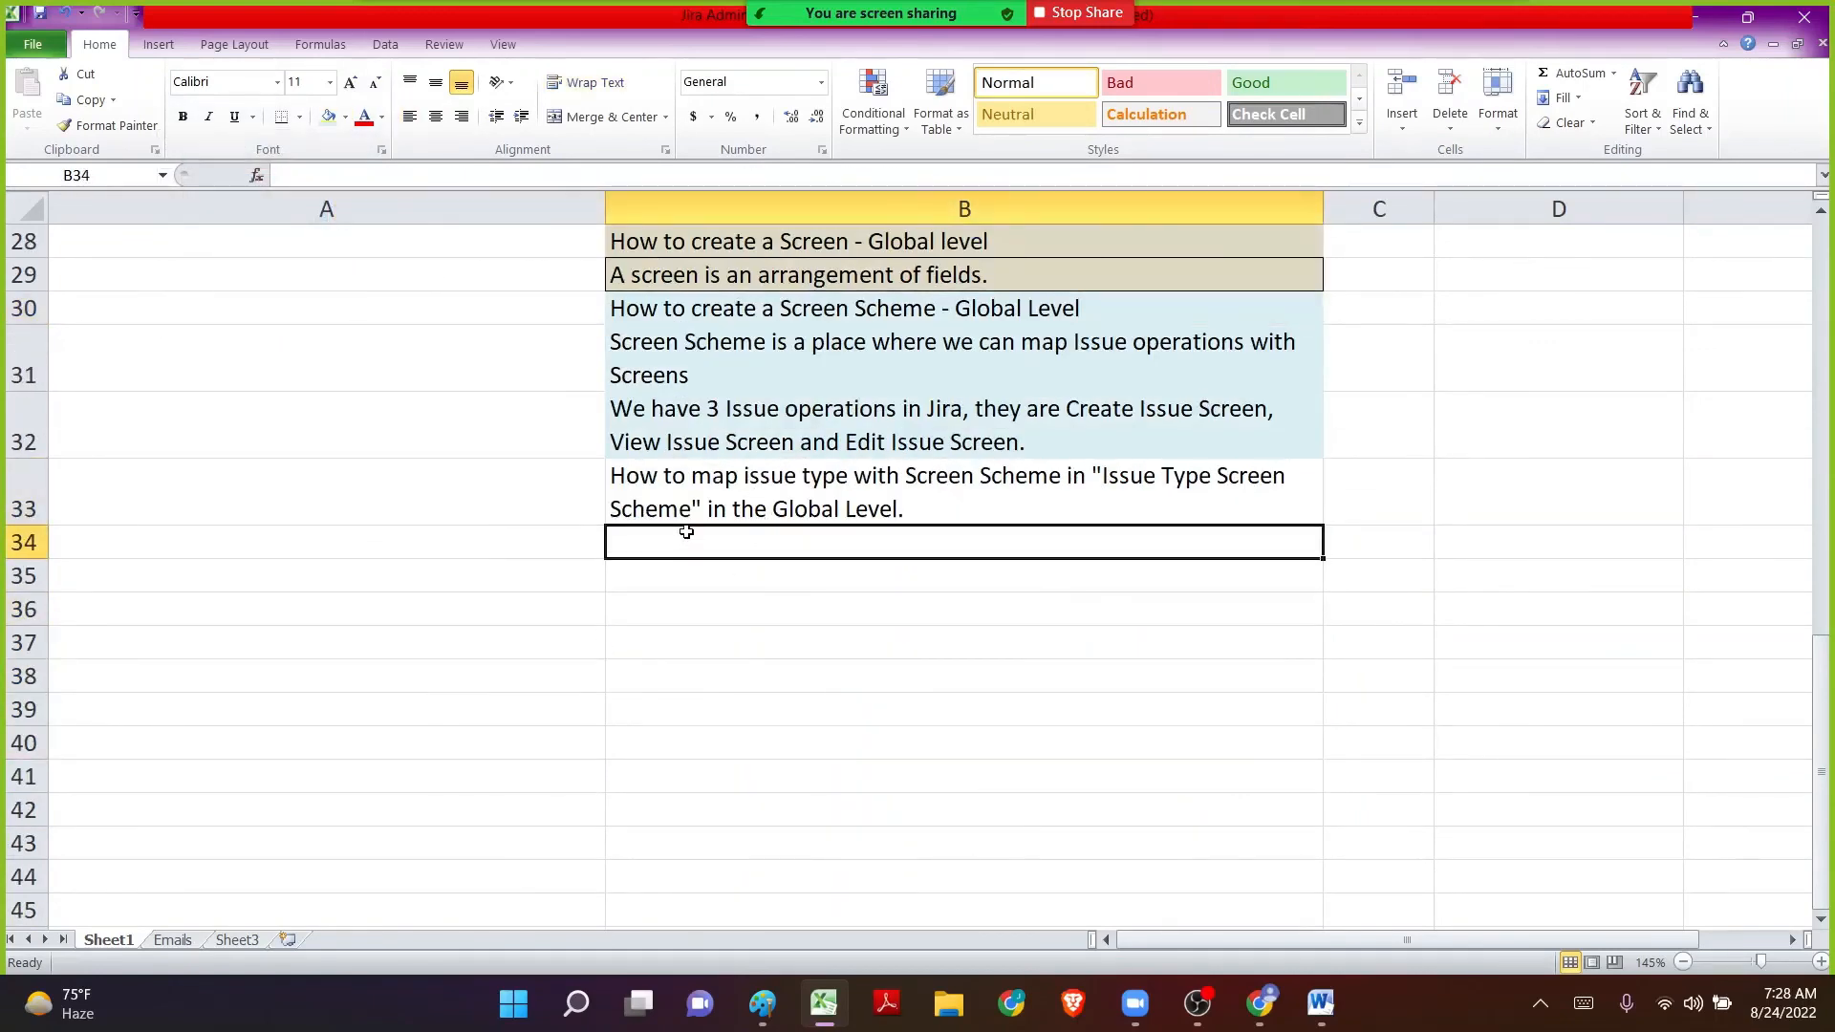
{"action": "type", "text": "Issue Ty"}
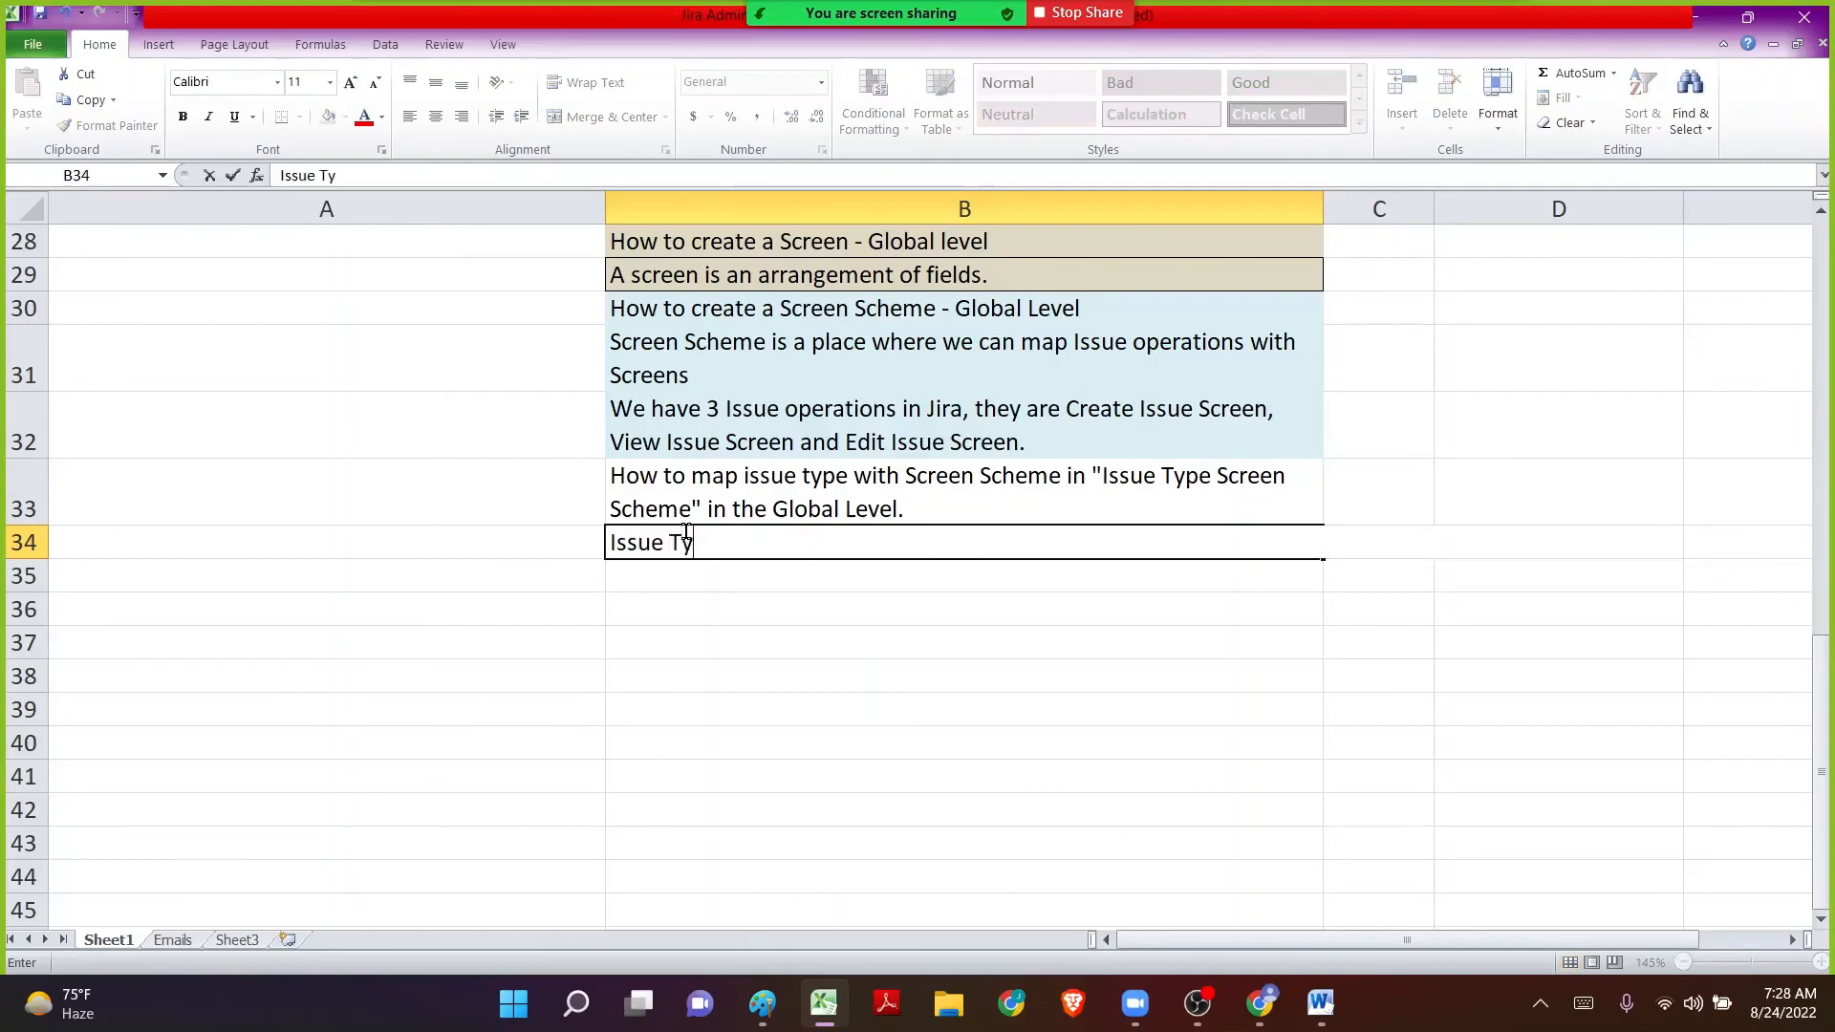
{"action": "type", "text": "pe Screen "}
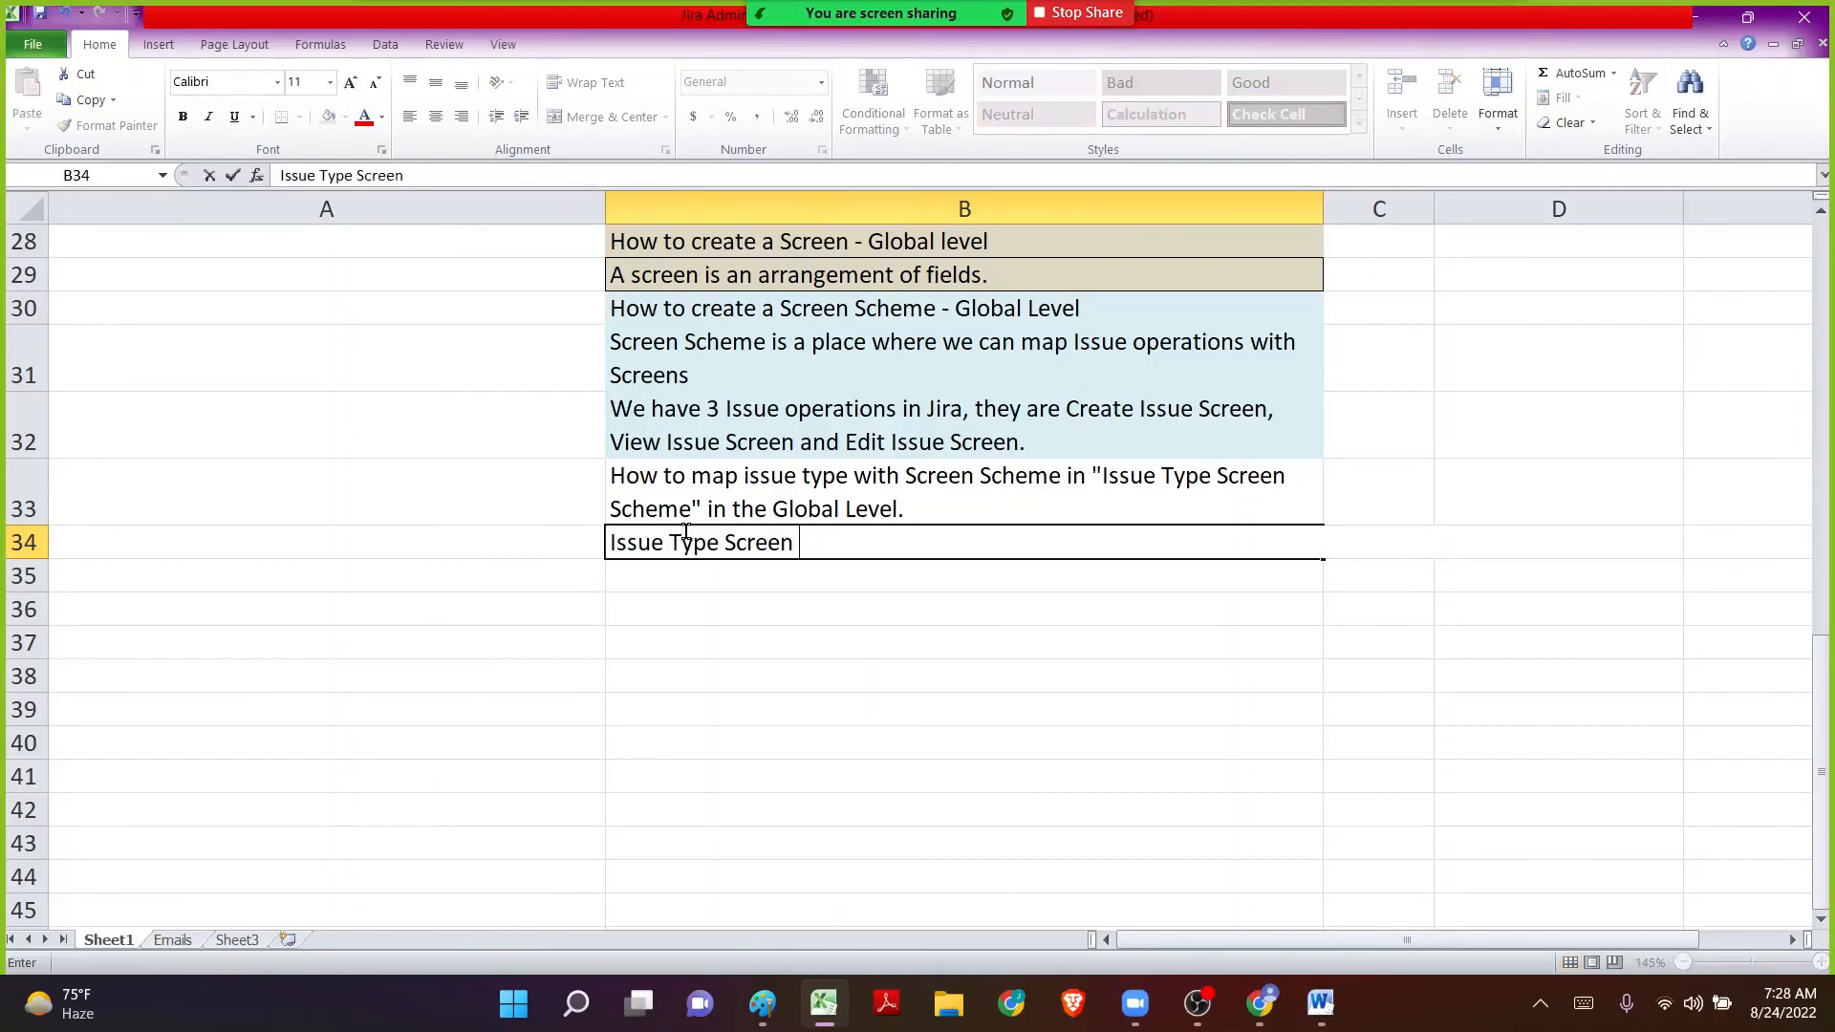
{"action": "type", "text": "Scheme is a pl"}
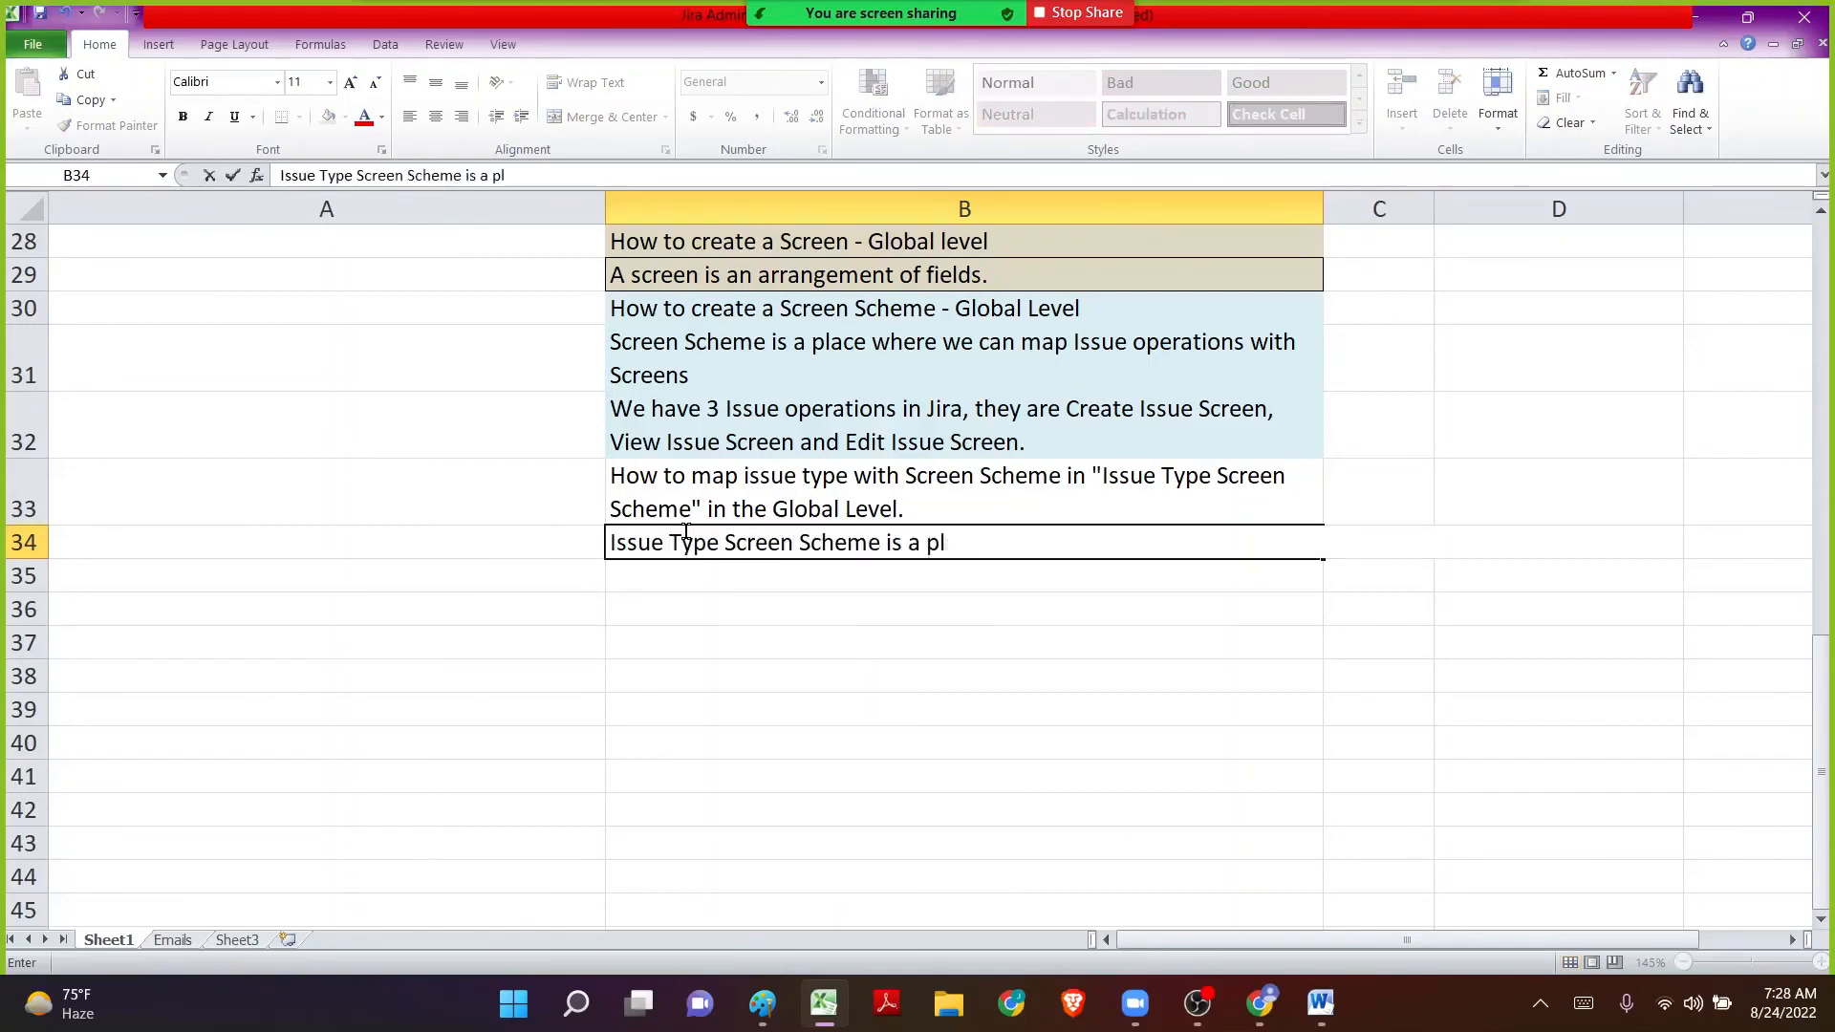
{"action": "type", "text": "ace where we can map"}
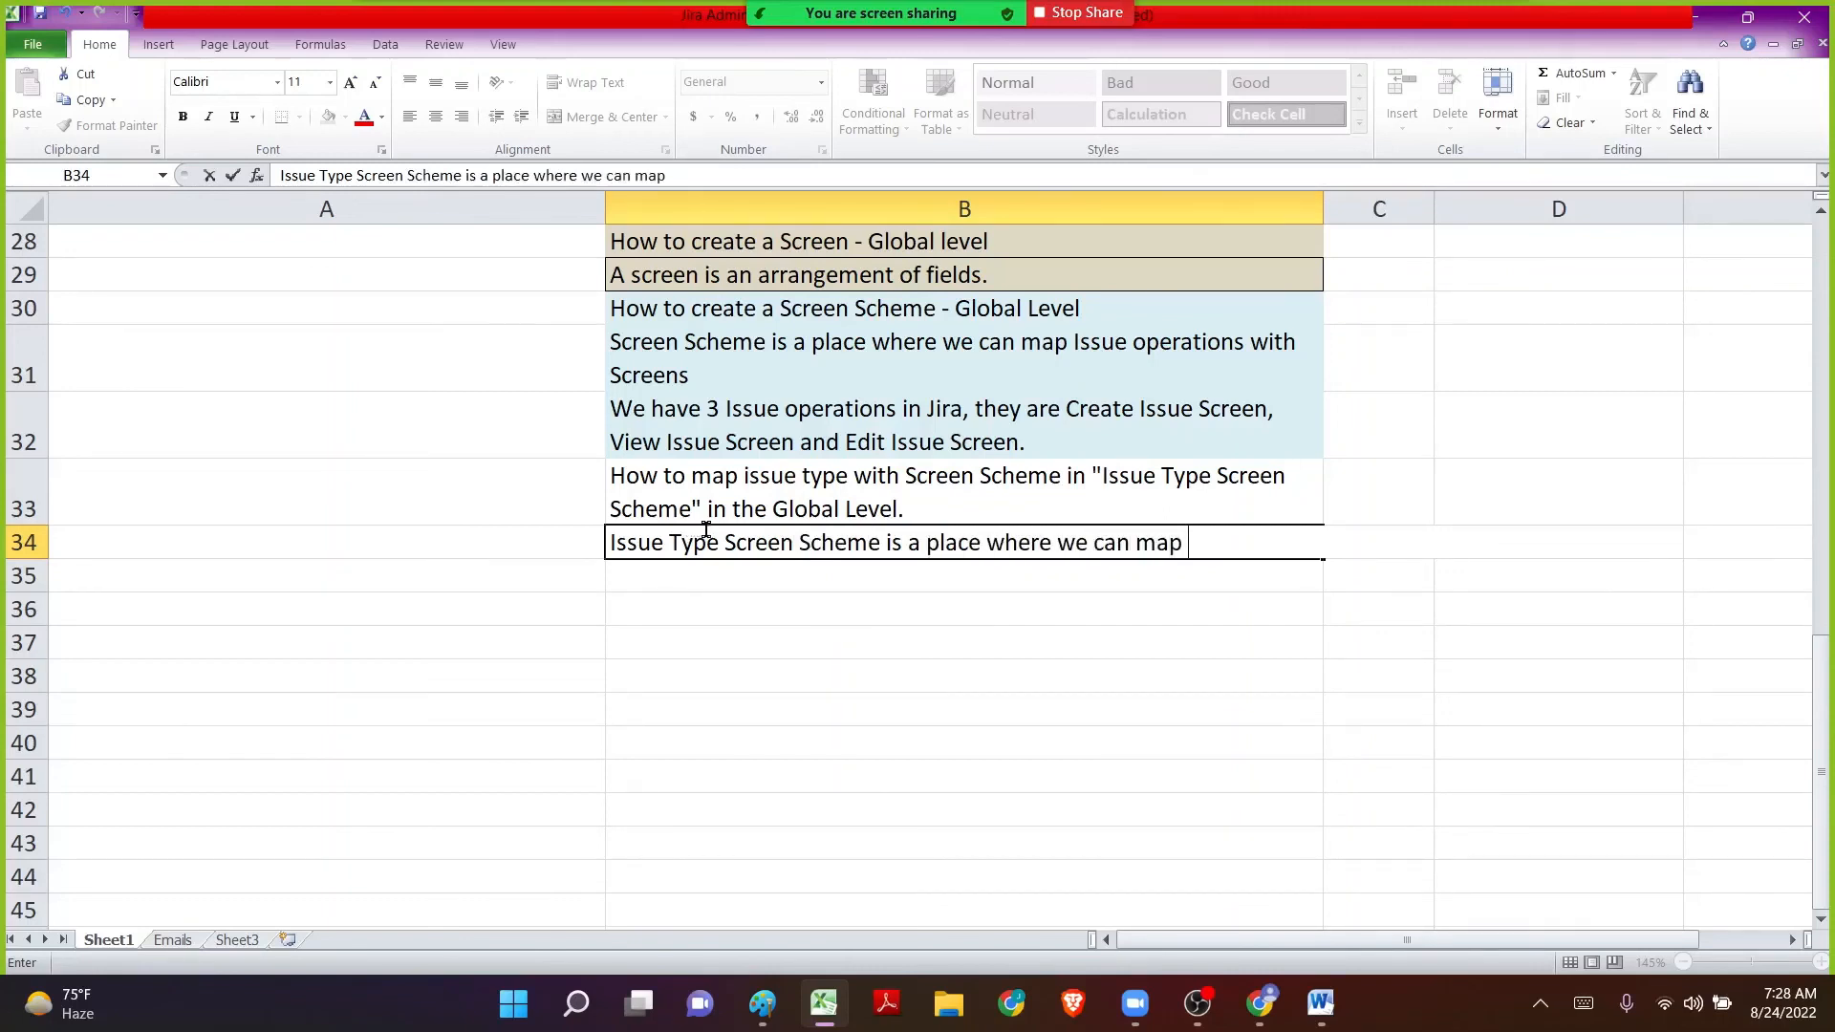
Complete the B34 definition with "Issue Type" to "Screen Scheme", both terms in quotation marks and copied from the start of the sentence.
{"action": "left_click_drag", "start_coordinate": [721, 540], "coordinate": [529, 548]}
{"action": "key", "text": "ctrl+c"}
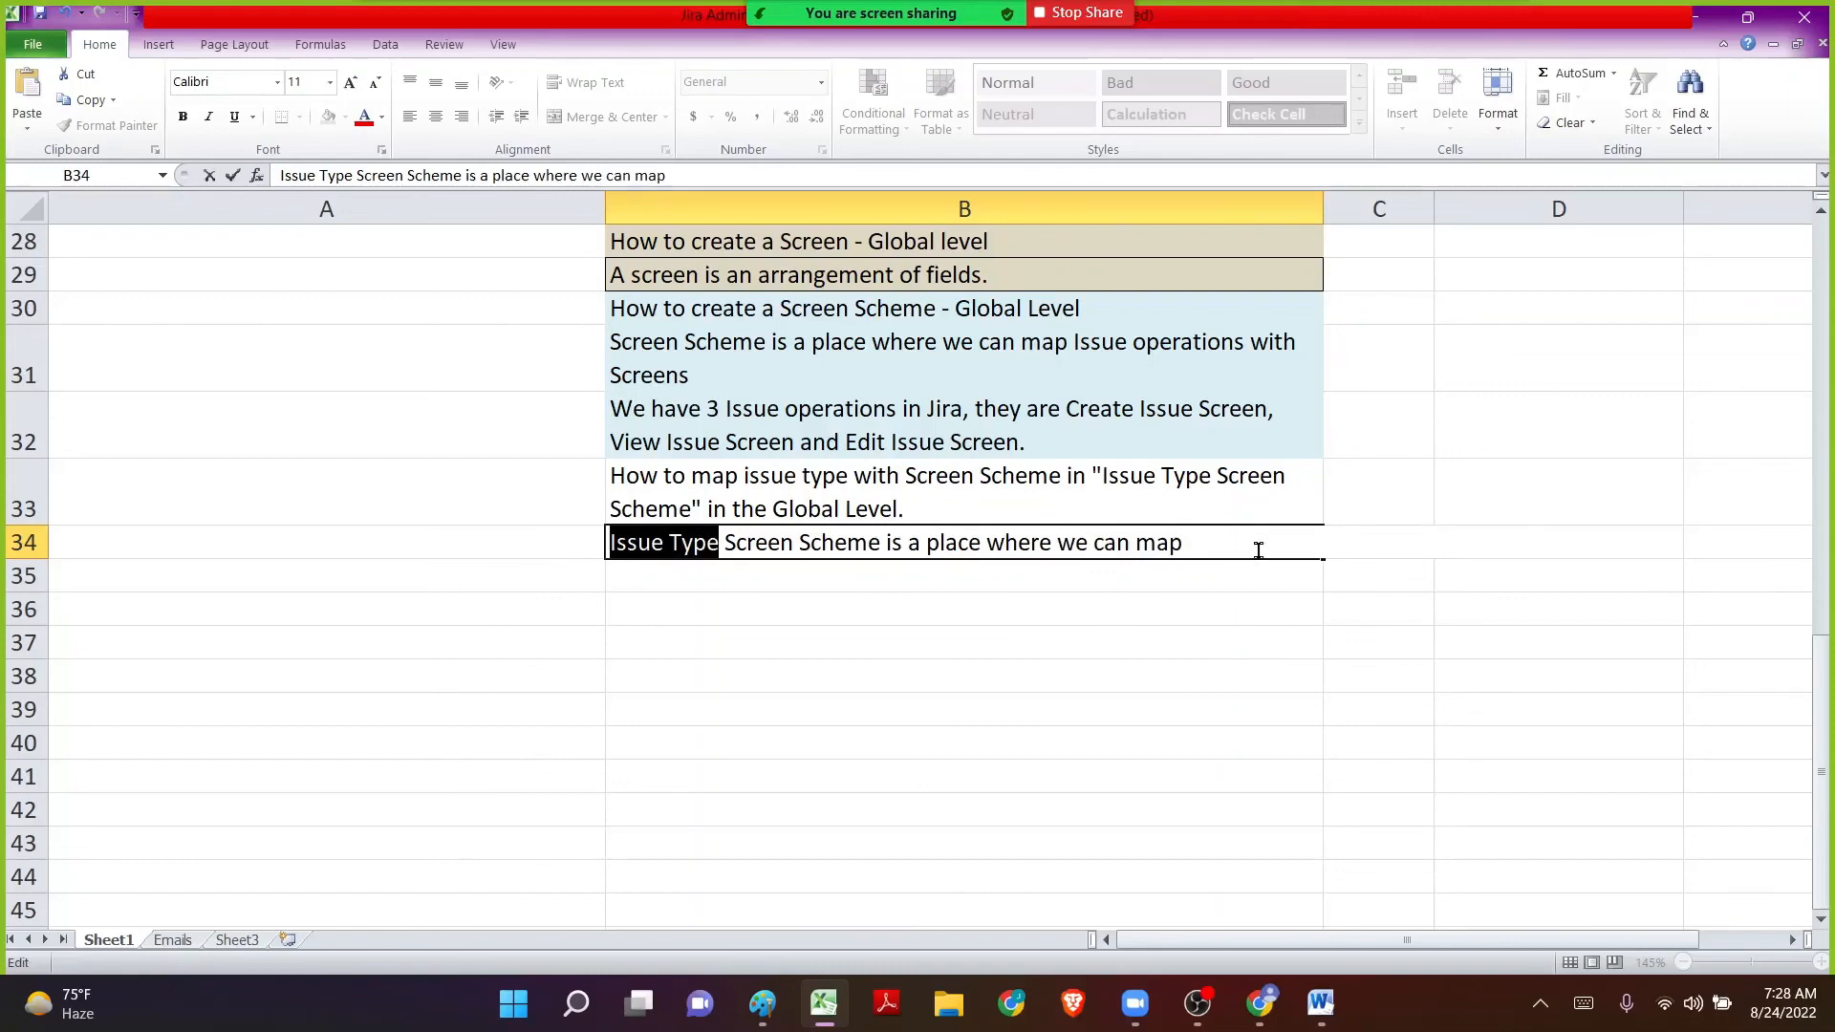
{"action": "left_click", "coordinate": [1266, 545]}
{"action": "type", "text": "\""}
{"action": "key", "text": "ctrl+v"}
{"action": "type", "text": "\""}
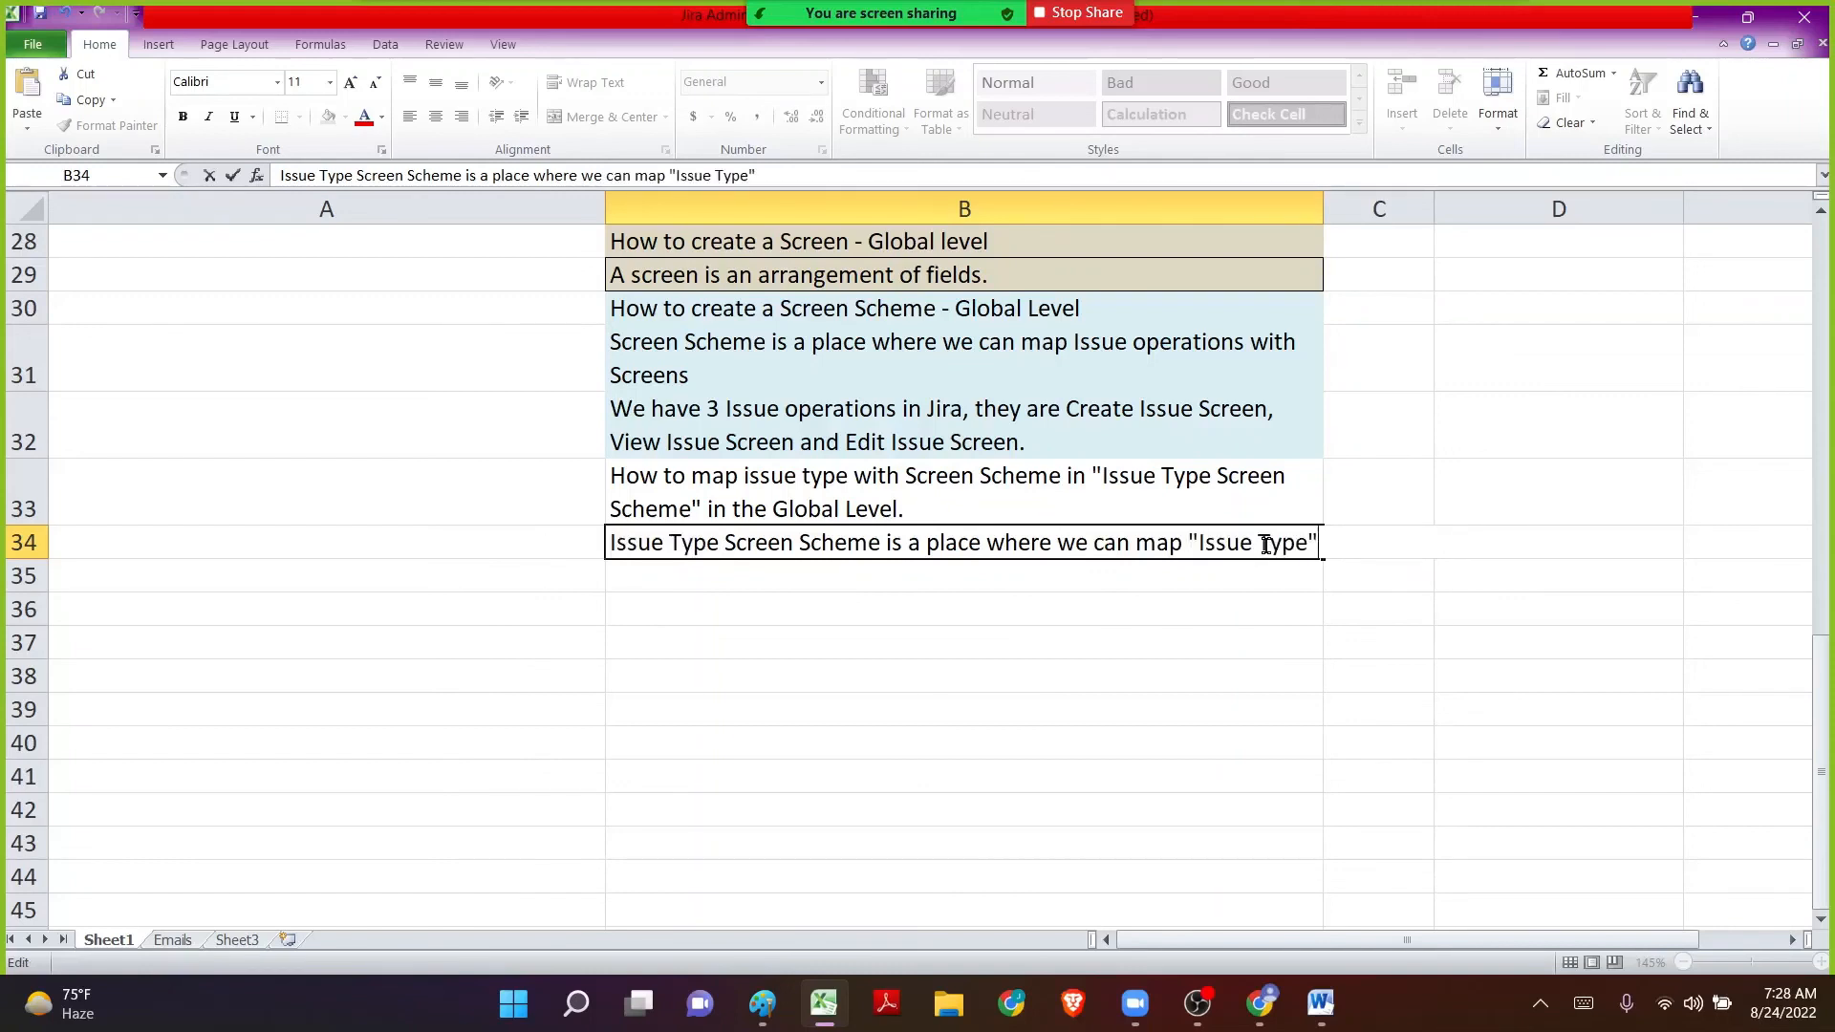
{"action": "type", "text": " to"}
{"action": "left_click_drag", "start_coordinate": [725, 543], "coordinate": [875, 543]}
{"action": "key", "text": "ctrl+c"}
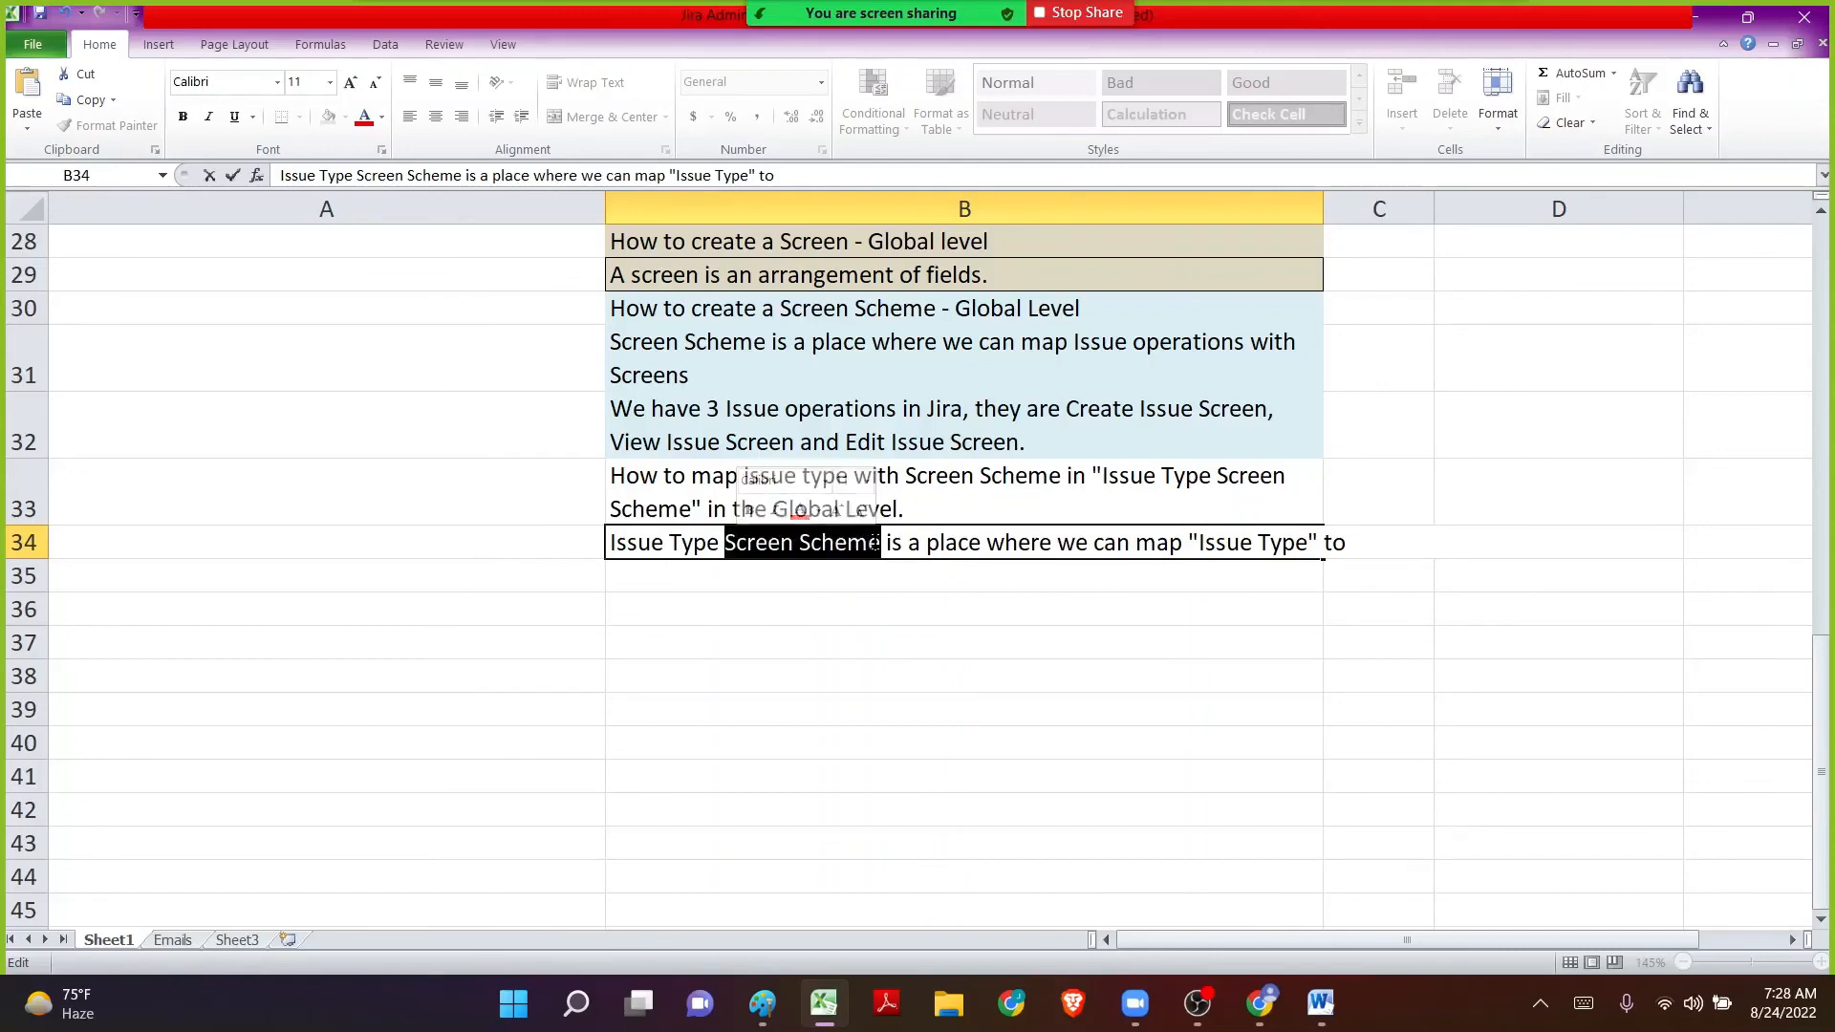
{"action": "key", "text": "Right"}
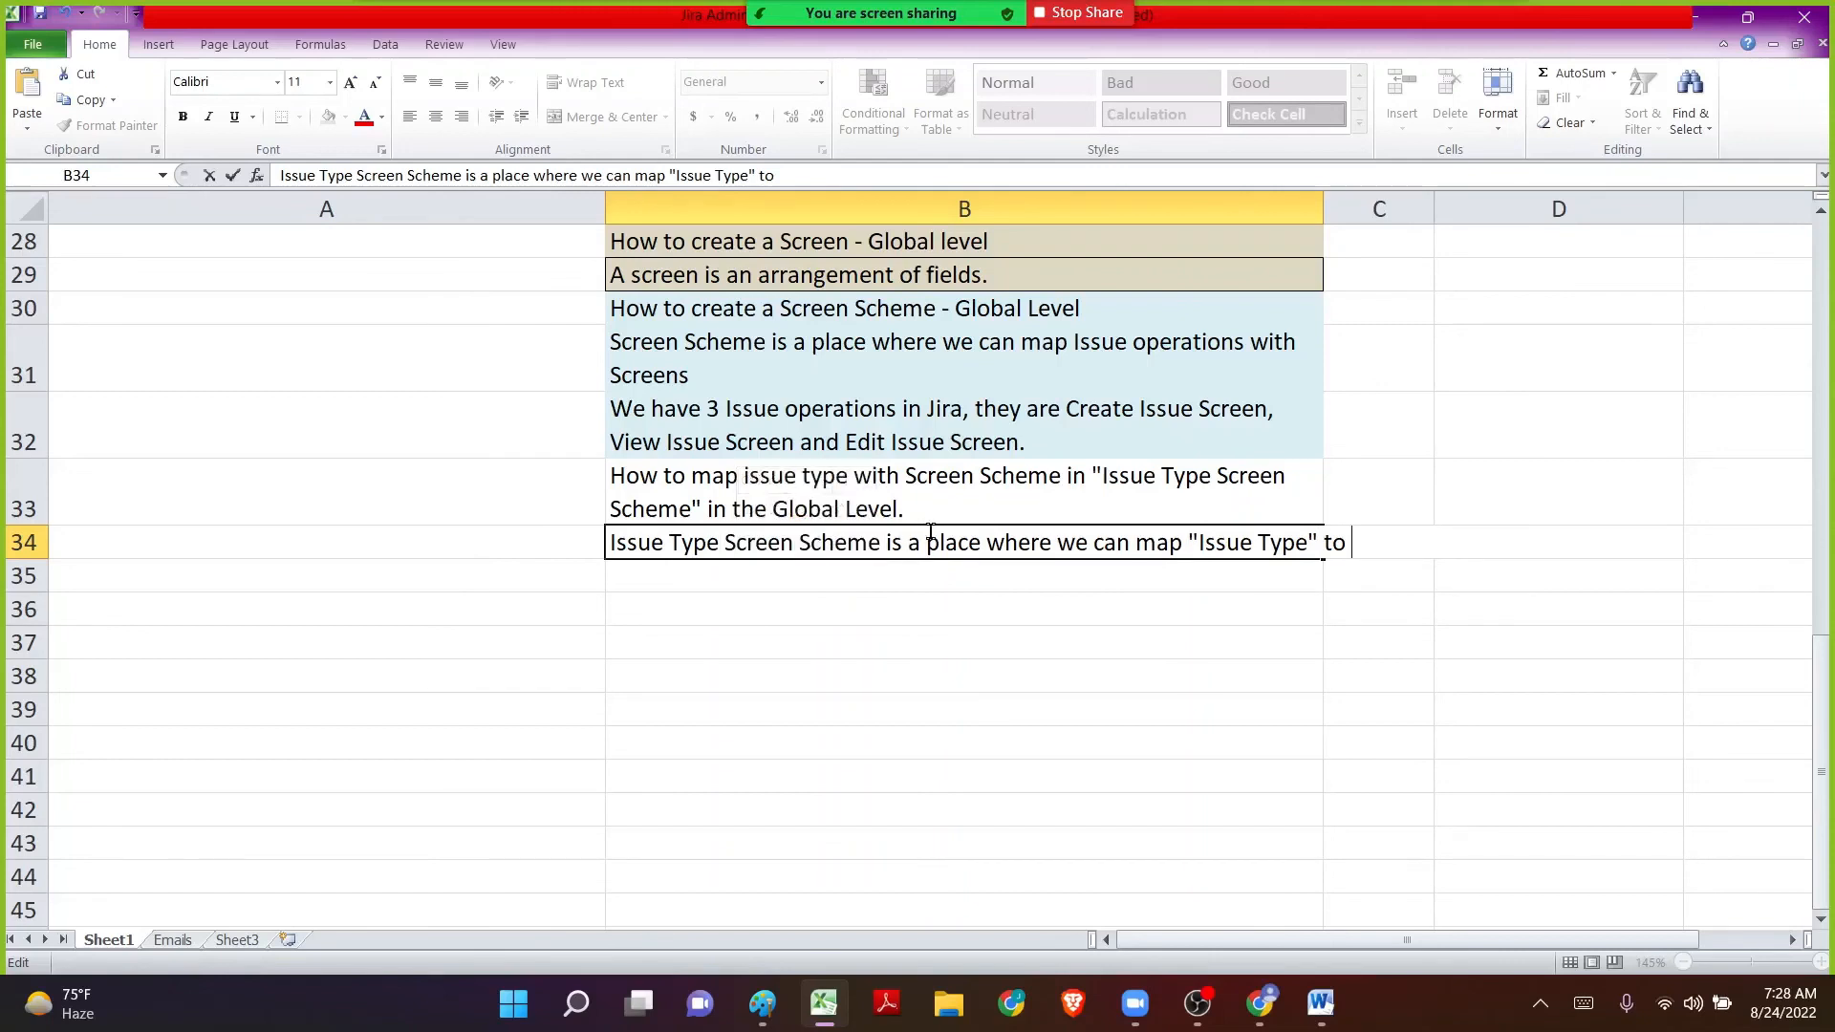
{"action": "type", "text": "\""}
{"action": "key", "text": "ctrl+v"}
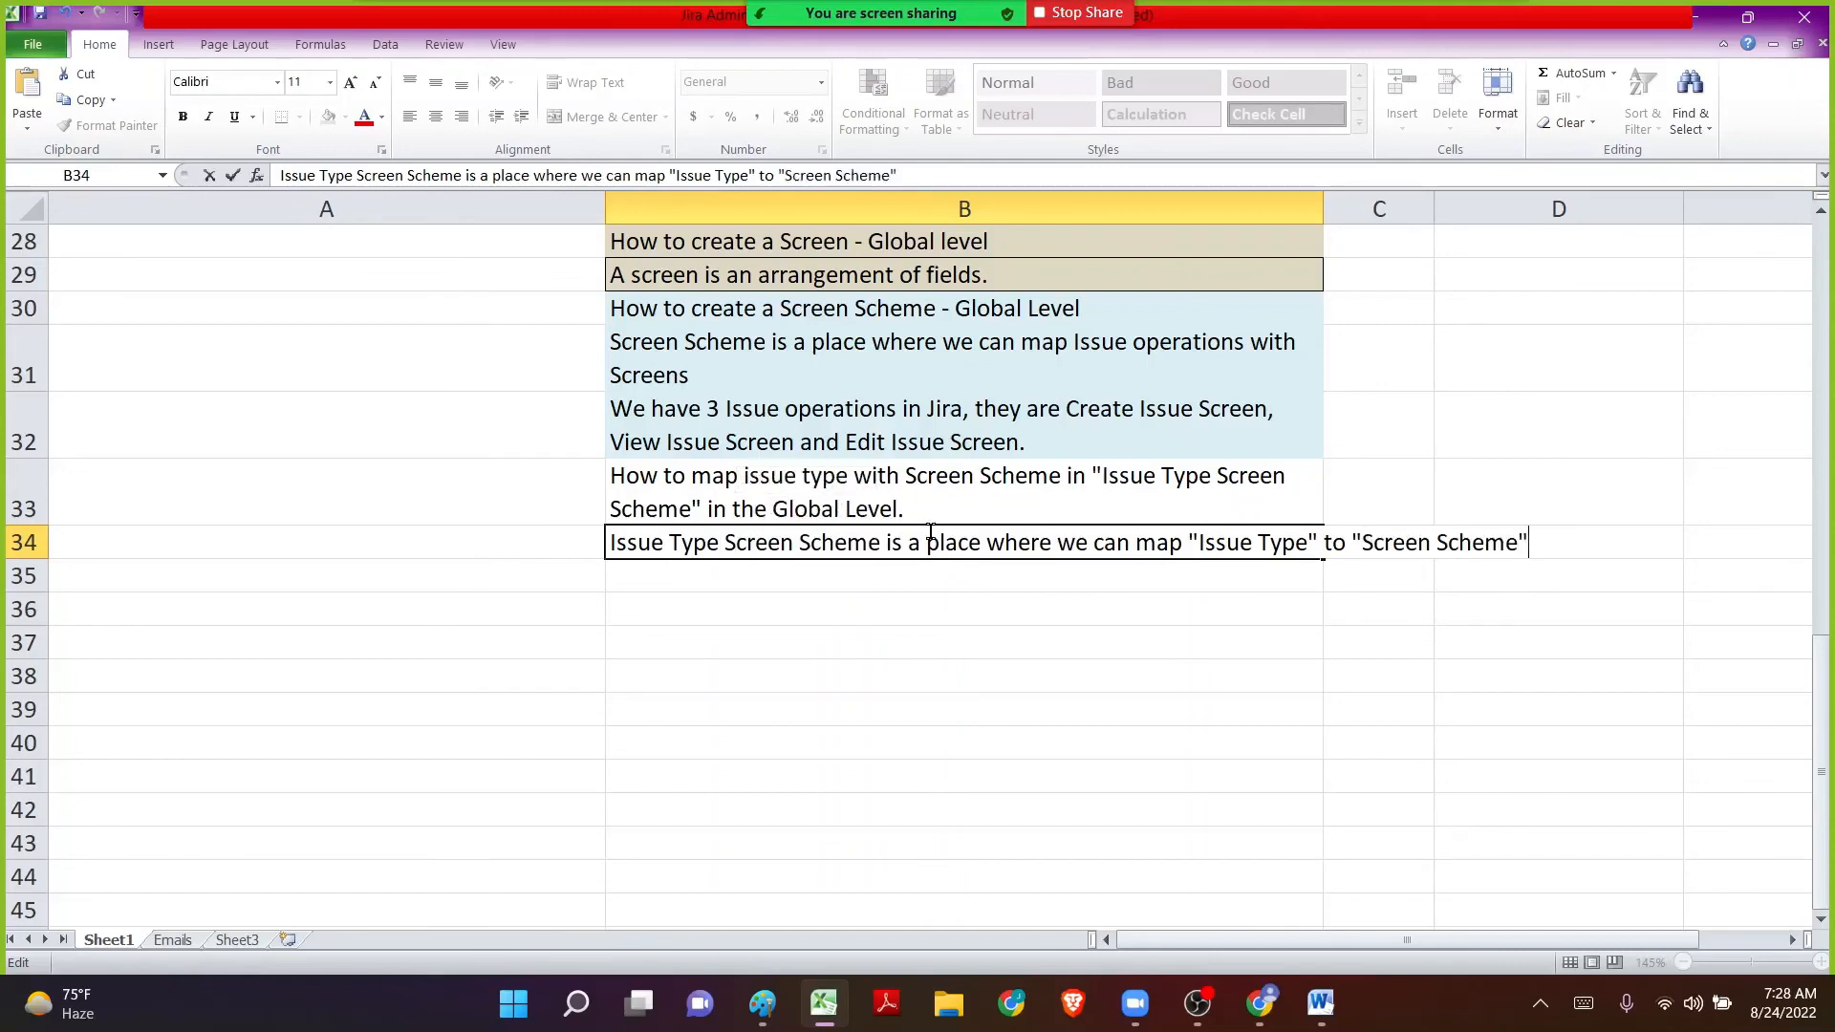
{"action": "type", "text": "\""}
{"action": "key", "text": "Return"}
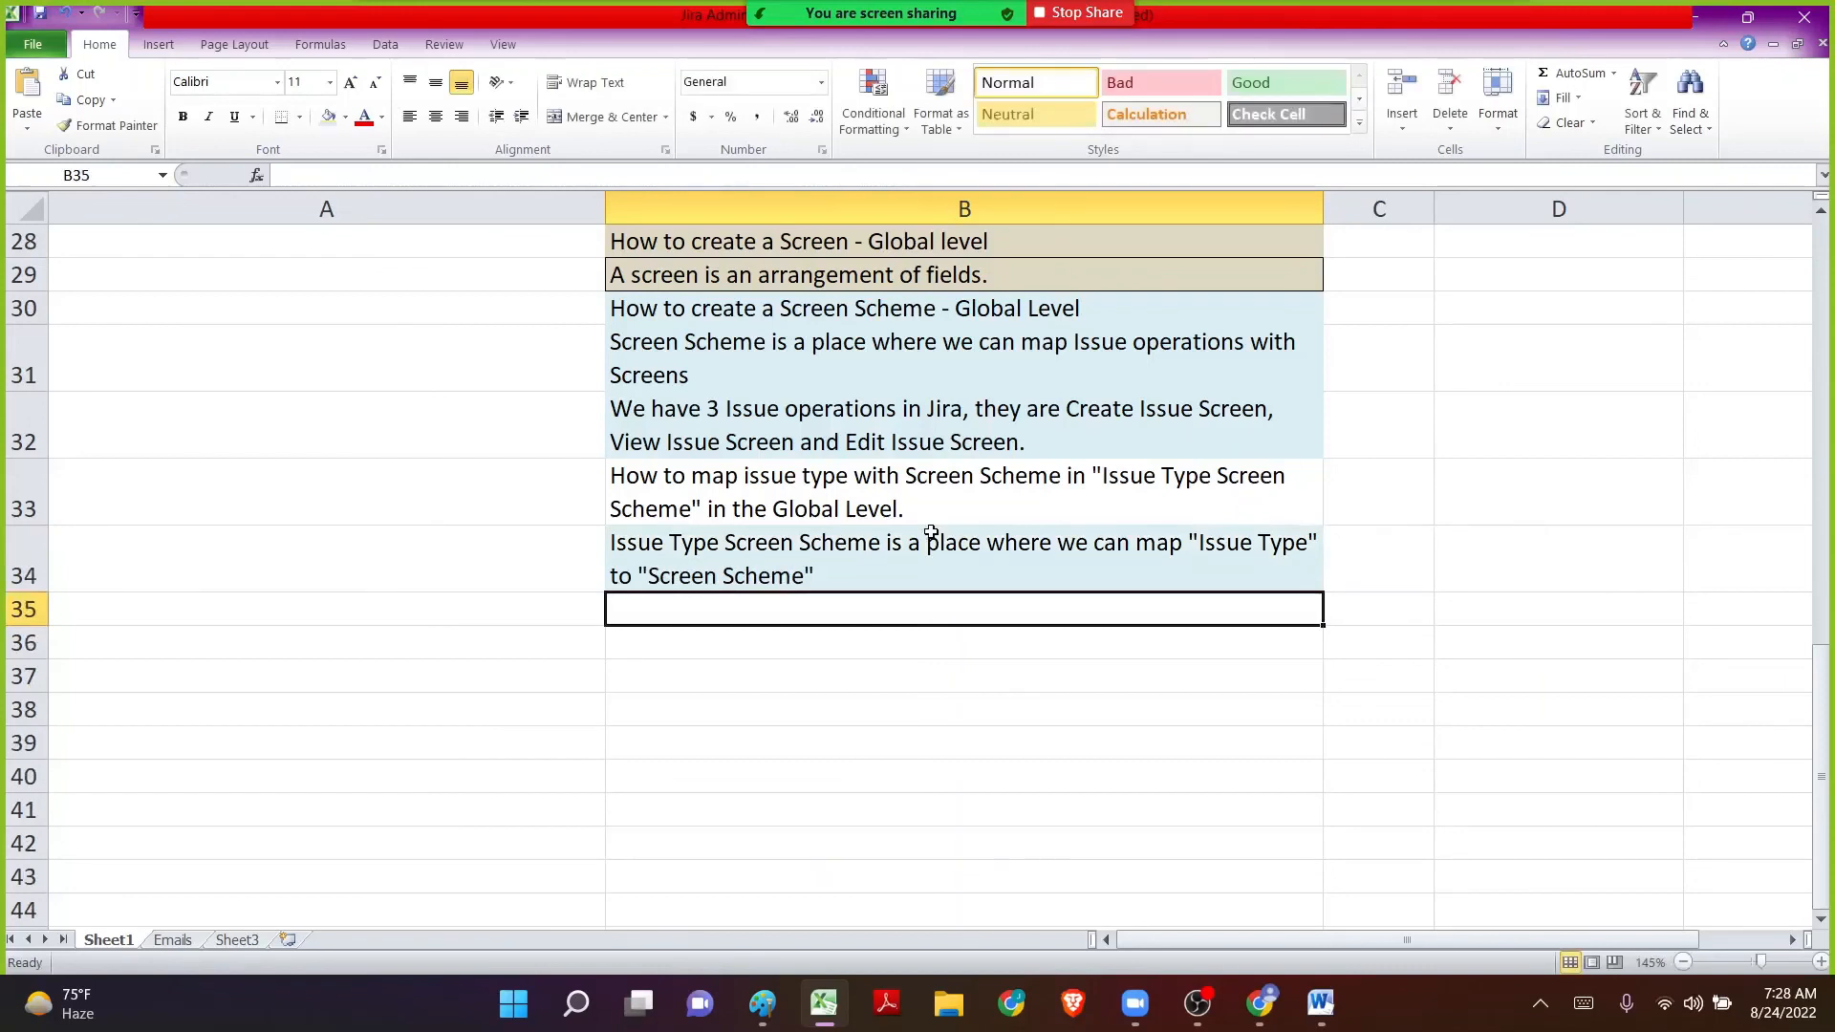
Shade the Issue Type Screen Scheme note and its definition in B33:B34 with a light orange fill.
{"action": "left_click", "coordinate": [931, 533]}
{"action": "key", "text": "Up"}
{"action": "key", "text": "shift+Down"}
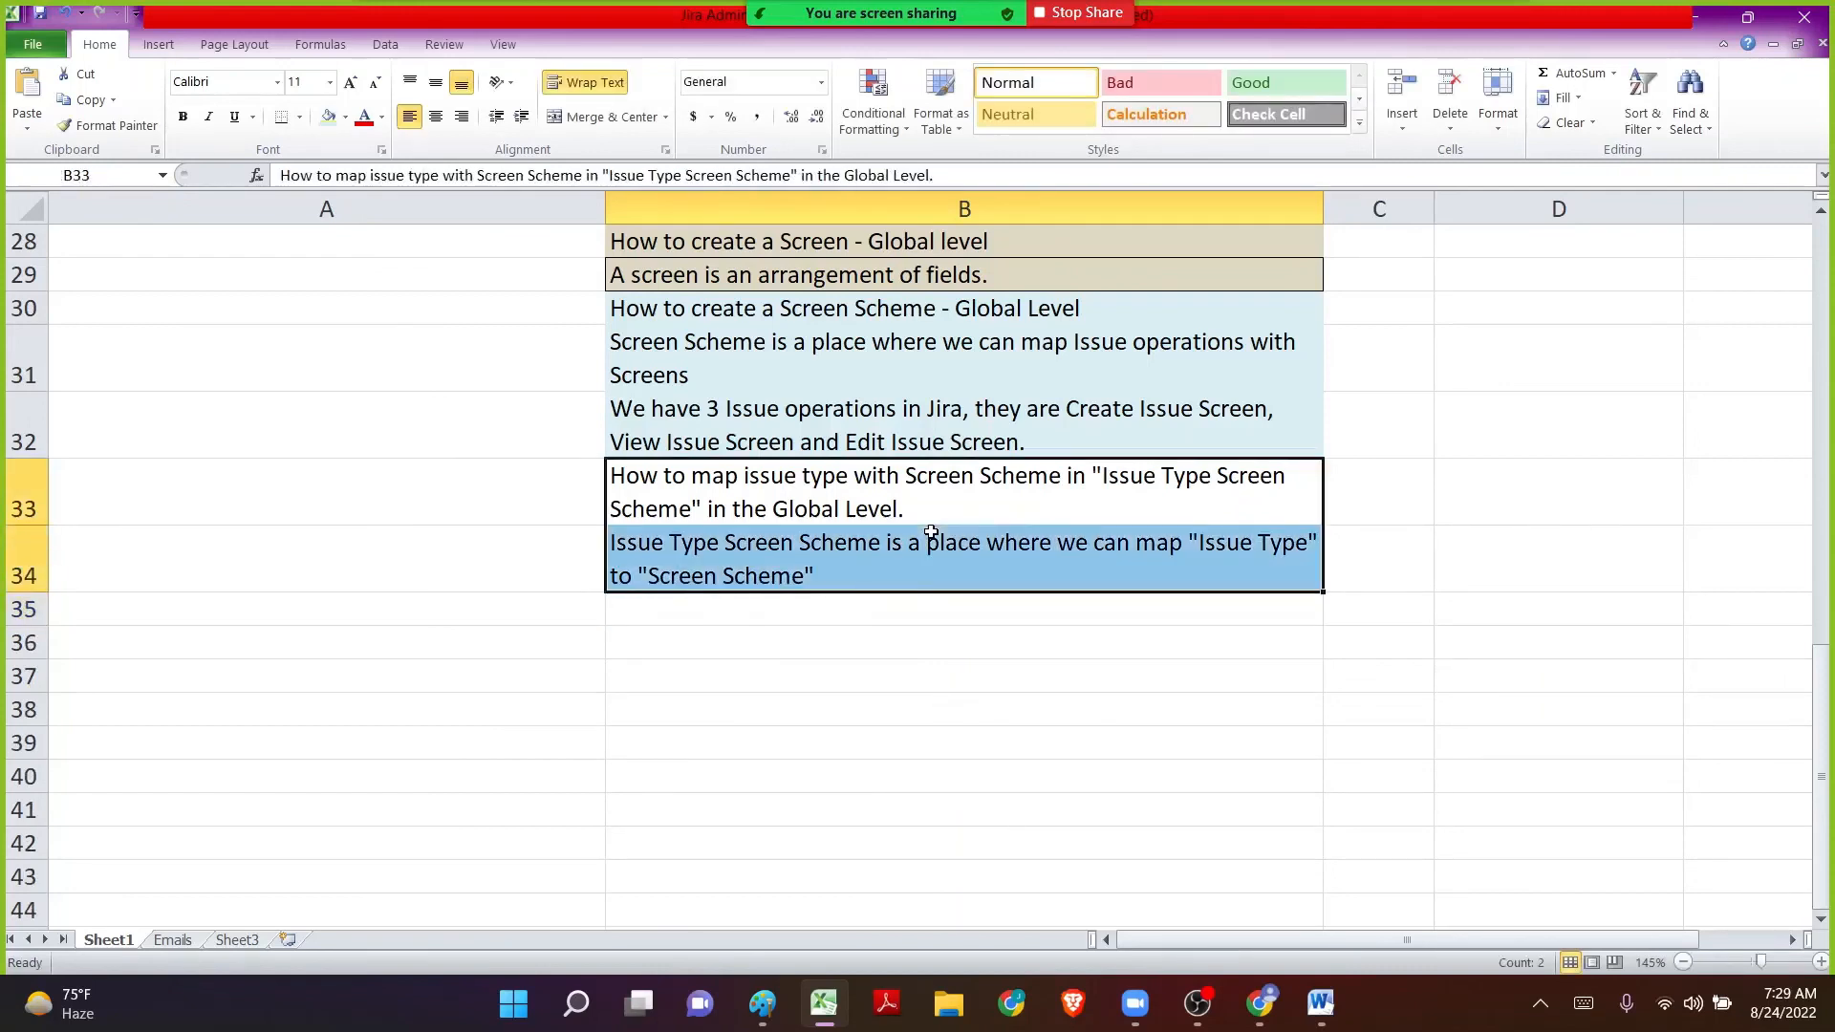
{"action": "left_click", "coordinate": [348, 117]}
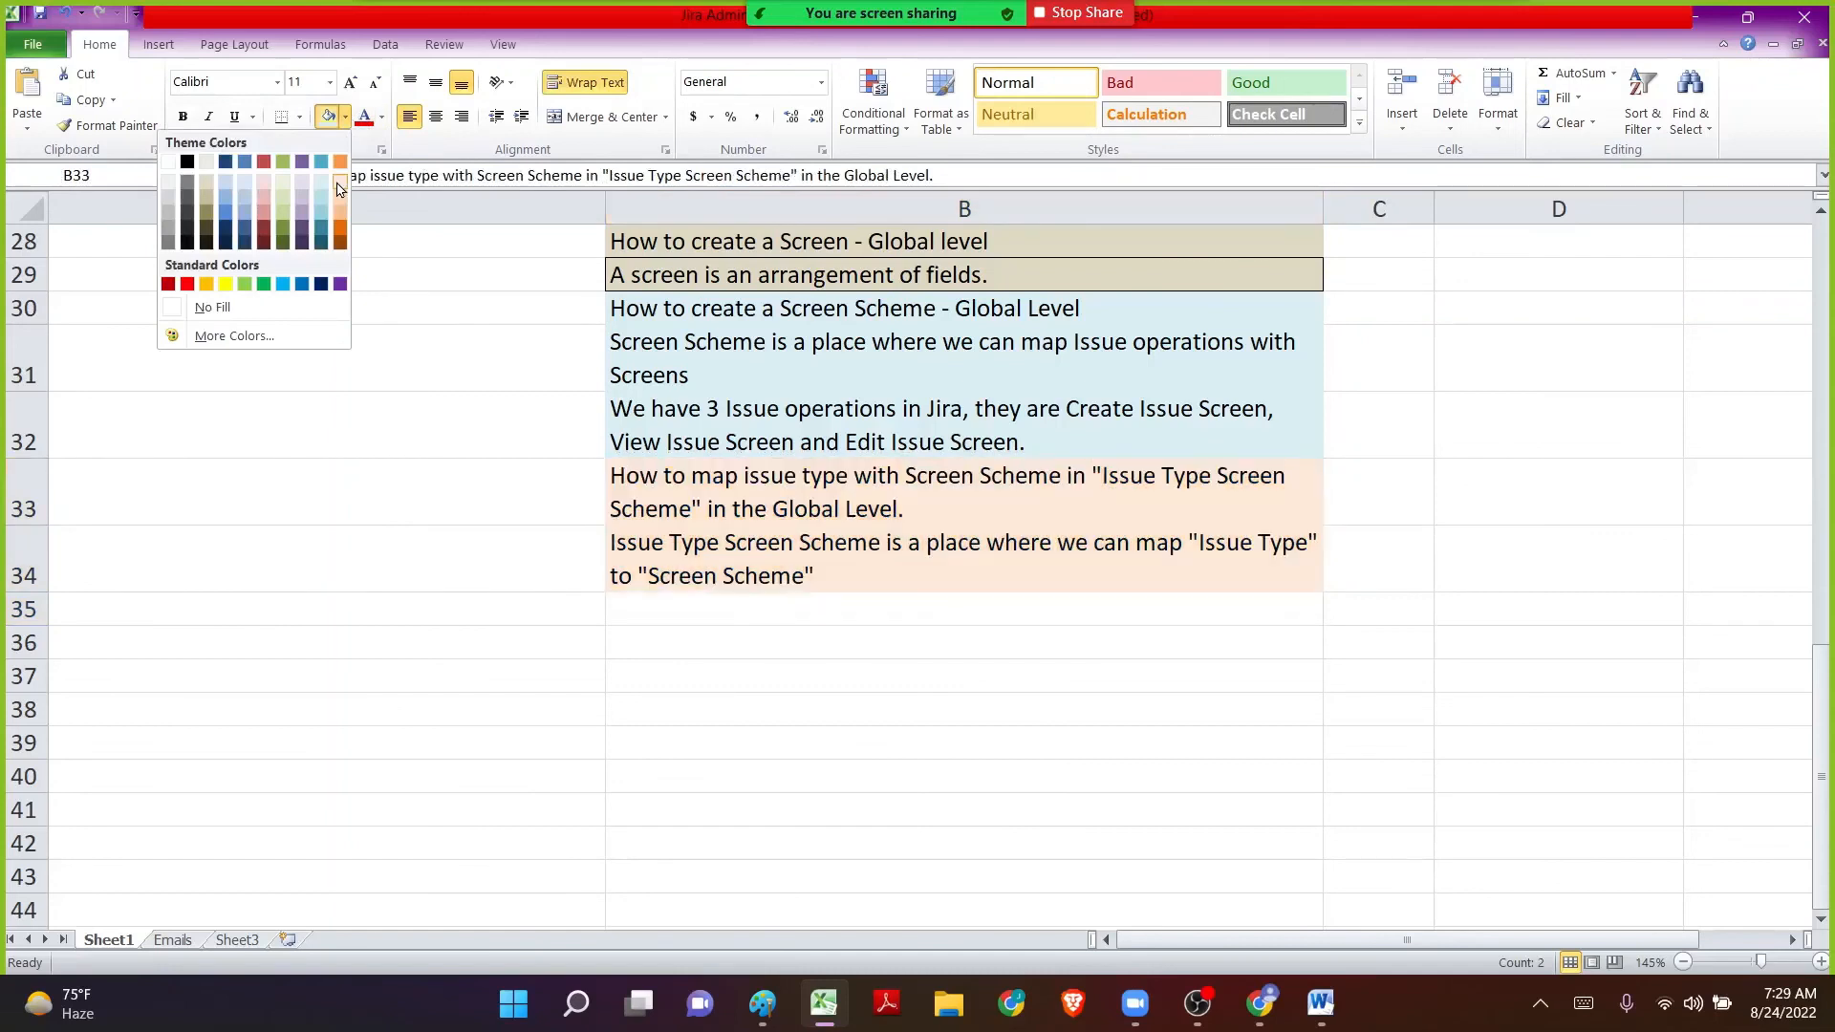
{"action": "left_click", "coordinate": [336, 180]}
{"action": "left_click", "coordinate": [950, 698]}
Enter "For aProject, there will be only 1 Issue Type Screen Scheme." in B35.
{"action": "left_click", "coordinate": [831, 613]}
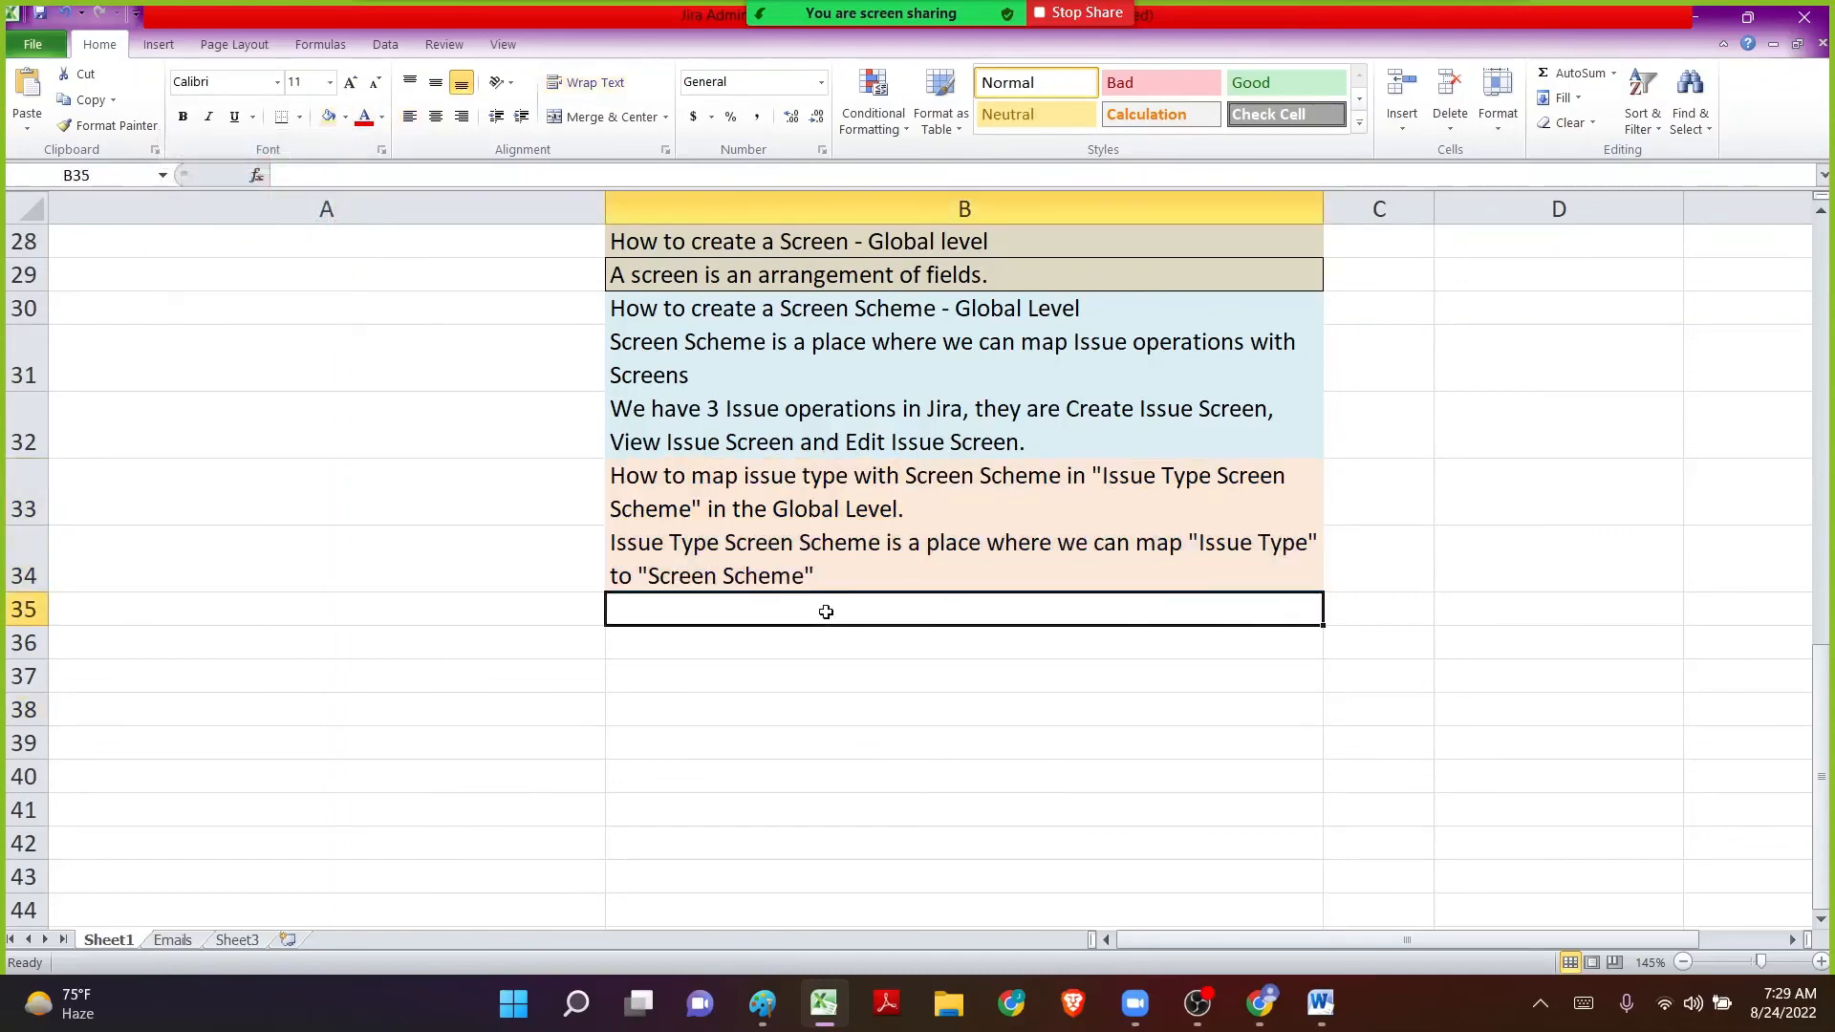
{"action": "type", "text": "Foe a"}
{"action": "key", "text": "BackSpace"}
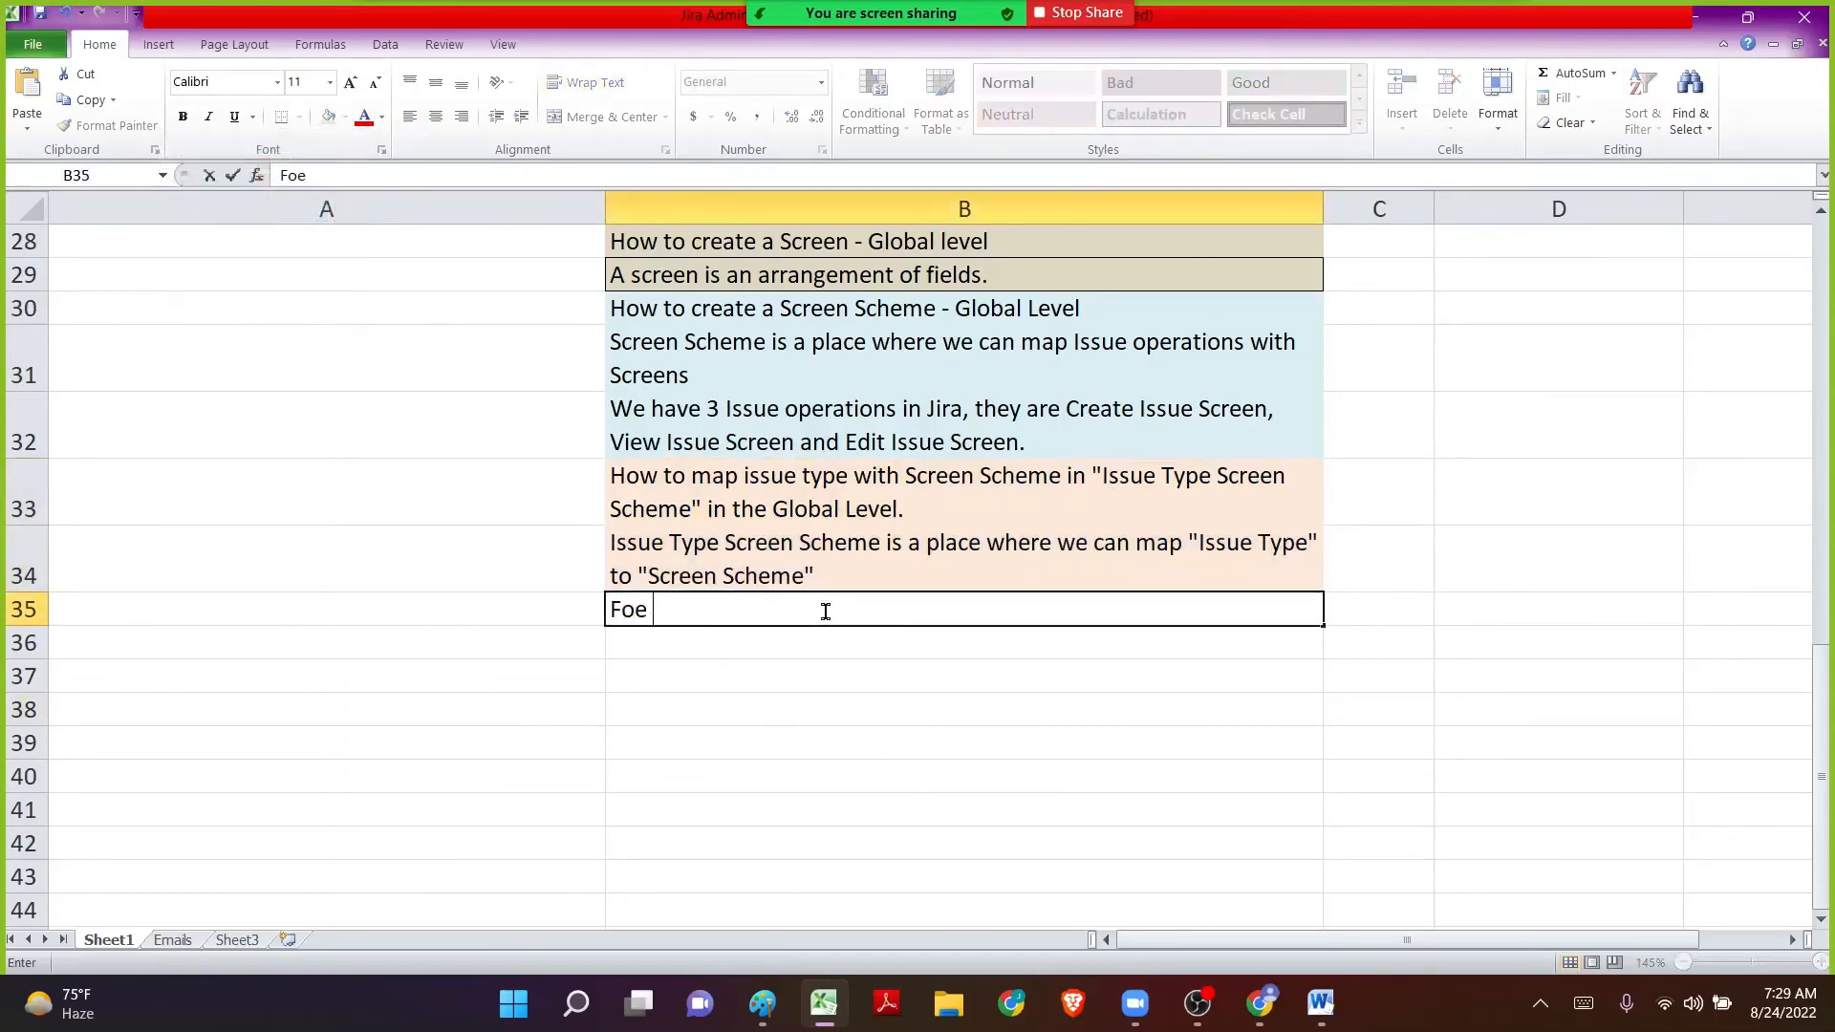
{"action": "key", "text": "BackSpace"}
{"action": "type", "text": "r aProject, there qi"}
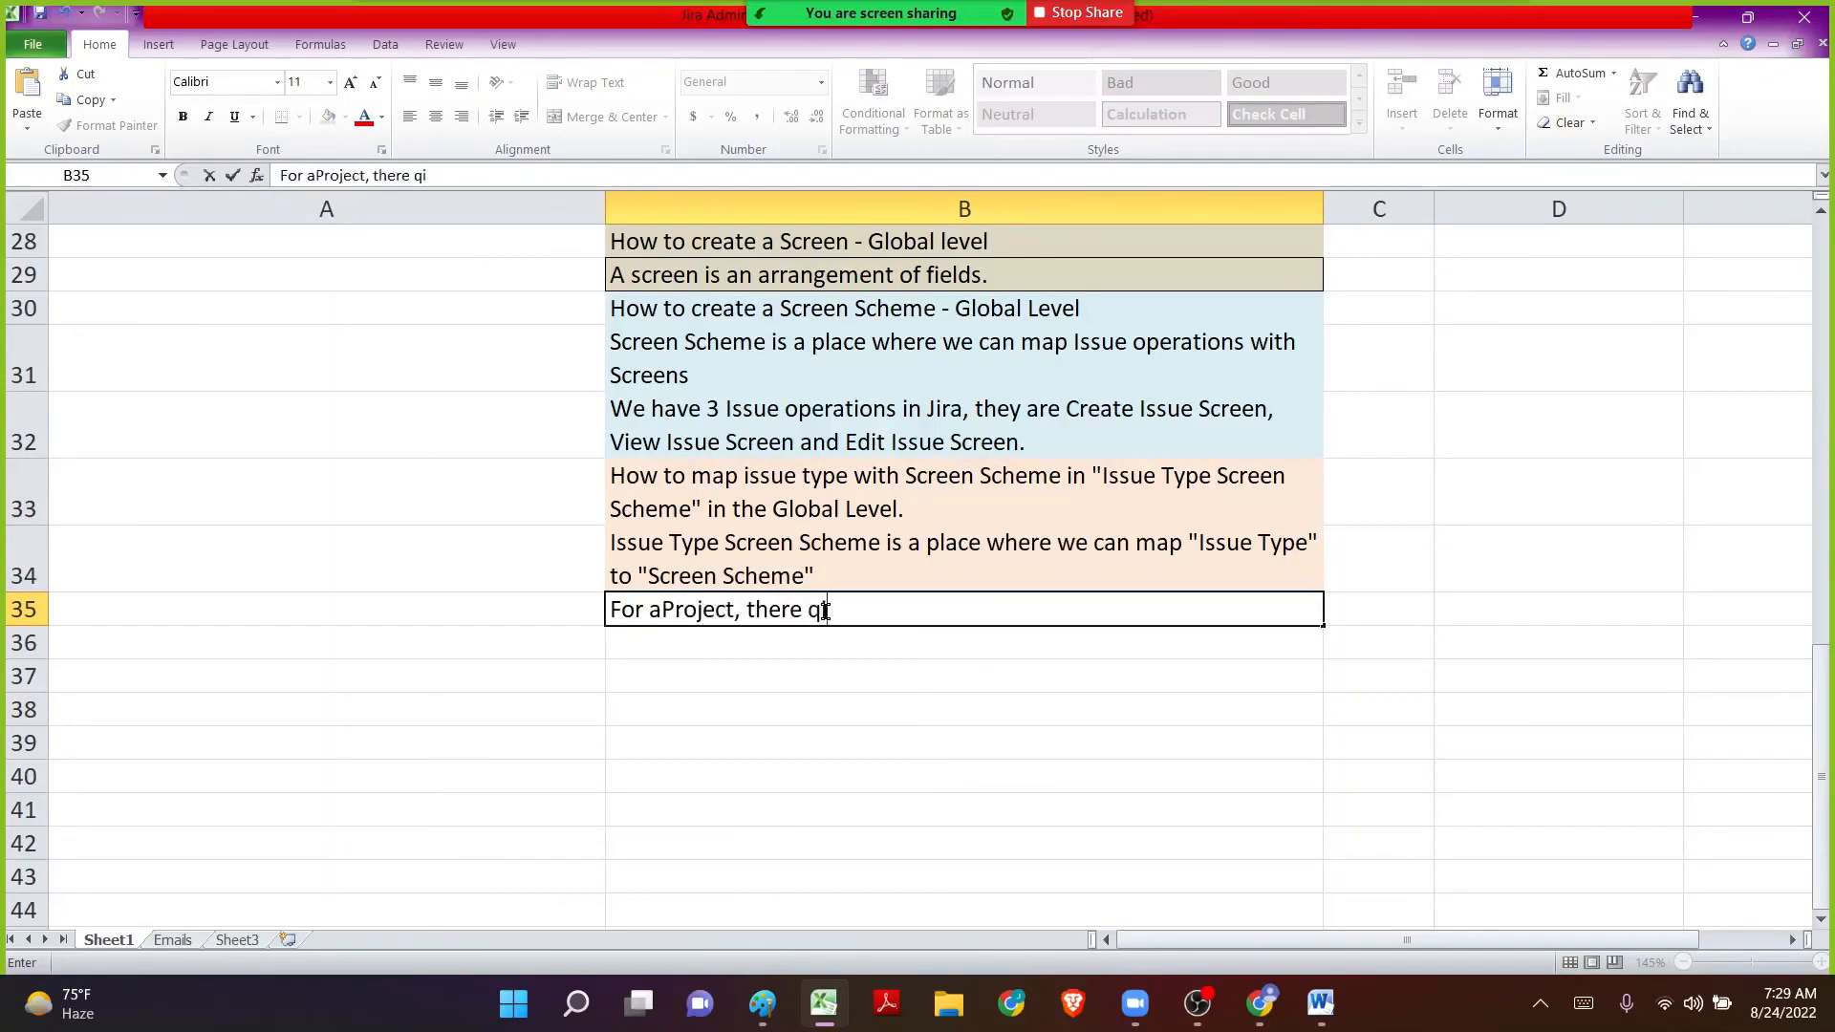
{"action": "key", "text": "BackSpace"}
{"action": "key", "text": "BackSpace"}
{"action": "type", "text": "will be only 1 Issue Type S"}
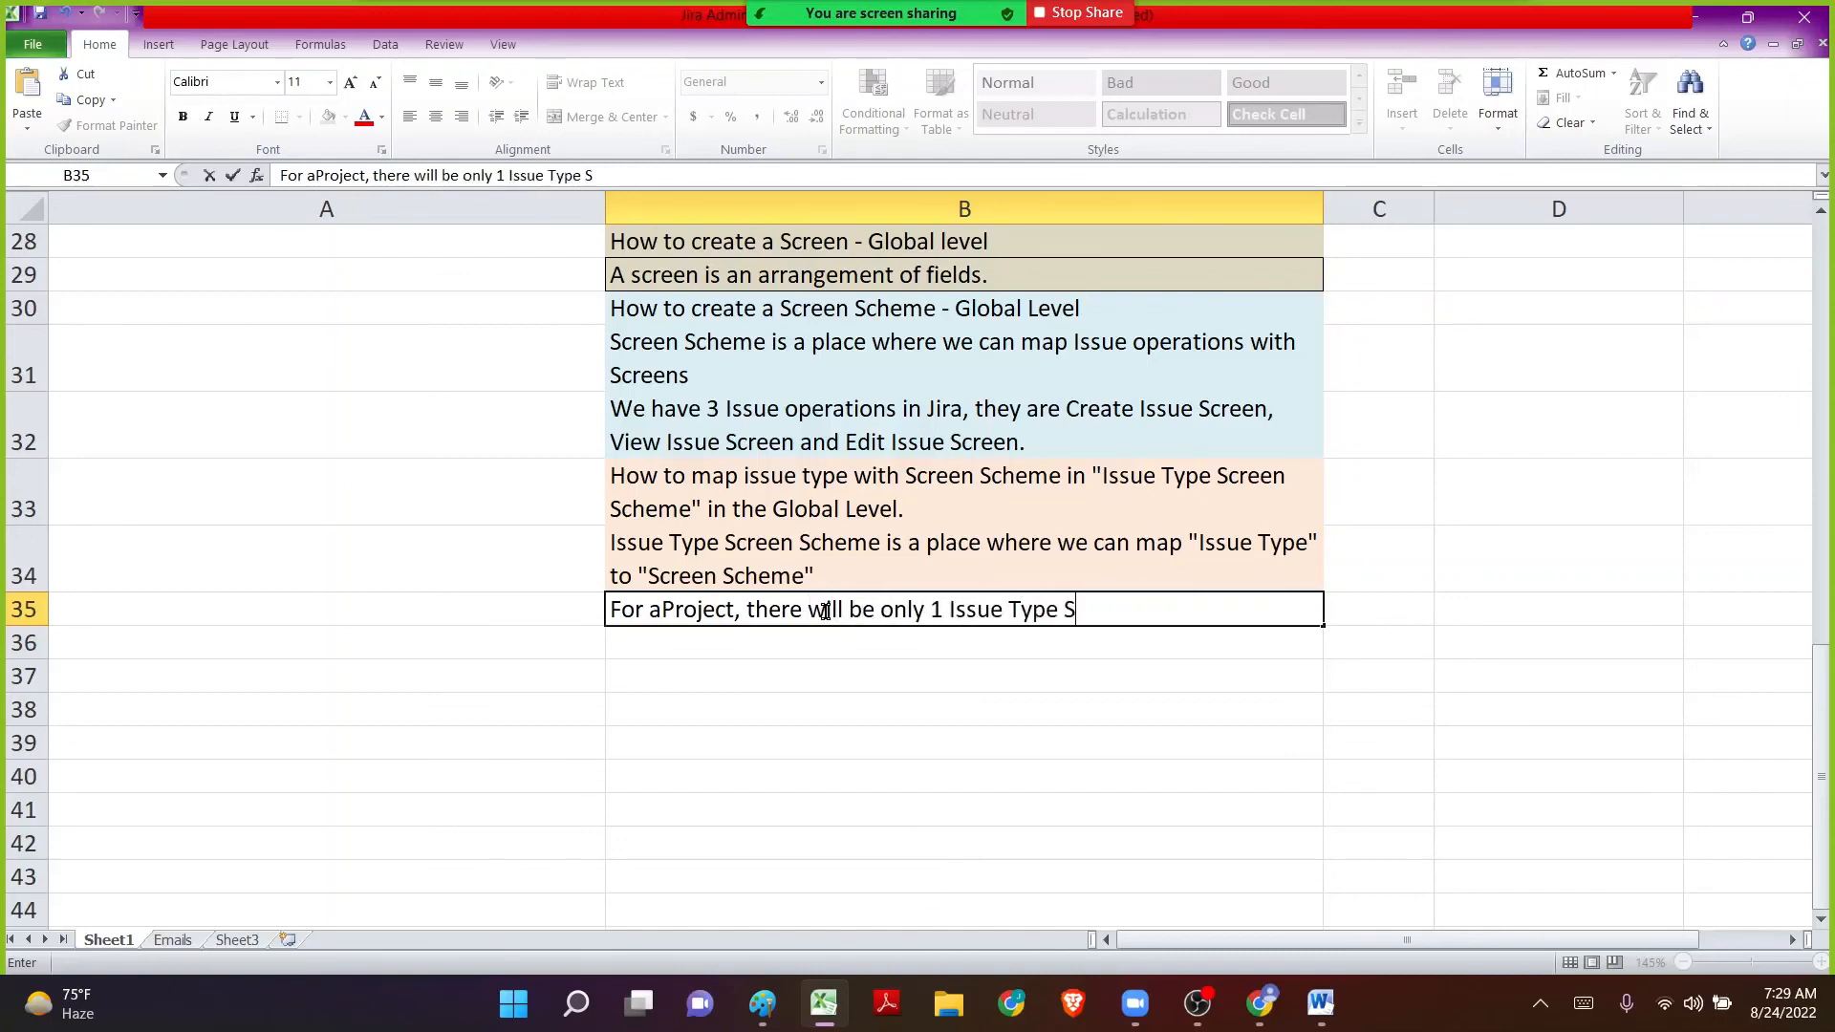
{"action": "type", "text": "creen Scheme"}
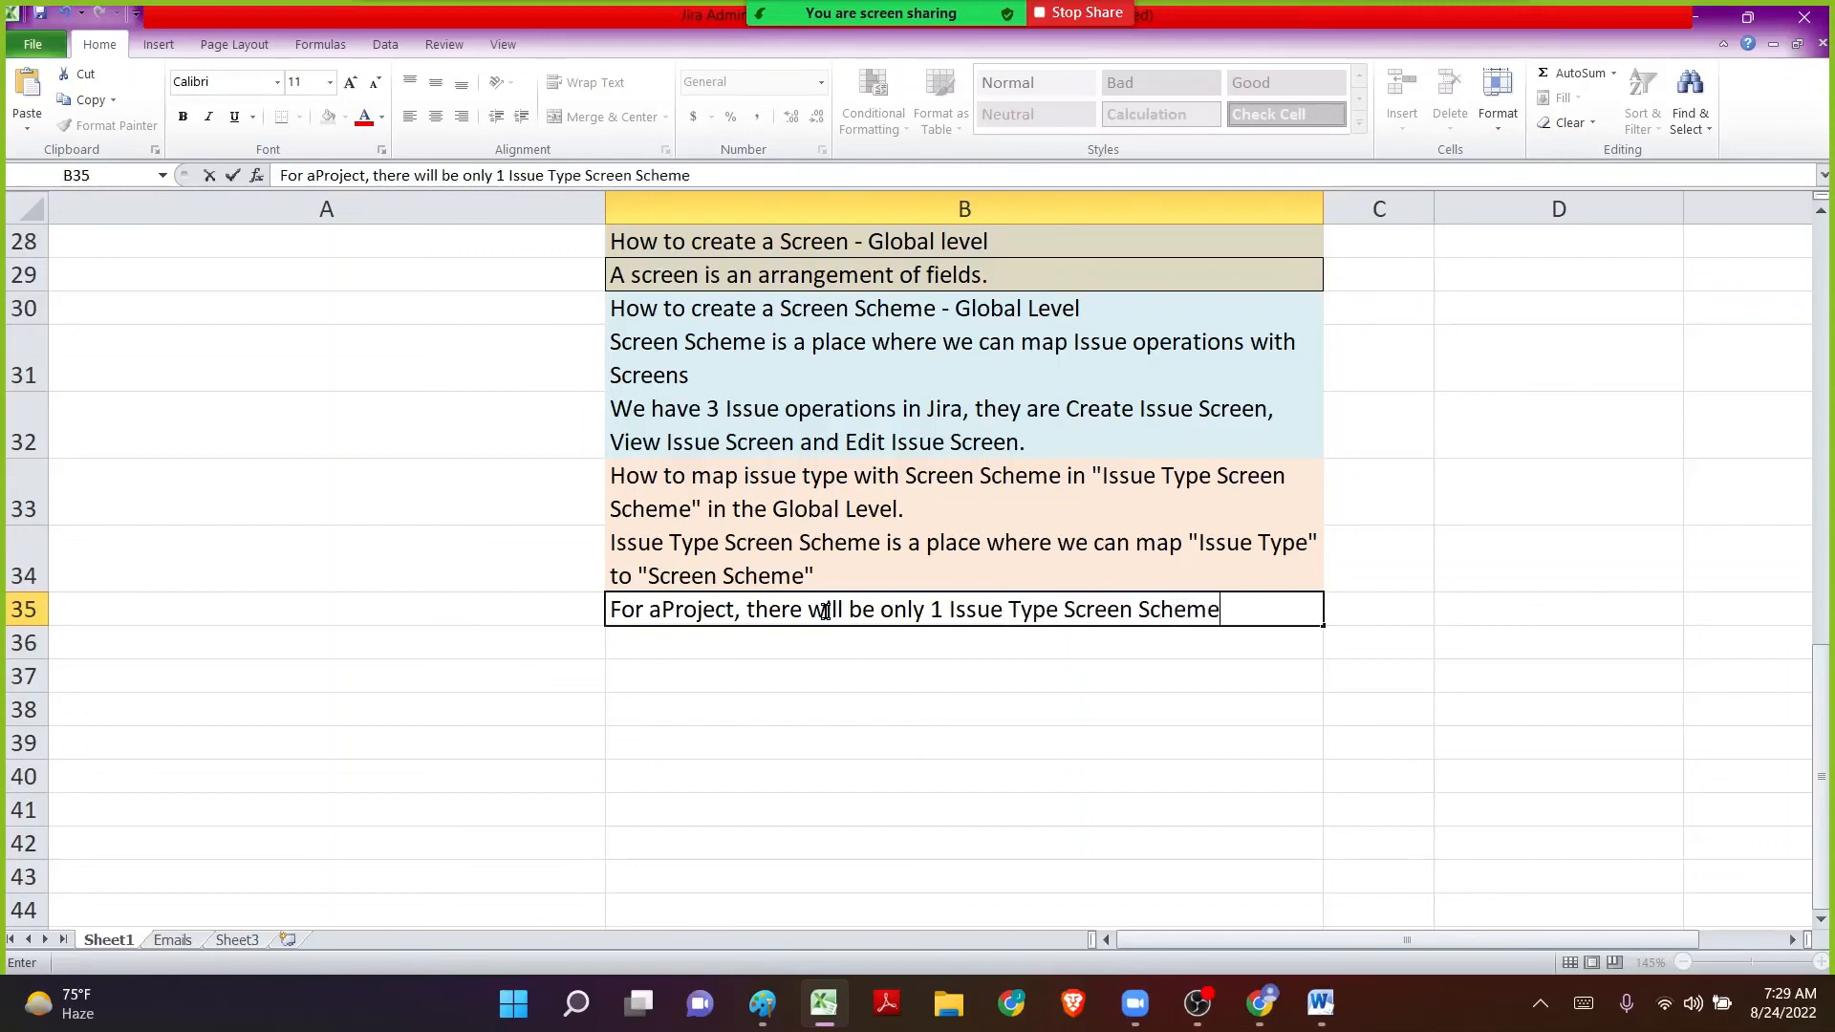
{"action": "type", "text": "."}
{"action": "key", "text": "Return"}
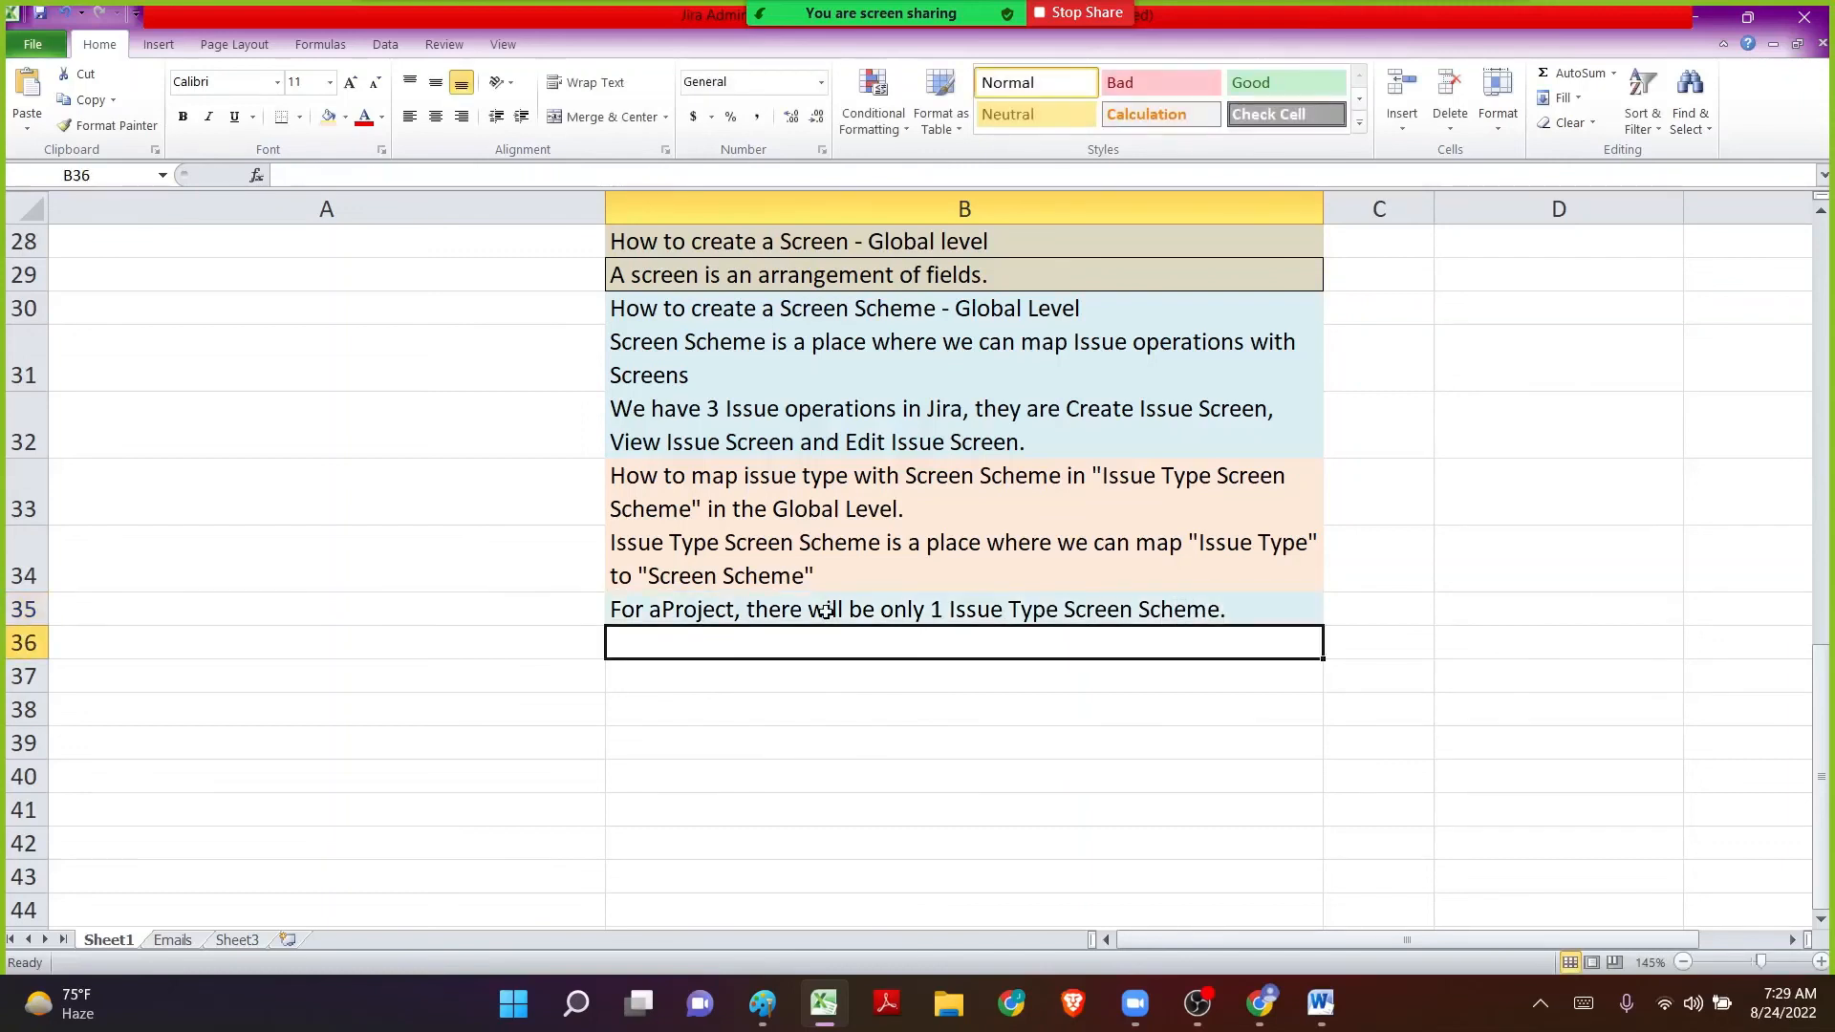
Shade the one-scheme-per-project line in B35 with the same light orange fill as the two rows above.
{"action": "left_click", "coordinate": [827, 612]}
{"action": "left_click", "coordinate": [328, 116]}
{"action": "left_click", "coordinate": [516, 709]}
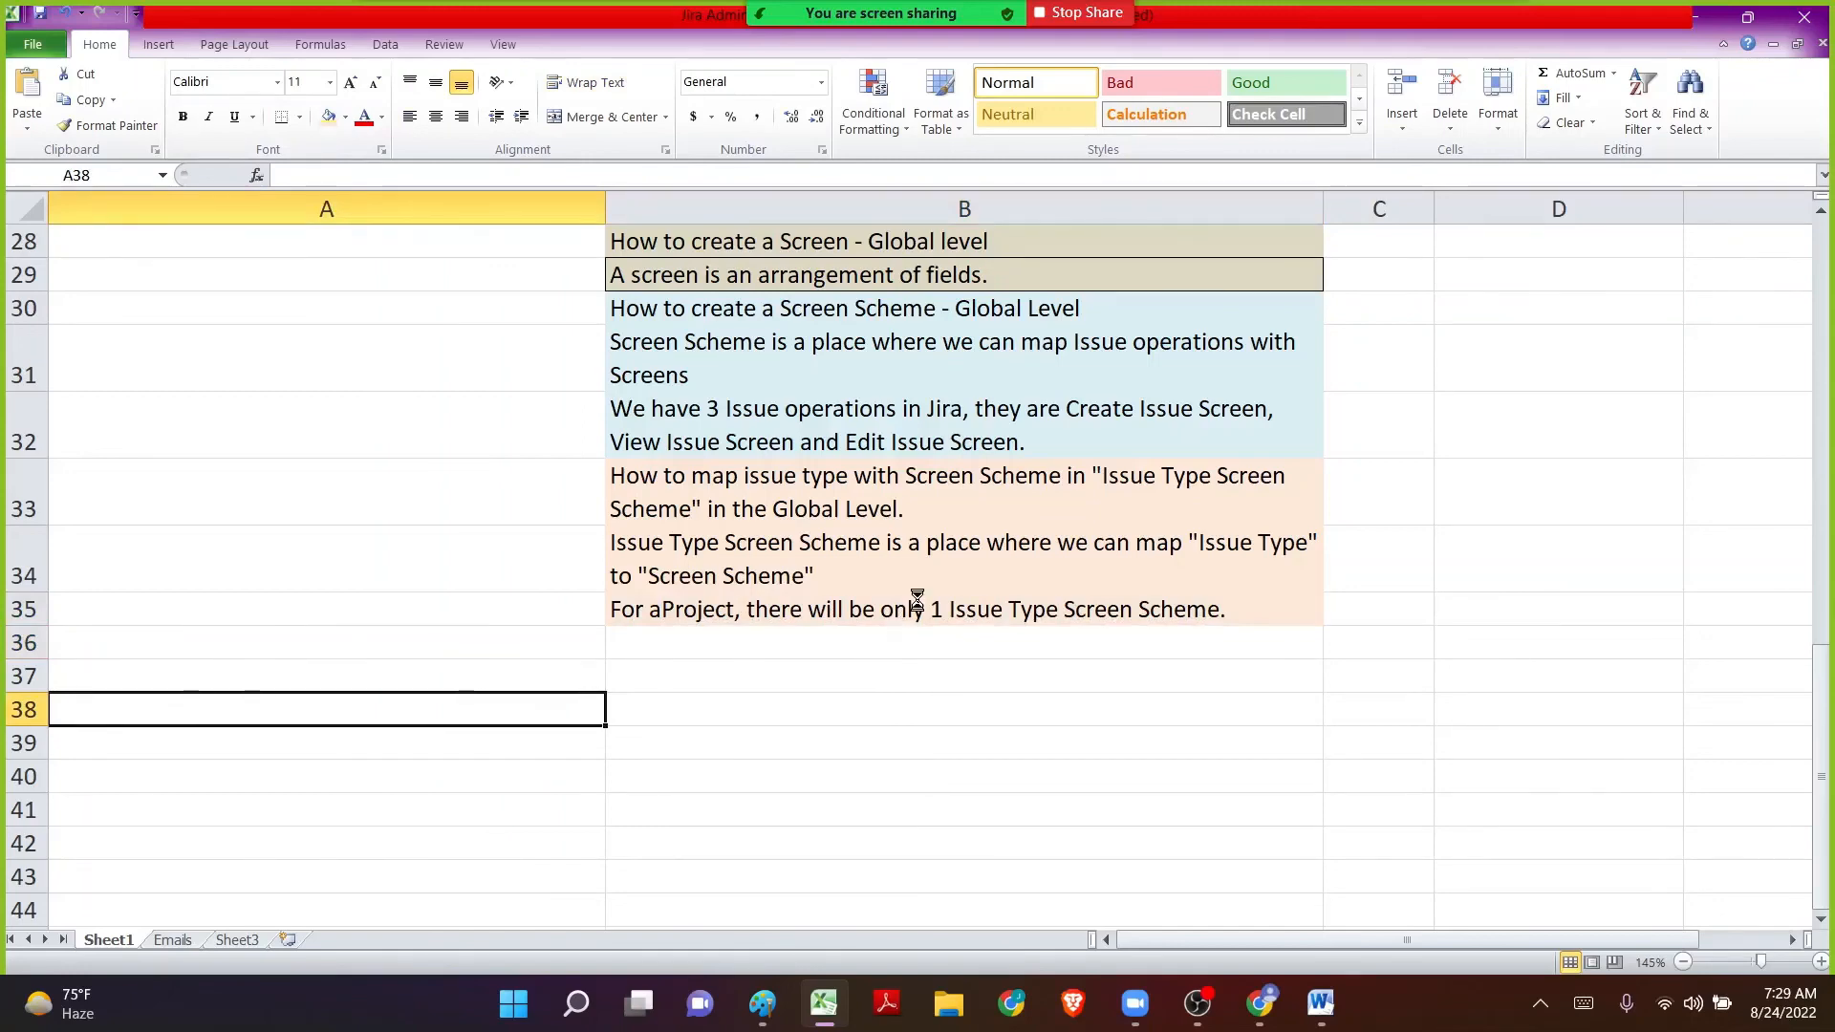
Apply all borders to the three shaded concept groups in B28:B35.
{"action": "scroll", "coordinate": [920, 597], "scroll_direction": "up", "scroll_amount": 1}
{"action": "left_click", "coordinate": [760, 413]}
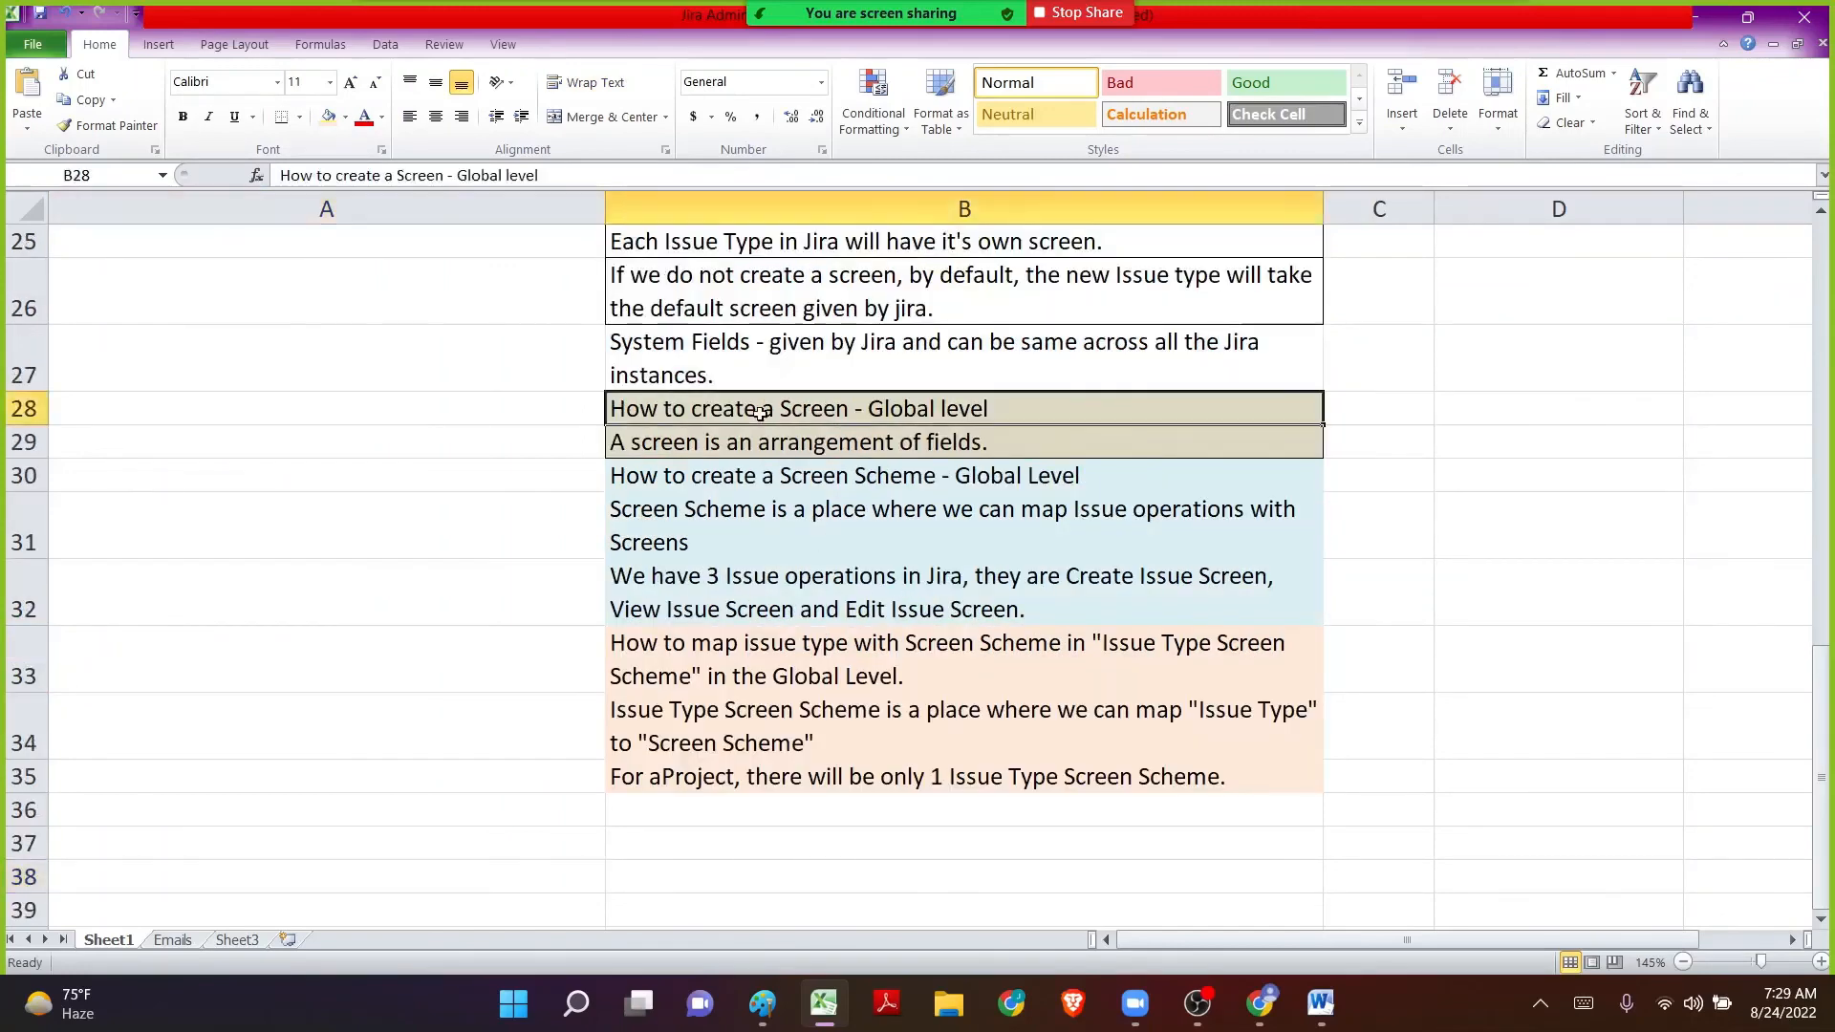
{"action": "left_click_drag", "start_coordinate": [760, 413], "coordinate": [765, 776]}
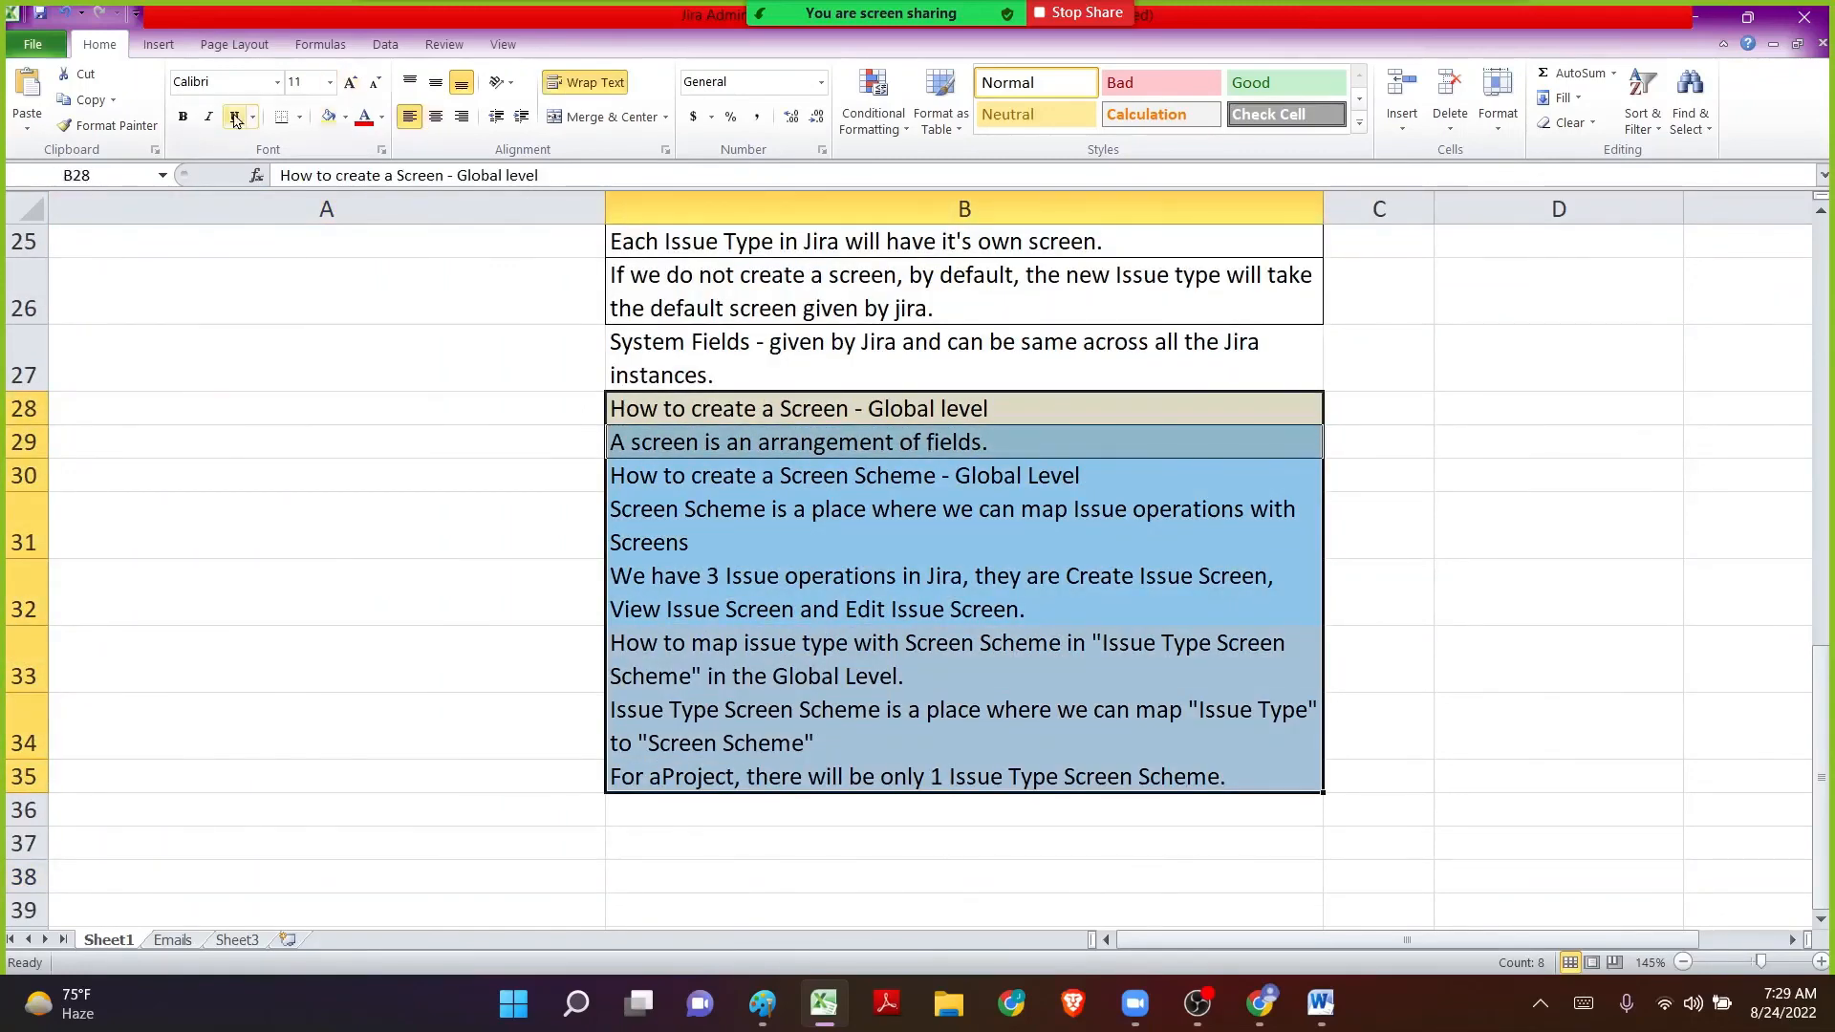
{"action": "left_click", "coordinate": [297, 128]}
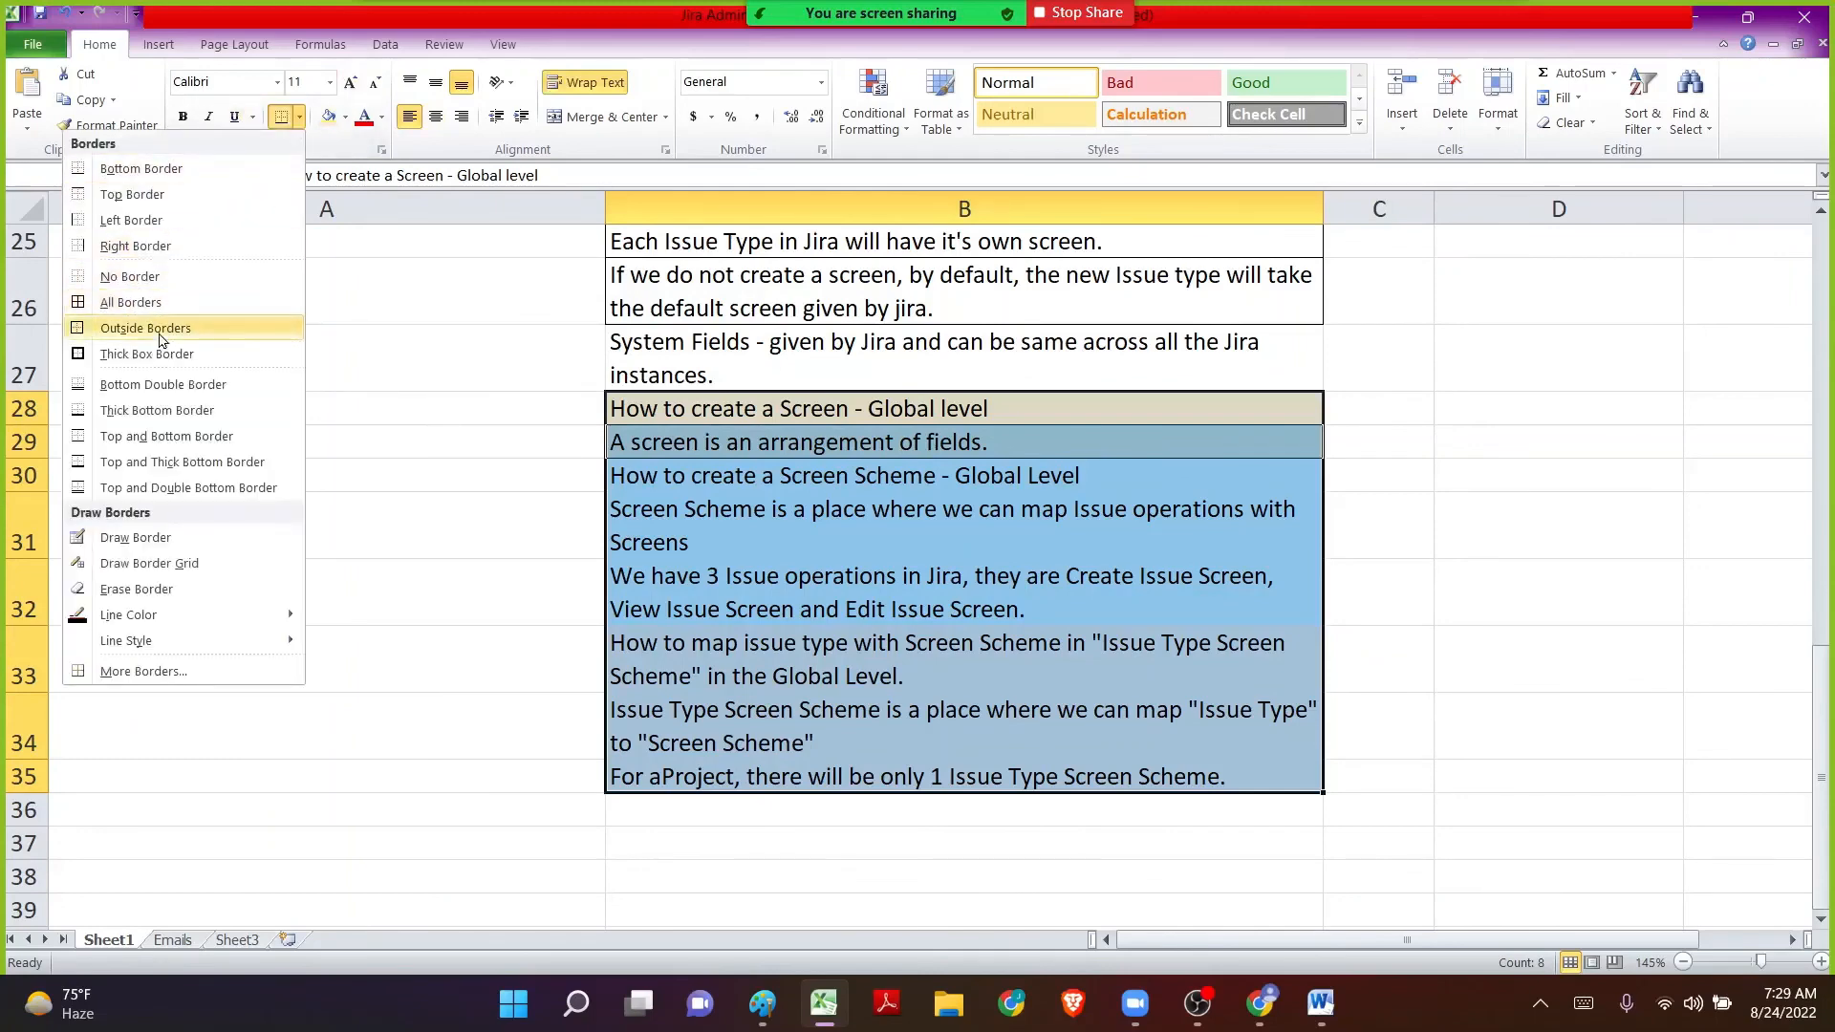
{"action": "left_click", "coordinate": [219, 303]}
{"action": "left_click", "coordinate": [709, 570]}
{"action": "left_click", "coordinate": [434, 588]}
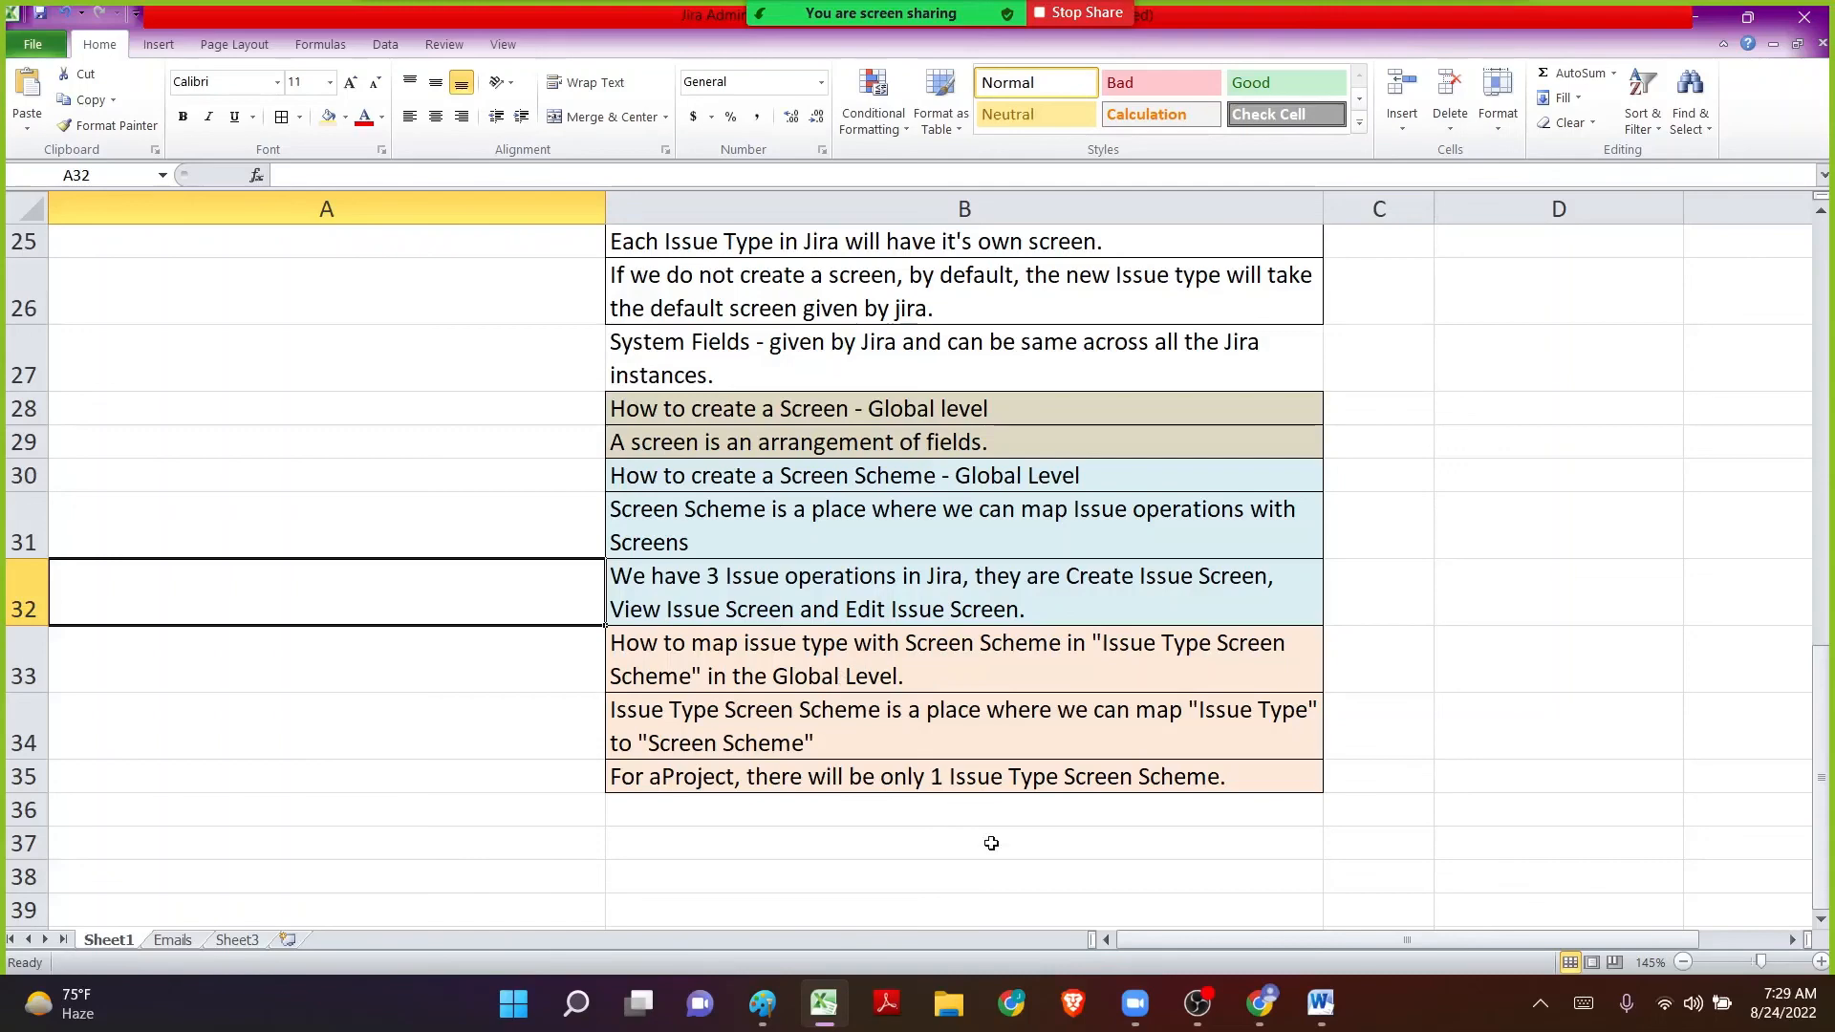
Switch to Jira in Chrome and examine which projects share the SUR: Scrum Issue Type Screen Scheme.
{"action": "left_click", "coordinate": [797, 992]}
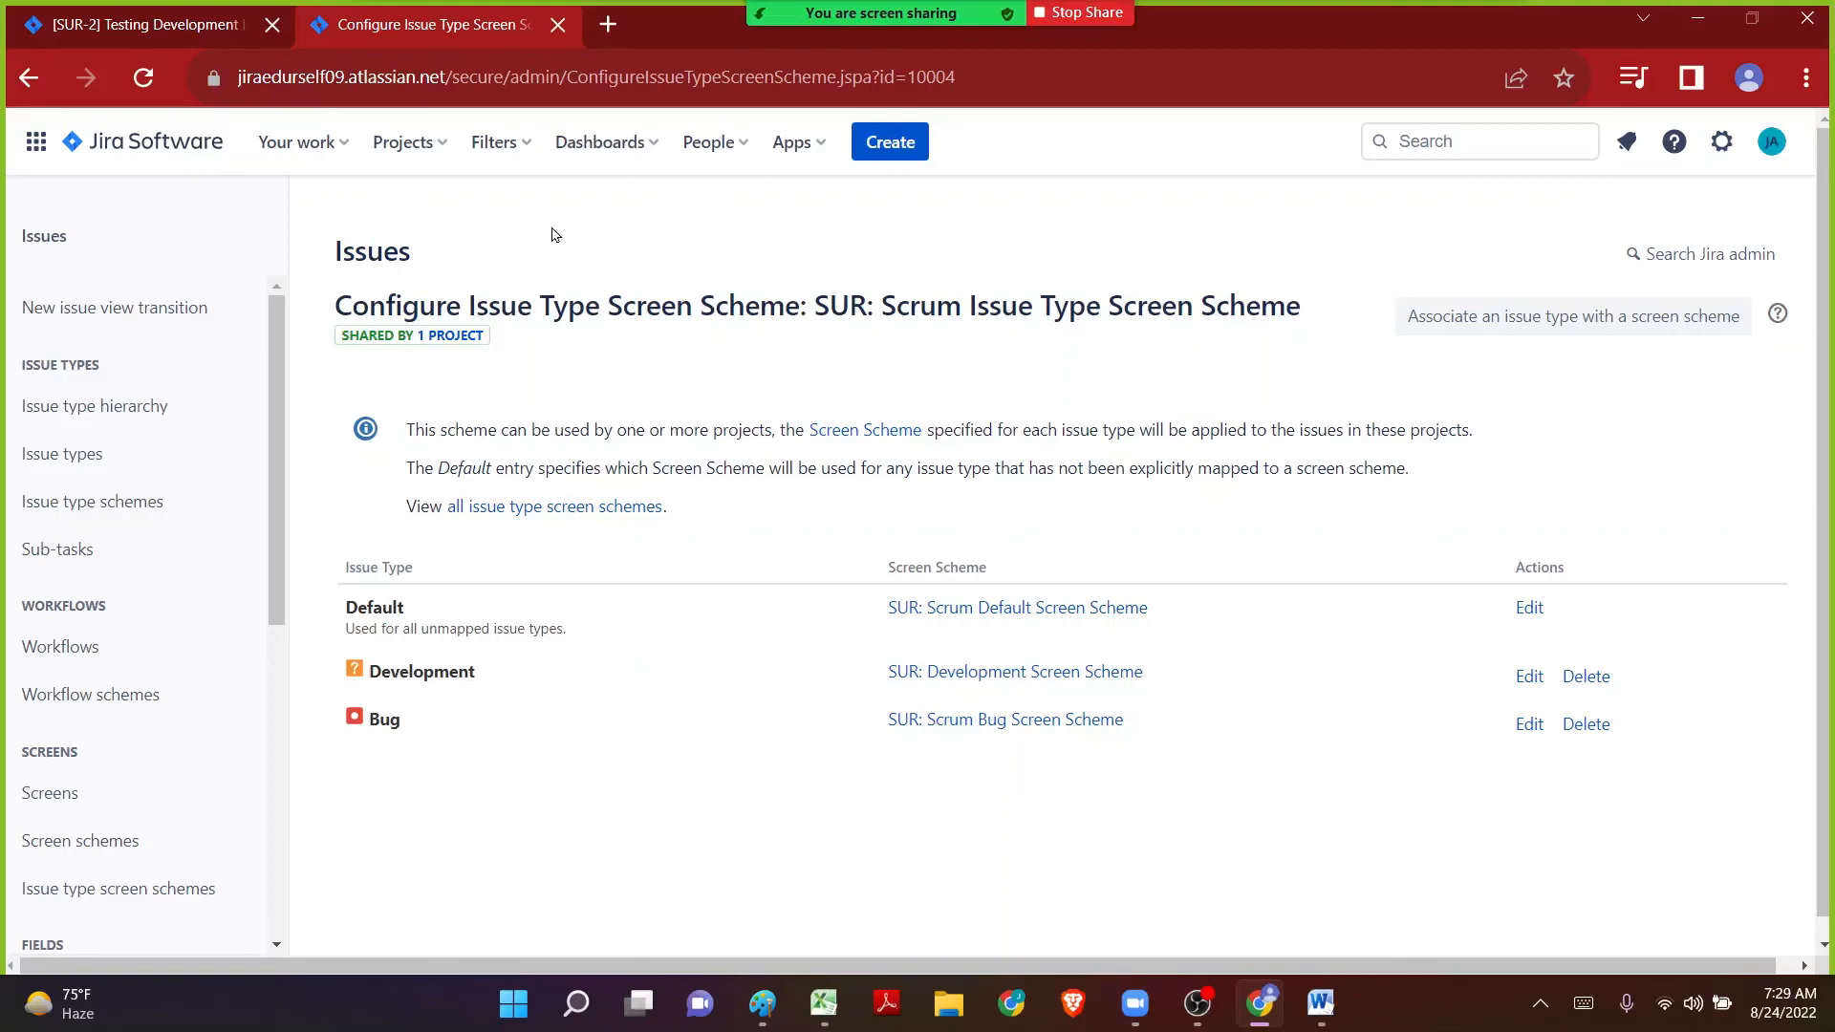
{"action": "left_click_drag", "start_coordinate": [338, 333], "coordinate": [451, 337]}
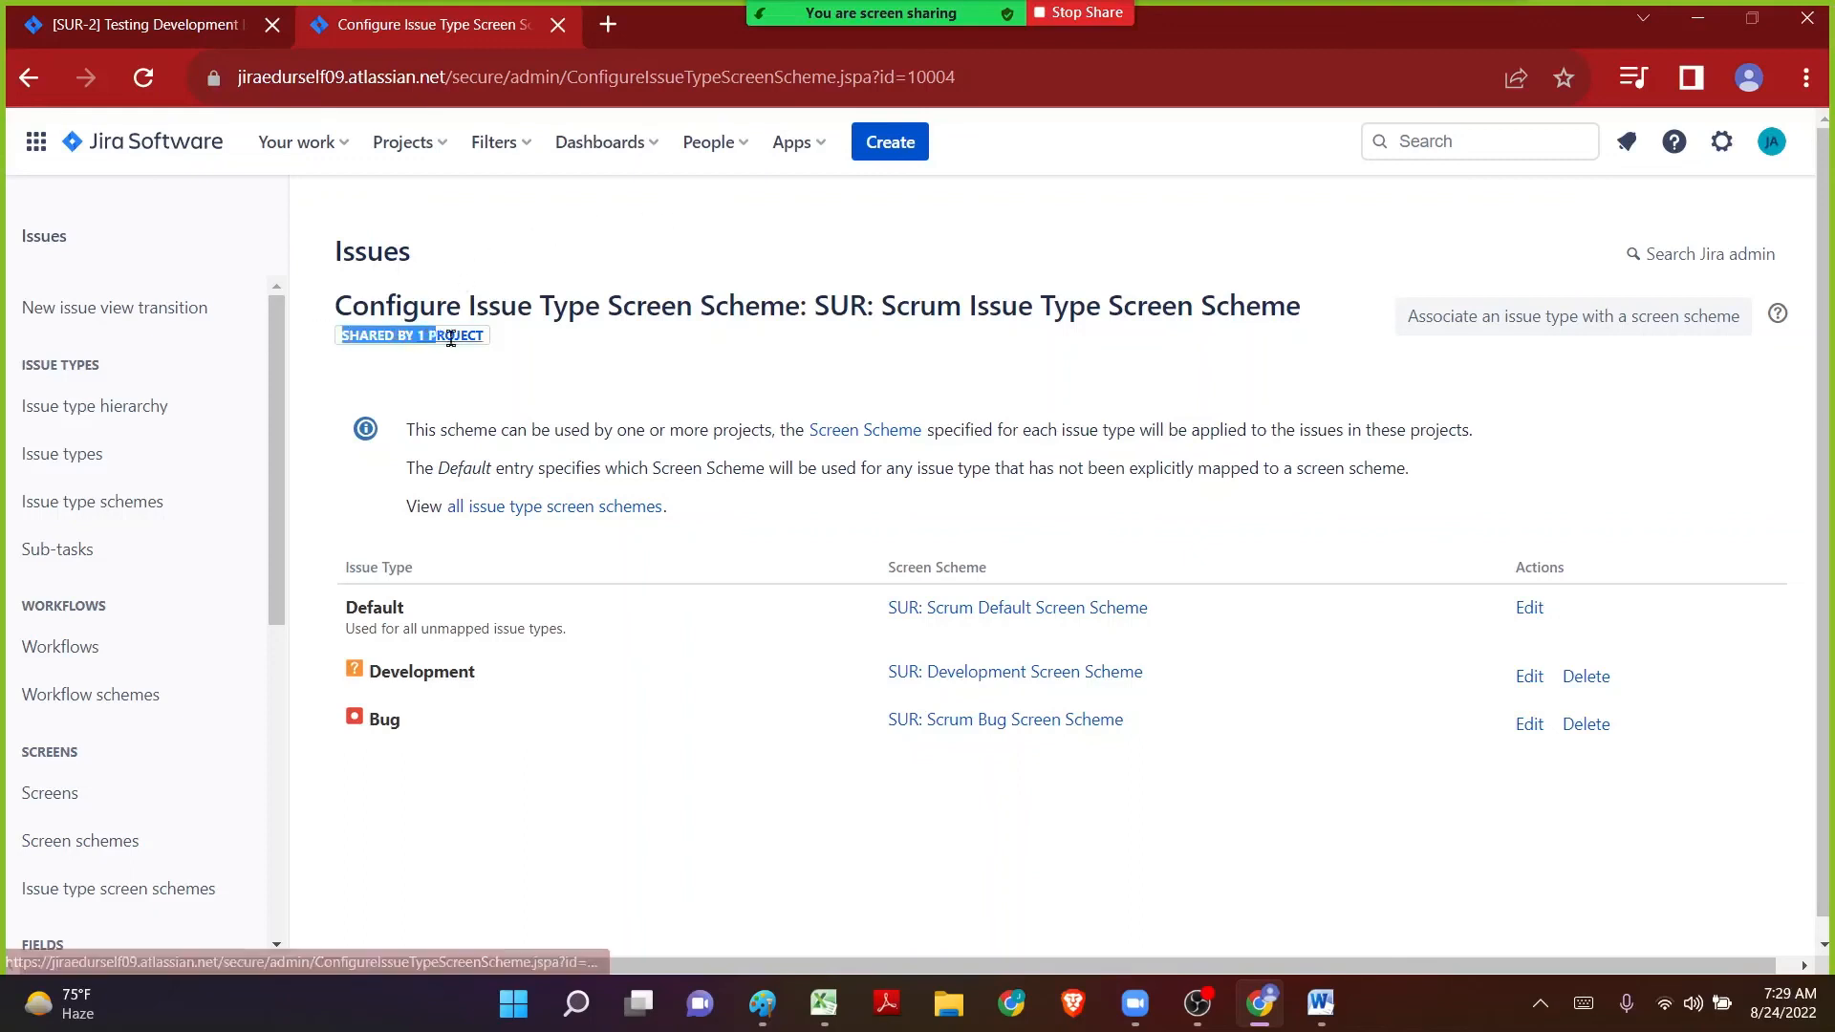
{"action": "left_click", "coordinate": [579, 346]}
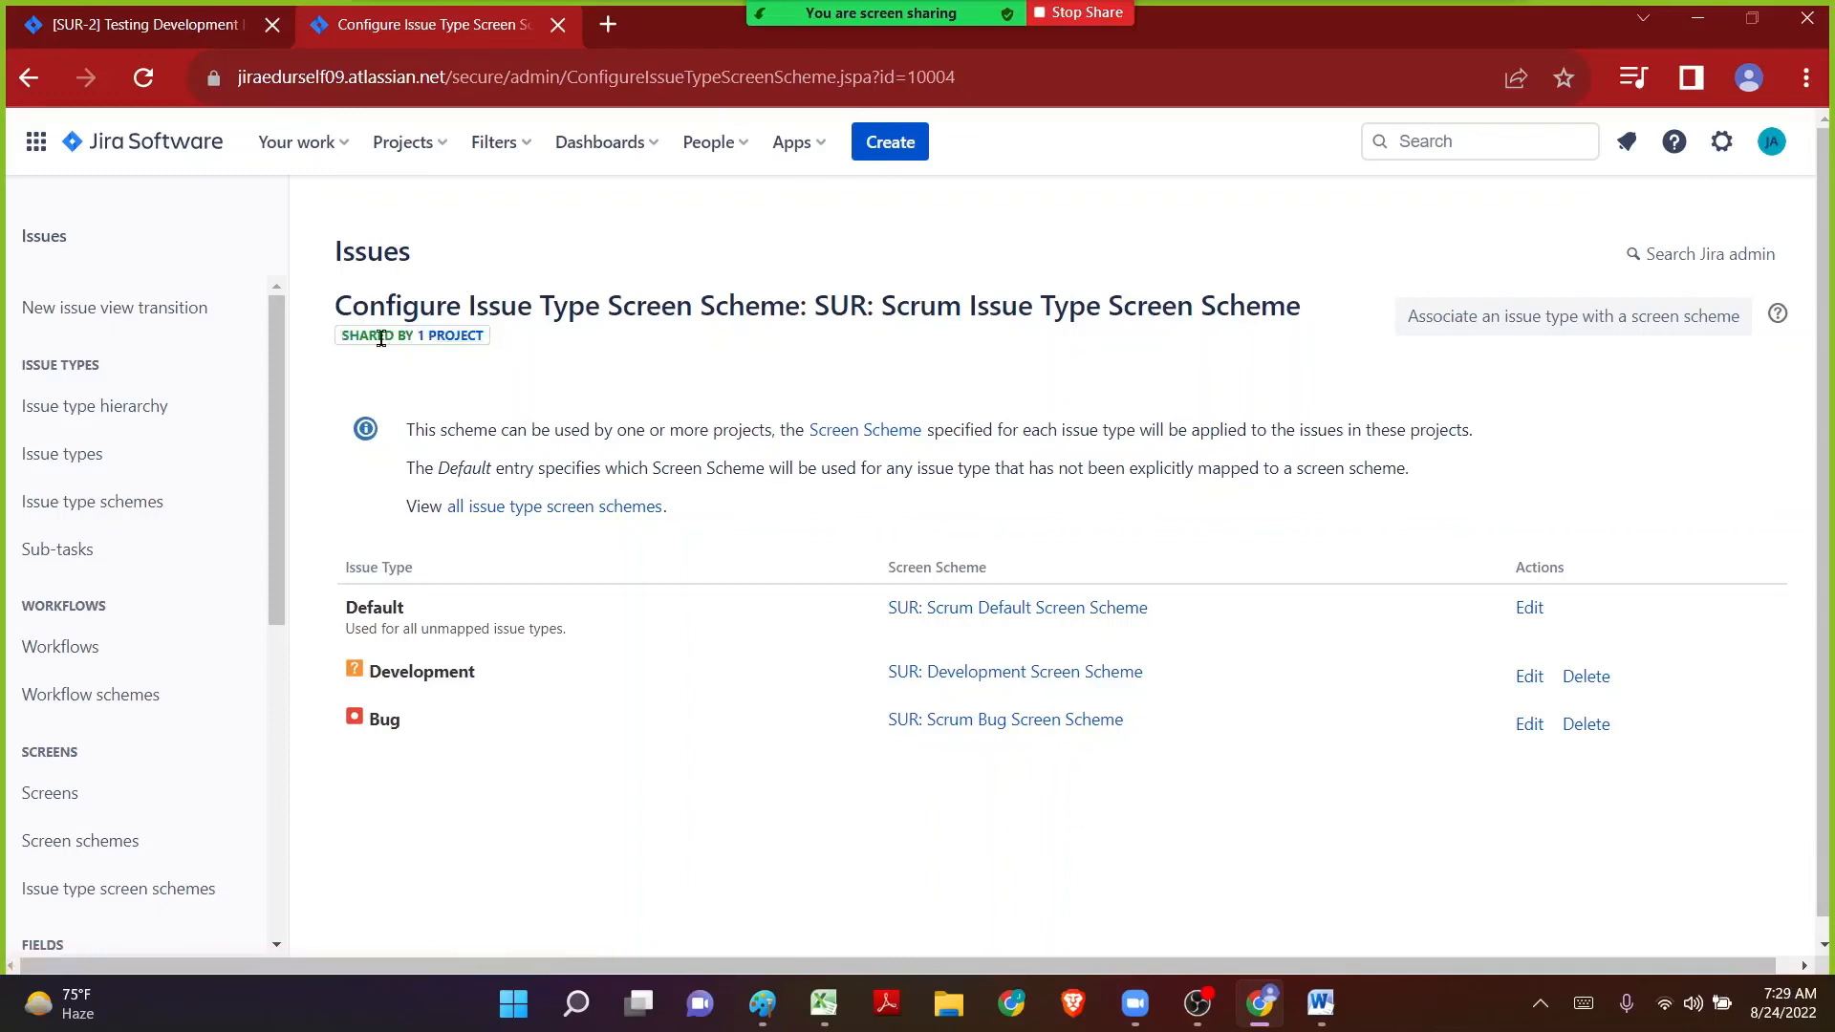
{"action": "left_click", "coordinate": [447, 338]}
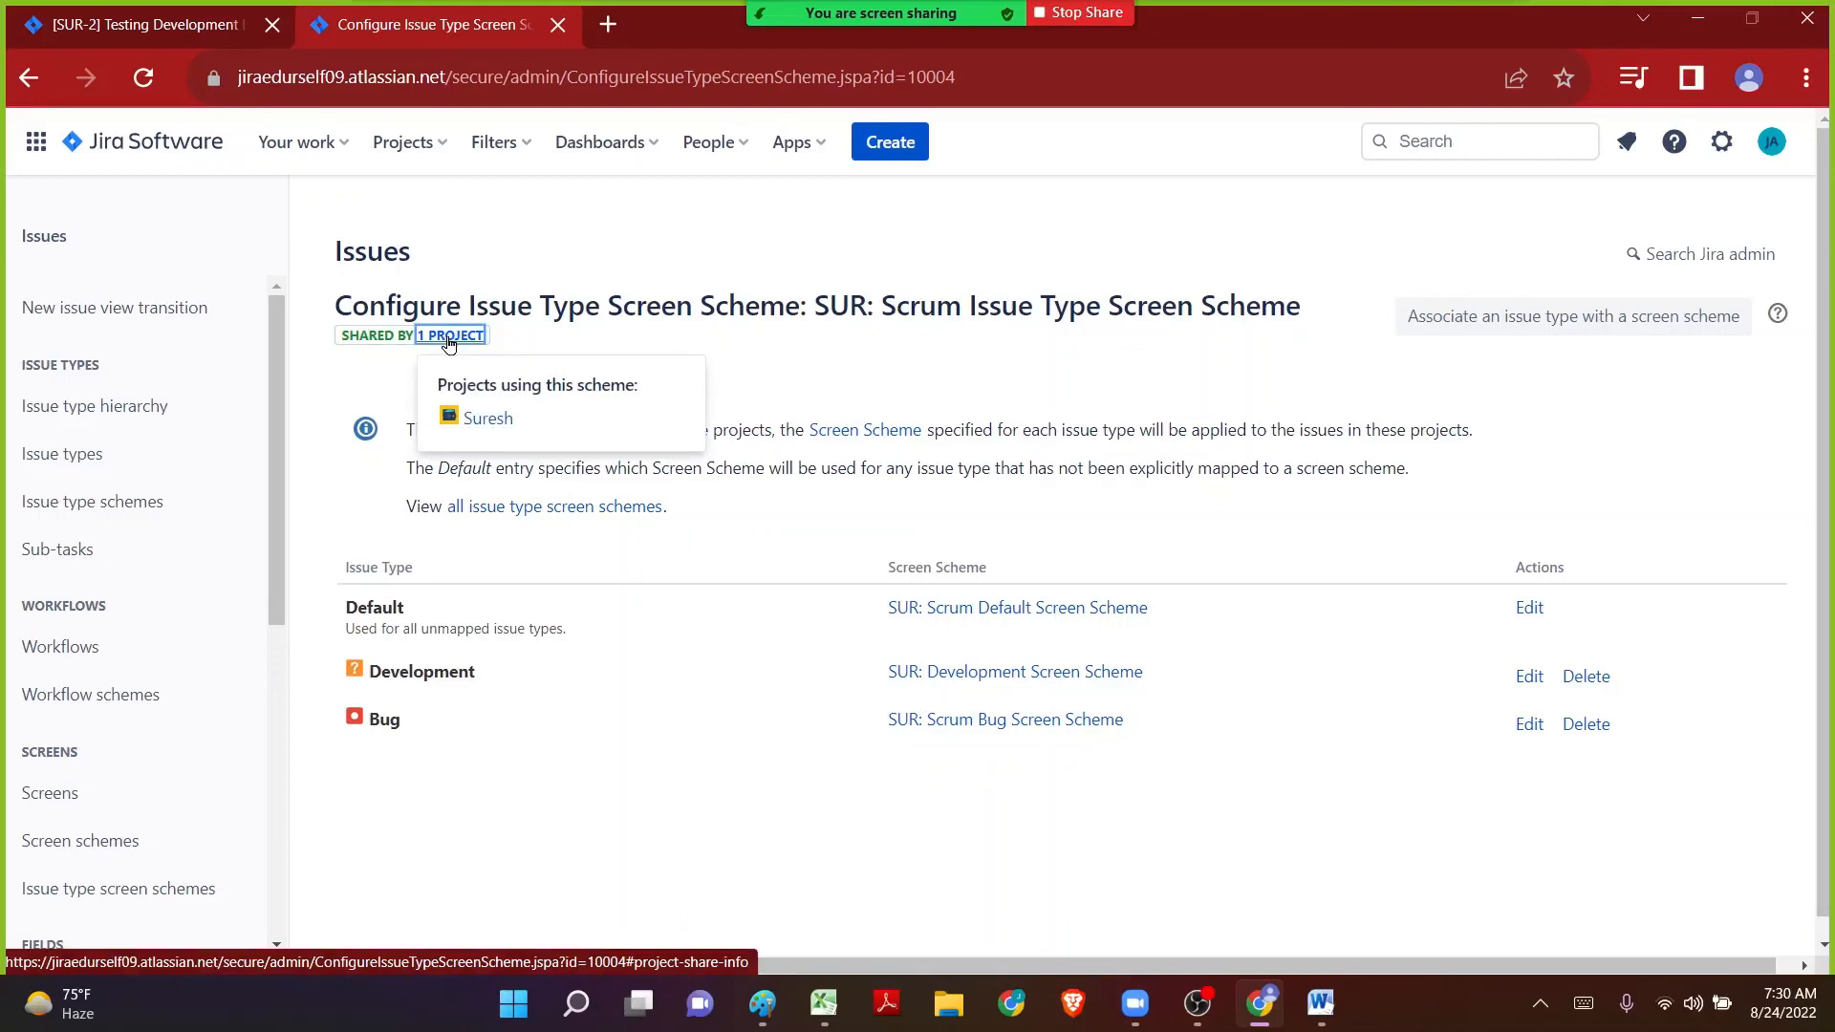
{"action": "left_click", "coordinate": [469, 222]}
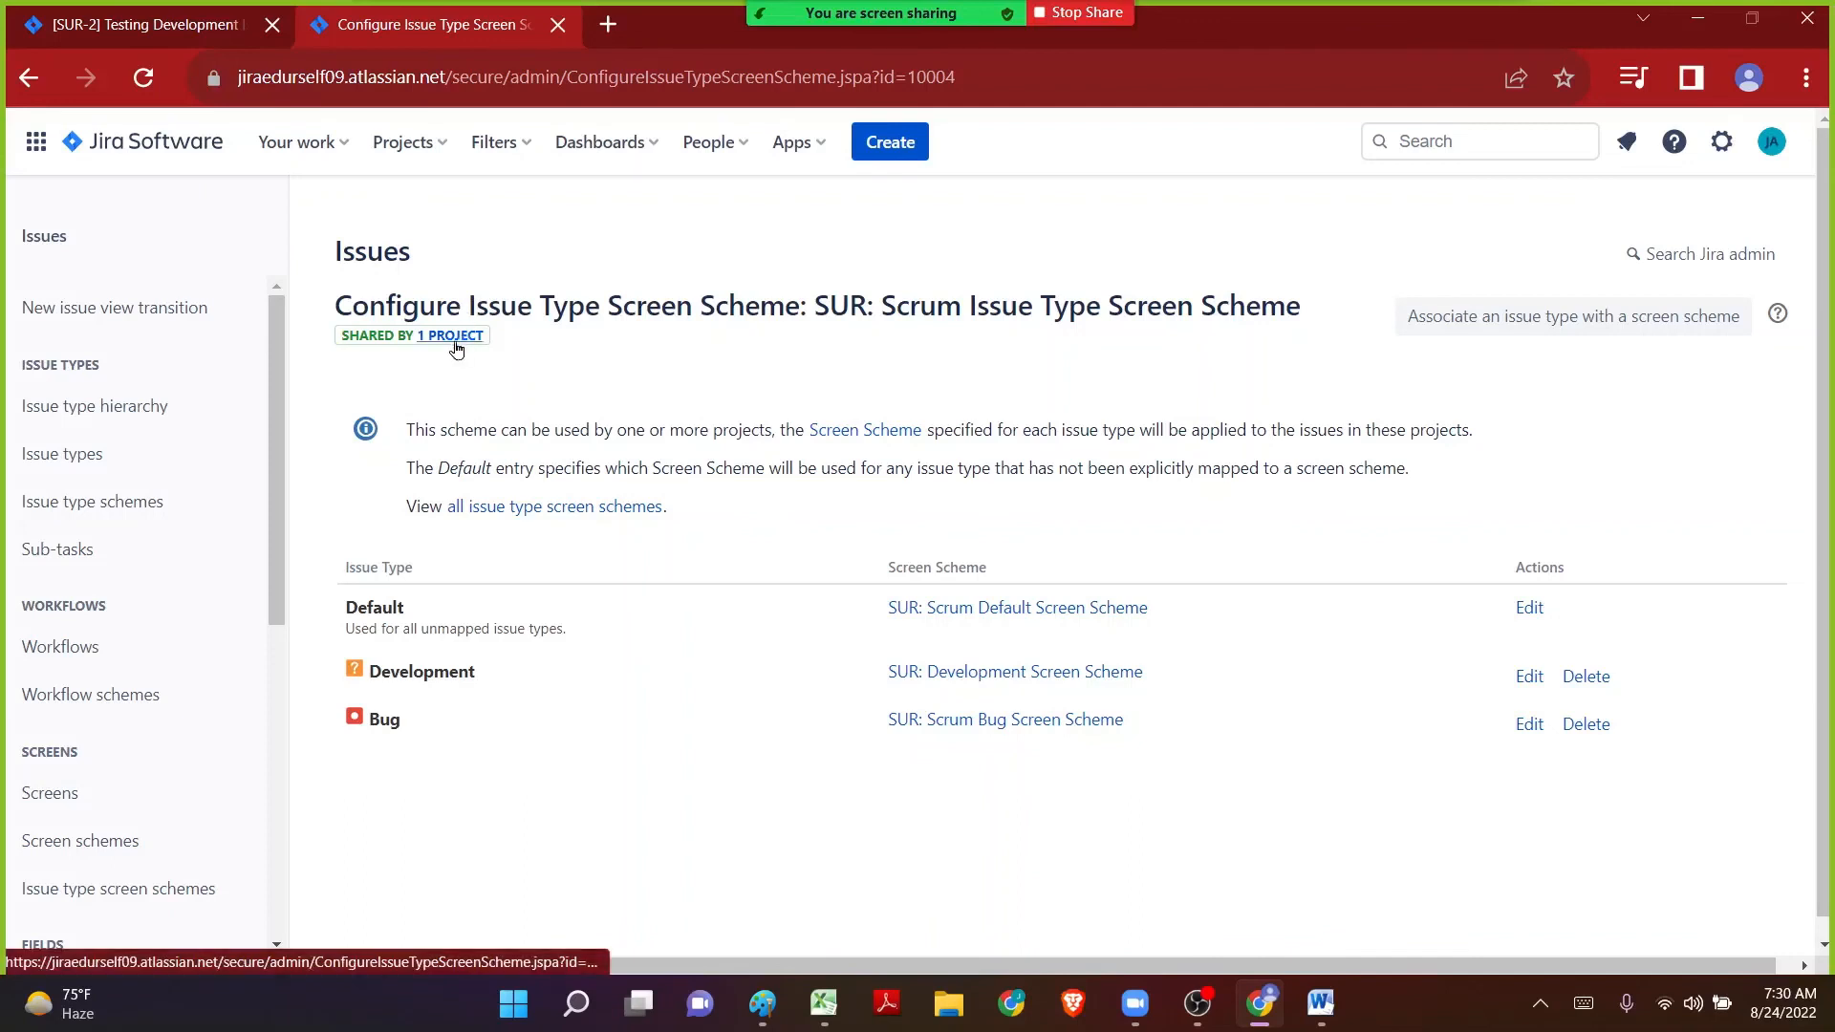
{"action": "left_click_drag", "start_coordinate": [340, 334], "coordinate": [494, 346]}
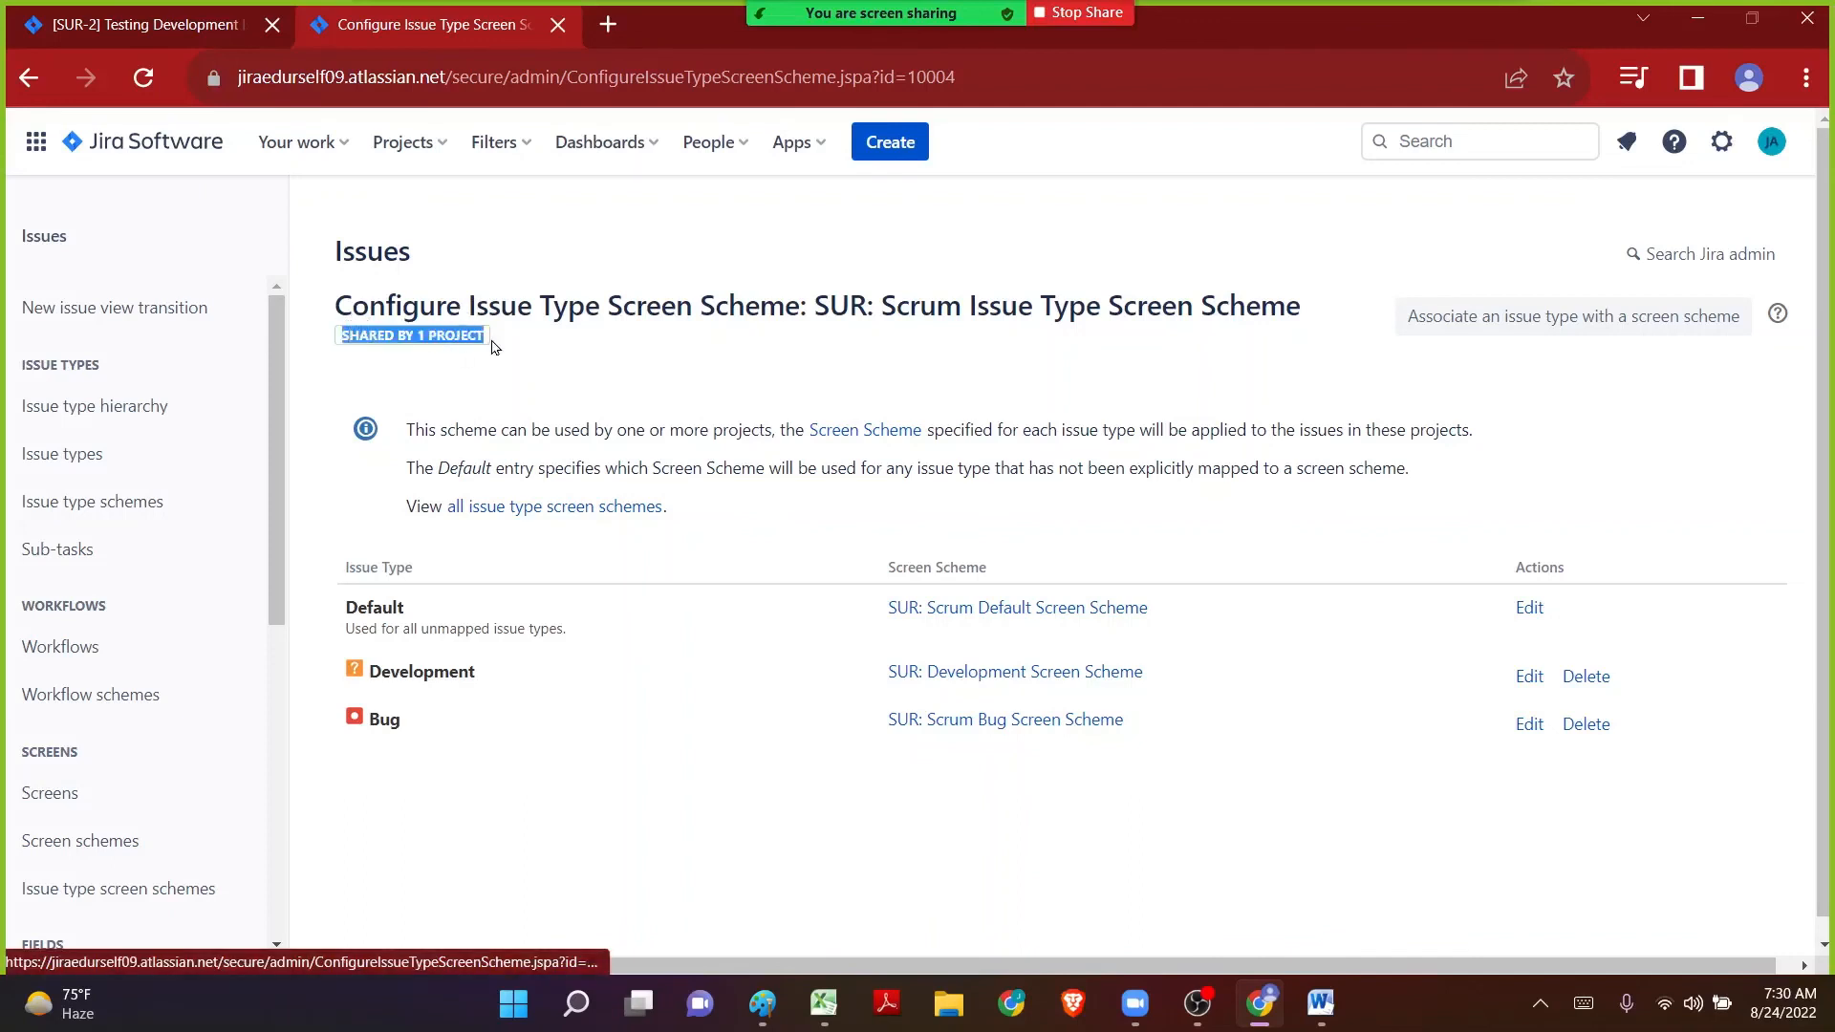